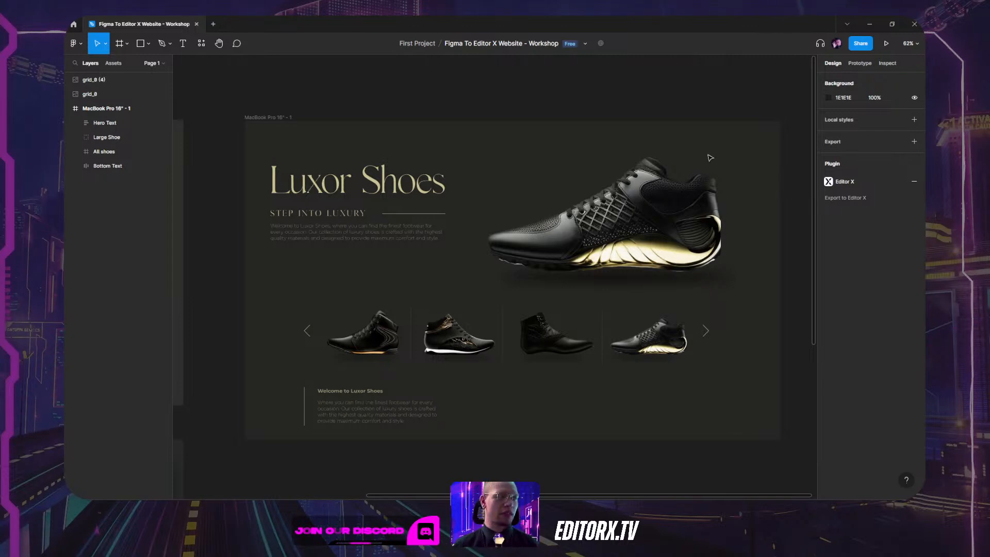
# Alt-drag MacBook Pro 16" - 1 to create a copy on its right, and select the copy's Hero Text group.
pyautogui.scroll(-3, 480, 113)
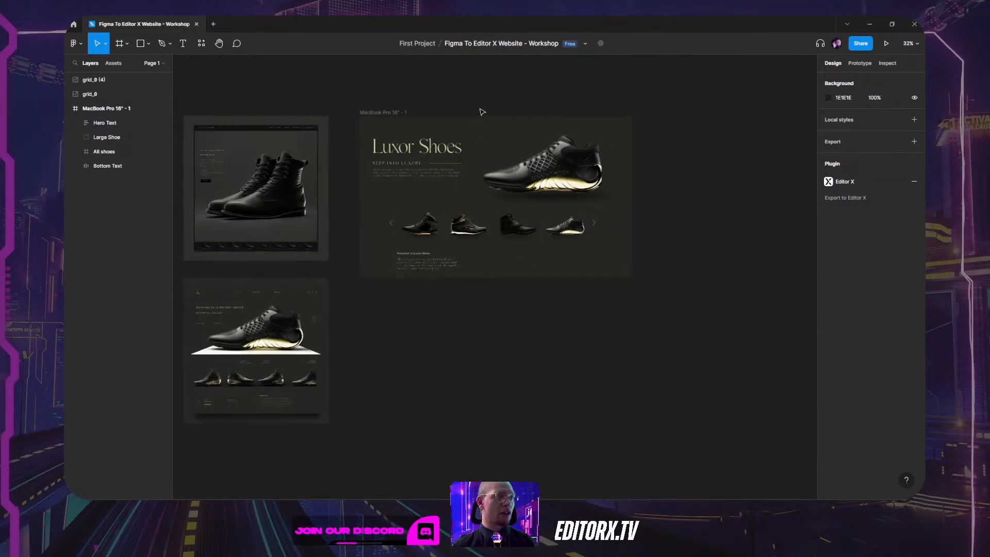
pyautogui.click(387, 112)
pyautogui.moveTo(387, 112); pyautogui.dragTo(452, 98)
pyautogui.click(701, 94)
pyautogui.click(506, 162)
pyautogui.scroll(6, 512, 163)
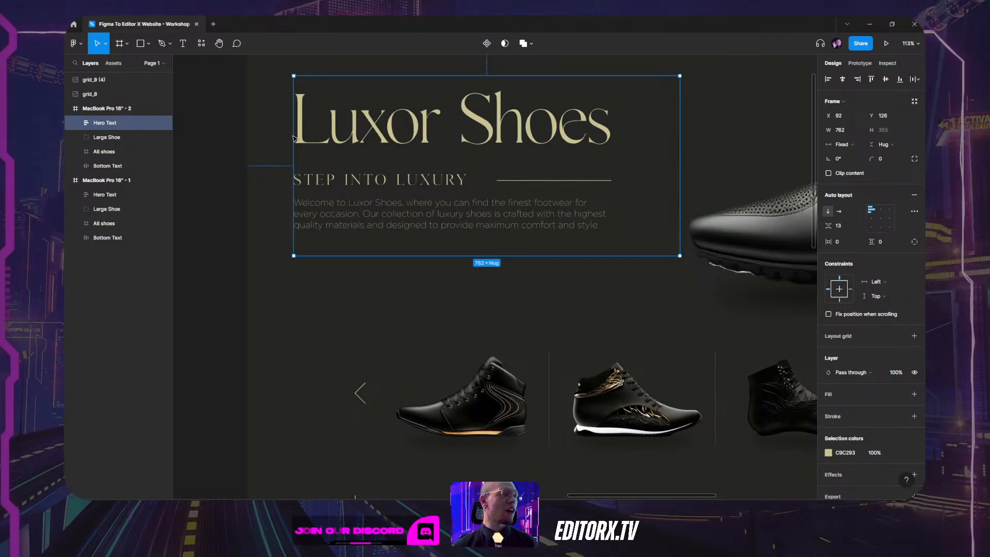
# Inspect the Hero Text layers, then ungroup the Hero Text frame with Shift+Ctrl+G.
pyautogui.click(76, 123)
pyautogui.click(107, 138)
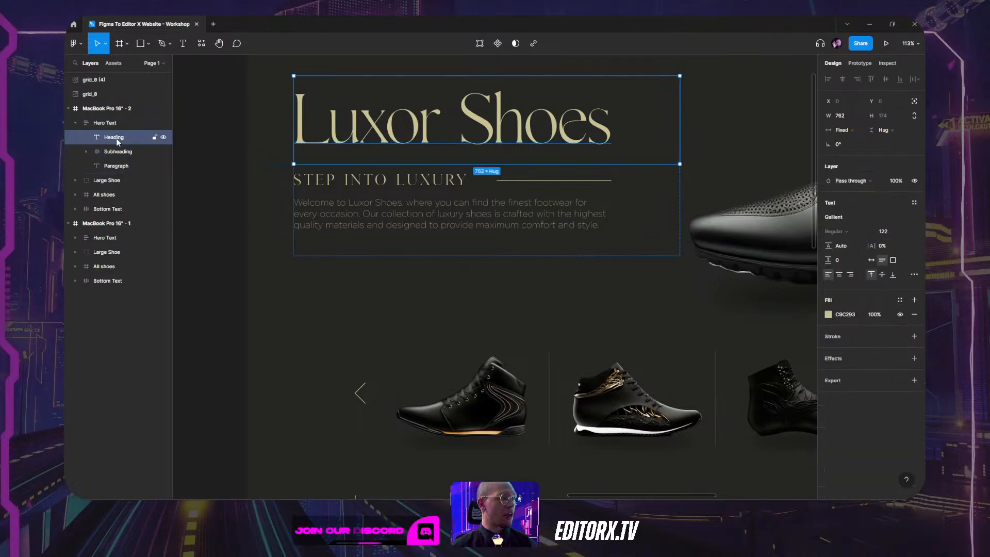
pyautogui.click(110, 153)
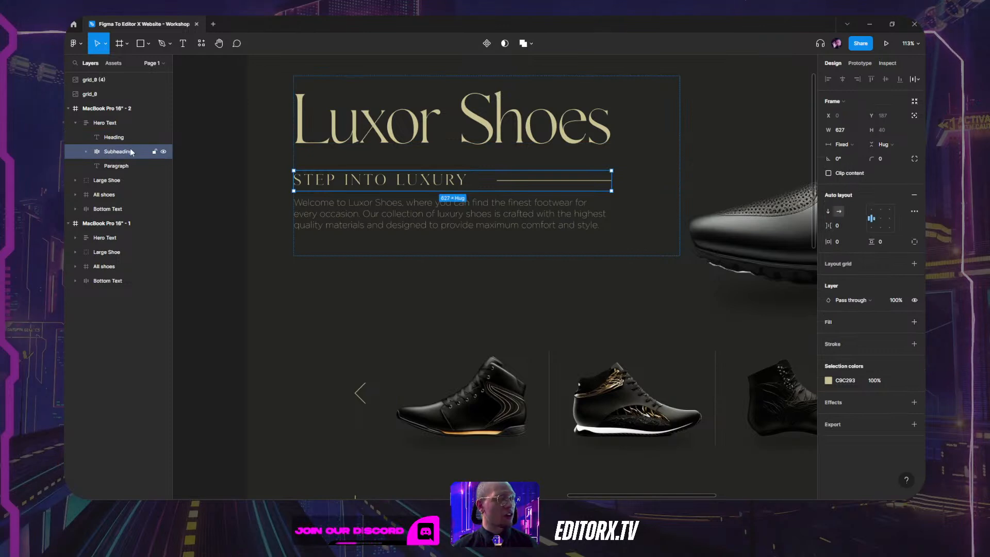
pyautogui.click(110, 166)
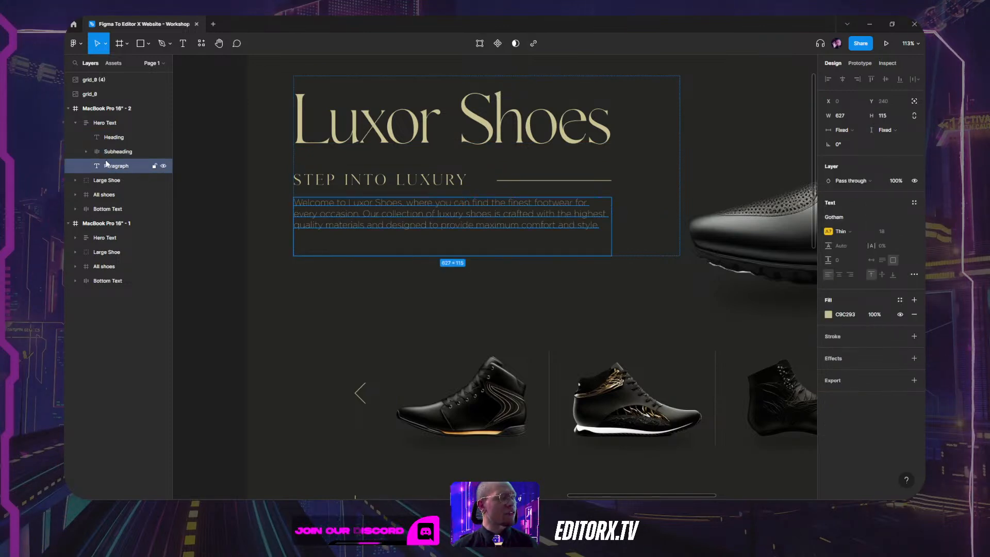
pyautogui.click(106, 123)
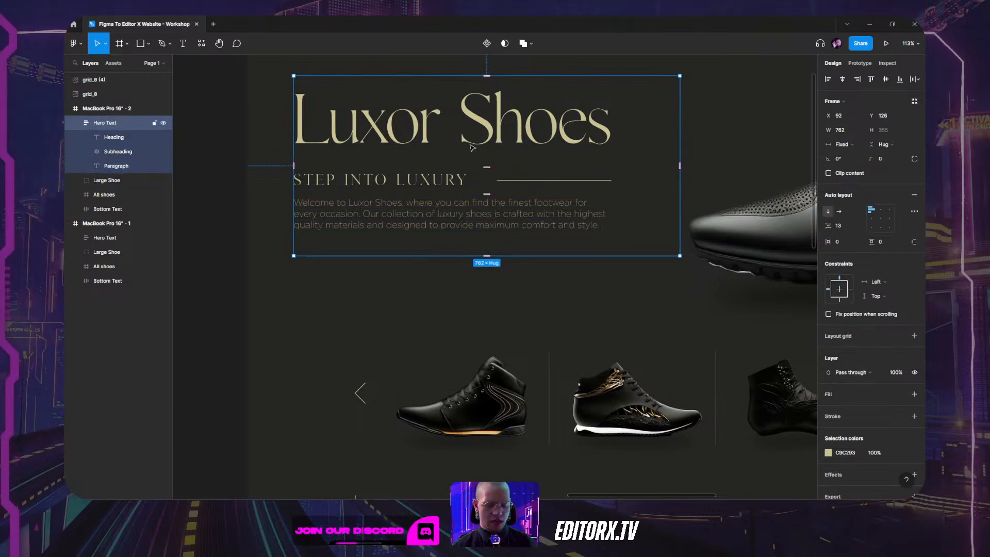
pyautogui.hotkey('ctrl', 'shift', 'g')
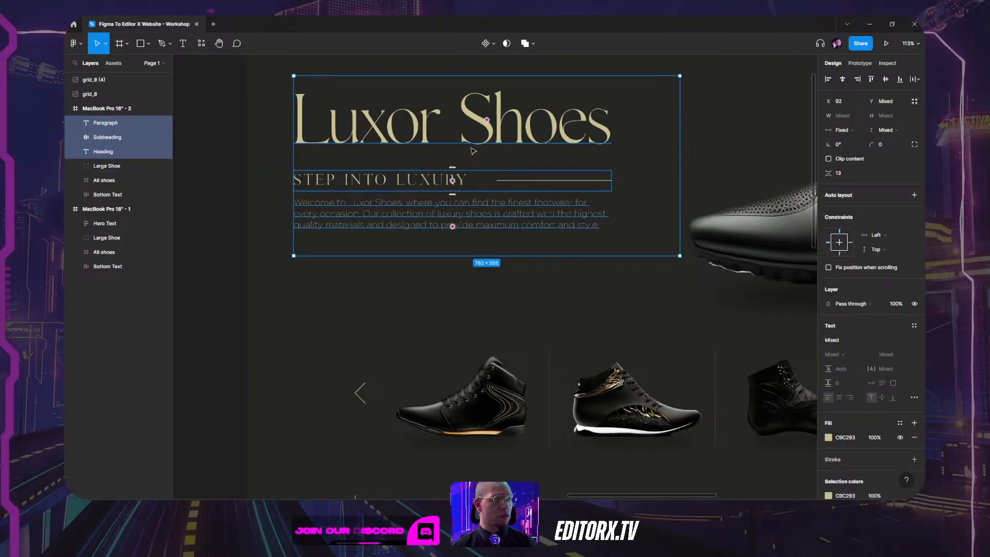
# Ungroup the Subheading into separate STEP INTO LUXURY text and Line 1 layers.
pyautogui.click(380, 292)
pyautogui.click(383, 135)
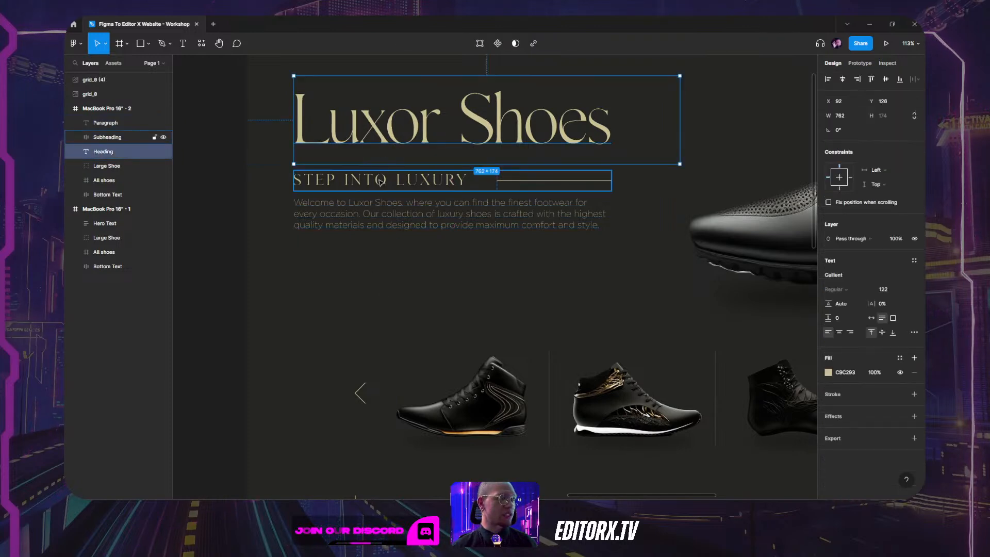
pyautogui.click(393, 179)
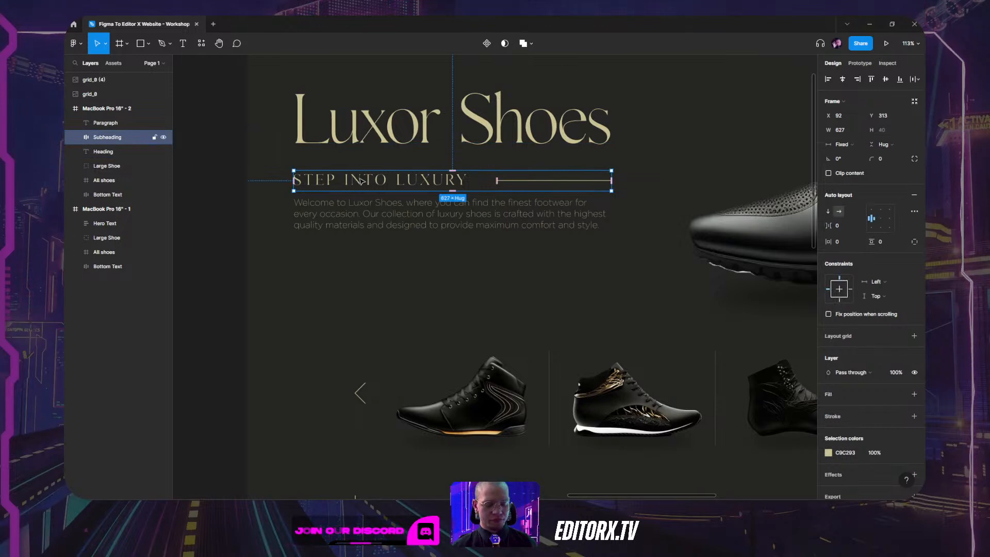
pyautogui.hotkey('ctrl', 'shift', 'g')
pyautogui.click(554, 252)
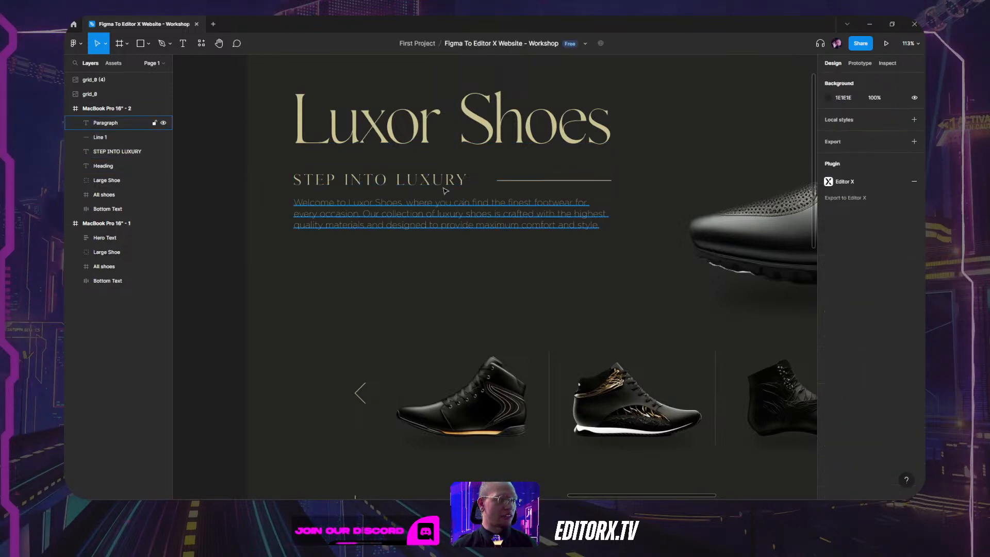
pyautogui.click(447, 184)
pyautogui.click(528, 183)
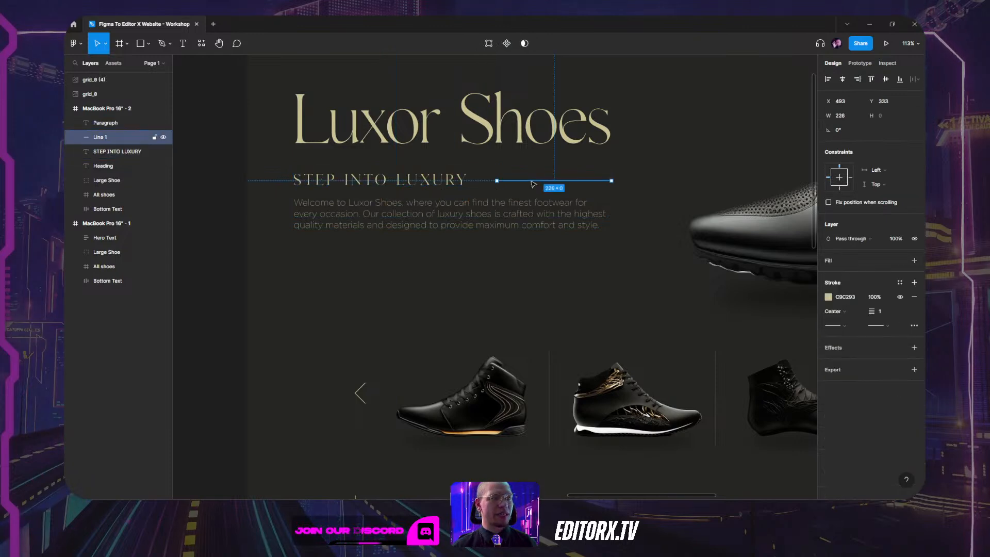
pyautogui.click(486, 214)
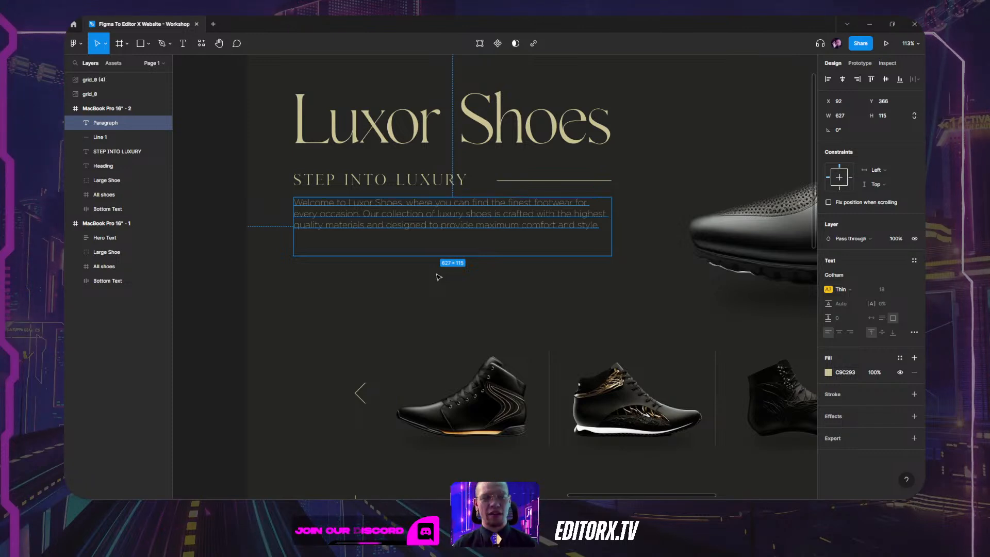
pyautogui.click(704, 117)
pyautogui.click(659, 128)
pyautogui.moveTo(660, 130); pyautogui.dragTo(580, 198)
pyautogui.click(386, 183)
pyautogui.click(333, 231)
pyautogui.click(438, 229)
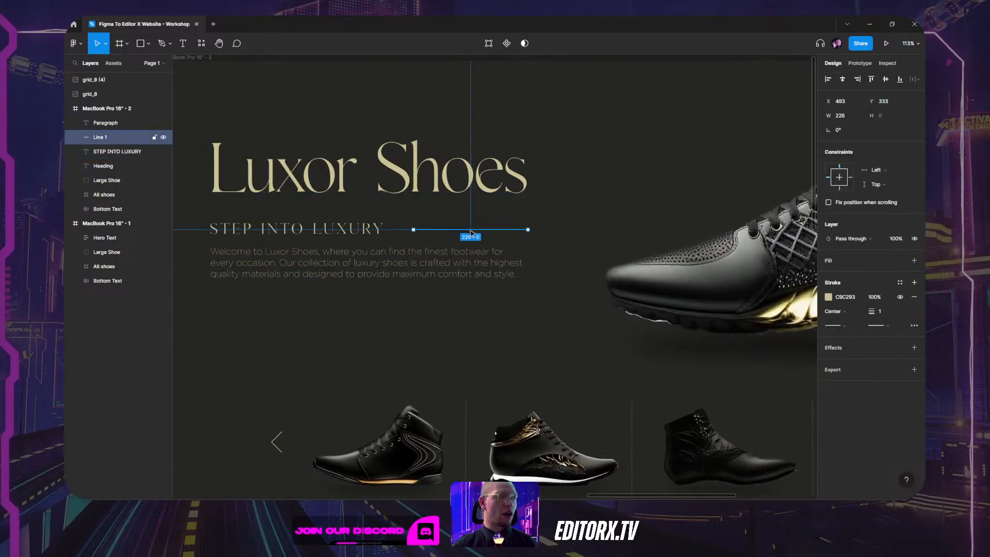
pyautogui.click(449, 263)
pyautogui.hscroll(5, 663, 200)
pyautogui.click(679, 201)
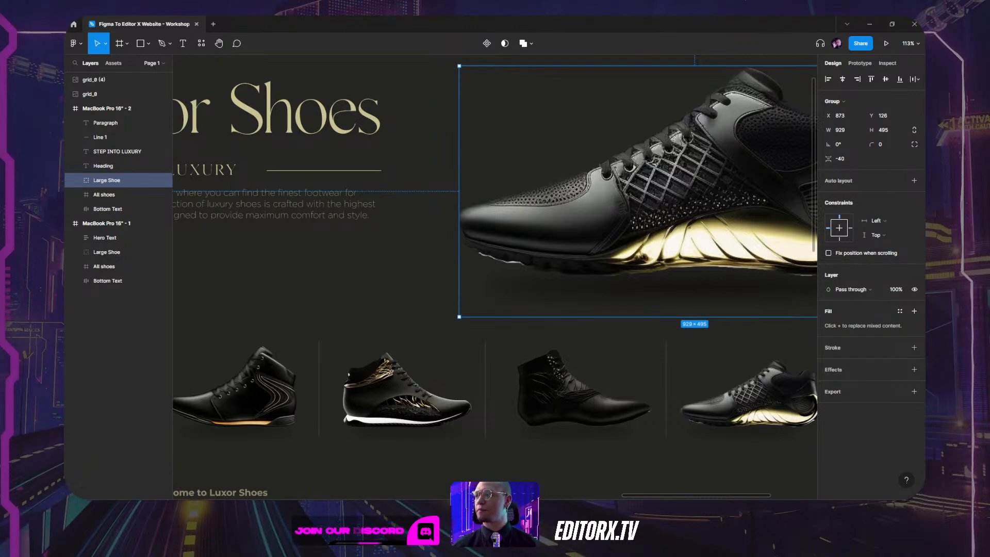
pyautogui.hscroll(-5, 475, 272)
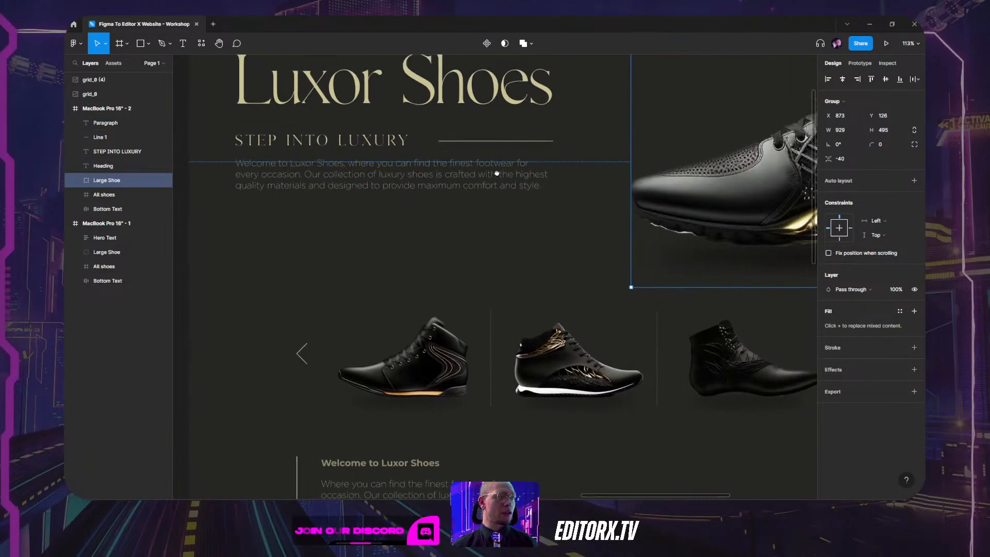
pyautogui.scroll(-5, 475, 272)
pyautogui.click(139, 194)
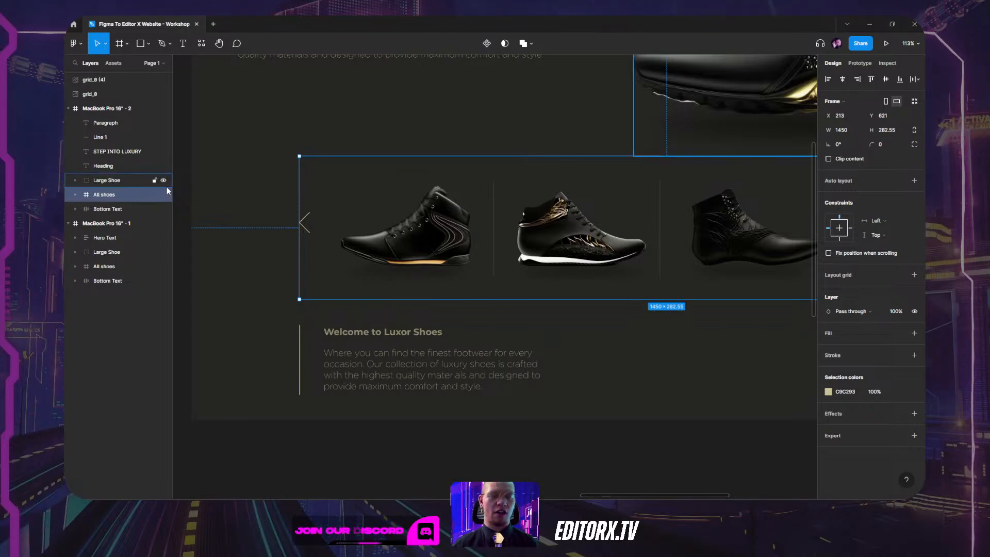
pyautogui.moveTo(454, 498)
pyautogui.moveTo(419, 494)
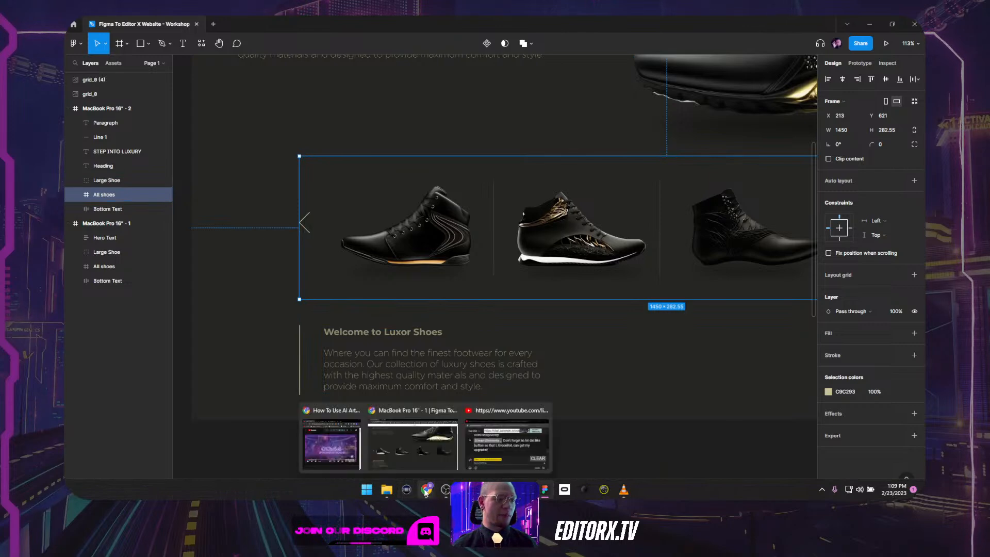
# In Chrome, pick Figma To Website from My Sites and launch Edit Site.
pyautogui.click(425, 443)
pyautogui.click(223, 21)
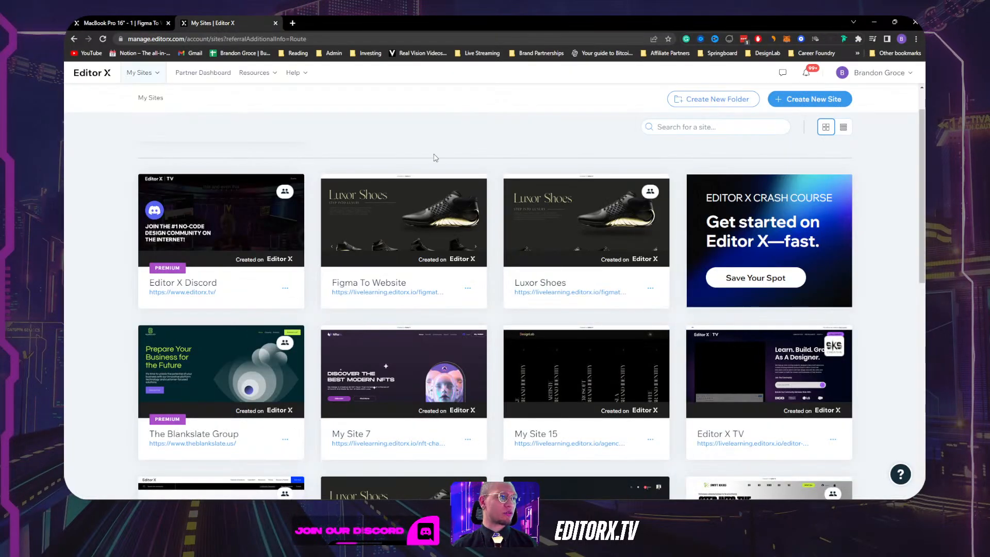
pyautogui.moveTo(392, 219)
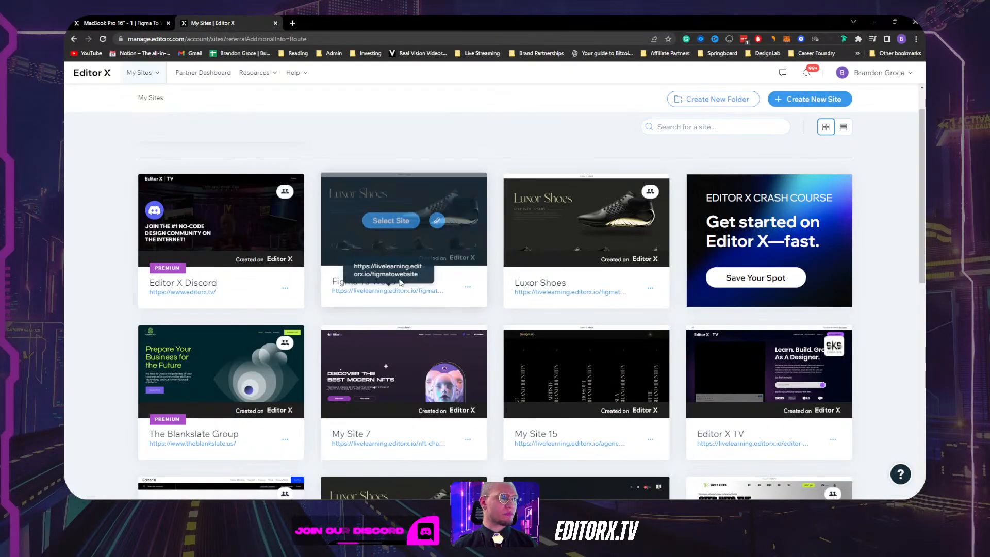
pyautogui.click(403, 222)
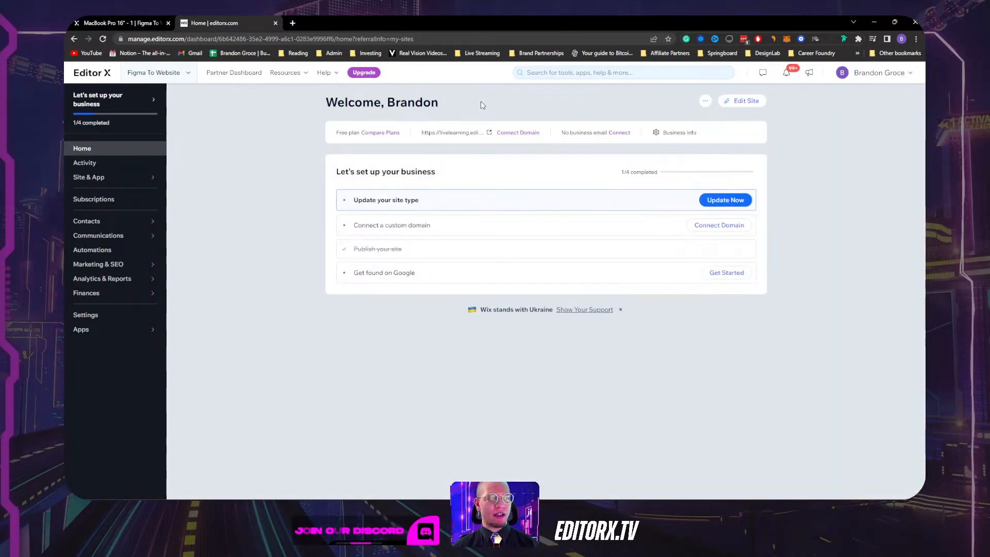
pyautogui.click(738, 100)
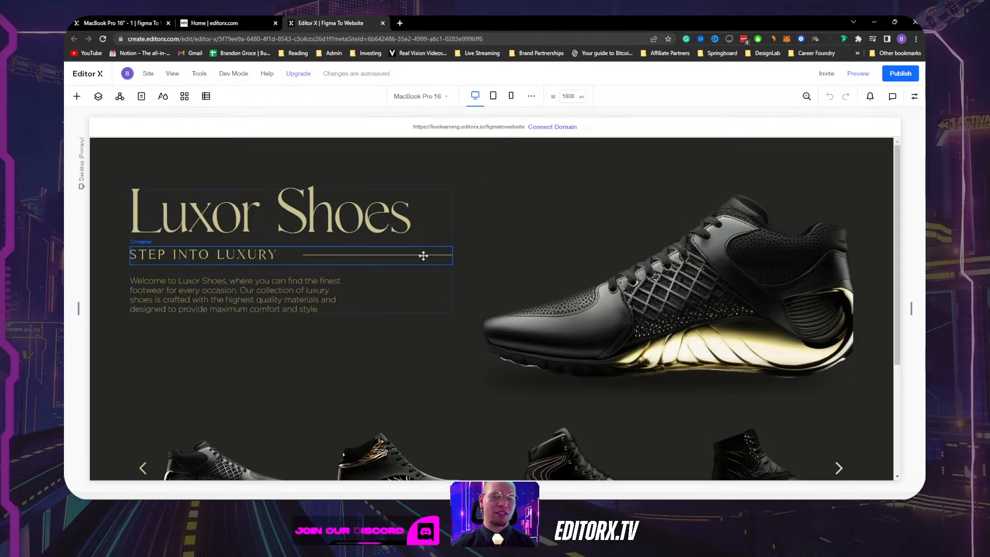
# Inspect the hero text container, large shoe image and 4x1 shoe row, then switch back to Figma.
pyautogui.click(216, 238)
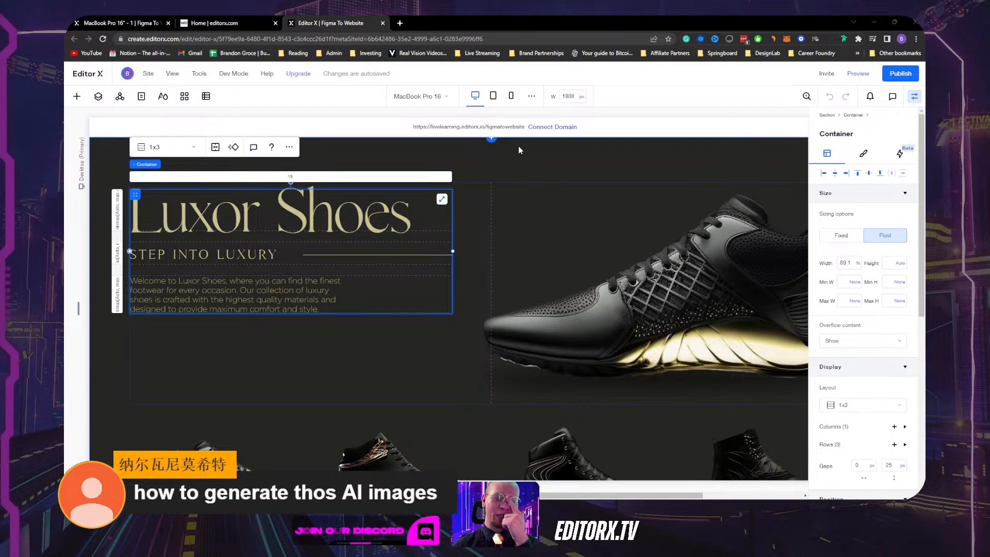
pyautogui.click(641, 246)
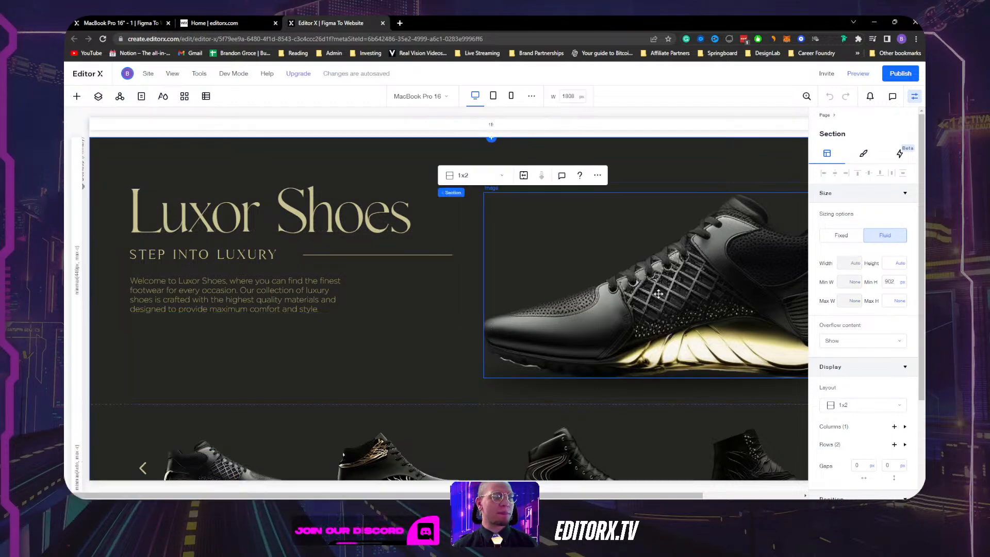
pyautogui.click(535, 396)
pyautogui.scroll(-2, 534, 395)
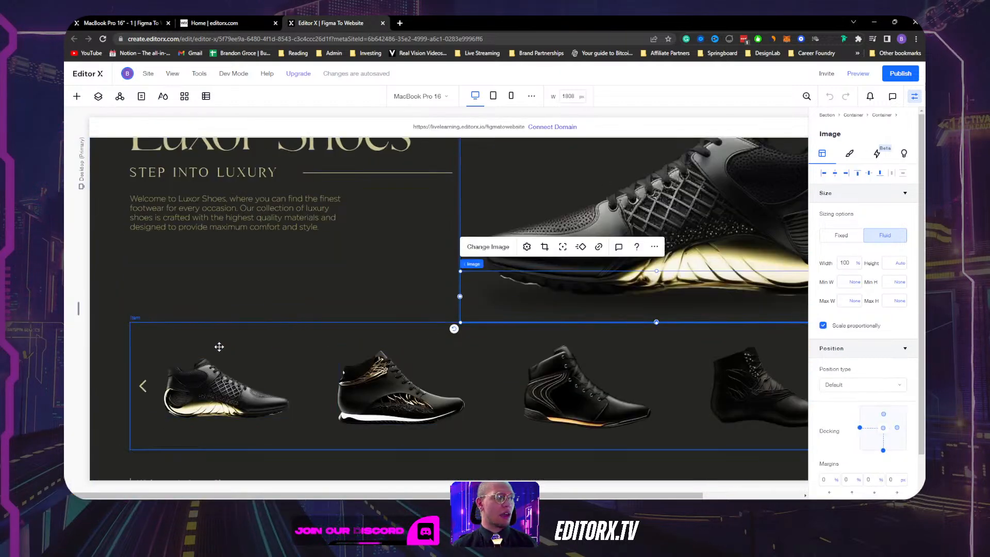
pyautogui.click(177, 331)
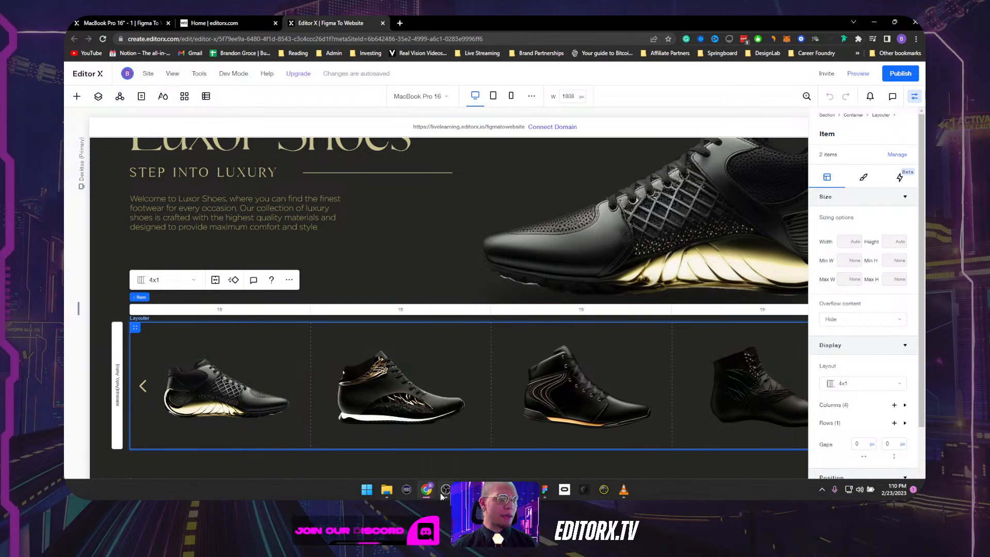
pyautogui.moveTo(444, 495)
pyautogui.moveTo(543, 495)
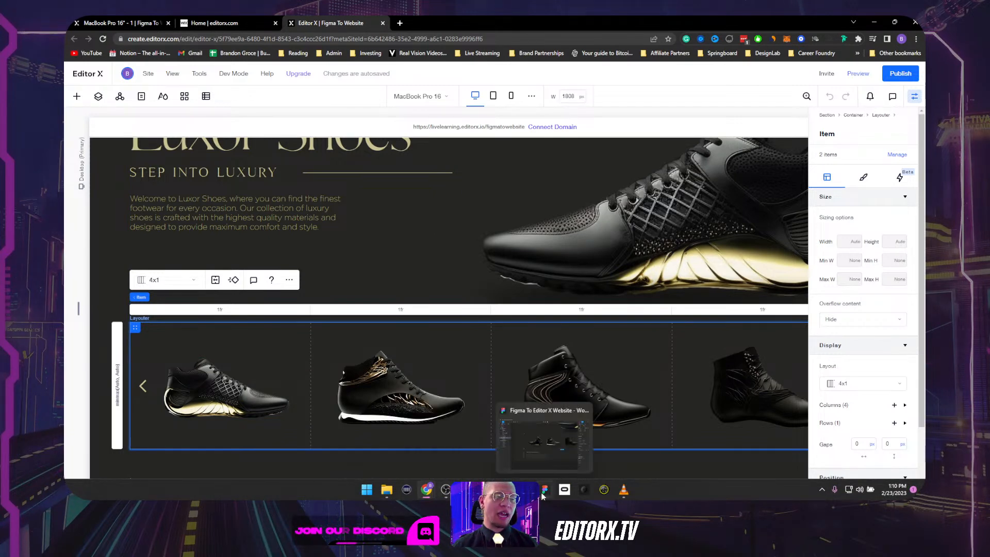
pyautogui.click(544, 463)
# Wrap the STEP INTO LUXURY text and Line 1 in a new auto-layout frame, Frame 7.
pyautogui.scroll(5, 578, 262)
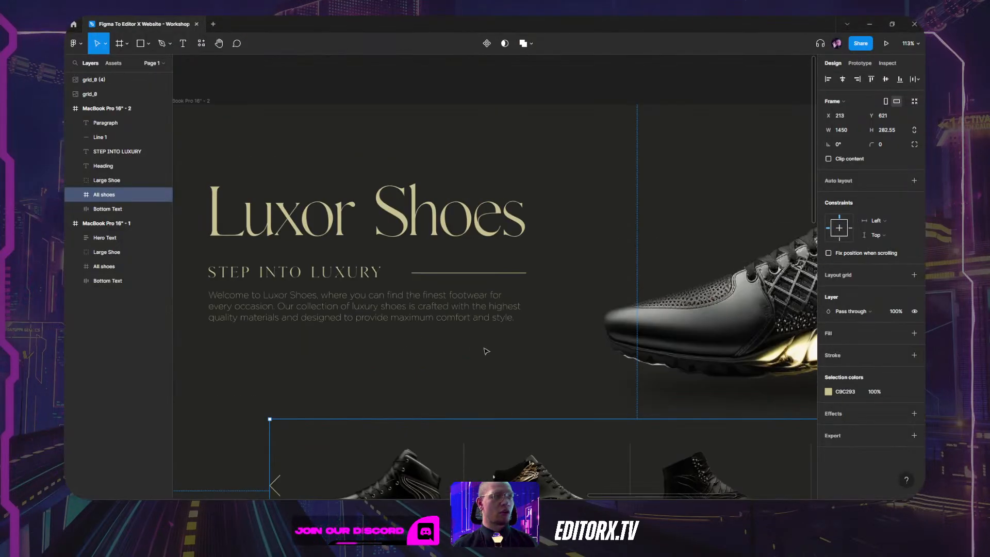
pyautogui.click(381, 255)
pyautogui.hscroll(-2, 381, 261)
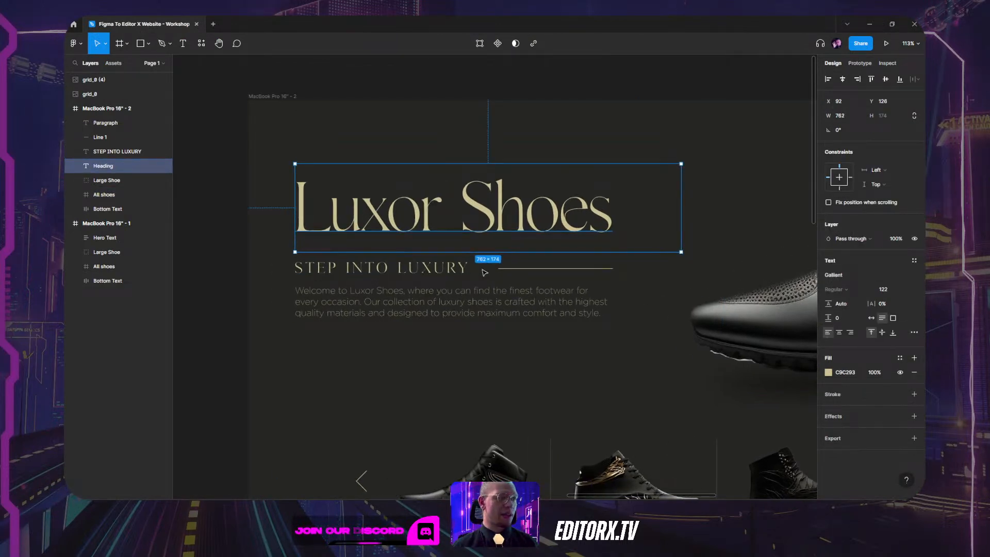
pyautogui.click(407, 270)
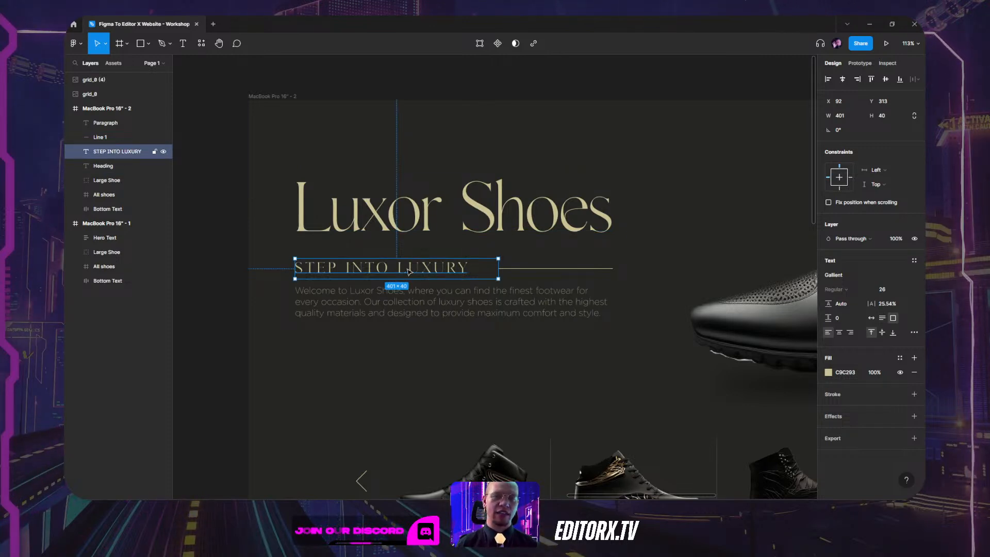
pyautogui.keyDown('shift'); pyautogui.click(526, 268); pyautogui.keyUp('shift')
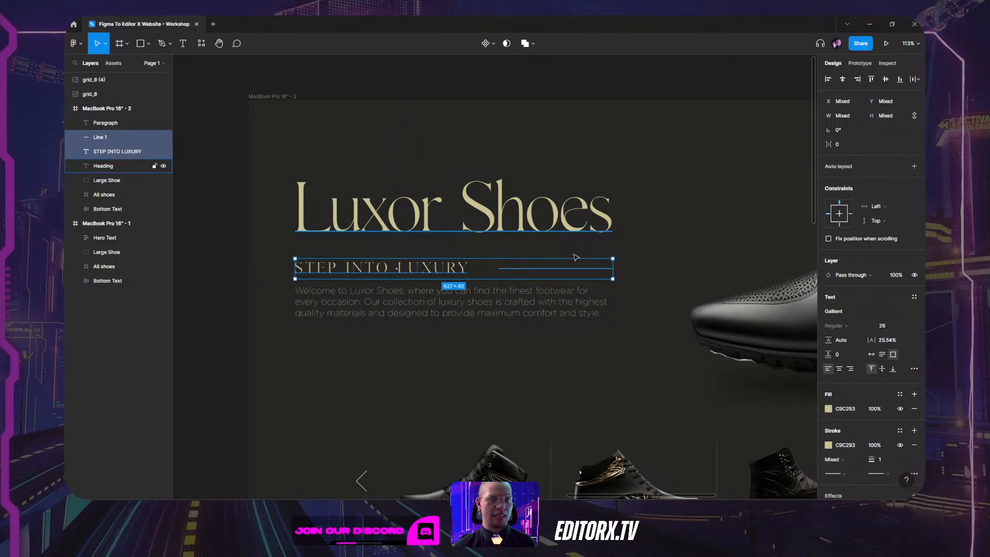
pyautogui.click(913, 166)
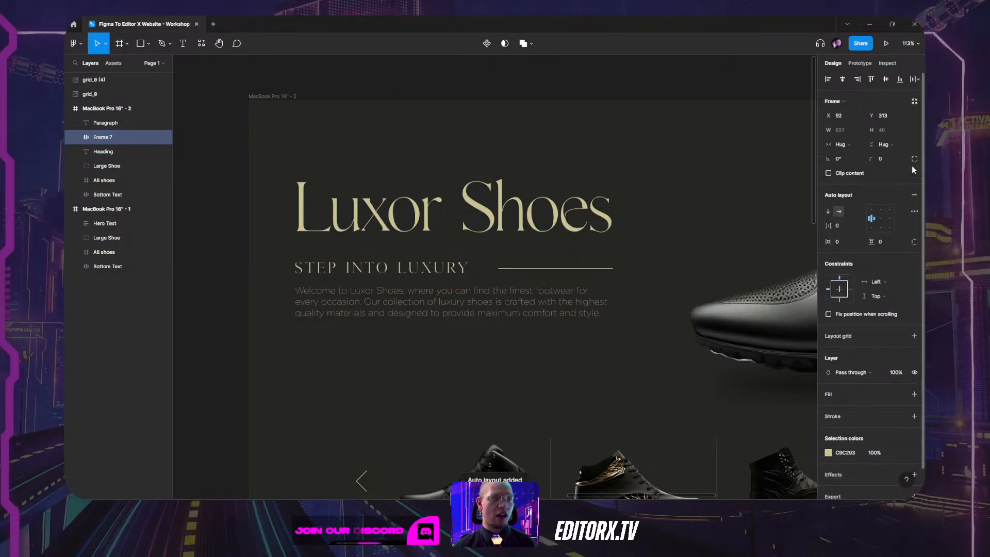
# Check Frame 7's contents, try vertical direction, then set it back to horizontal.
pyautogui.doubleClick(450, 271)
pyautogui.click(528, 271)
pyautogui.click(423, 274)
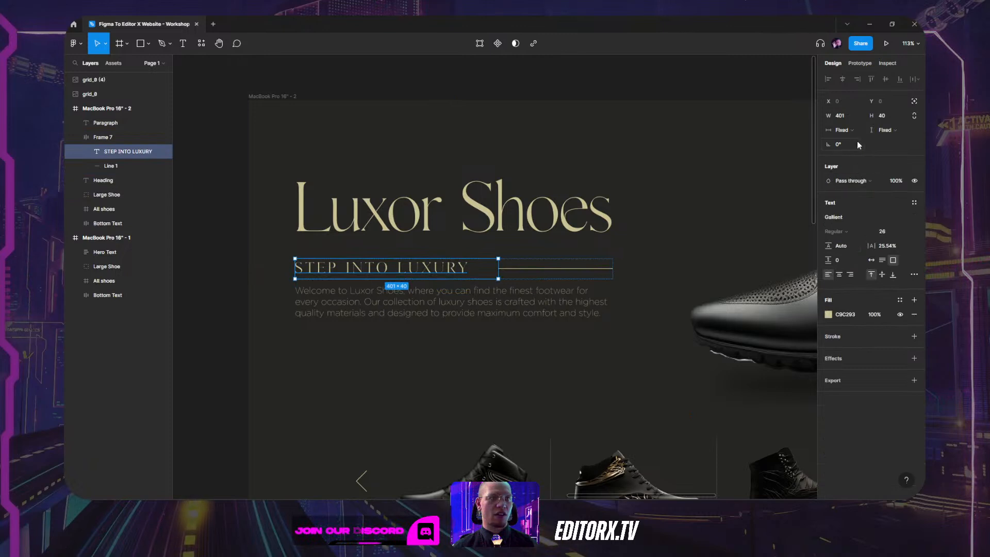
pyautogui.click(550, 268)
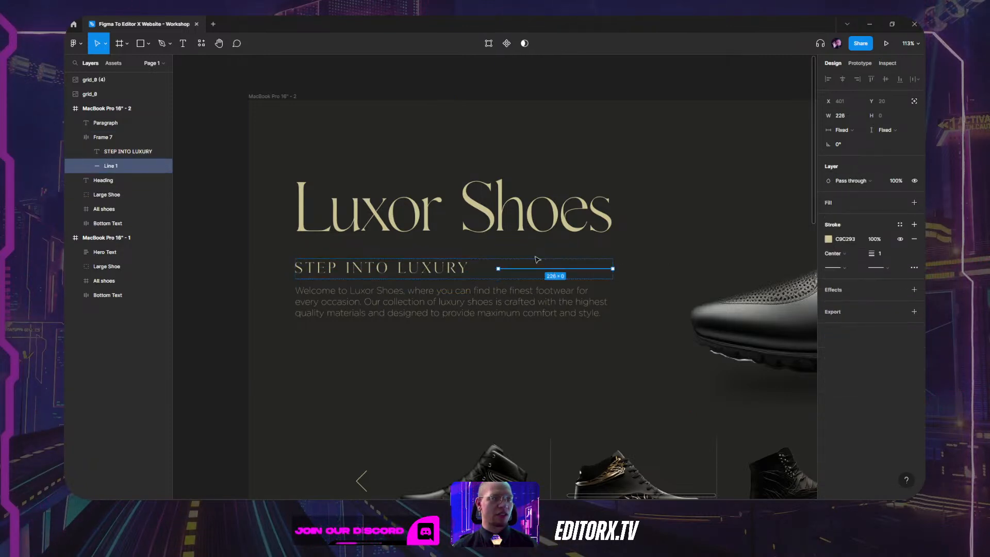
pyautogui.click(105, 139)
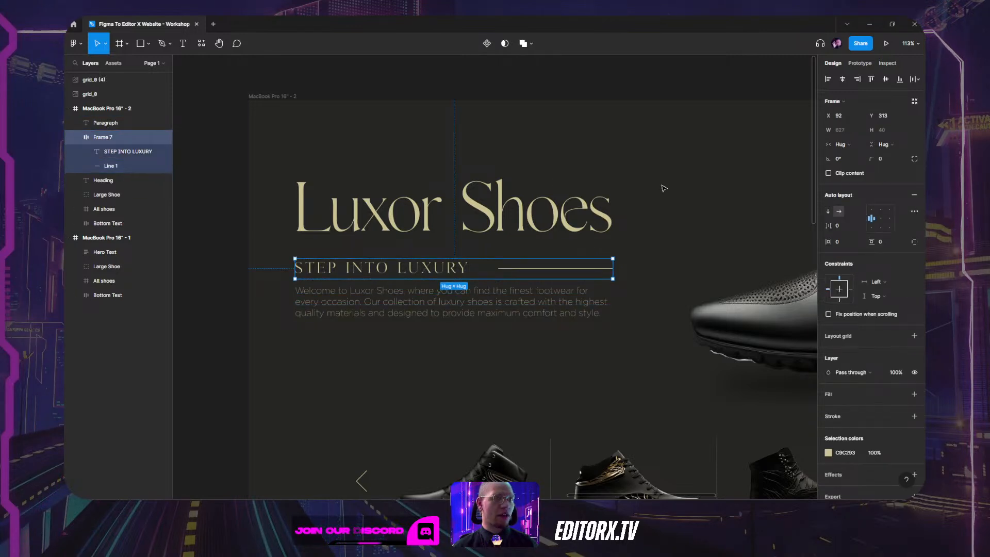
pyautogui.click(828, 212)
pyautogui.click(839, 211)
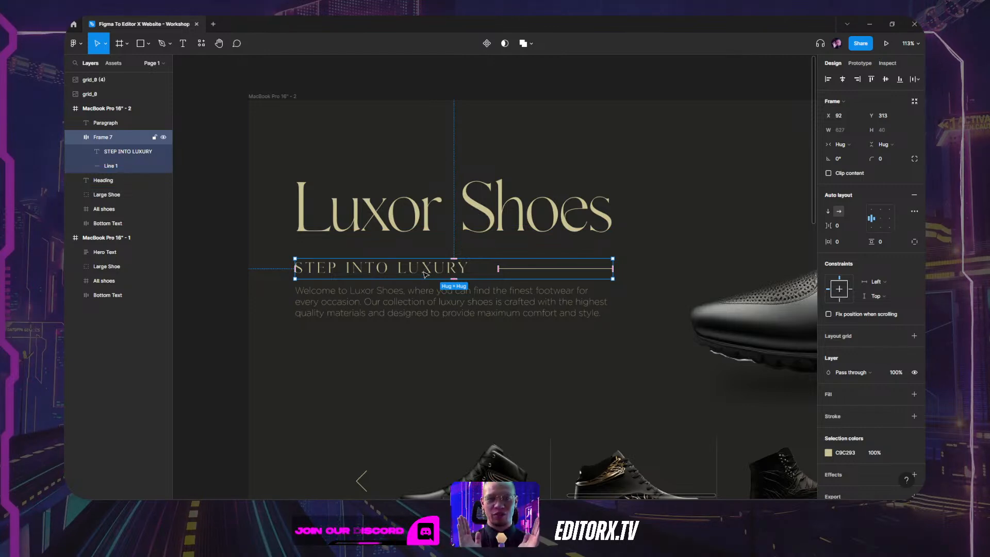
# Wrap Heading, Frame 7 and Paragraph in vertical auto-layout Frame 8 with 13 item spacing.
pyautogui.press('Escape')
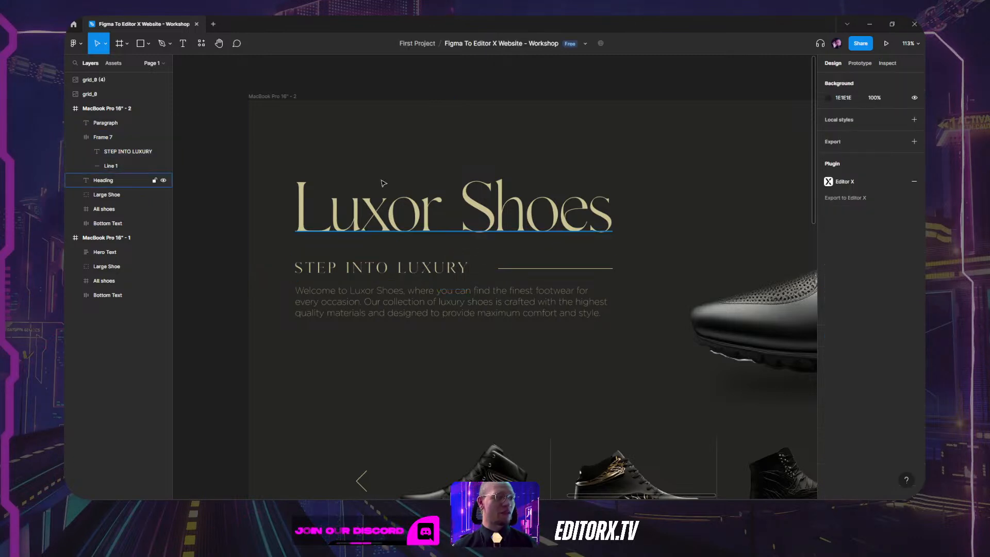
pyautogui.click(331, 217)
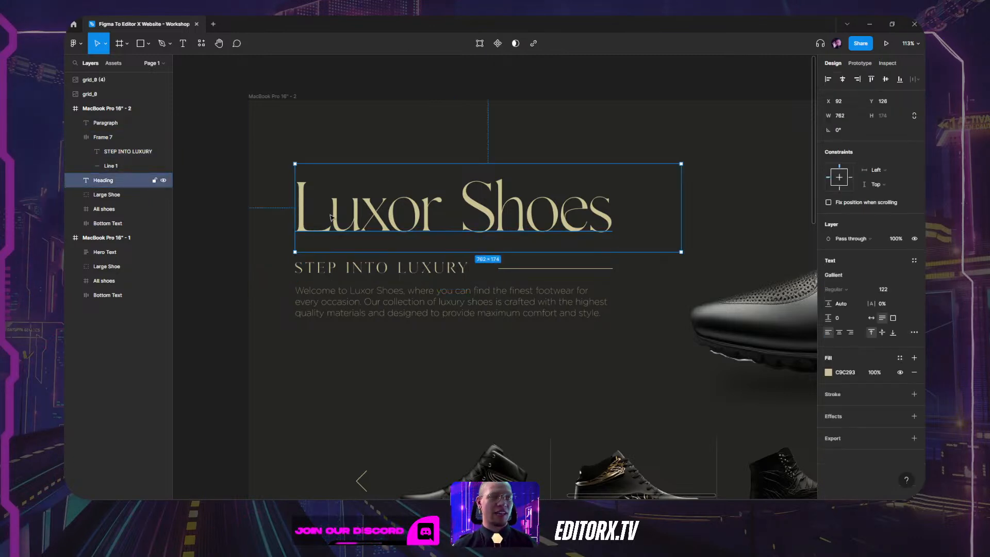
pyautogui.keyDown('shift'); pyautogui.click(380, 262); pyautogui.keyUp('shift')
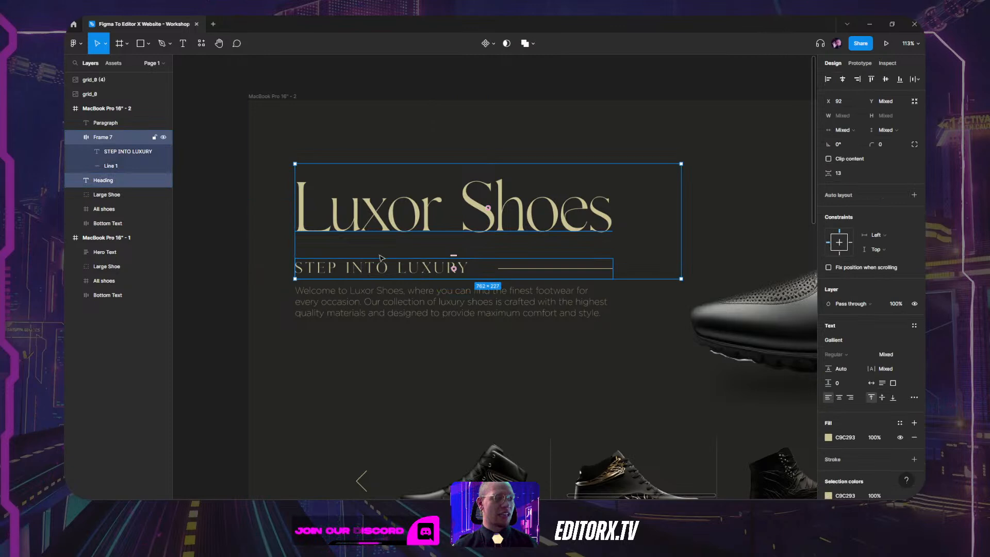
pyautogui.keyDown('shift'); pyautogui.click(382, 312); pyautogui.keyUp('shift')
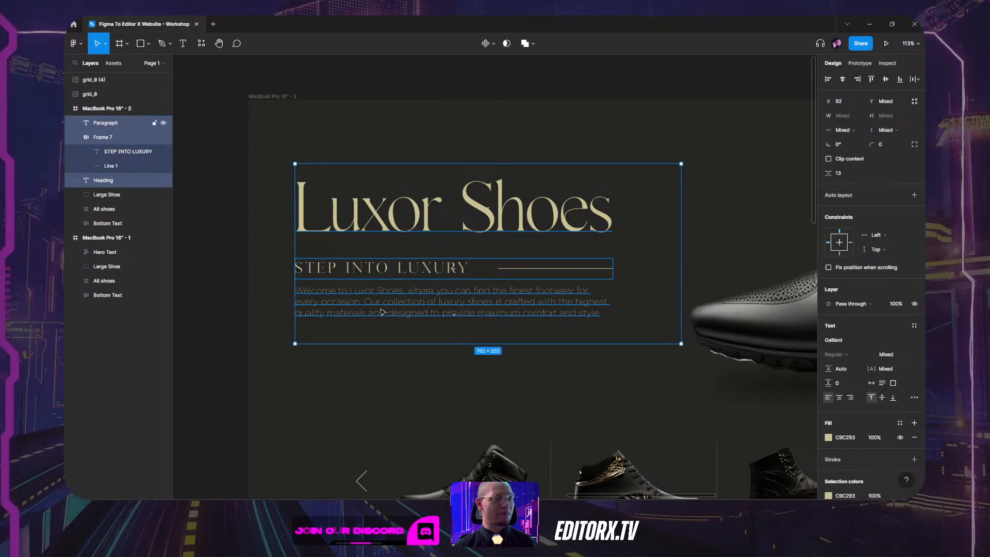
pyautogui.click(914, 197)
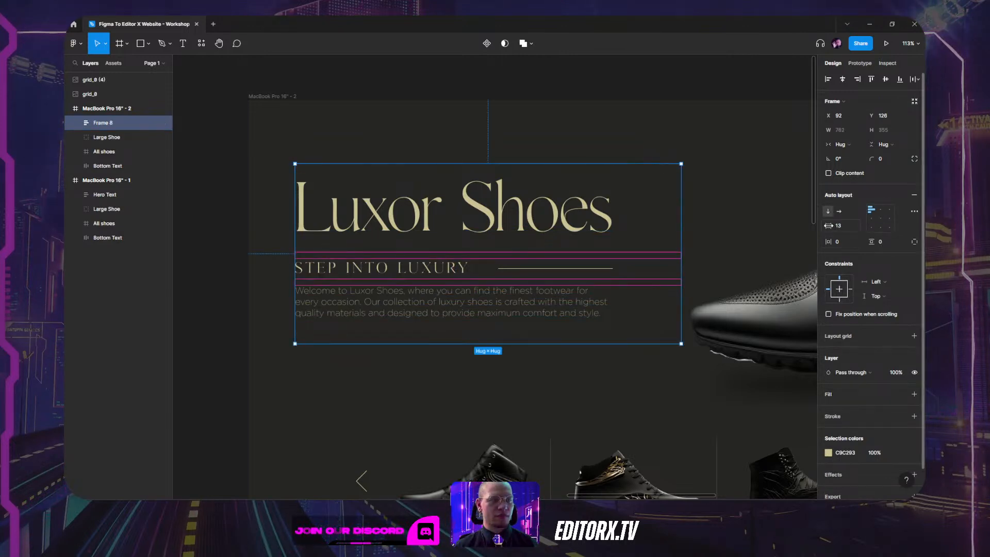
pyautogui.moveTo(831, 227); pyautogui.dragTo(832, 228)
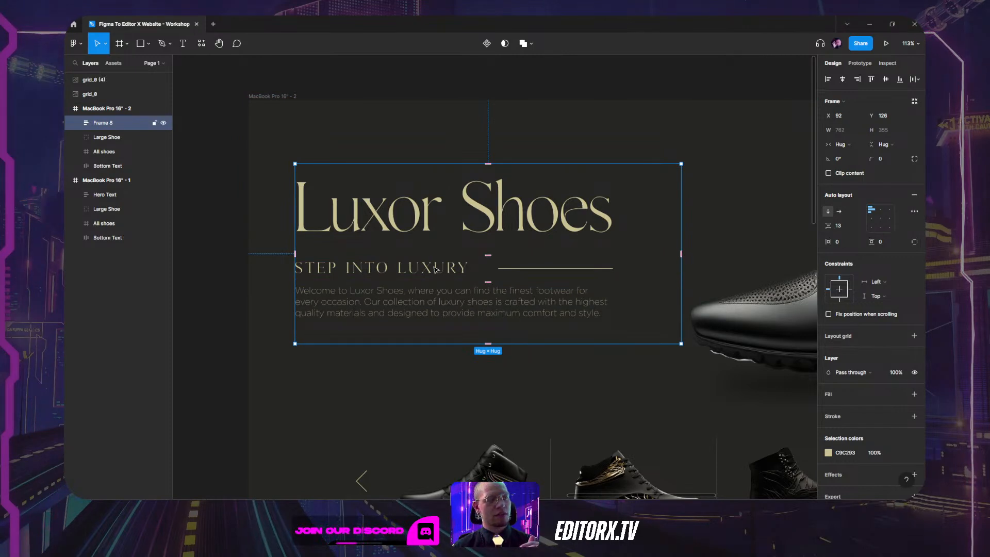
# Select the Large Shoe group and centre it in the view.
pyautogui.doubleClick(423, 317)
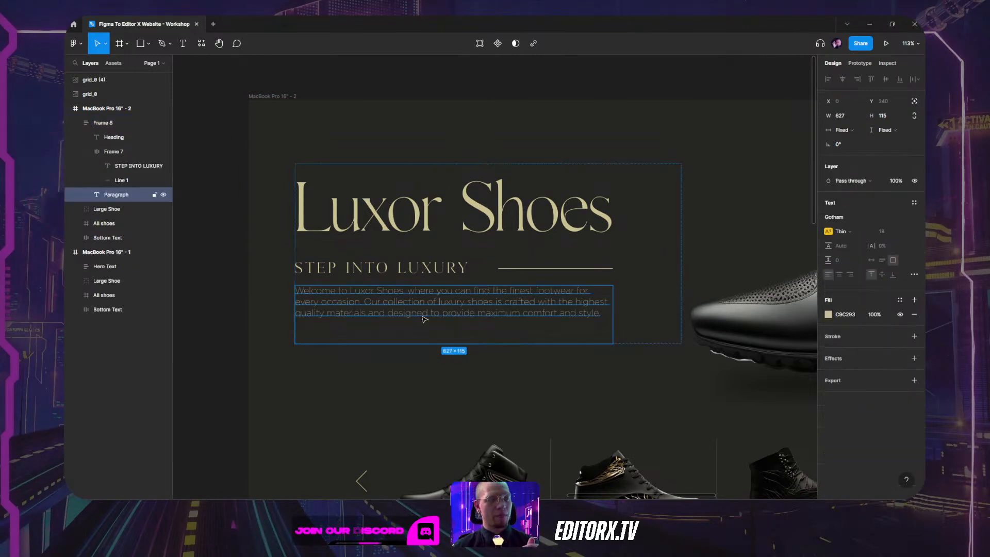
pyautogui.click(461, 376)
pyautogui.moveTo(553, 299); pyautogui.dragTo(433, 231)
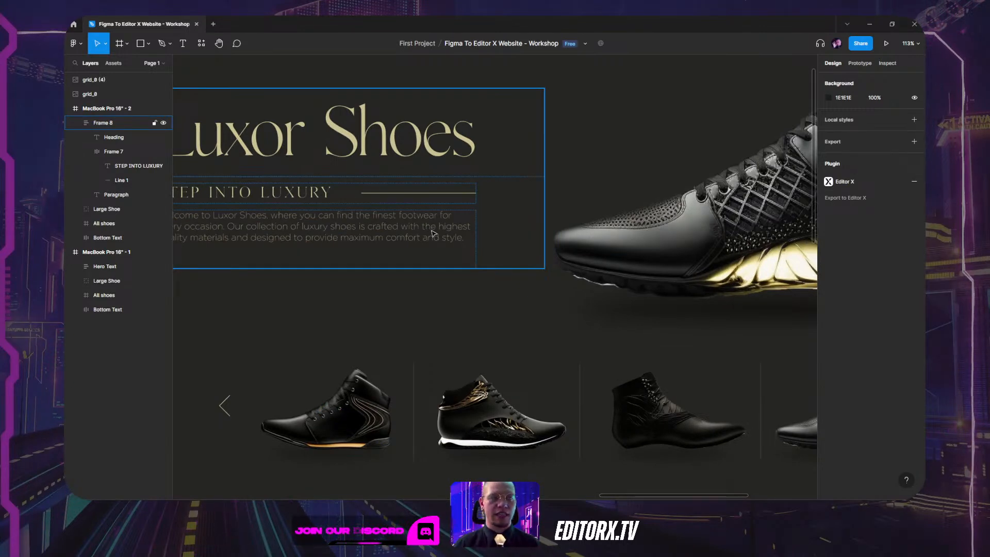
pyautogui.click(763, 221)
pyautogui.moveTo(763, 221); pyautogui.dragTo(474, 271)
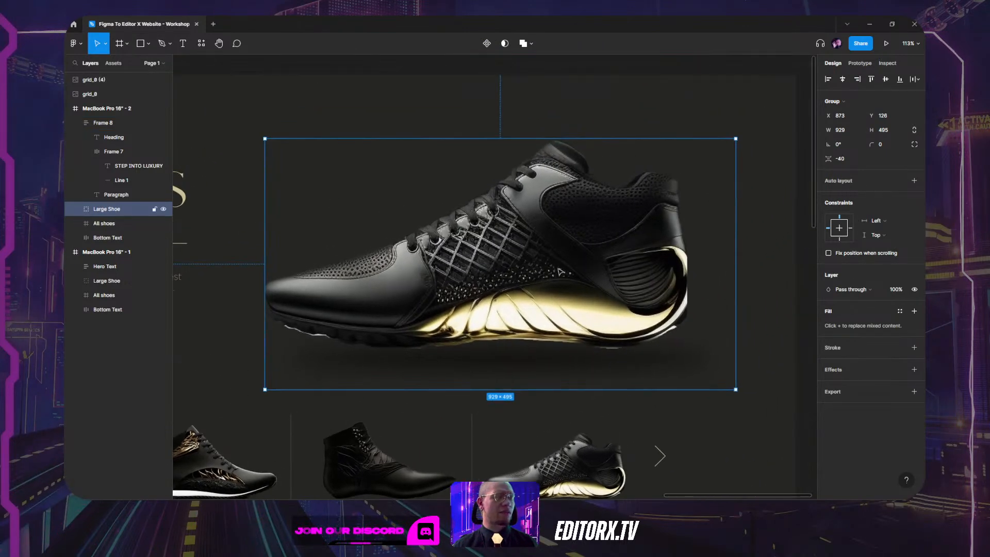
# Rename the Ellipse 5 1 layer inside Large Shoe to 'shadow'.
pyautogui.click(76, 209)
pyautogui.click(107, 224)
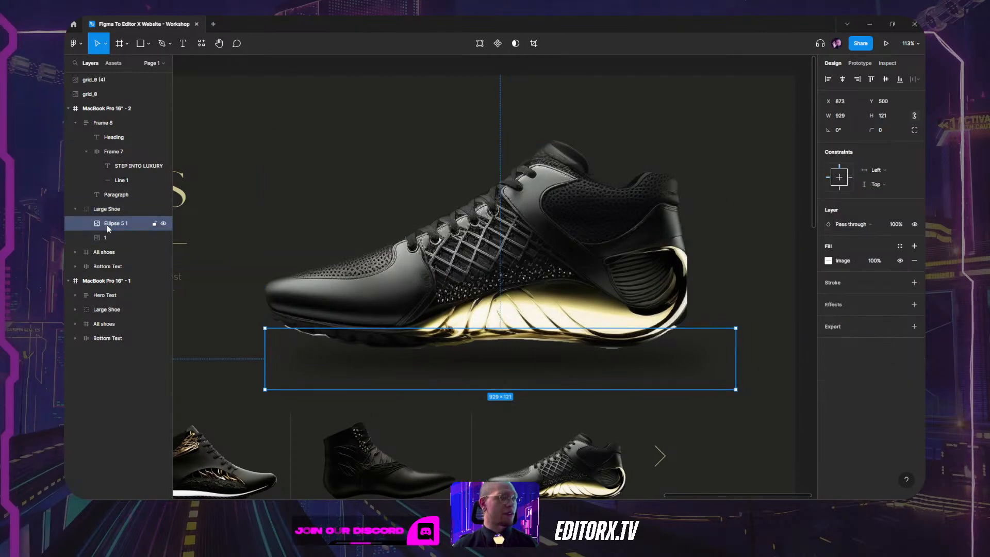
pyautogui.doubleClick(107, 223)
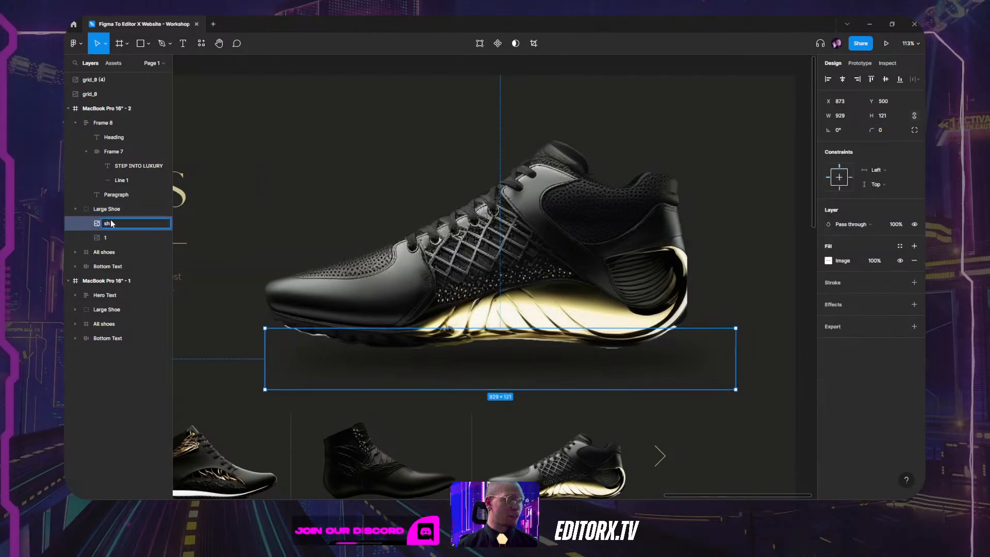
pyautogui.write('shadow')
pyautogui.press('Return')
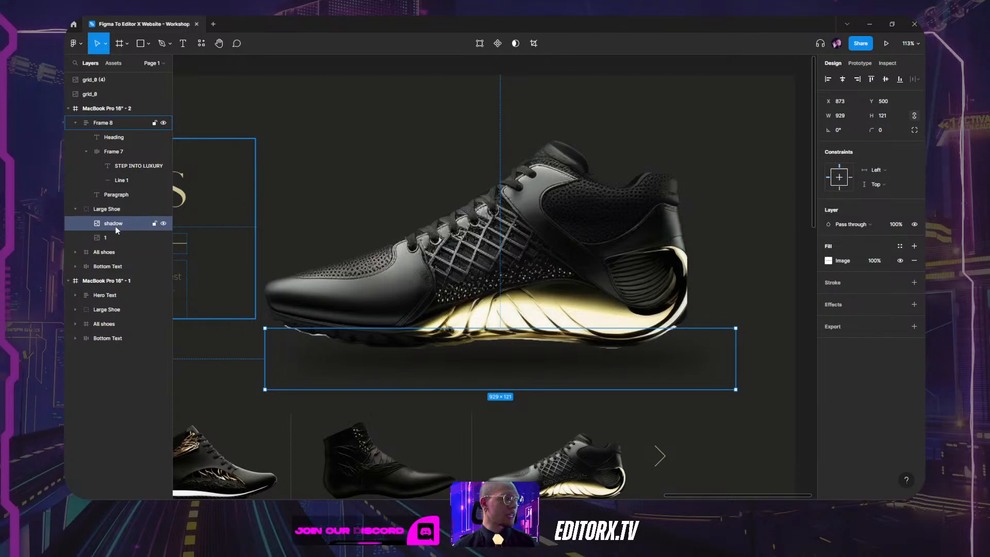
# Rename the layer named '1' to 'shoe'.
pyautogui.click(113, 238)
pyautogui.doubleClick(106, 239)
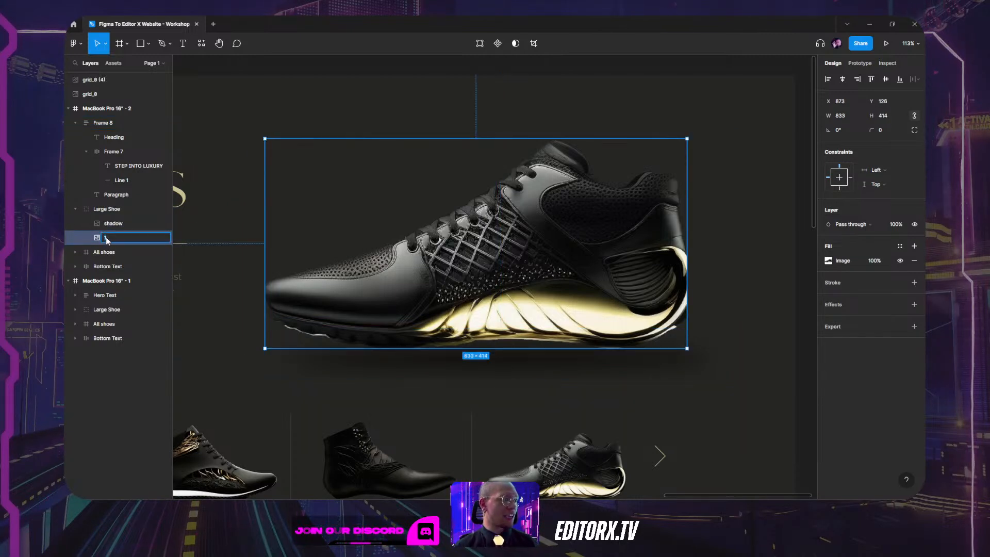
pyautogui.write('shoe')
pyautogui.press('Return')
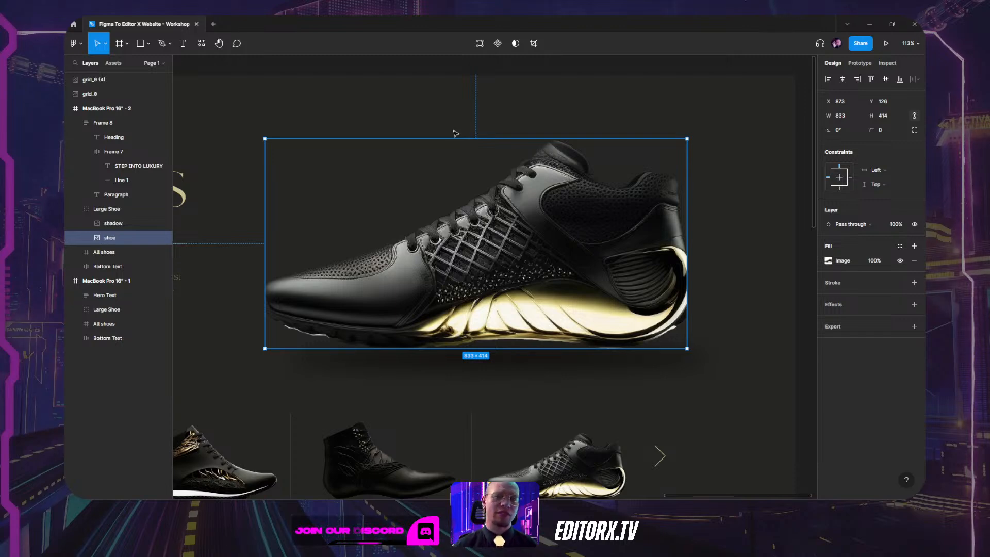
pyautogui.moveTo(398, 106); pyautogui.dragTo(531, 89)
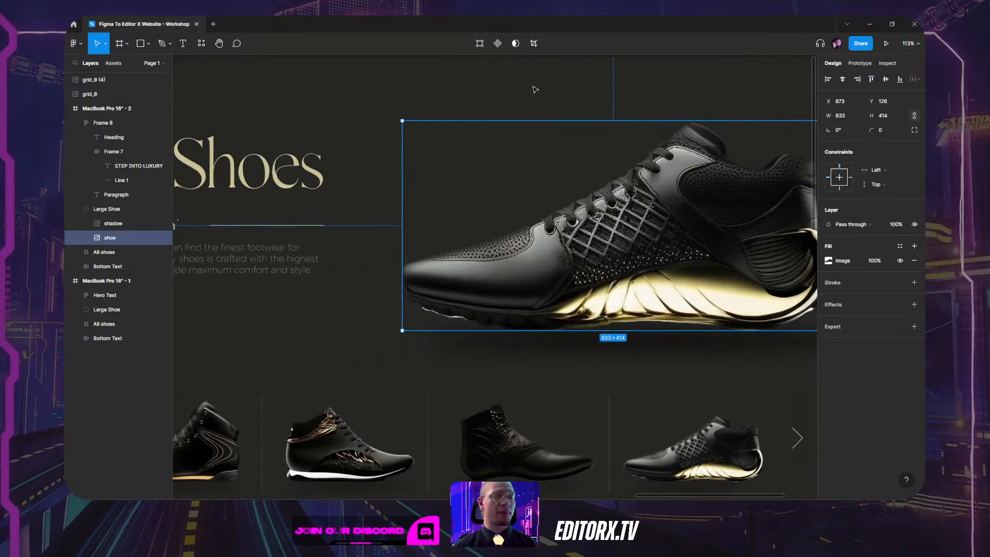
pyautogui.click(328, 119)
pyautogui.hscroll(-5, 328, 120)
pyautogui.click(404, 187)
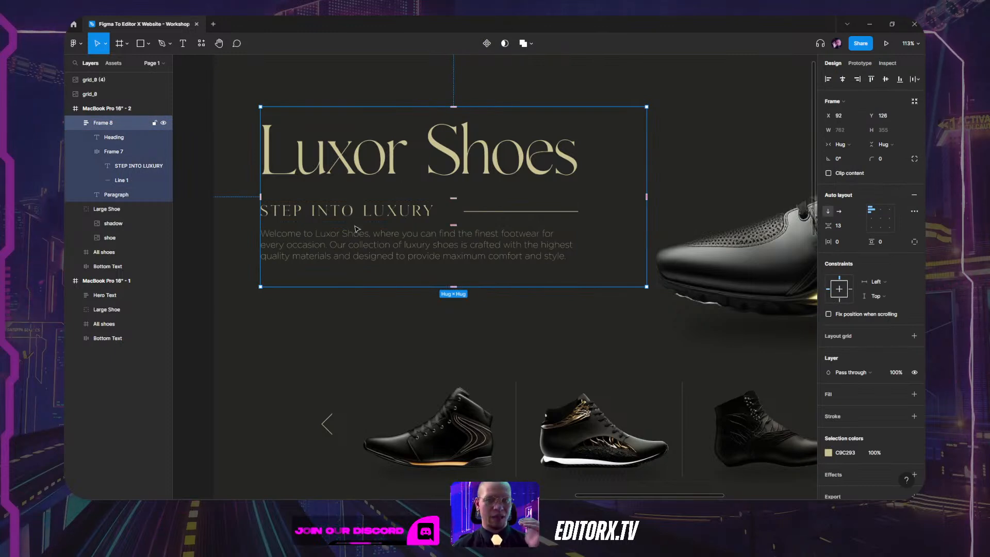
pyautogui.click(438, 371)
pyautogui.scroll(-5, 438, 371)
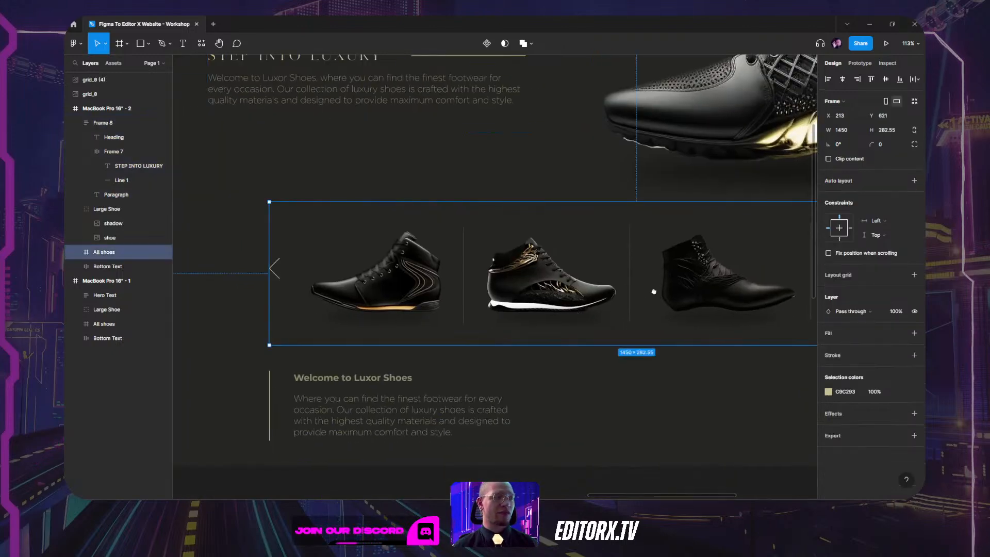
pyautogui.hscroll(4, 654, 292)
pyautogui.scroll(-2, 654, 292)
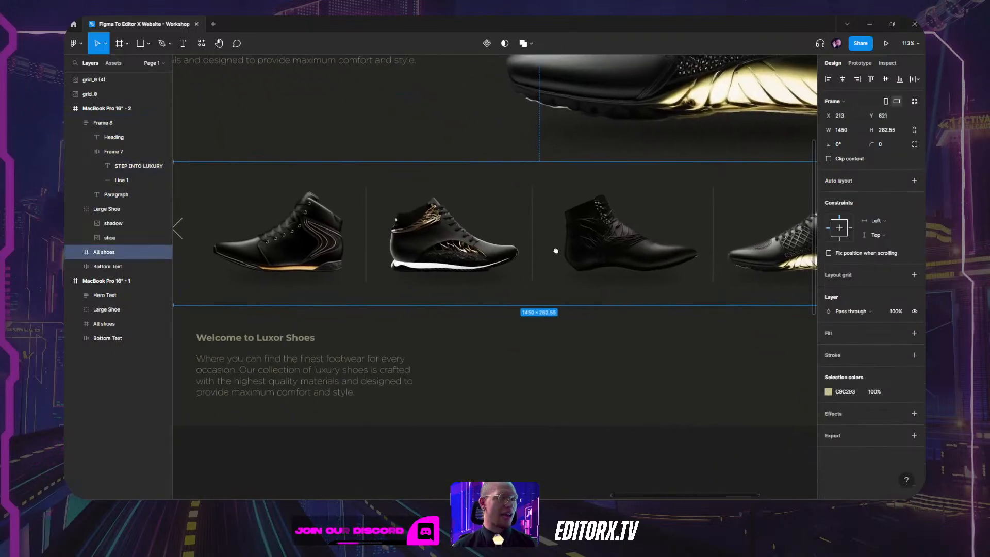
pyautogui.click(76, 253)
pyautogui.click(114, 266)
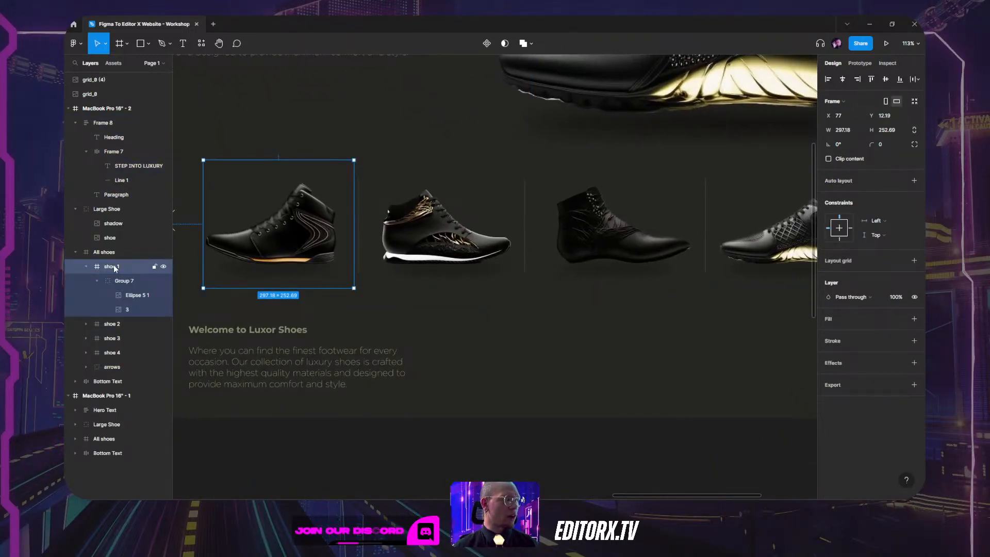
pyautogui.click(85, 267)
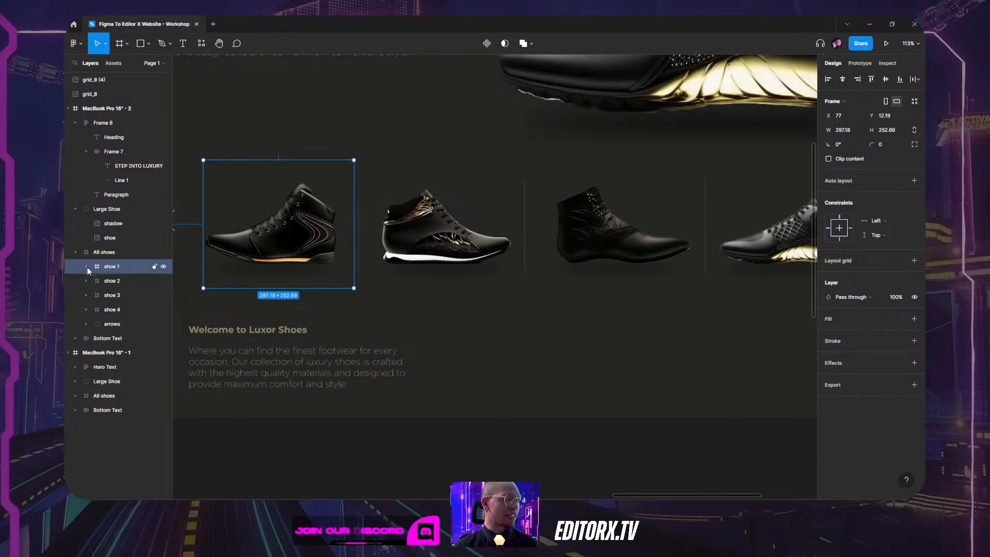
pyautogui.click(110, 281)
pyautogui.click(110, 297)
pyautogui.click(111, 310)
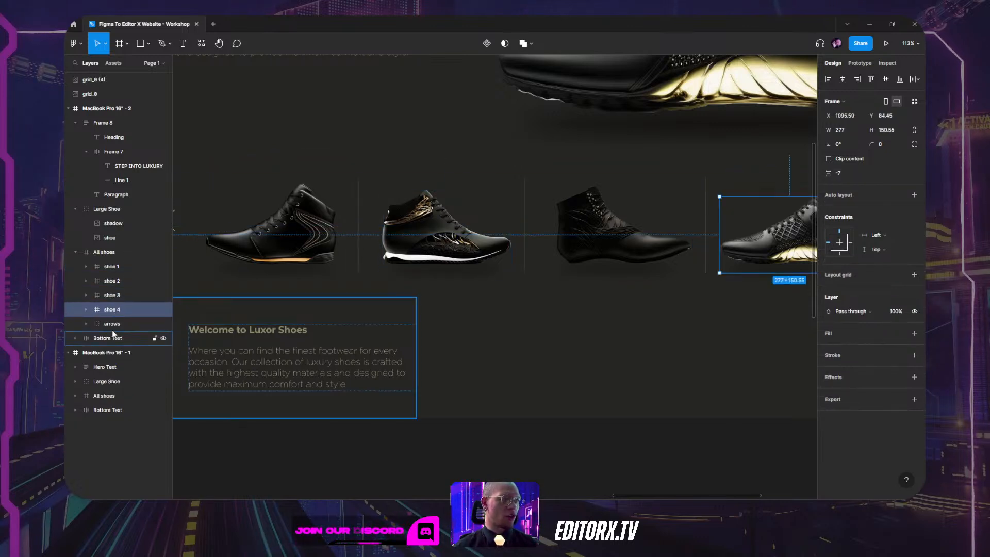
pyautogui.moveTo(598, 299); pyautogui.dragTo(396, 293)
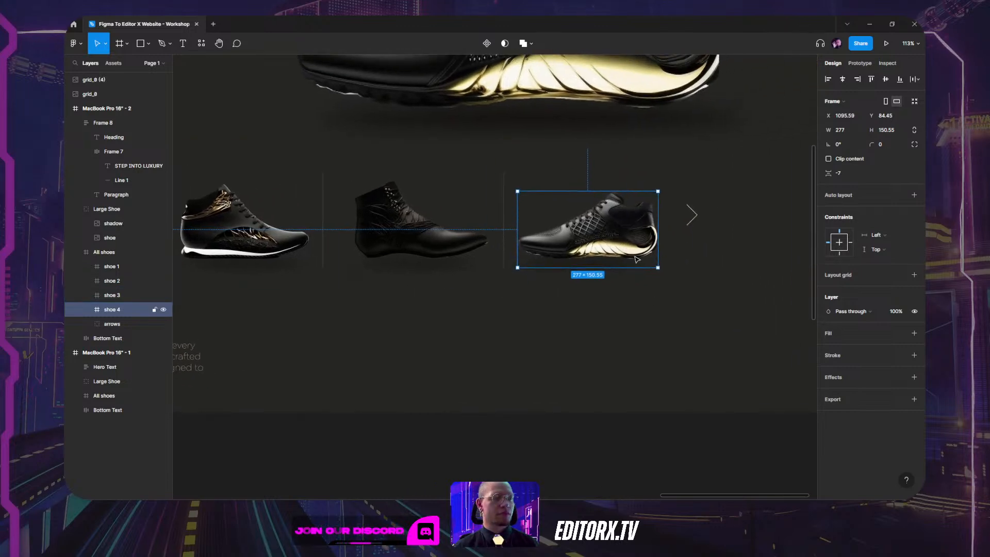
pyautogui.click(86, 310)
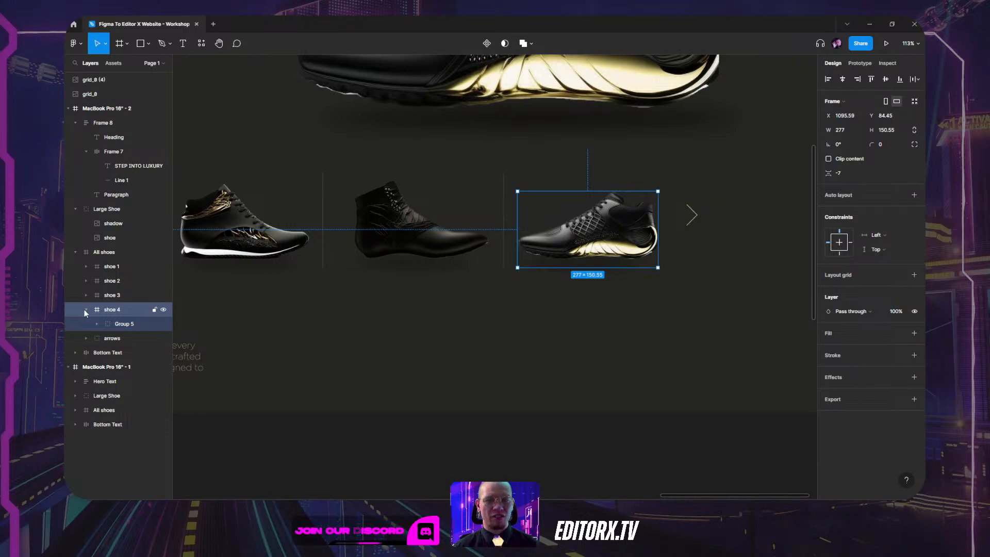
pyautogui.click(116, 322)
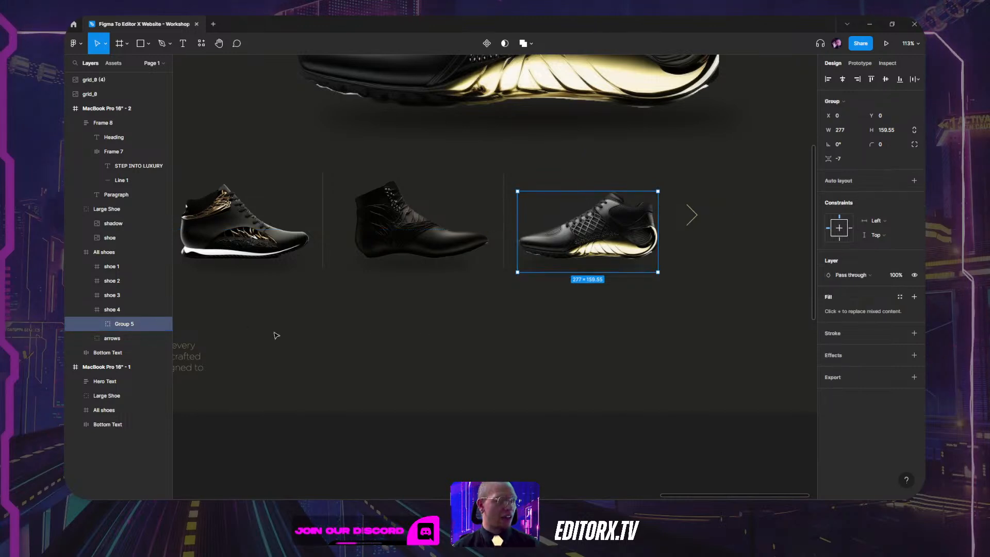
pyautogui.click(85, 310)
pyautogui.click(94, 268)
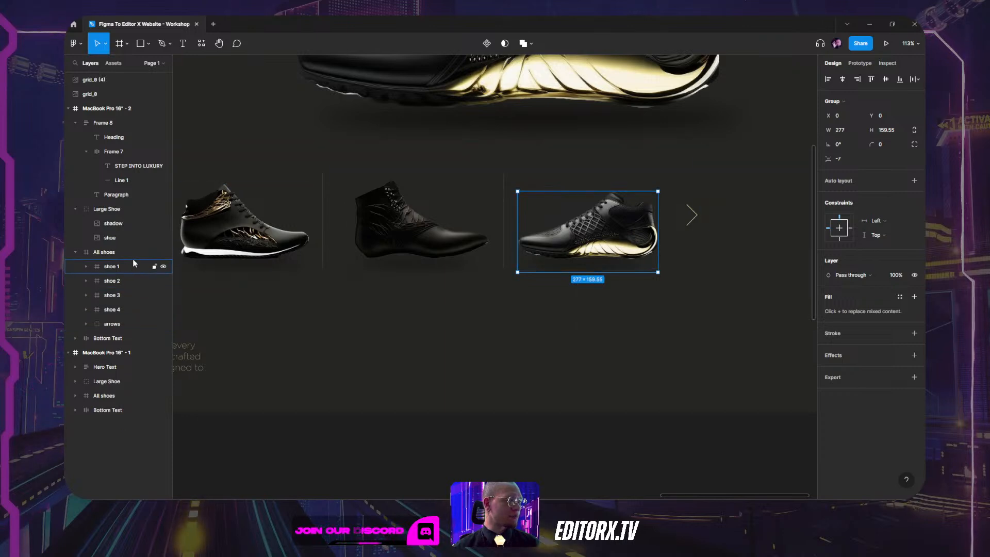
pyautogui.hscroll(-5, 464, 284)
pyautogui.hscroll(5, 534, 246)
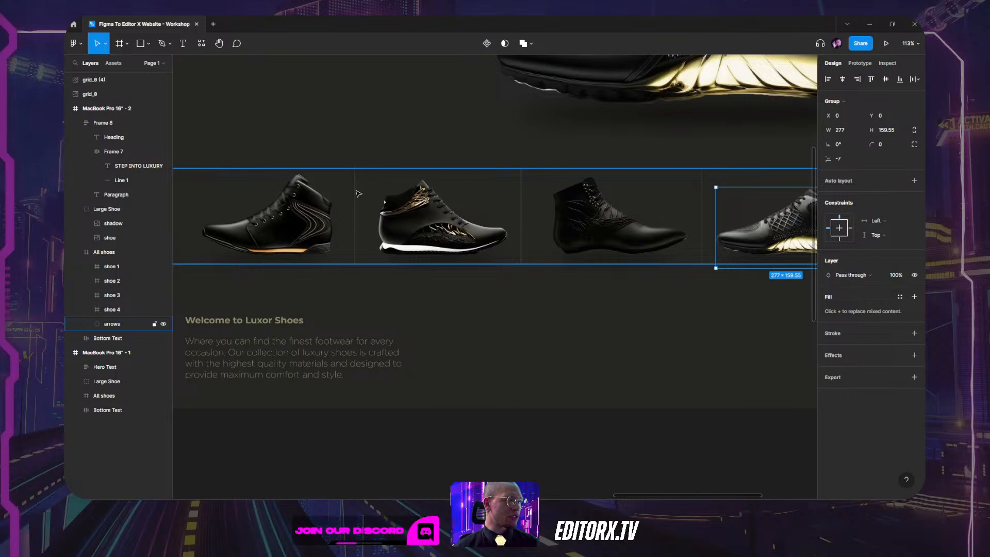
pyautogui.click(105, 338)
pyautogui.click(98, 254)
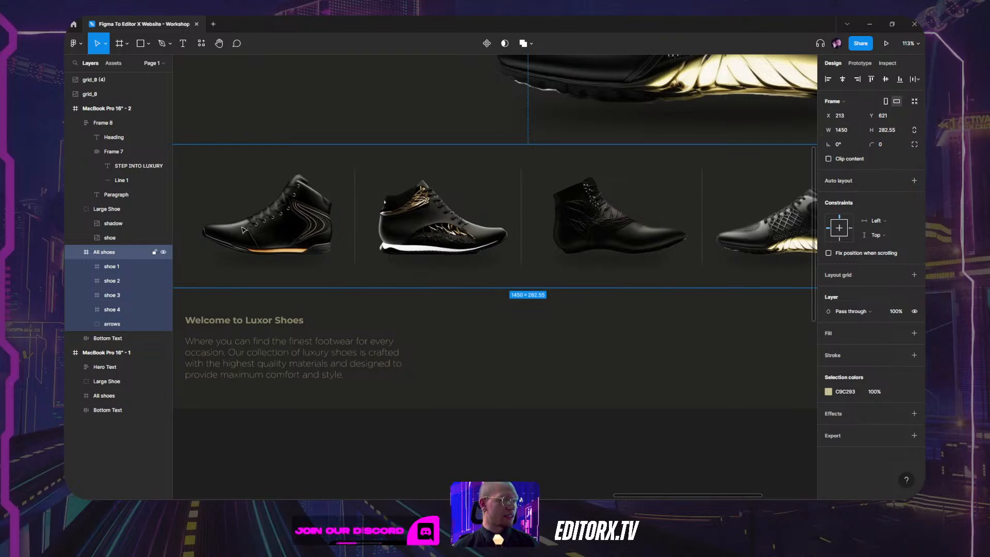
pyautogui.moveTo(307, 249); pyautogui.dragTo(382, 240)
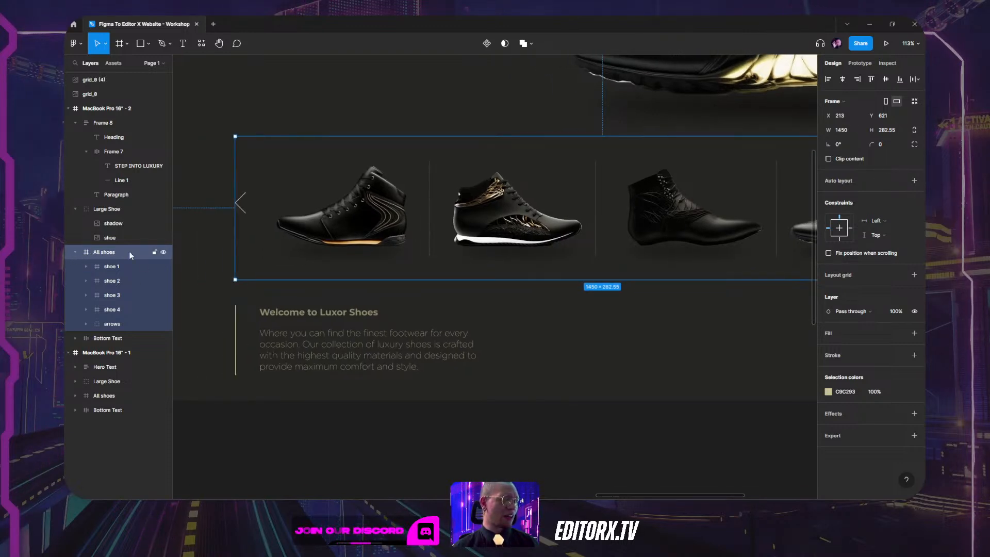
pyautogui.moveTo(460, 150); pyautogui.dragTo(578, 374)
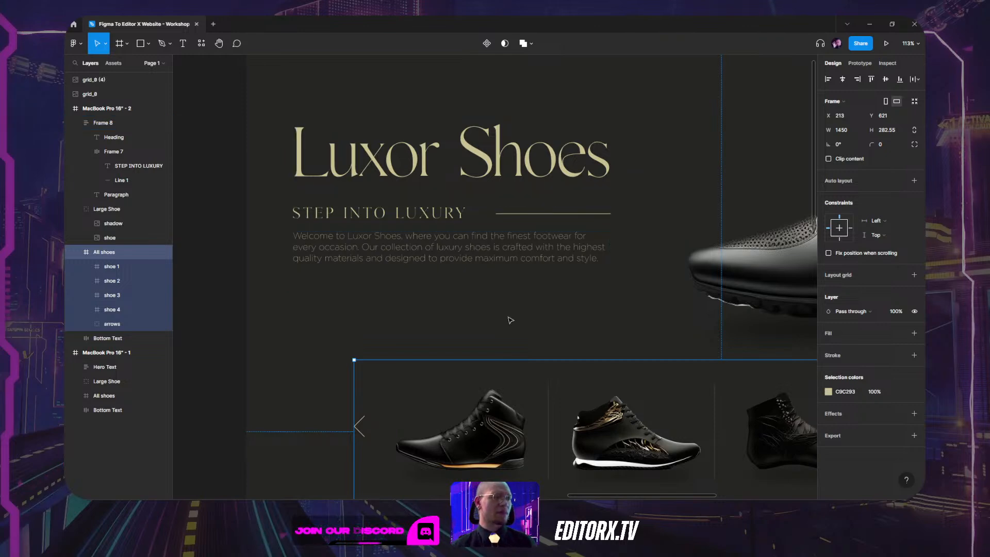
pyautogui.scroll(-3, 454, 284)
pyautogui.hscroll(6, 563, 180)
pyautogui.scroll(2, 564, 180)
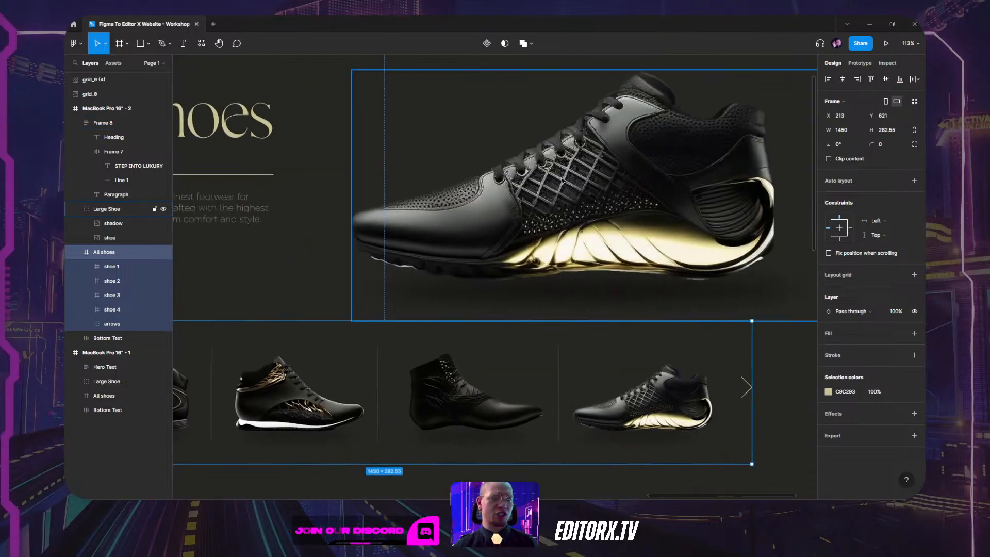
pyautogui.click(564, 180)
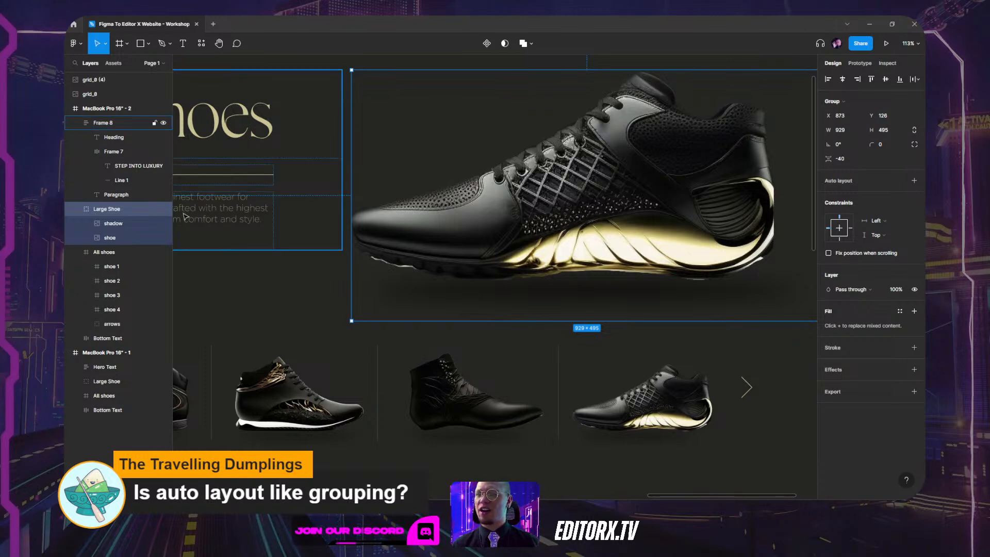
pyautogui.scroll(-5, 330, 155)
pyautogui.click(460, 91)
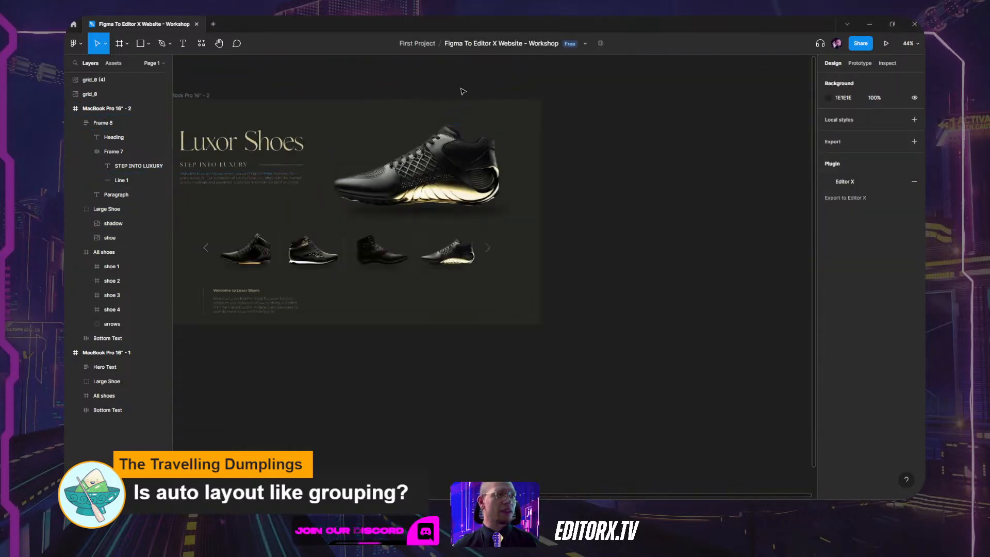
pyautogui.hscroll(-5, 516, 103)
pyautogui.scroll(2, 567, 93)
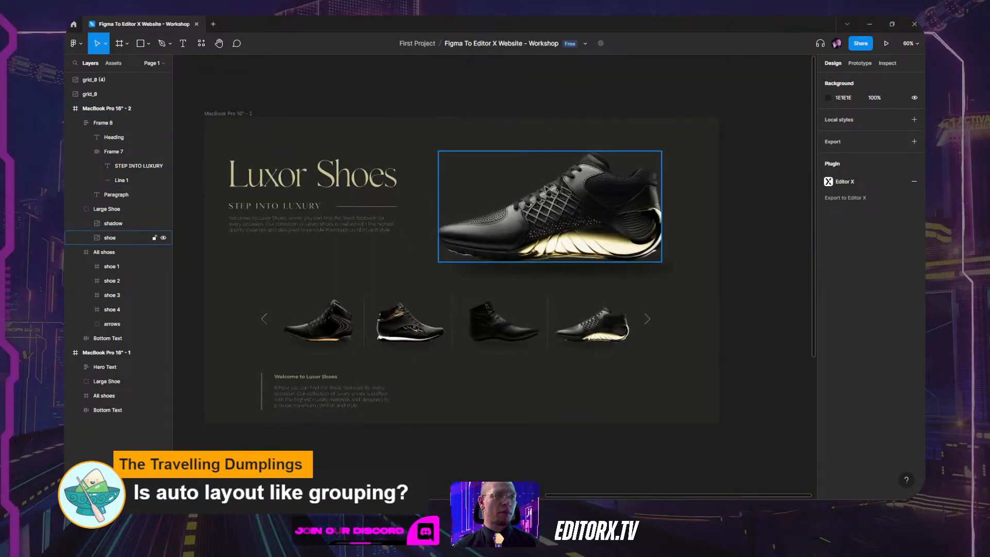
pyautogui.click(99, 210)
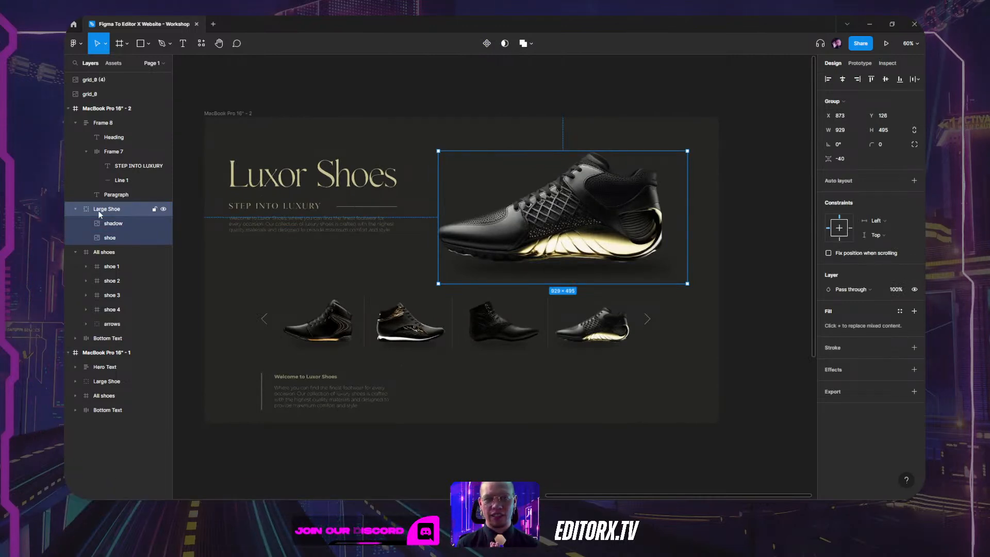
pyautogui.hscroll(5, 357, 228)
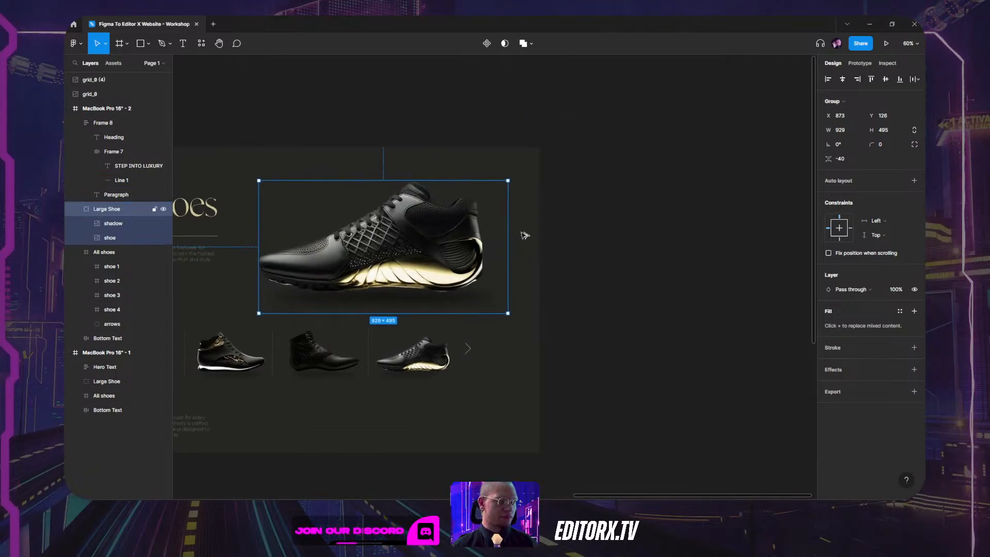
pyautogui.moveTo(382, 229); pyautogui.dragTo(684, 241)
pyautogui.hotkey('ctrl', 'z')
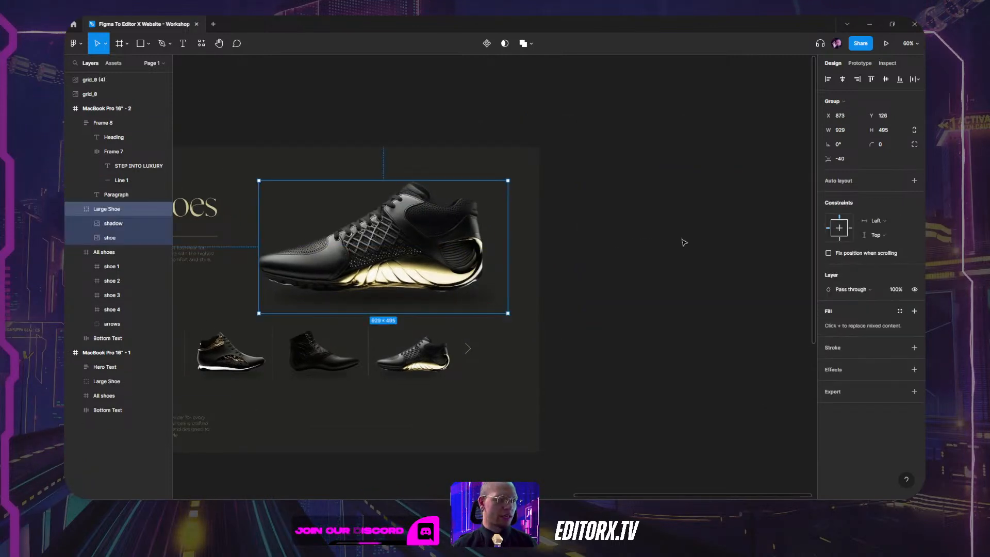
pyautogui.hscroll(-5, 683, 243)
pyautogui.click(365, 177)
# Move Frame 8 off the page frame and rename it 'Auto Layout'.
pyautogui.moveTo(365, 176); pyautogui.dragTo(702, 178)
pyautogui.hotkey('shift', '2')
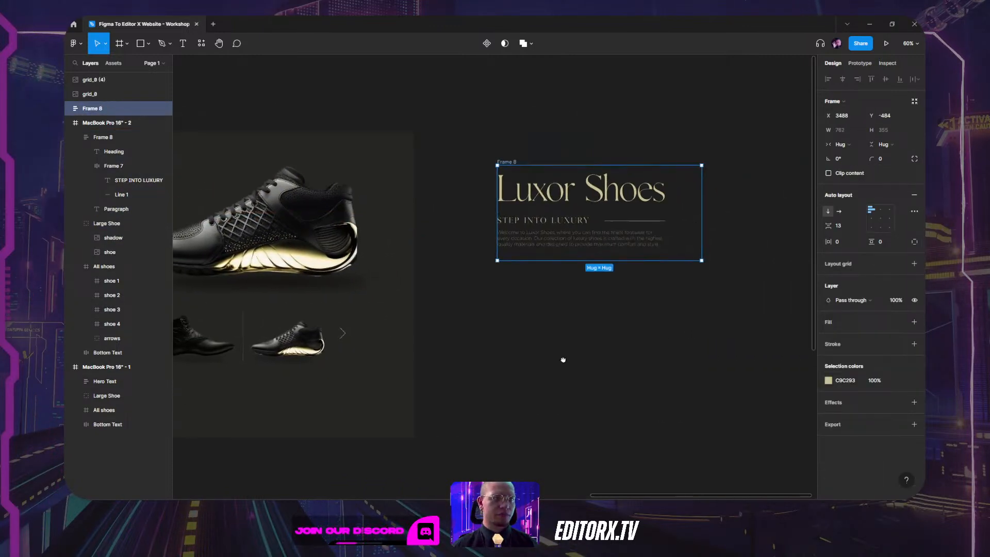
pyautogui.doubleClick(89, 110)
pyautogui.write('Auto')
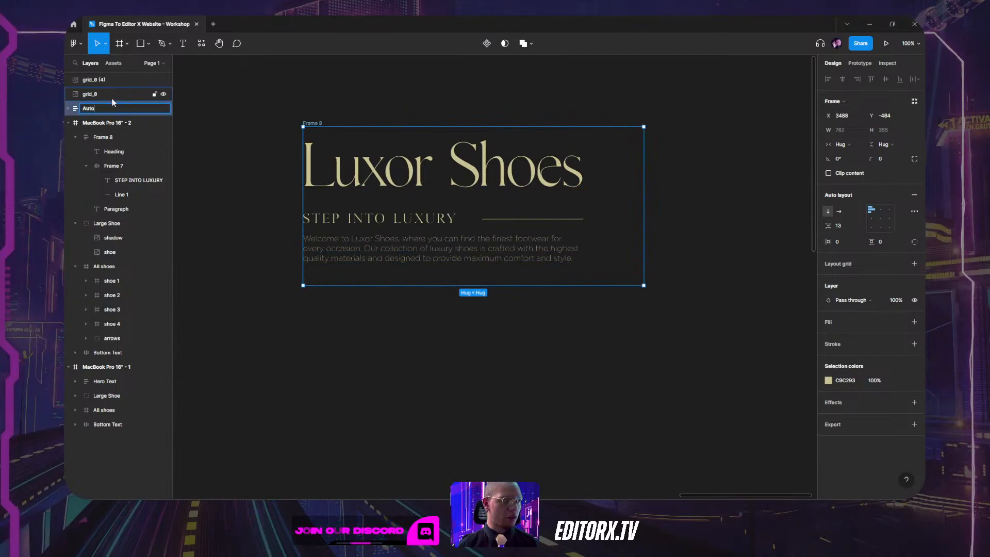
pyautogui.write(' Layou')
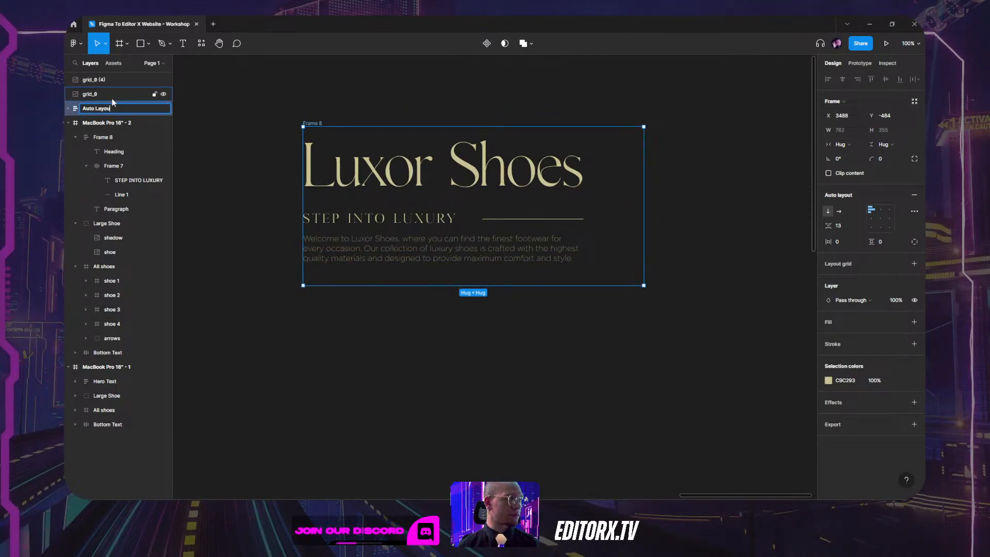
pyautogui.write('t')
pyautogui.press('Return')
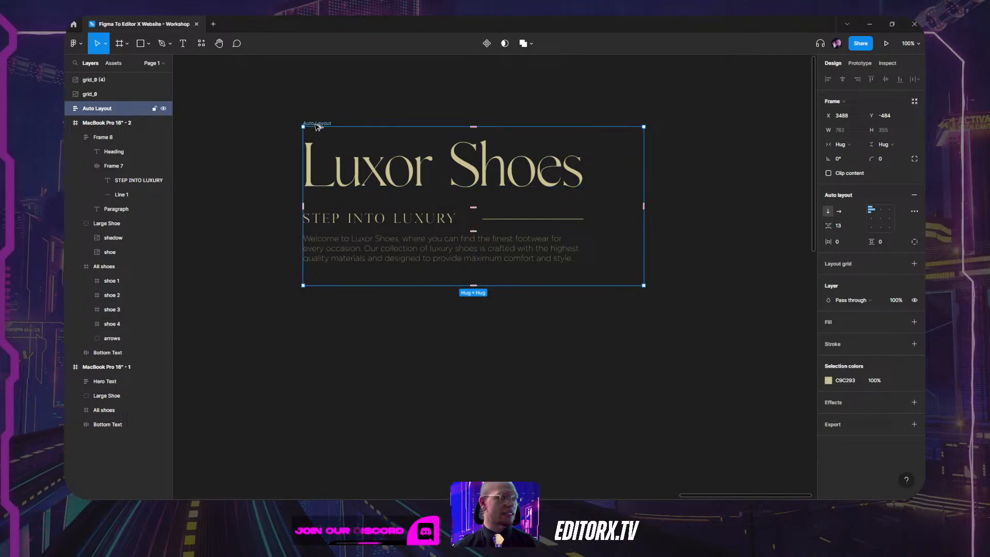
# Alt-drag a copy of Auto Layout to its right and rename the copy 'Group'.
pyautogui.press('alt')
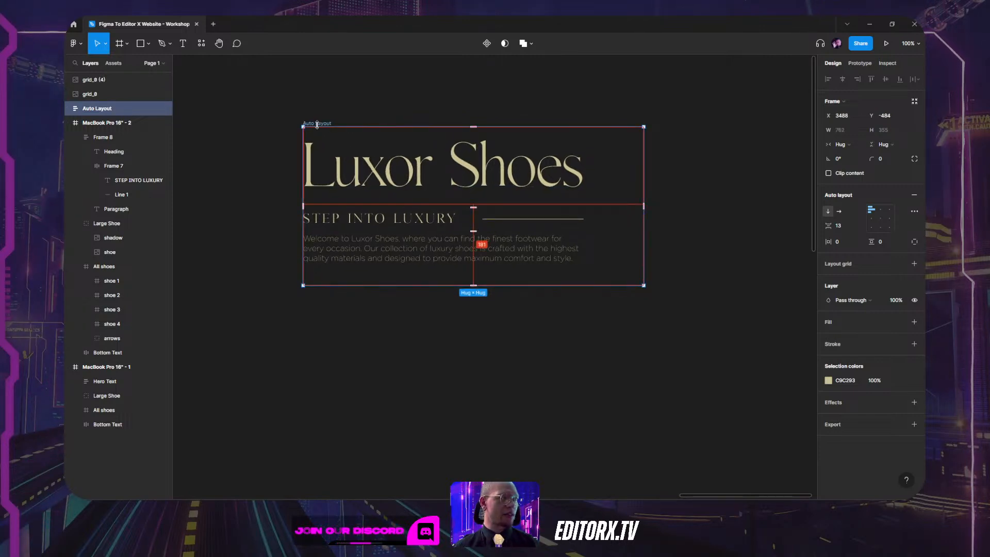
pyautogui.moveTo(317, 124); pyautogui.dragTo(442, 109)
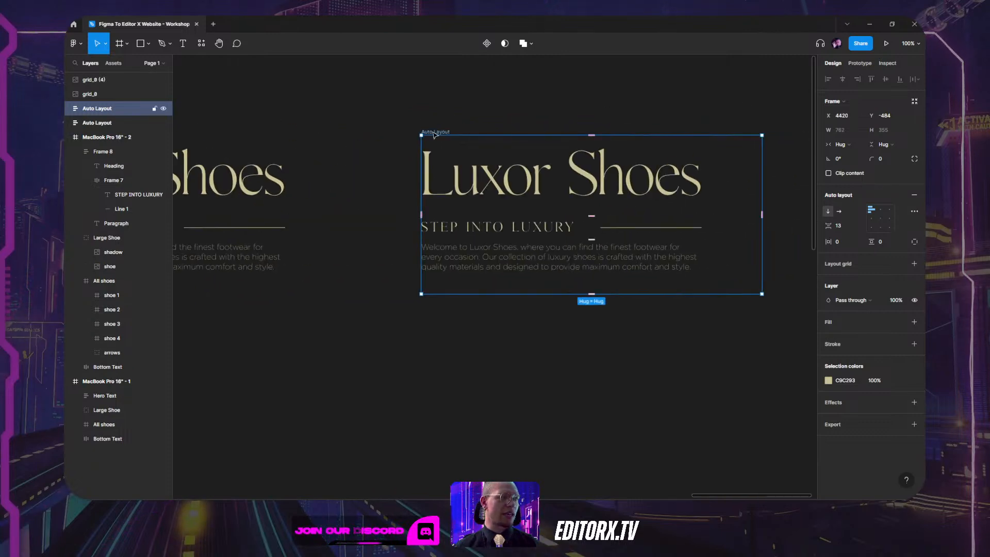
pyautogui.doubleClick(435, 133)
pyautogui.write('Grou')
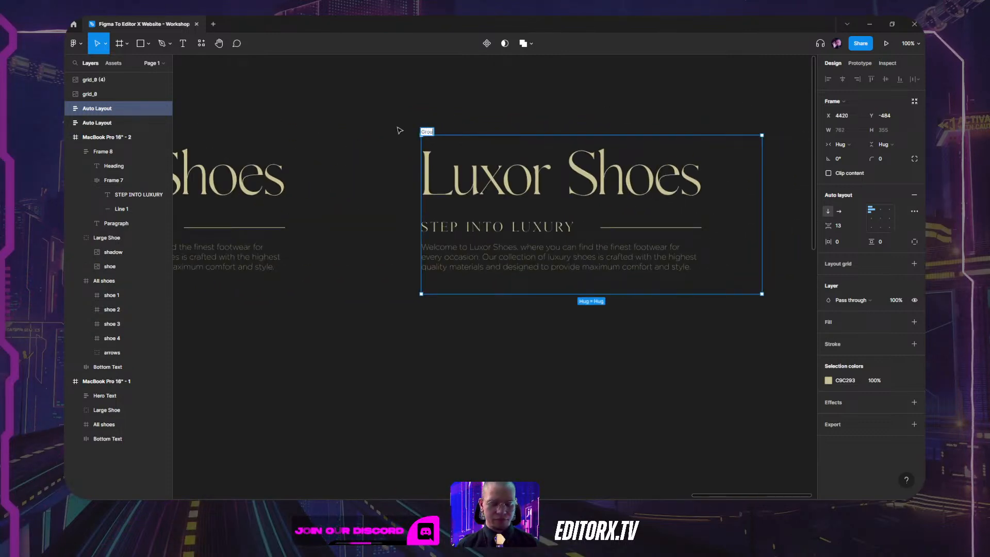
pyautogui.write('p')
pyautogui.press('Return')
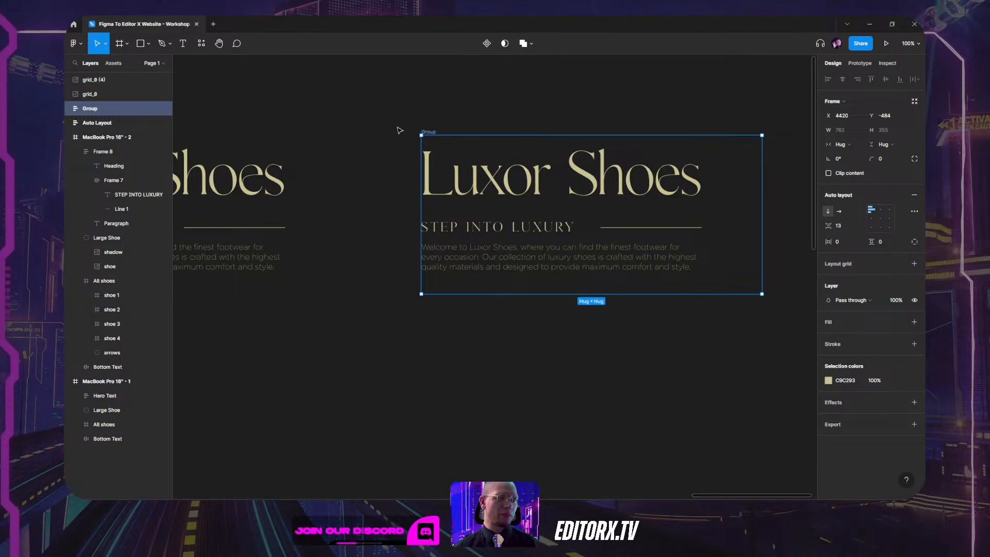
pyautogui.moveTo(410, 109); pyautogui.dragTo(530, 103)
# Remove auto layout from the right-hand copy with Ctrl+Alt+G and convert Frame 9 into a plain group.
pyautogui.scroll(-3, 498, 123)
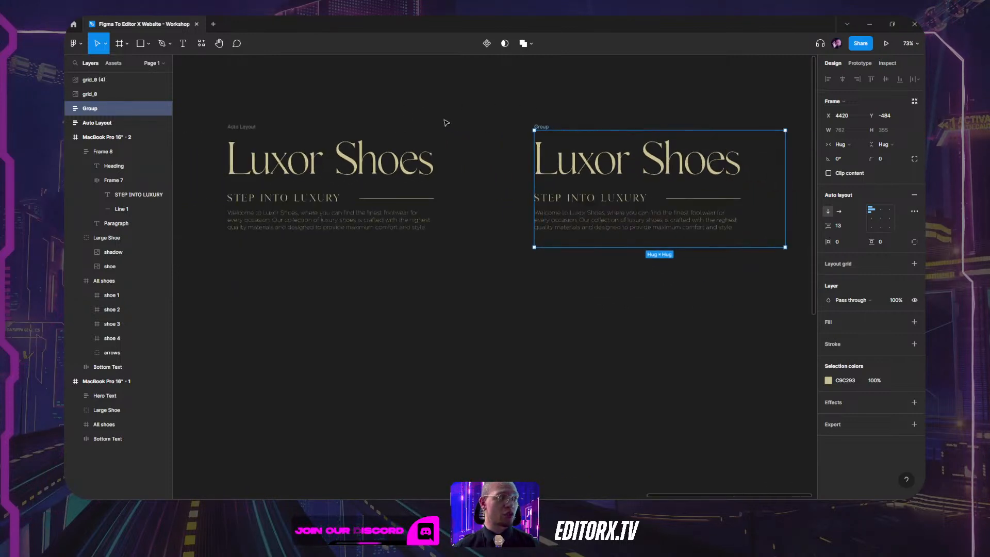
pyautogui.moveTo(415, 139); pyautogui.dragTo(415, 140)
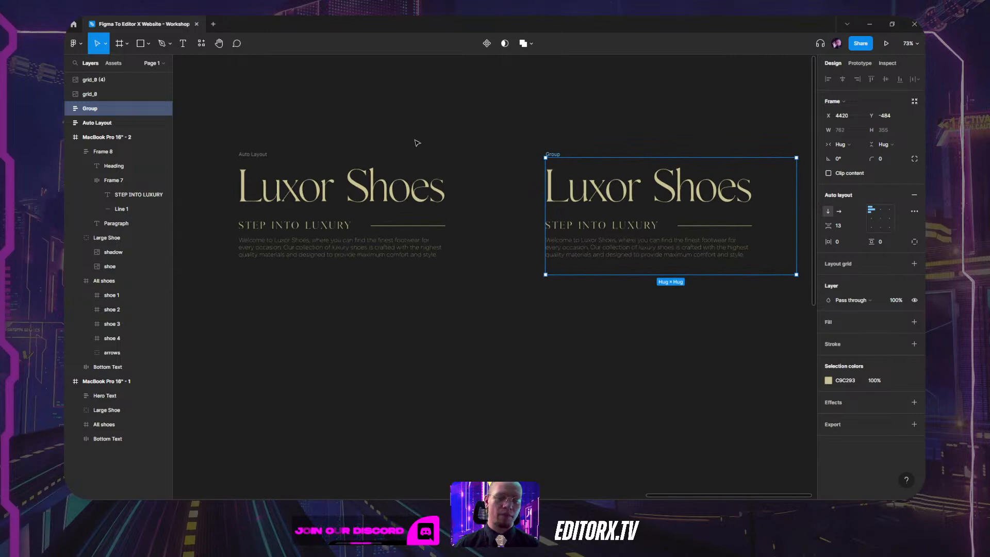
pyautogui.click(244, 176)
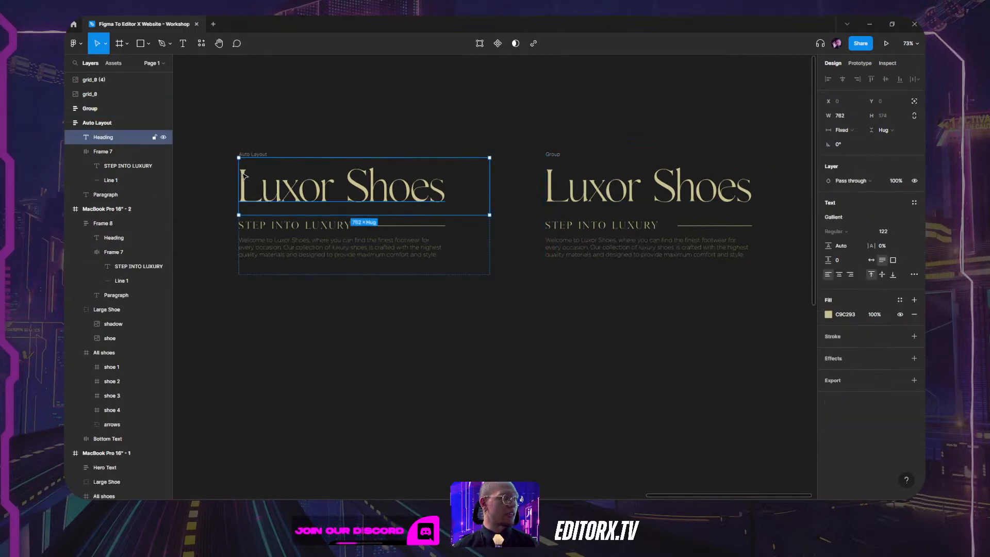
pyautogui.click(249, 154)
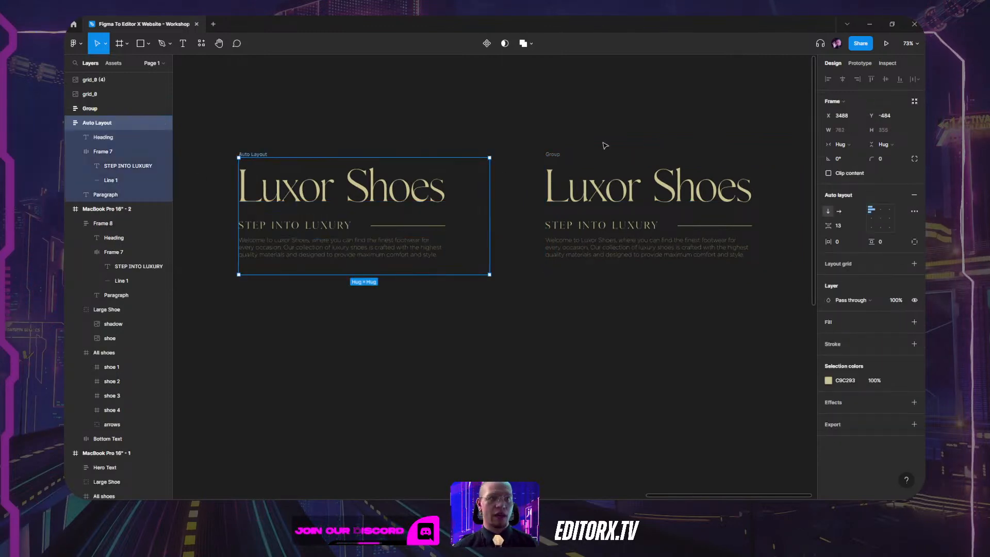
pyautogui.click(551, 155)
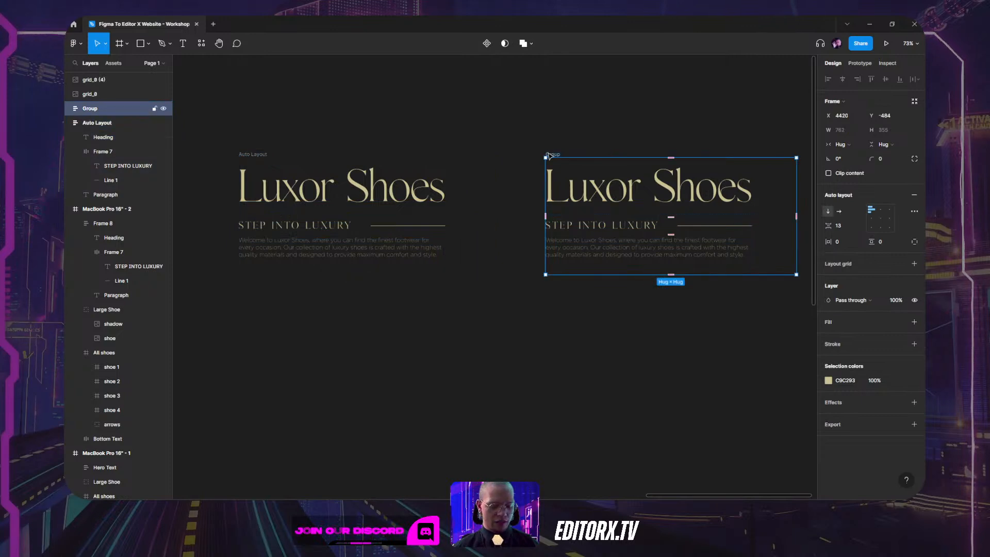
pyautogui.hotkey('ctrl', 'alt', 'g')
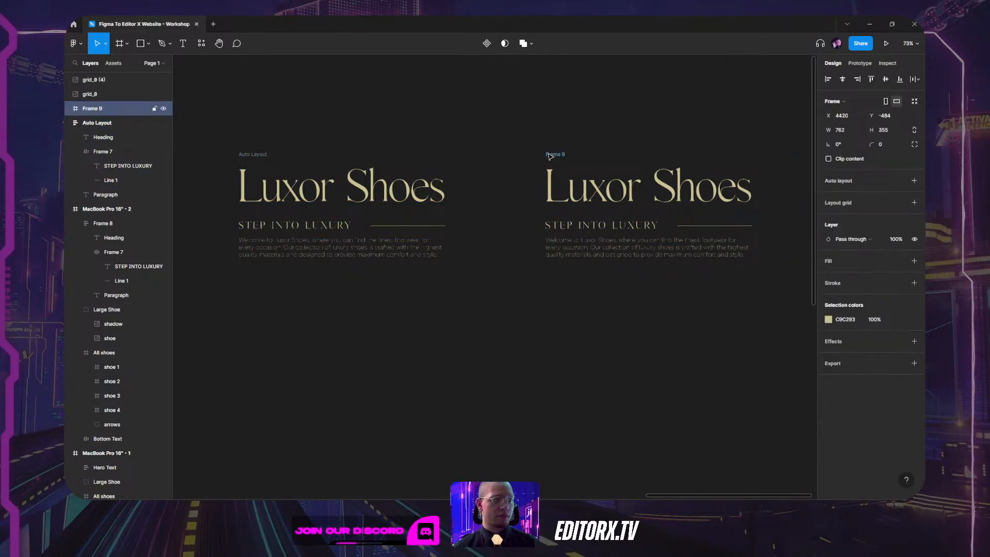
pyautogui.click(585, 136)
pyautogui.click(556, 155)
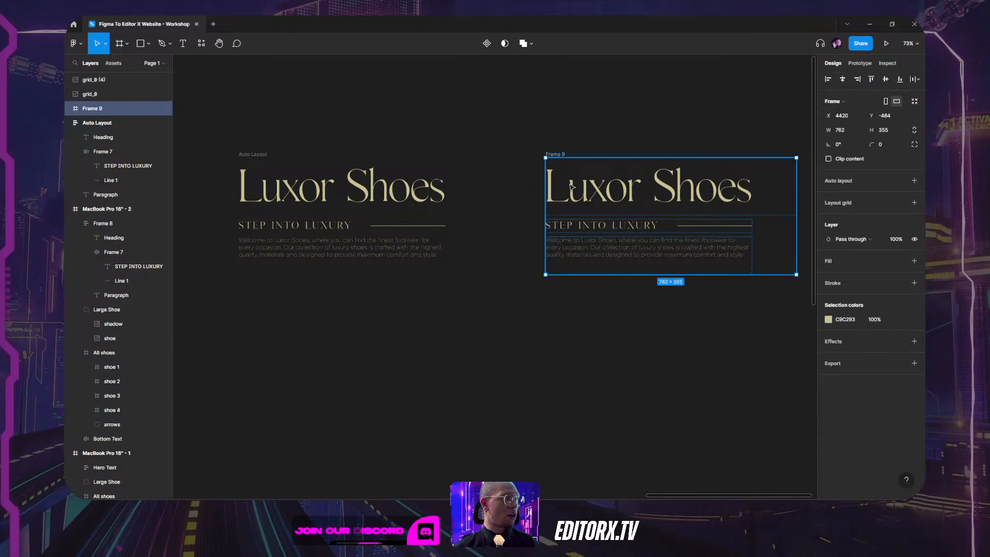
pyautogui.click(549, 146)
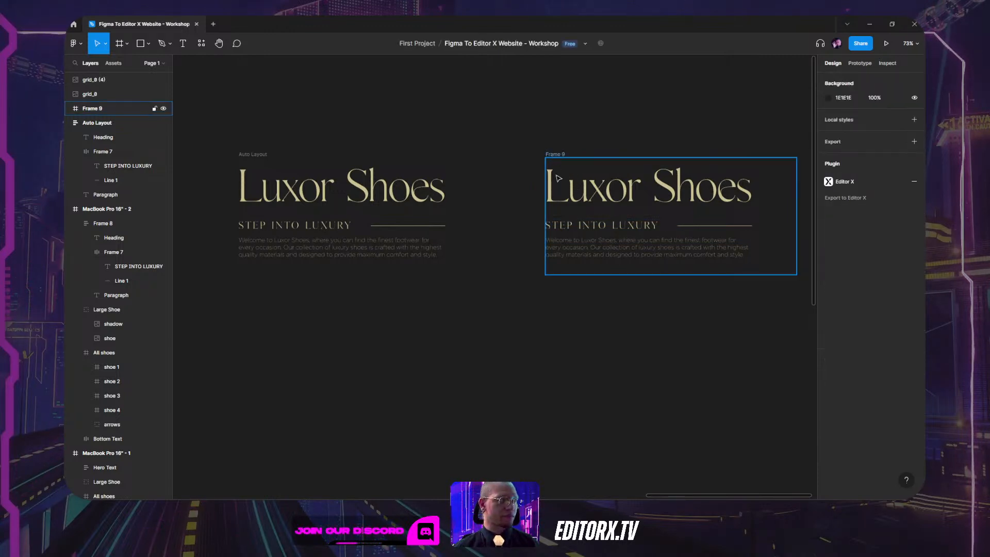
pyautogui.click(576, 188)
pyautogui.rightClick(629, 182)
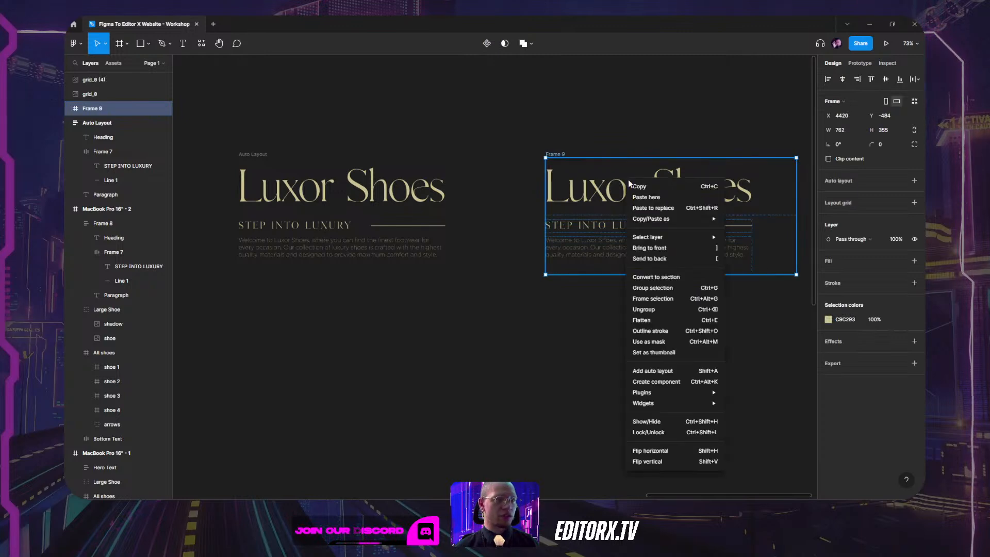
pyautogui.click(670, 310)
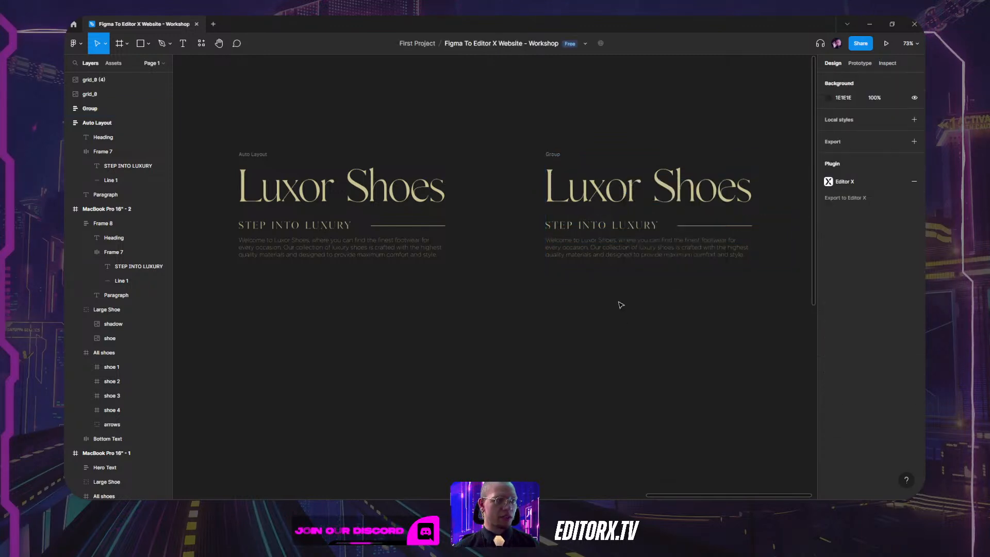
# Ungroup the right-hand group, then trial-group its heading, tagline and paragraph with Ctrl+G.
pyautogui.click(562, 155)
pyautogui.rightClick(548, 177)
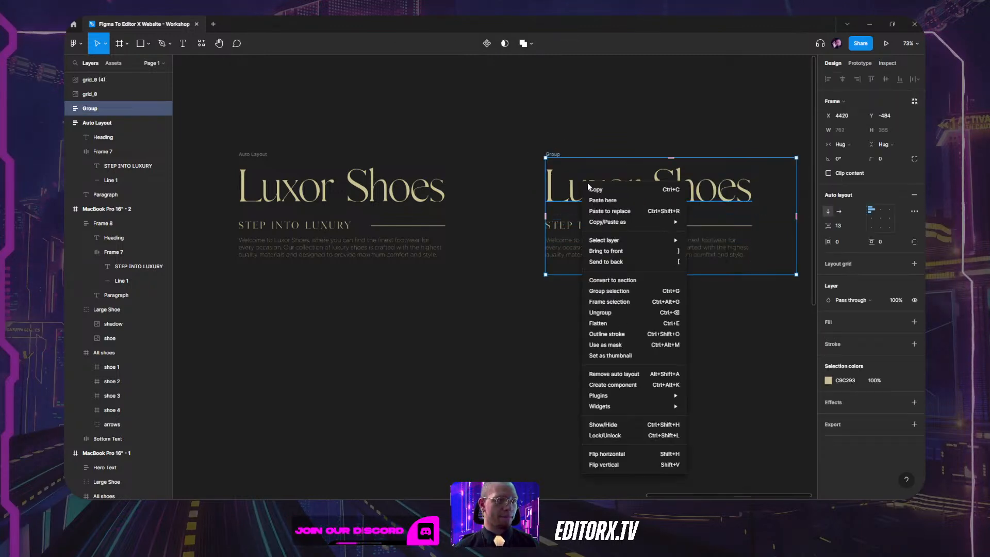
pyautogui.click(593, 304)
pyautogui.click(590, 315)
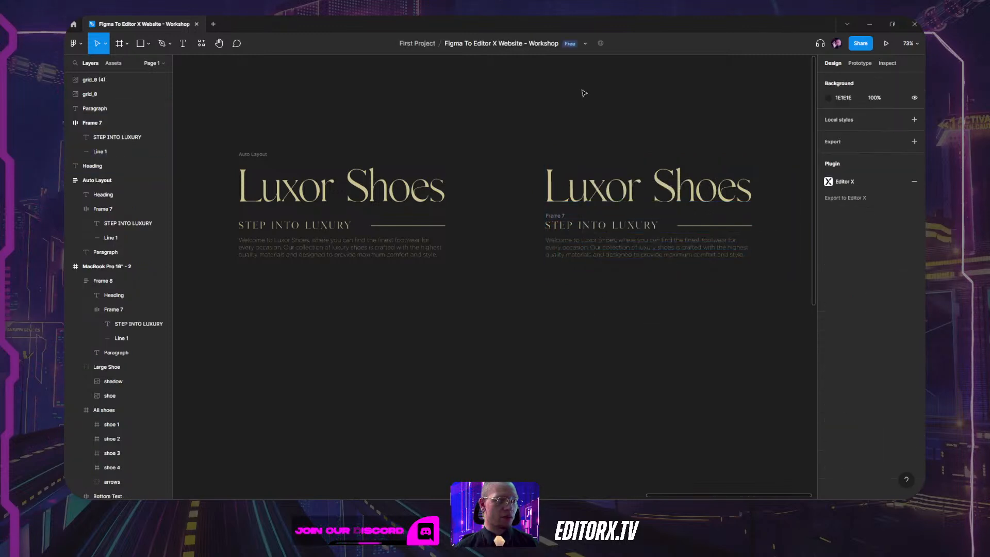
pyautogui.click(593, 201)
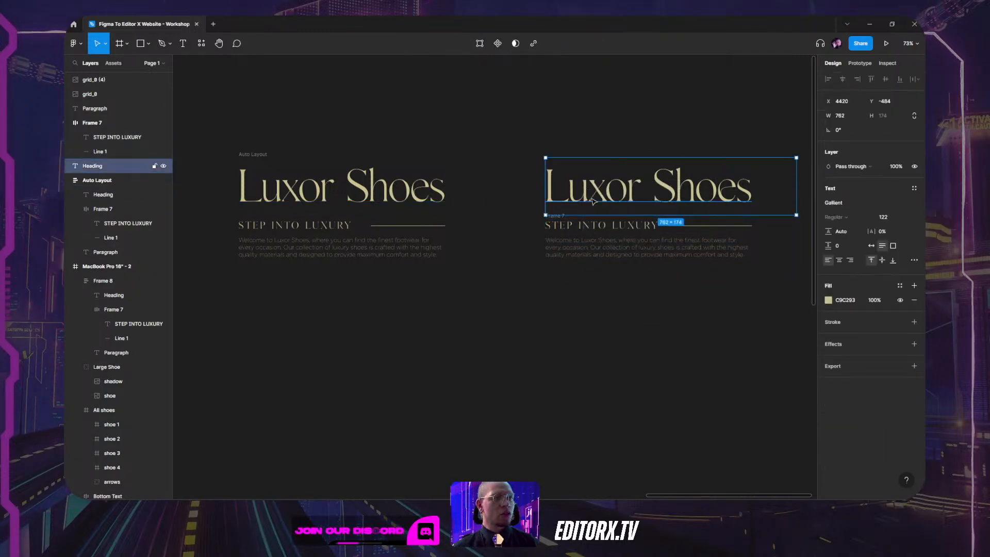
pyautogui.keyDown('shift'); pyautogui.click(588, 227); pyautogui.keyUp('shift')
pyautogui.keyDown('shift'); pyautogui.click(590, 253); pyautogui.keyUp('shift')
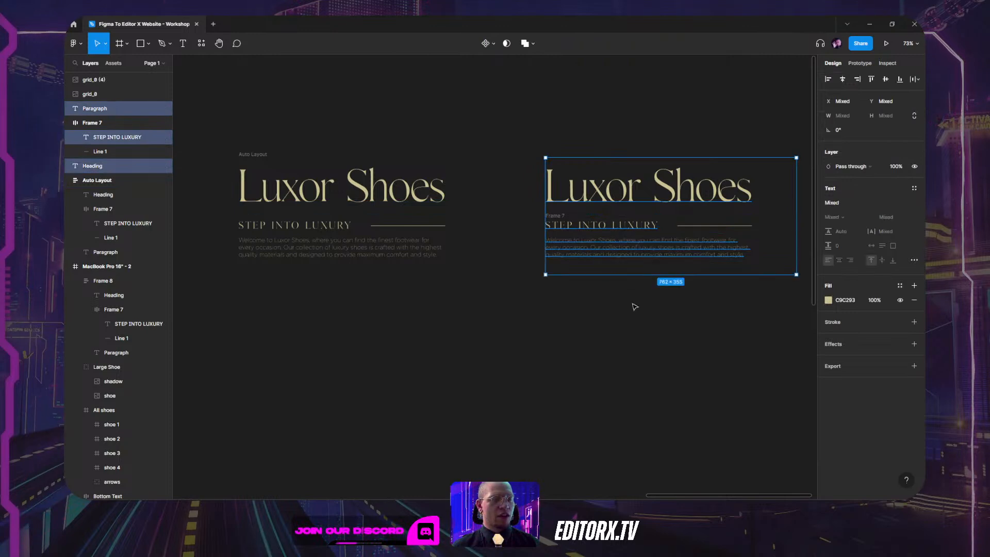
pyautogui.hotkey('ctrl', 'g')
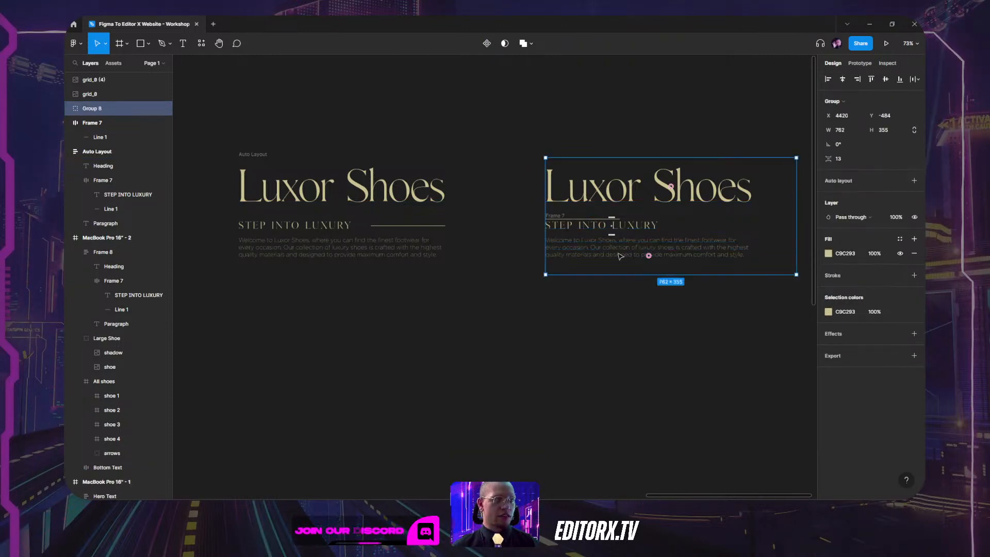
# Undo the Group 8 move and ungroup Group 8 back into separate layers.
pyautogui.moveTo(599, 190); pyautogui.dragTo(601, 158)
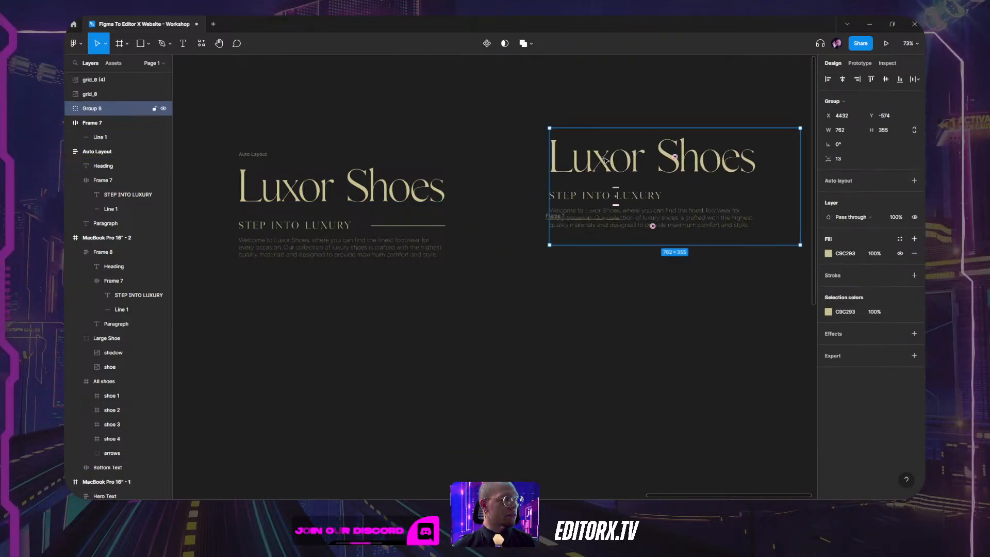
pyautogui.hotkey('ctrl', 'z')
pyautogui.click(626, 328)
pyautogui.click(617, 232)
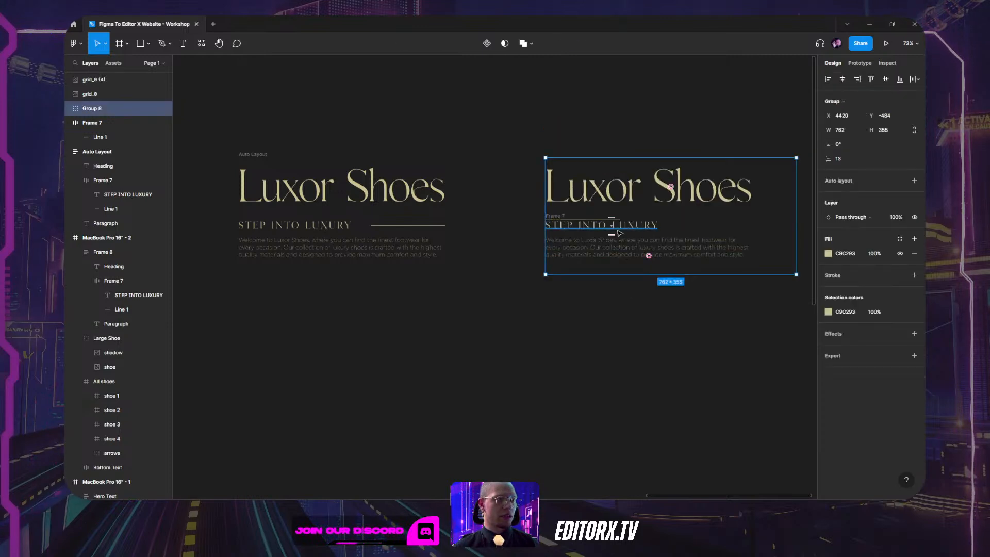
pyautogui.hotkey('ctrl', 'shift', 'g')
pyautogui.press('Escape')
# Ungroup Frame 7 to free the STEP INTO LUXURY text and Line 1.
pyautogui.click(620, 233)
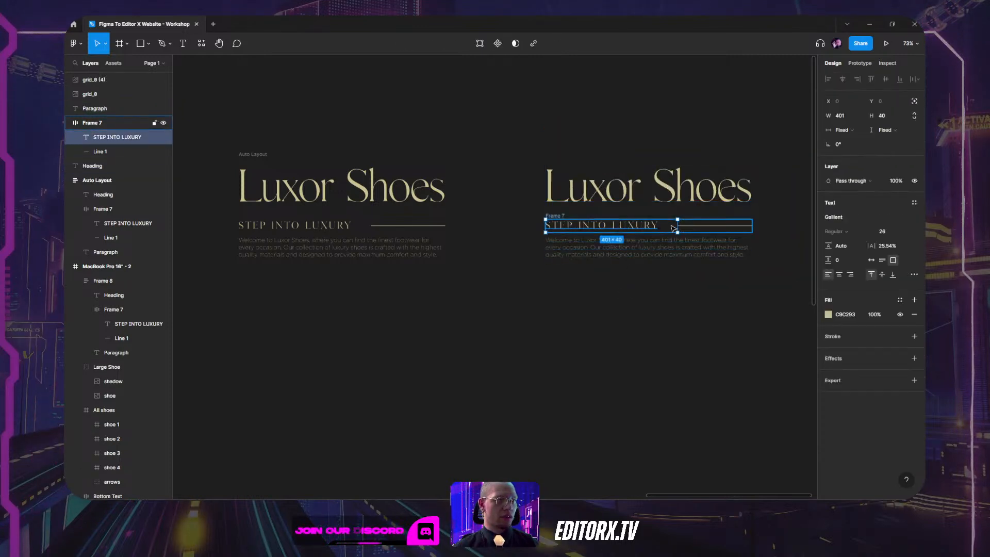
pyautogui.press('Escape')
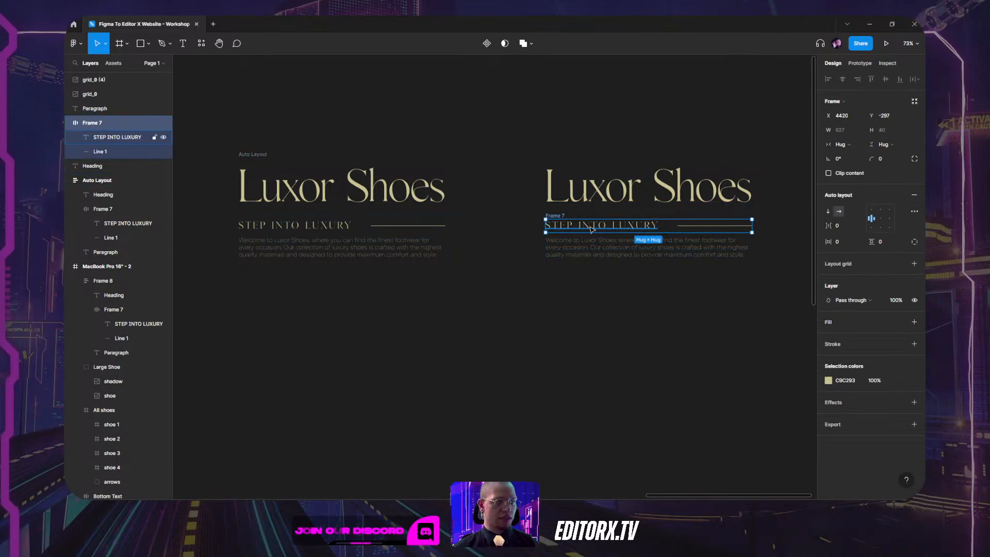
pyautogui.rightClick(584, 207)
pyautogui.click(626, 335)
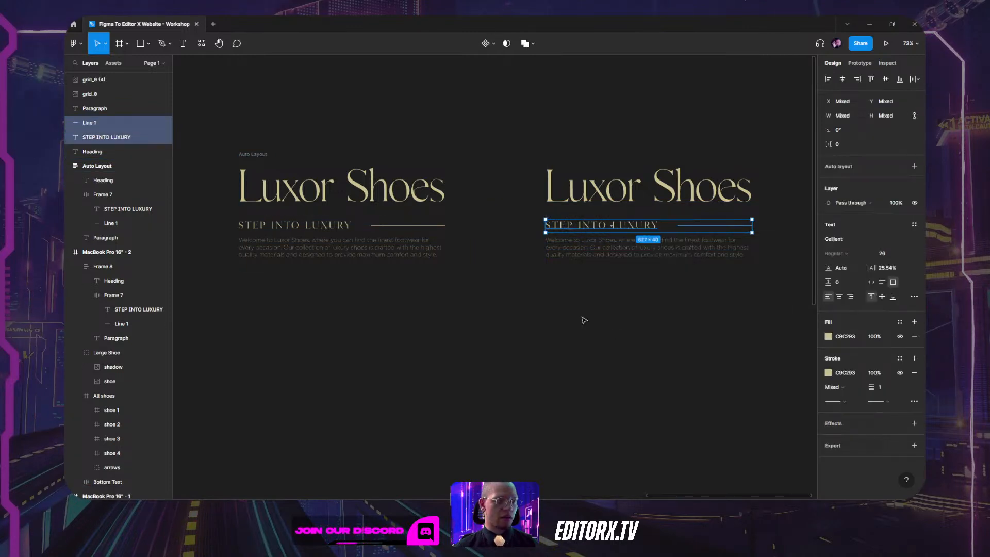
pyautogui.press('Escape')
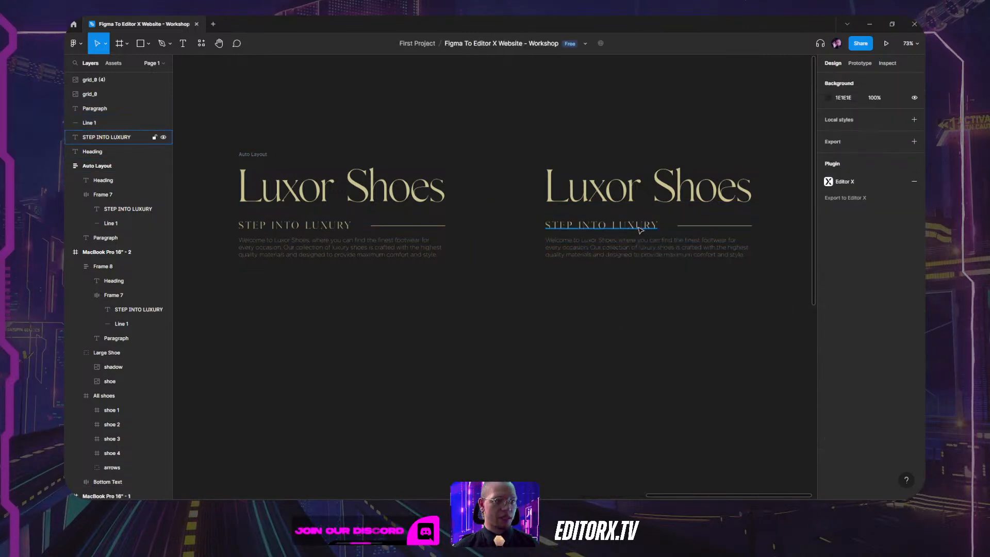
pyautogui.click(646, 212)
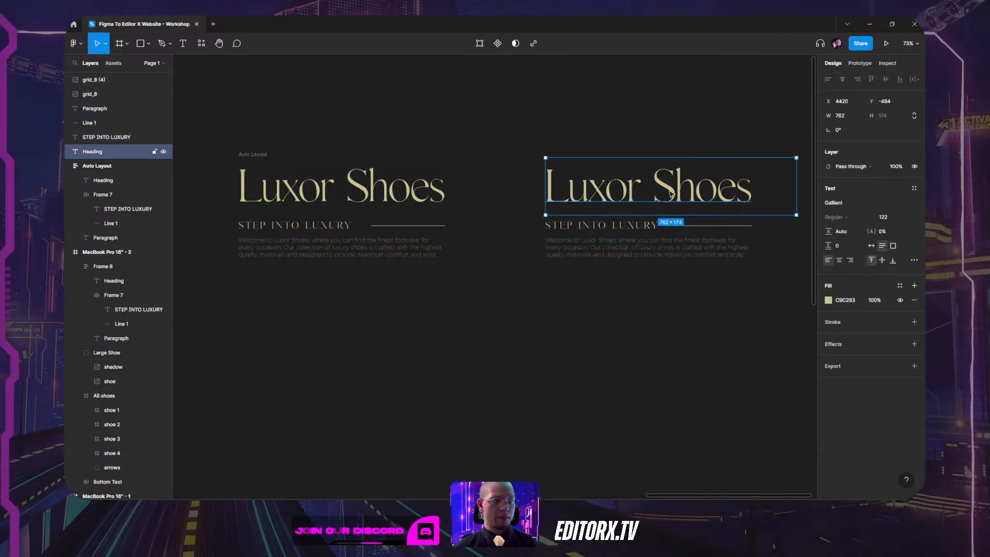
pyautogui.click(718, 226)
# Shift-select the right-hand Heading, STEP INTO LUXURY, Line 1 and Paragraph, then Group selection into Group 8.
pyautogui.click(688, 258)
pyautogui.keyDown('ctrl'); pyautogui.scroll(5, 691, 239); pyautogui.keyUp('ctrl')
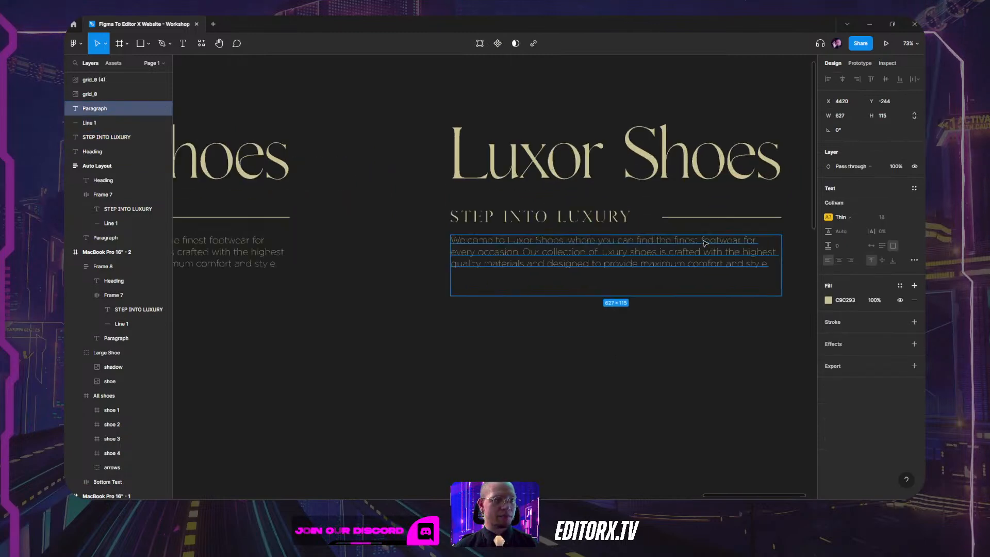
pyautogui.click(627, 217)
pyautogui.click(696, 218)
pyautogui.click(598, 149)
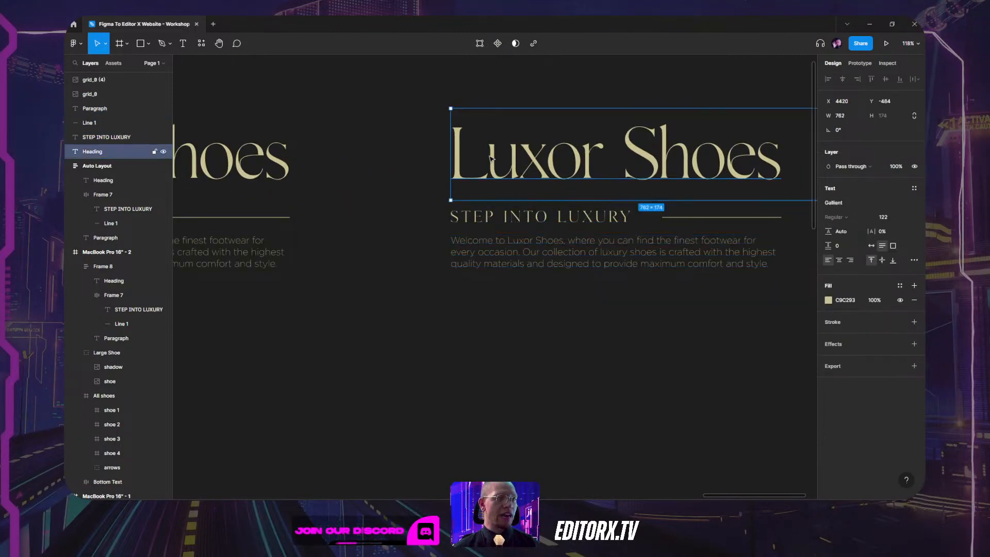
pyautogui.keyDown('shift'); pyautogui.click(516, 219); pyautogui.keyUp('shift')
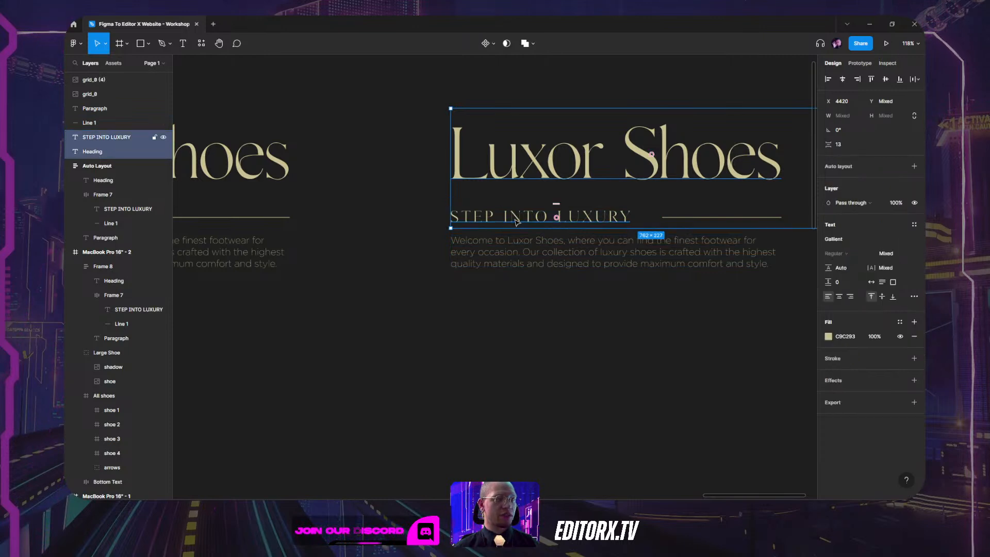
pyautogui.keyDown('shift'); pyautogui.click(698, 218); pyautogui.keyUp('shift')
pyautogui.keyDown('shift'); pyautogui.click(681, 253); pyautogui.keyUp('shift')
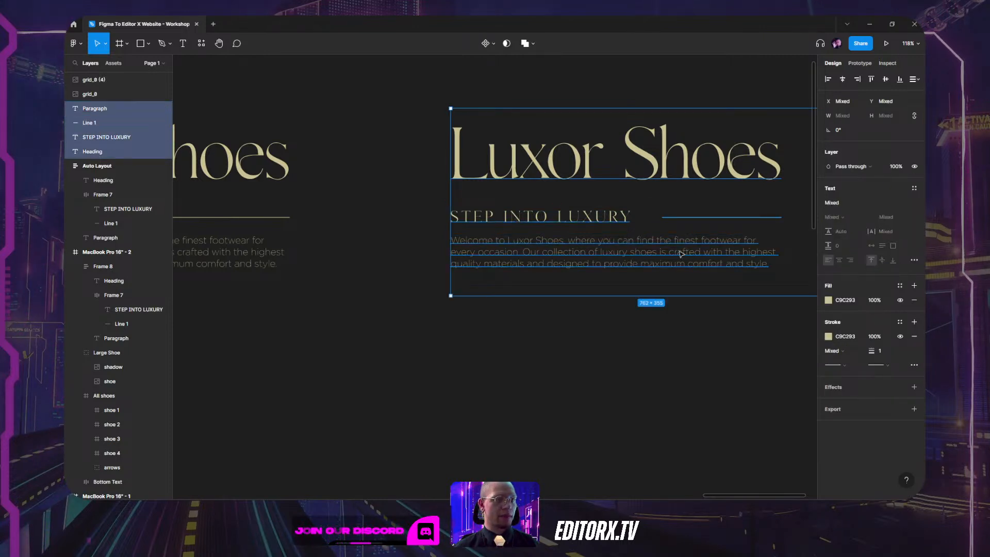
pyautogui.rightClick(627, 169)
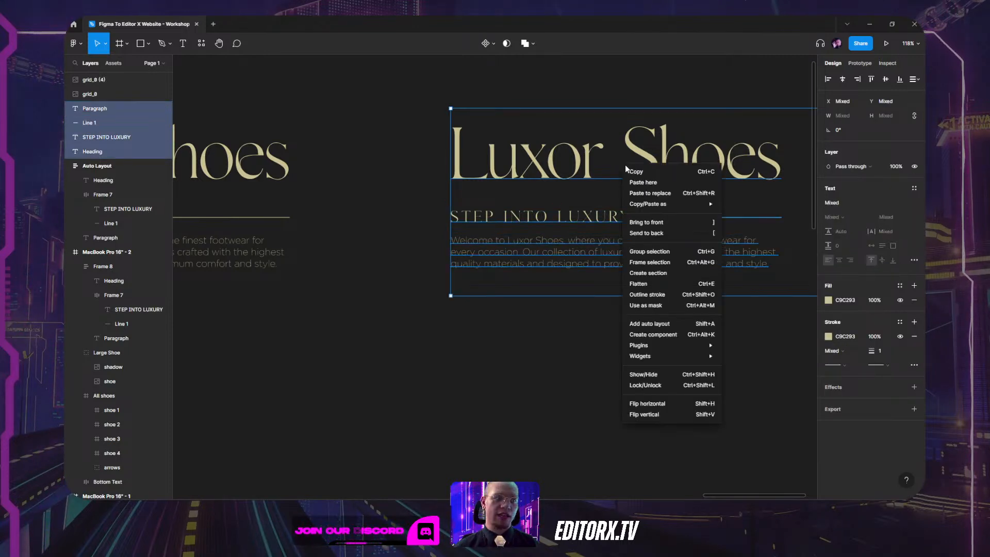
pyautogui.click(686, 249)
pyautogui.click(526, 358)
pyautogui.hscroll(5, 510, 307)
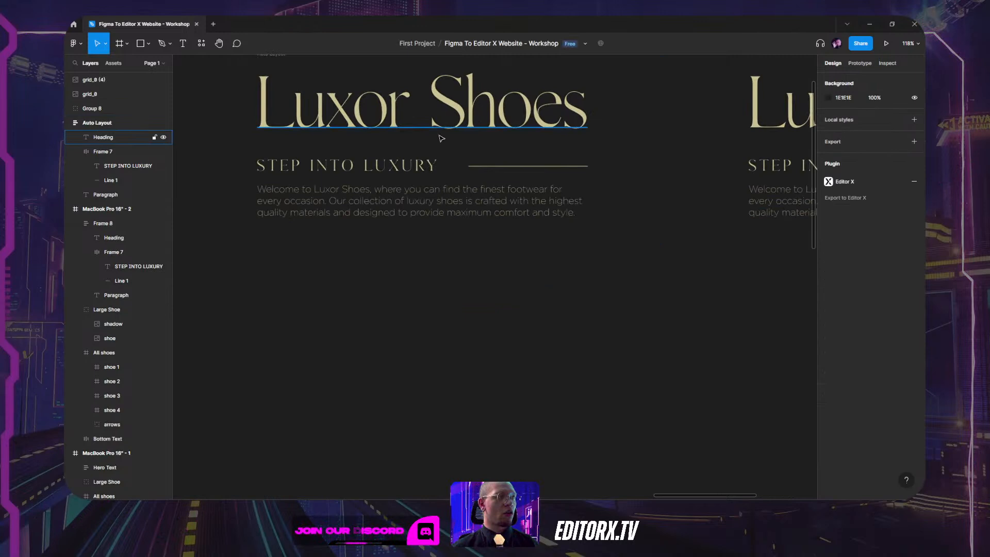
pyautogui.click(453, 164)
pyautogui.scroll(2, 442, 227)
pyautogui.click(279, 156)
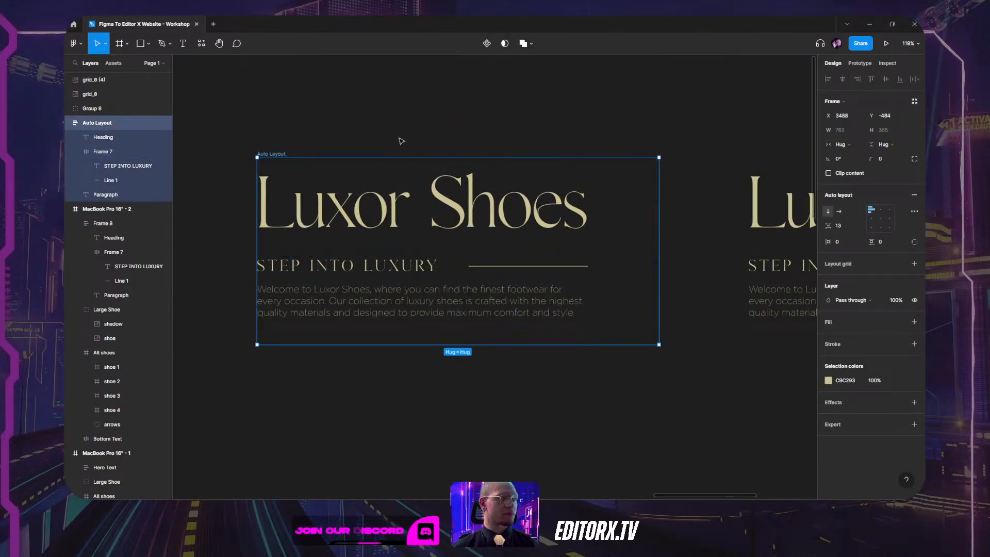
pyautogui.keyDown('ctrl'); pyautogui.scroll(-5, 400, 141); pyautogui.keyUp('ctrl')
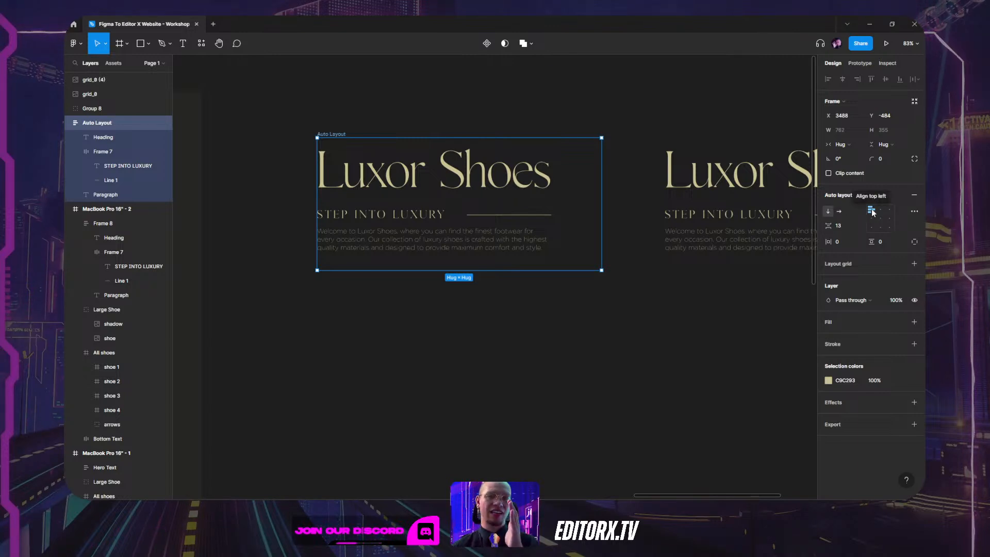
pyautogui.click(841, 212)
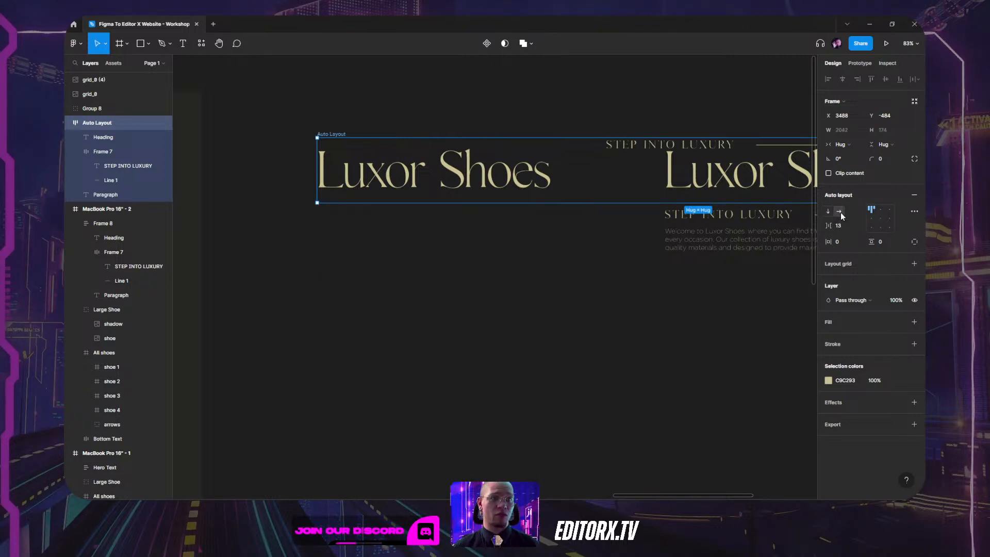
pyautogui.hscroll(10, 574, 317)
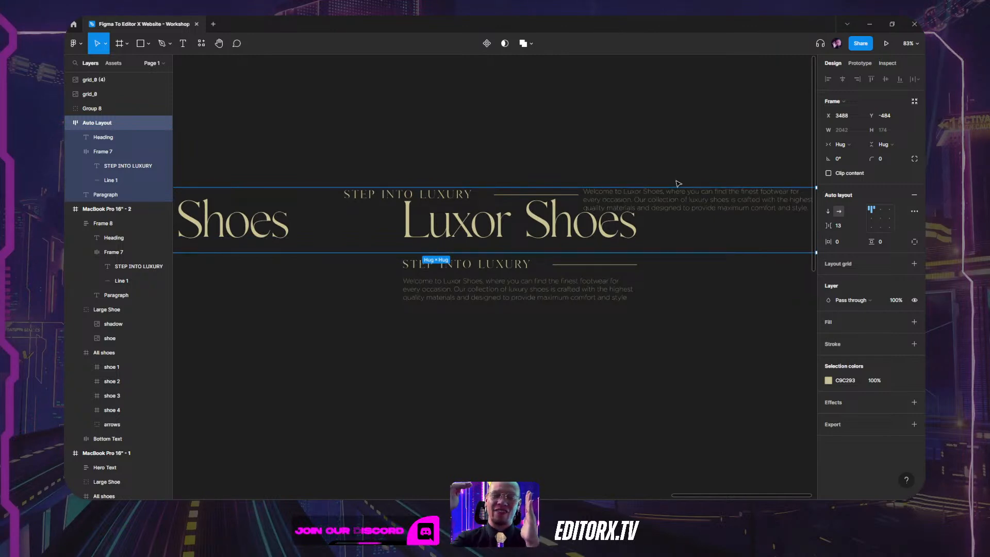
pyautogui.click(829, 211)
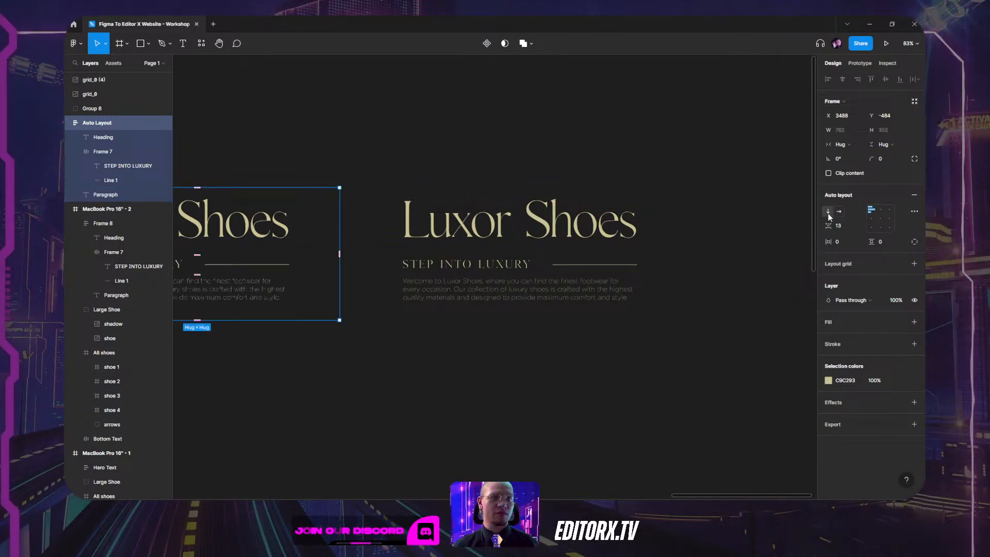
pyautogui.moveTo(528, 411); pyautogui.dragTo(703, 374)
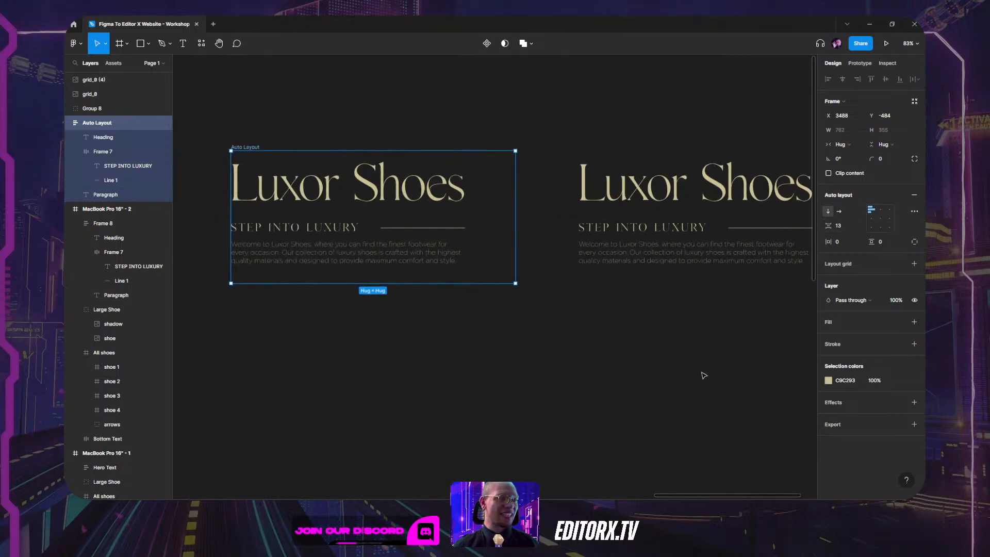
pyautogui.moveTo(828, 226)
pyautogui.mouseDown()
pyautogui.moveTo(851, 227)
pyautogui.moveTo(827, 233)
pyautogui.mouseUp()
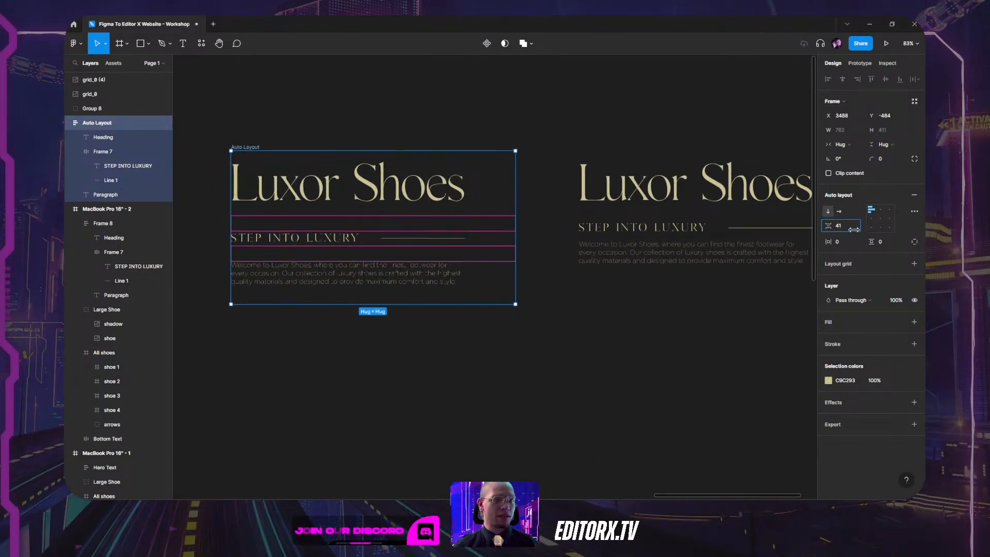
pyautogui.click(327, 190)
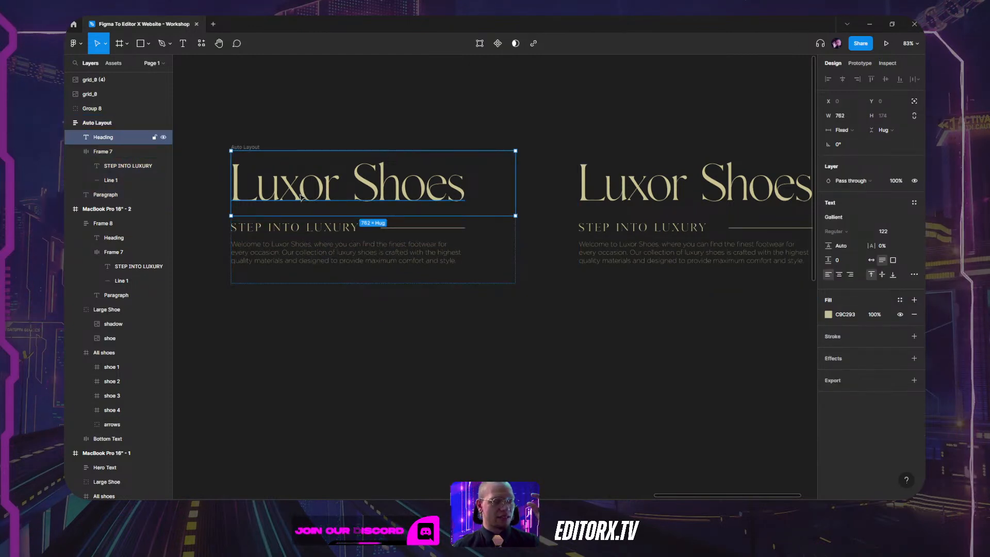
pyautogui.click(305, 229)
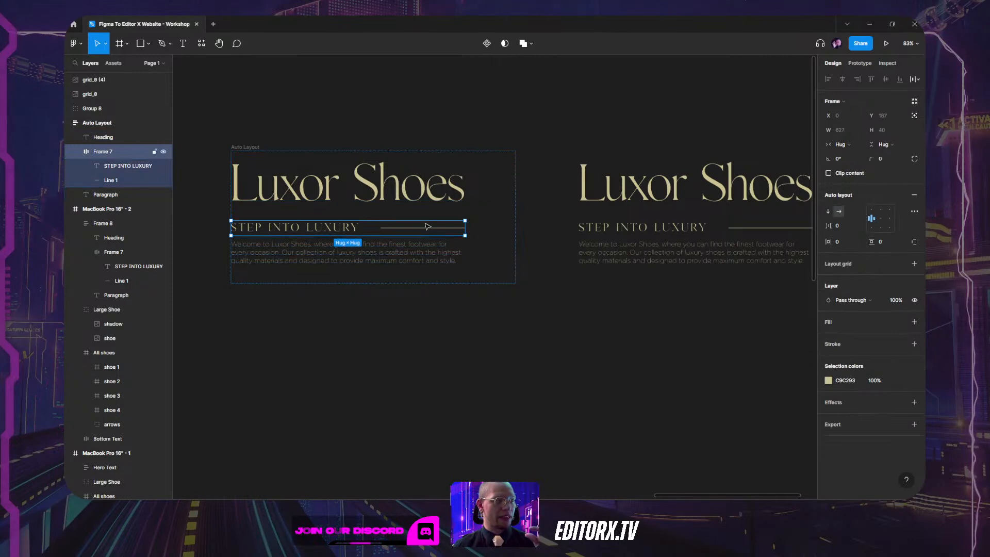
pyautogui.click(365, 260)
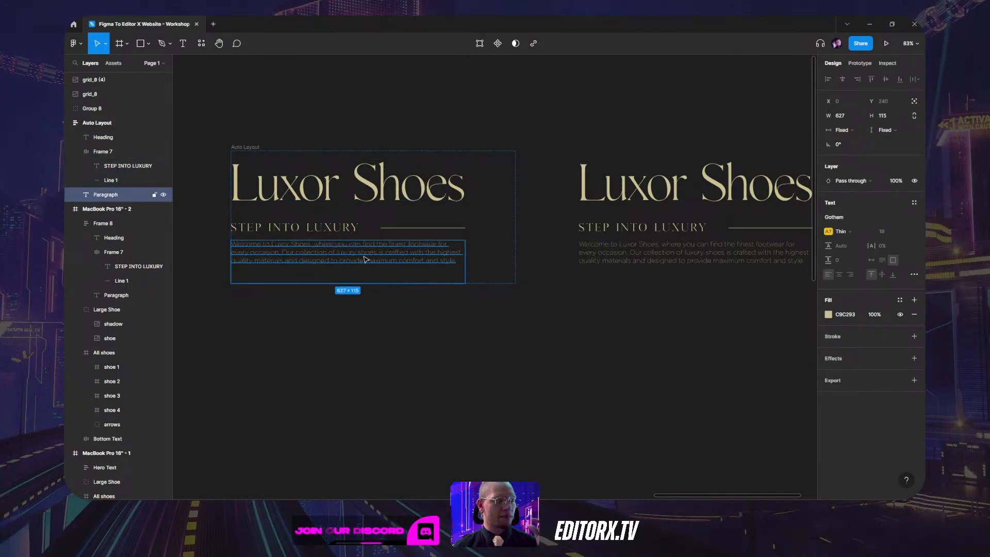
pyautogui.click(507, 204)
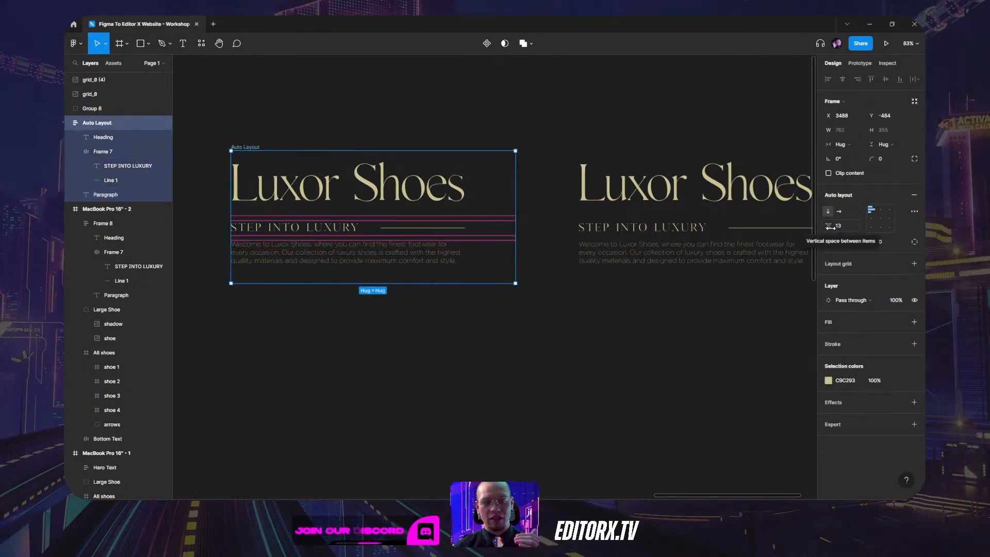
pyautogui.click(881, 210)
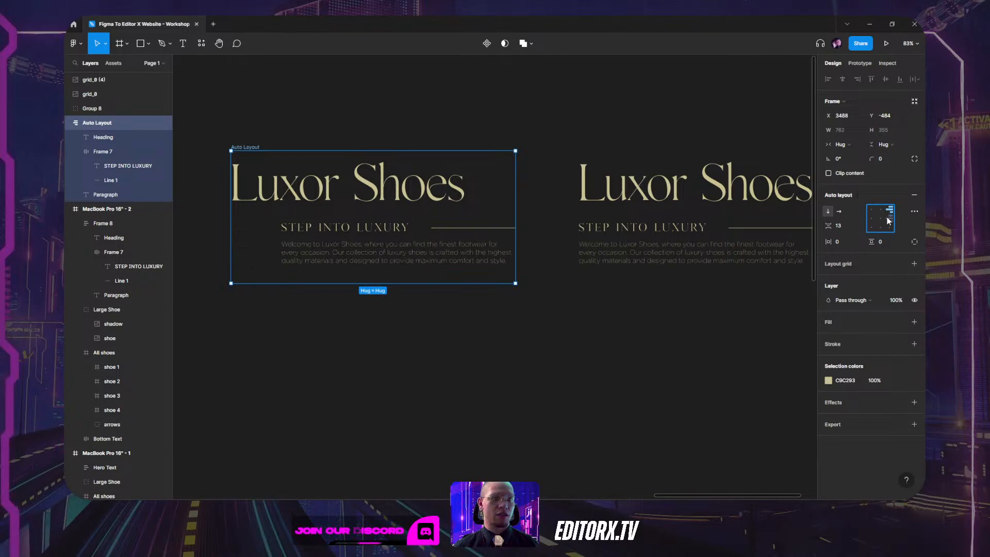
pyautogui.click(873, 221)
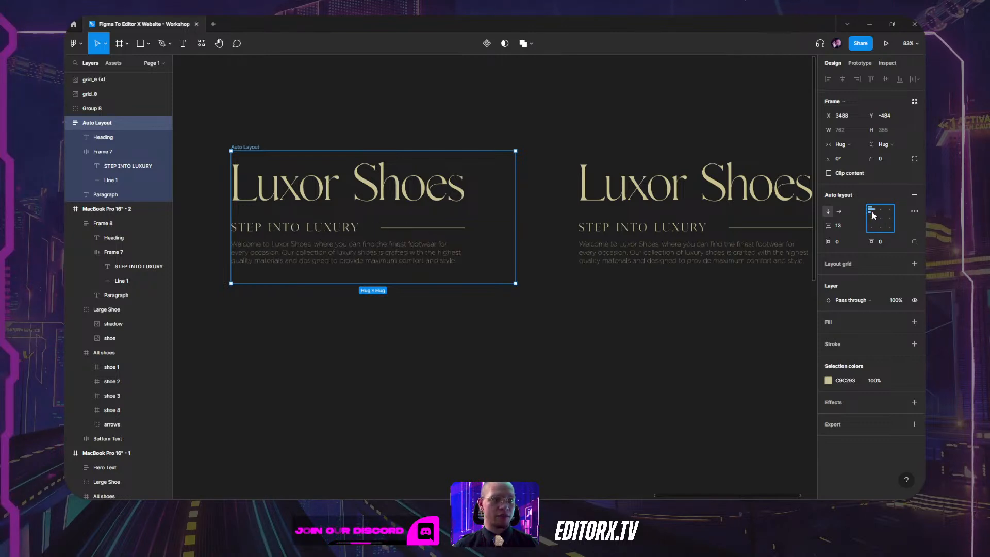
pyautogui.click(874, 210)
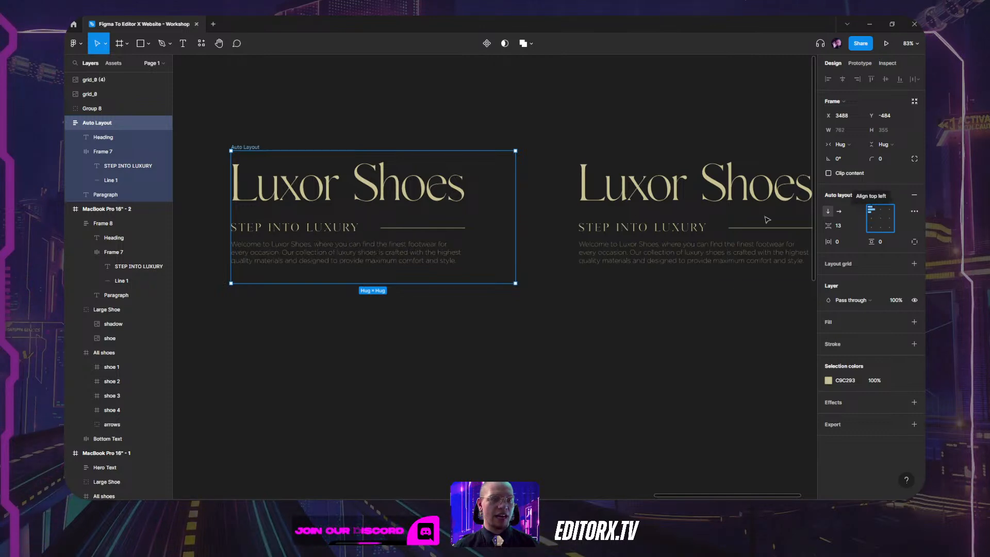
pyautogui.click(375, 192)
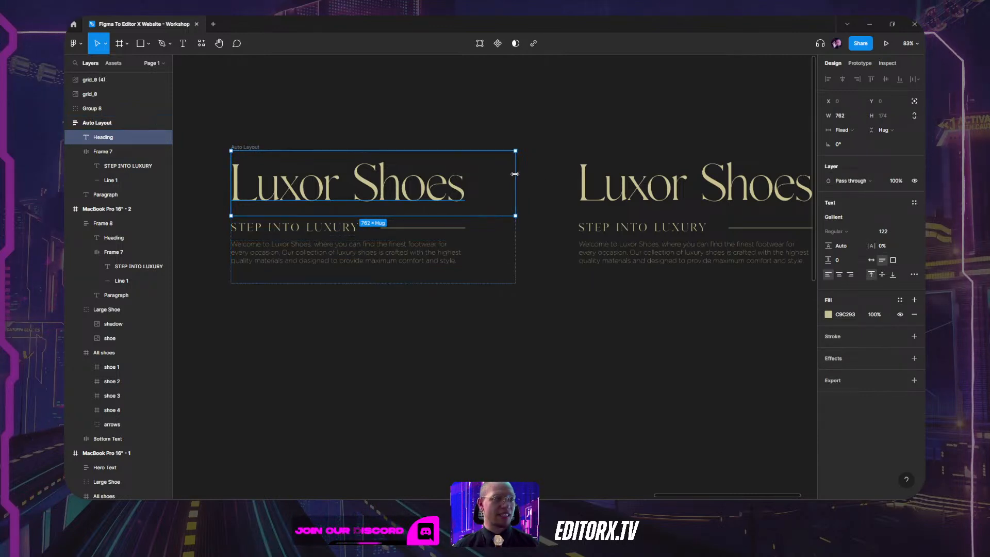
pyautogui.moveTo(514, 174)
pyautogui.mouseDown()
pyautogui.moveTo(490, 173)
pyautogui.moveTo(499, 176)
pyautogui.mouseUp()
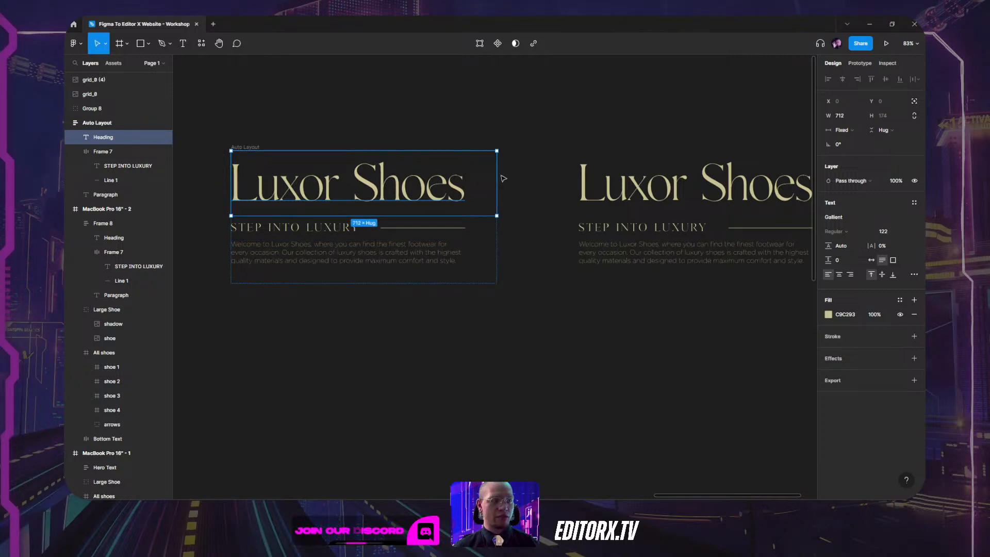
pyautogui.click(522, 117)
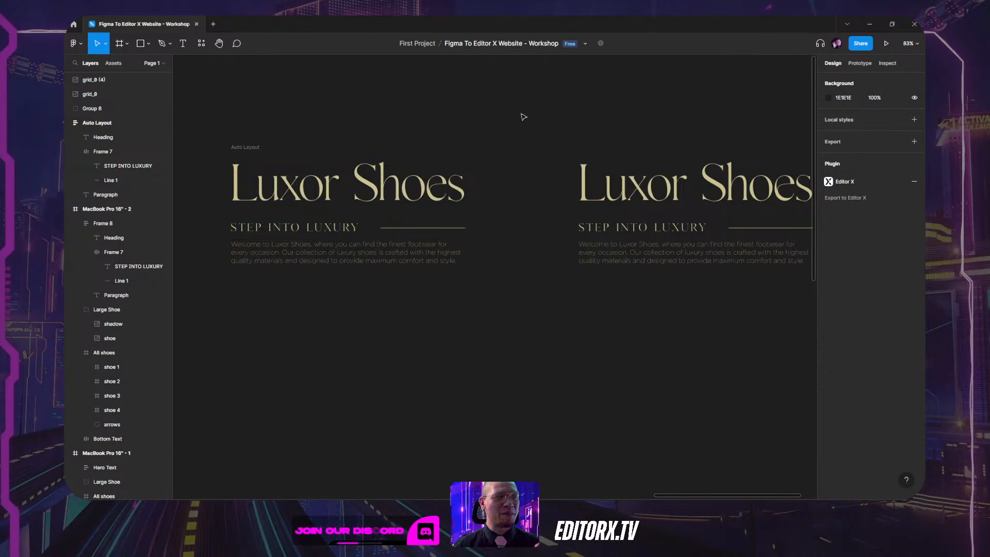
pyautogui.click(248, 147)
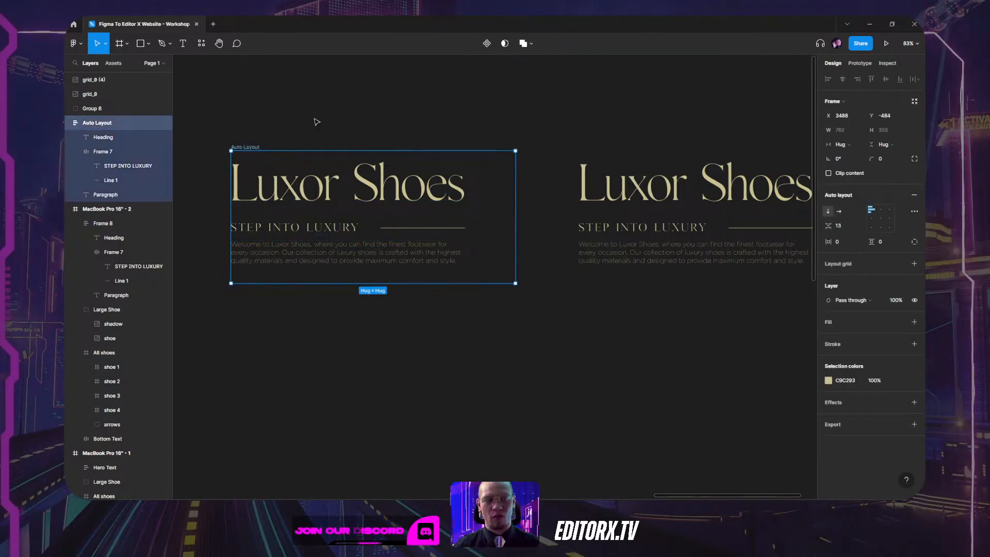
pyautogui.click(501, 122)
pyautogui.scroll(-3, 497, 124)
# Centre the Luxor Shoes landing page on the Figma canvas and select the MacBook Pro 16" - 2 frame.
pyautogui.moveTo(406, 121); pyautogui.dragTo(672, 113)
pyautogui.moveTo(374, 142); pyautogui.dragTo(609, 165)
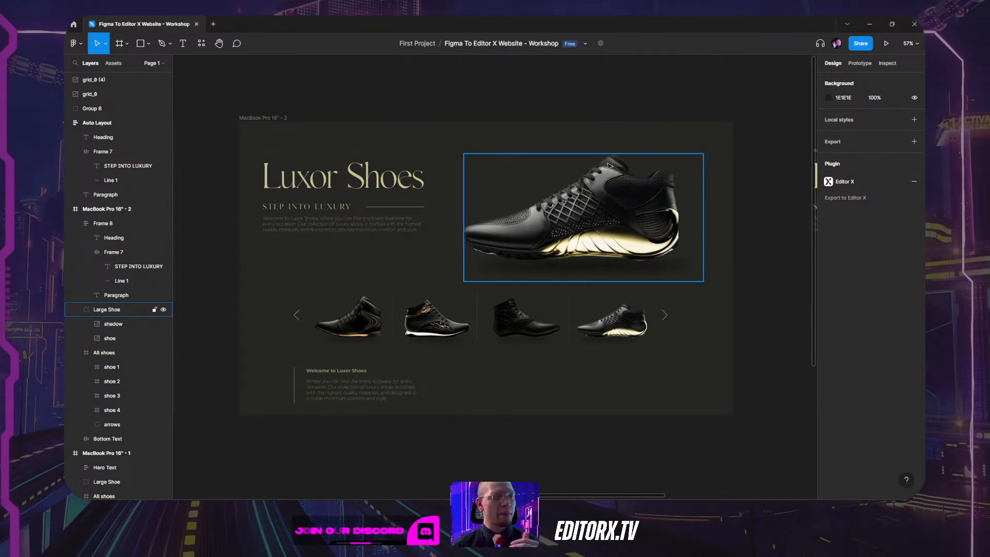
pyautogui.click(277, 118)
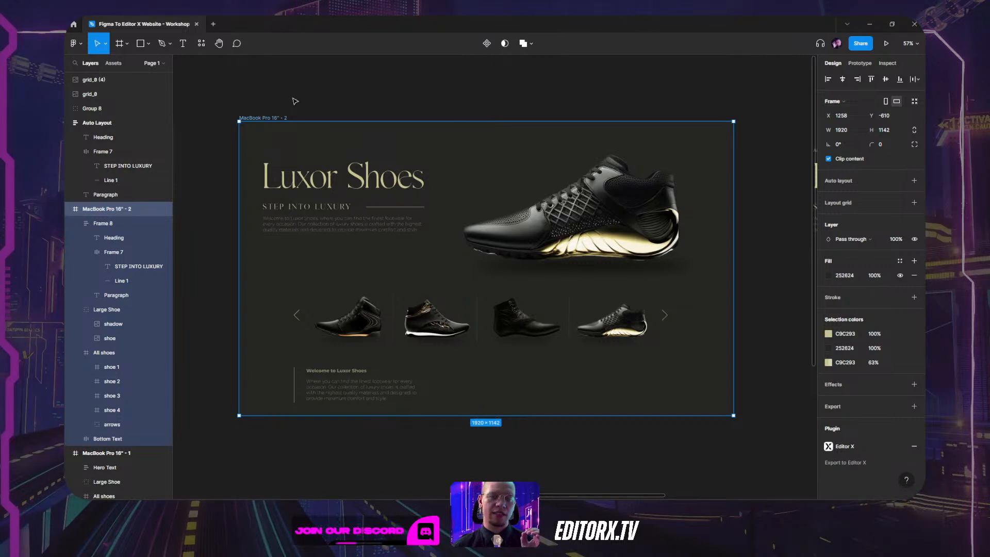
# Run the Editor X plugin from Resources > Plugins and review its Site Styles and Media list.
pyautogui.click(201, 44)
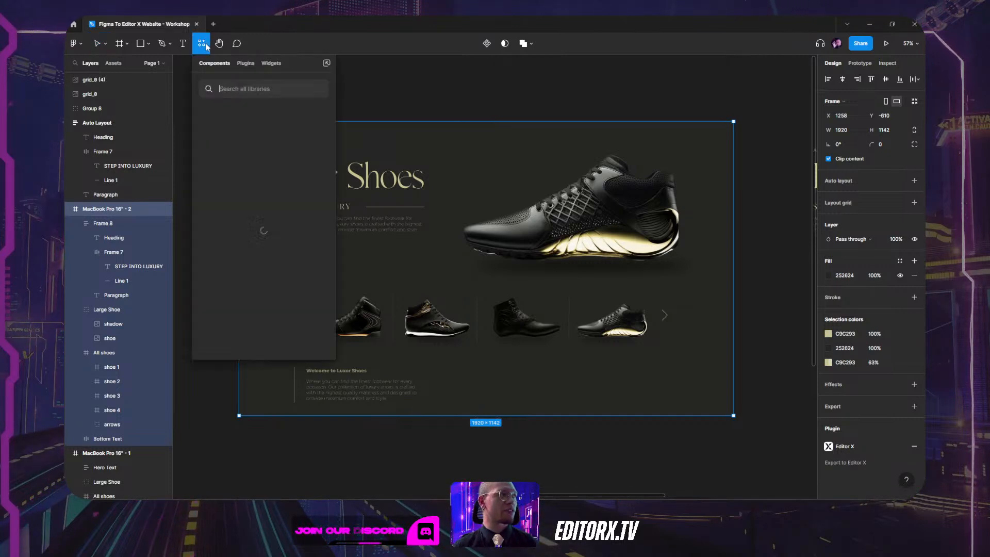
pyautogui.click(245, 64)
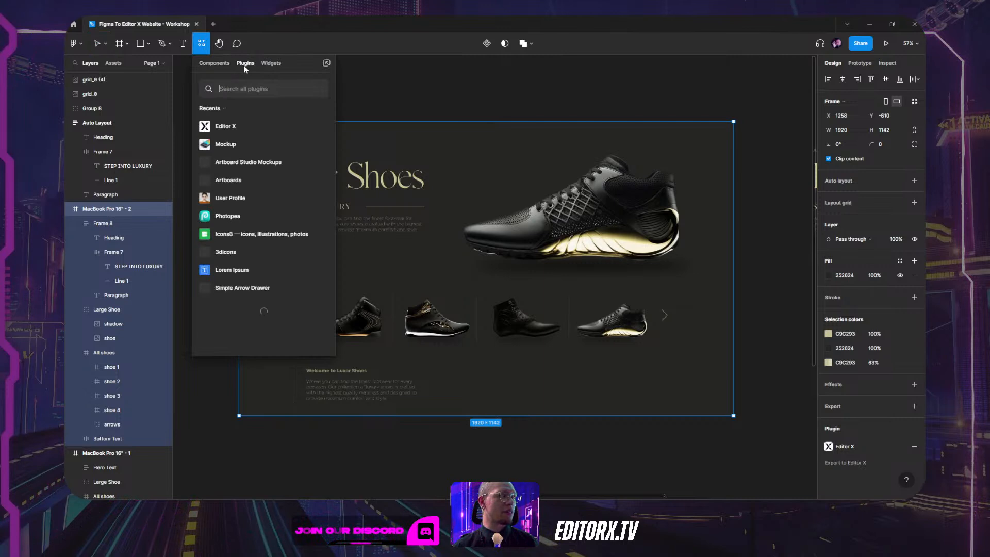
pyautogui.click(226, 131)
pyautogui.click(234, 188)
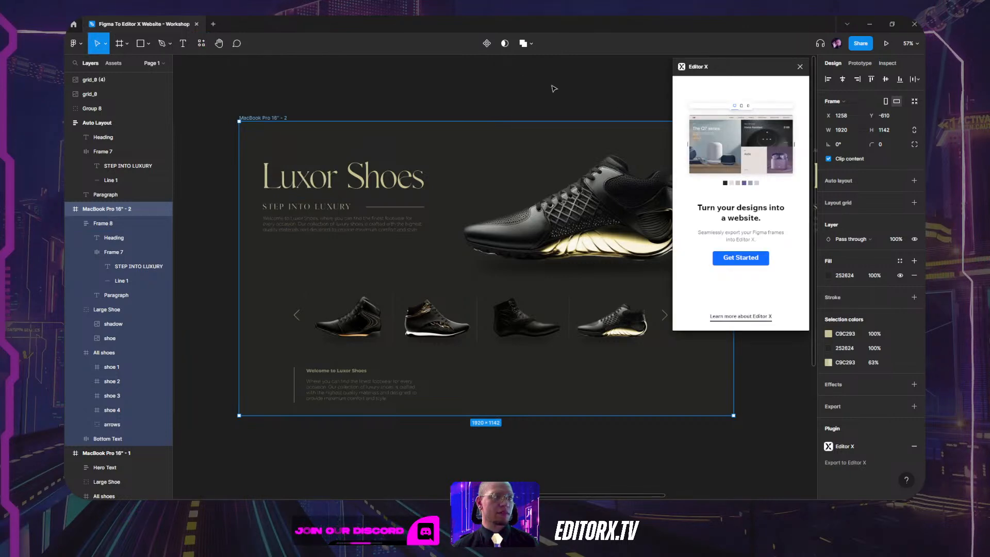
pyautogui.click(740, 258)
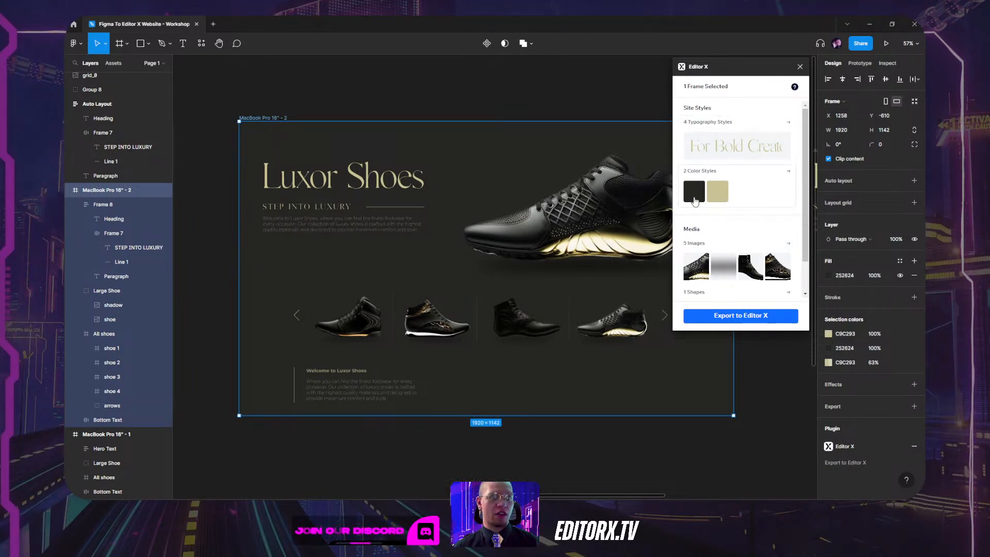
pyautogui.scroll(-1, 722, 232)
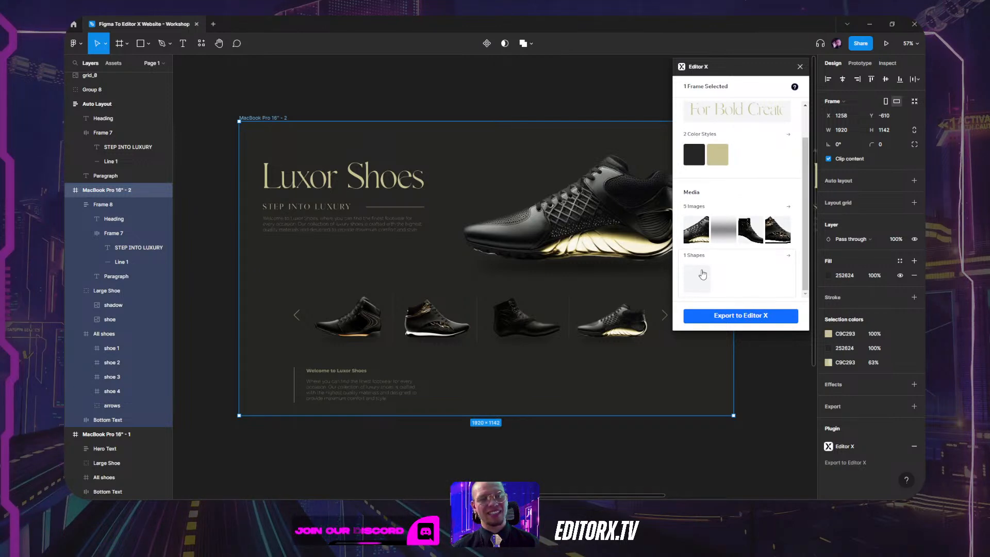
# Start Export to Editor X and copy the Figma file's web address from the browser.
pyautogui.click(729, 320)
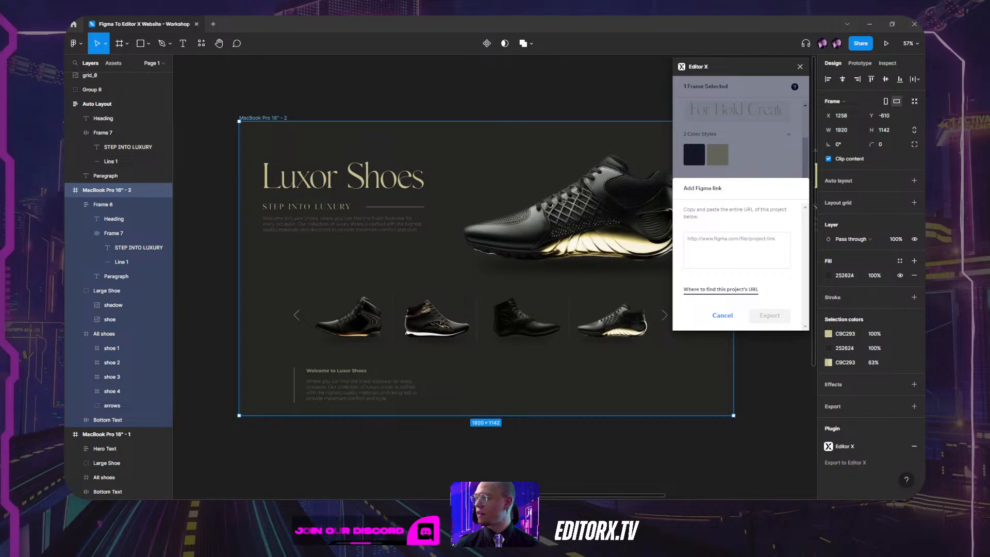
pyautogui.moveTo(790, 18); pyautogui.dragTo(553, 110)
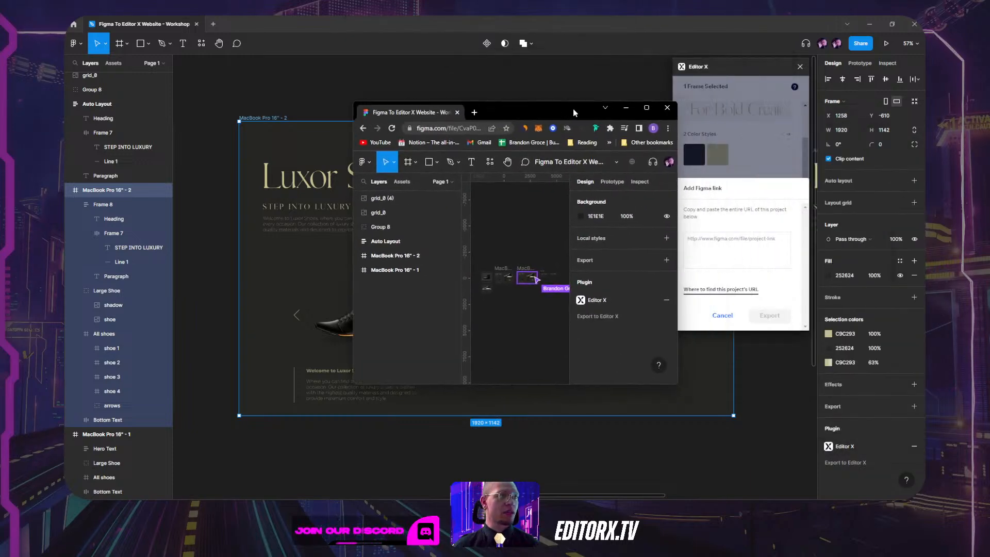
pyautogui.doubleClick(574, 112)
pyautogui.scroll(5, 237, 170)
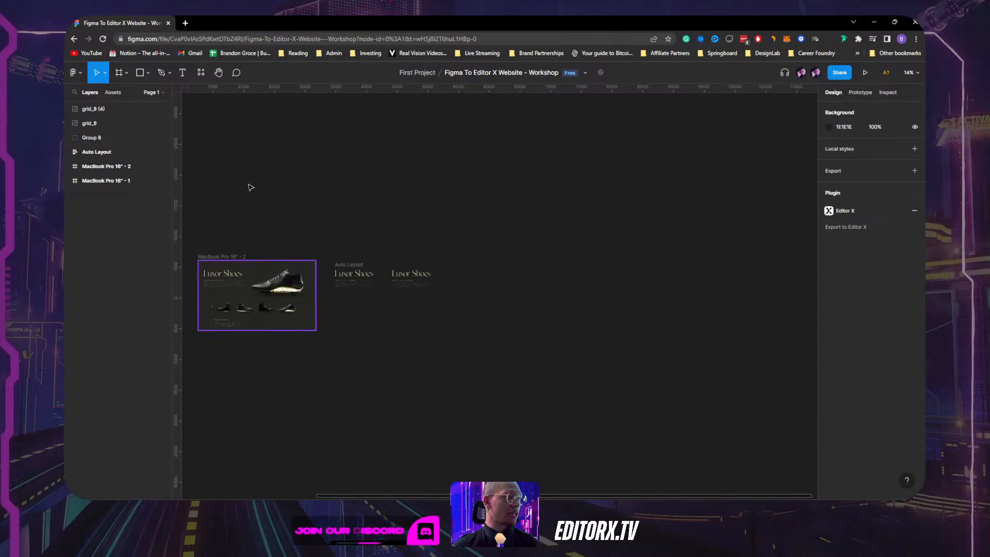
pyautogui.moveTo(247, 185); pyautogui.dragTo(506, 144)
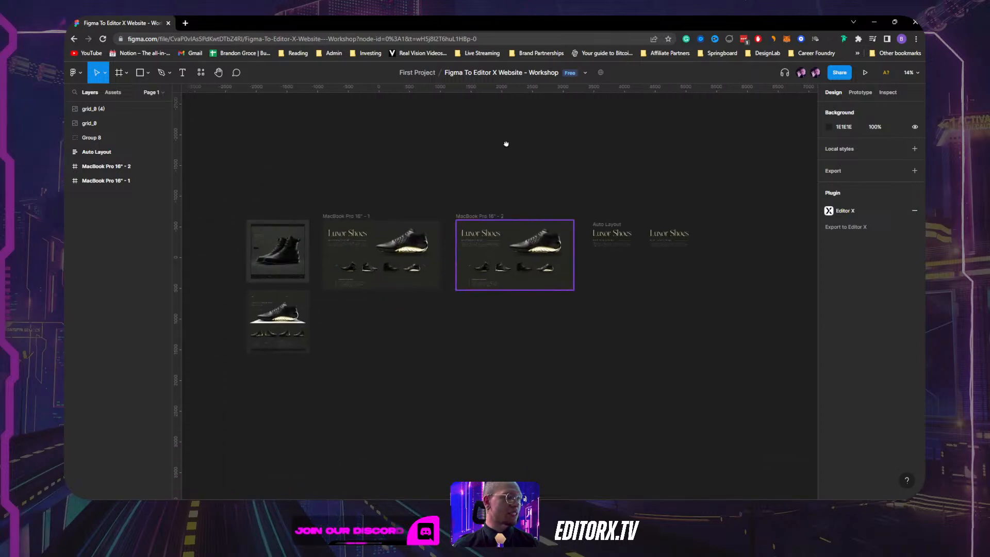
pyautogui.click(265, 38)
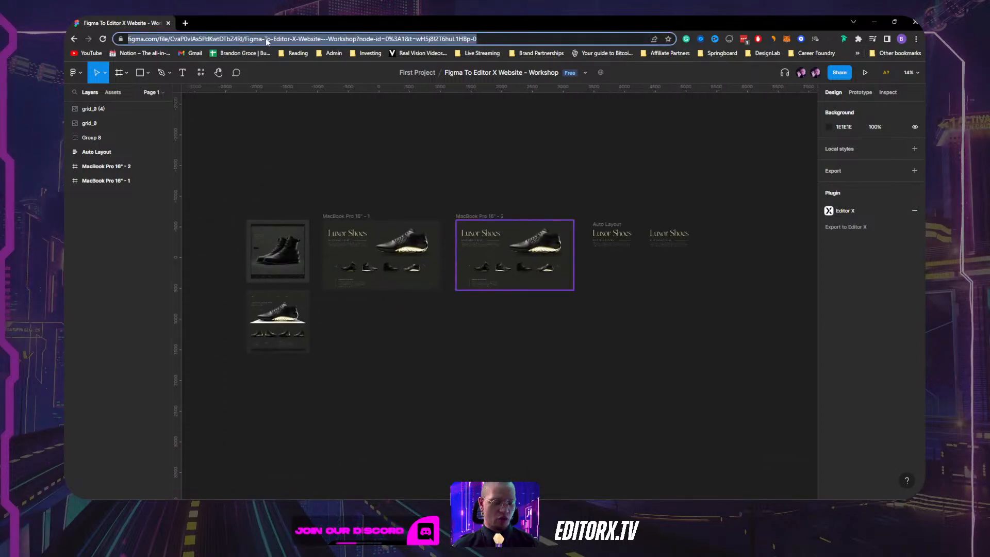
# Paste the Figma file link into Add Figma link and launch the export.
pyautogui.click(875, 22)
pyautogui.click(736, 239)
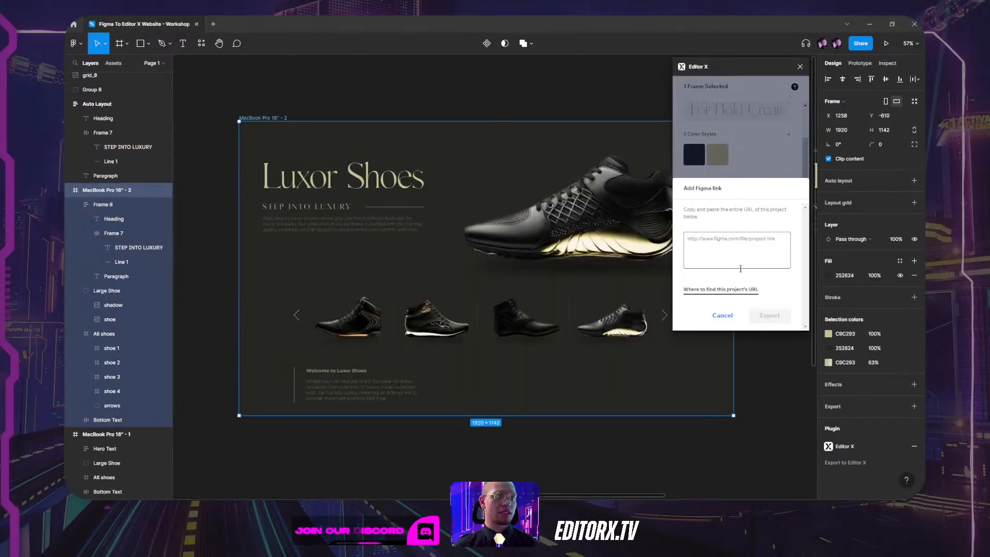
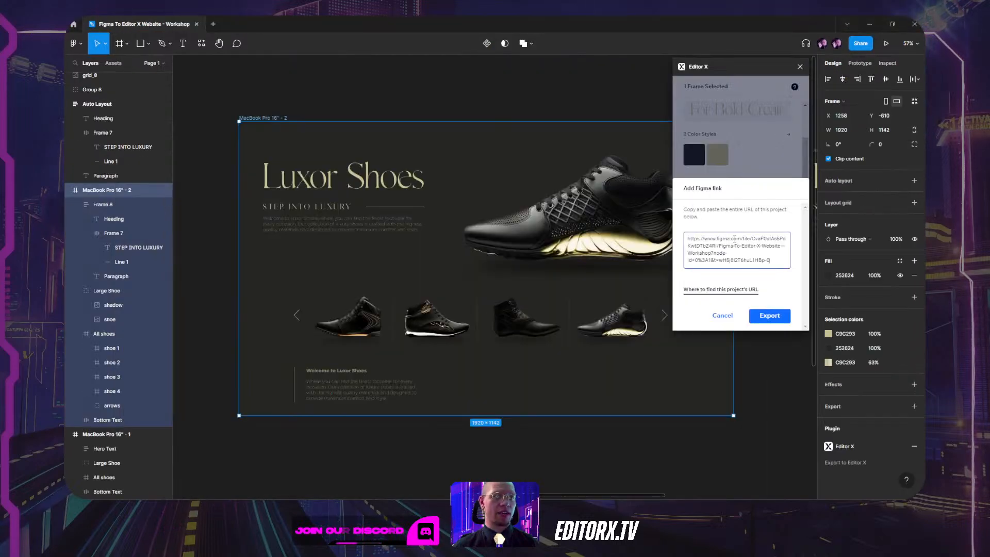
pyautogui.click(770, 317)
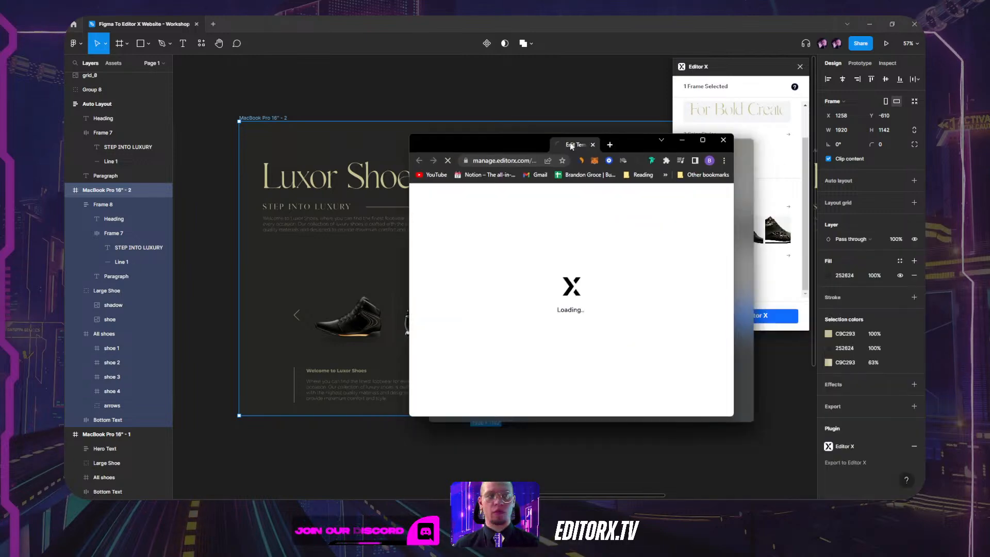
# Maximise the Editor X browser window, then switch to Figma and back to the Editor X import page.
pyautogui.moveTo(570, 143); pyautogui.dragTo(468, 111)
pyautogui.doubleClick(509, 111)
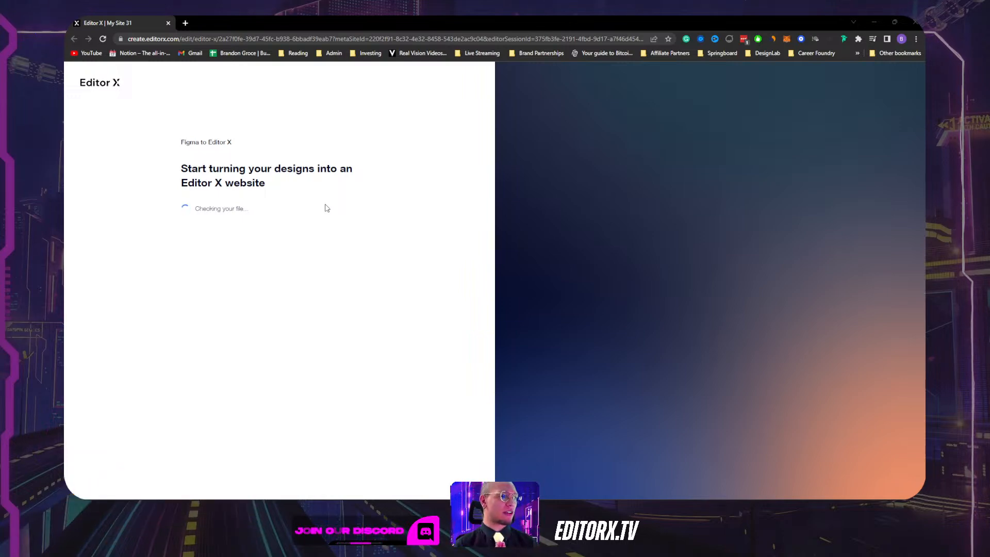
pyautogui.hotkey('alt', 'Tab')
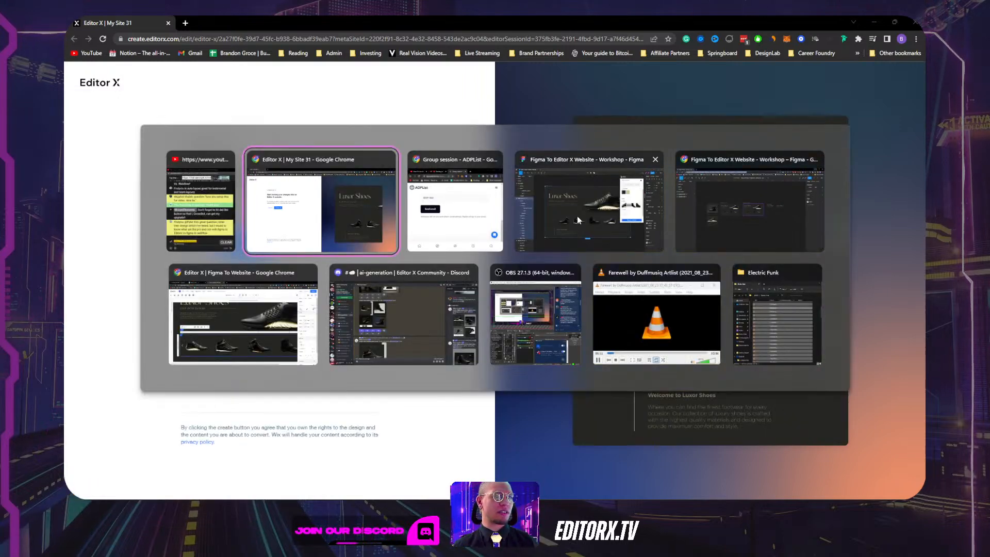
pyautogui.click(577, 216)
pyautogui.scroll(2, 446, 232)
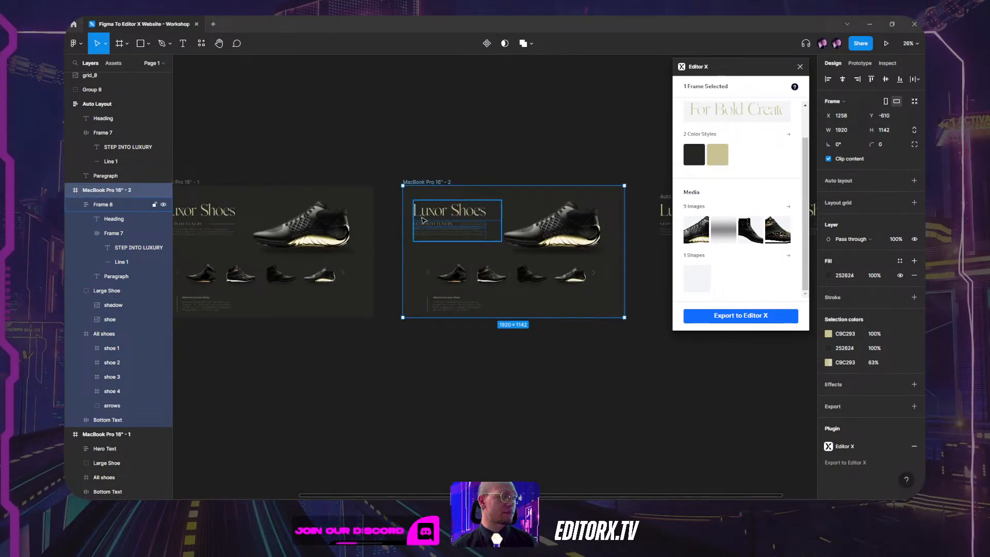
pyautogui.hotkey('alt', 'Tab')
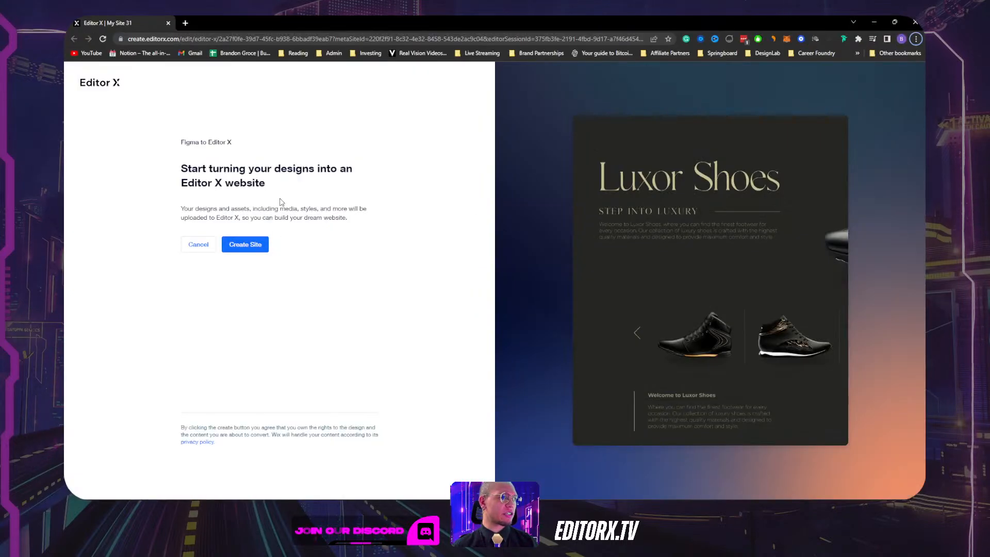
# Create the site from the imported Luxor Shoes design, opening My Site 31 in the editor.
pyautogui.click(245, 245)
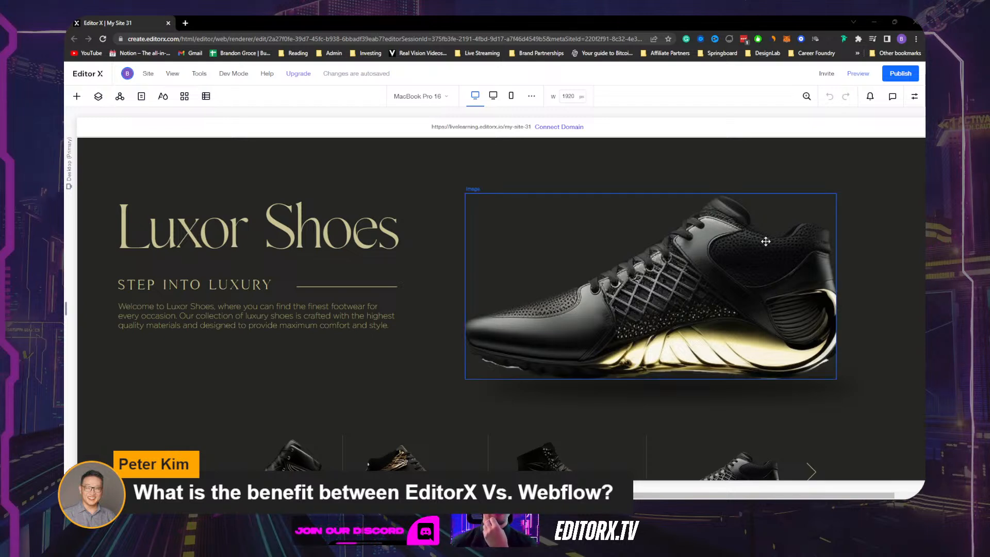
pyautogui.click(918, 177)
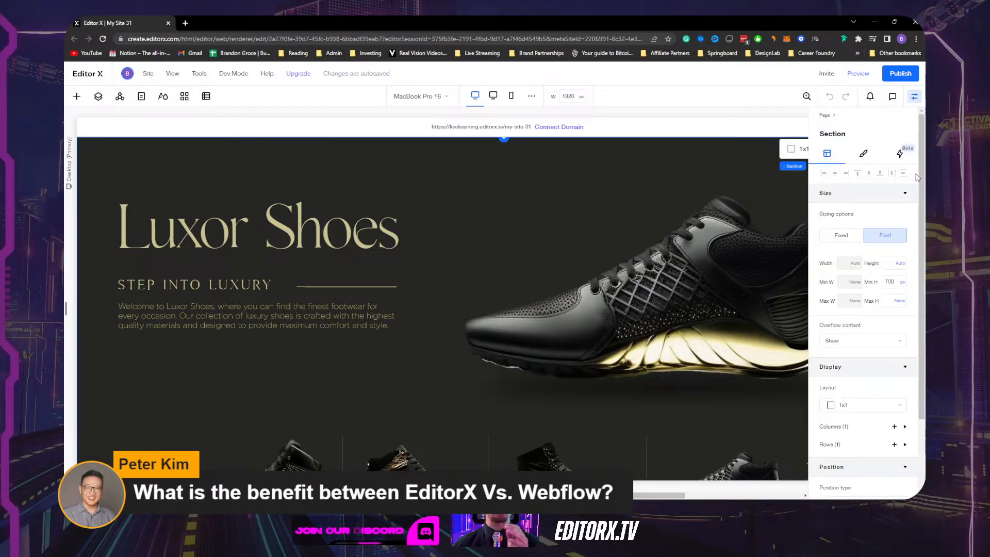
pyautogui.click(915, 98)
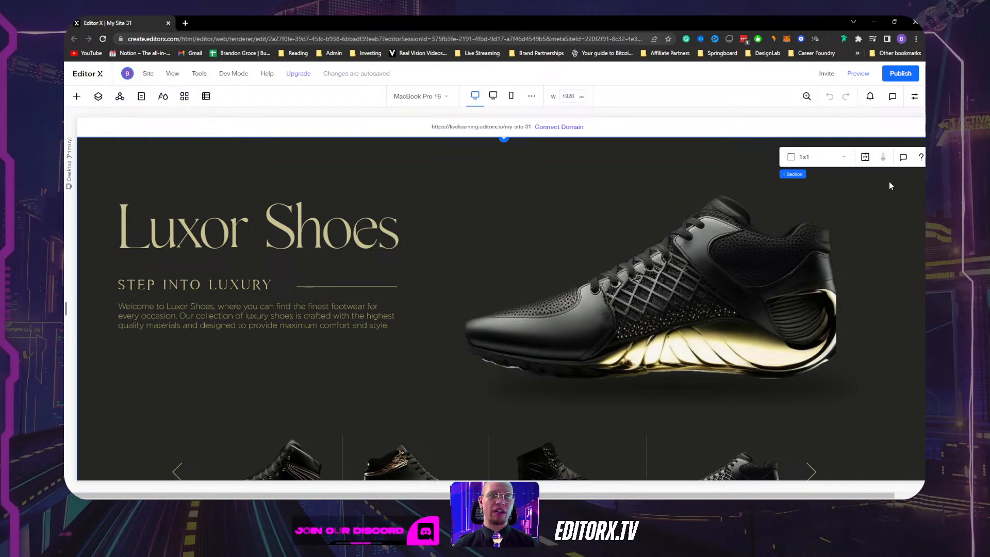
pyautogui.scroll(-5, 529, 243)
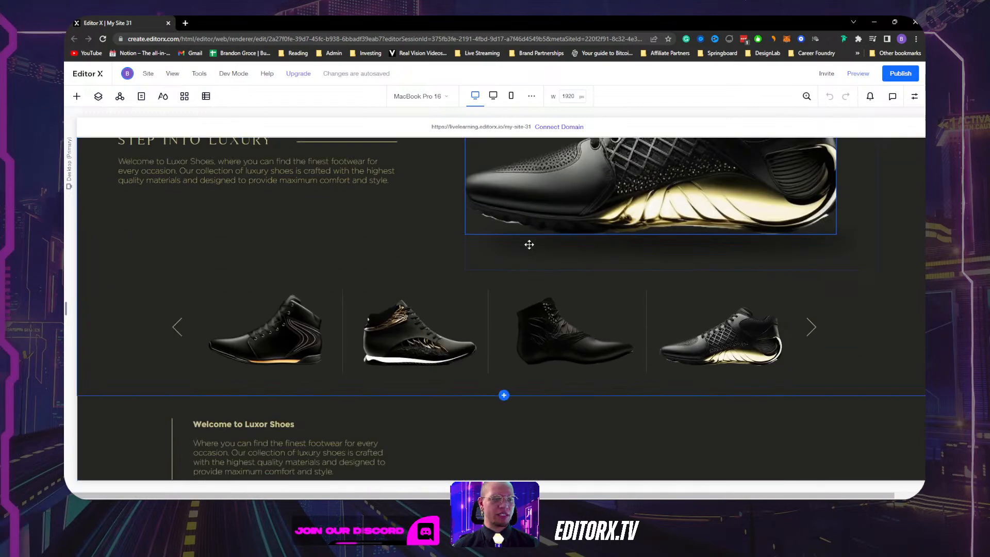
pyautogui.scroll(5, 530, 241)
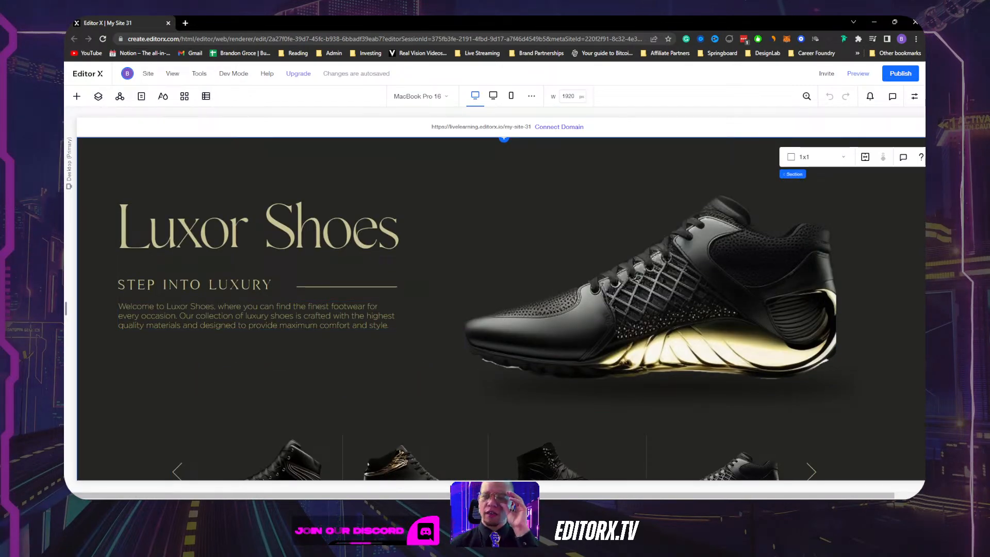
pyautogui.scroll(-2, 480, 189)
pyautogui.scroll(-1, 479, 189)
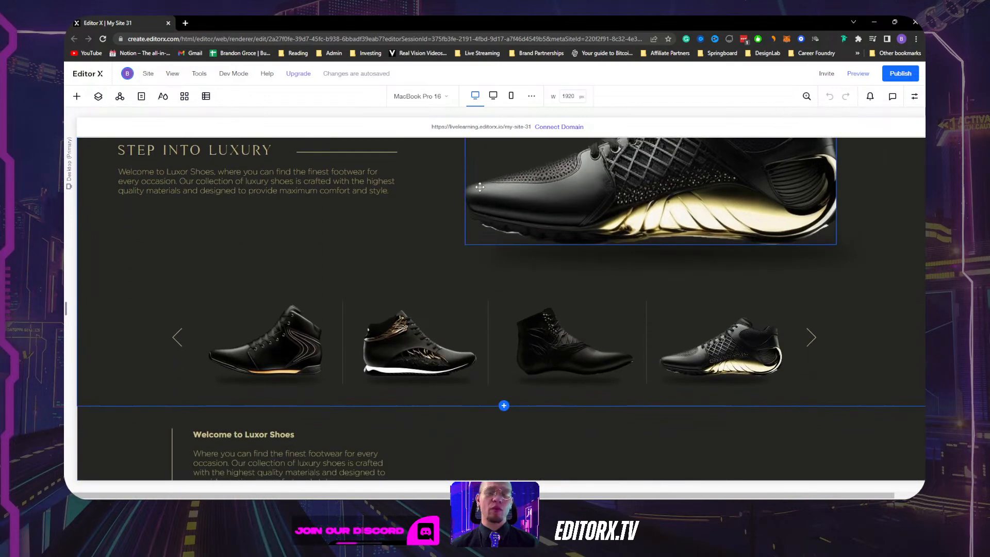
pyautogui.scroll(3, 480, 187)
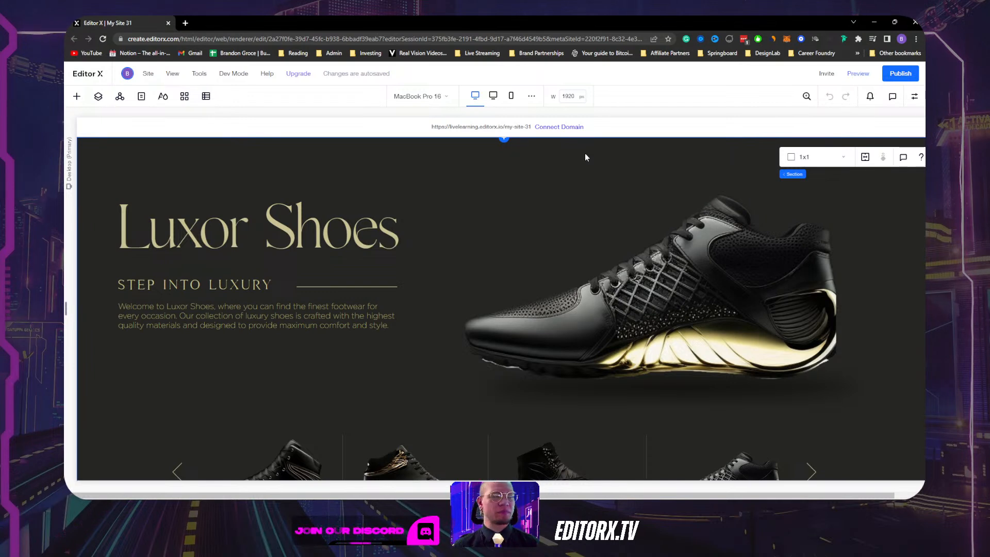
pyautogui.click(357, 241)
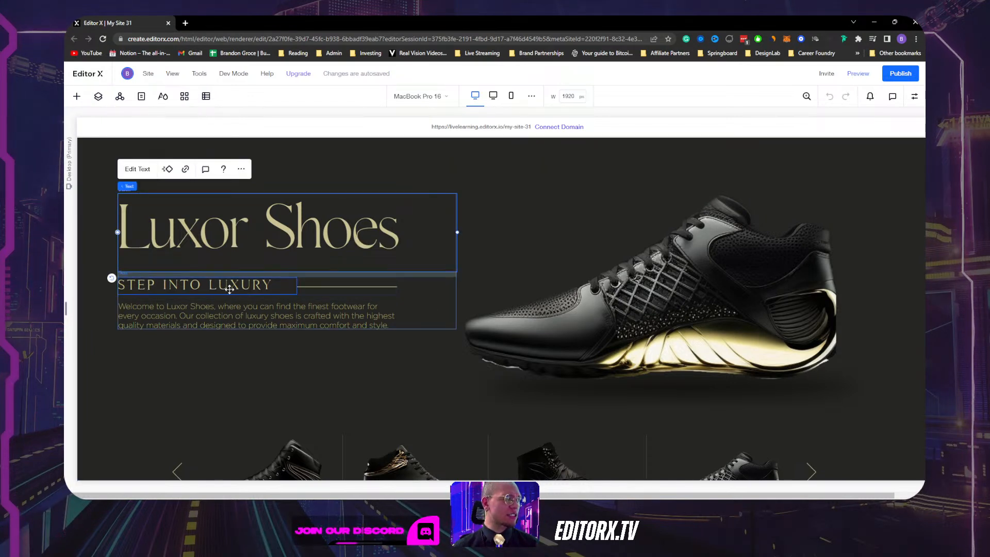
pyautogui.click(309, 308)
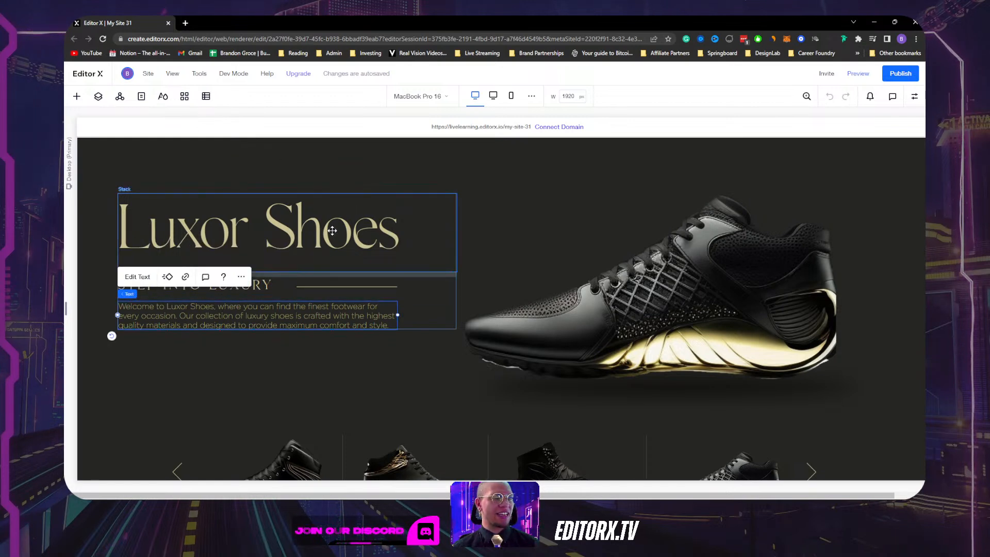
pyautogui.click(327, 232)
pyautogui.click(283, 284)
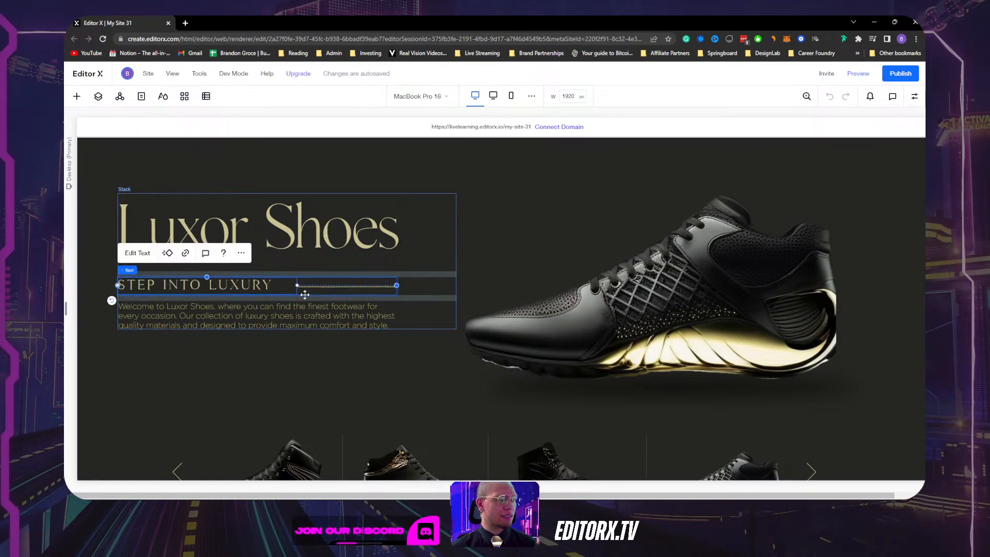
pyautogui.click(323, 306)
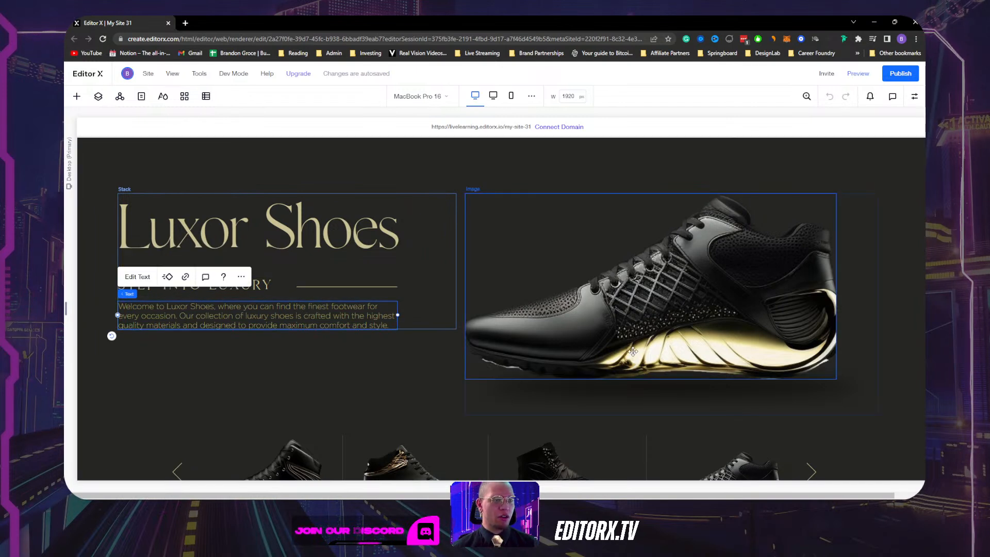
pyautogui.click(633, 351)
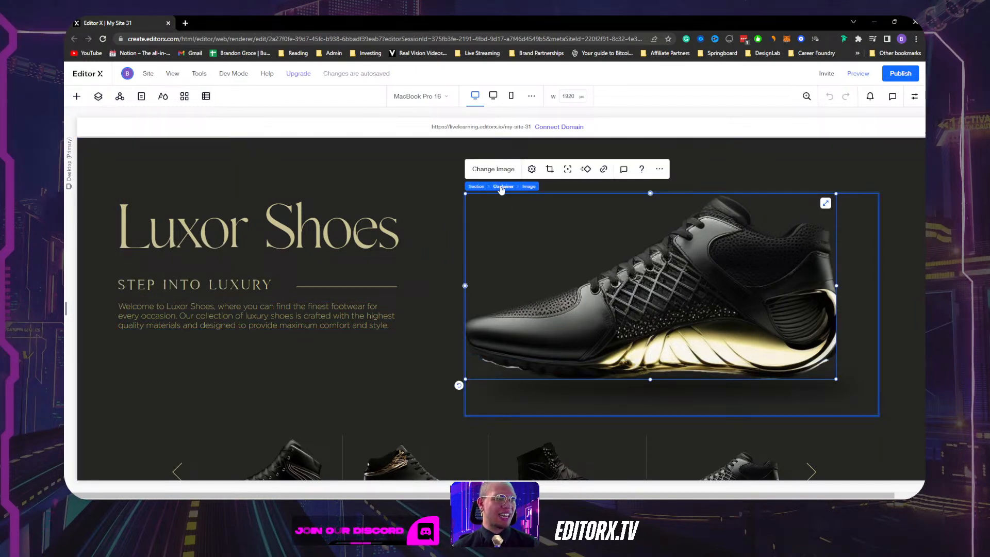
pyautogui.click(501, 187)
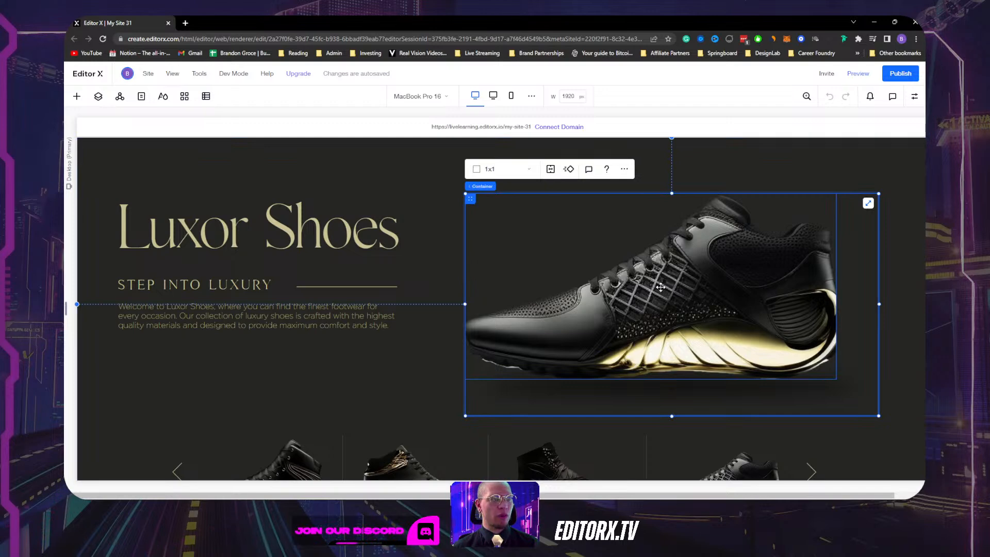
pyautogui.click(661, 287)
pyautogui.moveTo(660, 287); pyautogui.dragTo(666, 396)
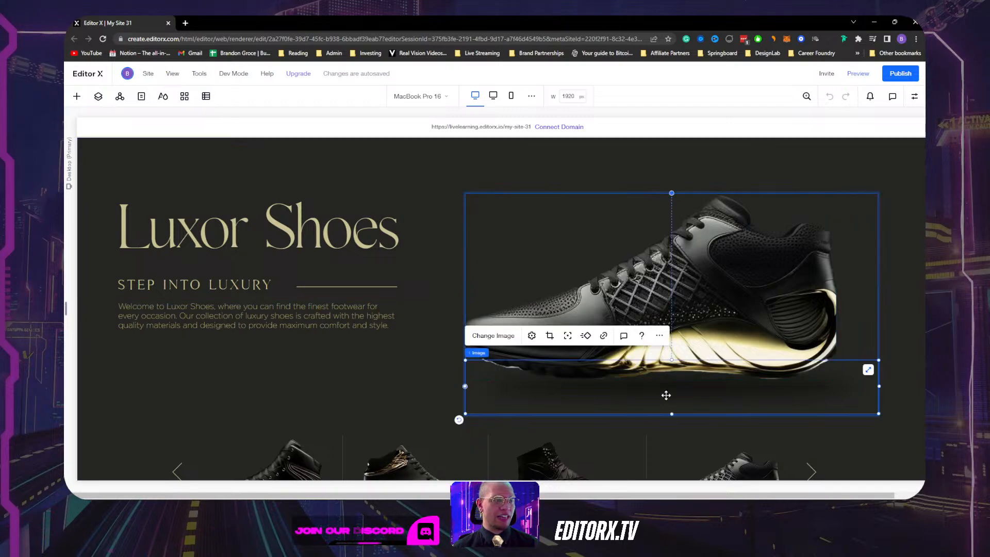
pyautogui.scroll(-3, 604, 361)
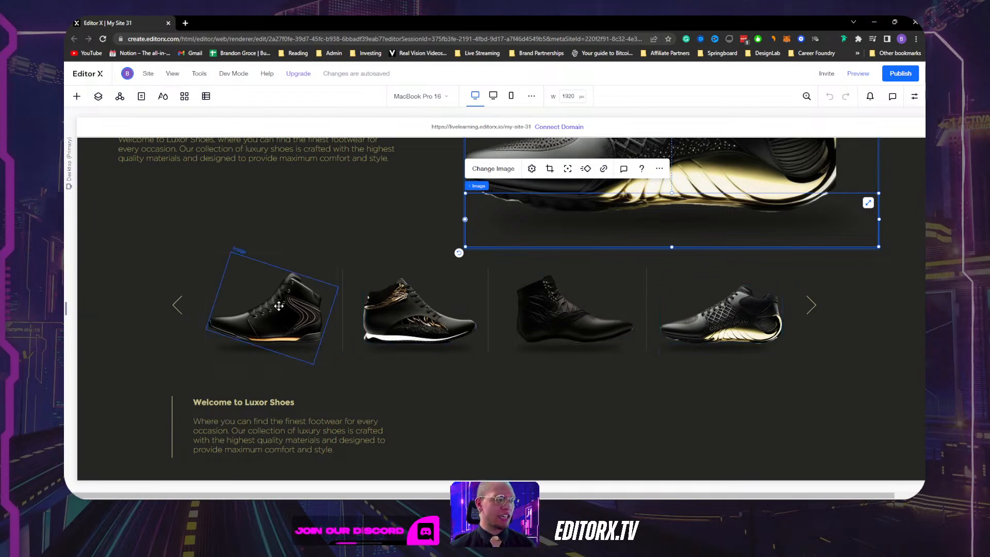
pyautogui.click(279, 306)
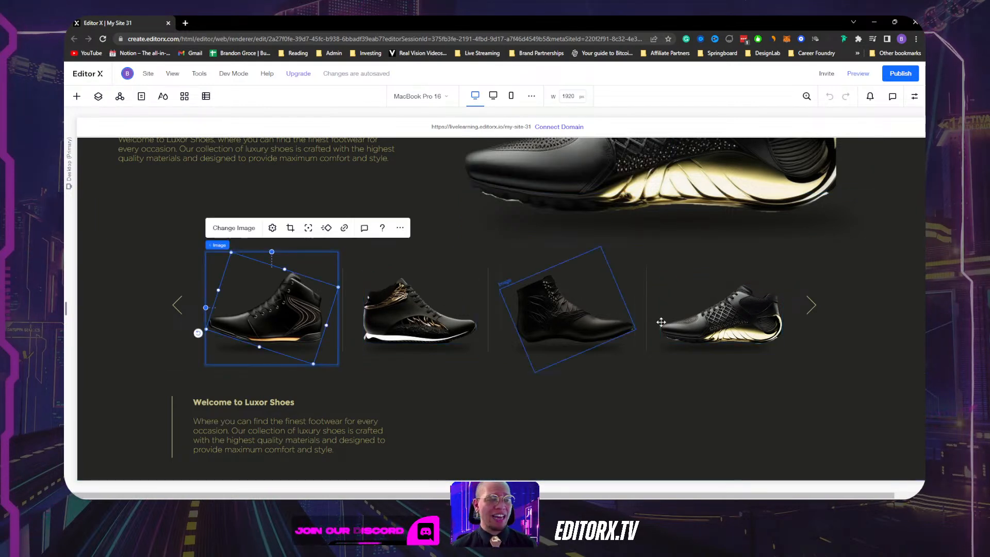
pyautogui.click(812, 306)
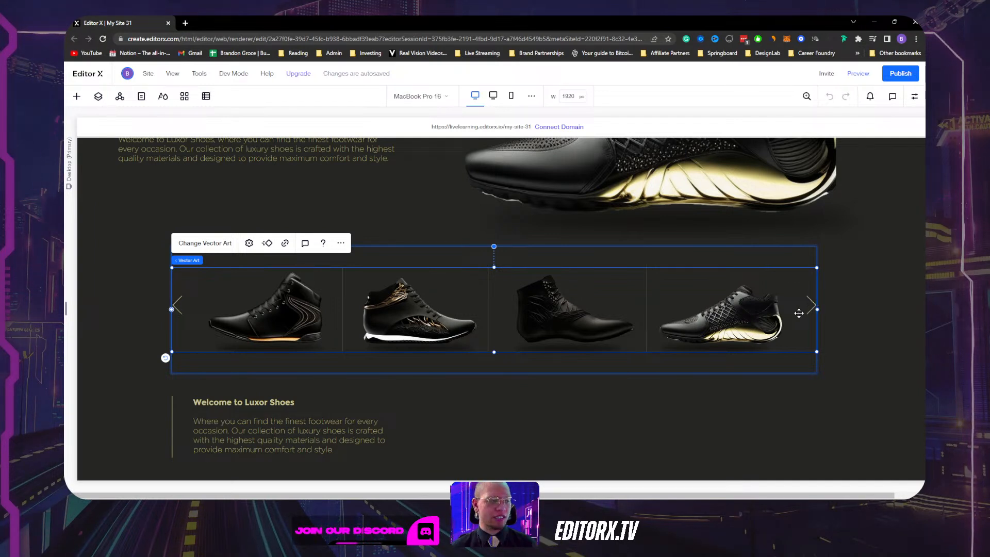
pyautogui.scroll(3, 392, 361)
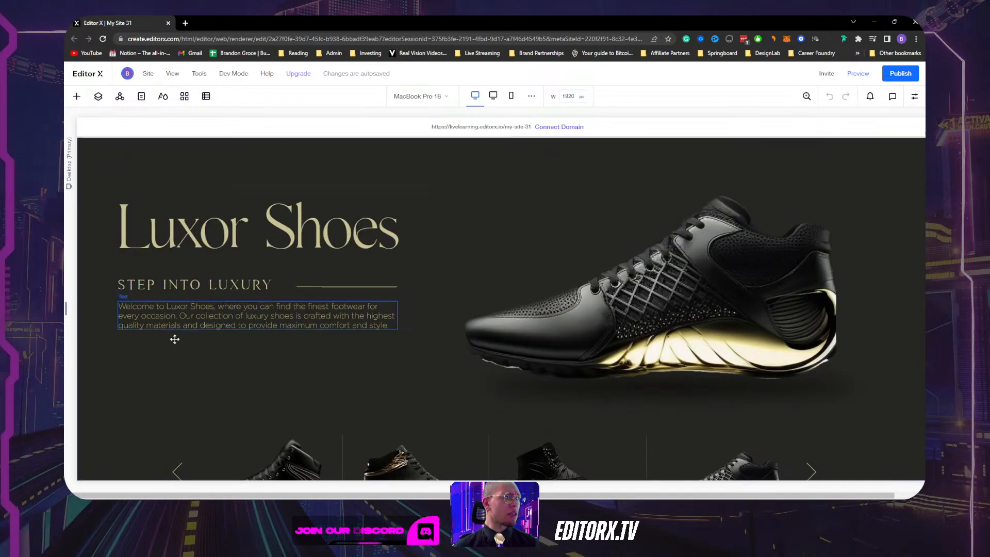
pyautogui.scroll(-3, 175, 339)
pyautogui.click(133, 304)
pyautogui.scroll(3, 133, 305)
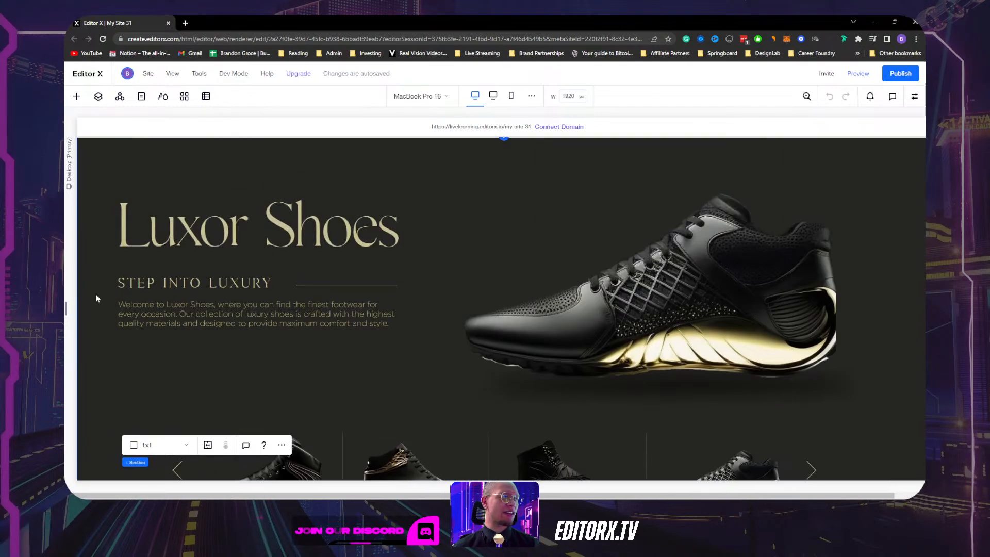
pyautogui.click(494, 98)
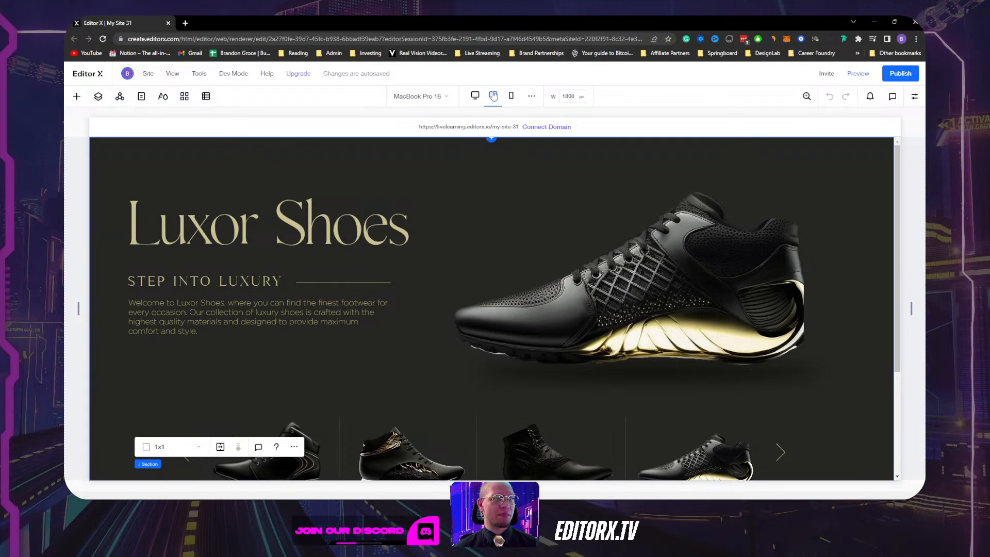
pyautogui.click(511, 96)
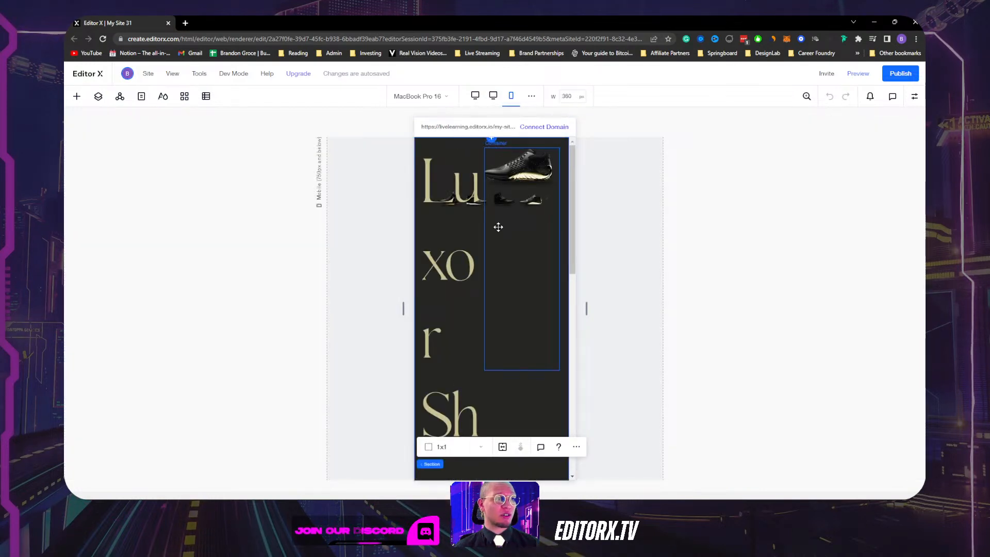
pyautogui.scroll(-10, 498, 227)
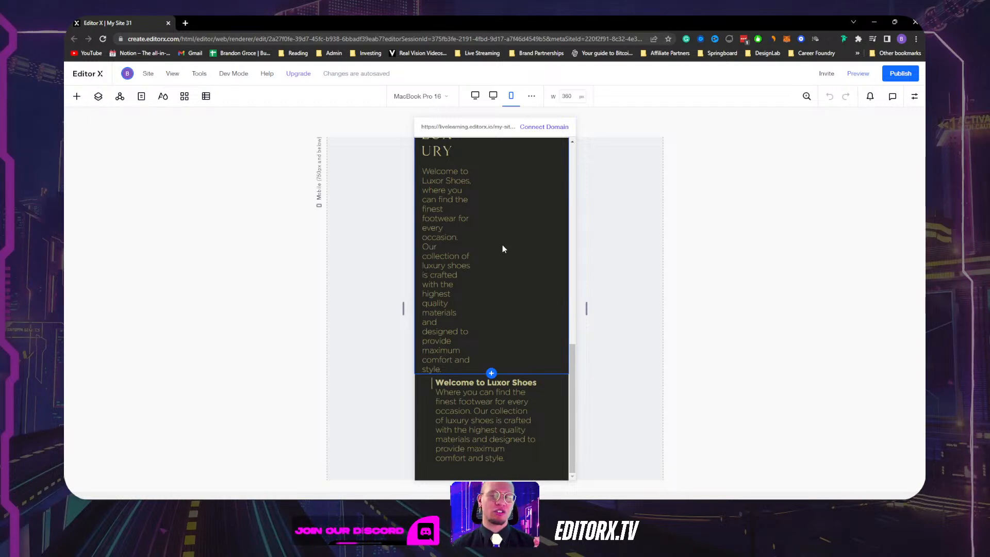
pyautogui.click(475, 95)
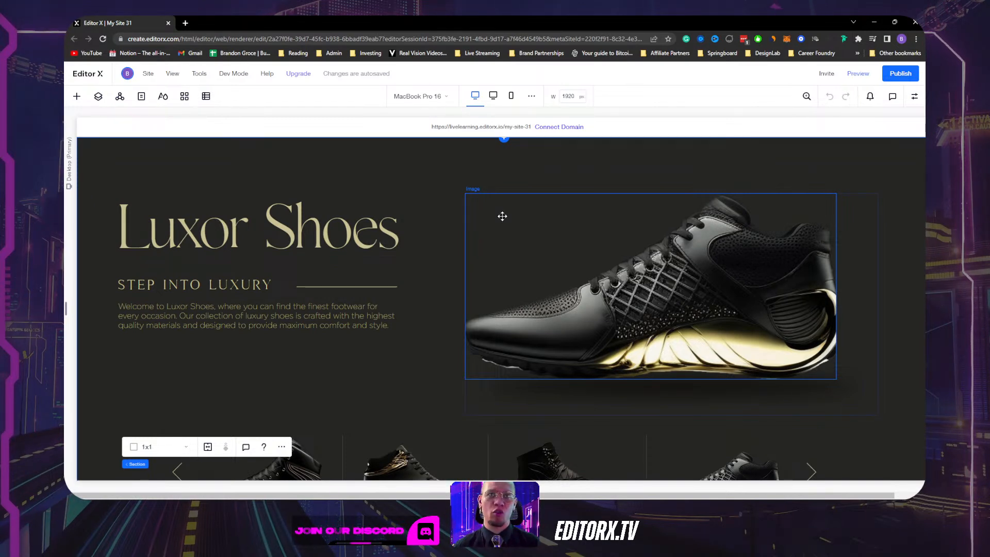
pyautogui.scroll(-4, 502, 216)
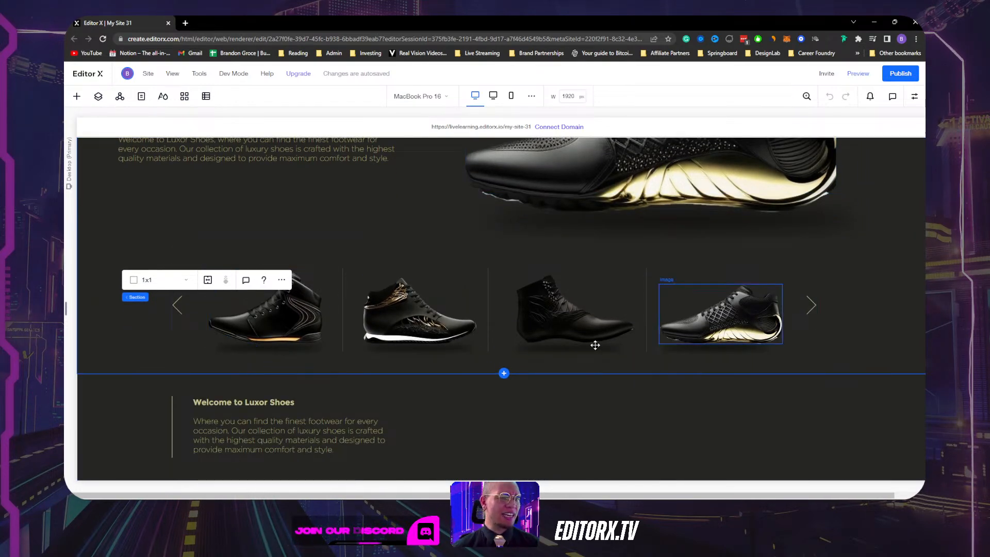
pyautogui.click(500, 299)
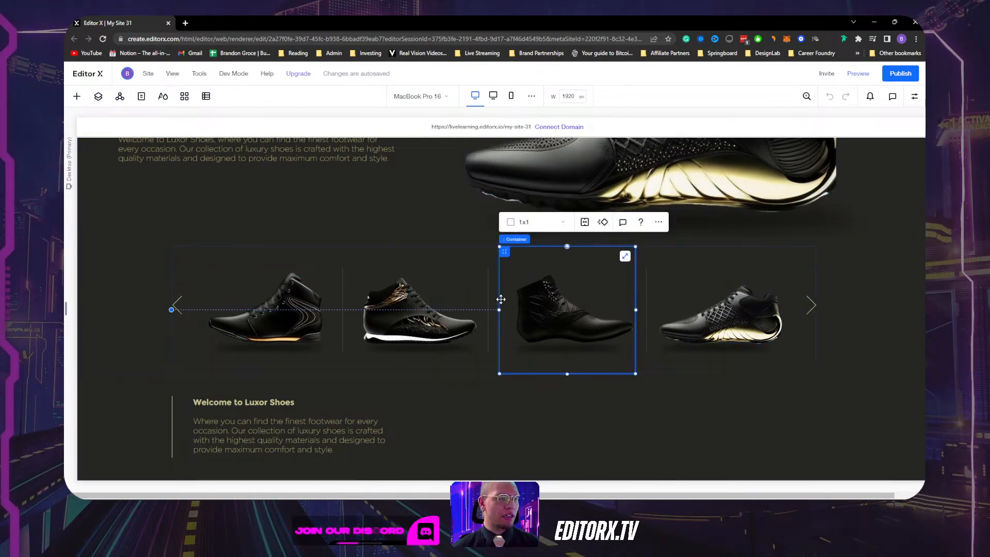
pyautogui.click(434, 301)
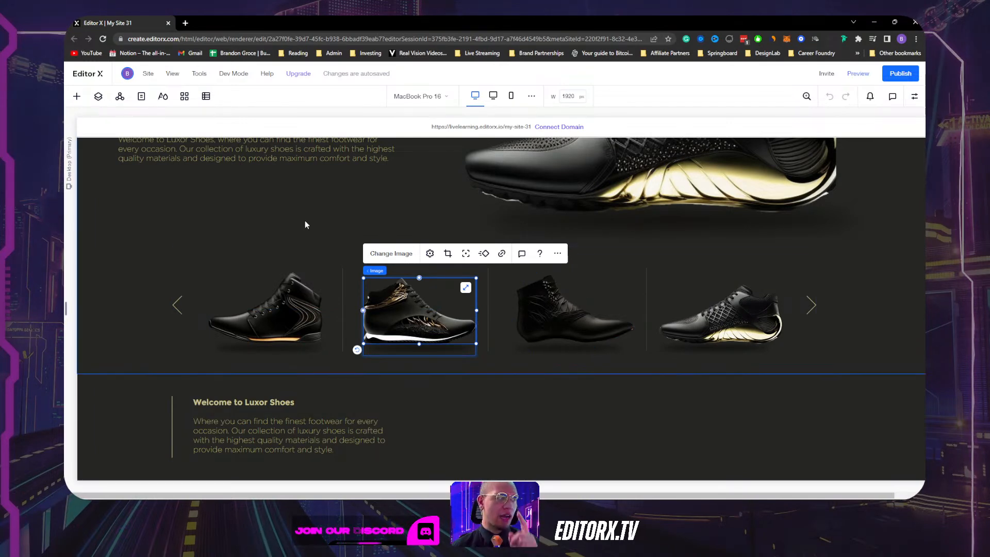
pyautogui.scroll(3, 581, 295)
pyautogui.click(442, 282)
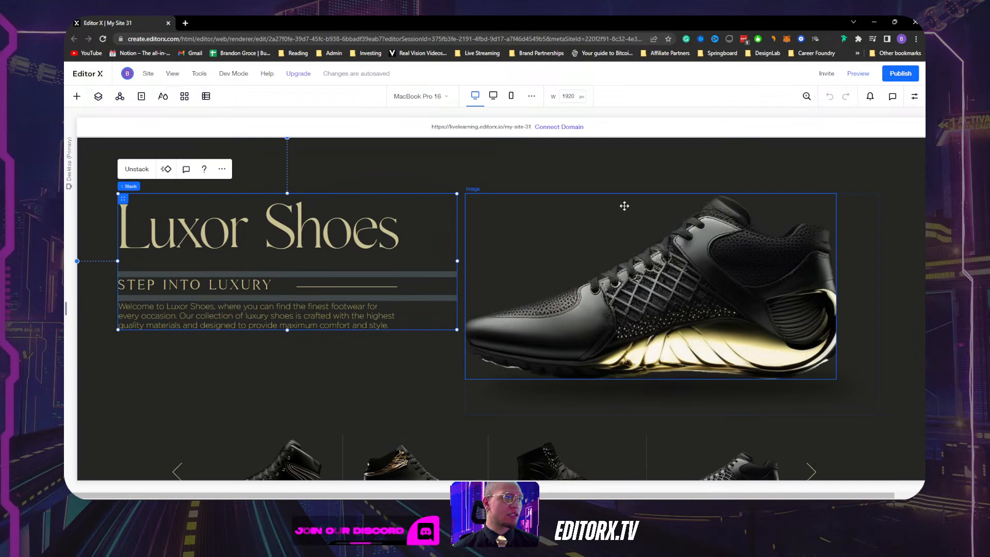
pyautogui.click(436, 375)
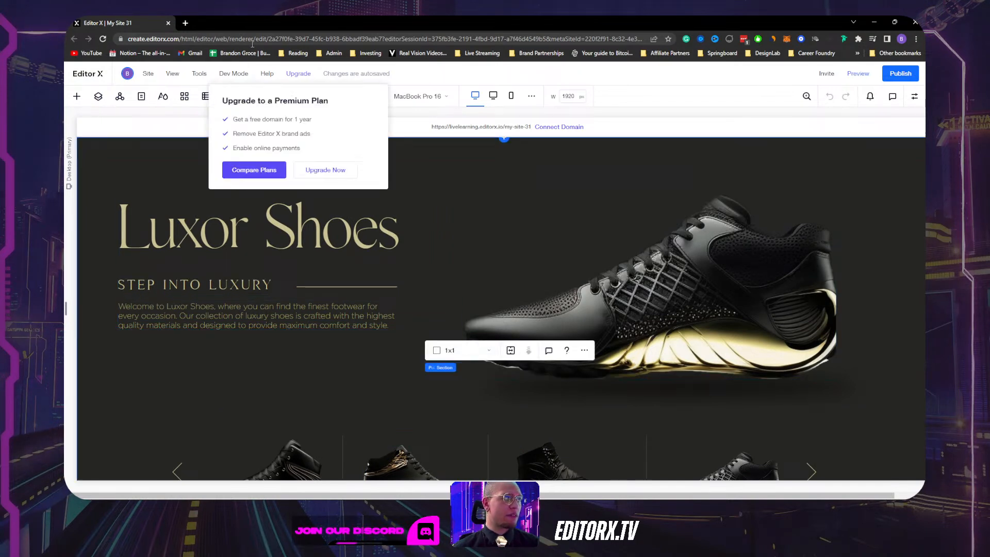
pyautogui.moveTo(412, 493)
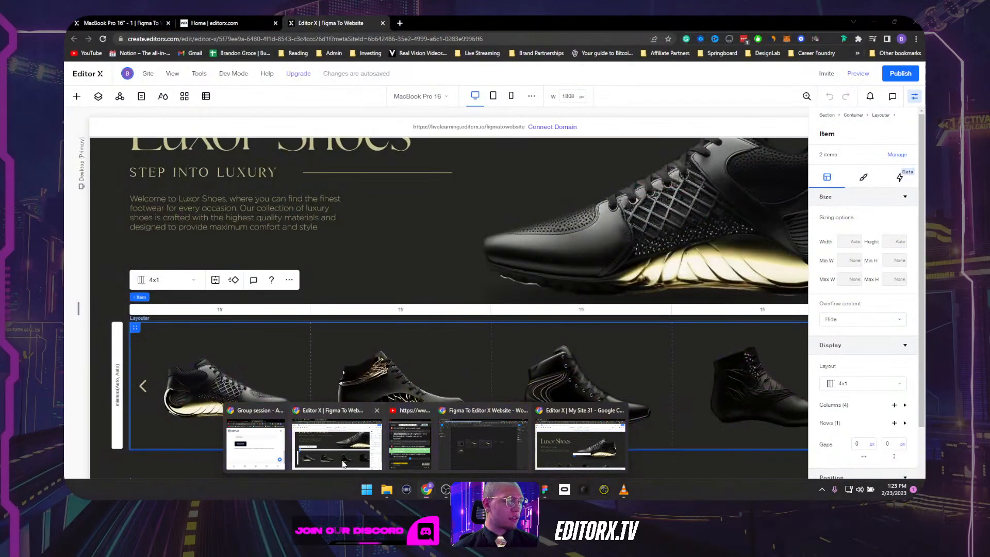
pyautogui.click(337, 445)
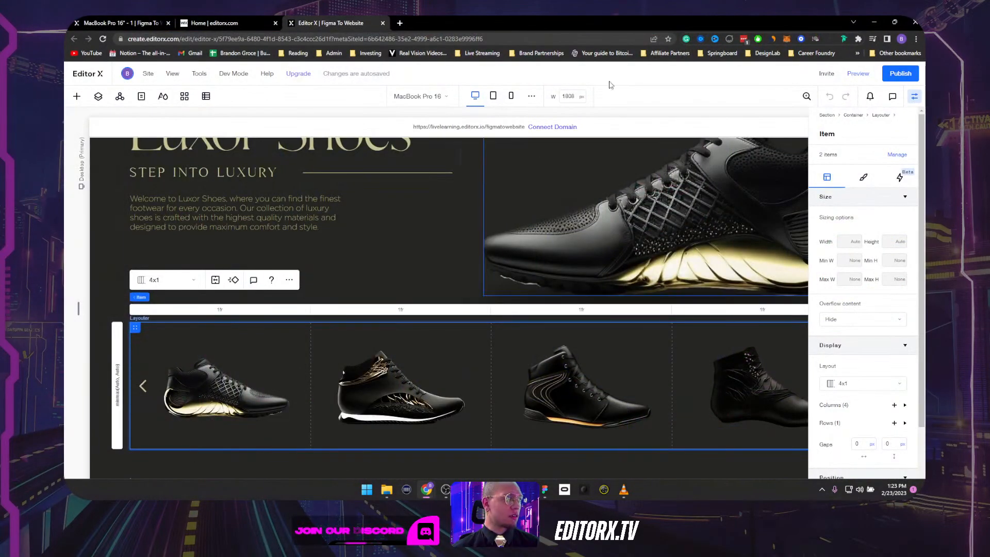
pyautogui.click(222, 23)
pyautogui.click(139, 23)
pyautogui.scroll(3, 592, 235)
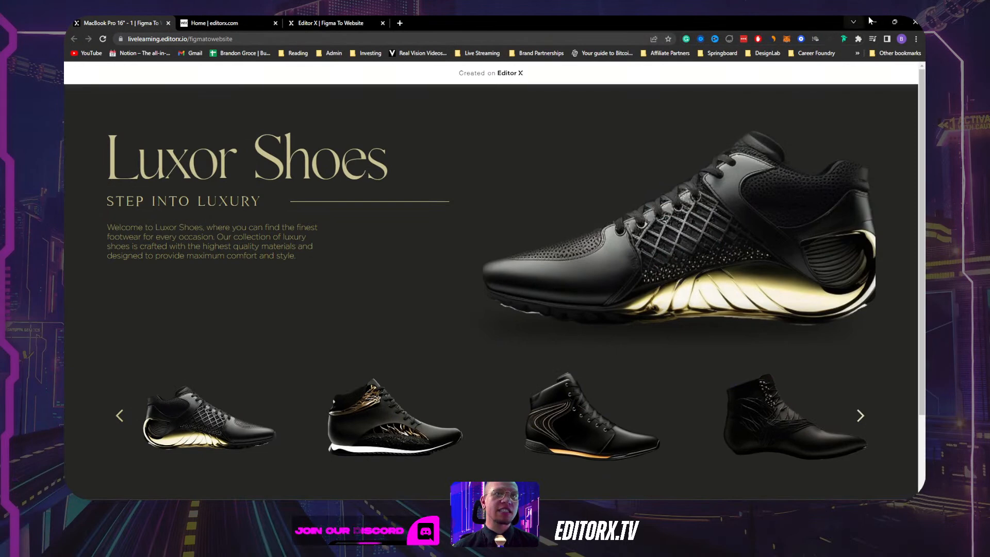
pyautogui.click(895, 22)
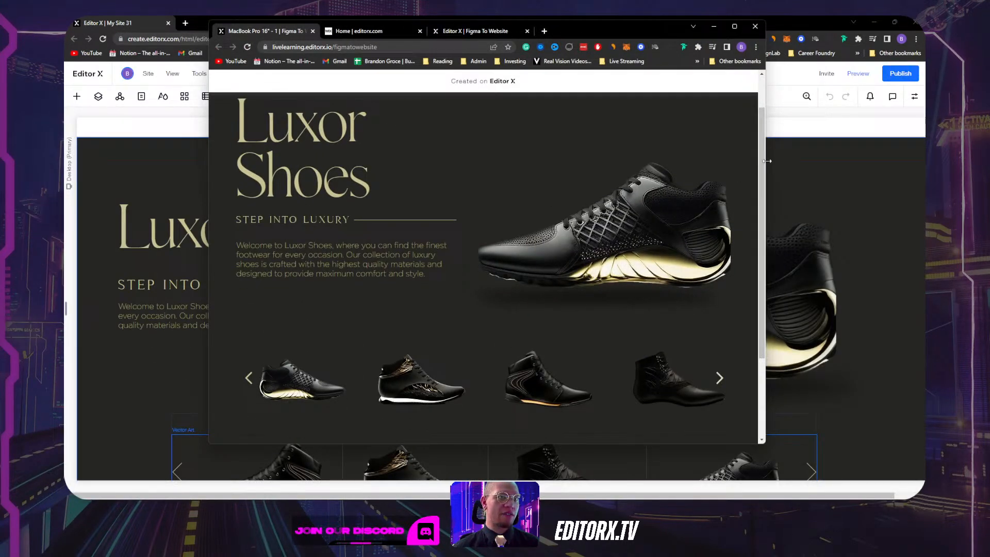
pyautogui.moveTo(764, 169); pyautogui.dragTo(918, 129)
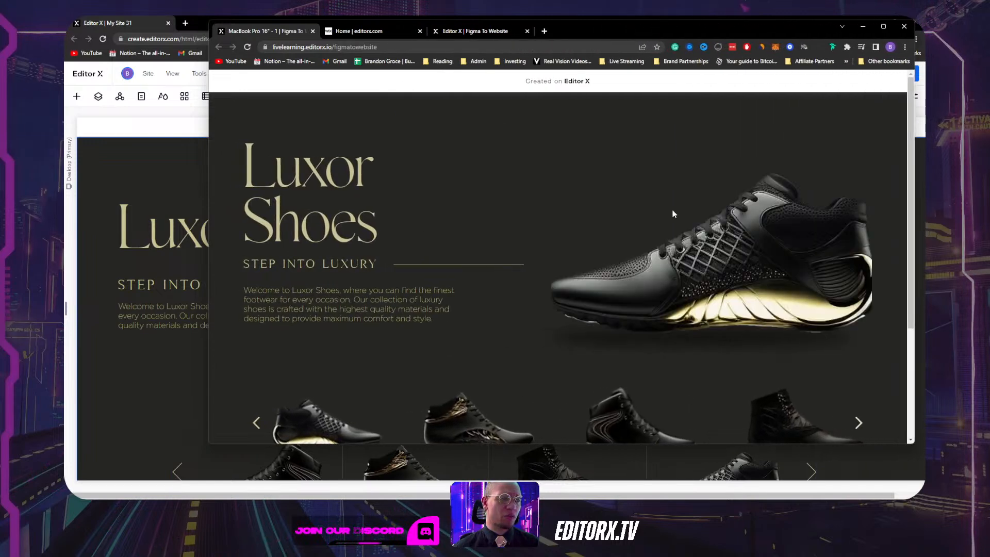
pyautogui.scroll(-3, 614, 214)
pyautogui.scroll(3, 613, 213)
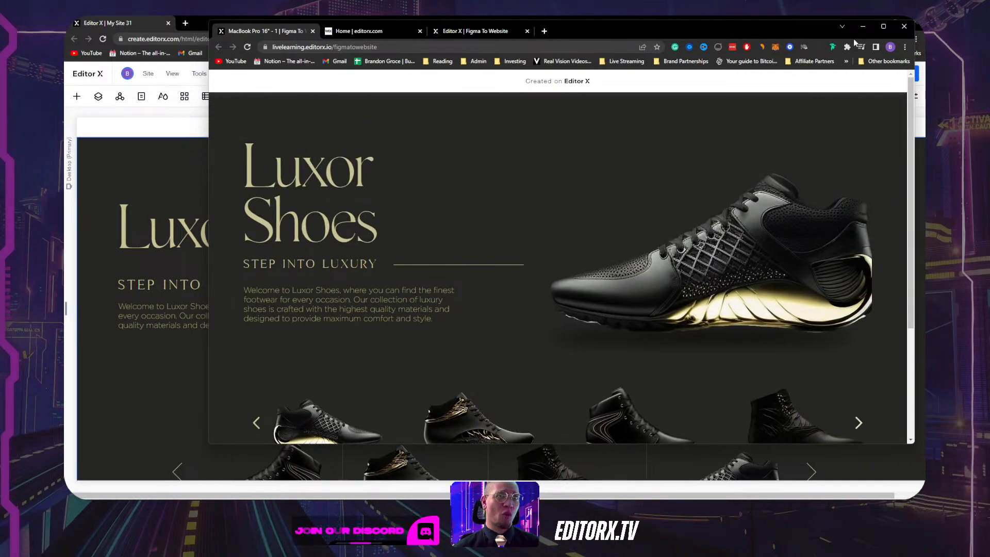
pyautogui.click(863, 27)
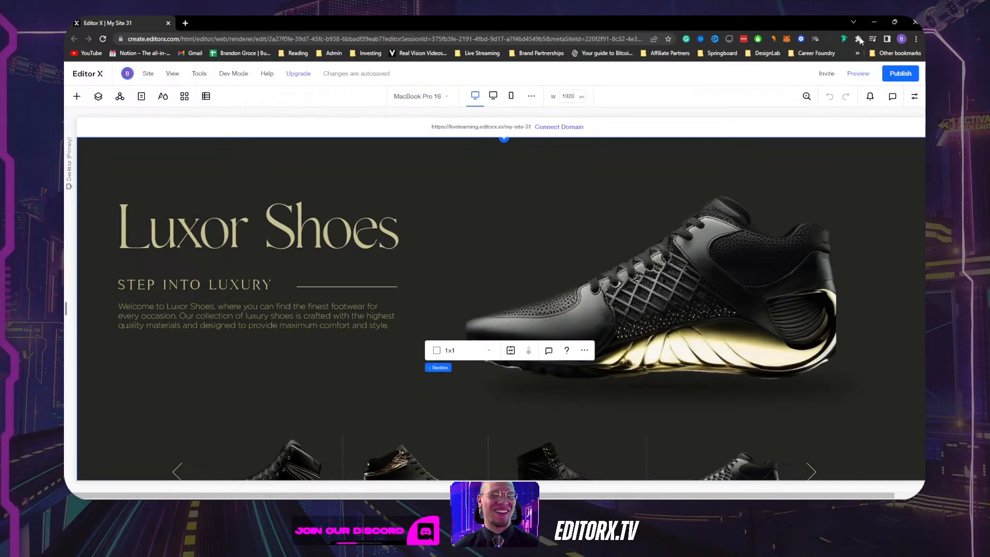
pyautogui.scroll(-3, 496, 232)
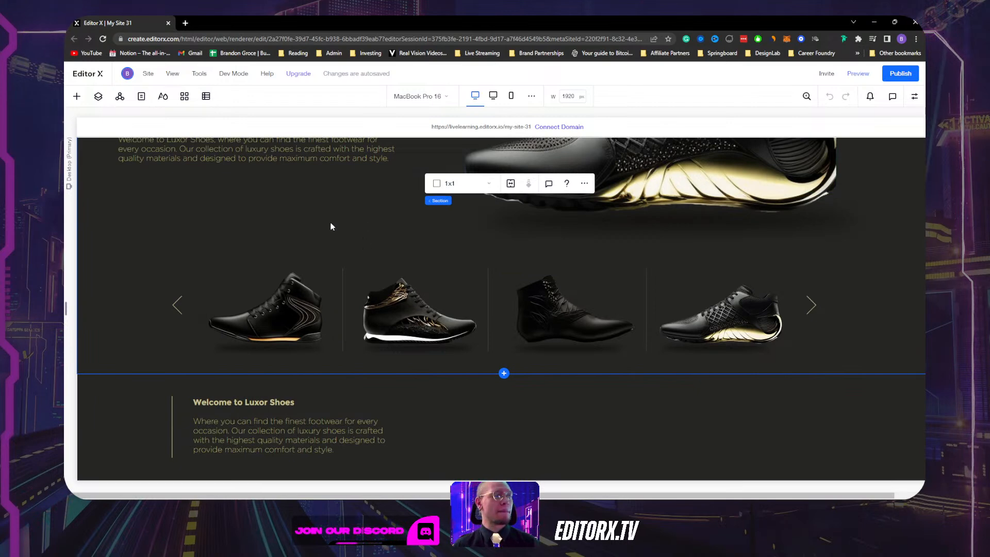
pyautogui.scroll(3, 331, 220)
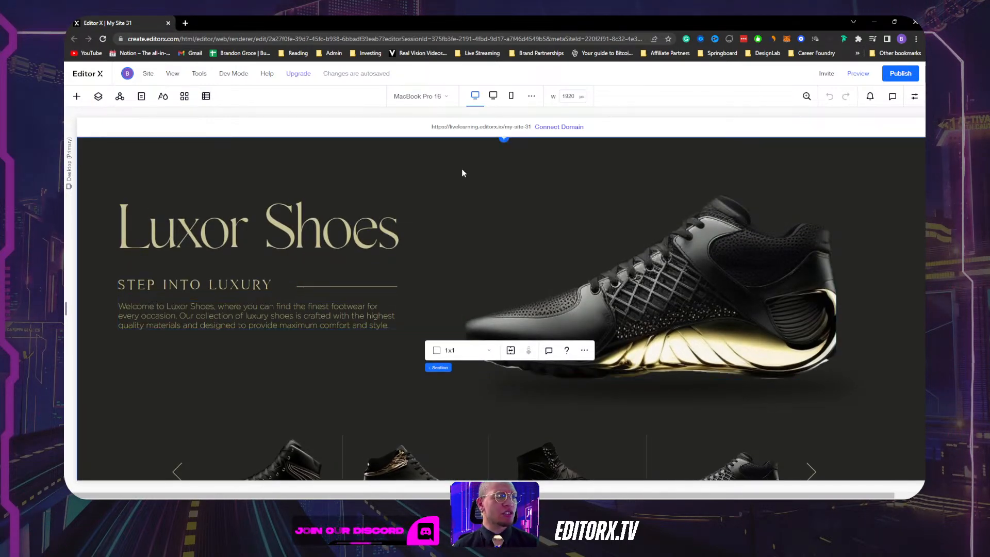
# In the Layers panel, expand and collapse the first section, then select the shoe-strip section.
pyautogui.click(99, 98)
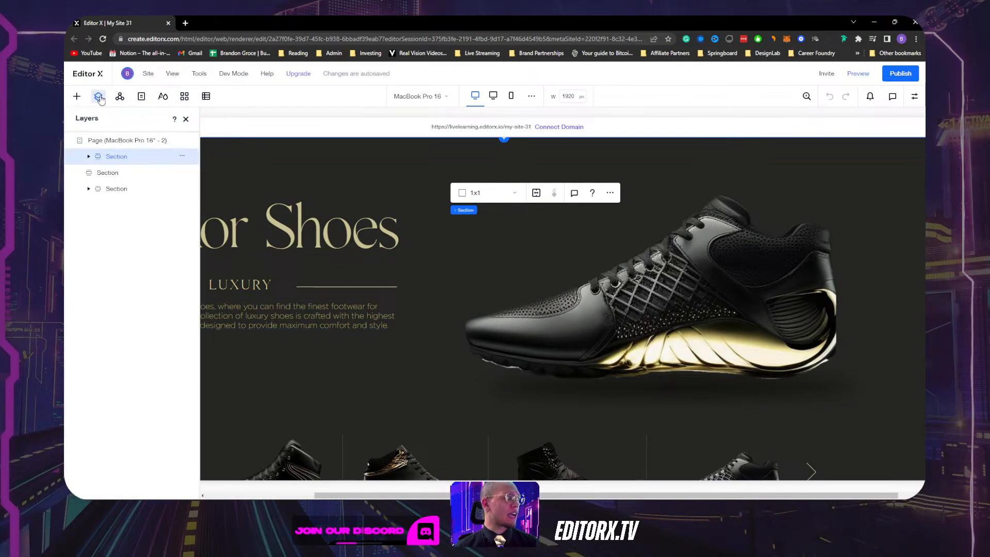
pyautogui.click(90, 156)
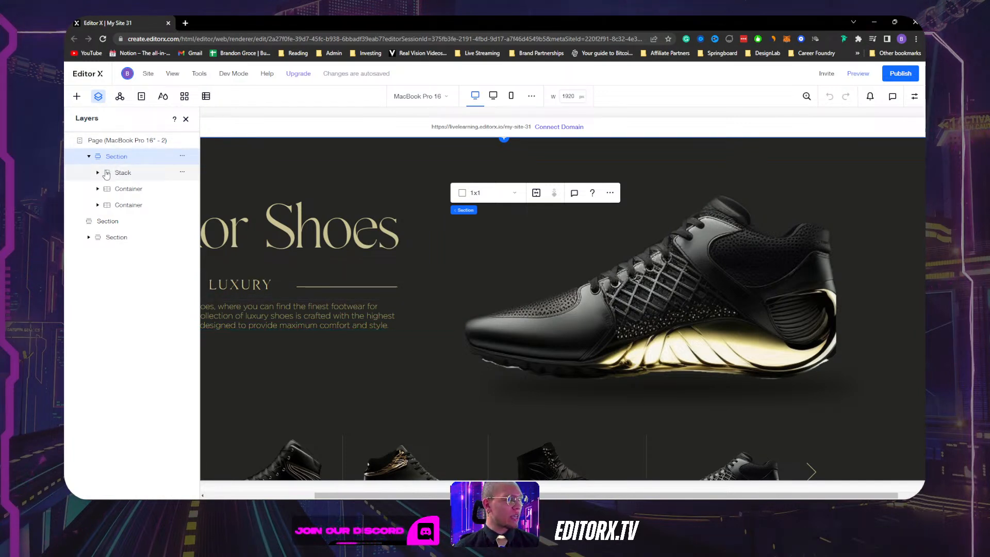
pyautogui.click(89, 157)
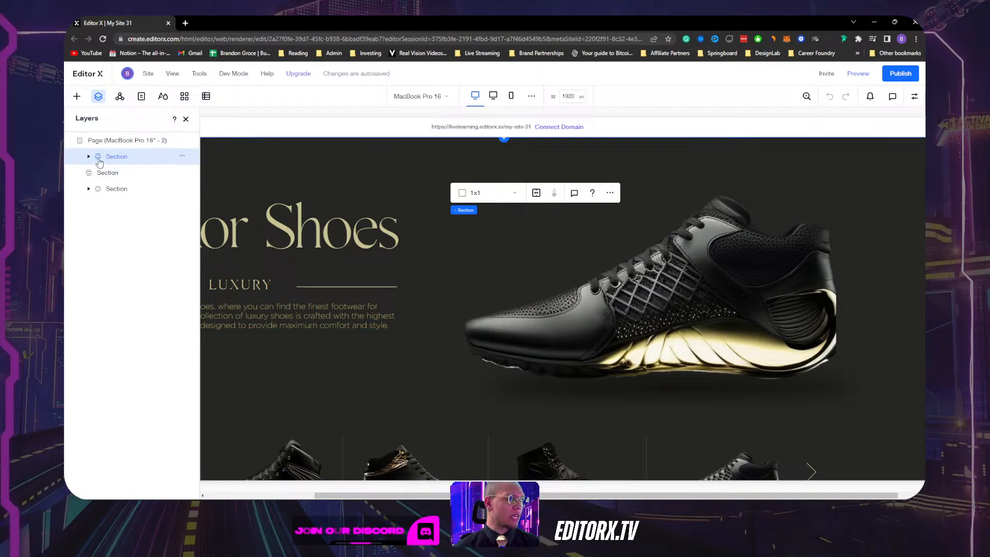
pyautogui.scroll(-4, 338, 172)
pyautogui.scroll(3, 335, 163)
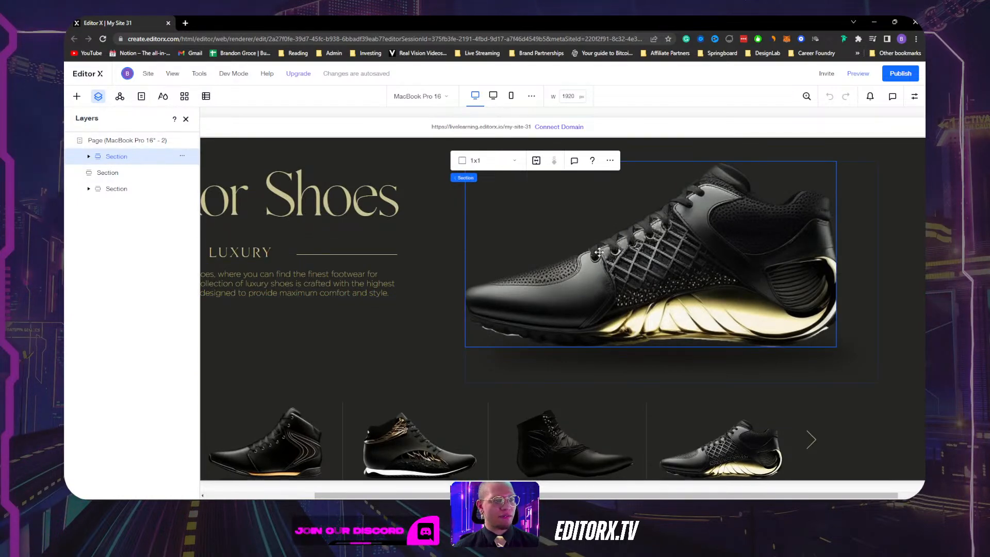
pyautogui.scroll(-1, 611, 279)
pyautogui.scroll(-2, 611, 278)
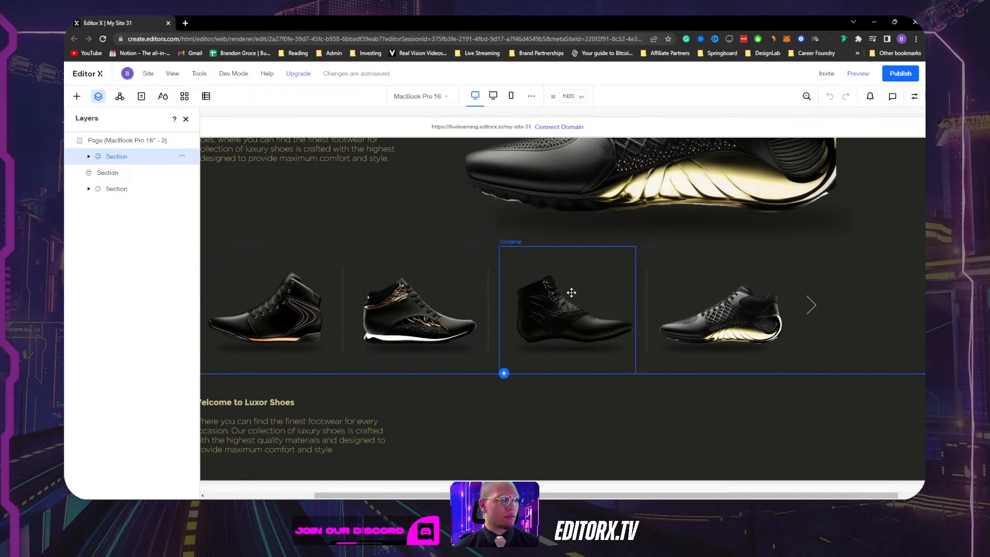
pyautogui.click(137, 174)
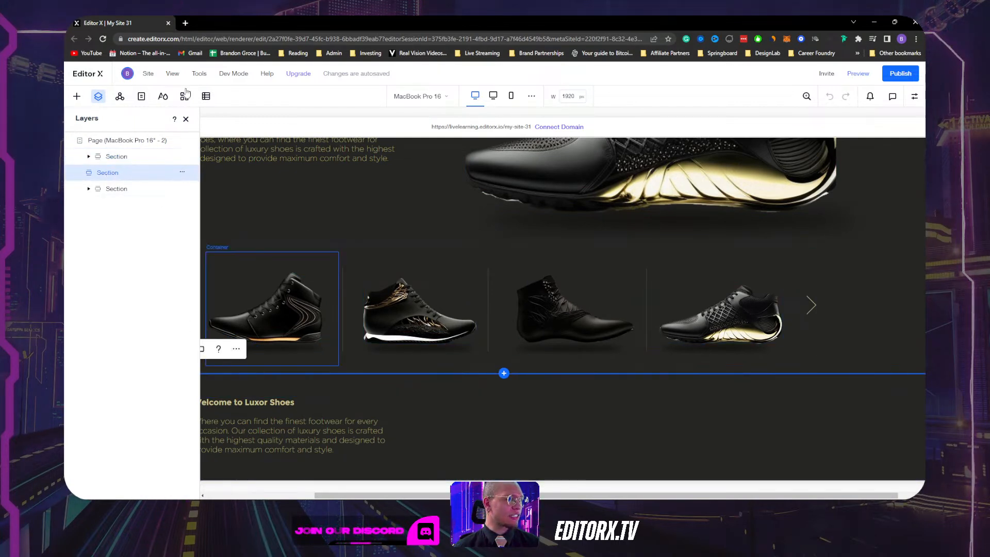
pyautogui.click(186, 120)
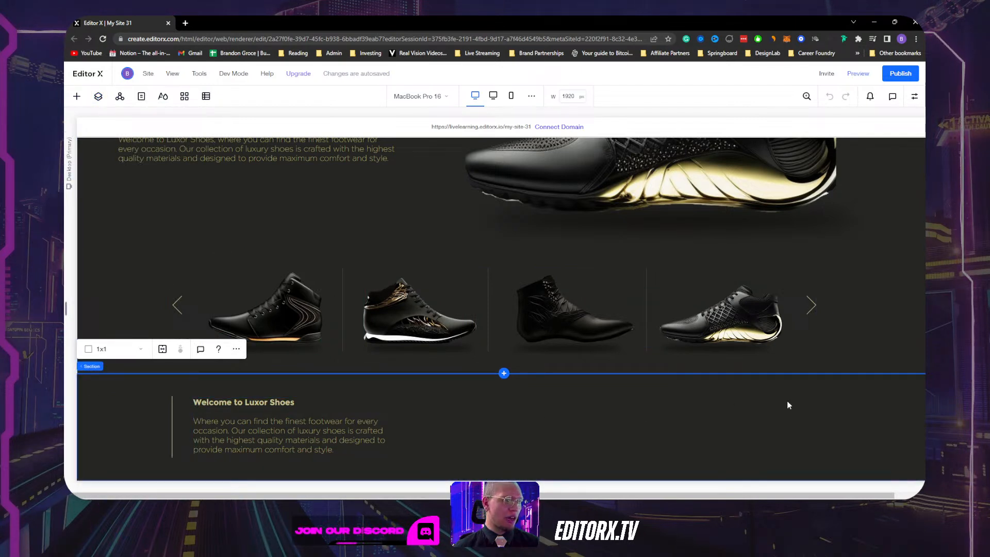
# Select the Welcome to Luxor Shoes text container and its section, then reopen Layers.
pyautogui.click(230, 414)
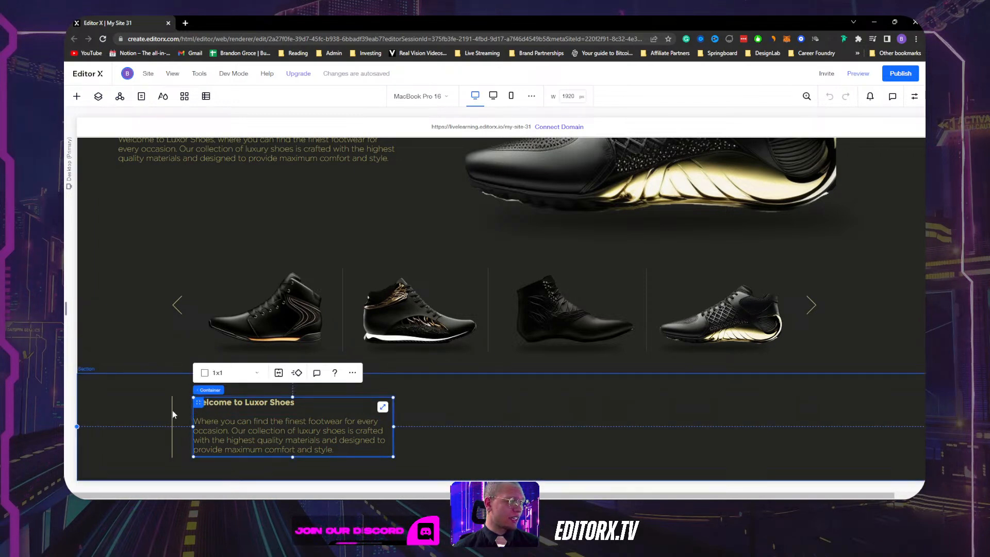
pyautogui.click(145, 413)
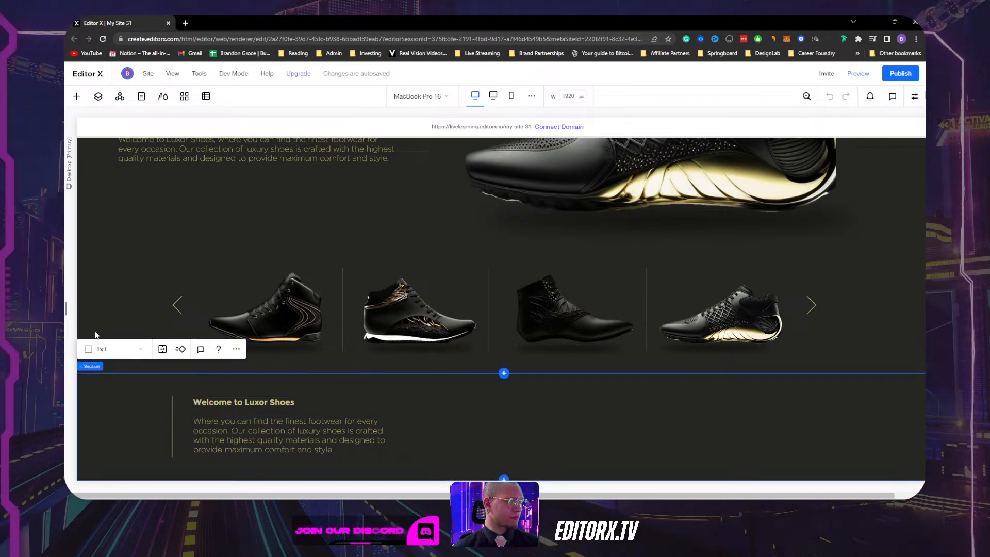
pyautogui.click(98, 96)
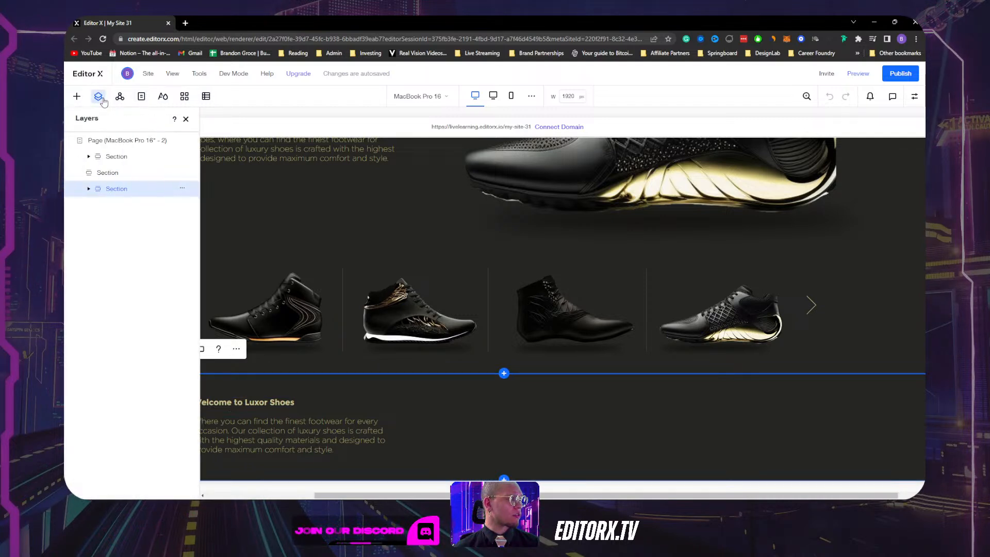
# Delete the empty middle section through its More Actions menu.
pyautogui.click(108, 177)
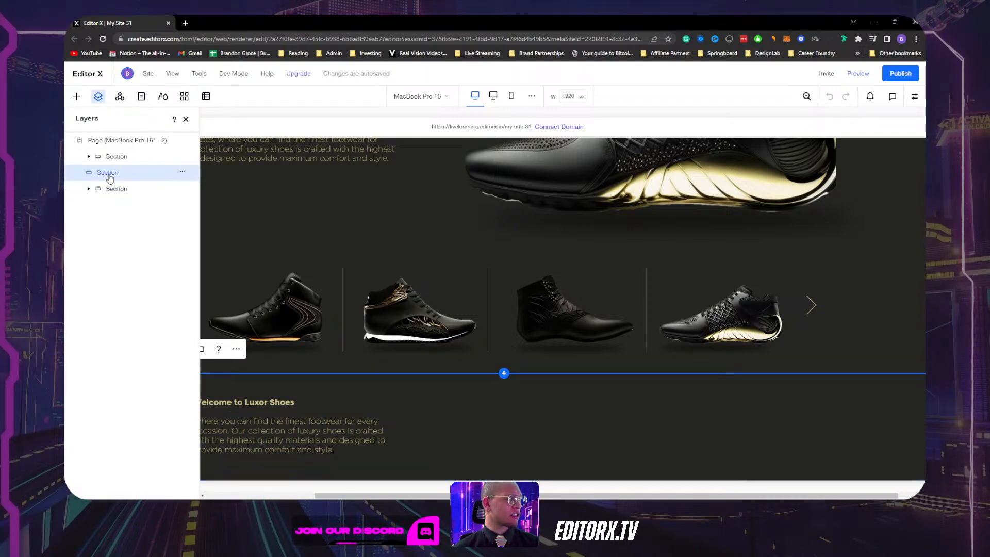
pyautogui.click(182, 172)
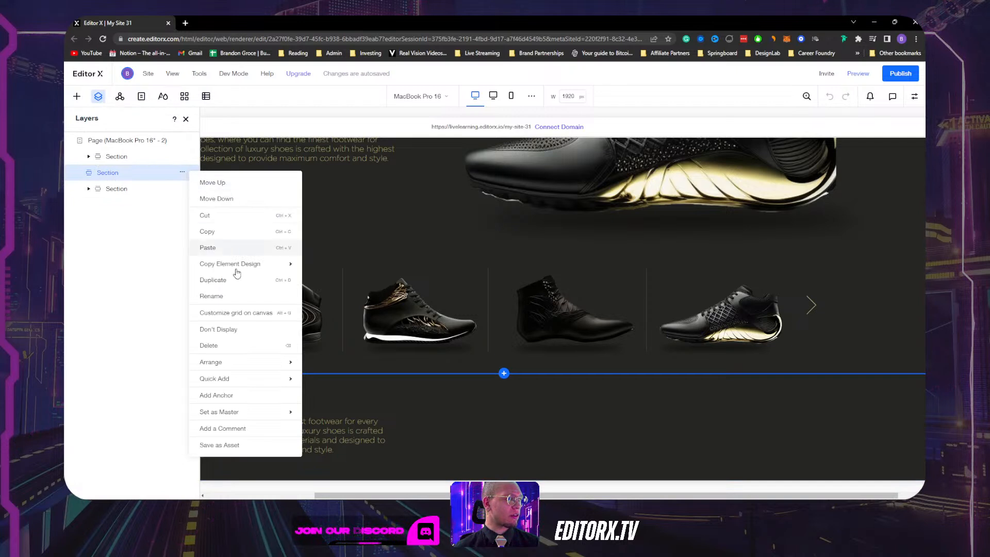
pyautogui.click(242, 347)
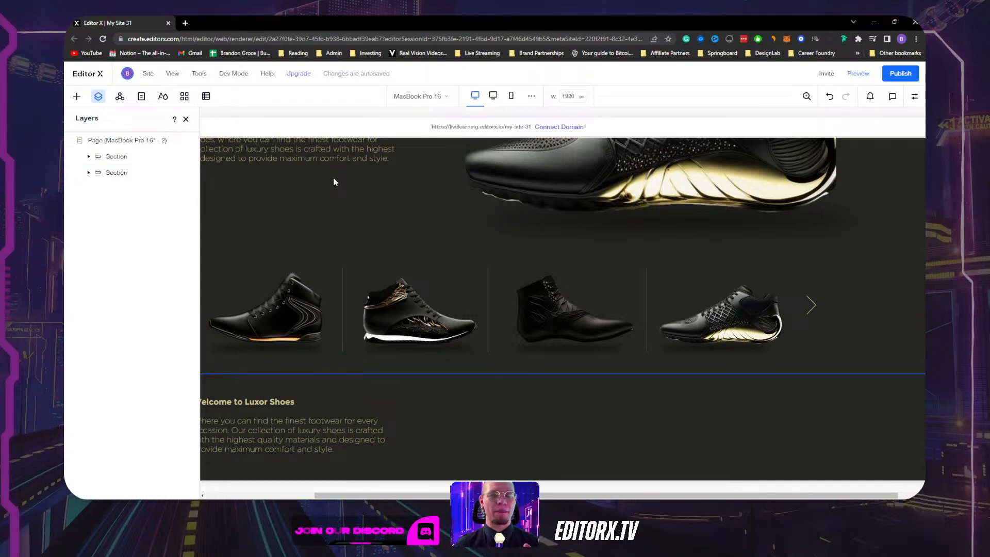
# Expand the welcome-text section to reveal its Container and Line, then close Layers.
pyautogui.click(90, 174)
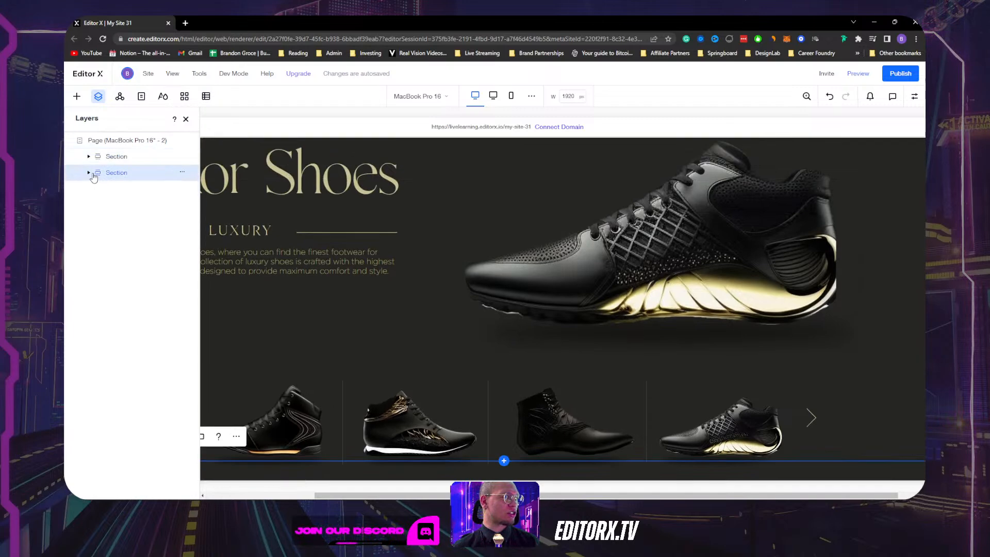
pyautogui.click(89, 174)
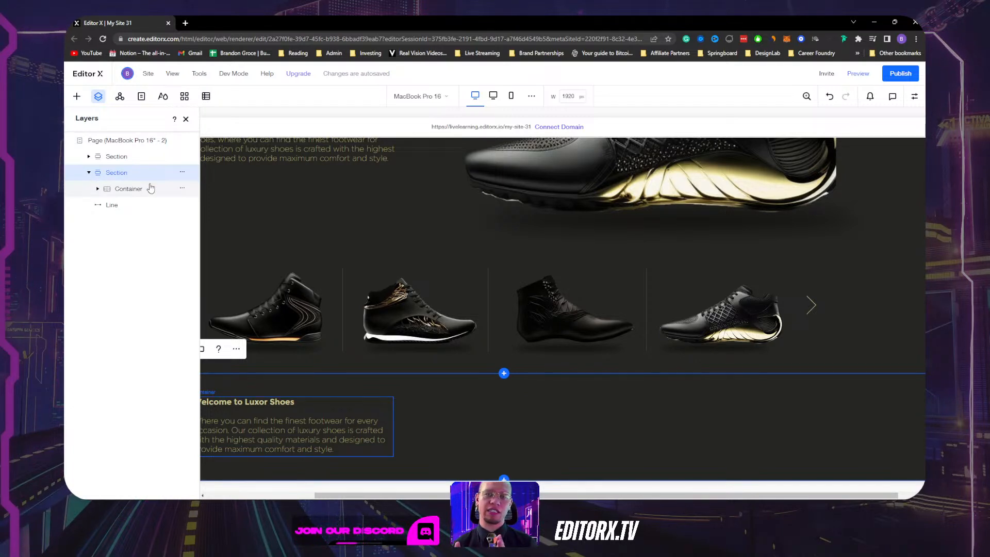
pyautogui.click(186, 120)
pyautogui.scroll(3, 342, 205)
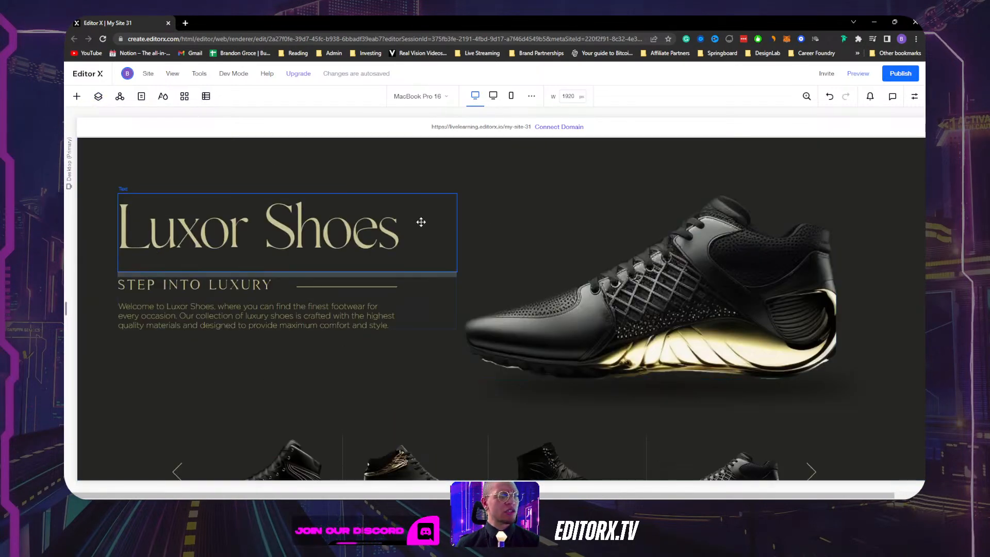
# Select the hero section and toggle between desktop and 1808 px breakpoints, checking each canvas width.
pyautogui.click(437, 363)
pyautogui.scroll(-3, 443, 239)
pyautogui.scroll(3, 549, 182)
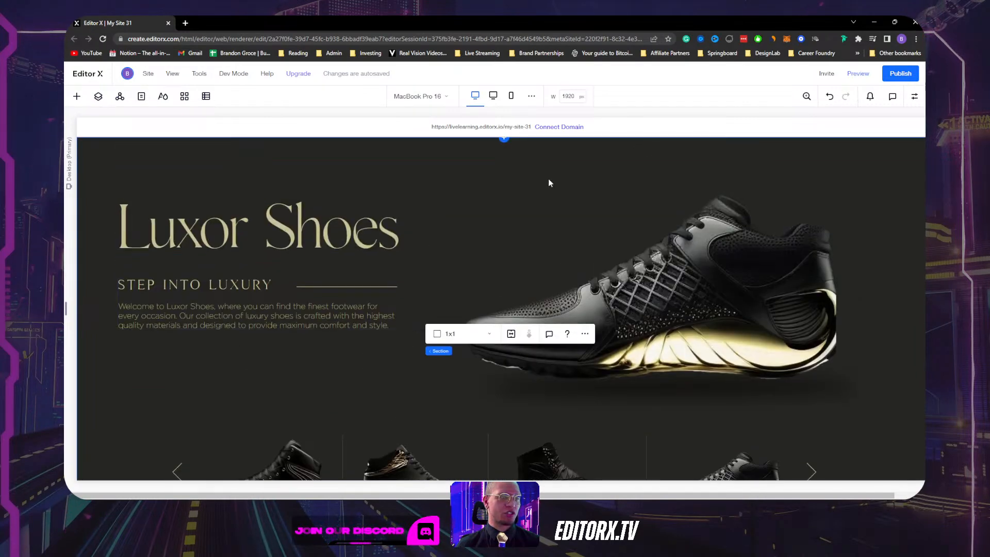
pyautogui.click(493, 96)
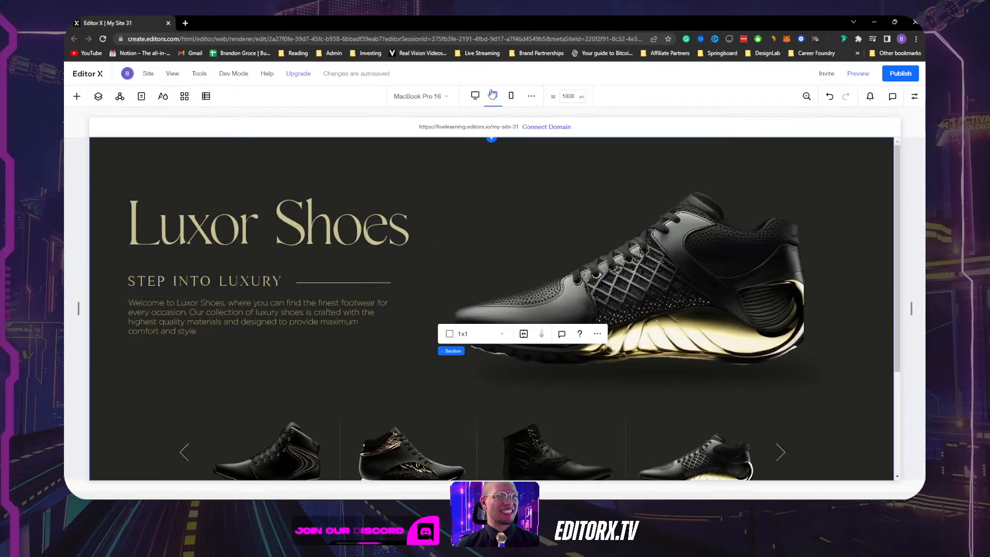
pyautogui.click(475, 96)
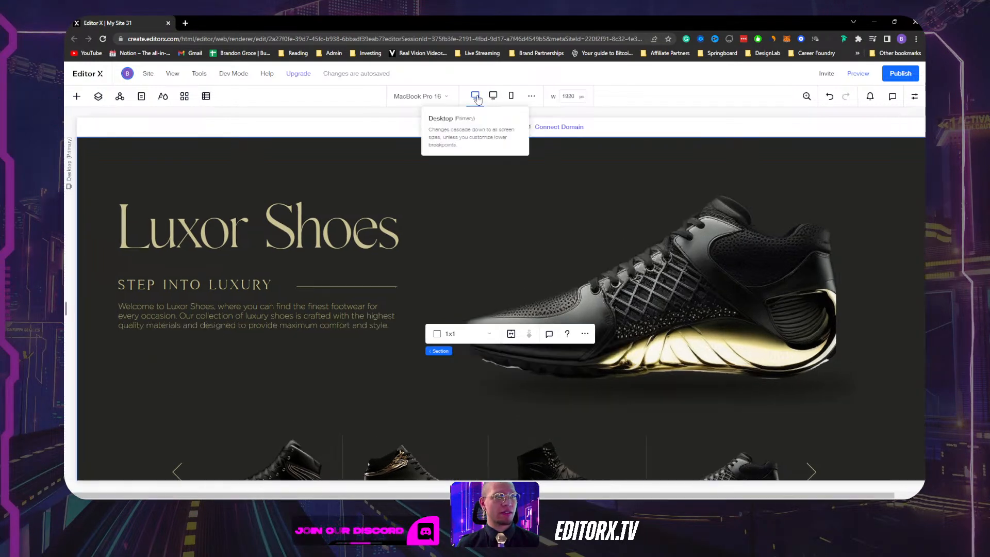
pyautogui.click(581, 96)
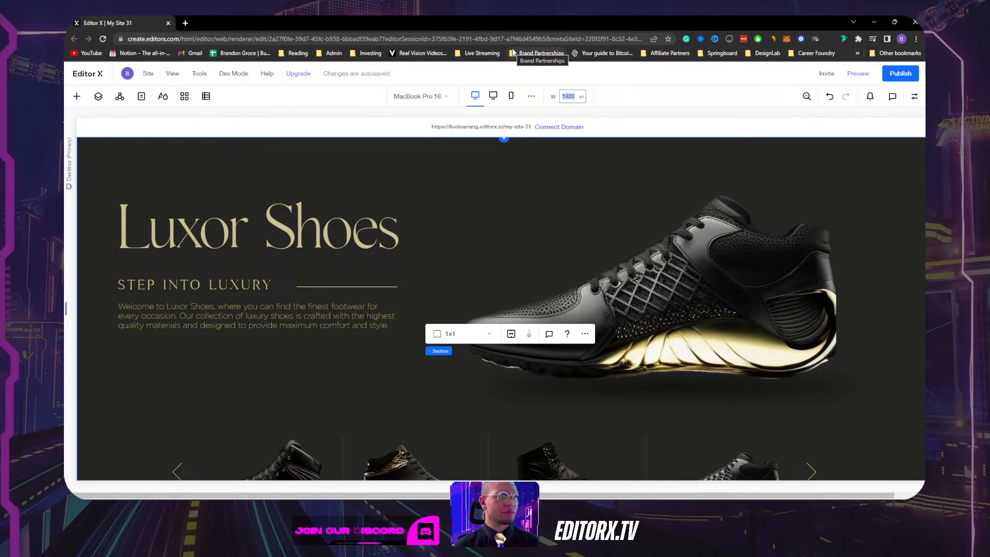
pyautogui.click(493, 95)
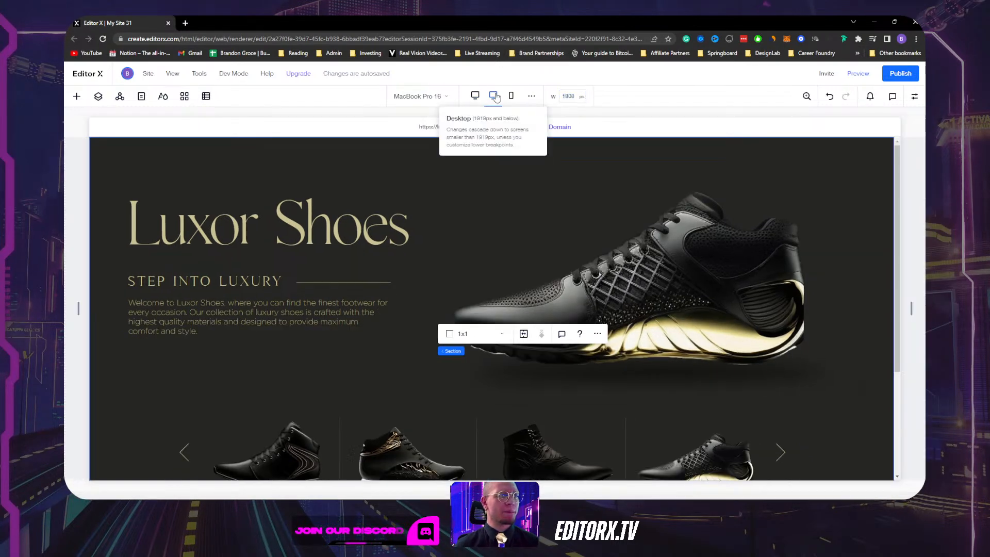
pyautogui.click(567, 97)
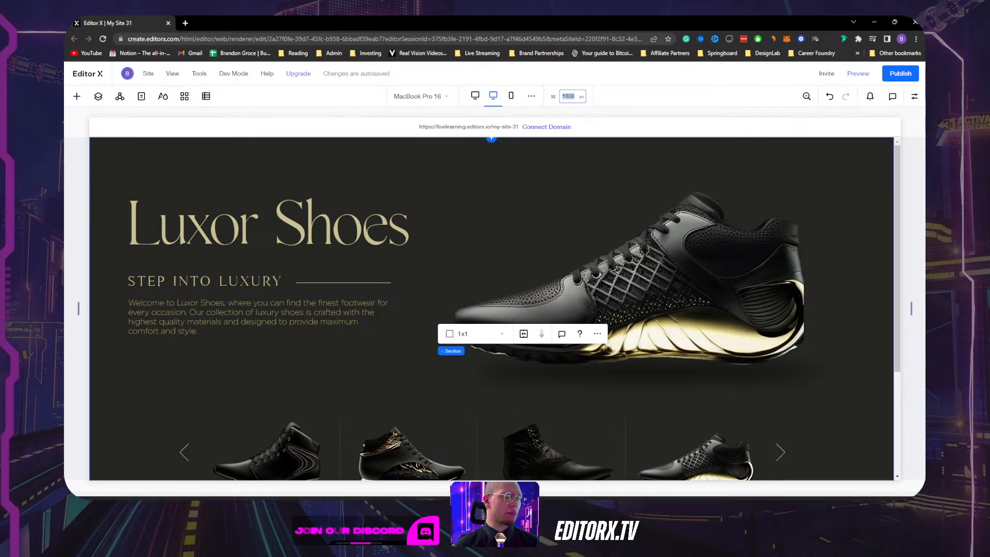
pyautogui.moveTo(427, 497)
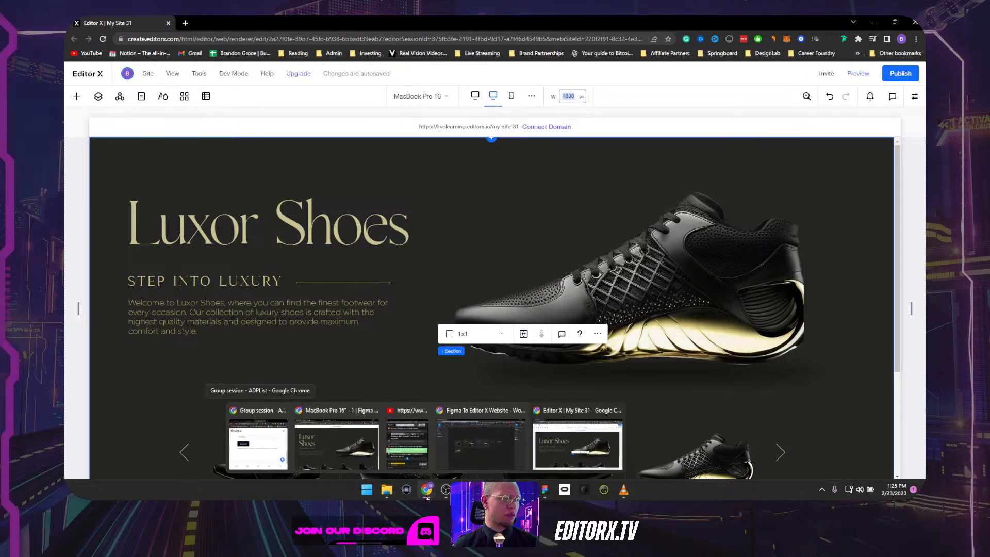
pyautogui.click(336, 449)
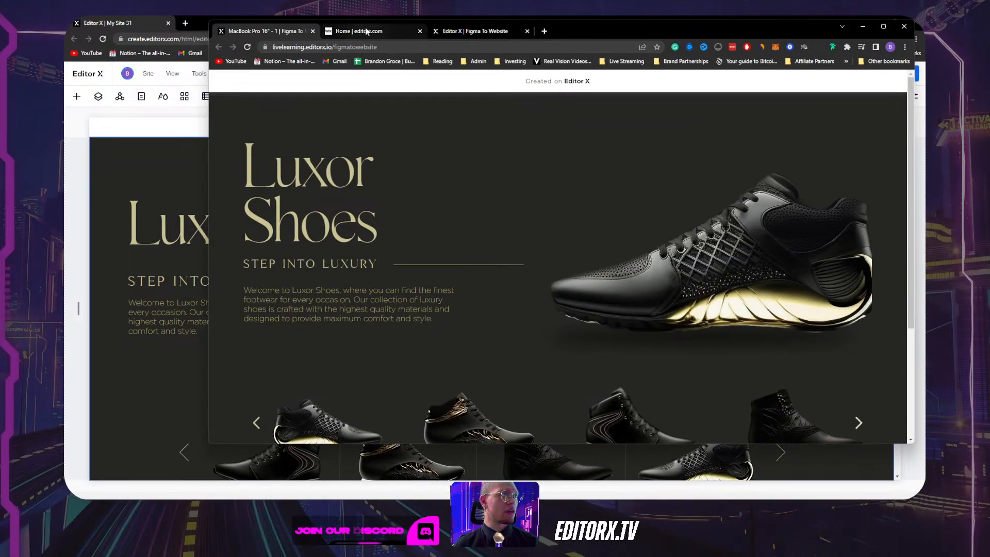
pyautogui.click(402, 31)
pyautogui.click(481, 32)
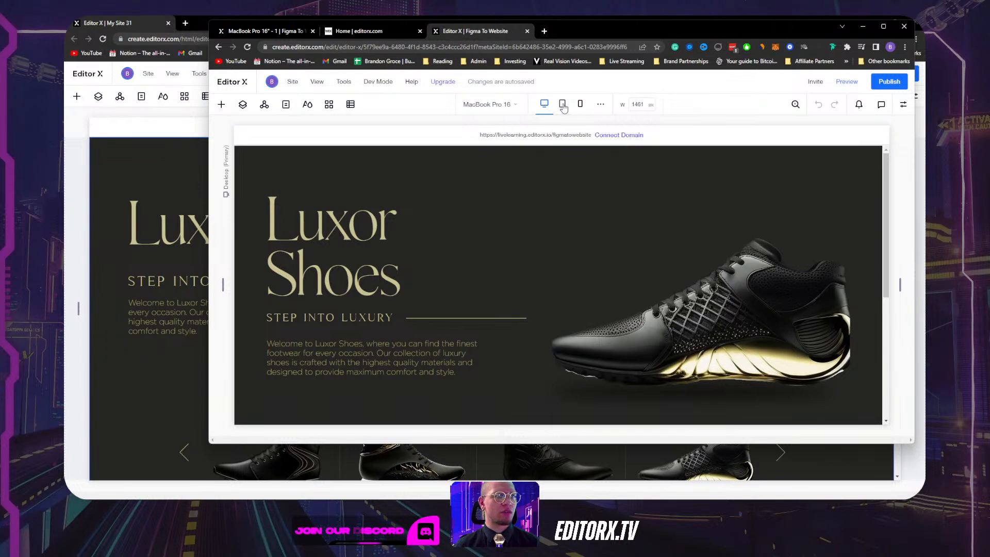
pyautogui.click(562, 105)
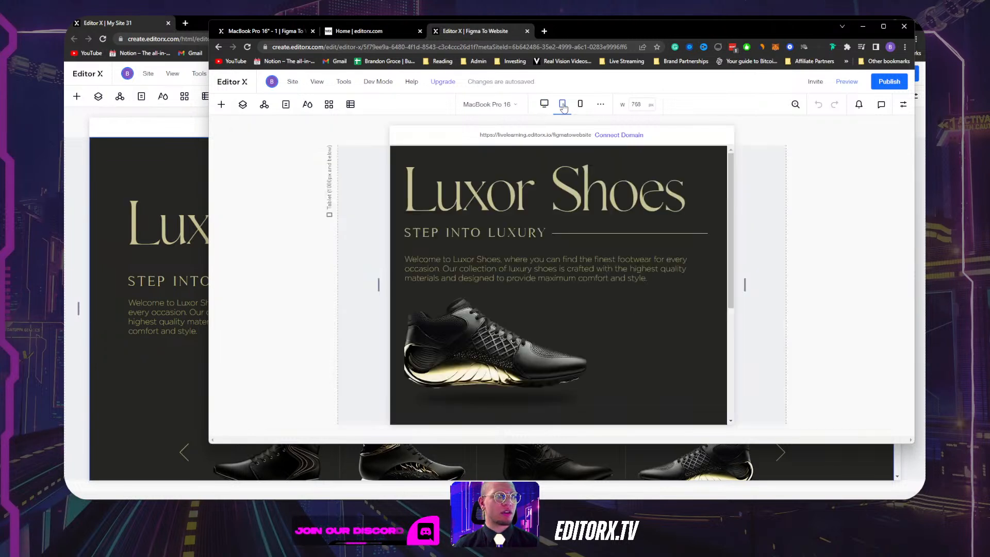
pyautogui.click(601, 105)
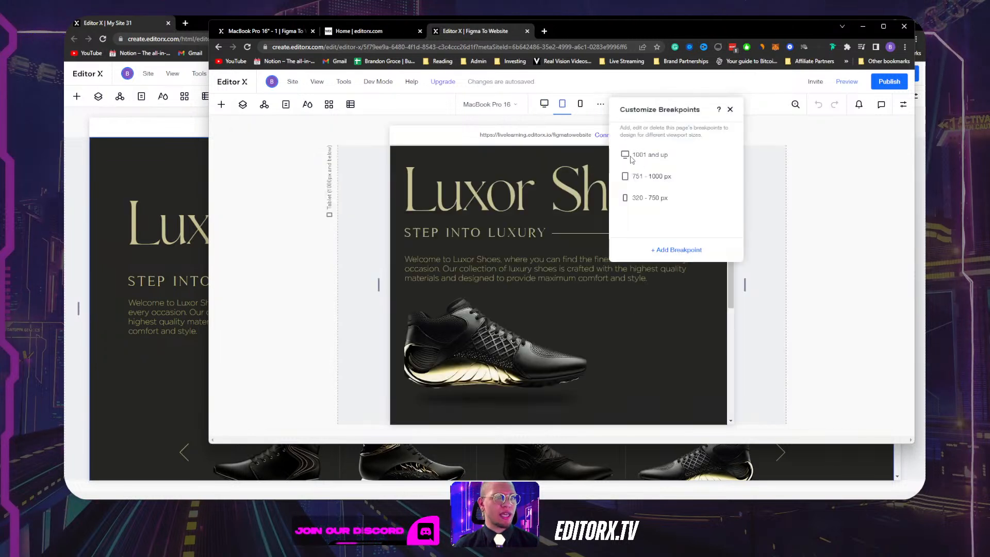
pyautogui.click(657, 177)
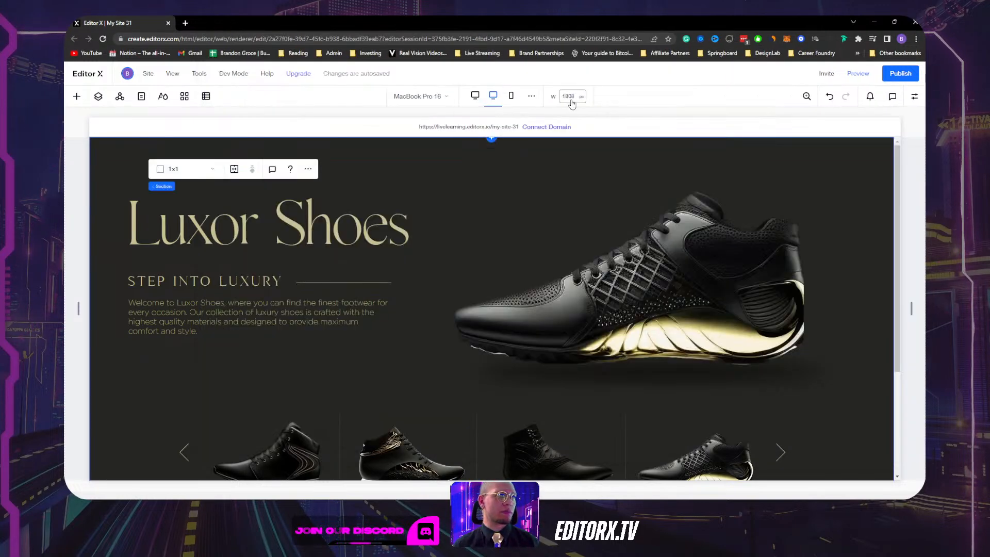
# Set the tablet breakpoint's maximum to 1000 px in Customize Breakpoints and close the panel.
pyautogui.click(531, 96)
pyautogui.click(591, 168)
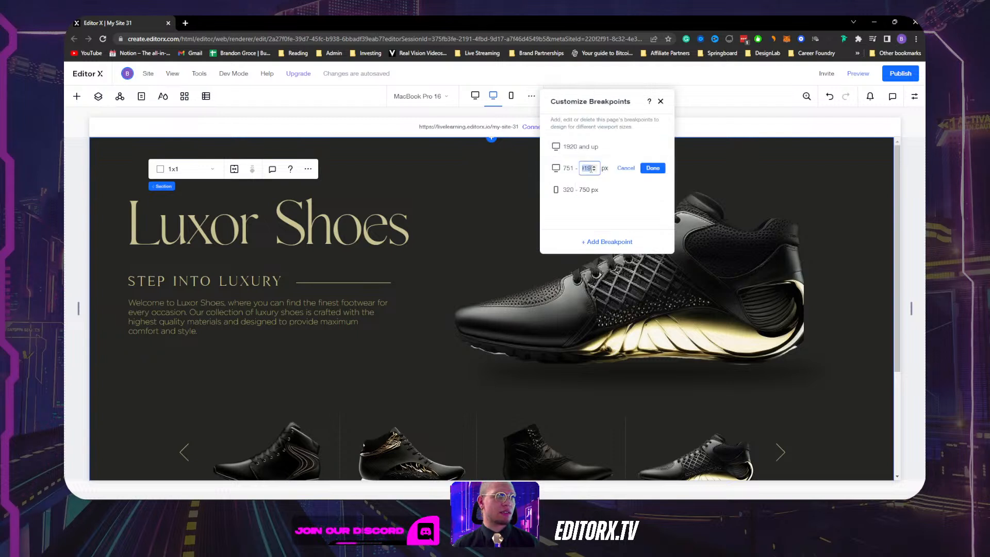
pyautogui.write('1000')
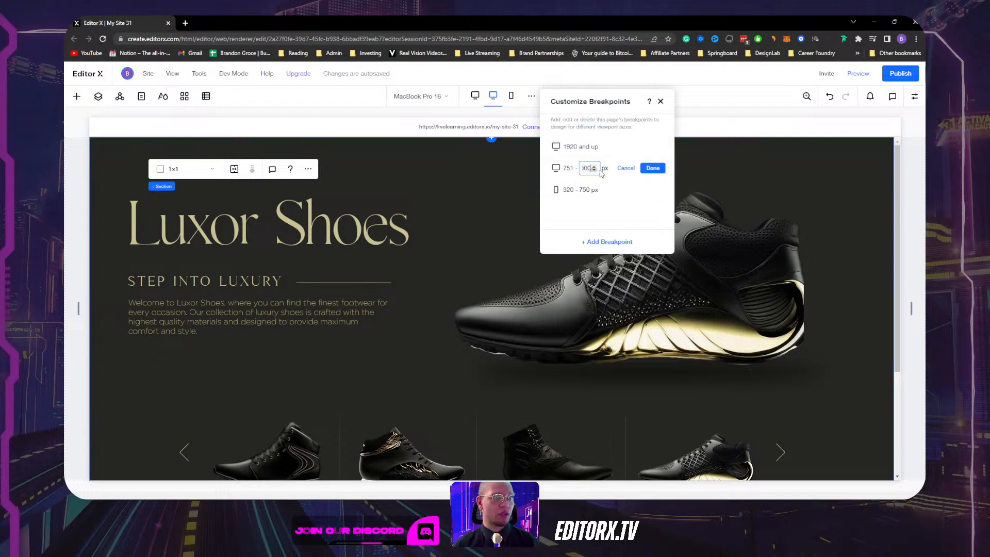
pyautogui.click(650, 167)
pyautogui.doubleClick(588, 169)
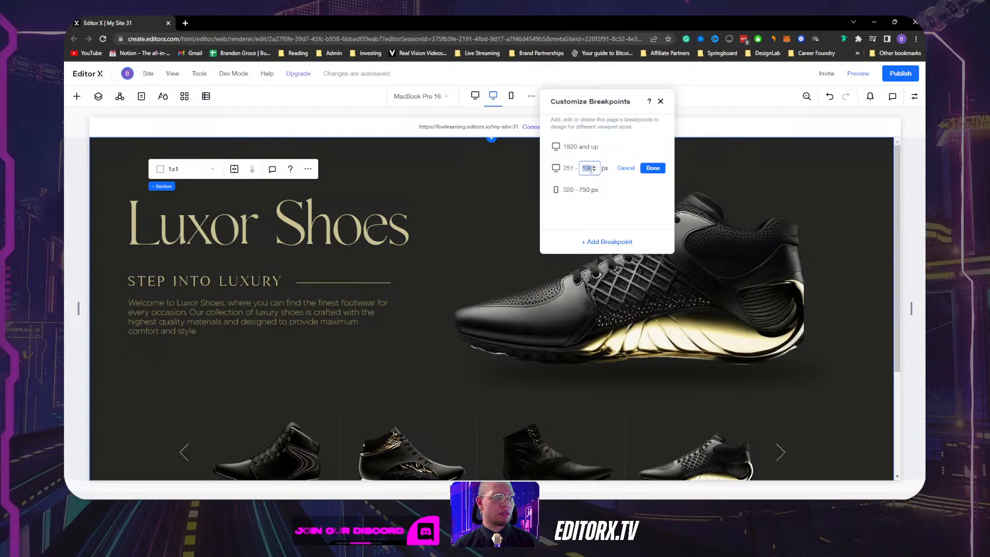
pyautogui.click(656, 170)
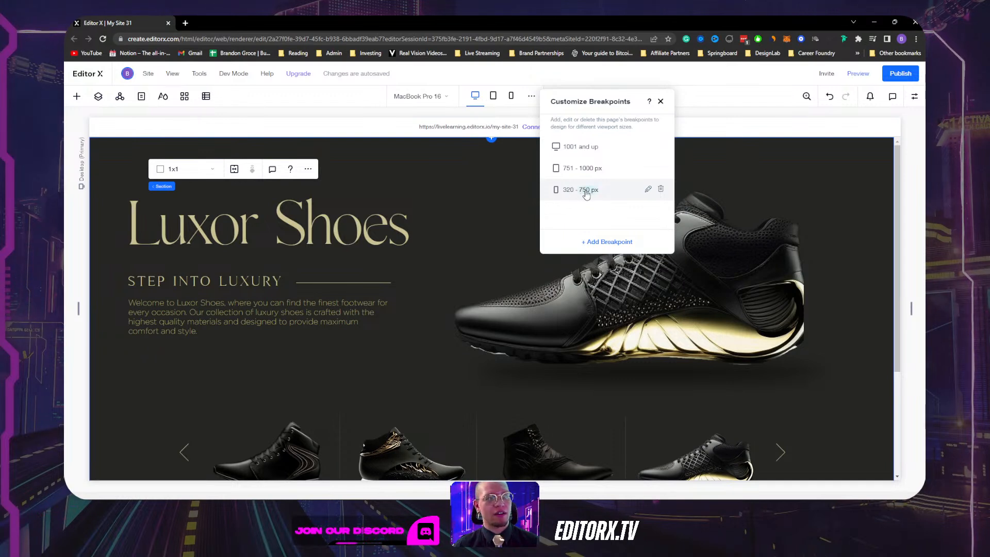
pyautogui.click(660, 102)
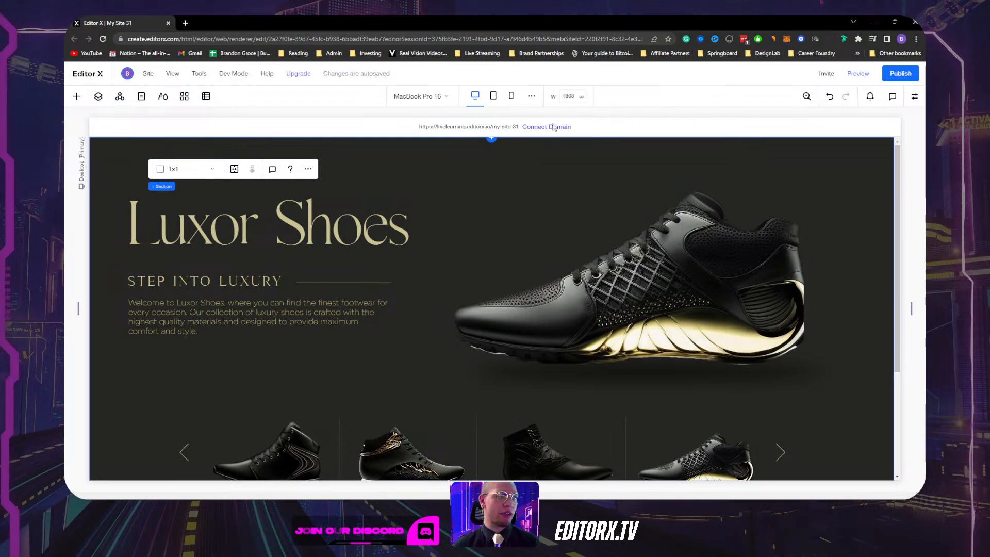
# Select the hero section.
pyautogui.click(446, 167)
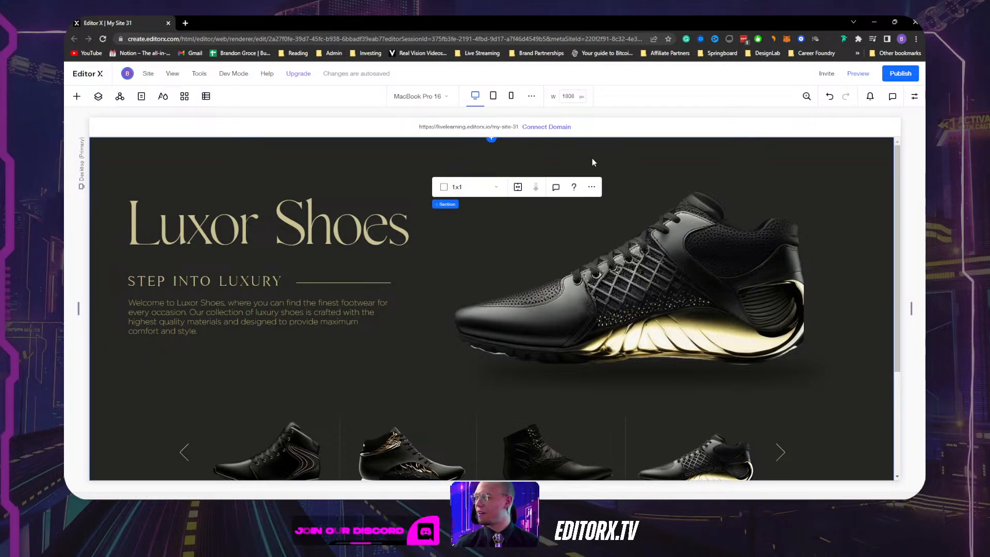
pyautogui.click(322, 157)
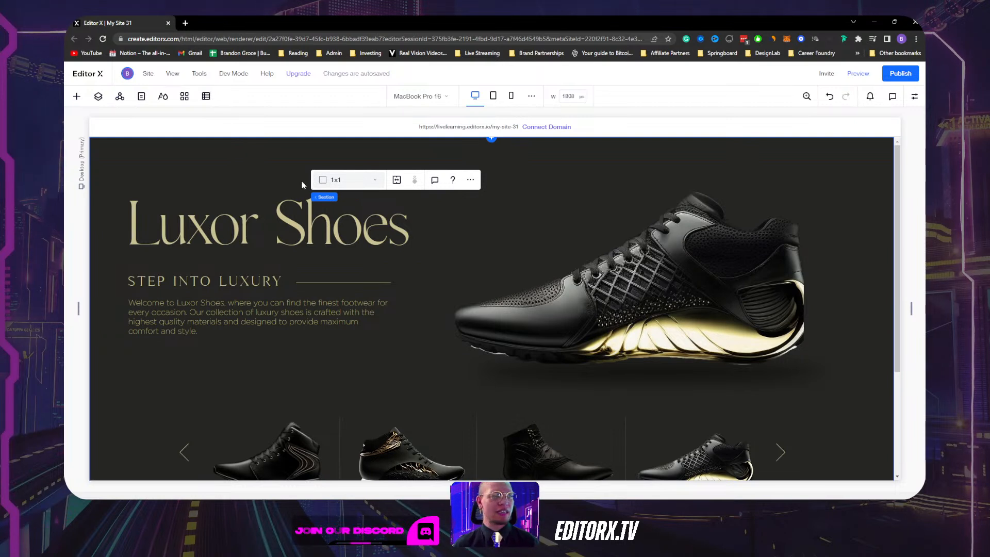
pyautogui.click(215, 154)
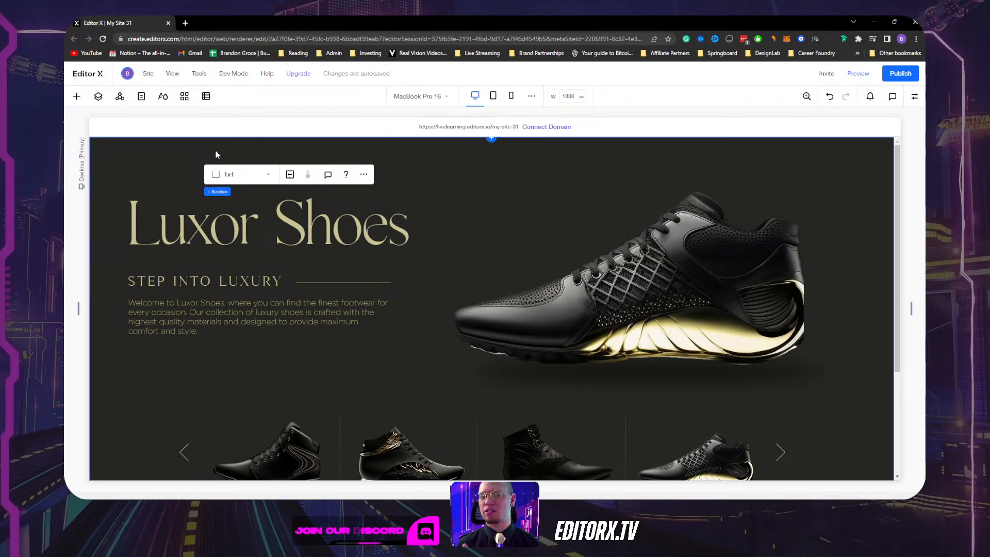
pyautogui.scroll(-3, 178, 178)
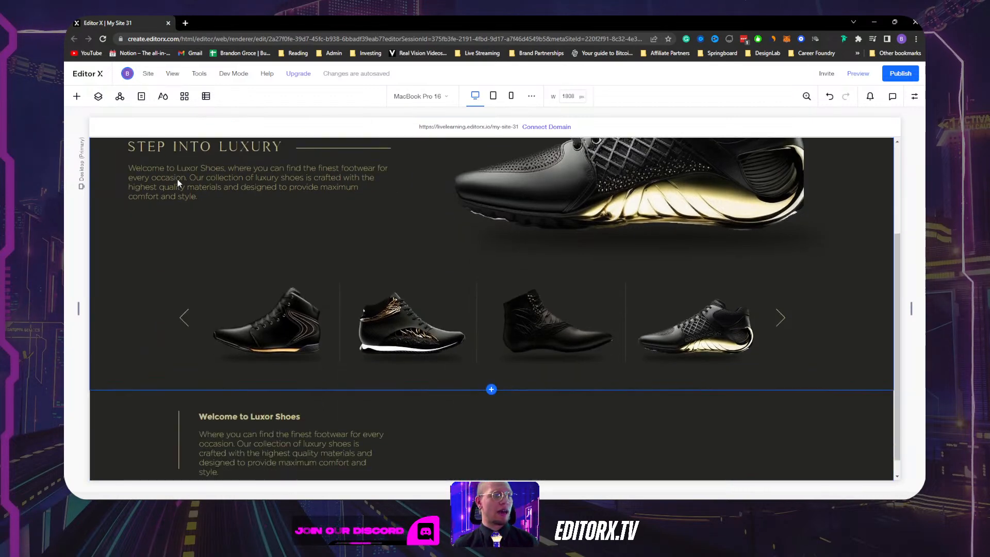
pyautogui.scroll(2, 175, 185)
pyautogui.scroll(1, 176, 184)
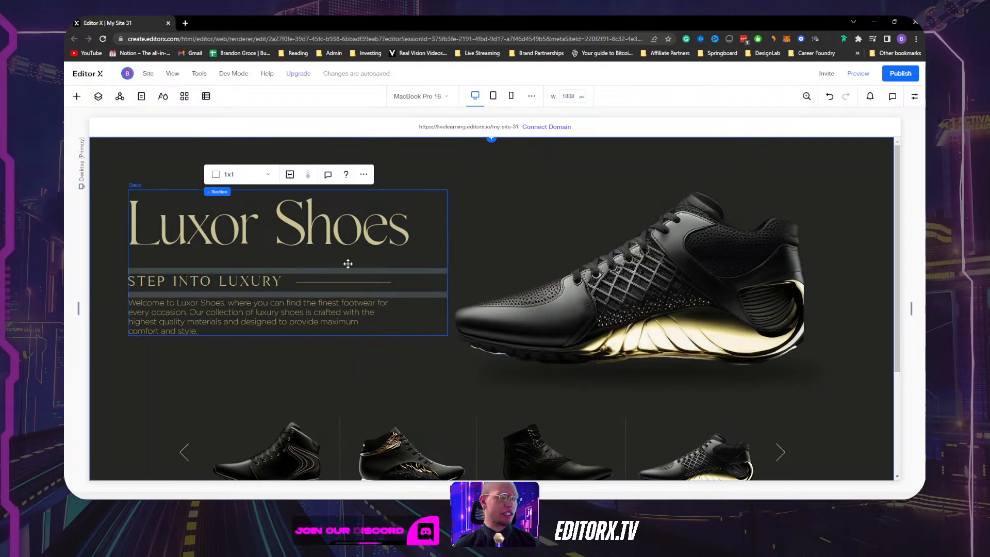
# Select the hero text stack, shoe image and its container, then preview at 768 px tablet width.
pyautogui.click(418, 273)
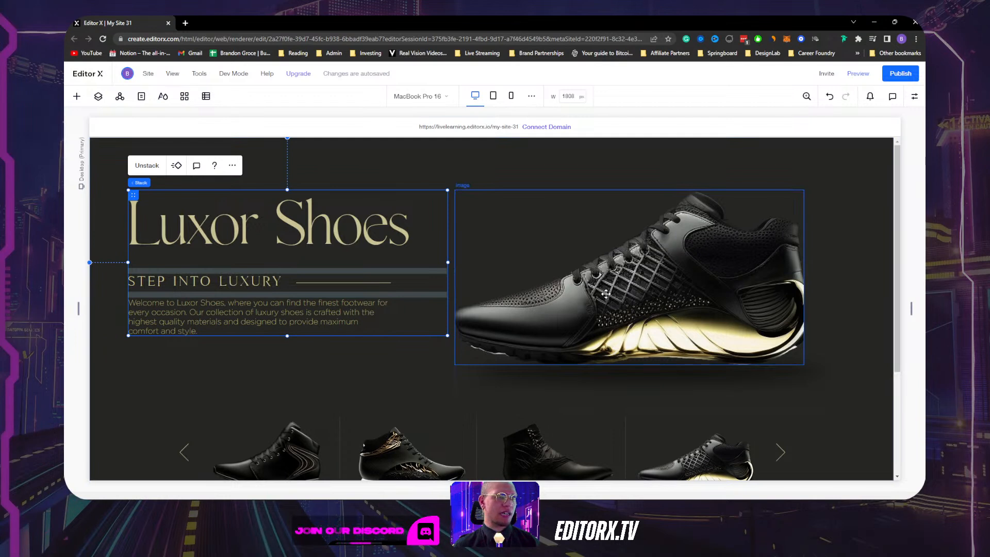
pyautogui.click(558, 384)
pyautogui.click(553, 403)
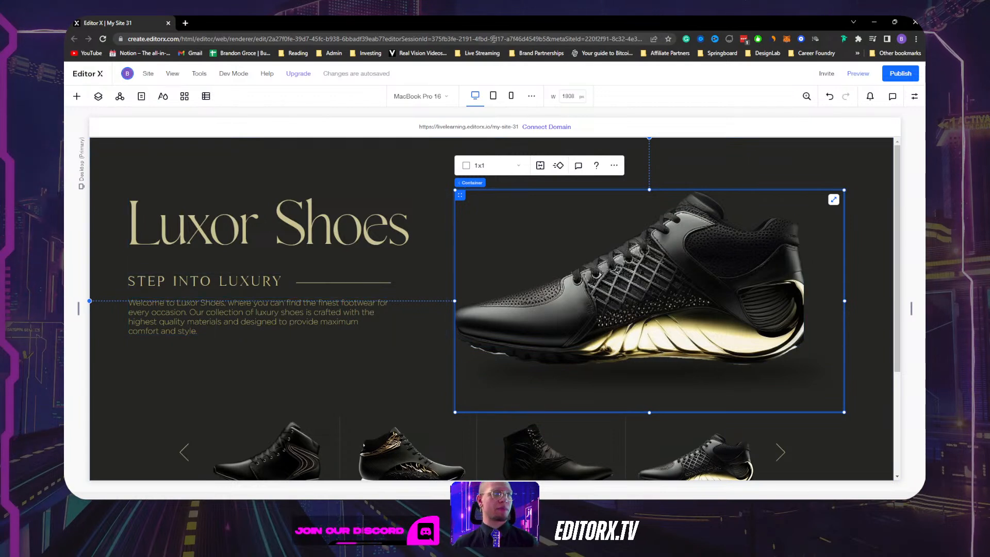
pyautogui.click(493, 96)
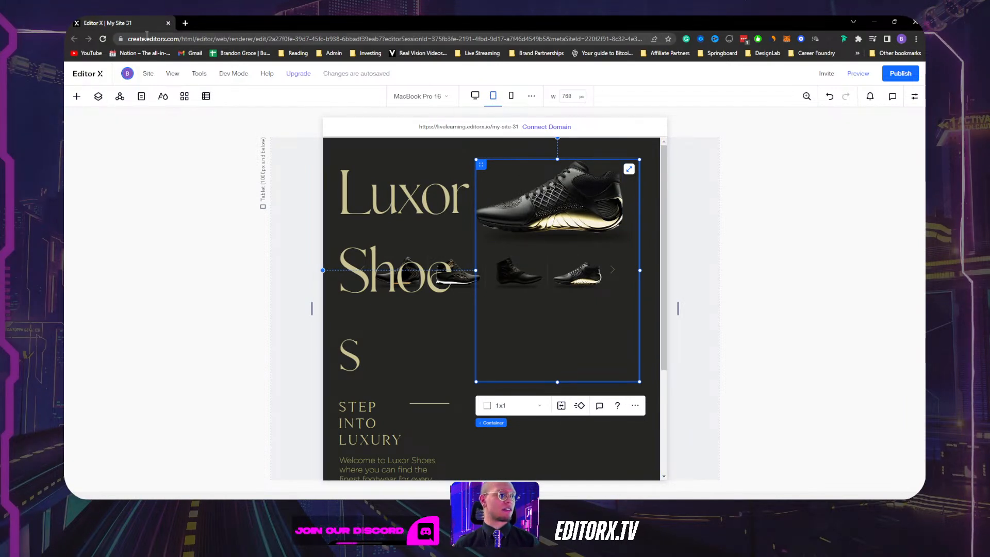
# Return to the desktop breakpoint and move the published Luxor Shoes site tab into the editor window.
pyautogui.click(475, 96)
pyautogui.moveTo(426, 489)
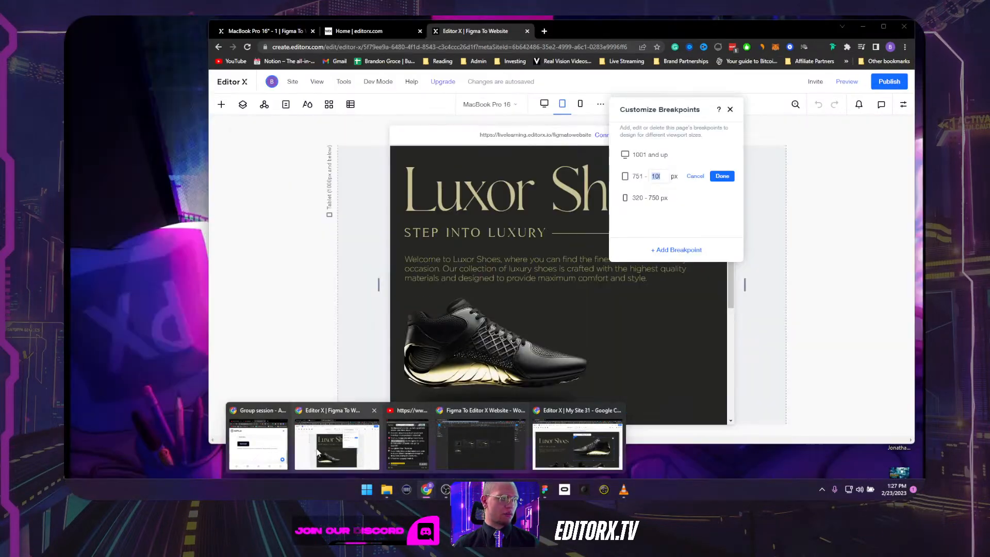
pyautogui.click(318, 452)
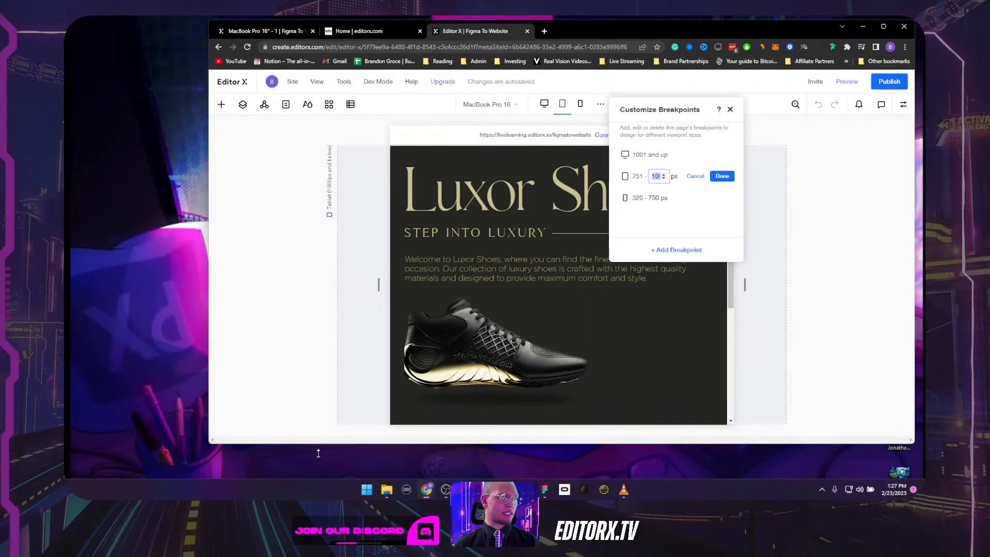
pyautogui.click(350, 33)
pyautogui.click(287, 30)
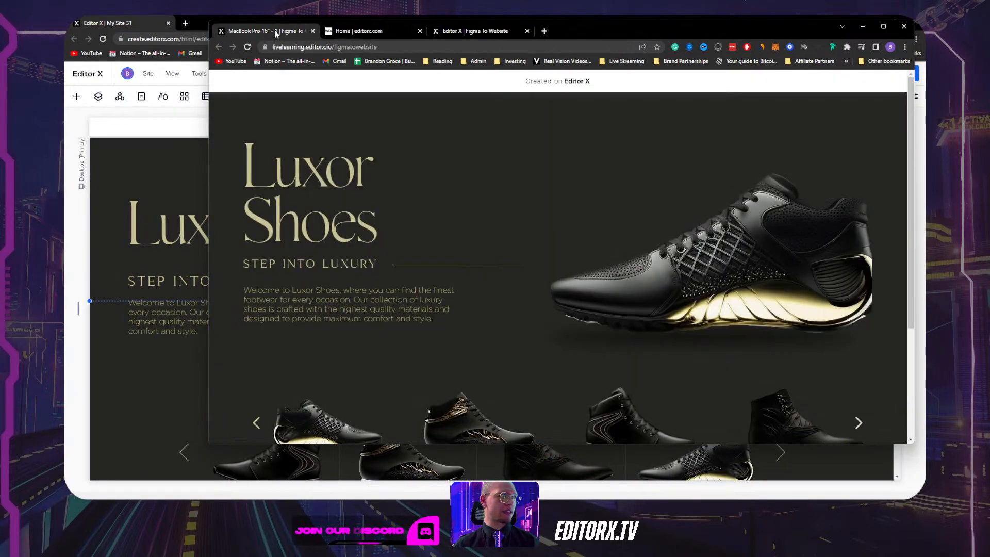
pyautogui.moveTo(258, 31)
pyautogui.mouseDown()
pyautogui.moveTo(182, 40)
pyautogui.moveTo(210, 16)
pyautogui.moveTo(265, 26)
pyautogui.mouseUp()
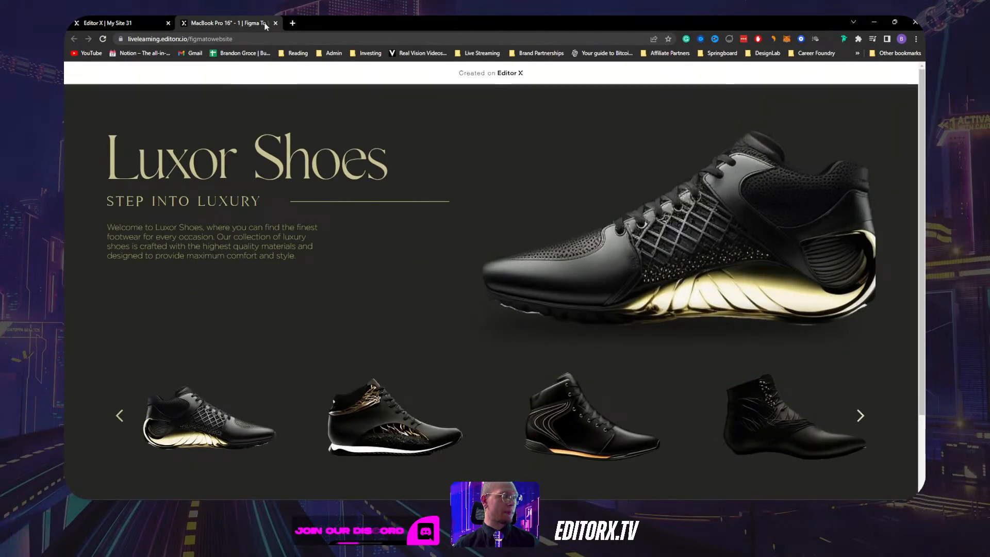
# Shrink and reposition the reference site window, minimizing the dashboard and Figma windows.
pyautogui.click(896, 22)
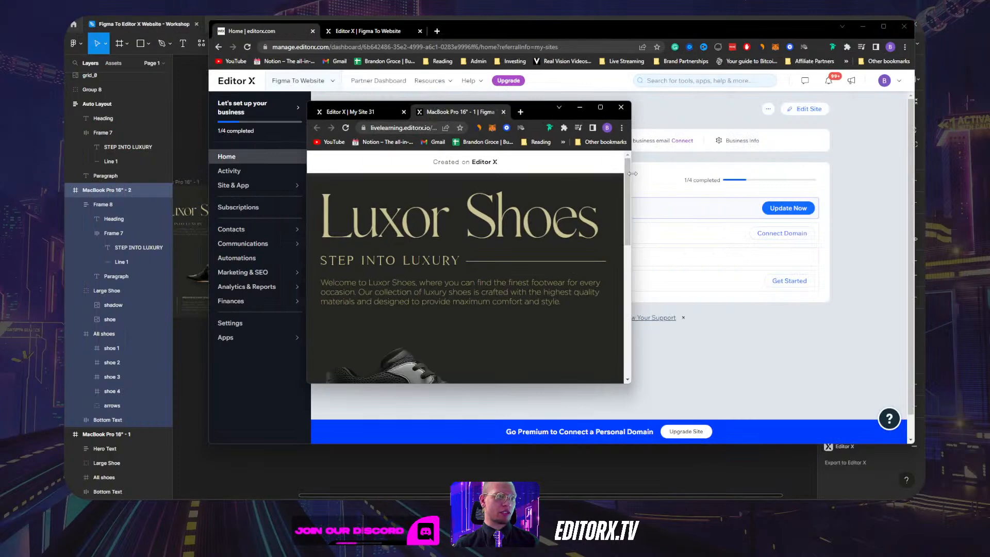
pyautogui.moveTo(628, 180); pyautogui.dragTo(780, 176)
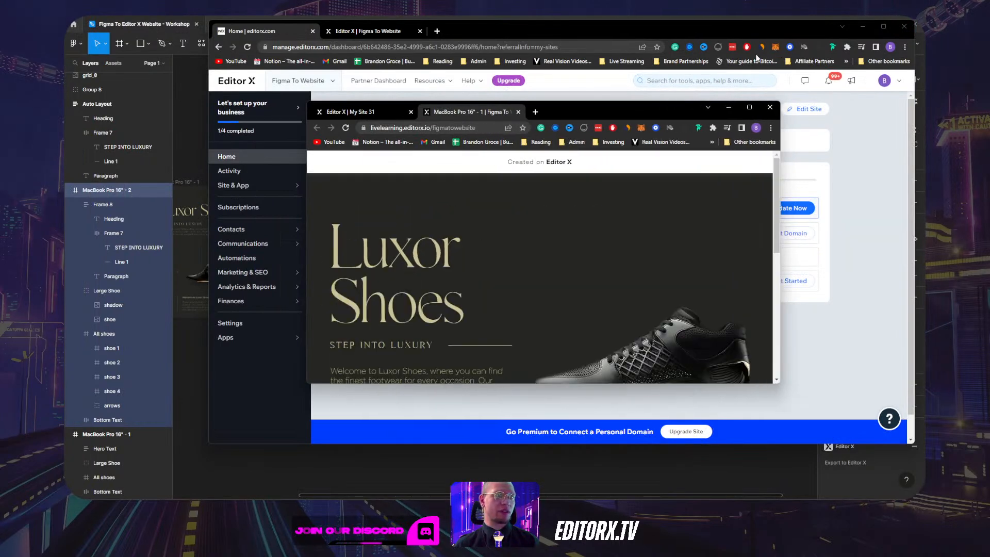
pyautogui.click(859, 29)
pyautogui.click(860, 28)
pyautogui.click(872, 20)
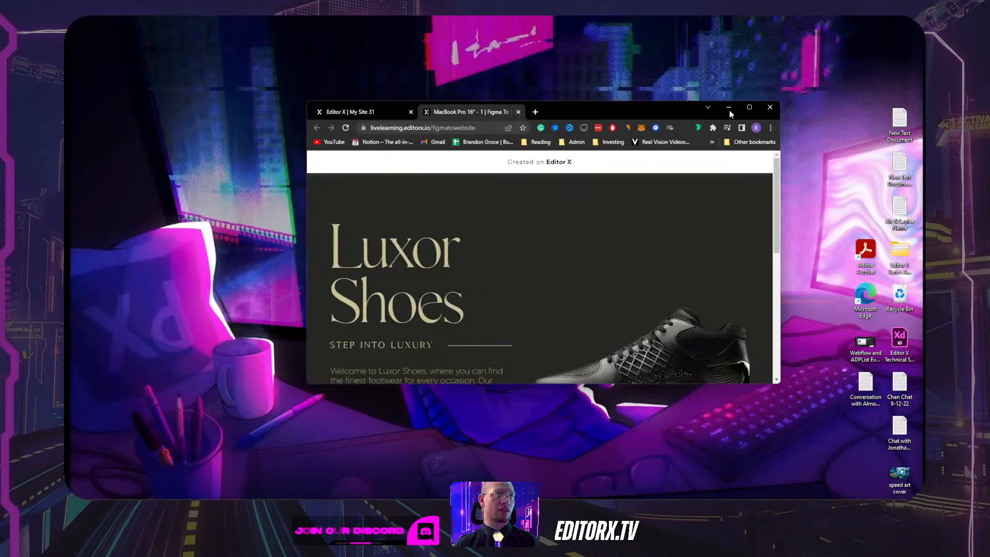
pyautogui.moveTo(597, 109); pyautogui.dragTo(518, 76)
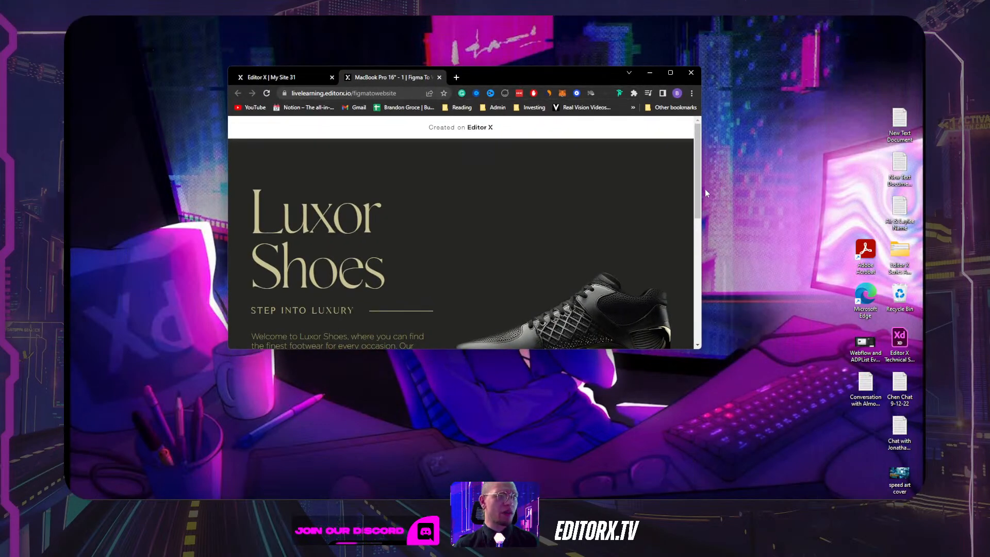
pyautogui.moveTo(702, 188); pyautogui.dragTo(819, 188)
pyautogui.scroll(-3, 484, 233)
pyautogui.scroll(3, 482, 229)
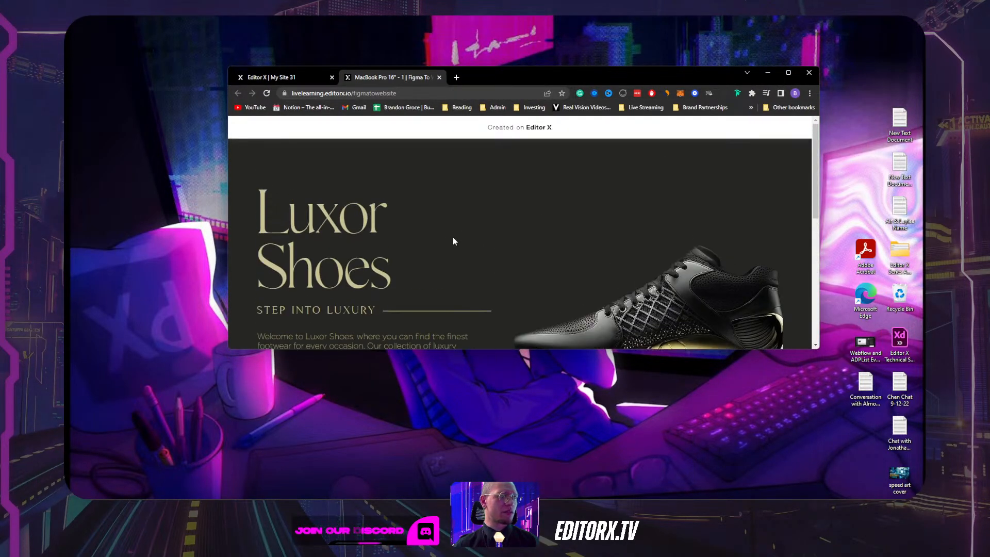
# Widen then narrow the reference site window to watch the heading wrap, then return to the editor tab.
pyautogui.moveTo(450, 346); pyautogui.dragTo(424, 464)
pyautogui.click(400, 265)
pyautogui.scroll(3, 436, 306)
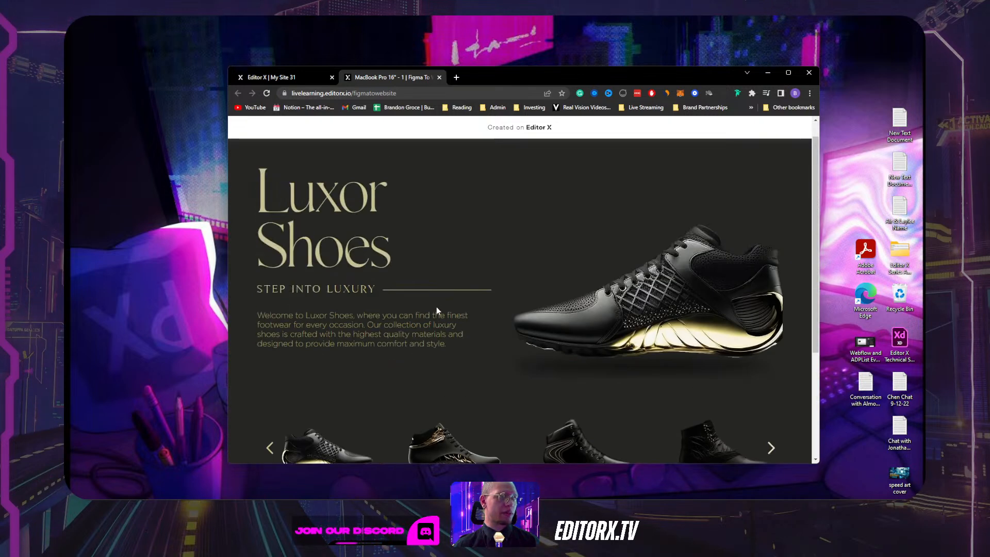
pyautogui.moveTo(590, 73); pyautogui.dragTo(530, 65)
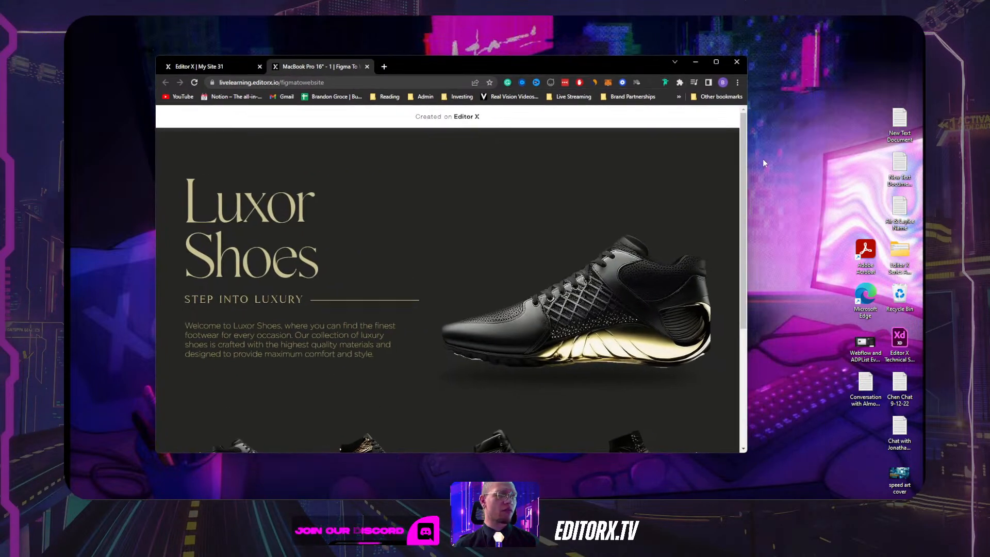
pyautogui.moveTo(747, 165); pyautogui.dragTo(600, 188)
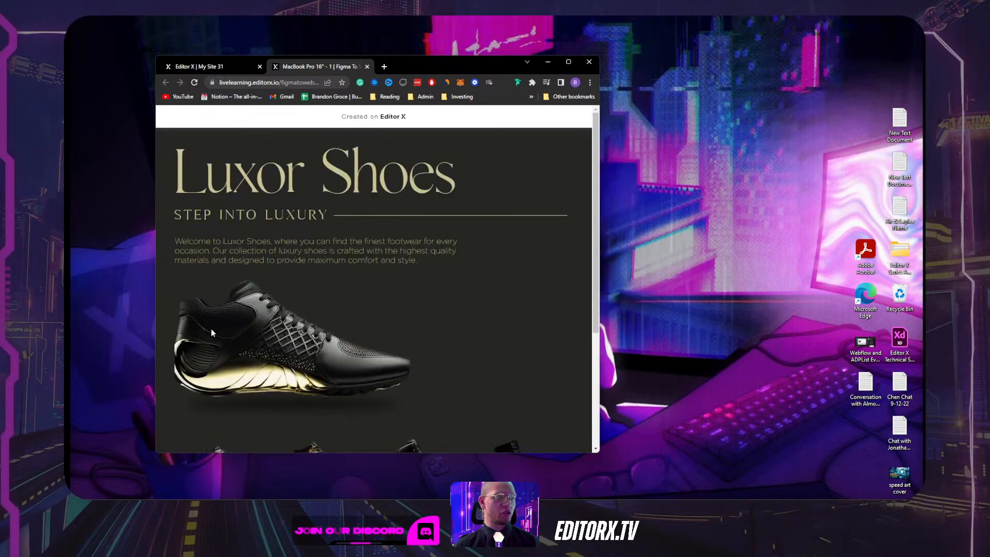
pyautogui.moveTo(599, 286); pyautogui.dragTo(880, 252)
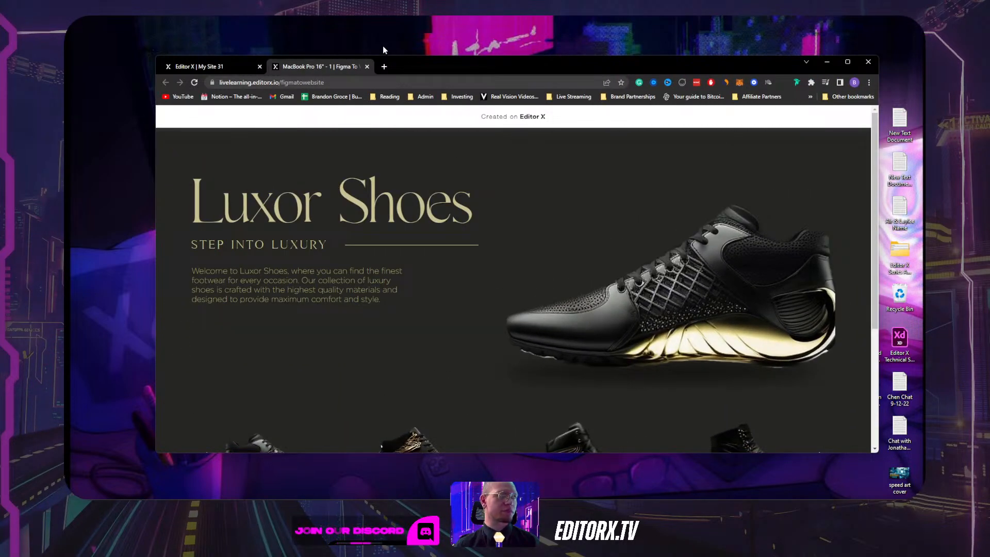
pyautogui.click(201, 66)
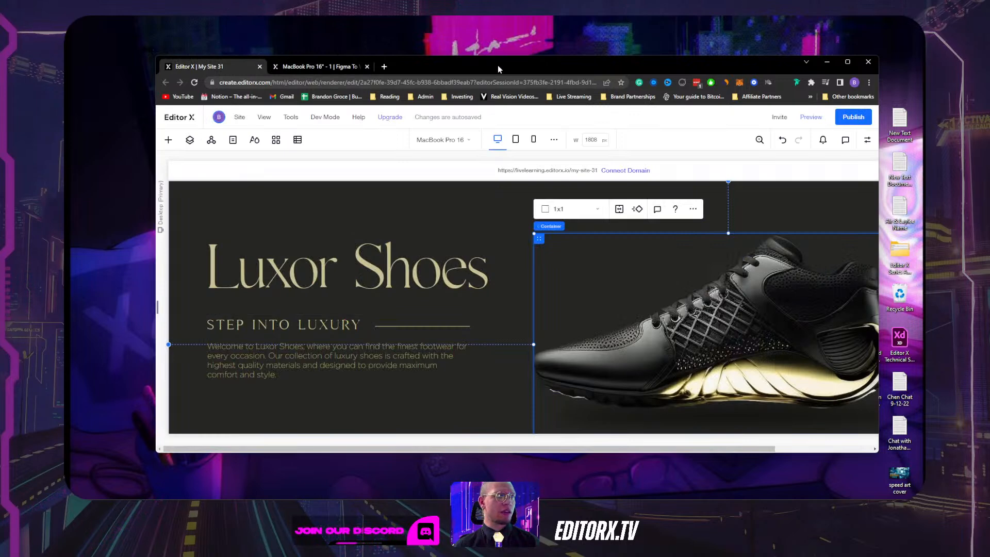
# Maximize the browser window and select the whole hero section.
pyautogui.moveTo(497, 65); pyautogui.dragTo(465, 54)
pyautogui.doubleClick(441, 53)
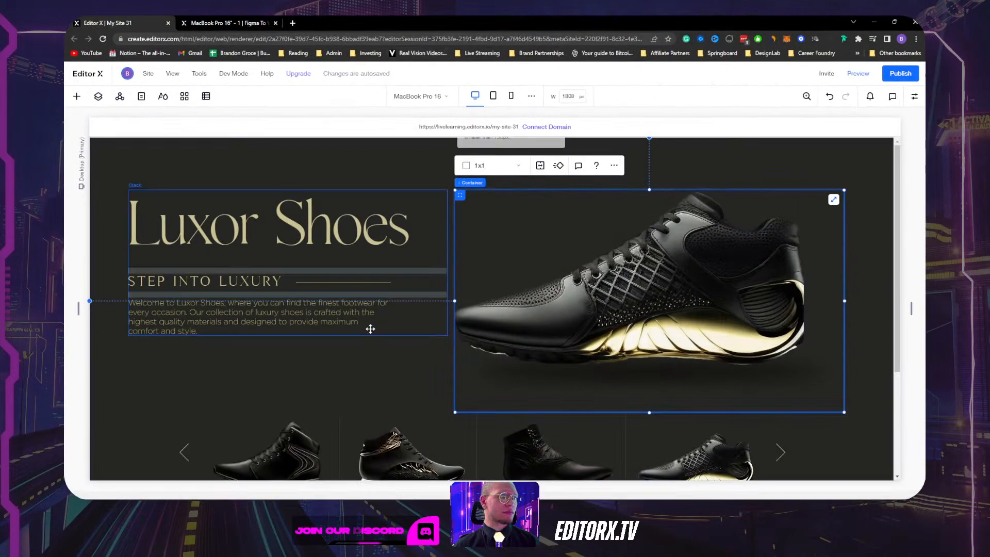
pyautogui.click(309, 158)
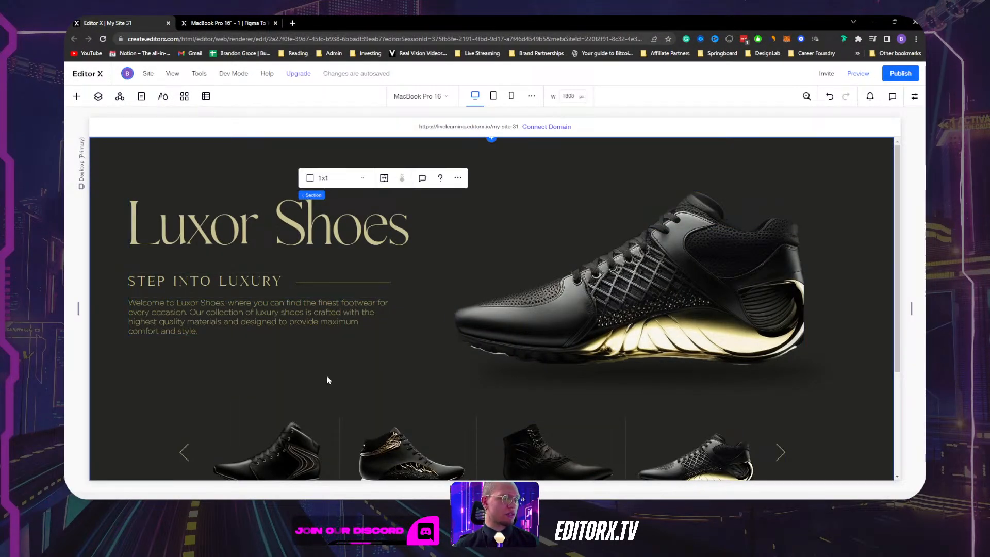
pyautogui.click(179, 172)
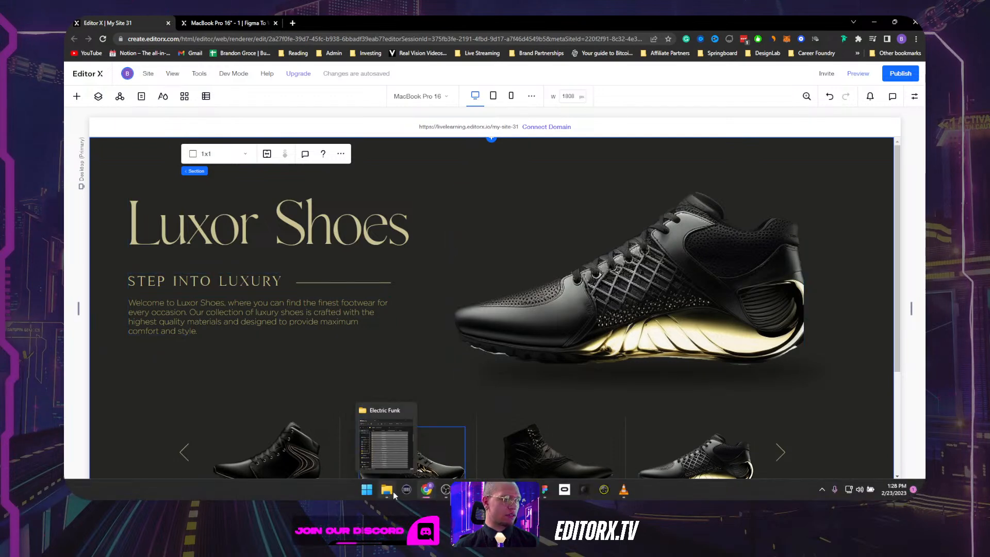
# Bring the editor window forward to select the hero section, then bring the Editor X dashboard window in front.
pyautogui.moveTo(430, 491)
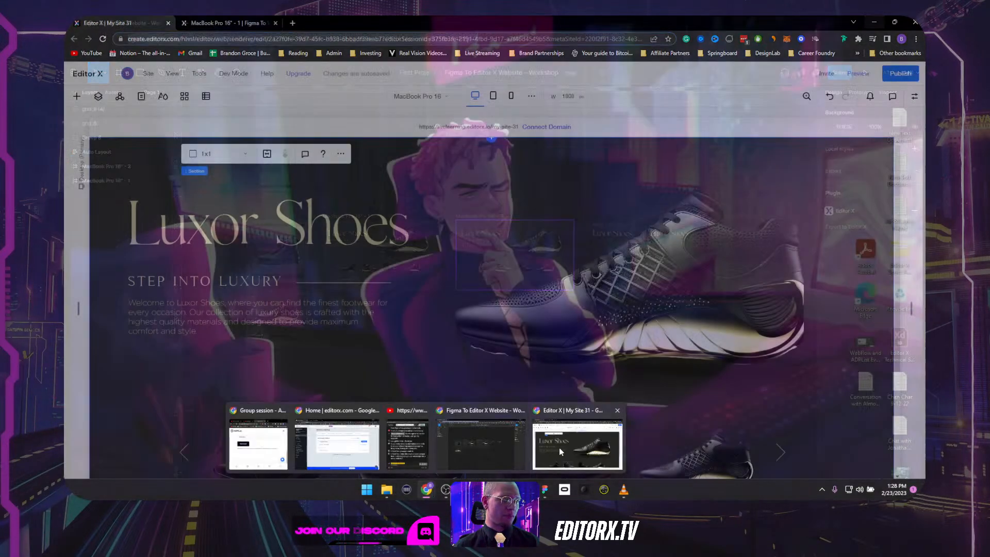
pyautogui.click(547, 446)
pyautogui.click(388, 364)
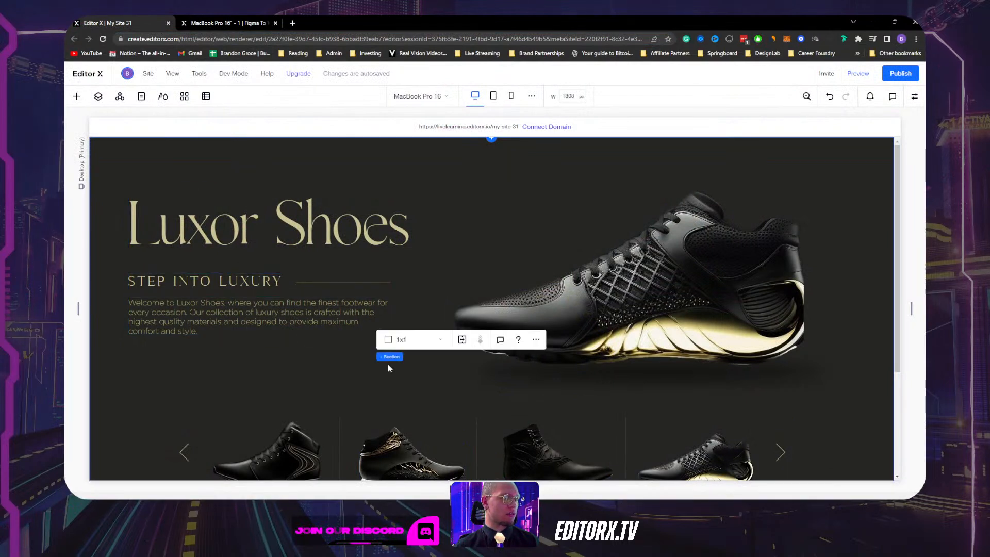
pyautogui.click(282, 367)
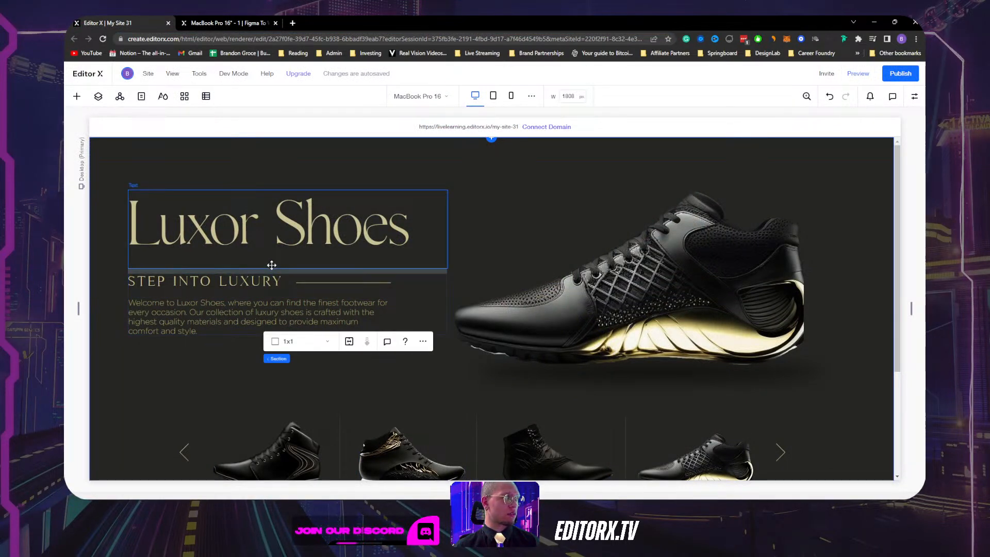
pyautogui.moveTo(427, 489)
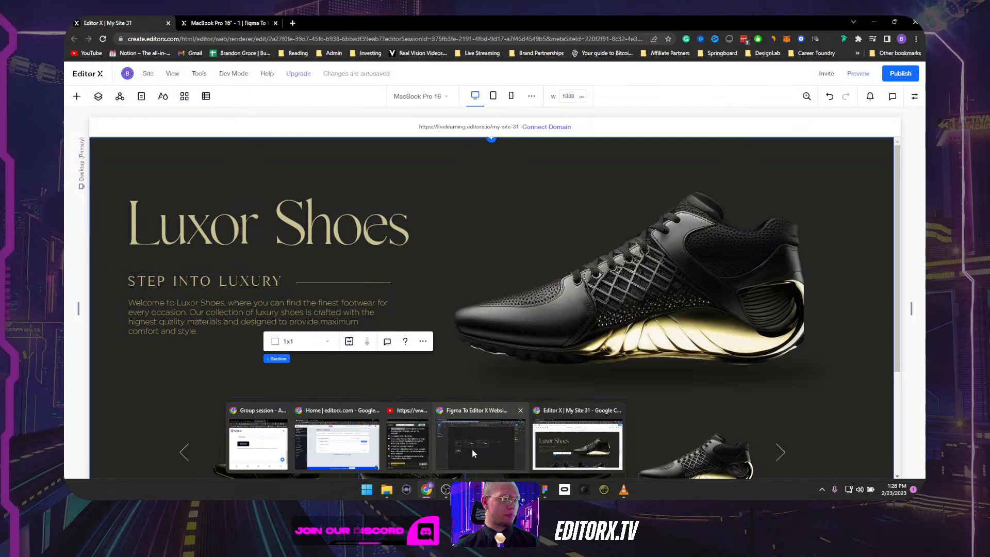
pyautogui.click(336, 444)
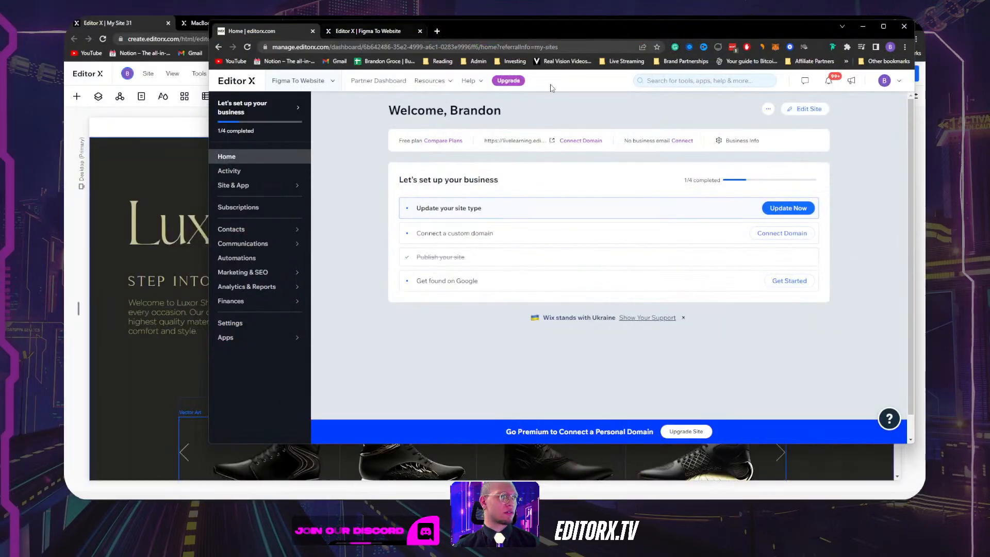
# Move the Figma To Website tab into the main window and inspect its desktop hero grid container, then return to My Site 31.
pyautogui.click(391, 31)
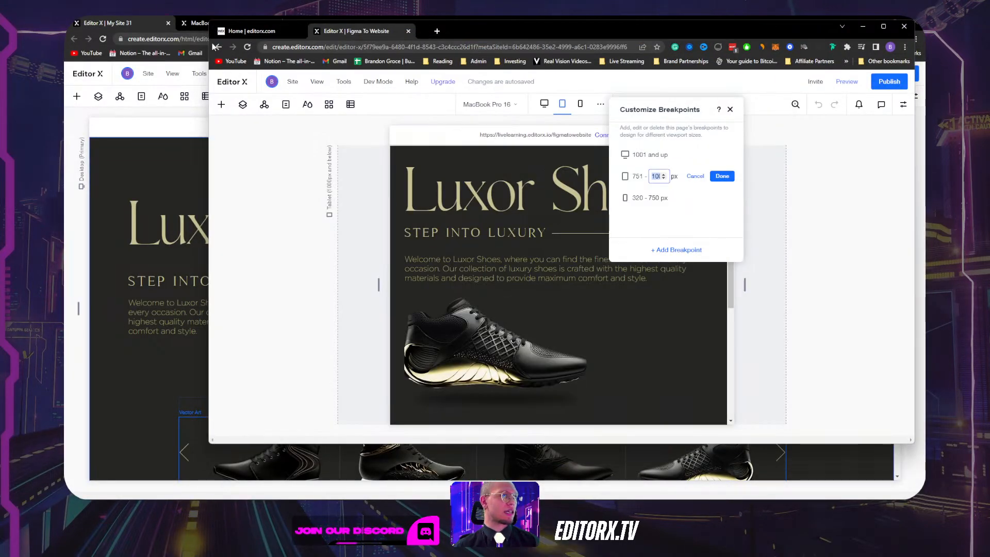
pyautogui.moveTo(214, 47); pyautogui.dragTo(332, 25)
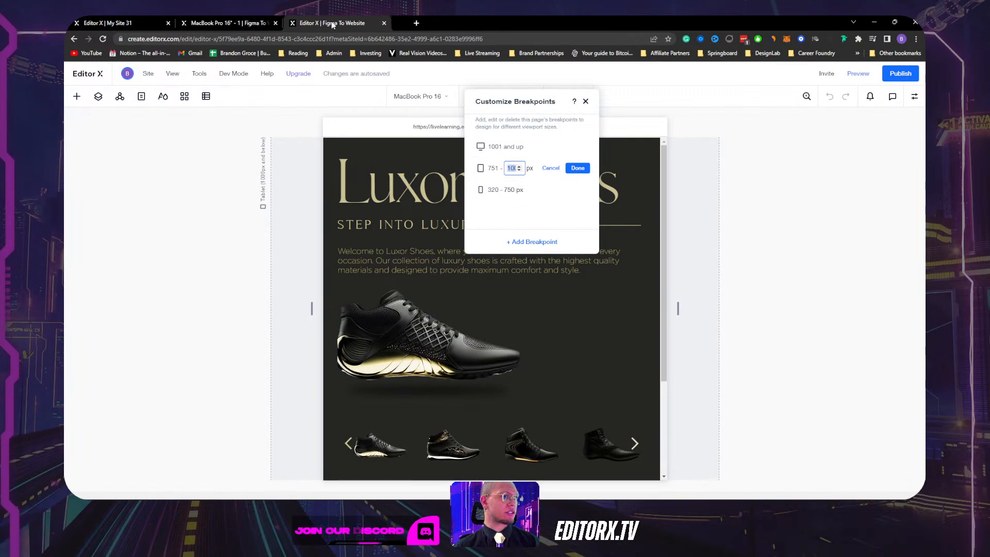
pyautogui.click(749, 188)
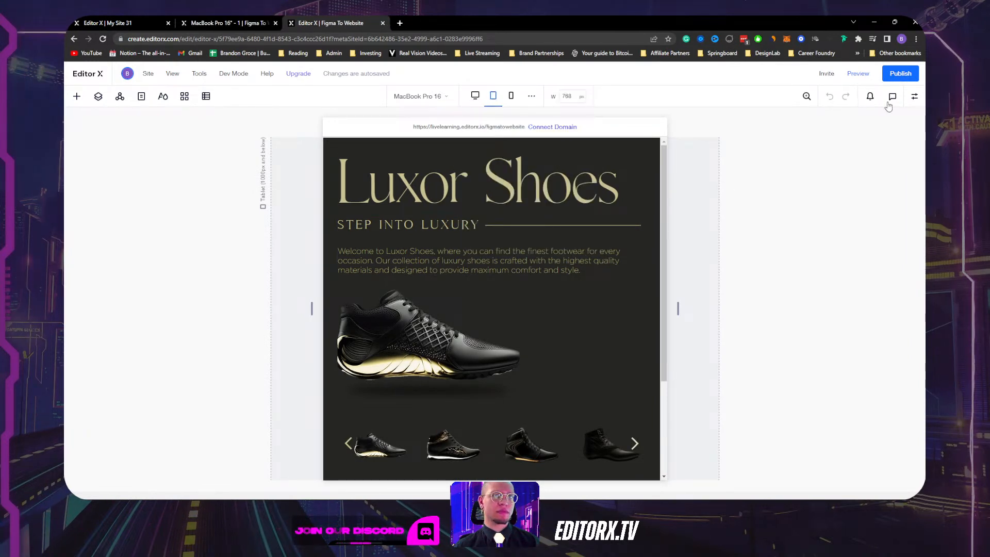
pyautogui.click(477, 102)
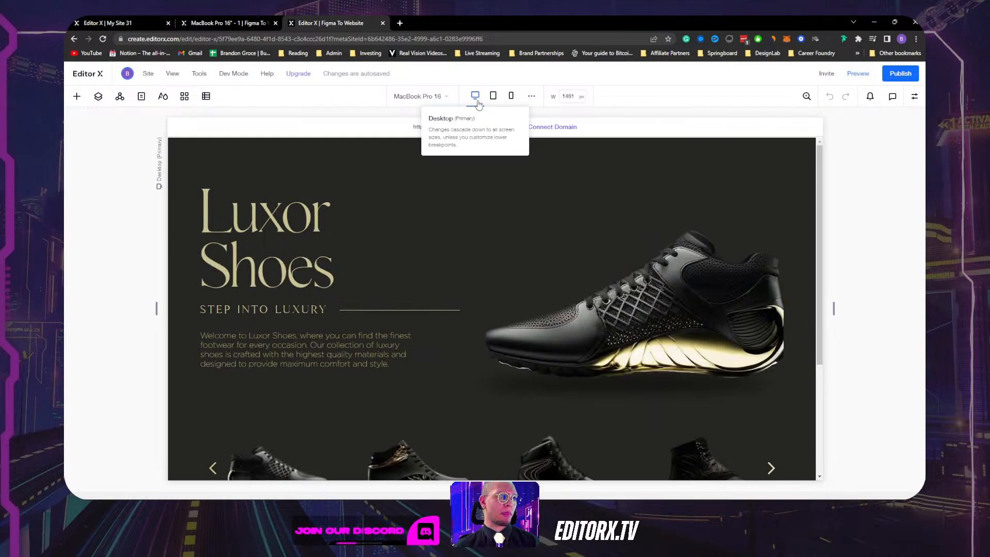
pyautogui.click(348, 315)
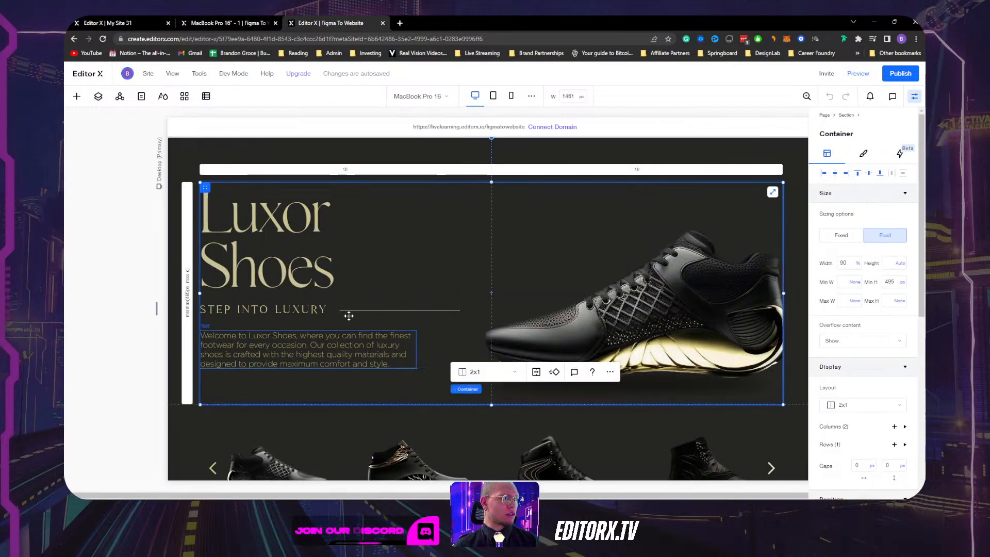
pyautogui.click(915, 96)
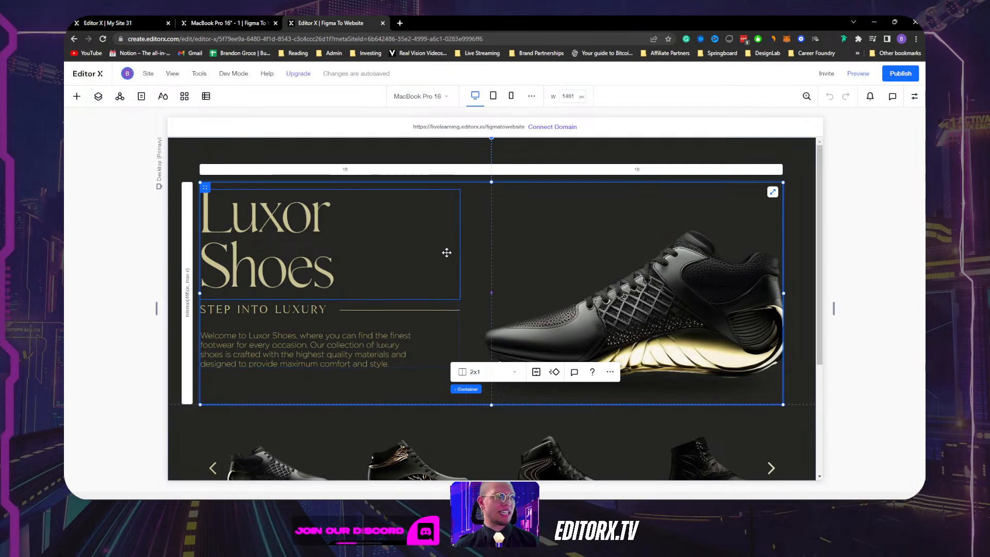
pyautogui.hotkey('ctrl', '1')
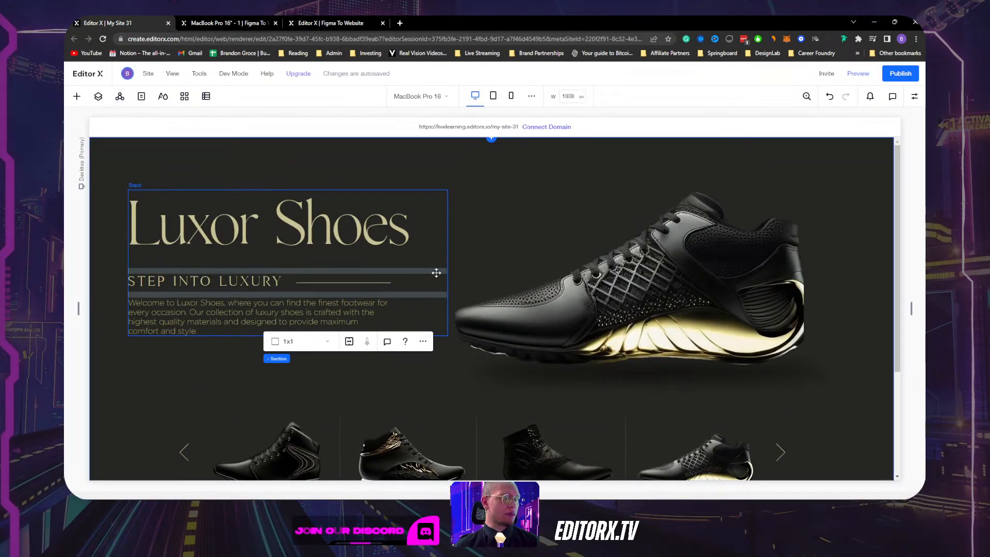
# Unstack the hero text stack into separate title, tagline and paragraph elements.
pyautogui.click(435, 320)
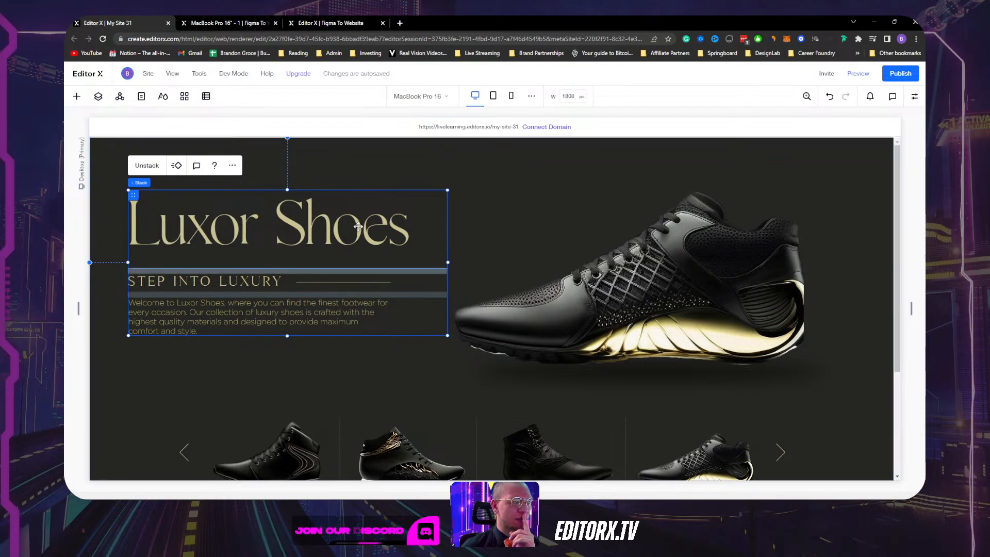
pyautogui.click(143, 169)
pyautogui.click(191, 250)
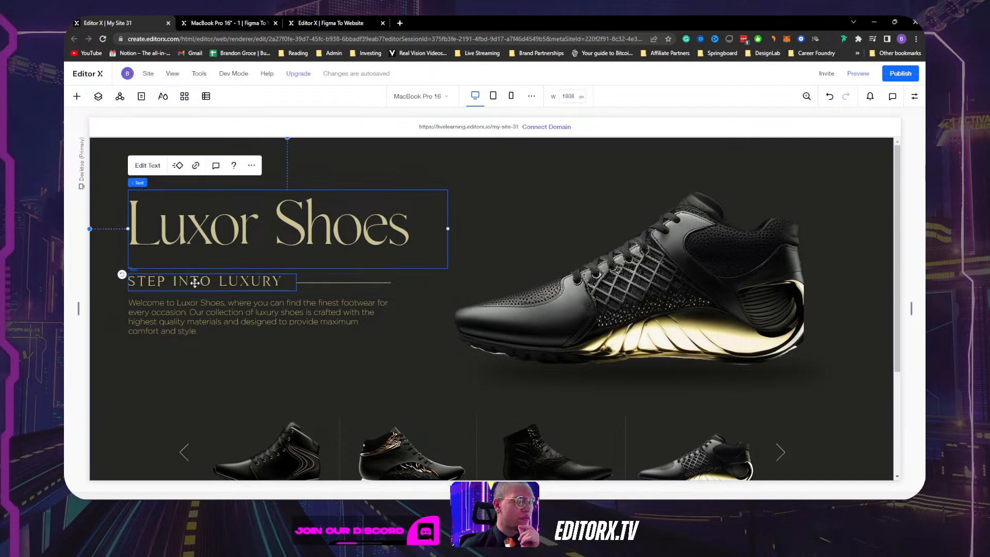
pyautogui.click(289, 284)
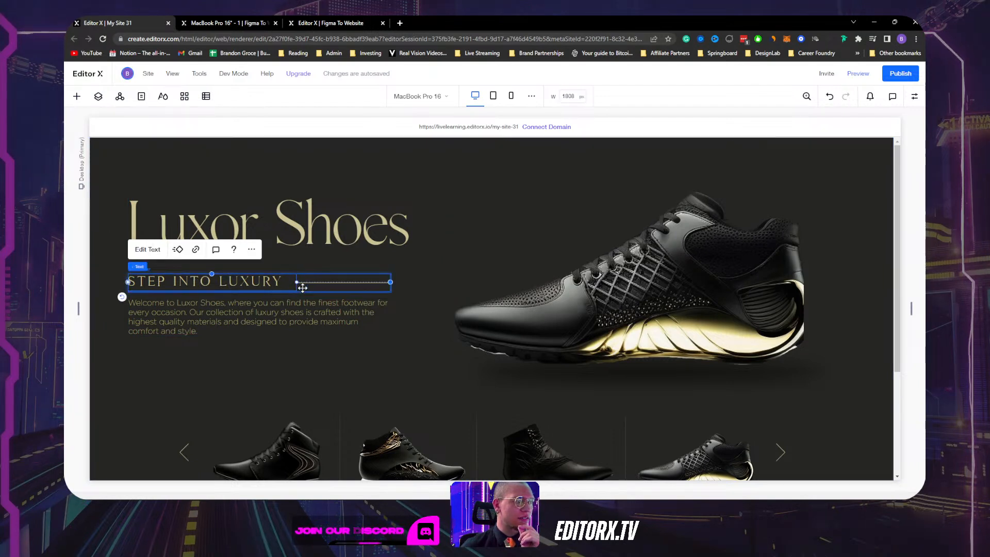
pyautogui.click(288, 306)
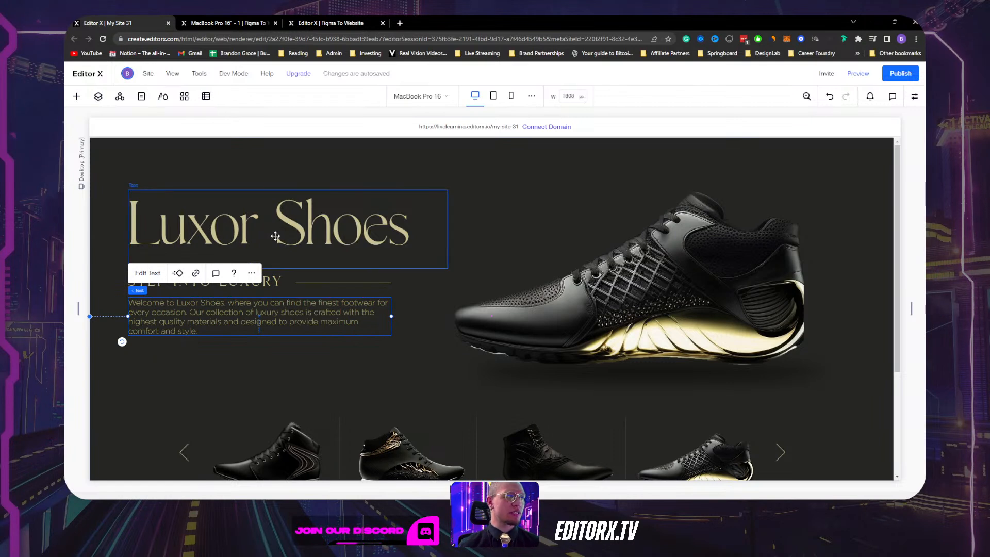
# Select the Luxor Shoes title, STEP INTO LUXURY line and welcome paragraph together and show more actions.
pyautogui.click(275, 236)
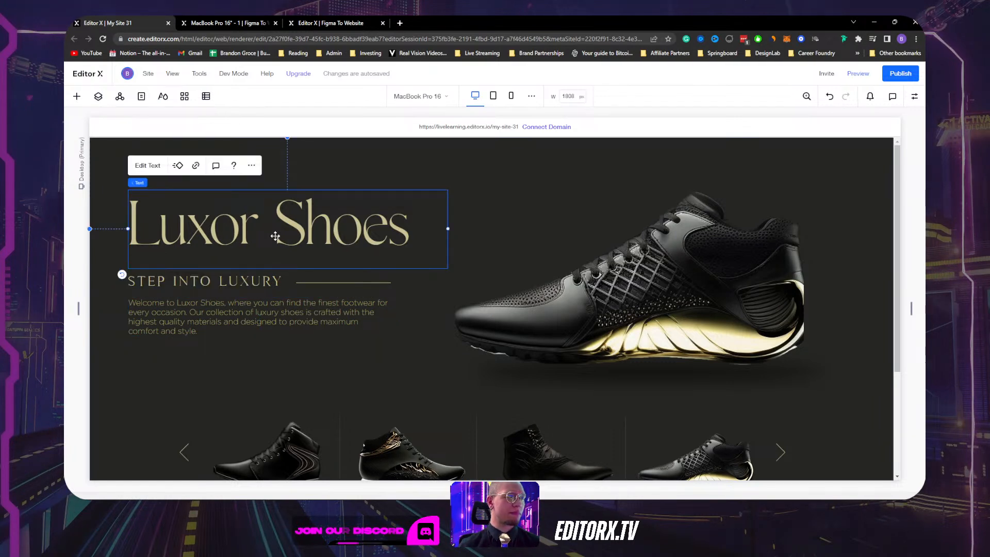
pyautogui.keyDown('shift'); pyautogui.click(300, 287); pyautogui.keyUp('shift')
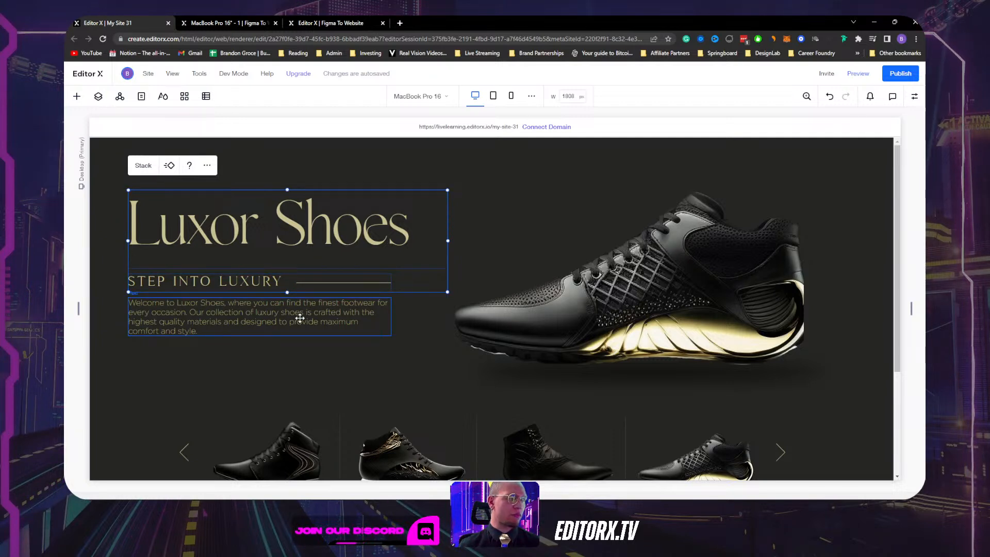
pyautogui.keyDown('shift'); pyautogui.click(300, 318); pyautogui.keyUp('shift')
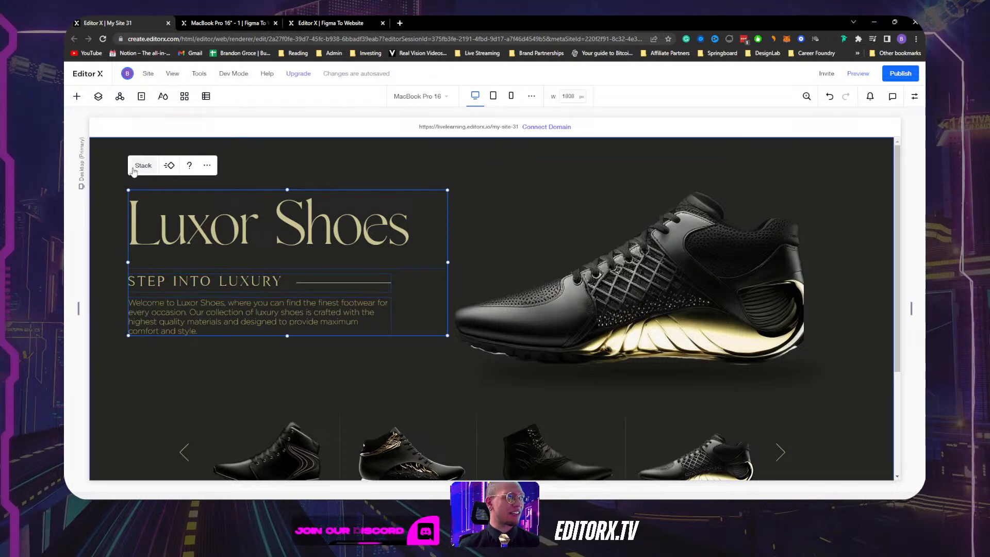
pyautogui.click(208, 166)
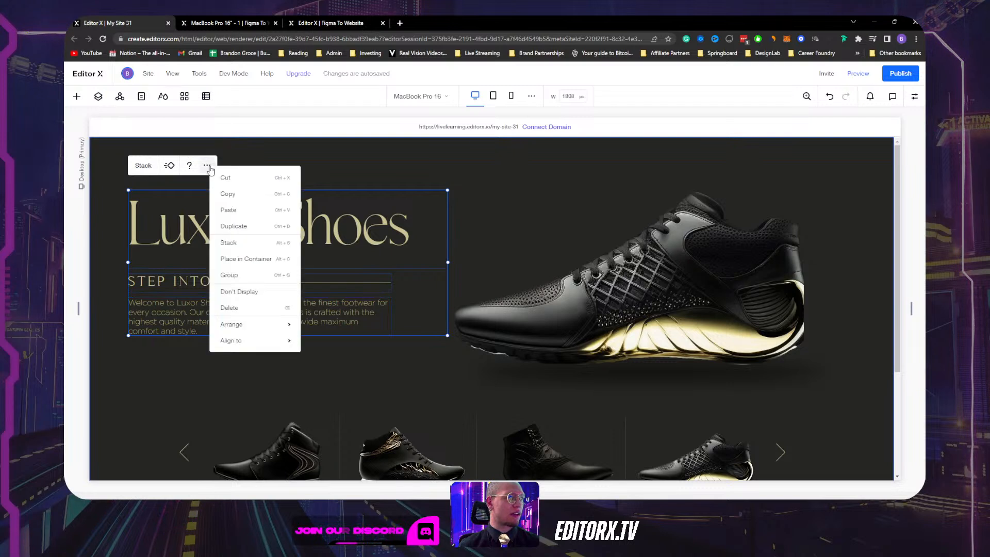
# Place the three texts in a new container with a 1x3 grid layout.
pyautogui.click(234, 260)
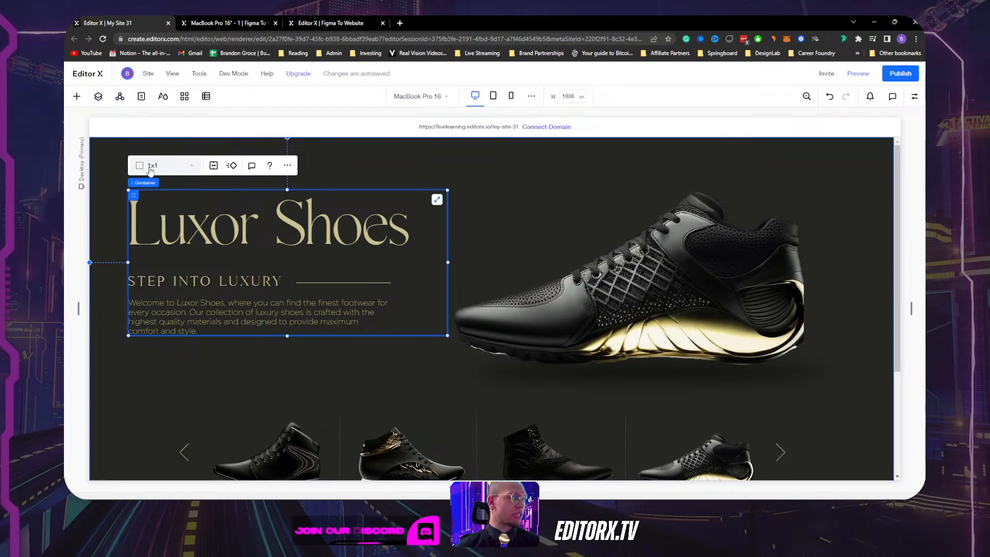
pyautogui.click(150, 166)
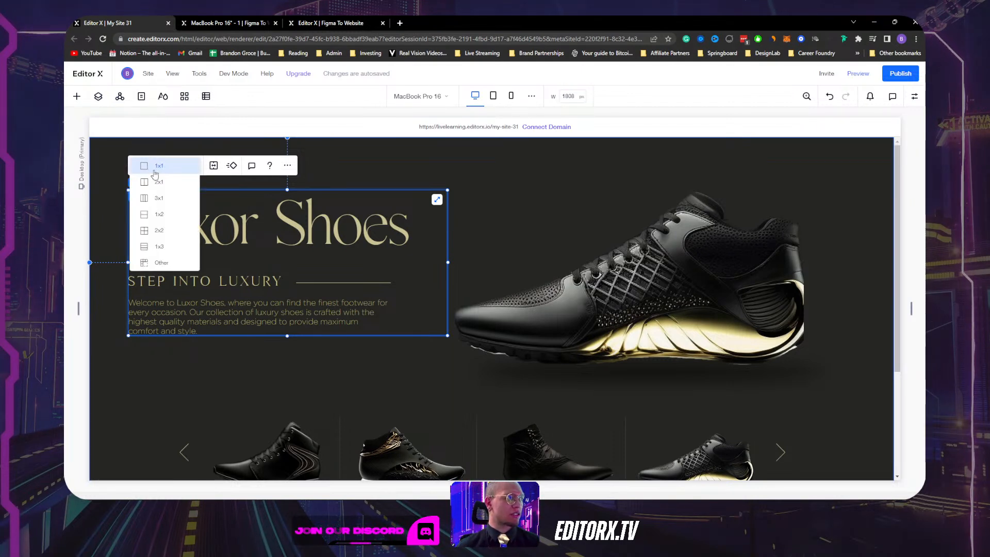
pyautogui.click(161, 253)
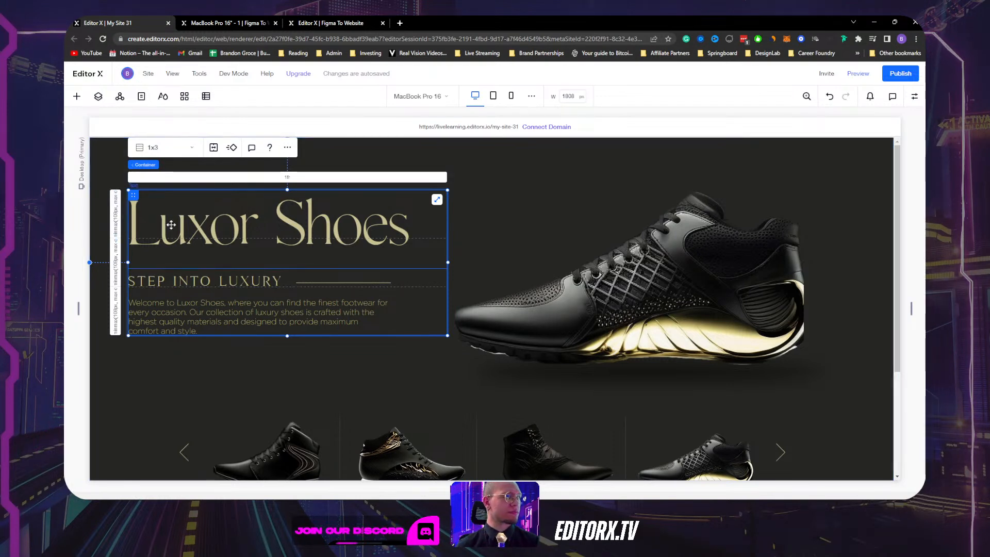
# Assign the Luxor Shoes title to grid row 1 and STEP INTO LUXURY to row 2, then select the welcome paragraph.
pyautogui.click(145, 204)
pyautogui.click(914, 97)
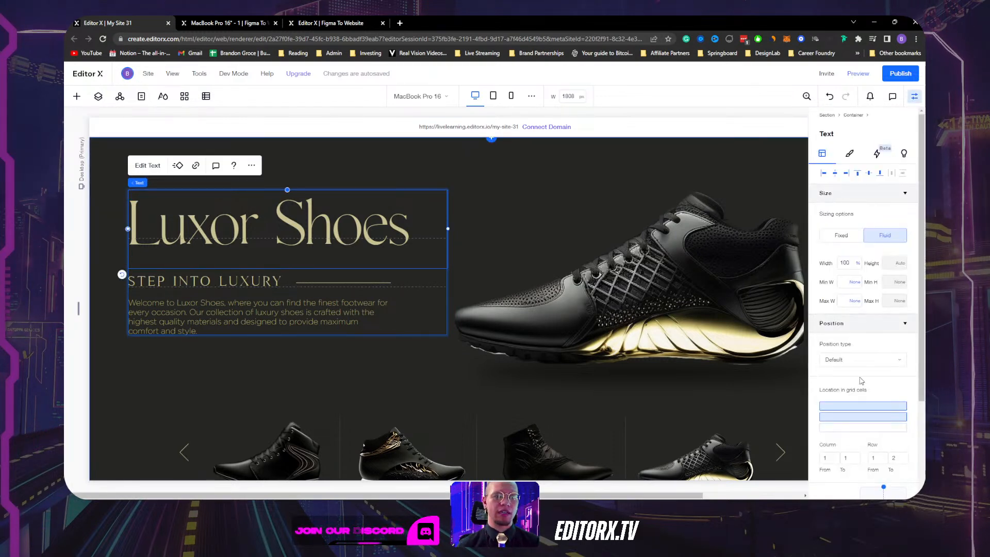
pyautogui.scroll(-5, 859, 361)
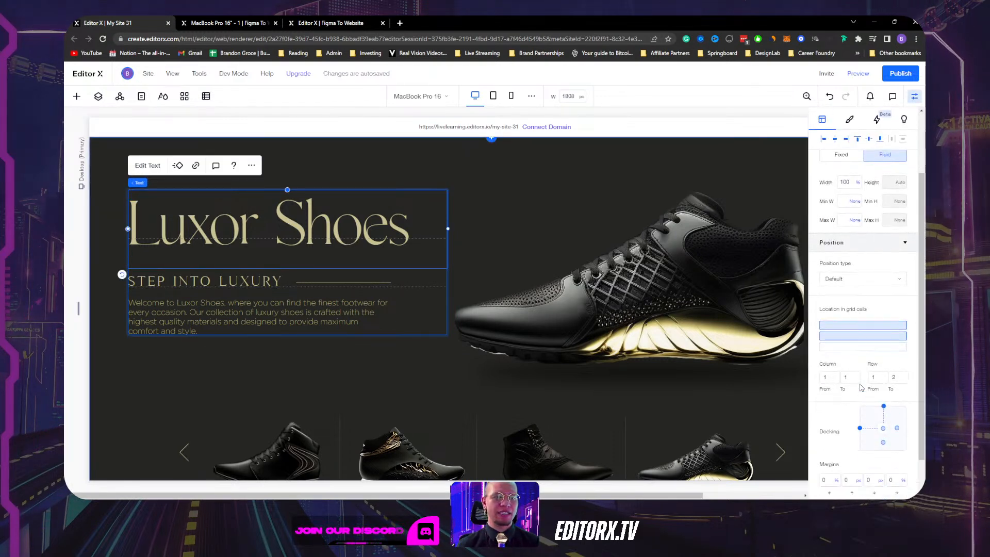
pyautogui.click(853, 317)
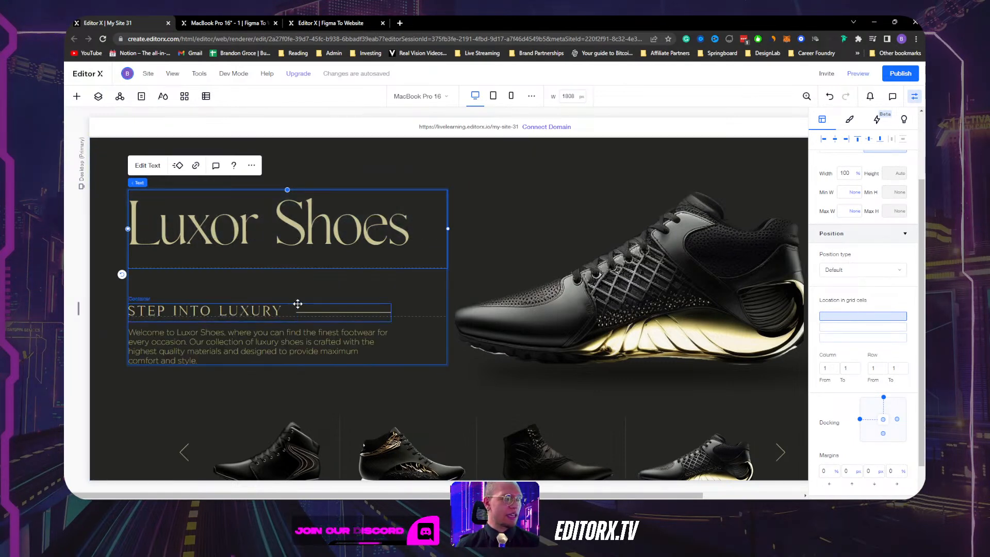
pyautogui.click(301, 305)
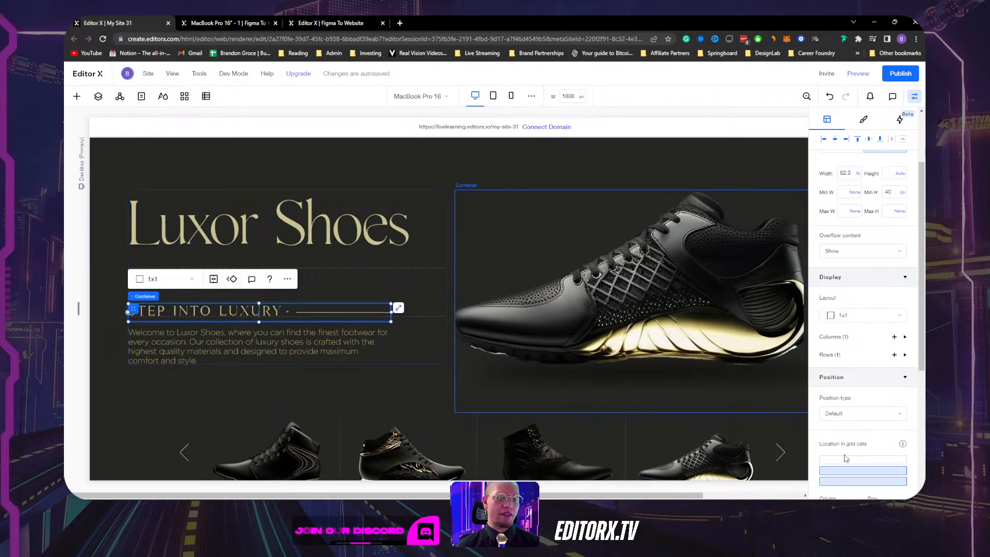
pyautogui.click(846, 473)
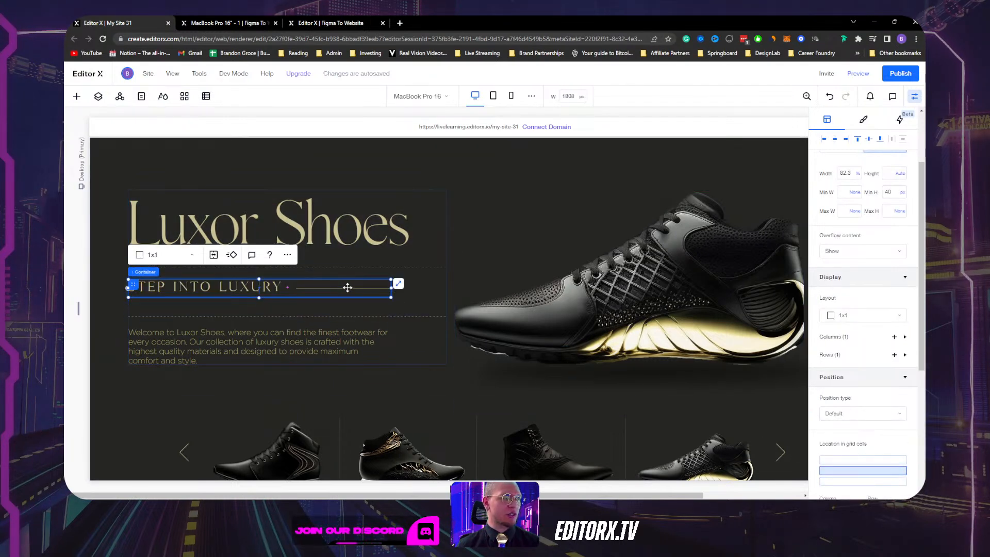
pyautogui.click(322, 345)
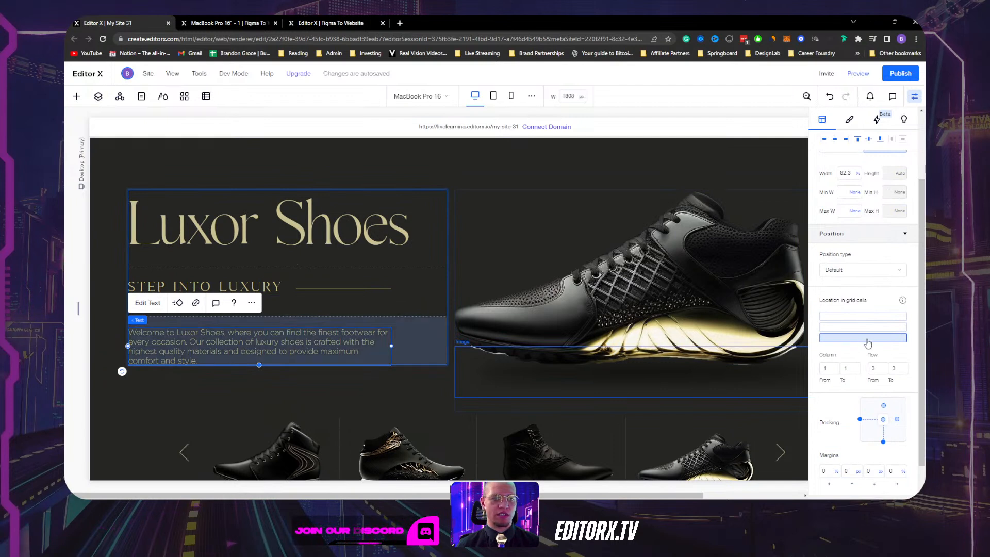
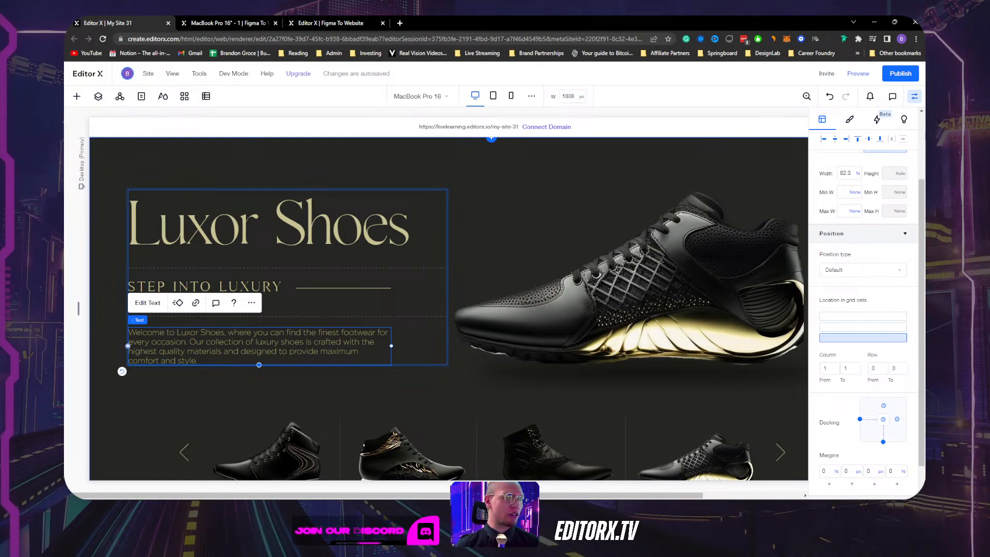
# Set the Min of rows 1 and 2 in the 1x3 hero text grid to Auto.
pyautogui.click(248, 232)
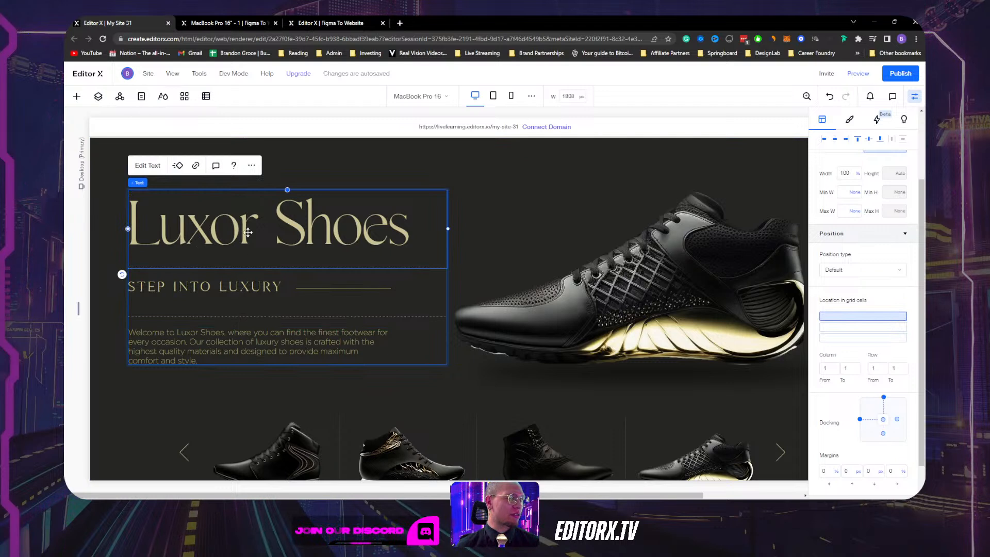
pyautogui.click(435, 292)
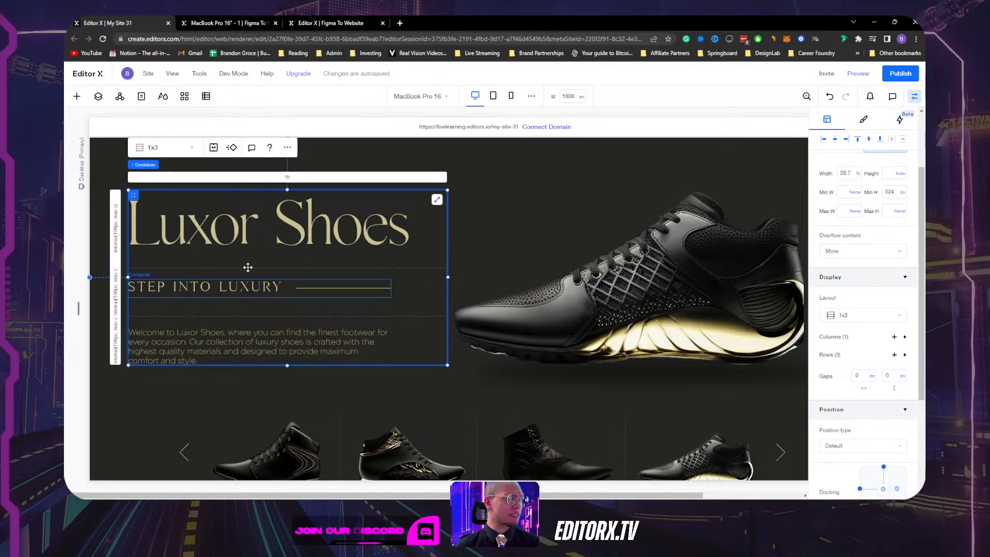
pyautogui.click(116, 226)
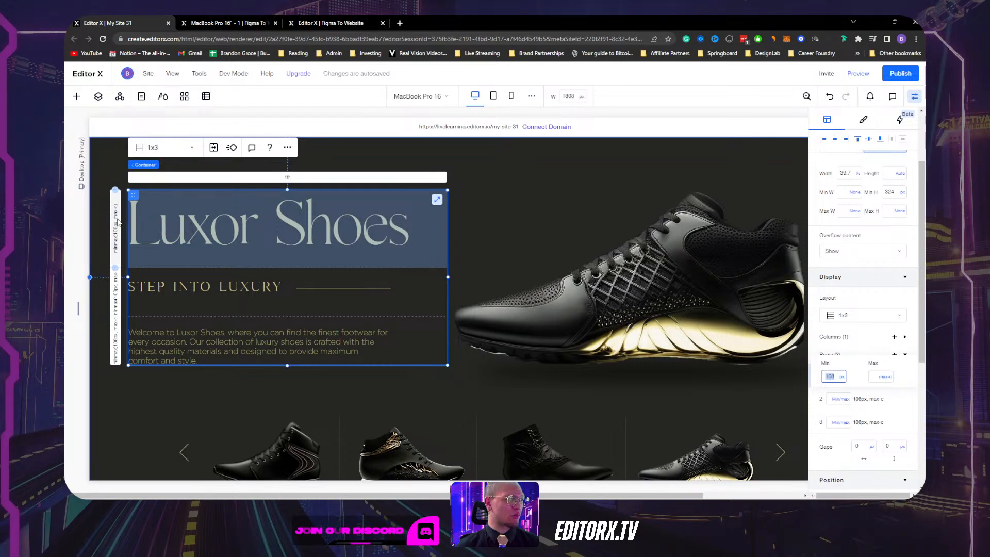
pyautogui.click(843, 377)
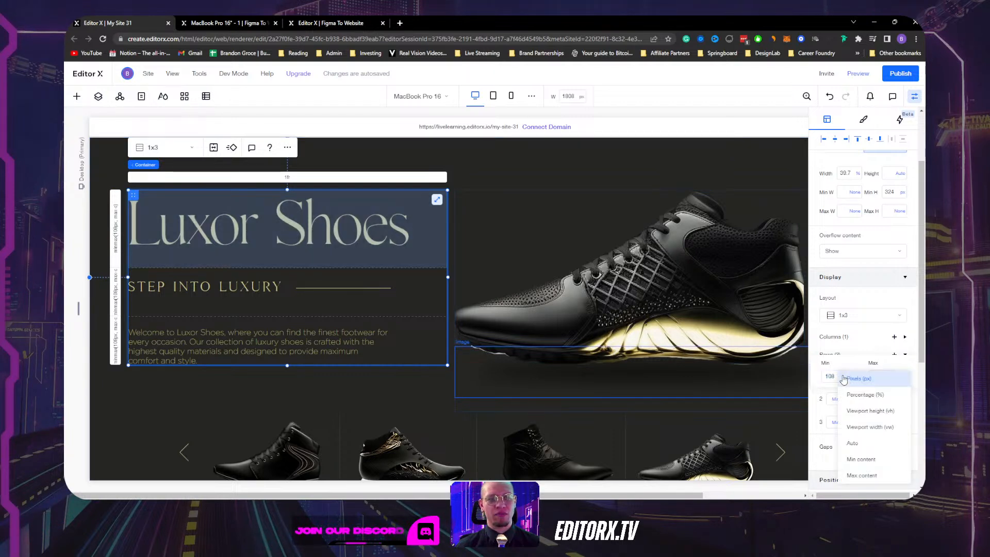
pyautogui.click(853, 443)
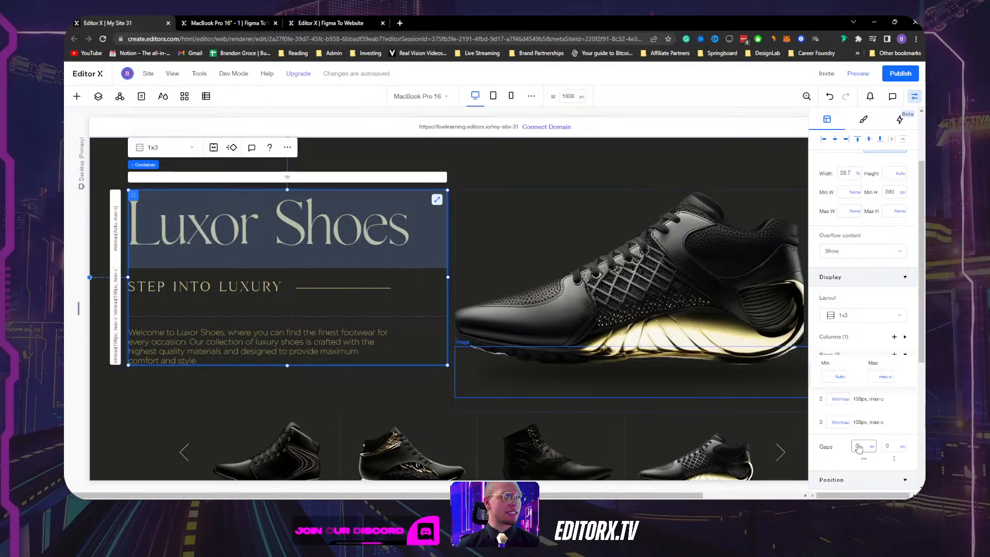
pyautogui.click(115, 301)
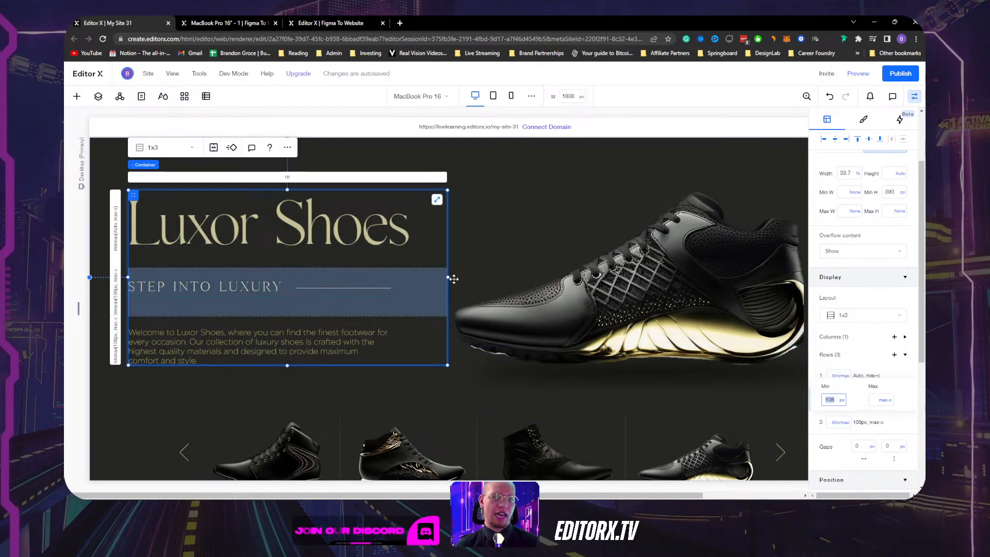
pyautogui.click(842, 400)
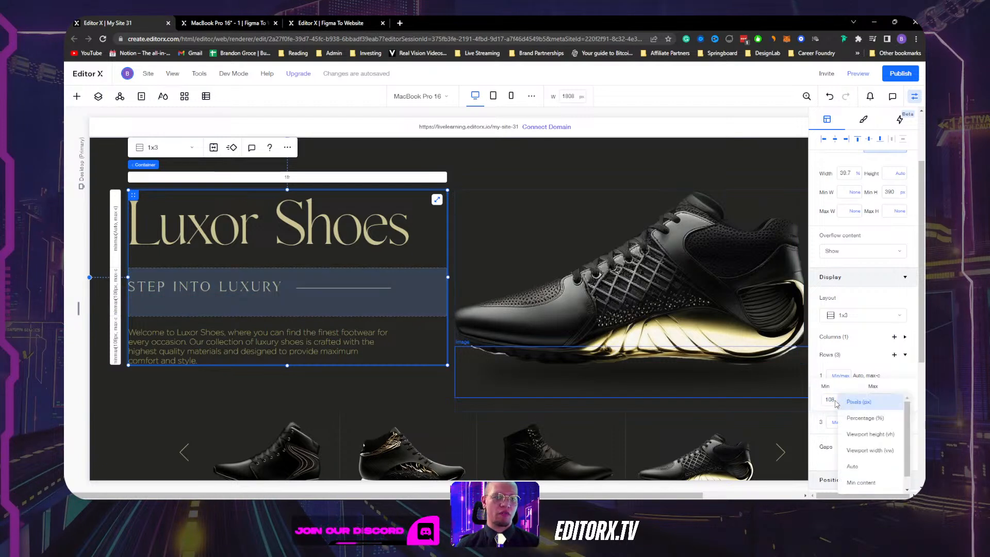
pyautogui.click(870, 468)
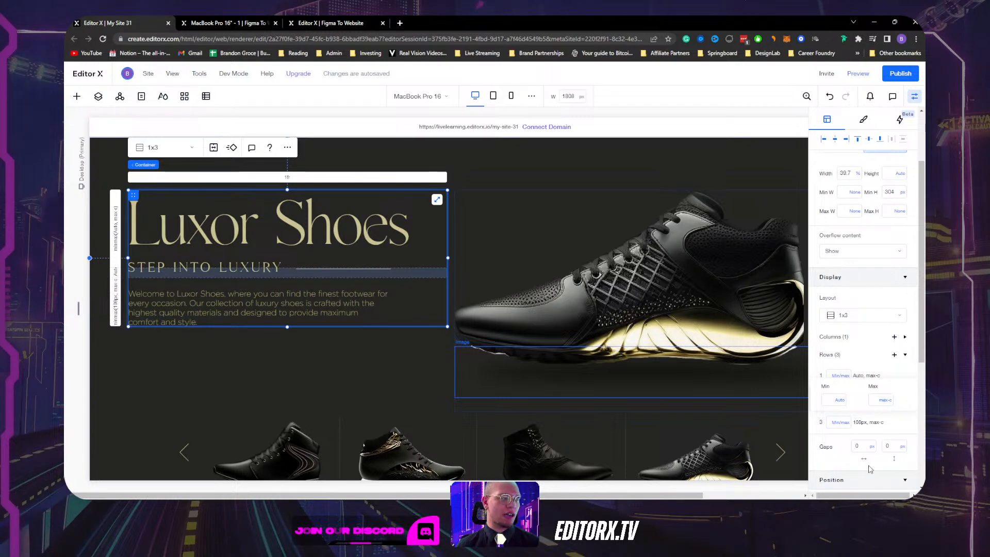
# Give the STEP INTO LUXURY container no minimum height and a 0 px top margin.
pyautogui.click(391, 274)
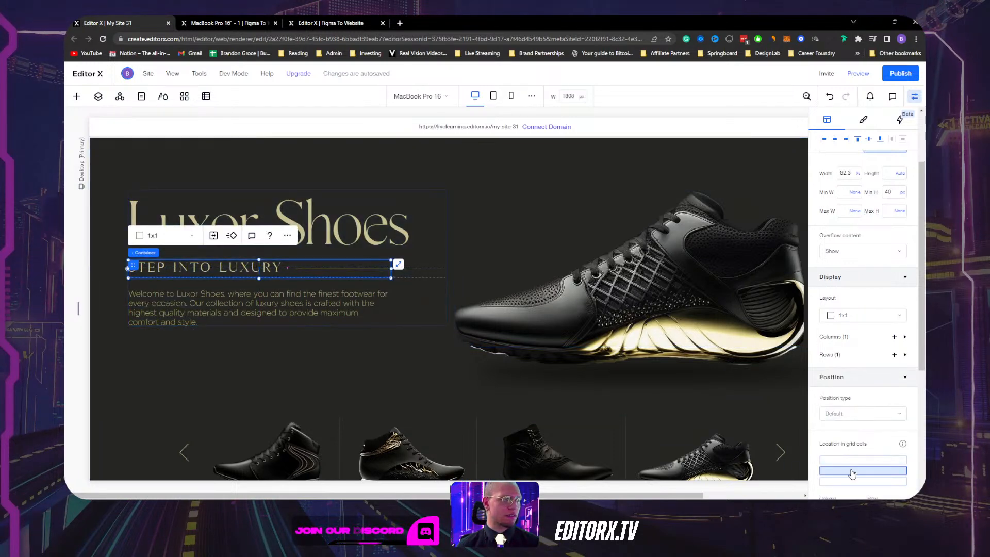
pyautogui.scroll(1, 887, 247)
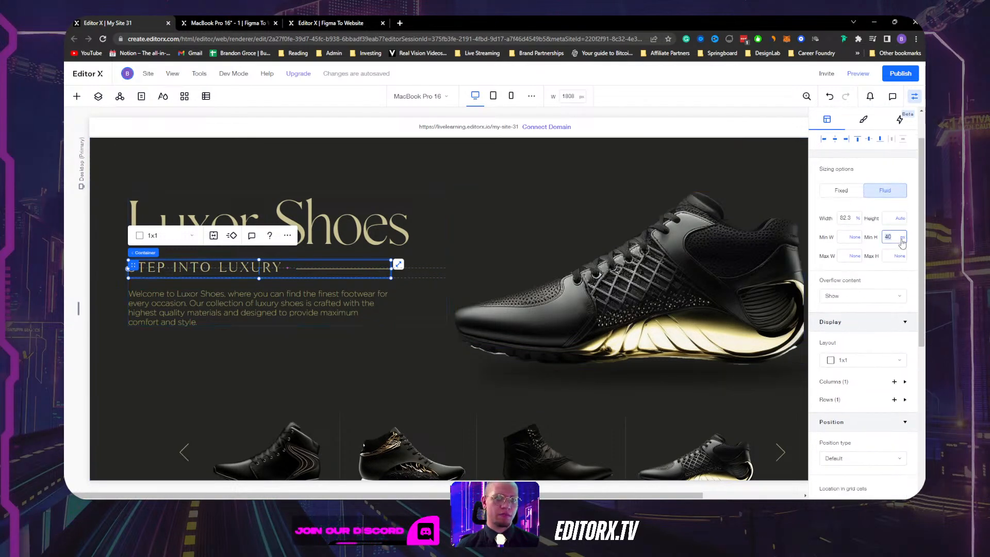
pyautogui.click(902, 242)
pyautogui.click(861, 224)
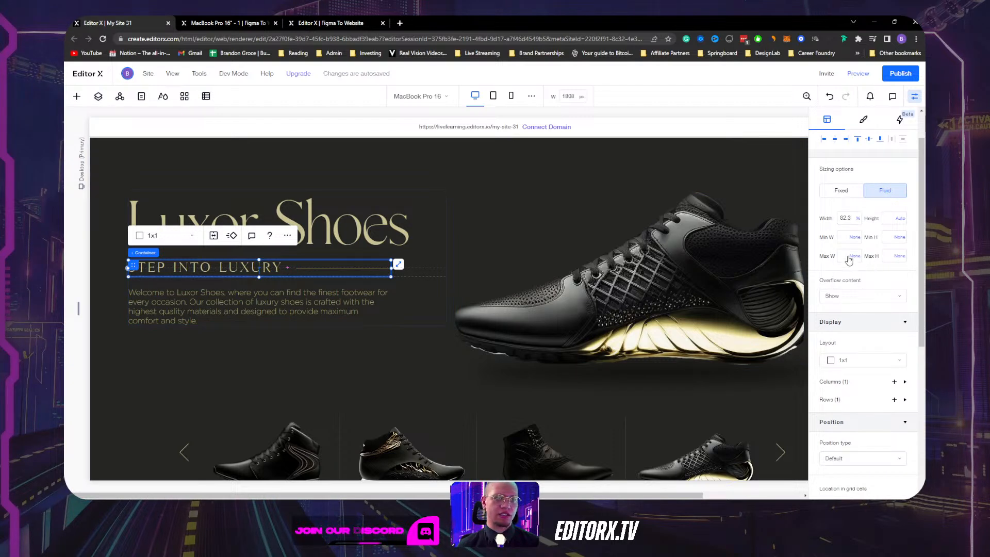
pyautogui.scroll(-6, 849, 259)
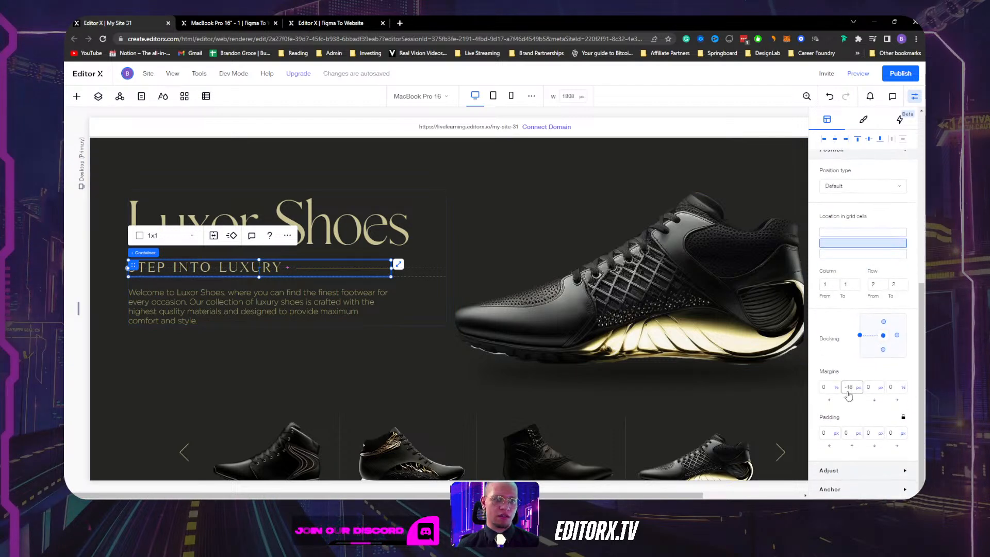
pyautogui.write('0')
pyautogui.press('Return')
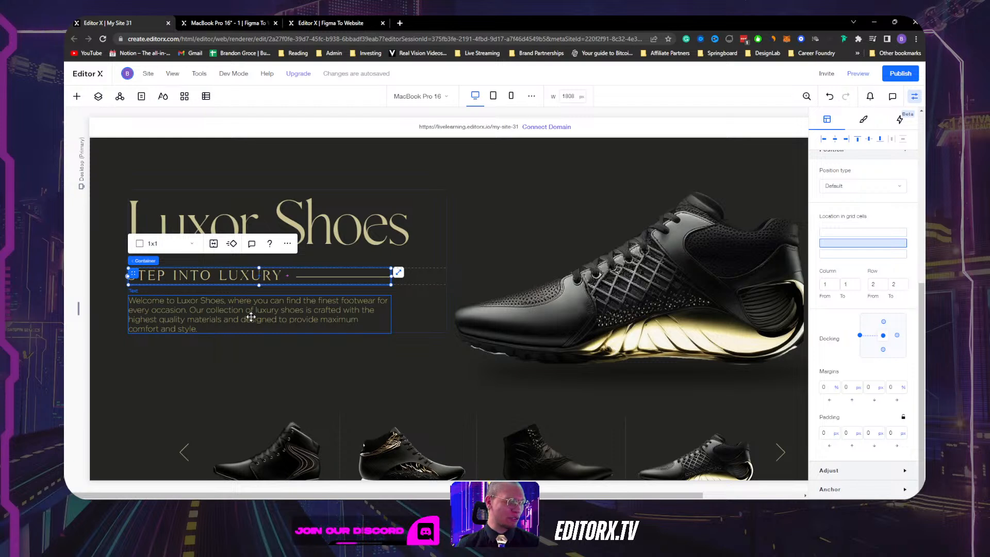
# Set the Min of the hero text grid's row 3 (paragraph row) to Auto.
pyautogui.click(413, 310)
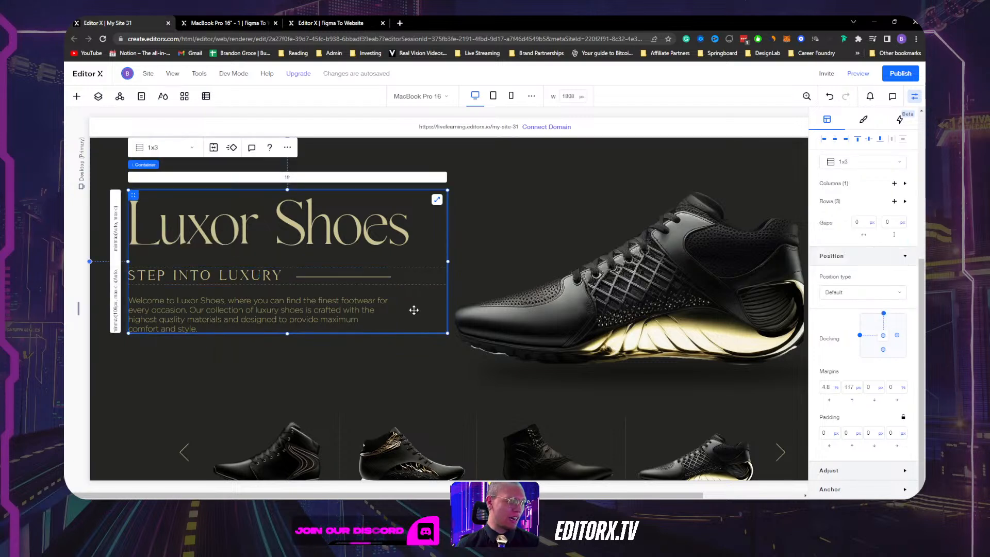
pyautogui.click(116, 309)
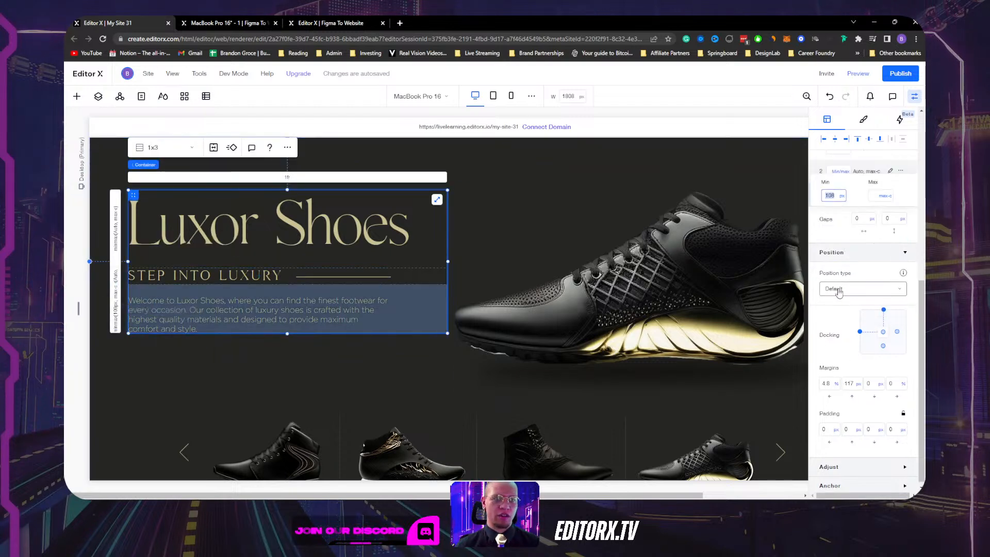
pyautogui.click(842, 196)
pyautogui.click(857, 266)
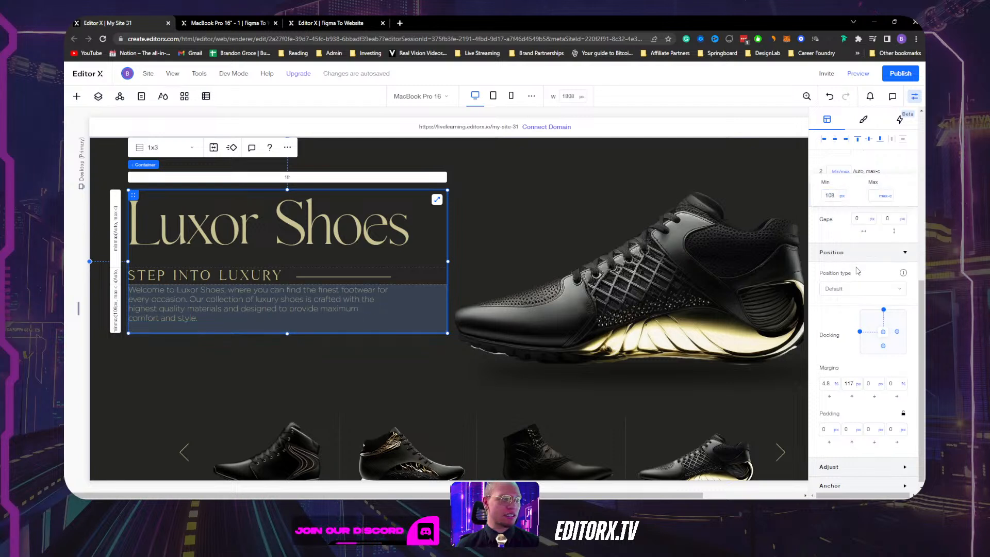
# Select the hero section, then the Luxor Shoes heading.
pyautogui.click(304, 358)
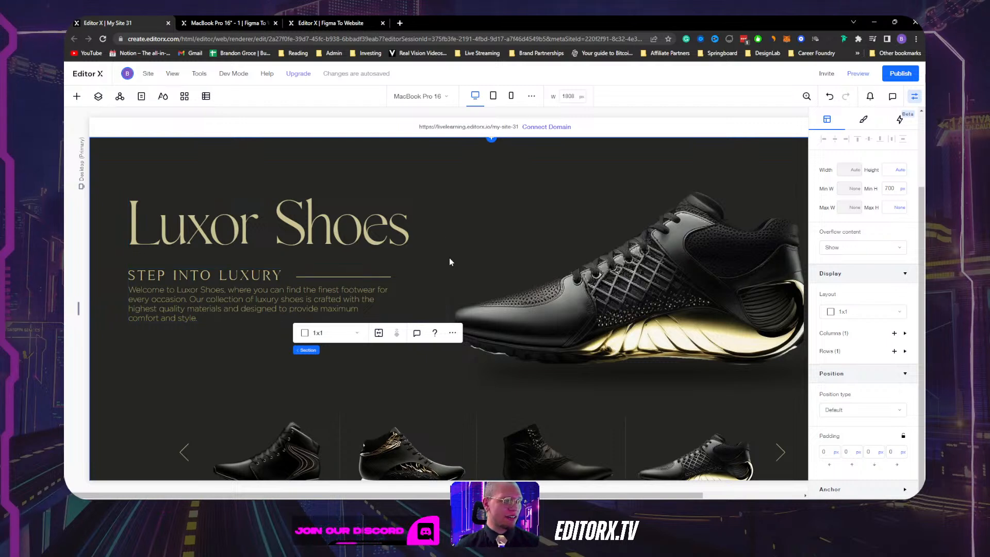
pyautogui.click(329, 227)
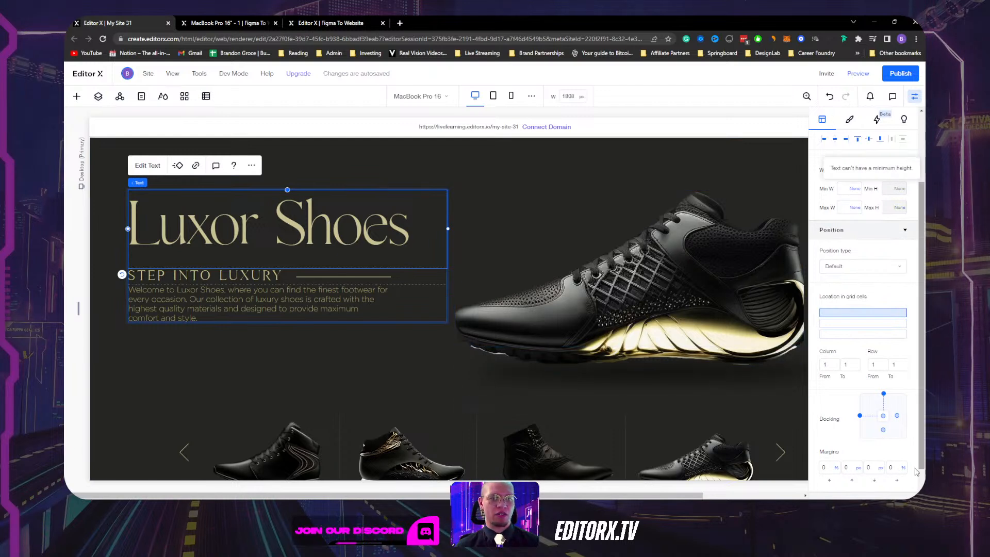
pyautogui.scroll(2, 861, 255)
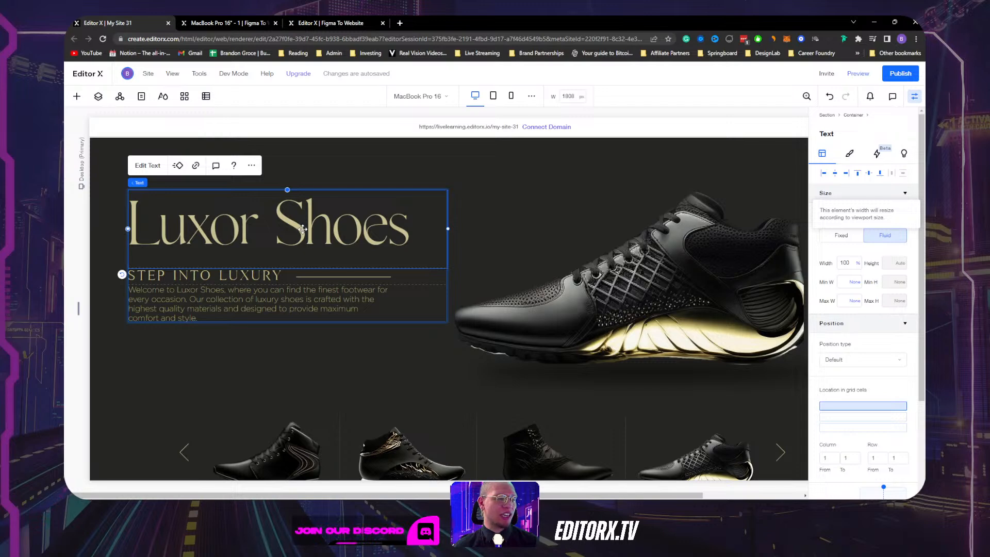
pyautogui.click(435, 308)
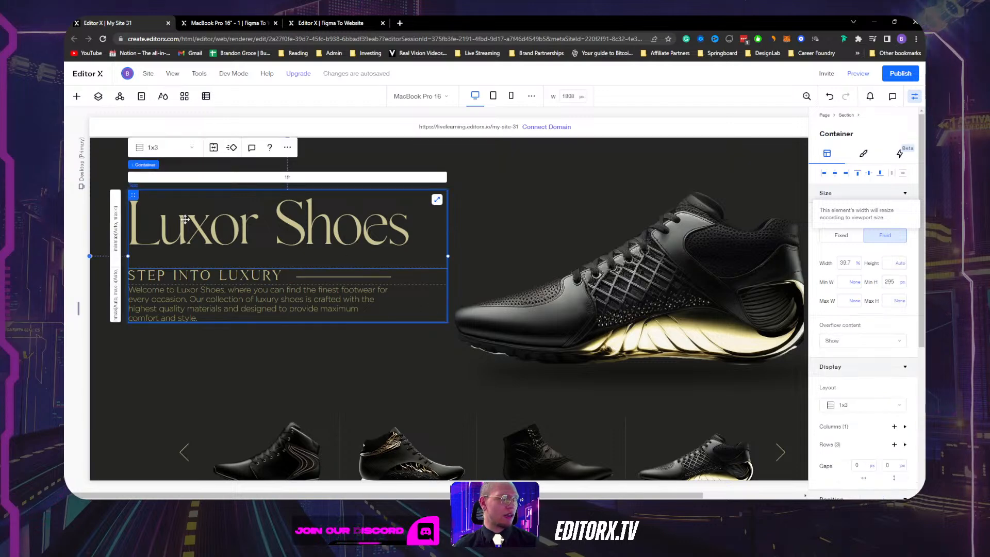
pyautogui.moveTo(449, 255); pyautogui.dragTo(527, 233)
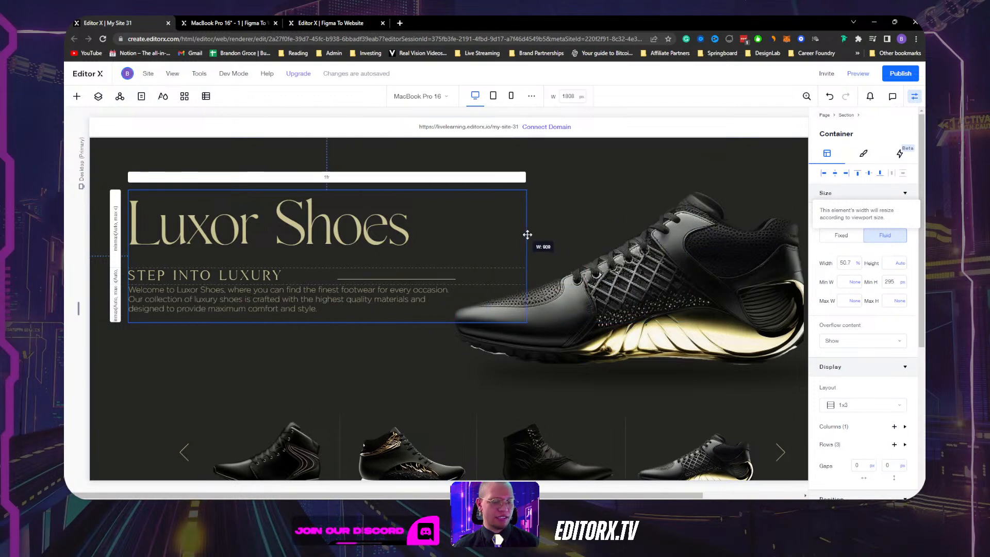
pyautogui.hotkey('ctrl', 'z')
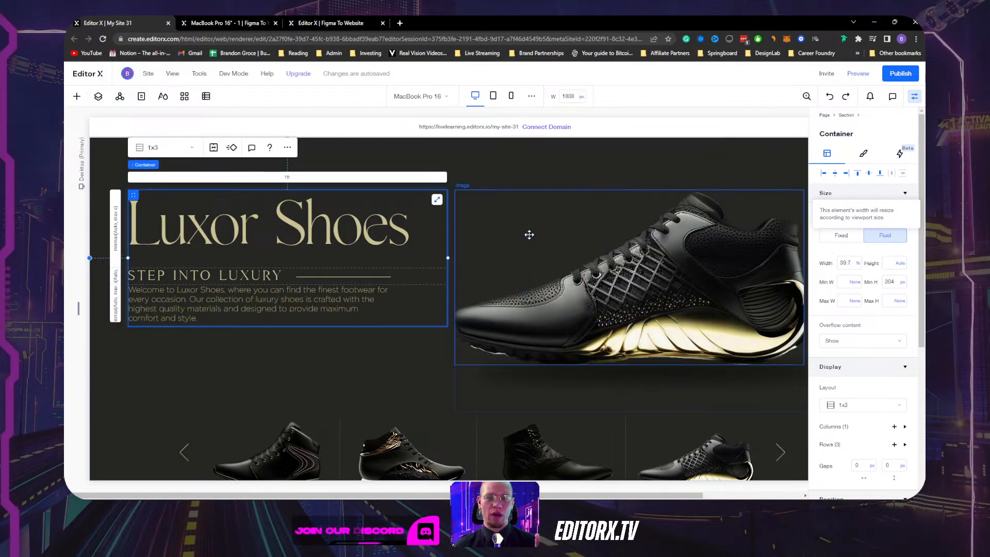
pyautogui.click(848, 263)
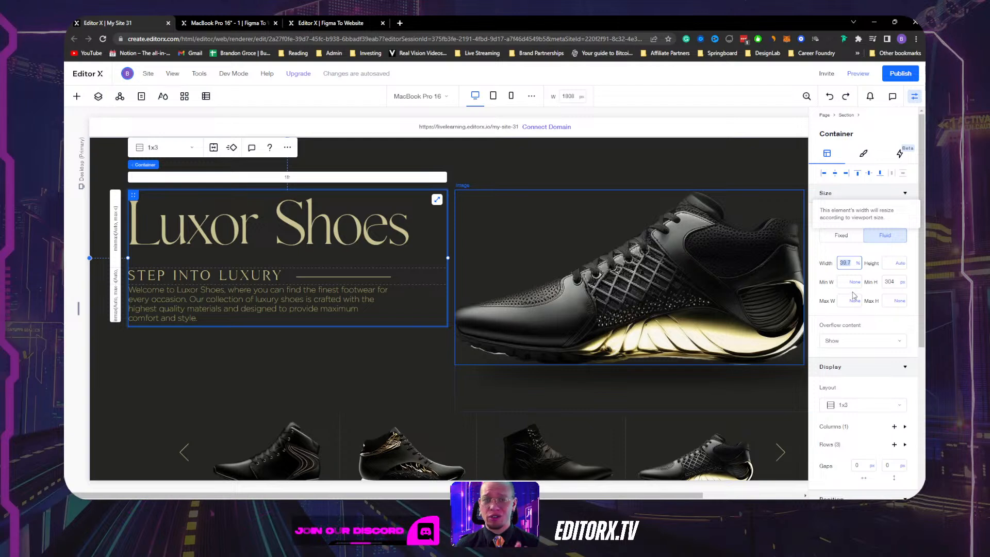
pyautogui.scroll(-5, 853, 295)
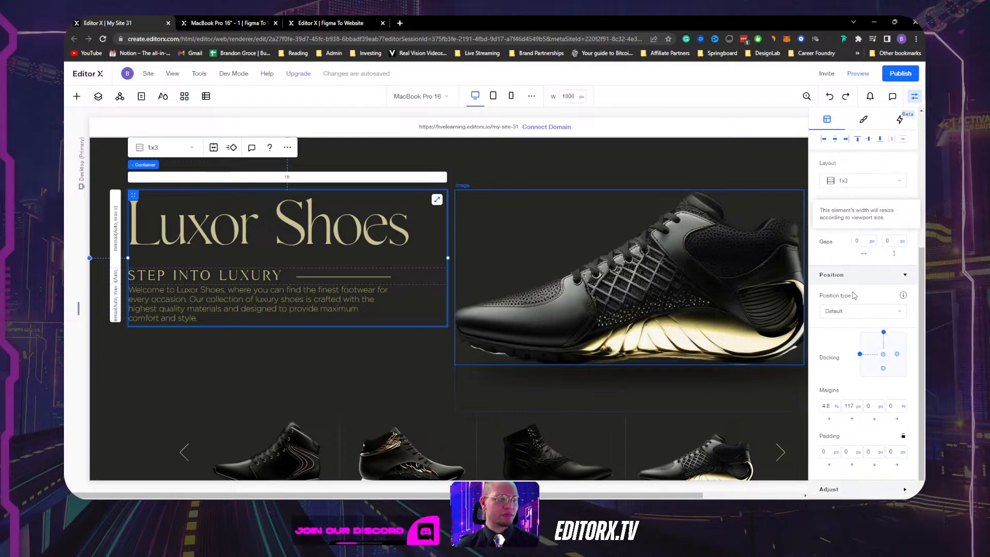
pyautogui.click(367, 233)
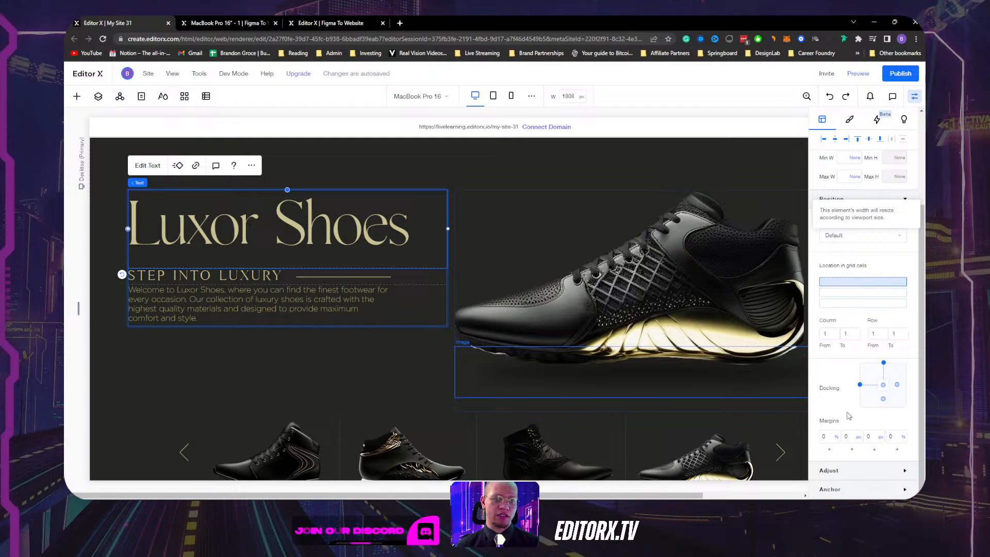
# Give the Luxor Shoes heading a -20 px bottom margin and check the spacing.
pyautogui.click(875, 442)
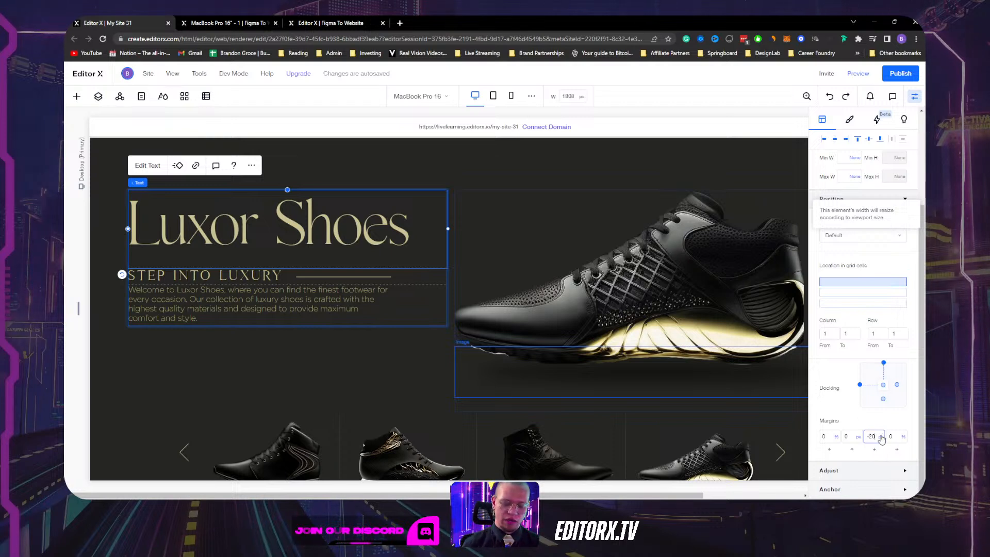
pyautogui.write('-20px')
pyautogui.press('Return')
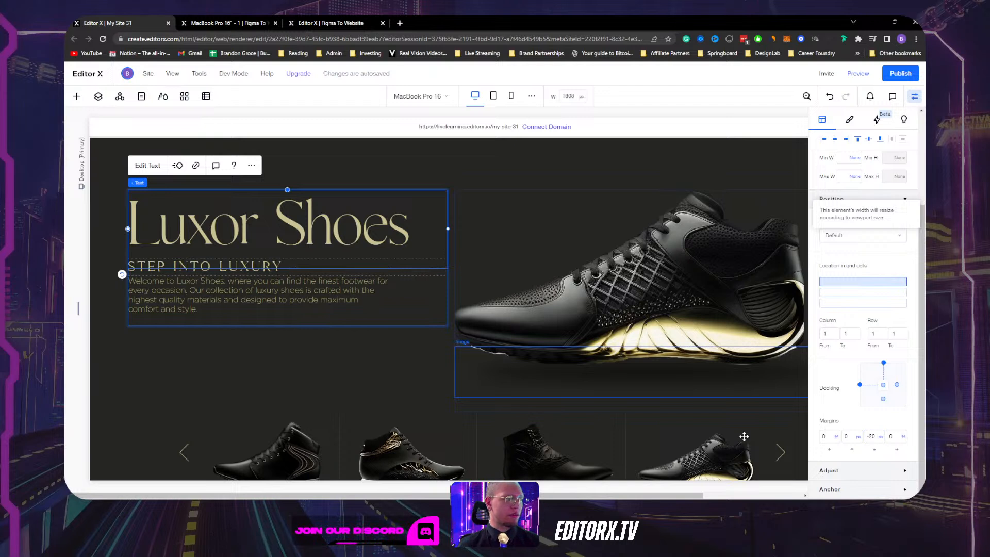
pyautogui.click(336, 363)
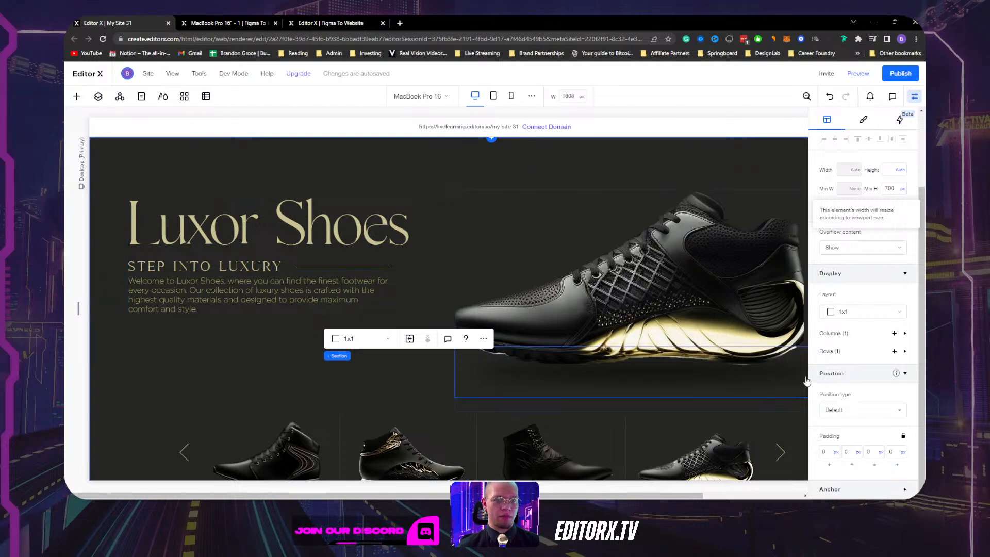
# Deepen the heading's negative margin to -25 to lift the text, then select the hero text container.
pyautogui.click(428, 244)
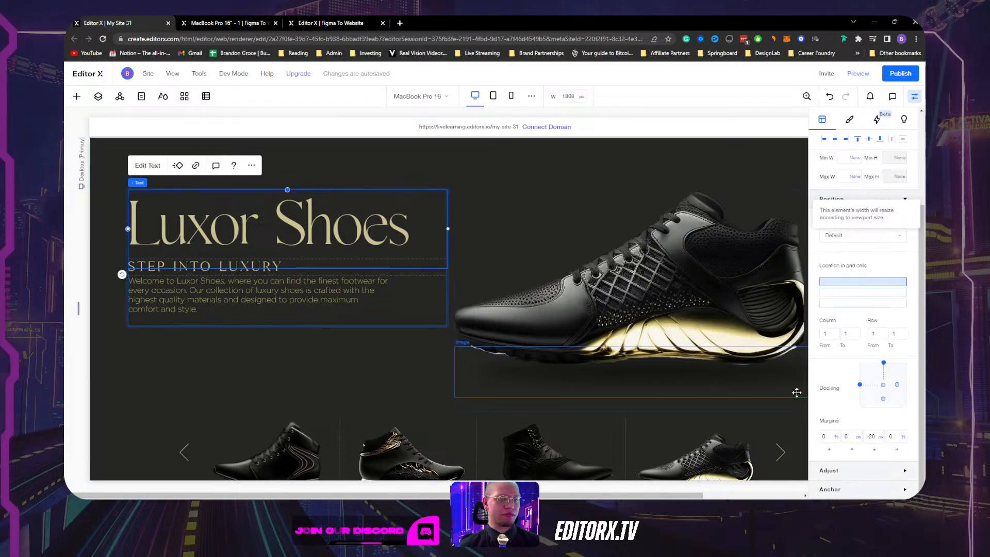
pyautogui.click(872, 437)
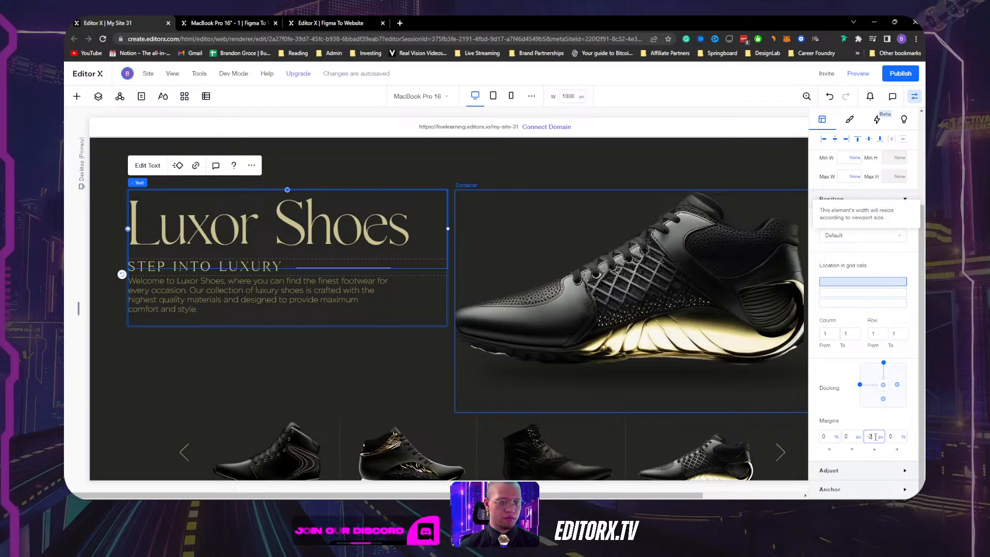
pyautogui.press('Return')
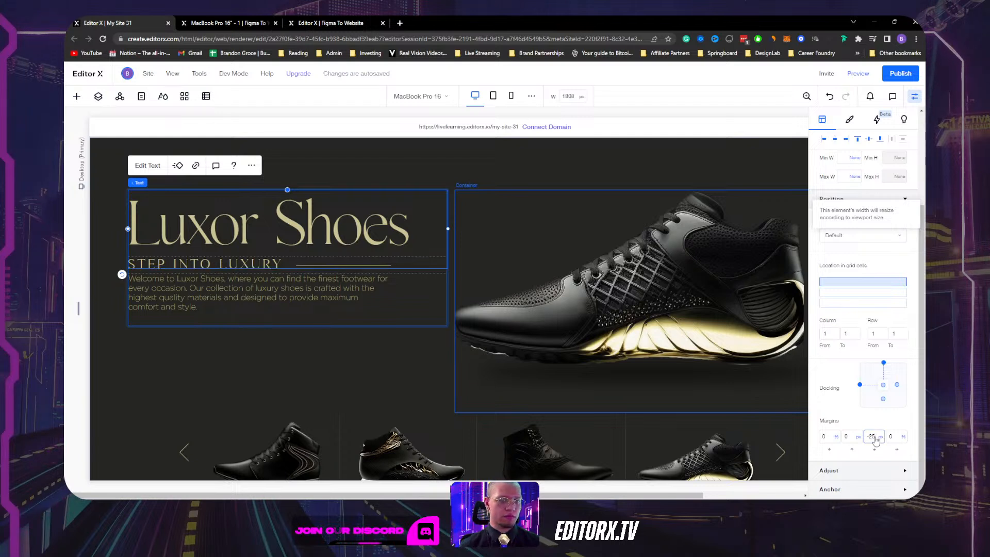
pyautogui.click(361, 360)
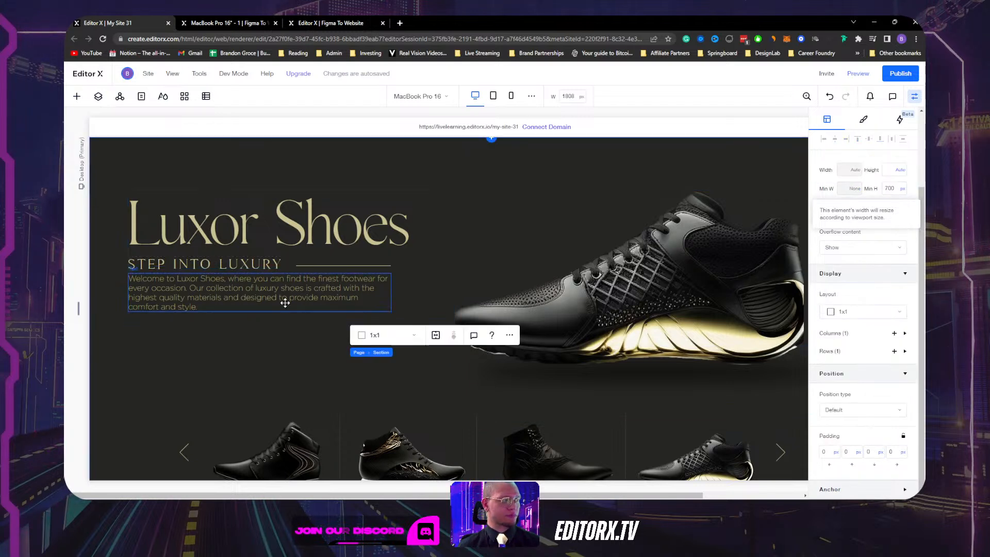
pyautogui.click(236, 322)
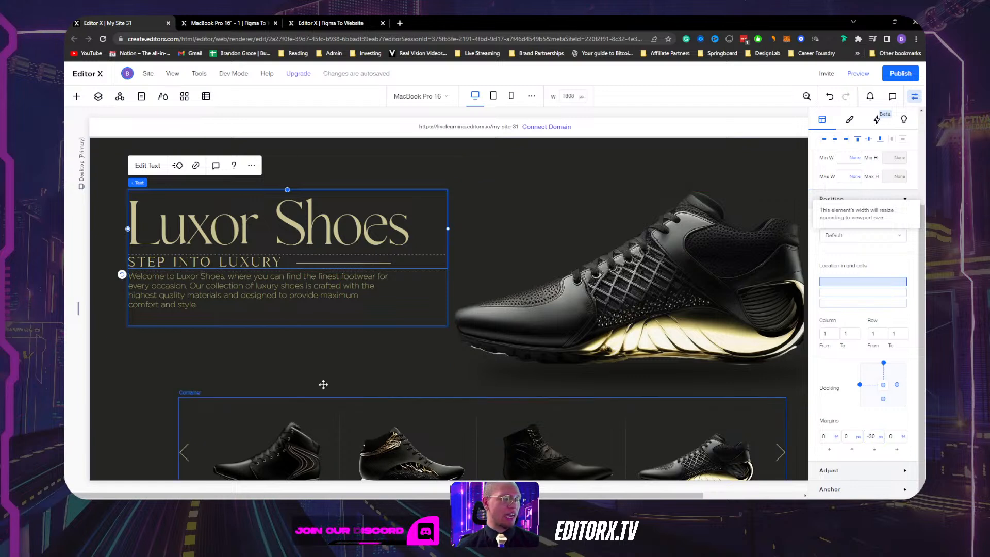
pyautogui.click(412, 295)
pyautogui.click(418, 303)
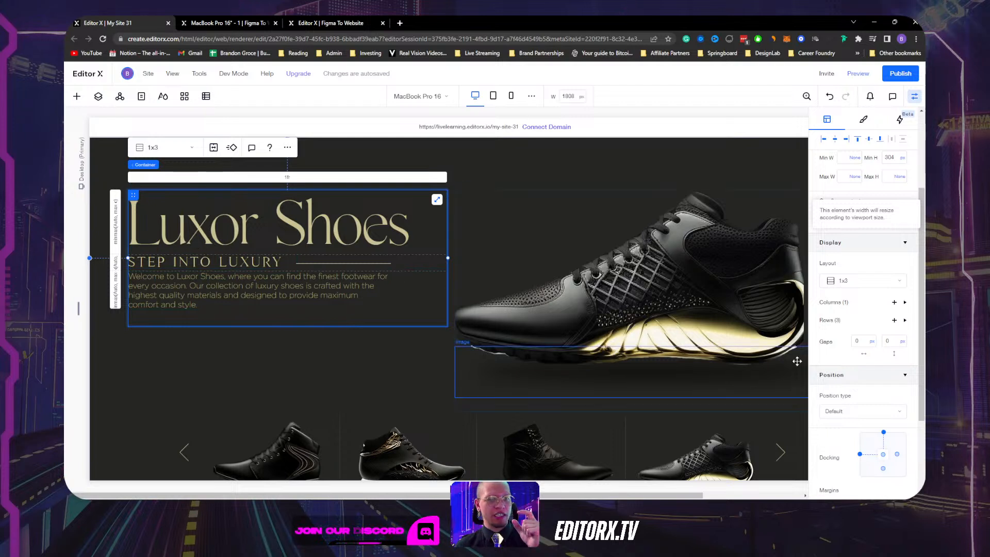
# Set the hero text container's minimum height to None.
pyautogui.click(300, 367)
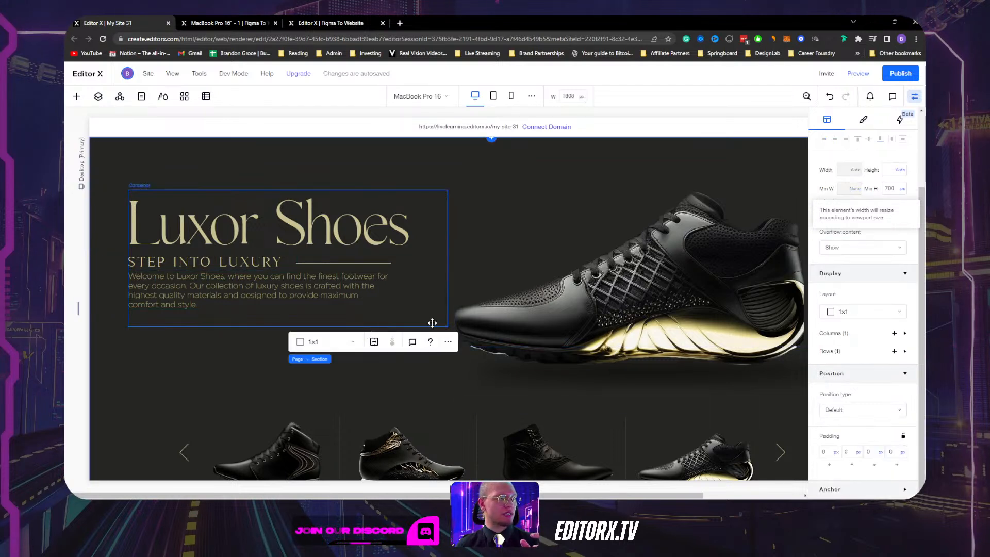
pyautogui.click(432, 323)
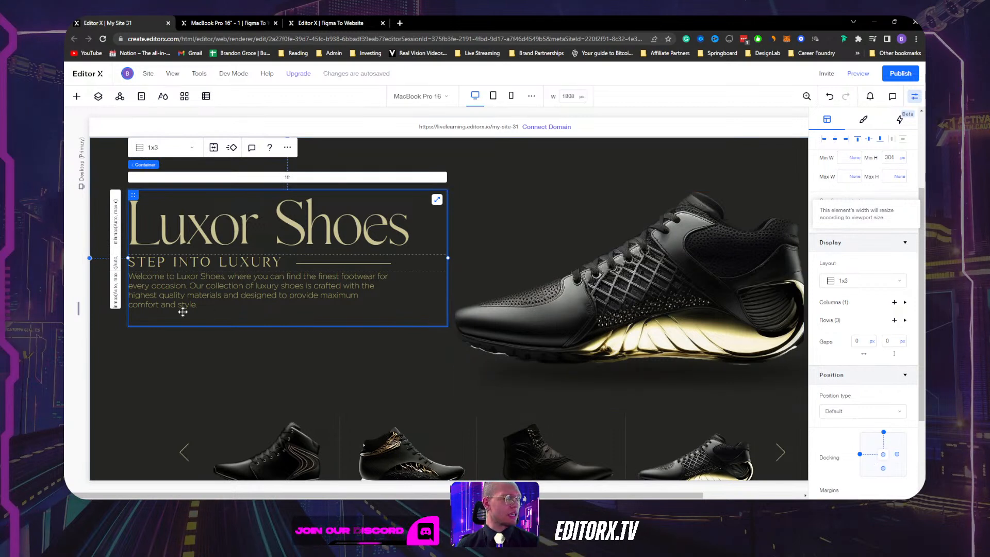
pyautogui.scroll(3, 845, 310)
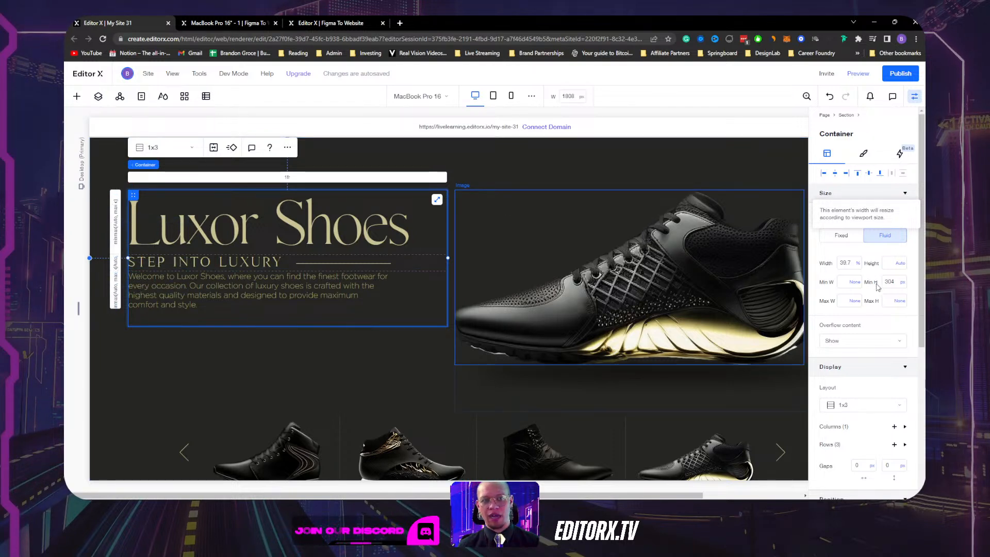
pyautogui.click(905, 287)
pyautogui.click(875, 273)
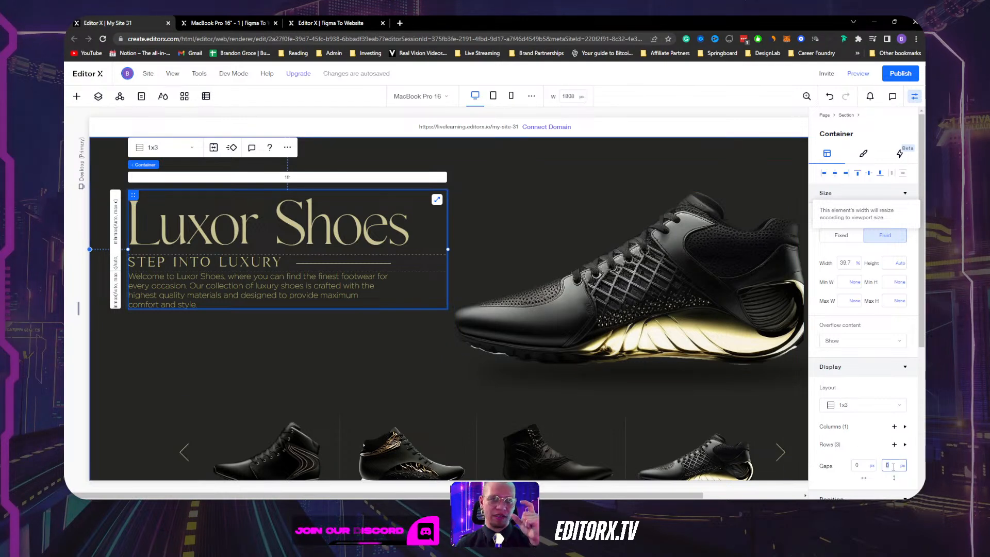
# Apply a 15 px row gap to the hero text container, then bring up the Figma window.
pyautogui.write('15')
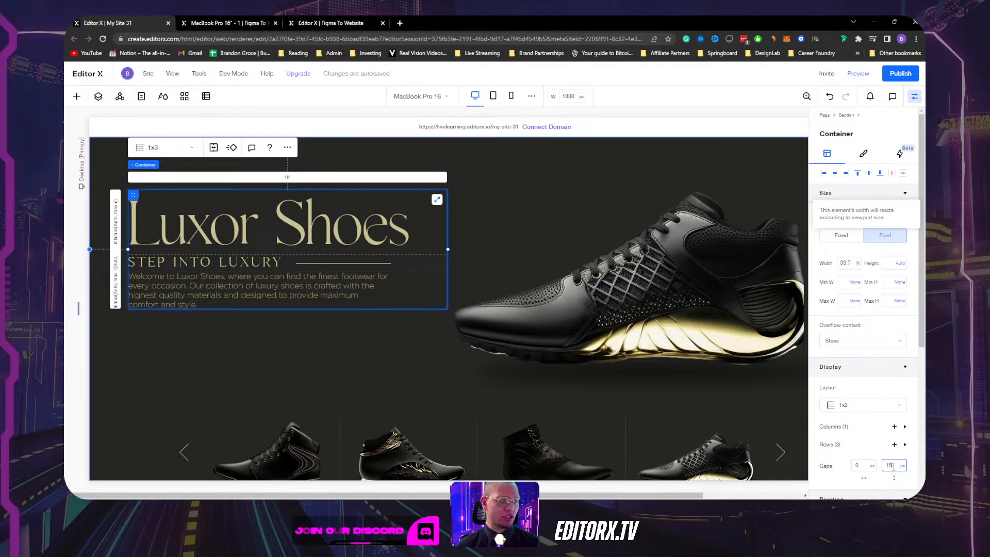
pyautogui.press('Return')
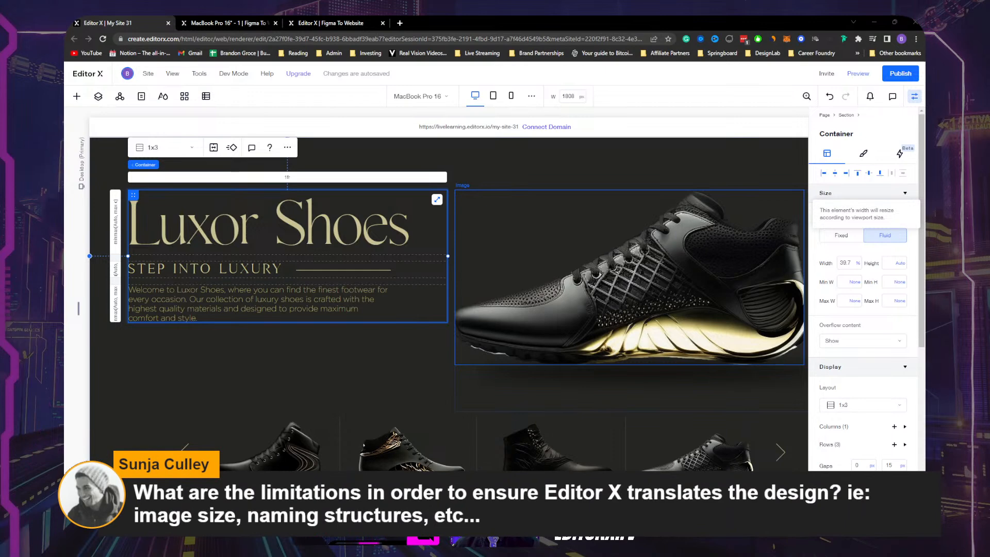
pyautogui.moveTo(425, 491)
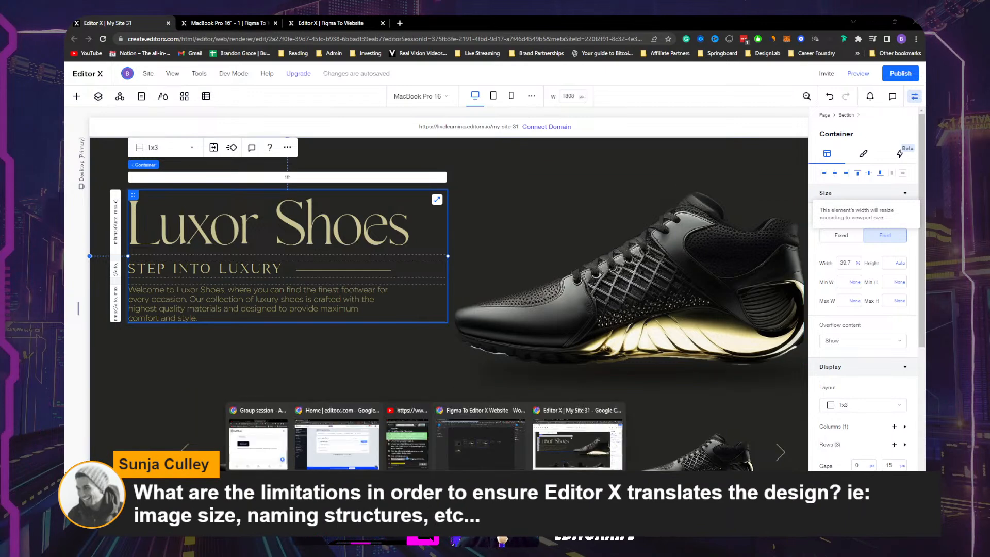
pyautogui.moveTo(544, 491)
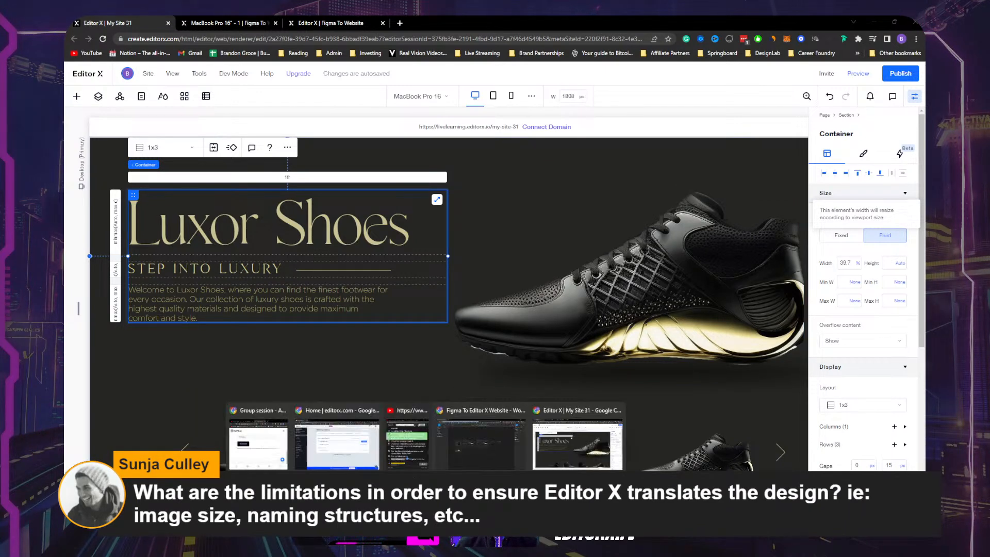
# In Figma, select the MacBook Pro 16" - 2 design frame.
pyautogui.click(545, 438)
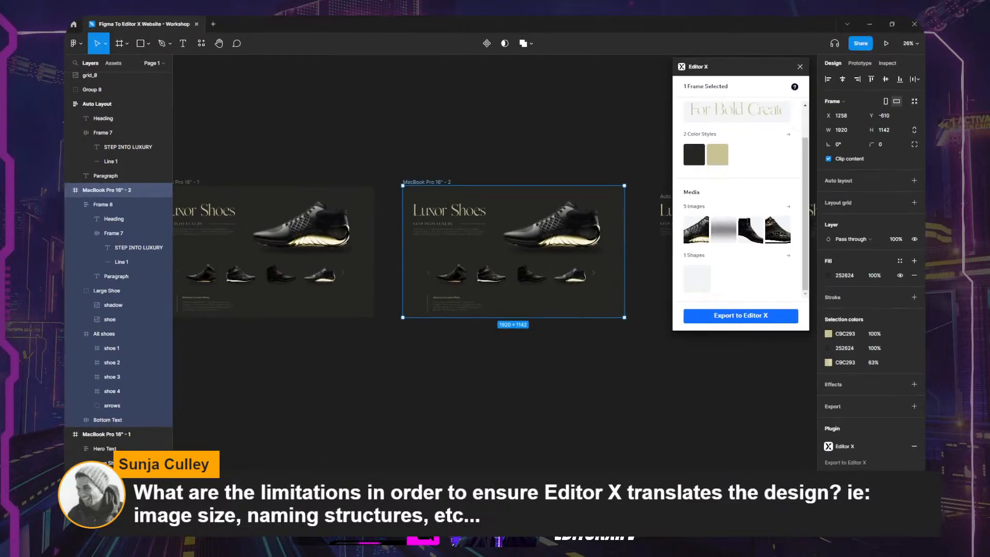
pyautogui.click(490, 151)
pyautogui.click(436, 183)
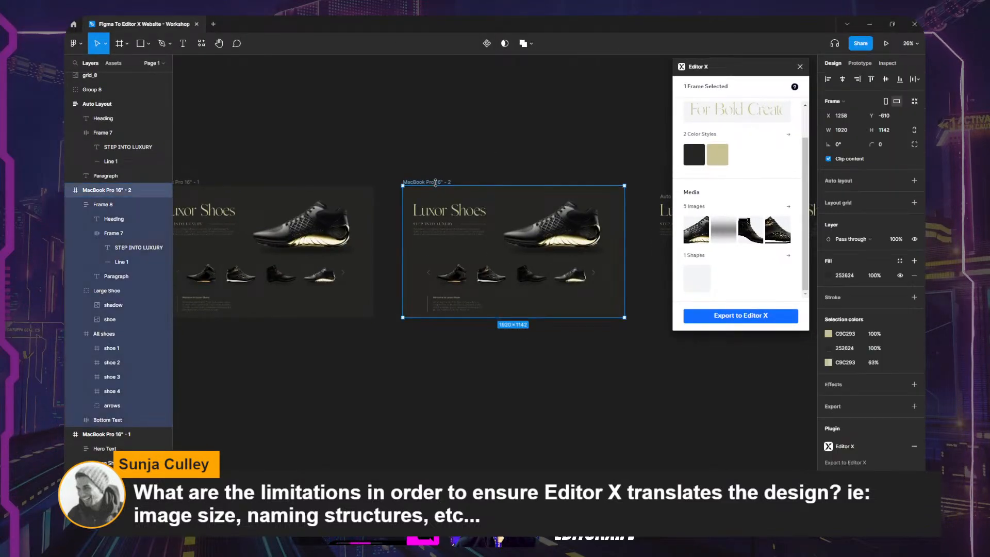
pyautogui.click(519, 397)
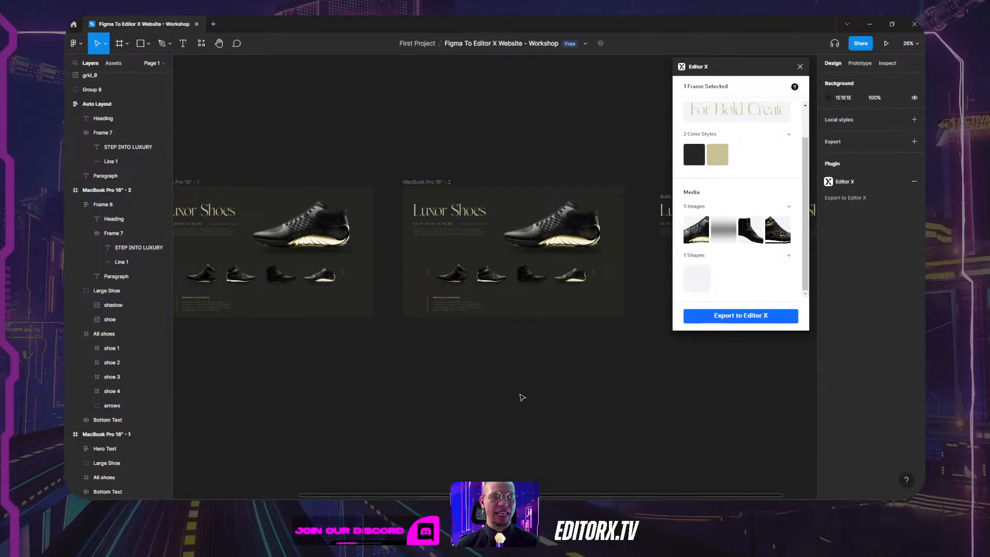
pyautogui.scroll(3, 423, 216)
pyautogui.click(361, 156)
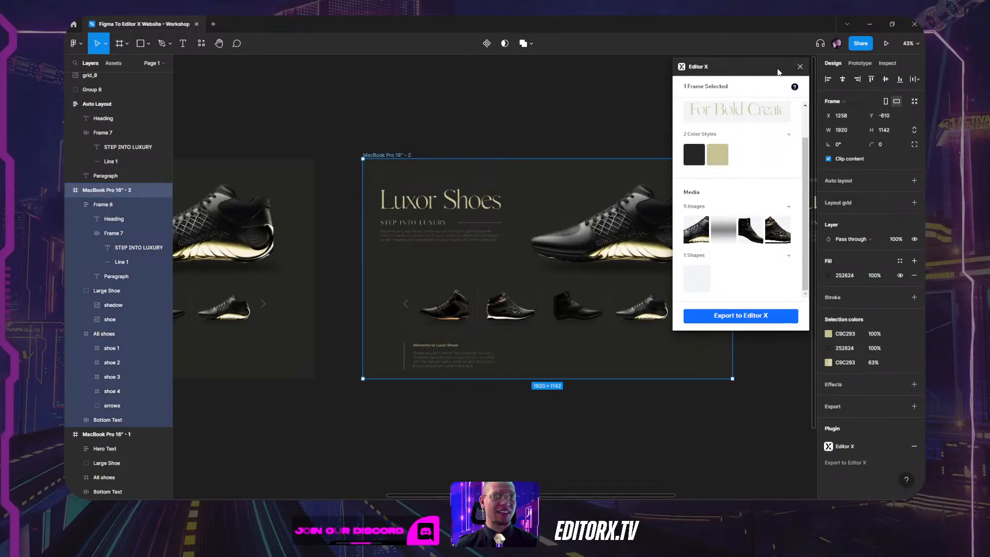
# Close the Editor X plugin and add a blank MacBook Pro 16" frame (1728×1117).
pyautogui.click(800, 67)
pyautogui.press('f')
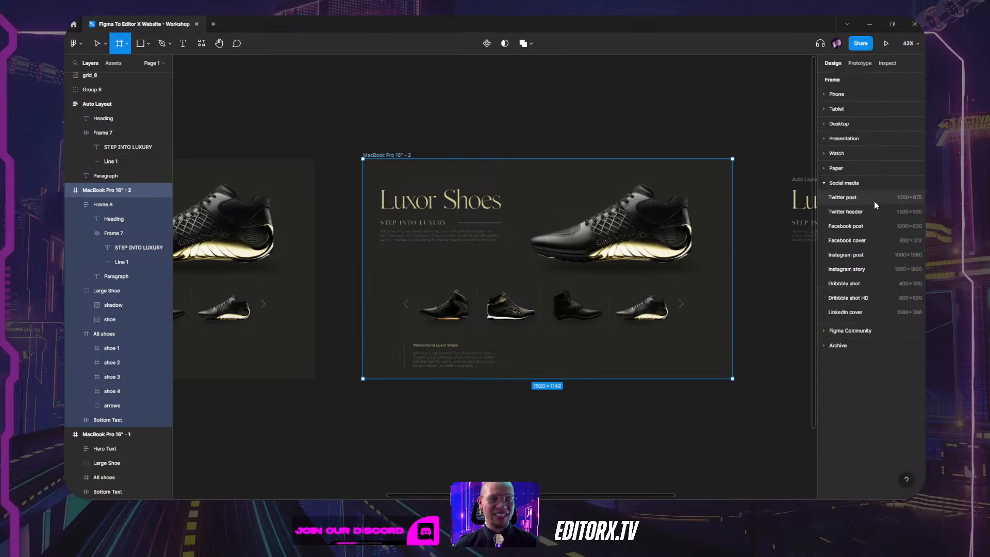
pyautogui.click(837, 125)
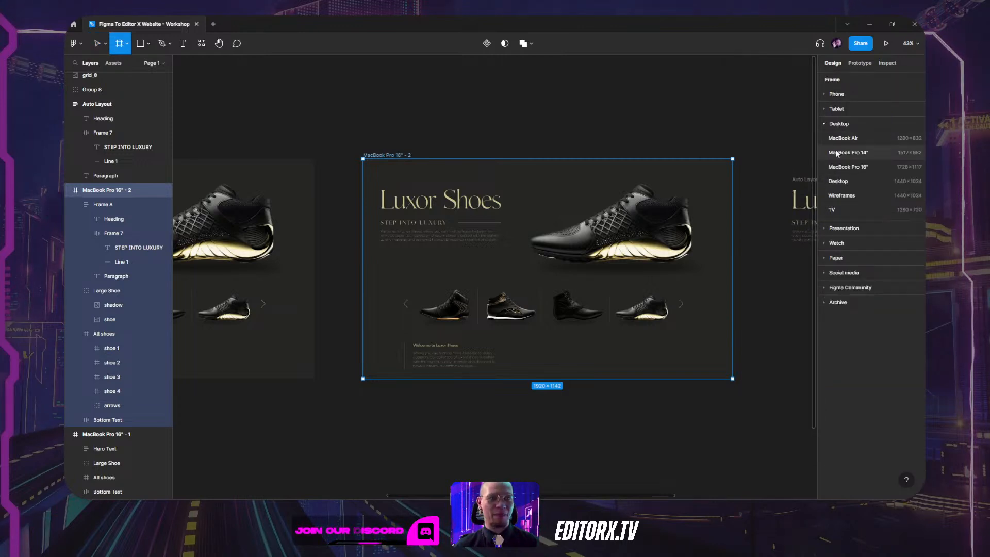
pyautogui.click(840, 167)
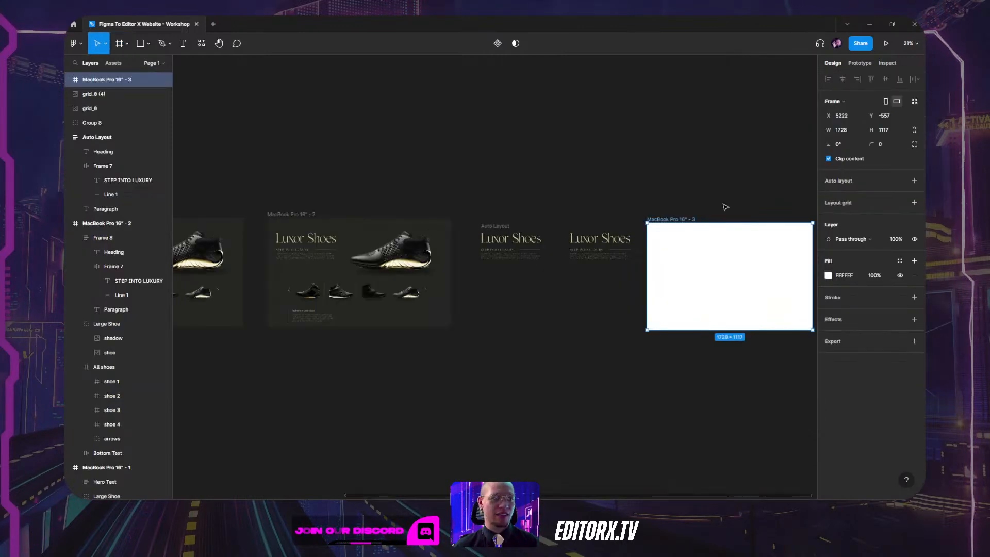
pyautogui.scroll(5, 556, 216)
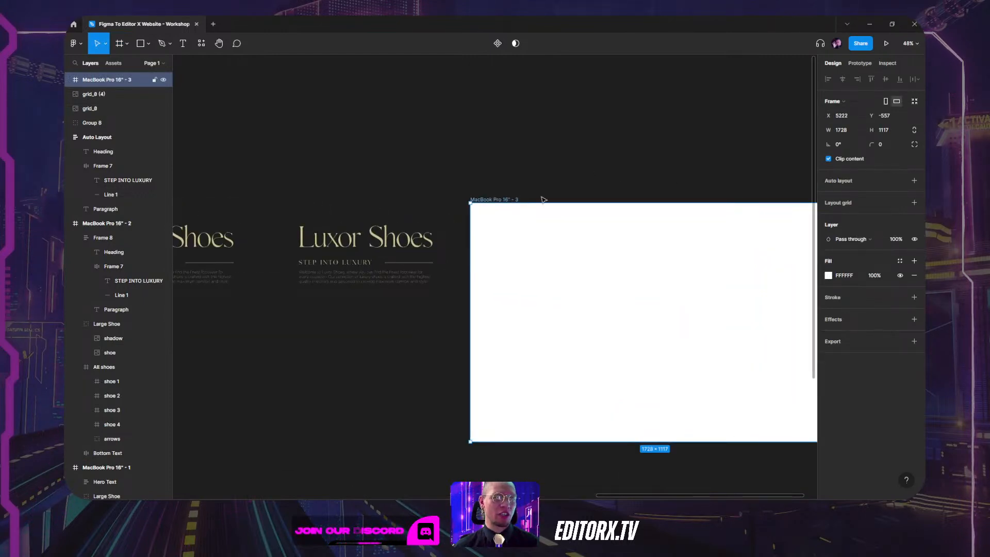
pyautogui.moveTo(602, 172); pyautogui.dragTo(476, 86)
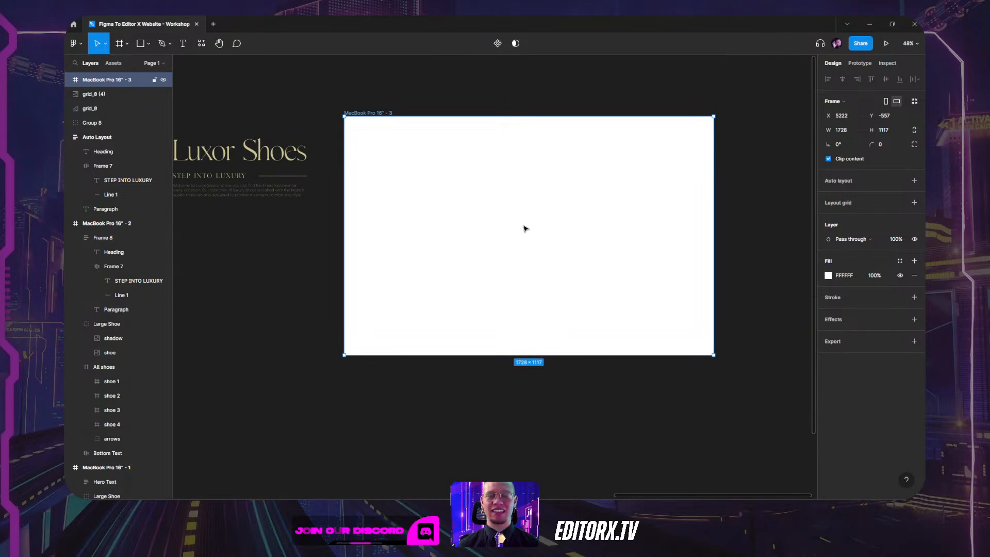
pyautogui.hscroll(-10, 327, 258)
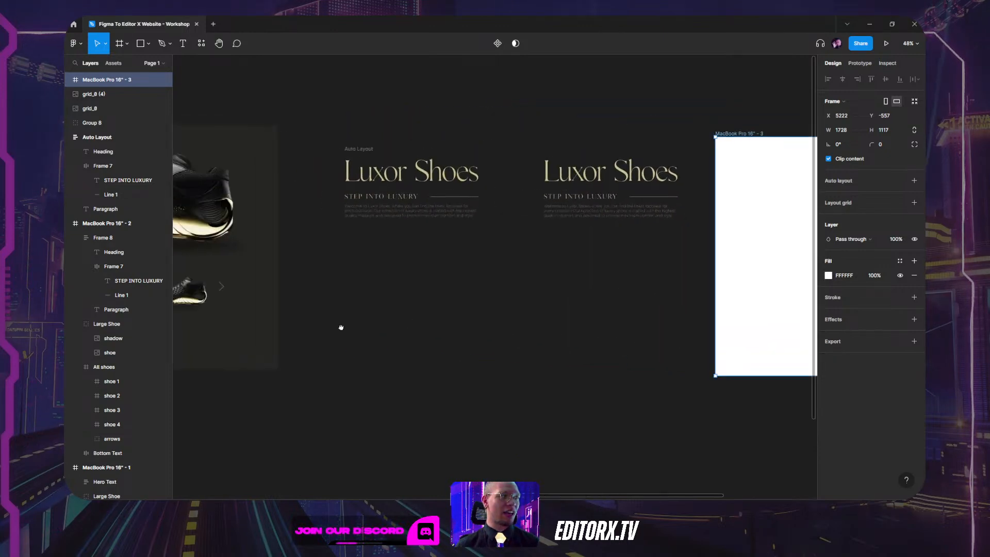
pyautogui.click(525, 217)
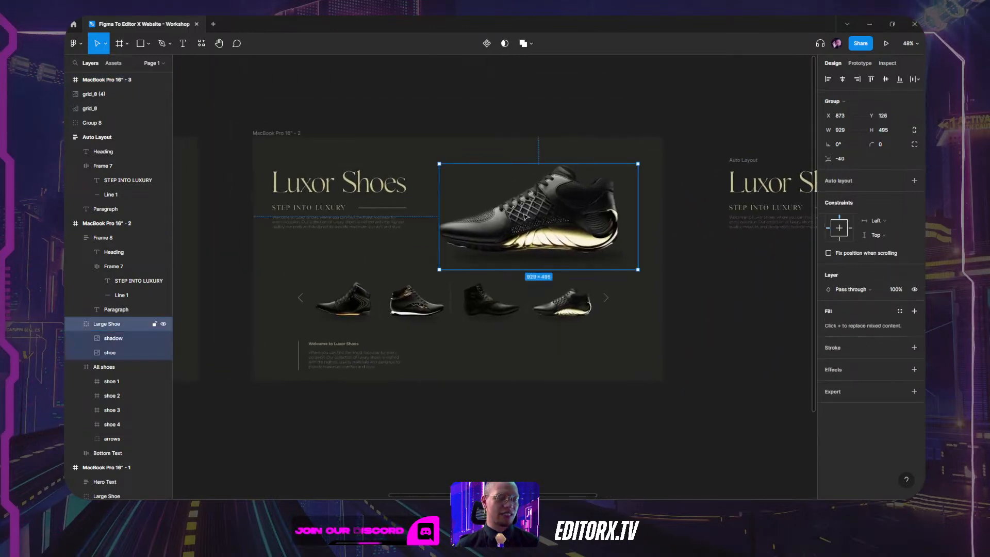
pyautogui.doubleClick(522, 262)
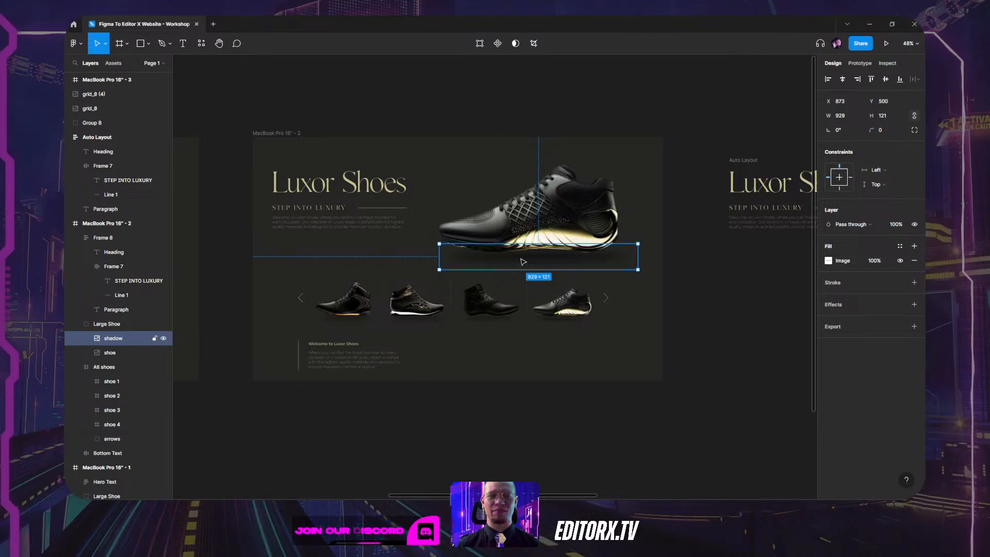
pyautogui.click(317, 218)
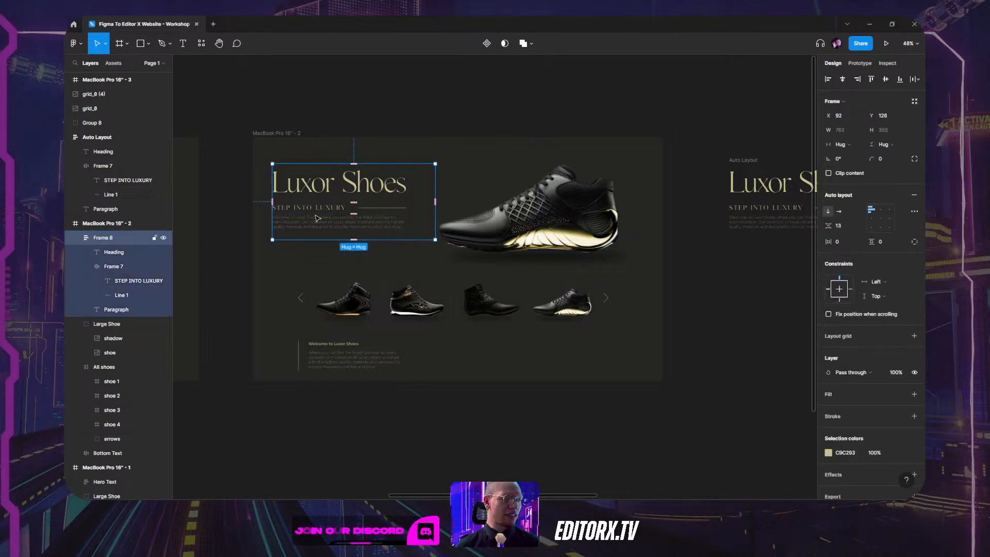
pyautogui.hotkey('shift', '2')
pyautogui.click(319, 123)
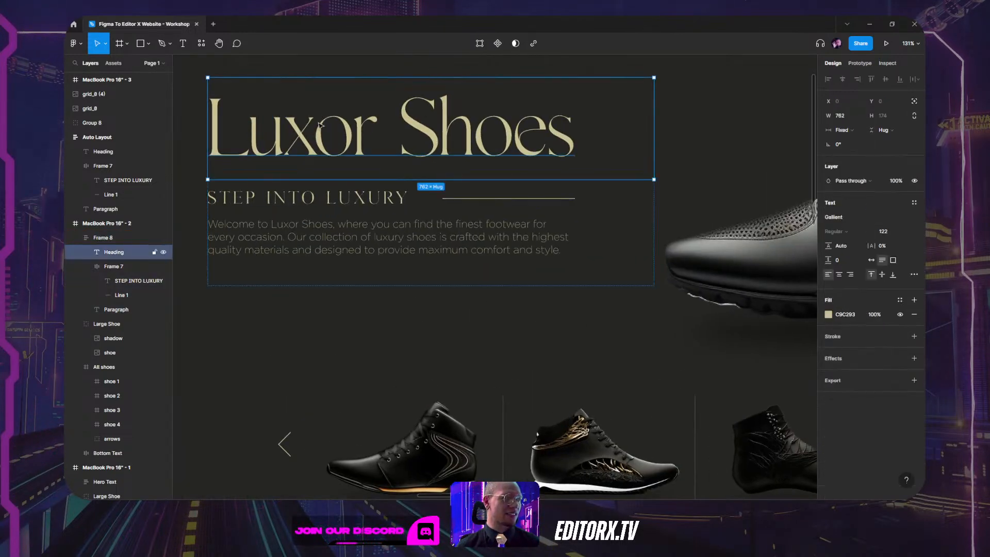
pyautogui.click(105, 267)
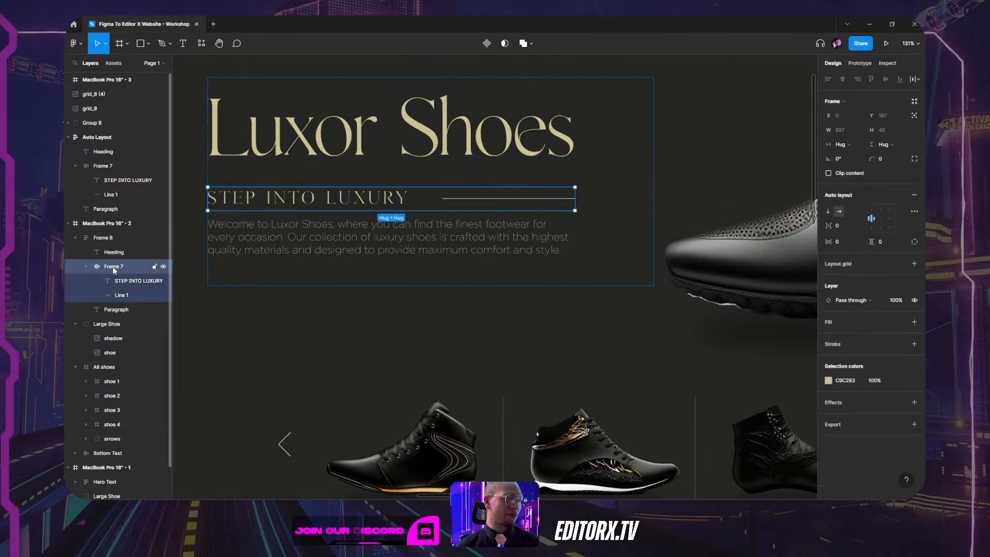
pyautogui.click(406, 252)
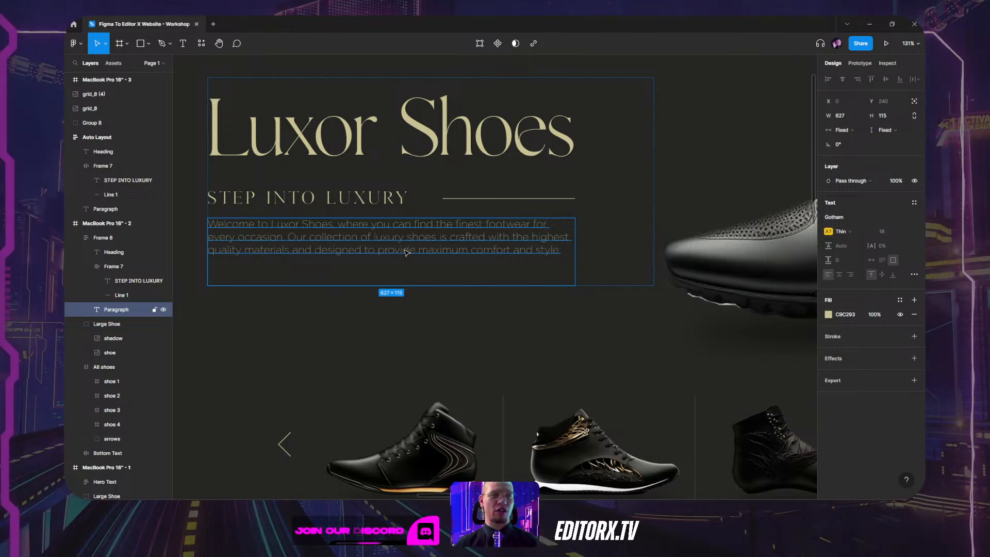
pyautogui.click(454, 177)
pyautogui.click(625, 203)
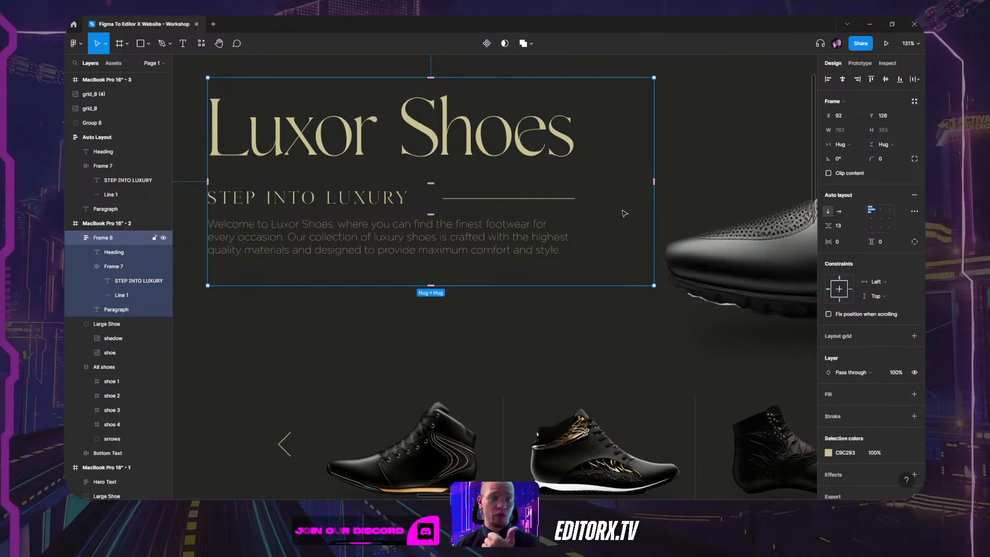
pyautogui.moveTo(563, 149); pyautogui.dragTo(617, 148)
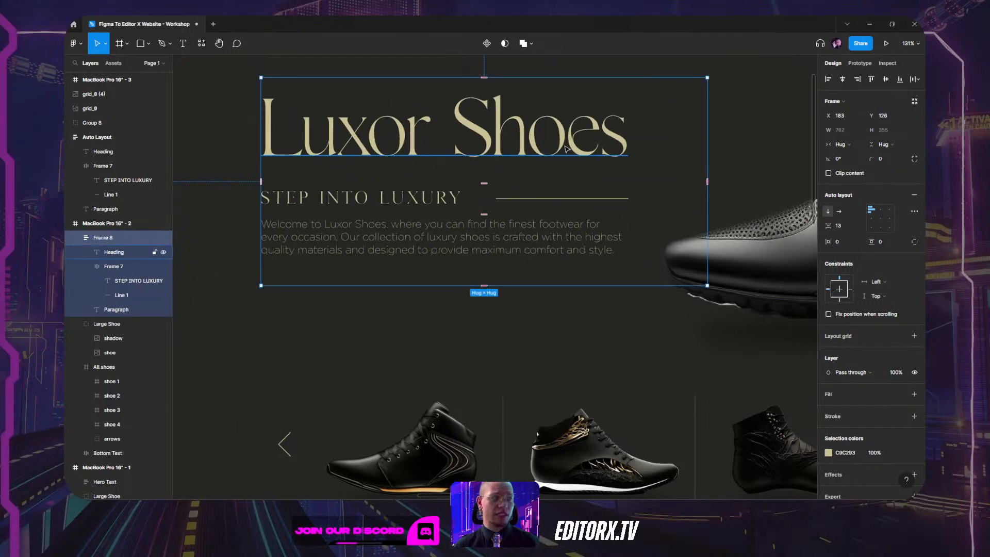
pyautogui.hotkey('ctrl', 'z')
pyautogui.moveTo(783, 144); pyautogui.dragTo(322, 156)
pyautogui.moveTo(491, 227)
pyautogui.mouseDown()
pyautogui.moveTo(505, 239)
pyautogui.moveTo(545, 235)
pyautogui.moveTo(506, 214)
pyautogui.mouseUp()
pyautogui.hotkey('ctrl', 'z')
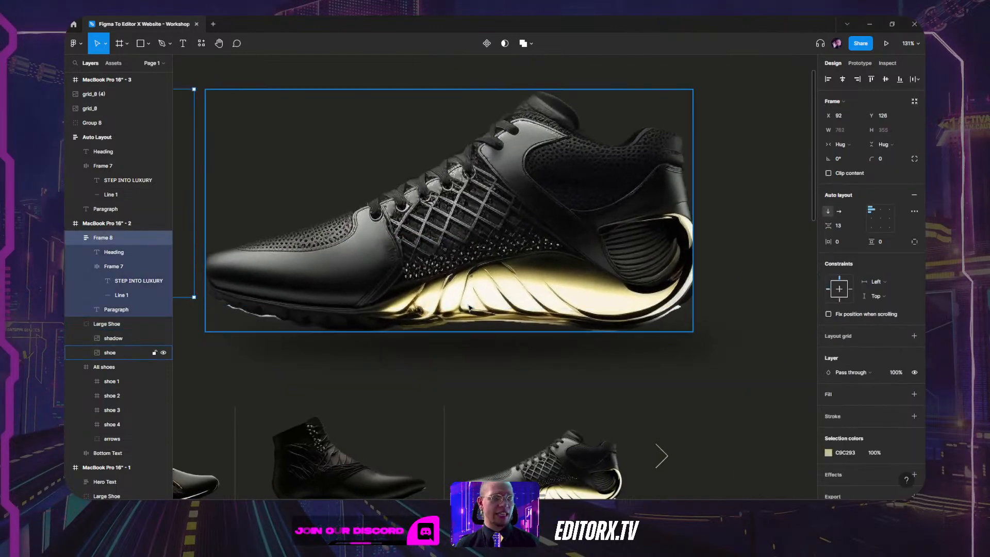
# Select the shoe slider, undo an accidental move, and inspect shoes 1–3 and the arrows layer.
pyautogui.scroll(-4, 468, 300)
pyautogui.moveTo(380, 285); pyautogui.dragTo(537, 230)
pyautogui.scroll(1, 438, 374)
pyautogui.scroll(3, 438, 374)
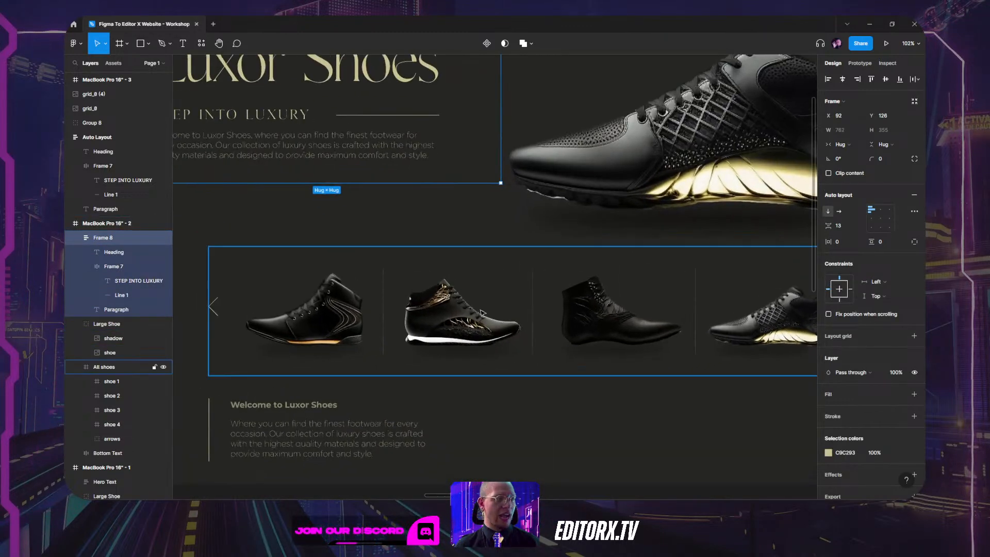
pyautogui.click(444, 361)
pyautogui.hotkey('ctrl', 'z')
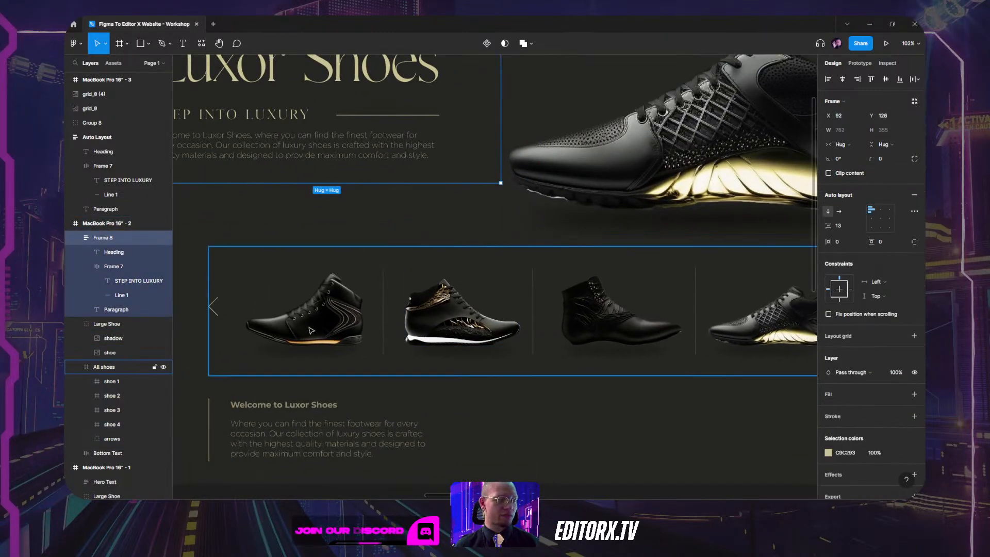
pyautogui.doubleClick(309, 333)
pyautogui.click(461, 340)
pyautogui.click(614, 351)
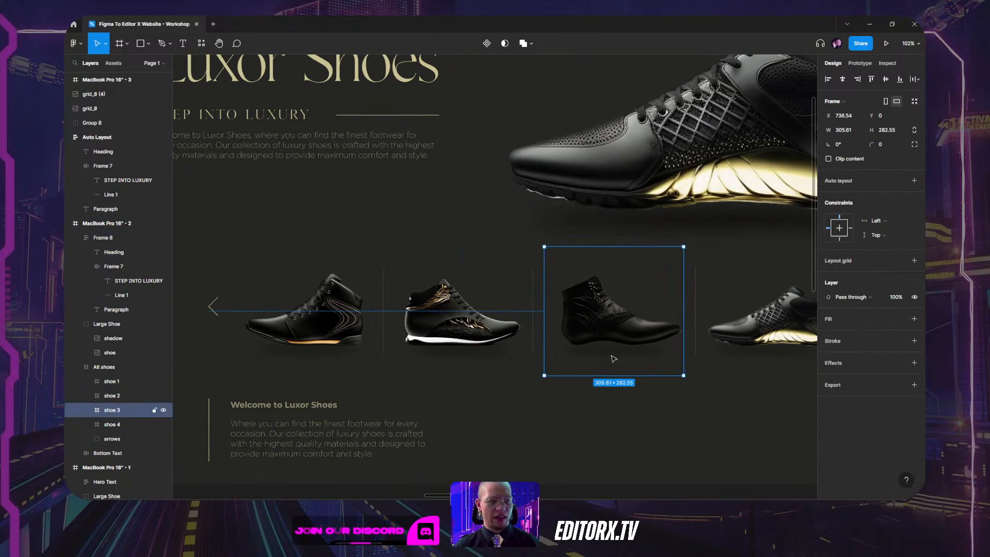
pyautogui.hscroll(2, 665, 304)
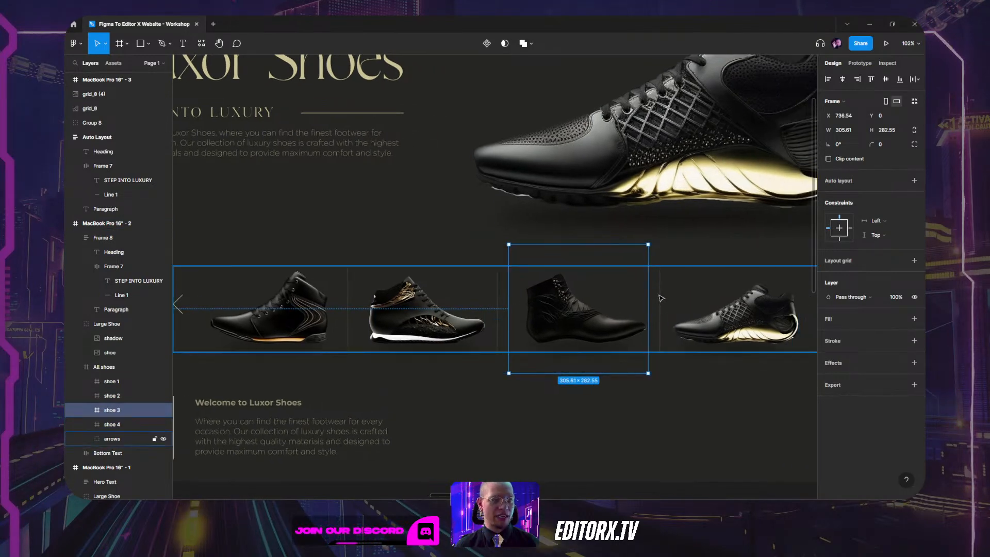
pyautogui.hscroll(-3, 364, 330)
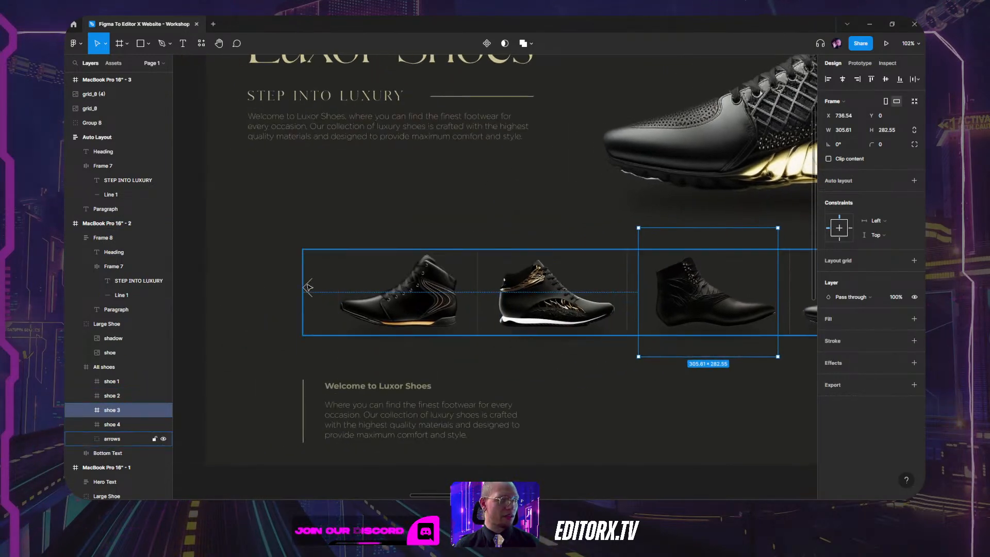
pyautogui.click(112, 439)
pyautogui.hscroll(6, 585, 268)
# Box-select the row of shoes in the slider, then clear the selection.
pyautogui.click(648, 304)
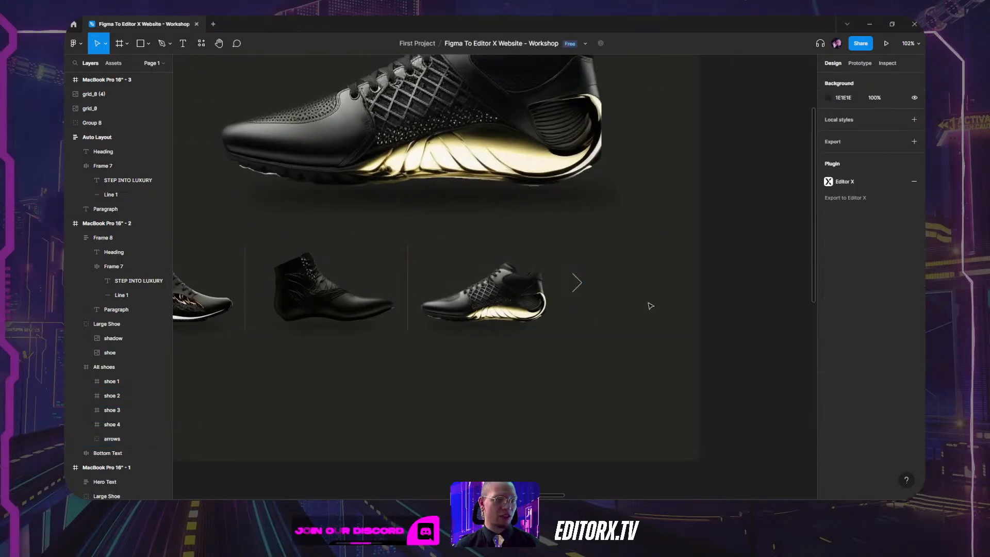
pyautogui.moveTo(483, 344); pyautogui.dragTo(656, 287)
pyautogui.moveTo(771, 180); pyautogui.dragTo(178, 274)
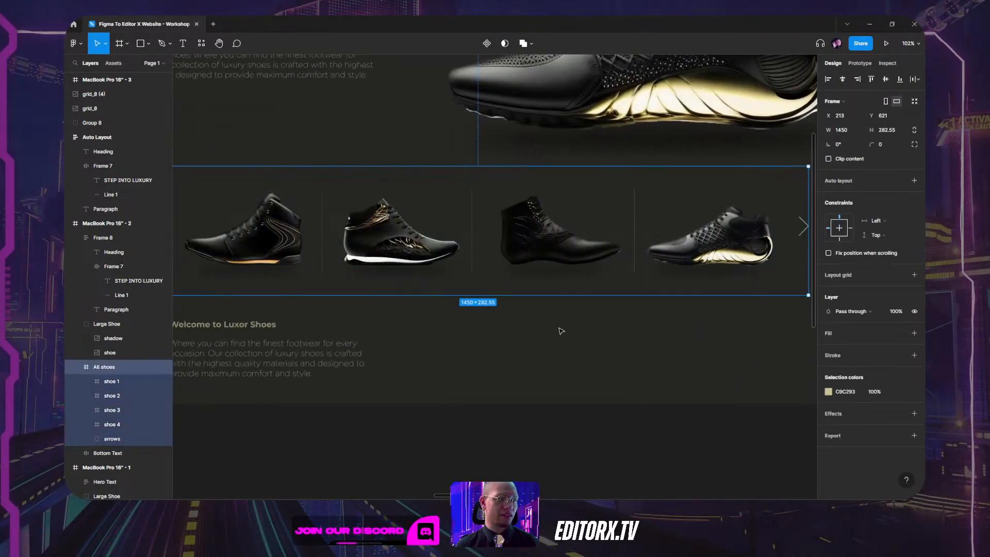
pyautogui.click(503, 380)
pyautogui.hscroll(-3, 639, 347)
# Select the All shoes frame and step through shoes 1, 2, 3 and the arrows group.
pyautogui.click(466, 220)
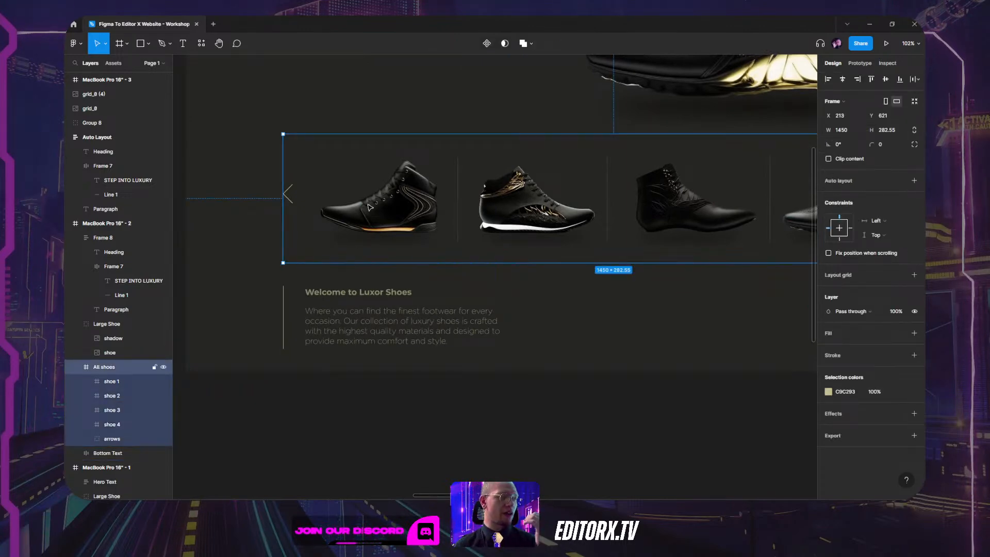
pyautogui.click(107, 381)
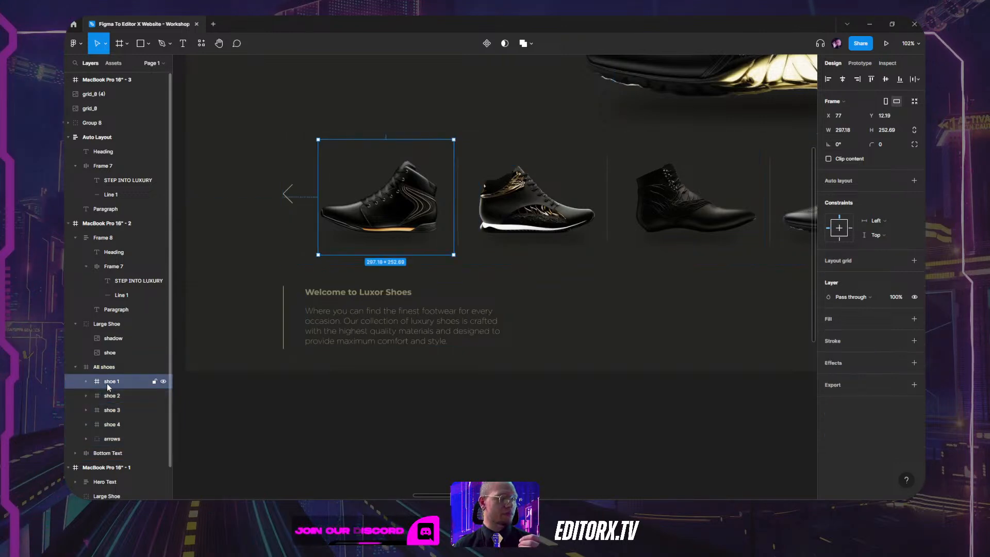
pyautogui.click(110, 395)
pyautogui.click(111, 410)
pyautogui.click(113, 439)
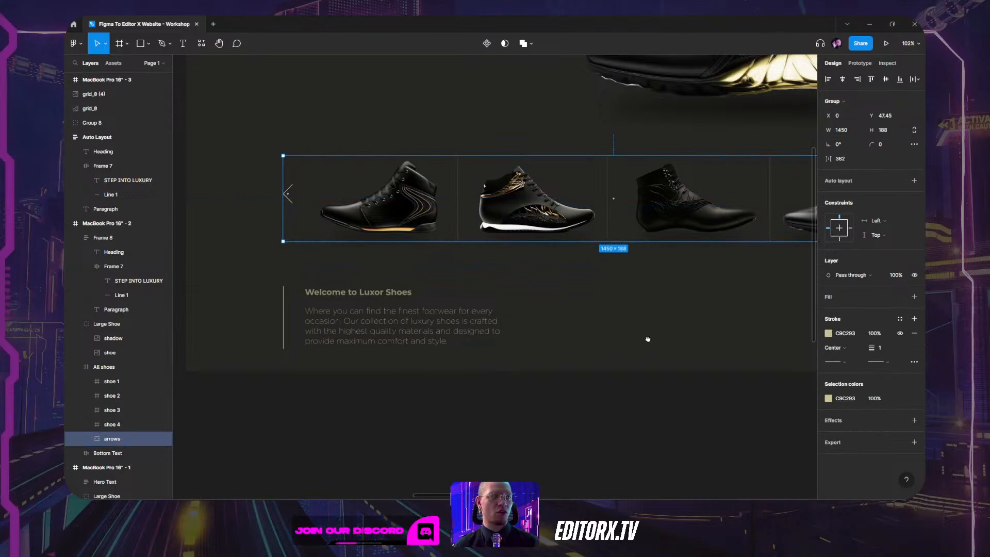
pyautogui.moveTo(645, 338); pyautogui.dragTo(487, 345)
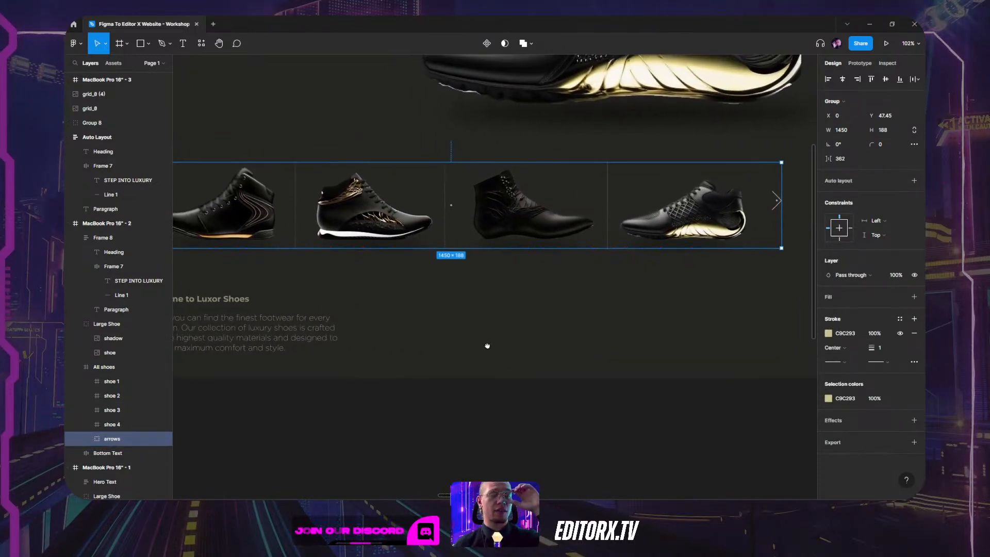
pyautogui.click(376, 126)
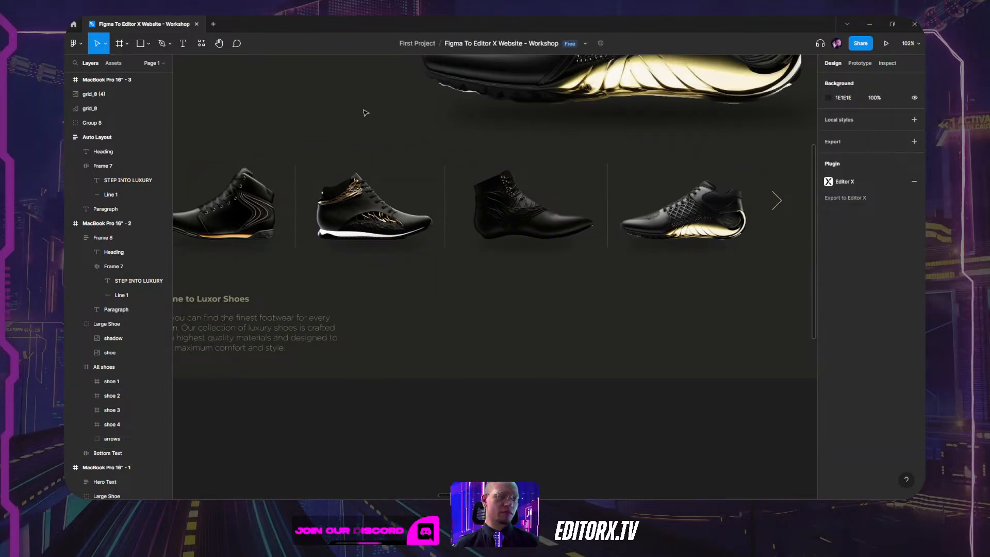
# Inspect the right and left arrow vectors within the 1450 × 188 arrows group.
pyautogui.doubleClick(777, 200)
pyautogui.moveTo(485, 297); pyautogui.dragTo(619, 268)
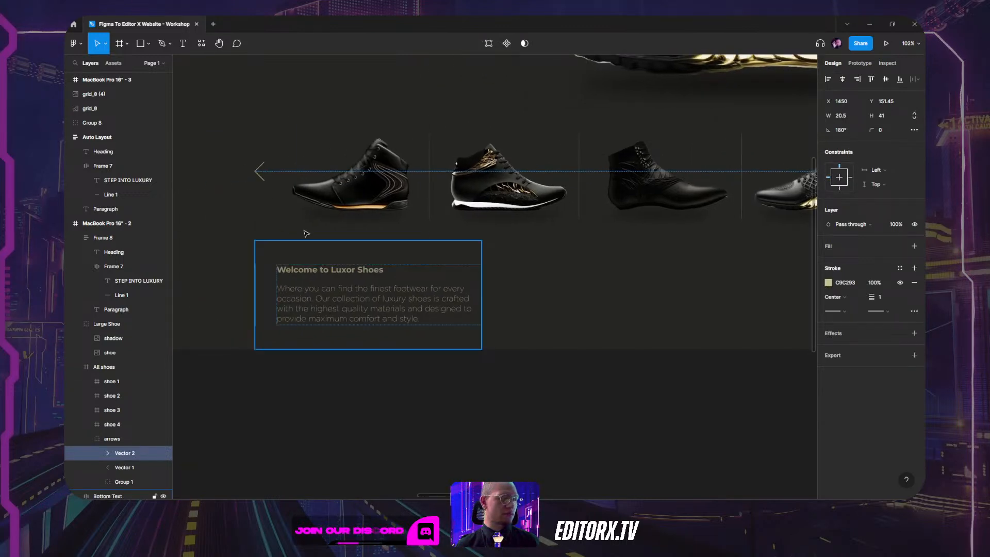
pyautogui.click(260, 170)
pyautogui.click(119, 440)
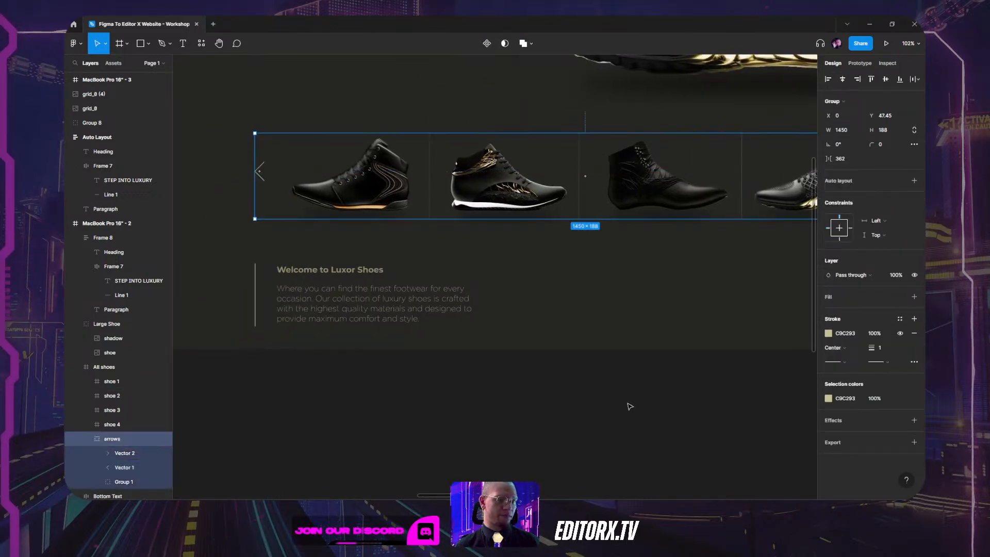
pyautogui.hotkey('alt', 'Tab')
pyautogui.hotkey('alt', 'Tab')
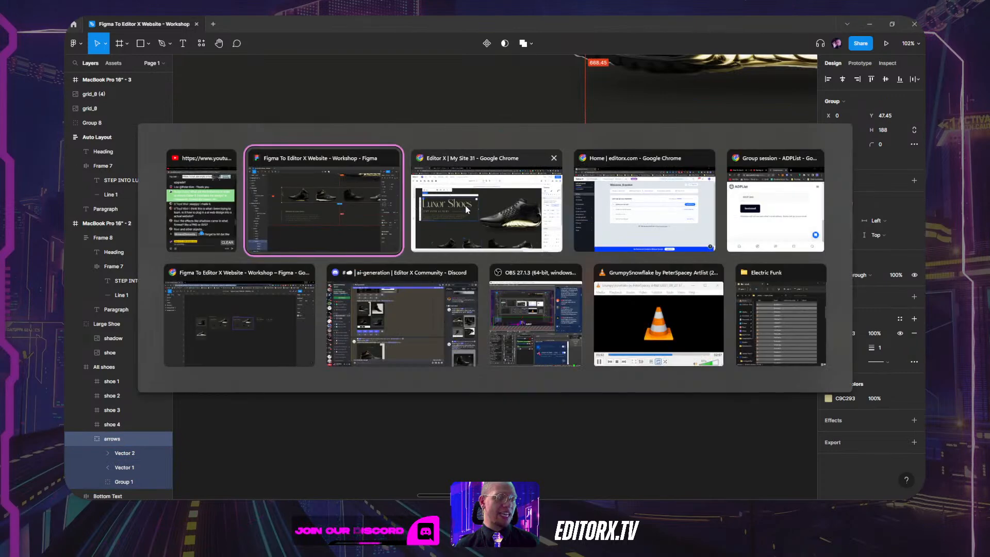
# In Editor X, inspect the shoe Vector Art and lower Section in the Layers panel.
pyautogui.scroll(-5, 206, 283)
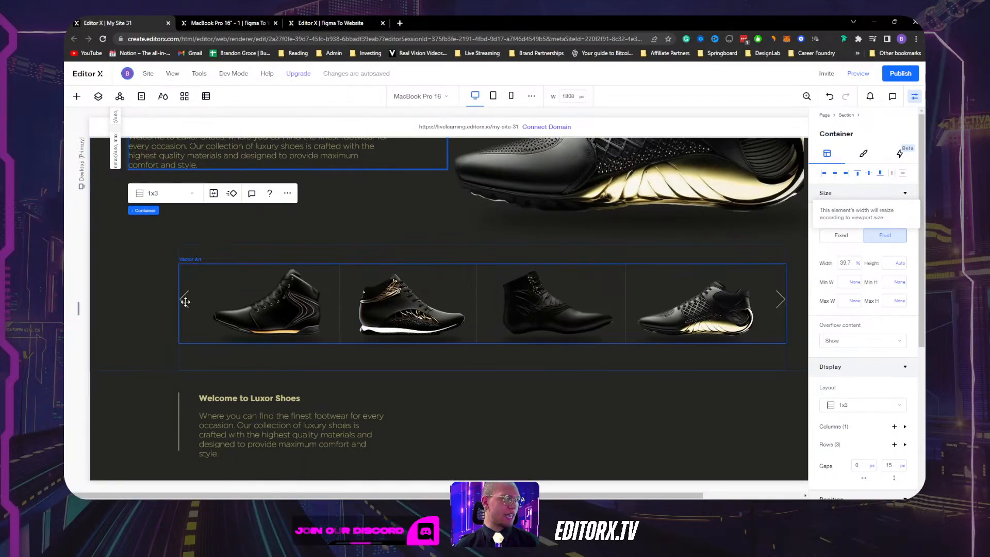
pyautogui.click(185, 302)
pyautogui.click(98, 96)
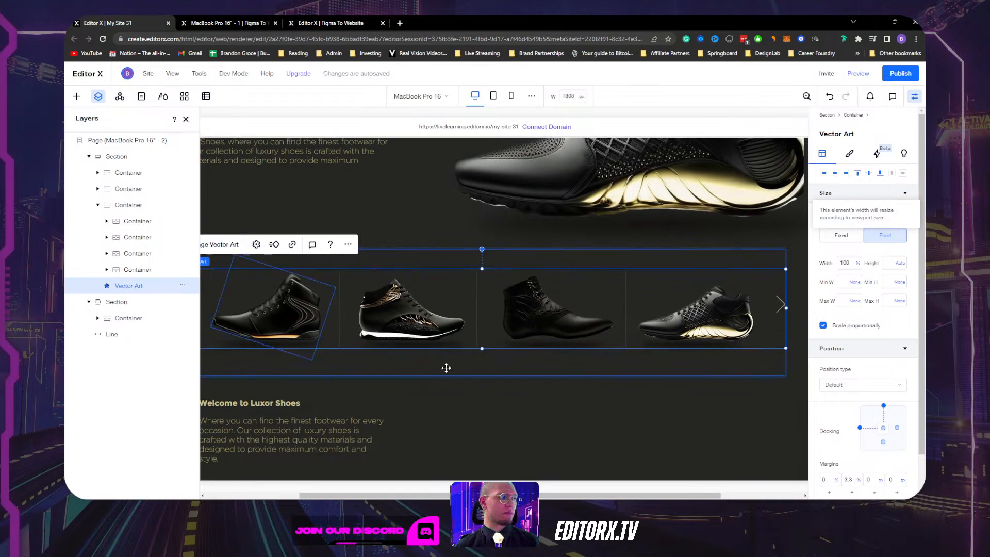
pyautogui.click(609, 442)
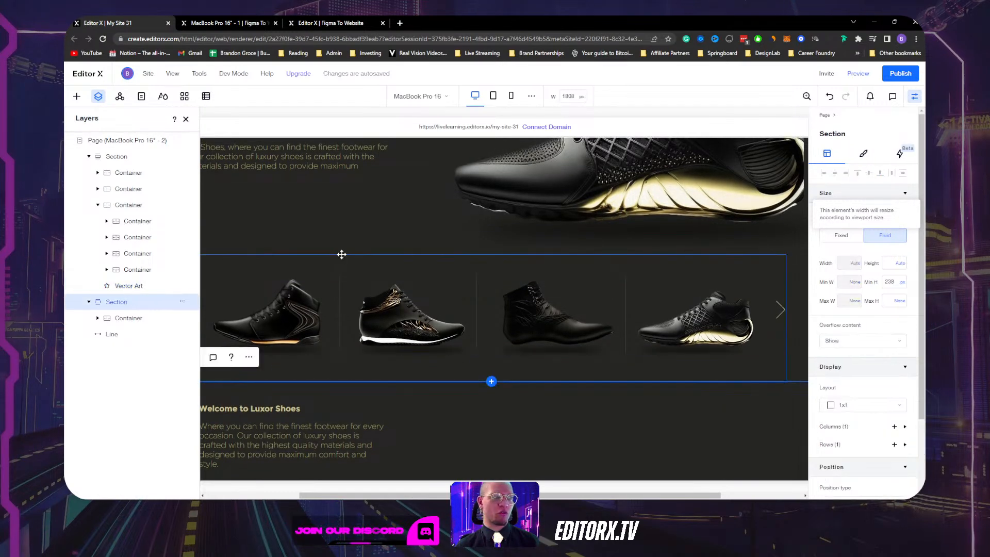
pyautogui.click(186, 119)
pyautogui.scroll(3, 402, 247)
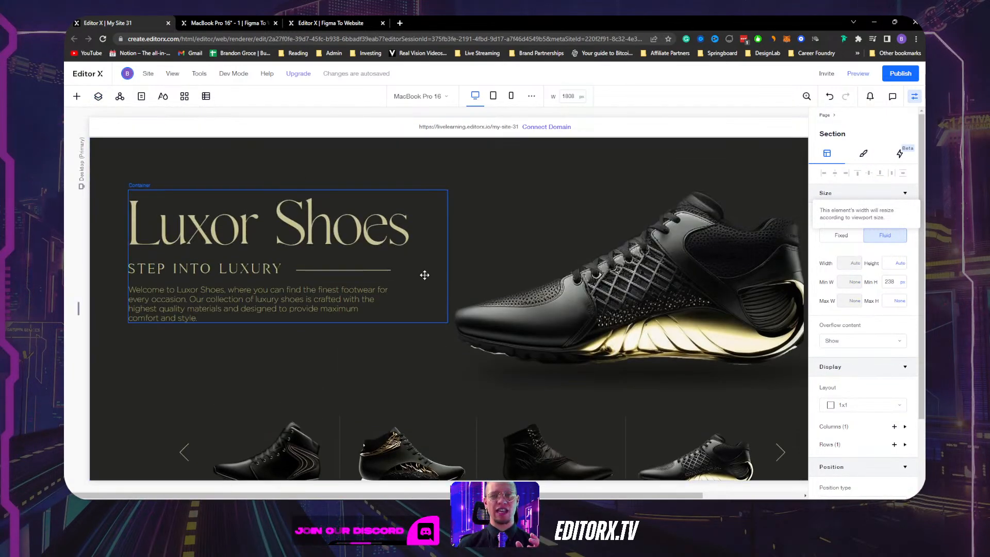
pyautogui.scroll(-3, 424, 275)
pyautogui.scroll(2, 454, 266)
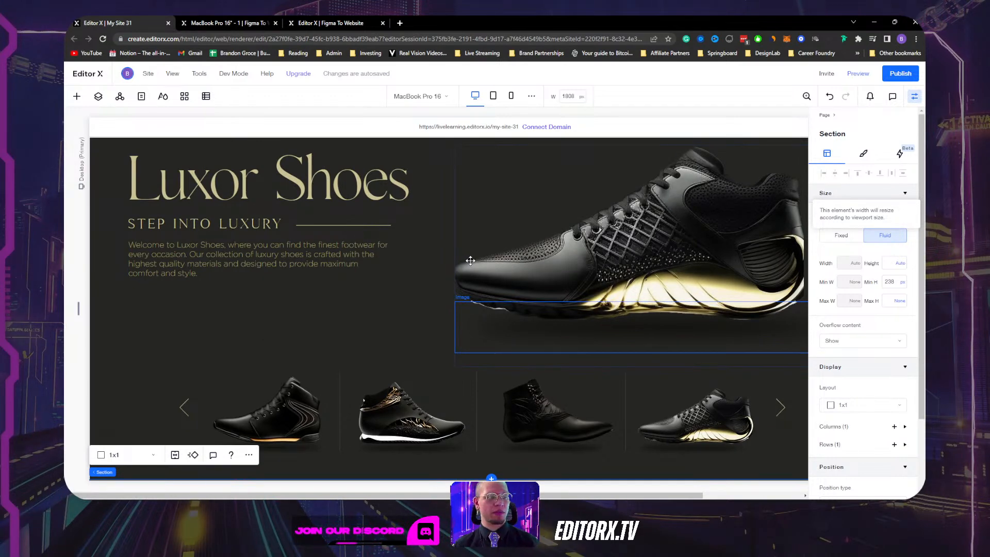
# Drag the hero shoe image lower, to a 40.3% top margin at 100% width.
pyautogui.click(605, 272)
pyautogui.scroll(-2, 605, 271)
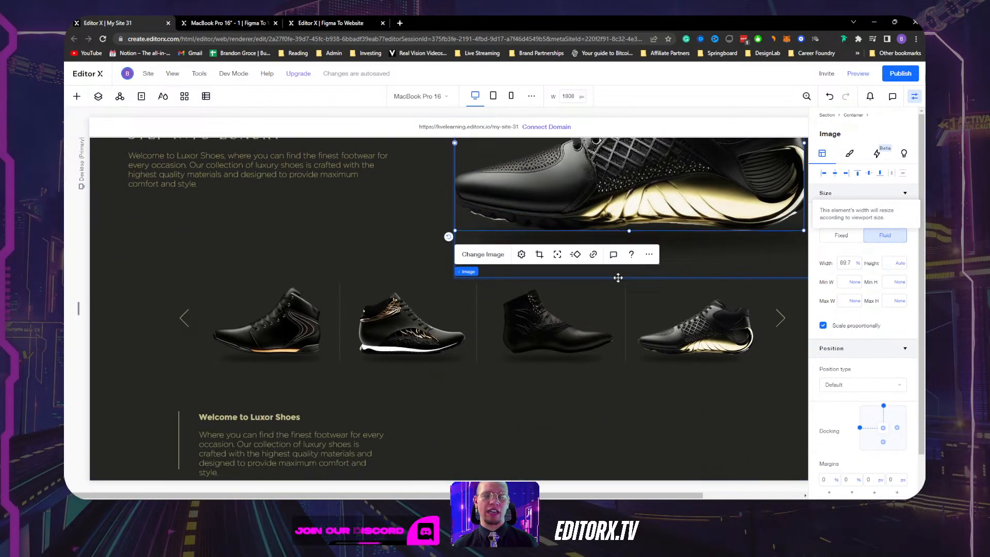
pyautogui.click(782, 318)
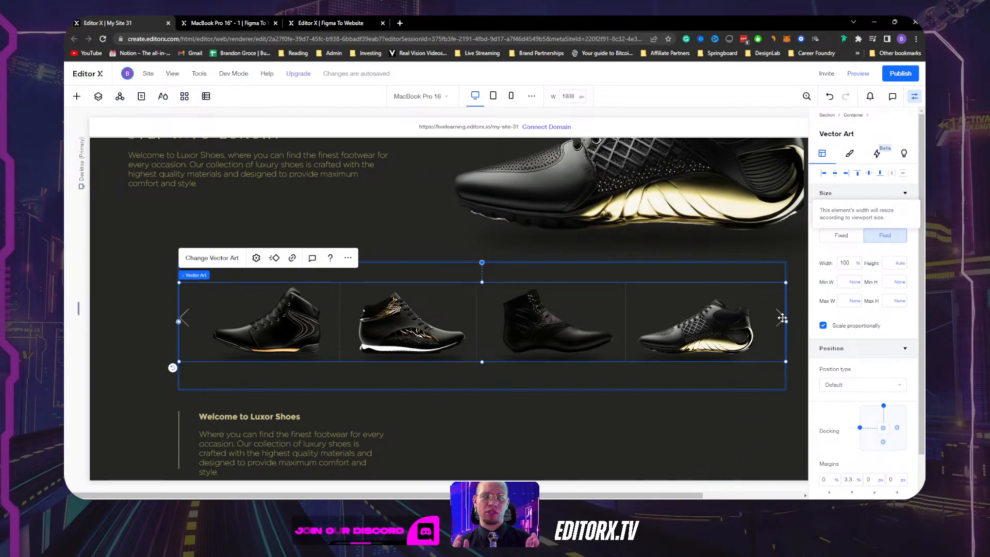
pyautogui.scroll(3, 748, 309)
pyautogui.click(668, 296)
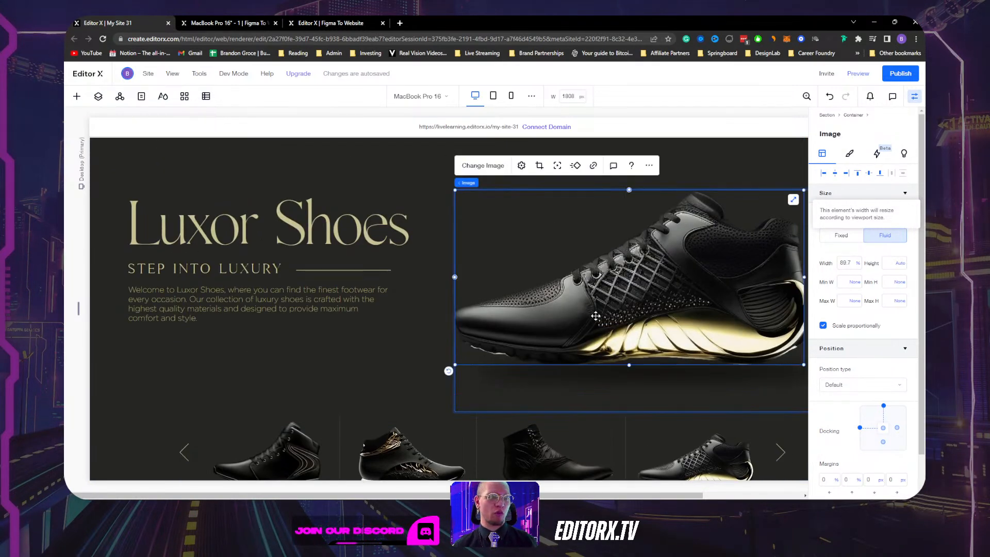
pyautogui.moveTo(596, 316); pyautogui.dragTo(602, 373)
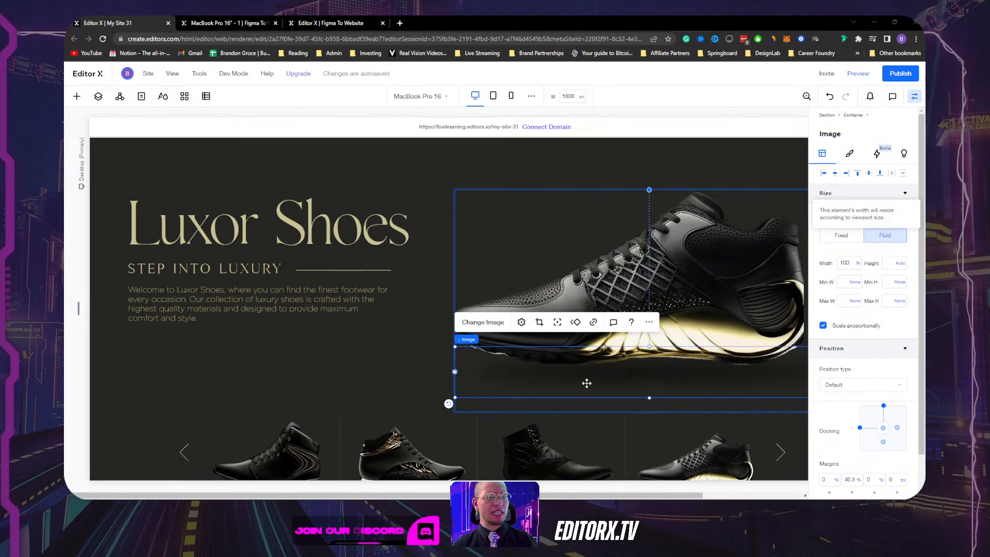
# Return to Figma and select the Large Shoe group.
pyautogui.hotkey('alt', 'Tab')
pyautogui.scroll(2, 522, 258)
pyautogui.scroll(2, 522, 258)
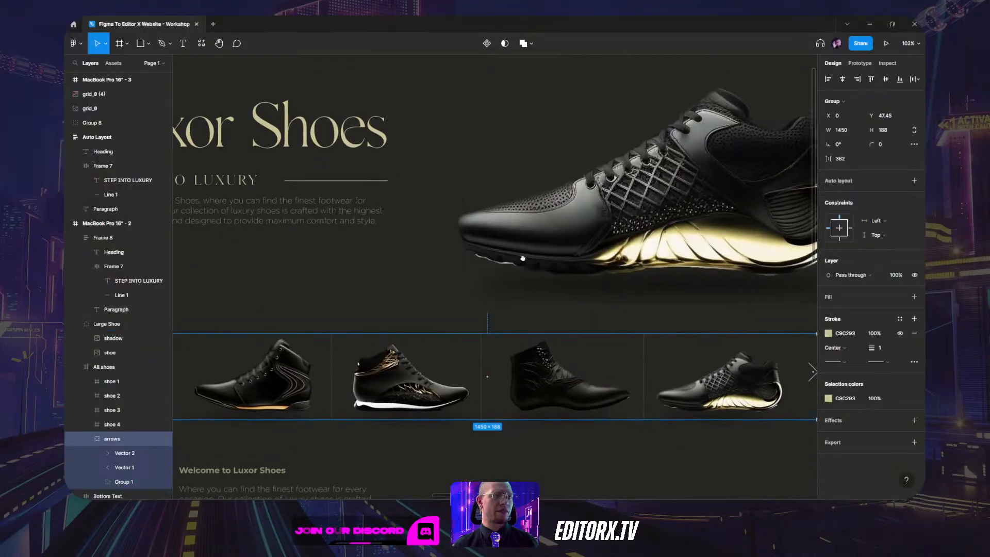
pyautogui.scroll(1, 523, 258)
pyautogui.hscroll(2, 523, 258)
pyautogui.click(522, 258)
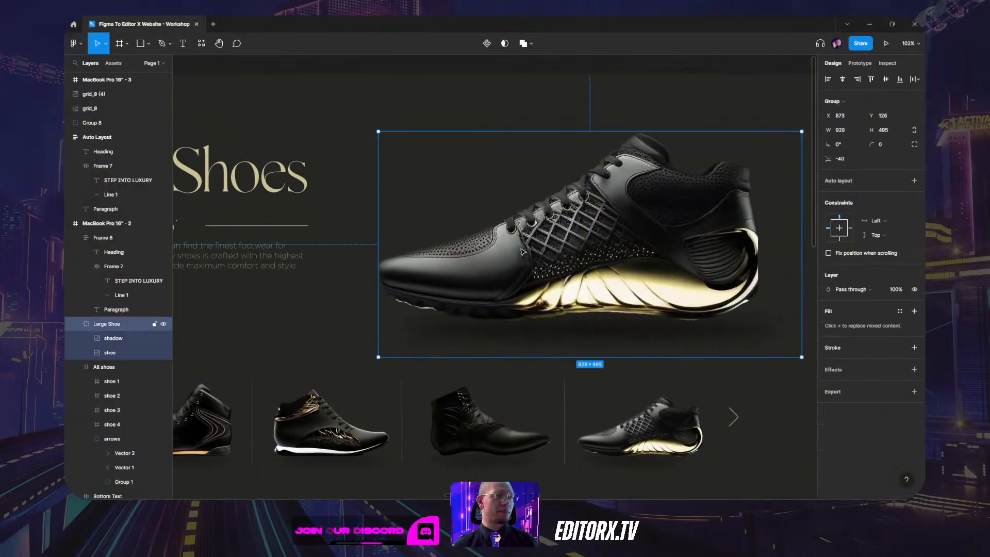
pyautogui.click(107, 338)
pyautogui.click(110, 322)
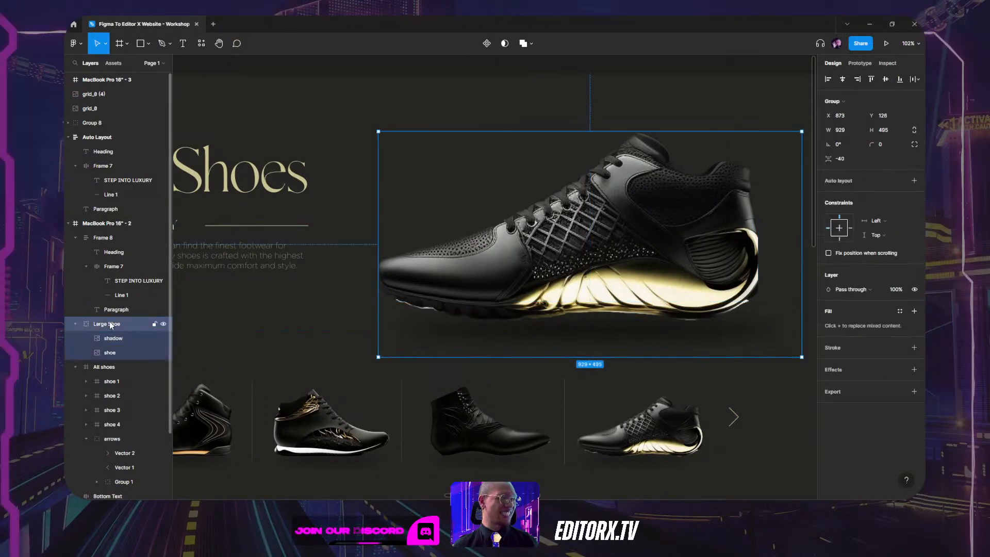
pyautogui.click(315, 330)
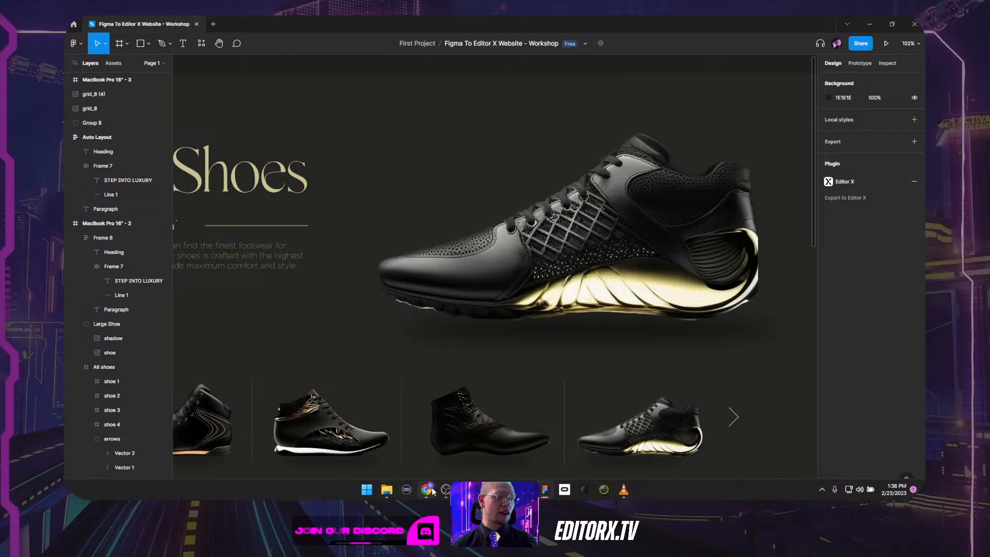
pyautogui.moveTo(433, 491)
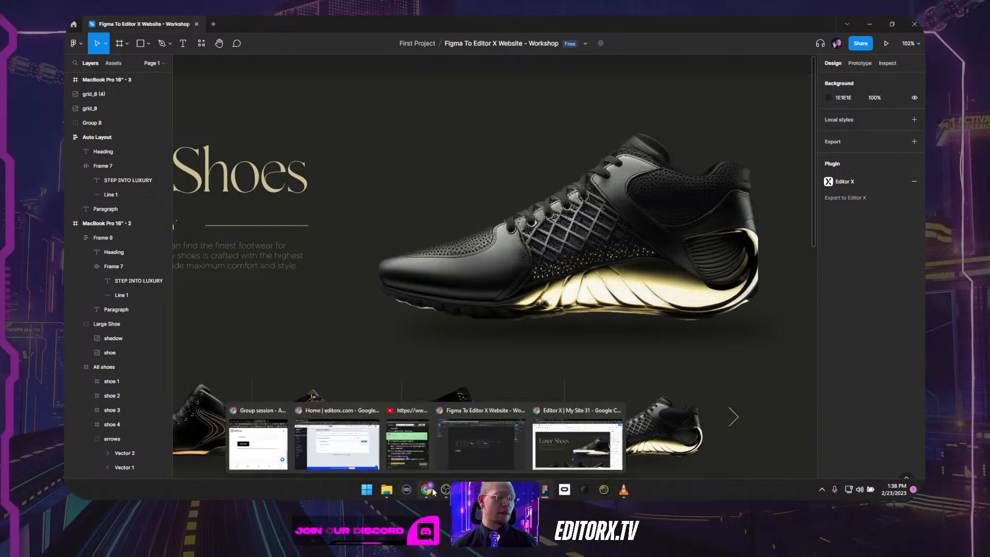
# In Editor X, inspect the hero text container and shoe image container, then hide the Inspector.
pyautogui.click(580, 448)
pyautogui.scroll(-3, 342, 310)
pyautogui.scroll(3, 345, 313)
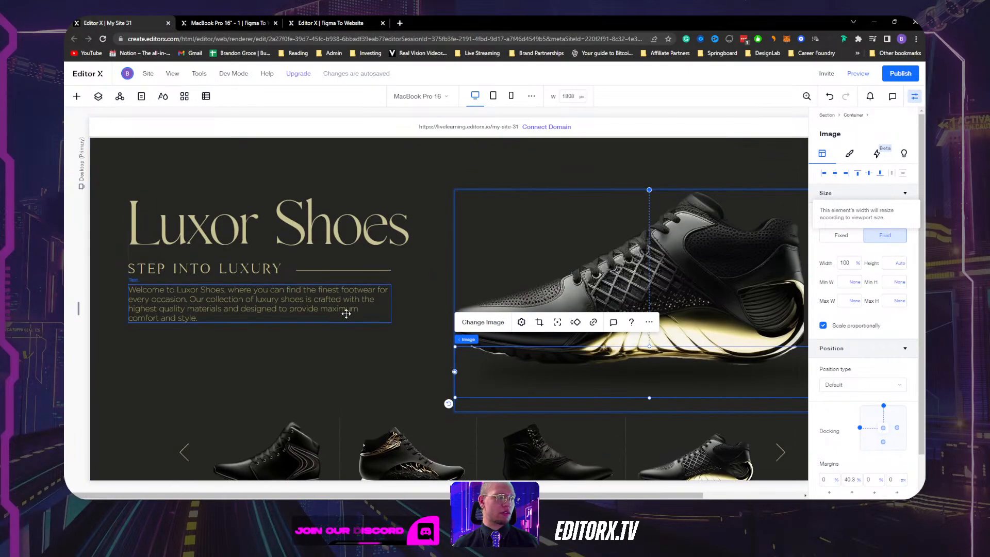
pyautogui.click(320, 347)
pyautogui.click(269, 265)
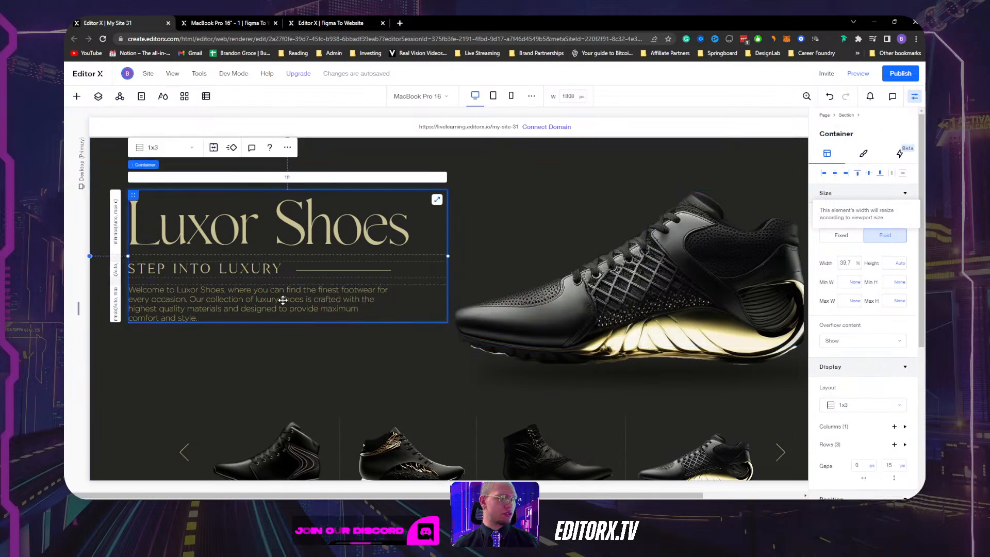
pyautogui.click(501, 232)
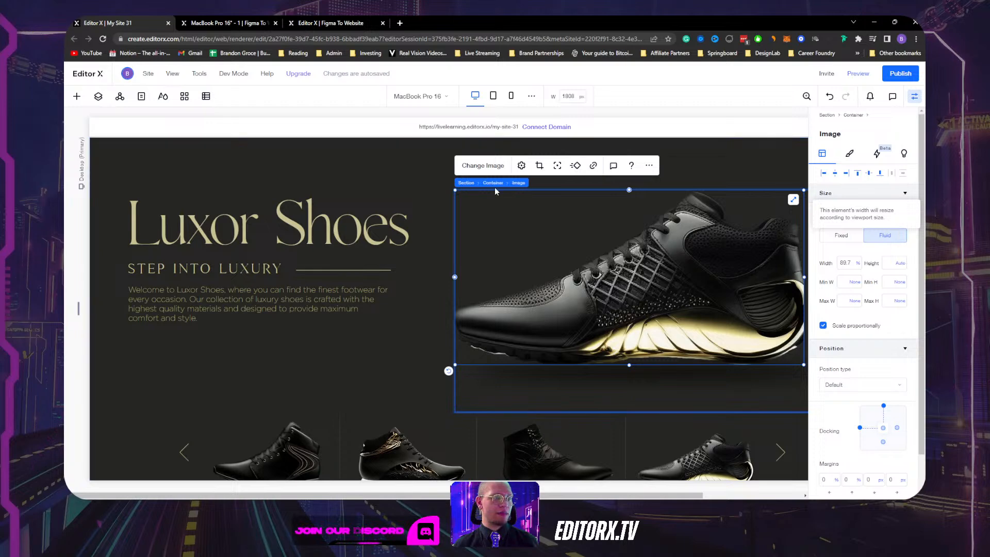
pyautogui.click(494, 183)
pyautogui.scroll(-3, 392, 258)
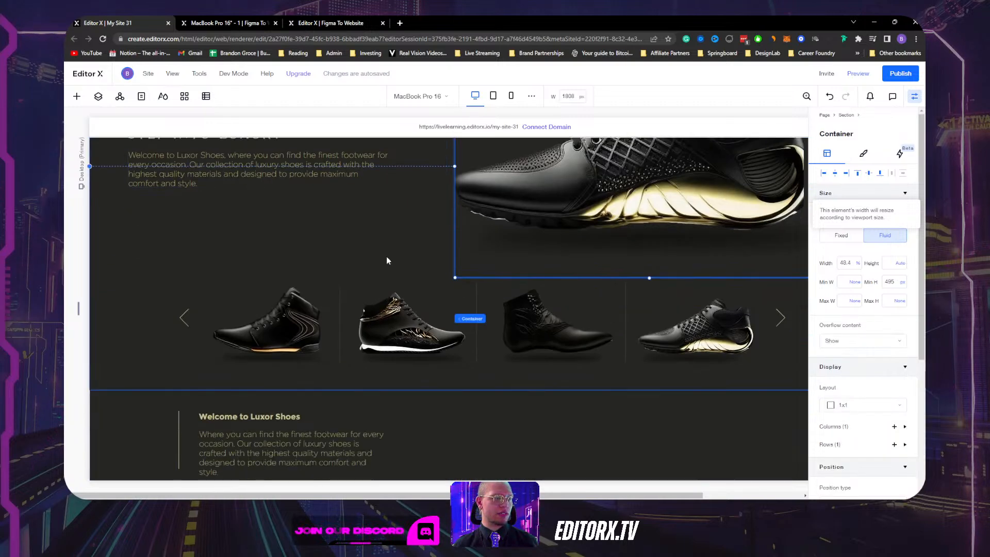
pyautogui.scroll(2, 387, 261)
pyautogui.scroll(-1, 387, 260)
pyautogui.scroll(2, 499, 247)
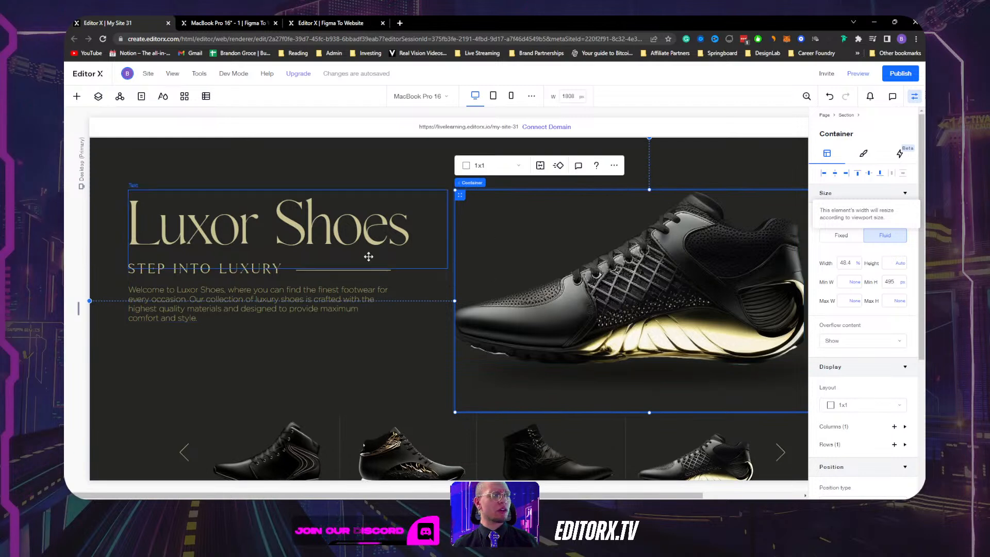
pyautogui.click(426, 277)
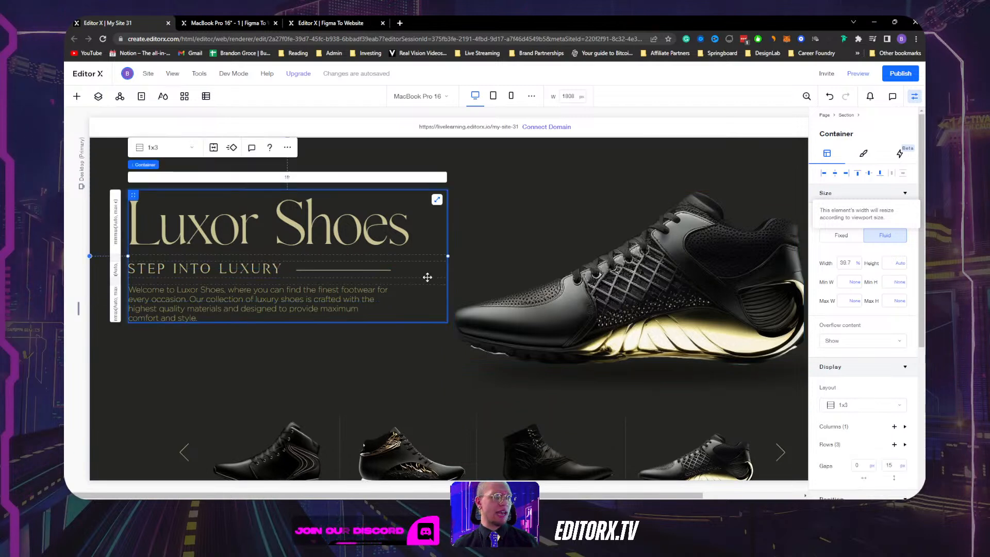
pyautogui.click(914, 96)
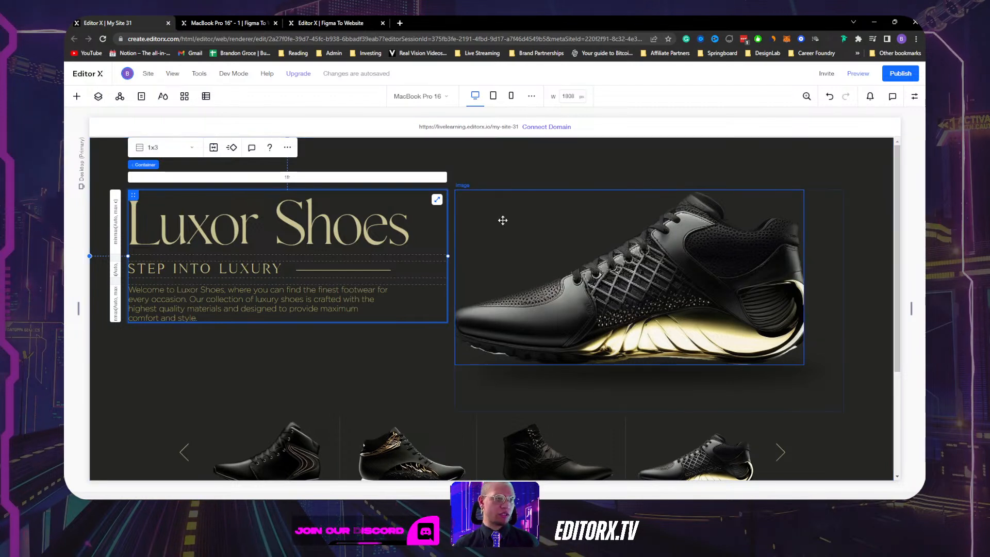
# Select the shoe image container plus the text container and place both in one container.
pyautogui.click(505, 207)
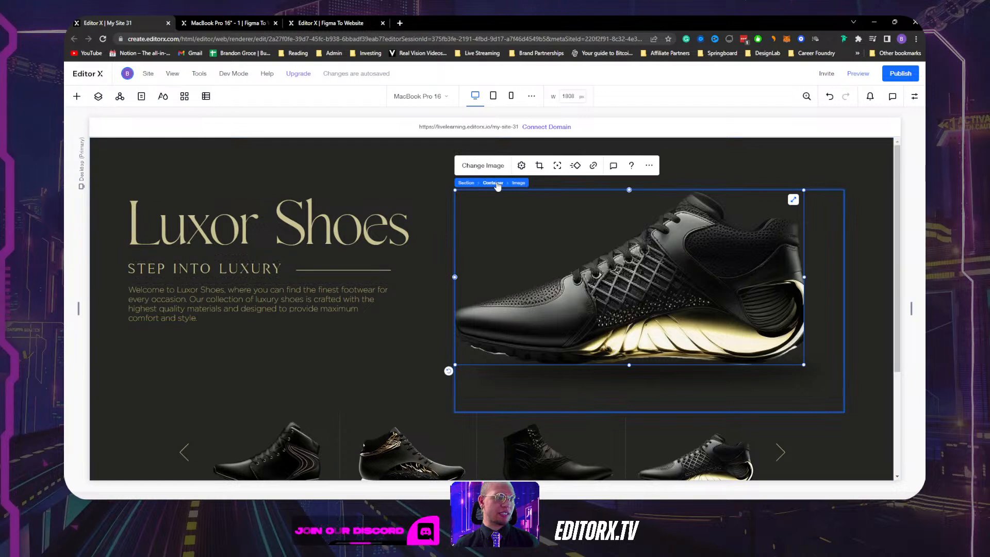
pyautogui.click(496, 183)
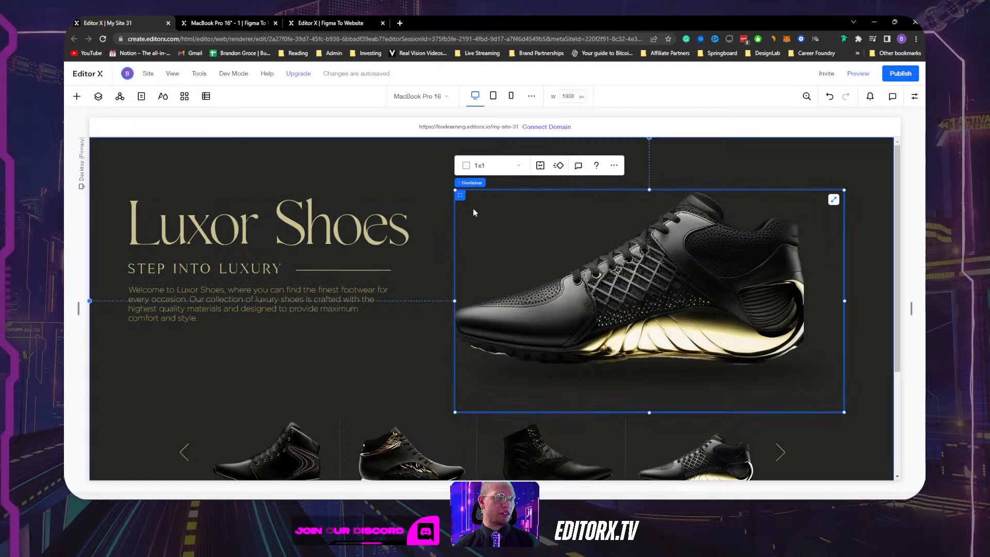
pyautogui.keyDown('shift'); pyautogui.click(425, 283); pyautogui.keyUp('shift')
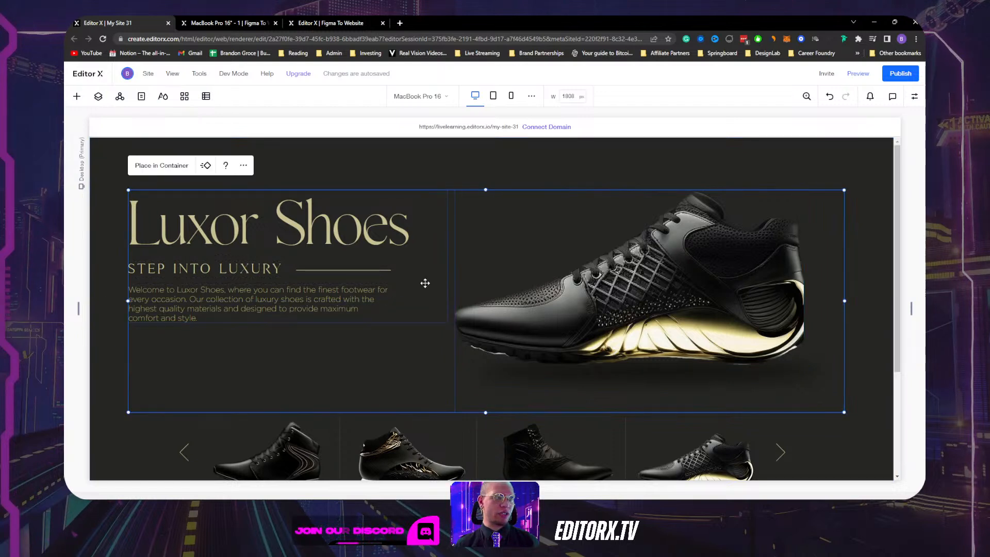
pyautogui.click(152, 166)
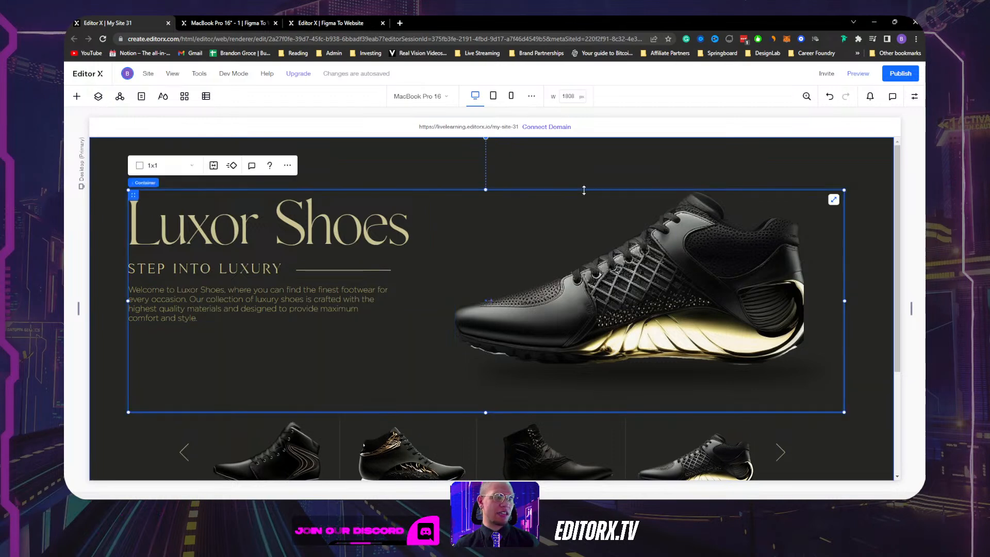
pyautogui.click(162, 168)
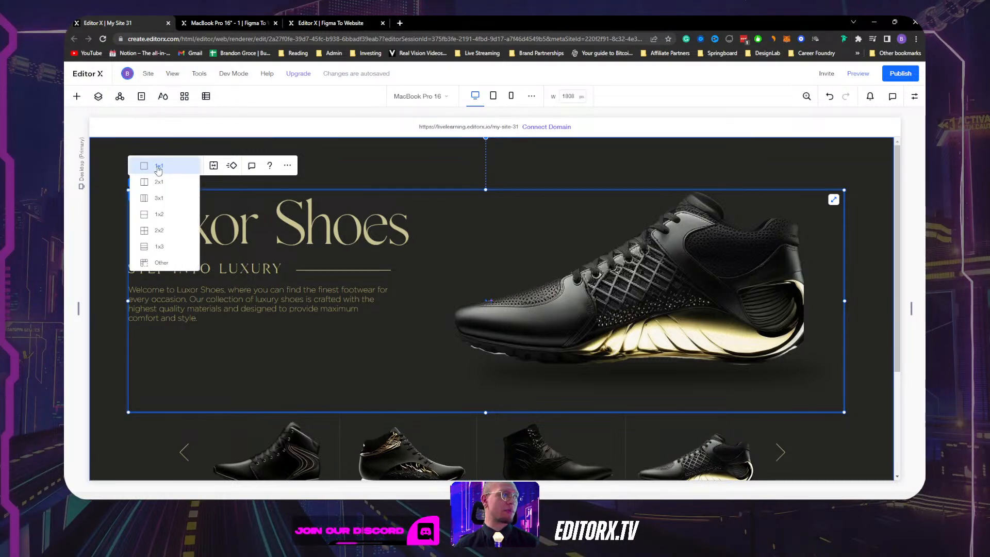
# Switch the new container to a 2x1 two-column layout.
pyautogui.click(157, 183)
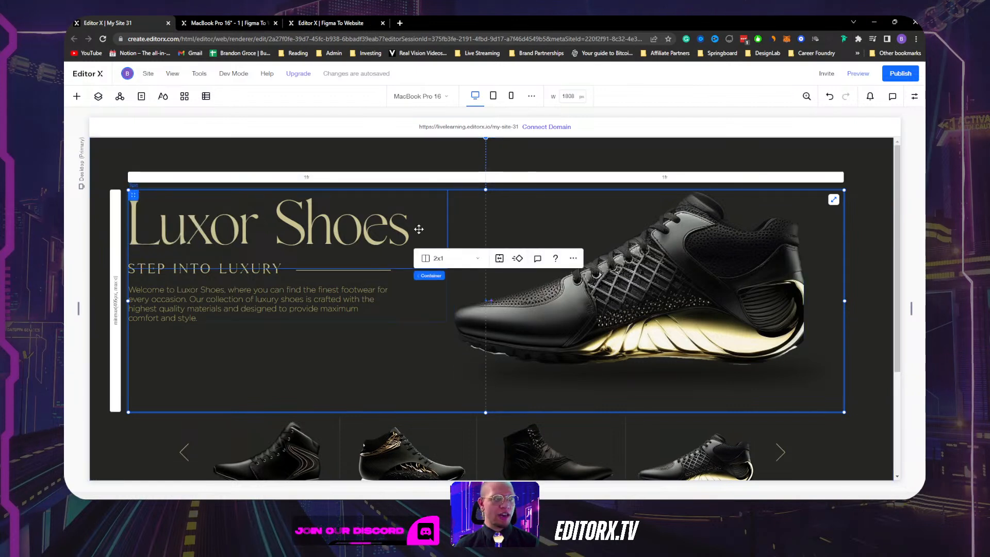
pyautogui.click(452, 363)
pyautogui.click(306, 181)
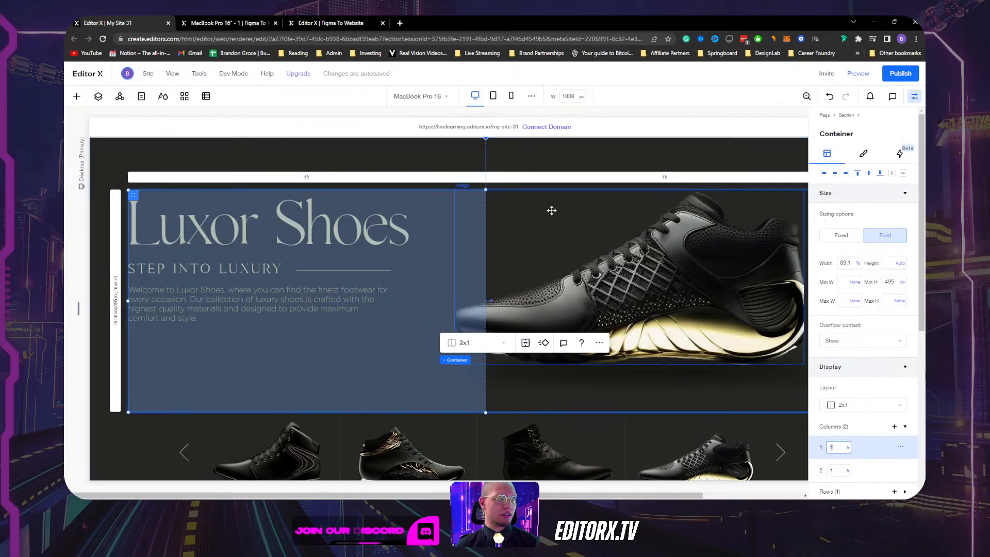
# Place the shoe image container in grid column 2, then view the Figma To Website reference.
pyautogui.click(422, 269)
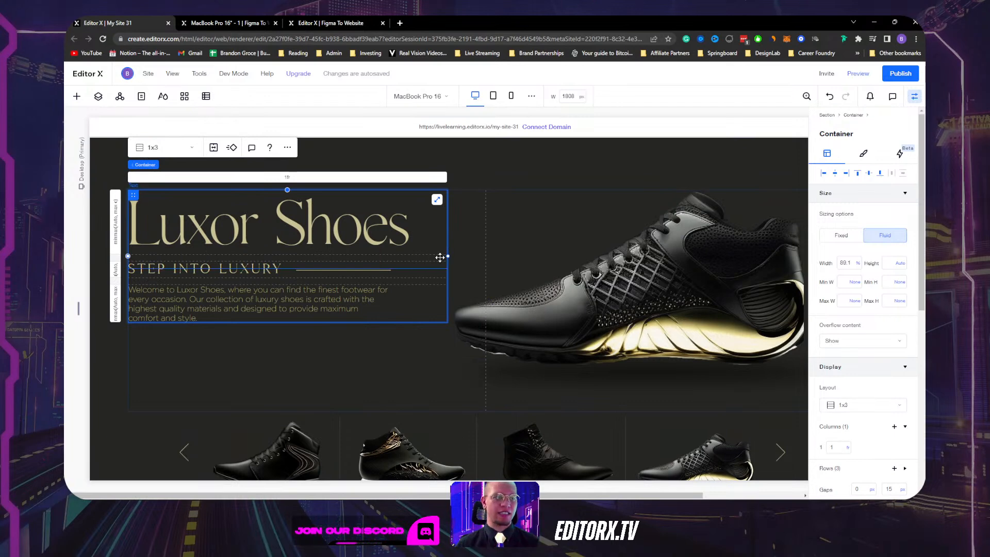
pyautogui.scroll(-5, 866, 323)
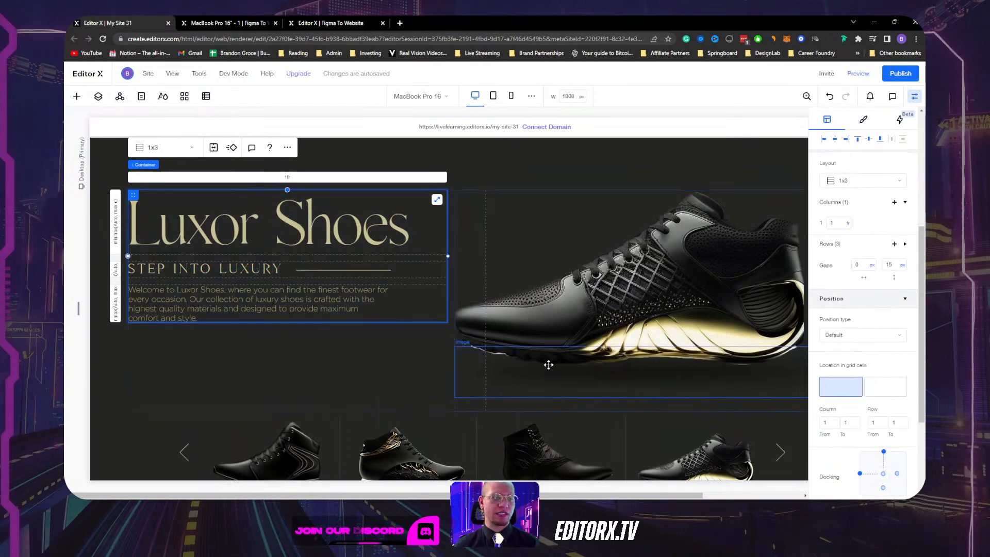
pyautogui.click(525, 229)
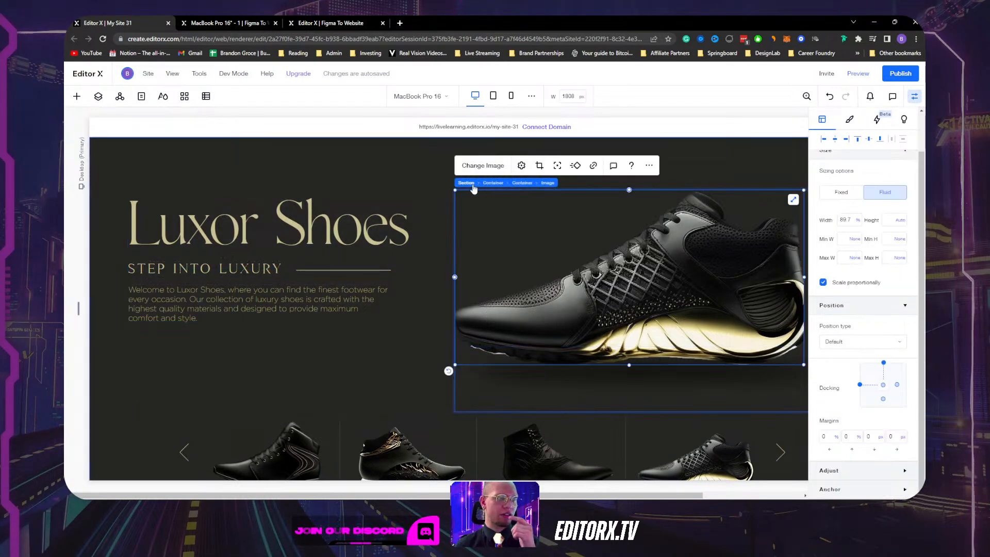
pyautogui.click(523, 182)
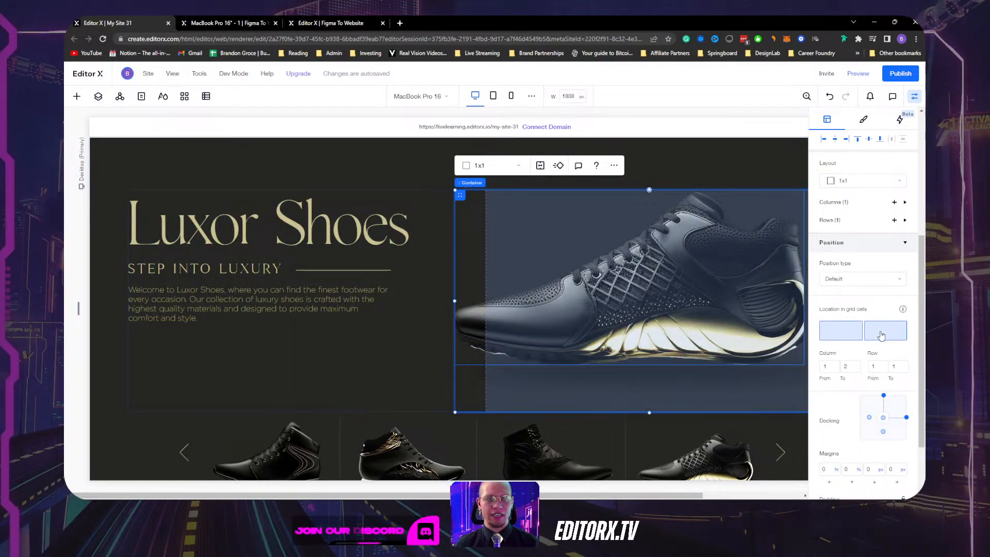
pyautogui.click(882, 336)
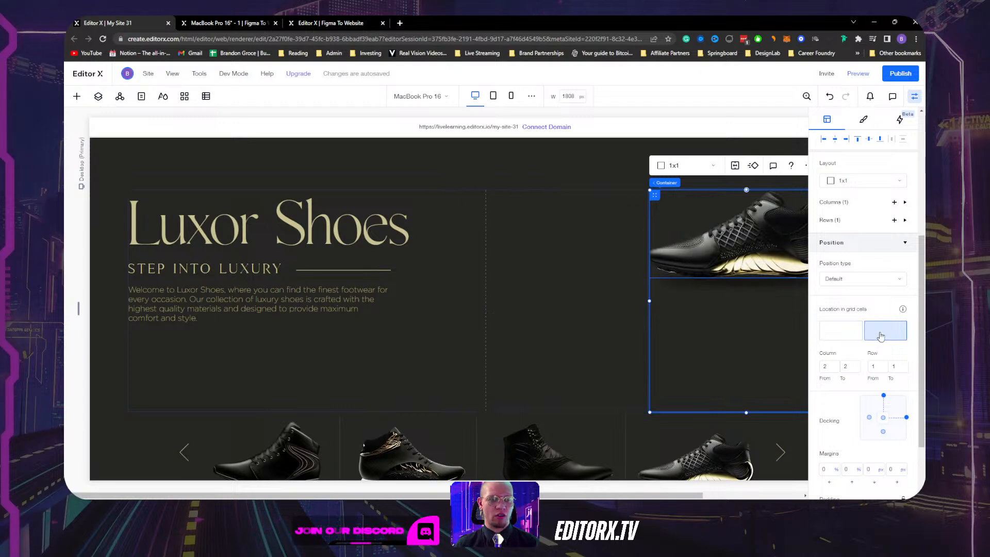
pyautogui.click(315, 22)
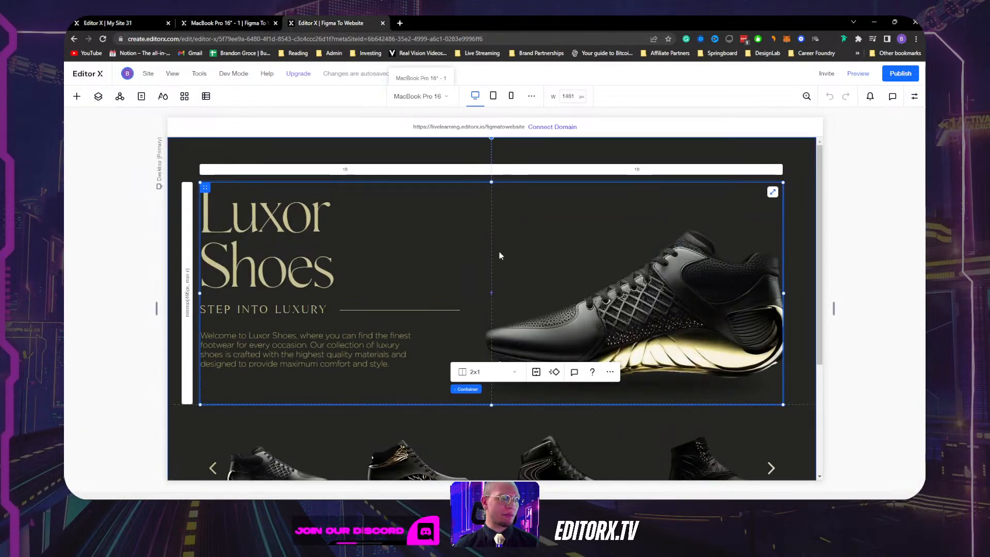
# Inspect the grid placement of the reference site's right-column image container.
pyautogui.click(581, 307)
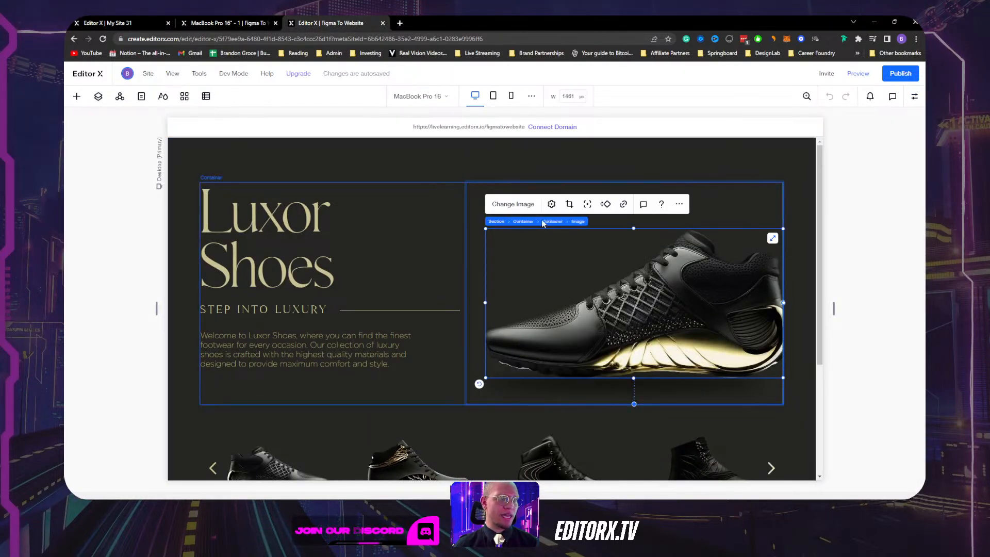
pyautogui.click(546, 220)
pyautogui.click(914, 96)
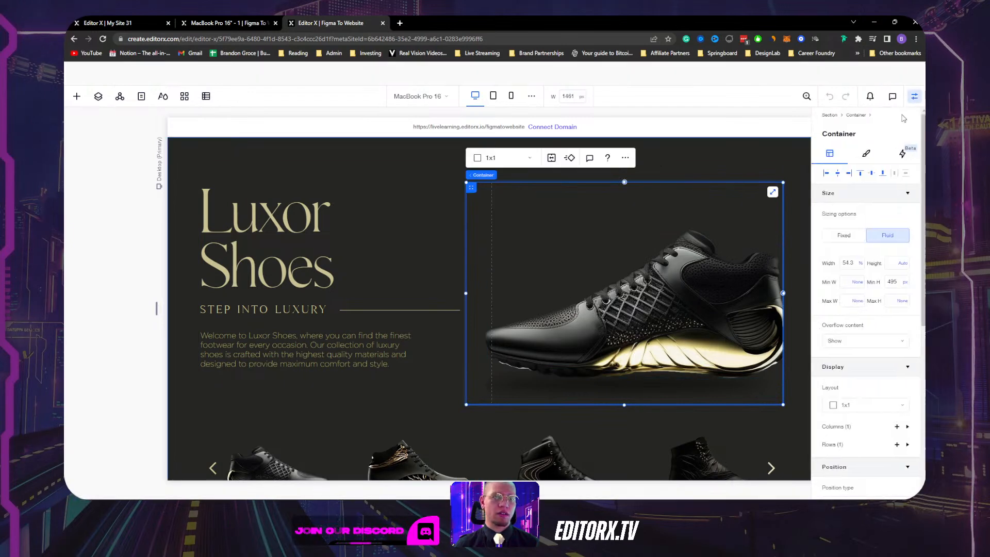
pyautogui.scroll(-1, 872, 304)
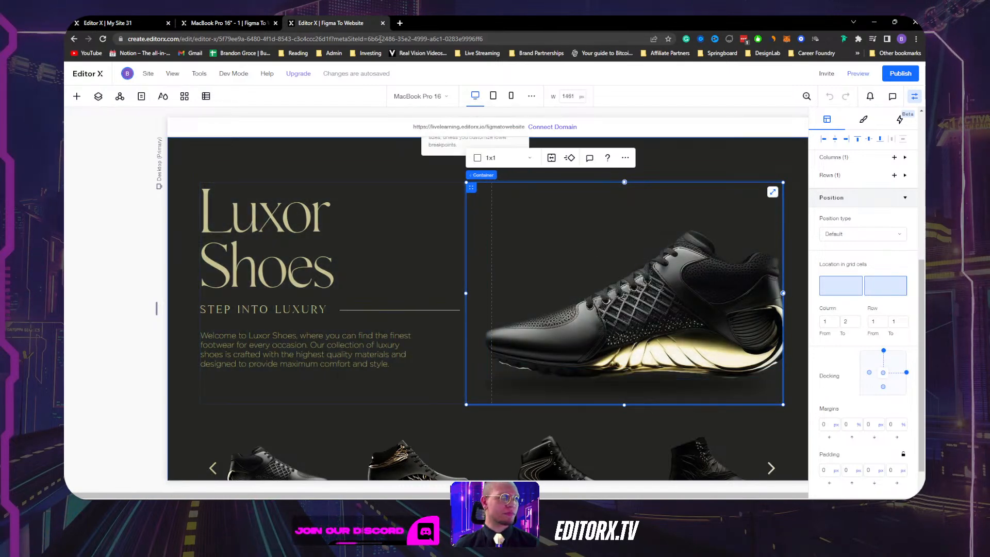
pyautogui.click(211, 23)
# Back in My Site 31, set the image container's Column From to 1 so it spans both columns.
pyautogui.click(156, 25)
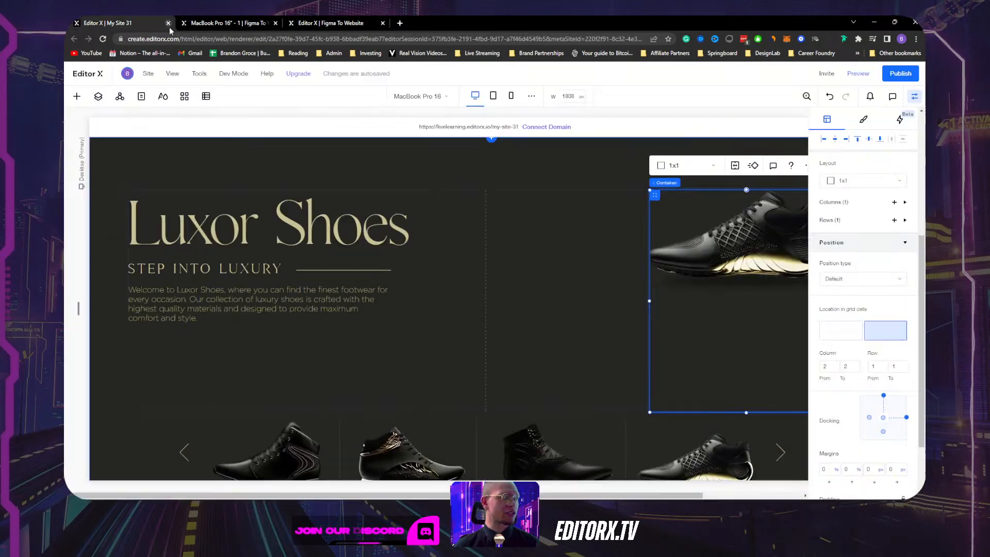
pyautogui.click(850, 340)
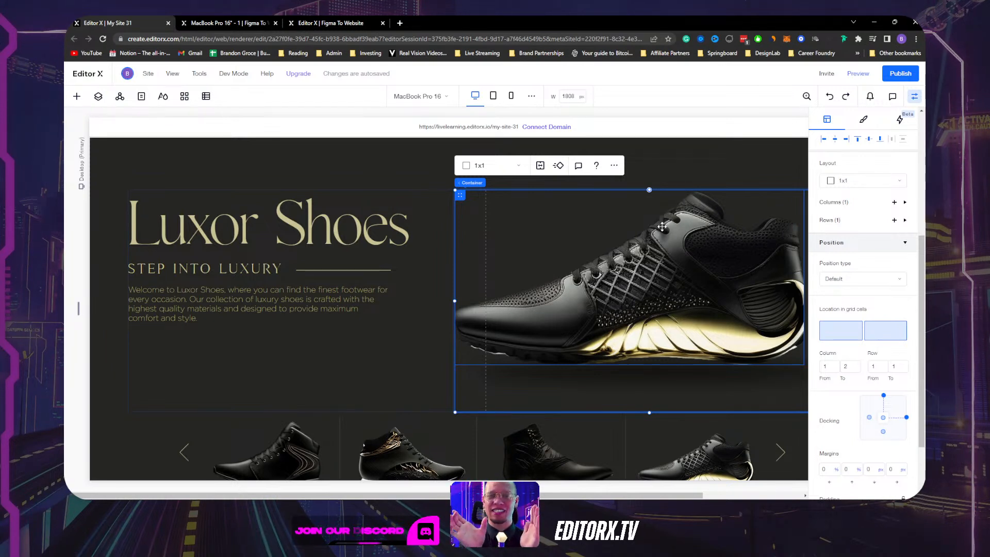
pyautogui.click(385, 347)
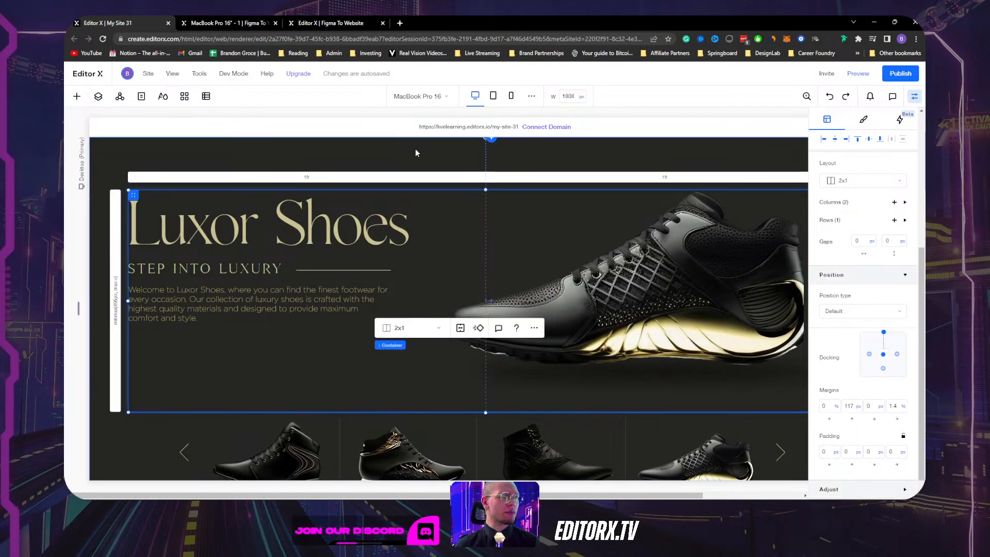
# At the Tablet breakpoint, change the hero container's layout from 2x1 to 1x2.
pyautogui.click(494, 96)
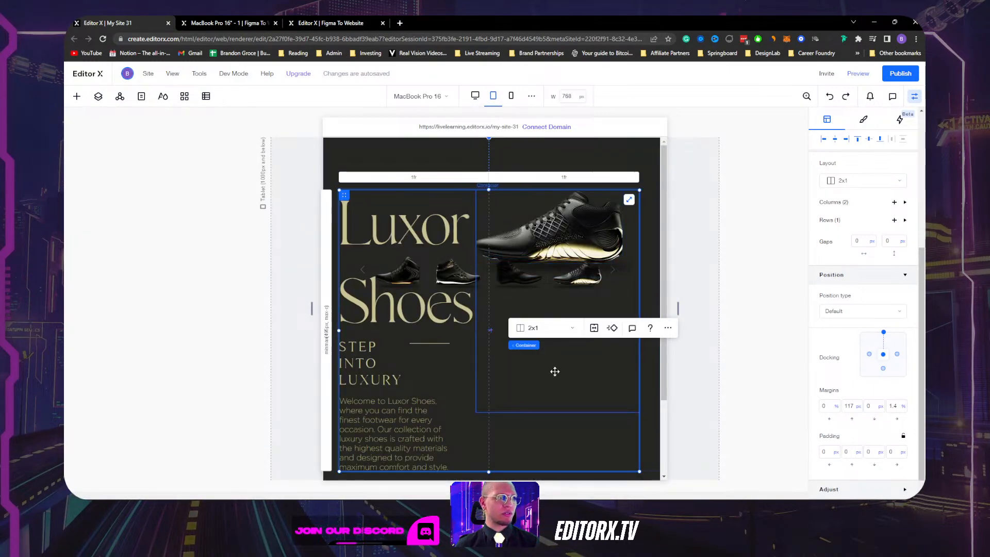
pyautogui.click(566, 436)
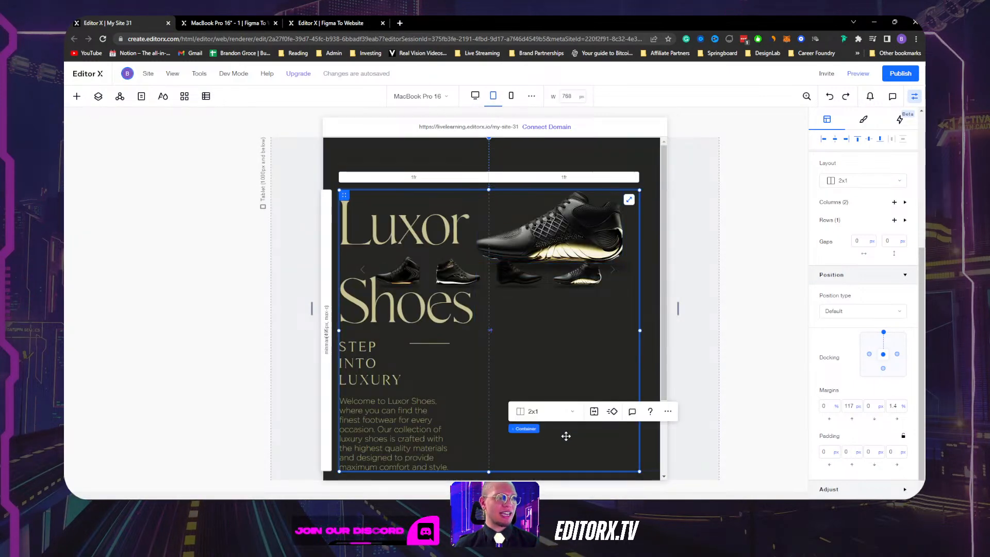
pyautogui.click(536, 418)
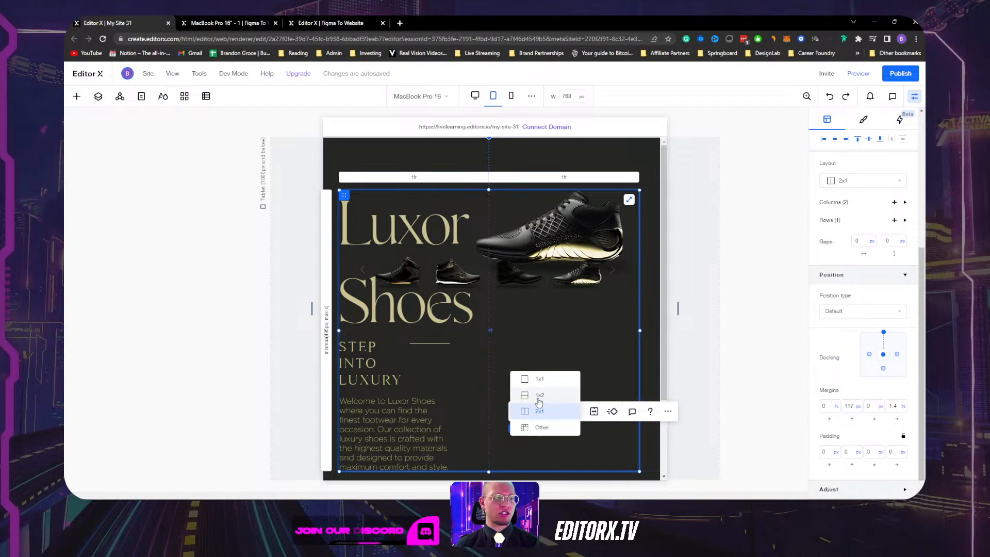
pyautogui.click(539, 396)
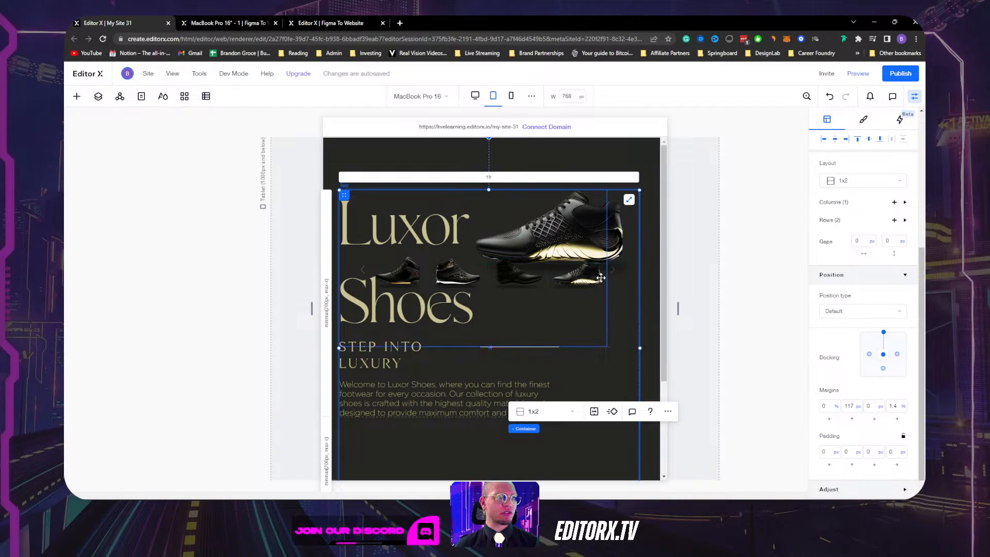
# Move the shoe image container to row 2 and show the Layers panel.
pyautogui.click(610, 239)
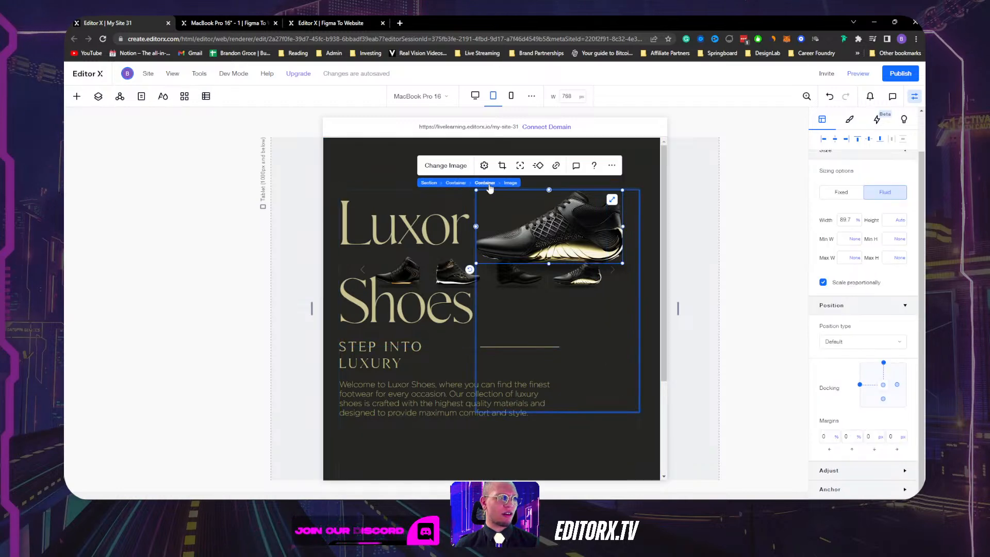
pyautogui.click(485, 183)
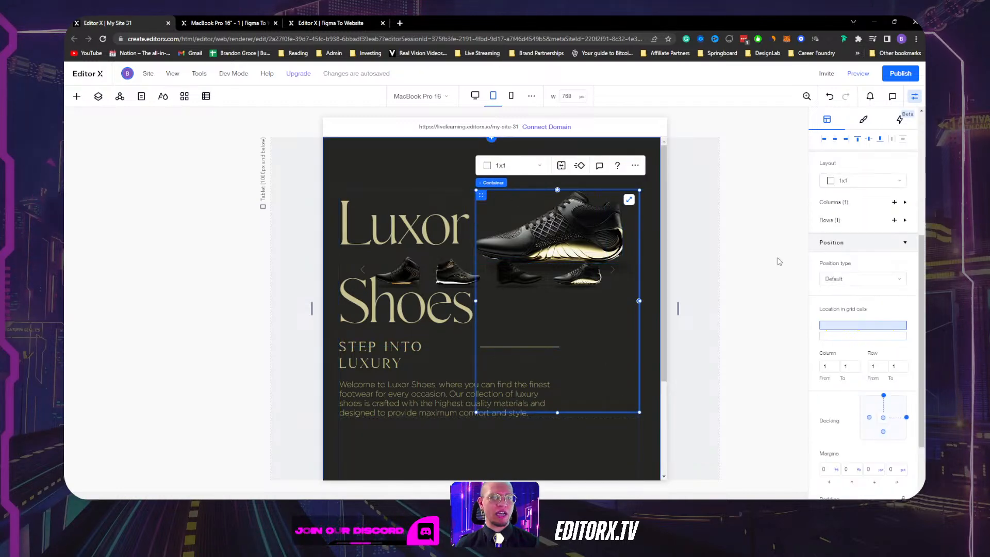
pyautogui.click(870, 340)
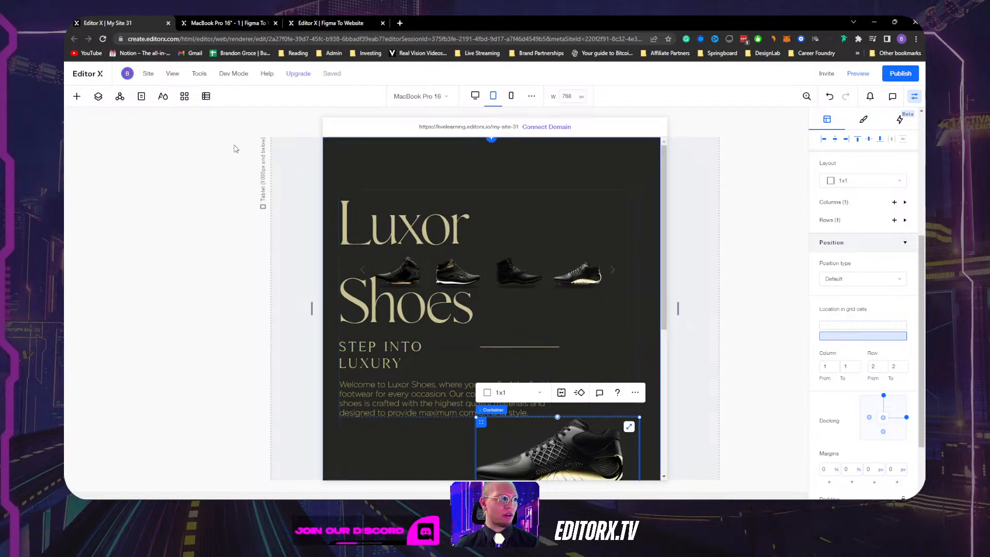
pyautogui.click(100, 98)
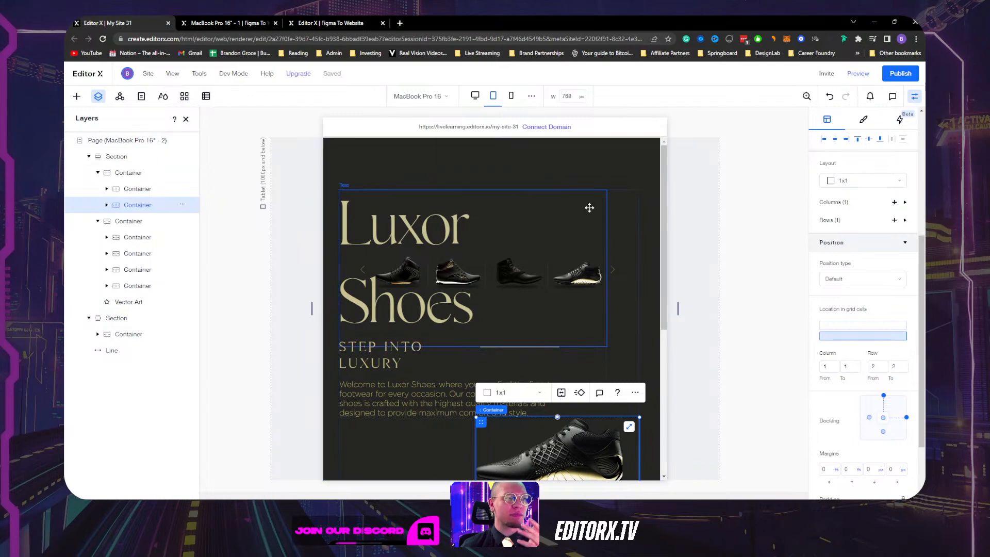
# Select the 1x2 container and compare its Desktop and Tablet layouts.
pyautogui.scroll(-4, 590, 327)
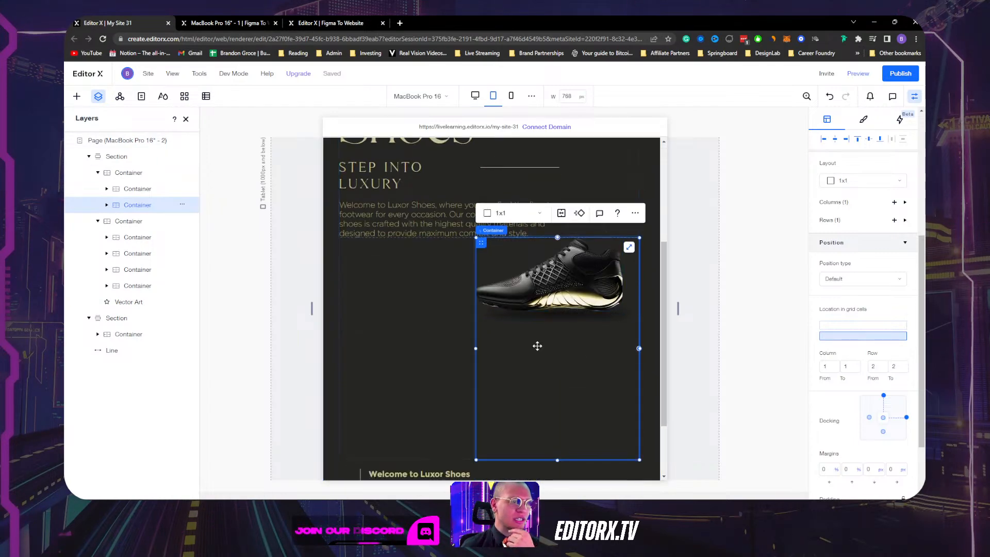
pyautogui.click(430, 314)
pyautogui.scroll(1, 412, 315)
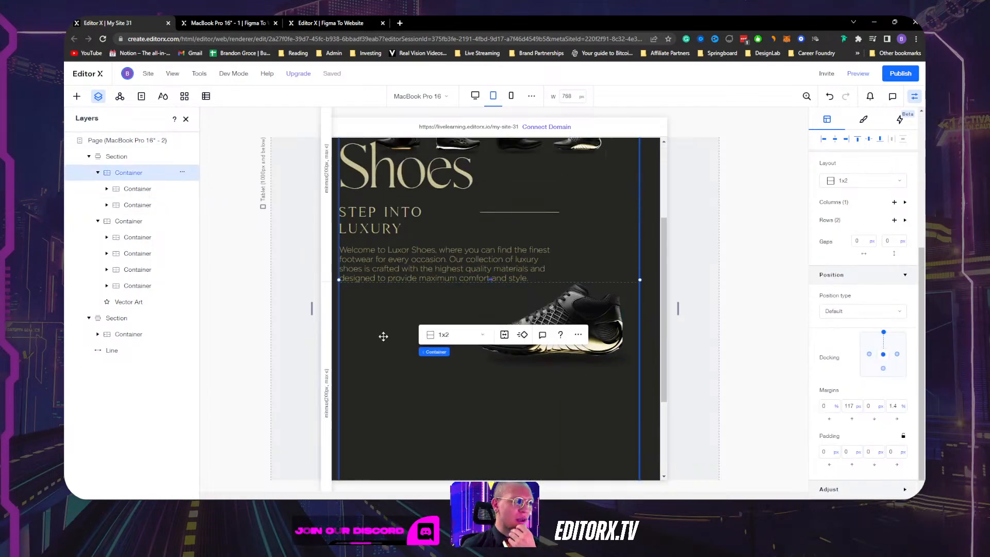
pyautogui.scroll(3, 343, 355)
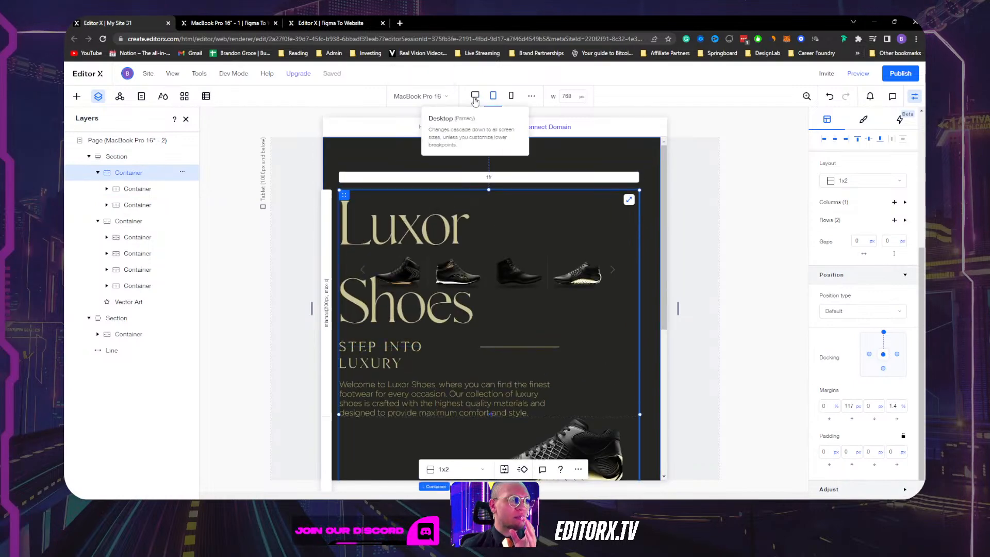
pyautogui.click(475, 96)
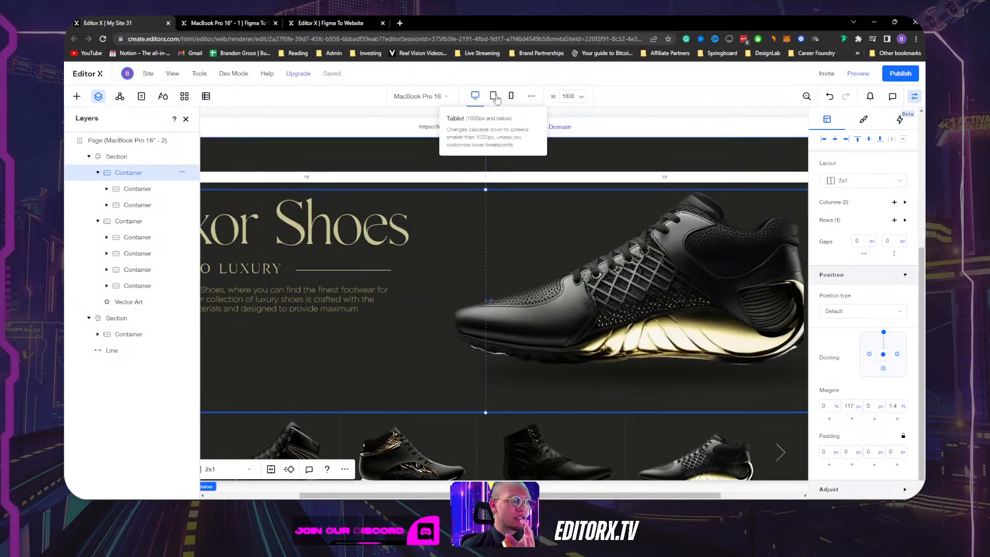
pyautogui.click(493, 95)
# Inspect the Luxor Shoes heading, STEP INTO LUXURY container and shoe gallery at tablet width.
pyautogui.click(590, 204)
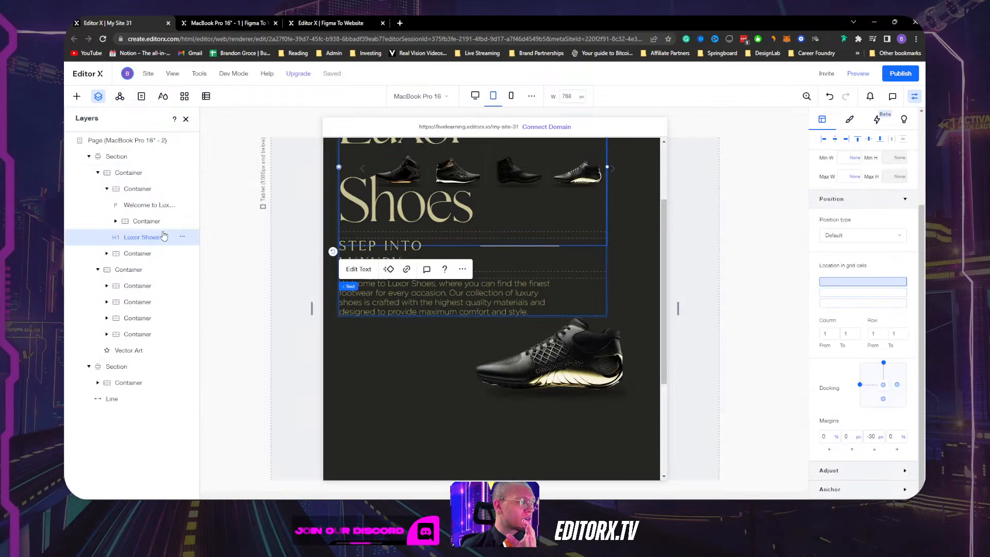
pyautogui.click(143, 226)
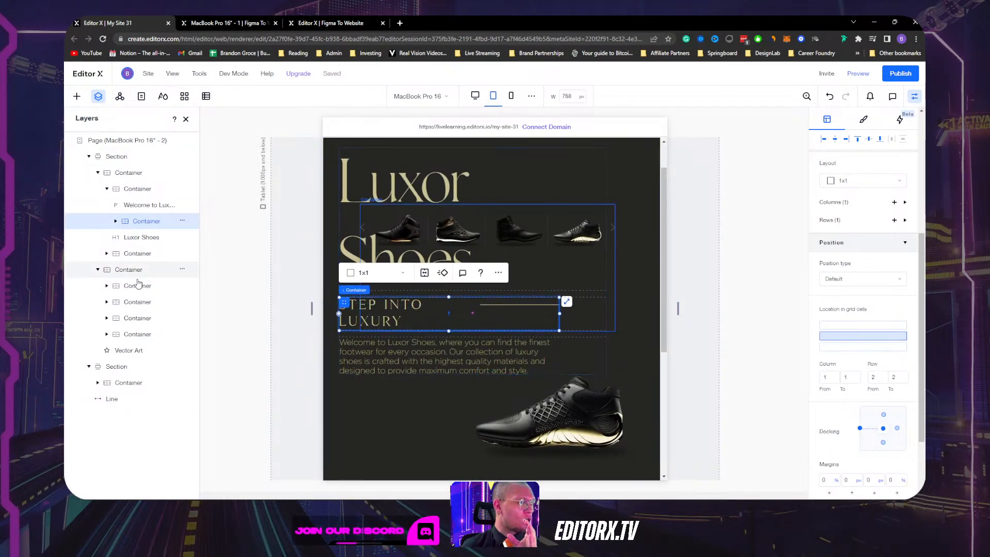
pyautogui.click(123, 272)
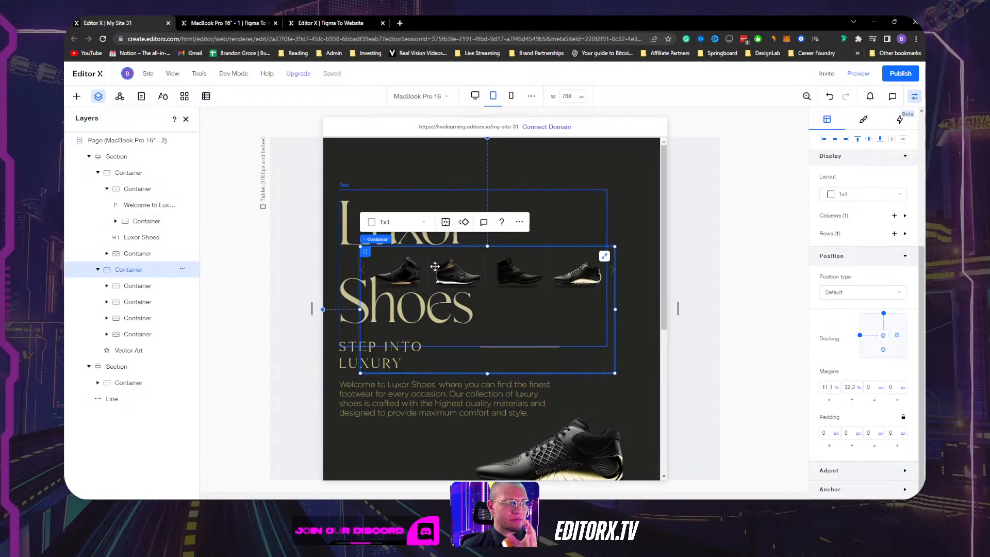
pyautogui.scroll(-2, 536, 268)
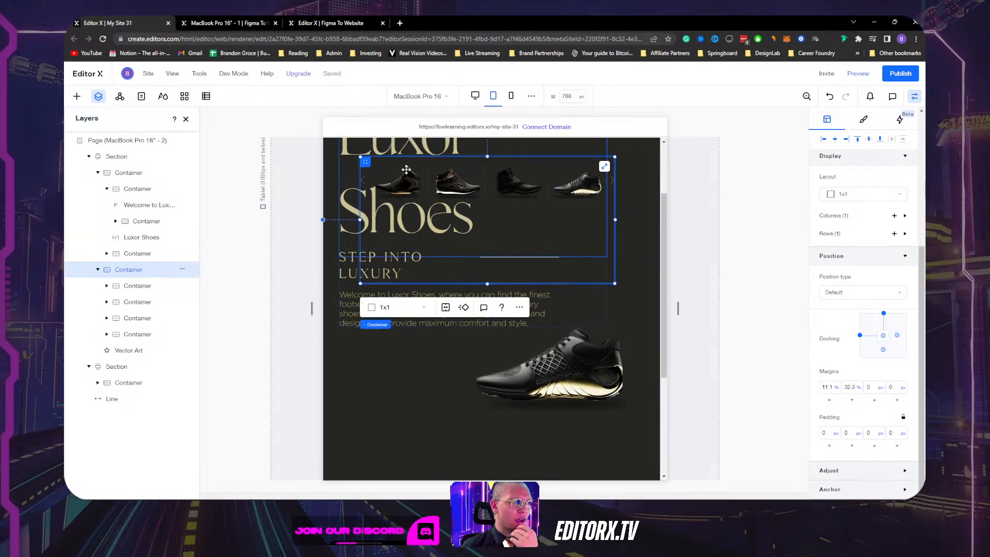
# Return to Desktop width and hide the Inspector and Layers panels.
pyautogui.click(474, 96)
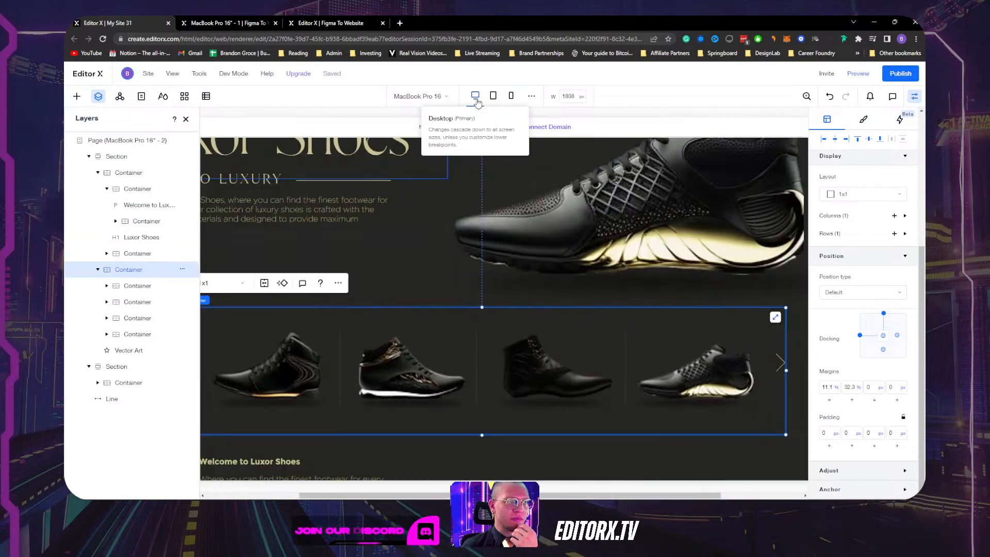
pyautogui.click(914, 97)
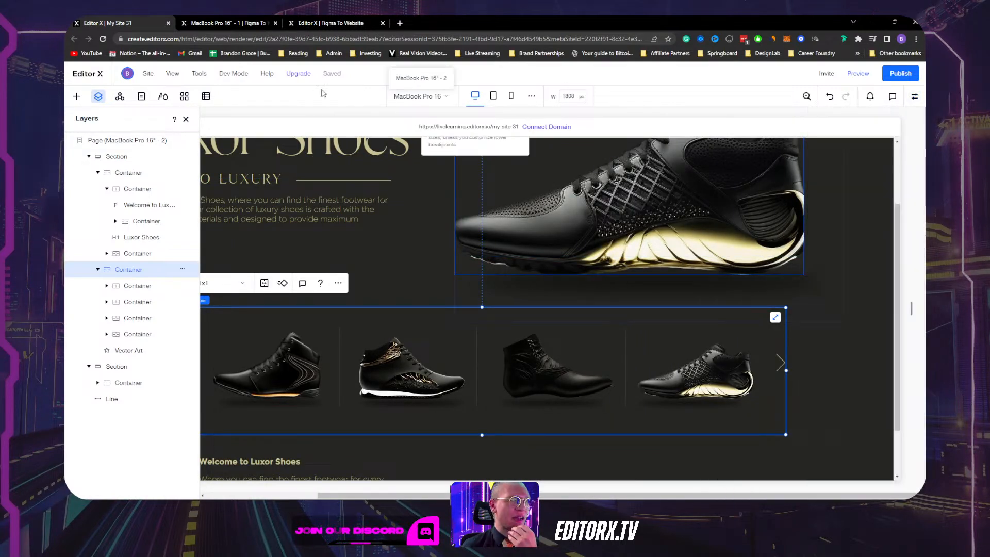
pyautogui.click(185, 119)
# Check the hero section, two-column container and shoe carousel on the full-width canvas.
pyautogui.scroll(-1, 835, 242)
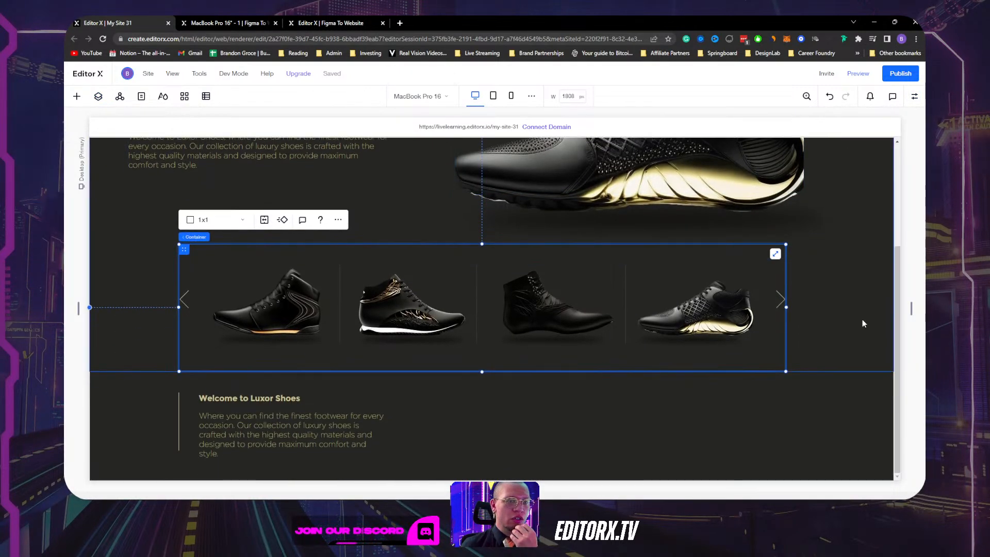
pyautogui.click(862, 321)
pyautogui.scroll(3, 855, 312)
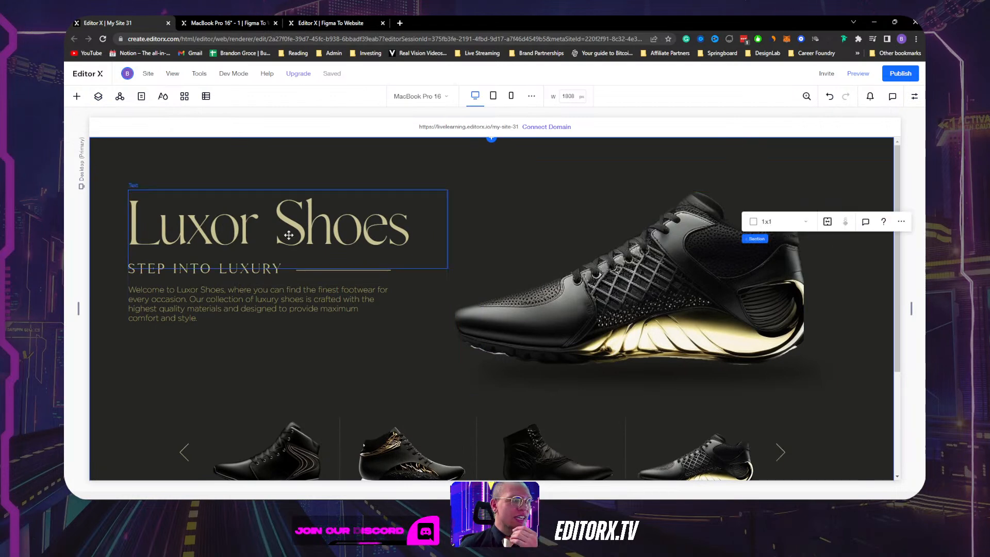
pyautogui.click(441, 360)
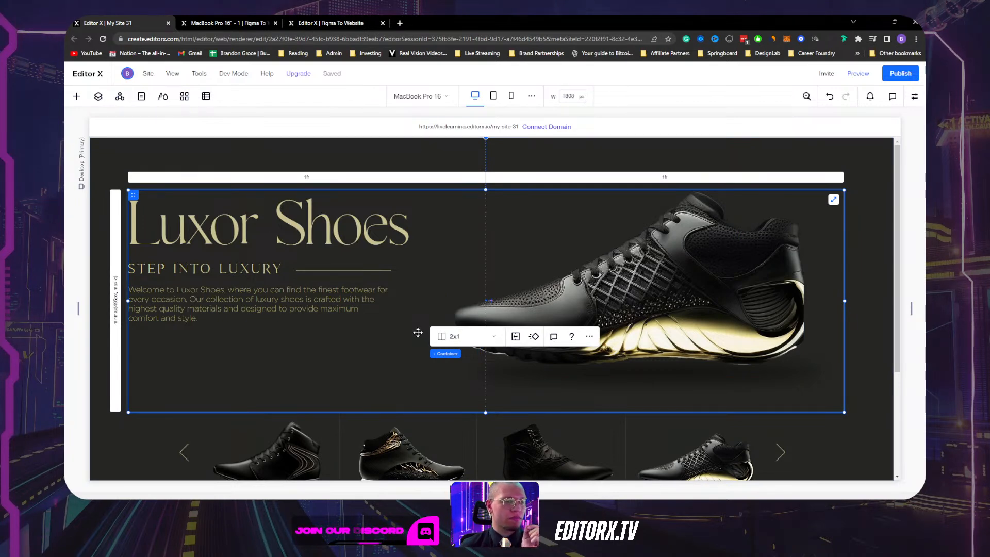
pyautogui.scroll(-3, 320, 300)
pyautogui.click(137, 352)
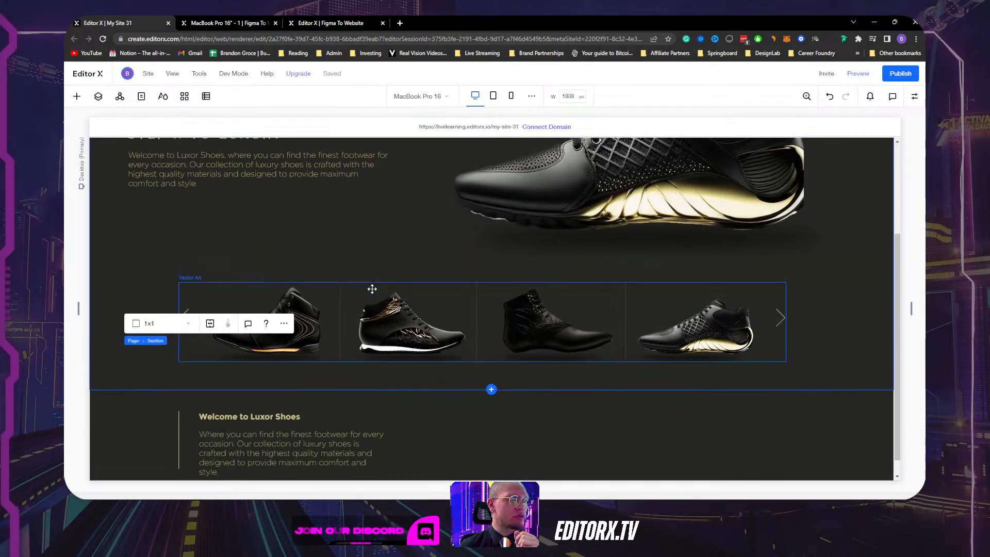
pyautogui.click(428, 285)
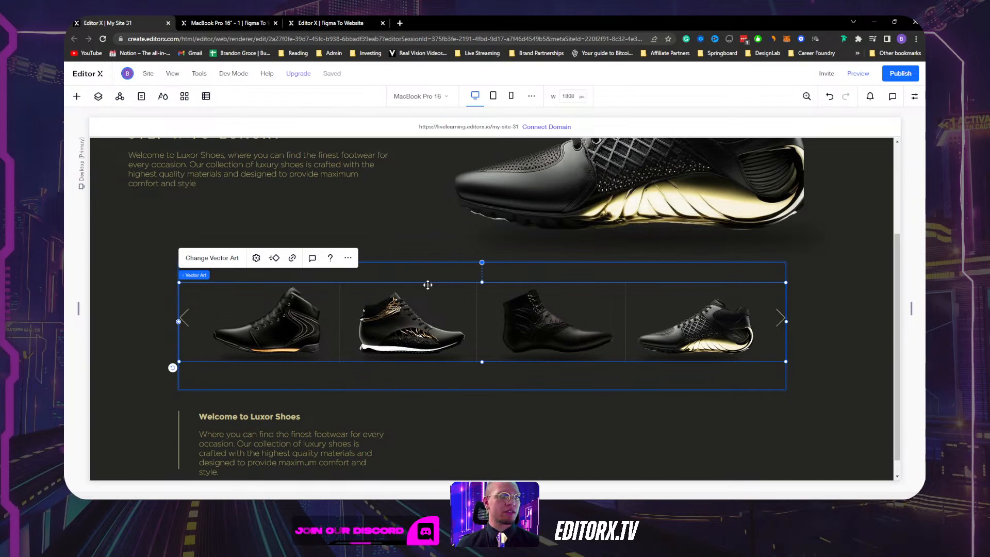
pyautogui.scroll(3, 428, 285)
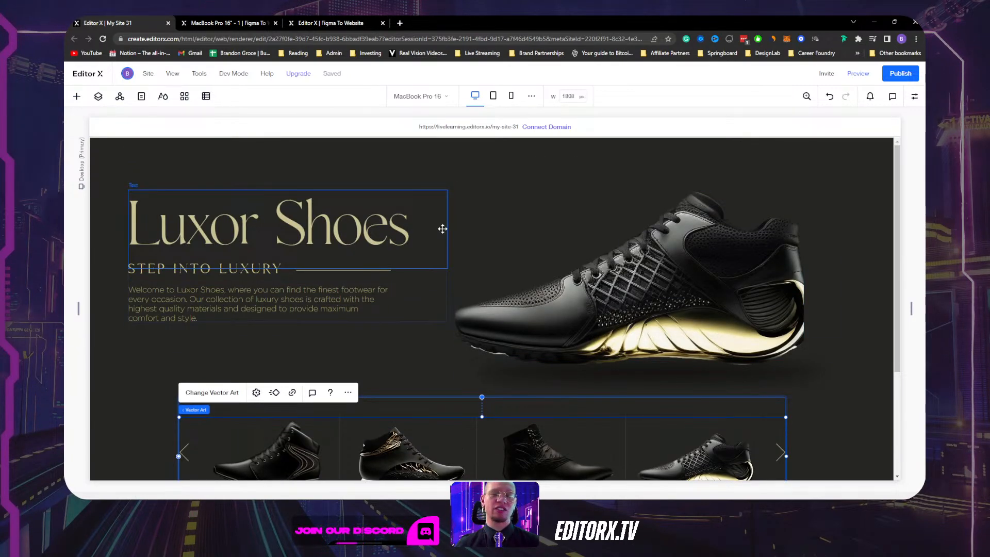
# Select the hero section and its two-column container, then show the layer tree.
pyautogui.click(441, 154)
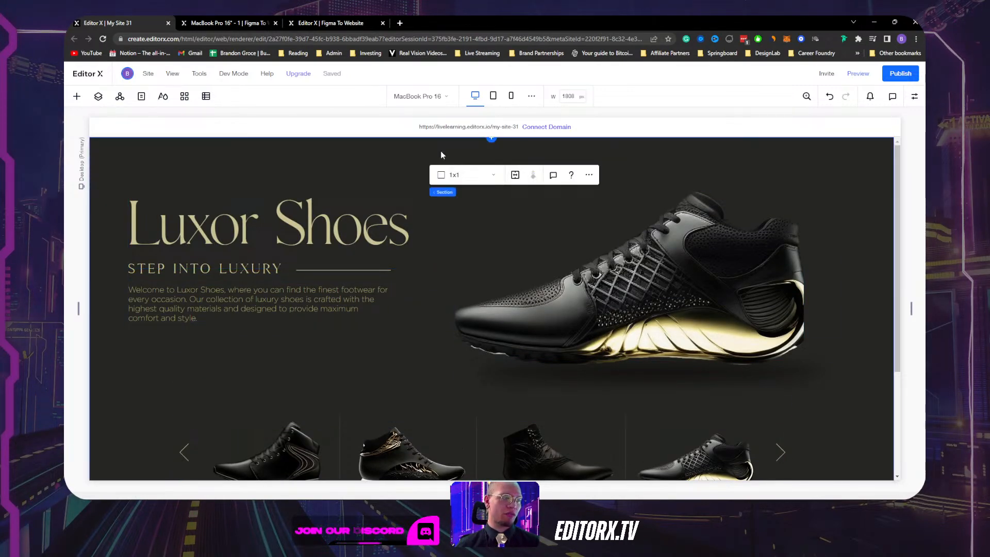
pyautogui.click(446, 344)
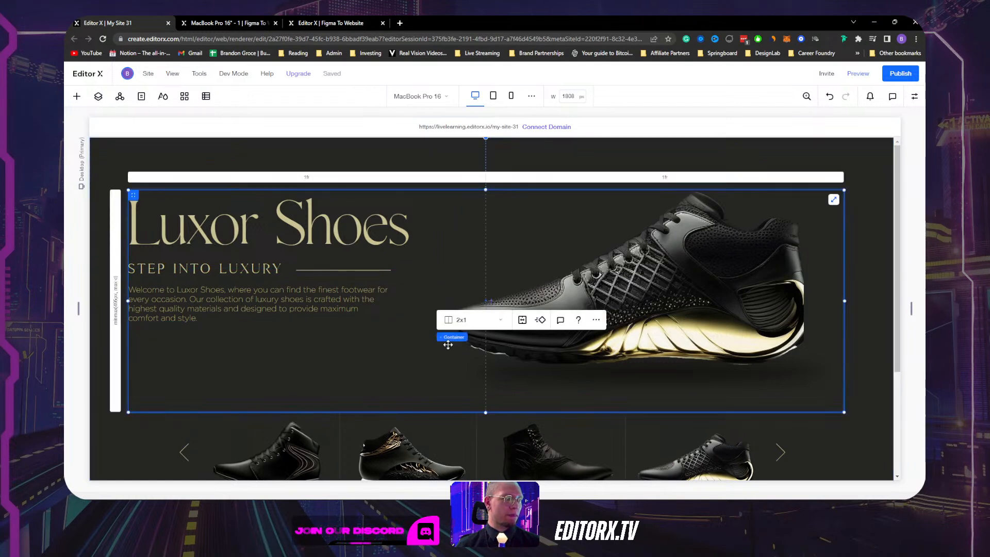
pyautogui.click(98, 96)
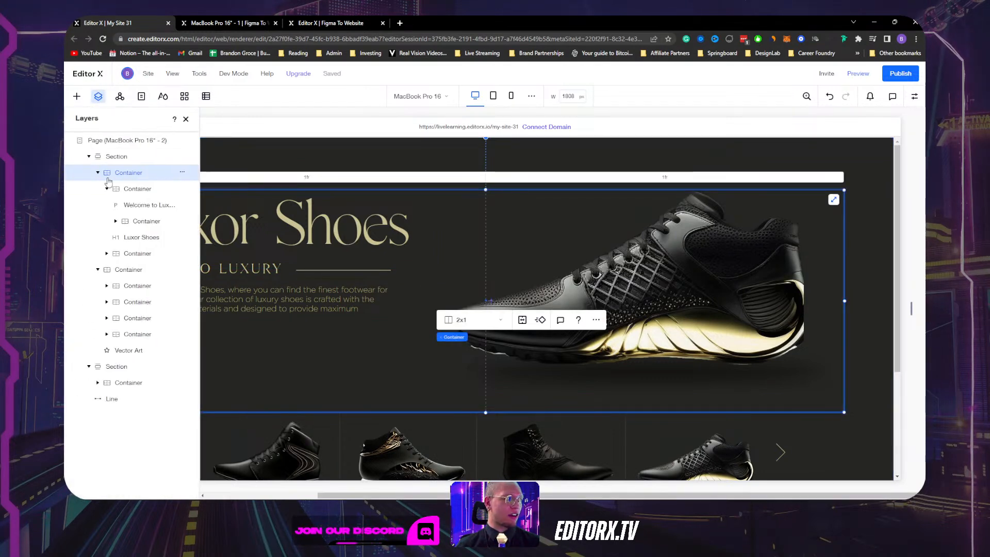
# Collapse and re-expand the first Section, collapse both child containers, and select the first one.
pyautogui.click(89, 156)
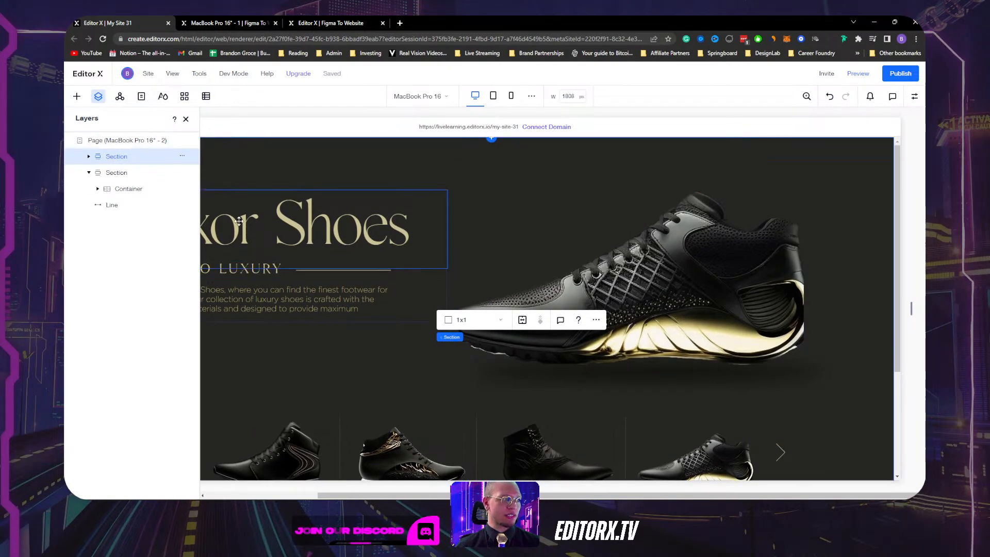
pyautogui.scroll(-3, 579, 336)
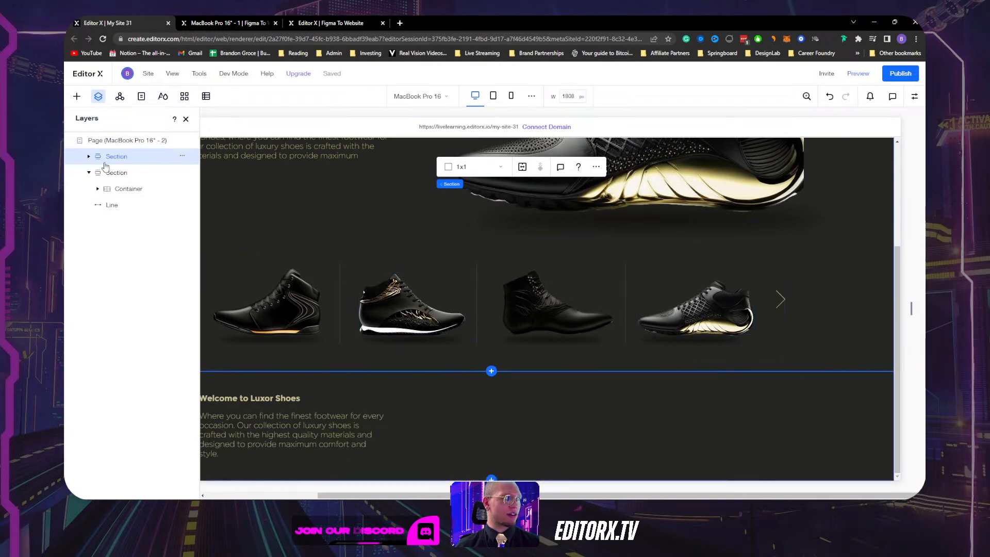
pyautogui.click(89, 156)
pyautogui.click(98, 172)
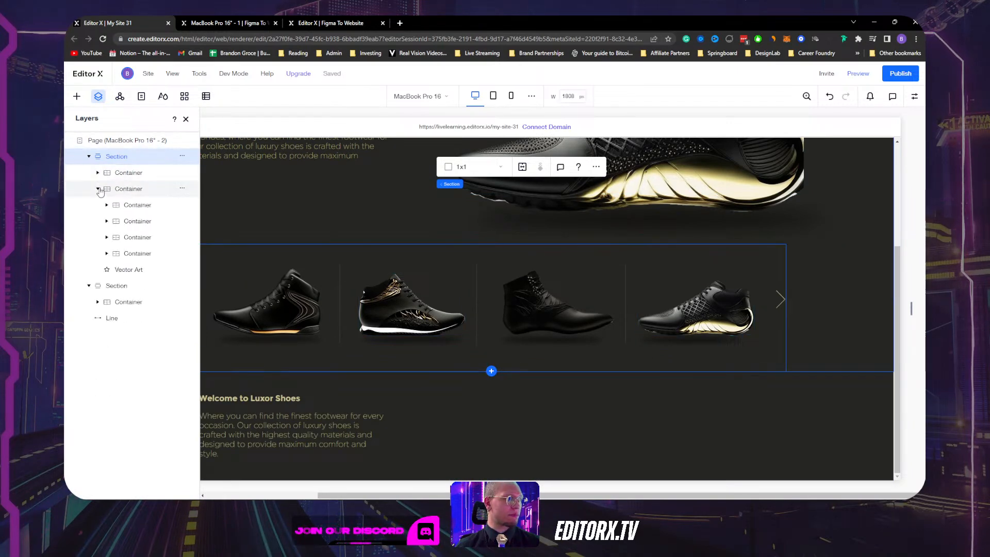
pyautogui.click(98, 189)
pyautogui.click(120, 178)
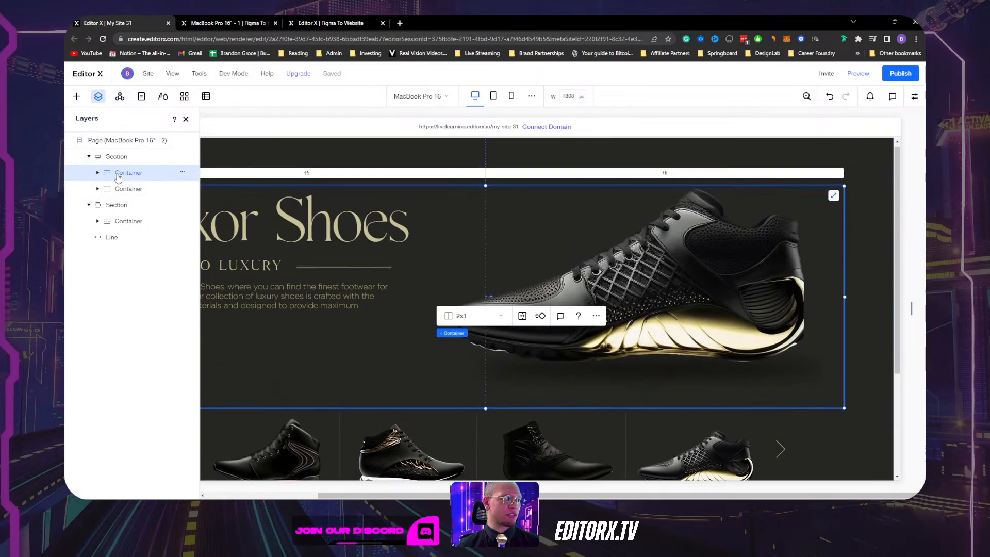
# Rename the first container 'Title + shoe image'.
pyautogui.doubleClick(123, 174)
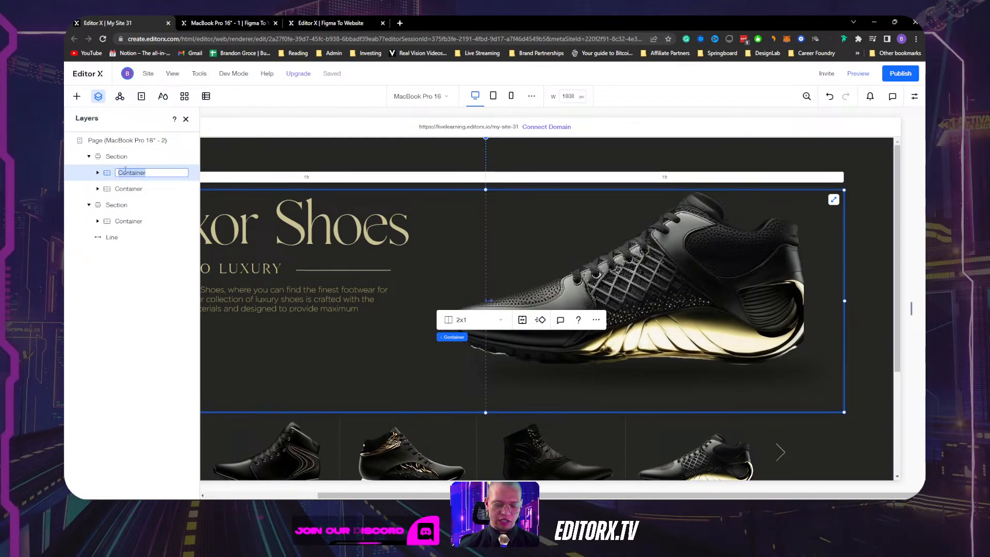
pyautogui.write('Title')
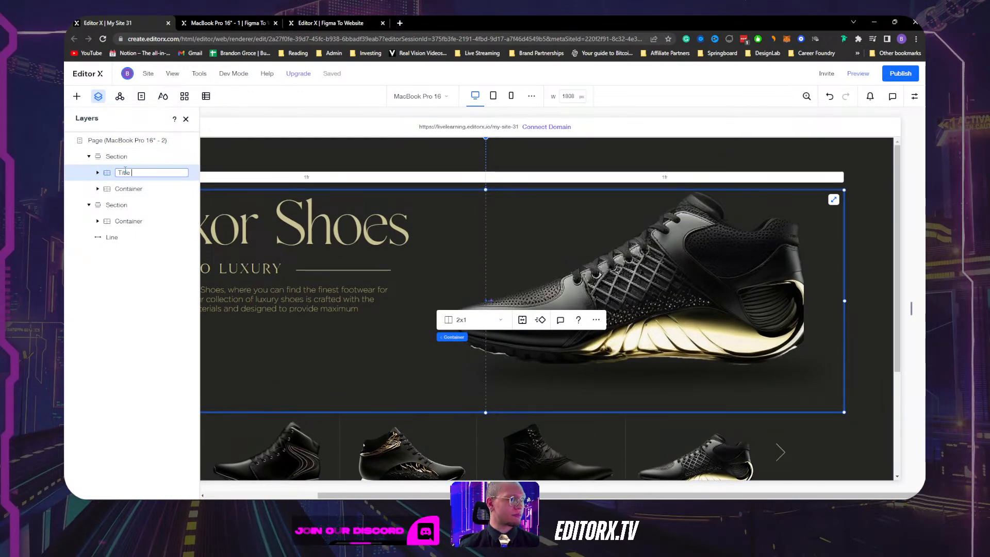
pyautogui.write(' + shoe')
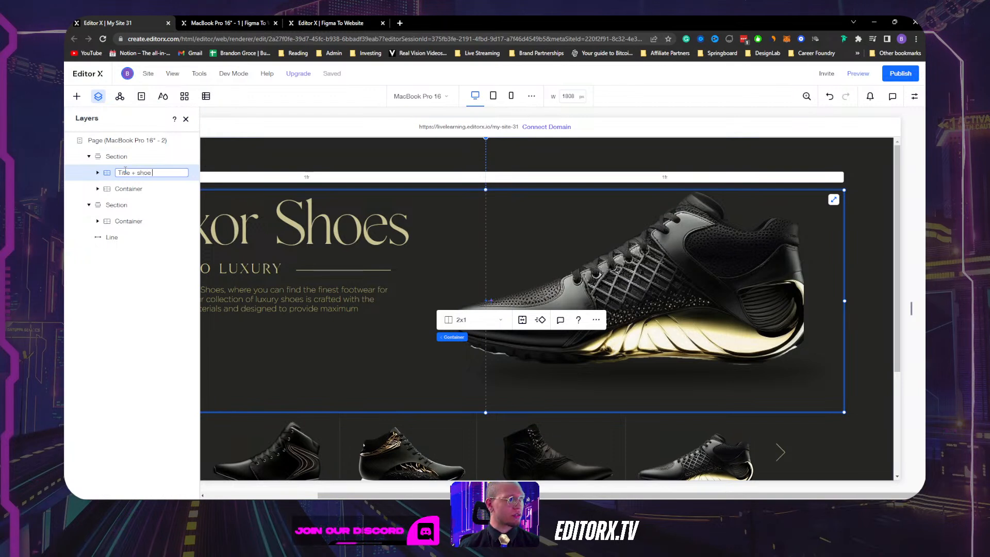
pyautogui.write(' image')
pyautogui.press('Return')
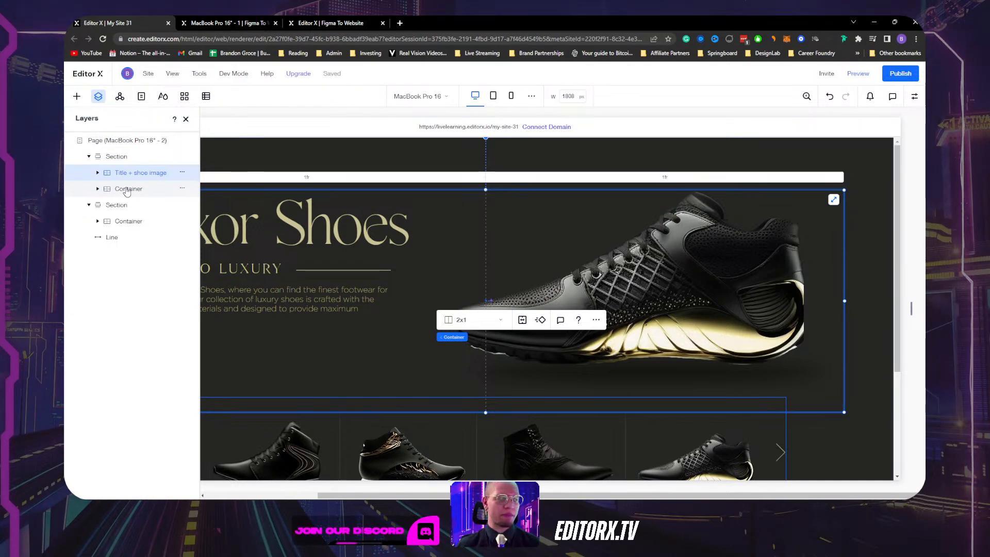
# Rename the second container 'slider' and select the top section.
pyautogui.click(127, 190)
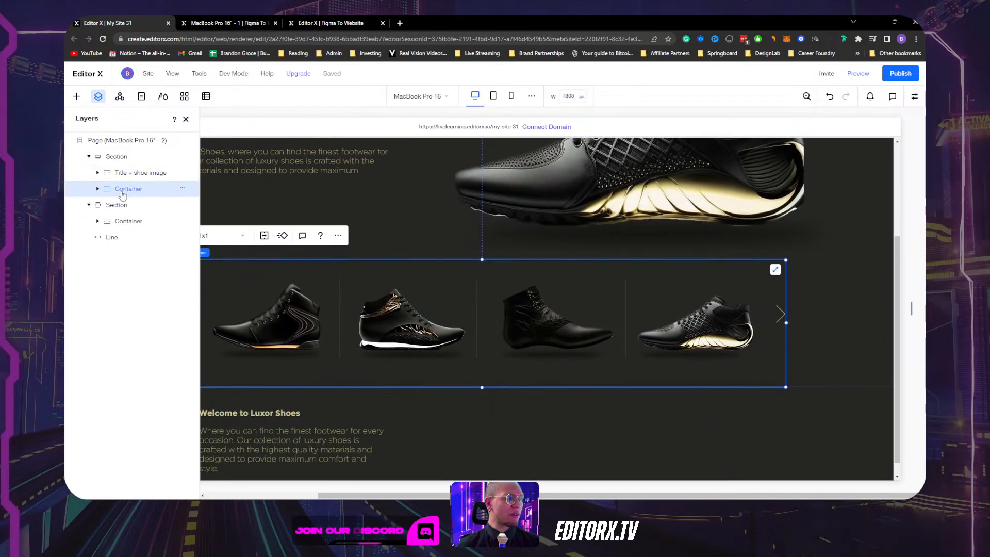
pyautogui.doubleClick(127, 190)
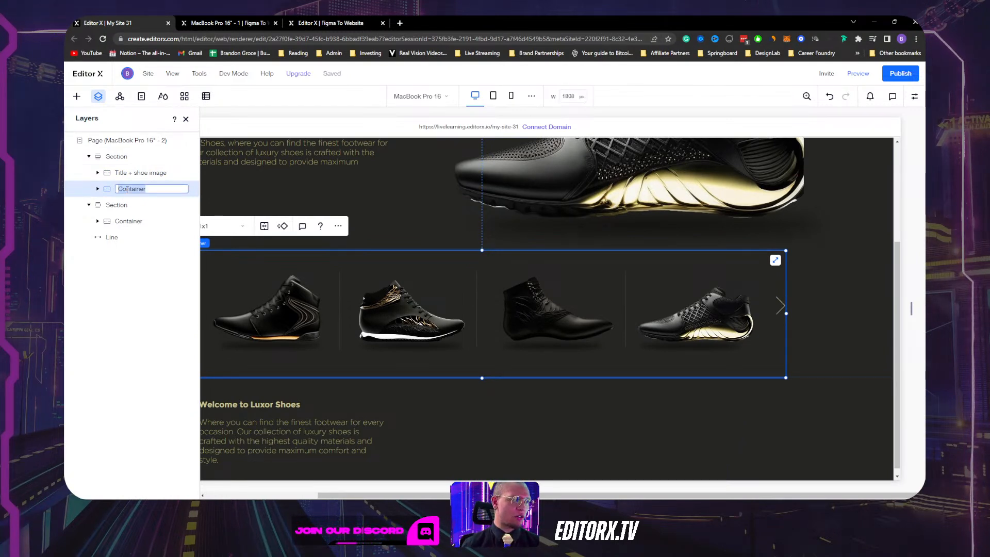
pyautogui.write('slic')
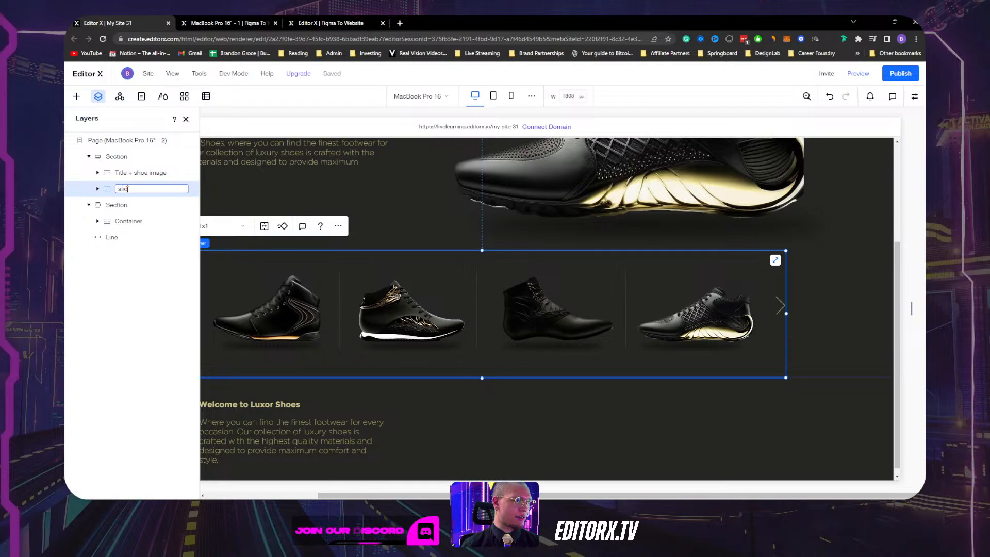
pyautogui.write('er')
pyautogui.press('Return')
pyautogui.click(117, 157)
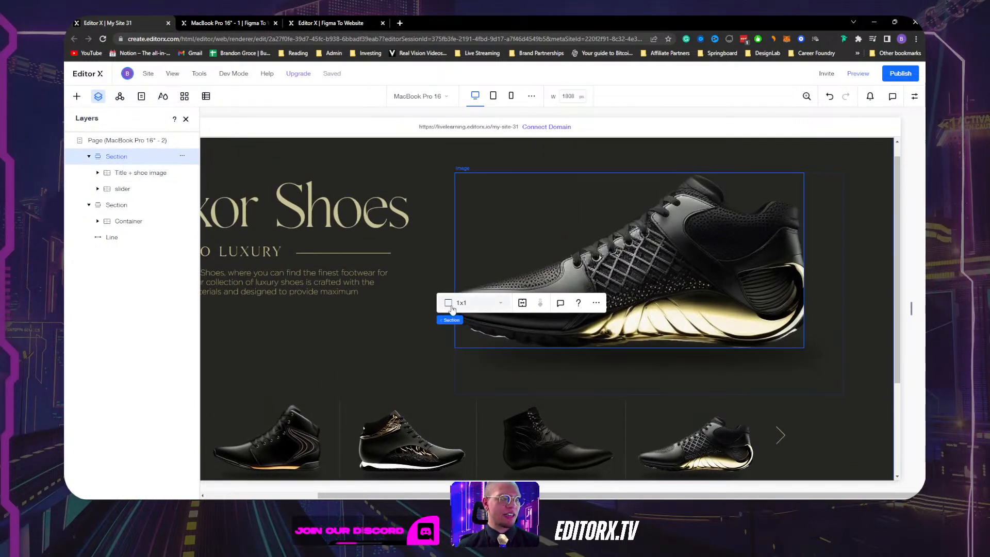
# Make the section a 1x2 grid and confine 'Title + shoe image' to row 1.
pyautogui.click(452, 308)
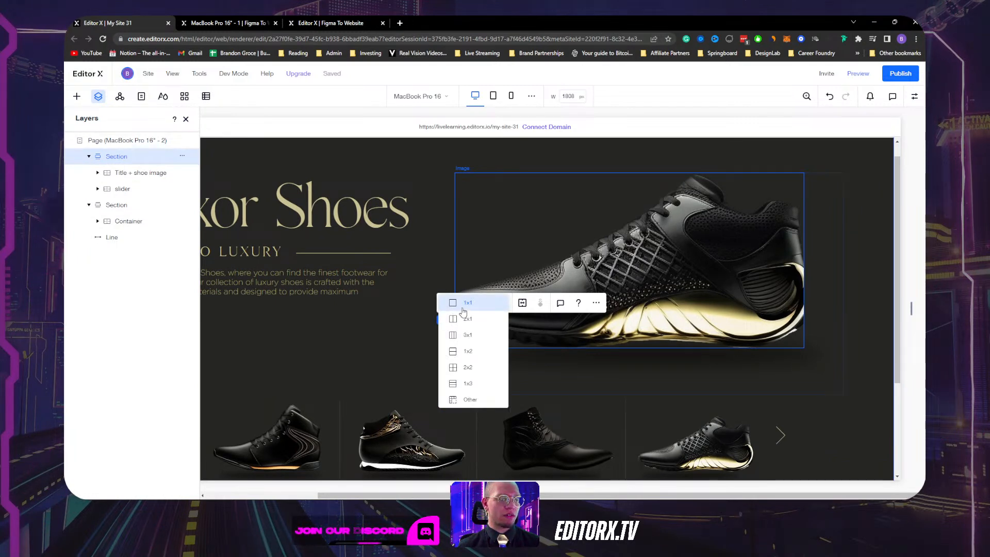
pyautogui.click(468, 350)
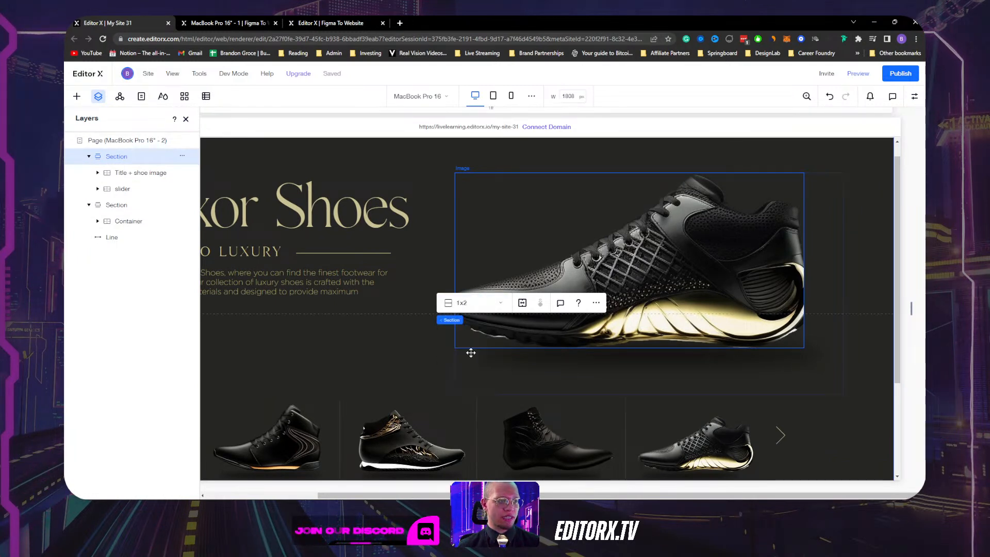
pyautogui.click(433, 352)
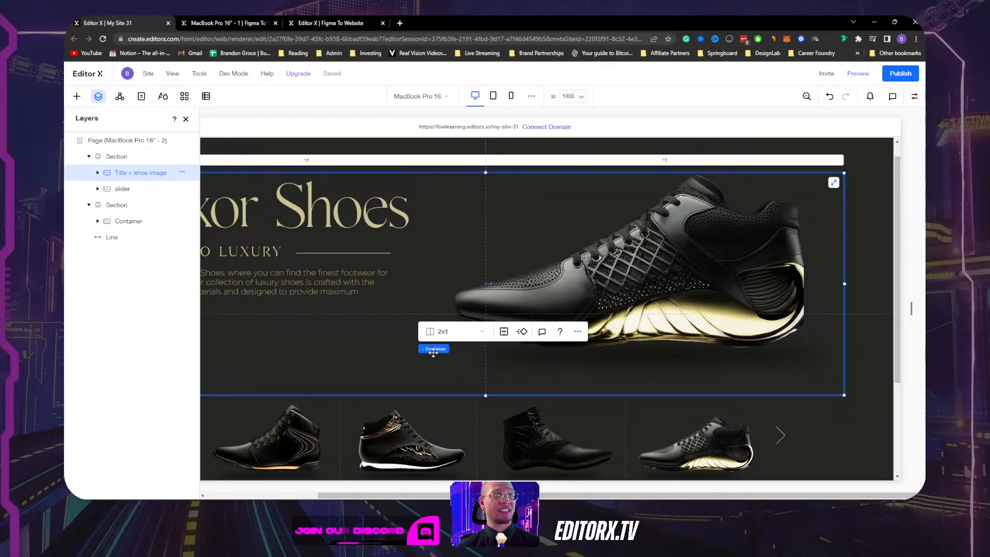
pyautogui.click(914, 97)
pyautogui.scroll(-3, 852, 360)
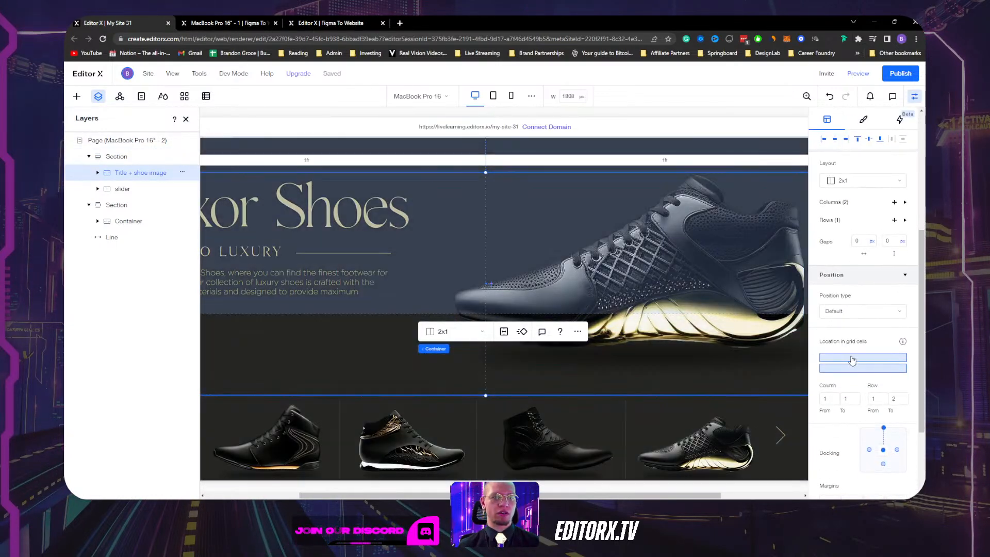
pyautogui.click(853, 358)
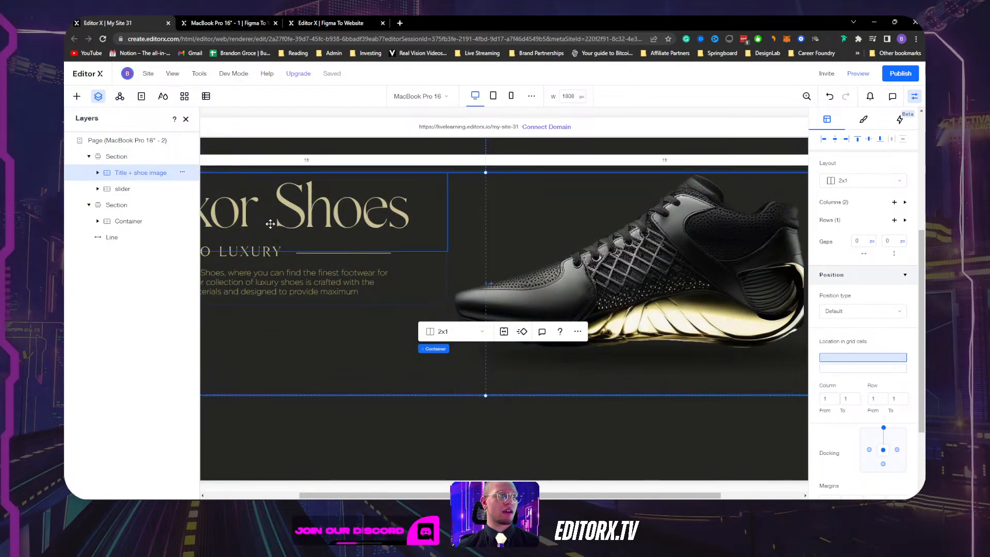
# Select the slider, close the Inspector and Layers panels, and select the hero section.
pyautogui.click(123, 189)
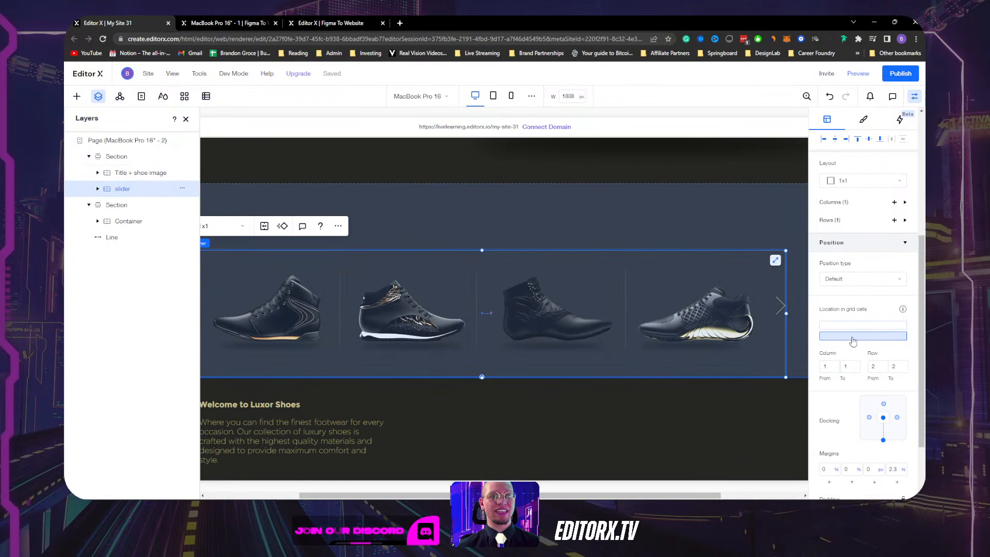
pyautogui.click(915, 97)
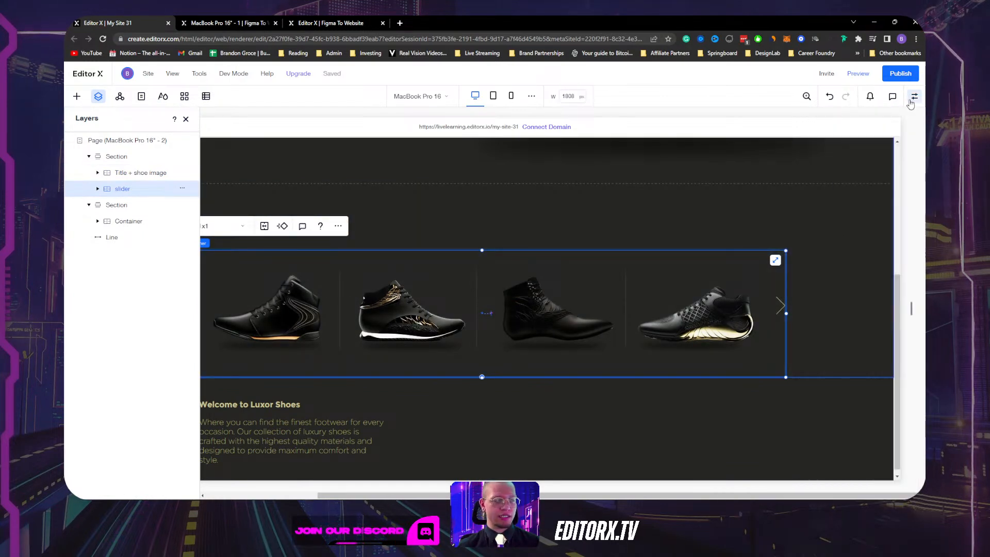
pyautogui.click(185, 120)
pyautogui.click(129, 237)
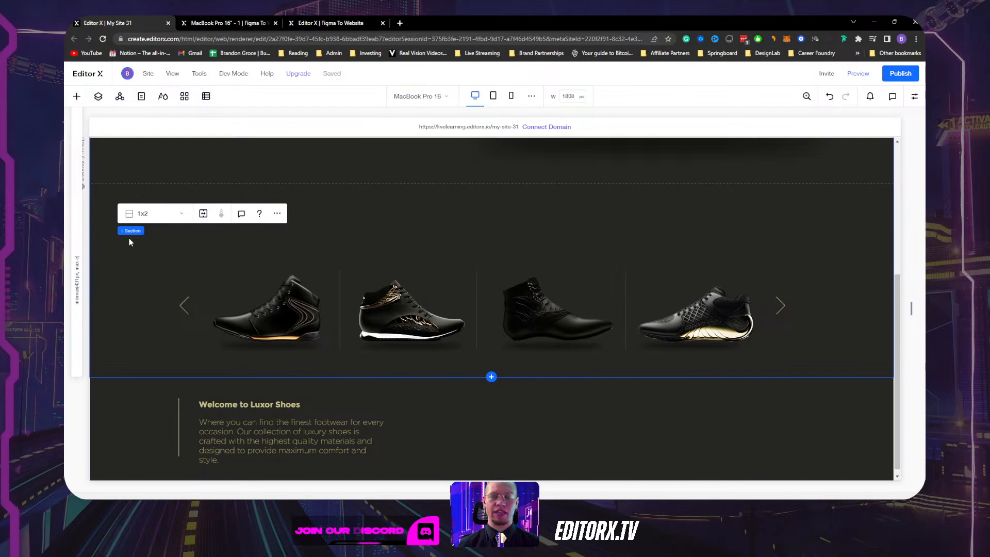
# Change one row's minimum height unit from px to Auto.
pyautogui.scroll(1, 282, 326)
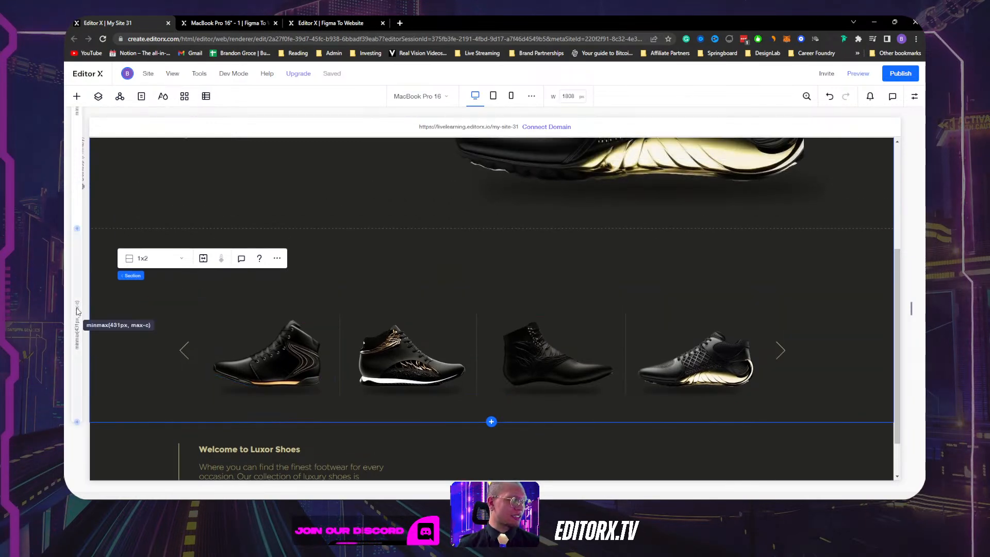
pyautogui.scroll(3, 78, 311)
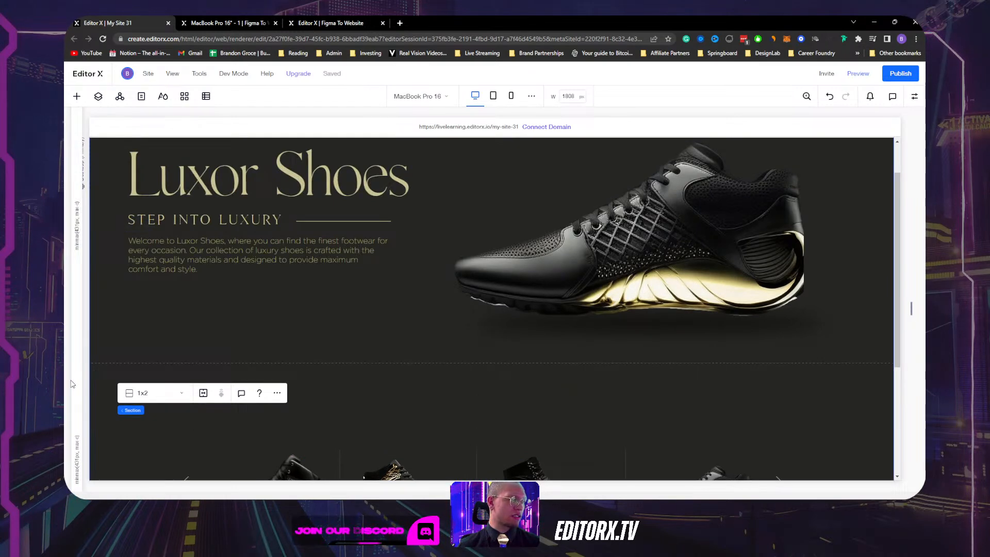
pyautogui.scroll(-3, 86, 318)
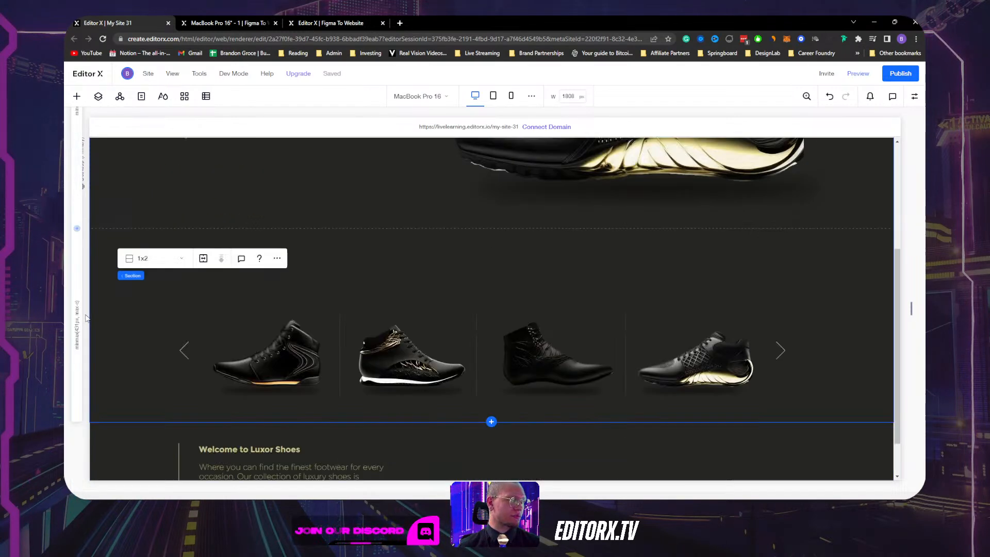
pyautogui.click(78, 325)
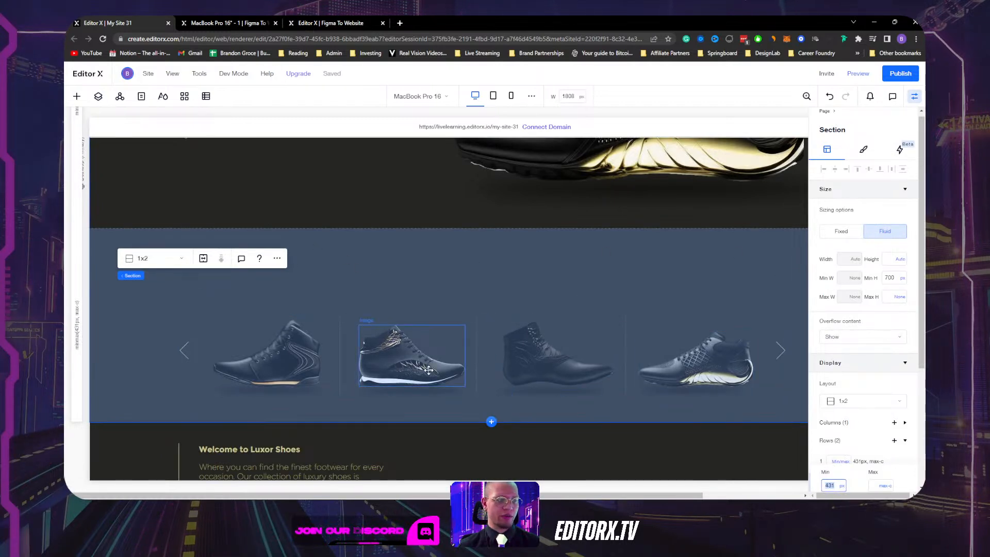
pyautogui.scroll(-2, 843, 405)
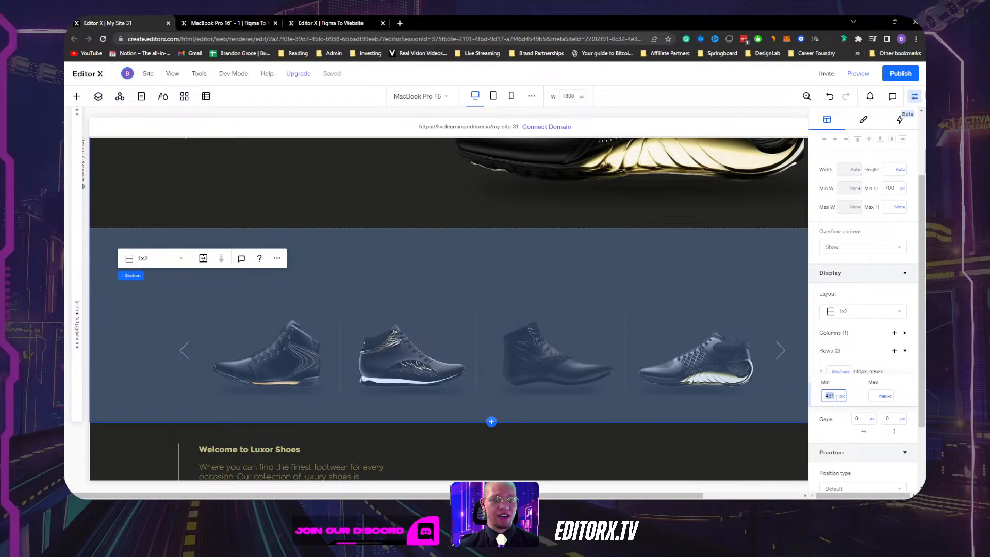
pyautogui.click(842, 398)
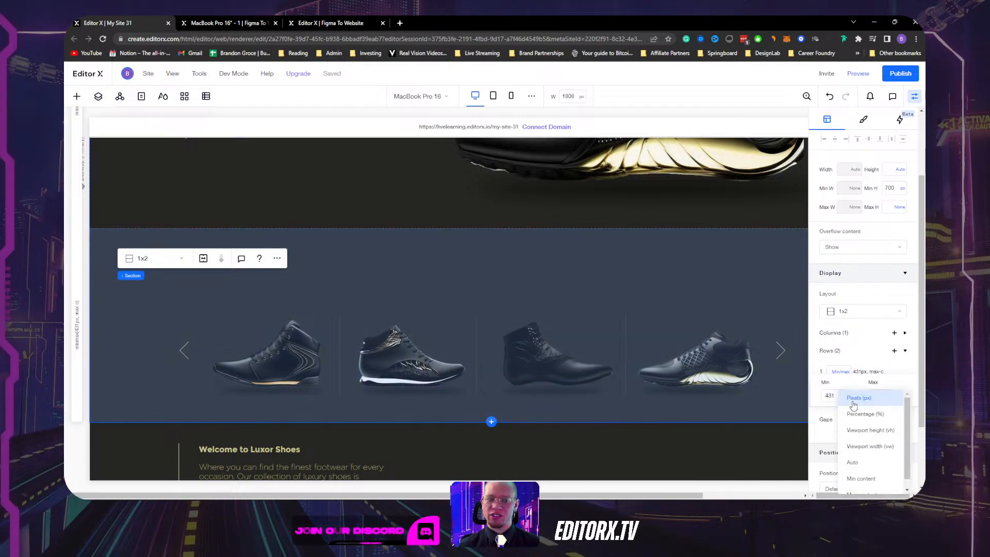
pyautogui.click(864, 462)
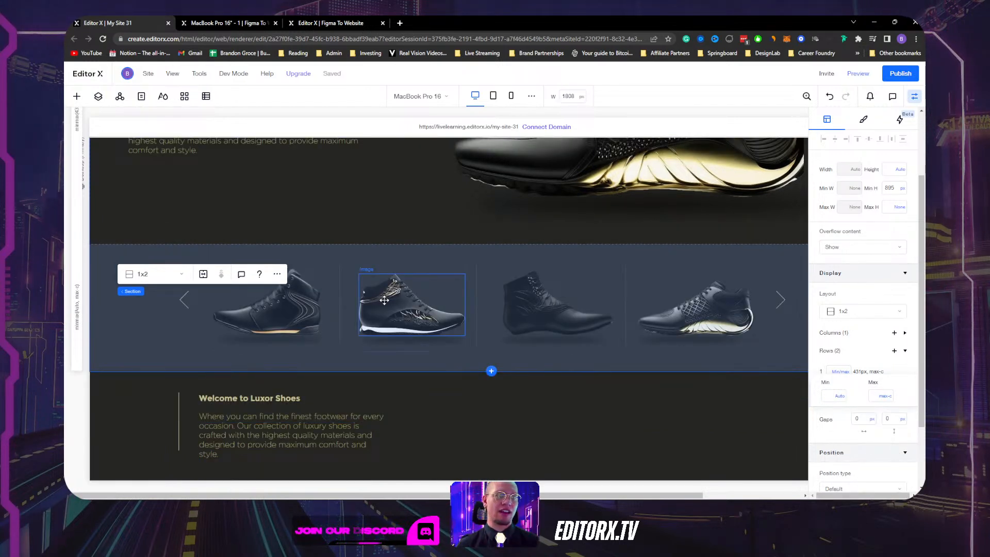
pyautogui.click(915, 96)
# Set the other row's minimum height to Auto as well.
pyautogui.scroll(3, 113, 242)
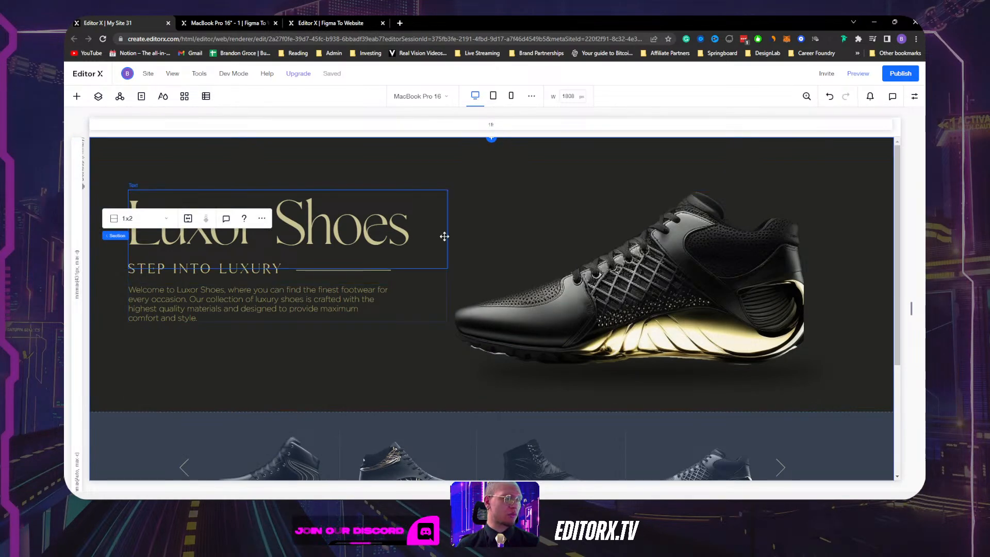
pyautogui.click(77, 276)
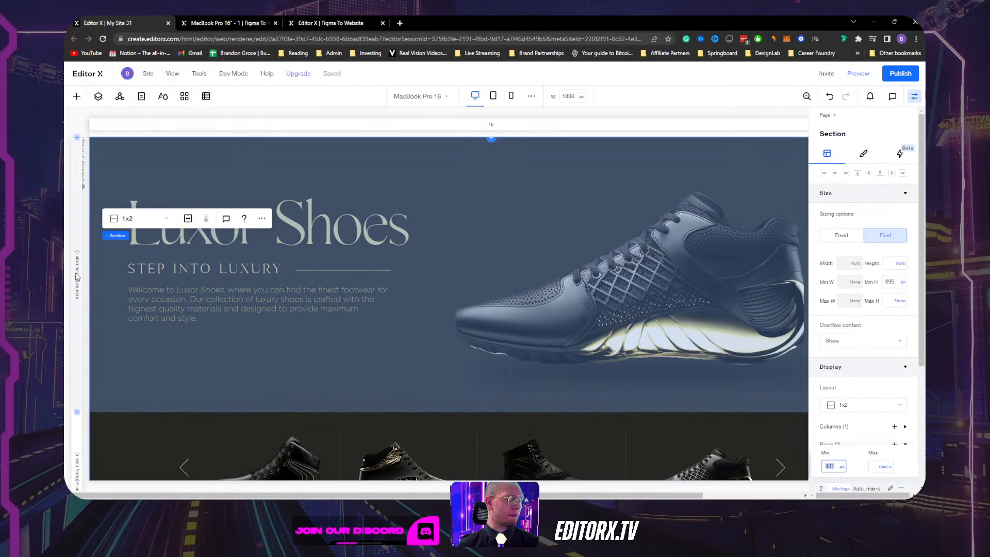
pyautogui.click(843, 469)
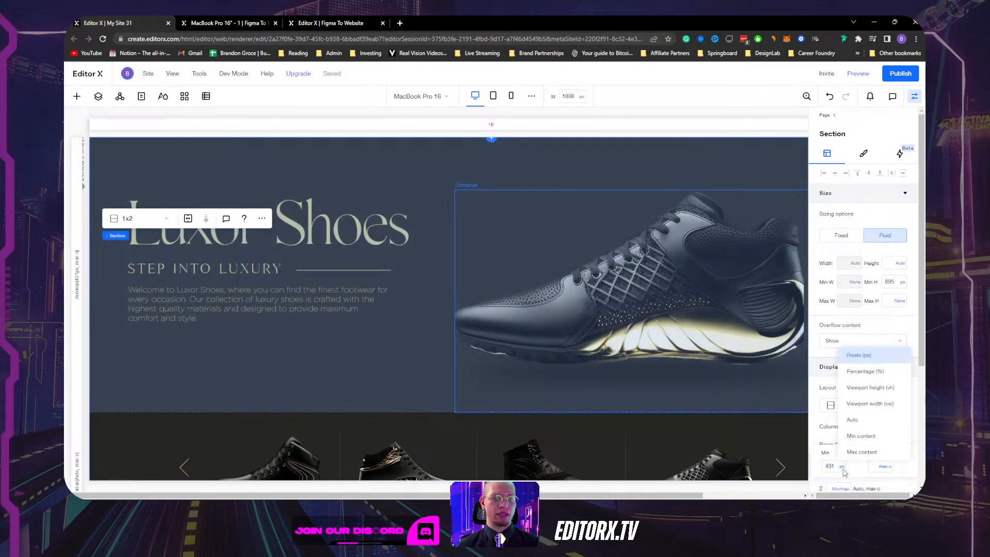
pyautogui.click(854, 428)
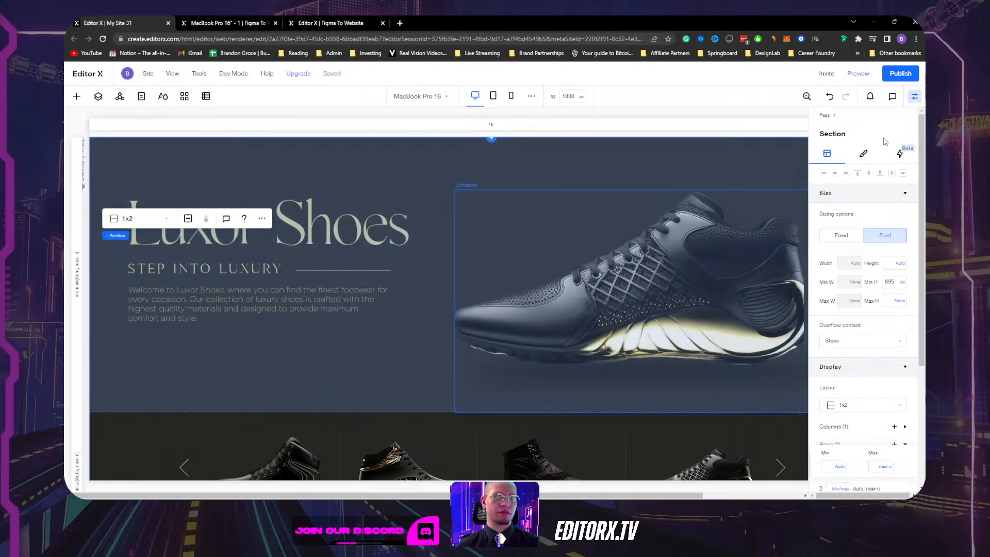
# Select the 'Title + shoe image' container and set its top margin to 100 px.
pyautogui.click(914, 96)
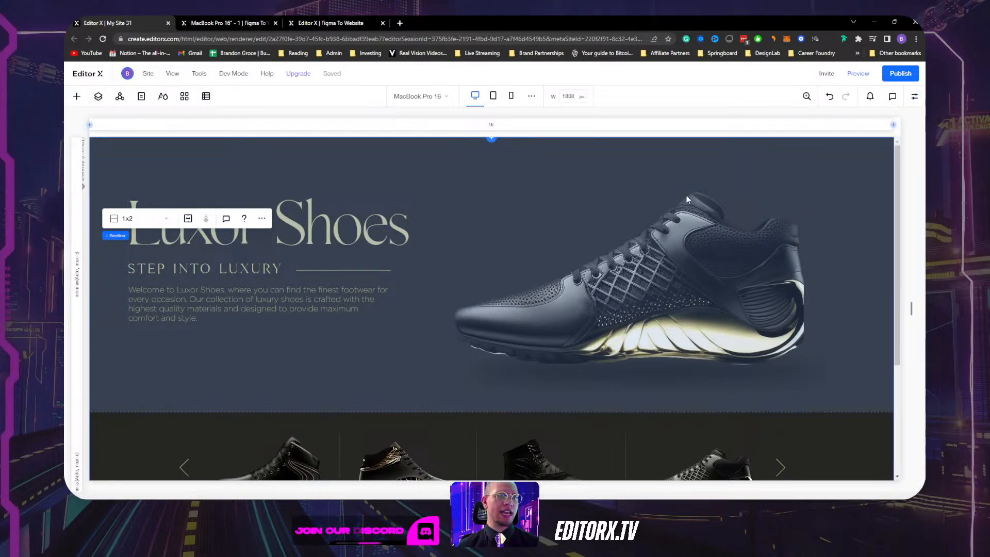
pyautogui.click(547, 167)
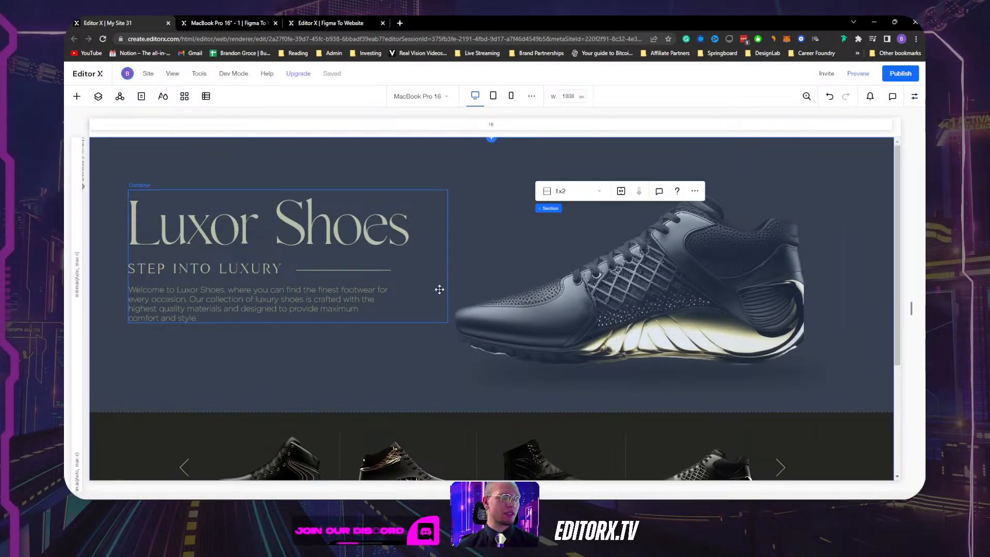
pyautogui.click(440, 380)
pyautogui.click(914, 96)
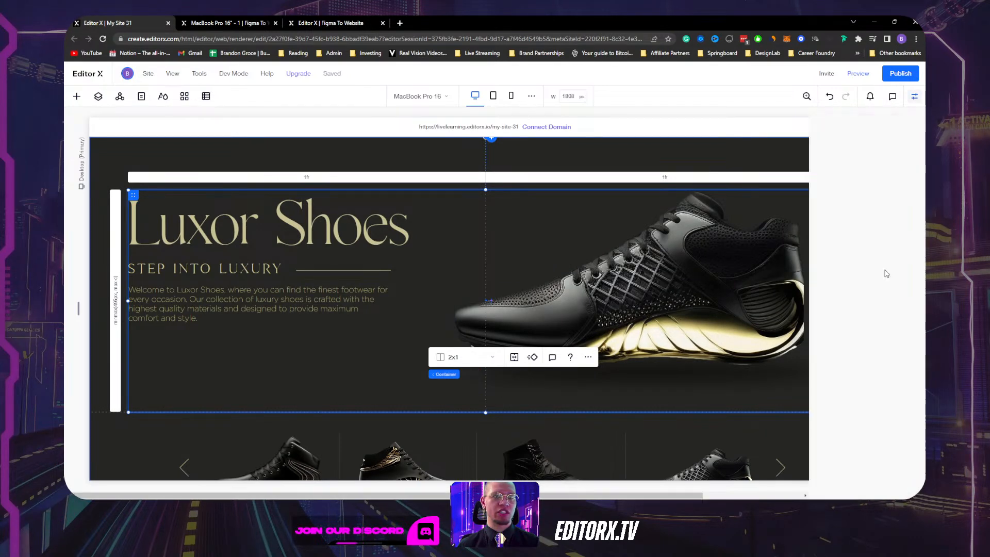
pyautogui.scroll(-5, 872, 309)
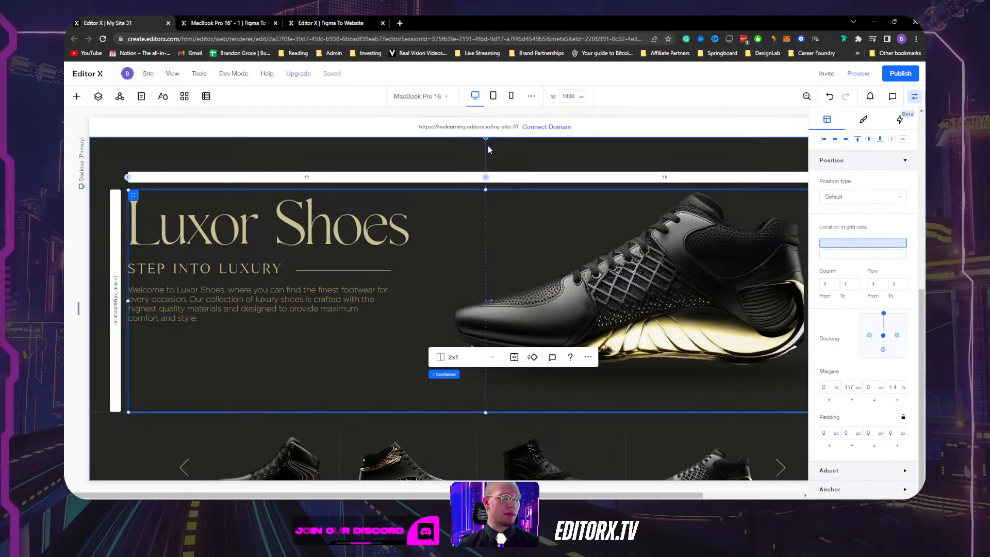
pyautogui.click(849, 387)
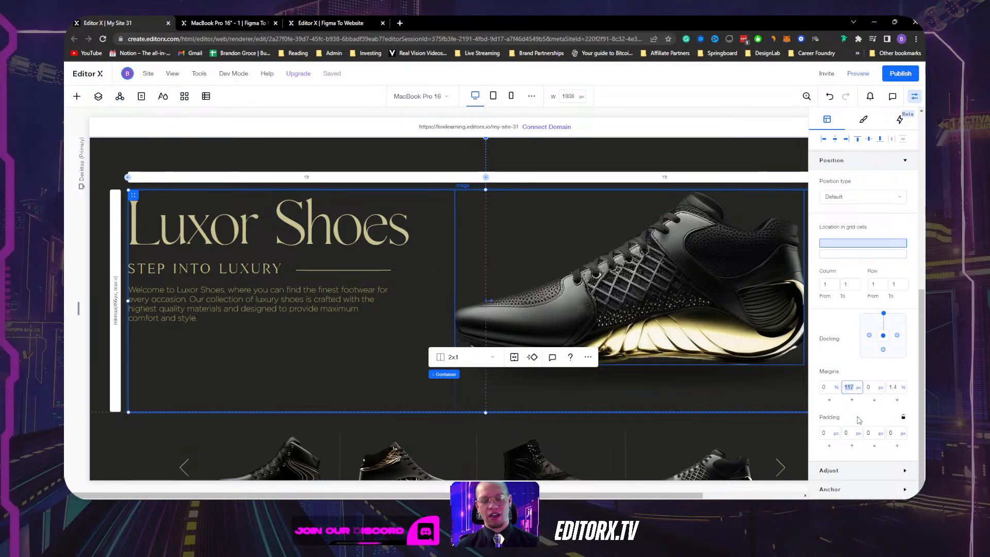
pyautogui.write('100')
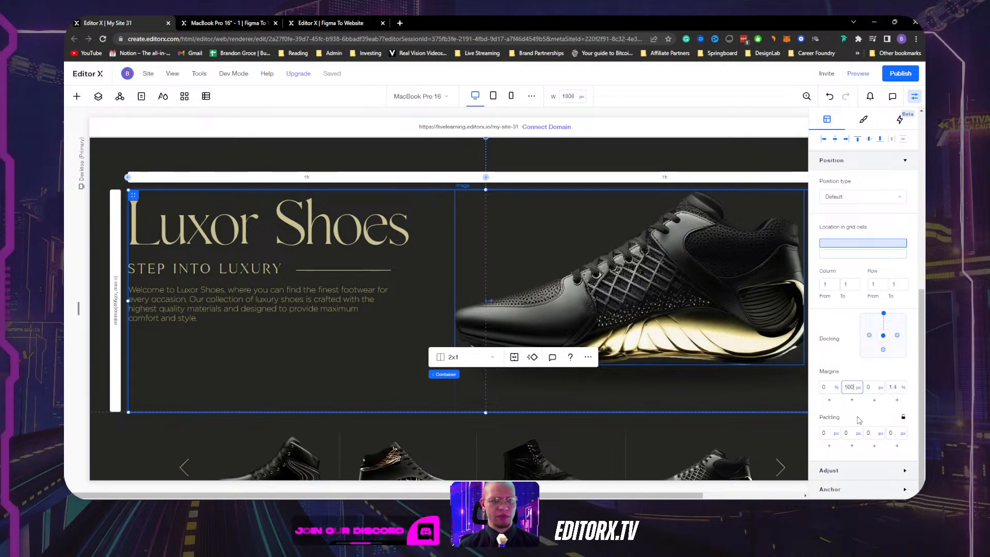
pyautogui.press('Return')
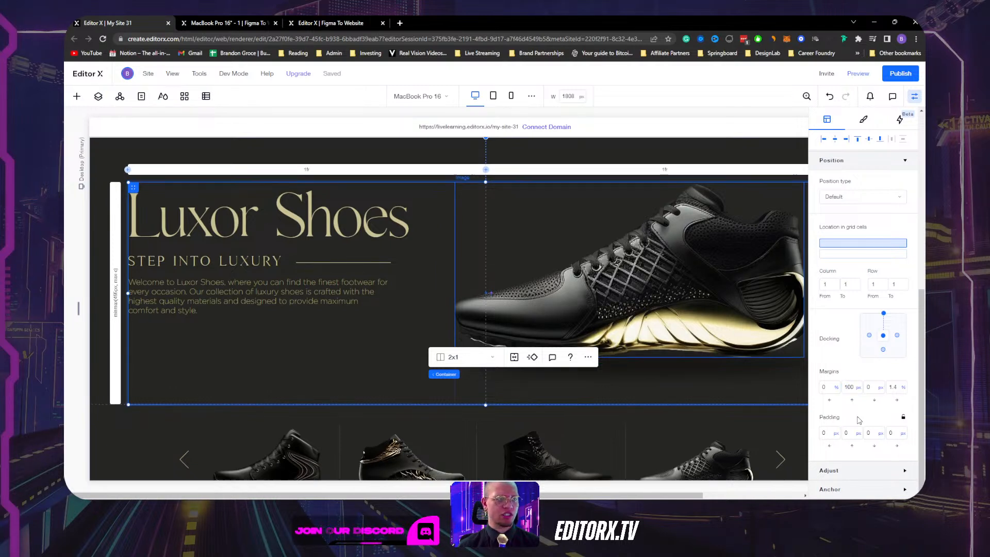
pyautogui.click(916, 98)
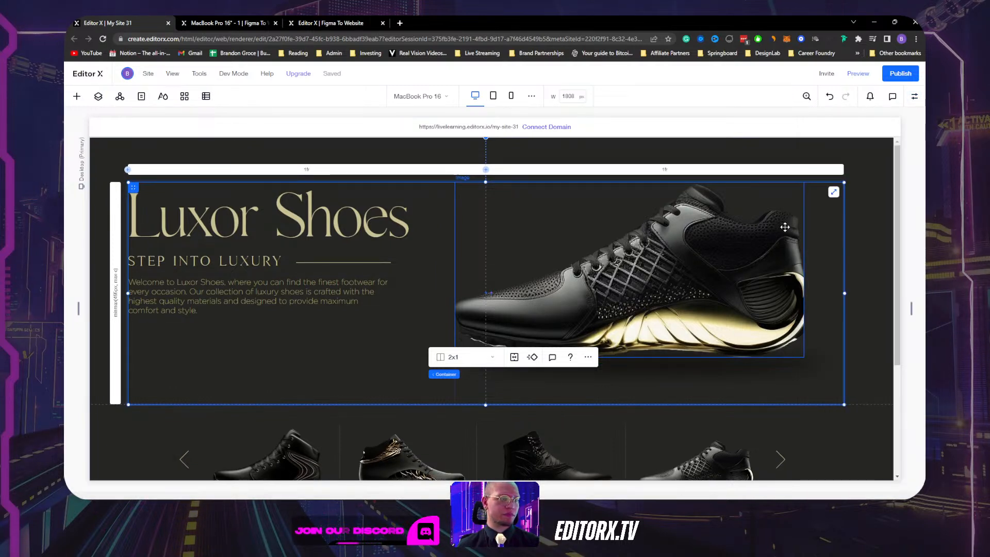
# Switch to the 768 px Tablet view, select the hero section, and check the four-shoe slider row.
pyautogui.click(494, 97)
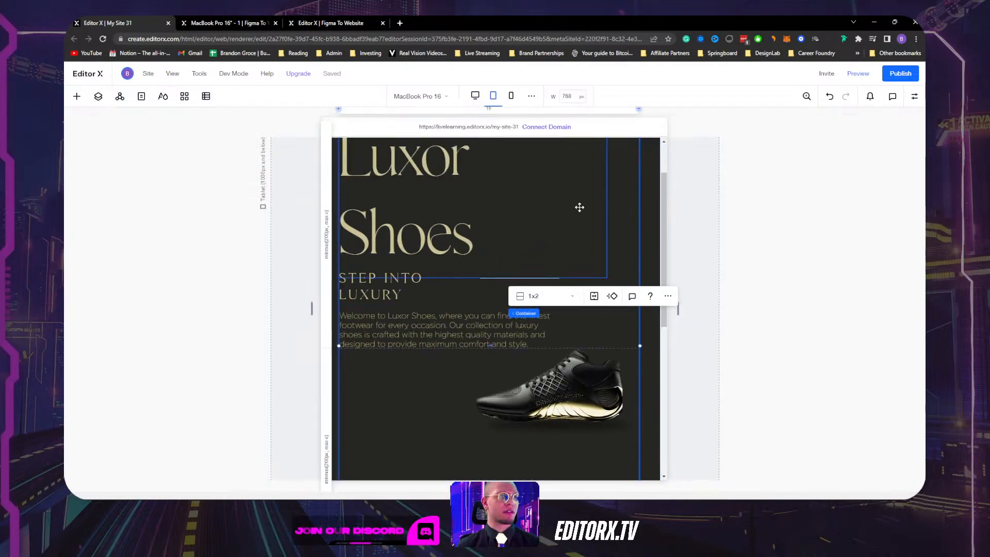
pyautogui.click(625, 153)
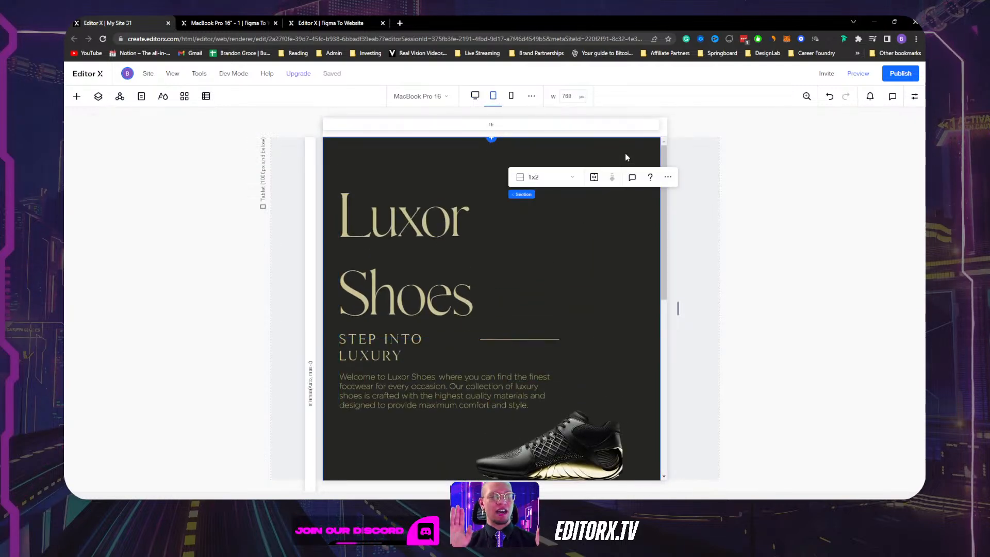
pyautogui.scroll(-10, 625, 155)
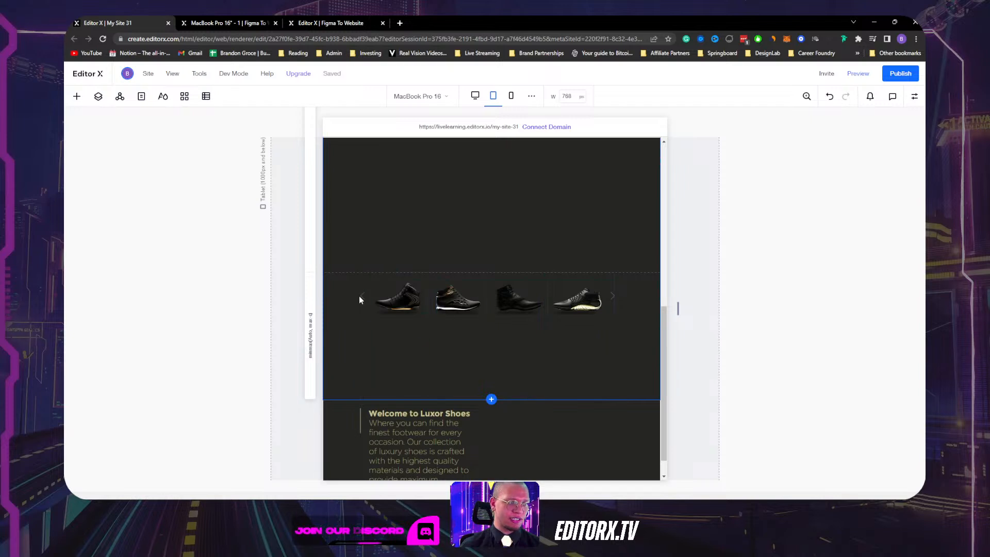
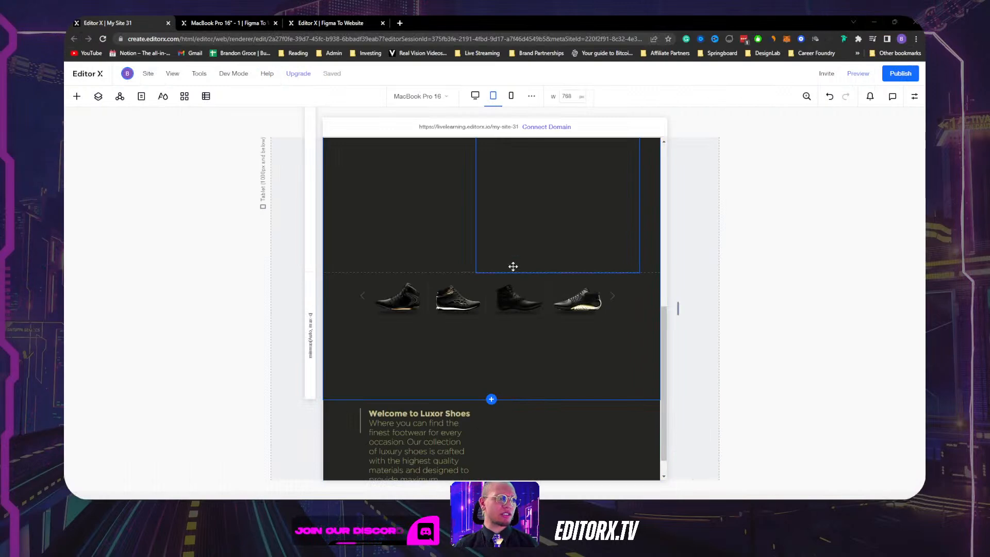
# Inspect the hero's nested containers and Luxor Shoes heading at the 768 px tablet width.
pyautogui.scroll(6, 513, 266)
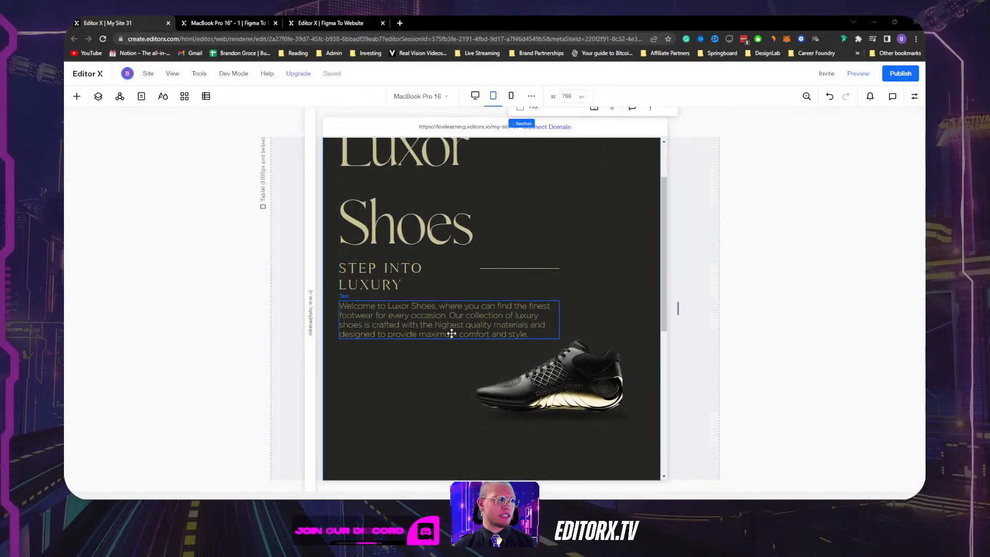
pyautogui.scroll(2, 452, 333)
pyautogui.scroll(-1, 510, 352)
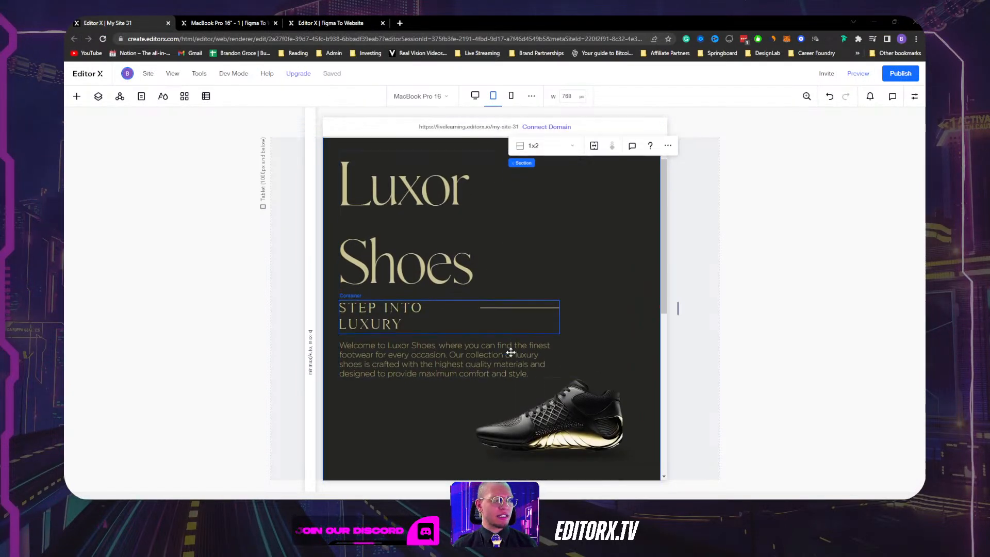
pyautogui.scroll(-1, 511, 353)
pyautogui.click(428, 366)
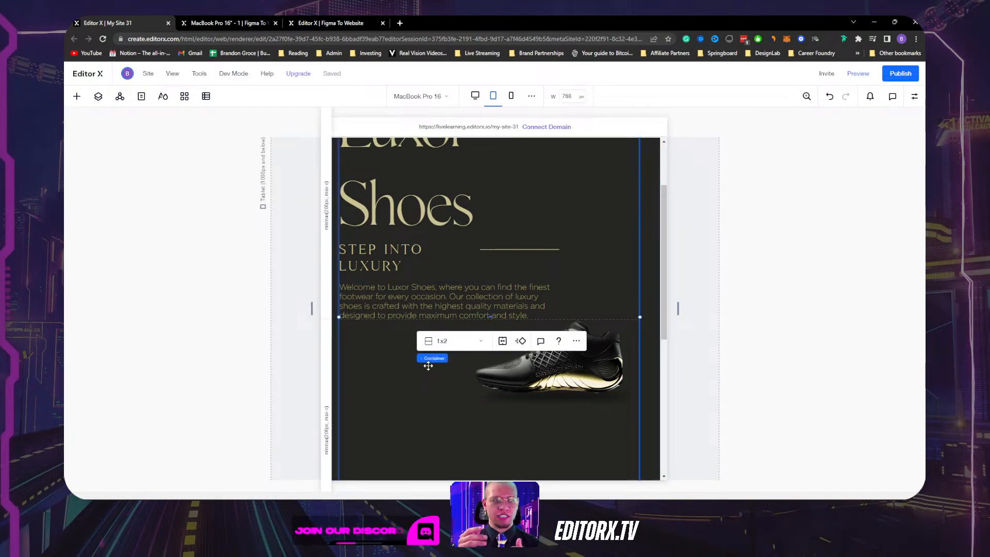
pyautogui.scroll(2, 495, 360)
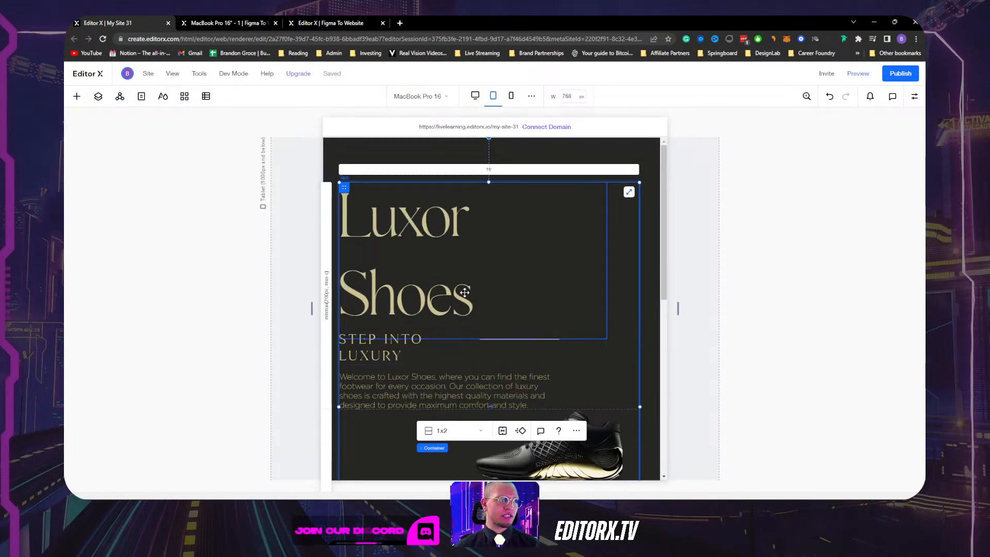
pyautogui.click(497, 360)
pyautogui.click(569, 269)
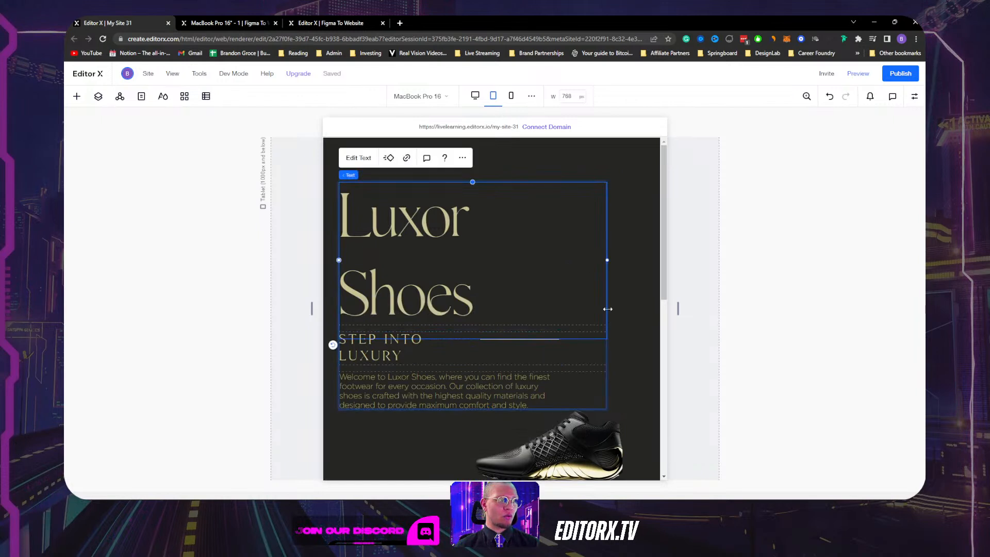
pyautogui.click(631, 371)
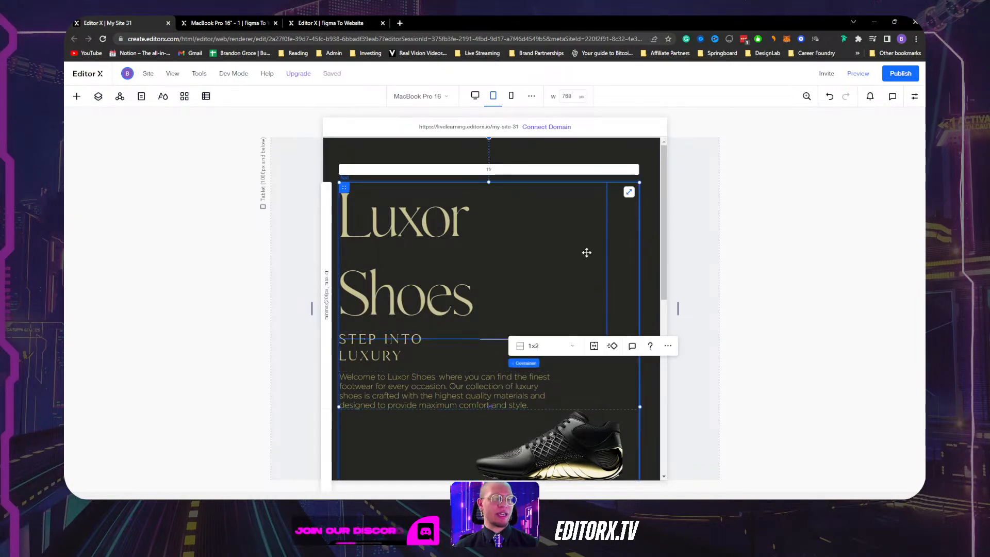
# Select the hero's outer 1x2 container and bring up its Width setting in the Inspector.
pyautogui.scroll(-1, 586, 256)
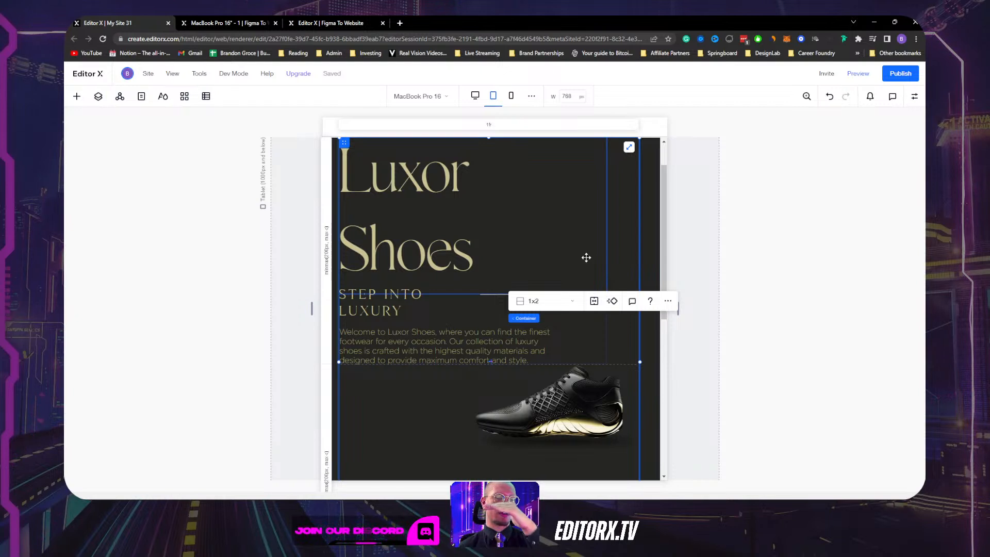
pyautogui.click(557, 240)
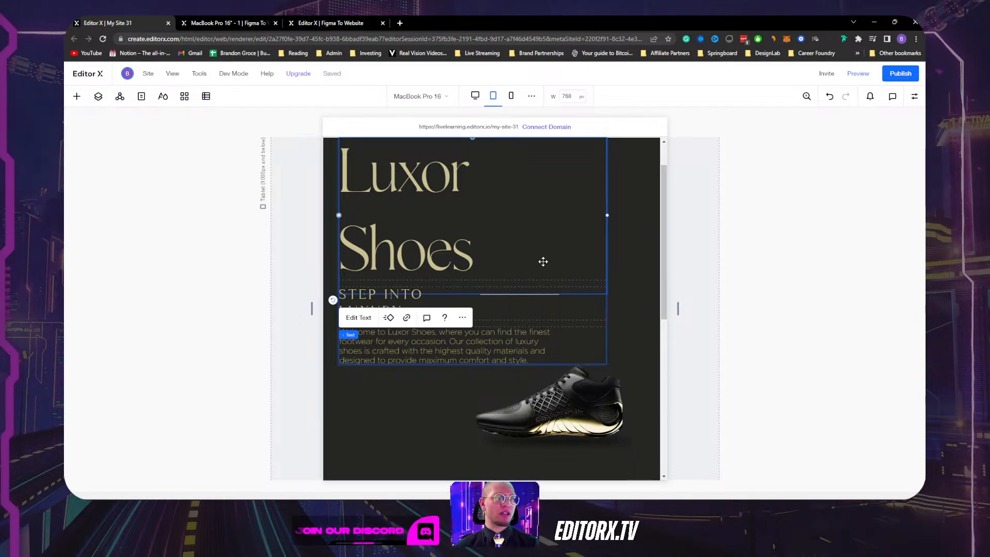
pyautogui.scroll(1, 596, 367)
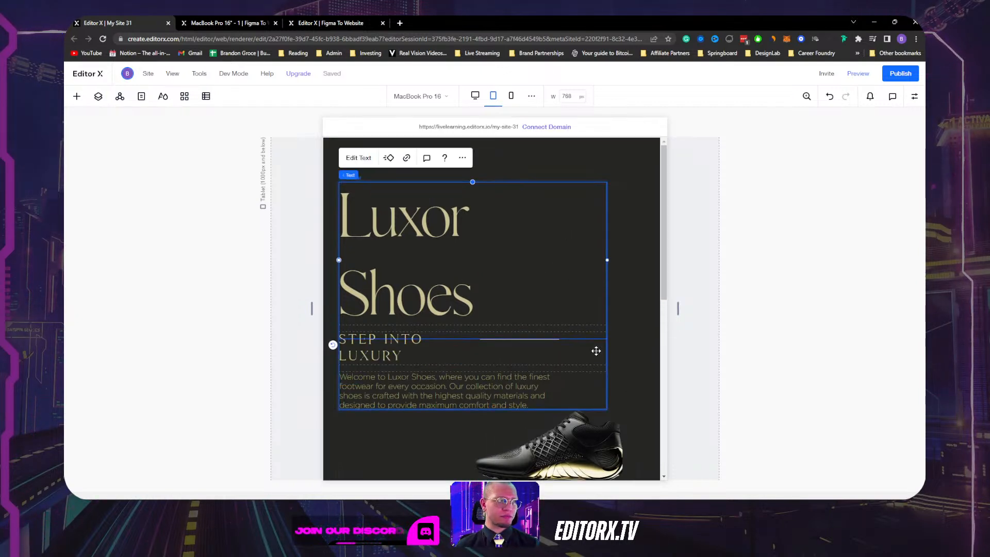
pyautogui.click(596, 351)
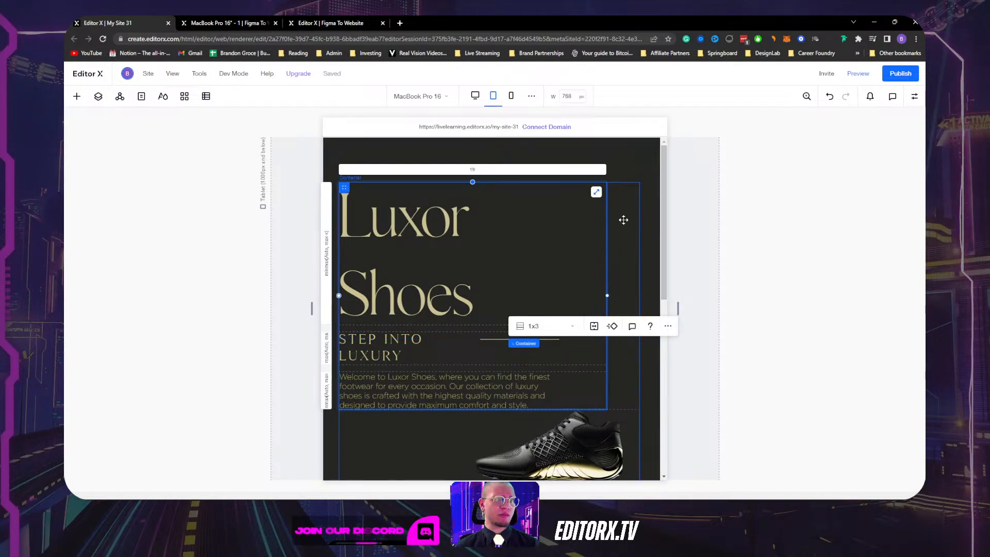
pyautogui.click(624, 221)
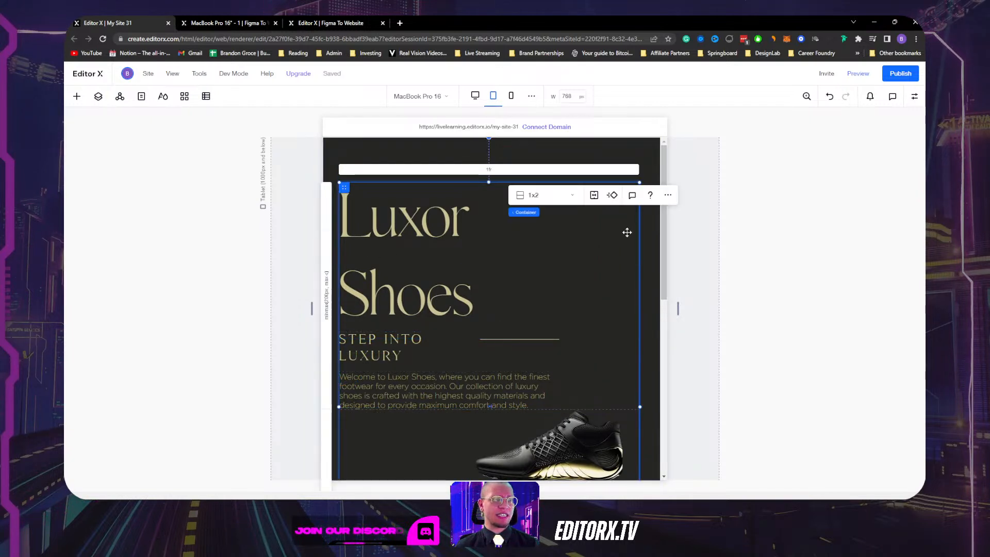
pyautogui.click(914, 96)
pyautogui.click(847, 264)
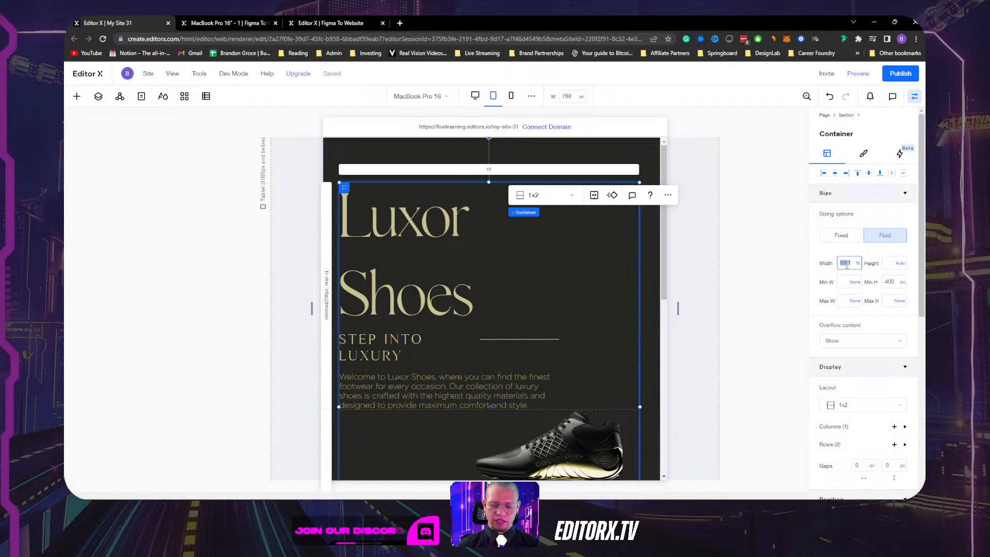
# Give the hero's outer container 90% width and the Luxor Shoes title container 100% width.
pyautogui.write('90')
pyautogui.press('Return')
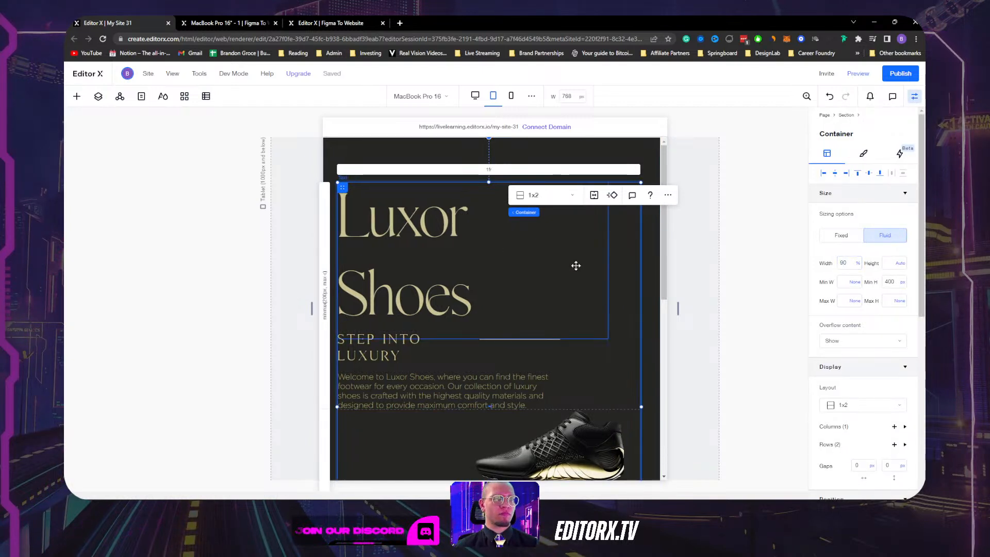
pyautogui.click(441, 252)
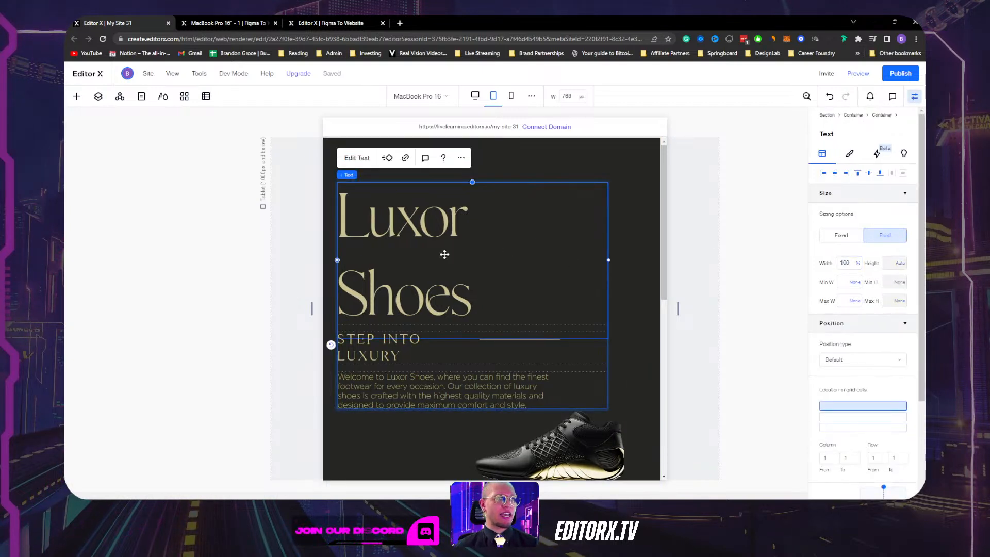
pyautogui.click(592, 355)
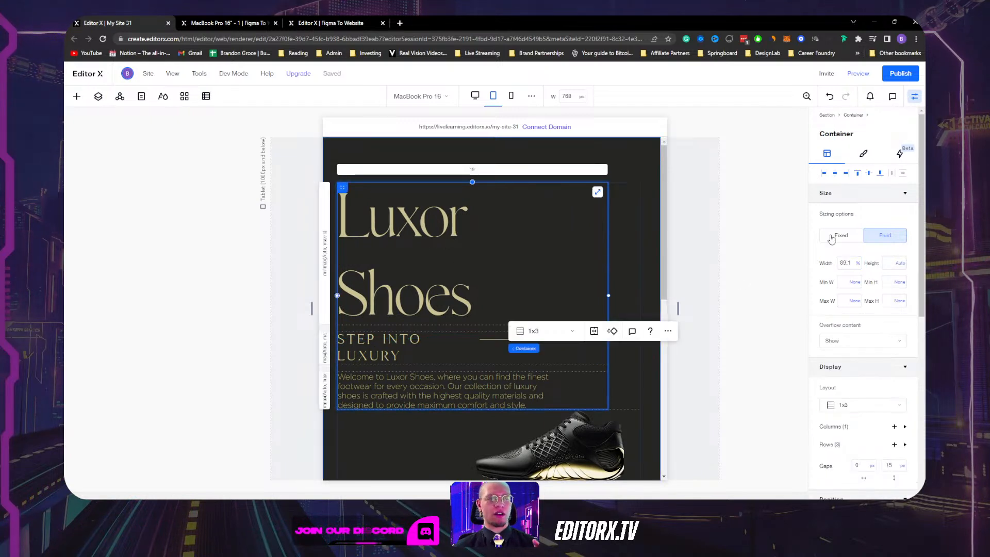
pyautogui.click(849, 263)
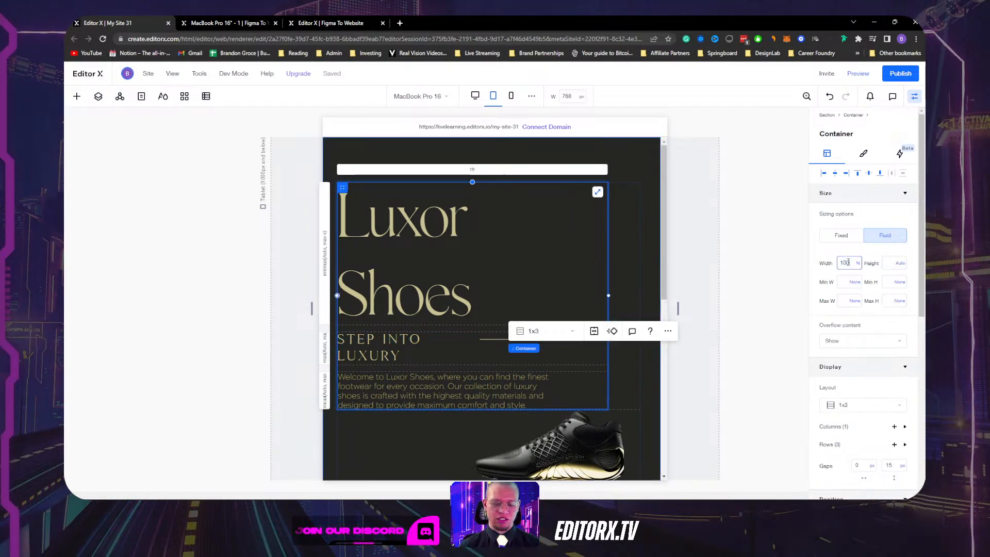
pyautogui.write('100')
pyautogui.press('Return')
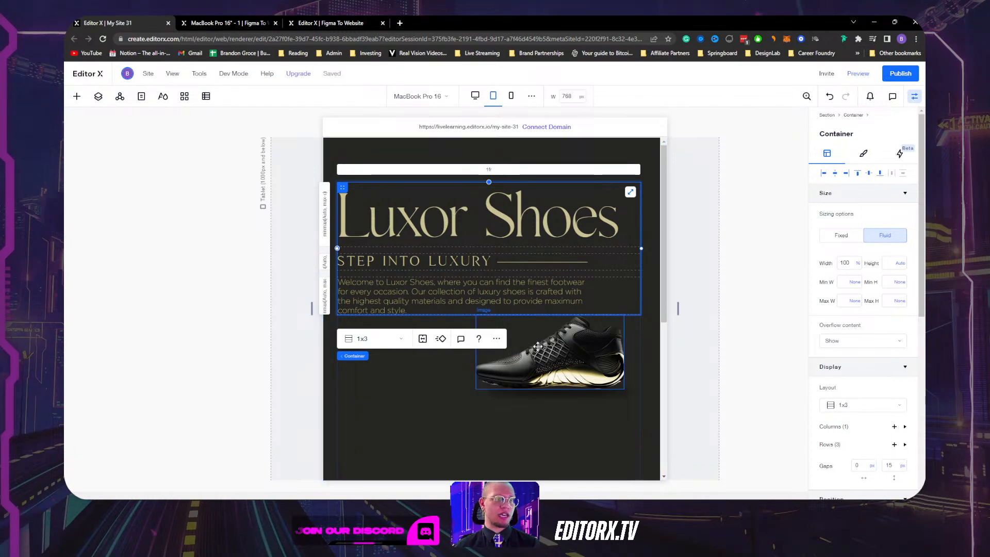
pyautogui.click(455, 384)
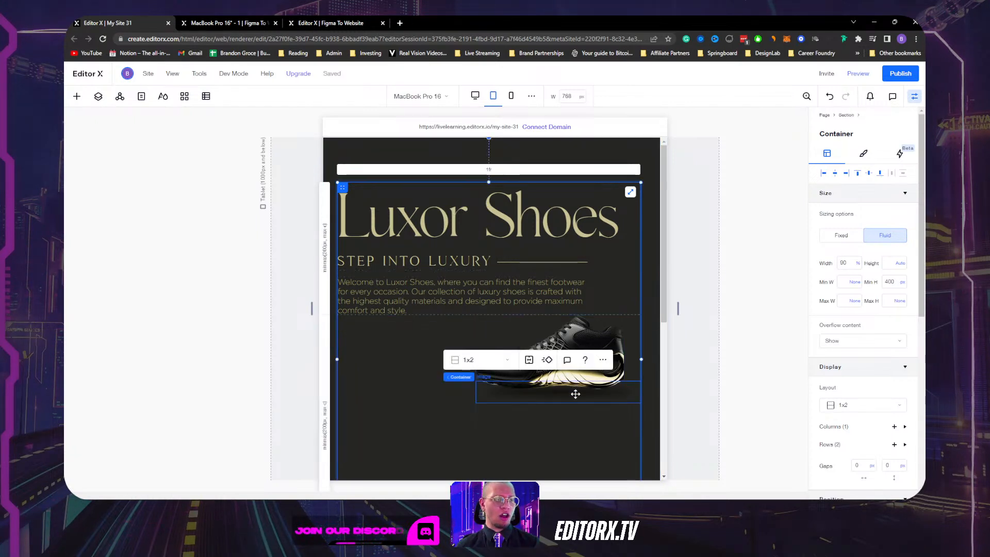
pyautogui.click(555, 422)
pyautogui.scroll(-3, 556, 402)
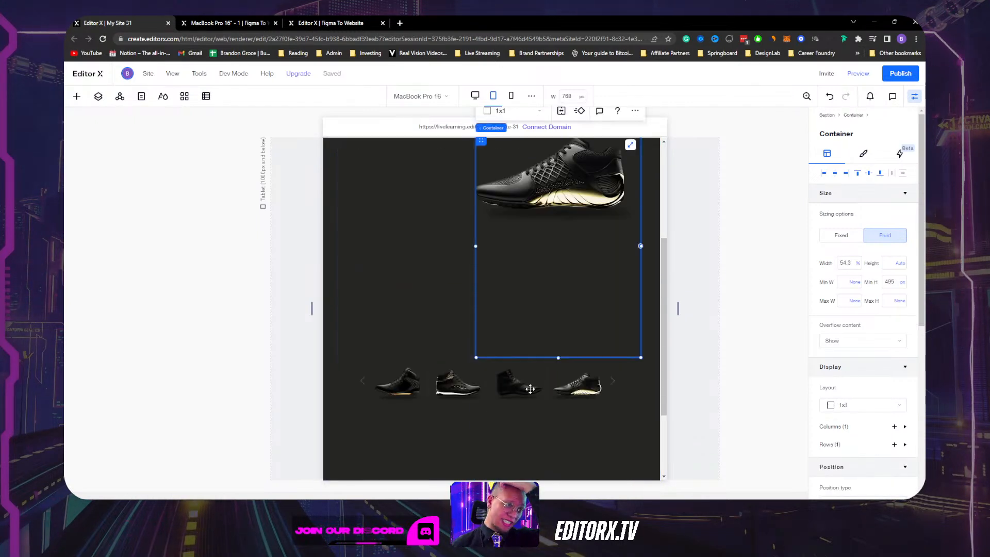
pyautogui.scroll(2, 557, 281)
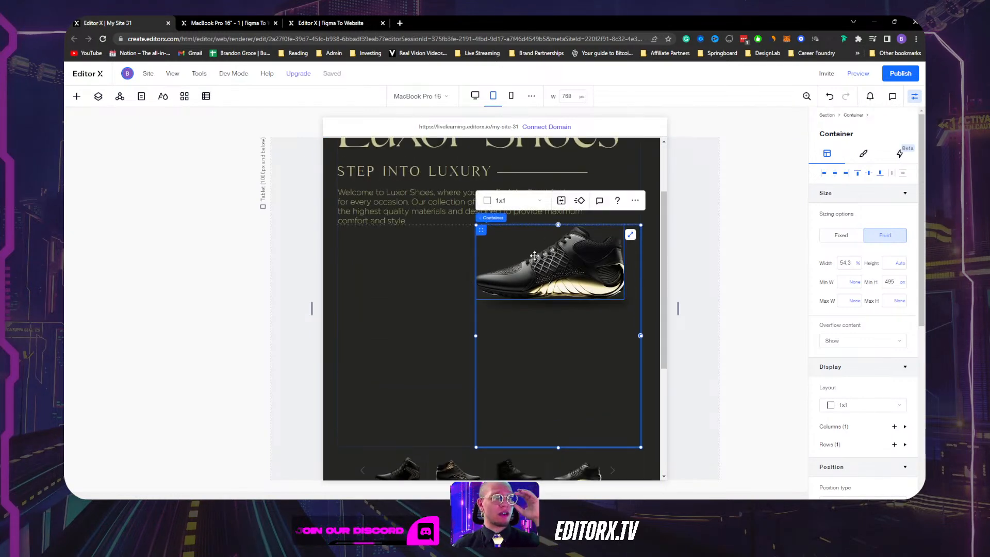
pyautogui.click(535, 272)
pyautogui.click(535, 305)
pyautogui.click(568, 360)
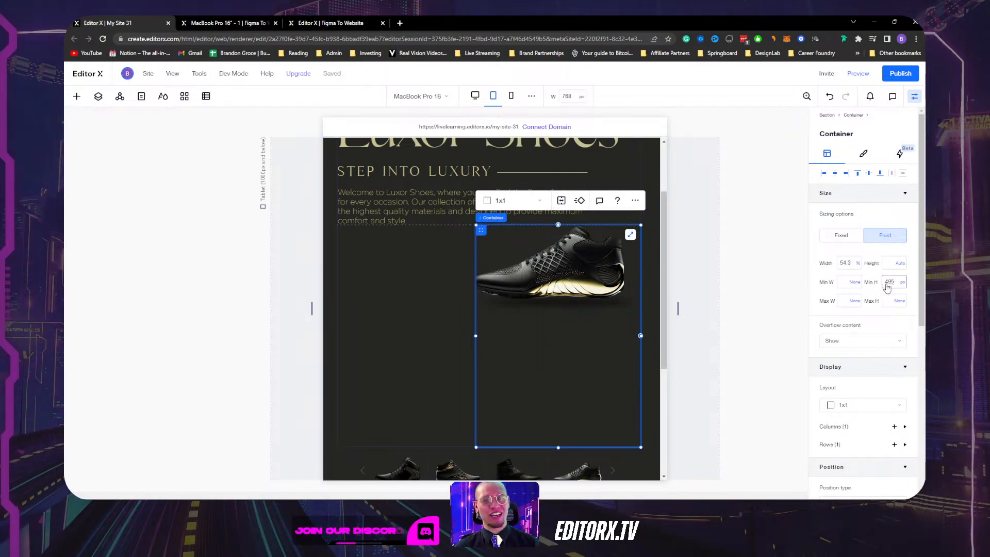
pyautogui.click(903, 287)
pyautogui.click(884, 274)
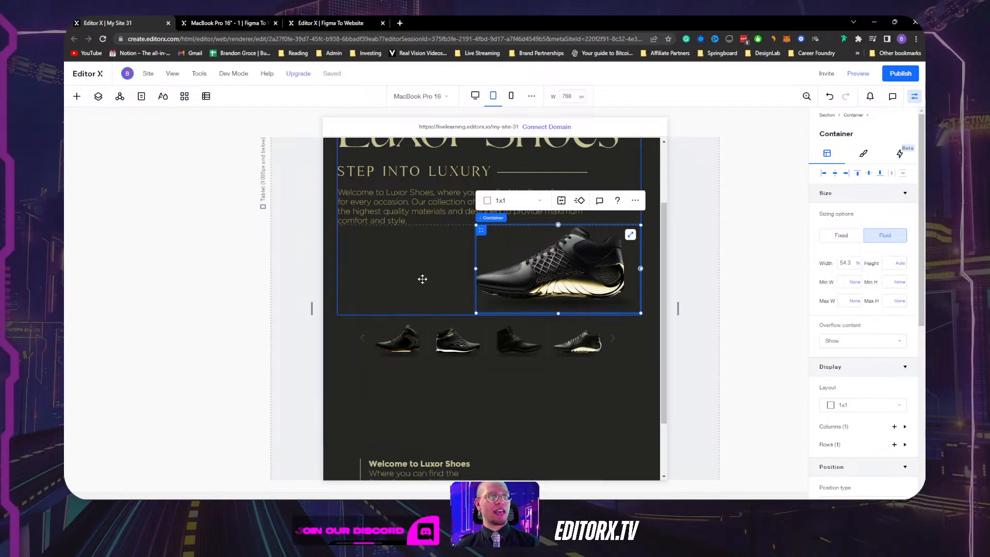
pyautogui.click(519, 222)
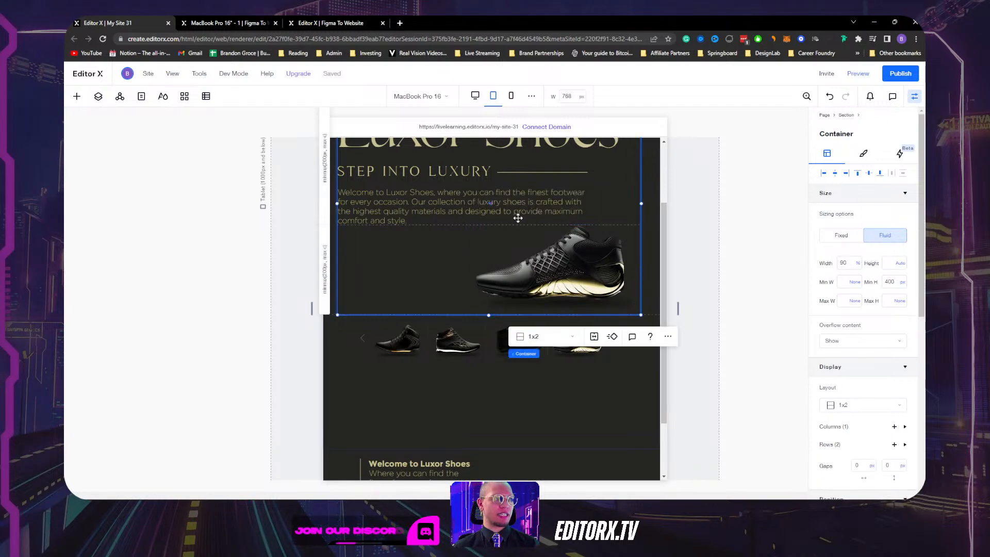
pyautogui.click(522, 257)
pyautogui.moveTo(459, 220)
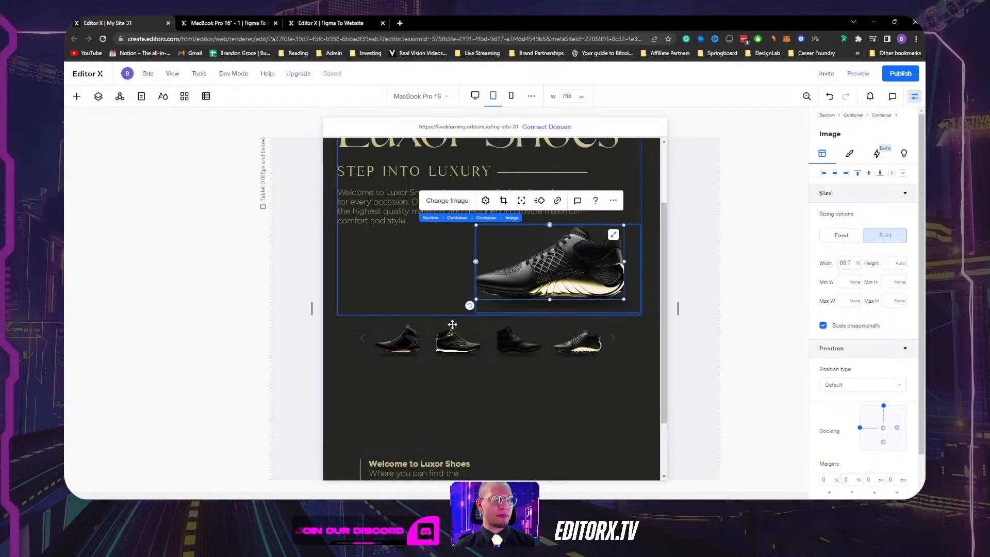
pyautogui.click(504, 398)
pyautogui.click(634, 375)
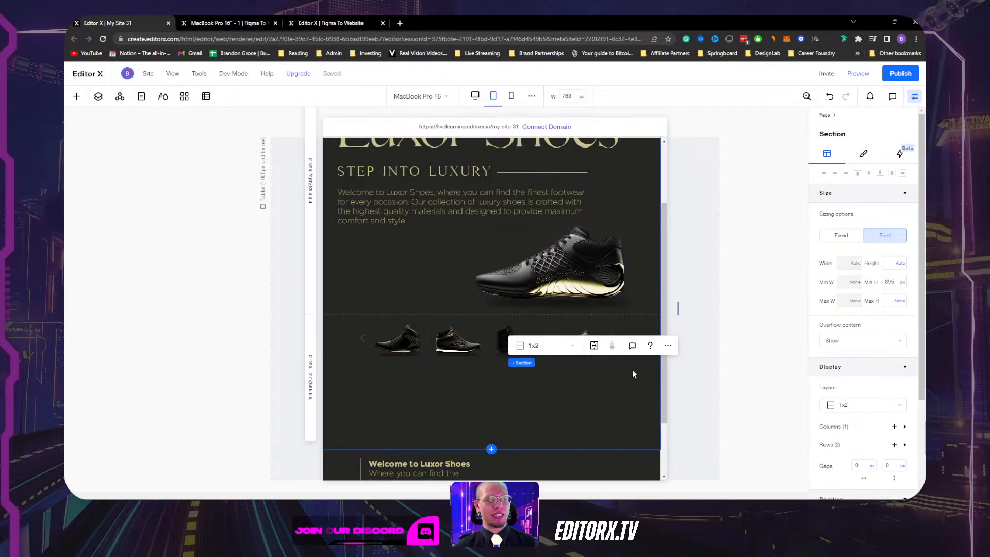
pyautogui.click(576, 265)
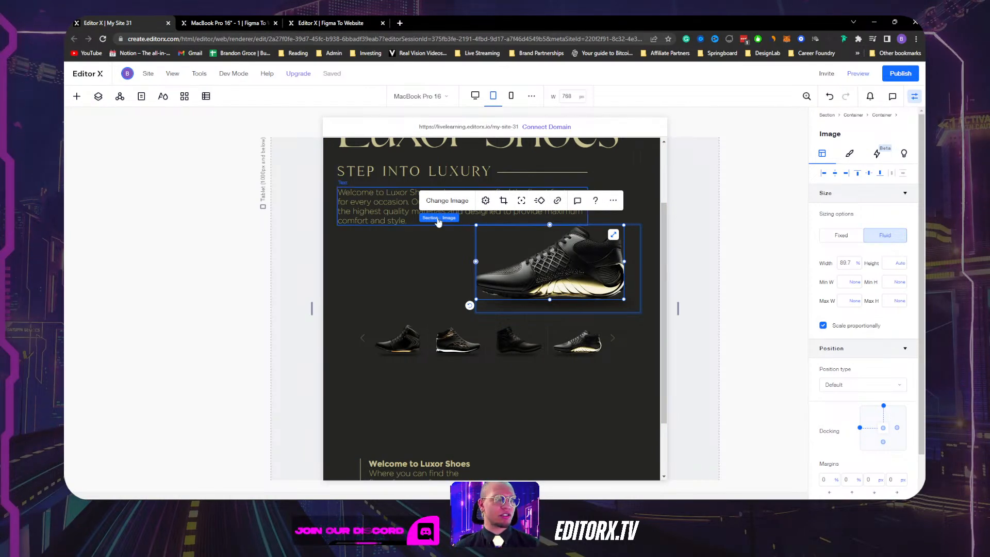
pyautogui.moveTo(487, 221)
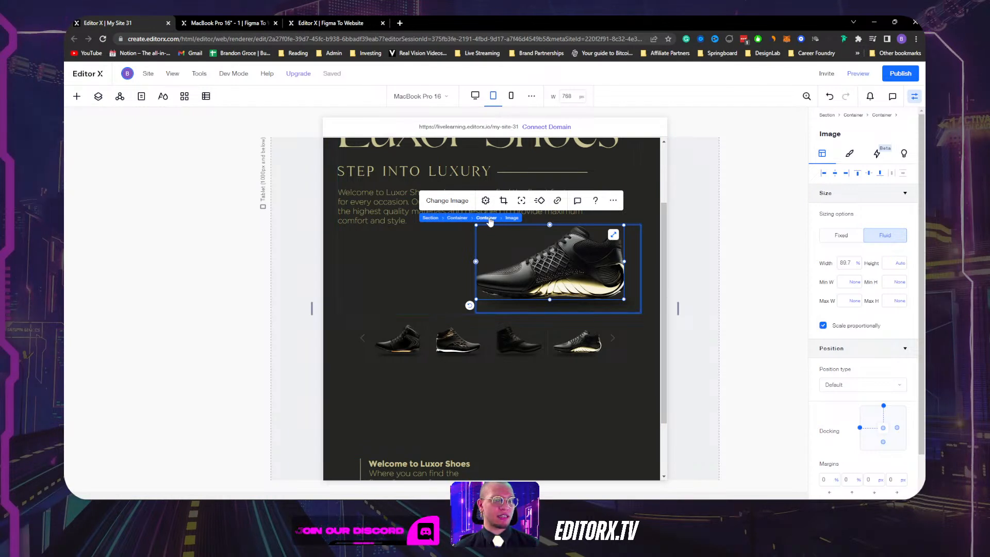
pyautogui.click(487, 218)
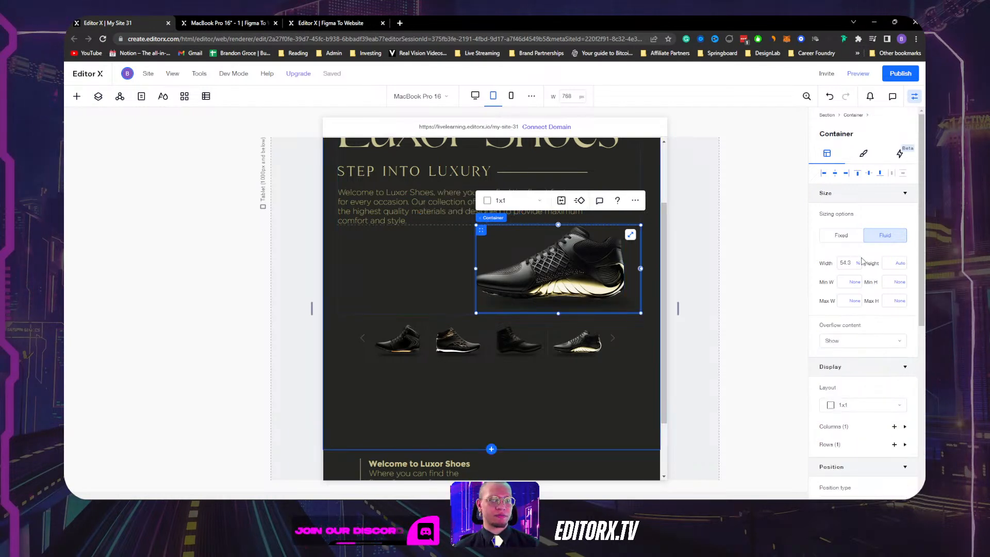
pyautogui.click(823, 175)
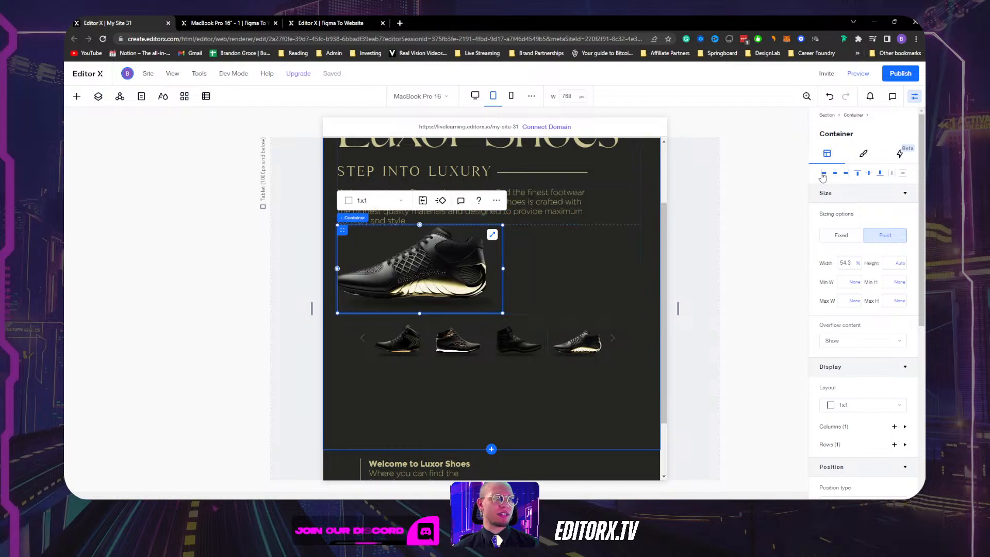
pyautogui.click(425, 275)
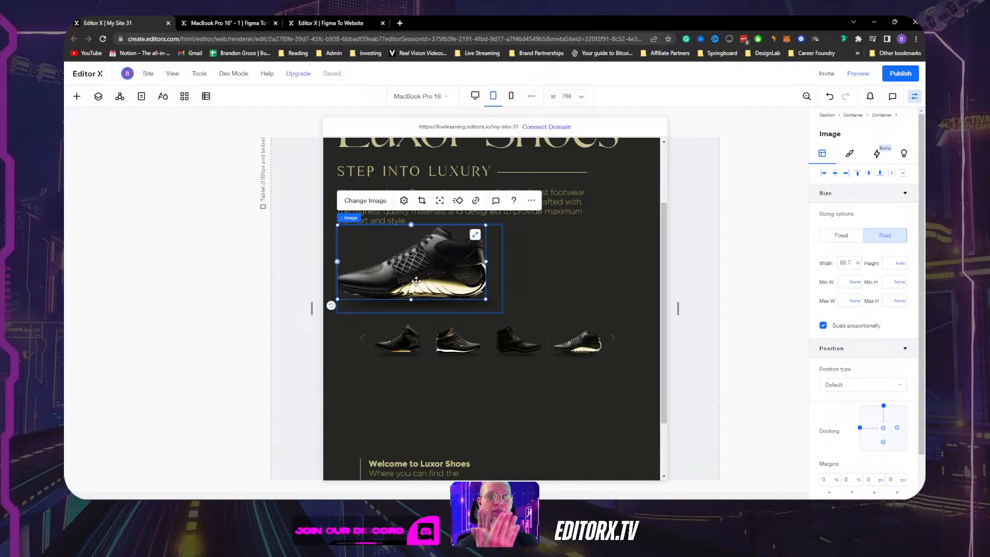
pyautogui.click(850, 154)
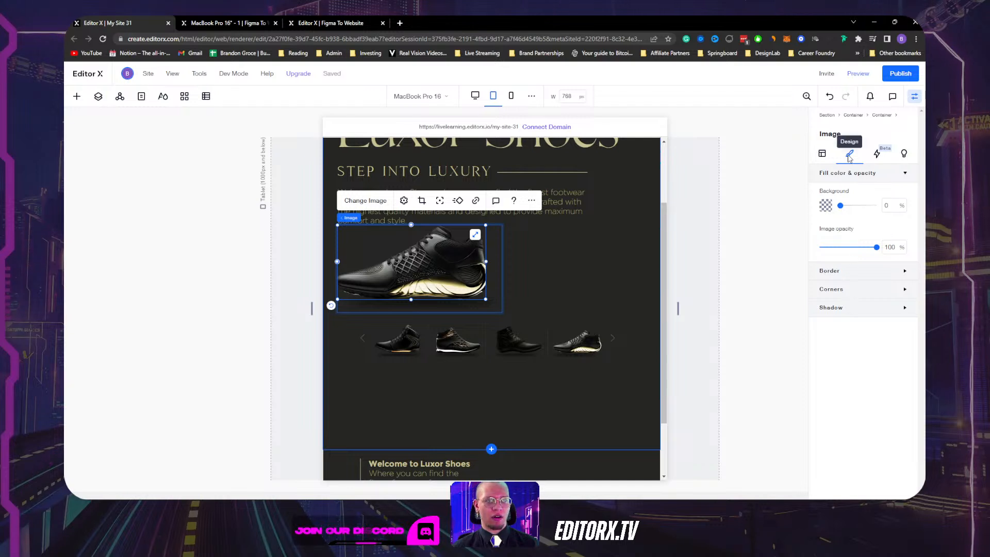
pyautogui.click(823, 153)
pyautogui.scroll(-2, 852, 413)
pyautogui.click(852, 479)
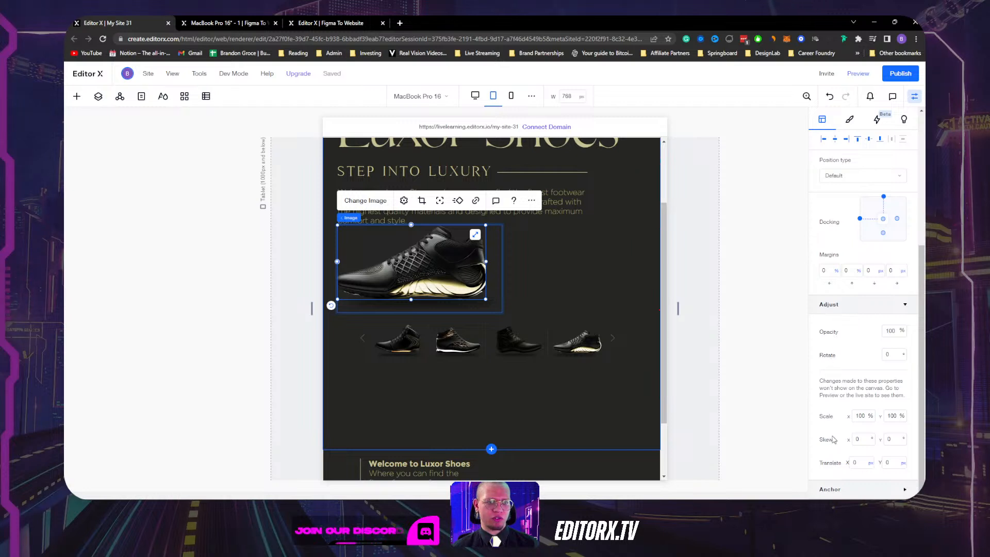
pyautogui.scroll(2, 831, 434)
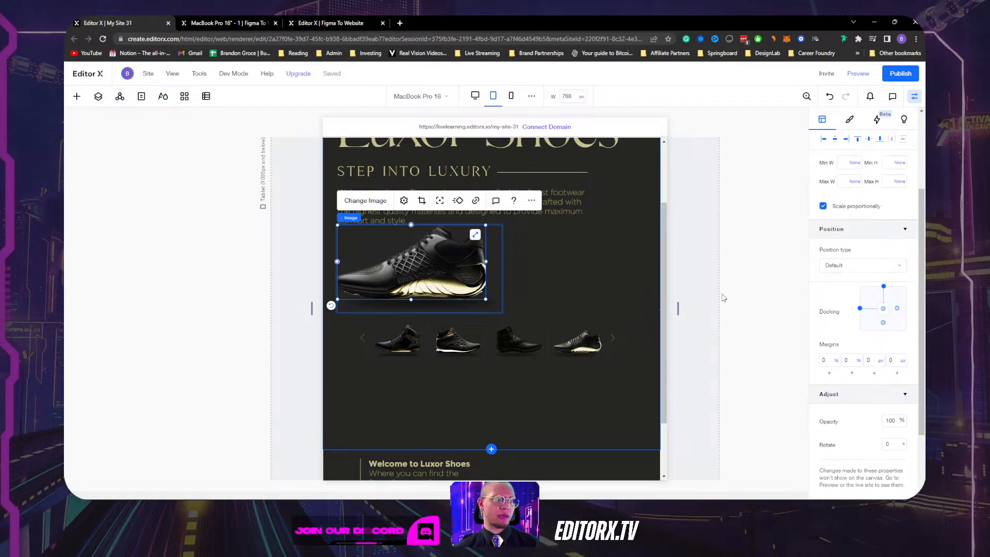
pyautogui.scroll(2, 726, 253)
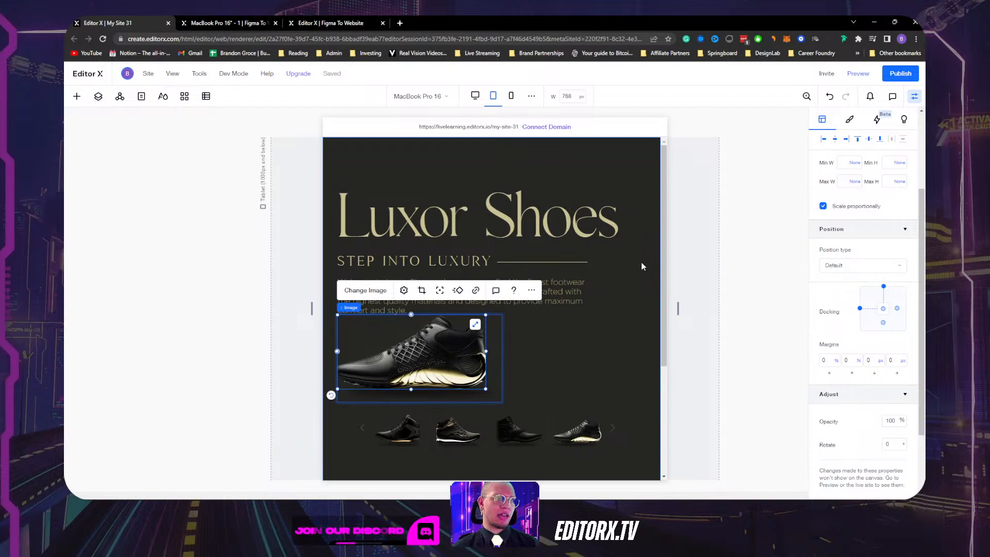
pyautogui.click(640, 344)
pyautogui.scroll(-2, 536, 289)
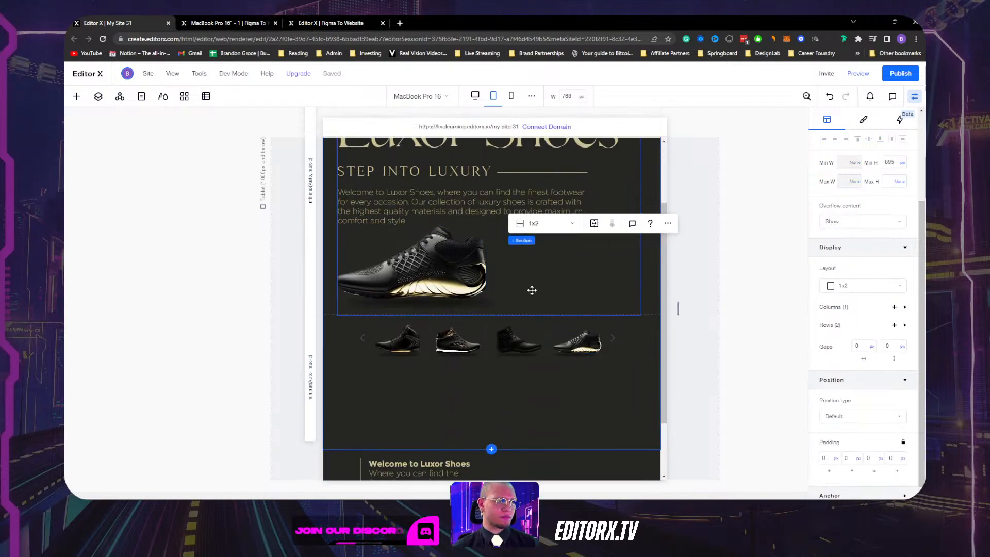
pyautogui.click(545, 282)
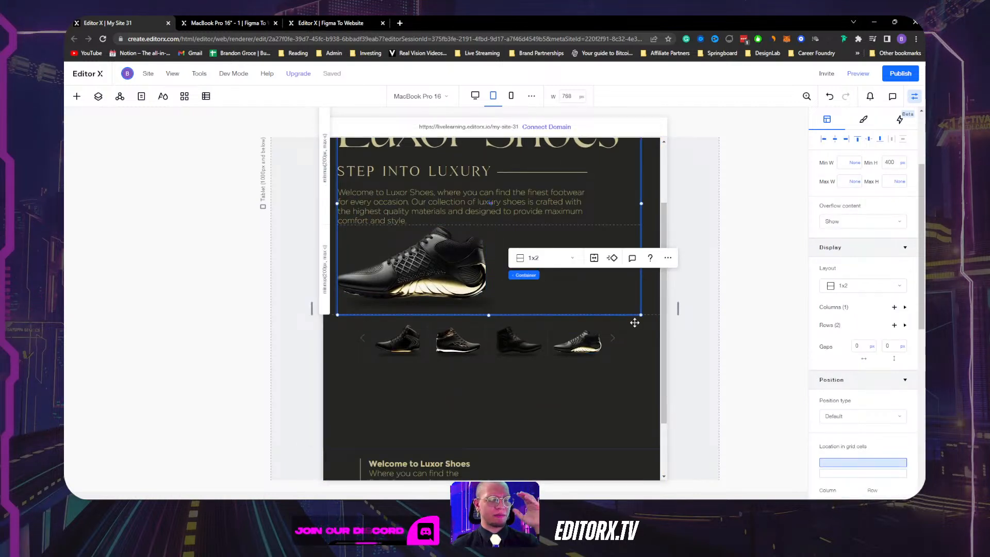
pyautogui.scroll(2, 635, 323)
pyautogui.scroll(-3, 622, 394)
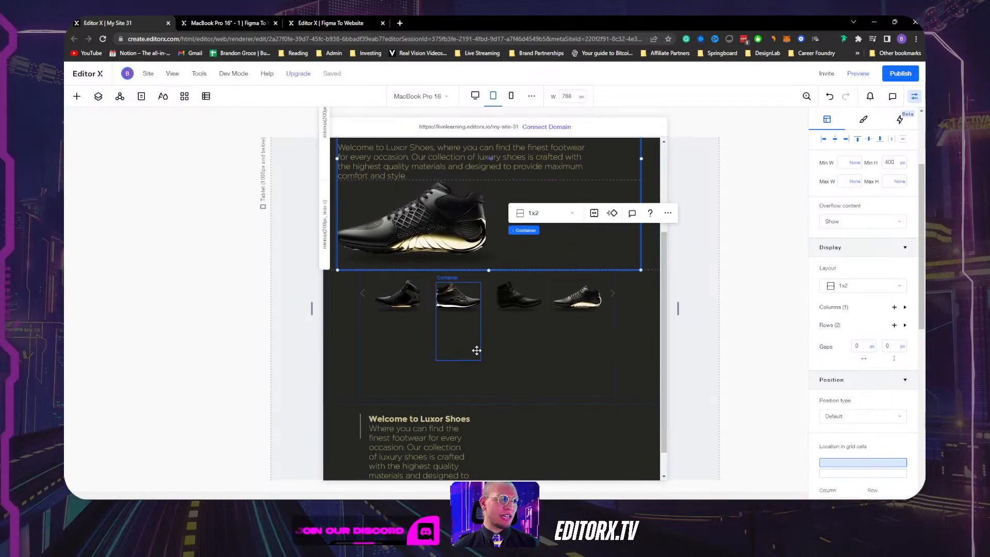
# Set the fourth shoe container's minimum height unit to None.
pyautogui.click(366, 388)
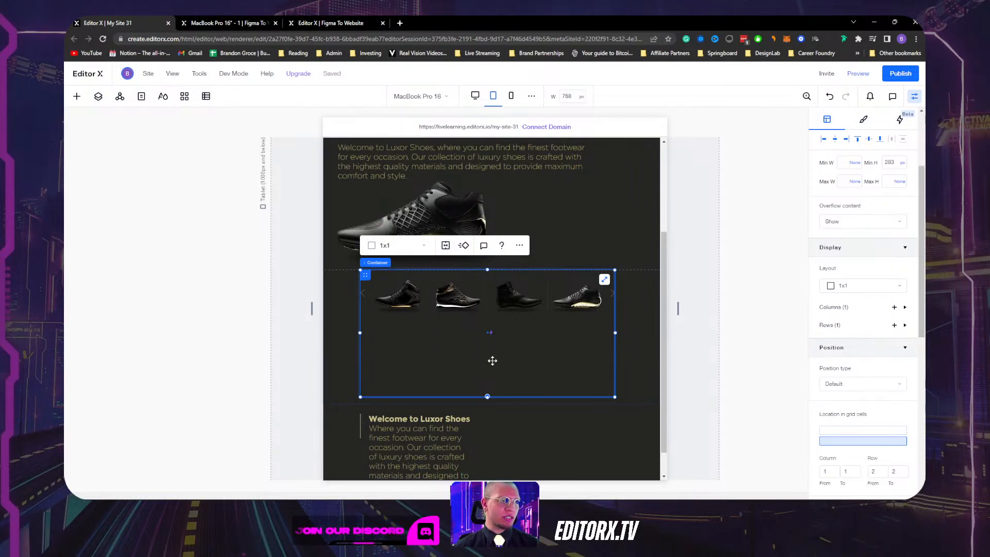
pyautogui.click(387, 372)
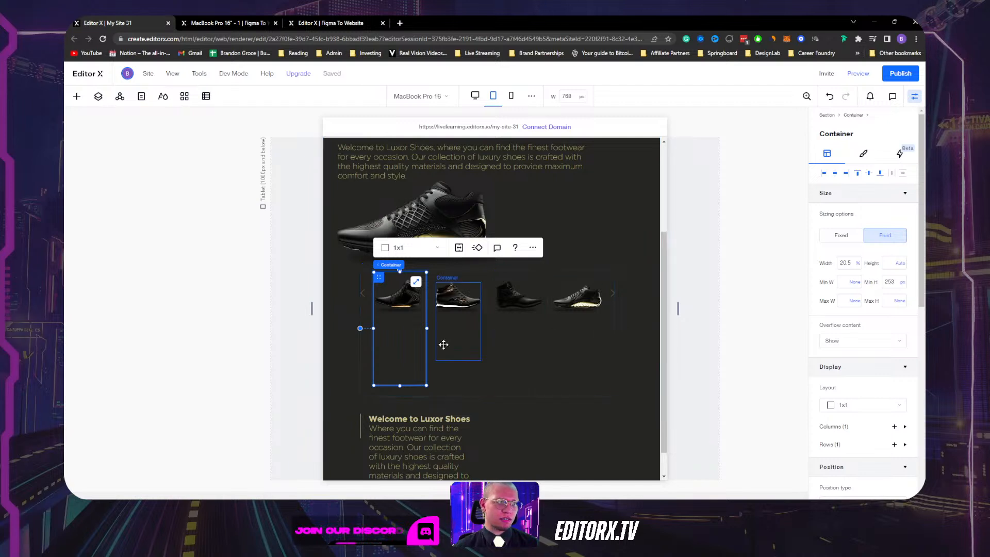
pyautogui.click(460, 339)
pyautogui.click(521, 341)
pyautogui.click(578, 343)
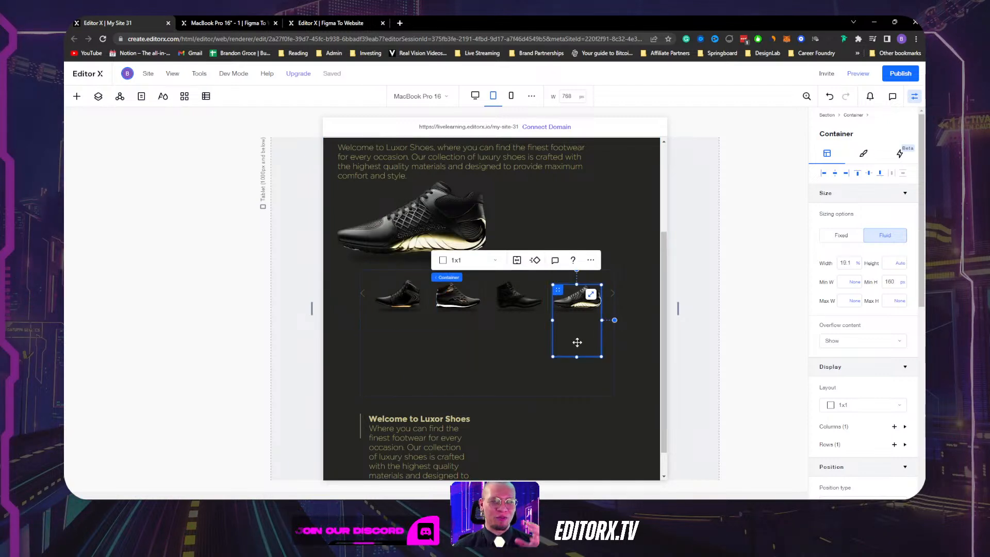
pyautogui.click(904, 287)
pyautogui.click(872, 263)
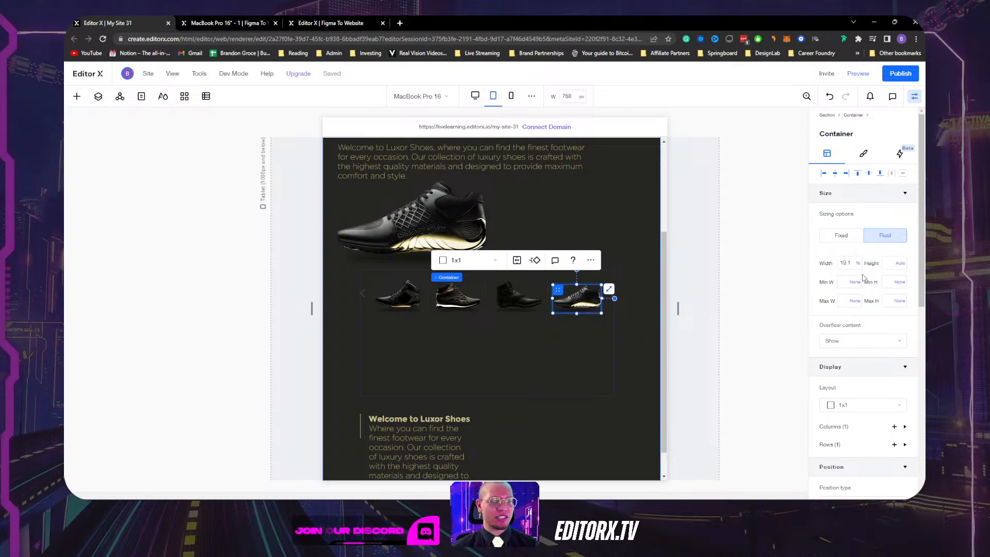
# Set Min H to None for the third, second and first shoe containers.
pyautogui.click(514, 322)
pyautogui.click(902, 282)
pyautogui.click(840, 280)
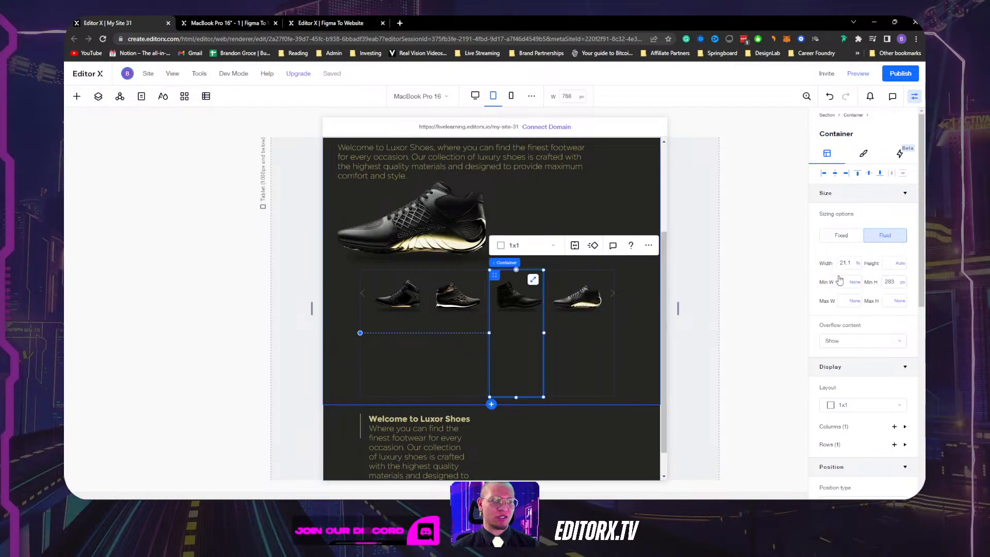
pyautogui.click(451, 346)
pyautogui.click(900, 283)
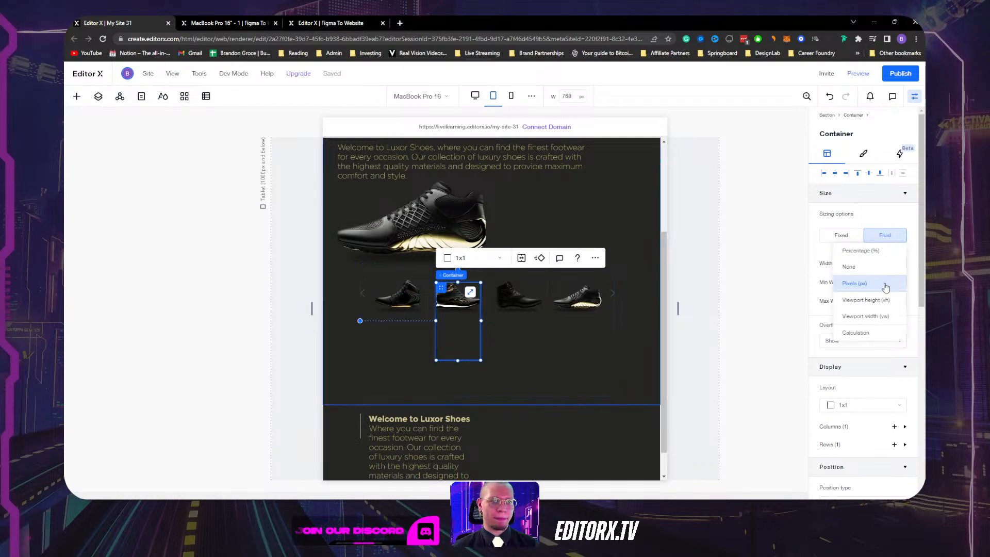
pyautogui.click(885, 284)
pyautogui.click(401, 347)
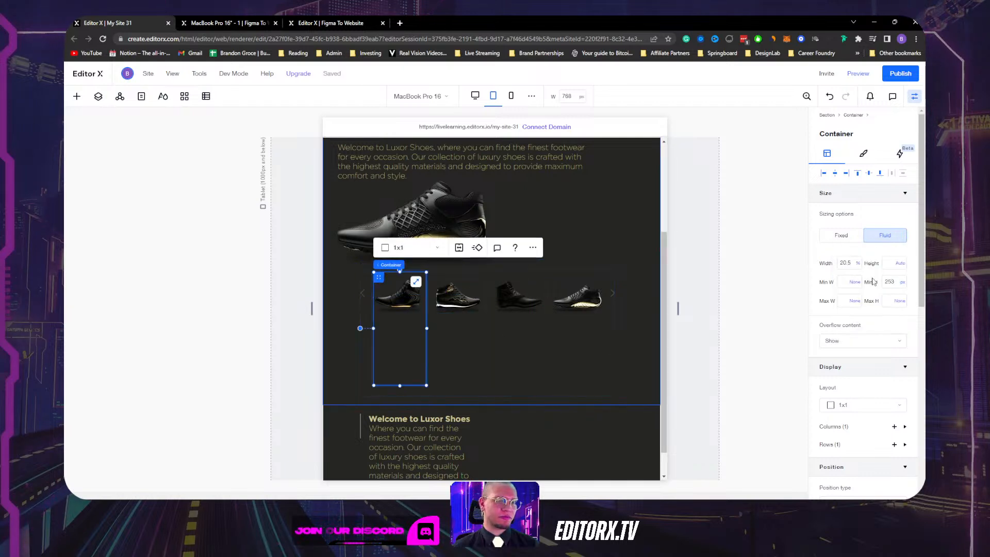
pyautogui.click(903, 284)
pyautogui.click(841, 272)
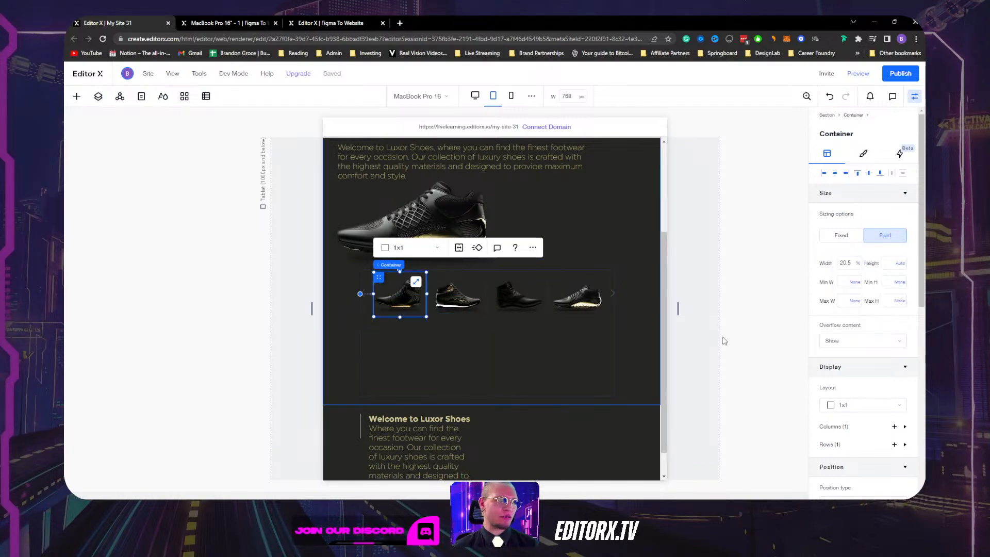
# Remove the shoe gallery container's minimum height so it fits the row of shoes.
pyautogui.click(468, 369)
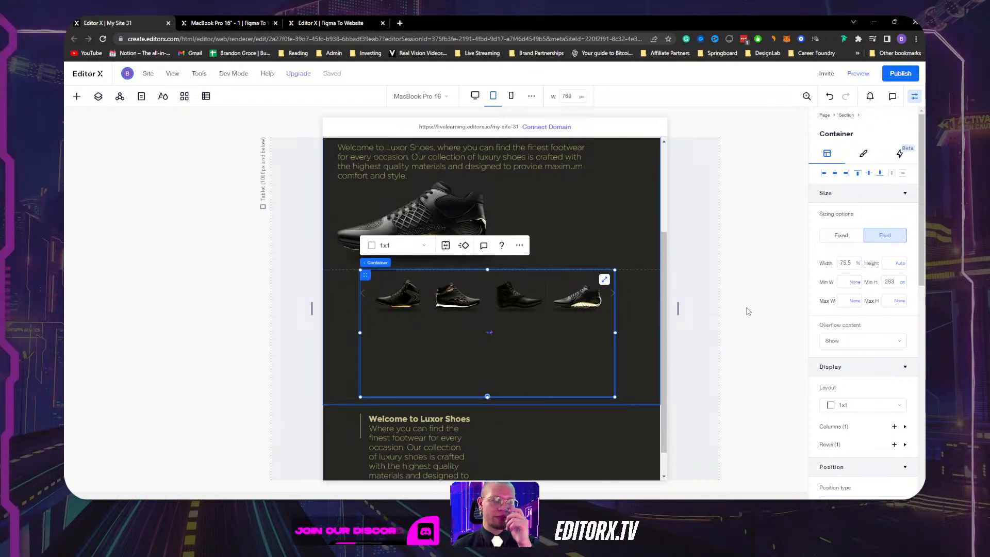
pyautogui.click(902, 282)
pyautogui.click(871, 268)
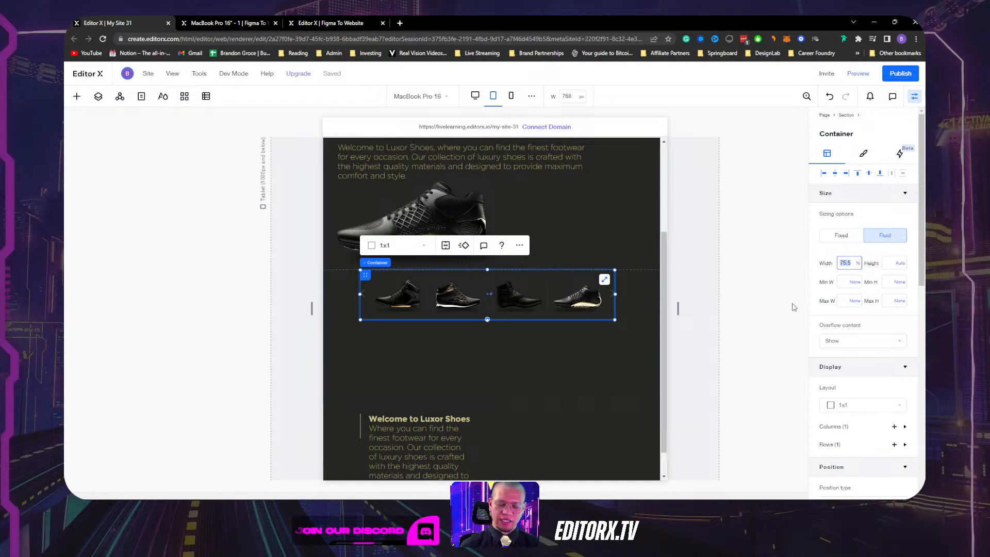
pyautogui.scroll(3, 503, 190)
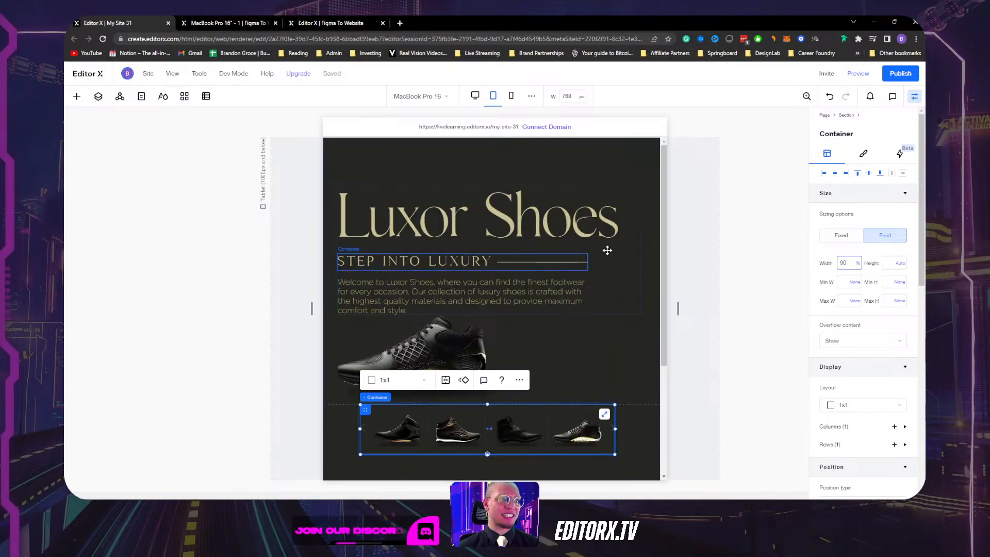
# Apply 90% width to the shoe gallery and set the hero section's Min H to None.
pyautogui.press('Return')
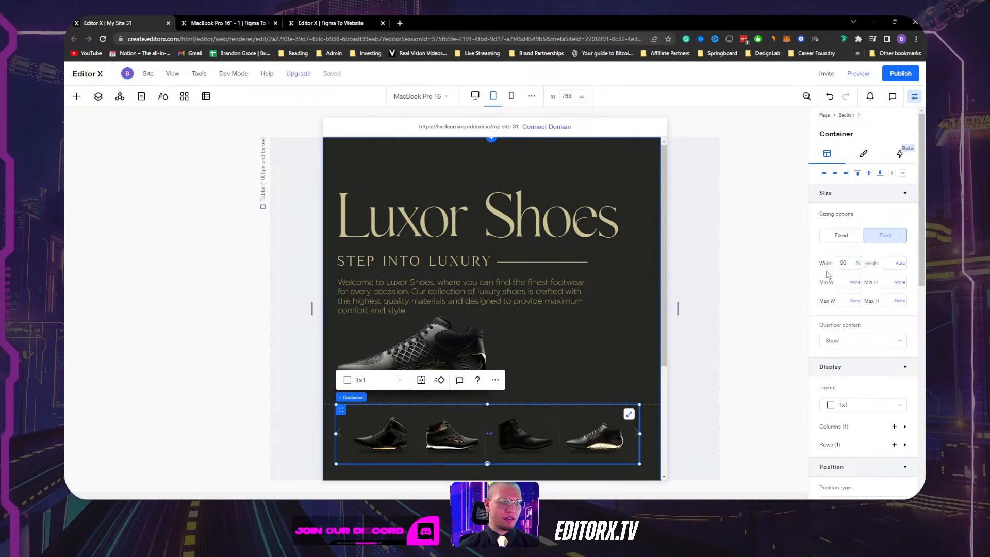
pyautogui.scroll(-3, 601, 327)
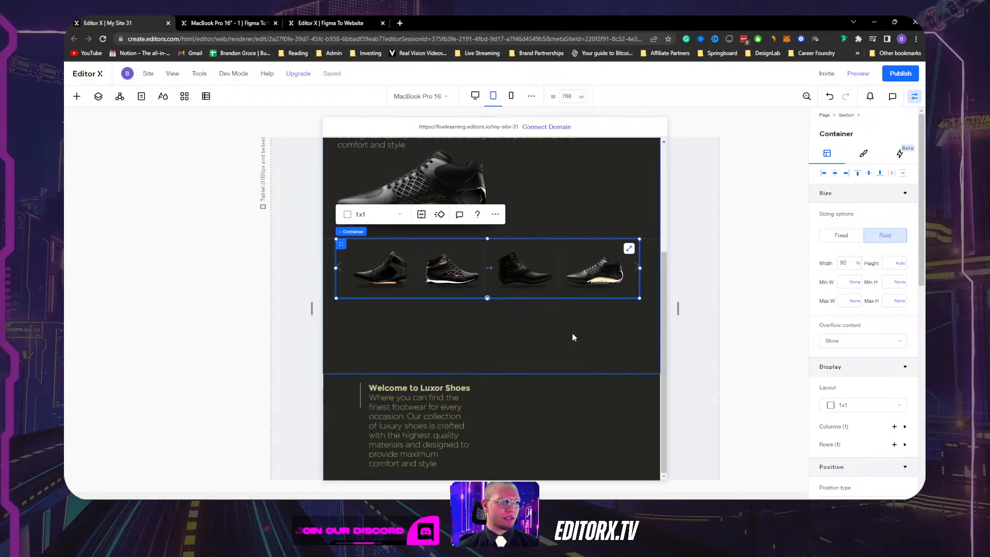
pyautogui.click(574, 337)
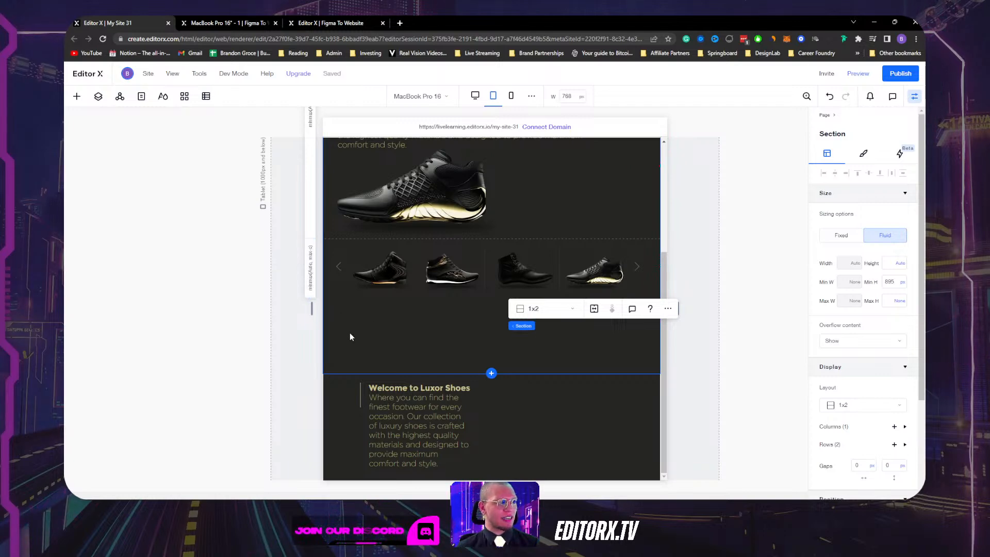
pyautogui.scroll(3, 349, 333)
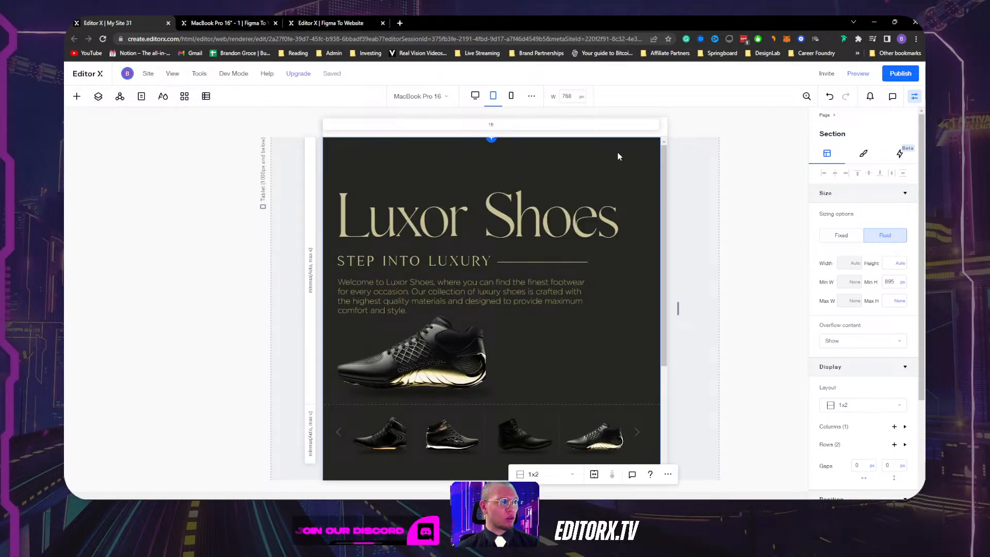
pyautogui.scroll(-3, 656, 323)
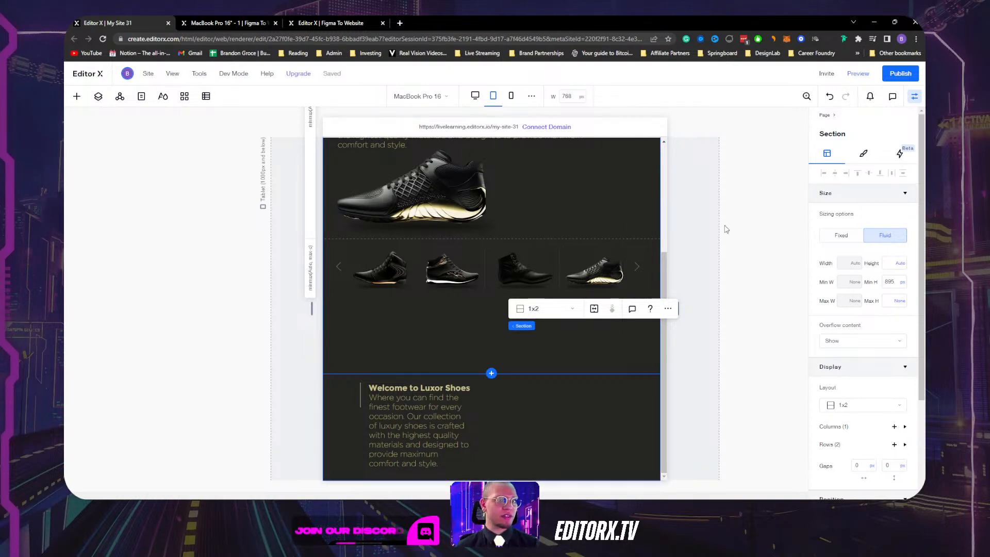
pyautogui.click(904, 287)
pyautogui.click(857, 261)
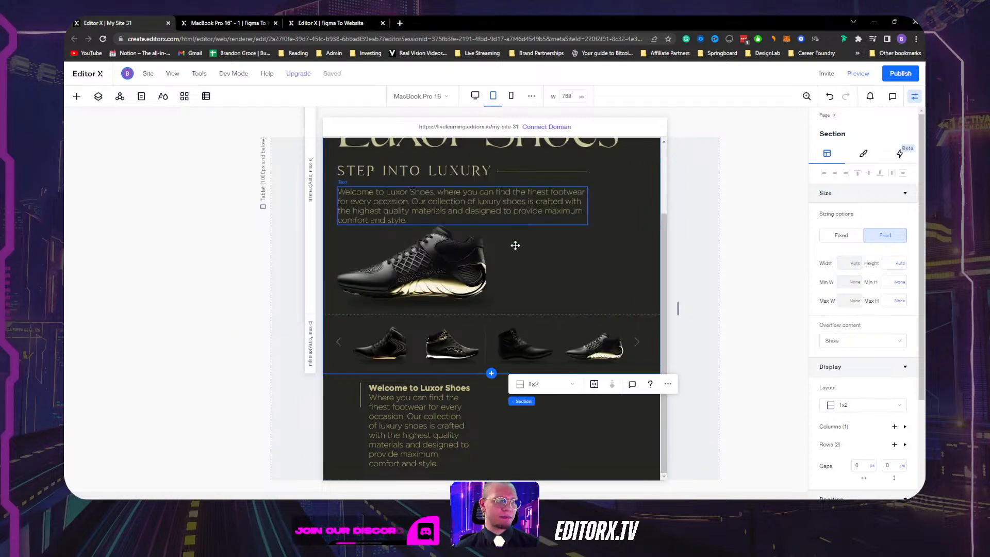
pyautogui.scroll(2, 526, 254)
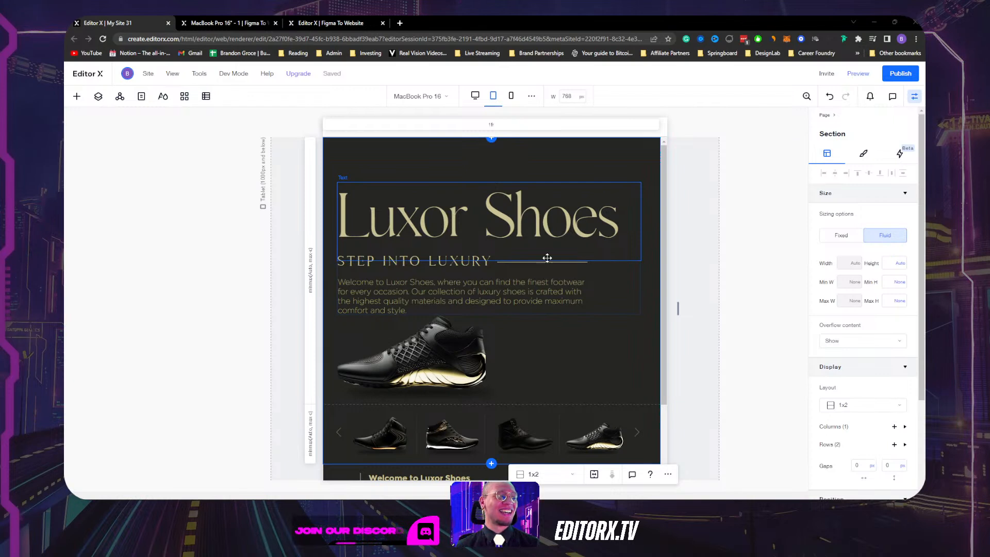
pyautogui.click(597, 355)
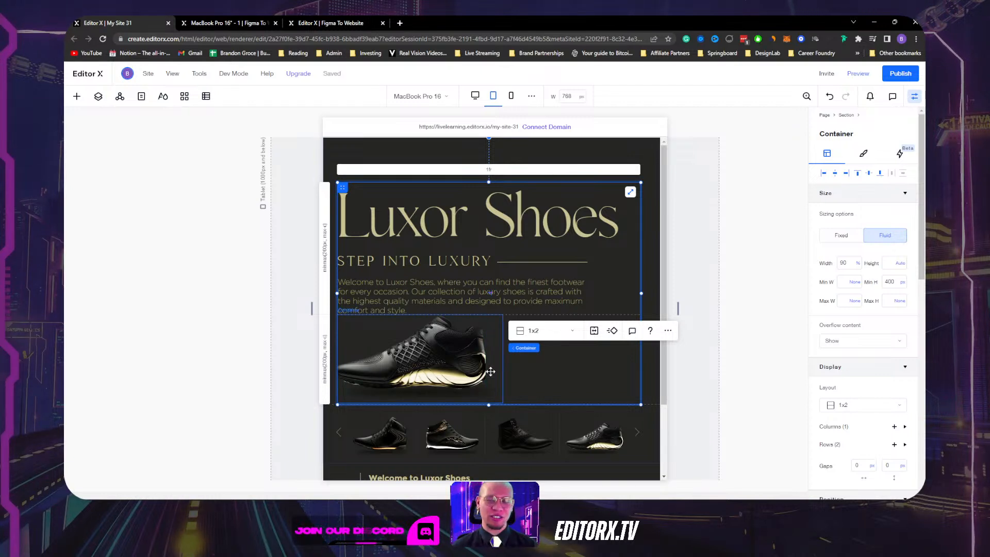
# Widen the tablet hero grid's vertical row gap to 40 px.
pyautogui.scroll(-2, 649, 364)
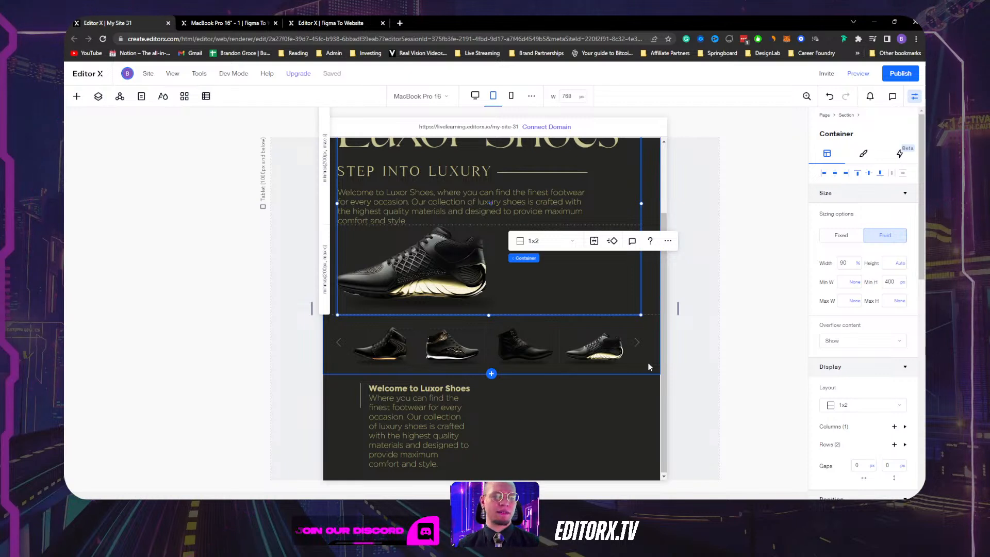
pyautogui.moveTo(568, 499)
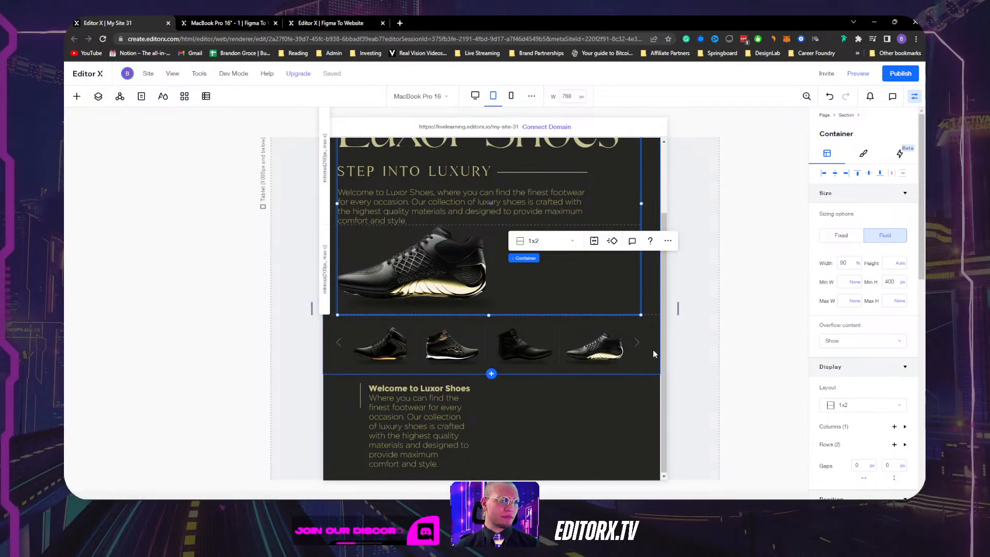
pyautogui.moveTo(914, 494)
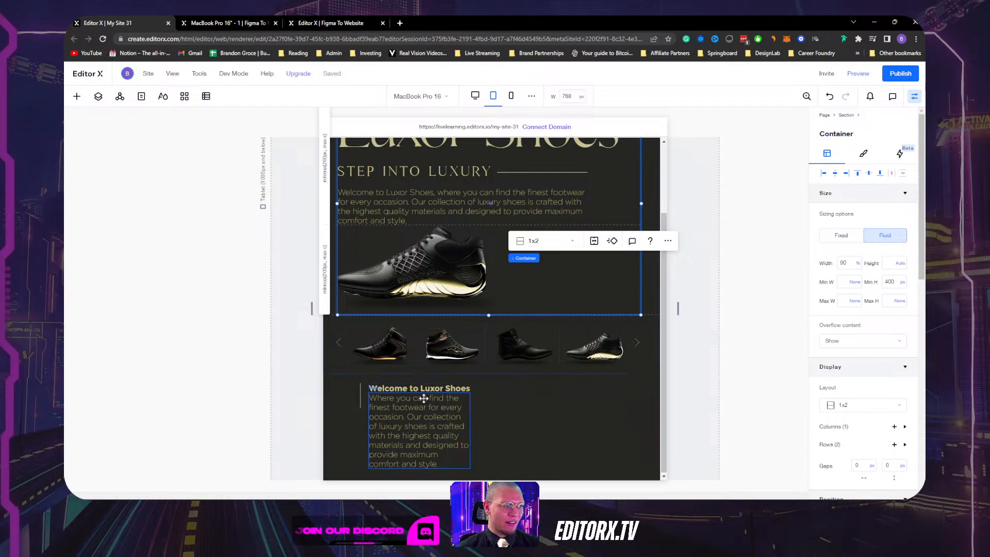
pyautogui.scroll(3, 384, 415)
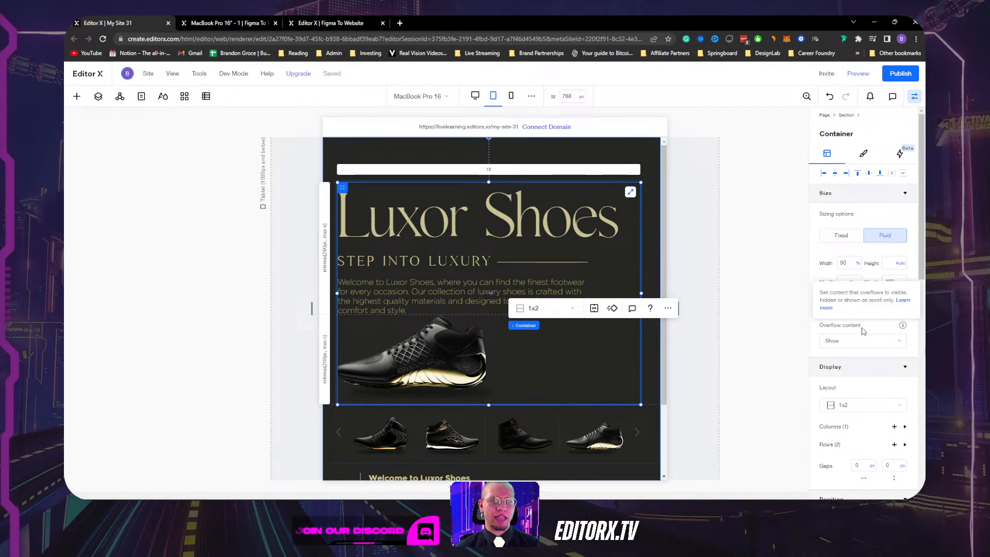
pyautogui.scroll(-2, 876, 354)
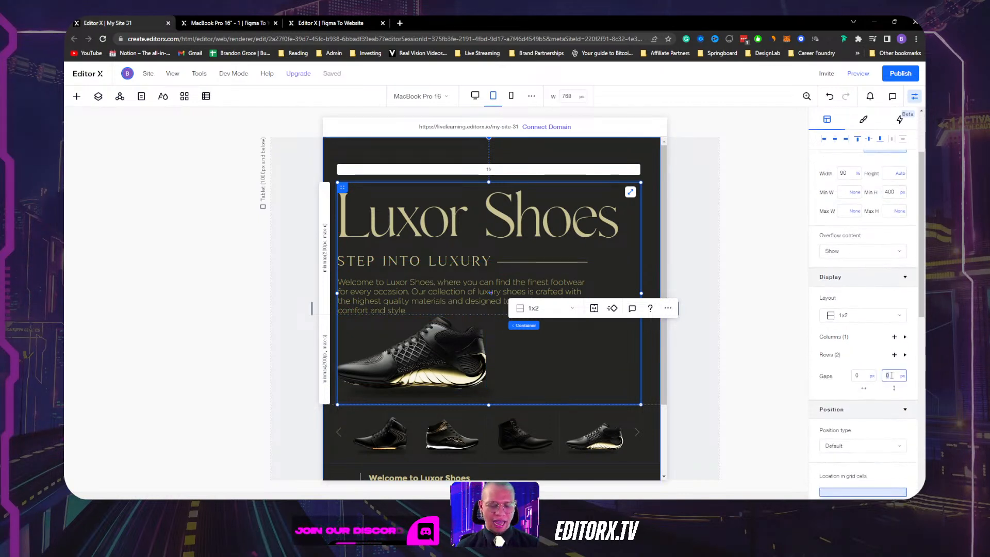
pyautogui.write('0')
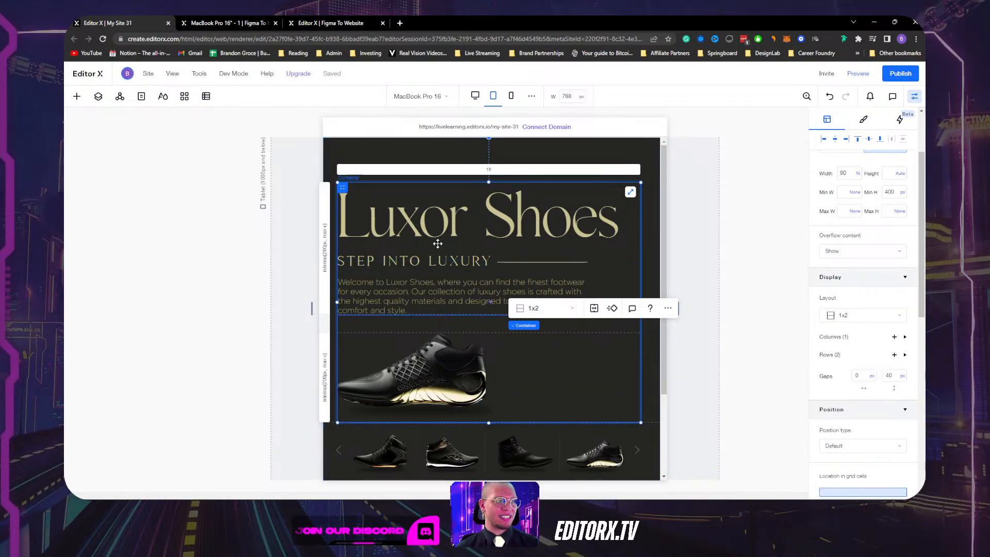
# Check the shoe image and hero sections, then switch back to the desktop breakpoint.
pyautogui.click(498, 377)
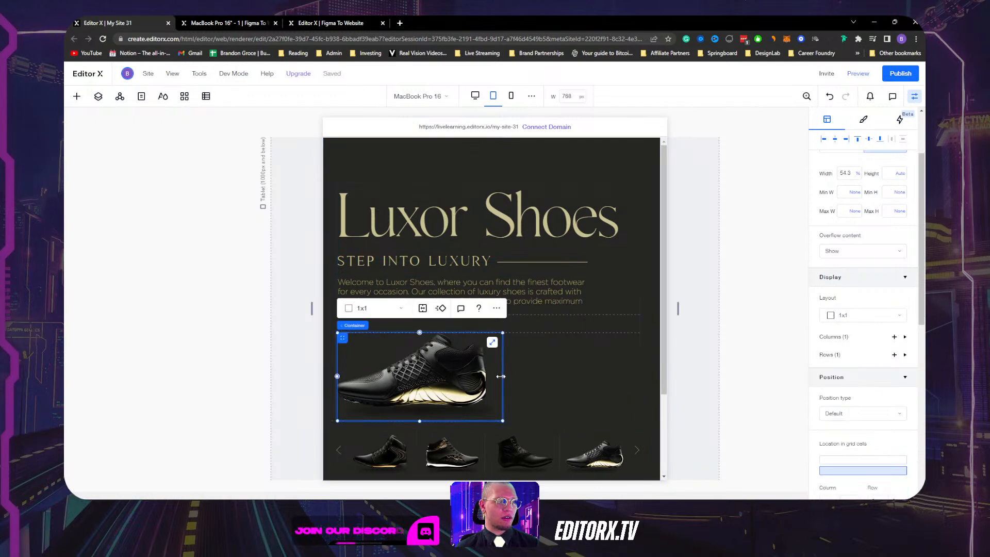
pyautogui.click(471, 380)
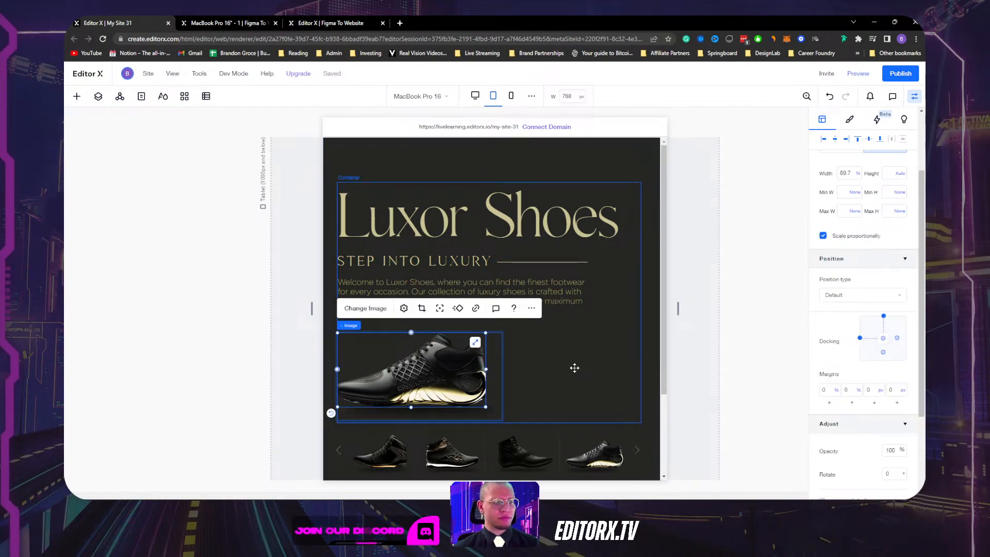
pyautogui.scroll(-2, 575, 368)
pyautogui.click(329, 391)
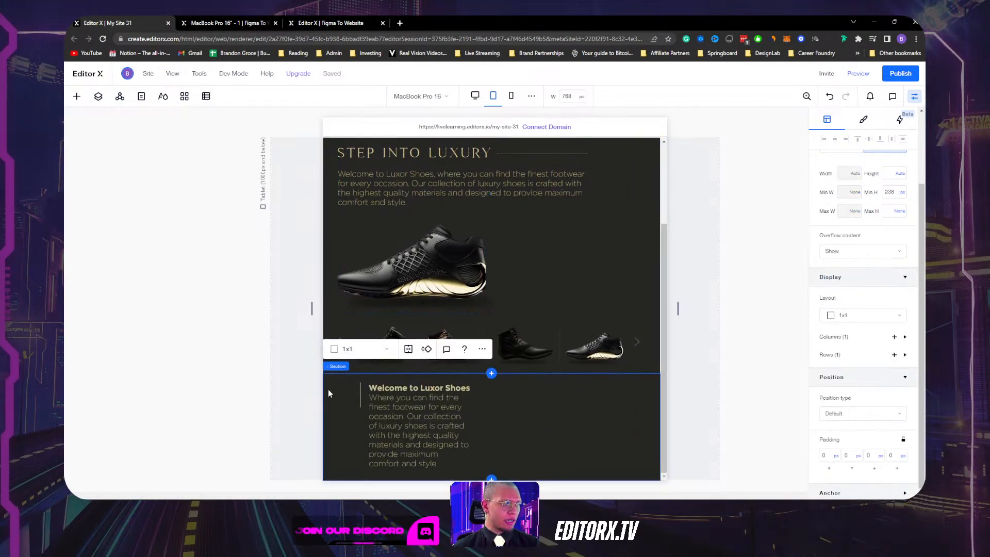
pyautogui.click(652, 350)
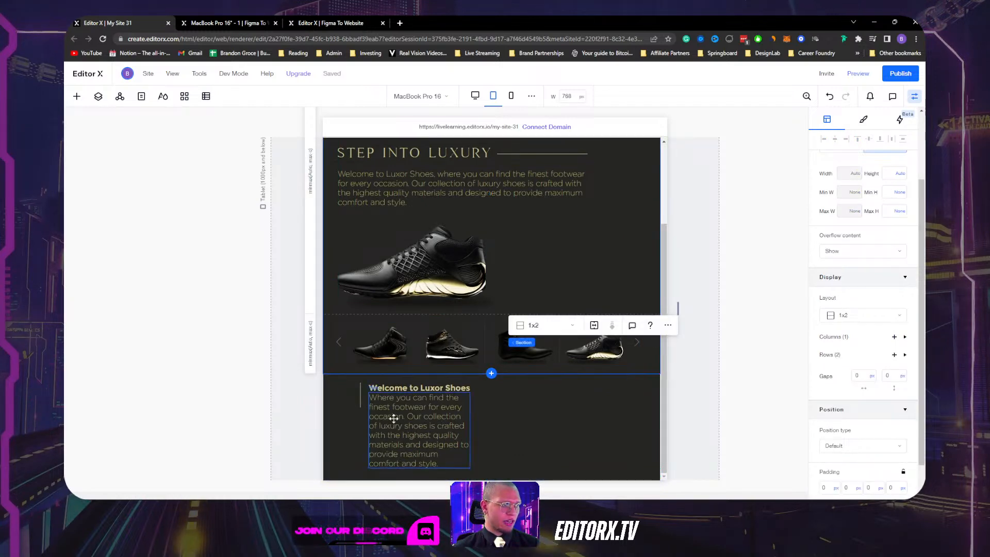
pyautogui.click(475, 96)
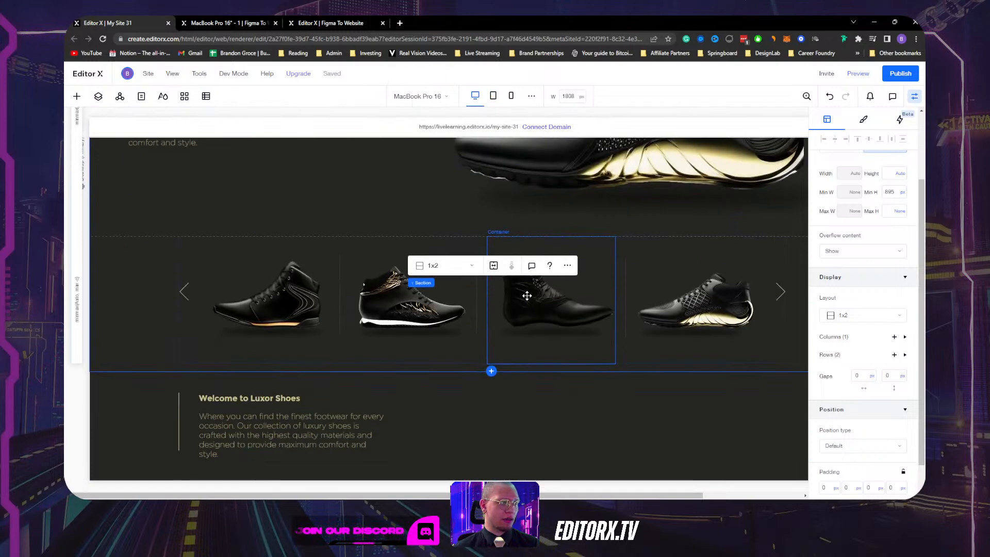
pyautogui.click(332, 400)
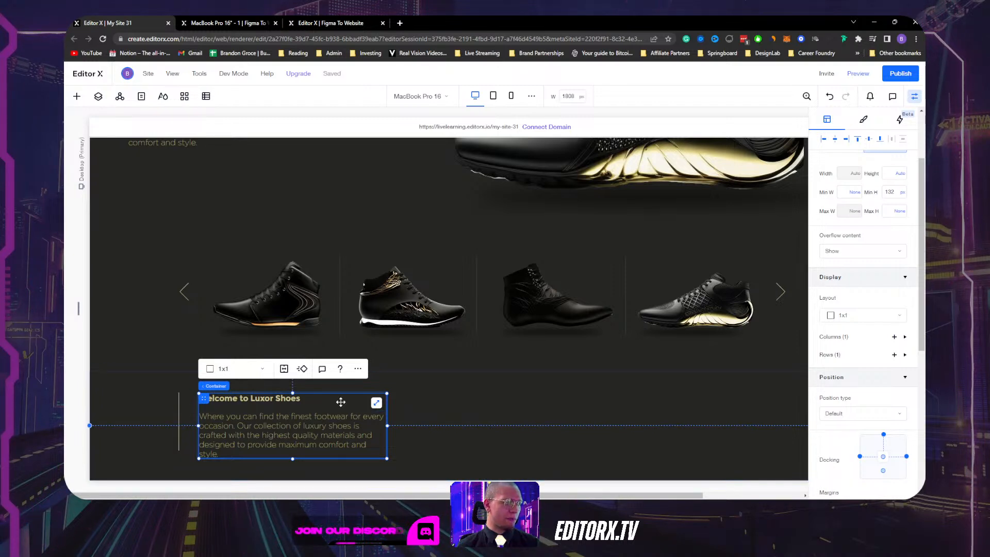
pyautogui.click(240, 371)
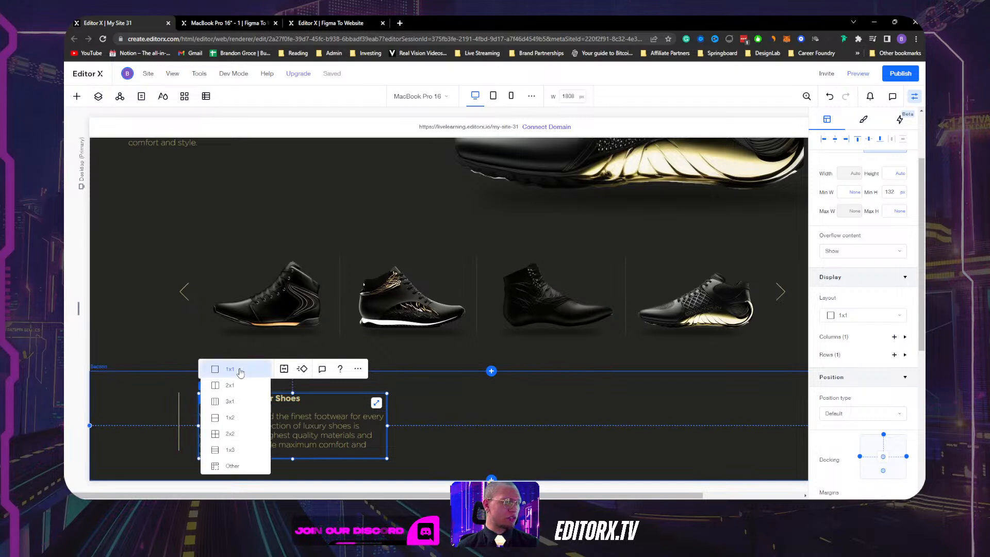
# Give the Welcome to Luxor Shoes container a 1x2 grid layout.
pyautogui.click(230, 419)
pyautogui.click(287, 398)
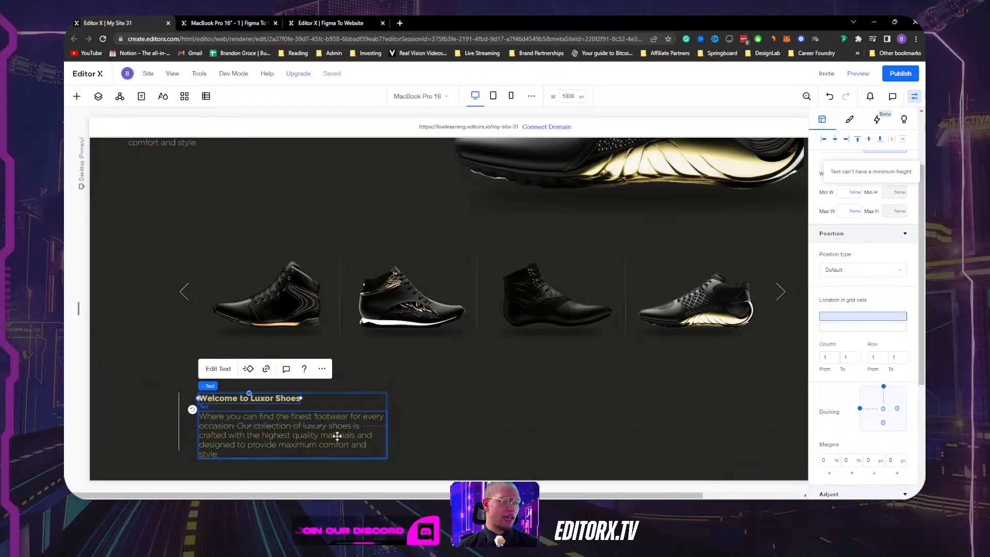
pyautogui.click(336, 436)
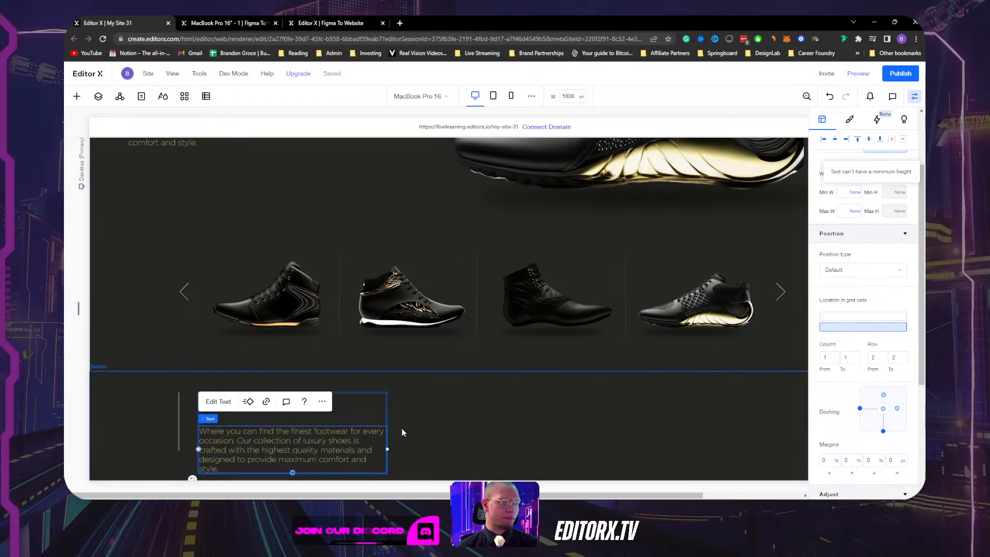
pyautogui.click(365, 402)
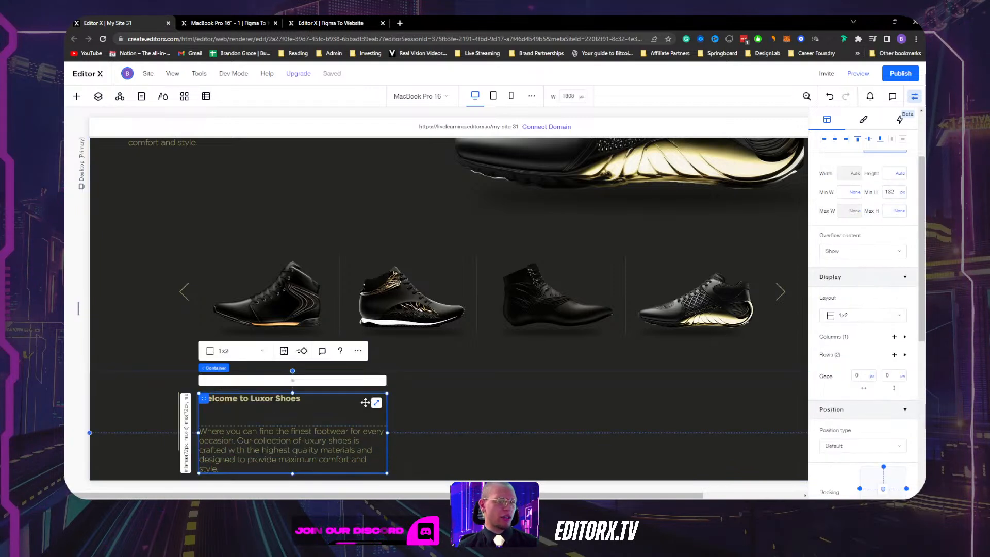
# Set both grid rows' minimum height to Auto.
pyautogui.click(187, 417)
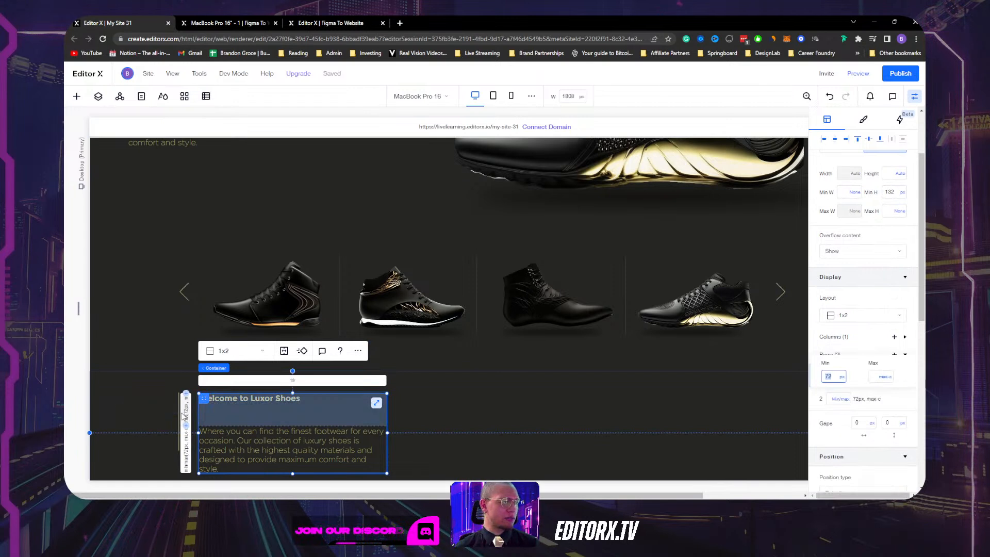
pyautogui.click(842, 377)
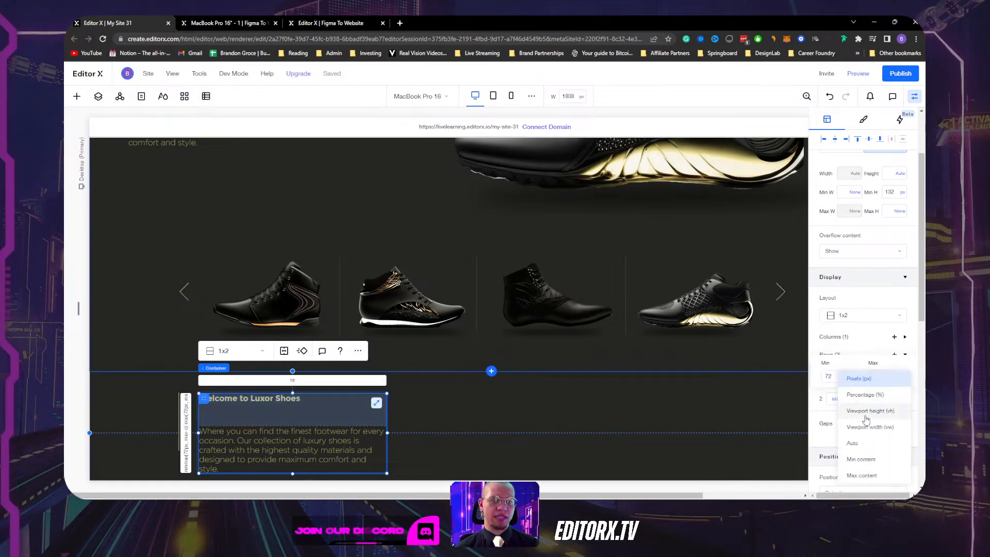
pyautogui.click(866, 444)
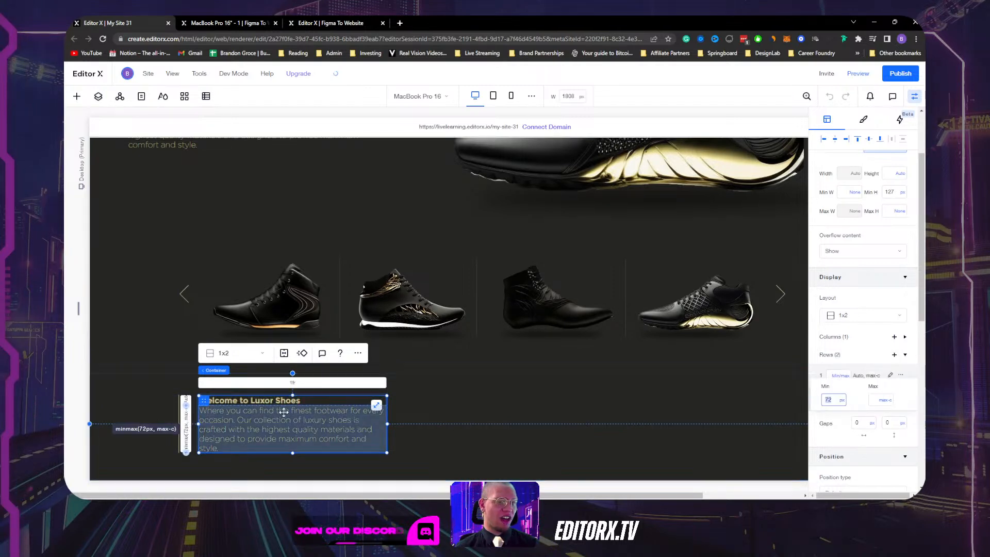
pyautogui.click(188, 424)
pyautogui.click(842, 401)
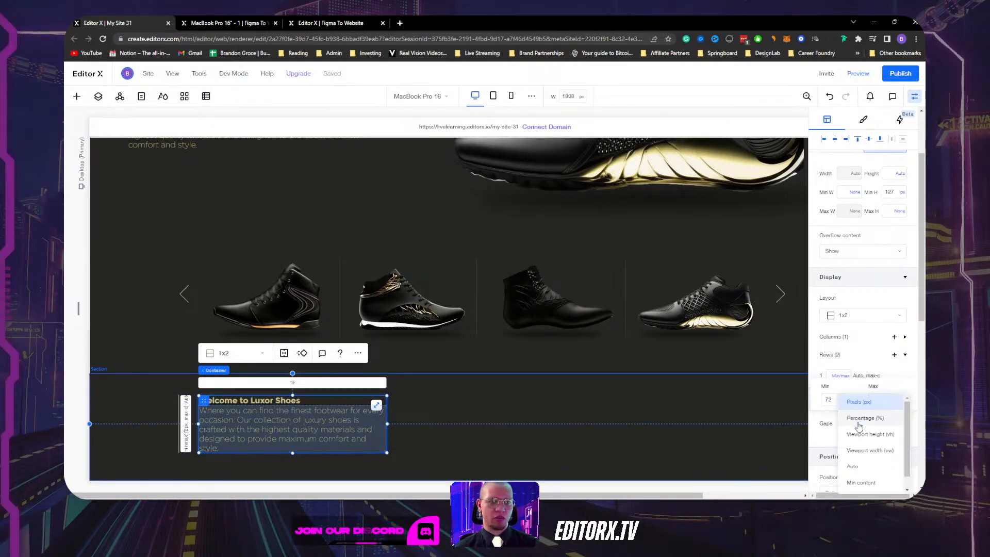
pyautogui.click(865, 465)
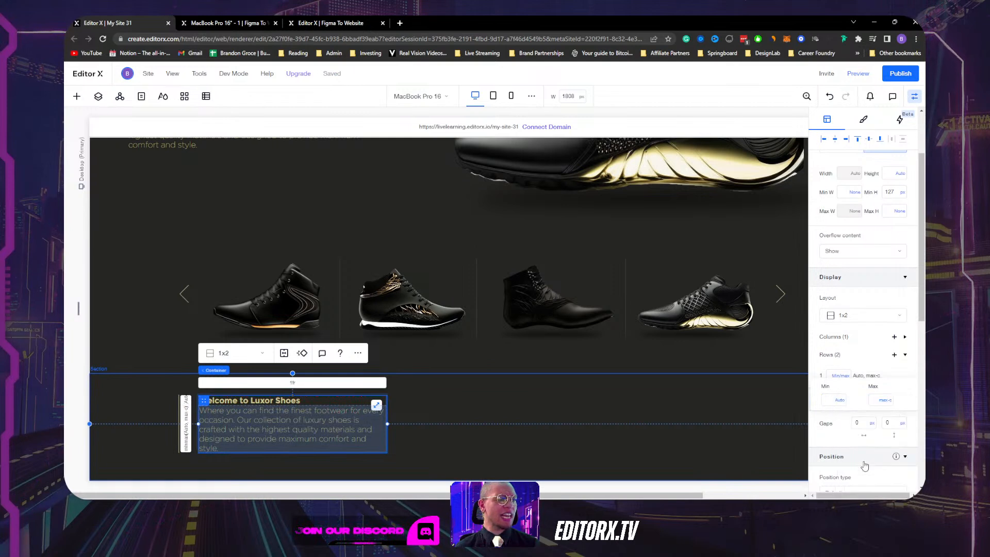
# Set the welcome container's vertical row gap to 10 px.
pyautogui.click(393, 431)
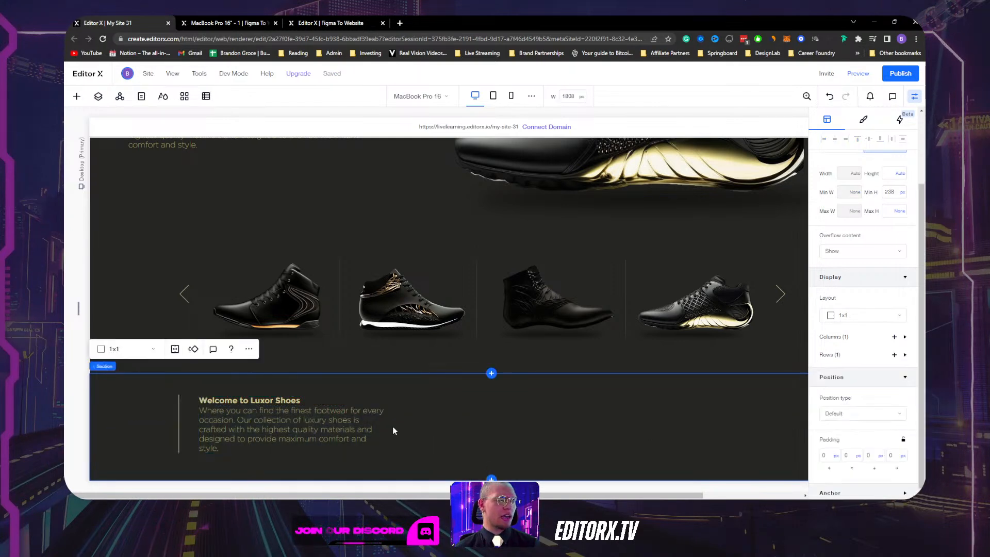
pyautogui.click(370, 401)
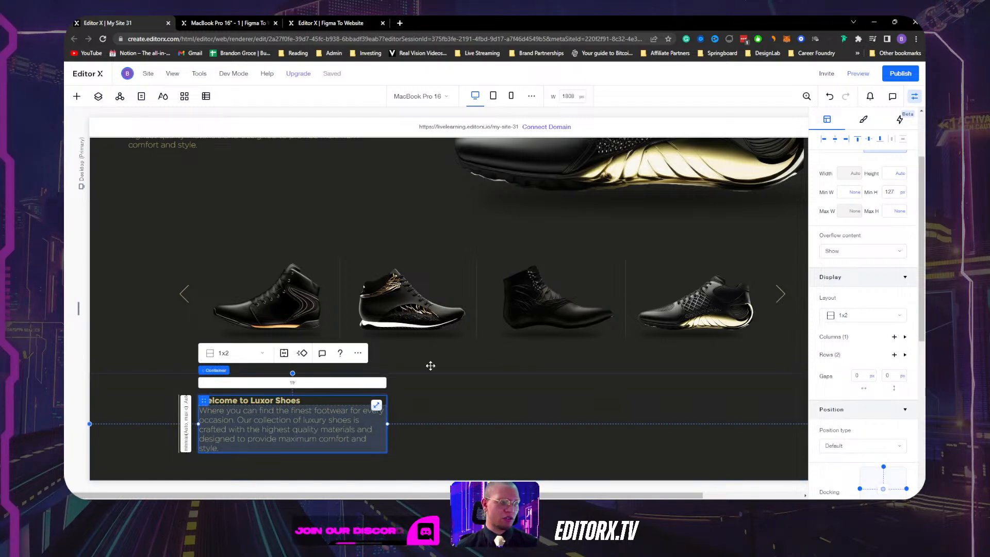
pyautogui.click(893, 376)
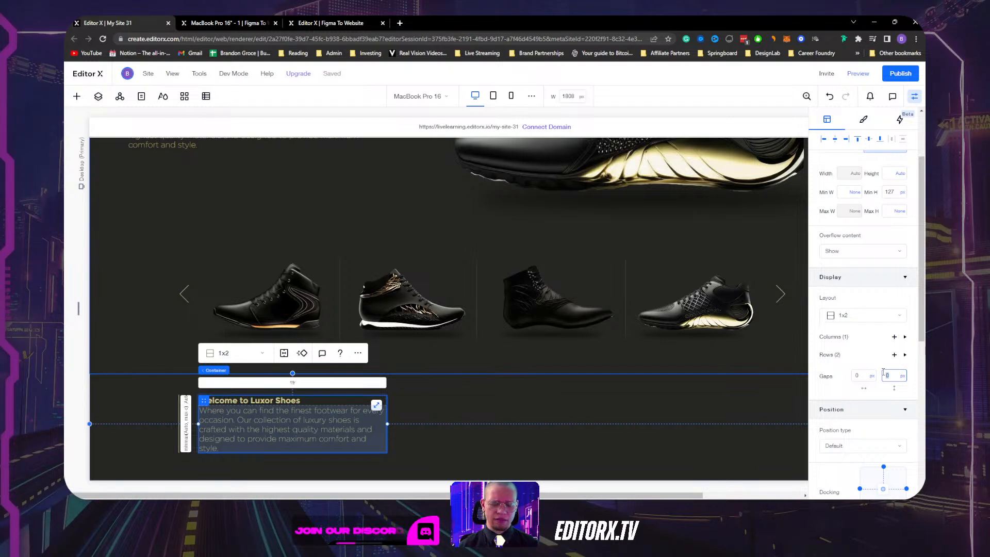
pyautogui.write('10')
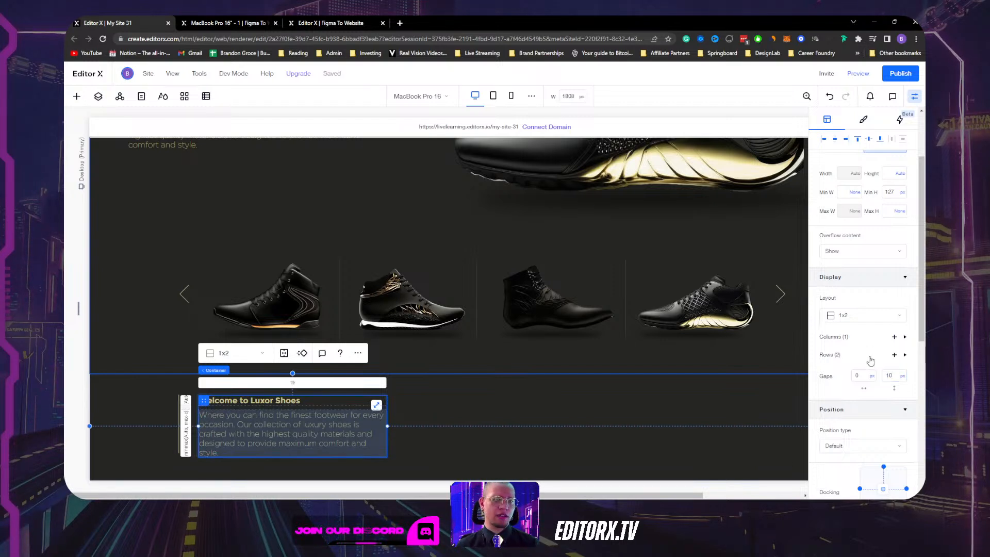
# Select the vertical line beside the welcome text.
pyautogui.click(315, 401)
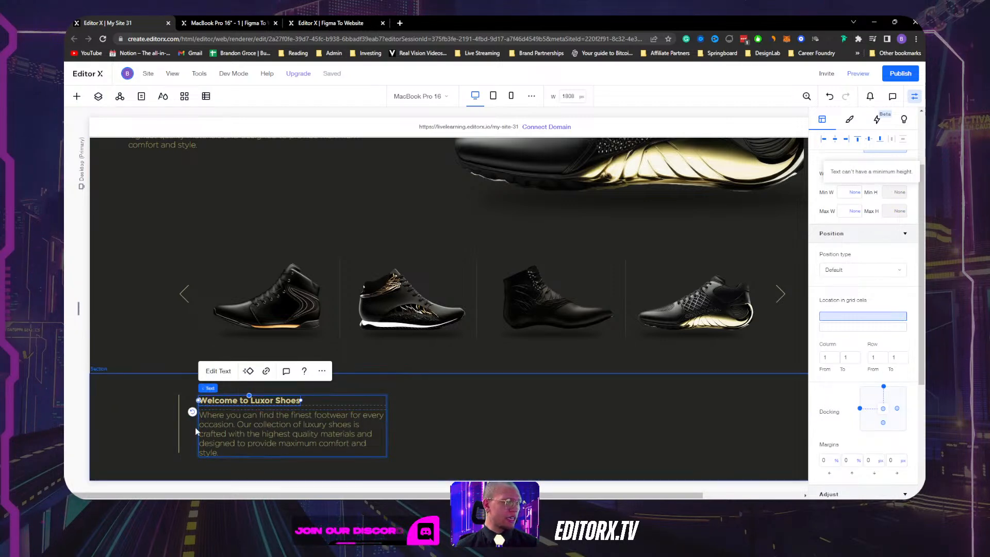
pyautogui.click(189, 429)
pyautogui.click(337, 408)
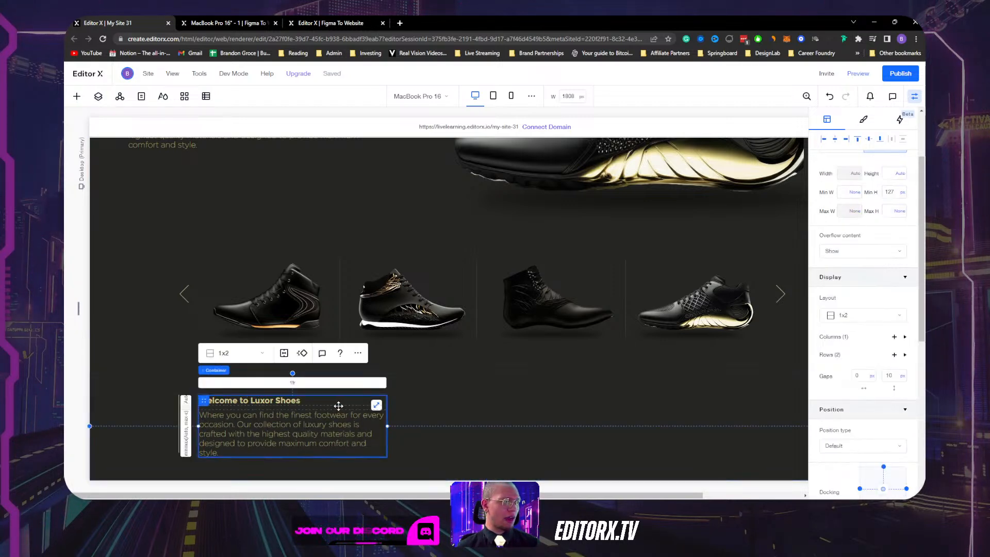
pyautogui.keyDown('shift'); pyautogui.click(178, 403); pyautogui.keyUp('shift')
pyautogui.click(150, 408)
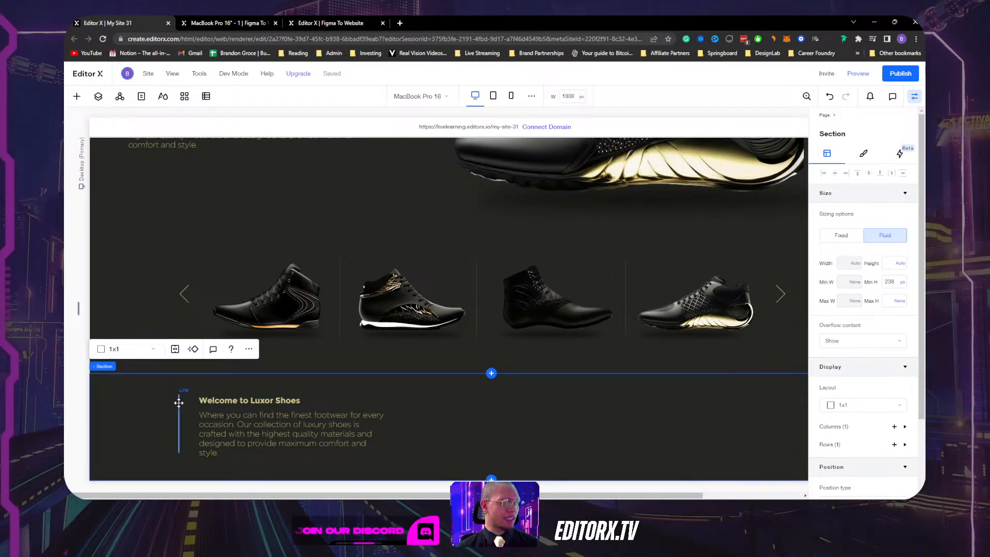
pyautogui.click(179, 403)
pyautogui.click(317, 403)
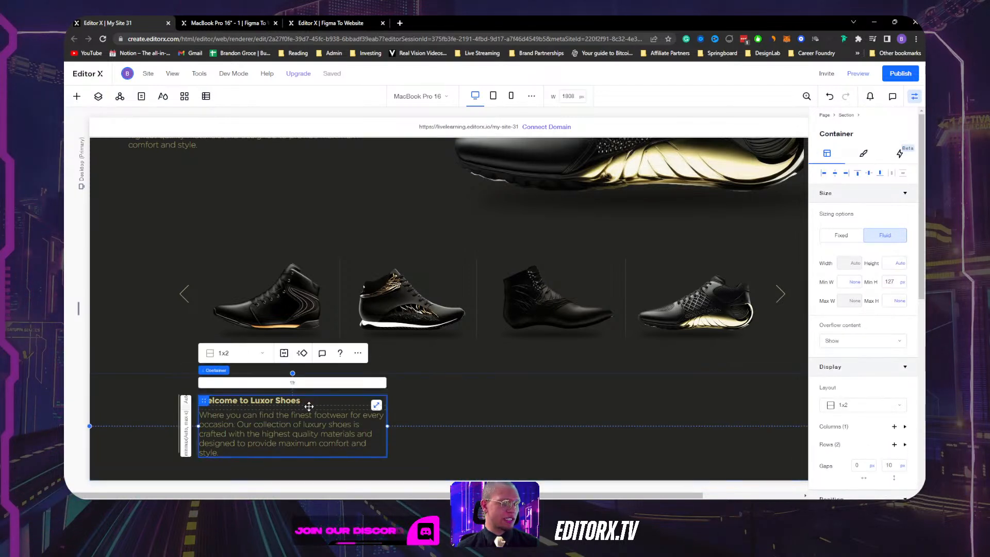
pyautogui.click(179, 403)
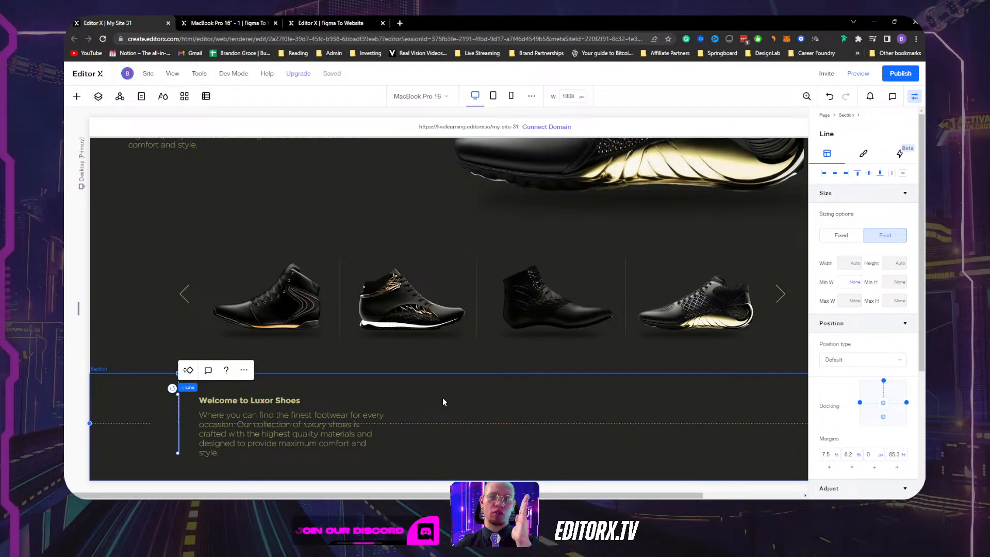
# Delete the old vertical line beside the welcome text and show the Add Elements list.
pyautogui.scroll(-4, 861, 384)
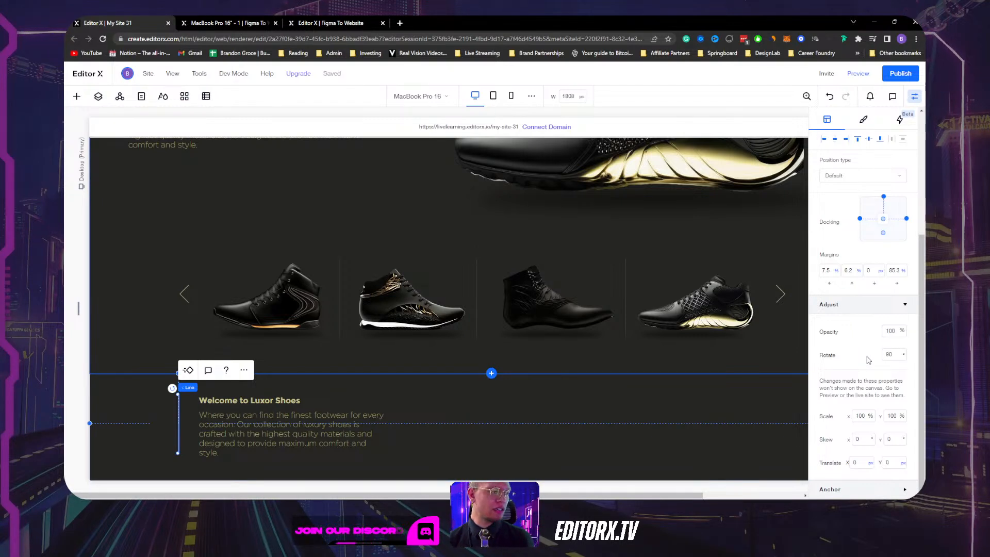
pyautogui.press('Delete')
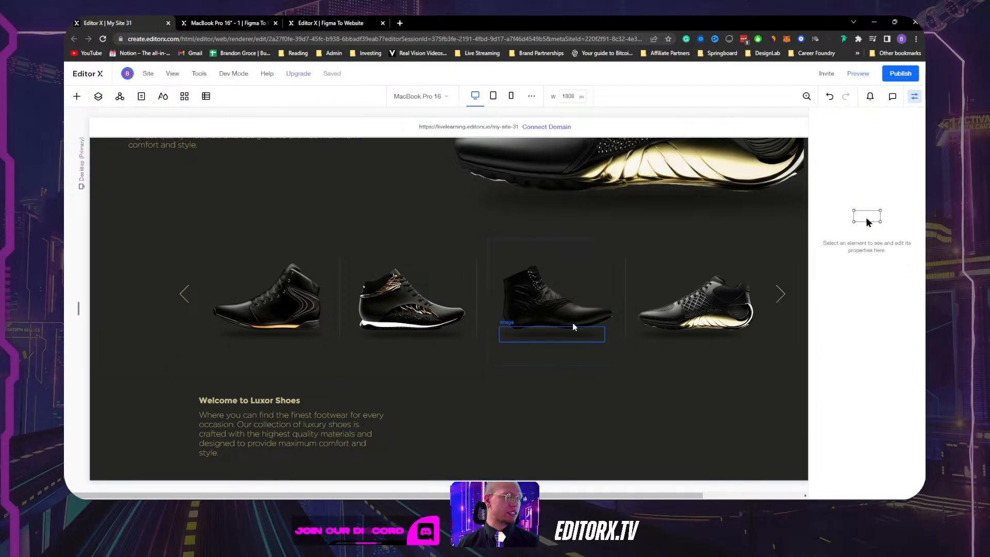
pyautogui.click(77, 97)
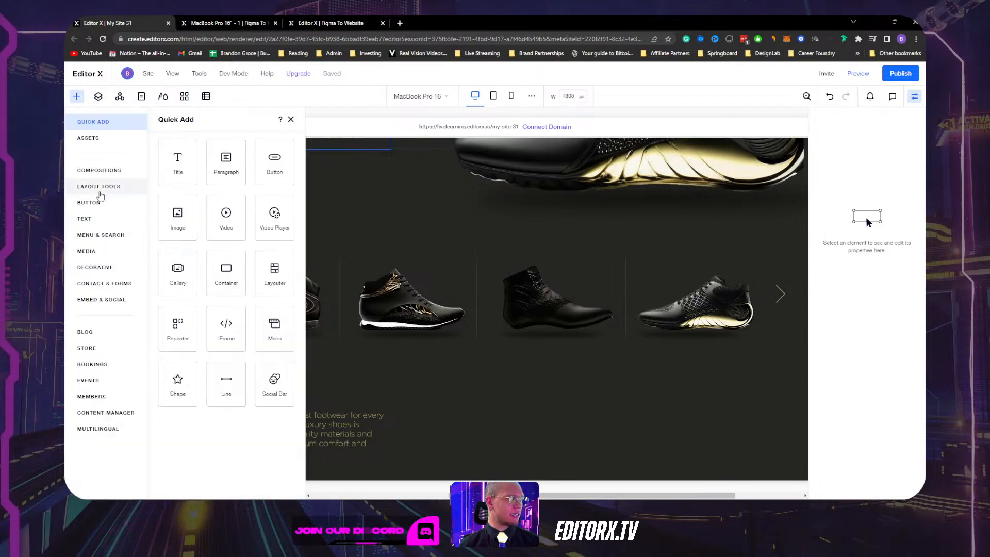
# Place a decorative vertical line from Add > Decorative beside the welcome text.
pyautogui.click(101, 267)
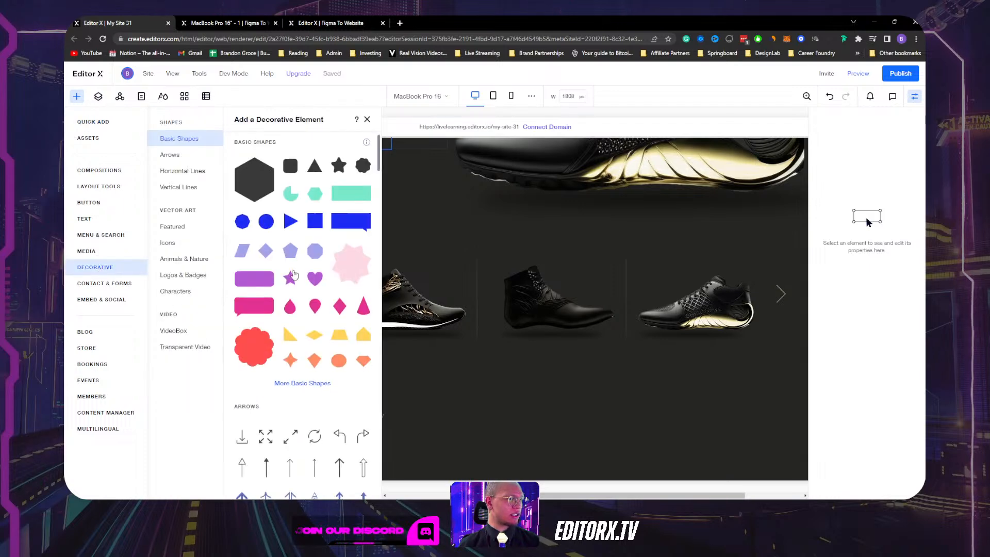
pyautogui.scroll(-5, 292, 271)
pyautogui.scroll(-3, 253, 315)
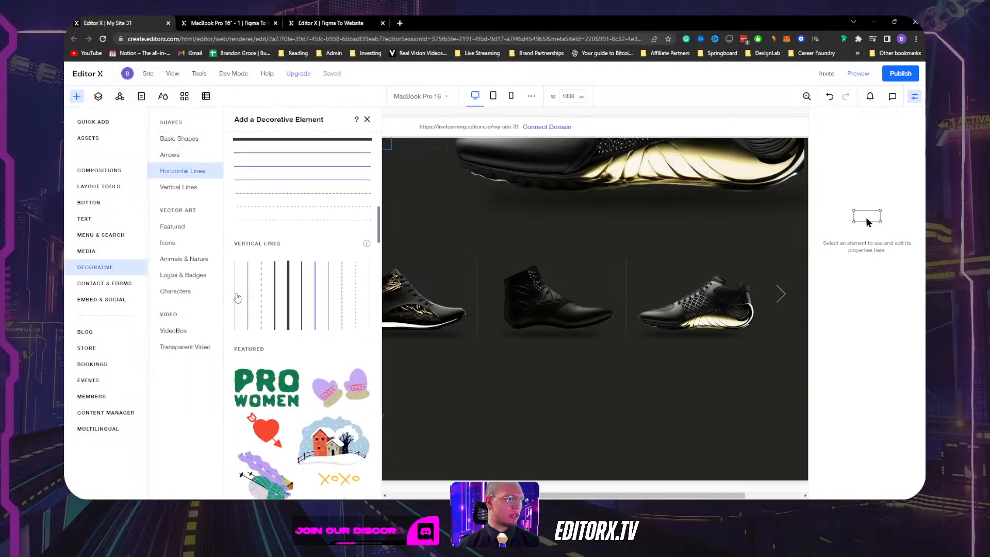
pyautogui.moveTo(248, 287); pyautogui.dragTo(172, 416)
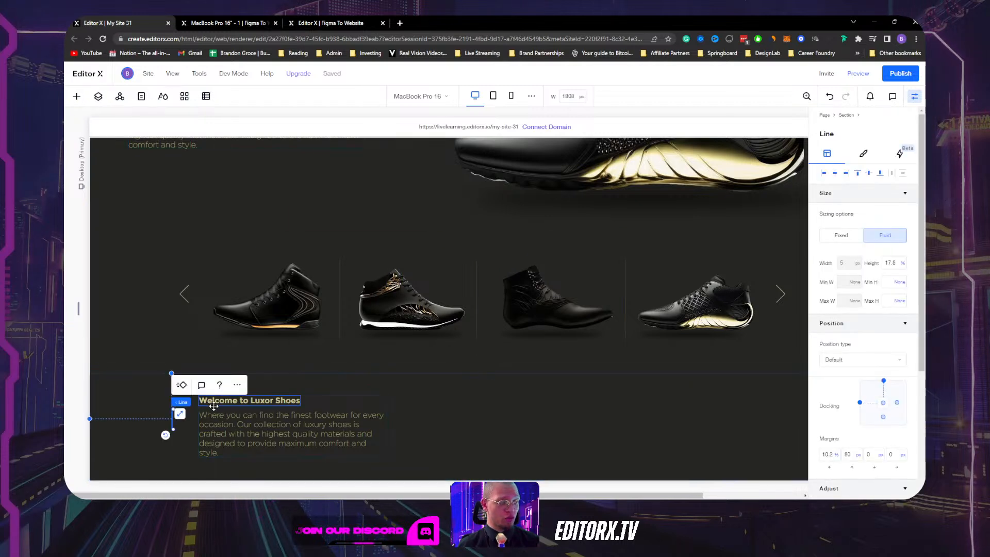
# Color the line light gold and stretch it to span the welcome text block.
pyautogui.click(863, 153)
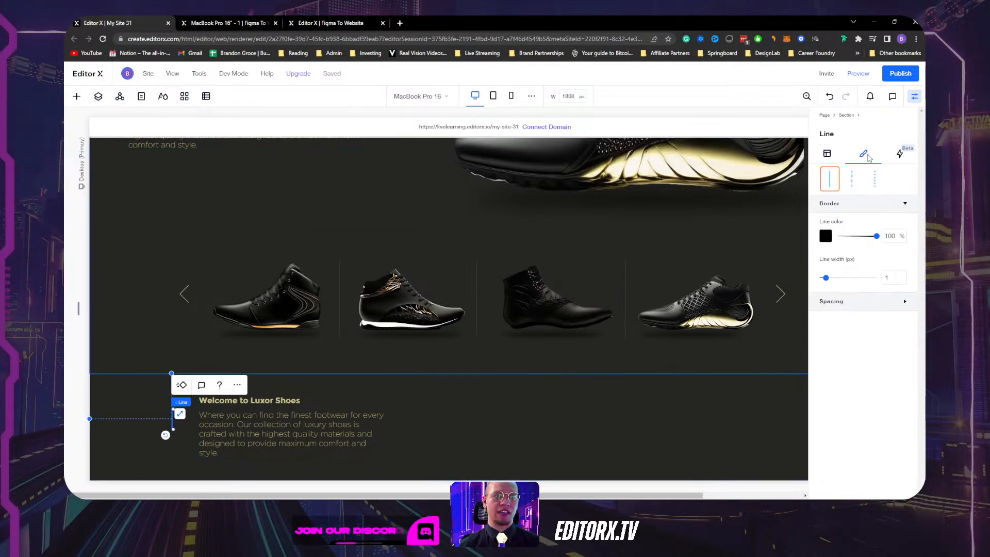
pyautogui.click(825, 235)
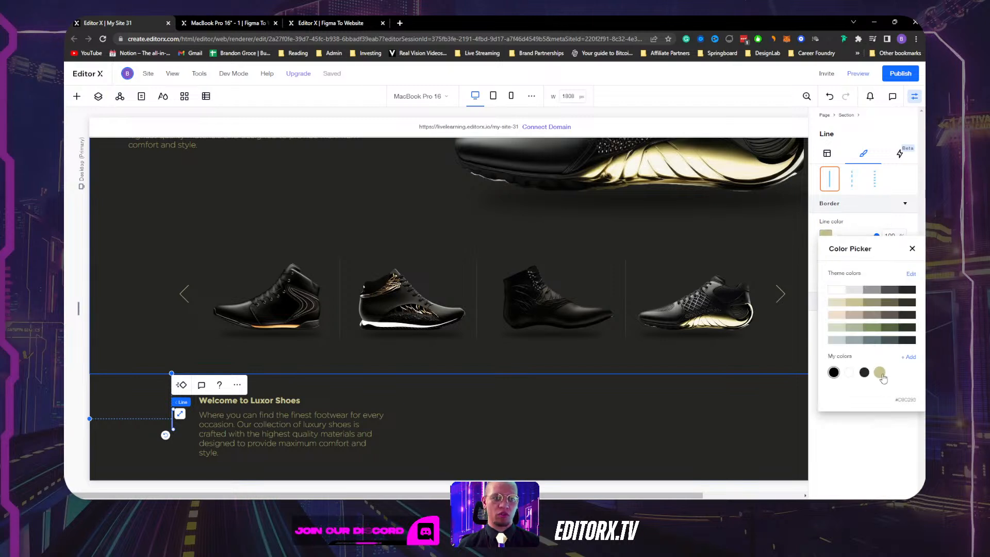
pyautogui.click(879, 372)
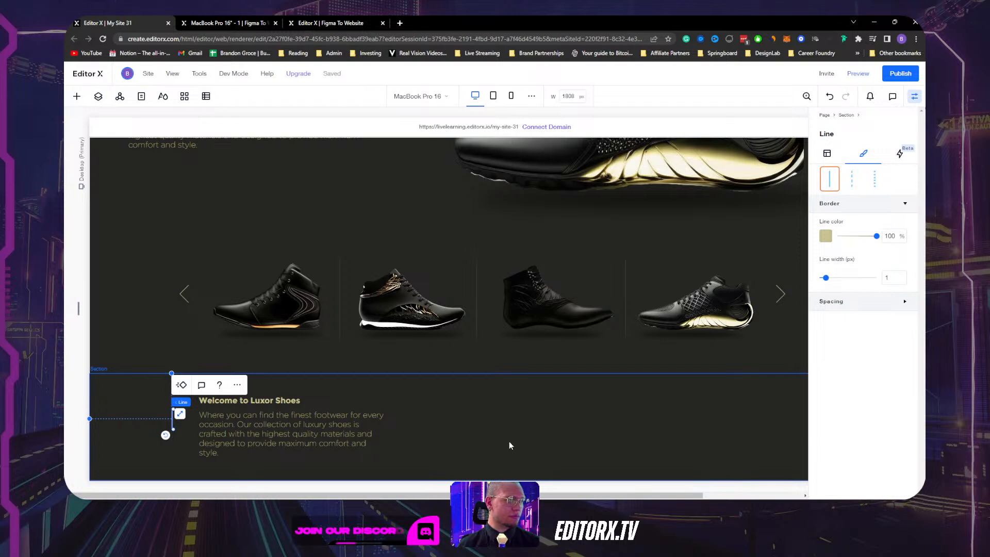
pyautogui.click(161, 417)
pyautogui.click(172, 413)
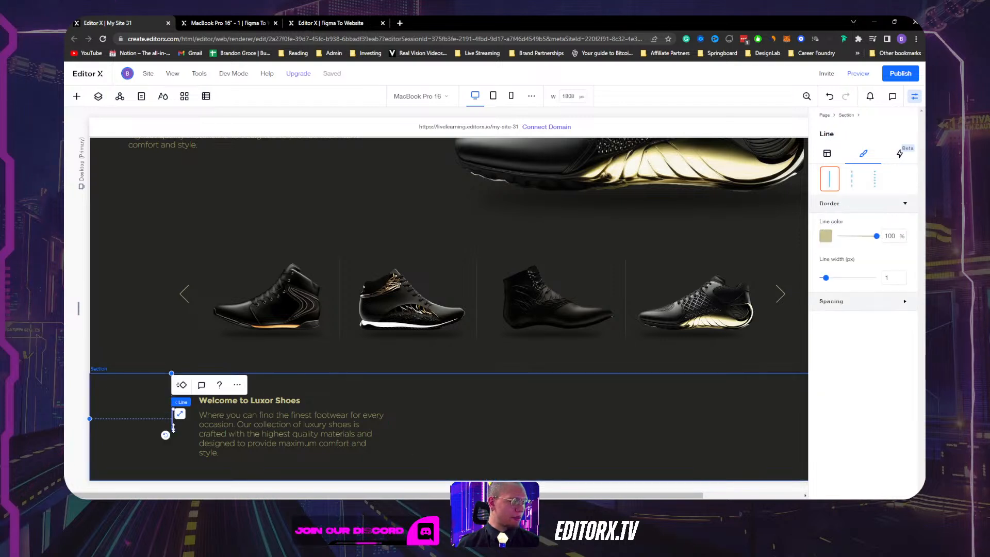
pyautogui.moveTo(166, 433); pyautogui.dragTo(174, 456)
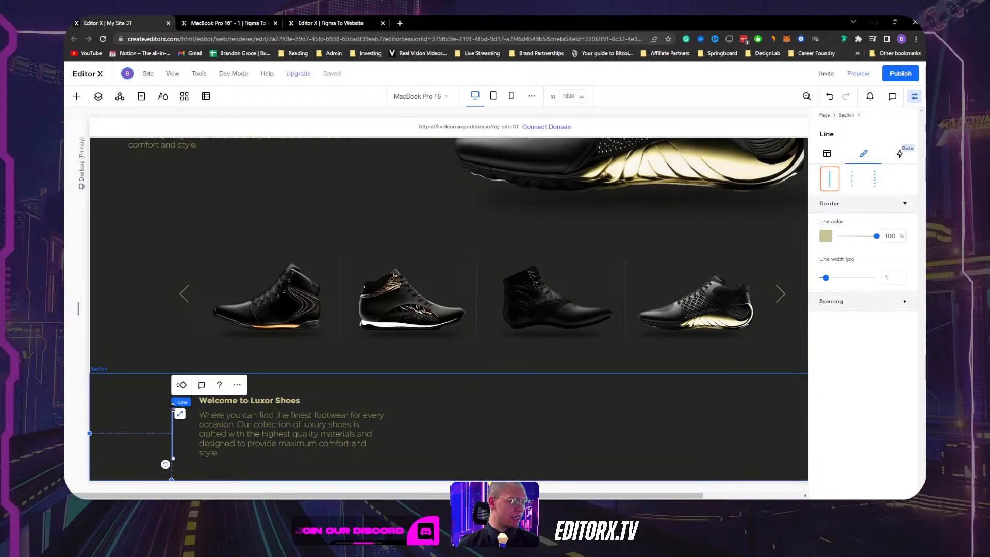
pyautogui.moveTo(173, 410); pyautogui.dragTo(174, 399)
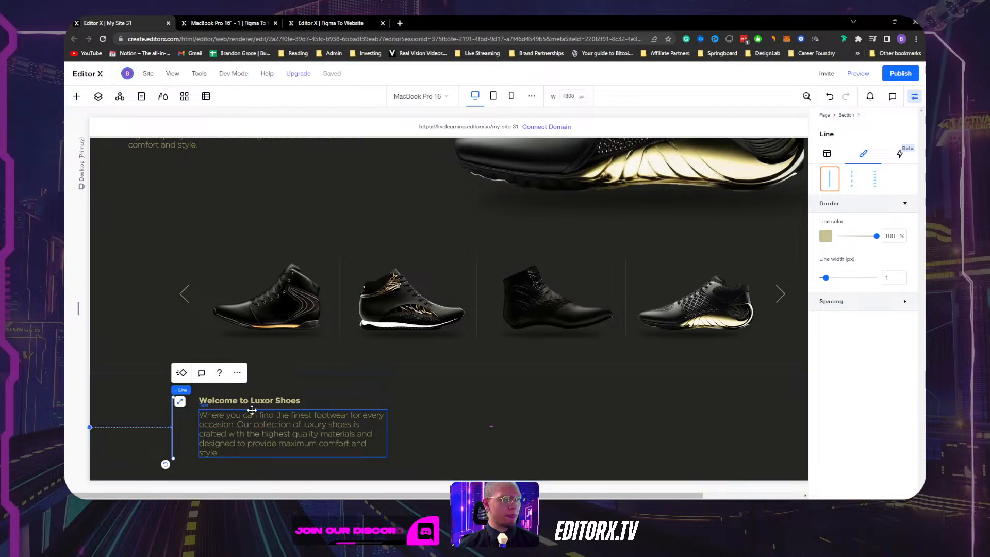
# Change the welcome text container's layout to a 2x1 grid.
pyautogui.keyDown('shift'); pyautogui.click(342, 402); pyautogui.keyUp('shift')
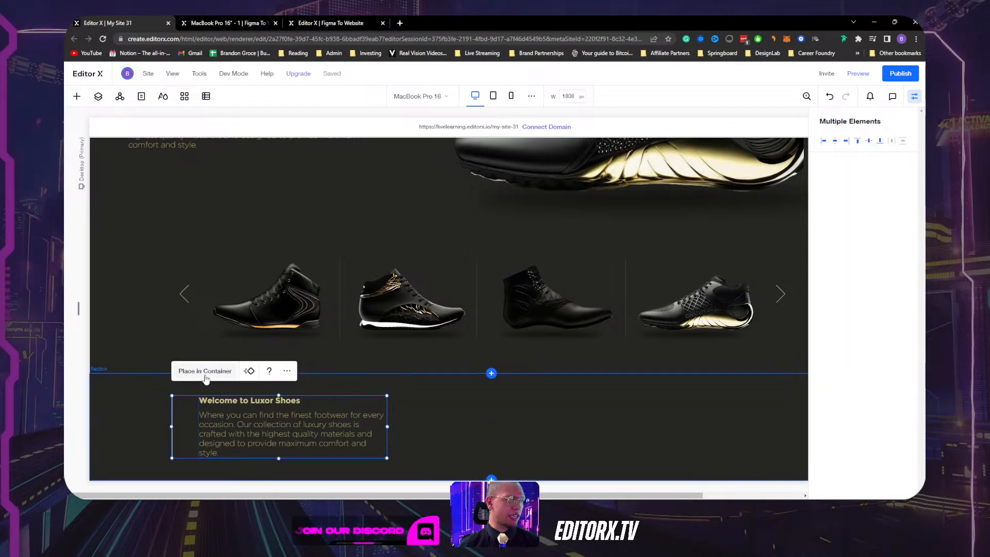
pyautogui.press('Escape')
pyautogui.click(206, 398)
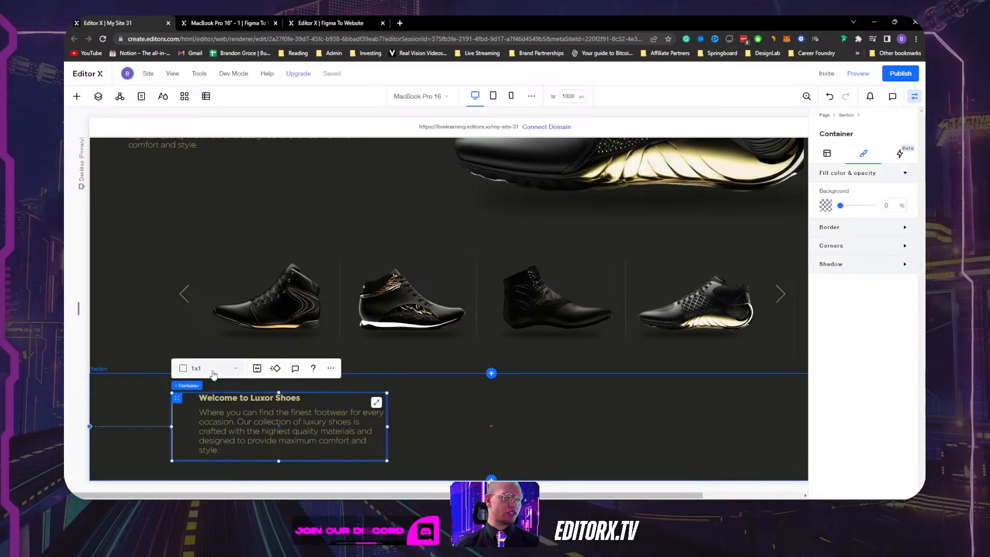
pyautogui.click(214, 369)
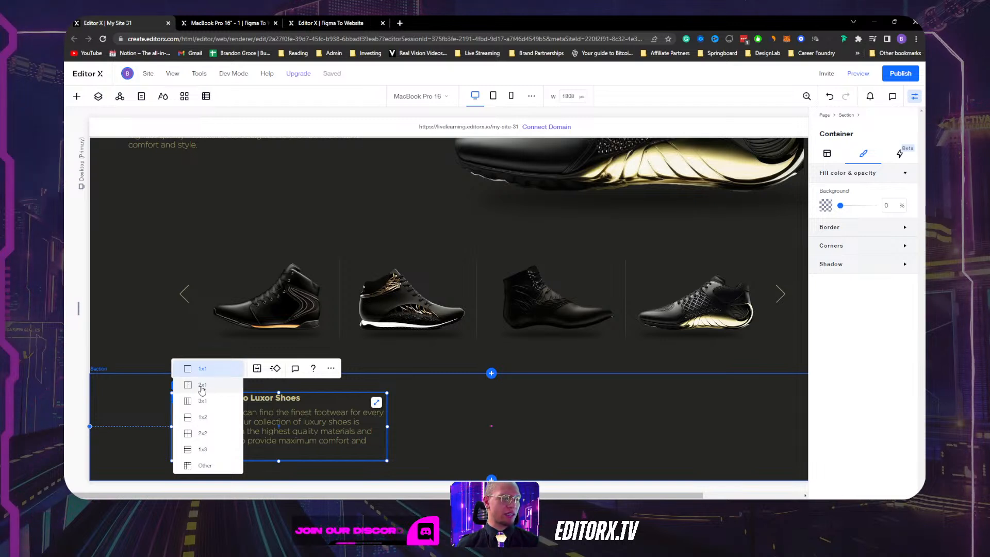
pyautogui.click(202, 387)
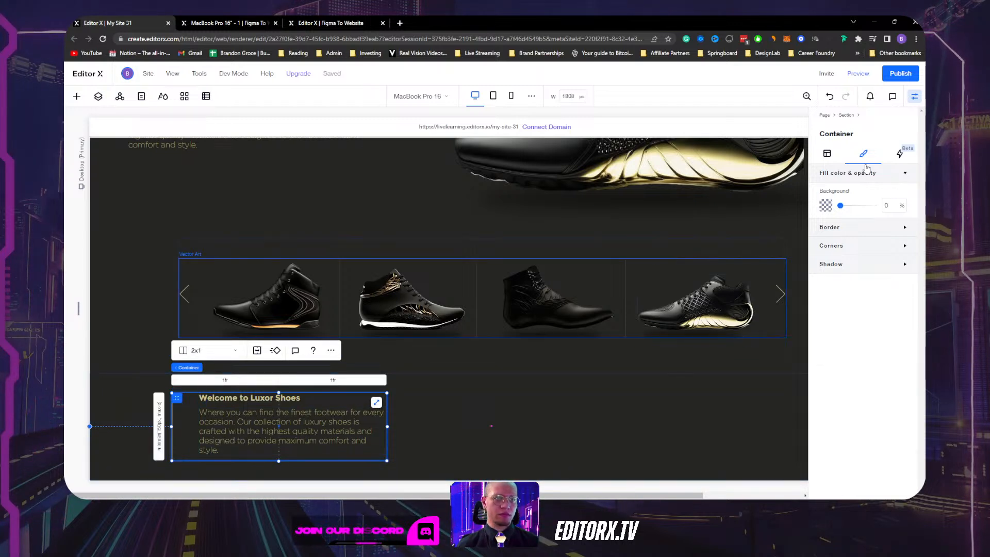
pyautogui.click(827, 154)
# Move the text into column 2 and narrow the left column holding the gold line.
pyautogui.scroll(-5, 833, 381)
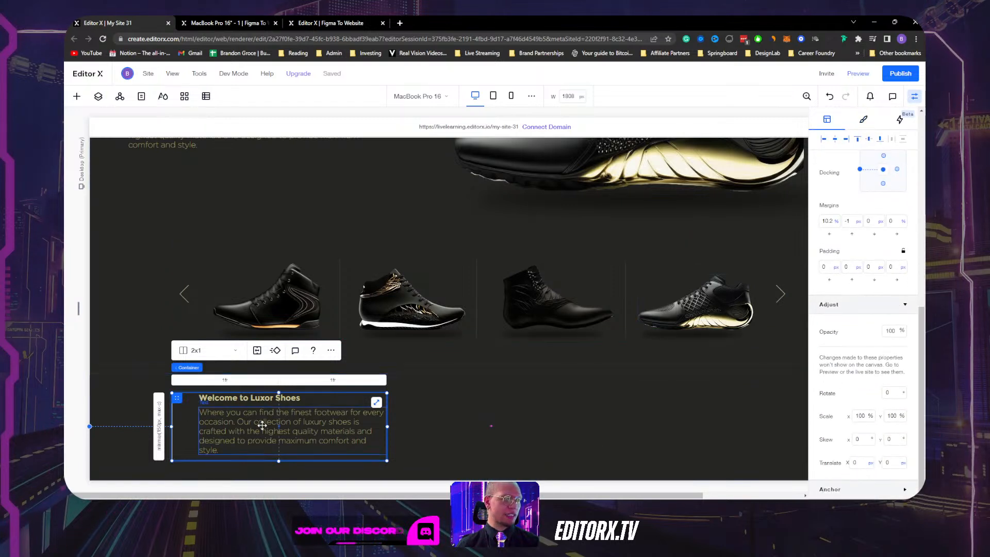
pyautogui.click(353, 403)
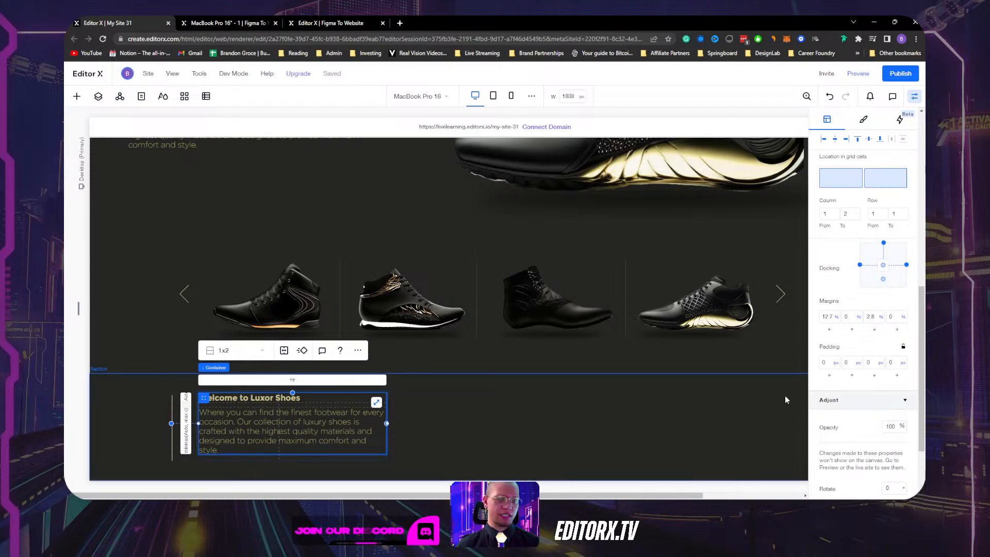
pyautogui.click(879, 182)
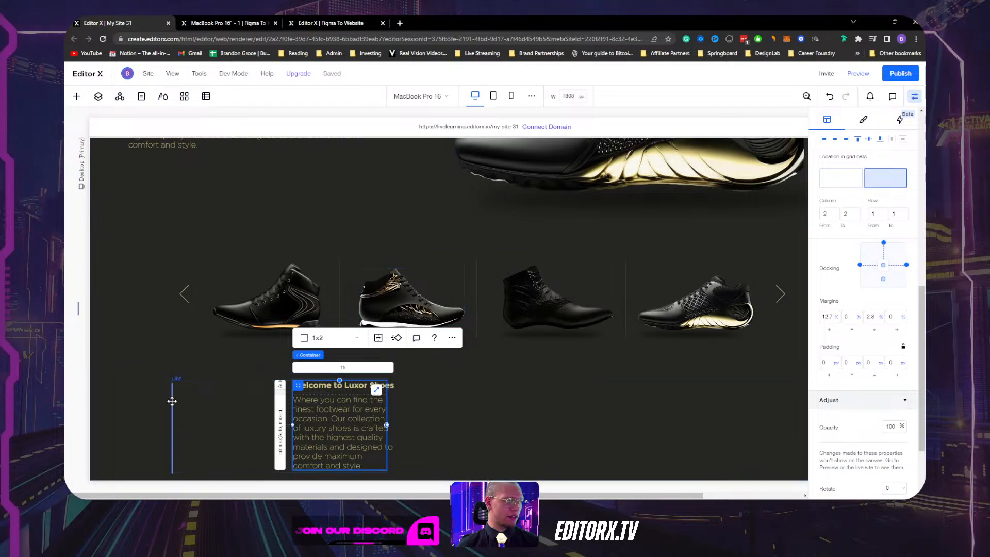
pyautogui.click(171, 400)
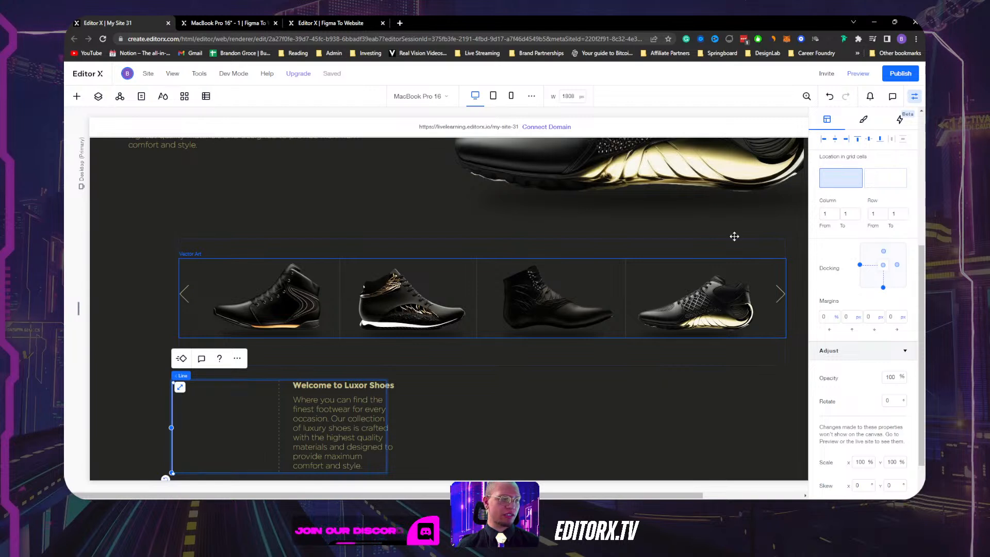
pyautogui.click(274, 407)
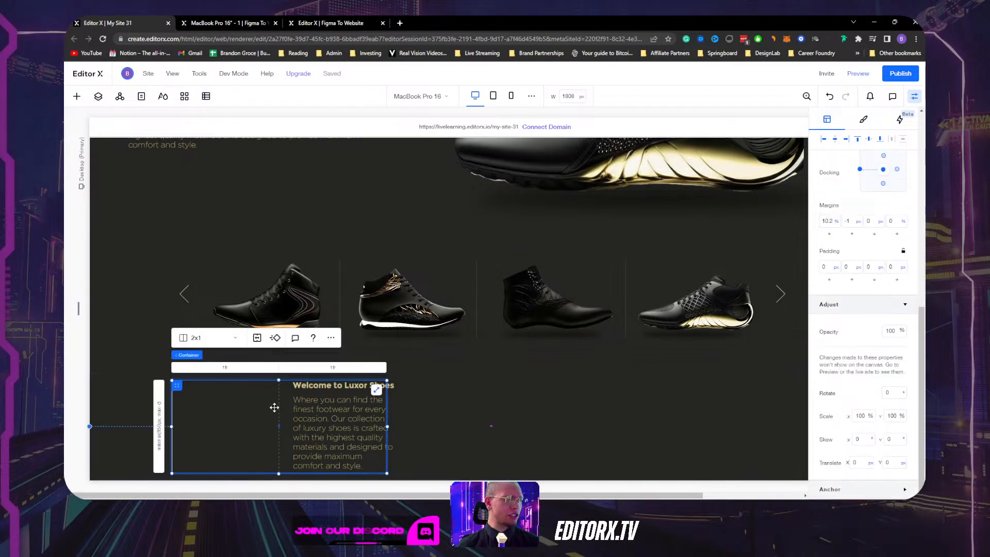
pyautogui.moveTo(279, 398); pyautogui.dragTo(234, 400)
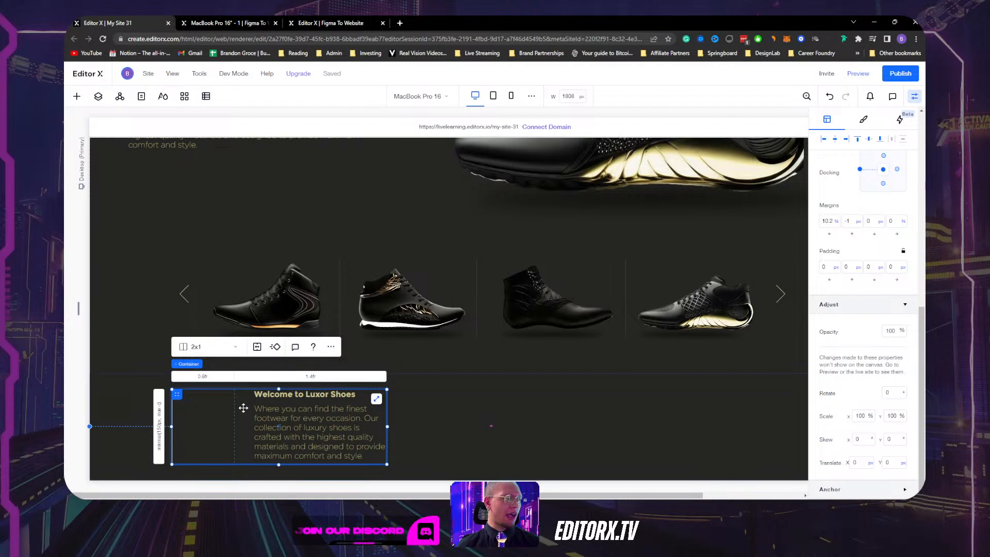
pyautogui.click(276, 404)
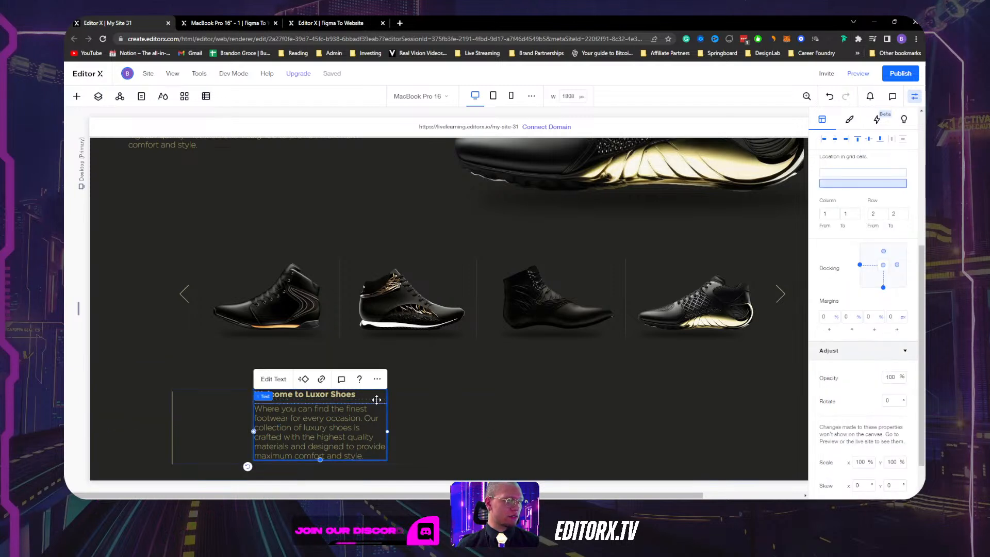
# Align the welcome text to the left edge of its grid cell.
pyautogui.click(378, 401)
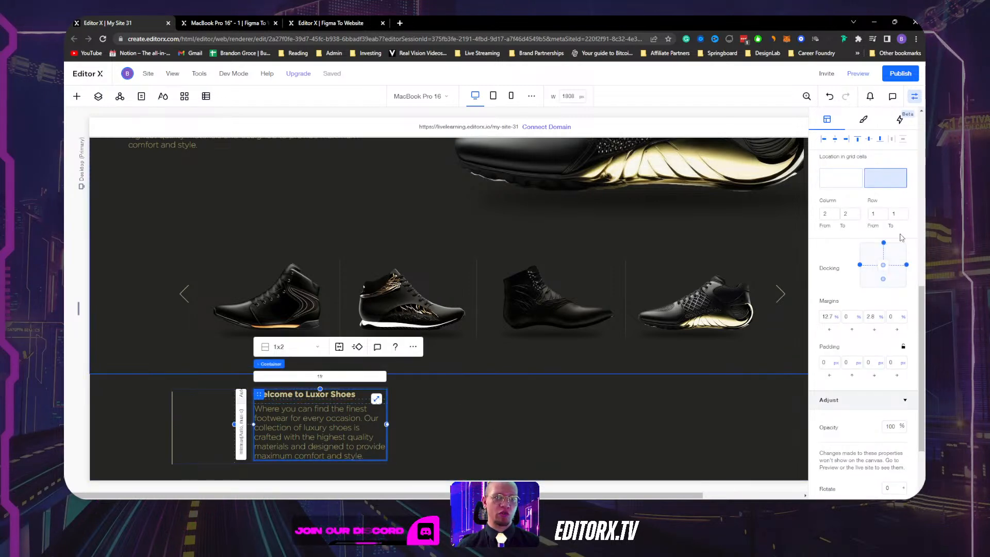
pyautogui.click(823, 140)
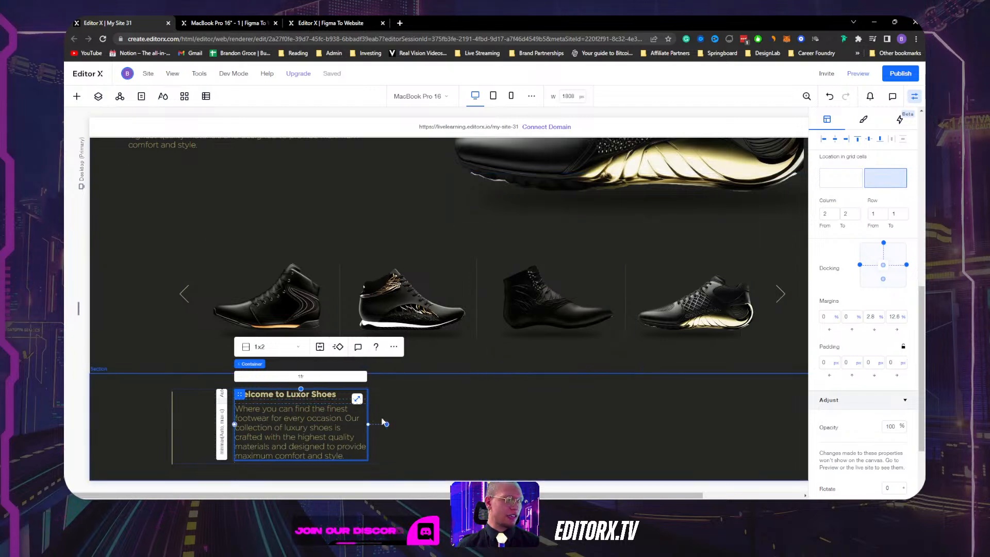
pyautogui.scroll(2, 831, 281)
pyautogui.scroll(5, 831, 282)
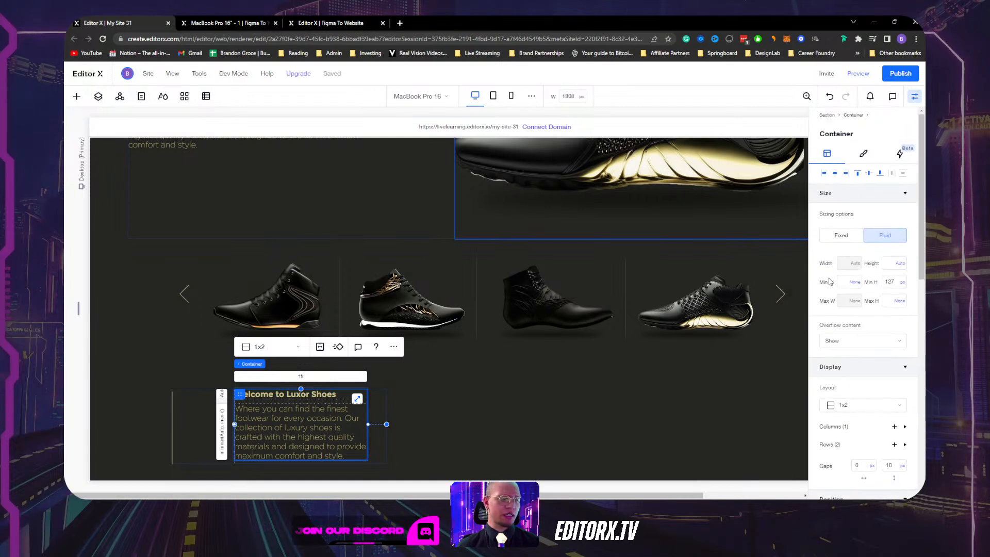
# Set the two-column container to 30% width and shrink the line's column to about 0.07 fr.
pyautogui.click(185, 418)
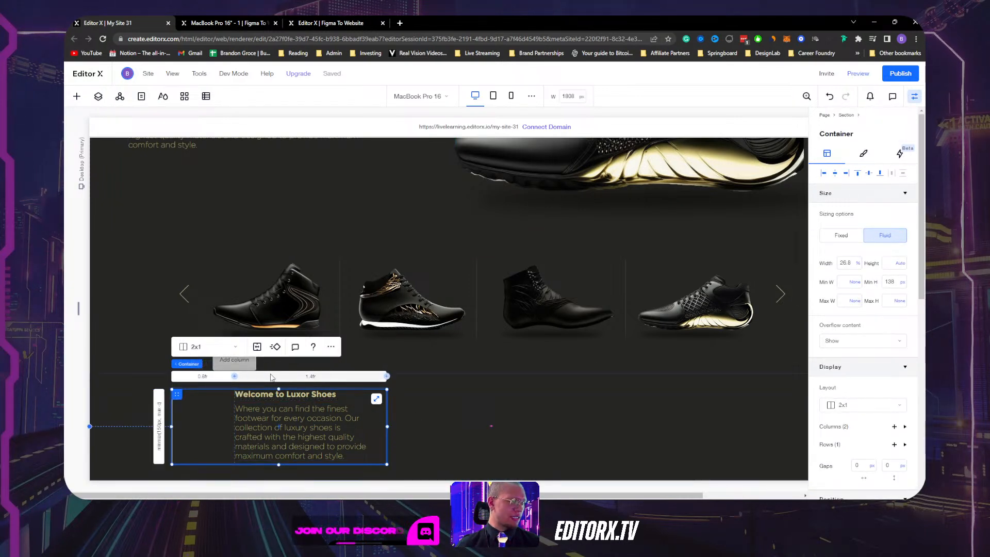
pyautogui.click(311, 377)
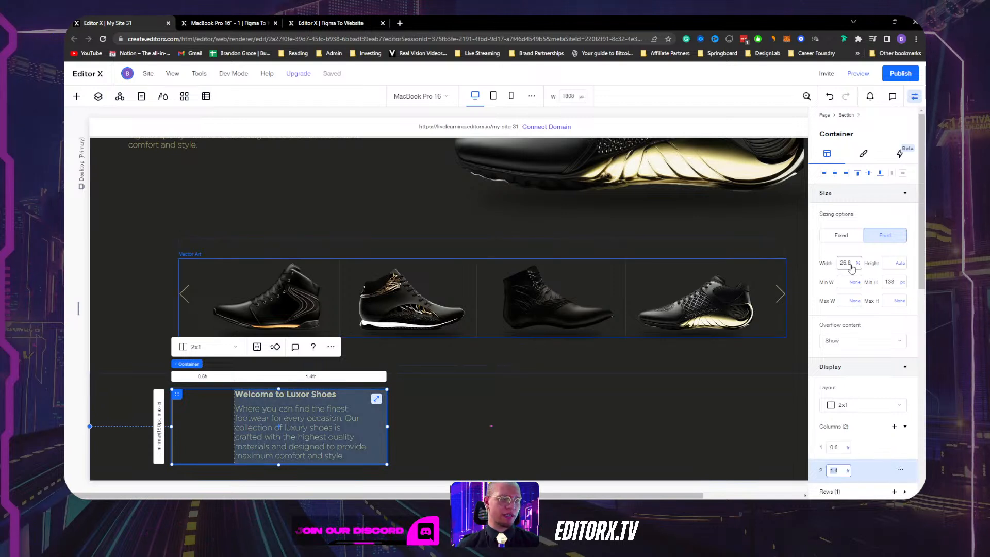
pyautogui.click(203, 429)
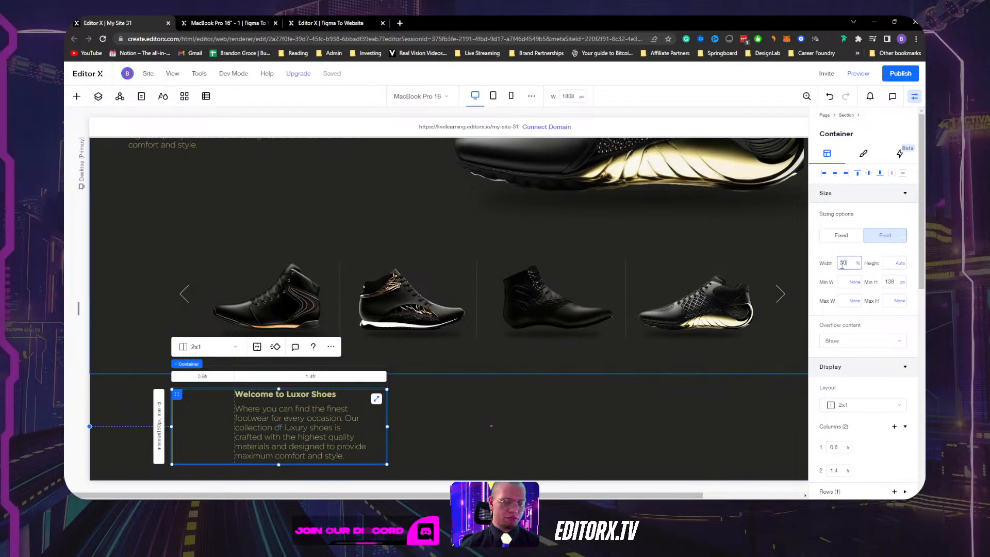
pyautogui.press('Return')
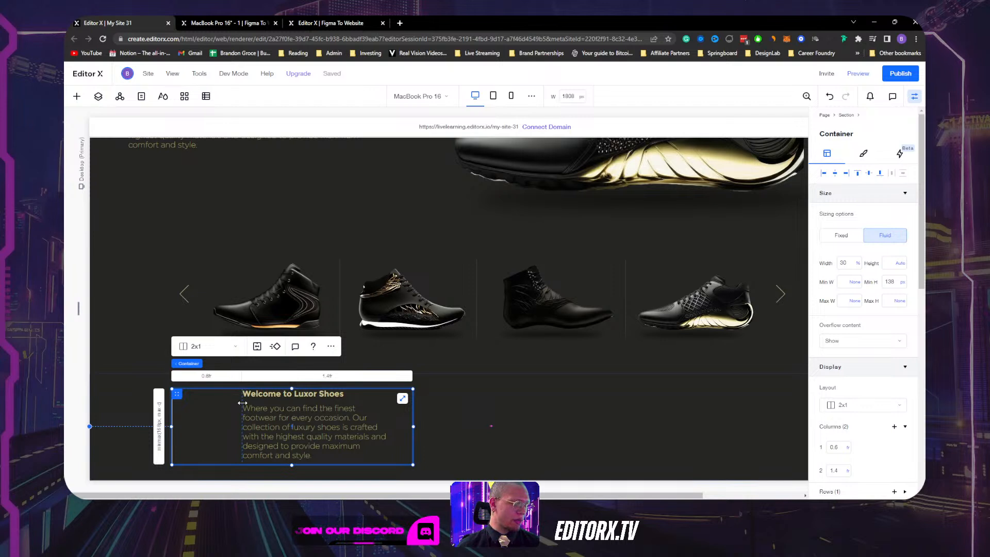
pyautogui.moveTo(242, 403); pyautogui.dragTo(179, 406)
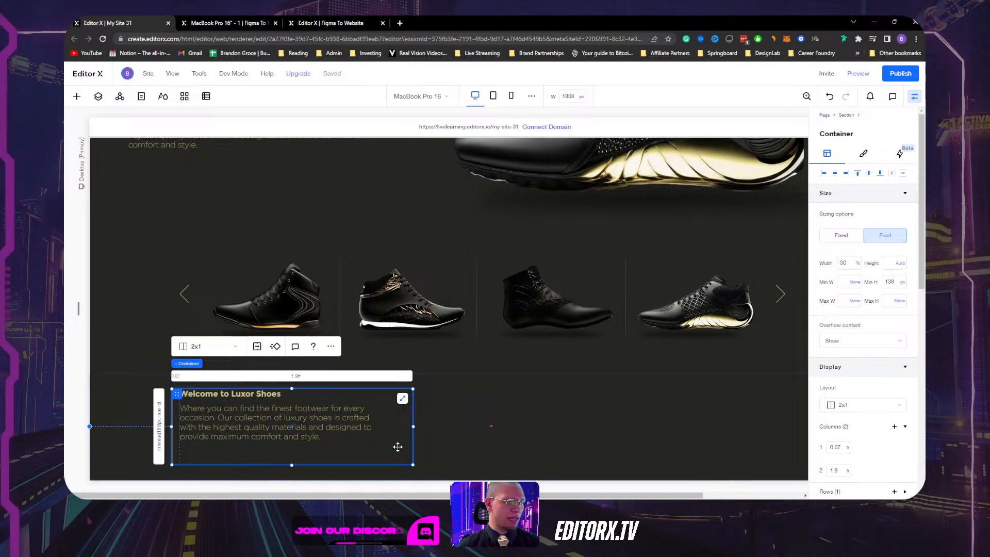
pyautogui.click(329, 428)
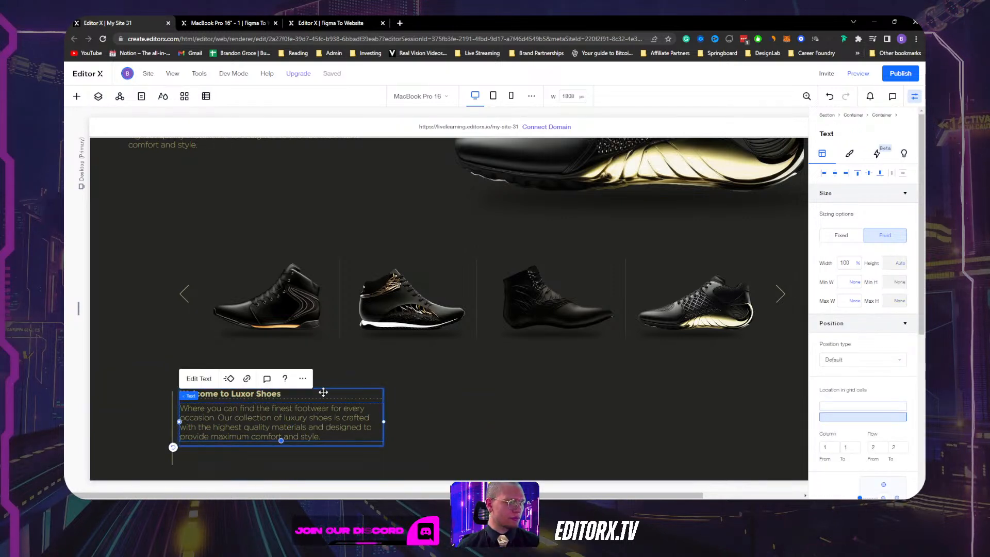
pyautogui.press('Escape')
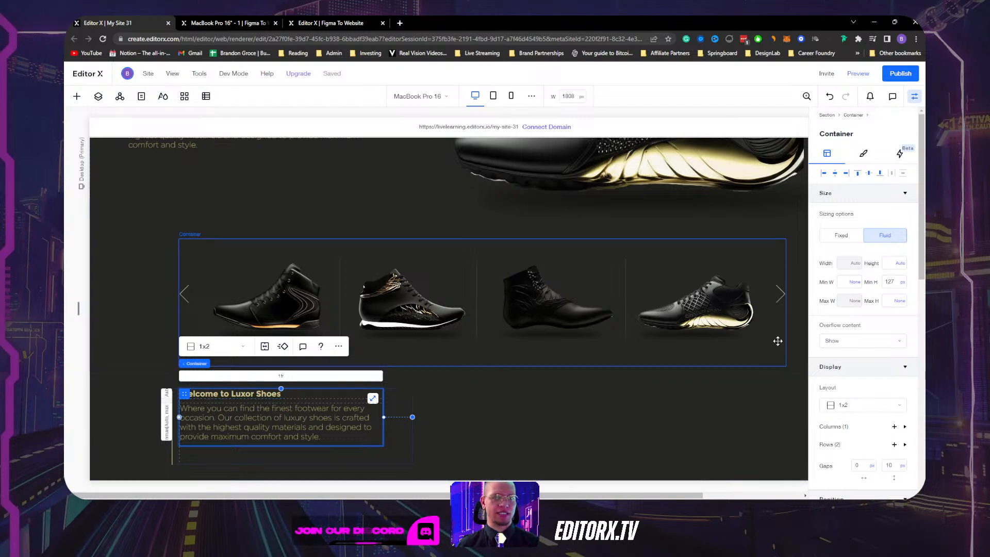
# Remove the text container's minimum height and select the welcome text's parent container.
pyautogui.click(904, 284)
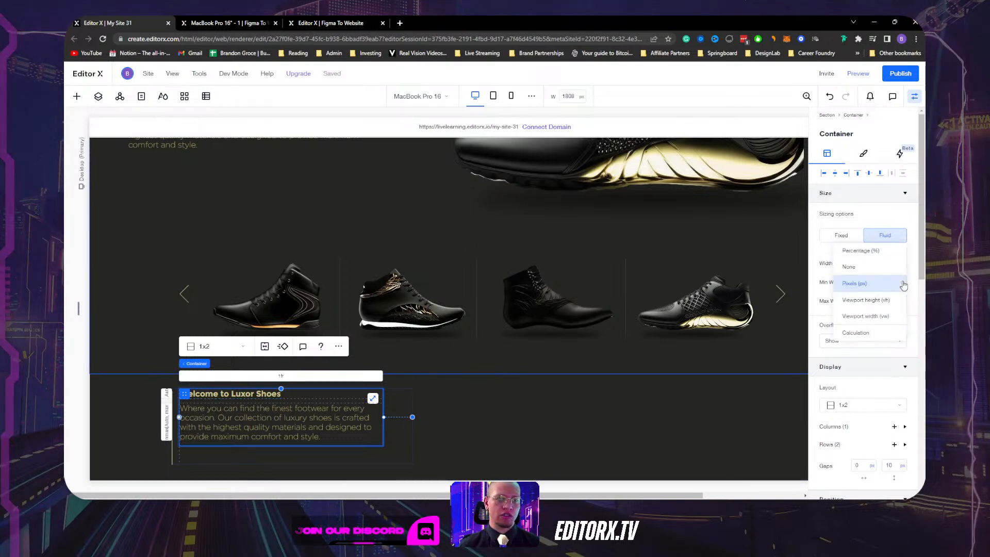
pyautogui.click(885, 268)
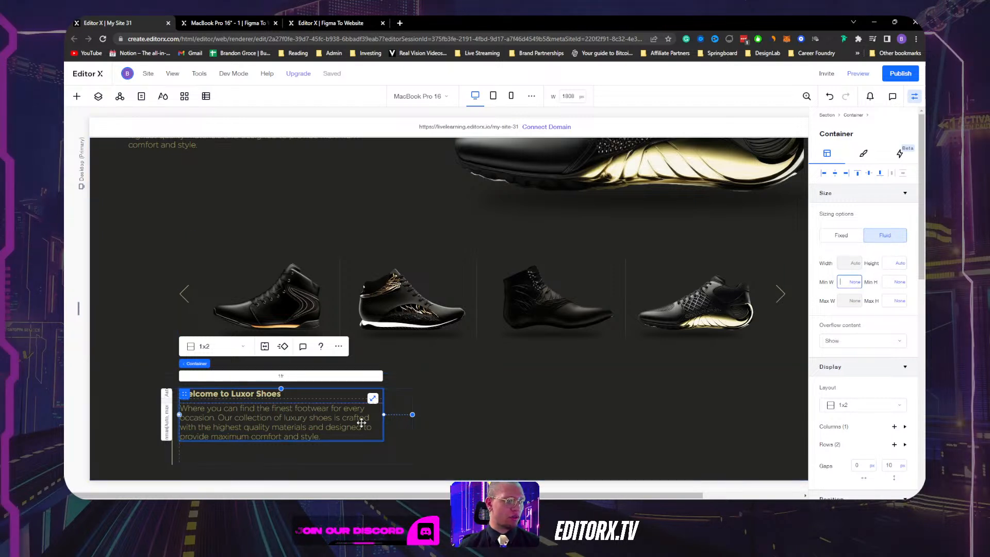
pyautogui.click(341, 423)
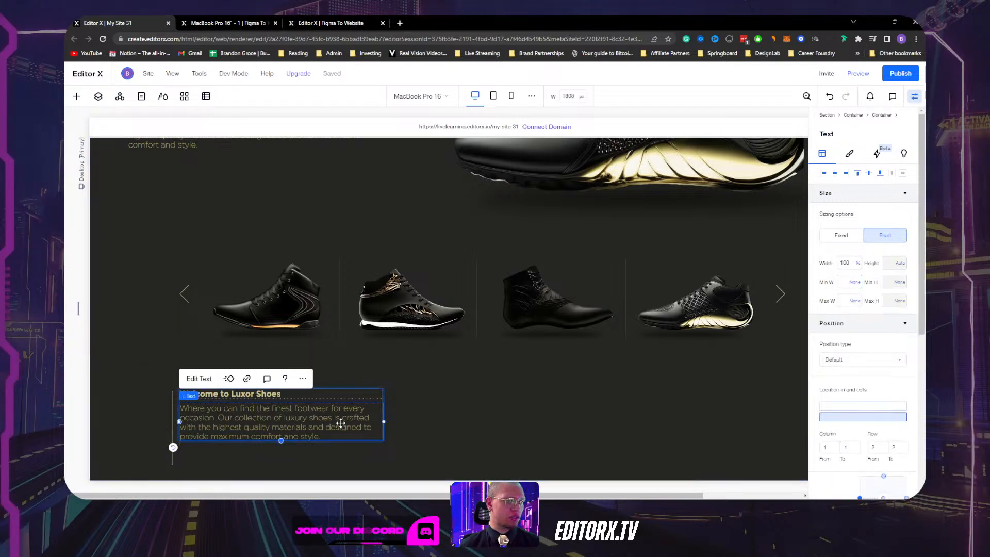
pyautogui.click(272, 395)
pyautogui.click(354, 394)
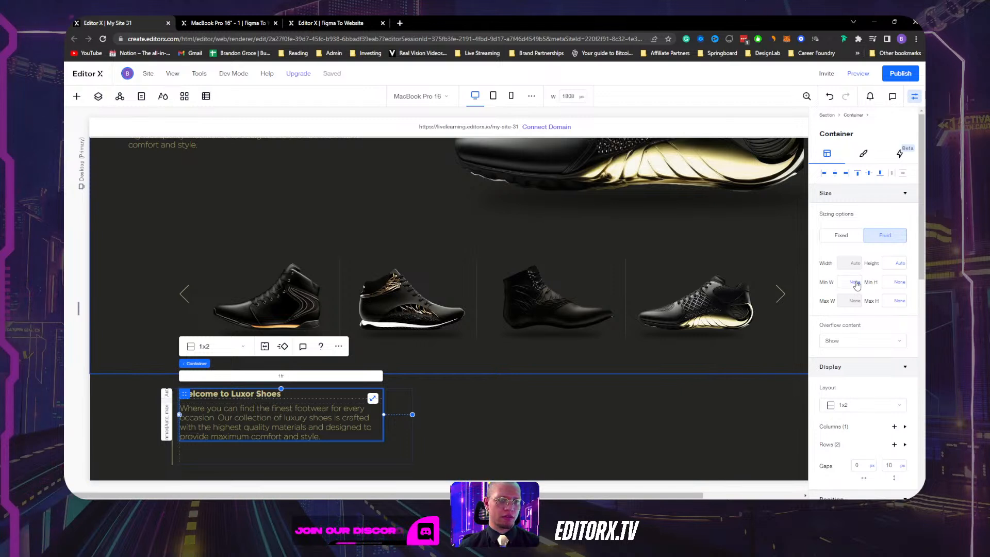
# Turn off right docking for the welcome text container.
pyautogui.scroll(-7, 883, 375)
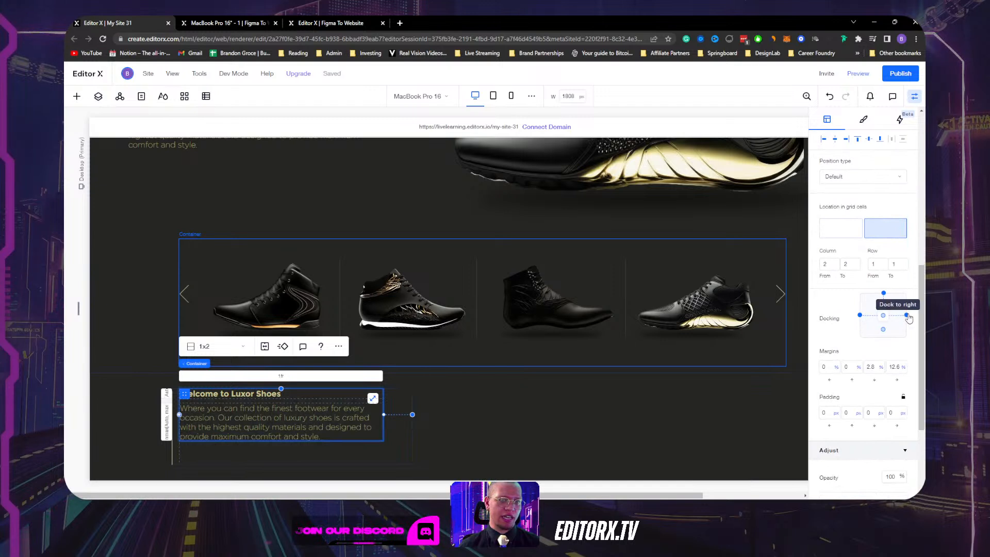
pyautogui.click(907, 316)
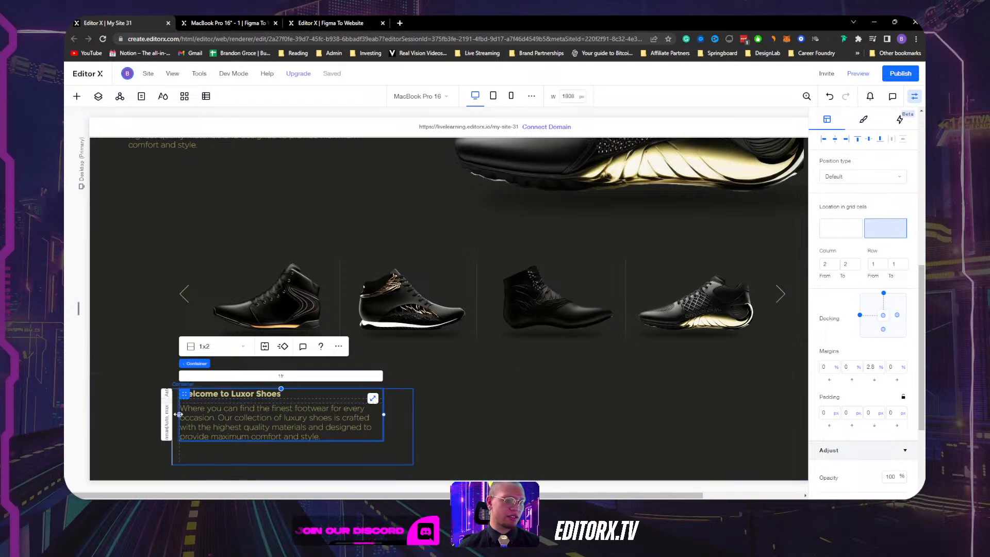
pyautogui.scroll(10, 841, 311)
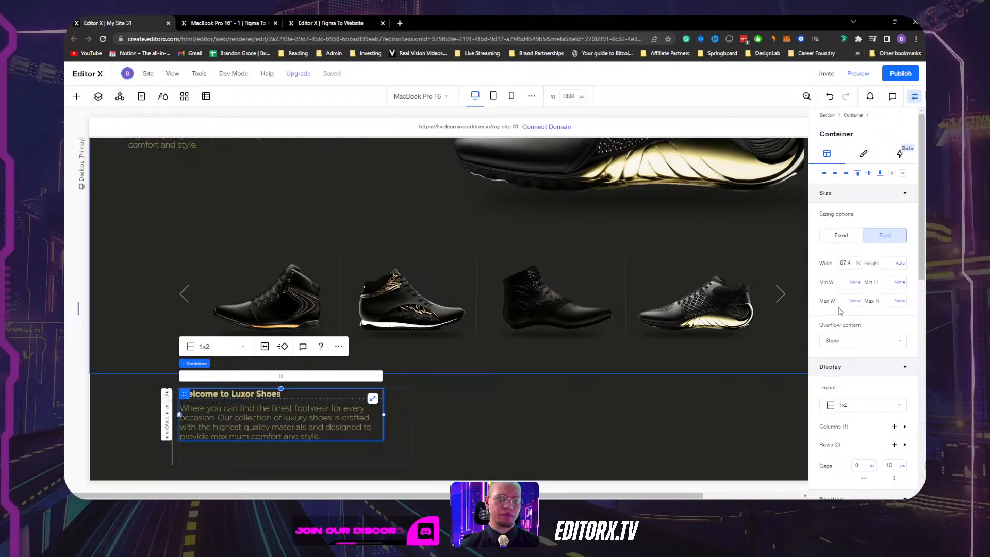
pyautogui.scroll(-6, 851, 340)
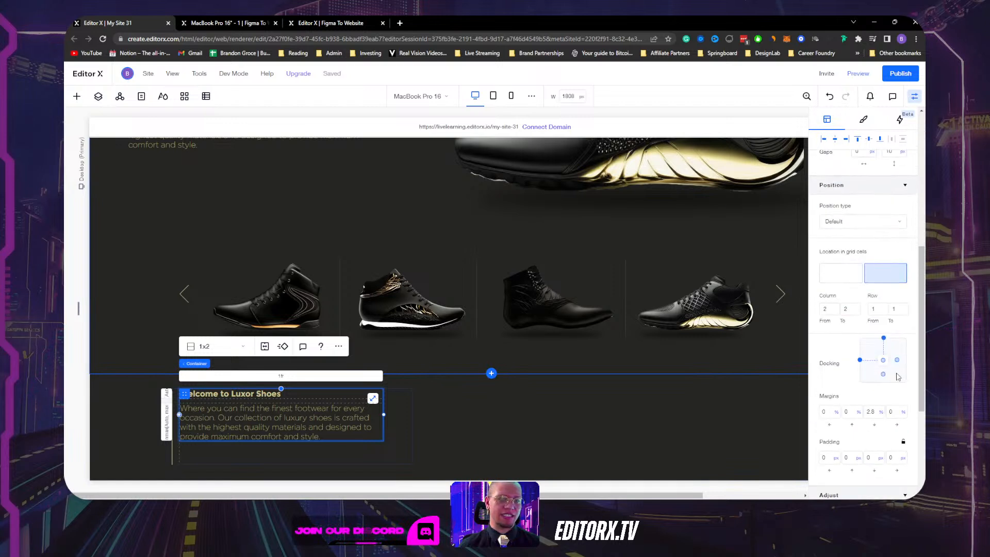
pyautogui.click(898, 359)
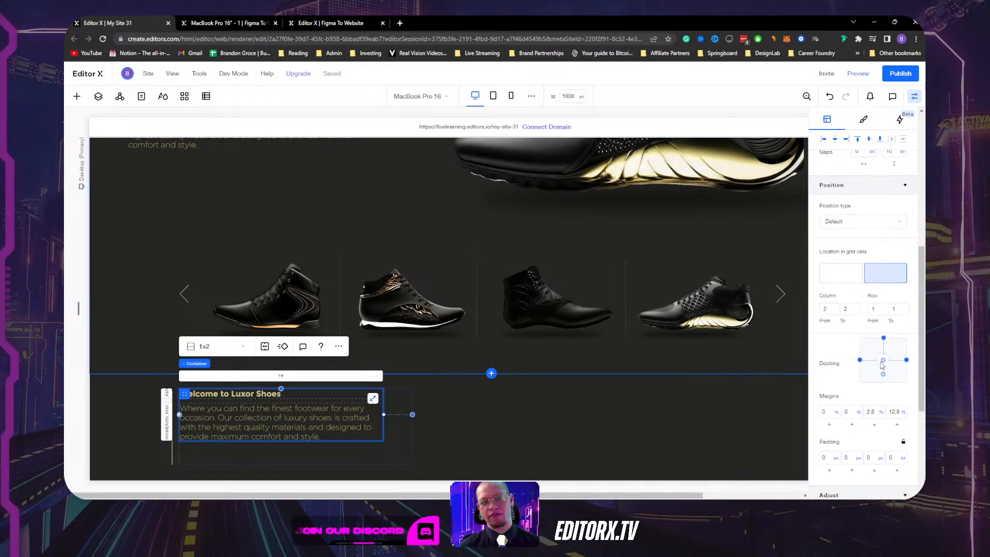
pyautogui.scroll(6, 871, 330)
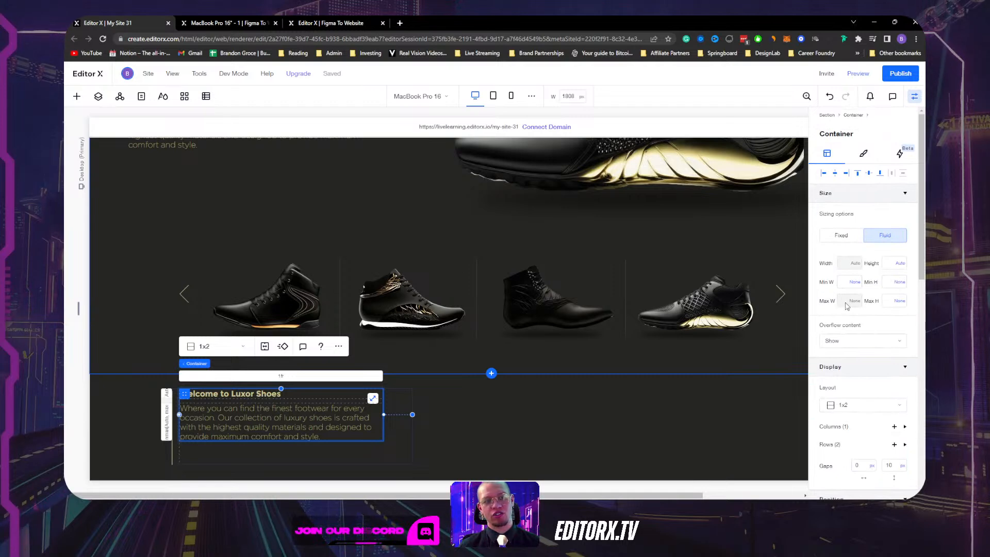
pyautogui.scroll(-7, 860, 336)
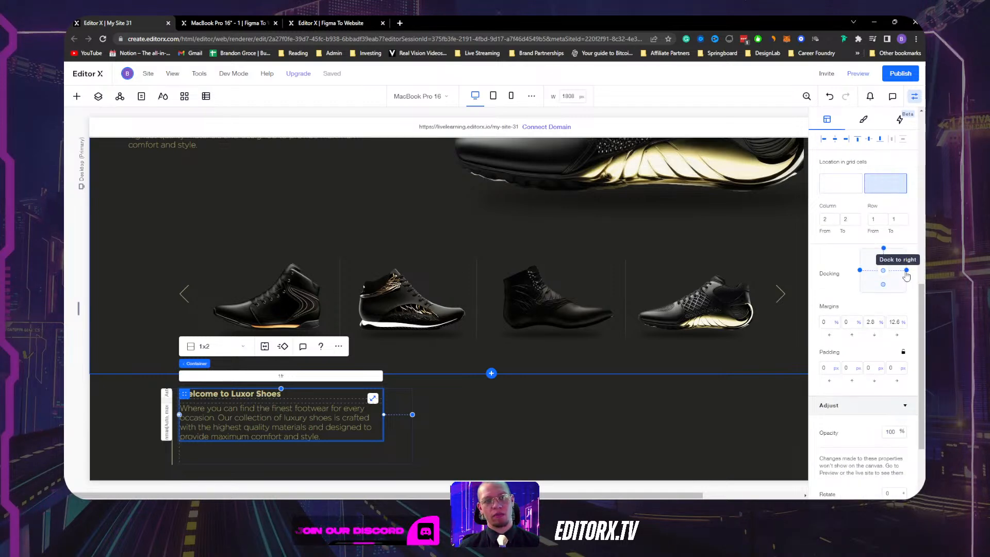
pyautogui.click(906, 271)
pyautogui.scroll(6, 877, 289)
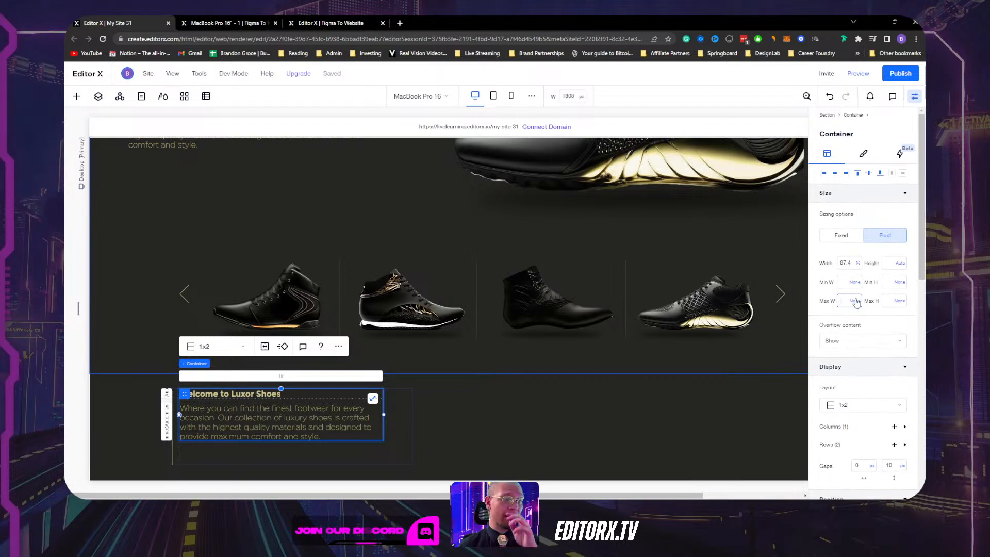
# Cap the container's maximum width at 454 px.
pyautogui.click(856, 301)
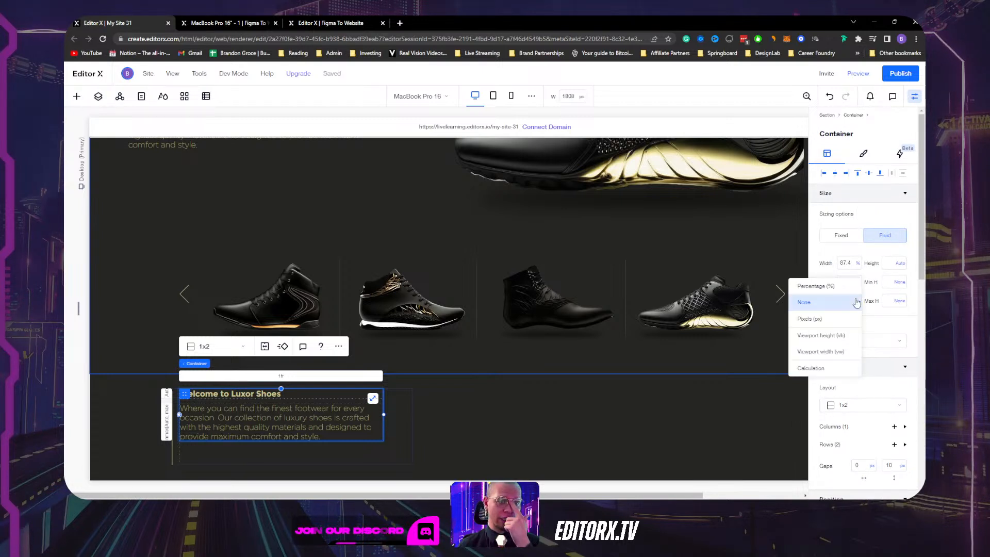
pyautogui.click(825, 320)
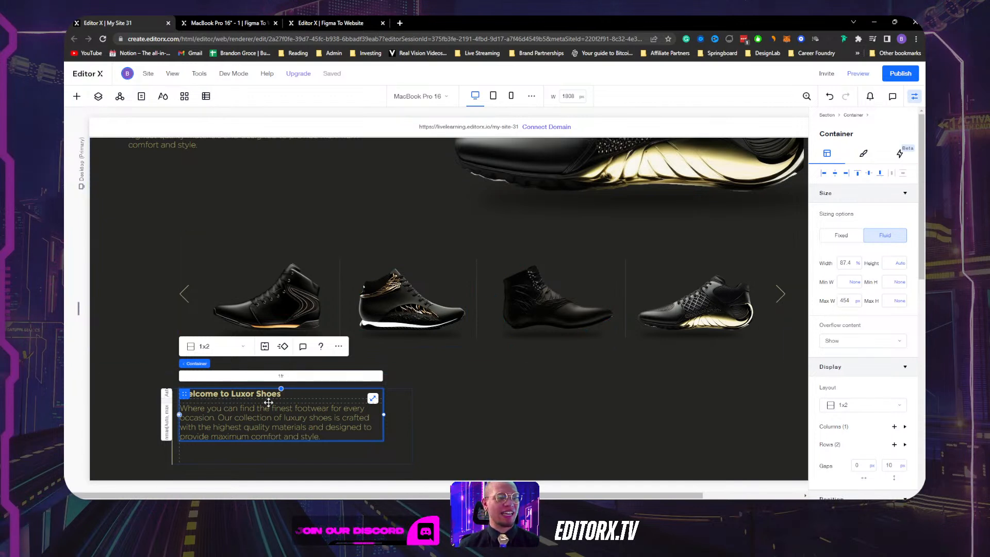
pyautogui.click(402, 428)
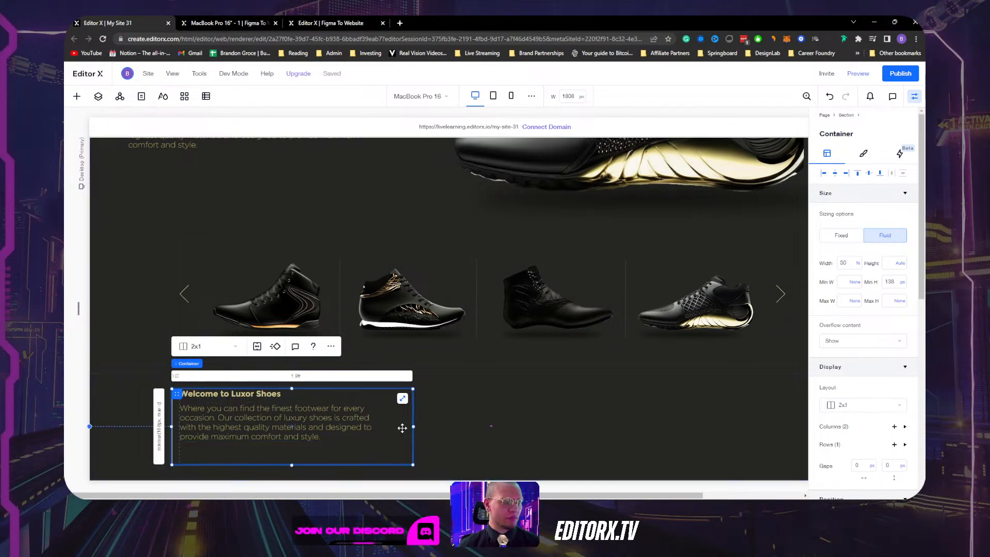
# Set the outer container's width to Max content and select the inner text container.
pyautogui.click(858, 264)
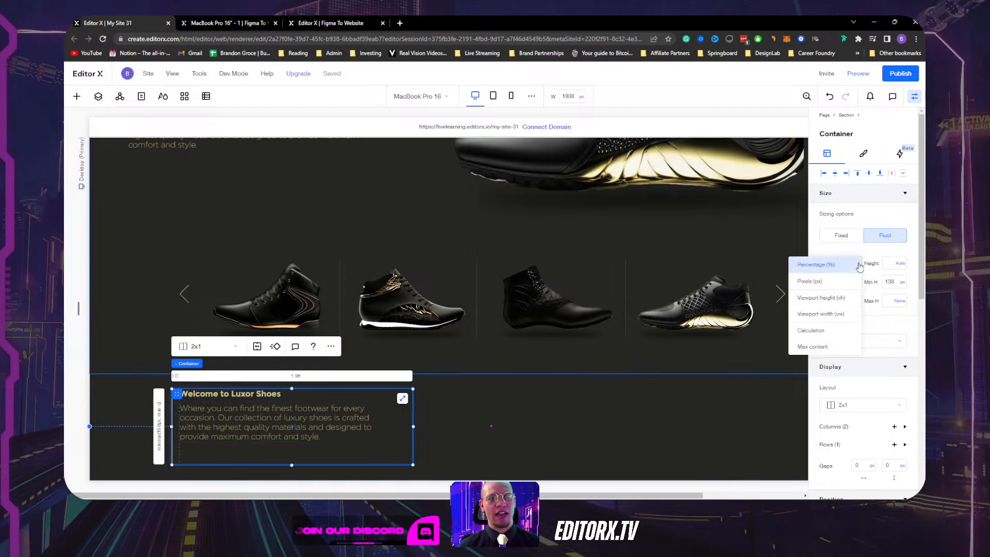
pyautogui.click(829, 346)
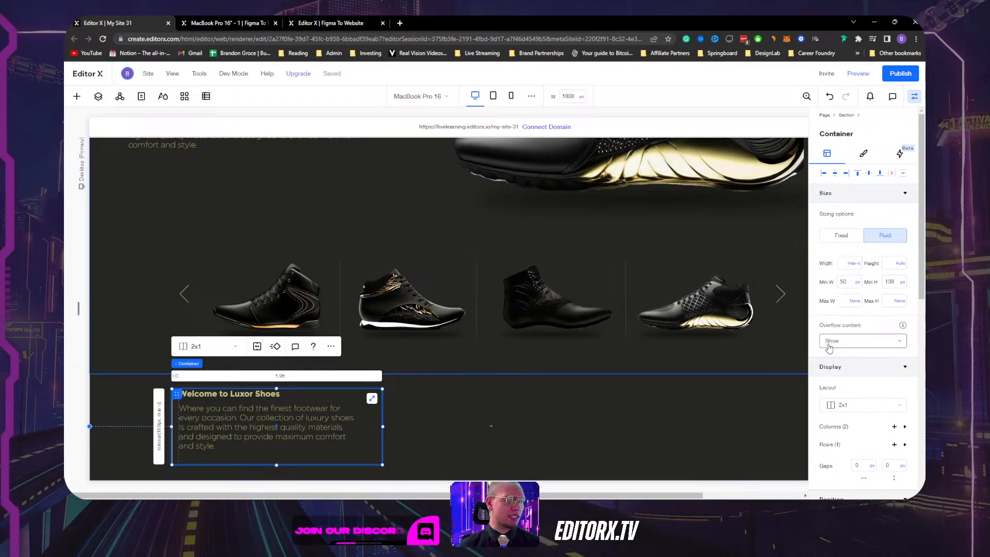
pyautogui.click(342, 428)
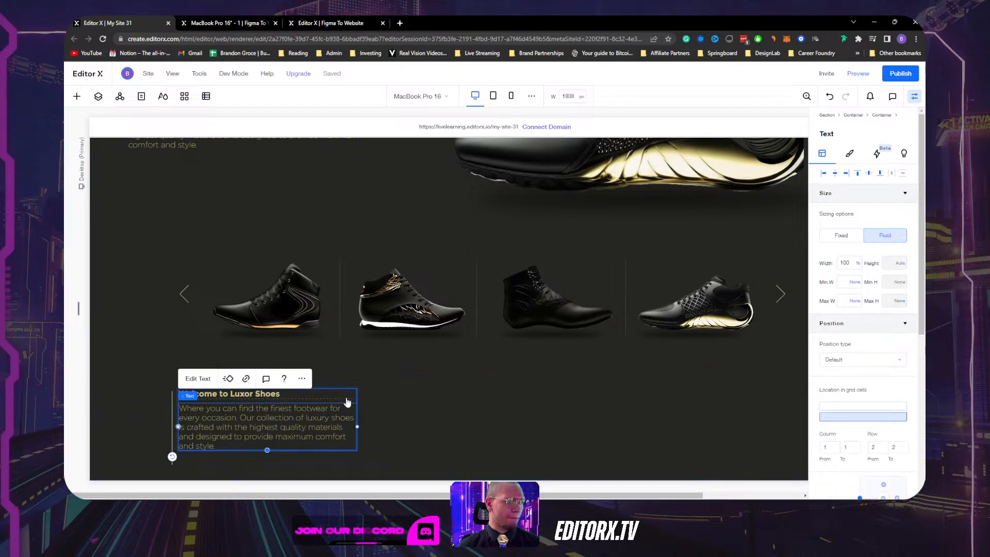
pyautogui.click(347, 401)
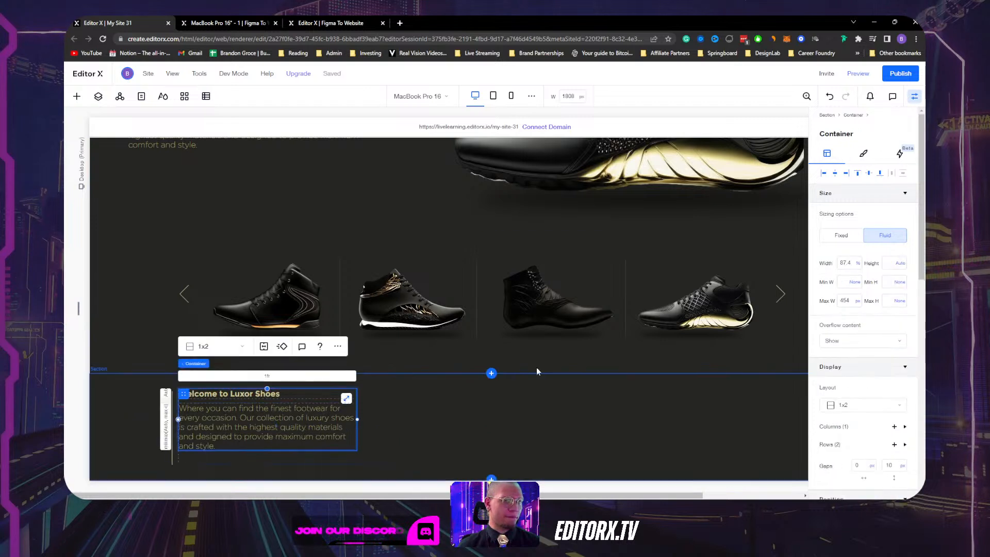
# Give the inner container a Max content width with a 454 px minimum width.
pyautogui.click(859, 264)
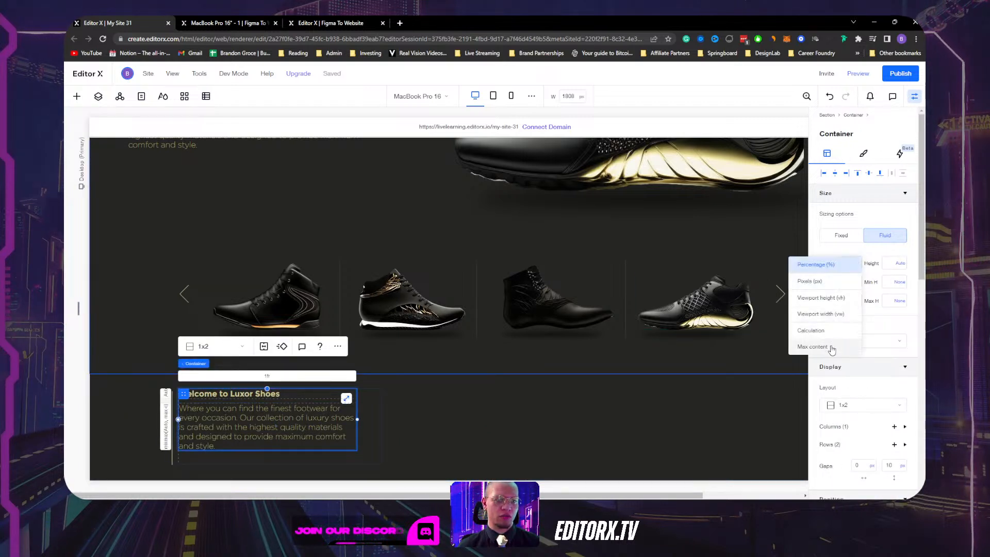
pyautogui.click(813, 346)
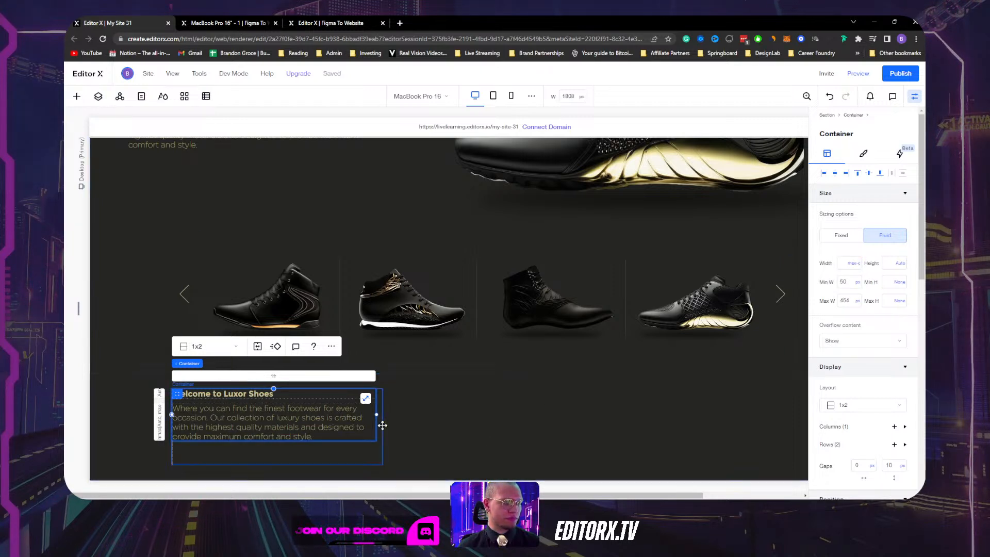
pyautogui.click(826, 175)
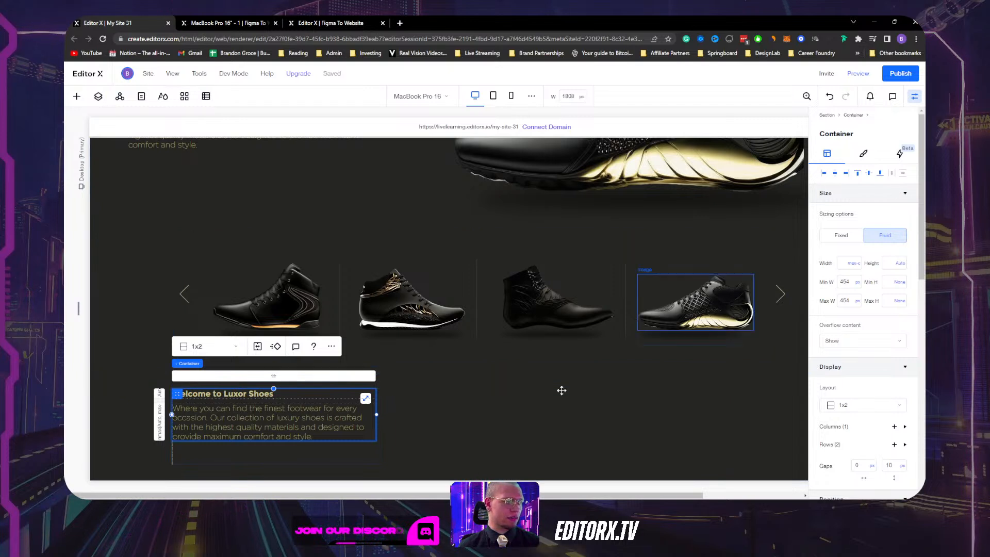
pyautogui.click(232, 452)
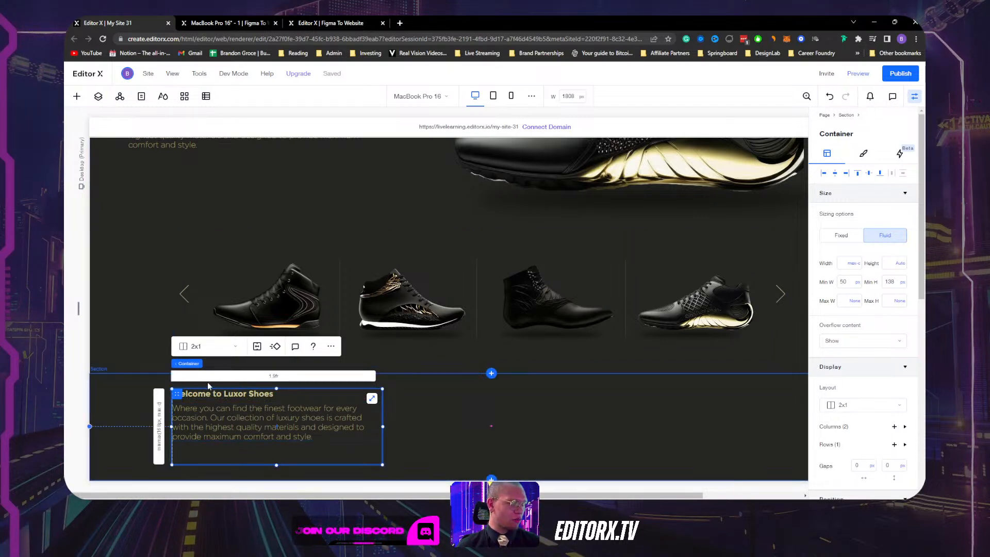
# Set the grid's second column to Auto and its first column to pixels.
pyautogui.click(274, 378)
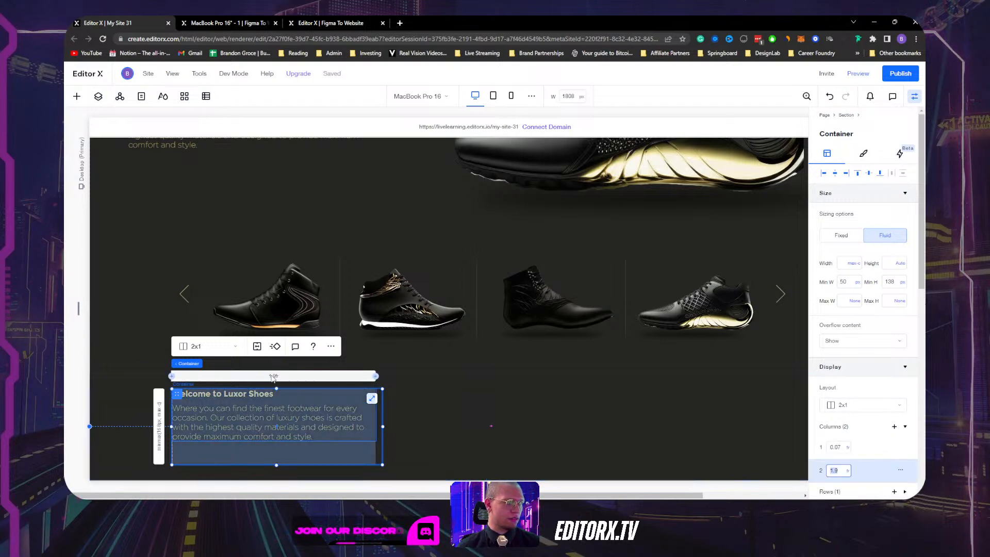
pyautogui.scroll(-1, 898, 414)
pyautogui.scroll(-1, 898, 415)
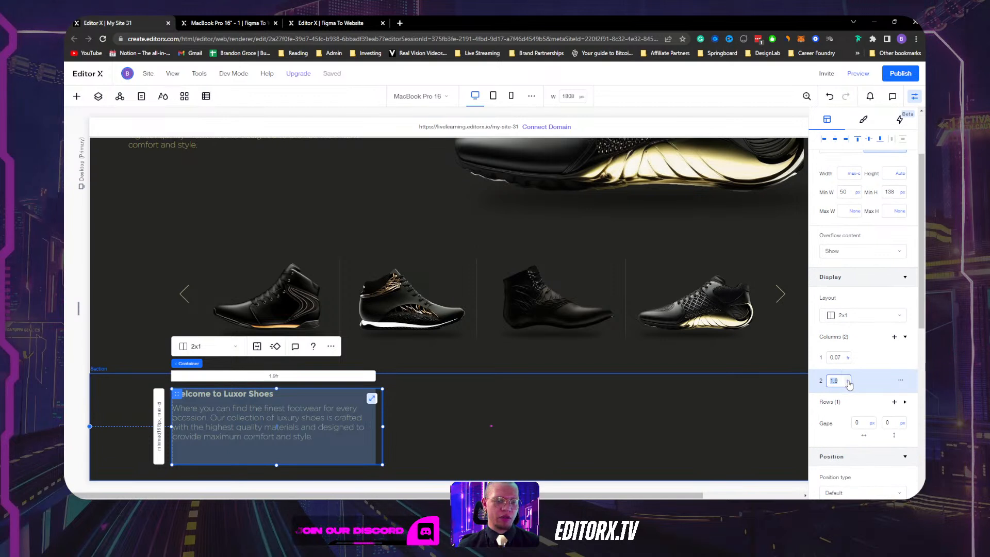
pyautogui.click(849, 381)
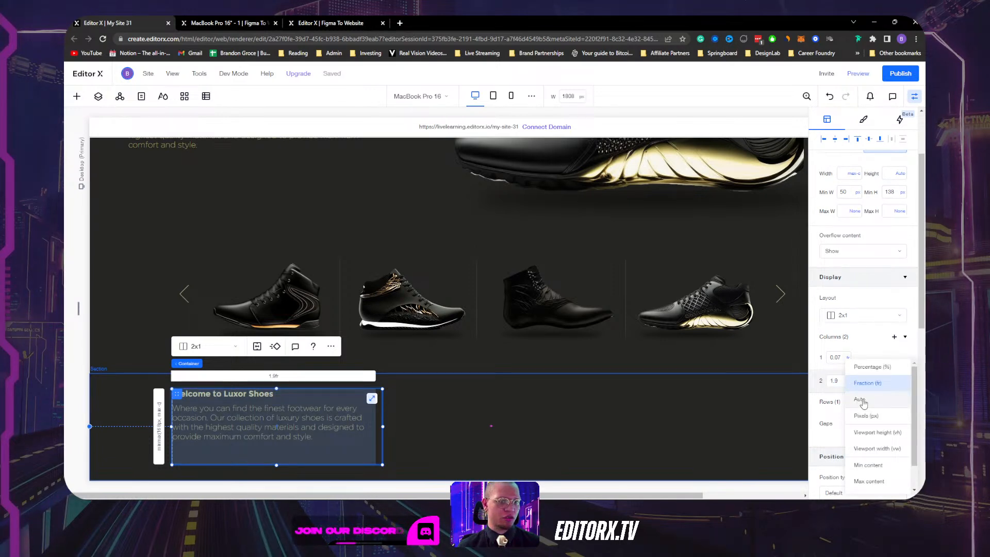
pyautogui.click(861, 400)
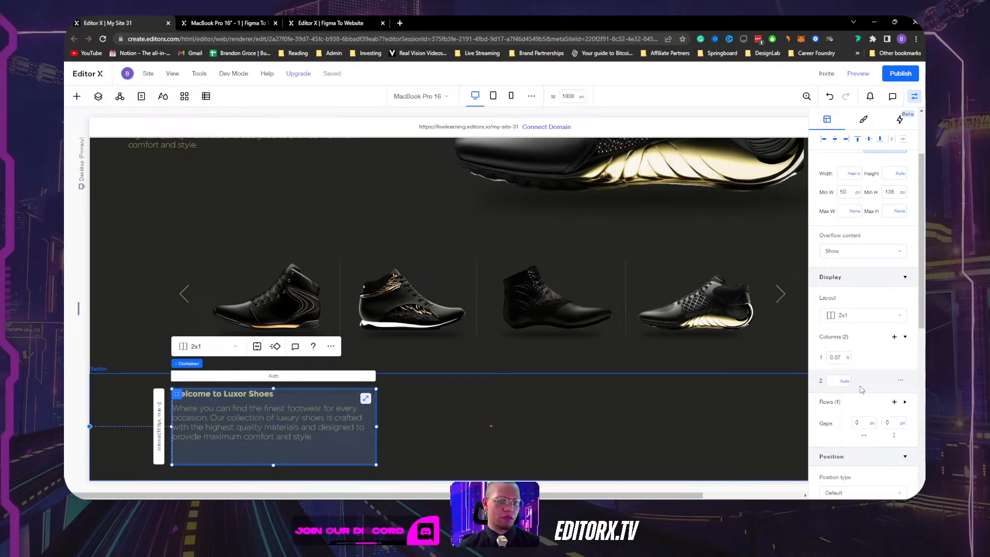
pyautogui.click(849, 358)
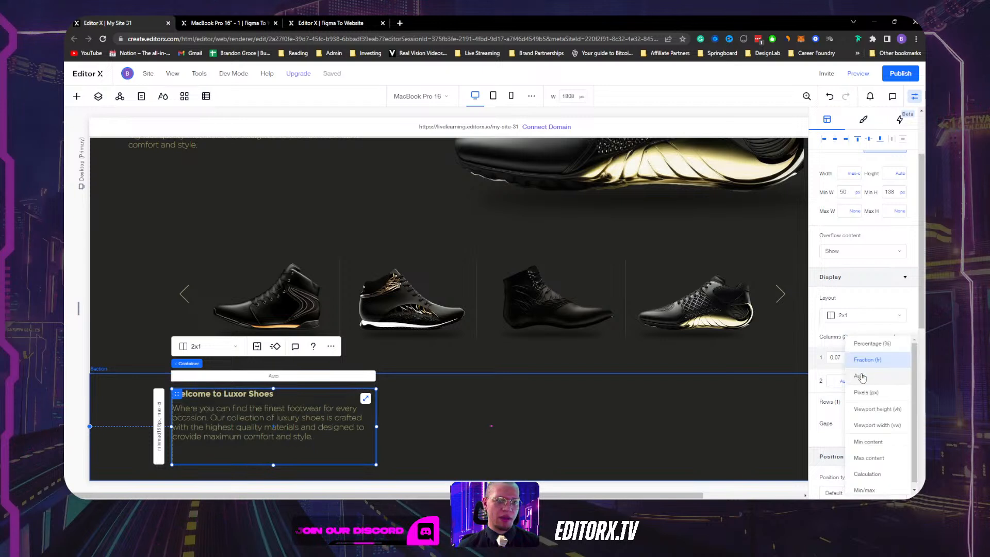
pyautogui.click(866, 393)
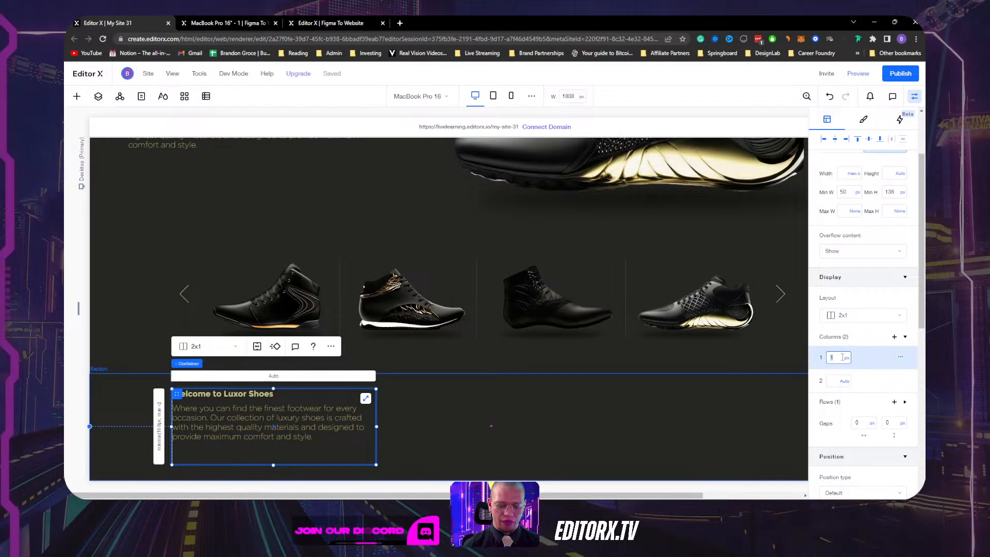
# Reselect the welcome text container to show its Size settings.
pyautogui.click(459, 402)
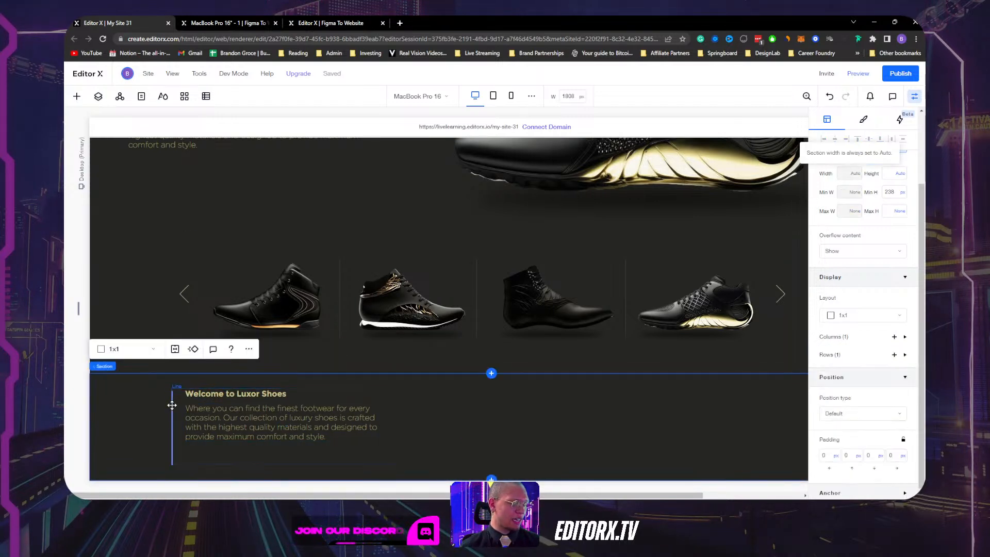
pyautogui.click(280, 455)
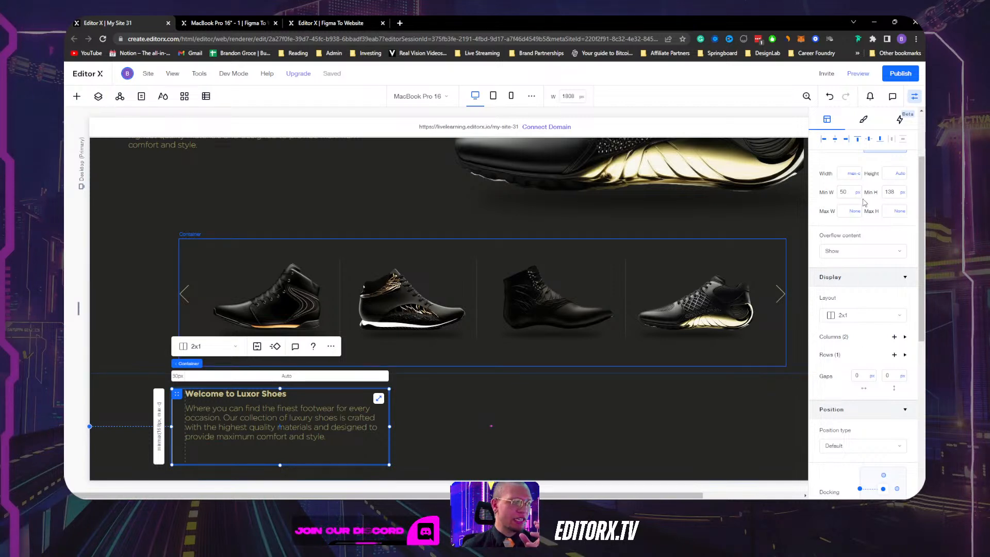
pyautogui.scroll(2, 865, 204)
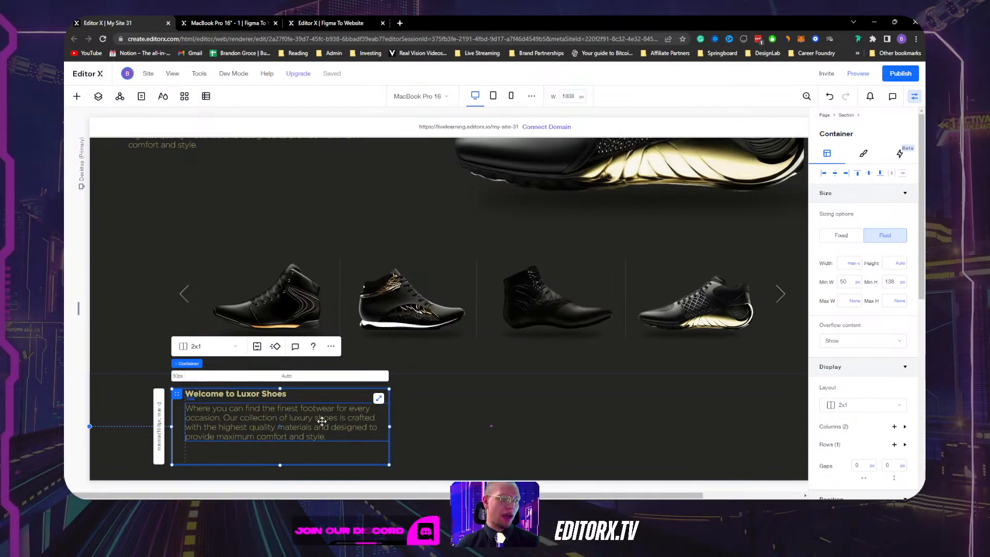
# Resize the welcome container to a 469 px minimum width, undoing failed attempts, and open Layers.
pyautogui.moveTo(390, 426); pyautogui.dragTo(351, 426)
pyautogui.hotkey('ctrl', 'z')
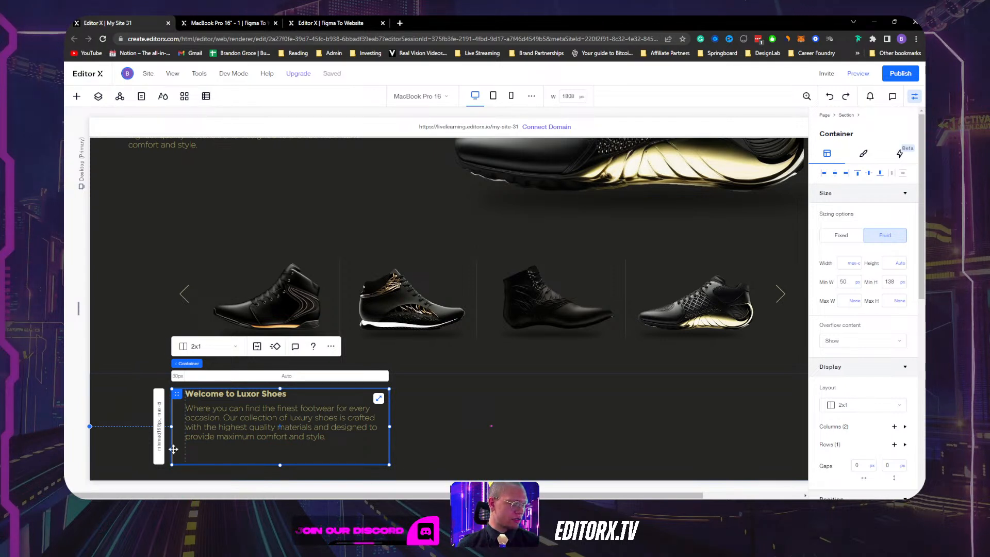
pyautogui.moveTo(172, 465)
pyautogui.mouseDown()
pyautogui.moveTo(177, 443)
pyautogui.moveTo(187, 459)
pyautogui.moveTo(172, 450)
pyautogui.moveTo(186, 454)
pyautogui.moveTo(179, 462)
pyautogui.mouseUp()
pyautogui.hotkey('ctrl', 'z')
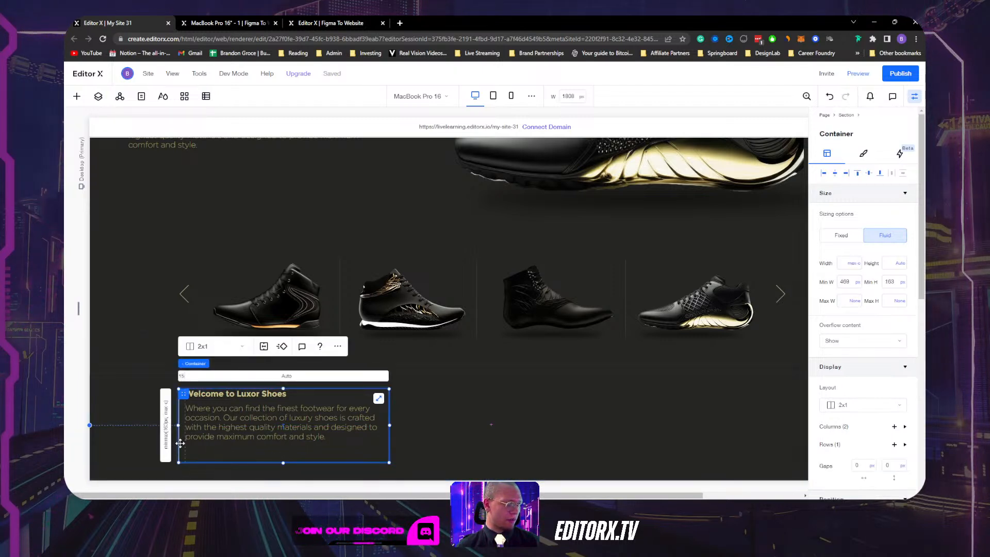
pyautogui.moveTo(178, 444); pyautogui.dragTo(179, 443)
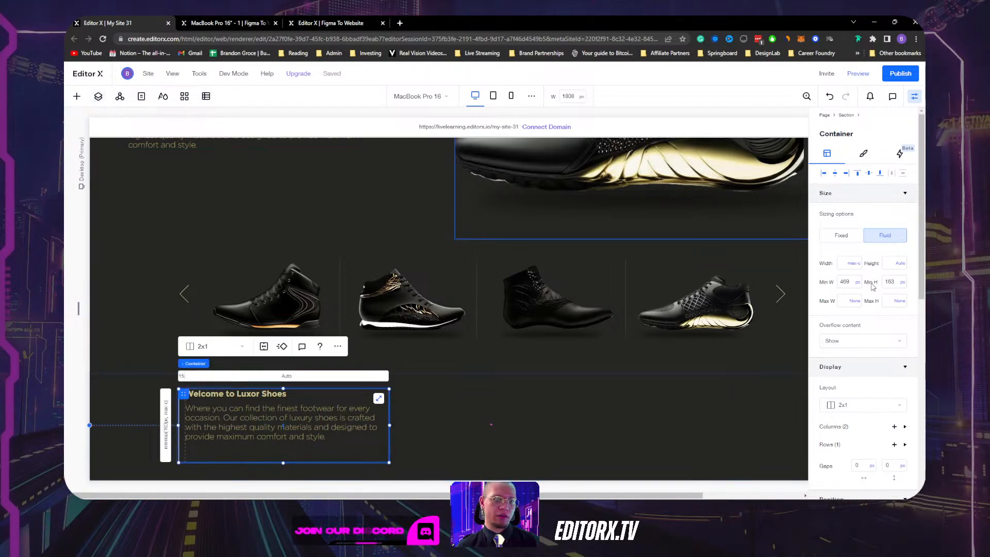
pyautogui.click(98, 97)
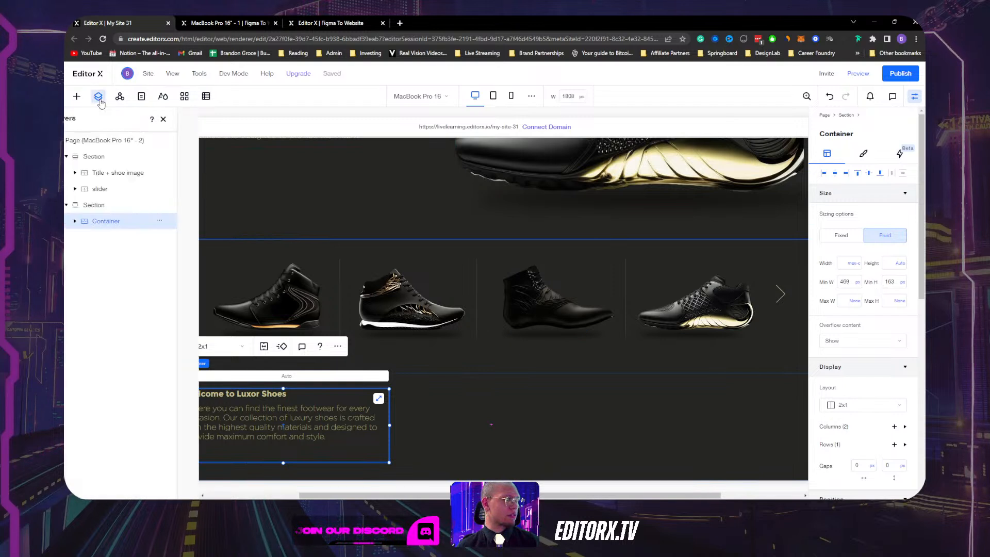
# Select the vertical Line layer inside the welcome text container.
pyautogui.click(98, 221)
pyautogui.click(125, 238)
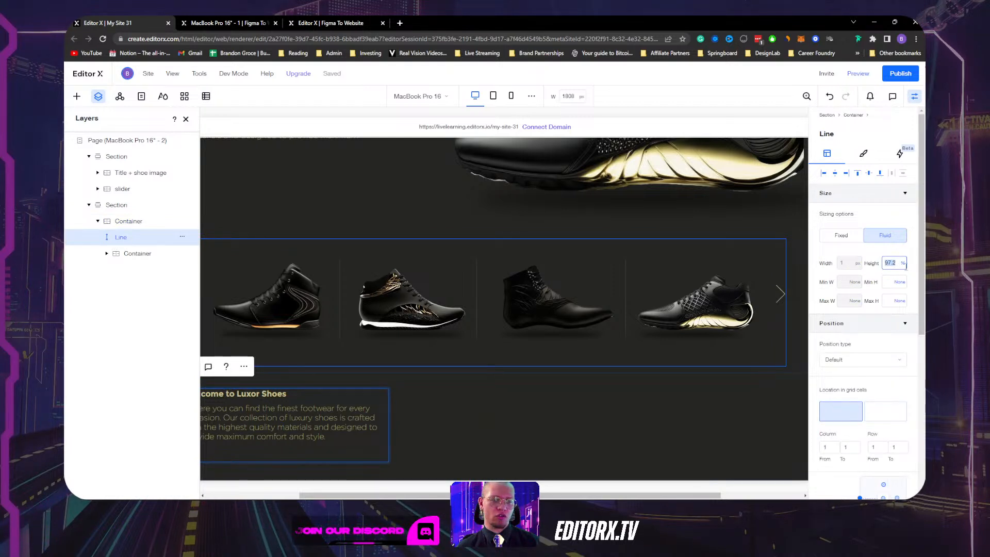
pyautogui.click(186, 119)
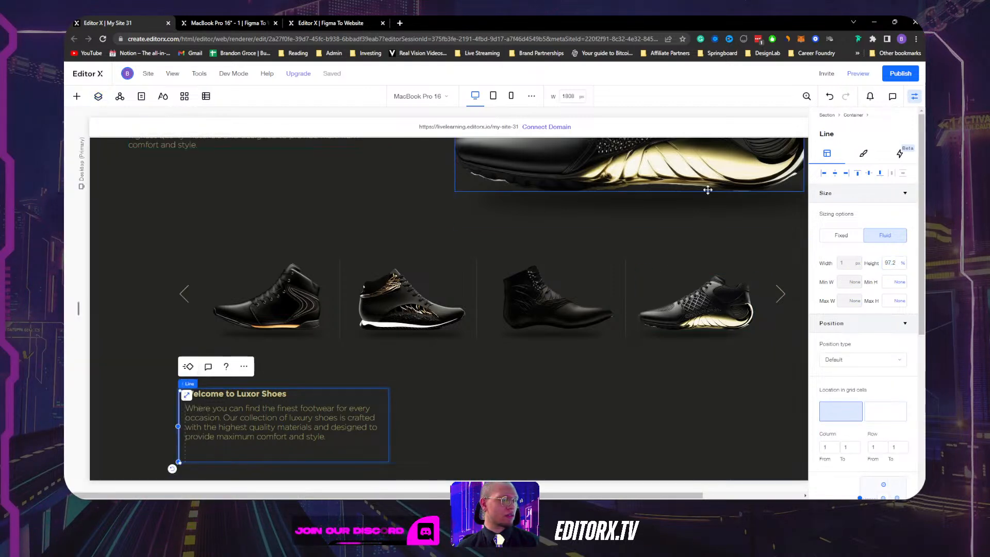
# Set the line's fixed height to 120 px, after trying 150 and 100 px.
pyautogui.click(890, 262)
pyautogui.write('150')
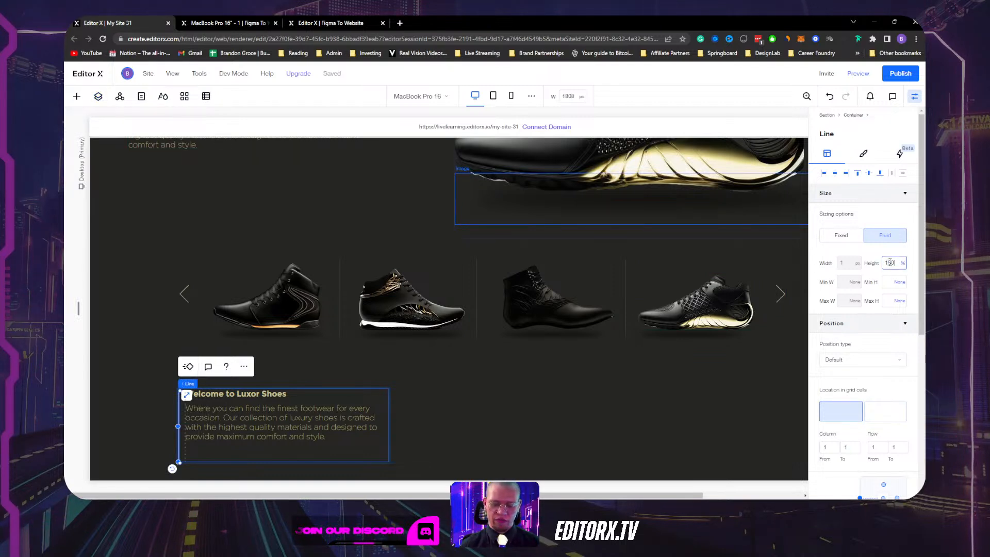
pyautogui.write('px')
pyautogui.press('Return')
pyautogui.click(893, 264)
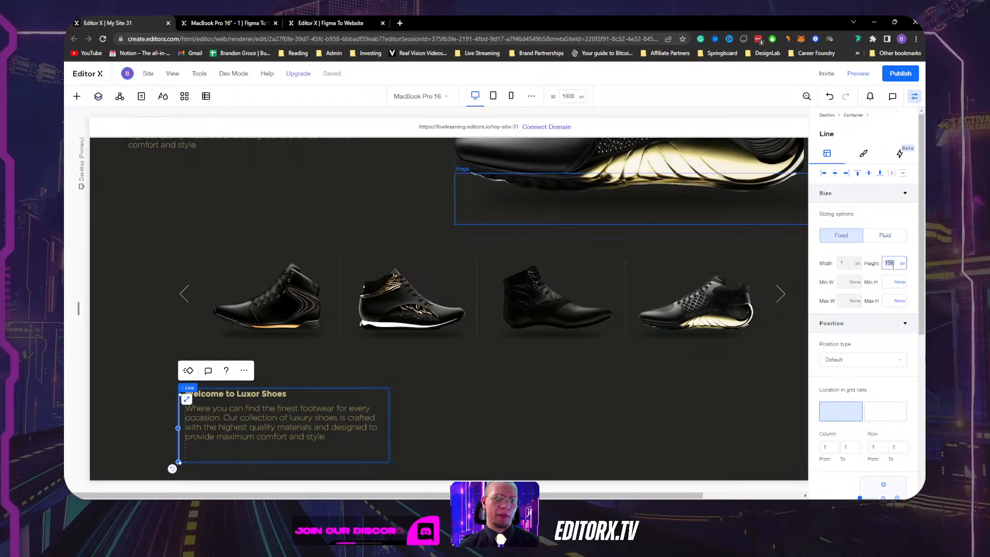
pyautogui.write('1')
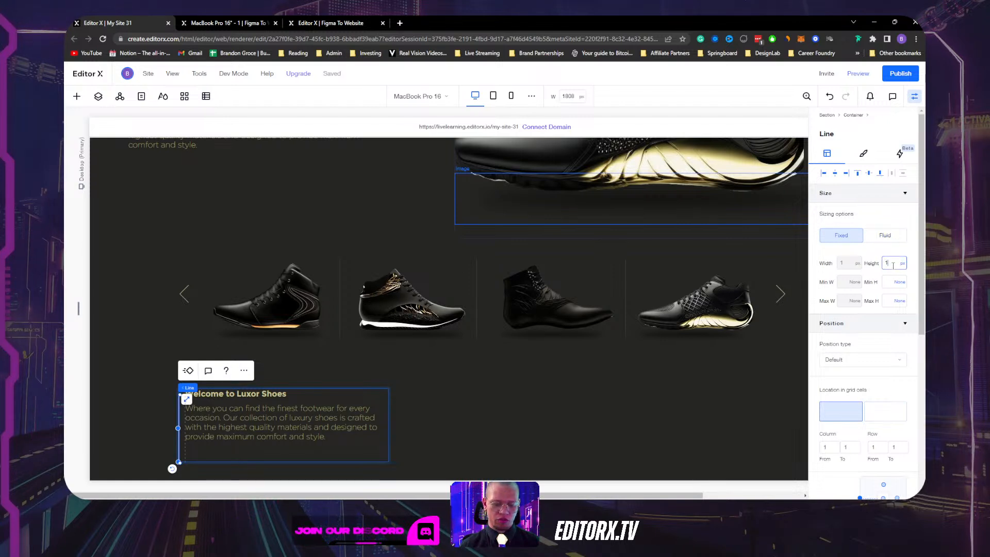
pyautogui.write('00')
pyautogui.press('Return')
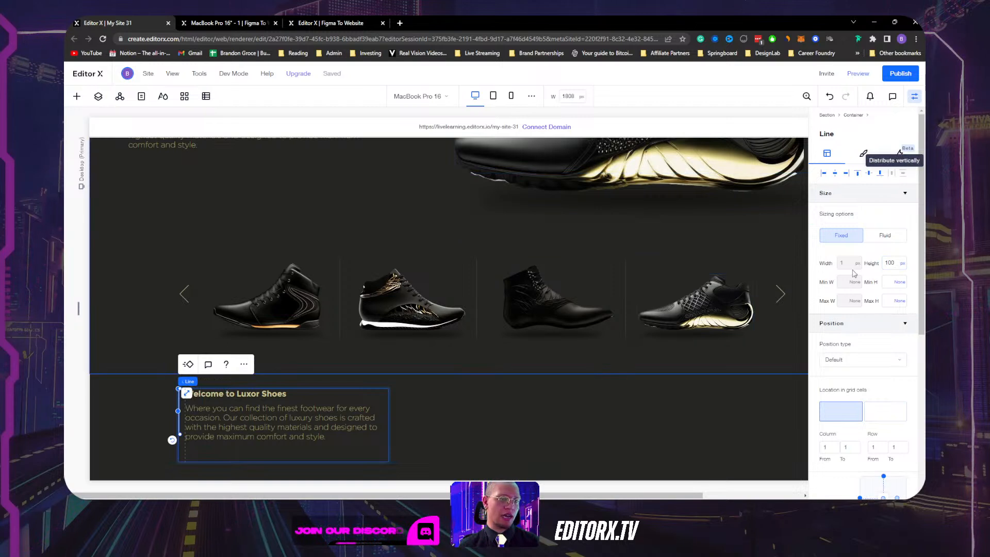
pyautogui.click(892, 263)
pyautogui.write('12')
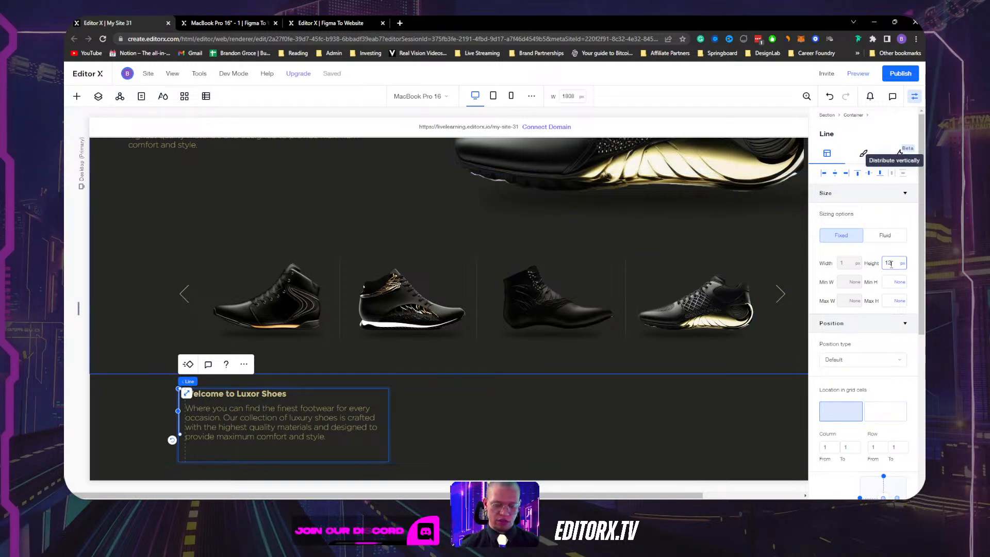
pyautogui.write('0')
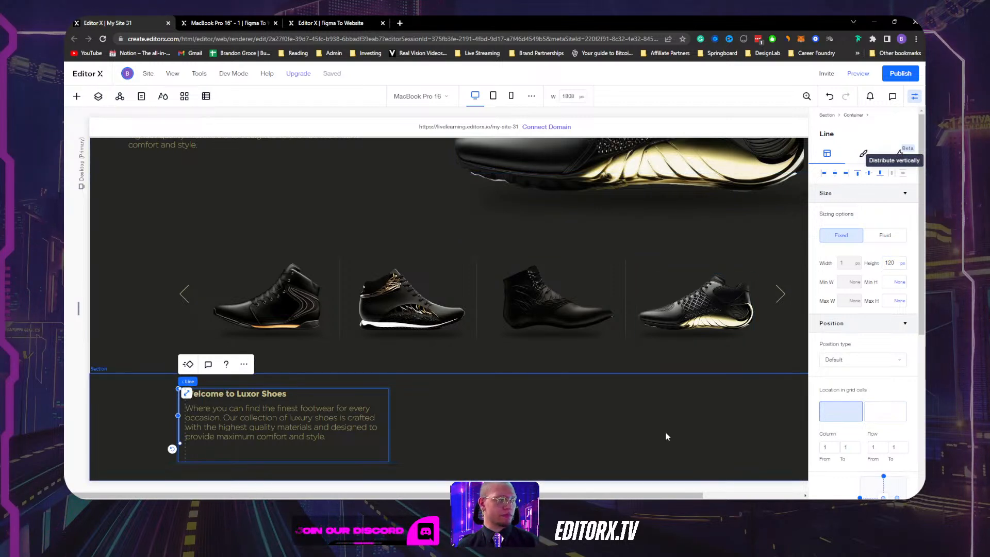
pyautogui.click(564, 422)
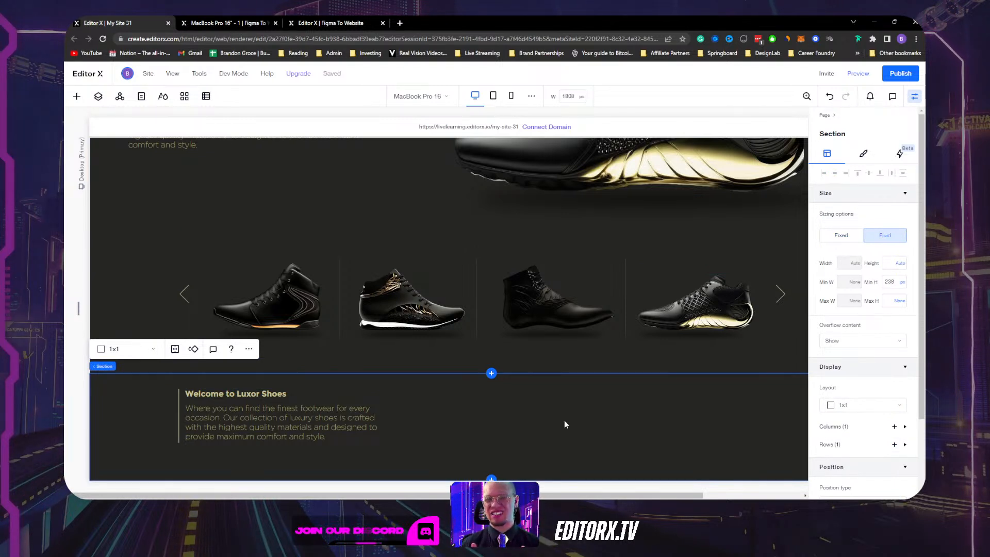
# Set the welcome text container's minimum height to None.
pyautogui.scroll(2, 576, 419)
pyautogui.scroll(-2, 572, 419)
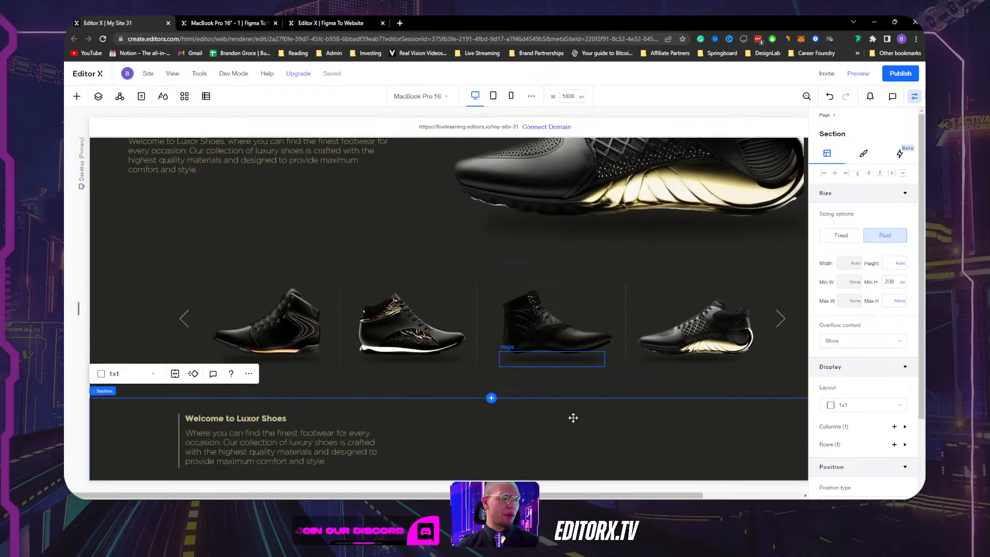
pyautogui.click(328, 395)
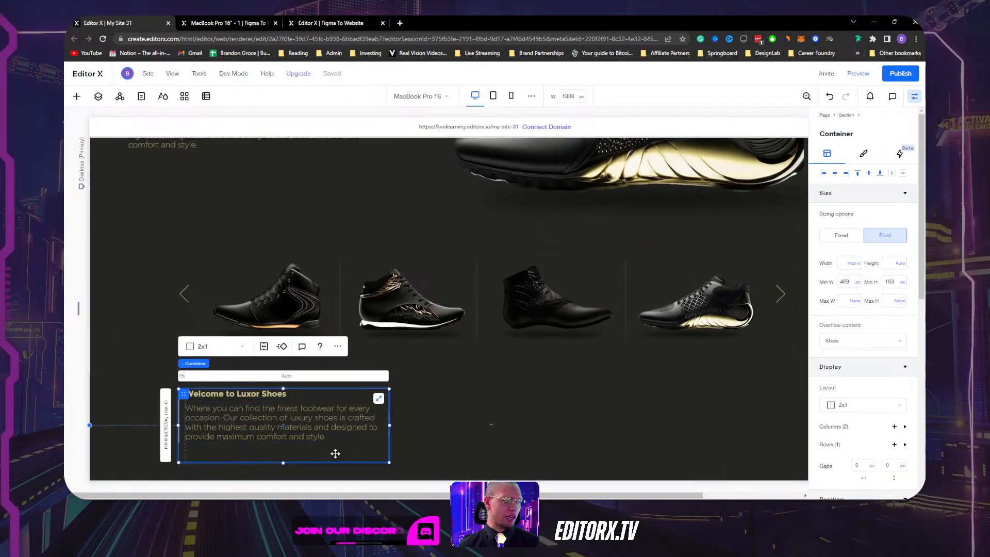
pyautogui.click(904, 283)
pyautogui.click(892, 272)
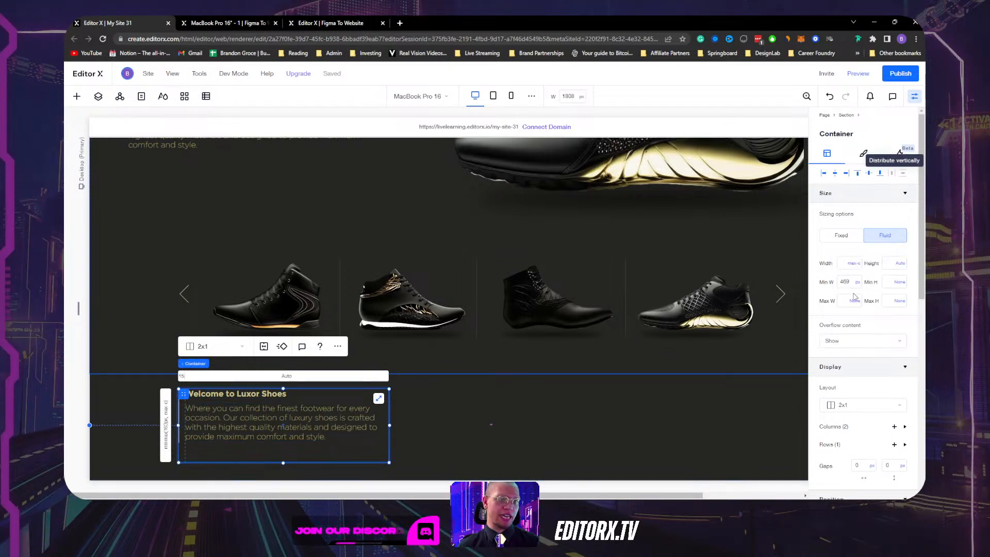
# Set the grid row's minimum size to Auto.
pyautogui.click(168, 435)
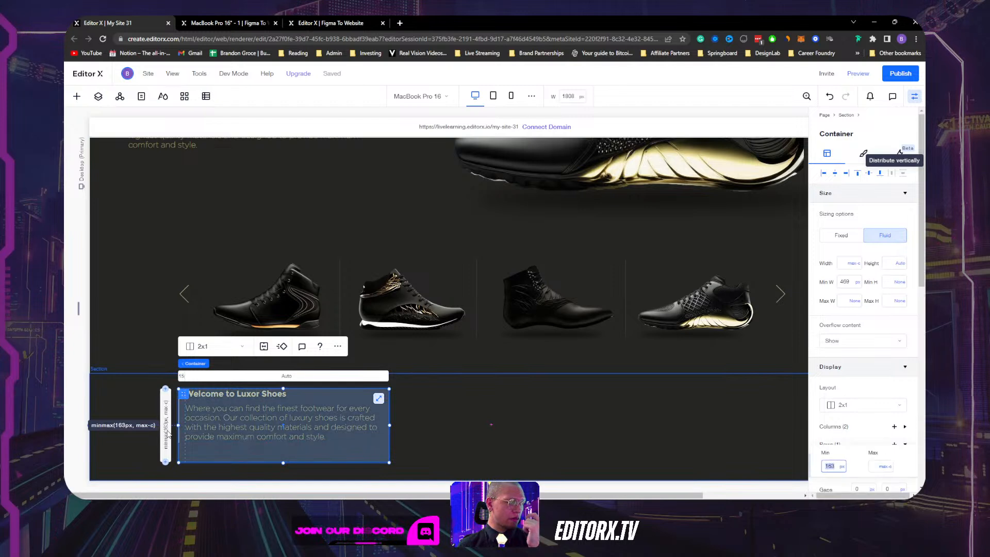
pyautogui.scroll(-1, 874, 350)
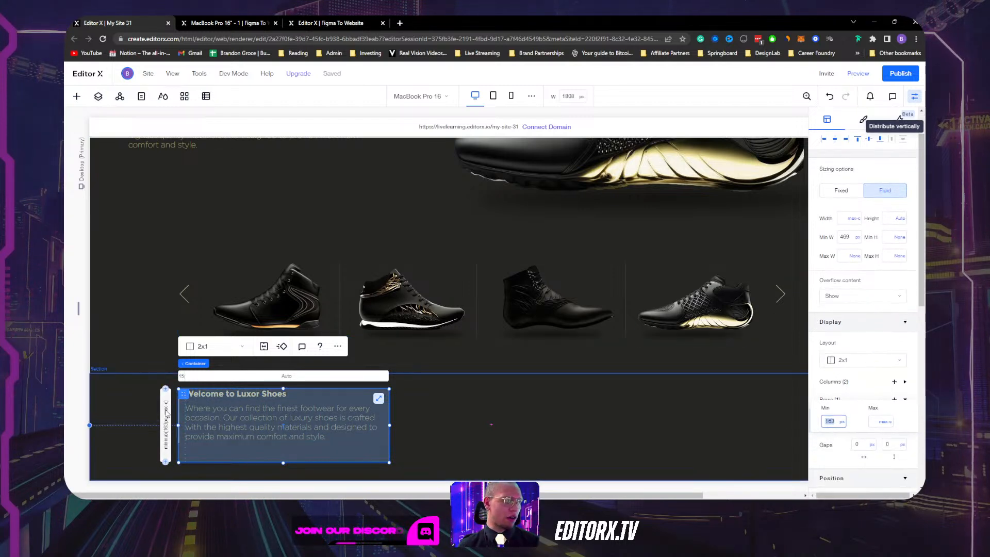
pyautogui.click(841, 421)
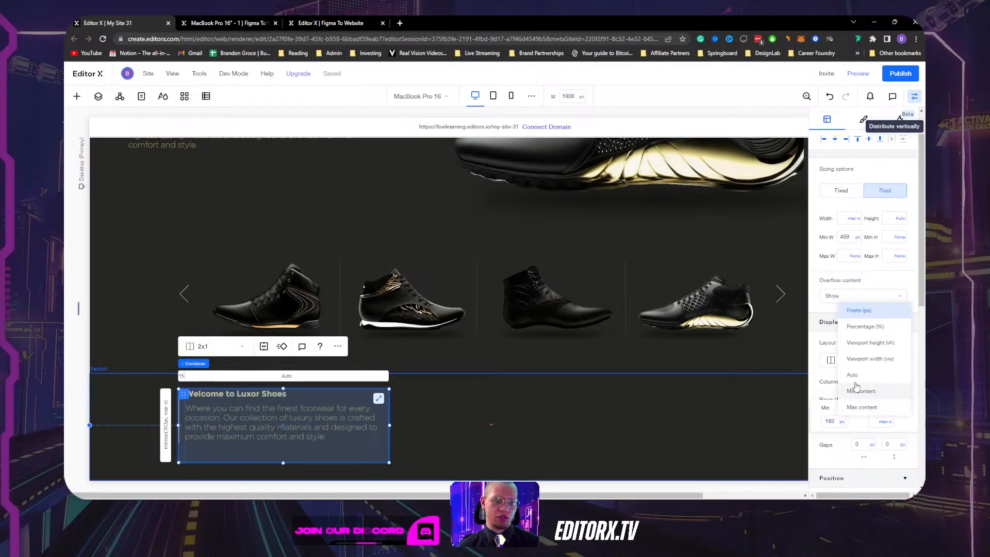
pyautogui.click(858, 381)
pyautogui.click(578, 456)
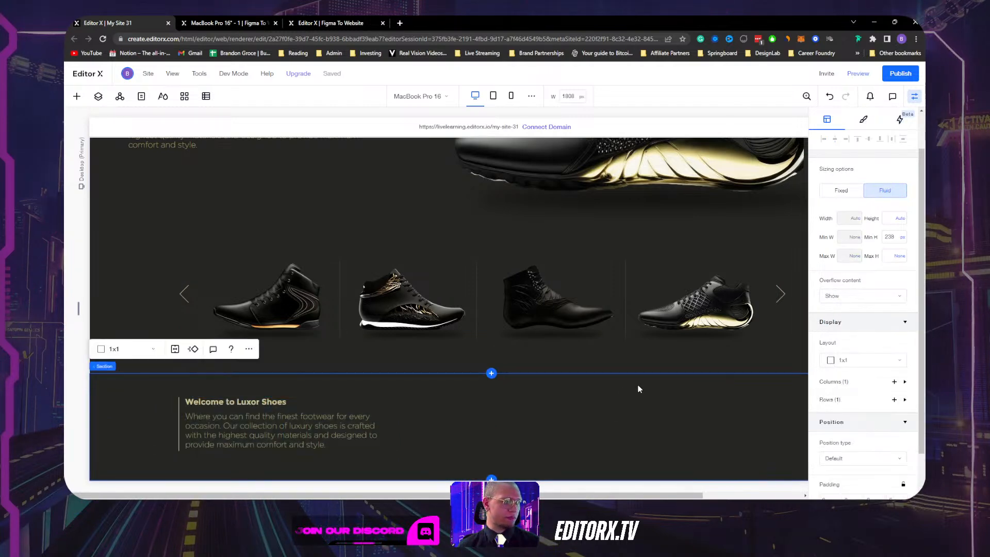
pyautogui.scroll(4, 652, 395)
# Switch to the Tablet breakpoint and select the outer container around the welcome text.
pyautogui.click(917, 96)
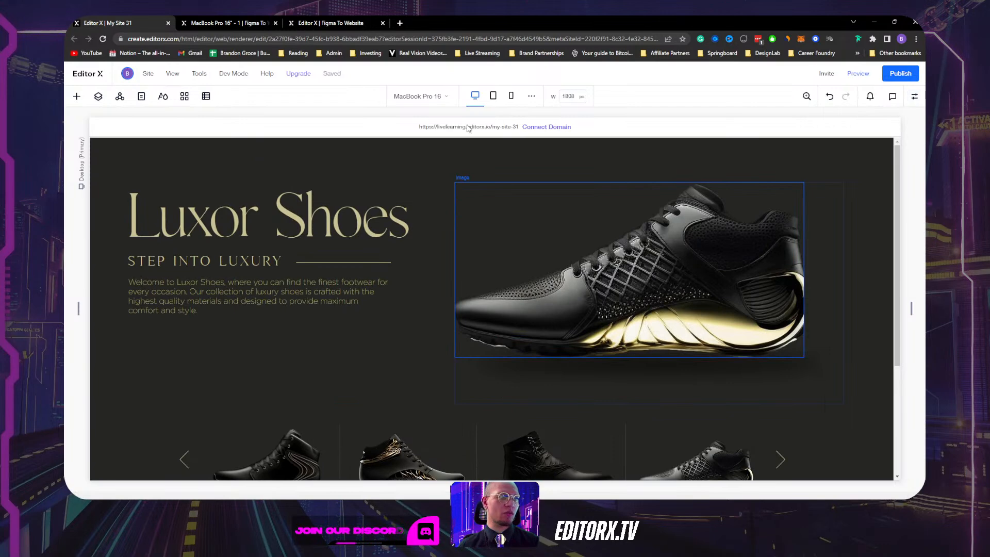
pyautogui.scroll(-3, 347, 222)
pyautogui.scroll(3, 351, 214)
pyautogui.click(493, 96)
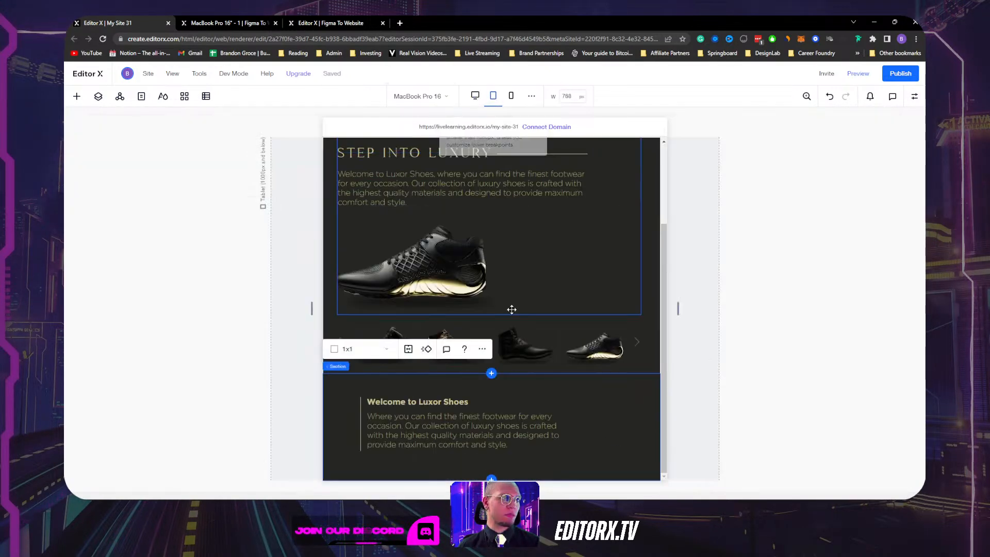
pyautogui.scroll(-1, 578, 361)
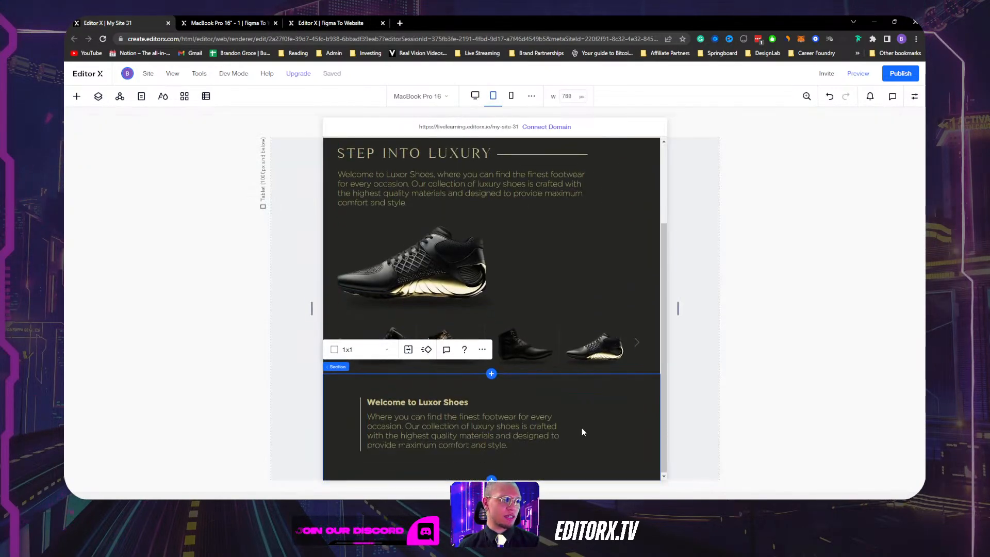
pyautogui.click(548, 405)
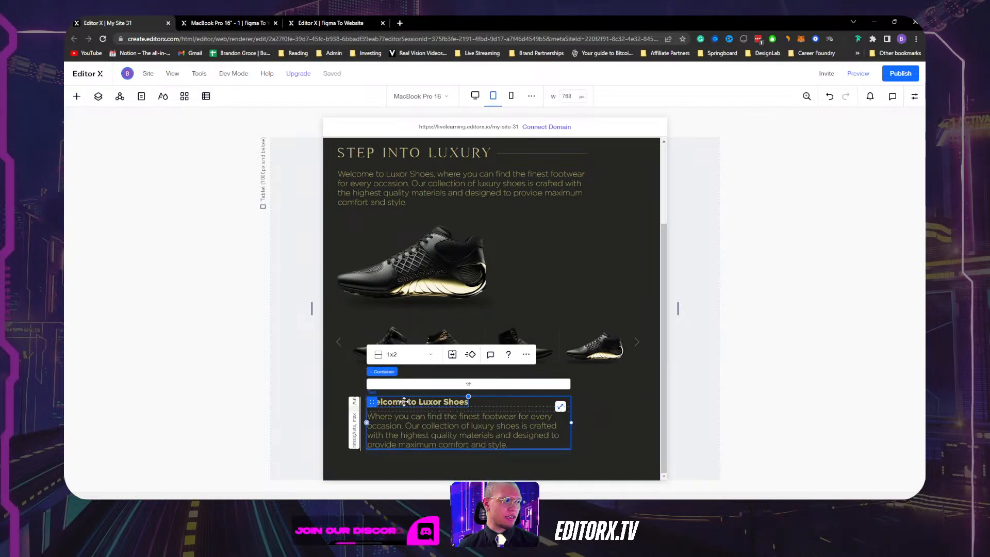
pyautogui.click(362, 403)
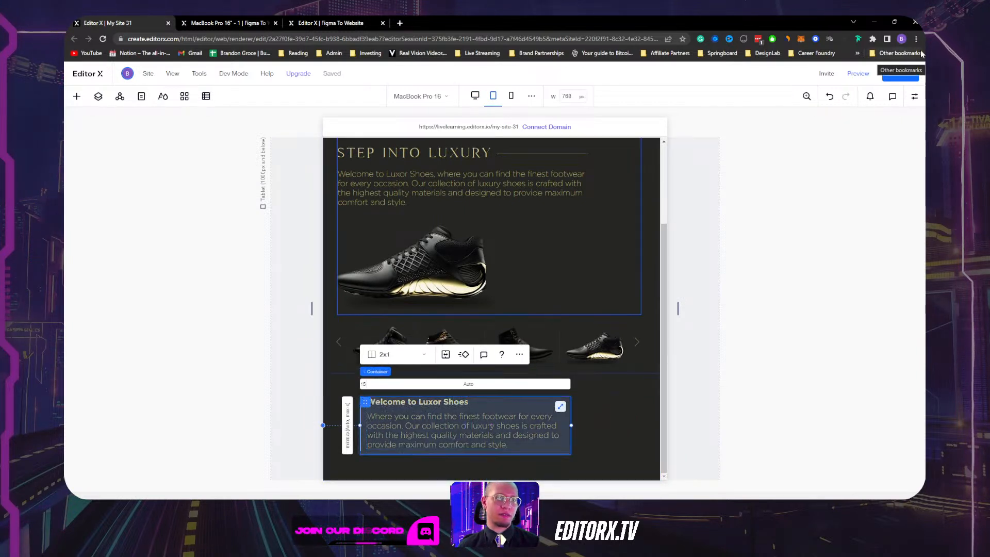
# Set the welcome text box's left margin to 0.
pyautogui.click(915, 98)
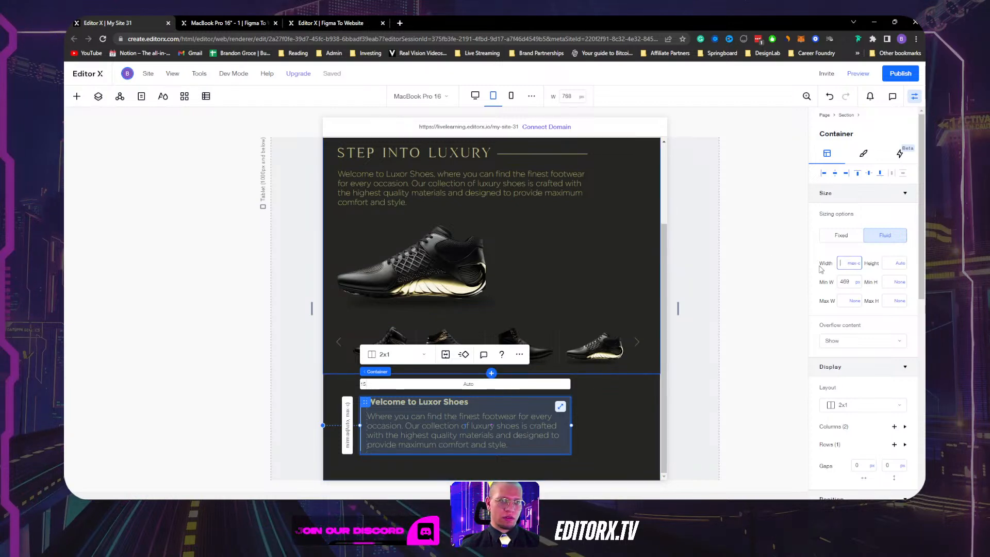
pyautogui.scroll(-10, 835, 319)
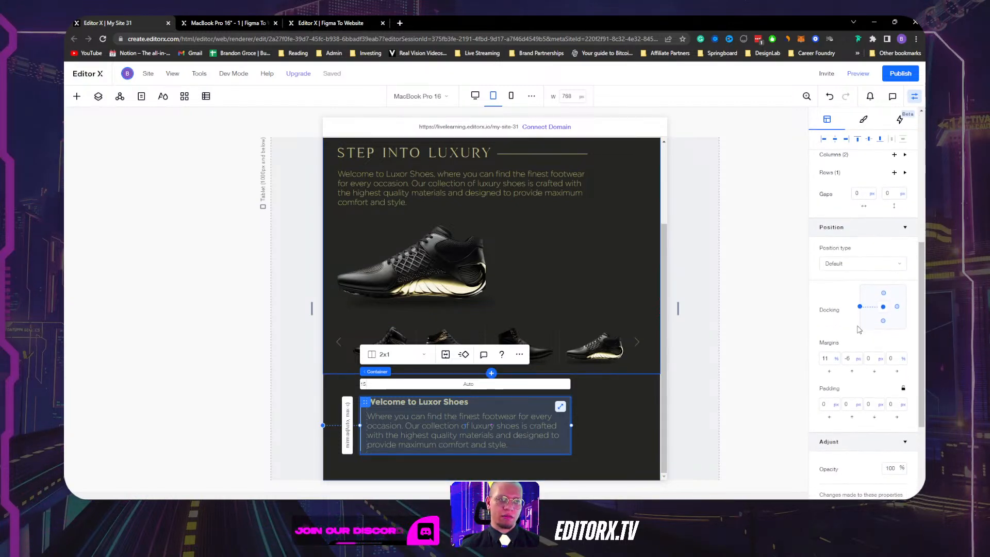
pyautogui.scroll(3, 840, 175)
pyautogui.click(823, 139)
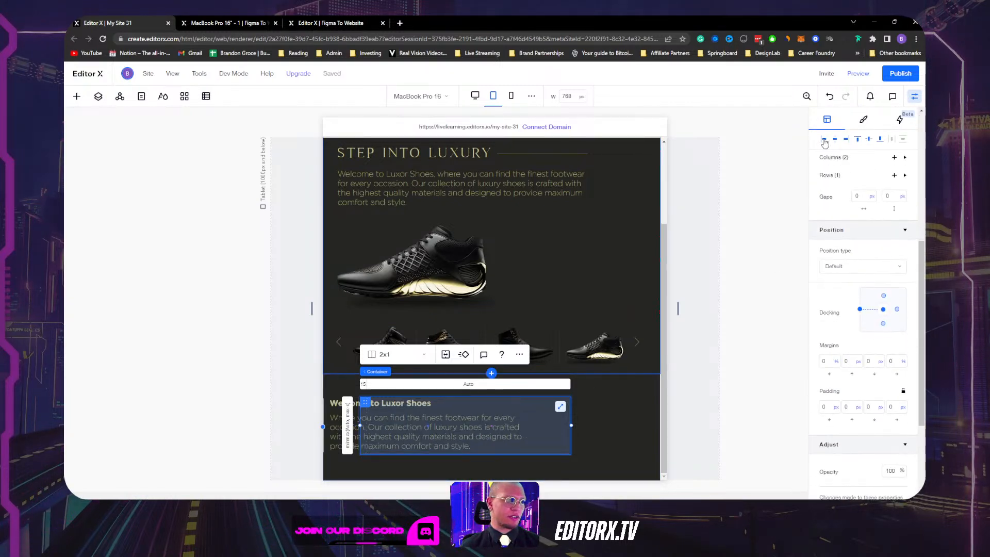
# Set the Welcome to Luxor Shoes block's maximum width to None.
pyautogui.click(586, 297)
pyautogui.scroll(5, 868, 264)
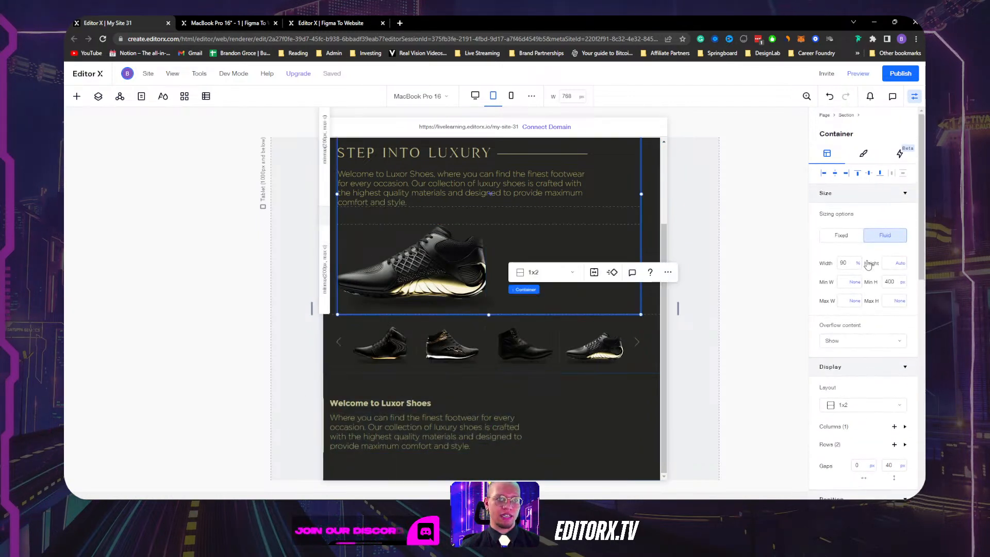
pyautogui.scroll(-2, 868, 264)
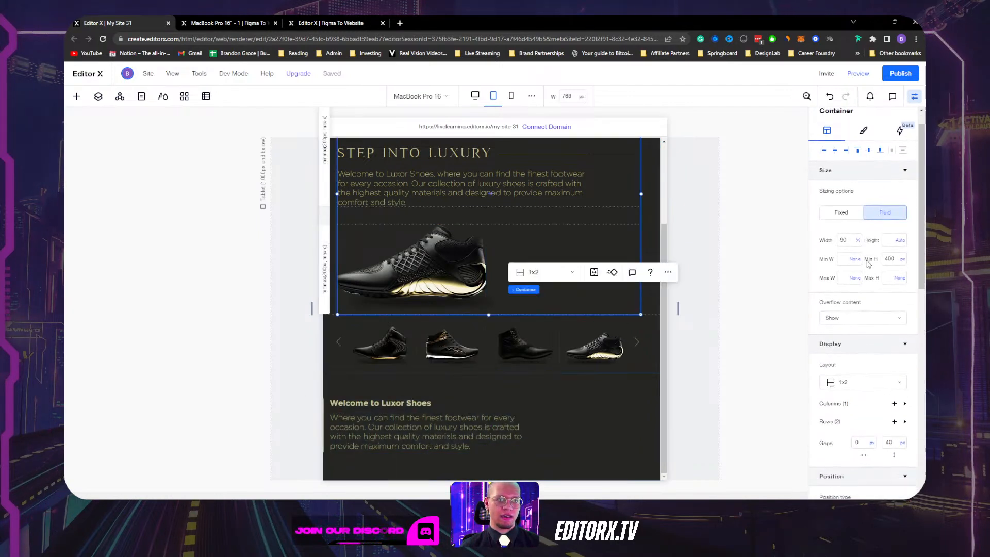
pyautogui.click(491, 402)
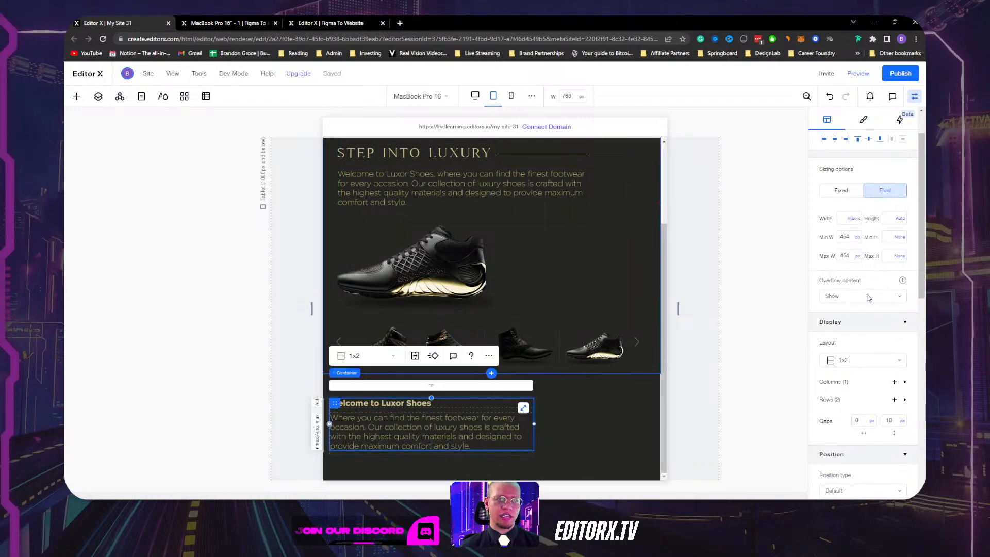
pyautogui.scroll(-4, 868, 309)
pyautogui.scroll(5, 868, 309)
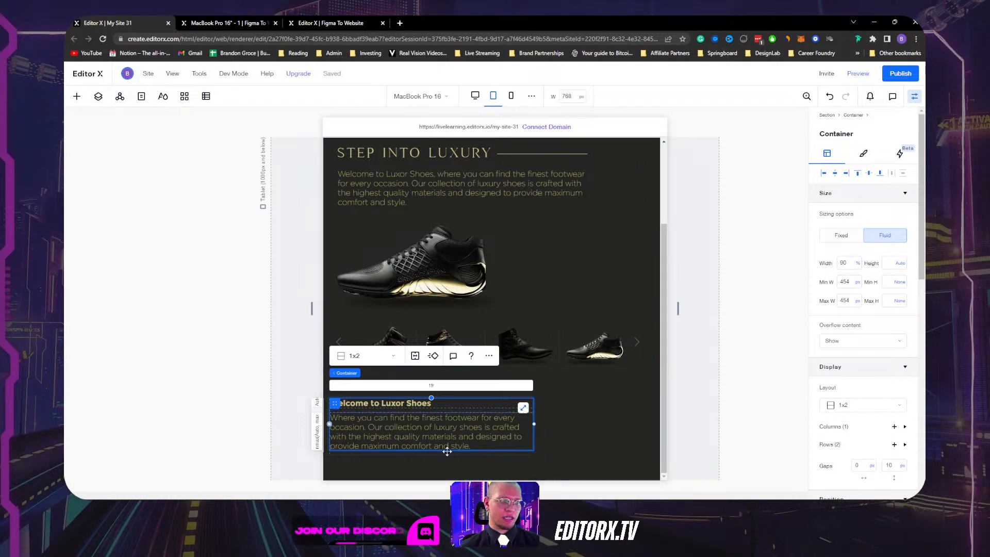
pyautogui.click(859, 301)
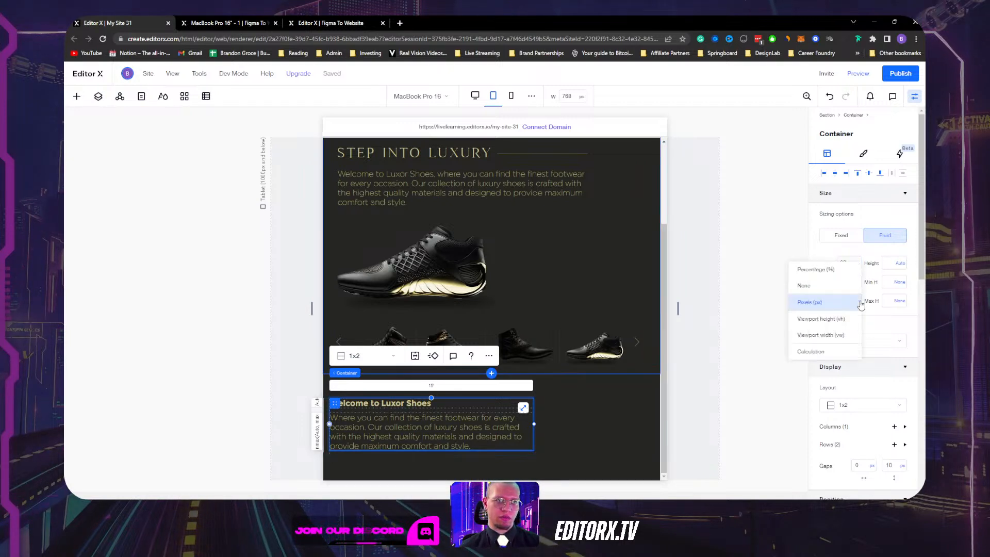
pyautogui.click(821, 288)
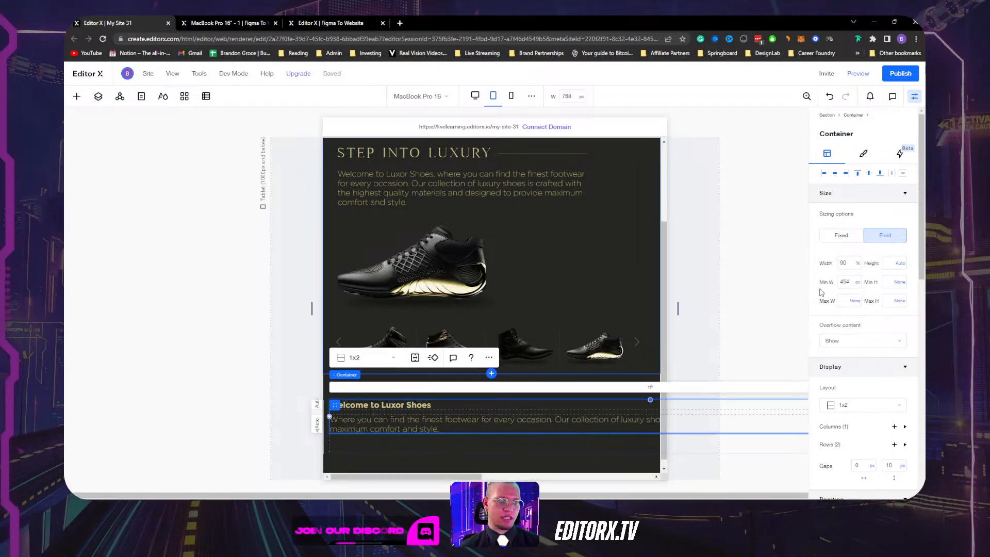
pyautogui.click(857, 282)
pyautogui.click(858, 283)
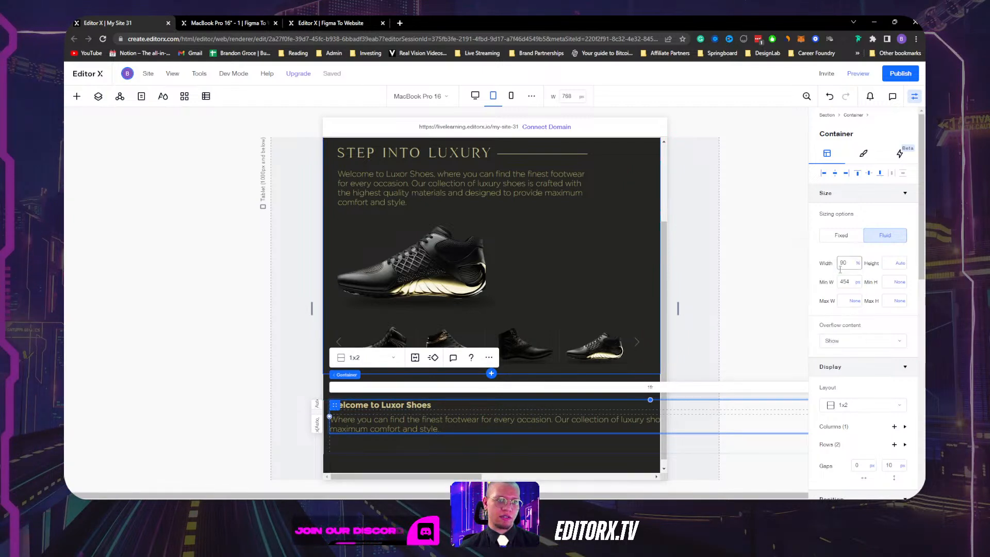
# Give the welcome description text a fixed 400 px width.
pyautogui.click(587, 421)
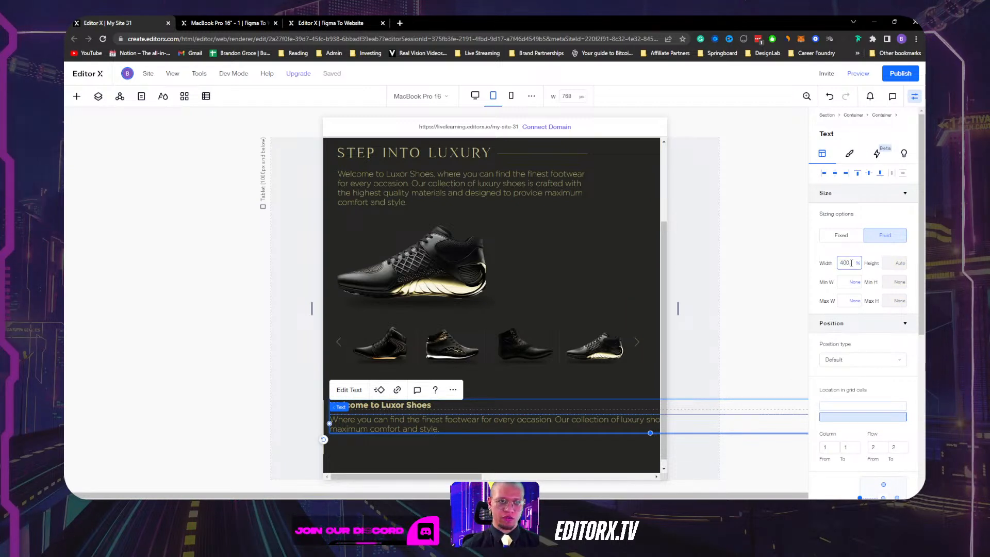
pyautogui.write('px')
pyautogui.press('Return')
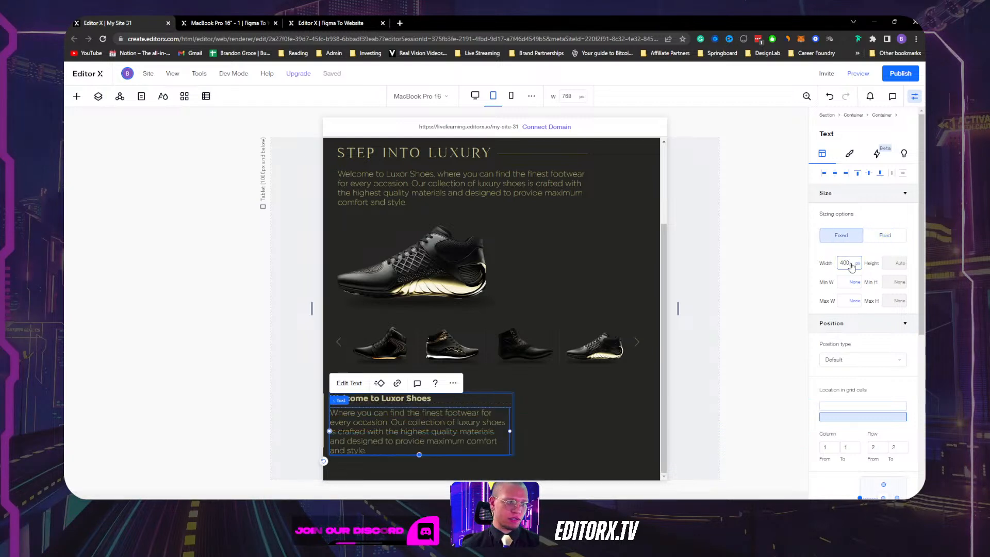
pyautogui.click(484, 400)
pyautogui.click(524, 401)
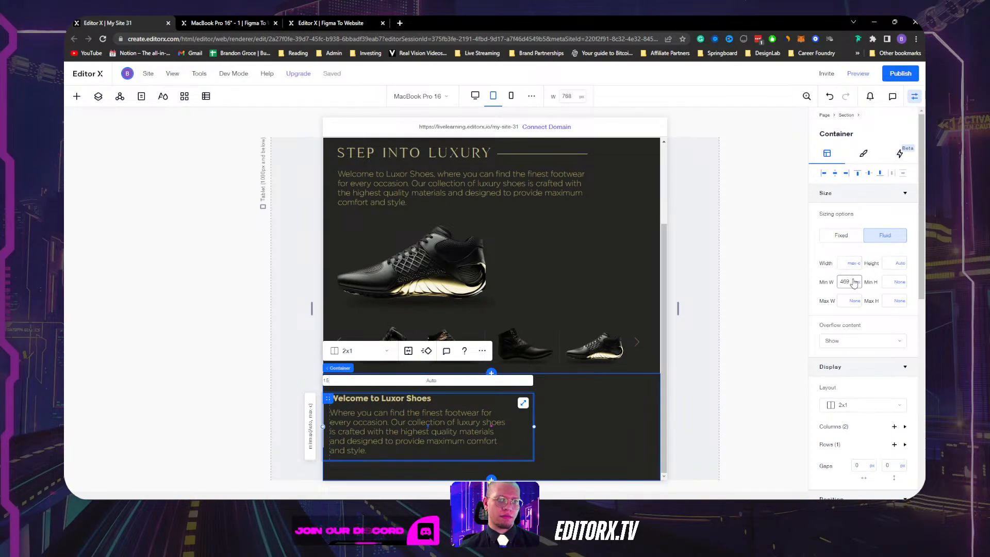
# Move the welcome text block right to align with the hero text, discarding a 90% width.
pyautogui.click(848, 263)
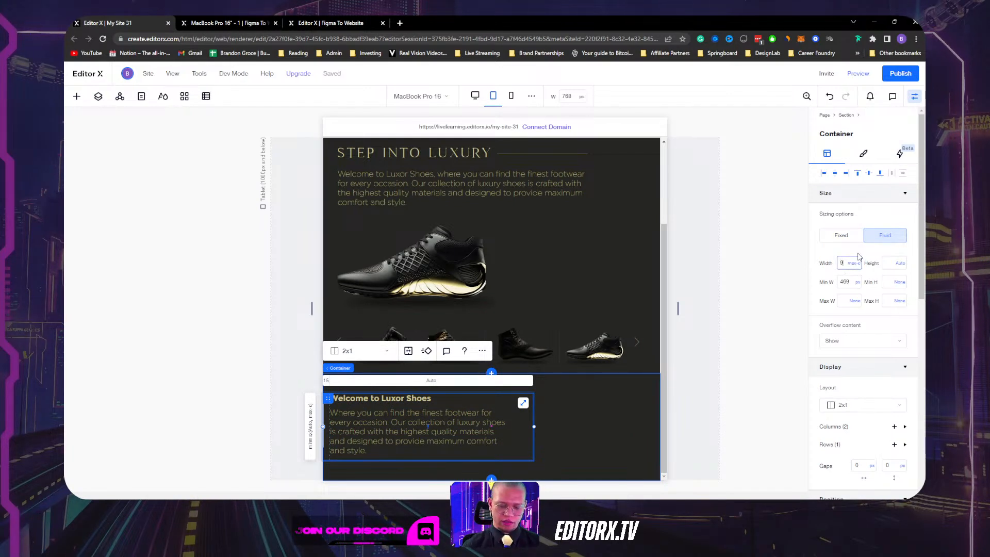
pyautogui.write('90')
pyautogui.press('Return')
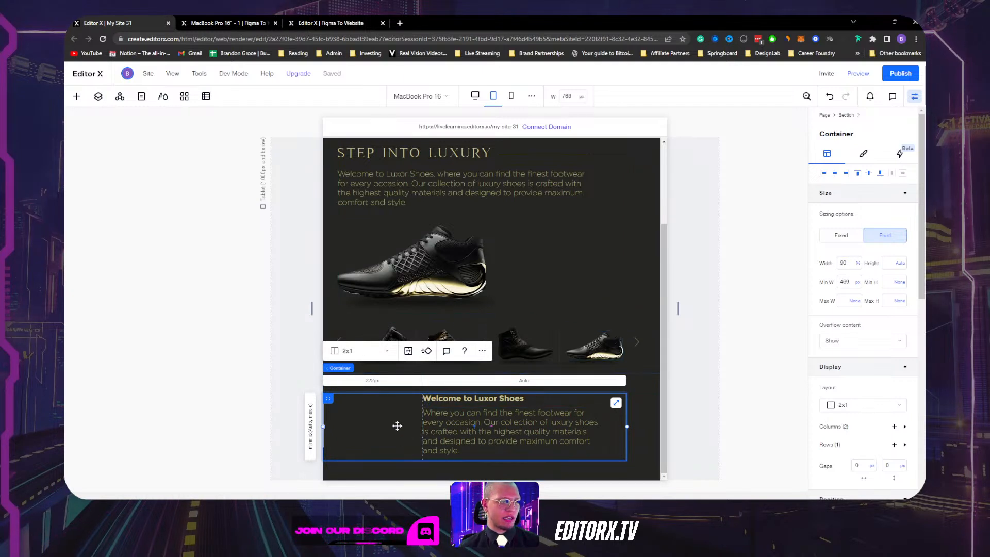
pyautogui.hotkey('ctrl', 'z')
pyautogui.hotkey('ctrl', 'z')
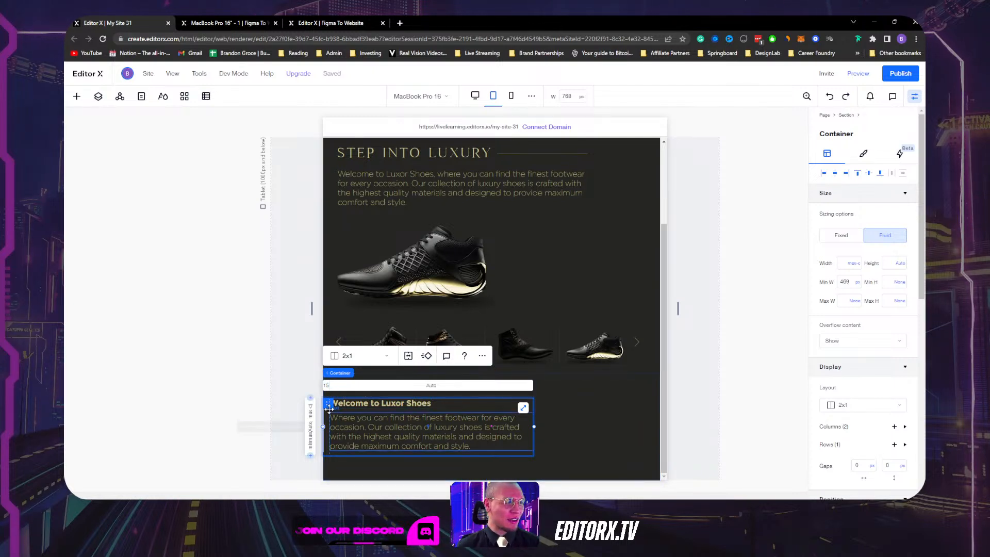
pyautogui.moveTo(328, 402)
pyautogui.mouseDown()
pyautogui.moveTo(361, 404)
pyautogui.moveTo(343, 403)
pyautogui.mouseUp()
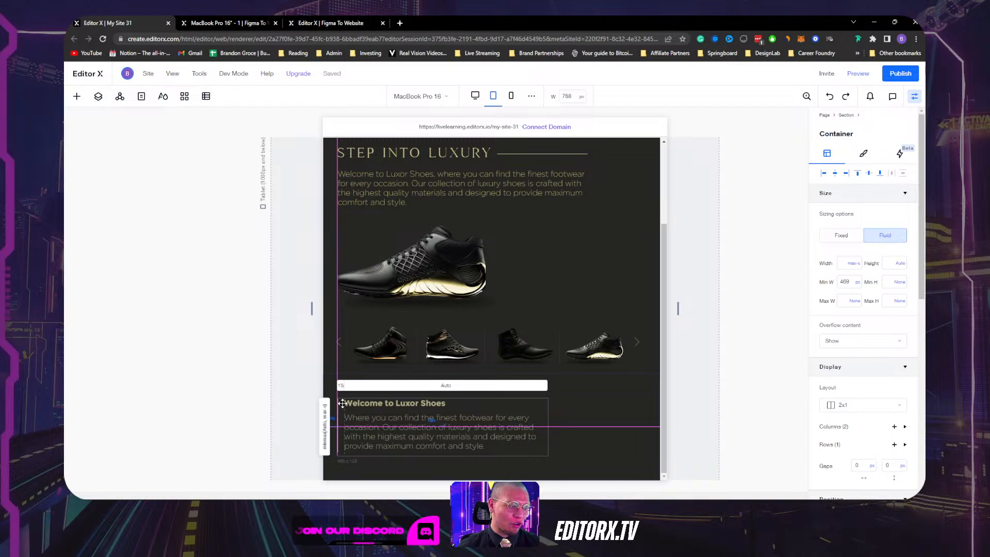
pyautogui.moveTo(343, 403); pyautogui.dragTo(343, 403)
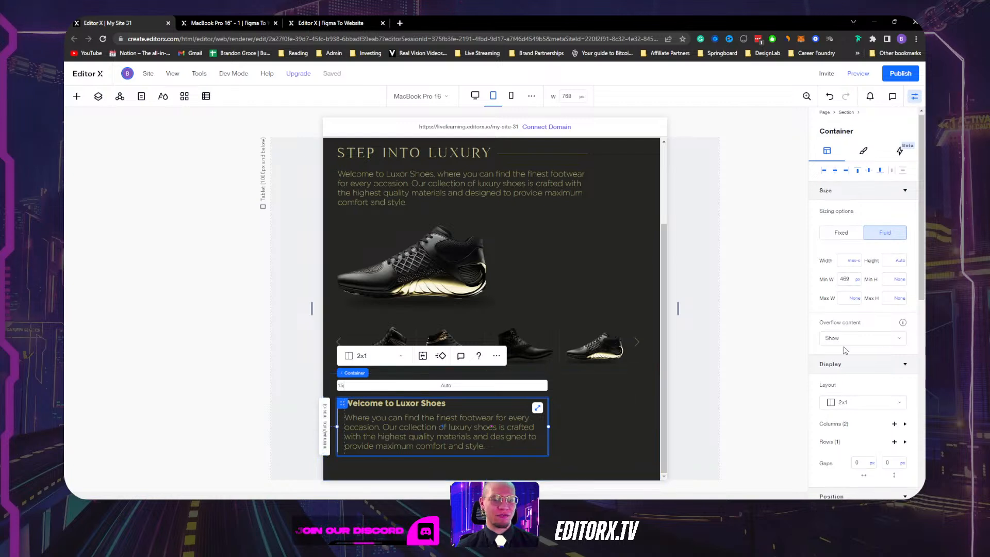
# Dock the welcome text block to the top.
pyautogui.scroll(-8, 877, 310)
pyautogui.scroll(2, 886, 295)
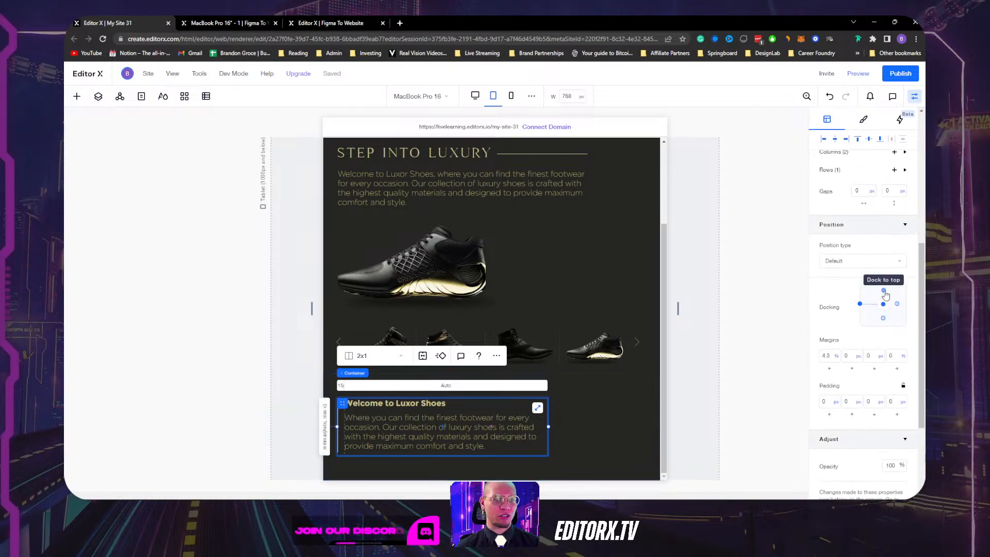
pyautogui.click(884, 292)
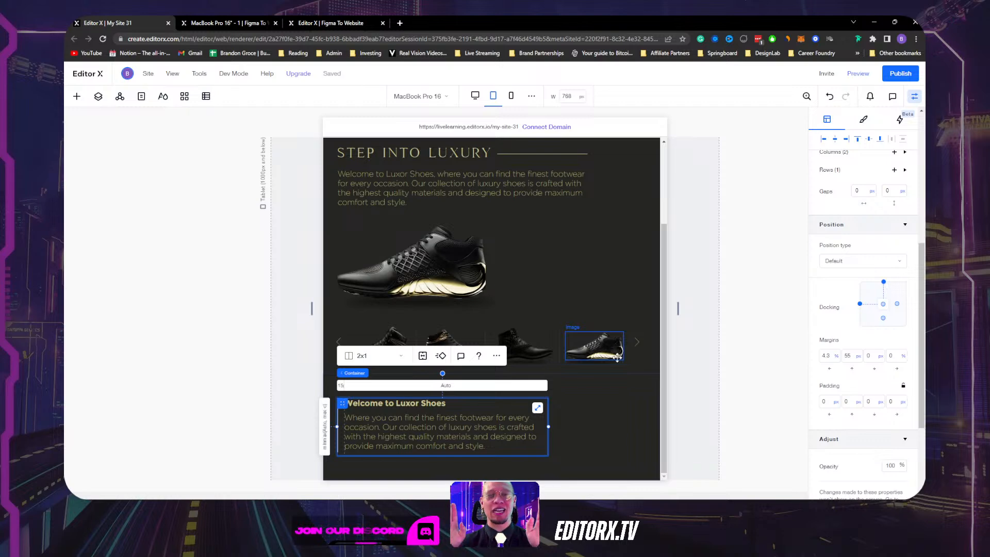
pyautogui.click(654, 202)
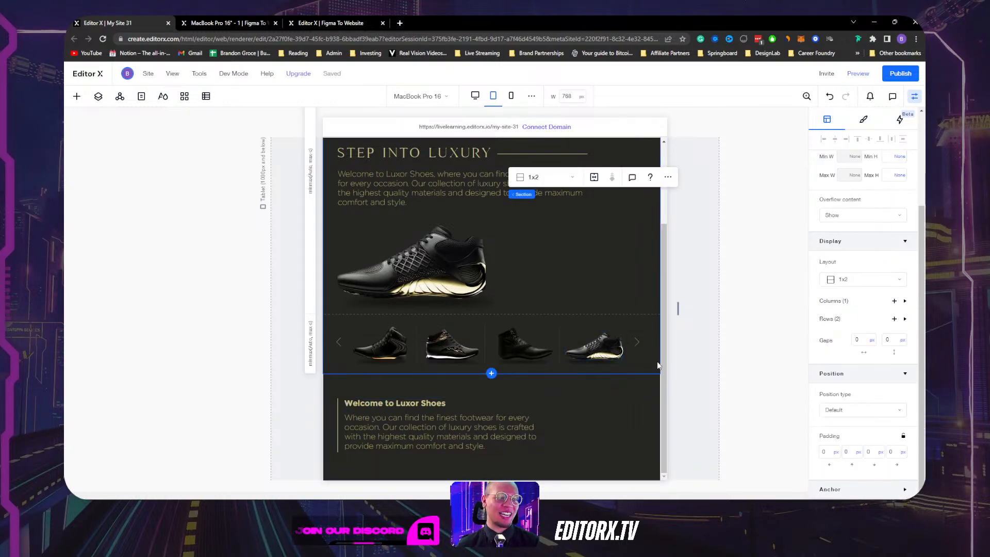
# Review the page on Mobile, then return via Tablet and widen the canvas to the 1124 px desktop breakpoint.
pyautogui.click(626, 421)
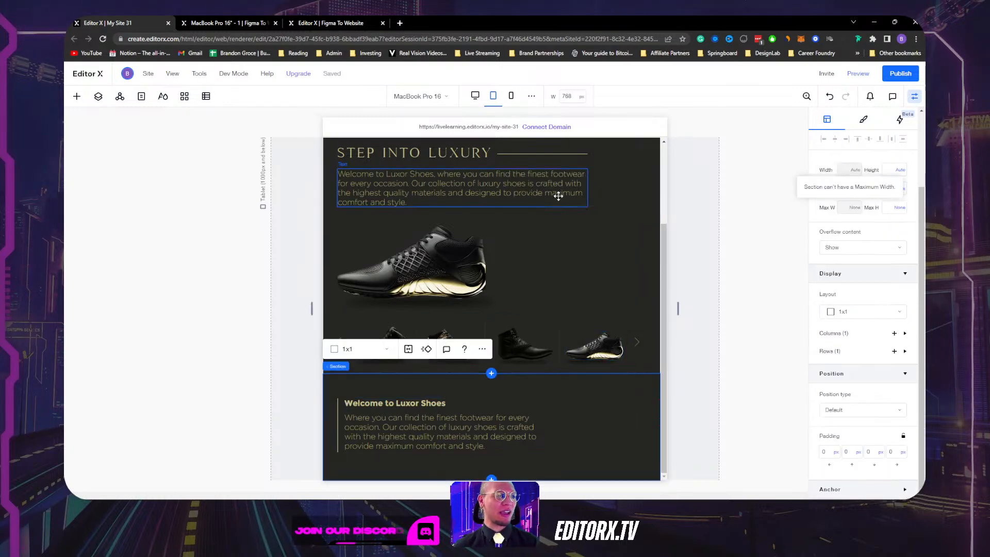
pyautogui.scroll(2, 557, 217)
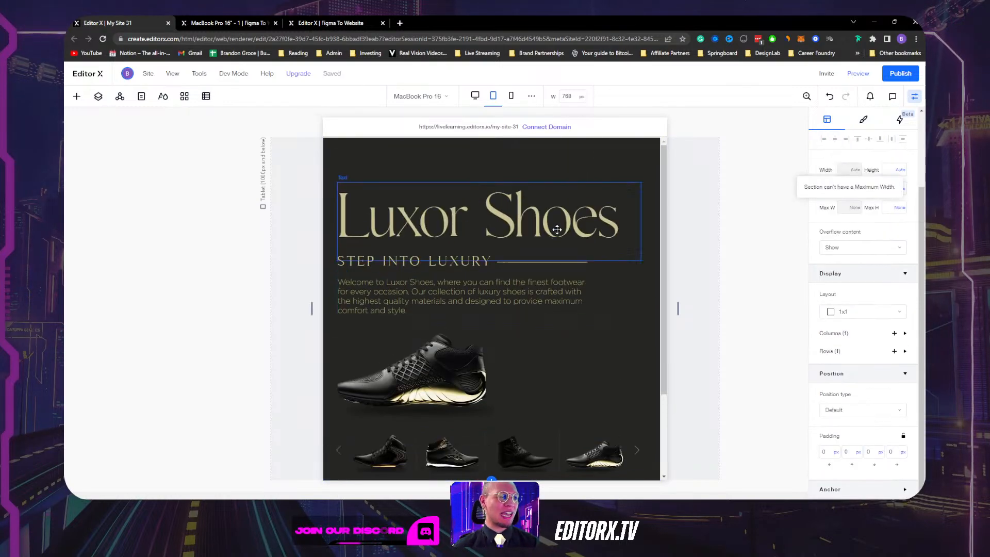
pyautogui.click(511, 96)
pyautogui.scroll(-3, 524, 233)
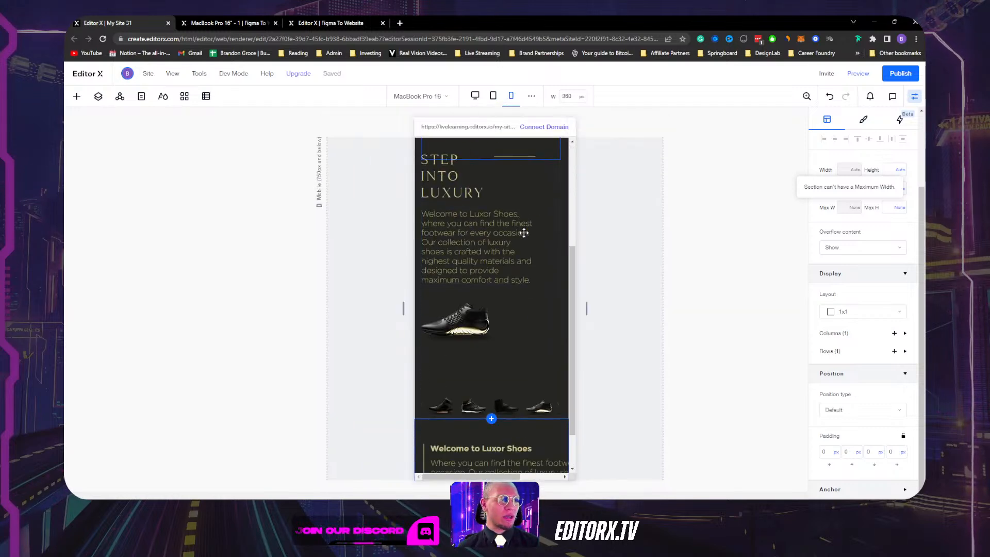
pyautogui.scroll(-1, 524, 233)
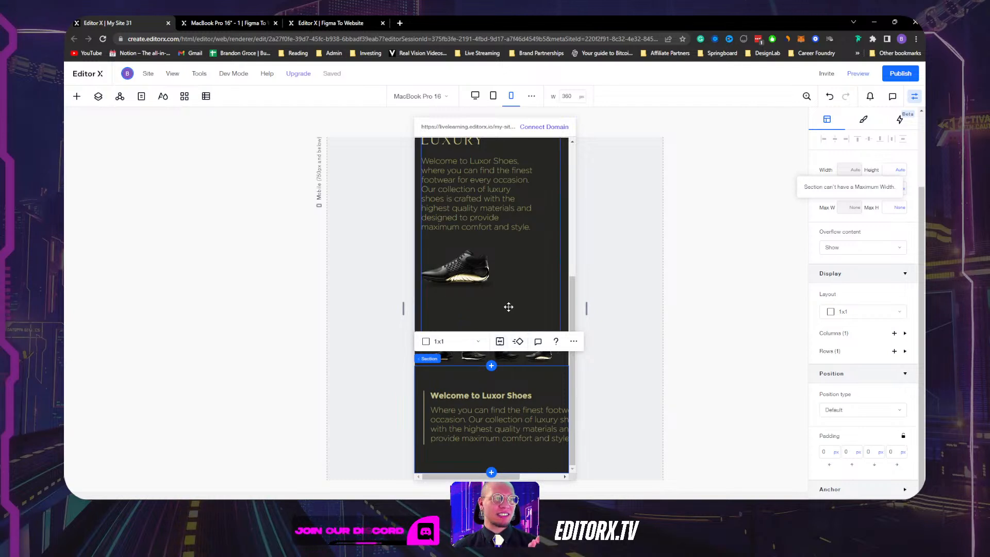
pyautogui.scroll(5, 524, 282)
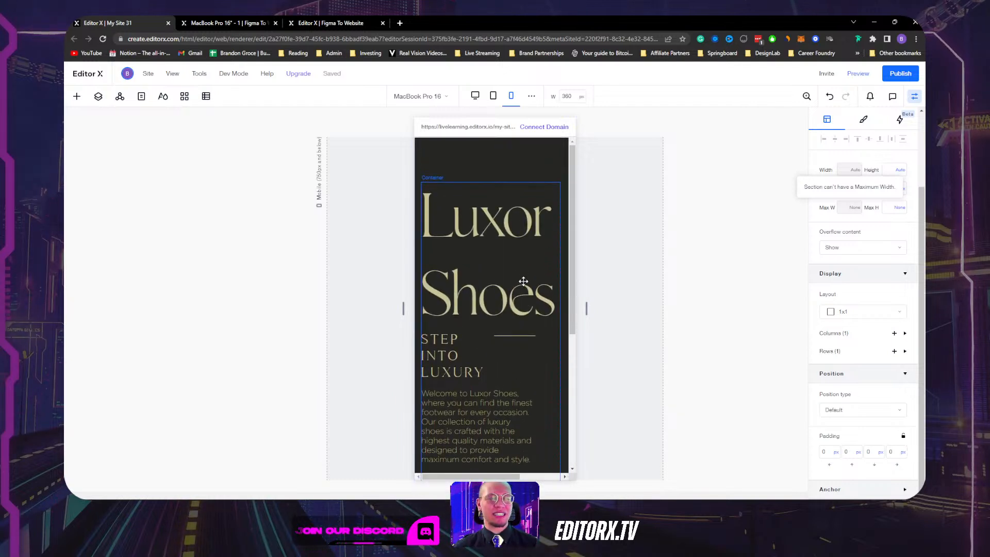
pyautogui.click(493, 96)
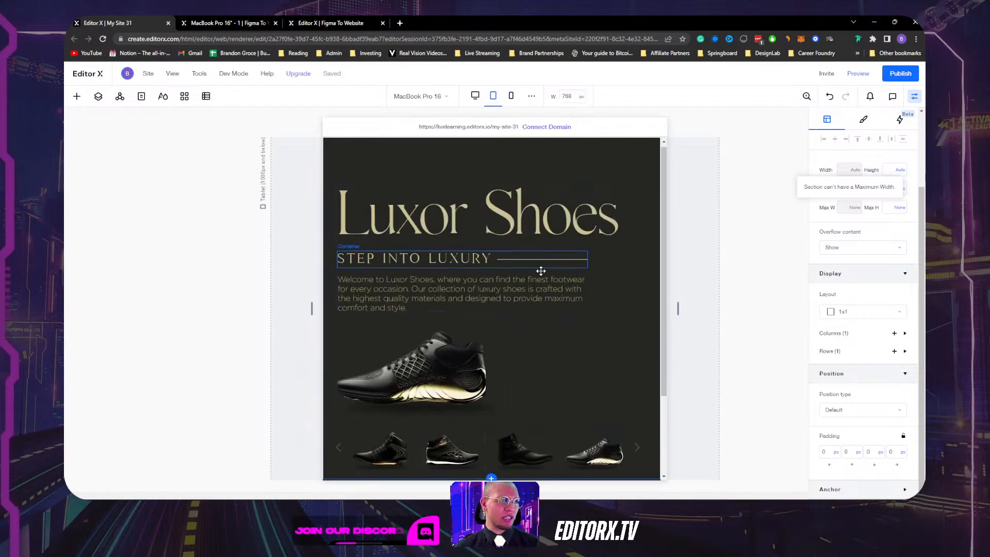
pyautogui.moveTo(679, 310); pyautogui.dragTo(757, 308)
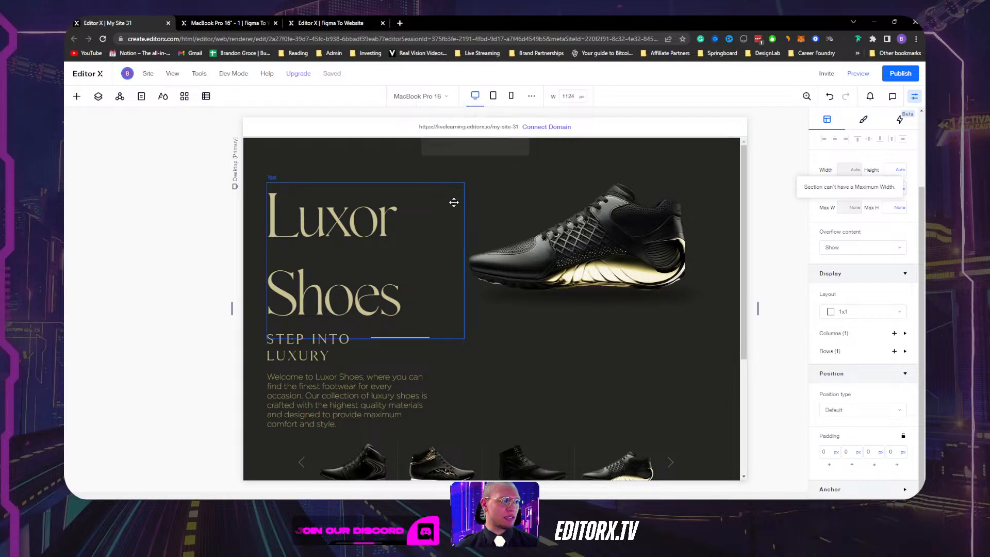
# Make the STEP INTO LUXURY heading's container 100% wide.
pyautogui.scroll(-3, 454, 201)
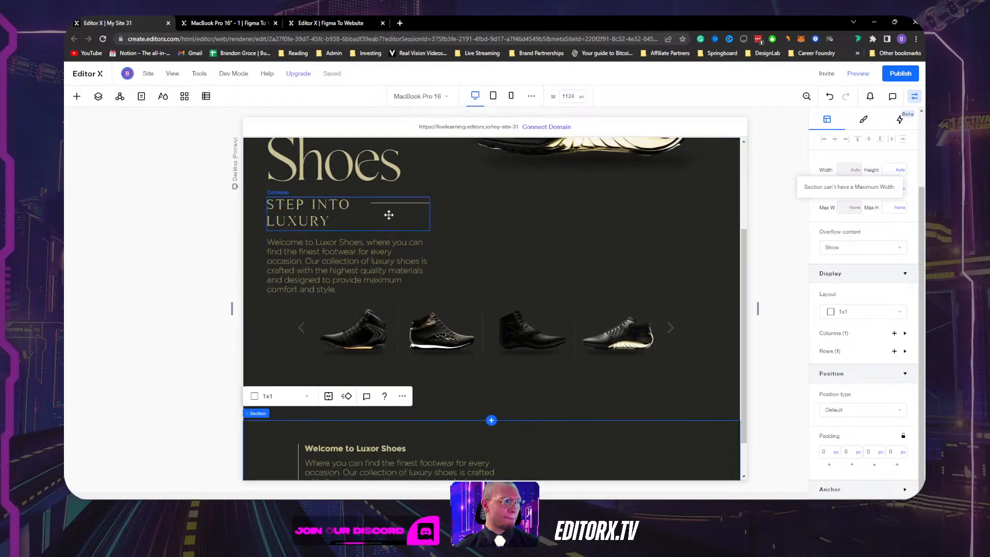
pyautogui.click(415, 221)
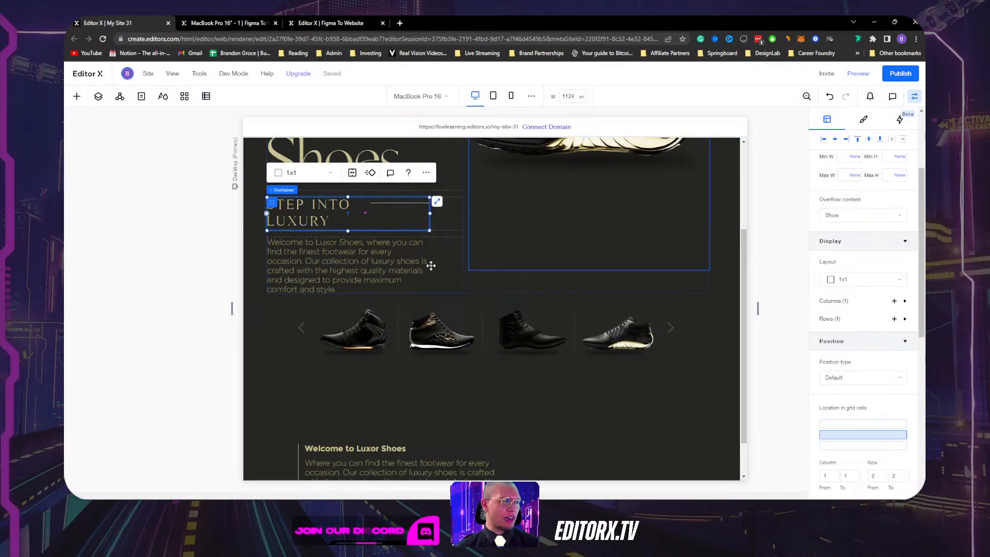
pyautogui.scroll(2, 442, 241)
pyautogui.scroll(1, 442, 241)
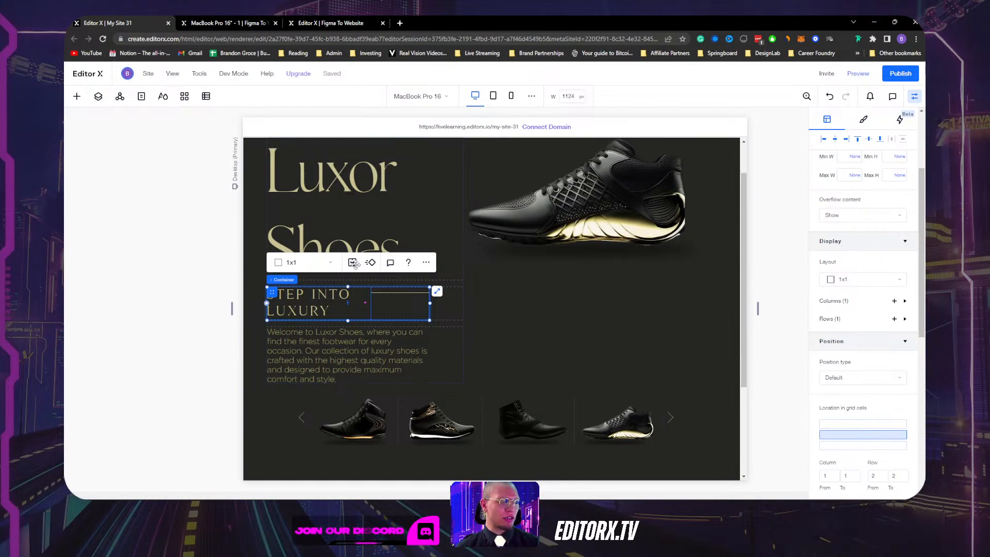
pyautogui.scroll(3, 855, 283)
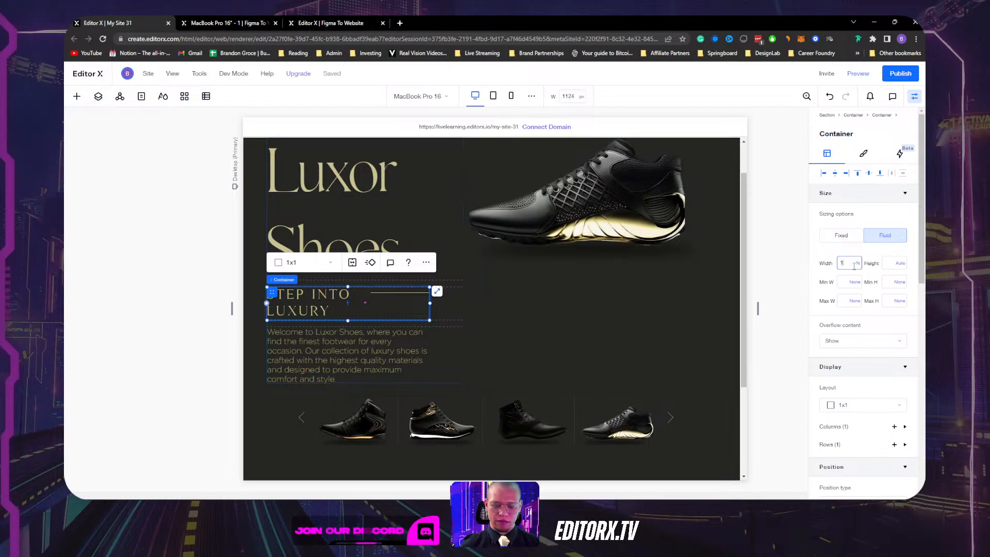
pyautogui.press('Return')
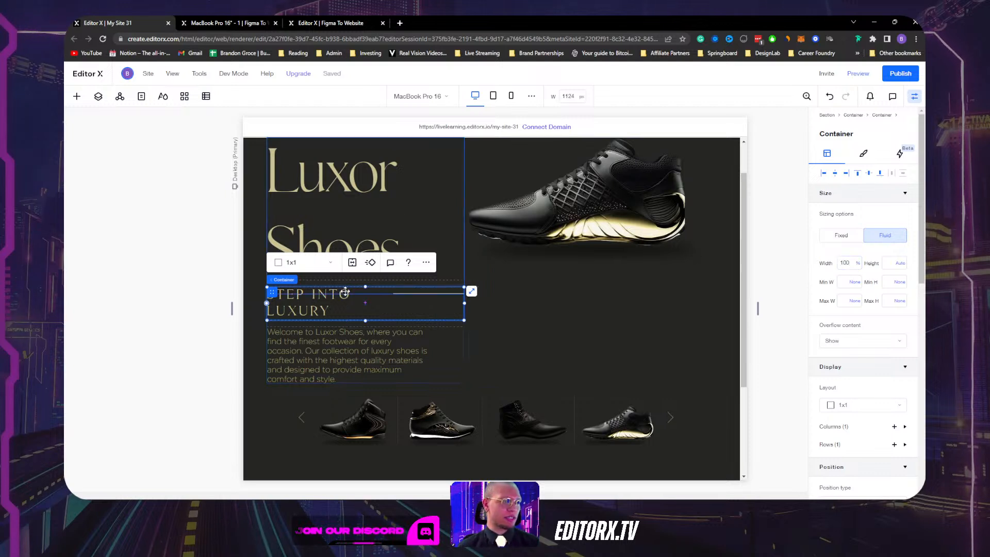
# Split the tagline container into a 2x1 layout with the heading in column one.
pyautogui.click(321, 303)
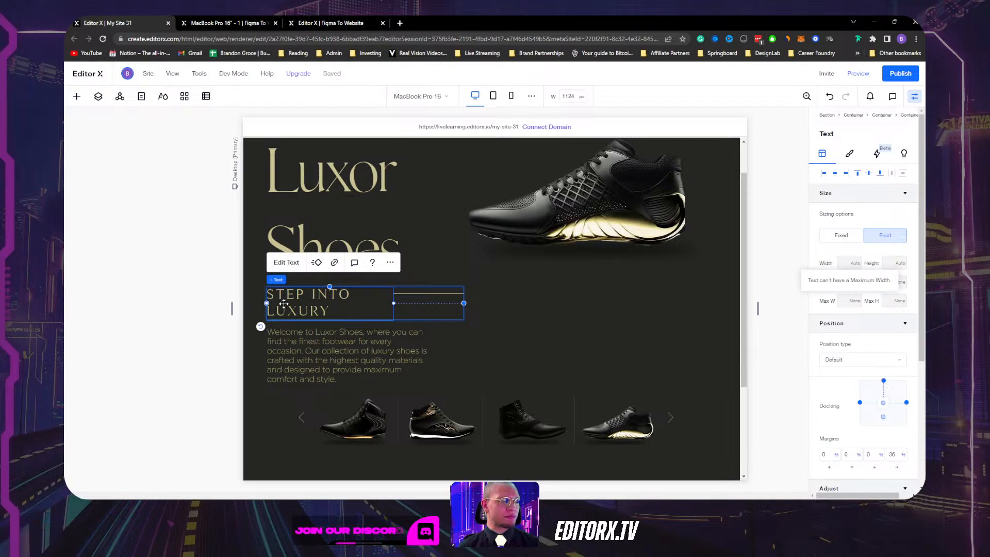
pyautogui.click(447, 315)
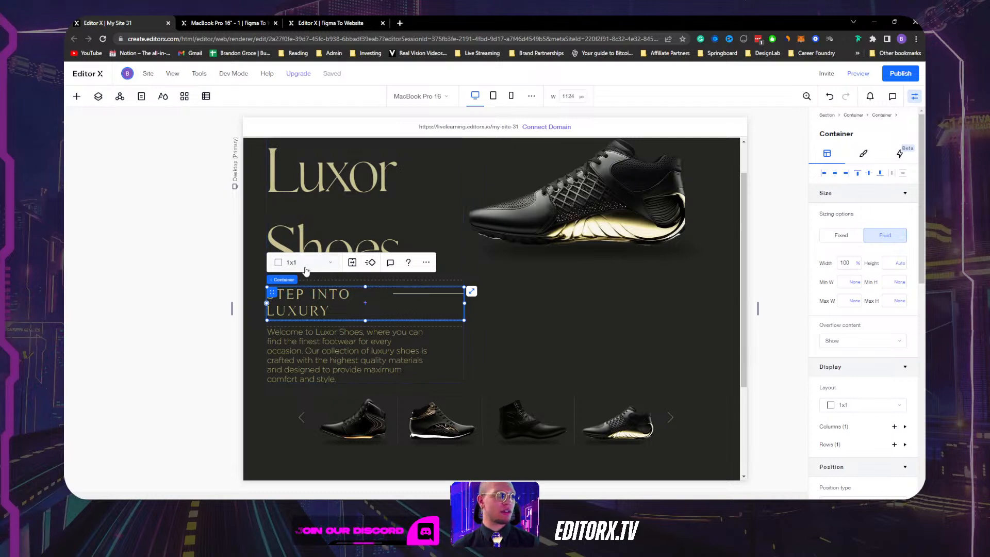
pyautogui.click(316, 302)
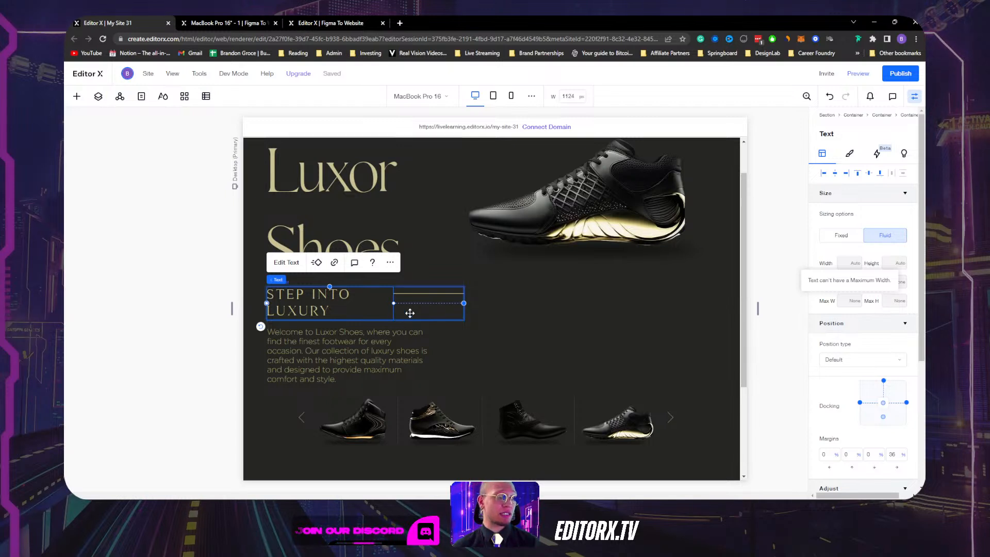
pyautogui.click(410, 314)
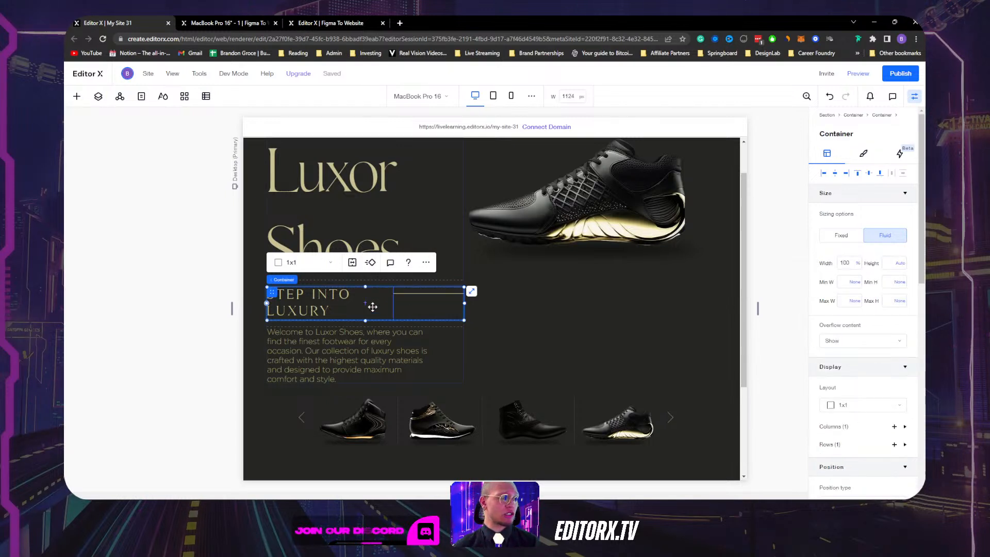
pyautogui.click(316, 264)
pyautogui.click(307, 282)
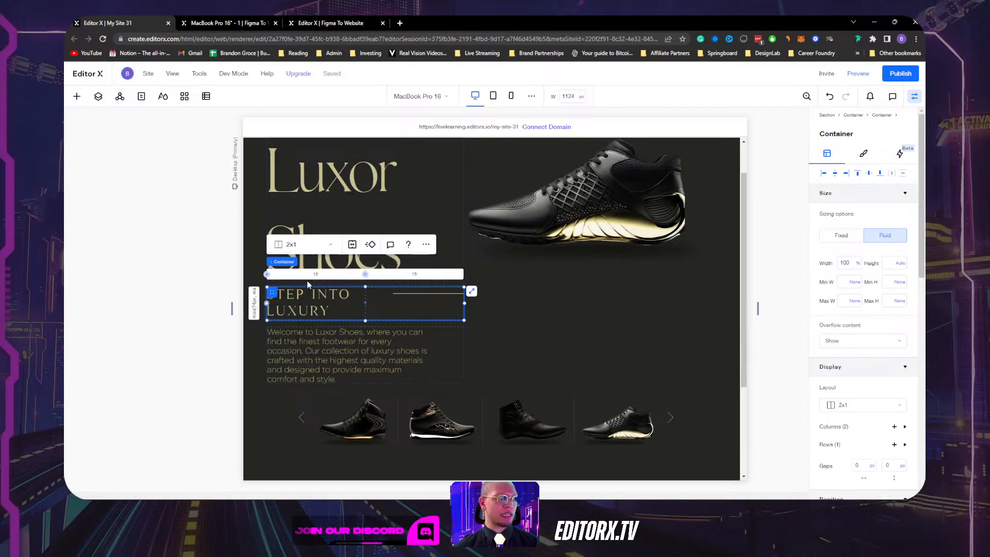
pyautogui.click(379, 311)
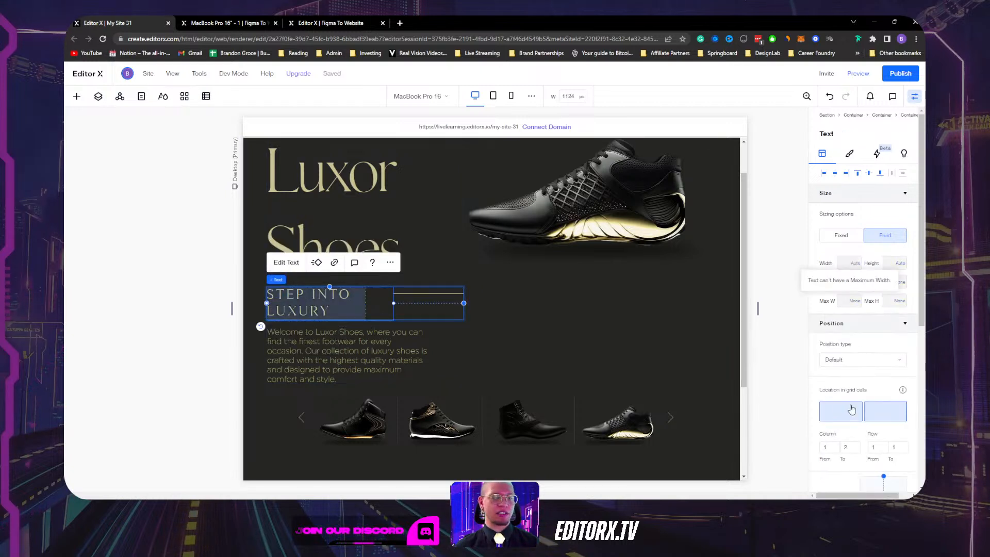
pyautogui.click(851, 410)
# Undock the STEP INTO LUXURY heading from the right and set its width to 100%.
pyautogui.click(411, 293)
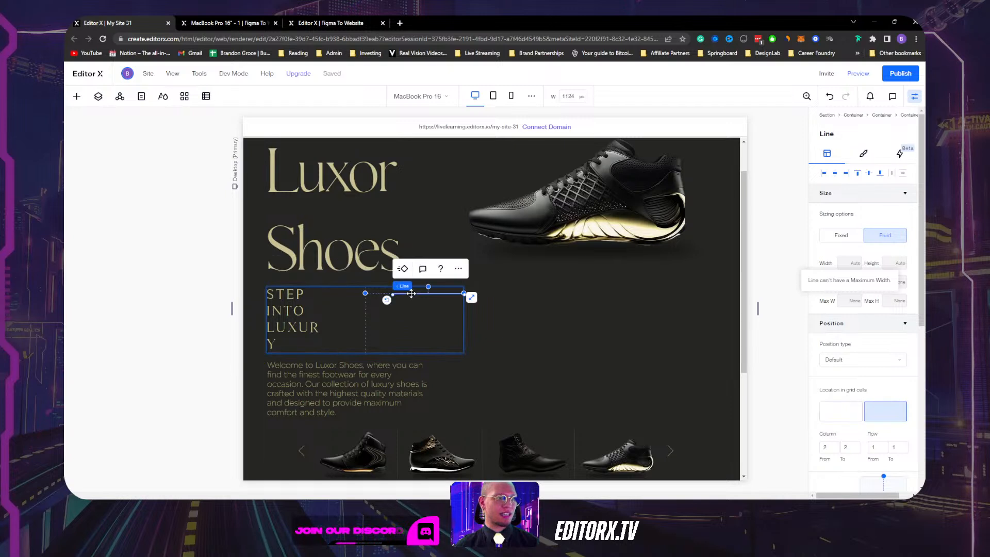
pyautogui.click(307, 321)
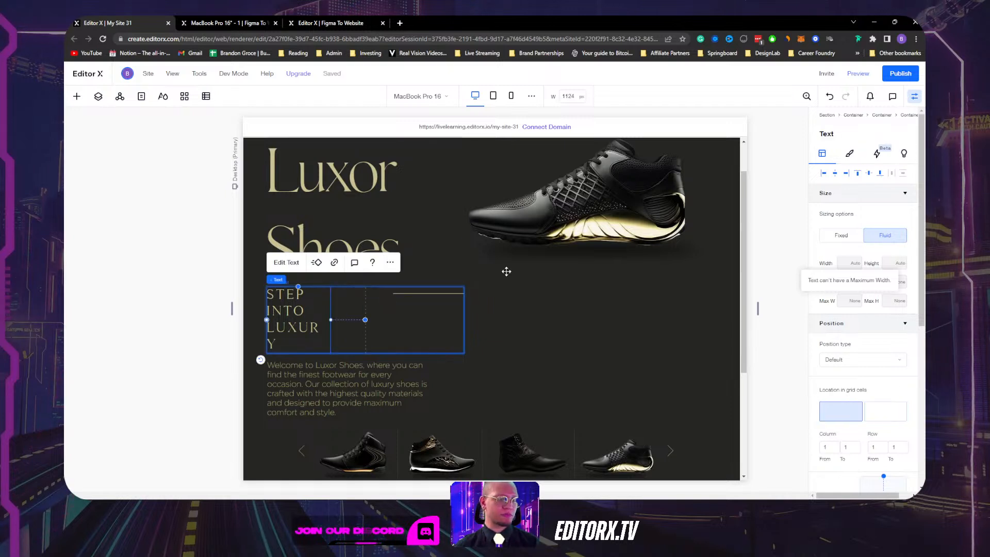
pyautogui.scroll(-3, 841, 337)
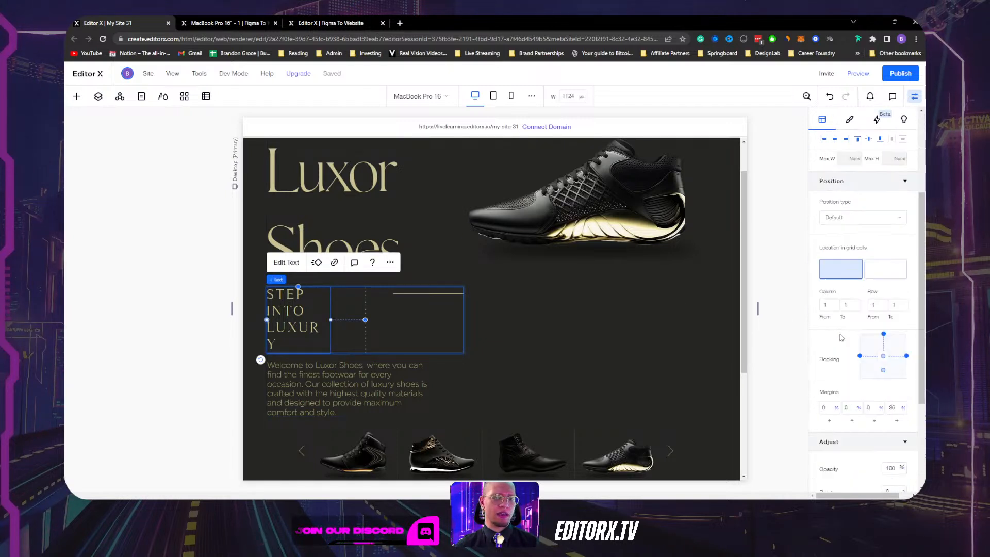
pyautogui.scroll(-3, 841, 334)
pyautogui.scroll(2, 842, 330)
pyautogui.scroll(1, 798, 234)
pyautogui.scroll(3, 847, 219)
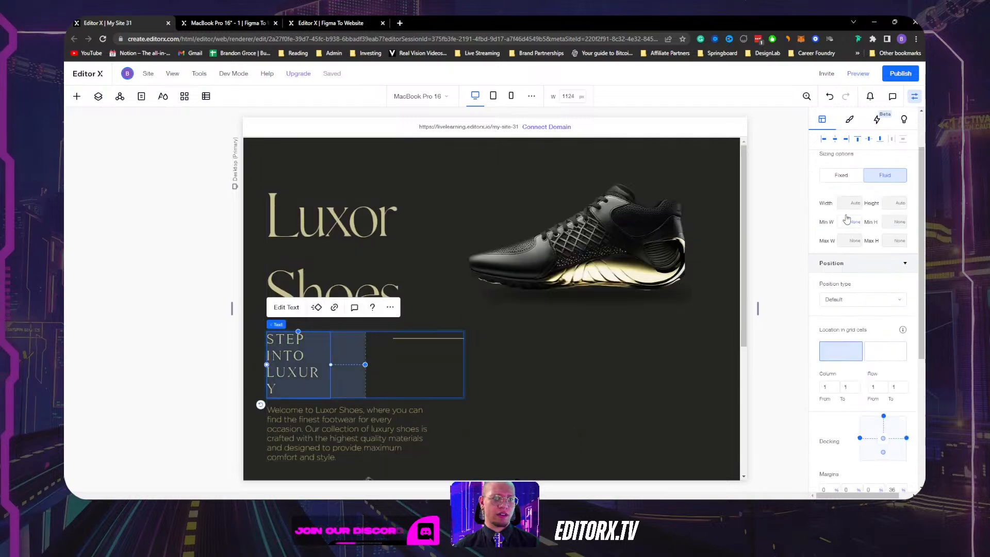
pyautogui.scroll(2, 841, 253)
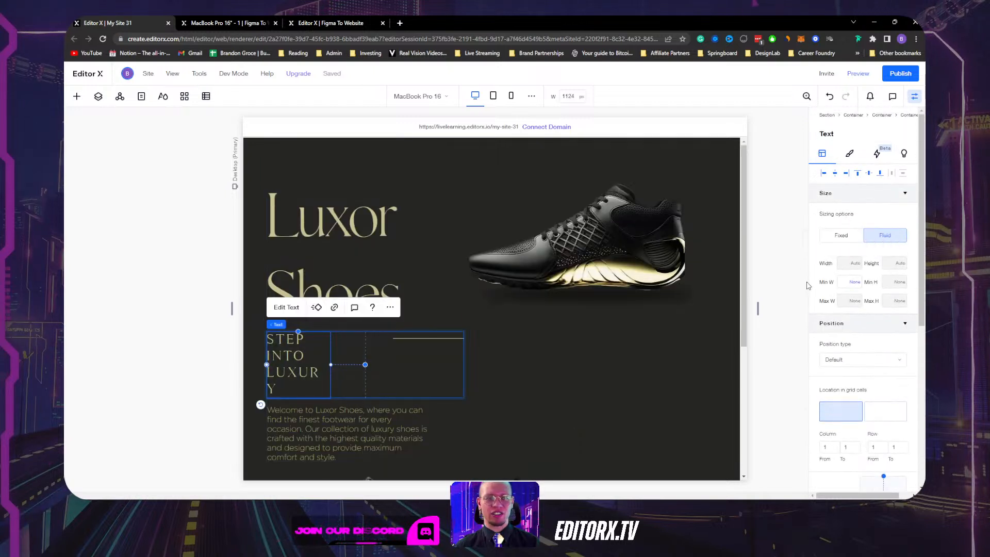
pyautogui.scroll(-10, 830, 276)
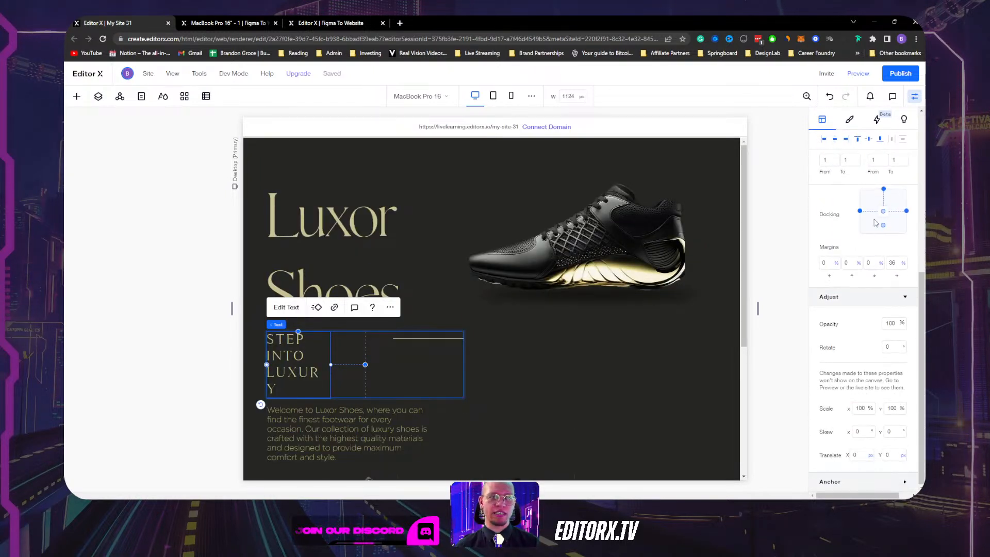
pyautogui.click(907, 215)
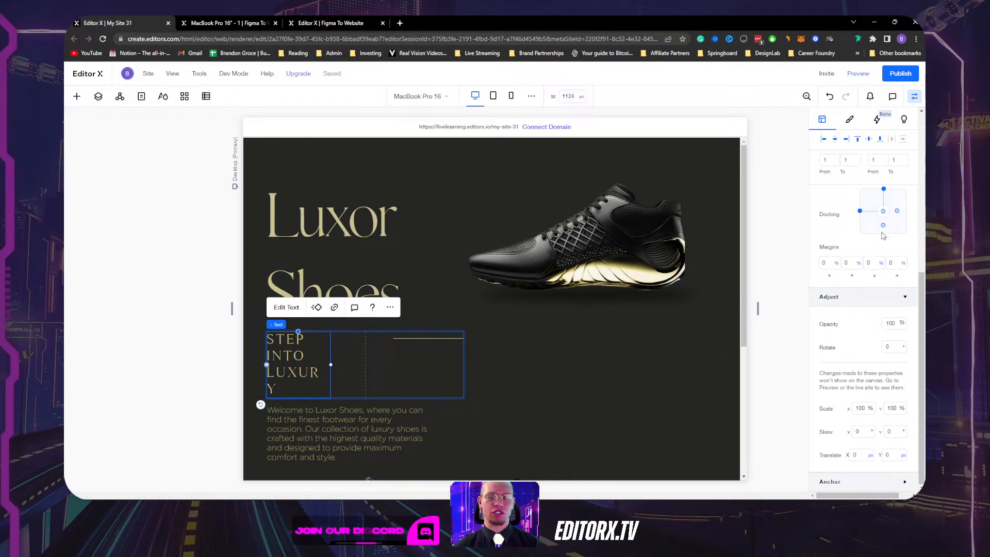
pyautogui.scroll(10, 871, 244)
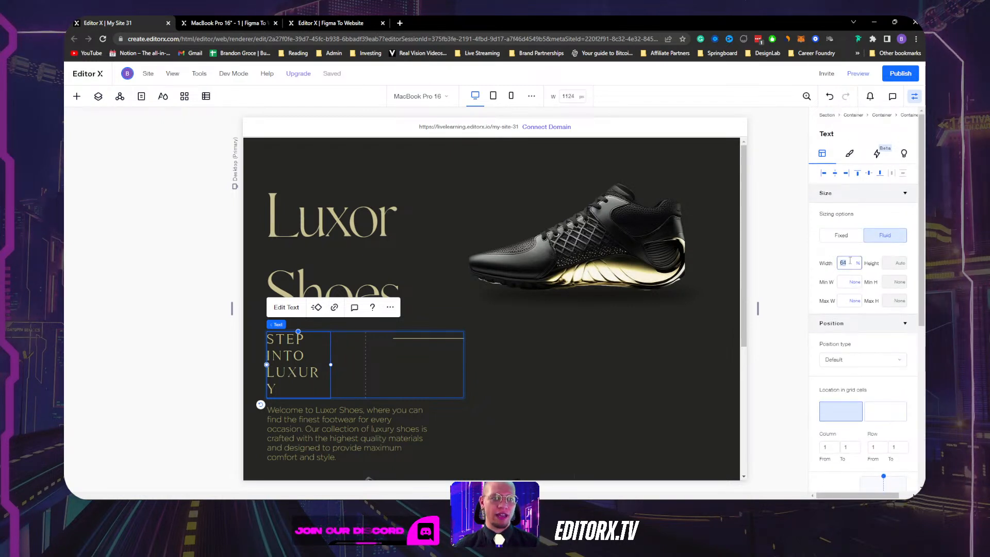
pyautogui.press('Return')
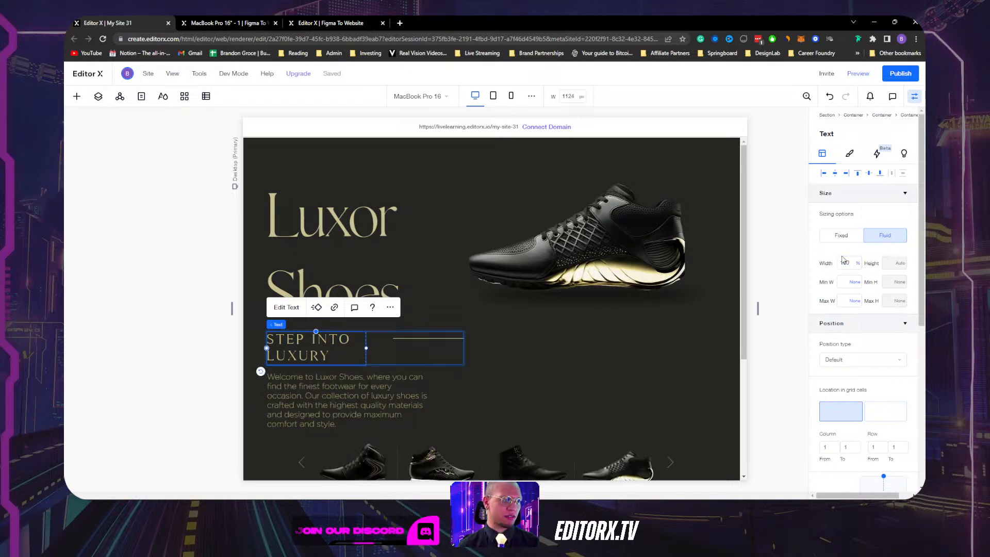
# Stretch the decorative line to 100% width across the second column.
pyautogui.click(406, 339)
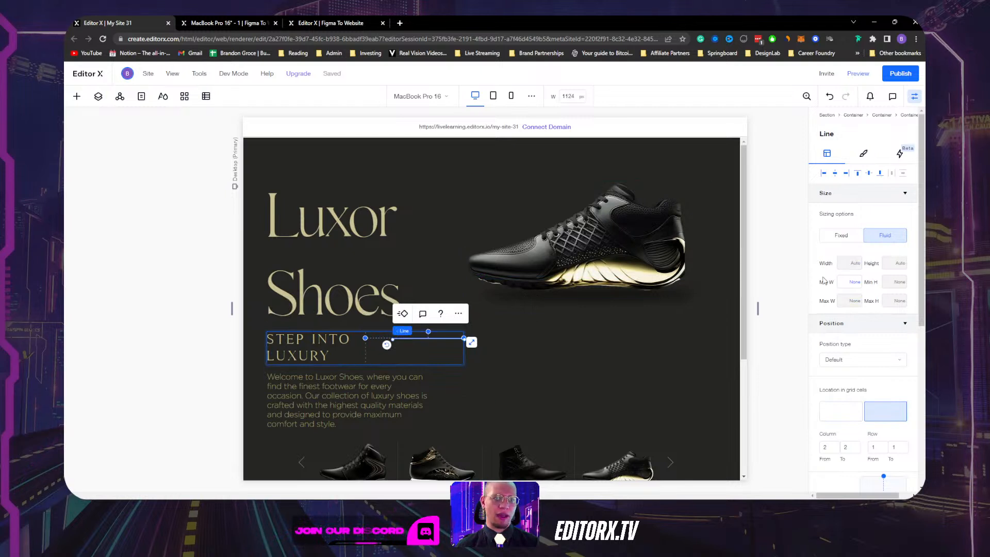
pyautogui.scroll(-3, 897, 320)
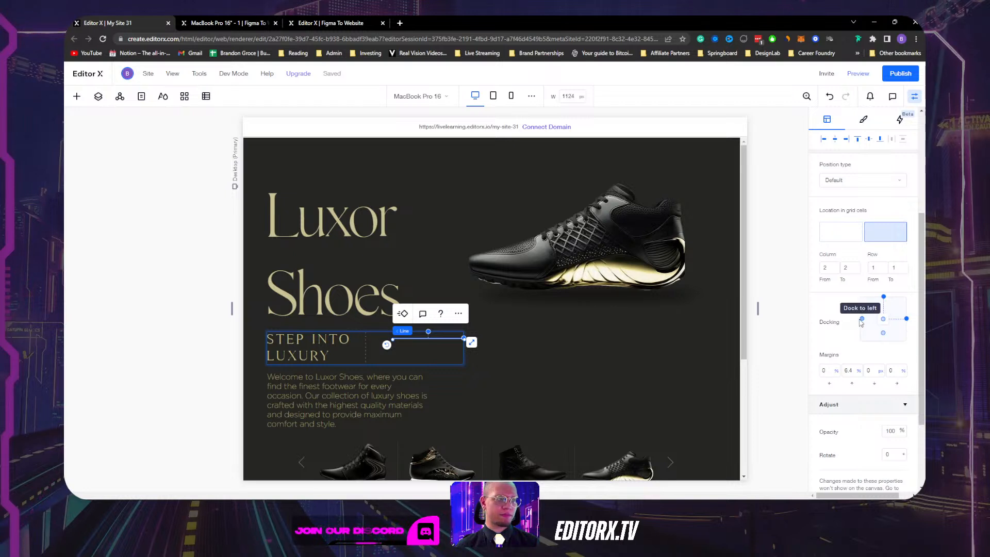
pyautogui.scroll(4, 841, 237)
pyautogui.click(851, 263)
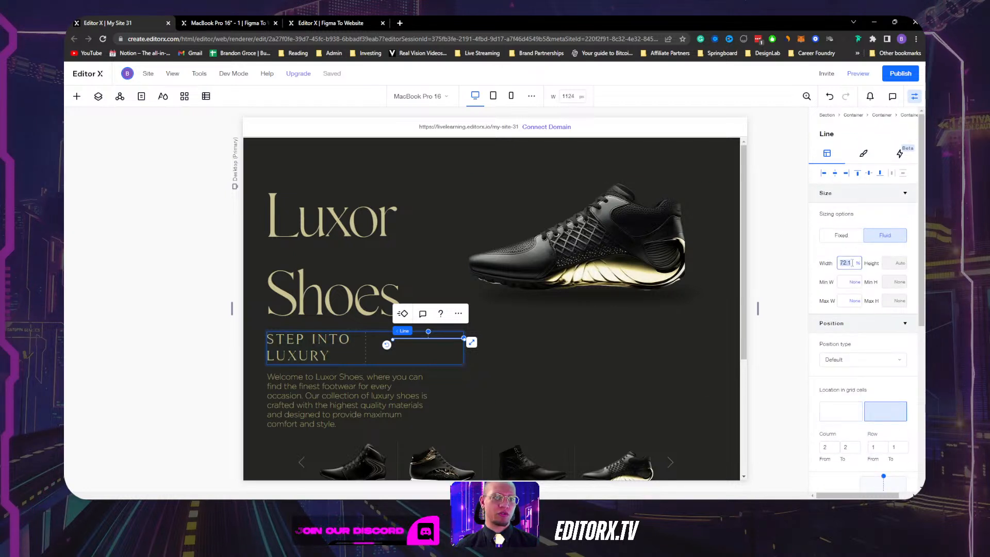
pyautogui.write('100')
pyautogui.press('Return')
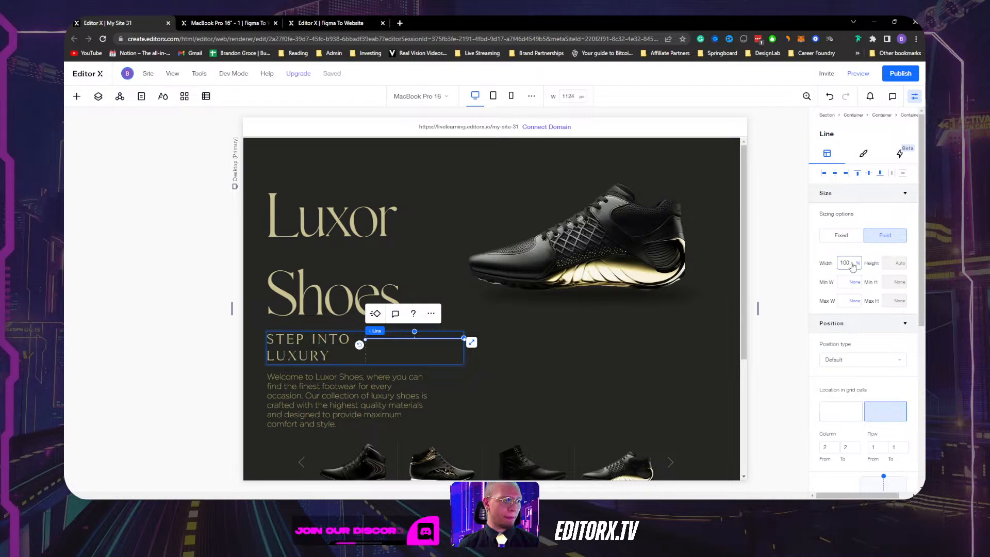
pyautogui.click(307, 345)
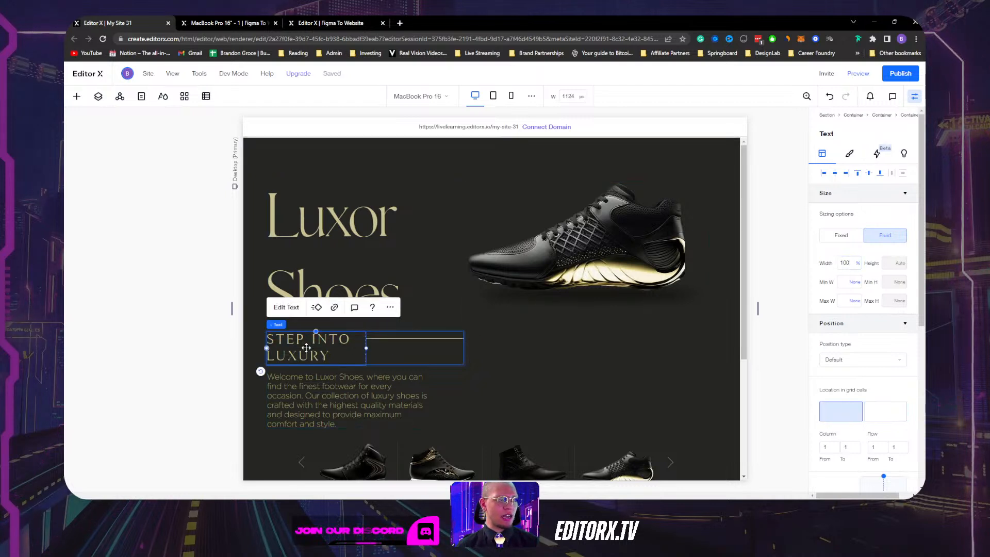
pyautogui.scroll(-2, 500, 302)
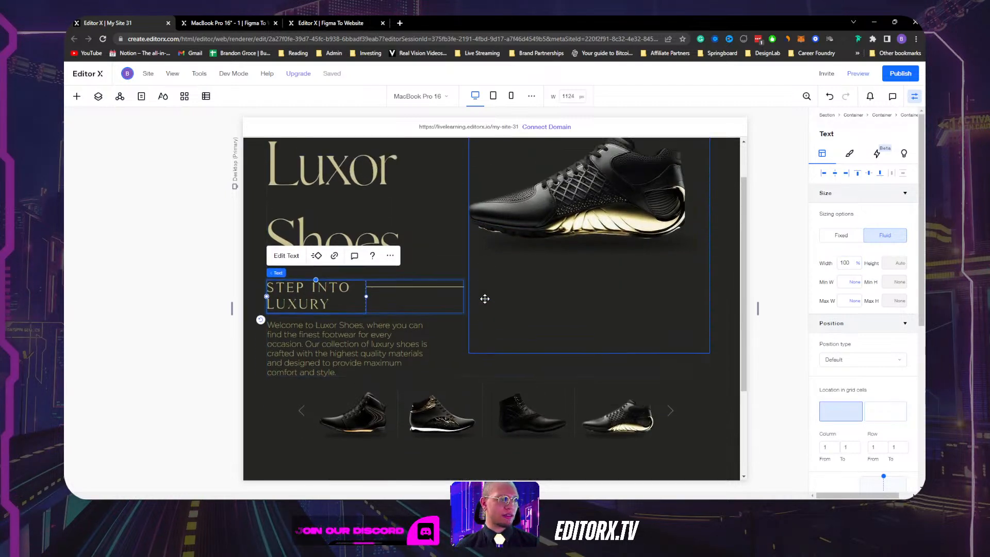
pyautogui.scroll(2, 484, 298)
# Change the Luxor Shoes heading's line spacing from Auto to 1 em.
pyautogui.click(406, 227)
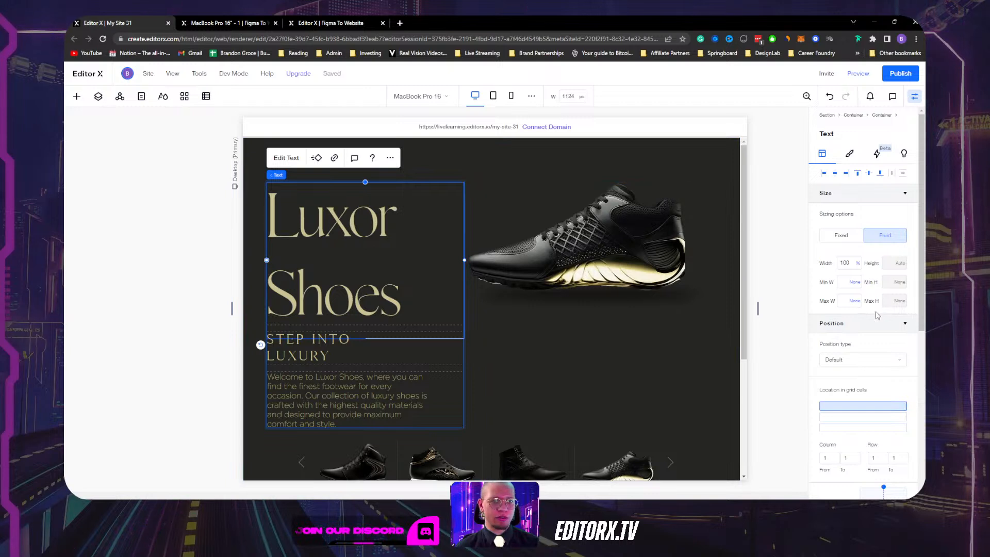
pyautogui.scroll(-4, 858, 157)
pyautogui.scroll(4, 854, 155)
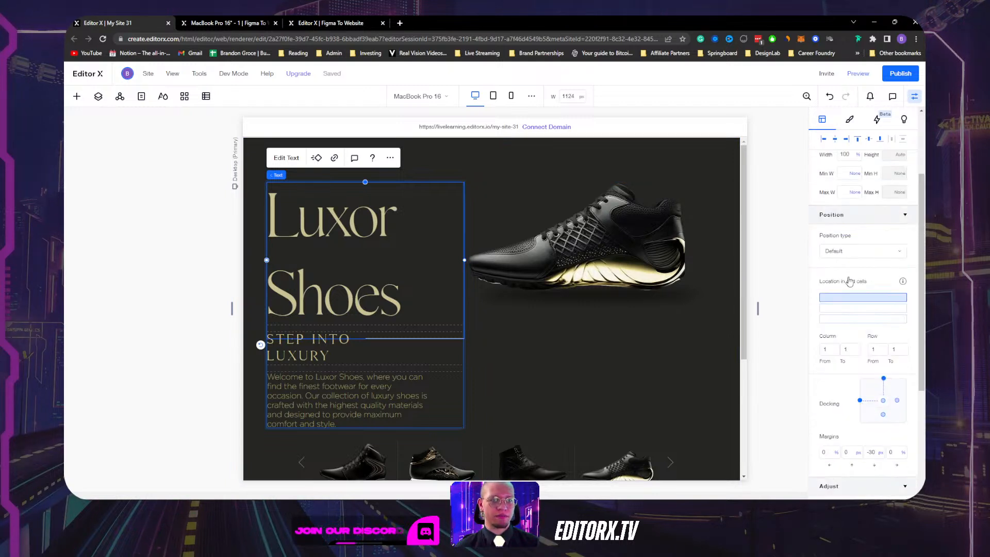
pyautogui.click(851, 154)
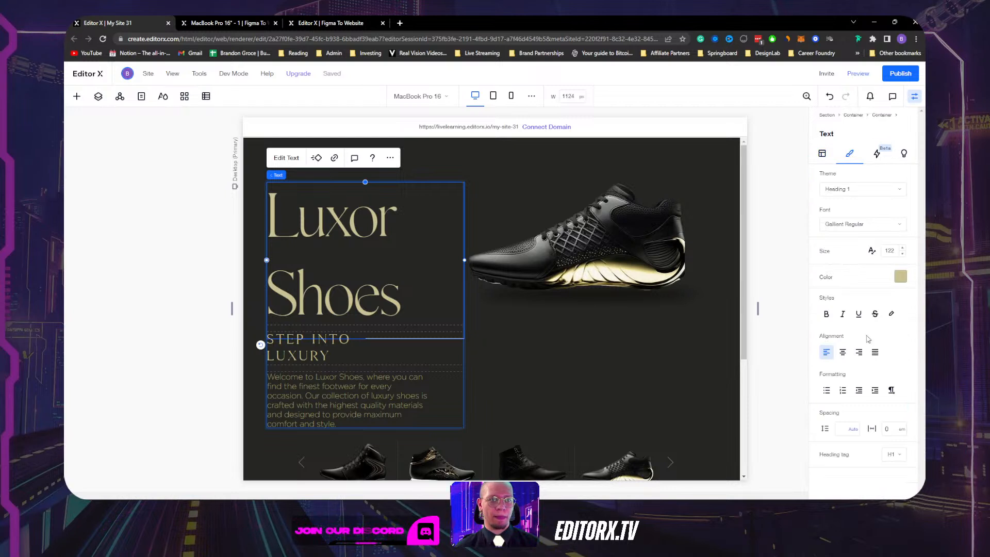
pyautogui.click(845, 430)
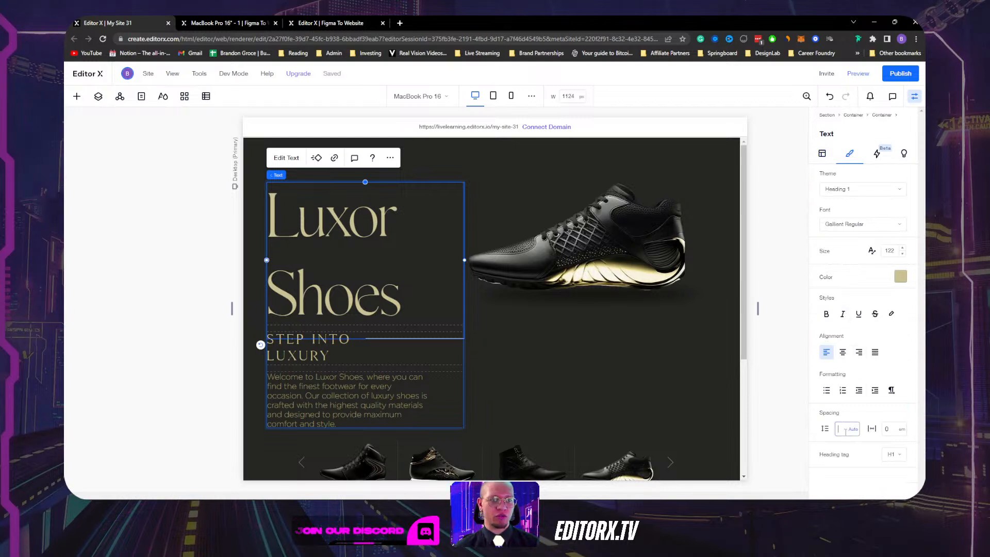
pyautogui.write('1')
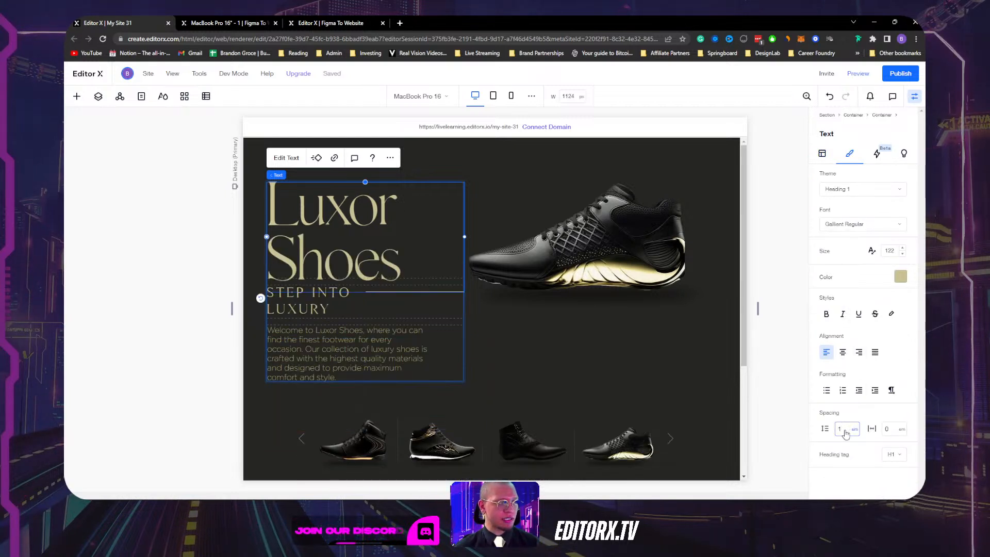
pyautogui.click(391, 309)
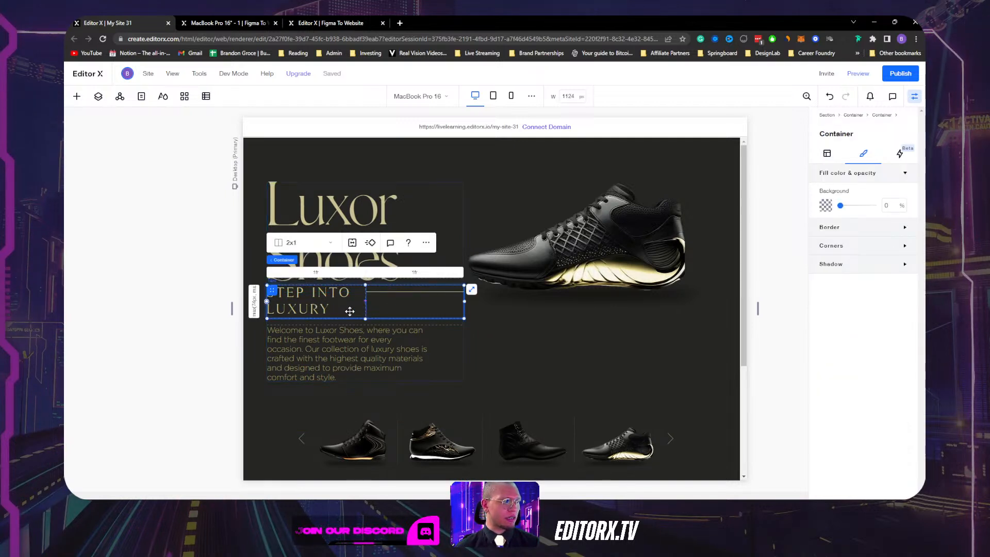
# Make the tagline's font size scale with screen width, capped at 26.
pyautogui.click(323, 299)
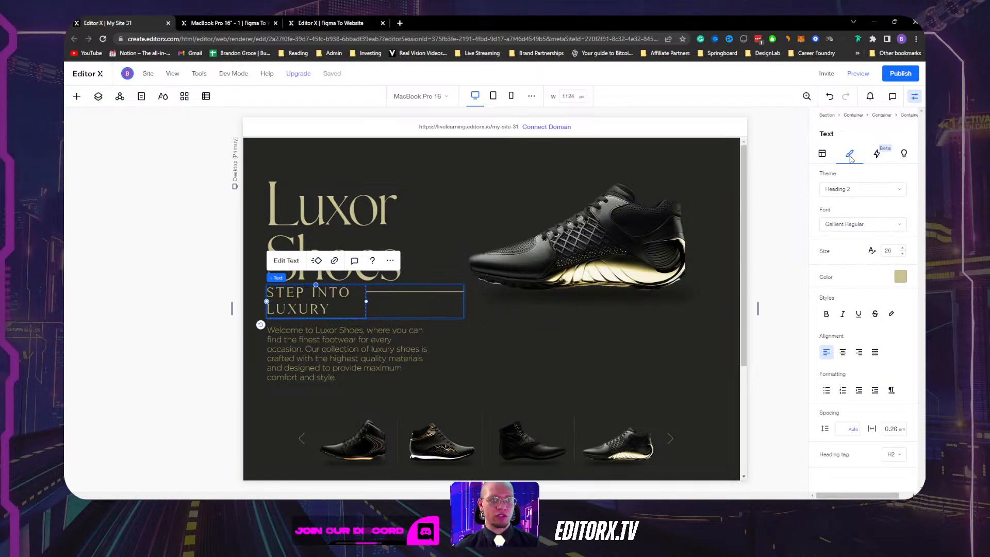
pyautogui.click(872, 251)
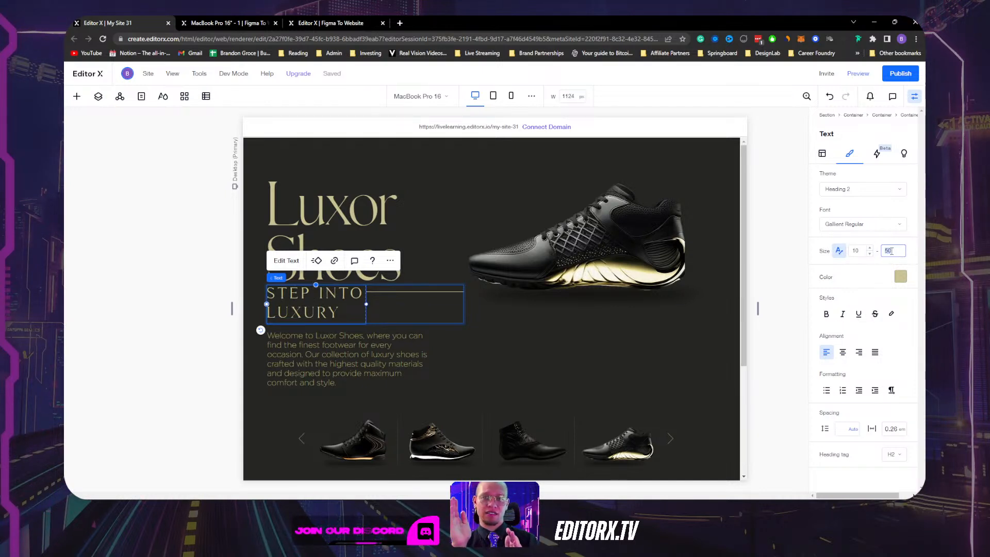
pyautogui.write('26')
pyautogui.press('Return')
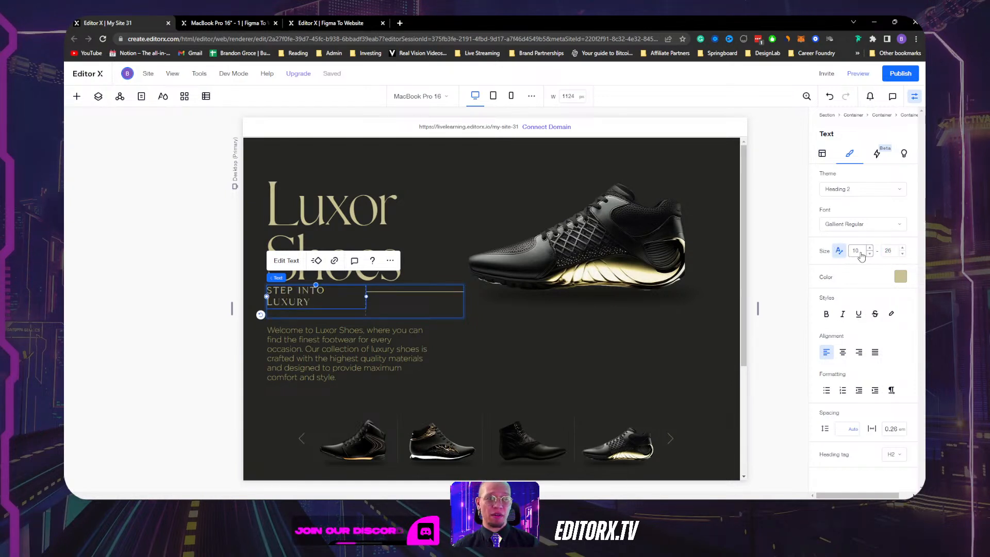
# Set the STEP INTO LUXURY tagline's font size to 14.
pyautogui.click(857, 251)
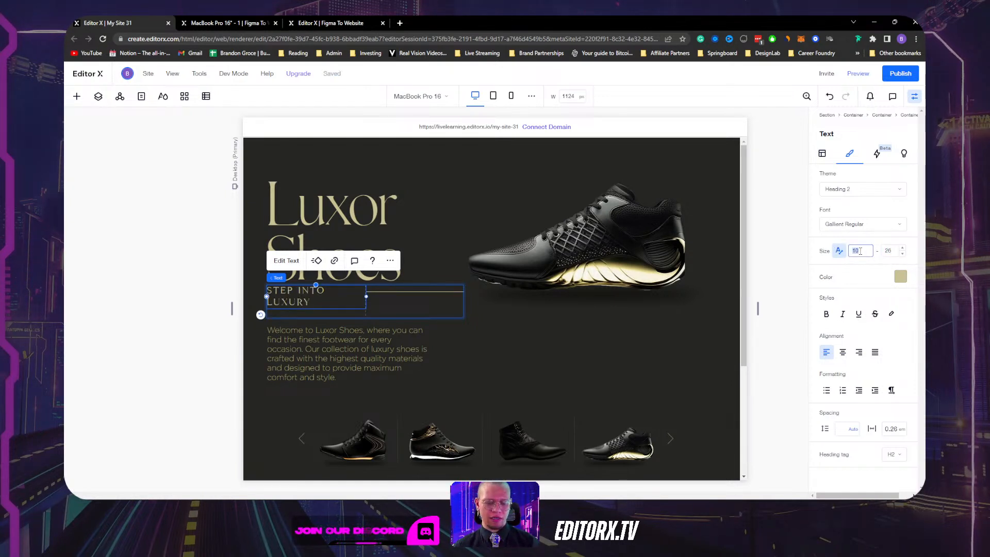
pyautogui.write('14')
pyautogui.press('Return')
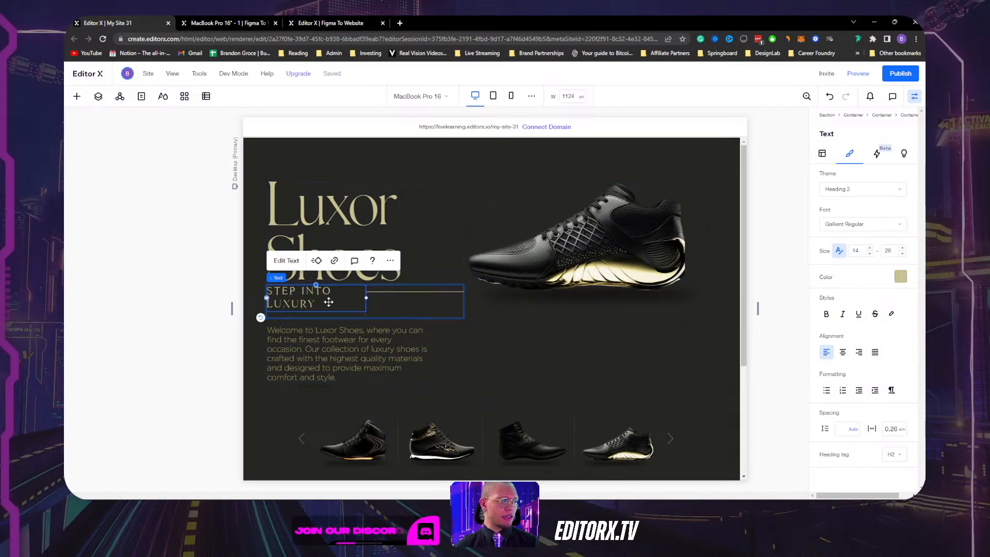
pyautogui.click(340, 316)
pyautogui.click(294, 300)
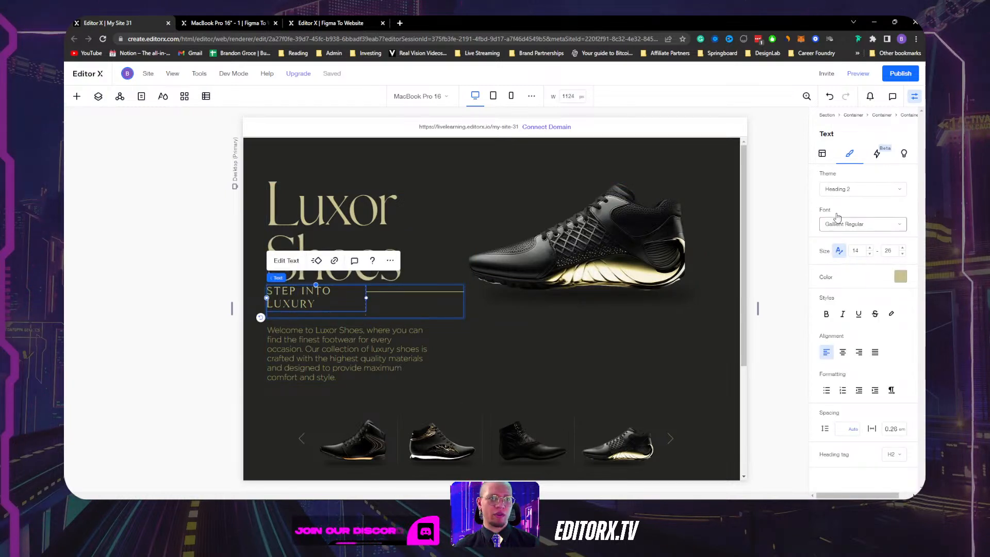
pyautogui.click(821, 156)
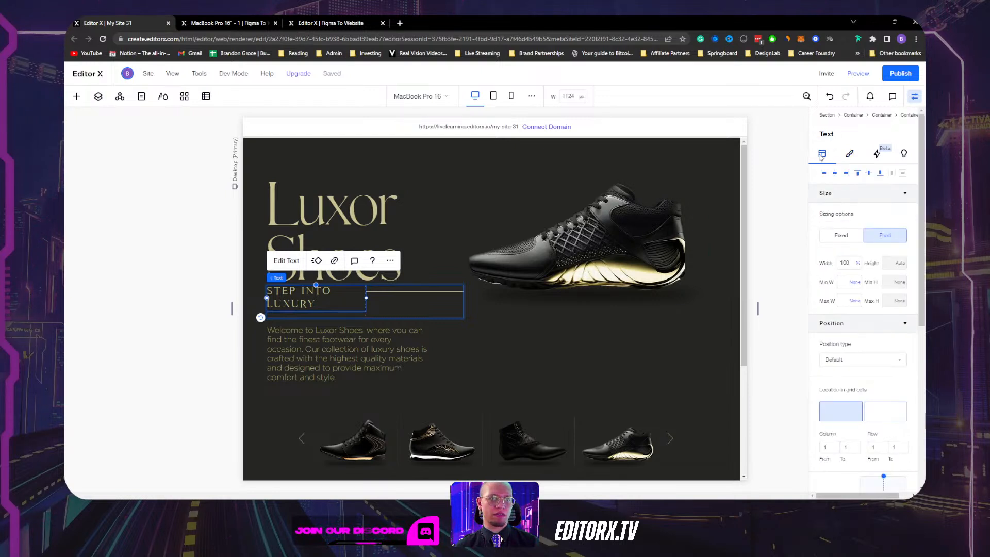
# Set the tagline width to Max content and its grid row minimum to Auto.
pyautogui.click(858, 264)
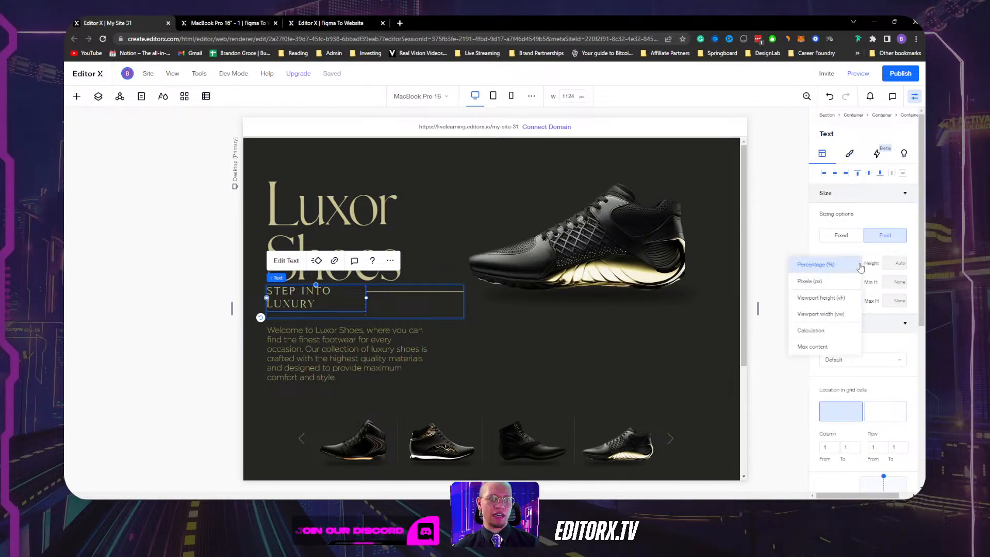
pyautogui.click(835, 347)
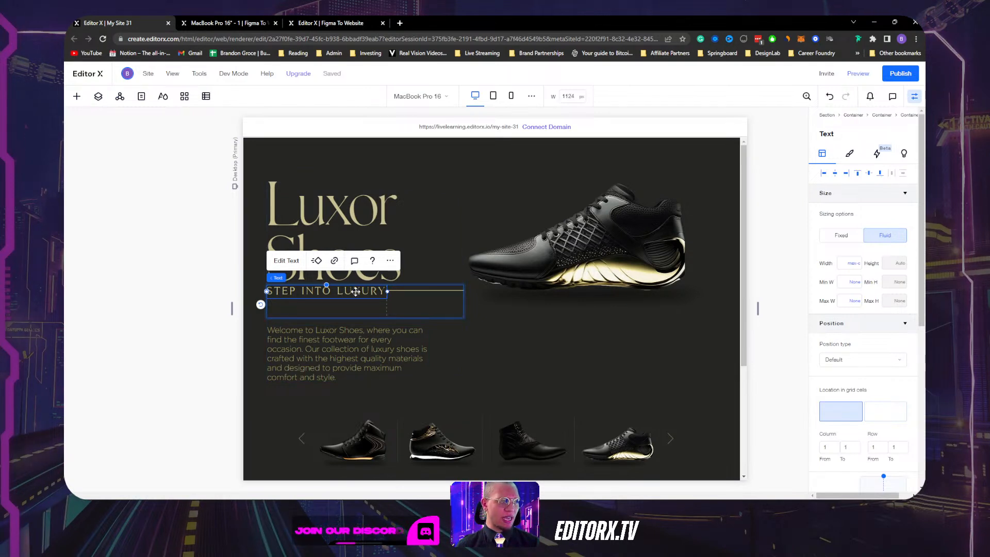
pyautogui.click(349, 311)
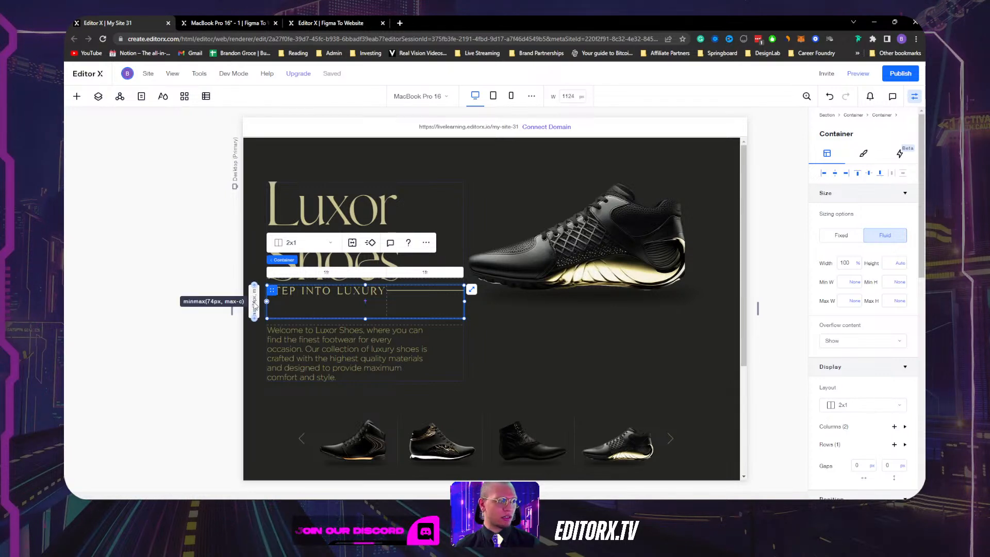
pyautogui.click(255, 305)
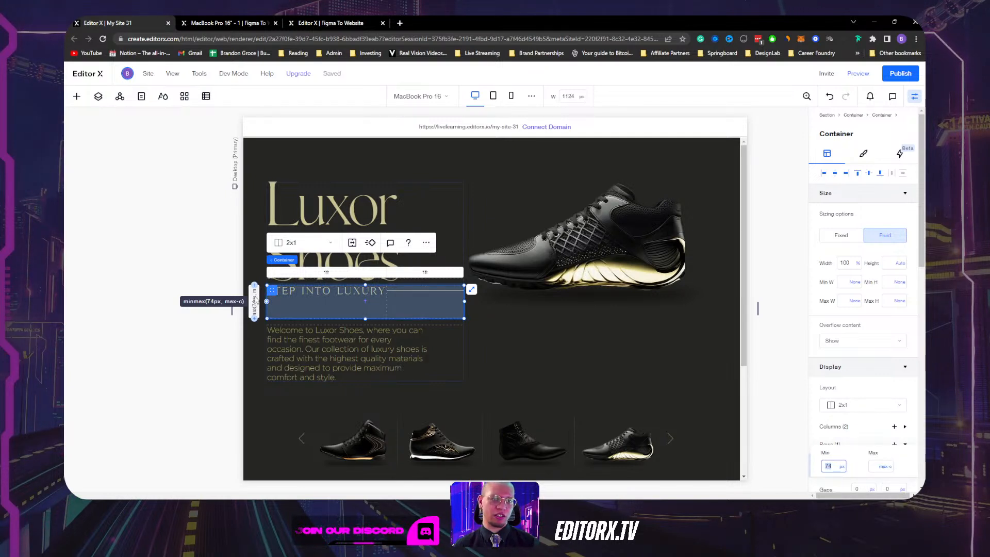
pyautogui.click(843, 468)
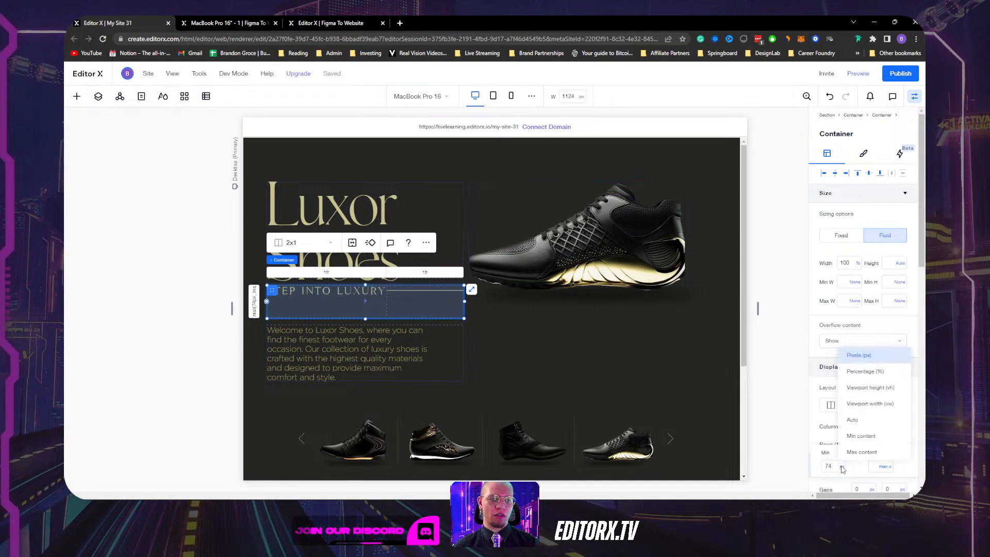
pyautogui.click(852, 420)
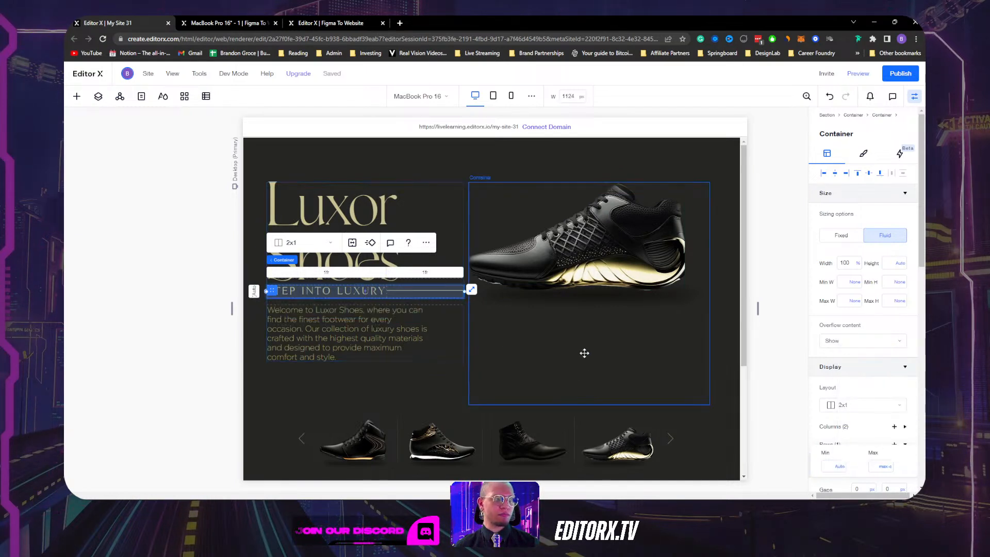
# Check the STEP INTO LUXURY text and its parent 2x1 container.
pyautogui.click(340, 292)
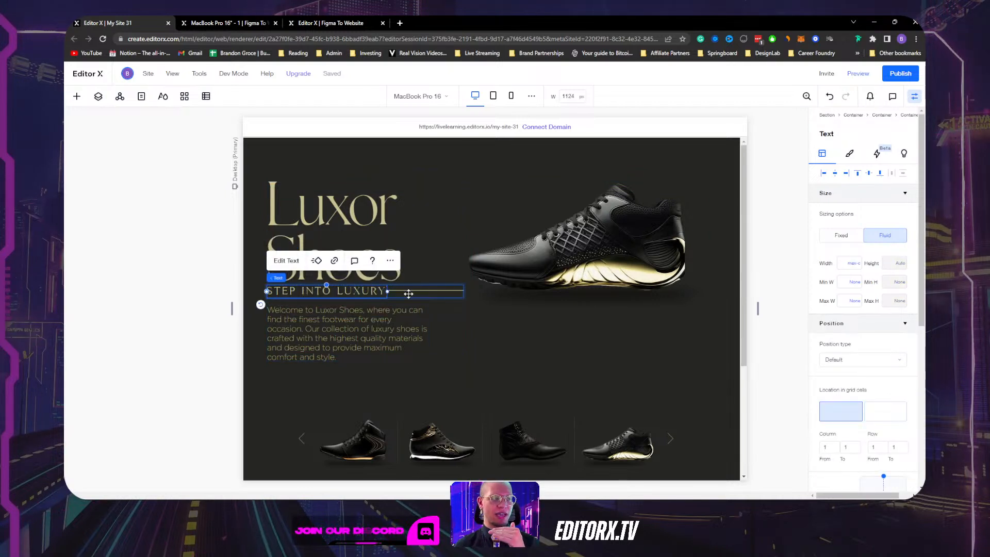
pyautogui.click(438, 290)
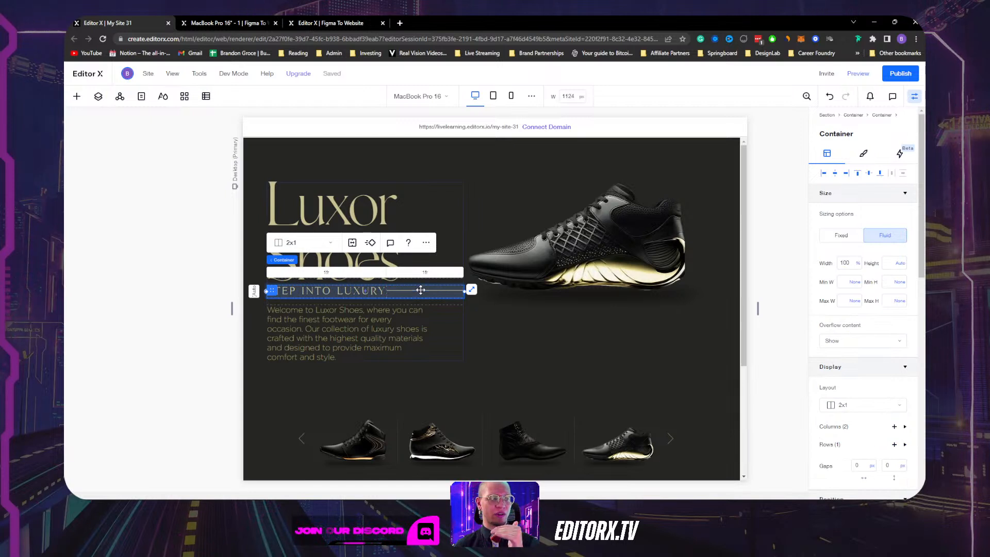
pyautogui.click(364, 292)
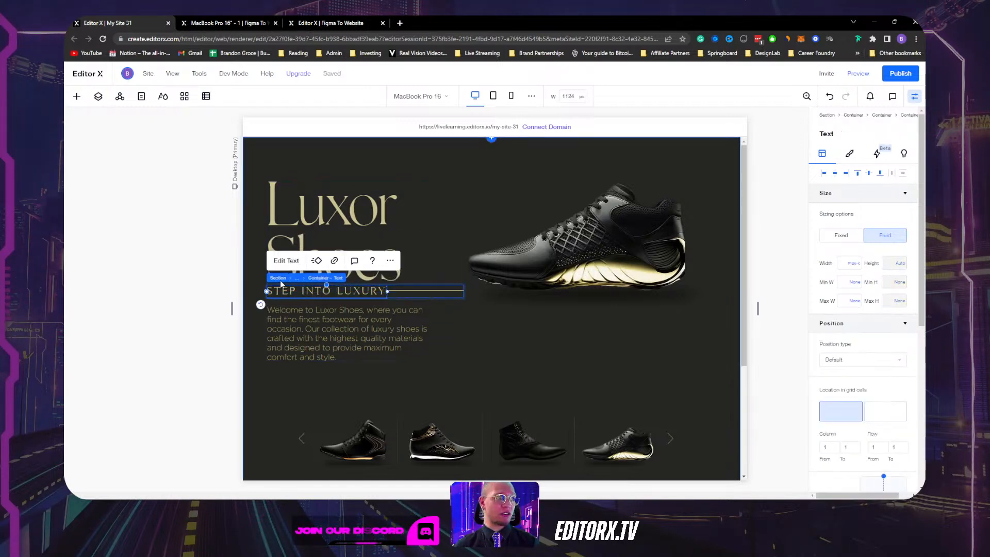
pyautogui.click(316, 279)
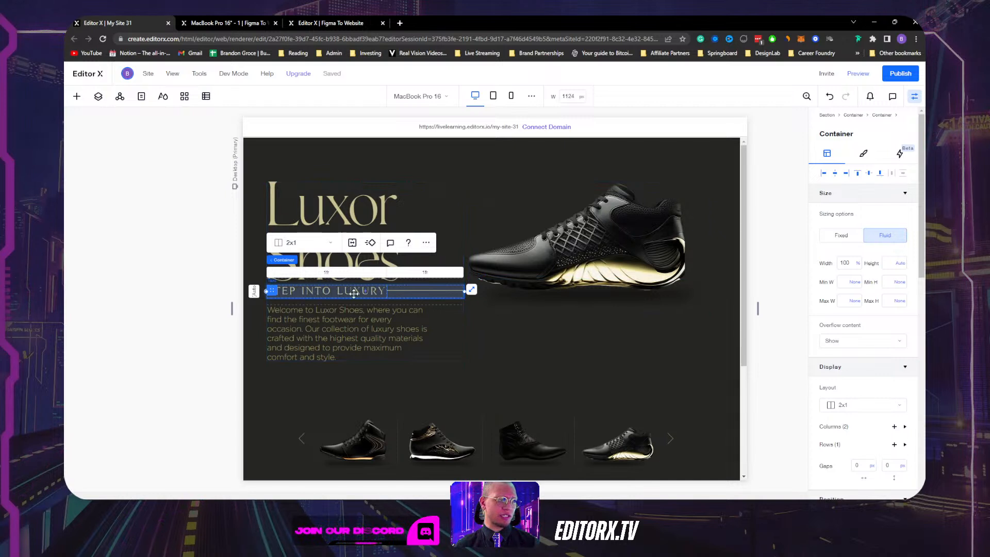
pyautogui.scroll(-1, 890, 413)
# Set the tagline container's horizontal column gap to 15 px.
pyautogui.click(858, 421)
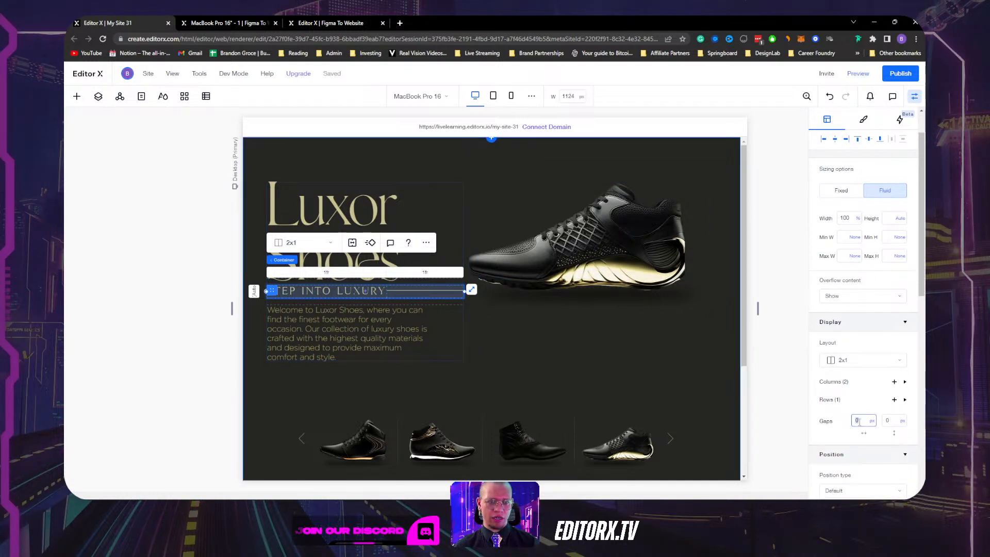
pyautogui.write('15')
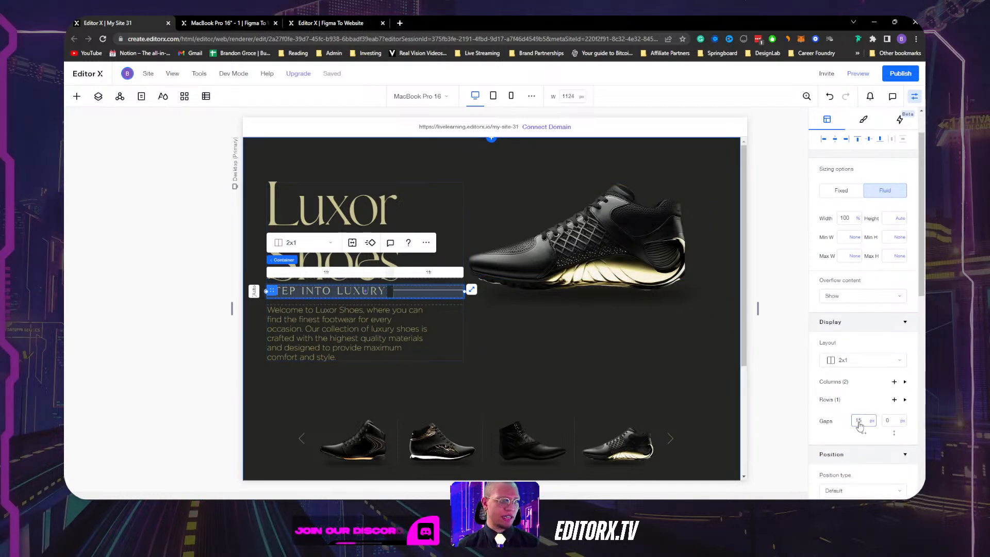
pyautogui.click(720, 313)
pyautogui.click(416, 291)
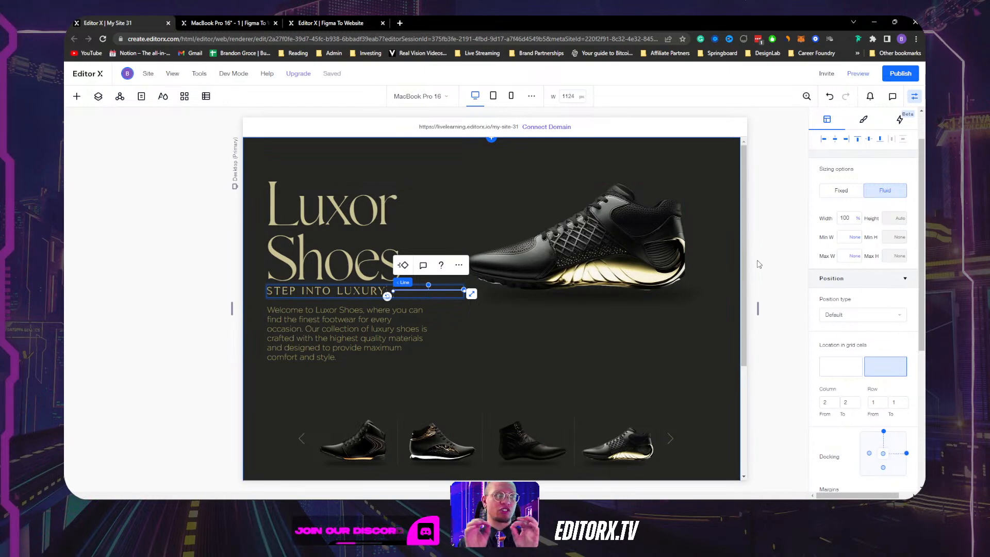
# Narrow the canvas to test the hero's responsiveness, then restore full desktop width.
pyautogui.moveTo(758, 308); pyautogui.dragTo(756, 286)
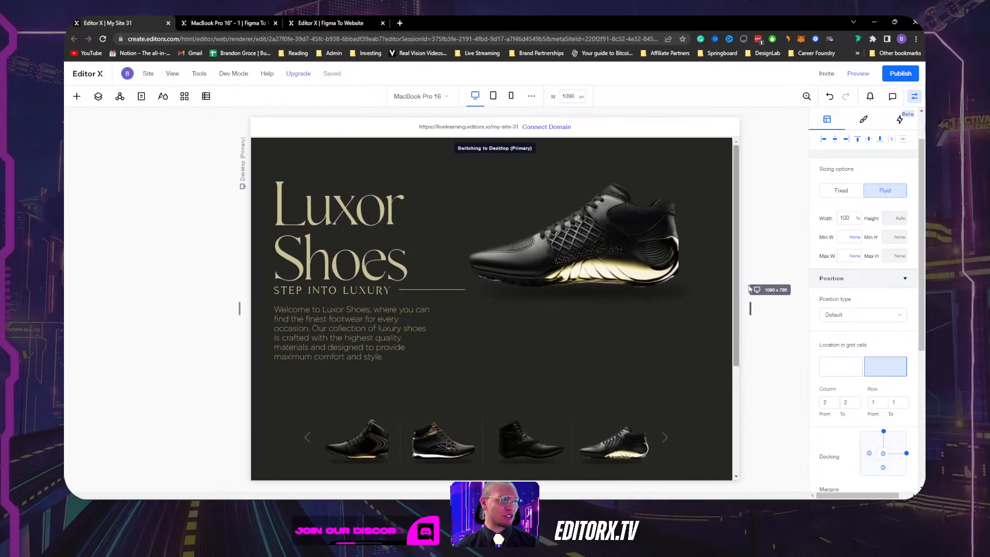
pyautogui.click(423, 291)
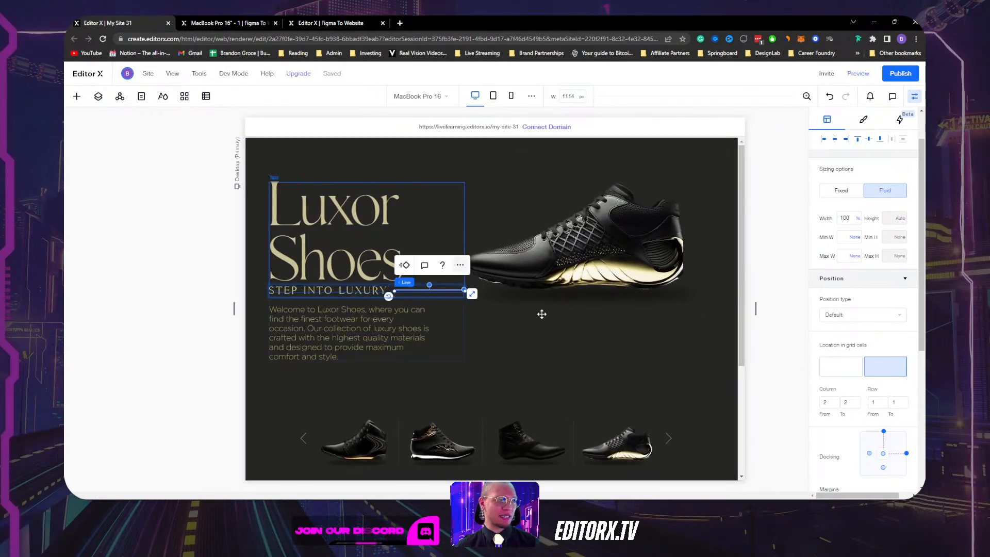
pyautogui.click(474, 95)
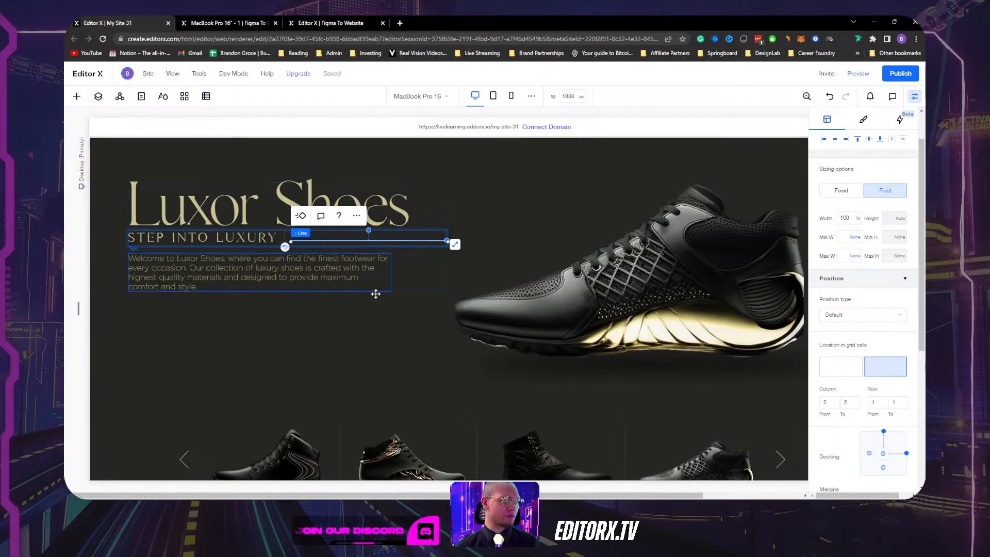
pyautogui.click(366, 367)
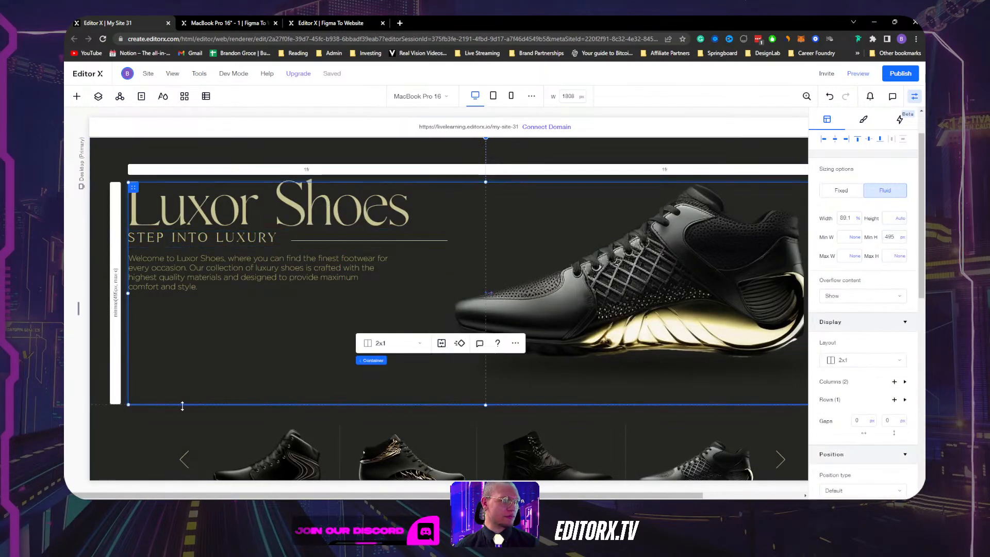
pyautogui.click(437, 214)
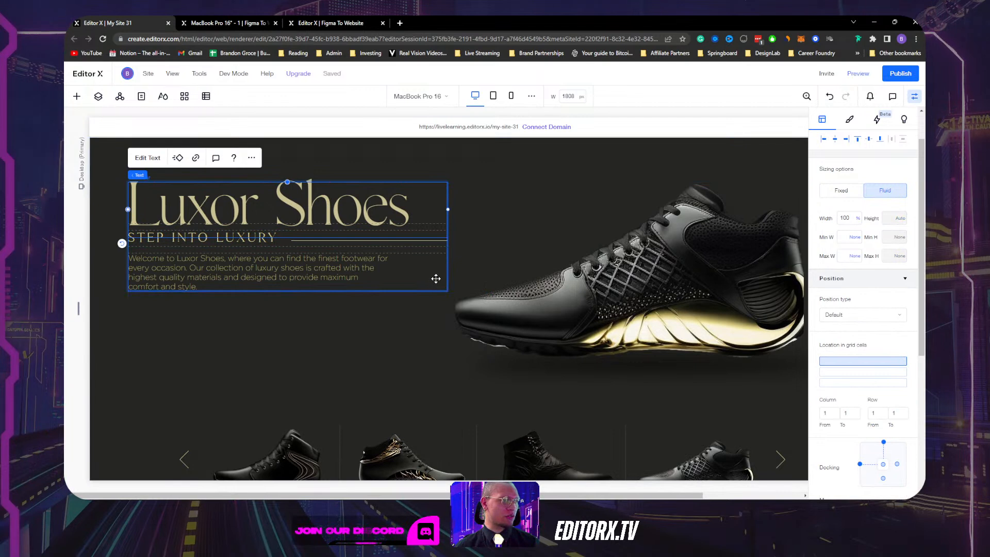
pyautogui.click(435, 278)
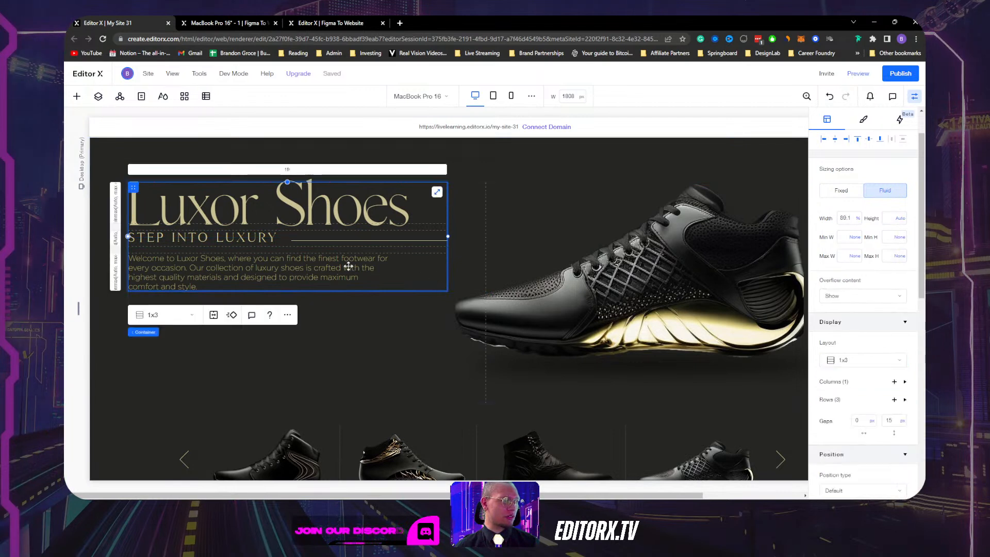
pyautogui.click(301, 240)
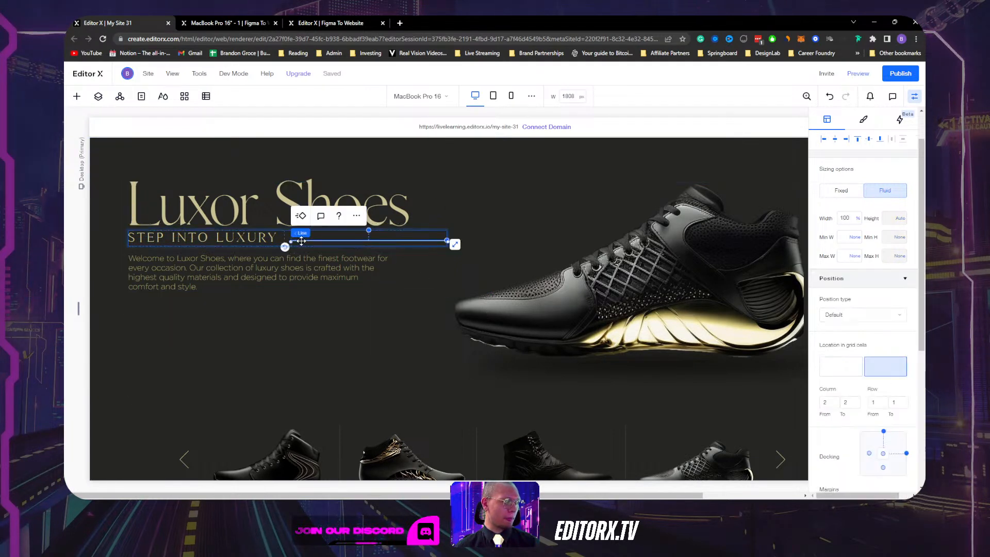
pyautogui.click(248, 209)
# Change the Luxor Shoes title margin from -30 to -2 px and hide the inspector.
pyautogui.scroll(-3, 848, 400)
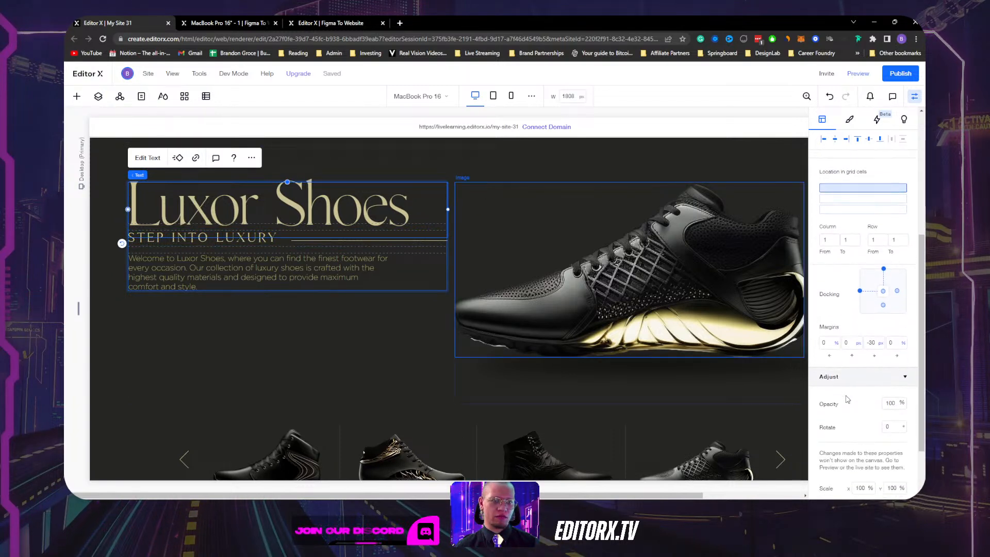
pyautogui.click(870, 336)
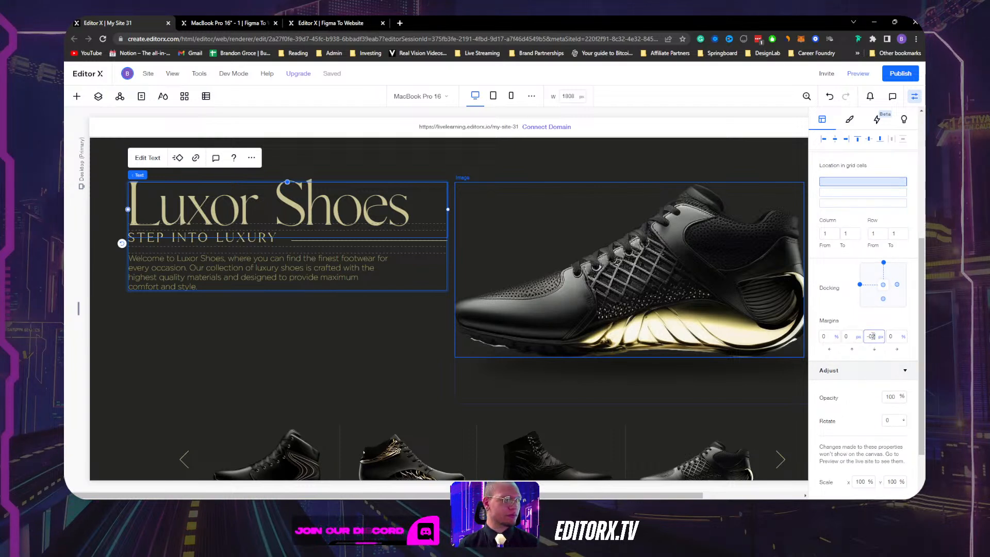
pyautogui.press('Return')
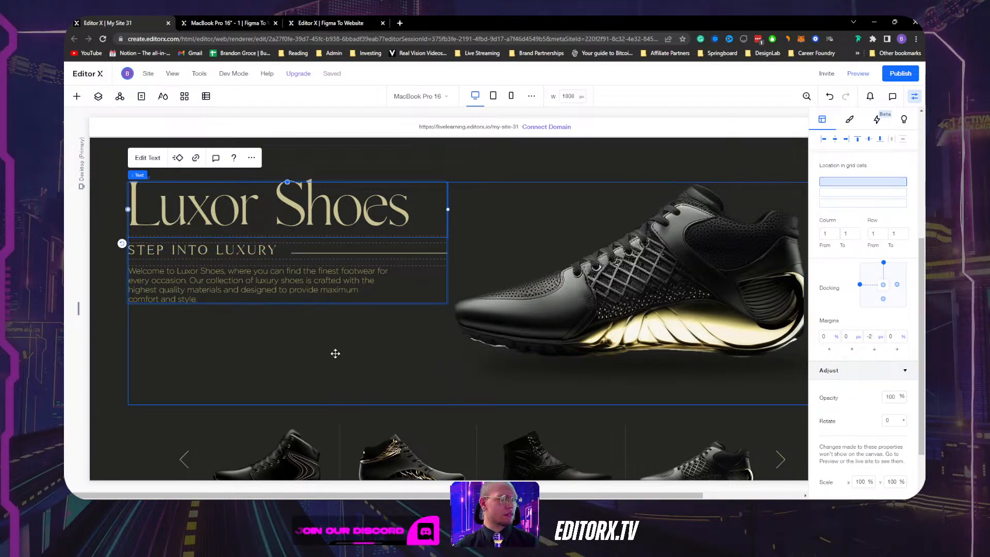
pyautogui.click(335, 354)
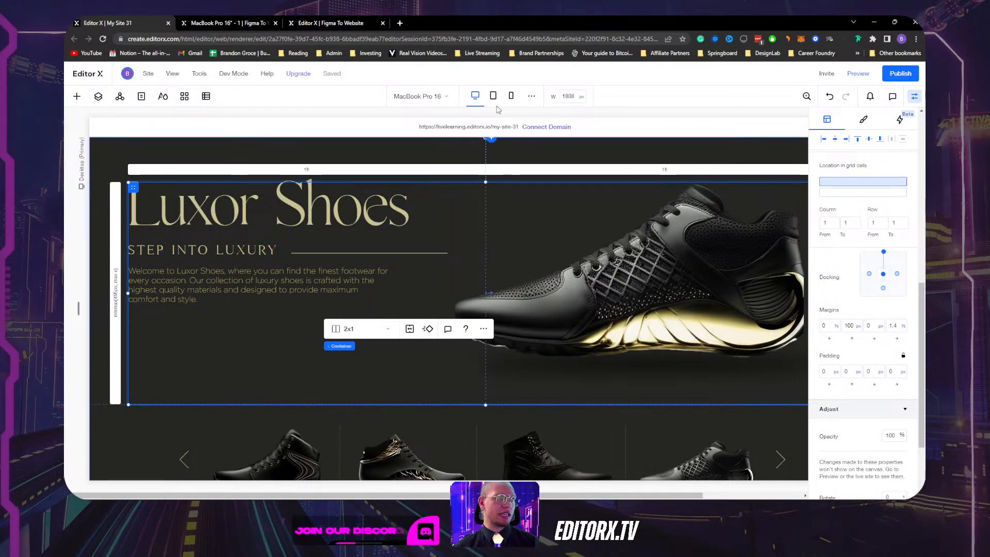
pyautogui.click(915, 97)
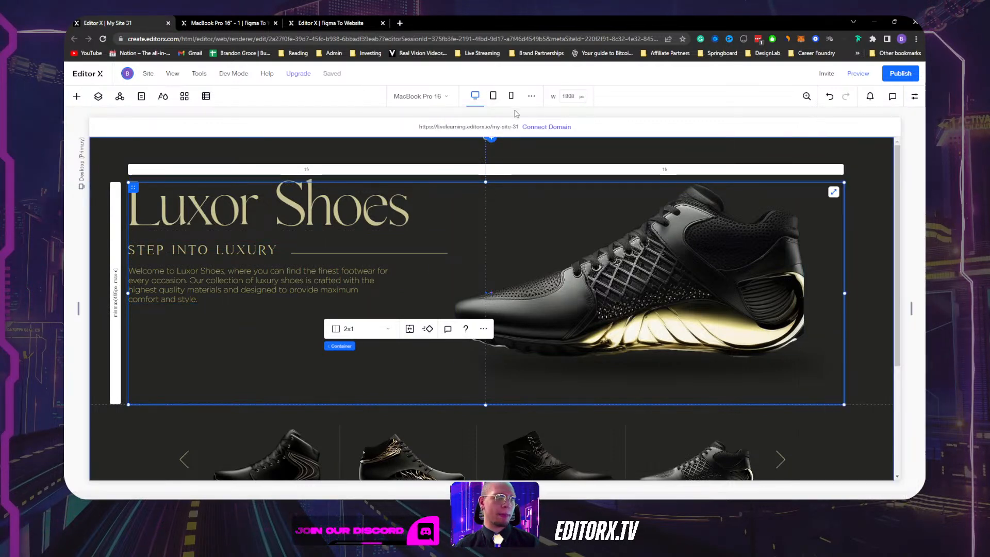
# On the tablet breakpoint, centre the decorative line vertically beside STEP INTO LUXURY.
pyautogui.click(492, 96)
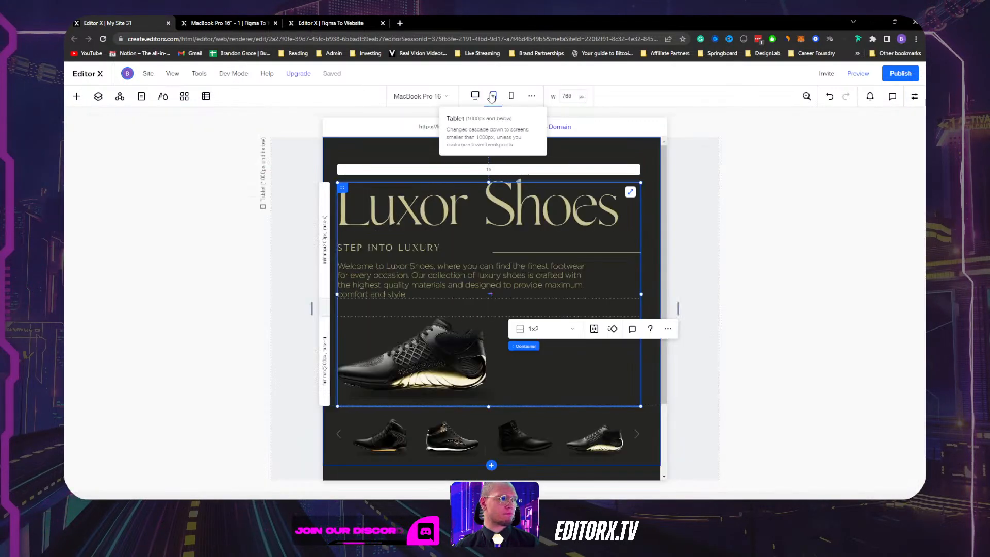
pyautogui.click(470, 250)
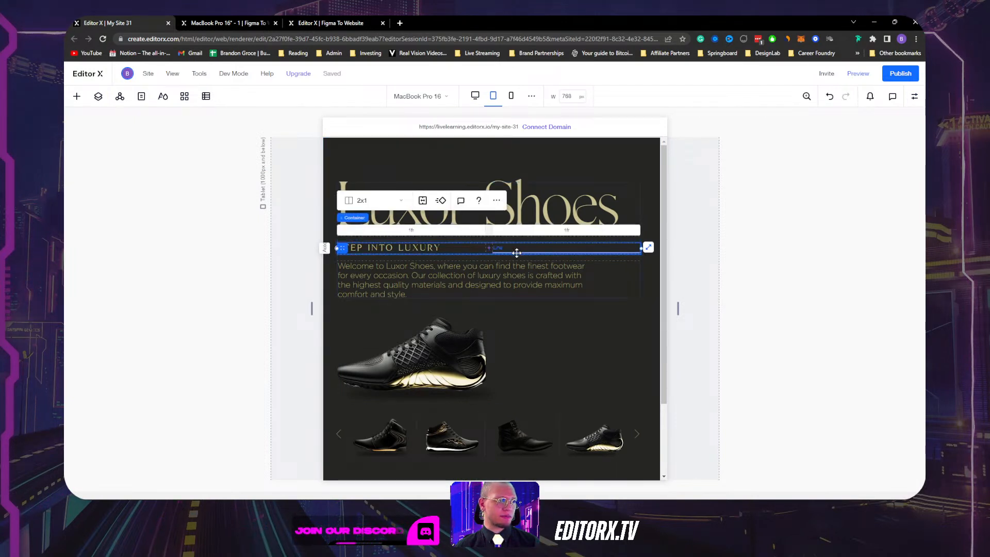
pyautogui.click(517, 253)
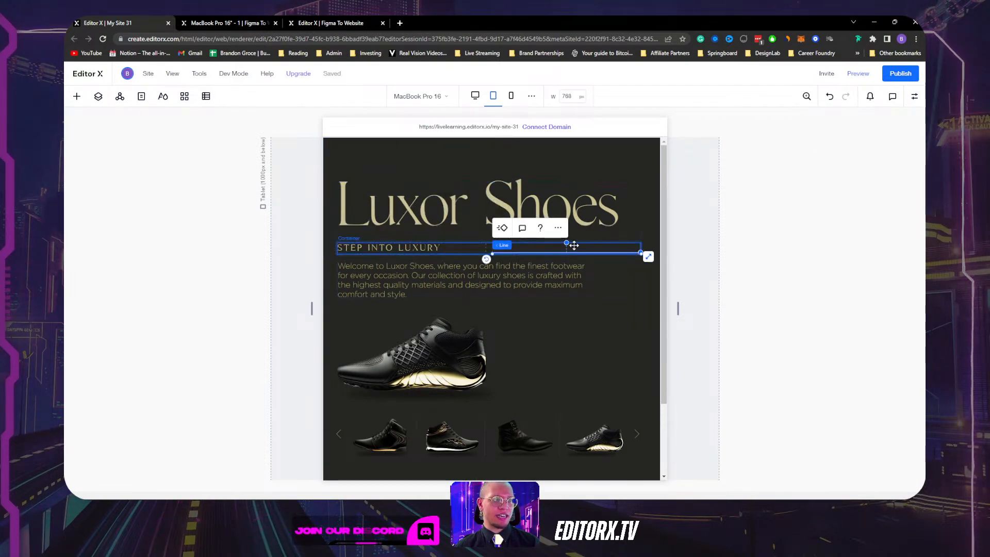
pyautogui.click(914, 97)
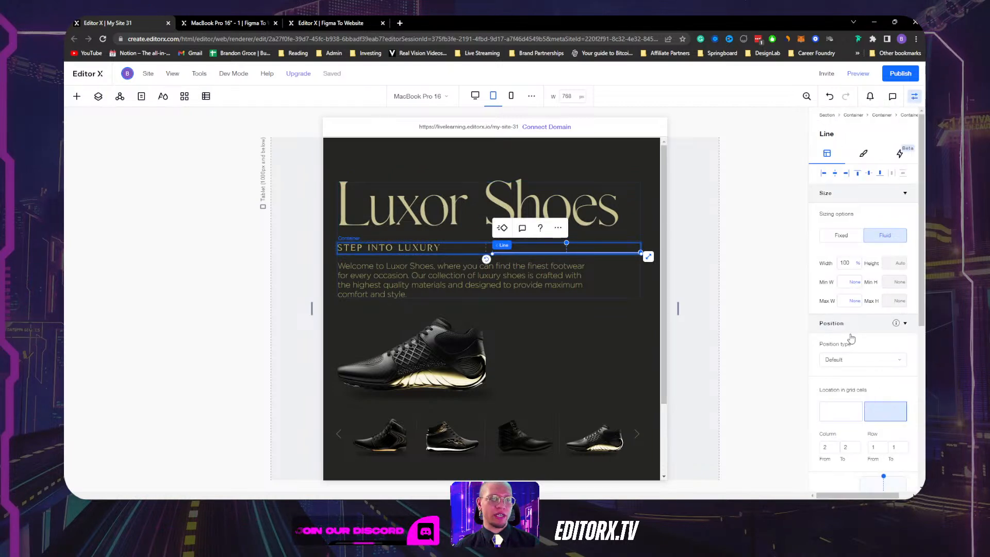
pyautogui.scroll(-5, 864, 361)
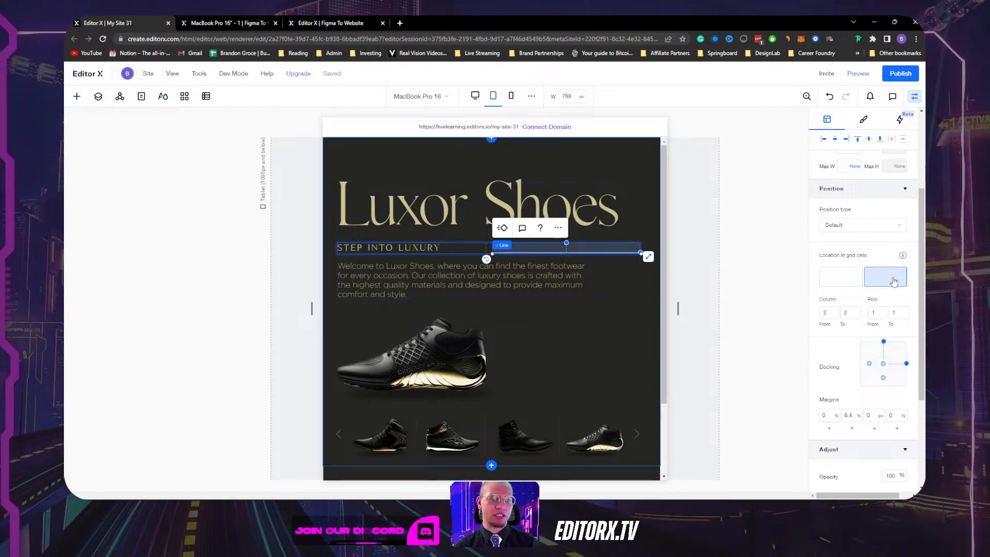
pyautogui.click(870, 140)
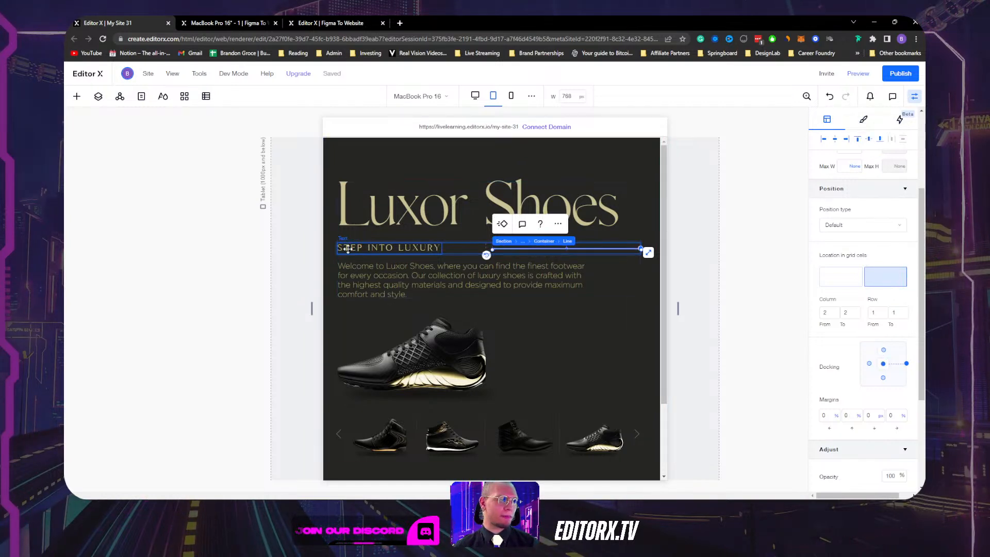
# Adjust the tablet STEP INTO LUXURY font size with the spinner arrows until it reads 22.
pyautogui.click(373, 249)
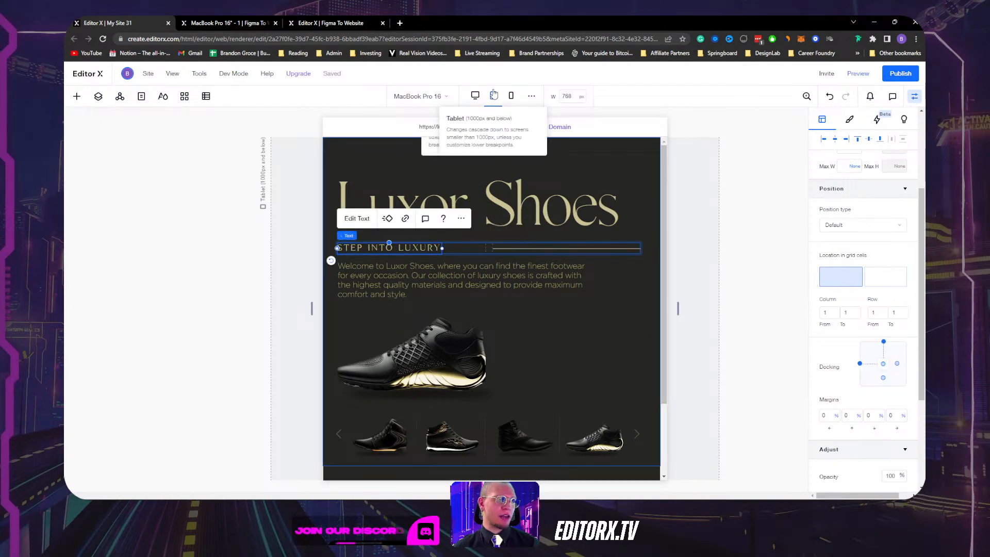
pyautogui.scroll(3, 846, 247)
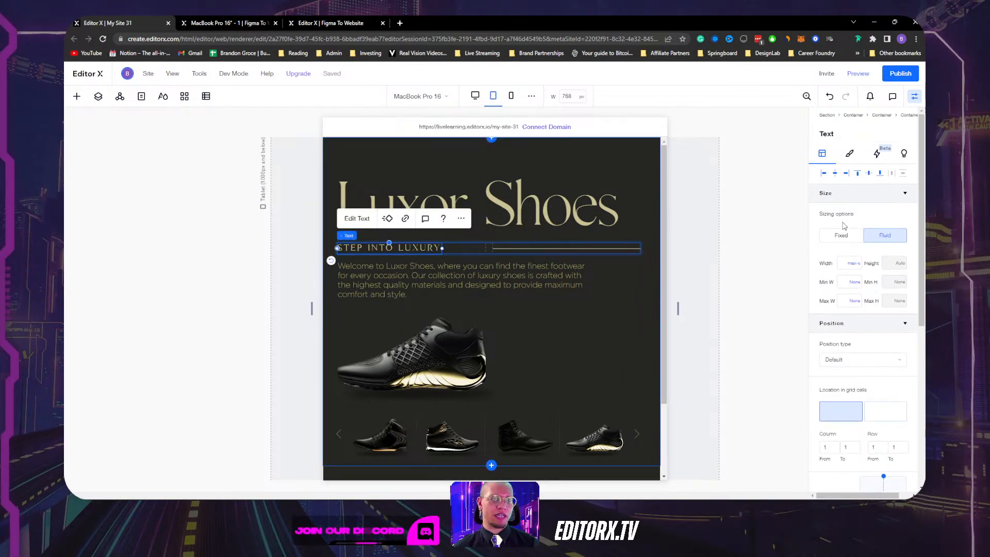
pyautogui.scroll(-1, 854, 278)
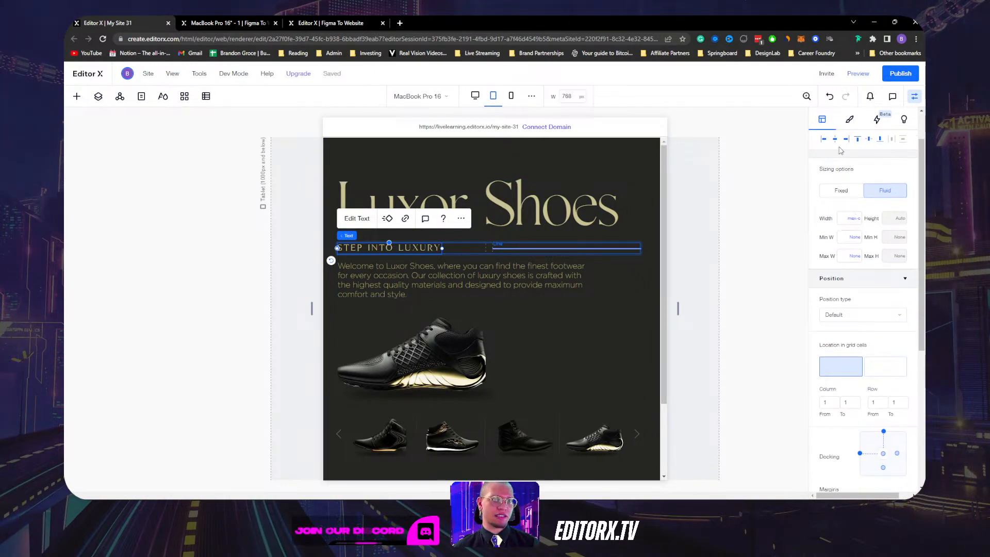
pyautogui.click(850, 121)
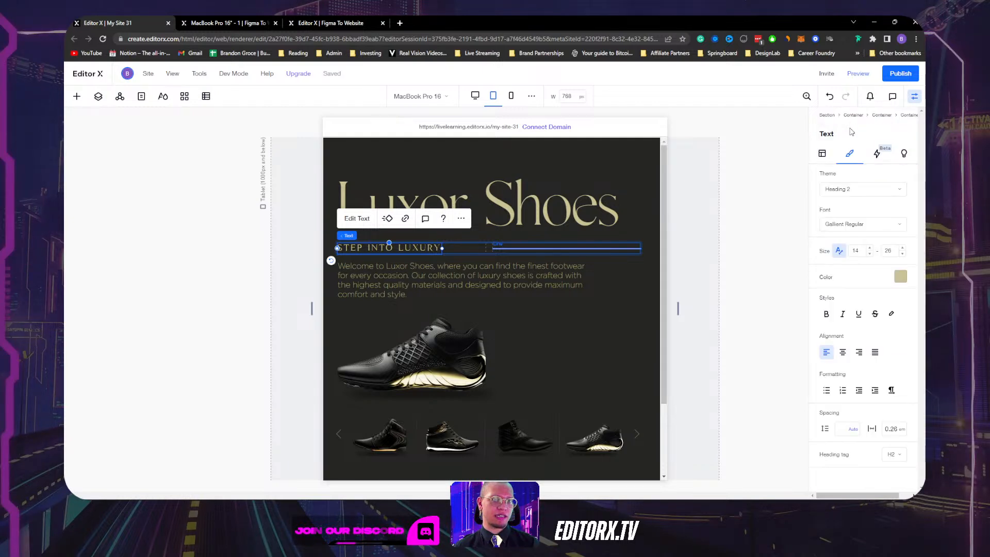
pyautogui.click(870, 248)
pyautogui.click(870, 249)
pyautogui.click(870, 248)
pyautogui.click(870, 248)
pyautogui.click(870, 248)
pyautogui.click(870, 249)
pyautogui.click(870, 248)
pyautogui.click(870, 249)
pyautogui.click(871, 250)
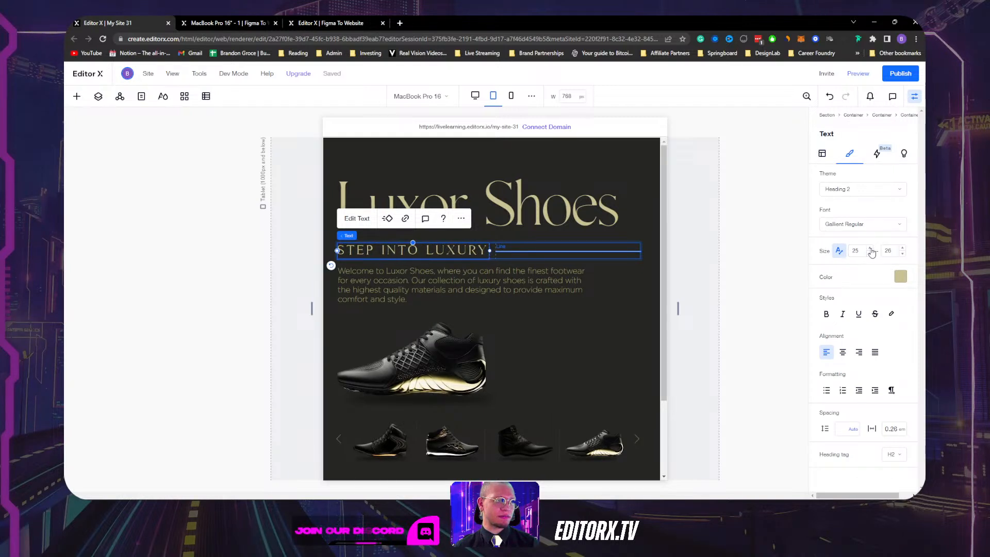
pyautogui.click(871, 250)
pyautogui.click(871, 249)
pyautogui.click(871, 249)
pyautogui.click(870, 249)
pyautogui.click(870, 249)
pyautogui.click(871, 249)
pyautogui.click(870, 253)
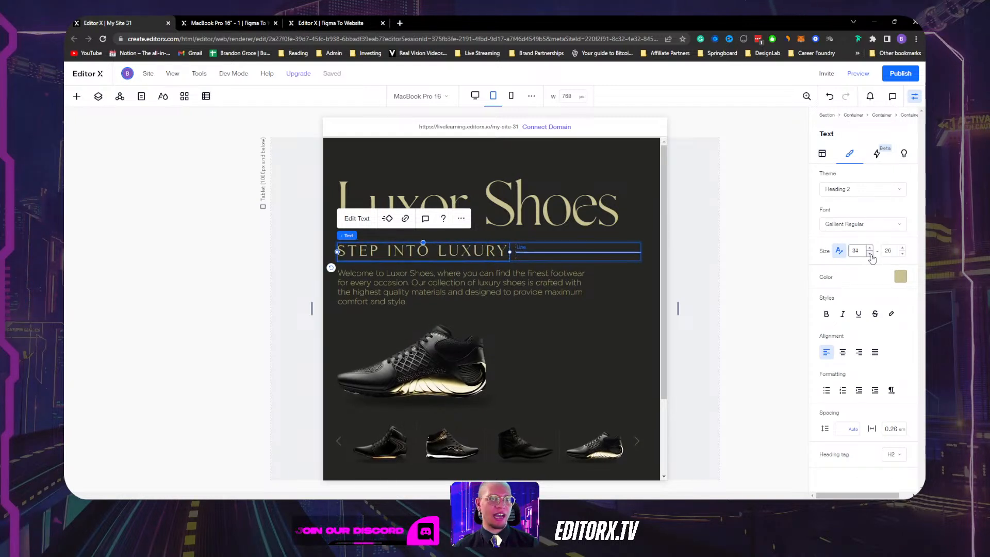
pyautogui.click(870, 253)
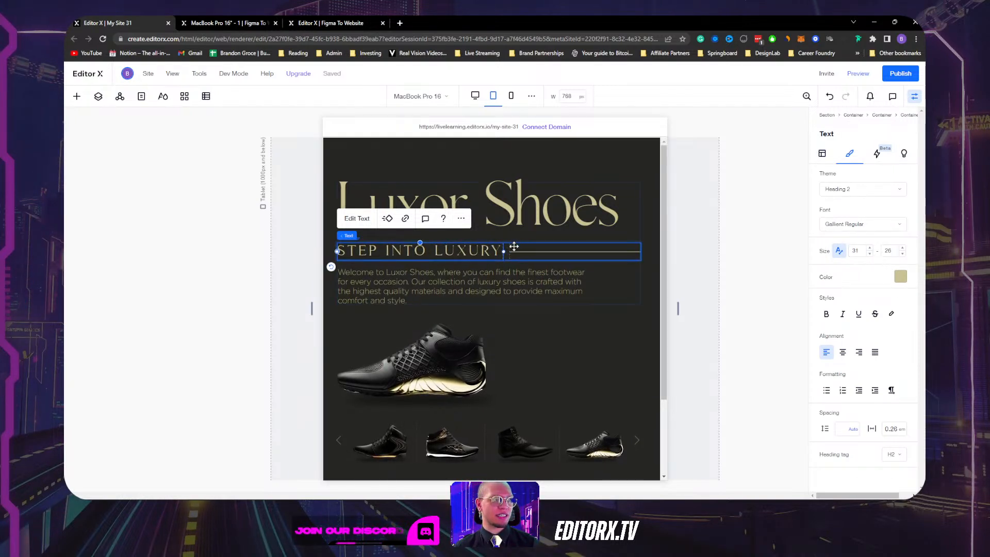
pyautogui.click(871, 248)
pyautogui.click(871, 249)
pyautogui.click(870, 248)
pyautogui.click(870, 249)
pyautogui.click(870, 249)
pyautogui.click(871, 248)
pyautogui.click(870, 249)
pyautogui.click(870, 249)
pyautogui.click(871, 249)
pyautogui.click(871, 248)
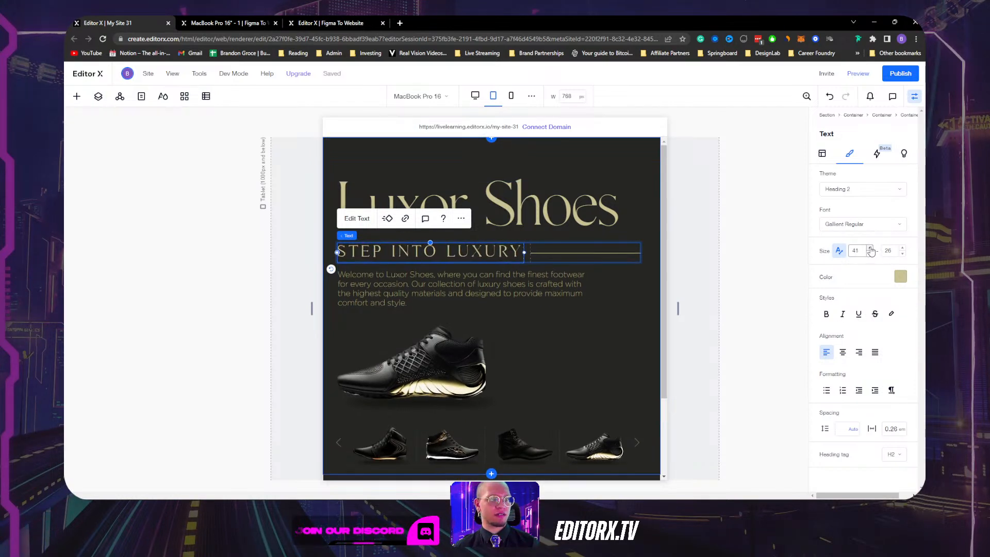
pyautogui.click(870, 248)
pyautogui.click(870, 249)
pyautogui.click(870, 248)
pyautogui.click(871, 248)
pyautogui.click(870, 249)
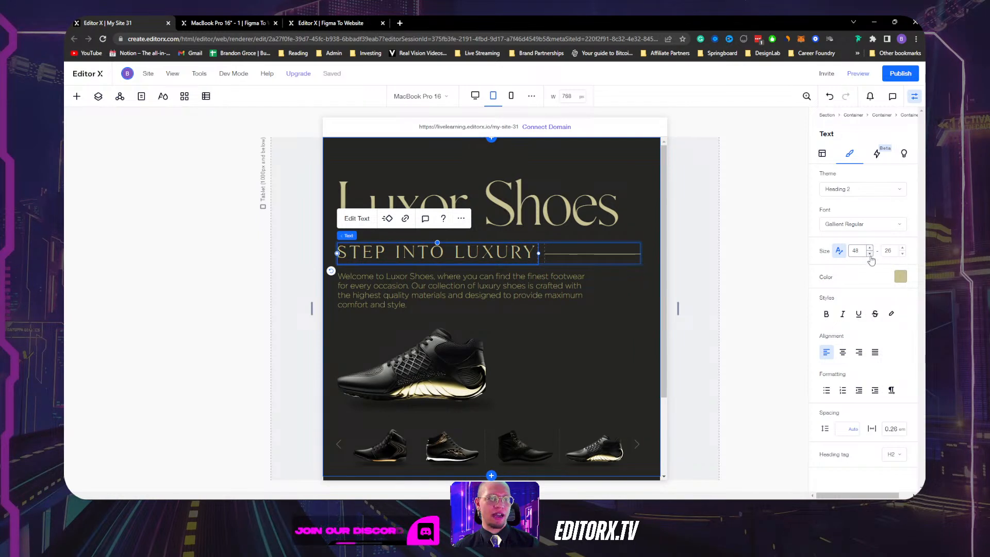
pyautogui.click(870, 255)
pyautogui.click(870, 254)
pyautogui.click(870, 254)
pyautogui.click(870, 255)
pyautogui.click(870, 254)
pyautogui.click(870, 254)
pyautogui.click(870, 254)
pyautogui.click(870, 254)
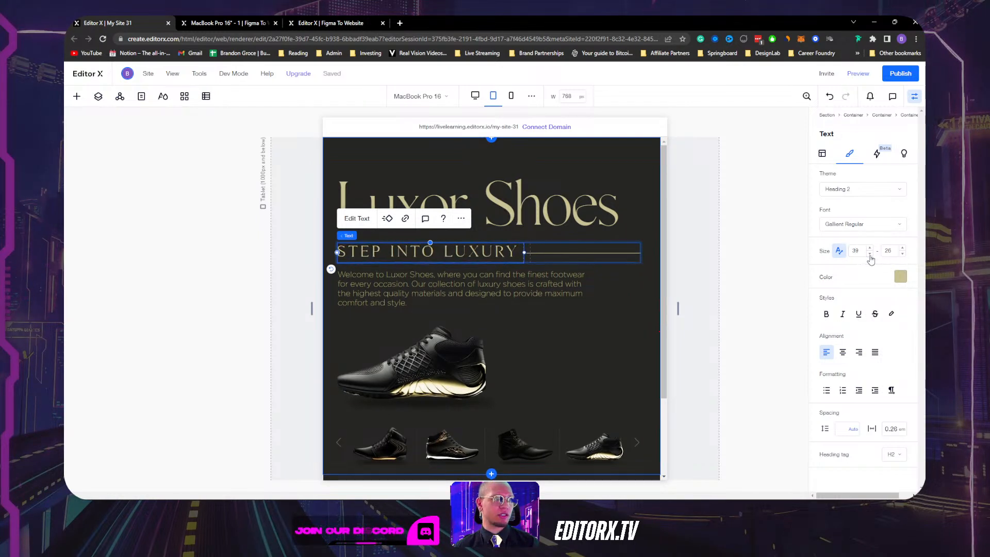
pyautogui.click(870, 255)
pyautogui.click(870, 254)
pyautogui.click(870, 255)
pyautogui.click(870, 254)
pyautogui.click(870, 254)
pyautogui.click(870, 254)
pyautogui.click(870, 255)
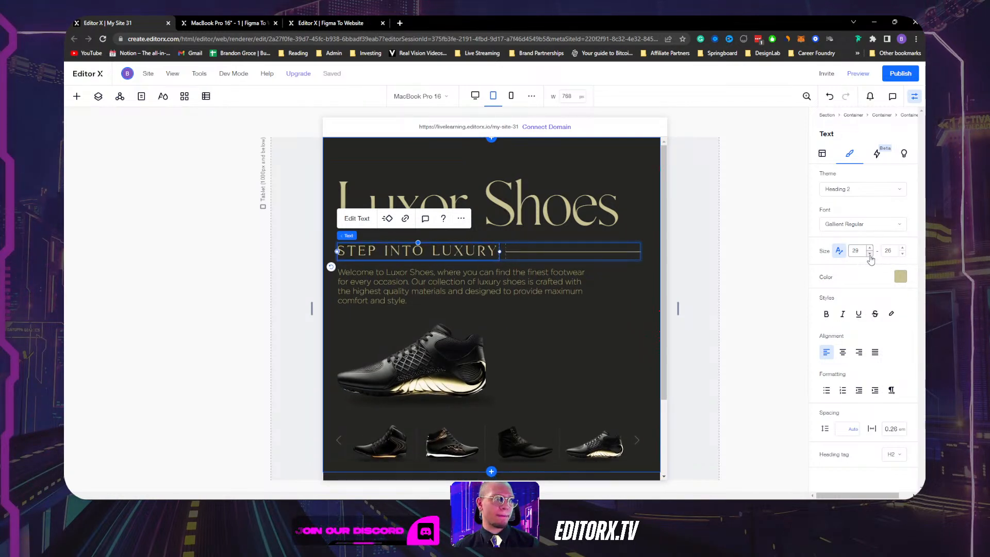
pyautogui.click(870, 255)
pyautogui.click(869, 255)
pyautogui.click(870, 255)
pyautogui.click(870, 255)
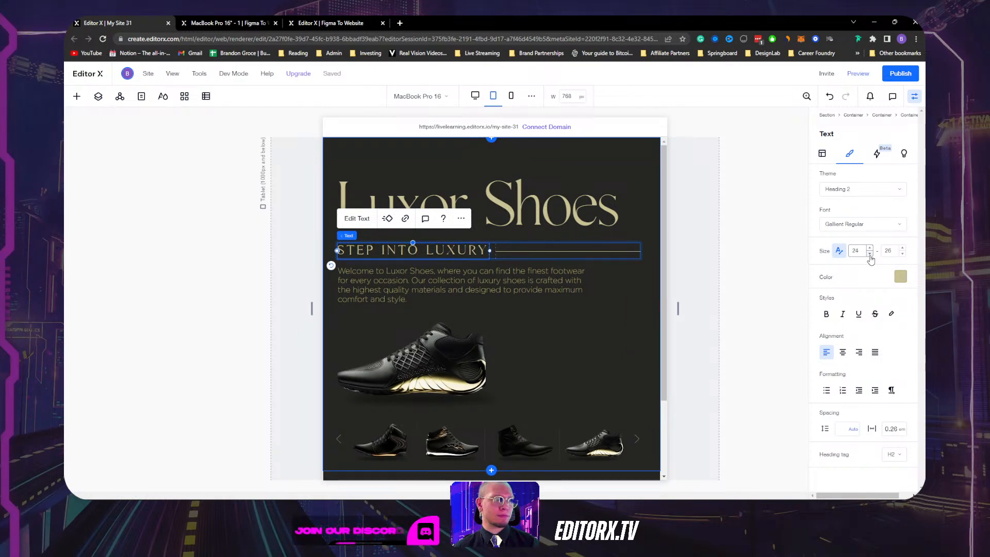
pyautogui.click(870, 255)
pyautogui.click(870, 255)
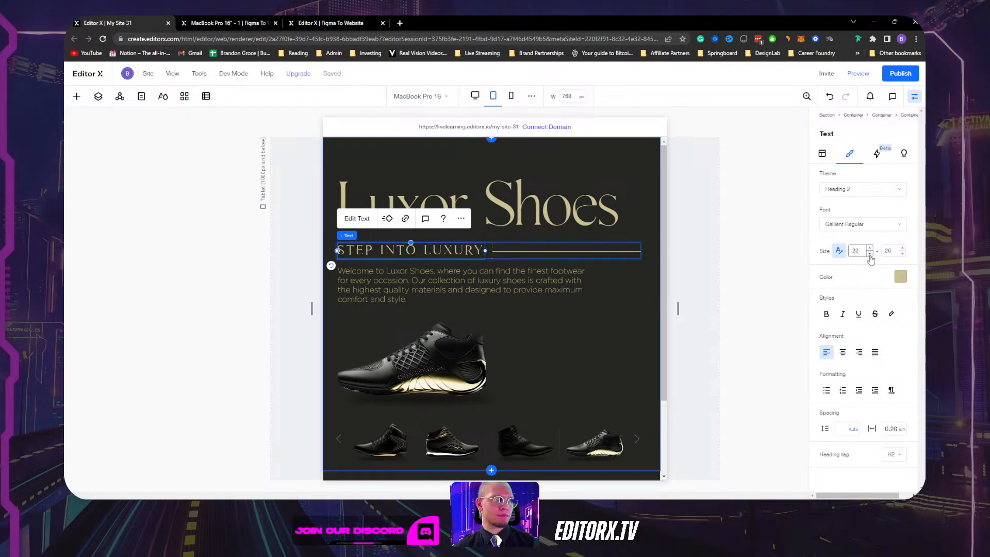
pyautogui.click(535, 284)
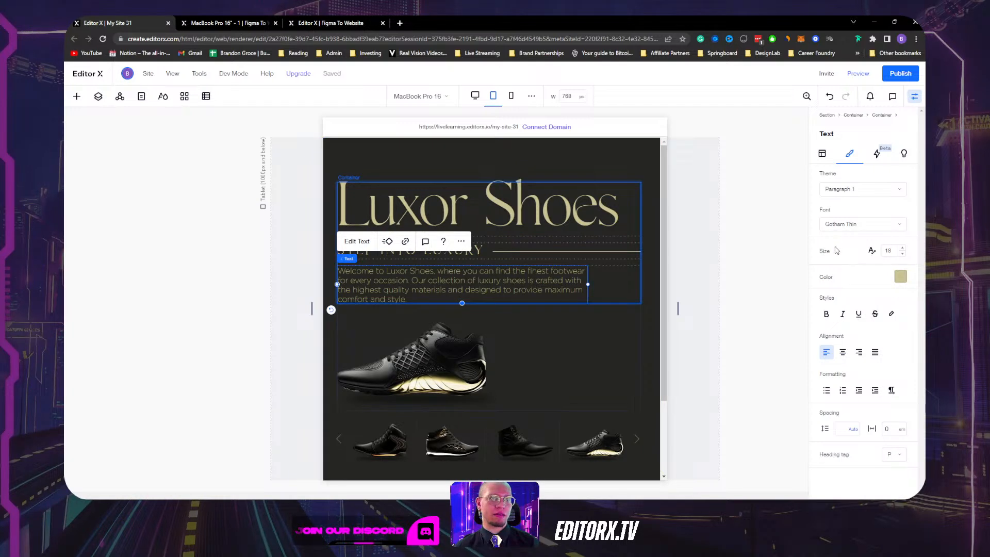
# Set the welcome paragraph's width to 100% on tablet.
pyautogui.click(824, 154)
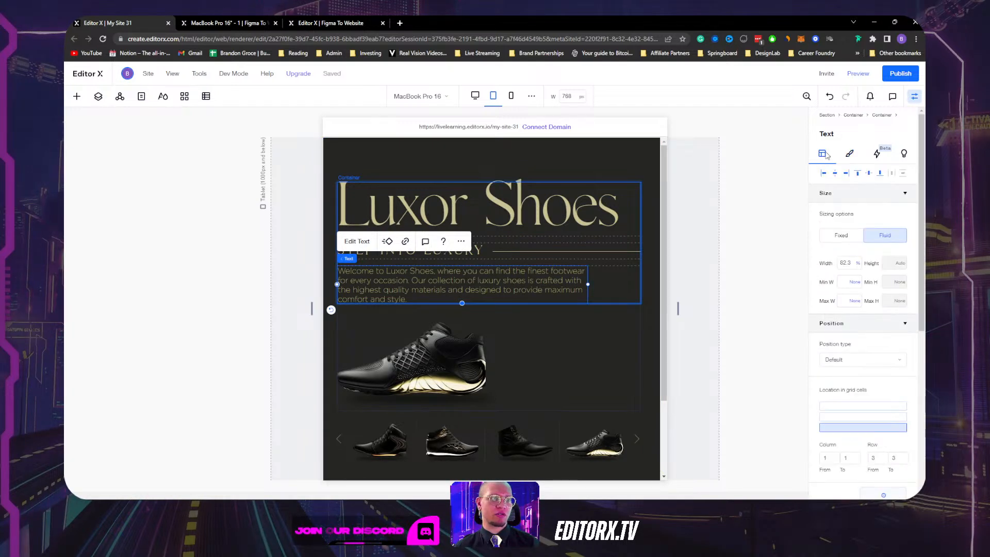
pyautogui.click(852, 263)
pyautogui.press('Return')
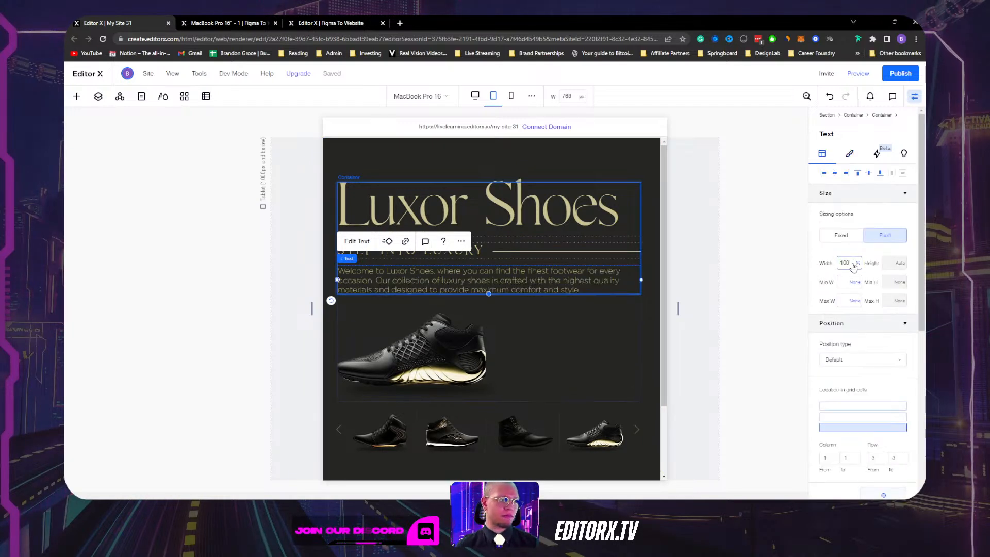
# Select the shoe image and its parent containers in the hero.
pyautogui.click(540, 340)
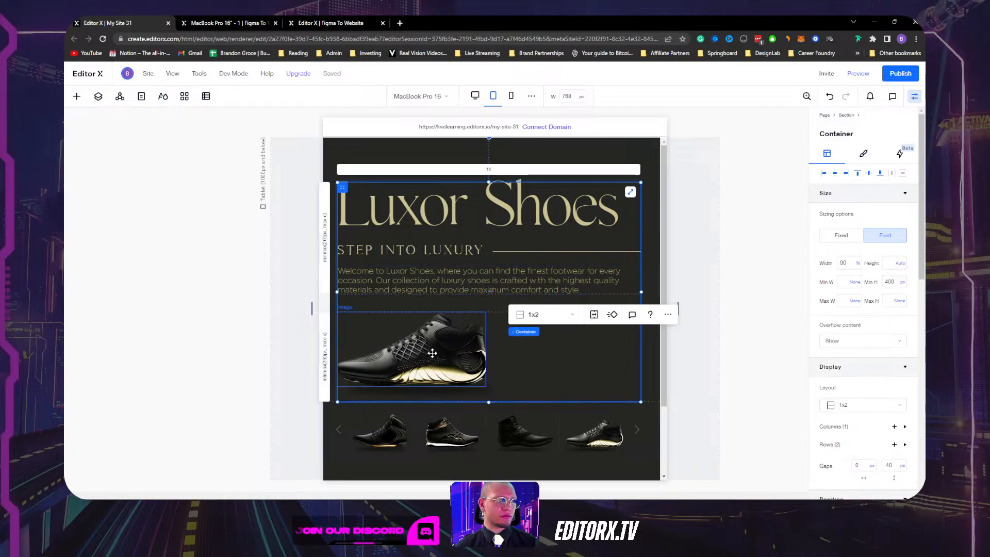
pyautogui.click(433, 354)
pyautogui.click(498, 341)
pyautogui.click(454, 360)
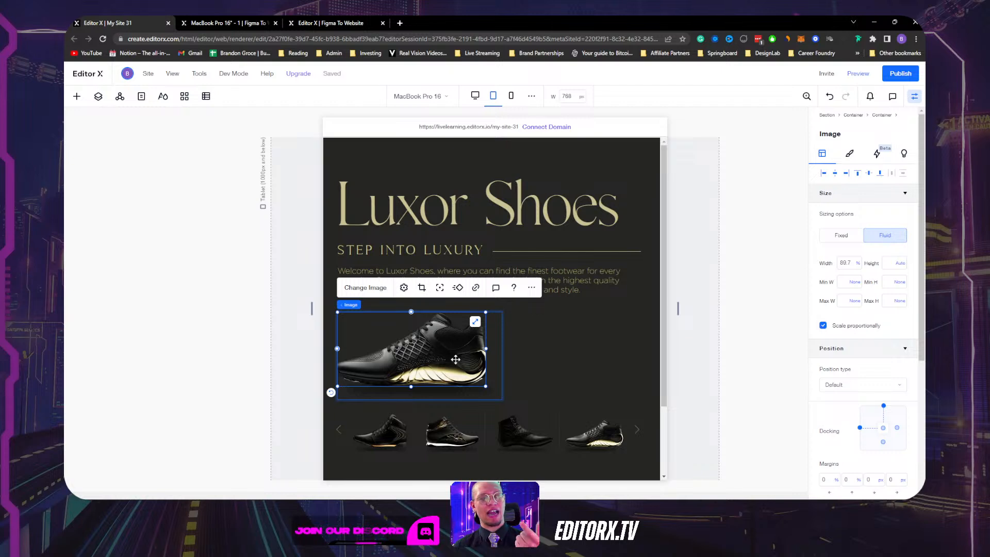
pyautogui.click(588, 359)
pyautogui.scroll(-2, 585, 361)
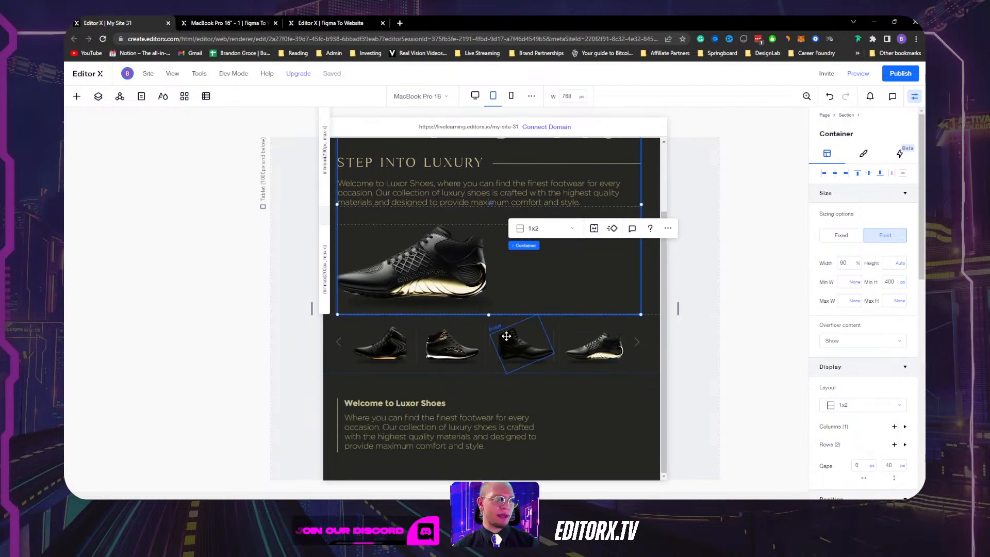
# Set the hero section's vertical row gap to 25 px on tablet.
pyautogui.click(330, 339)
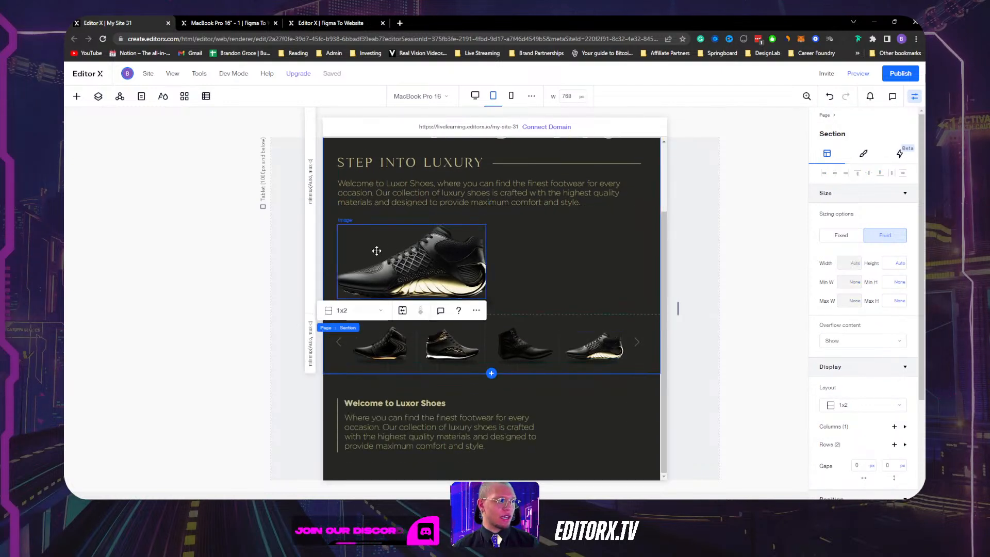
pyautogui.scroll(2, 610, 247)
pyautogui.click(716, 270)
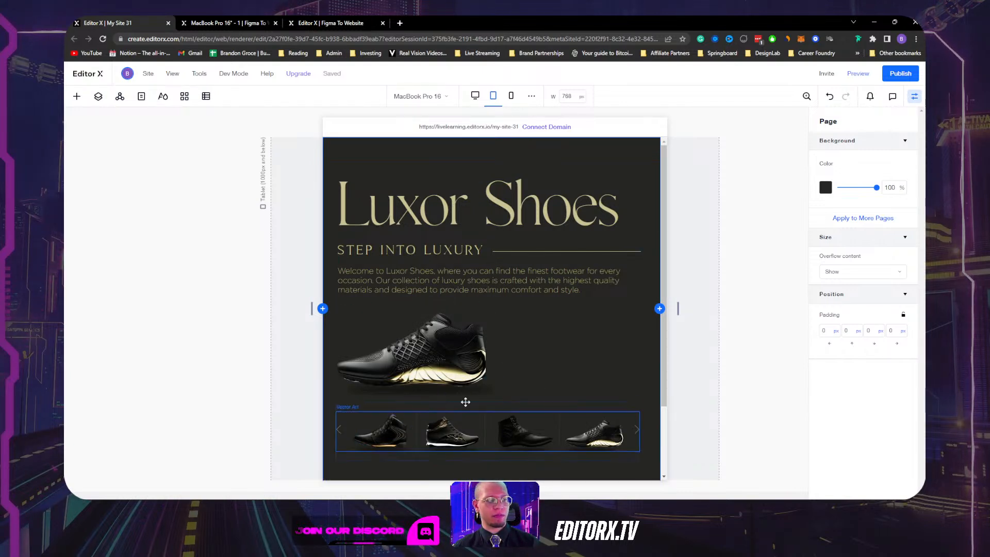
pyautogui.click(650, 354)
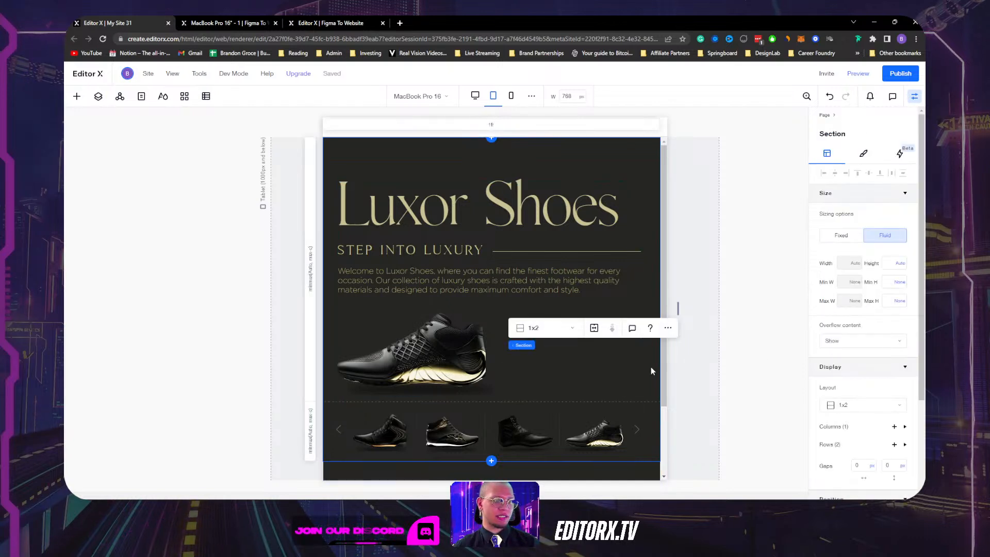
pyautogui.scroll(-2, 882, 351)
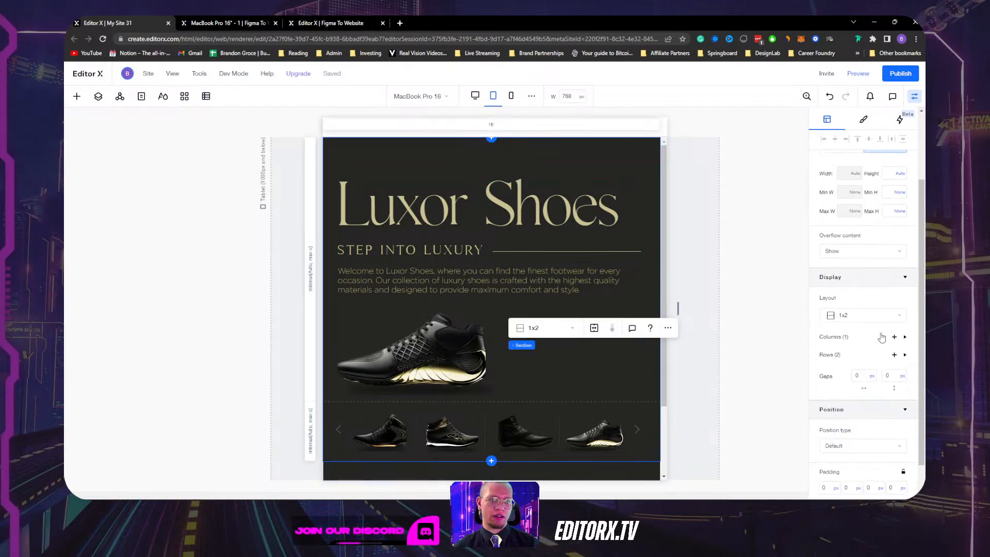
pyautogui.click(888, 376)
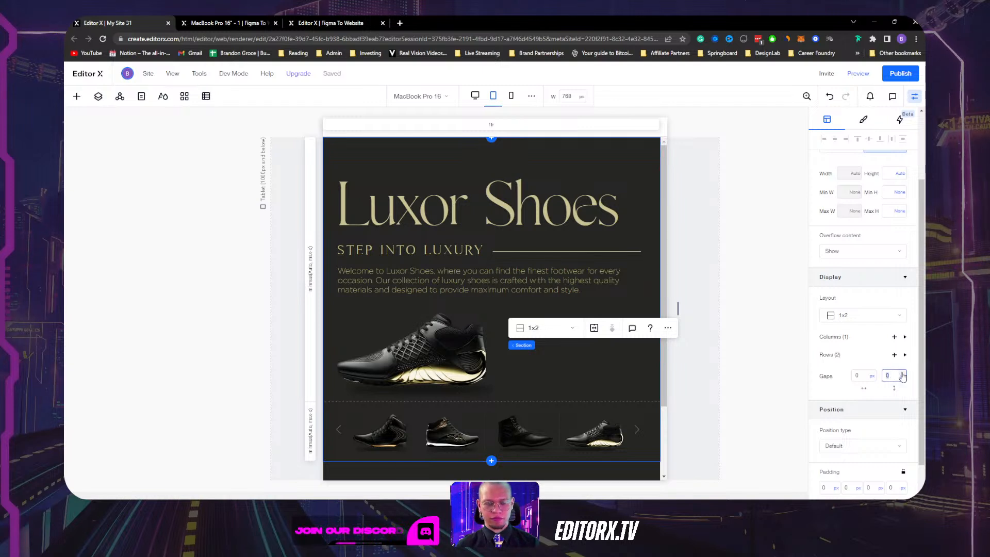
pyautogui.press('Return')
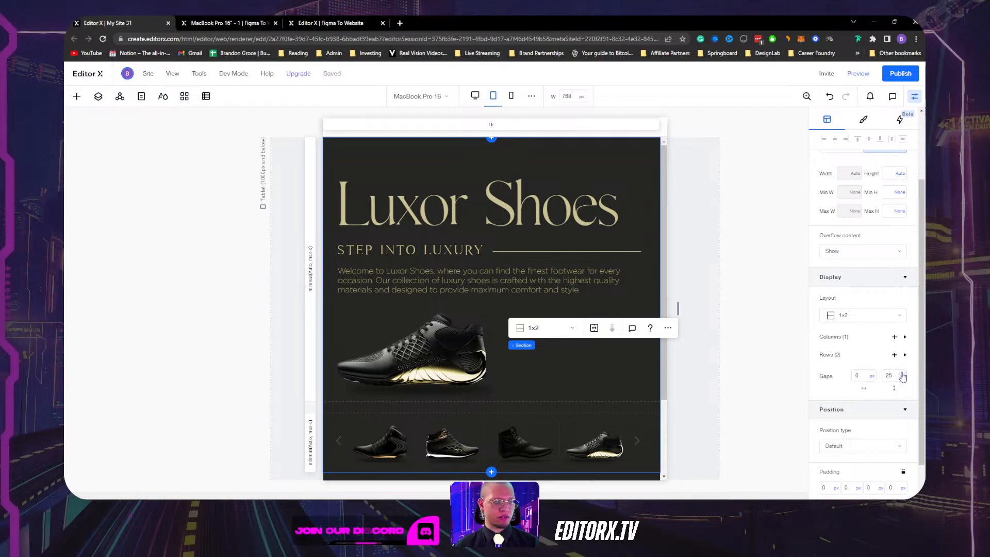
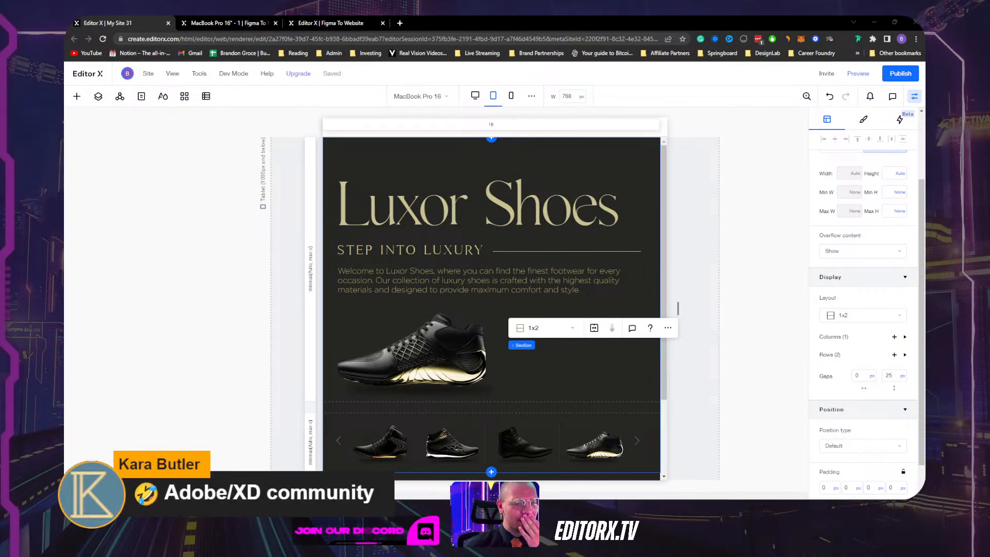
# Widen the tablet preview from 768 to 1000 px and select the STEP INTO LUXURY grid.
pyautogui.scroll(-3, 463, 220)
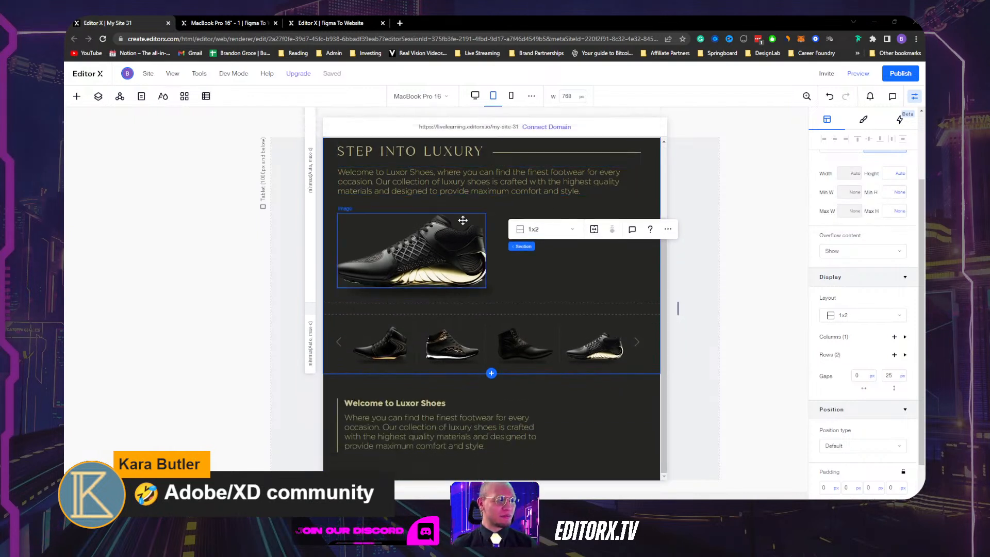
pyautogui.click(593, 426)
pyautogui.scroll(3, 457, 268)
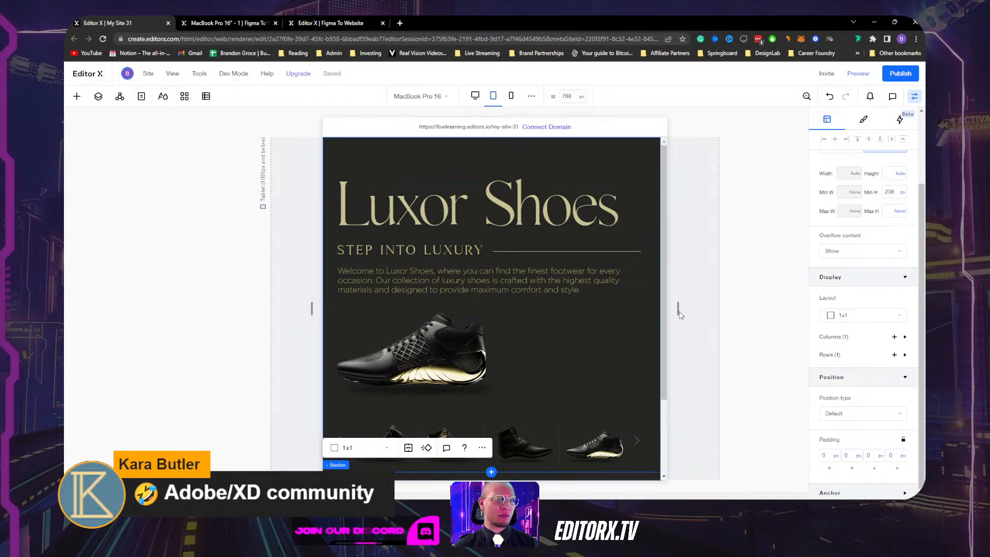
pyautogui.moveTo(680, 312); pyautogui.dragTo(729, 309)
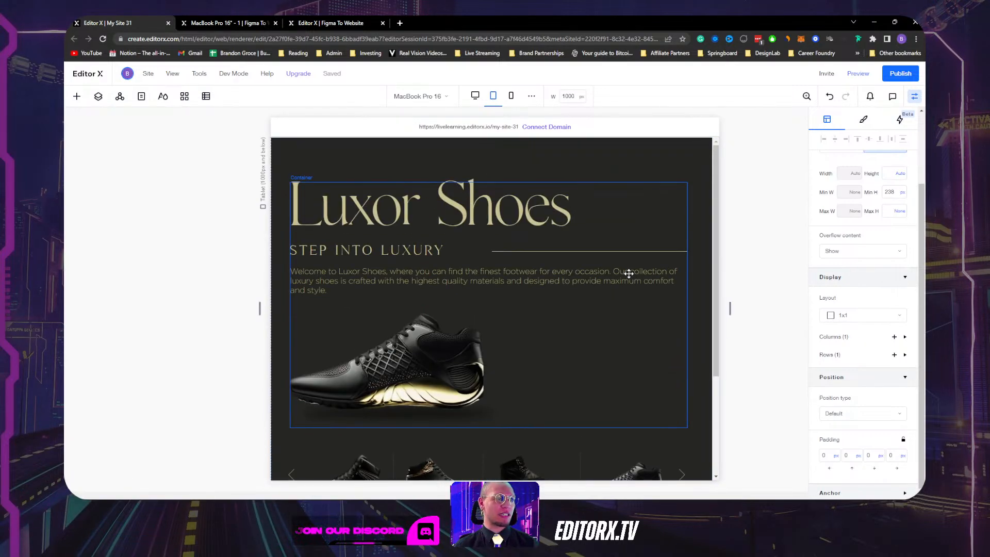
pyautogui.click(455, 252)
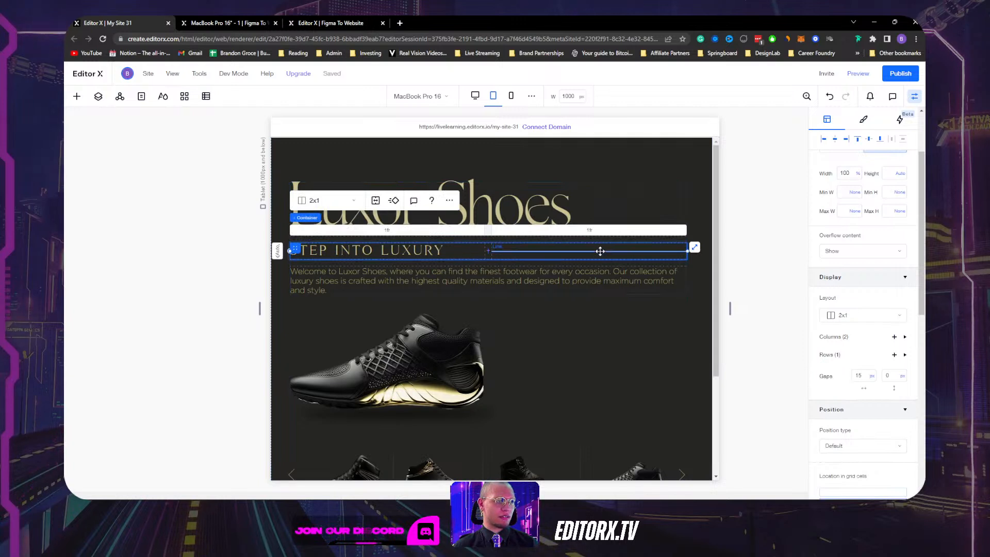
# Change column 1 of the STEP INTO LUXURY grid from fr to Auto width.
pyautogui.click(387, 231)
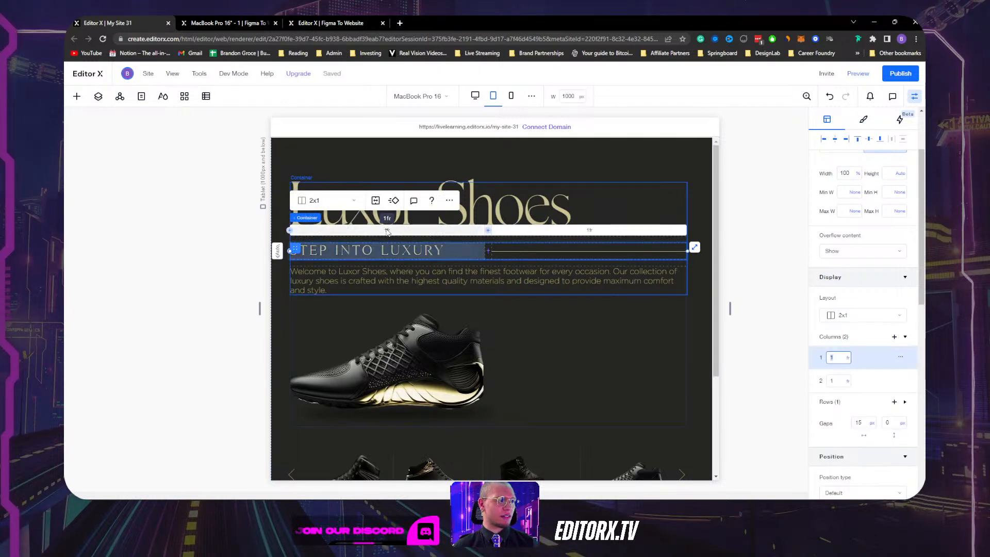
pyautogui.click(400, 250)
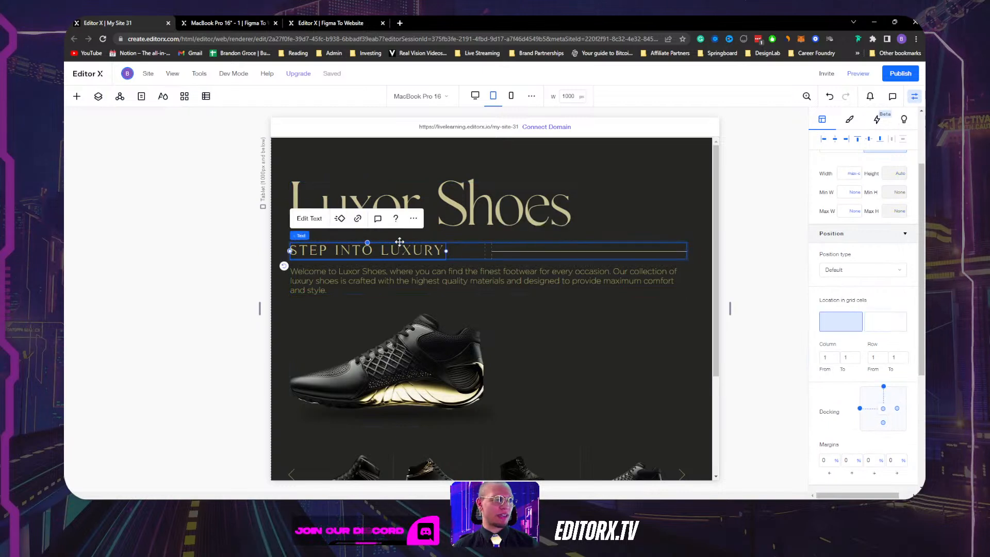
pyautogui.click(466, 251)
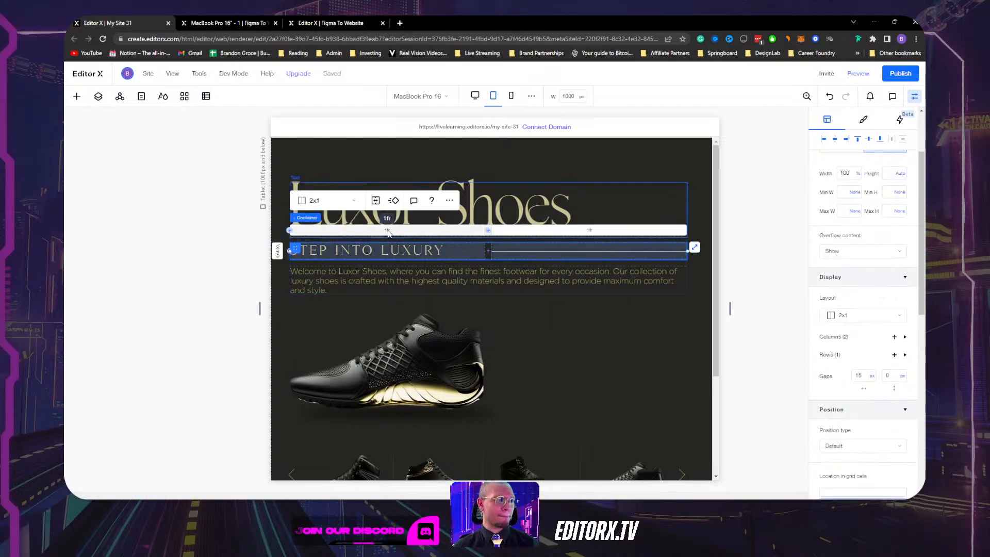
pyautogui.click(387, 231)
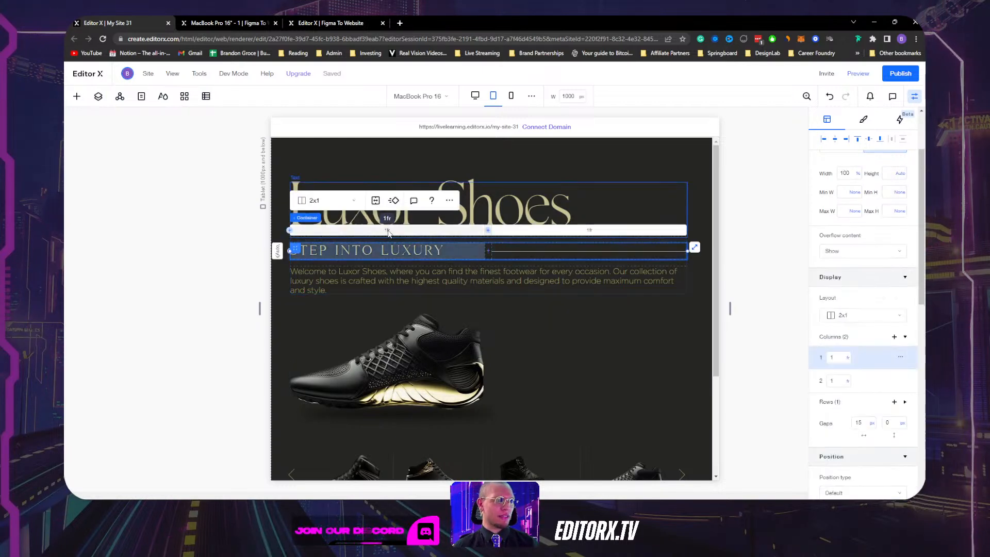
pyautogui.click(848, 359)
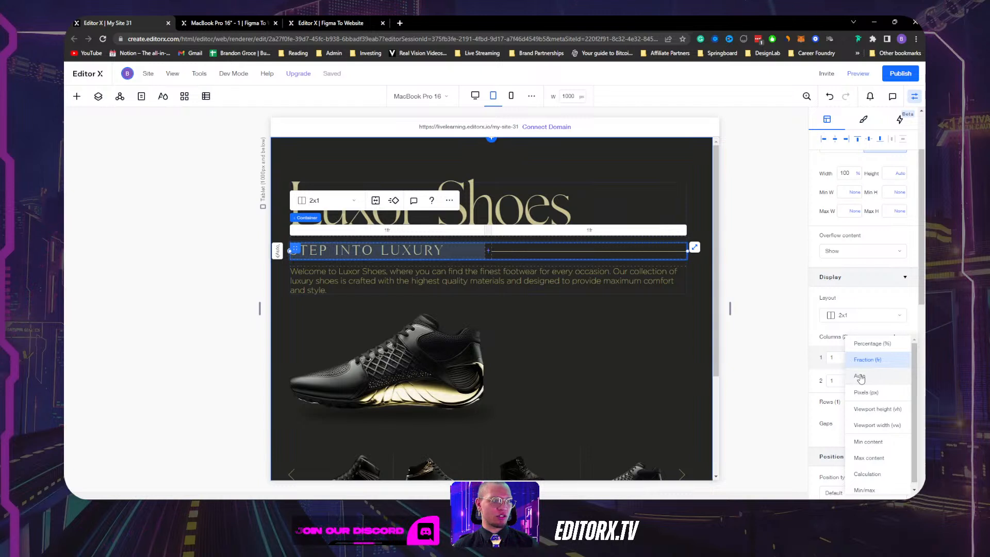
pyautogui.click(860, 377)
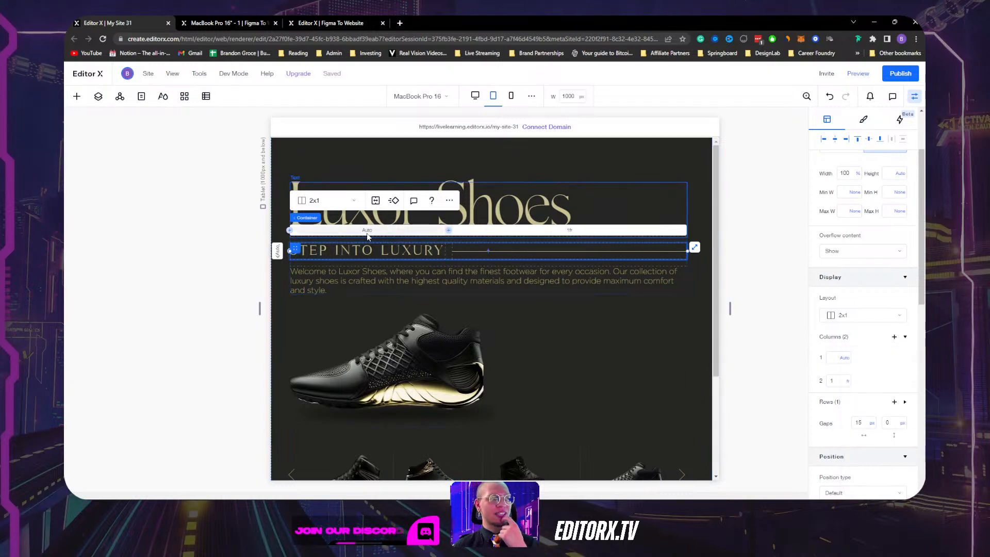
# Check the subtitle text, decorative line and their containers after the column change.
pyautogui.click(379, 252)
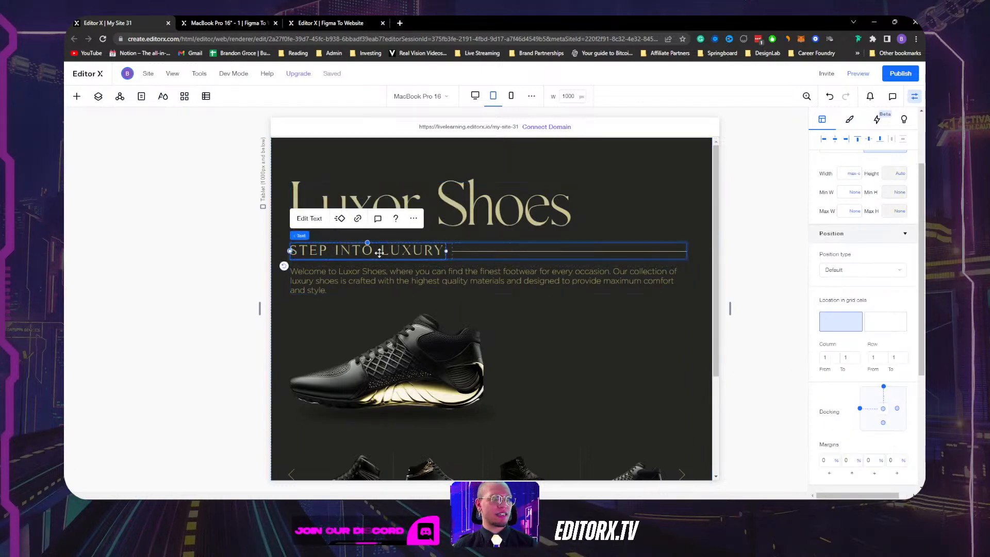
pyautogui.click(450, 251)
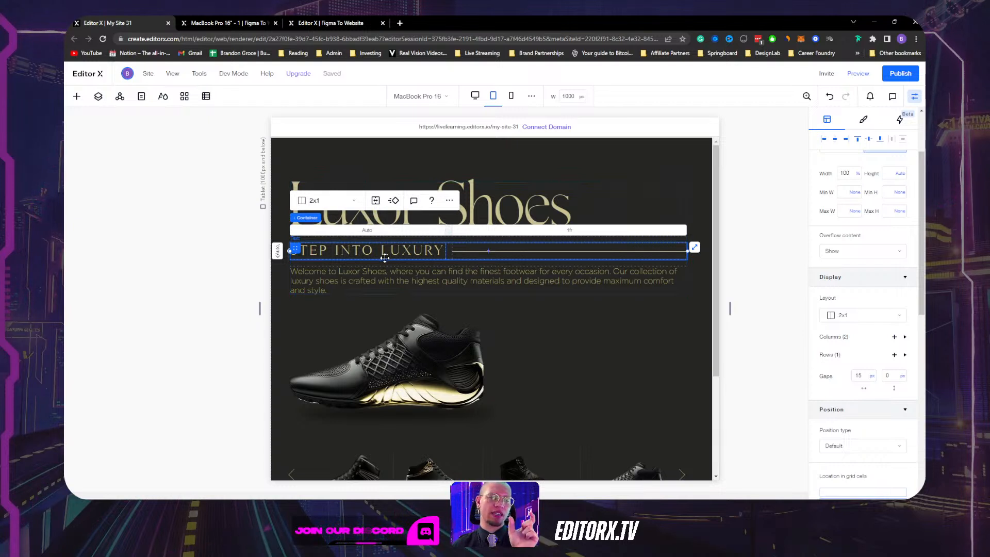
pyautogui.click(500, 251)
pyautogui.click(517, 241)
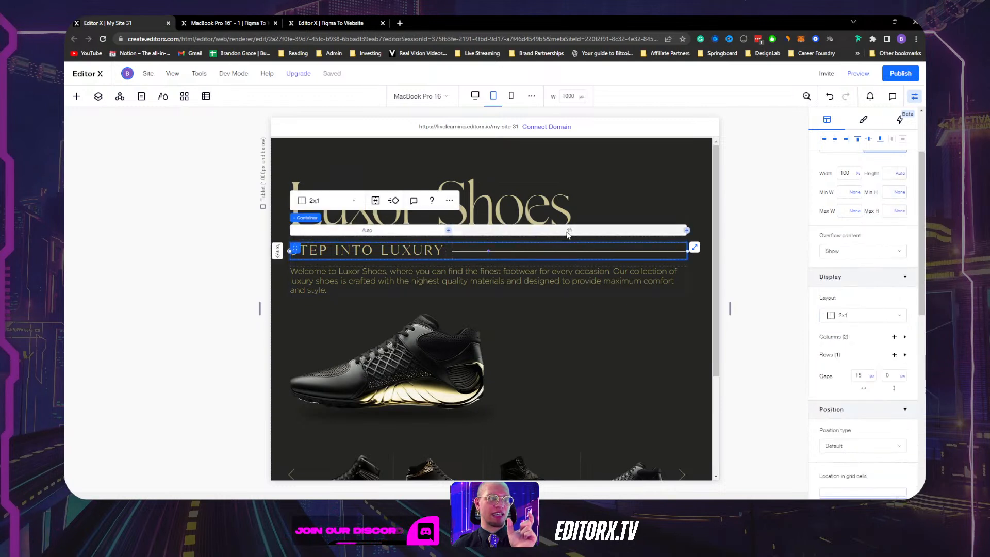
pyautogui.click(669, 215)
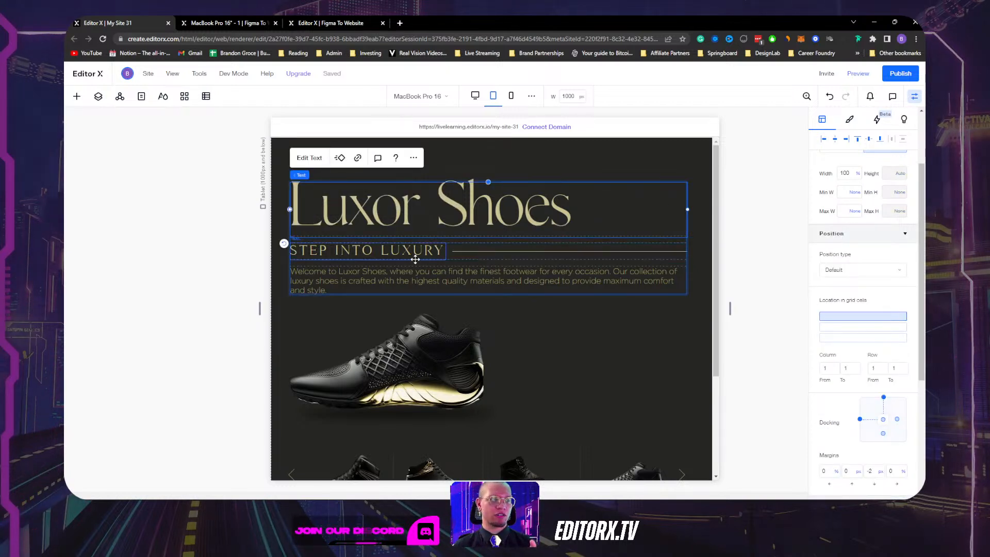
pyautogui.click(415, 251)
pyautogui.click(449, 249)
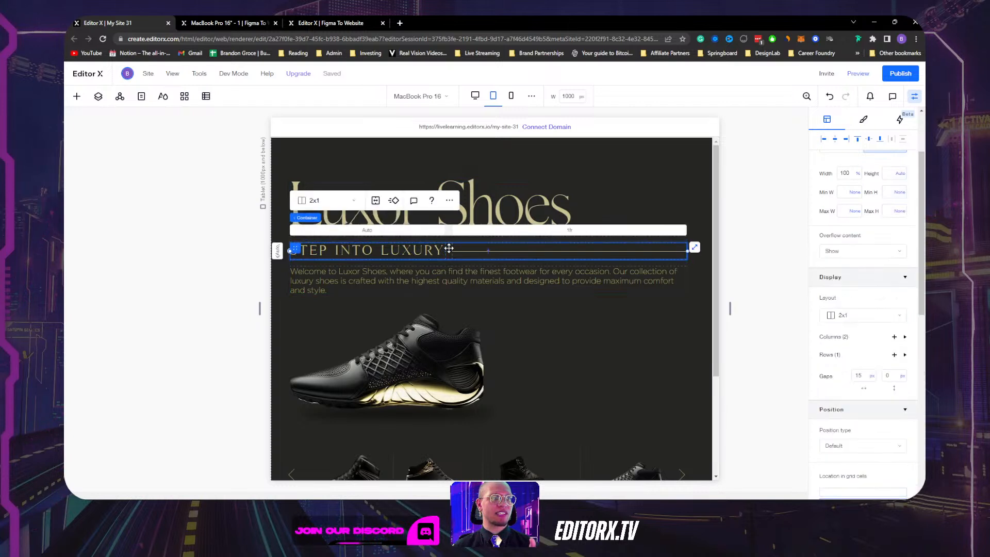
pyautogui.click(394, 251)
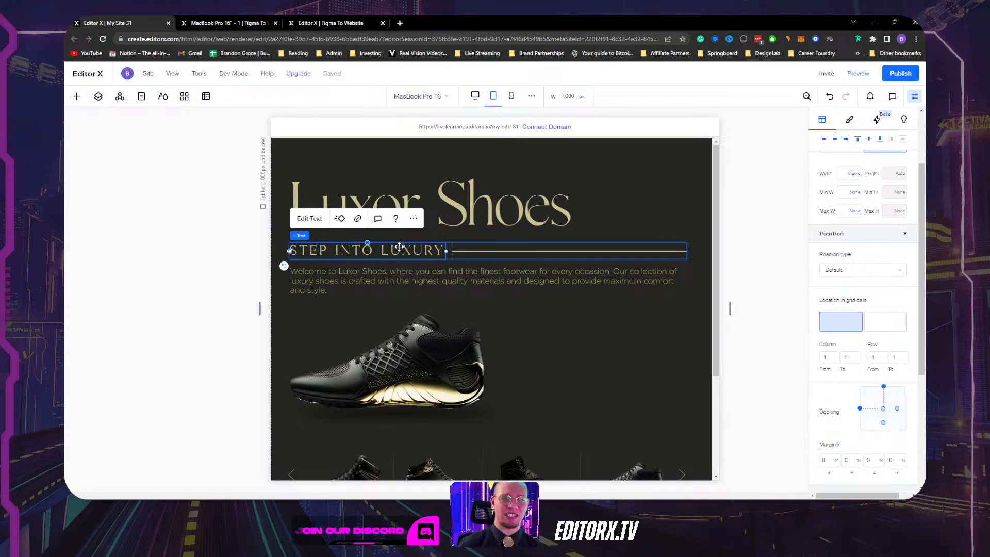
# Narrow the preview to 830 px and recheck the subtitle, line and welcome paragraph.
pyautogui.moveTo(730, 308); pyautogui.dragTo(692, 308)
pyautogui.click(420, 249)
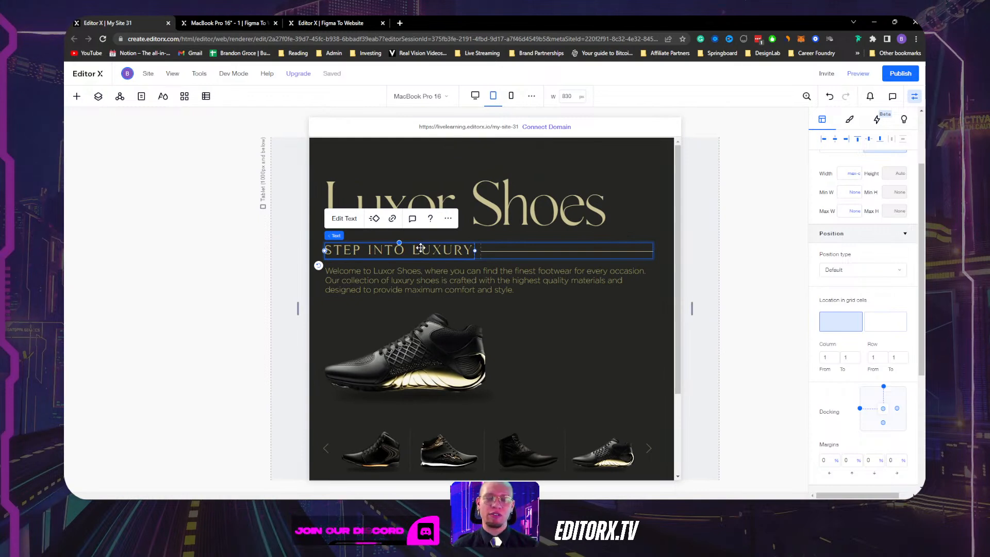
pyautogui.click(519, 250)
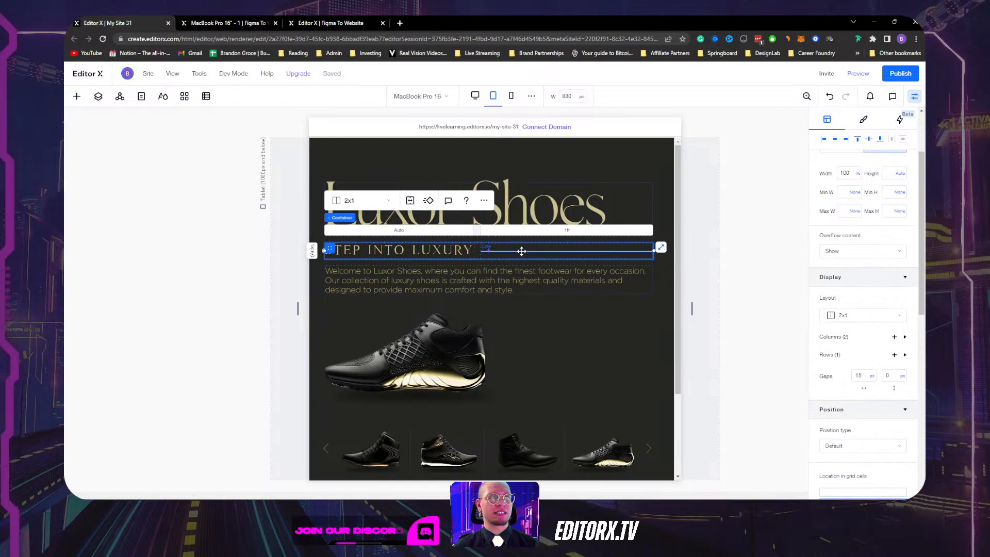
pyautogui.click(521, 251)
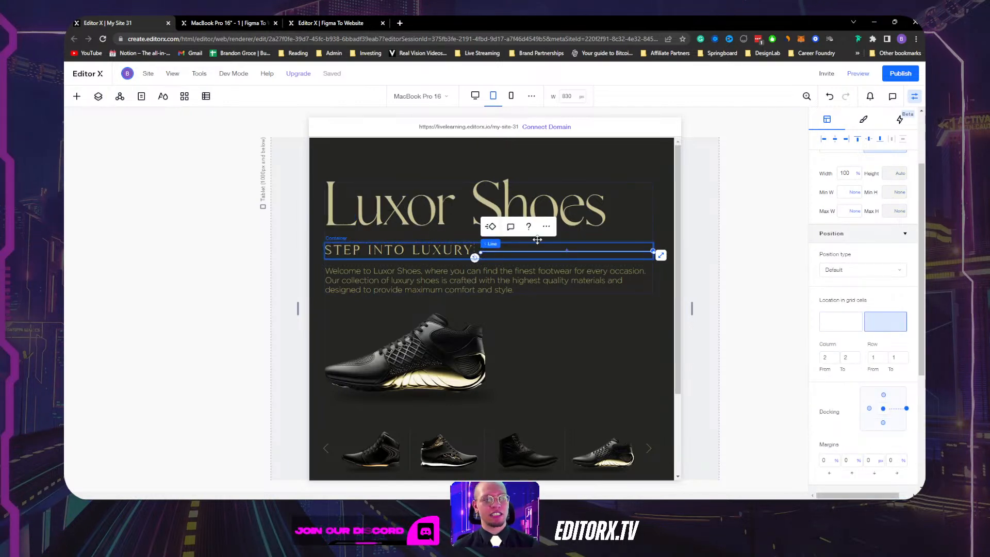
pyautogui.click(619, 282)
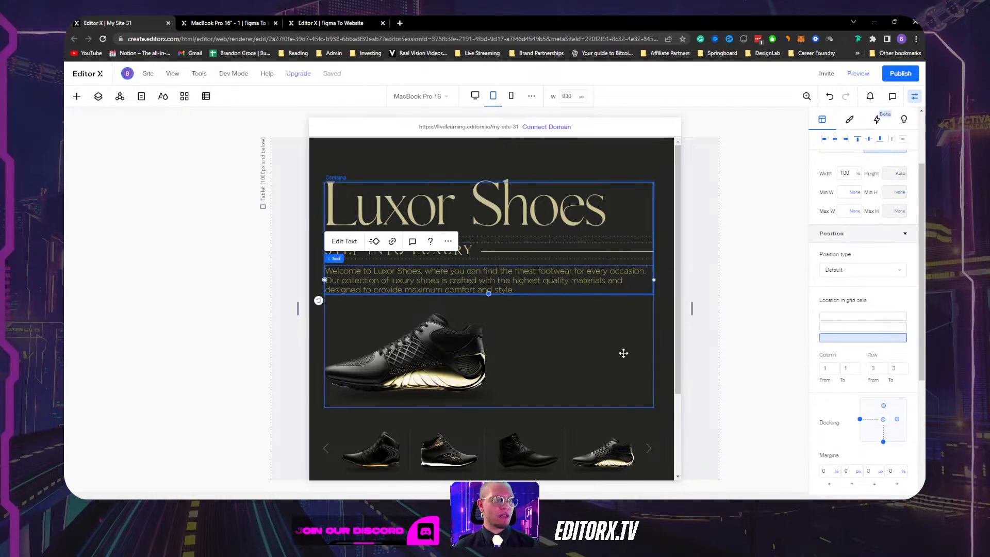
pyautogui.click(623, 346)
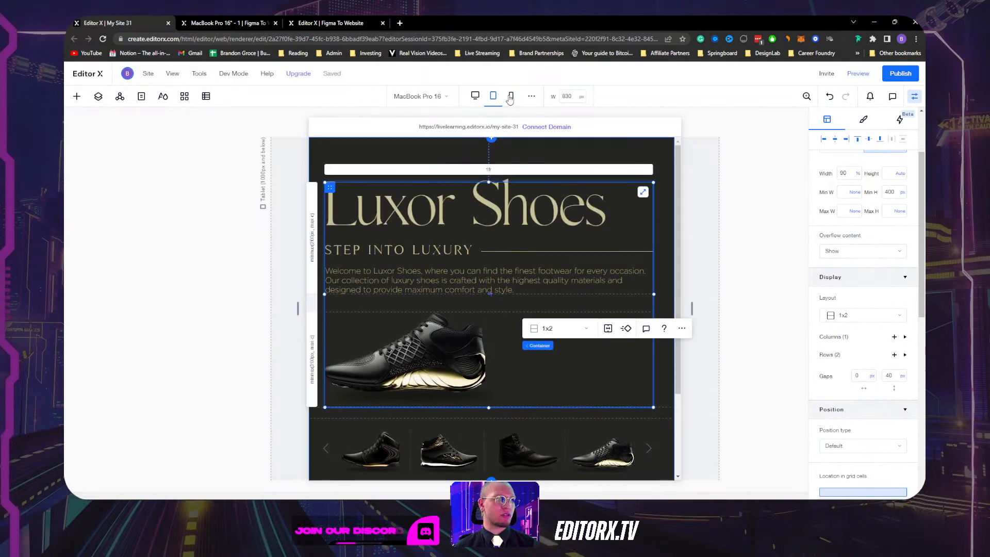
pyautogui.click(511, 96)
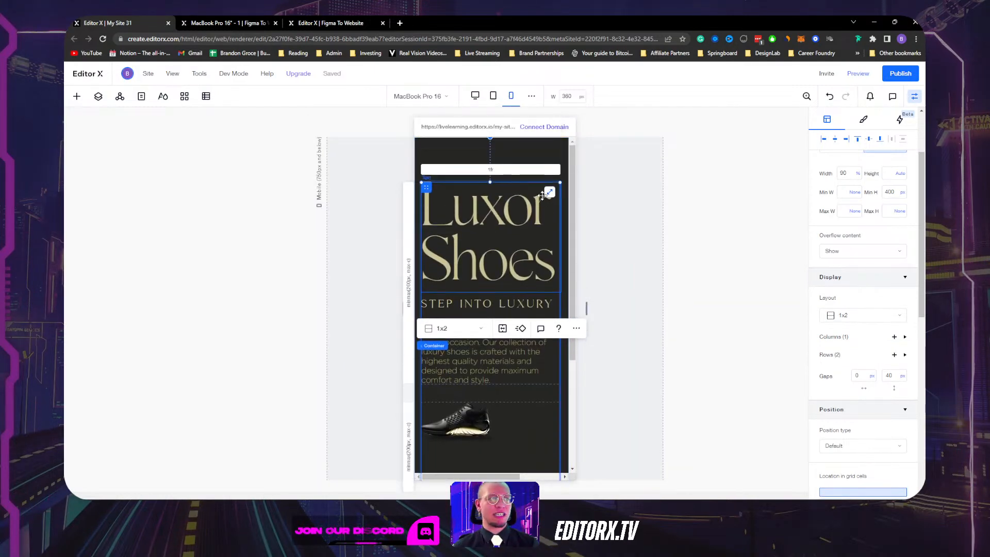
# Make the mobile welcome paragraph scale its font size between 14 and 18.
pyautogui.click(541, 149)
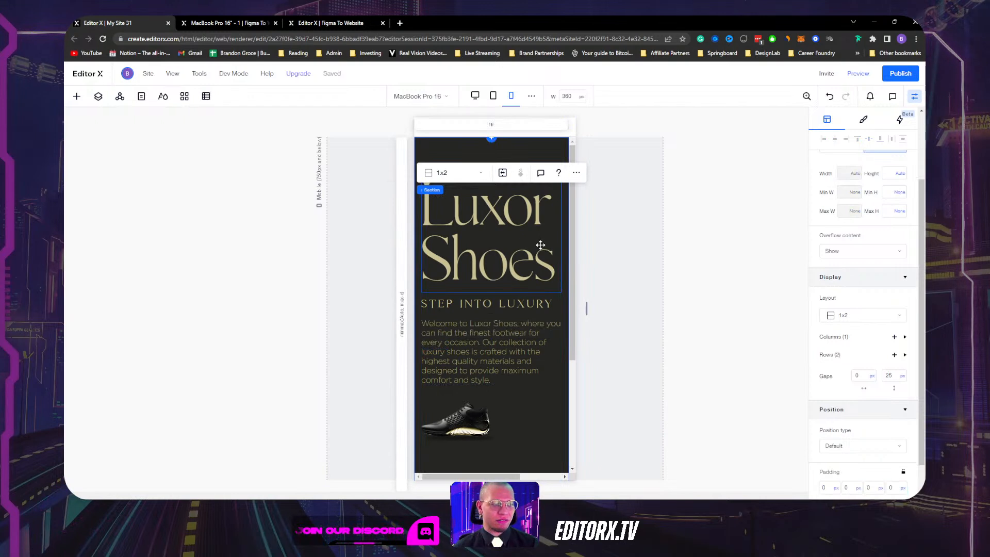
pyautogui.click(477, 357)
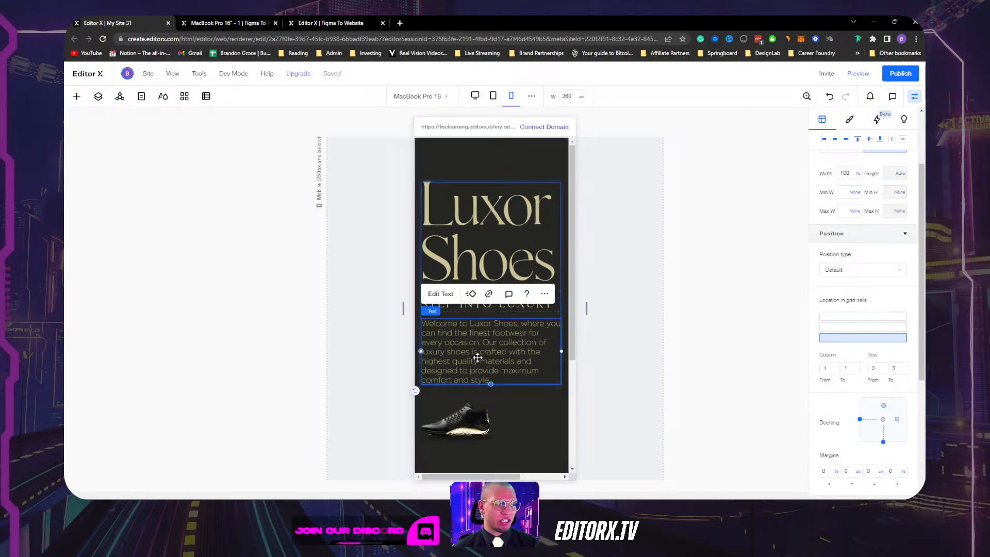
pyautogui.click(849, 121)
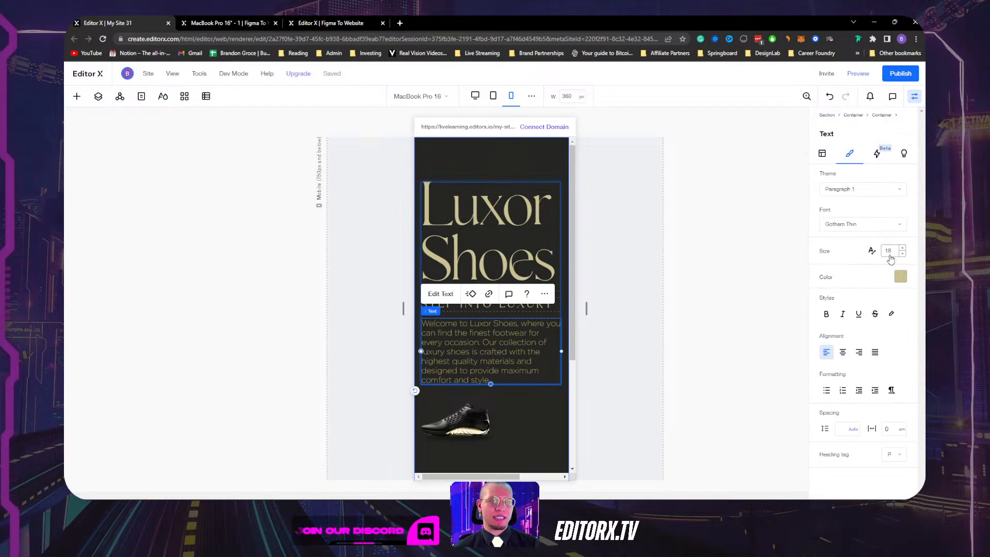
pyautogui.click(872, 252)
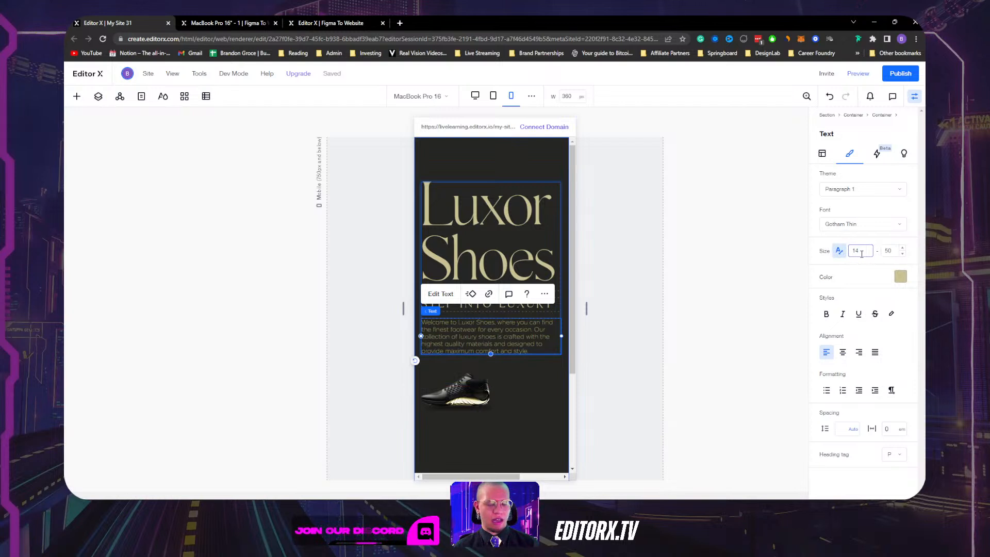
pyautogui.press('Return')
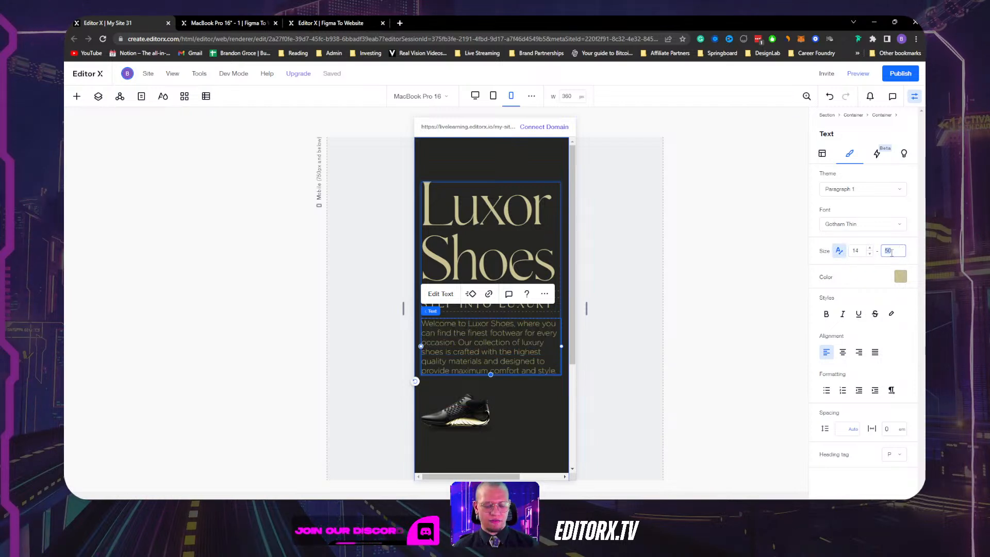
pyautogui.press('Return')
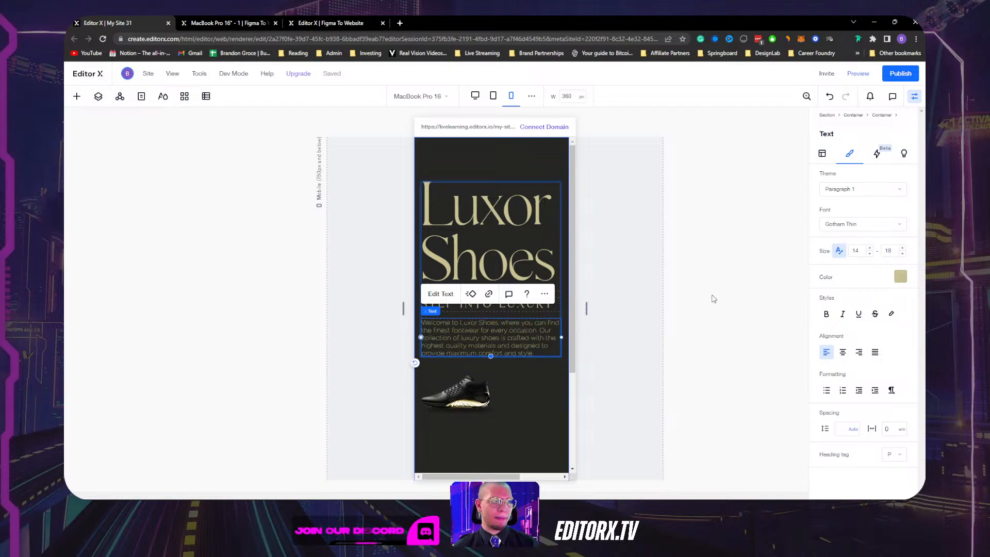
pyautogui.click(893, 251)
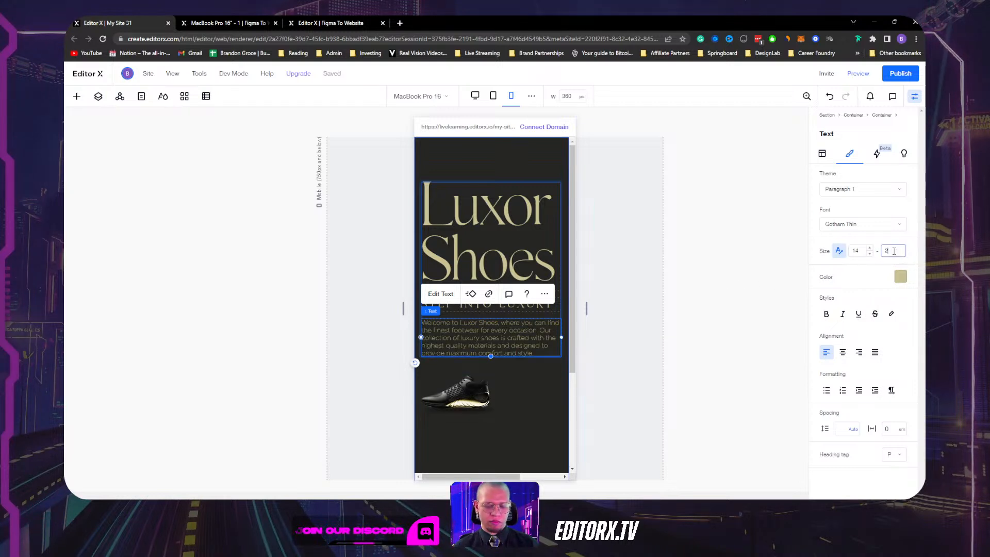
pyautogui.click(480, 370)
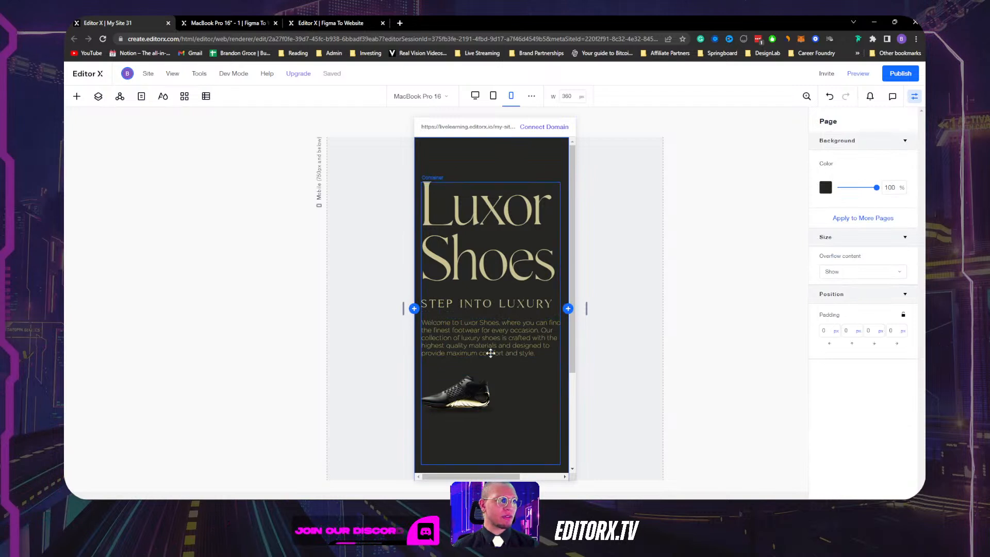
pyautogui.scroll(-2, 489, 227)
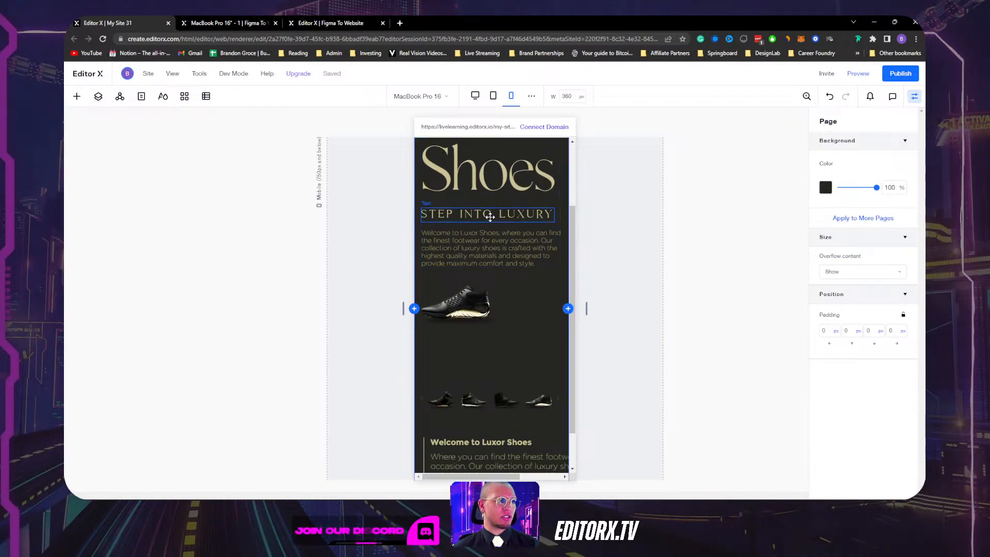
# Set the mobile hero container's second row minimum to Auto.
pyautogui.click(491, 220)
pyautogui.click(539, 296)
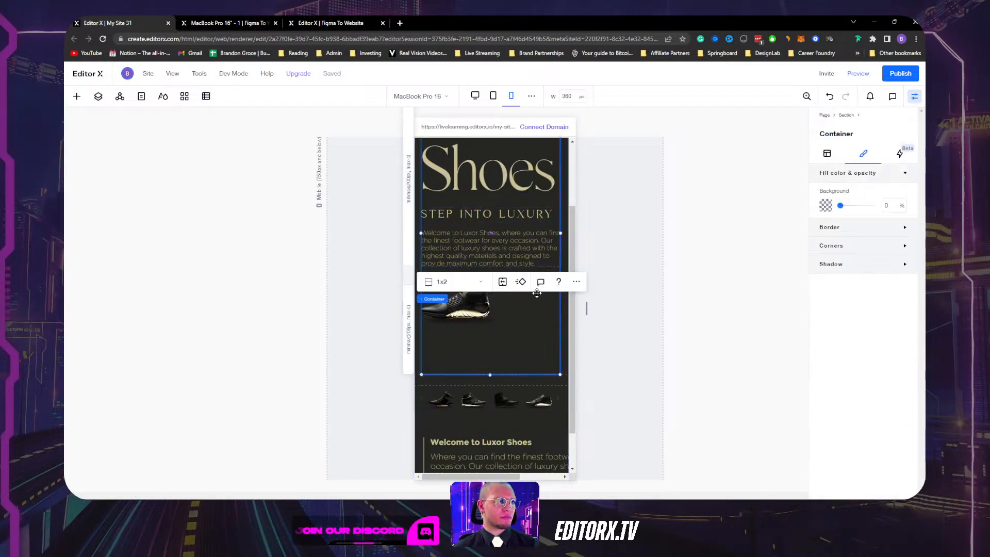
pyautogui.scroll(-1, 521, 236)
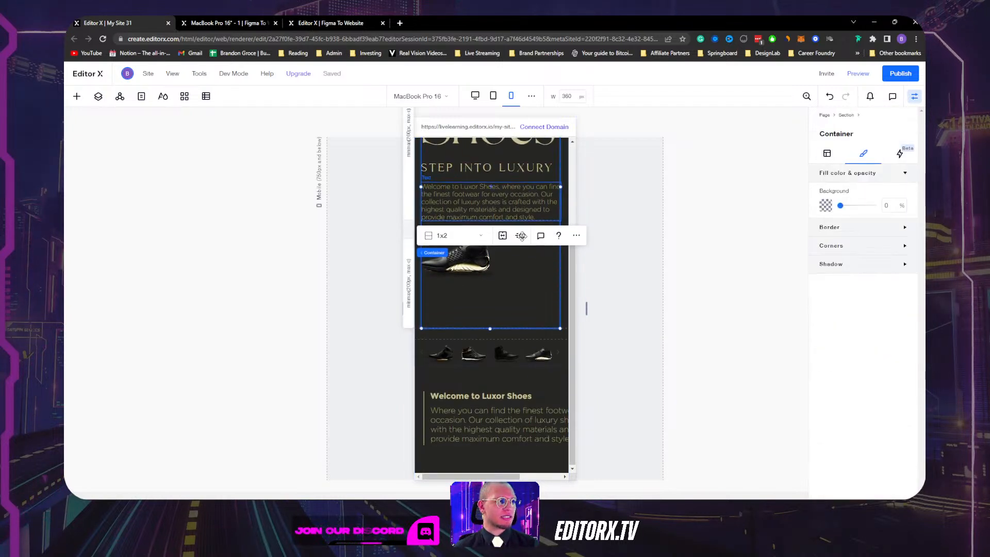
pyautogui.click(558, 327)
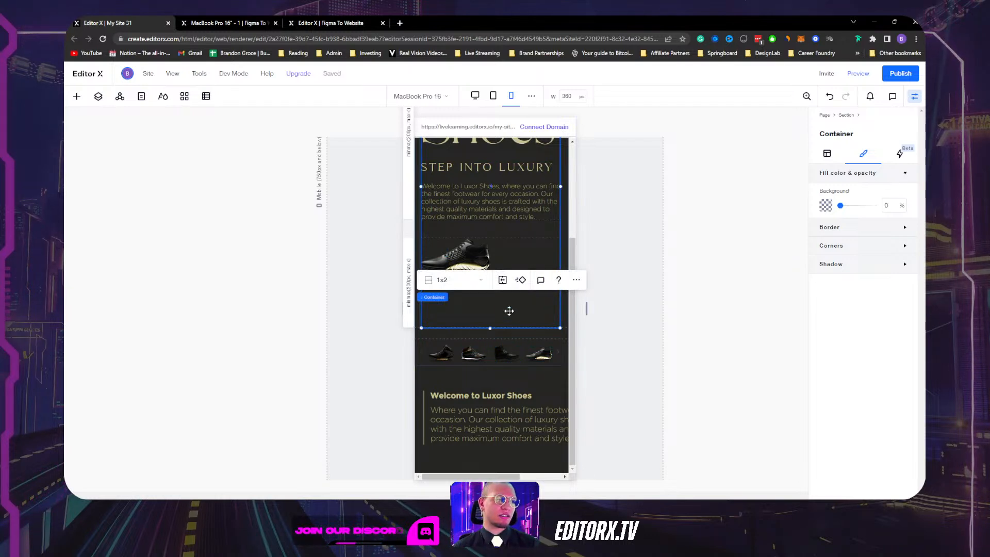
pyautogui.scroll(3, 459, 311)
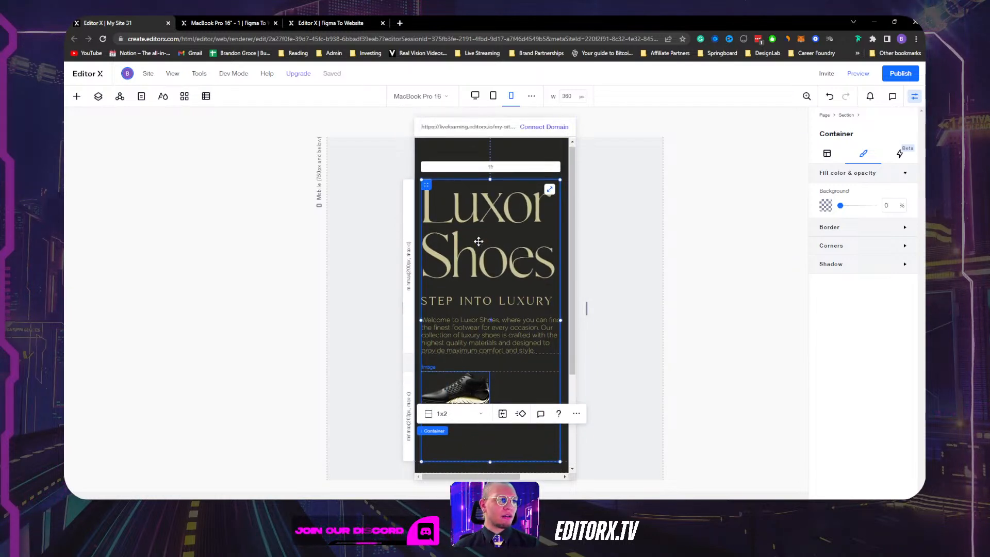
pyautogui.scroll(-3, 506, 261)
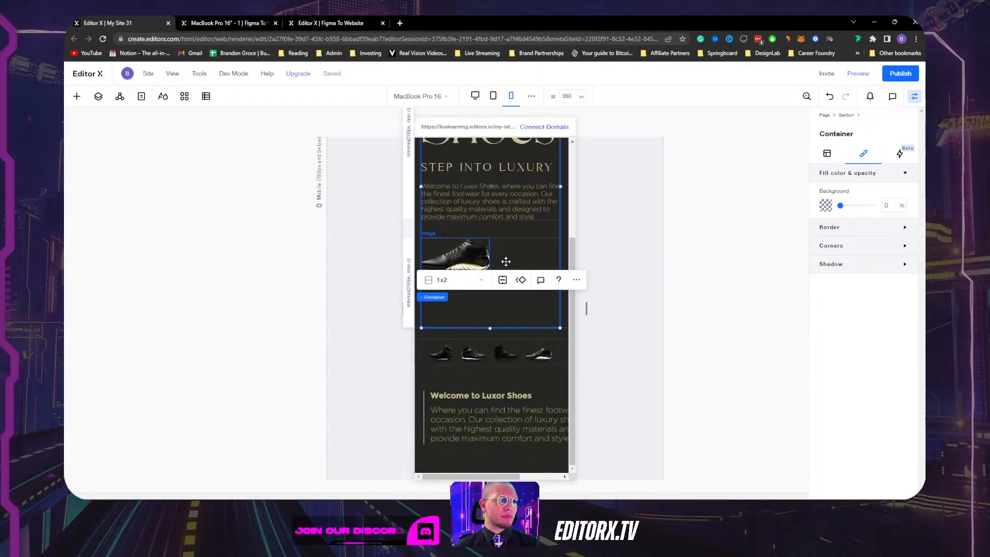
pyautogui.click(409, 295)
pyautogui.scroll(-1, 842, 444)
pyautogui.scroll(-1, 842, 443)
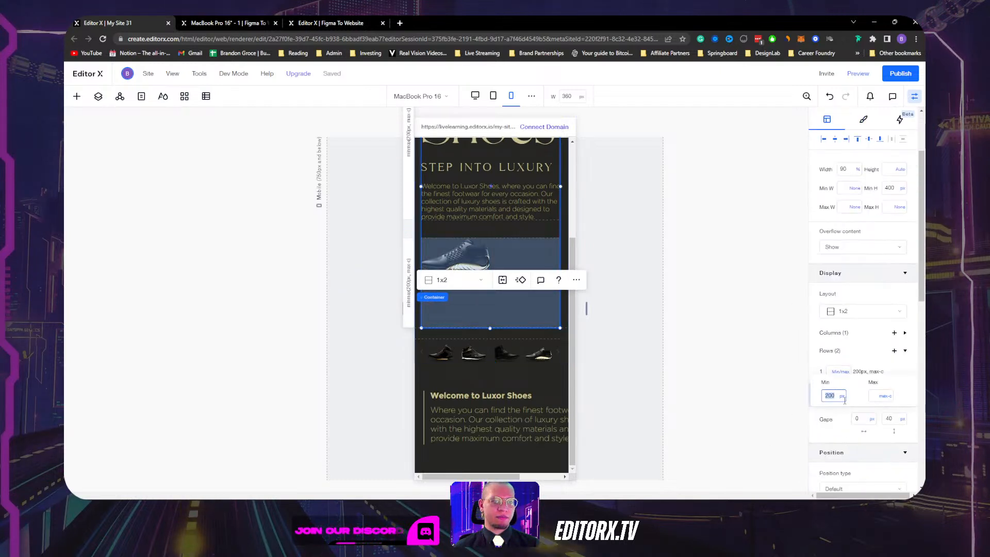
pyautogui.click(842, 396)
pyautogui.click(854, 463)
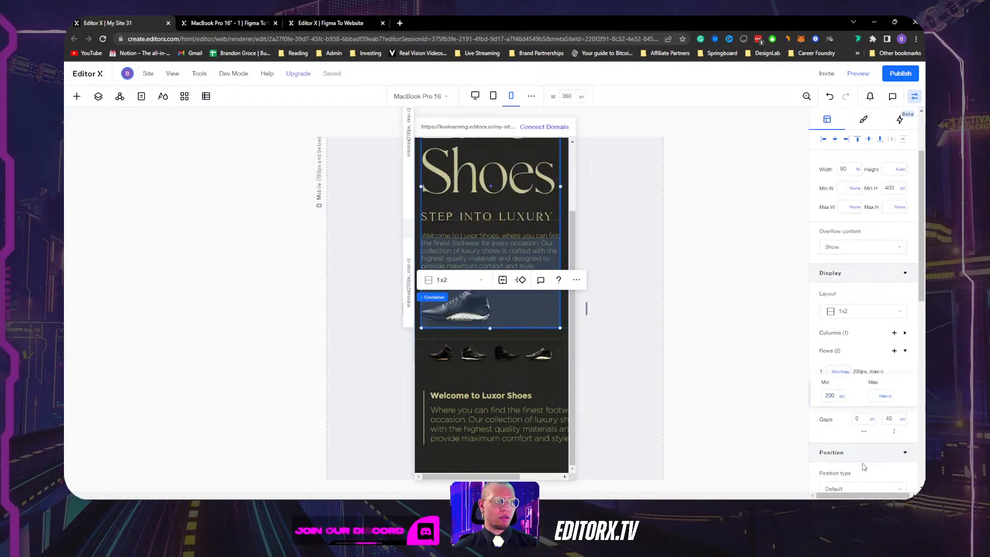
# Clear the minimum and maximum width limits on the welcome text container.
pyautogui.click(555, 377)
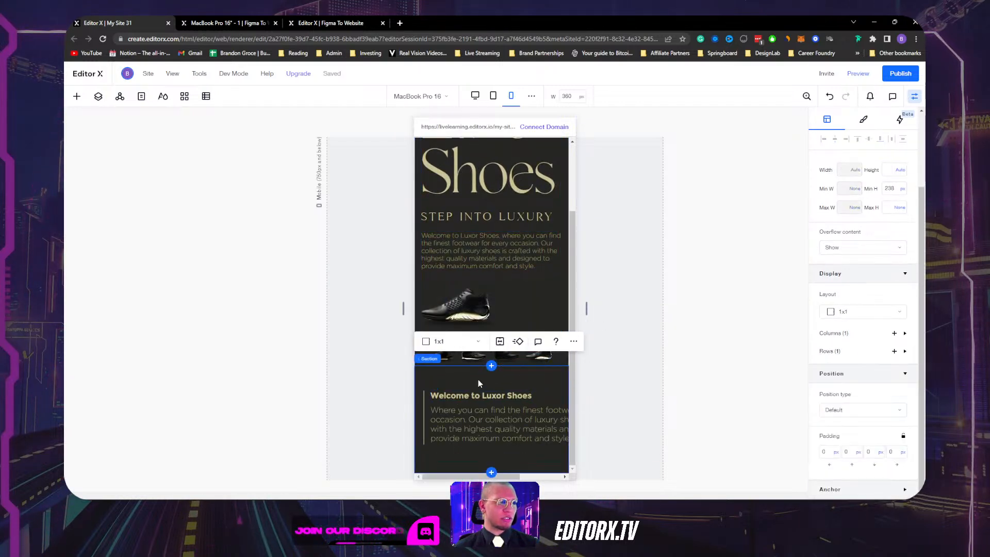
pyautogui.click(555, 397)
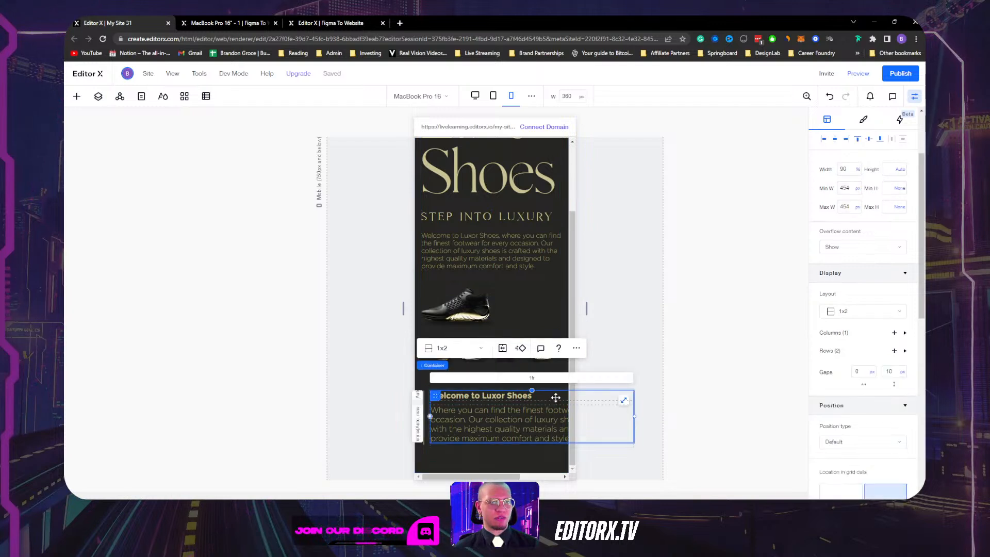
pyautogui.scroll(1, 840, 217)
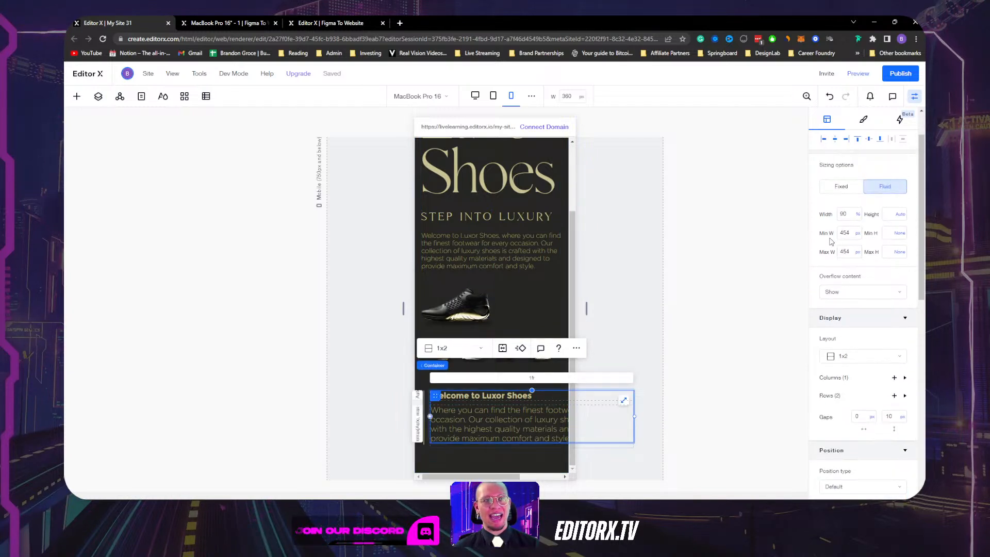
pyautogui.click(493, 96)
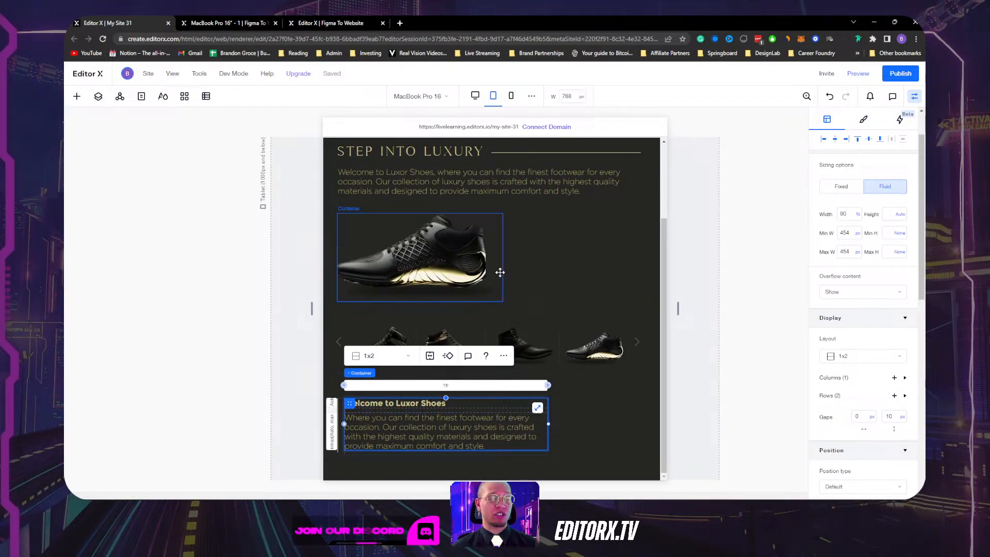
pyautogui.click(513, 97)
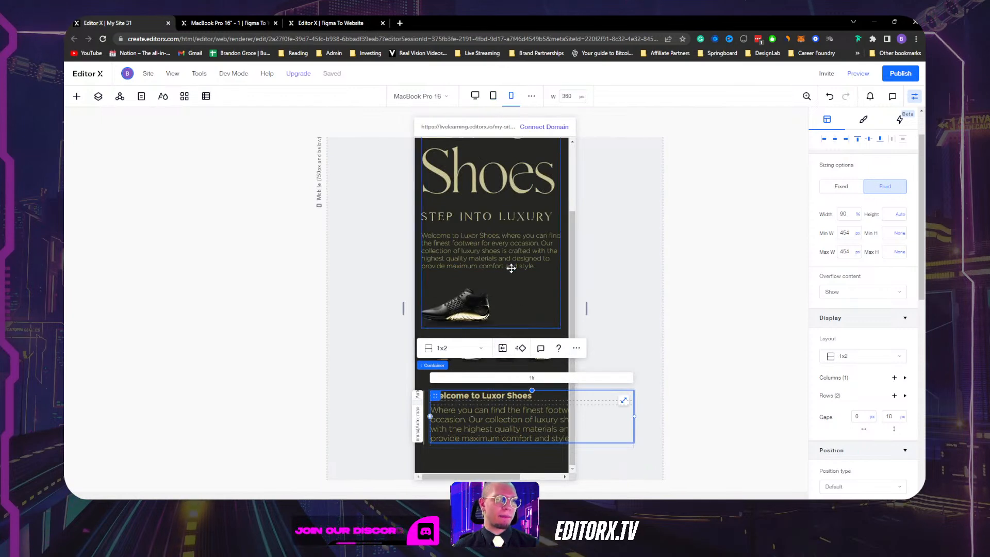
pyautogui.click(858, 234)
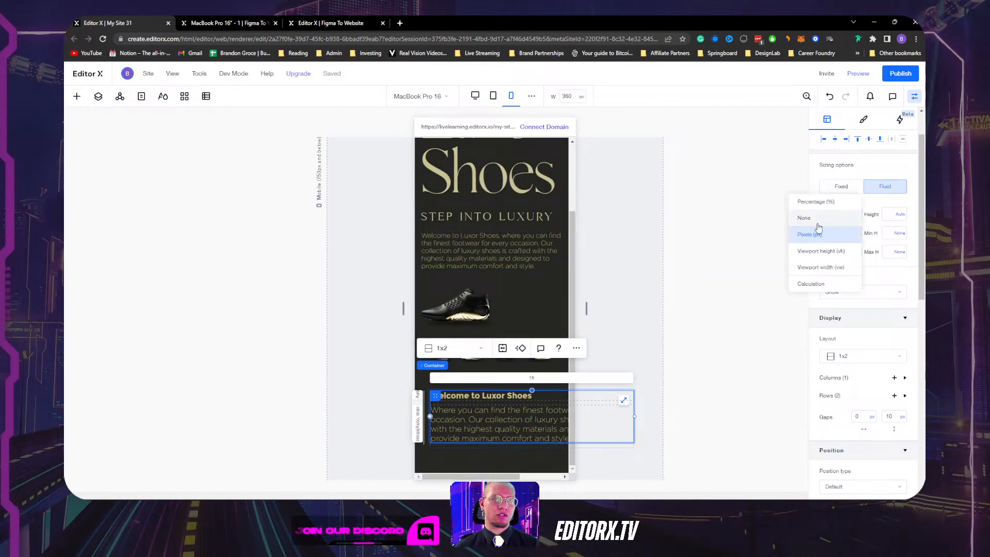
pyautogui.click(814, 229)
pyautogui.click(857, 253)
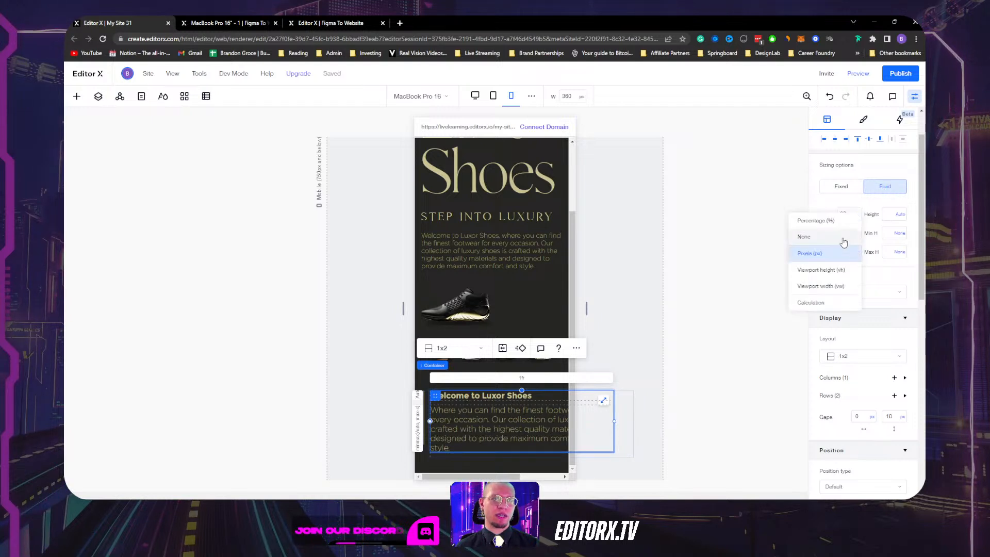
pyautogui.click(817, 236)
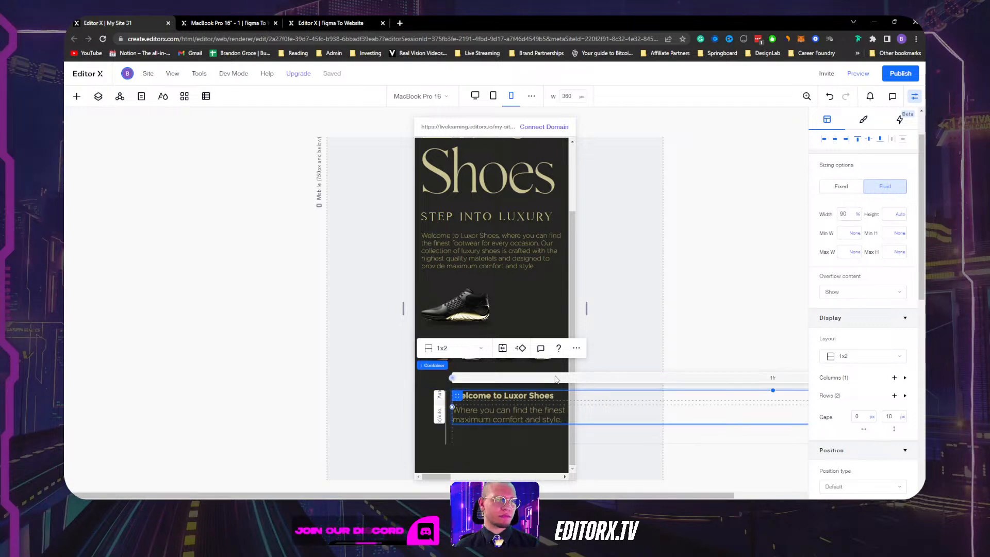
# Give the outer 2x1 welcome container a 250 px maximum width and no minimum.
pyautogui.click(602, 411)
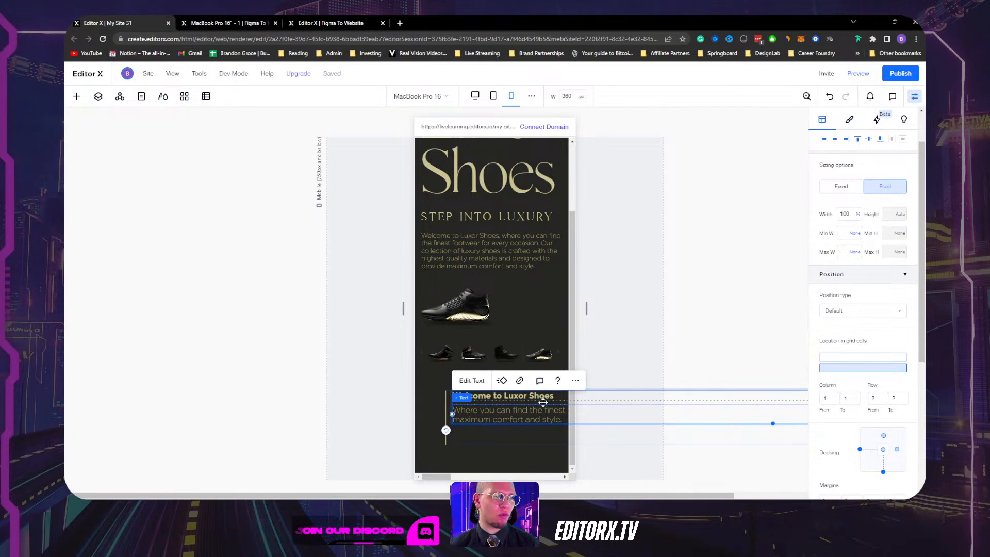
pyautogui.click(561, 403)
pyautogui.click(844, 215)
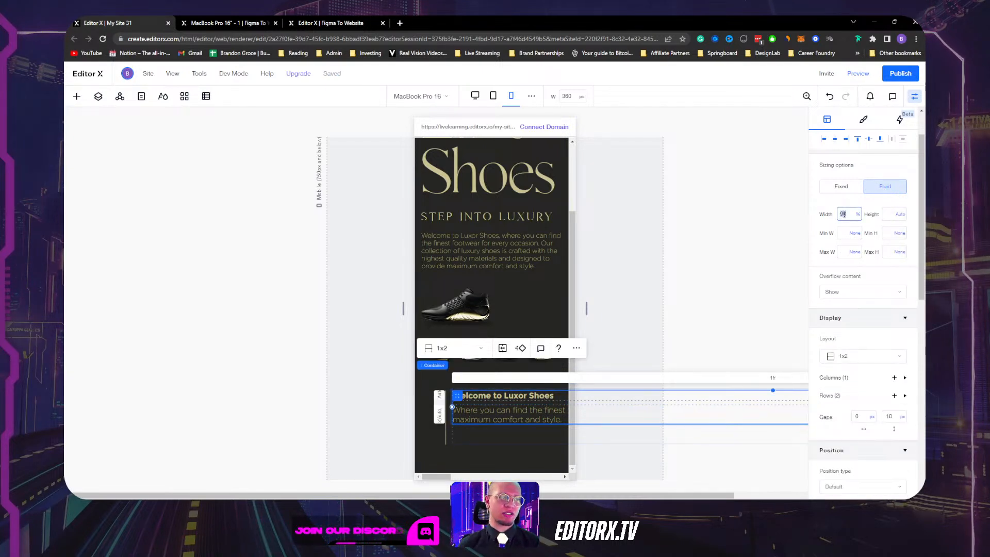
pyautogui.click(532, 442)
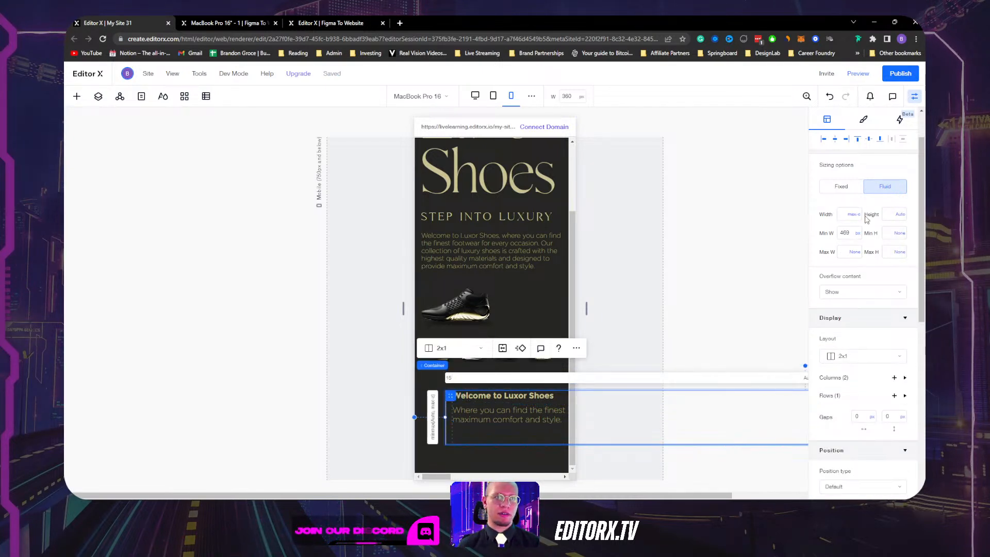
pyautogui.click(845, 233)
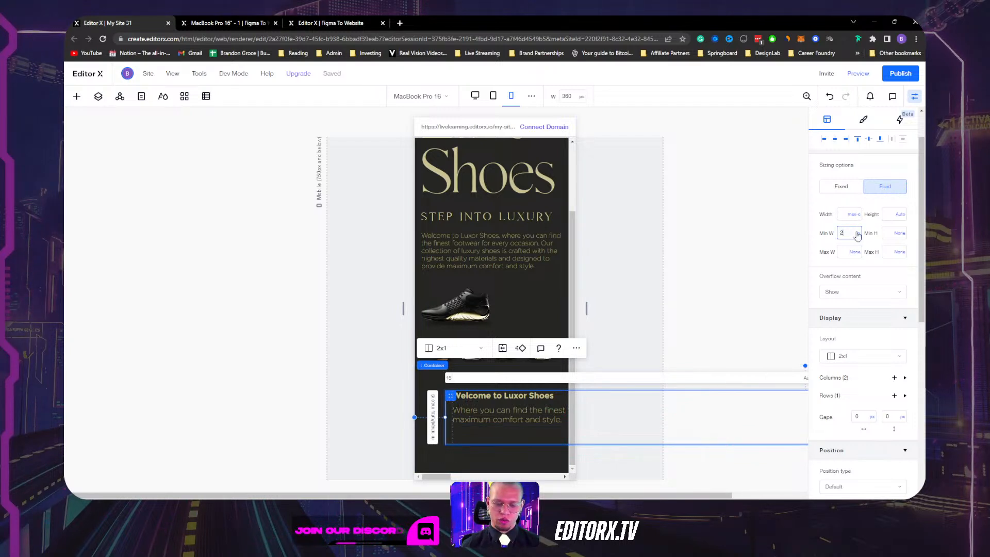
pyautogui.write('250')
pyautogui.press('Return')
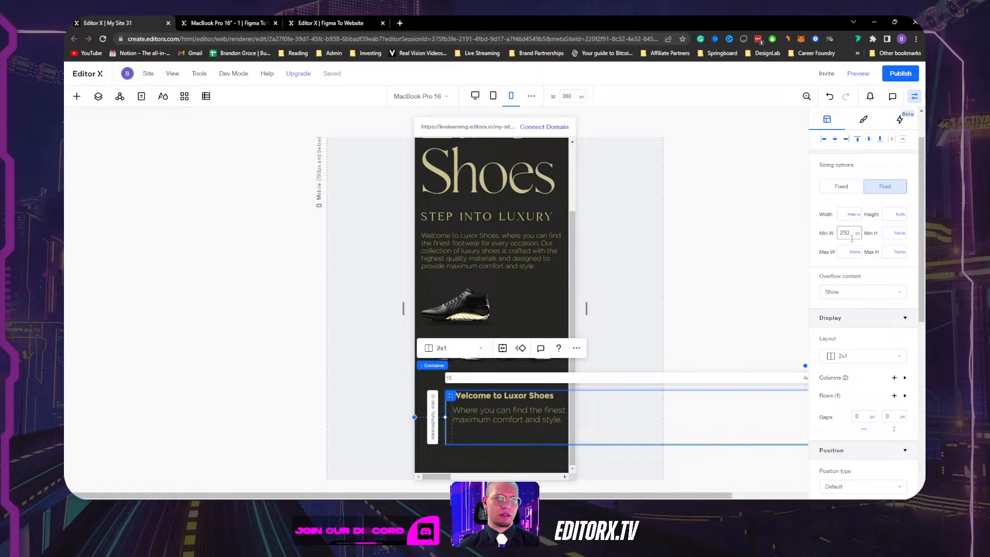
pyautogui.click(845, 235)
pyautogui.press('BackSpace')
pyautogui.click(845, 253)
pyautogui.write('250')
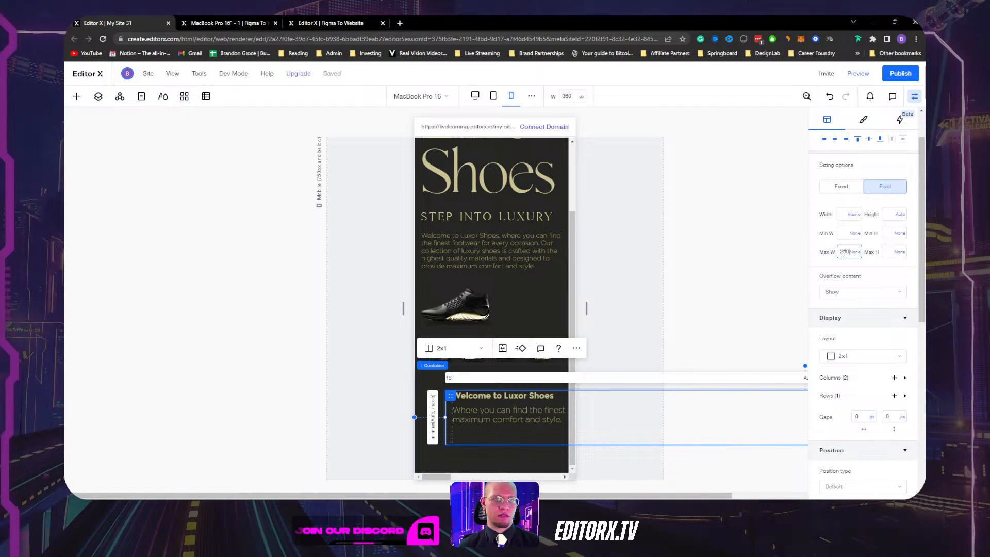
pyautogui.press('Return')
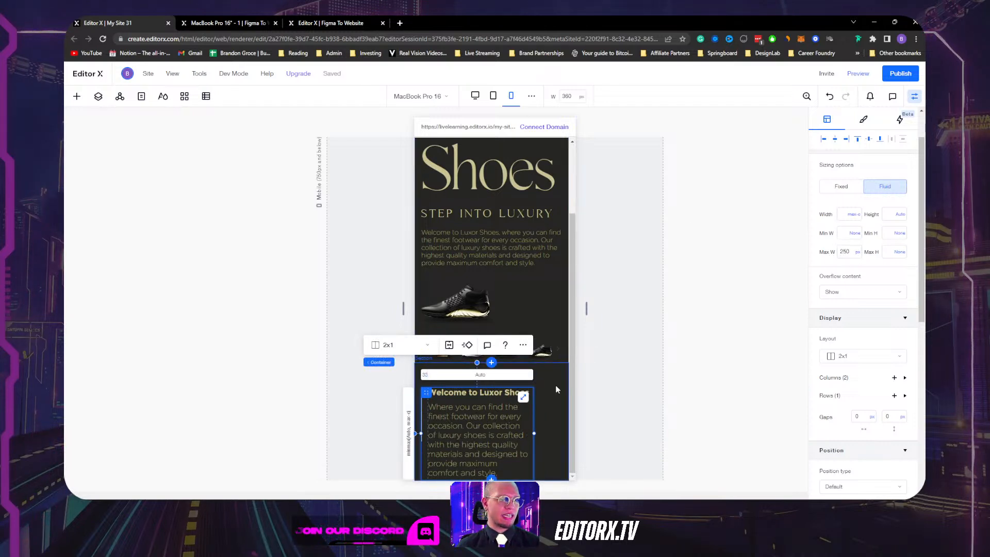
# Align the welcome container to the top and remove the section's 238 px minimum height.
pyautogui.click(546, 423)
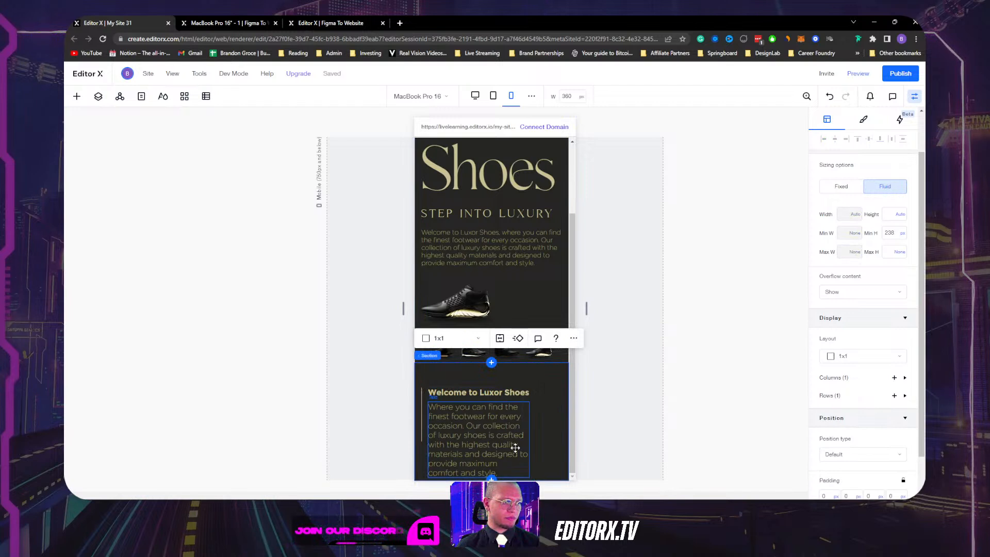
pyautogui.click(421, 458)
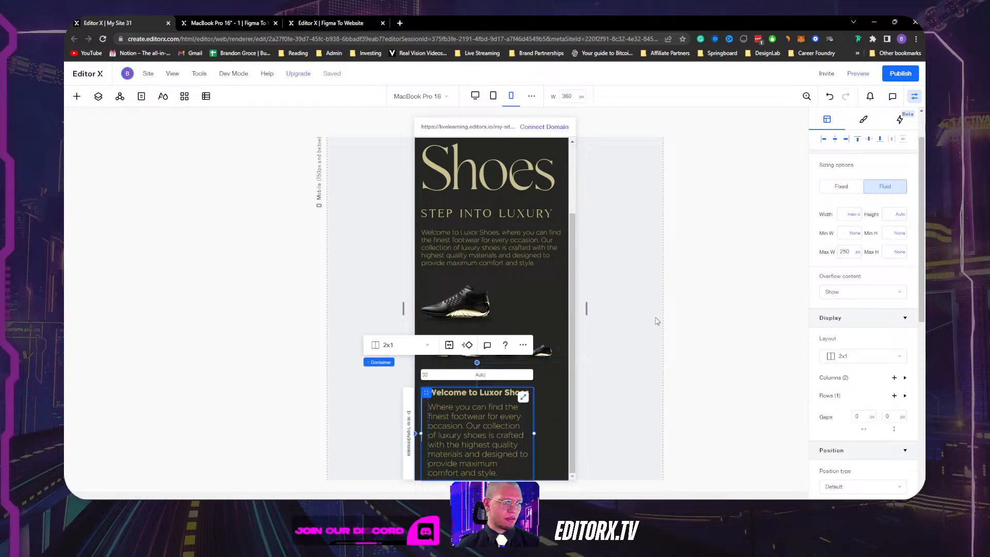
pyautogui.click(859, 141)
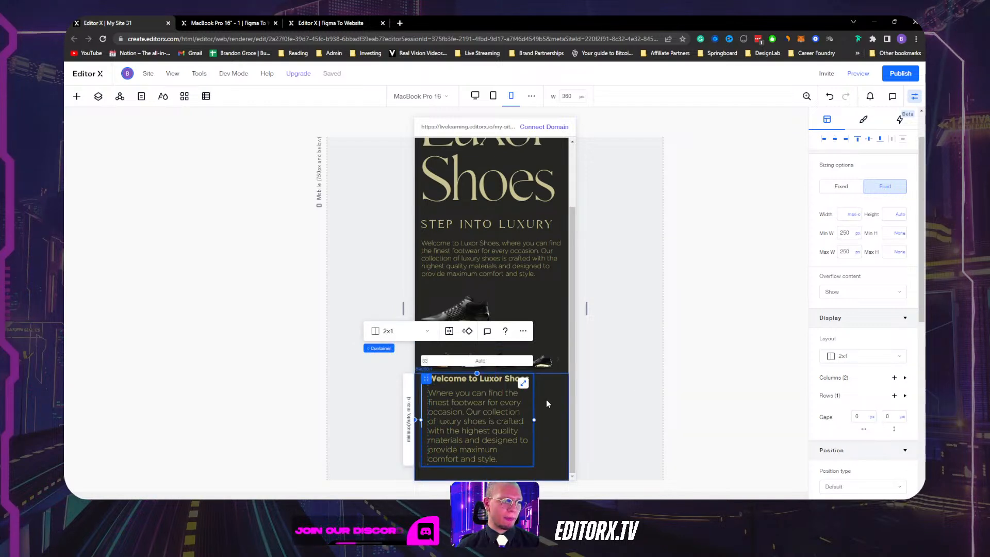
pyautogui.click(544, 436)
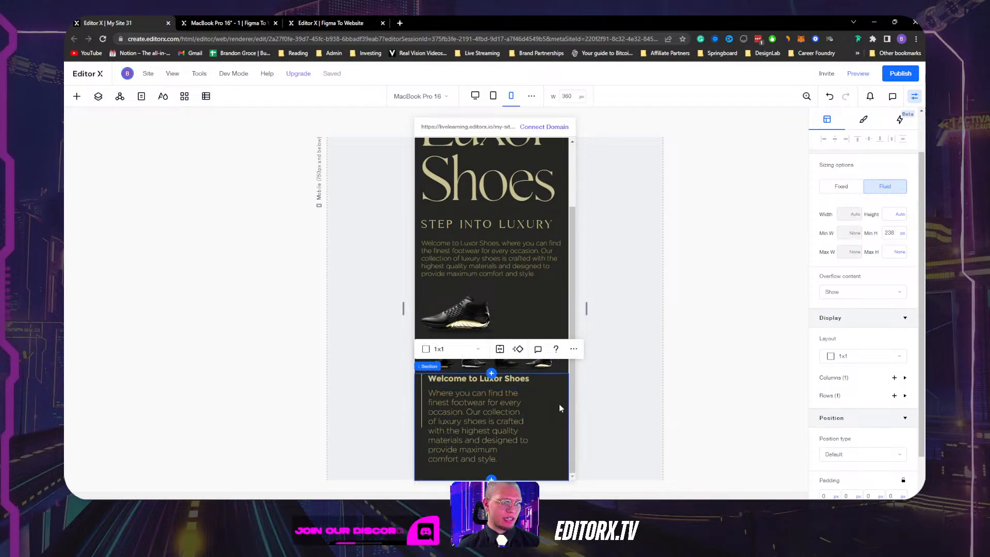
pyautogui.click(901, 236)
pyautogui.click(856, 215)
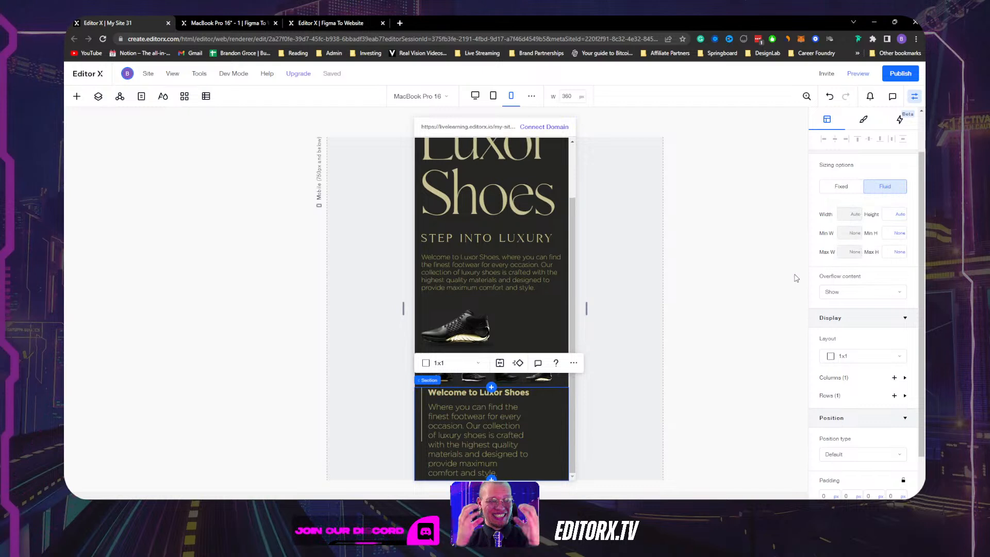
# Set the welcome section's bottom padding to 50 px.
pyautogui.scroll(-1, 890, 274)
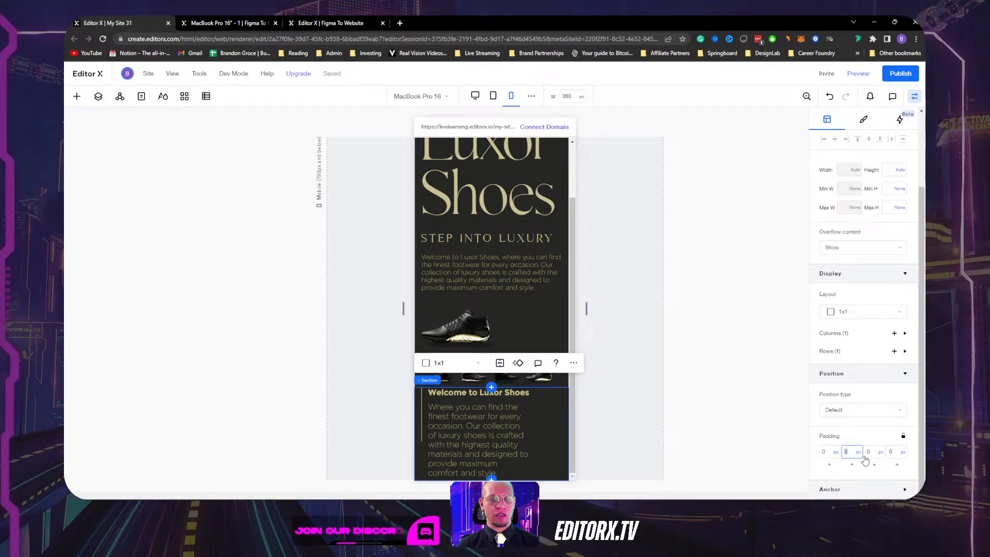
pyautogui.write('50')
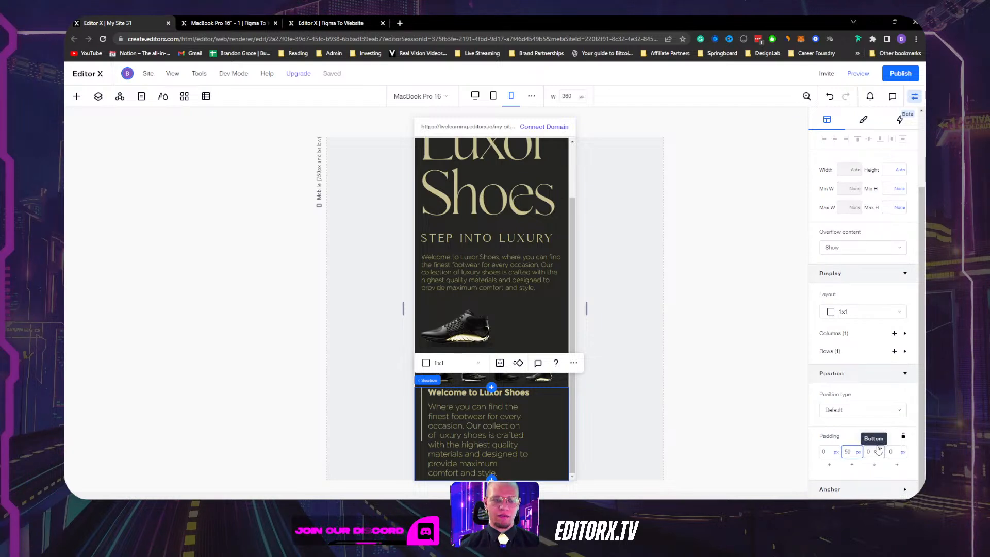
pyautogui.click(878, 451)
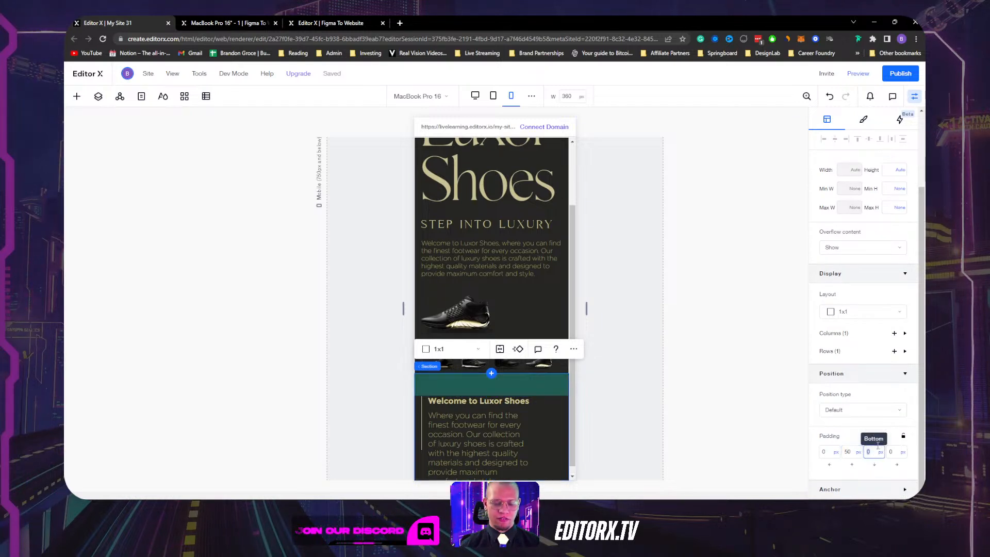
pyautogui.press('Return')
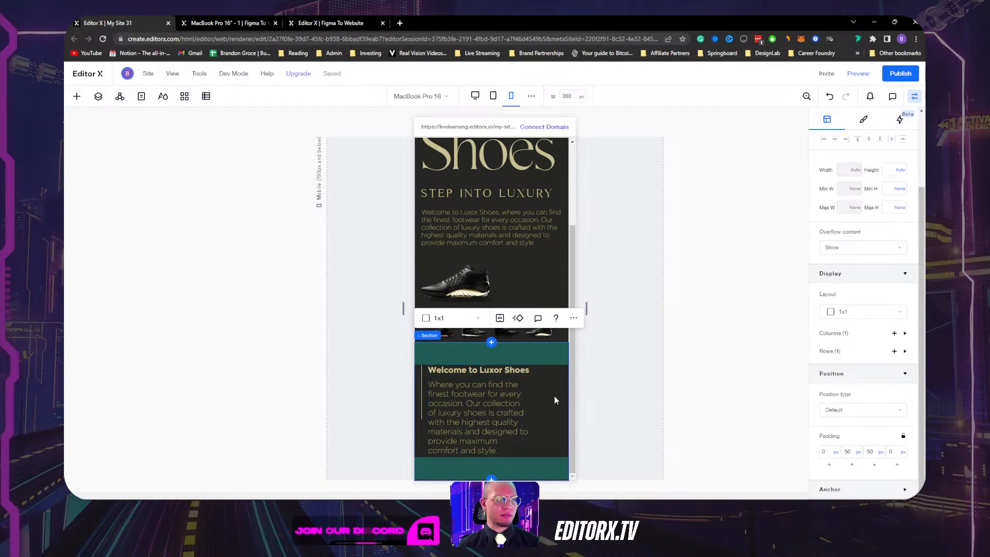
pyautogui.click(681, 359)
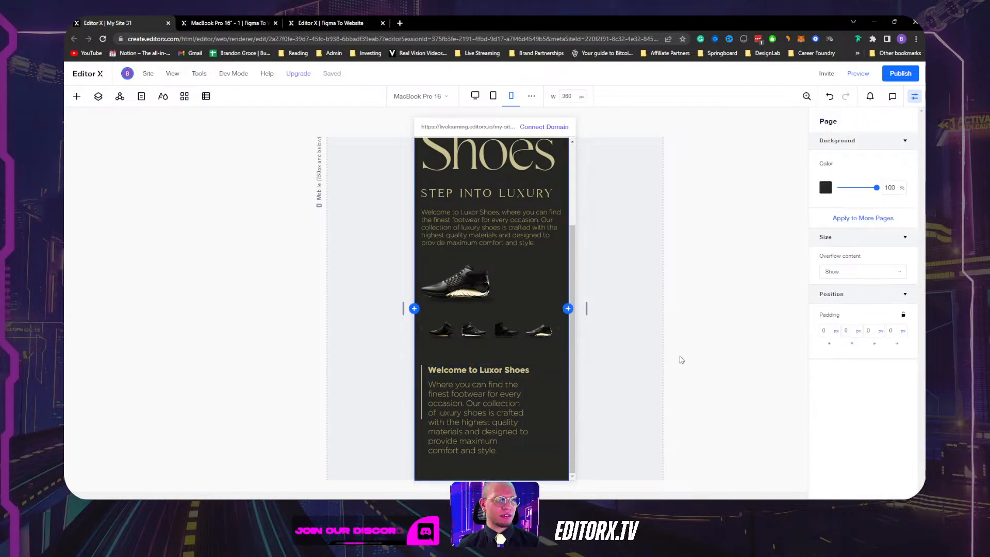
# Set the vertical accent line beside the welcome text to 100% height.
pyautogui.click(421, 388)
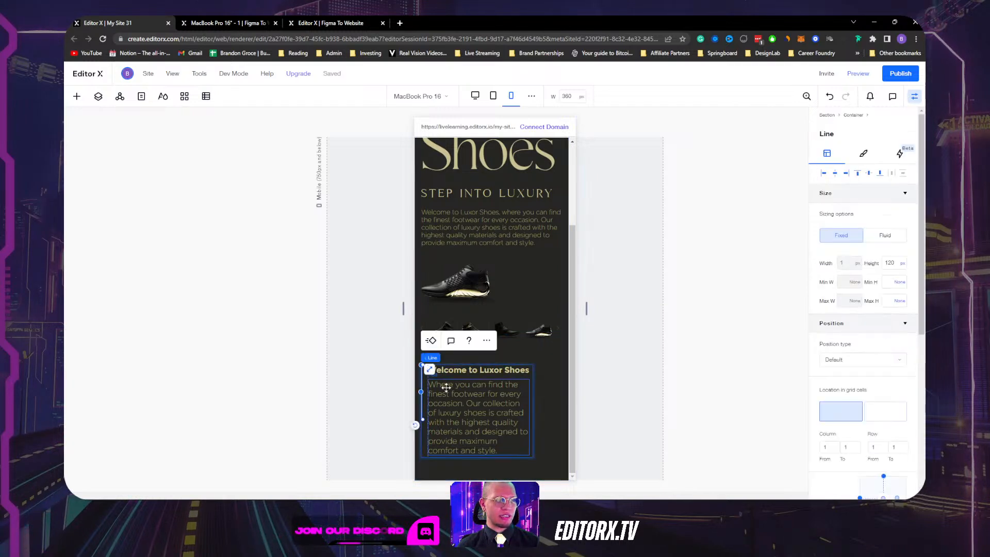
pyautogui.click(897, 264)
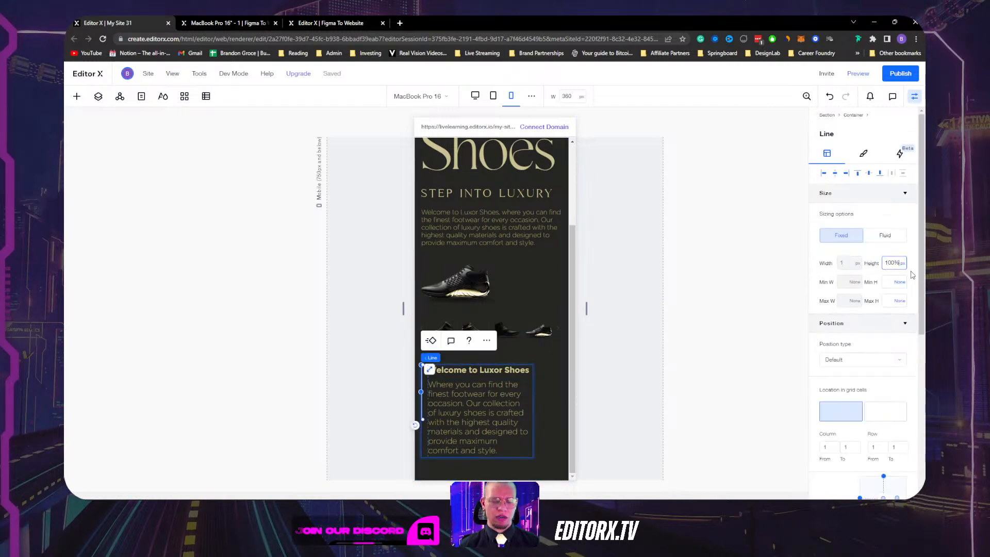
pyautogui.write('100%')
pyautogui.press('Return')
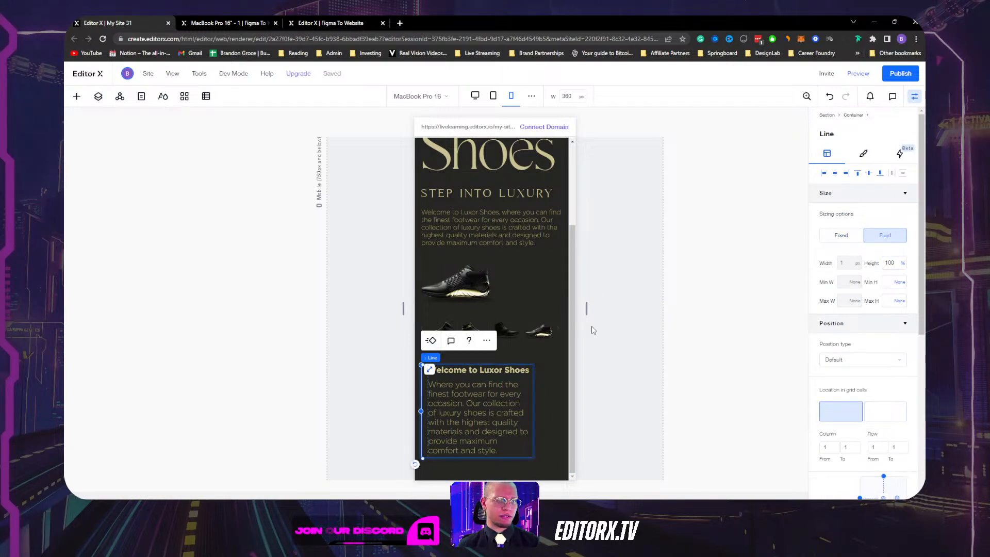
pyautogui.click(555, 388)
pyautogui.click(423, 431)
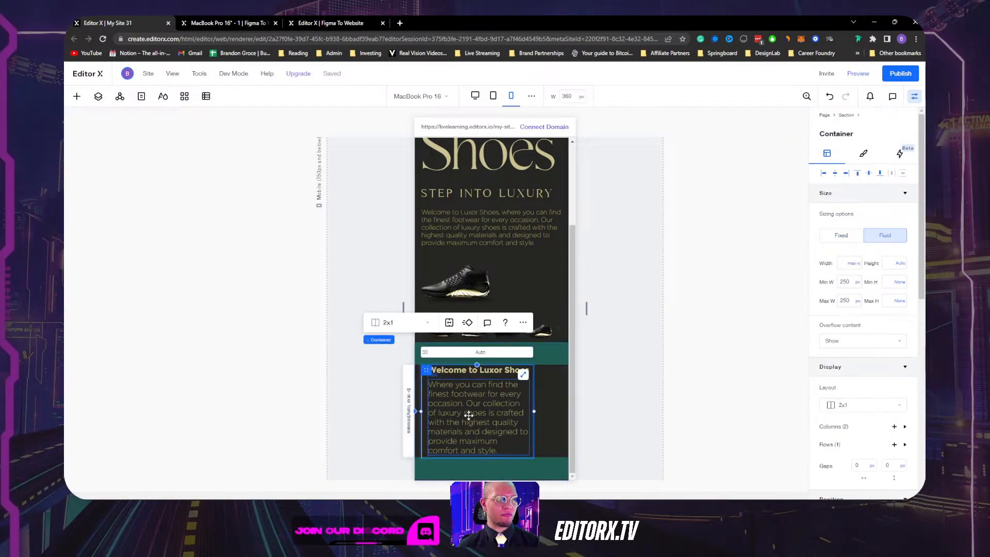
# Try a 300 px minimum width and no maximum on the two-column container, then undo both.
pyautogui.click(505, 414)
pyautogui.click(558, 398)
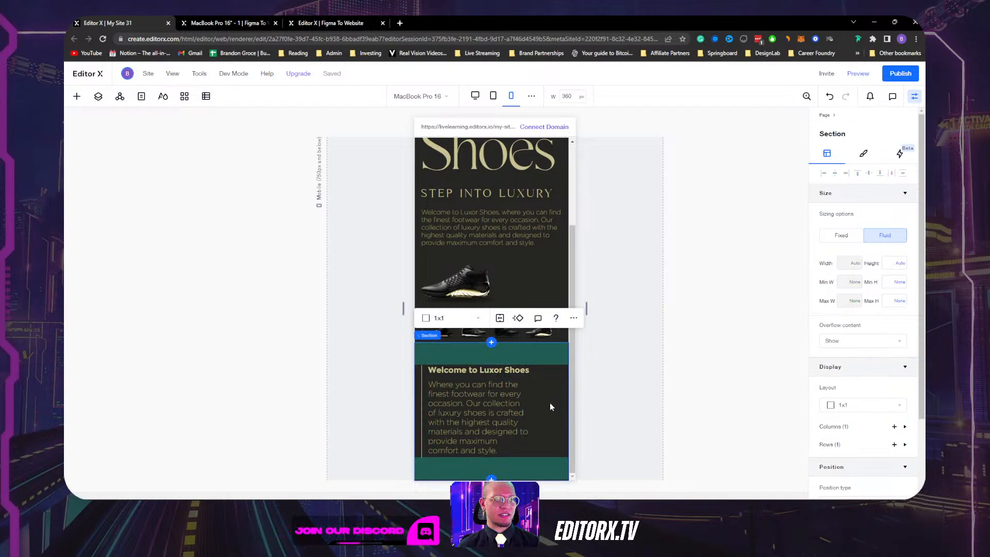
pyautogui.click(515, 397)
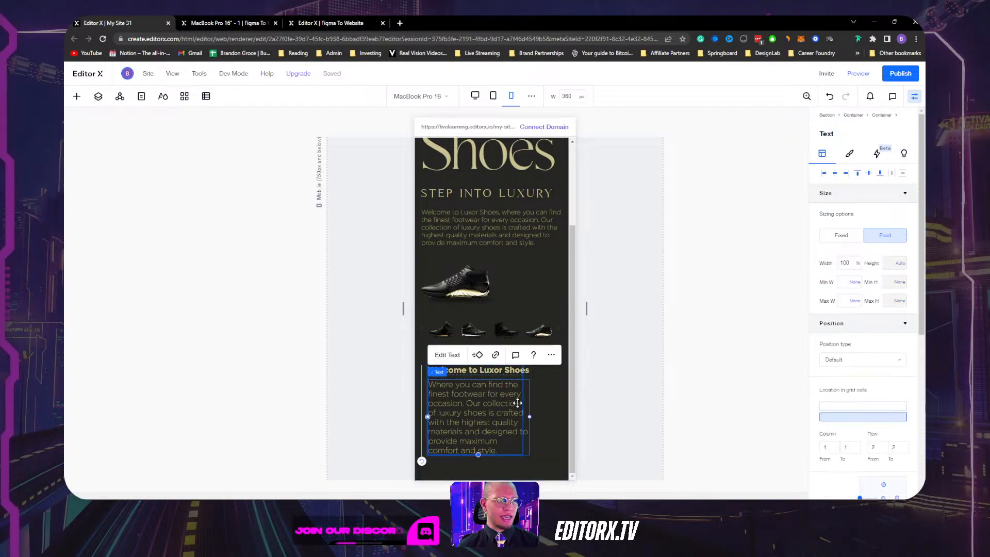
pyautogui.click(512, 377)
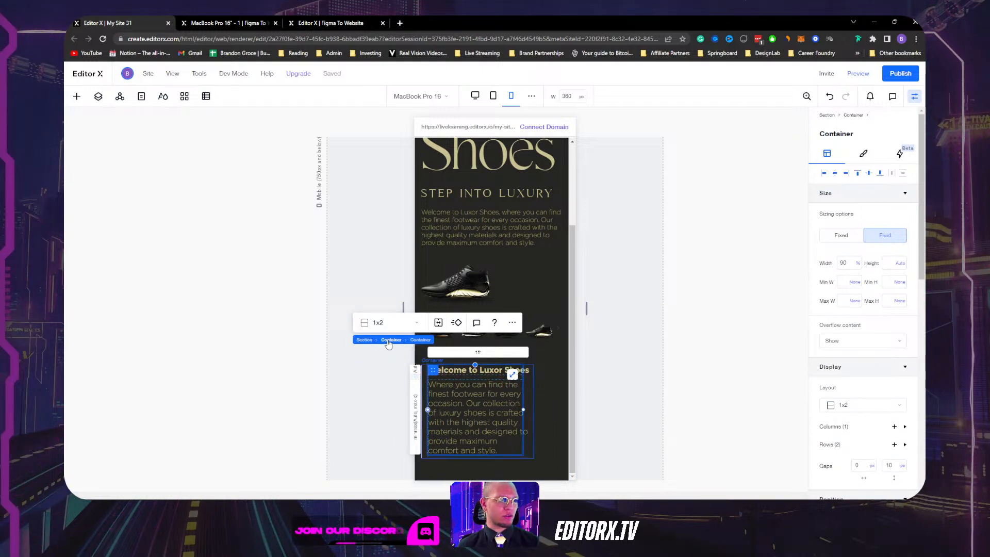
pyautogui.click(388, 341)
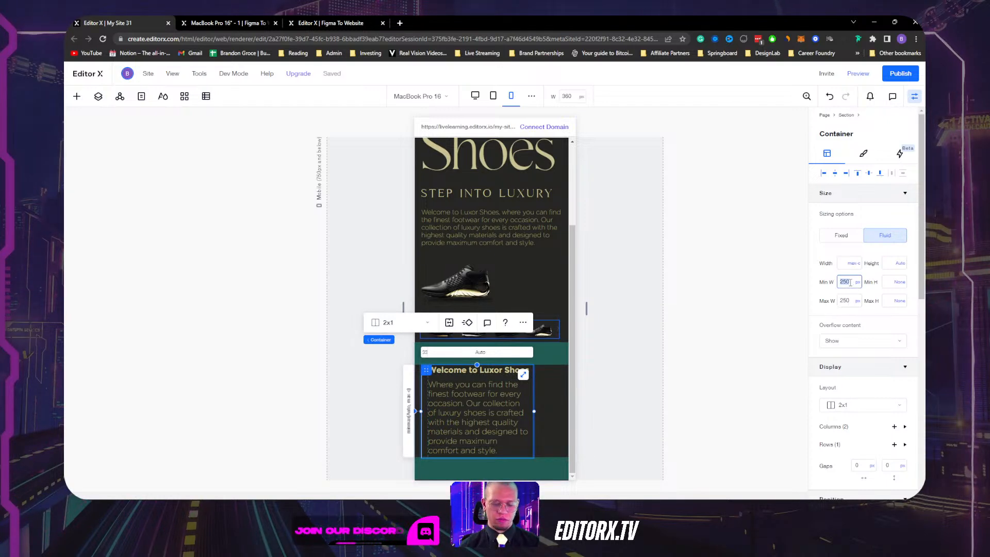
pyautogui.press('Return')
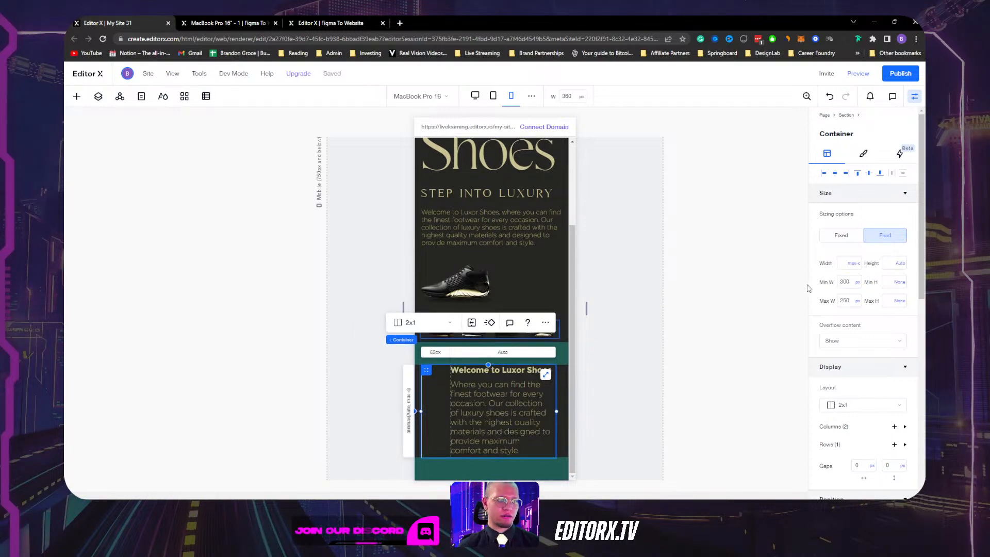
pyautogui.hotkey('ctrl', 'z')
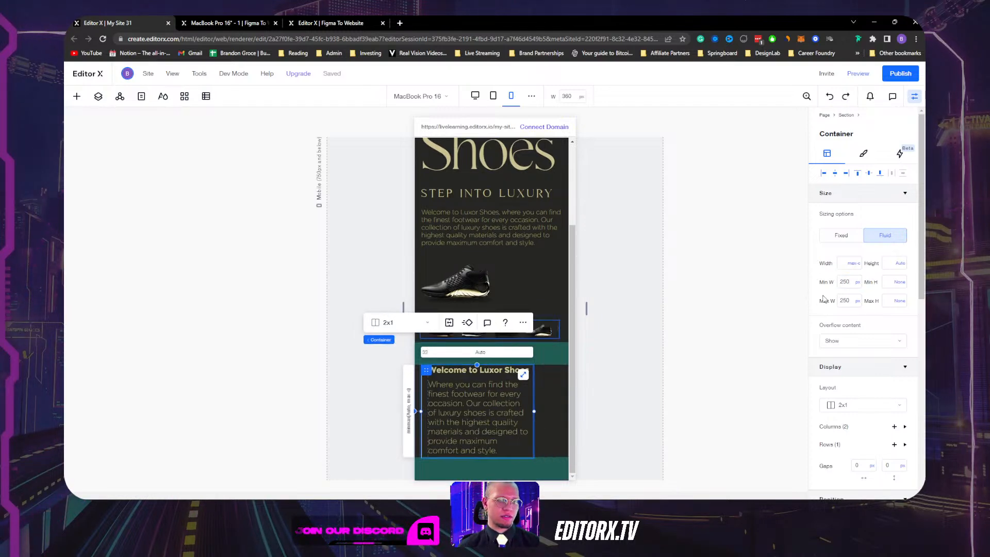
pyautogui.click(854, 304)
pyautogui.click(844, 297)
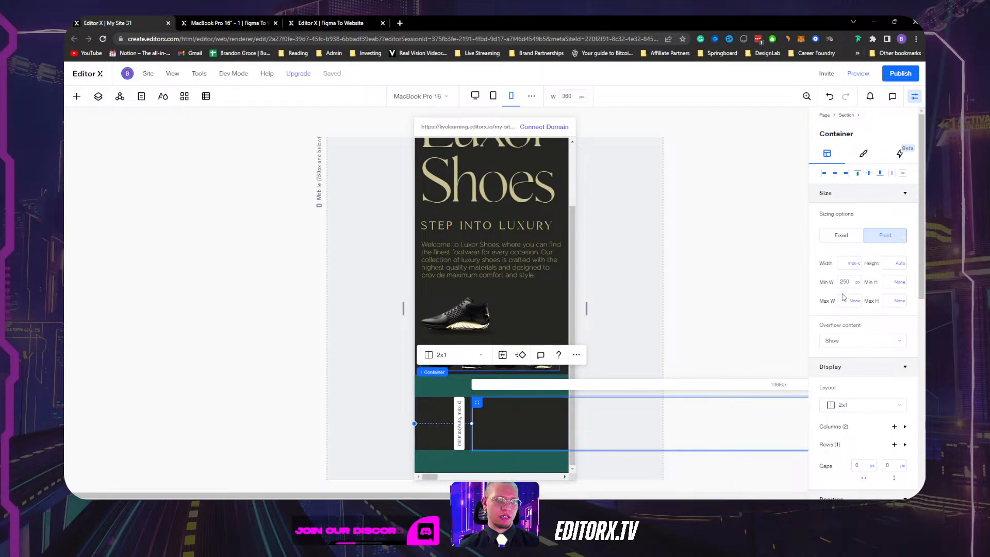
pyautogui.hotkey('ctrl', 'z')
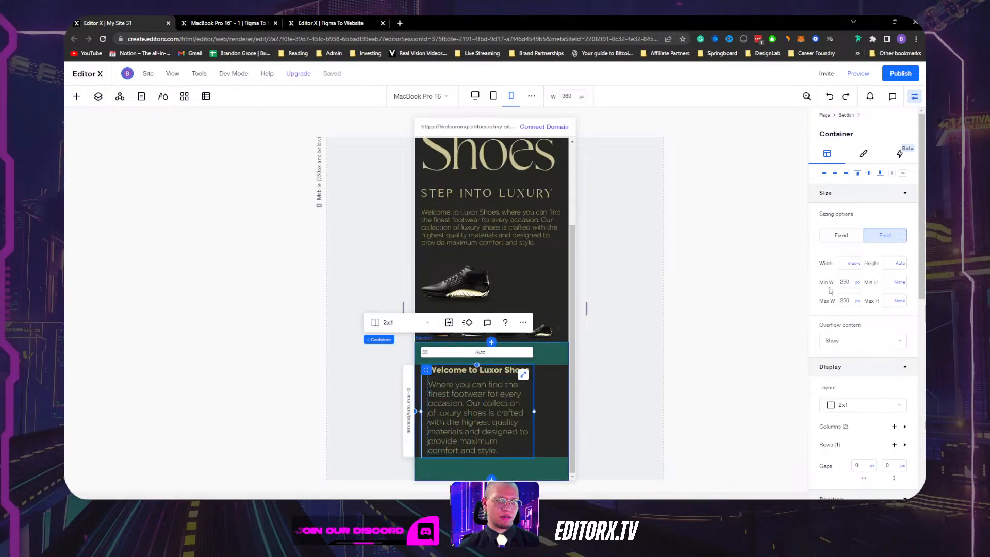
# Switch the two-column container's width to pixels and clear its minimum and maximum limits.
pyautogui.click(854, 264)
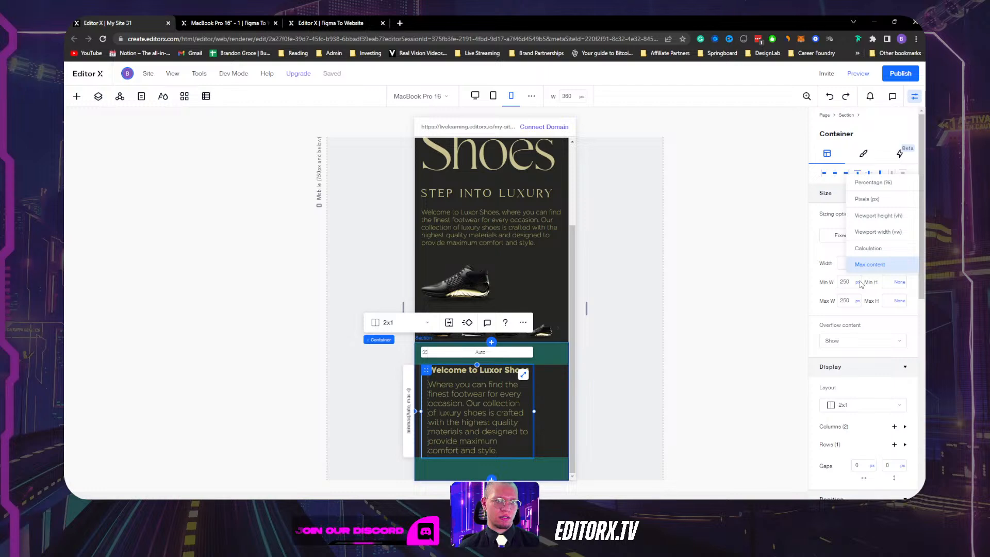
pyautogui.click(866, 200)
pyautogui.click(841, 235)
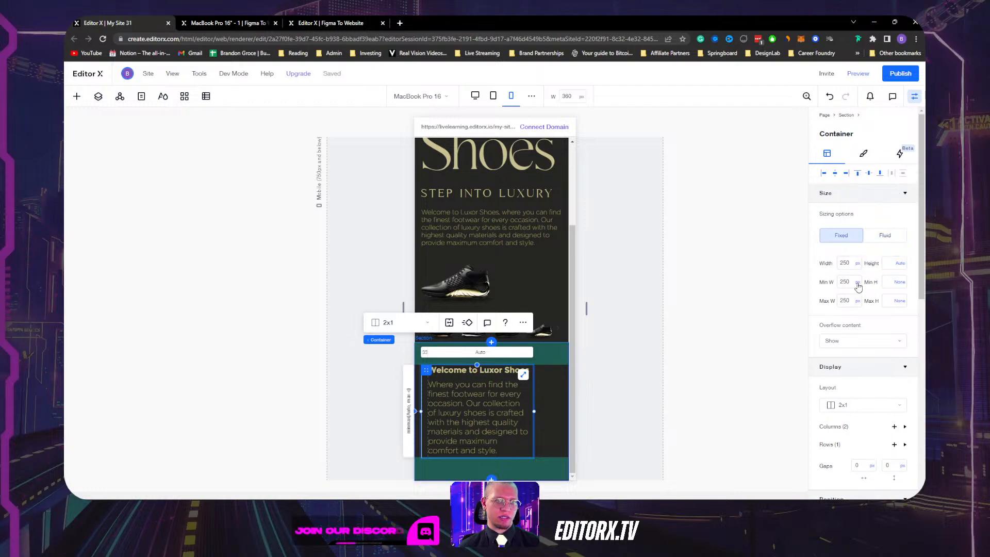
pyautogui.click(856, 282)
pyautogui.click(850, 283)
pyautogui.click(857, 306)
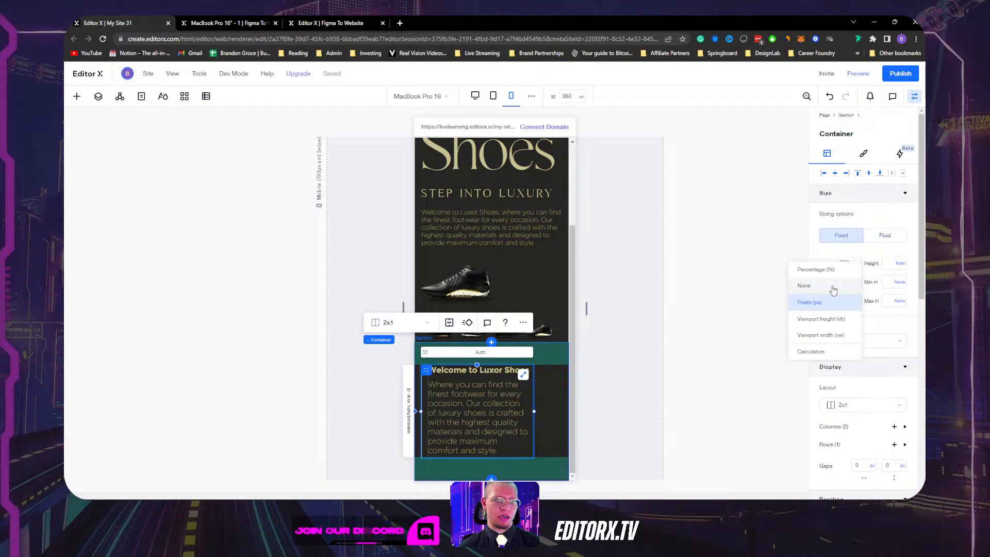
pyautogui.click(835, 287)
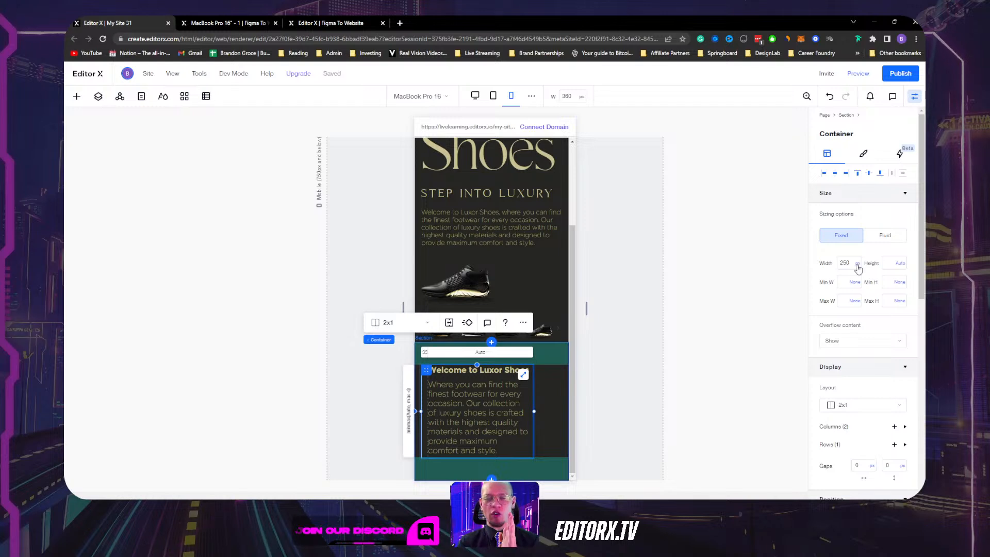
pyautogui.click(858, 265)
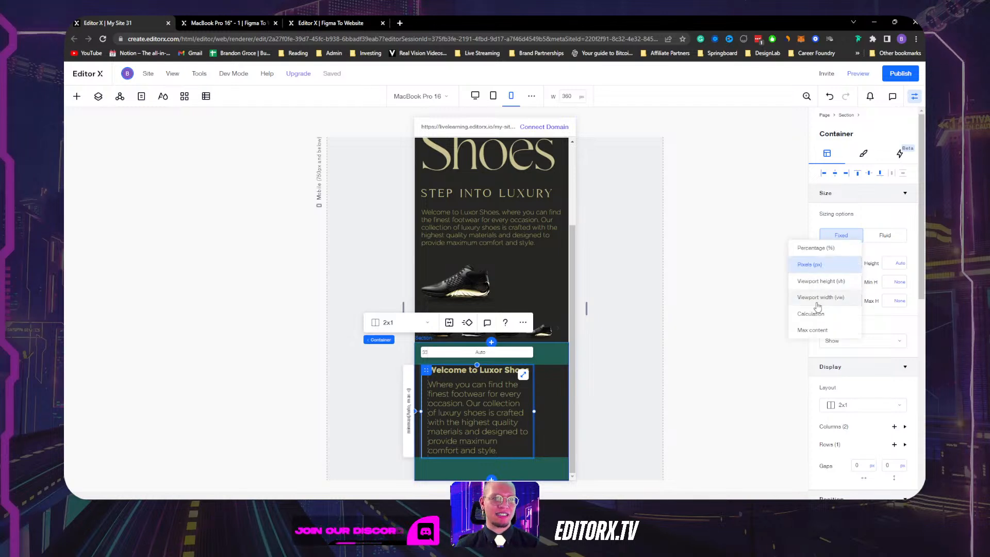
# Set the two-column container to 300 px wide with a 10 px first column.
pyautogui.click(477, 395)
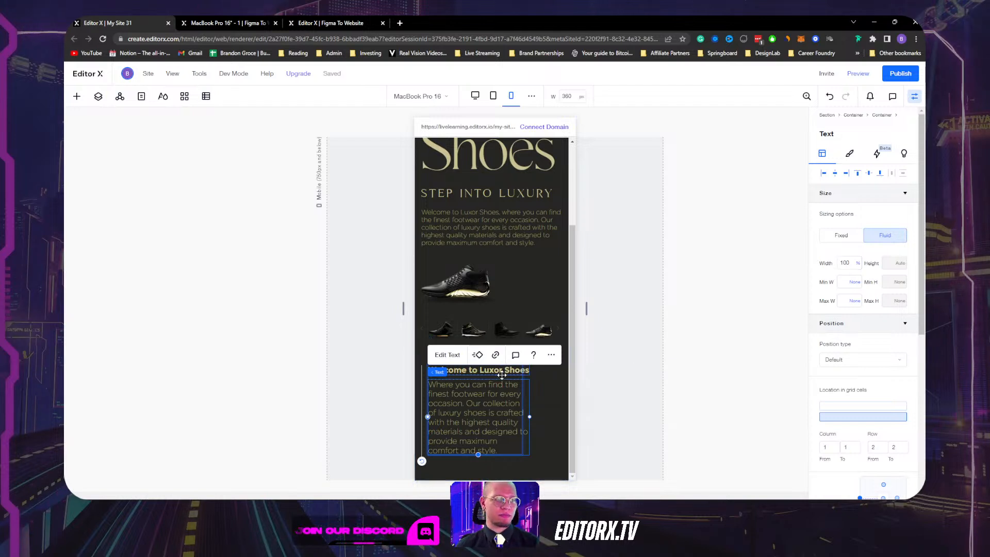
pyautogui.click(502, 376)
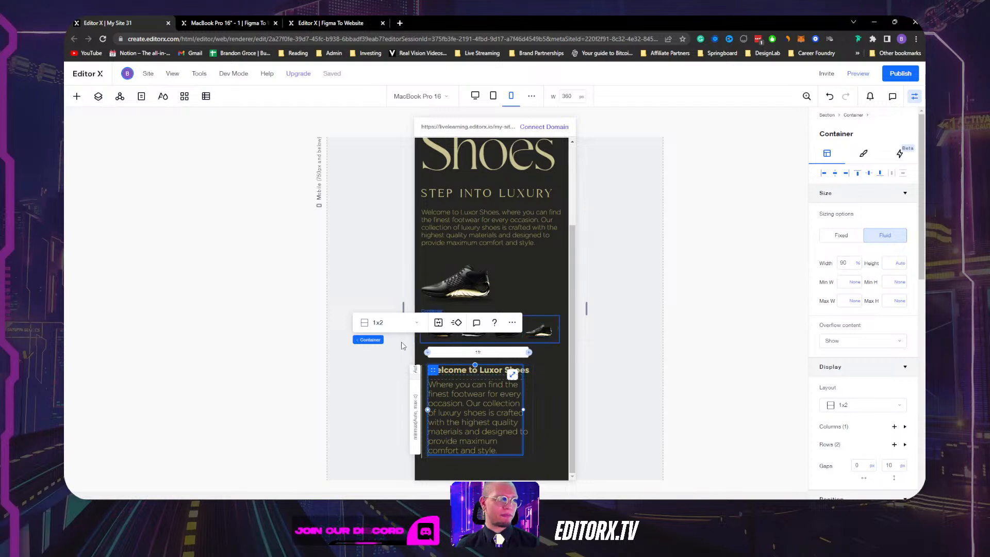
pyautogui.click(423, 379)
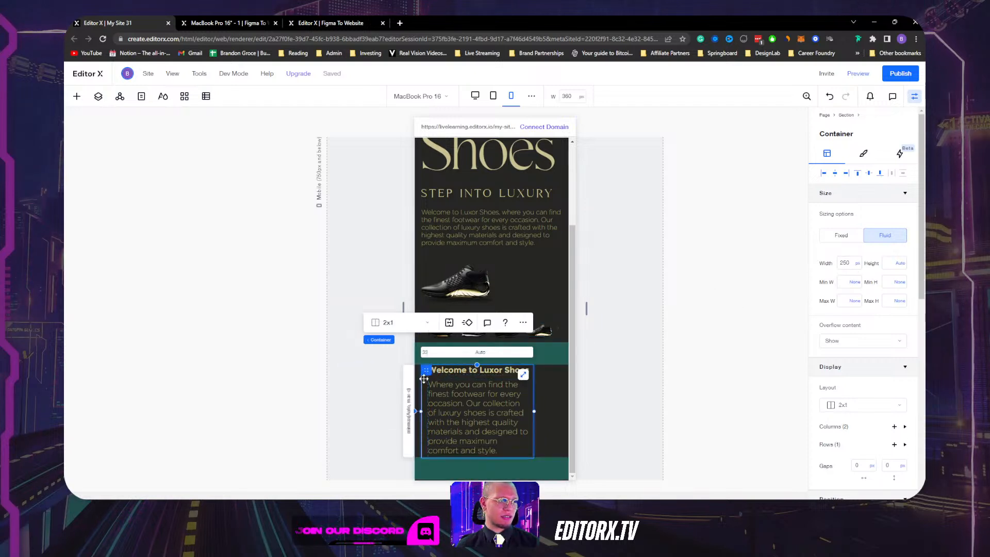
pyautogui.click(858, 264)
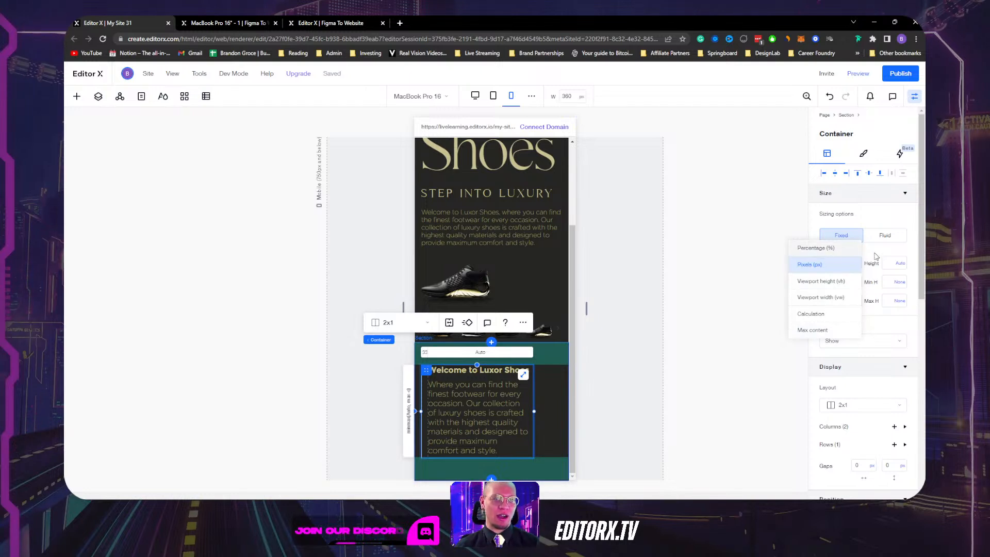
pyautogui.click(844, 267)
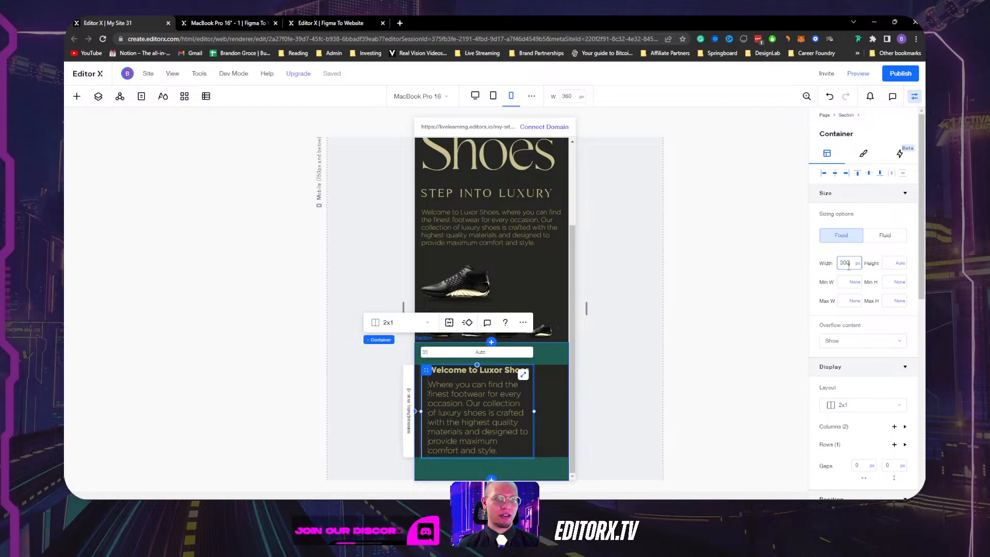
pyautogui.press('Return')
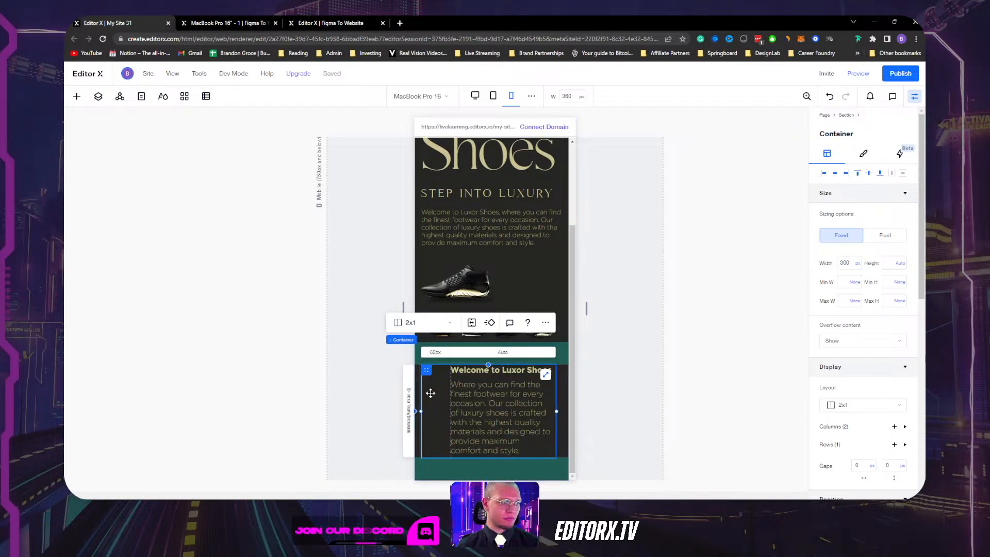
pyautogui.click(432, 353)
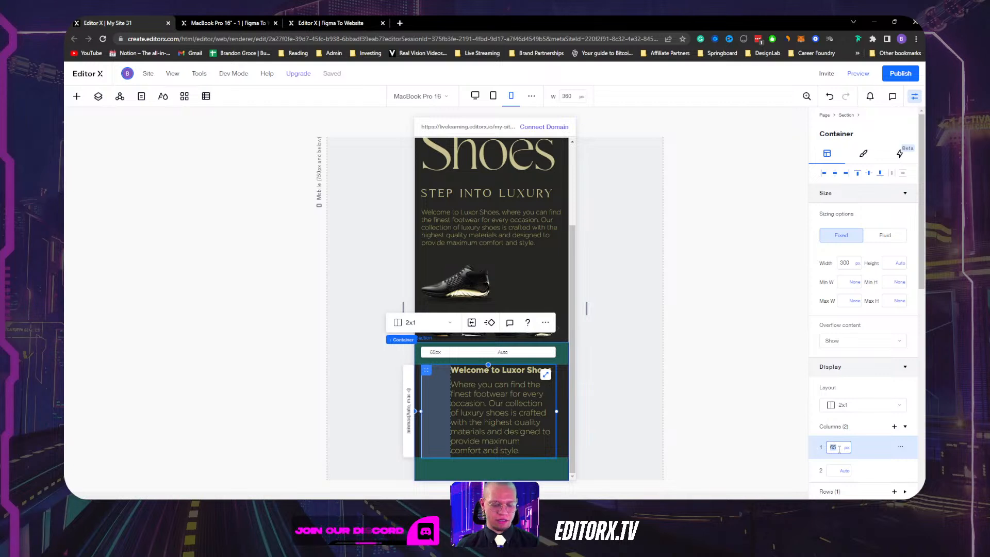
pyautogui.press('Return')
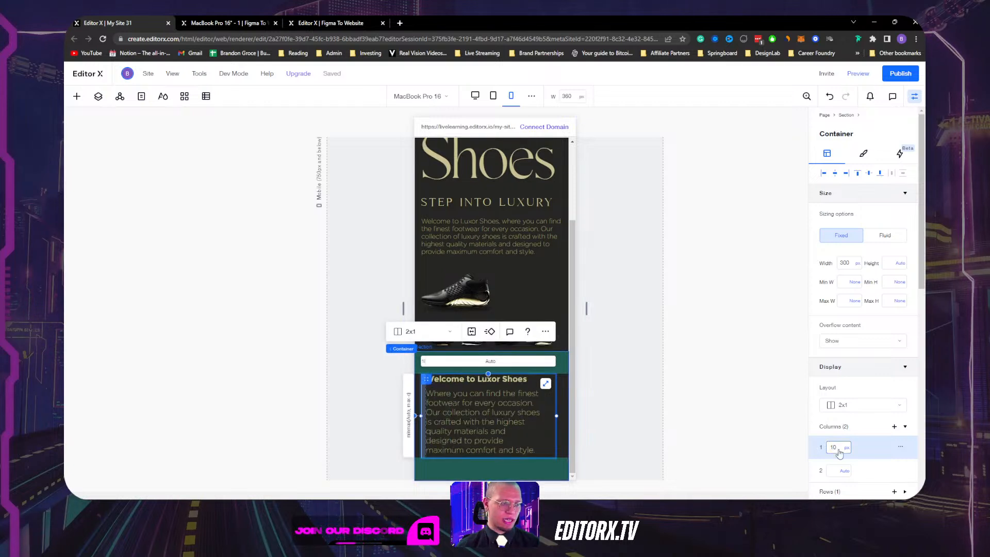
pyautogui.click(636, 400)
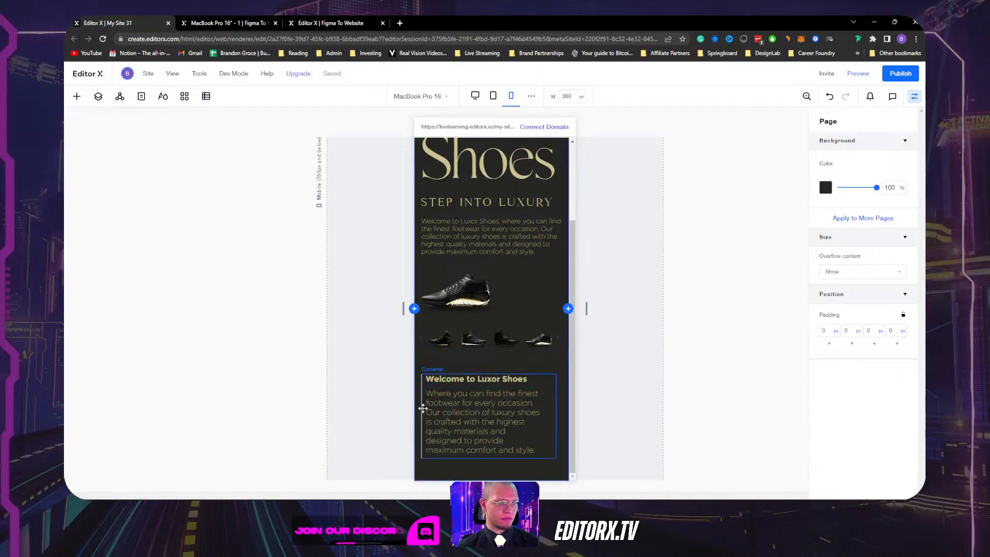
# Change the welcome text container's width from 90% to 100%.
pyautogui.click(551, 395)
pyautogui.click(516, 413)
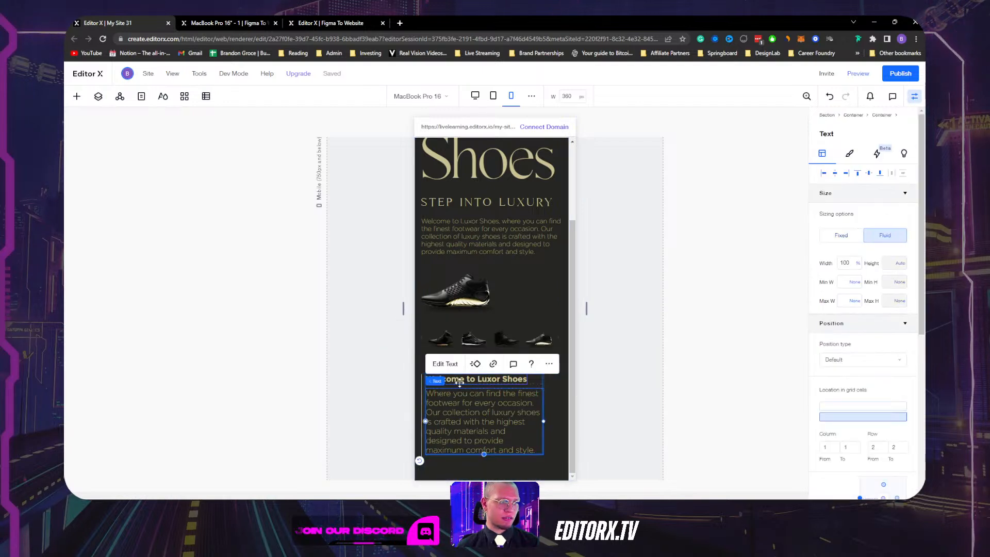
pyautogui.moveTo(439, 382)
pyautogui.click(492, 381)
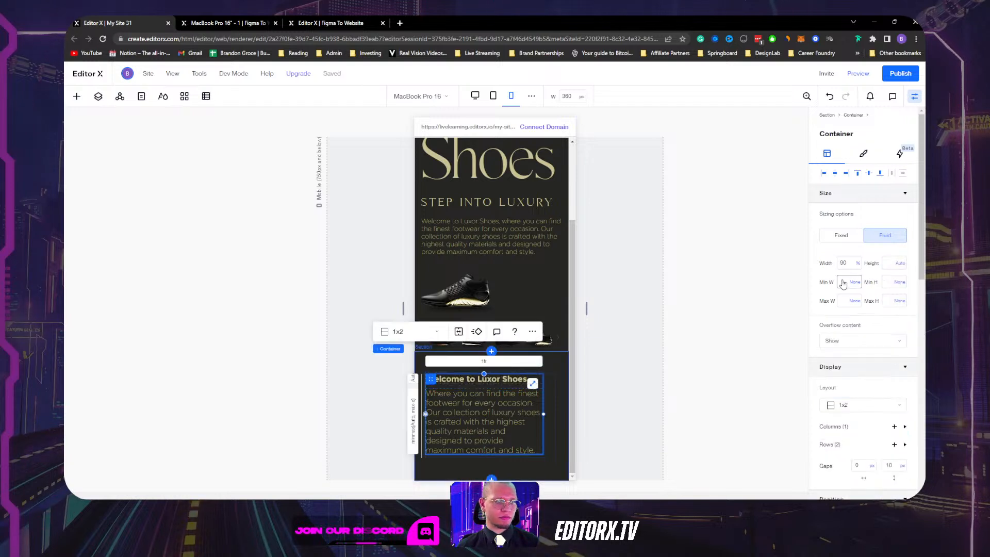
pyautogui.click(850, 263)
pyautogui.write('1')
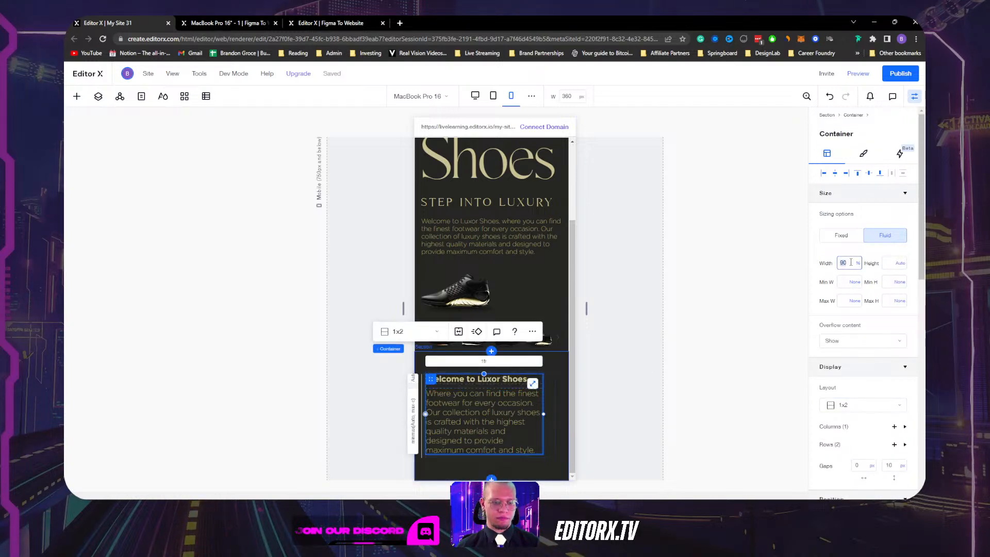
pyautogui.write('00')
pyautogui.press('Return')
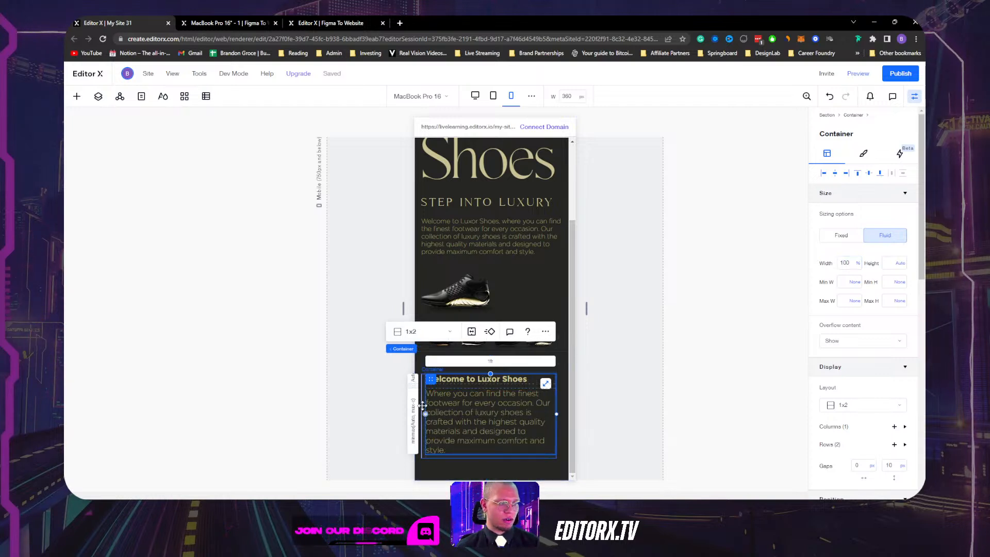
pyautogui.click(422, 406)
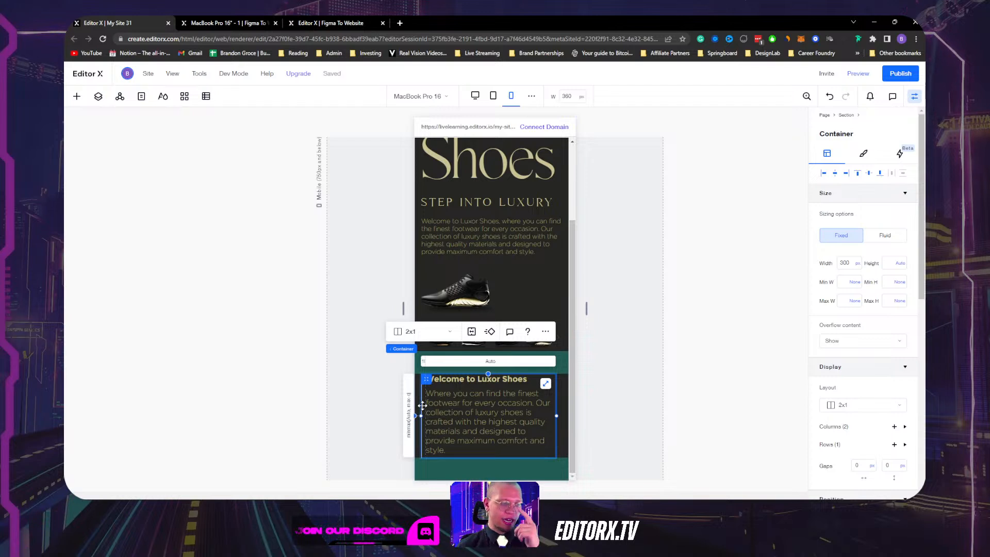
pyautogui.click(475, 421)
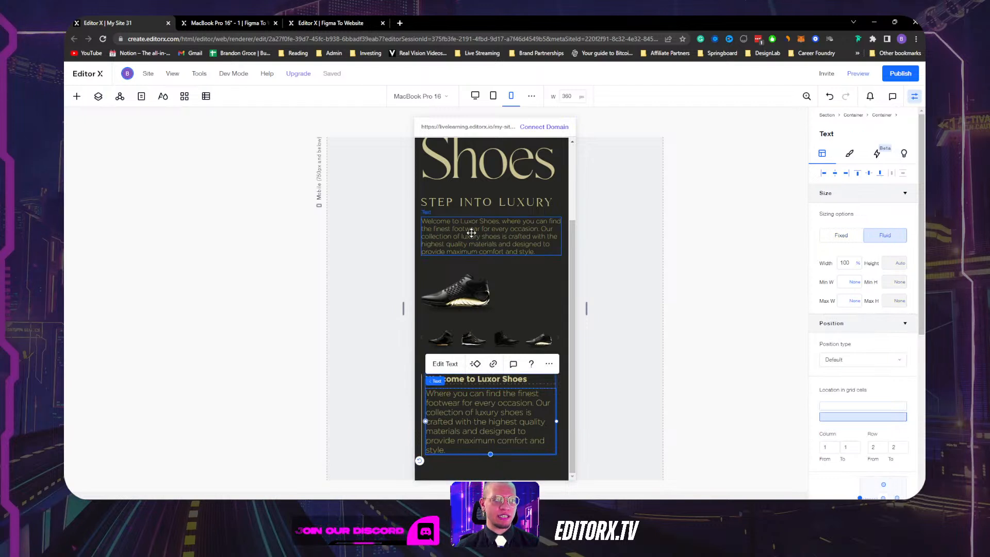
# Enable scaling text on the welcome paragraph with a 14–18 range and resize the preview to test.
pyautogui.click(849, 153)
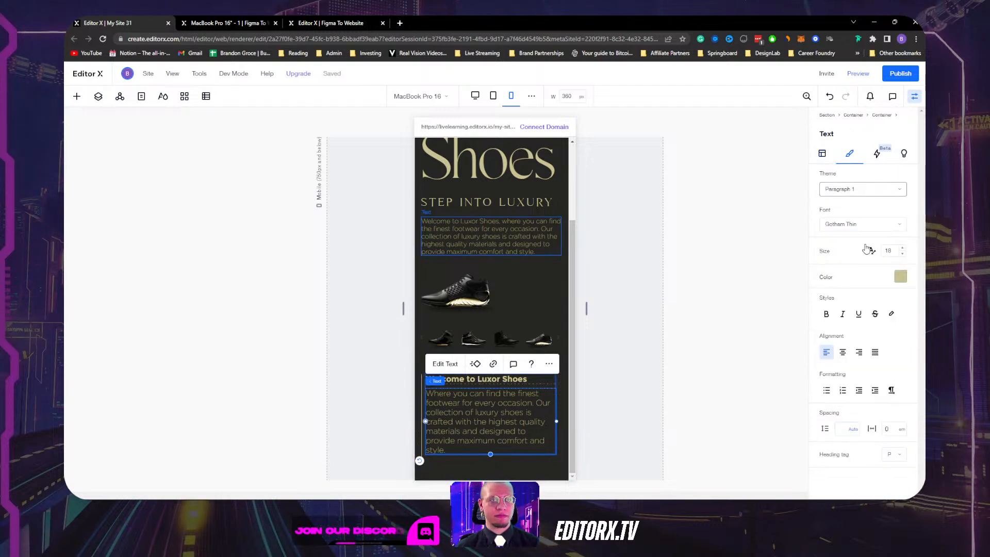
pyautogui.click(872, 251)
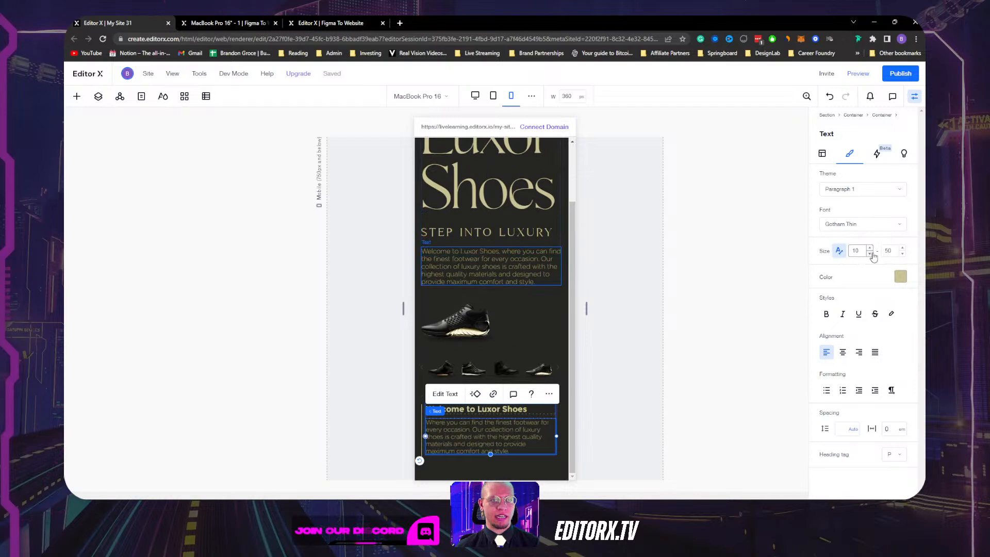
pyautogui.click(895, 251)
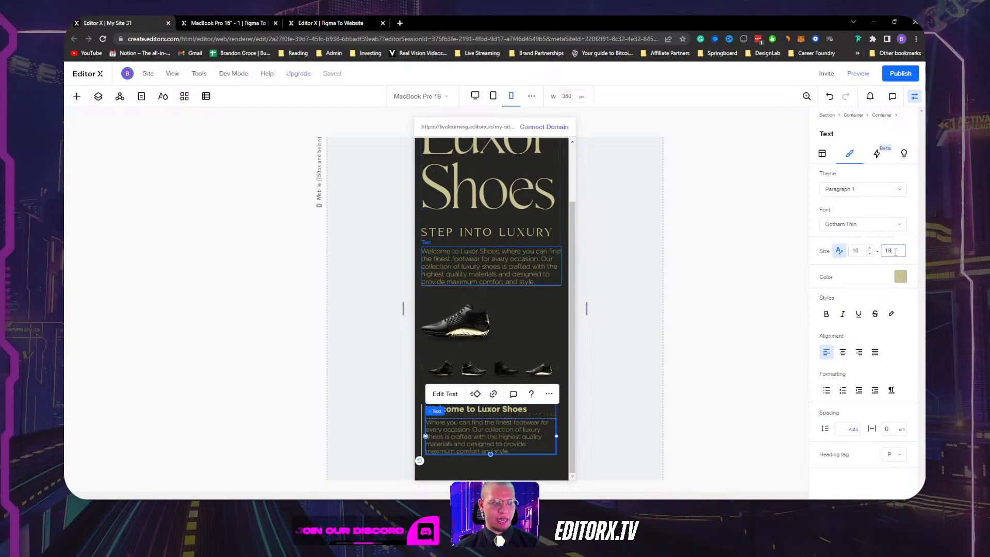
pyautogui.click(860, 251)
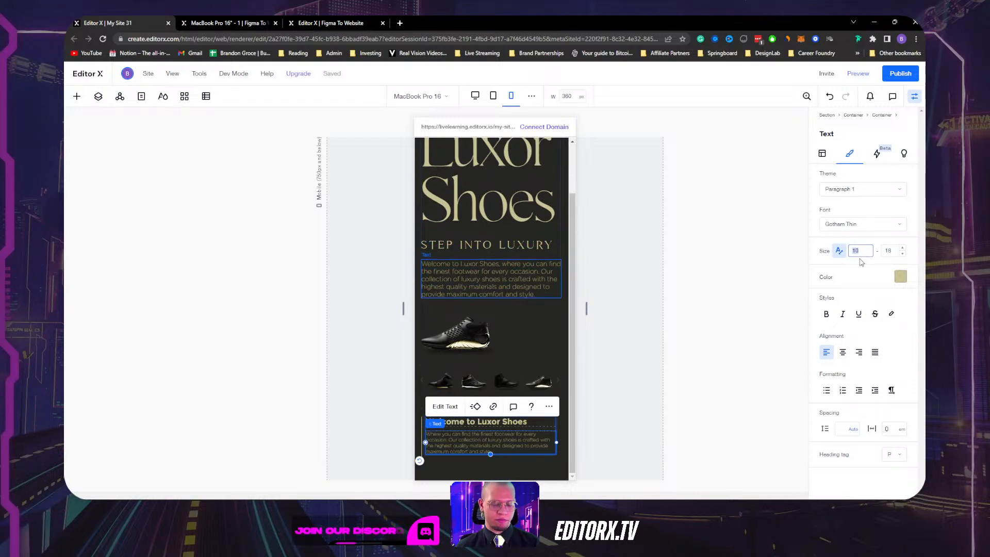
pyautogui.press('Return')
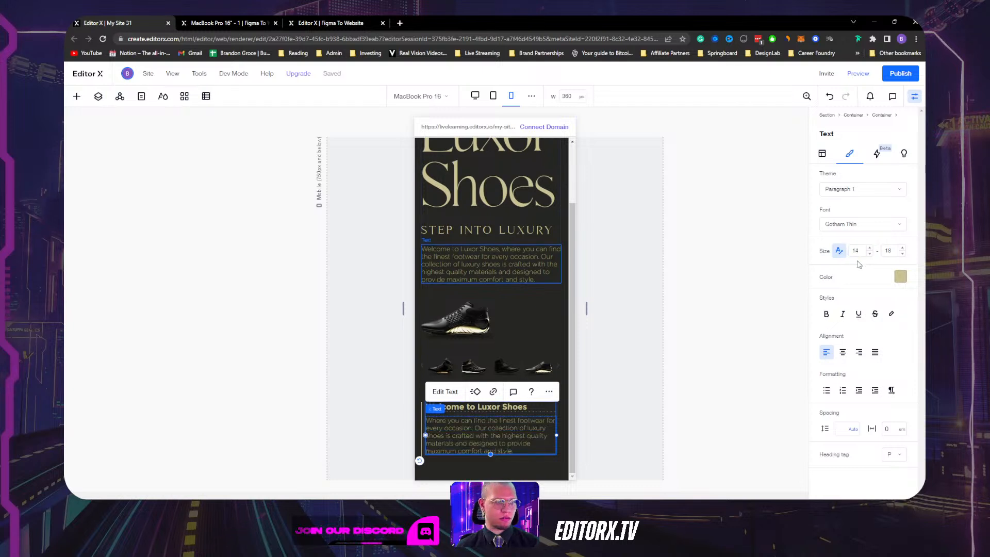
pyautogui.click(701, 295)
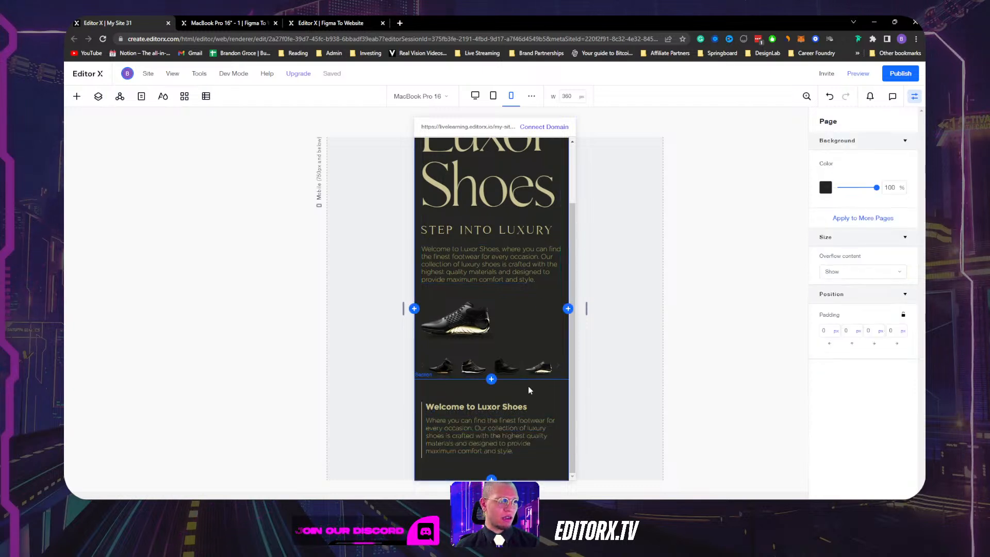
pyautogui.scroll(3, 529, 390)
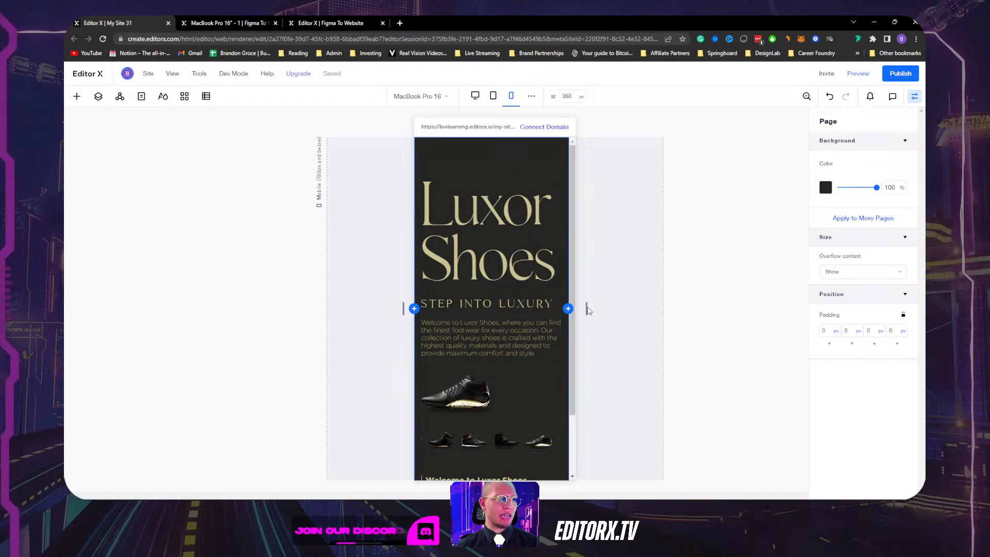
pyautogui.moveTo(588, 310); pyautogui.dragTo(540, 307)
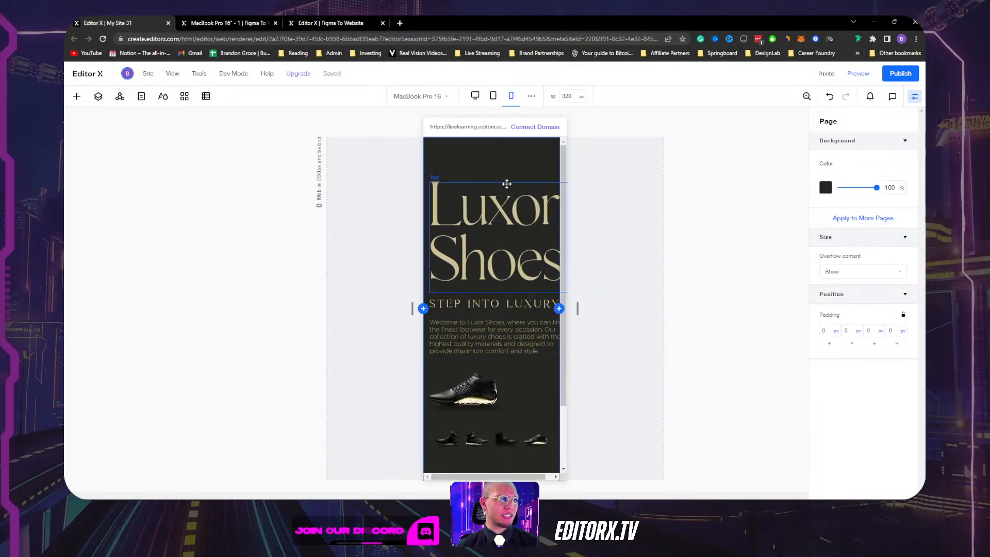
# Turn on Scale text for the Luxor Shoes heading, with minimum size 90 and maximum 110.
pyautogui.click(498, 226)
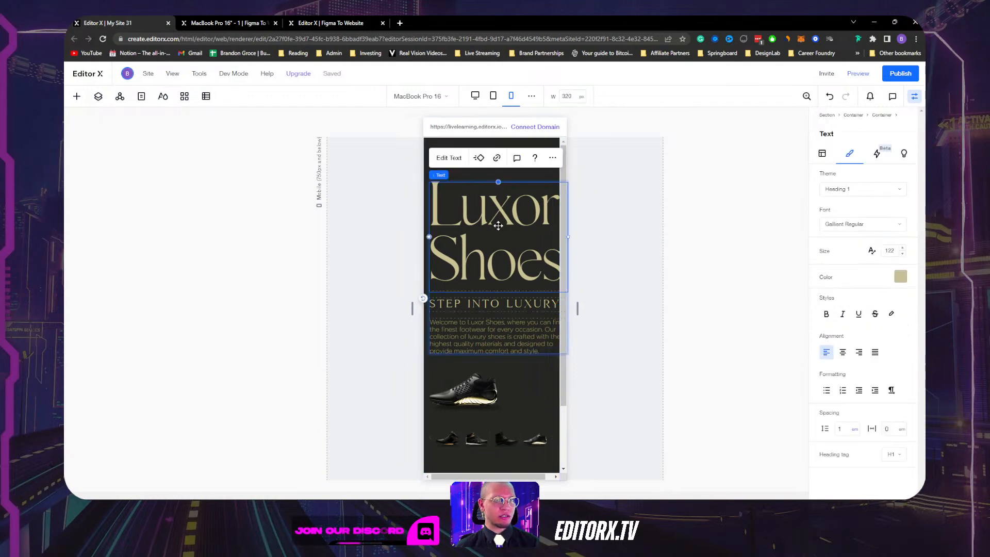
pyautogui.click(871, 253)
pyautogui.click(871, 252)
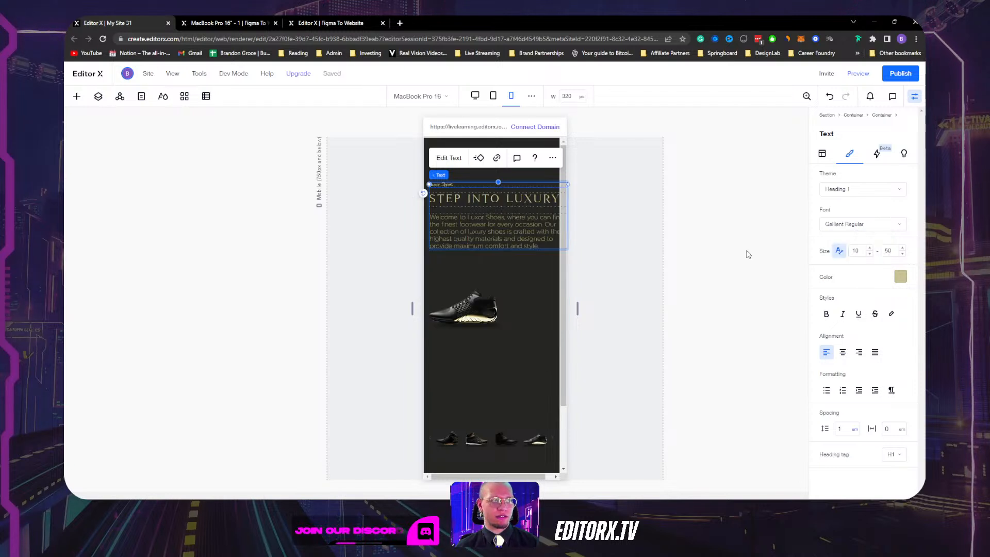
pyautogui.click(871, 251)
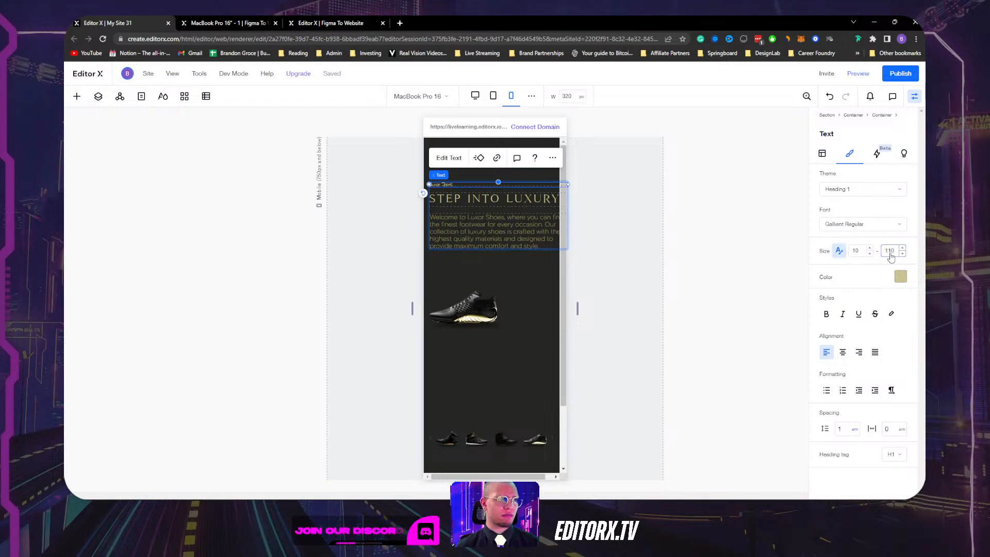
pyautogui.click(856, 250)
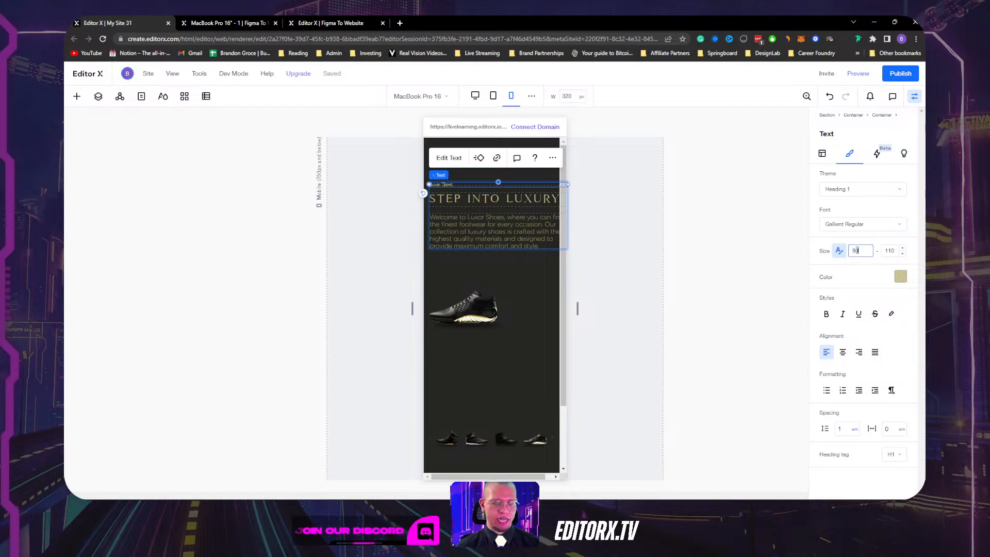
pyautogui.write('80')
pyautogui.press('Return')
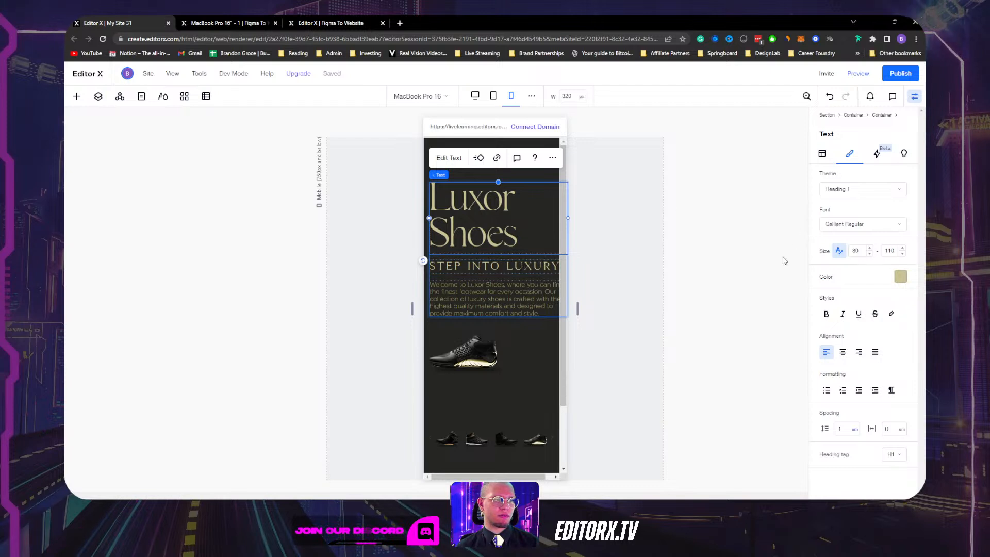
pyautogui.click(857, 251)
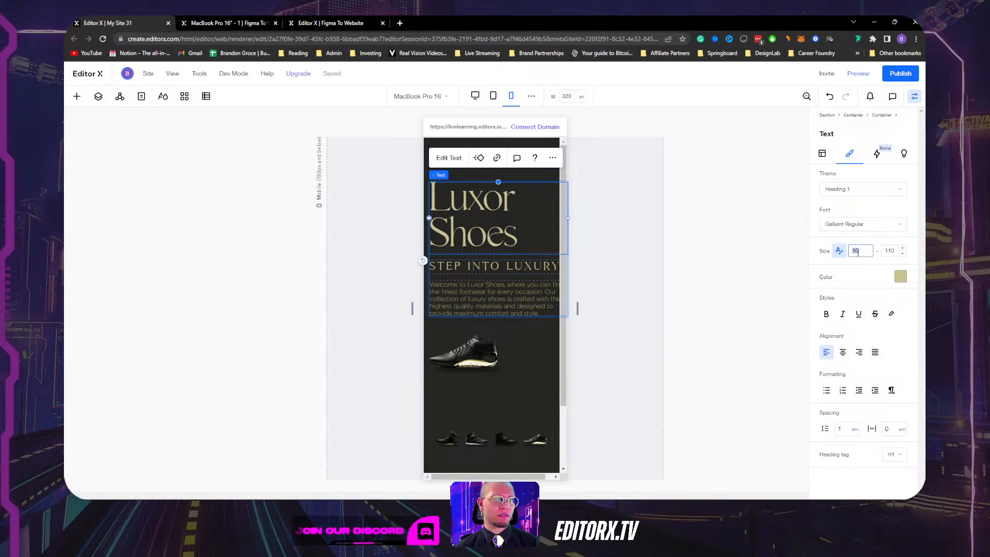
pyautogui.write('90')
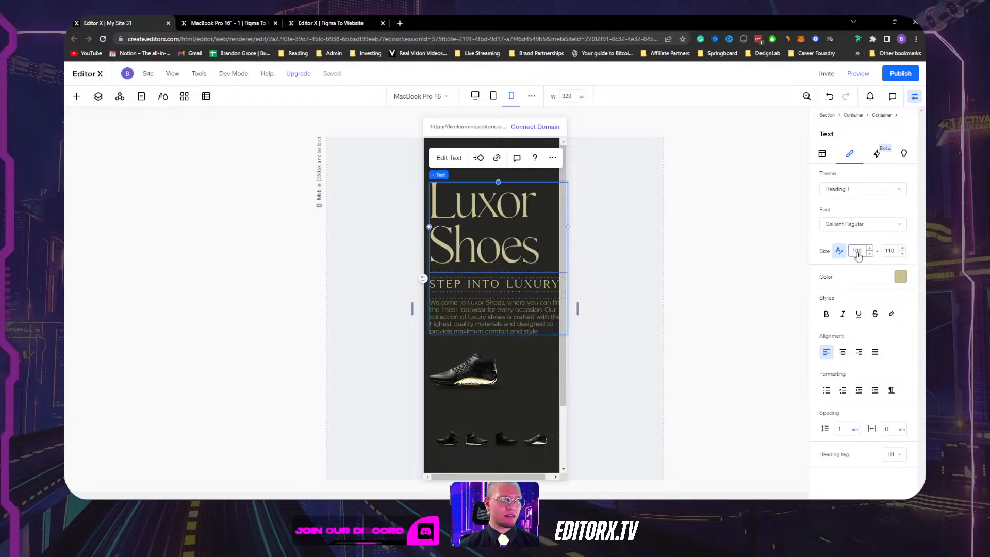
pyautogui.click(617, 217)
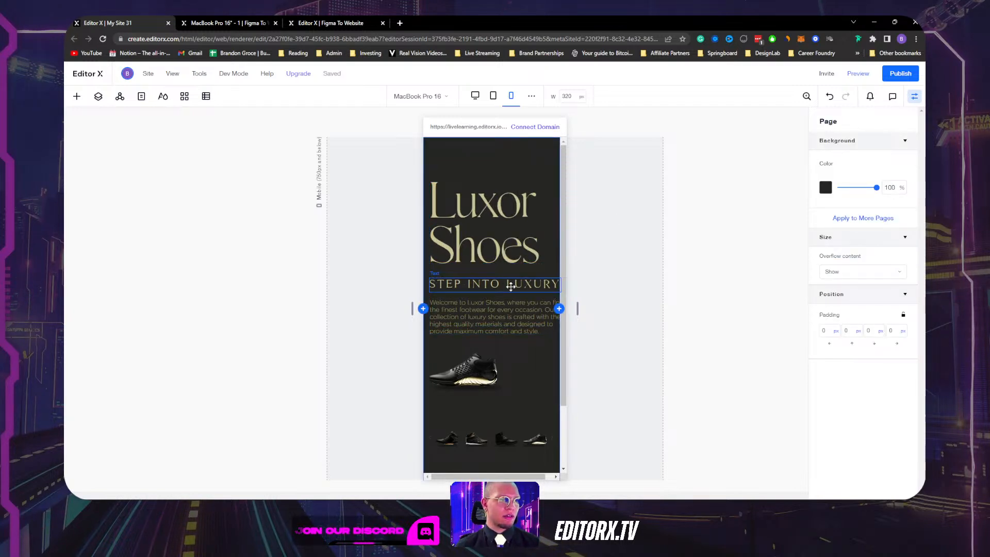
# Select the container wrapping STEP INTO LUXURY and show the Layers panel.
pyautogui.click(510, 283)
pyautogui.click(444, 295)
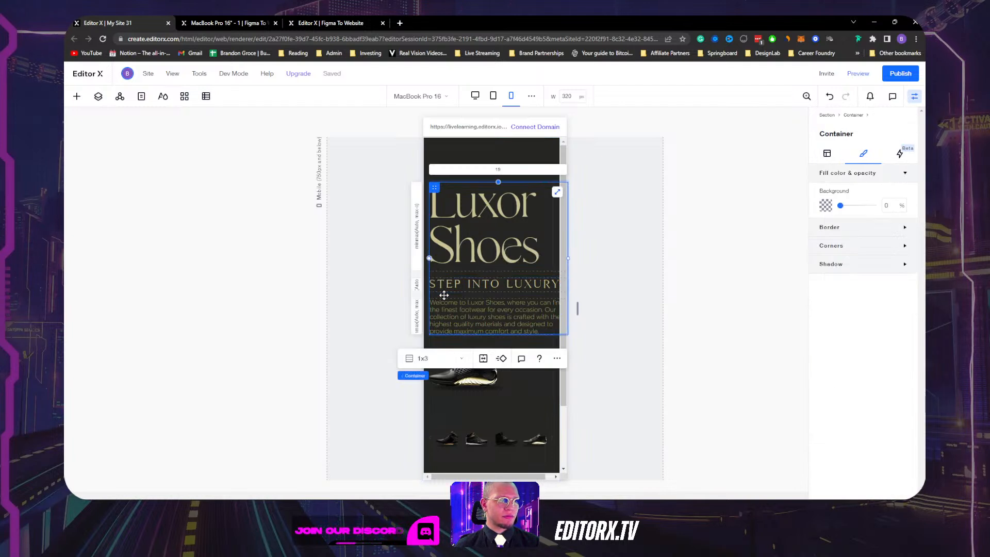
pyautogui.moveTo(505, 476); pyautogui.dragTo(513, 478)
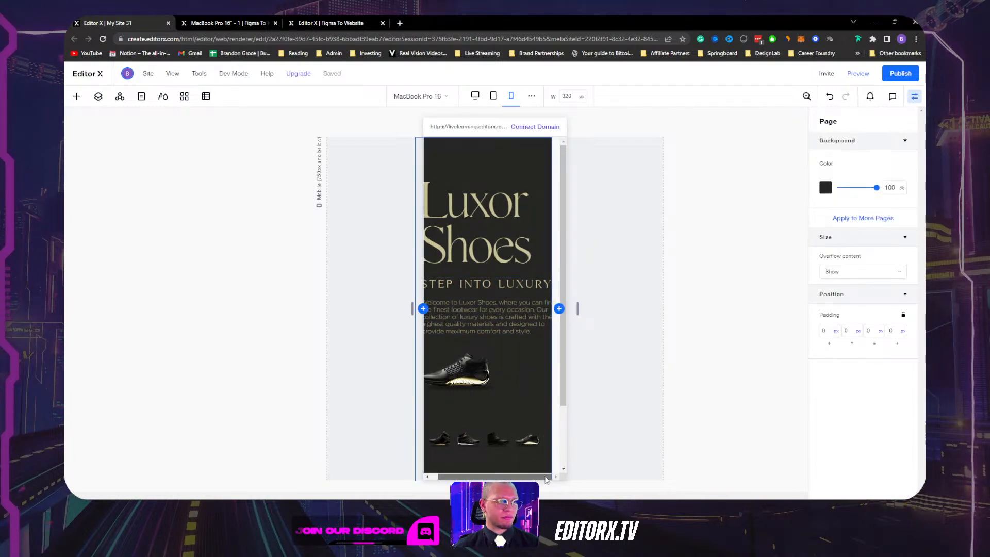
pyautogui.moveTo(501, 480)
pyautogui.mouseDown()
pyautogui.moveTo(486, 479)
pyautogui.moveTo(613, 471)
pyautogui.moveTo(488, 478)
pyautogui.mouseUp()
pyautogui.click(532, 294)
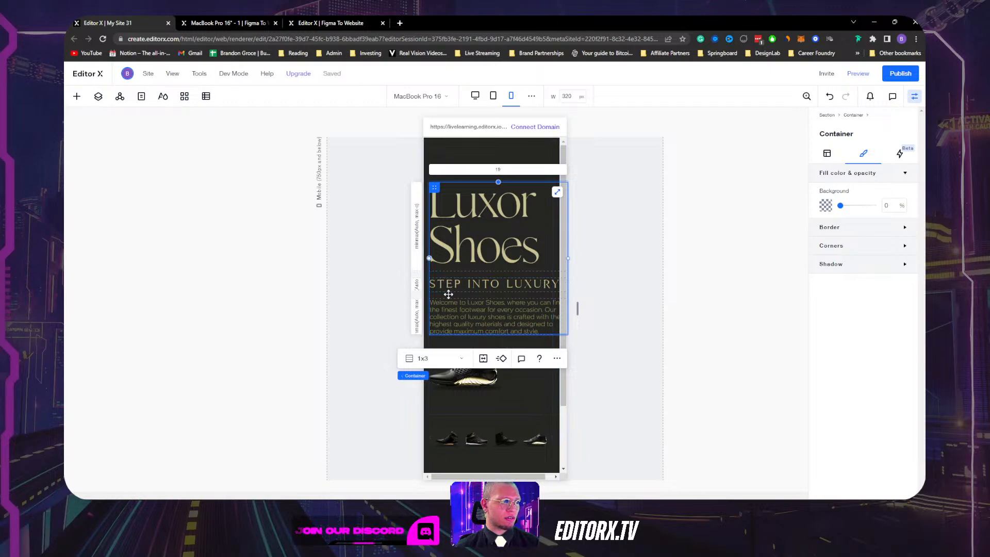
pyautogui.click(77, 98)
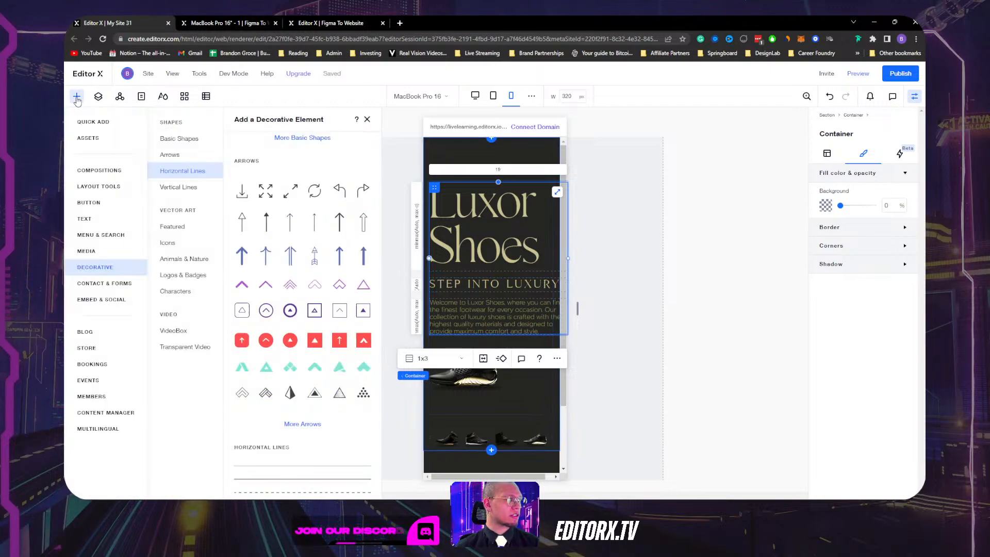
pyautogui.click(77, 98)
pyautogui.click(488, 283)
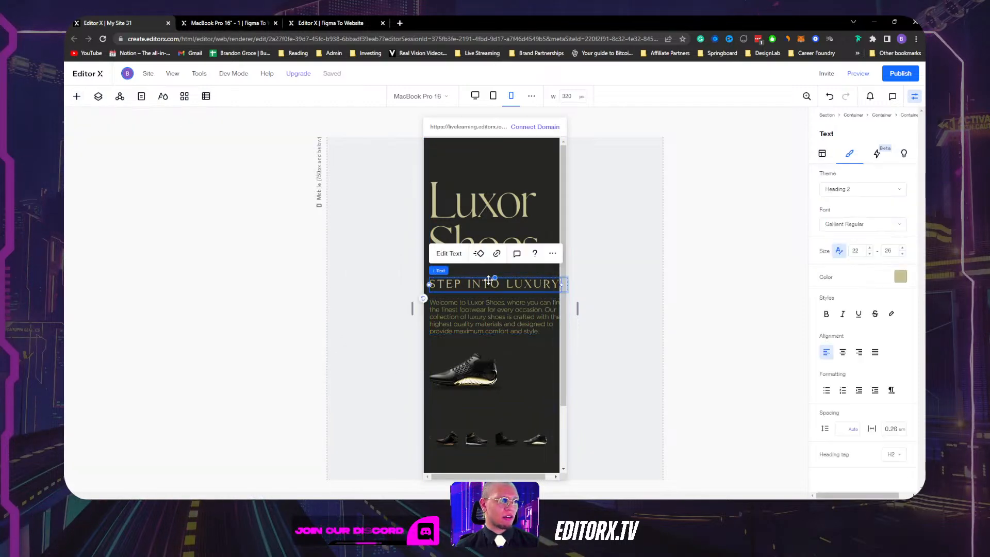
pyautogui.click(484, 271)
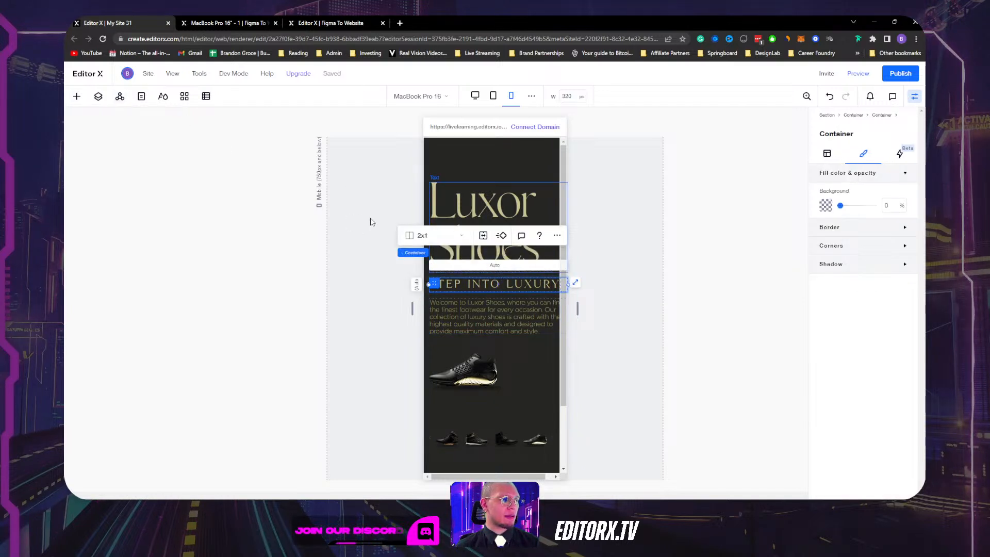
pyautogui.click(99, 97)
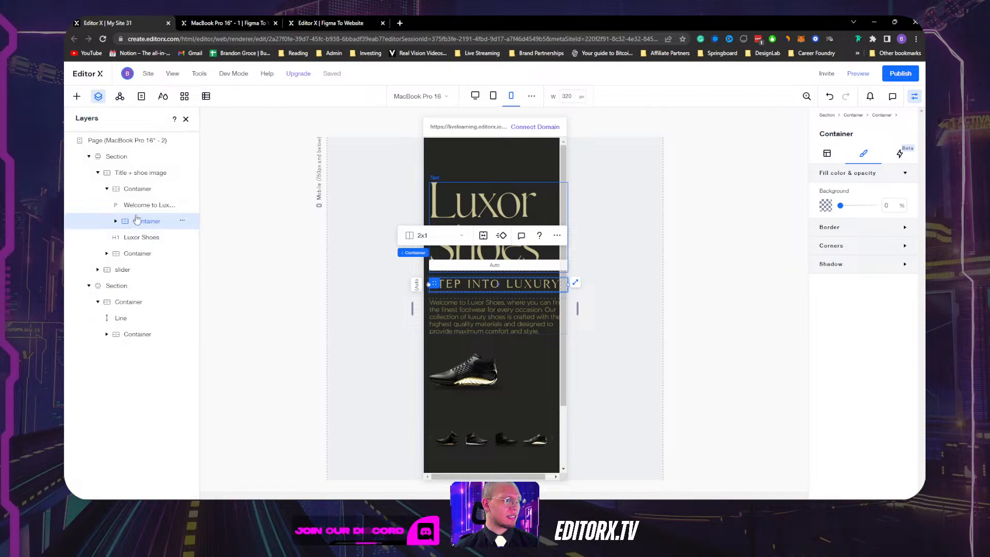
# Set the hero text container's width to 90%.
pyautogui.click(116, 221)
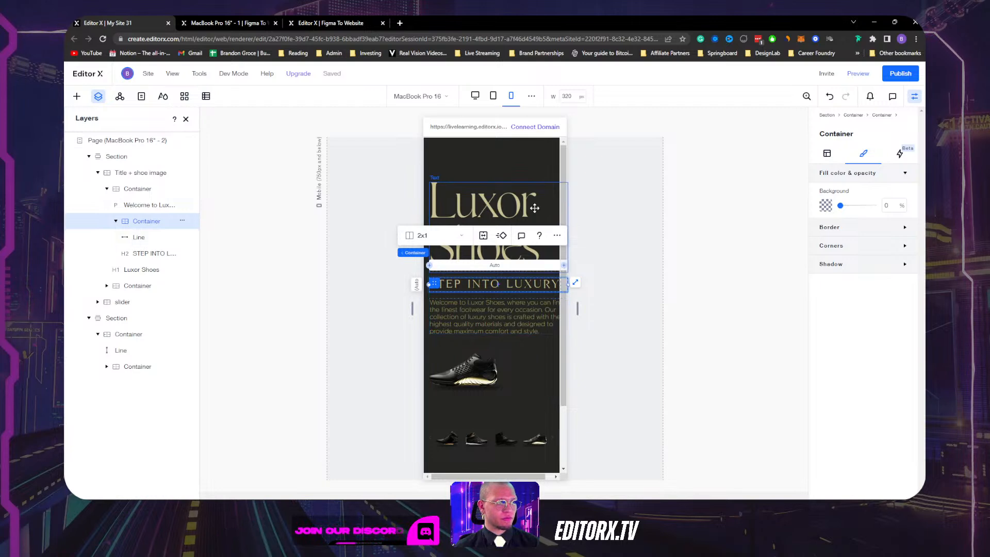
pyautogui.click(536, 316)
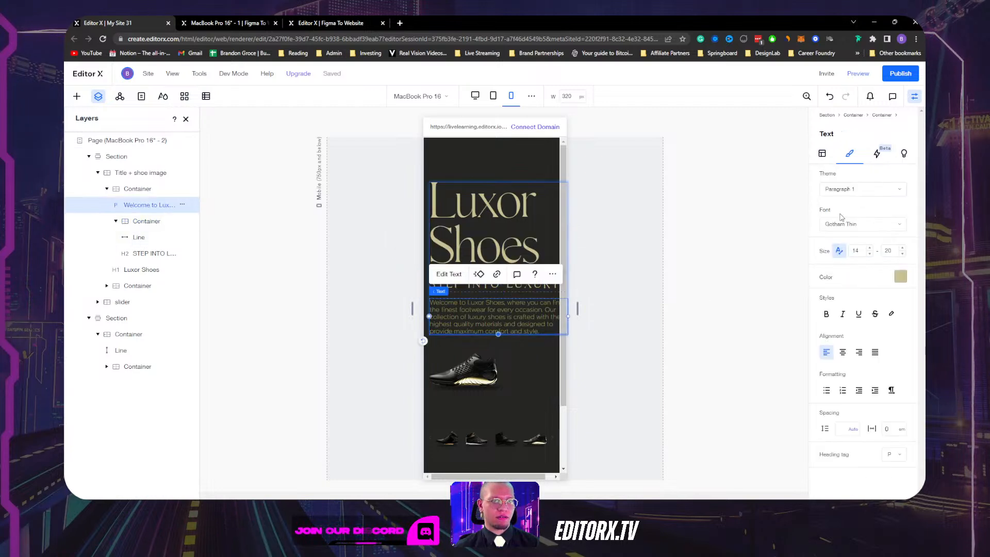
pyautogui.click(823, 154)
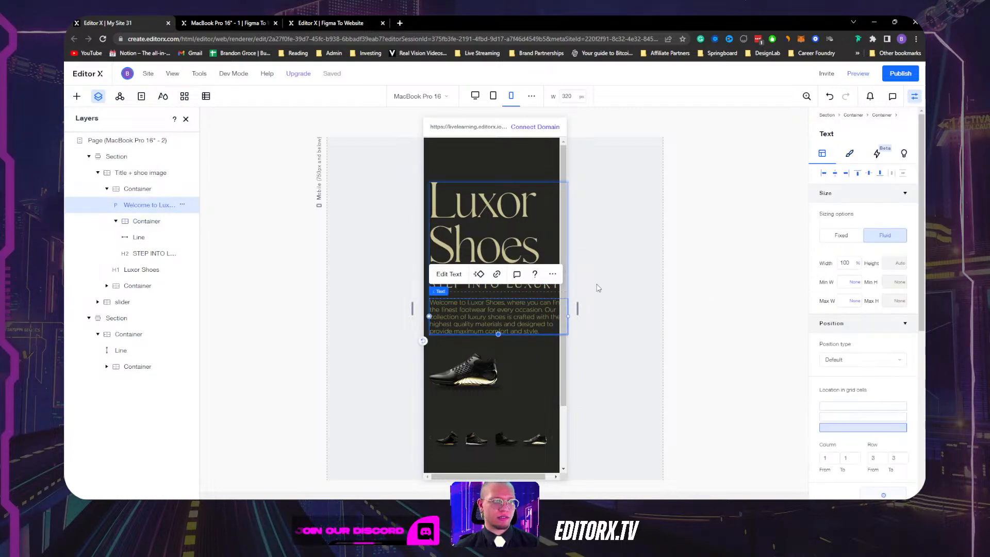
pyautogui.click(549, 209)
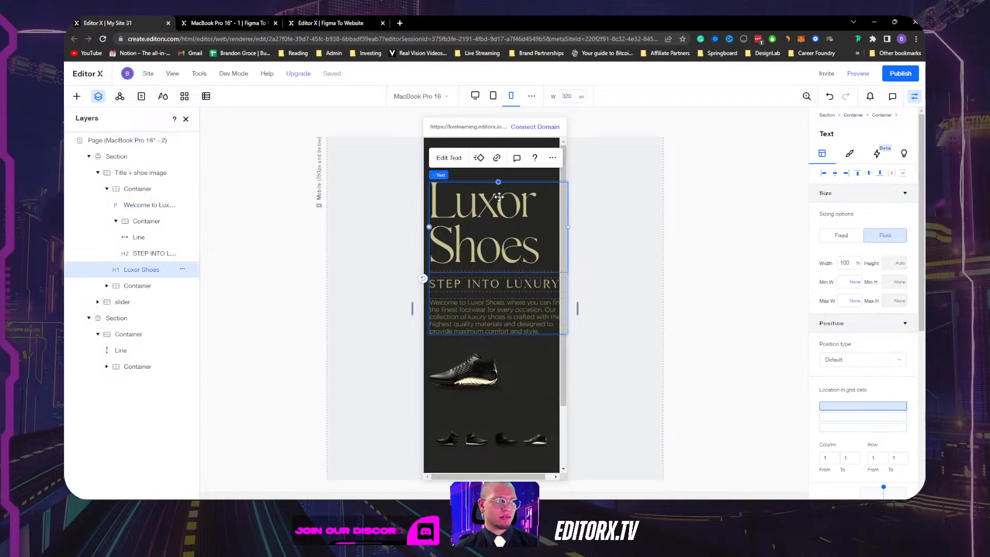
pyautogui.click(520, 175)
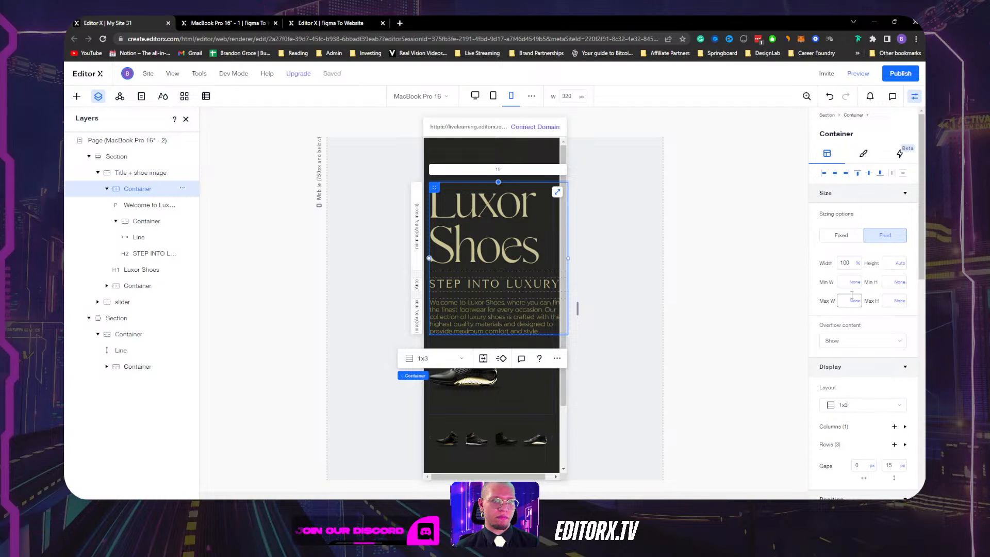
pyautogui.scroll(-8, 852, 309)
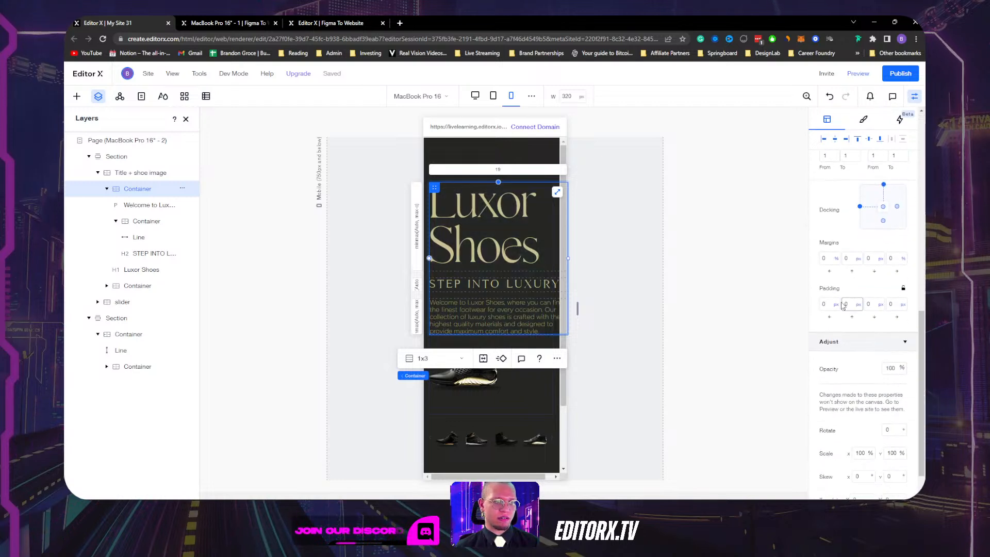
pyautogui.scroll(4, 854, 225)
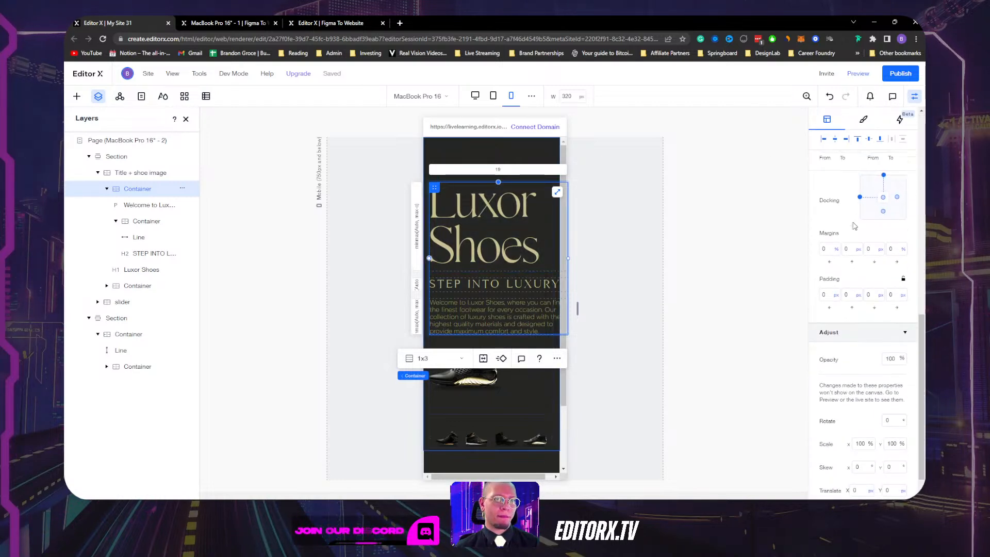
pyautogui.scroll(3, 854, 225)
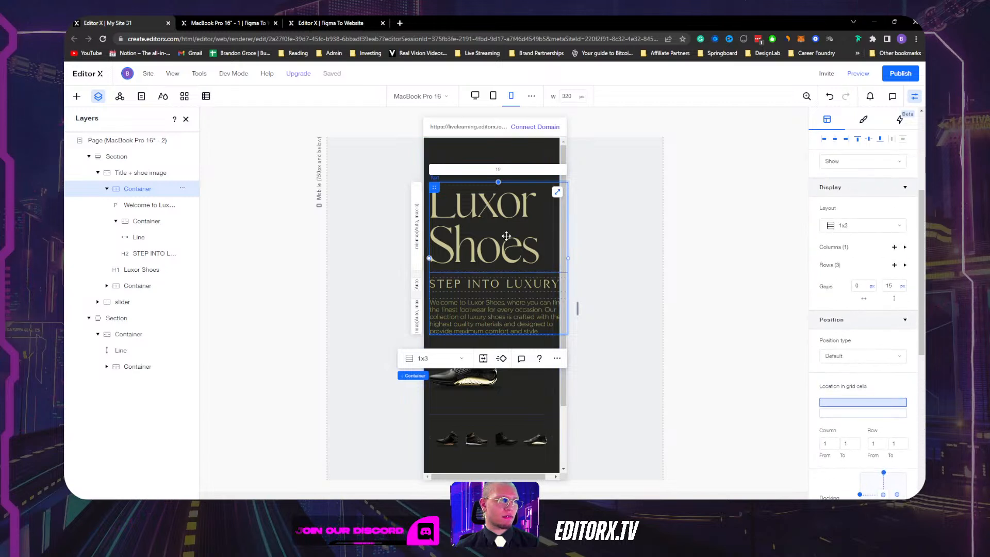
pyautogui.scroll(3, 849, 279)
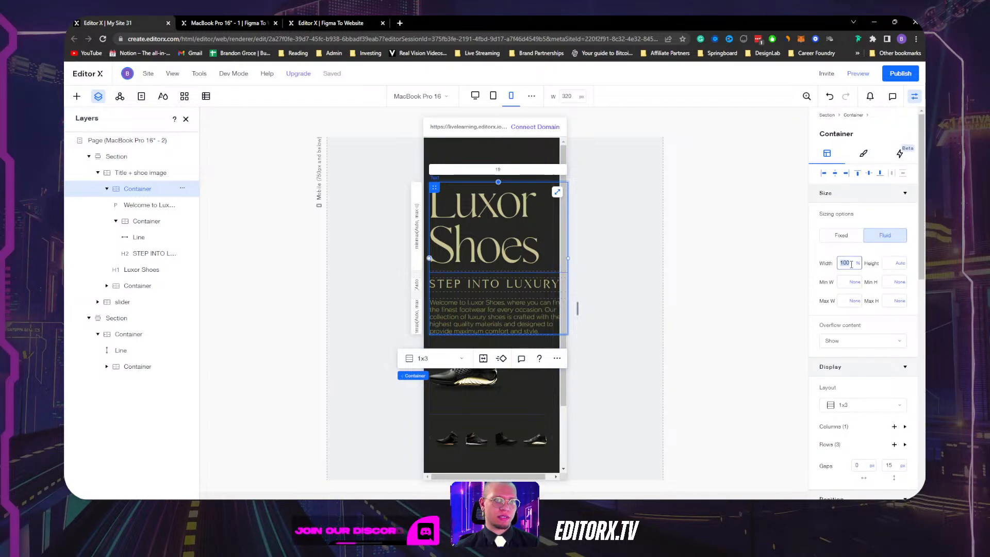
pyautogui.press('Return')
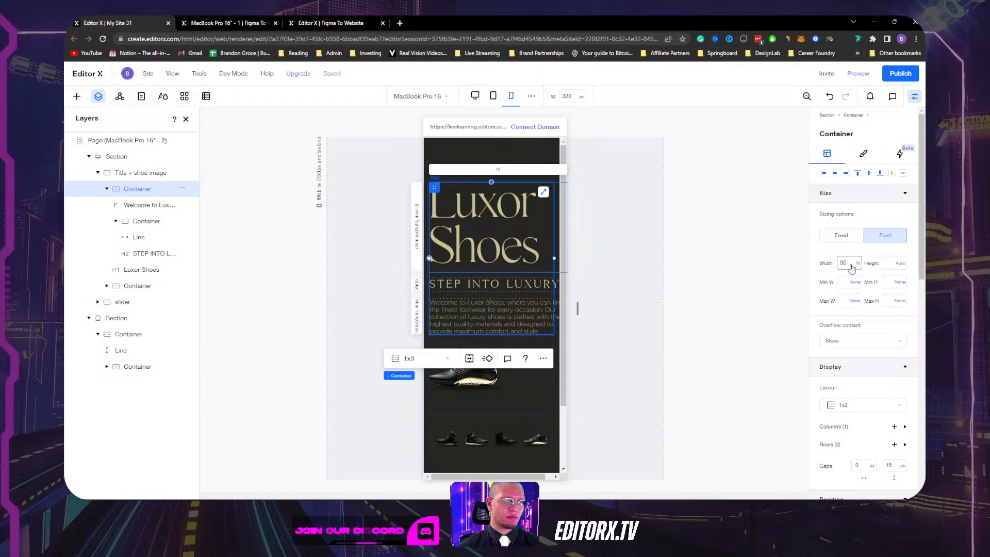
# Dock the welcome paragraph to the top of its cell.
pyautogui.click(508, 315)
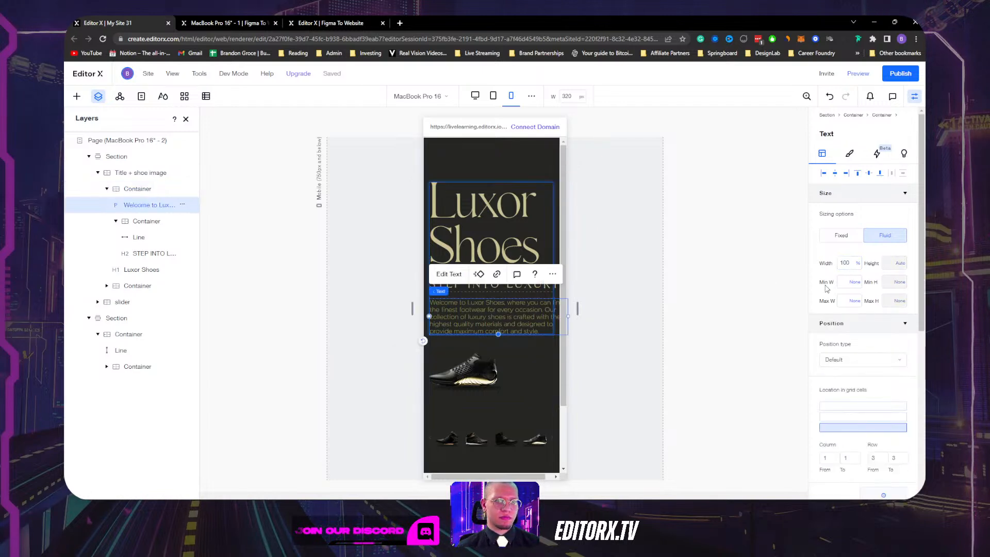
pyautogui.scroll(-5, 863, 327)
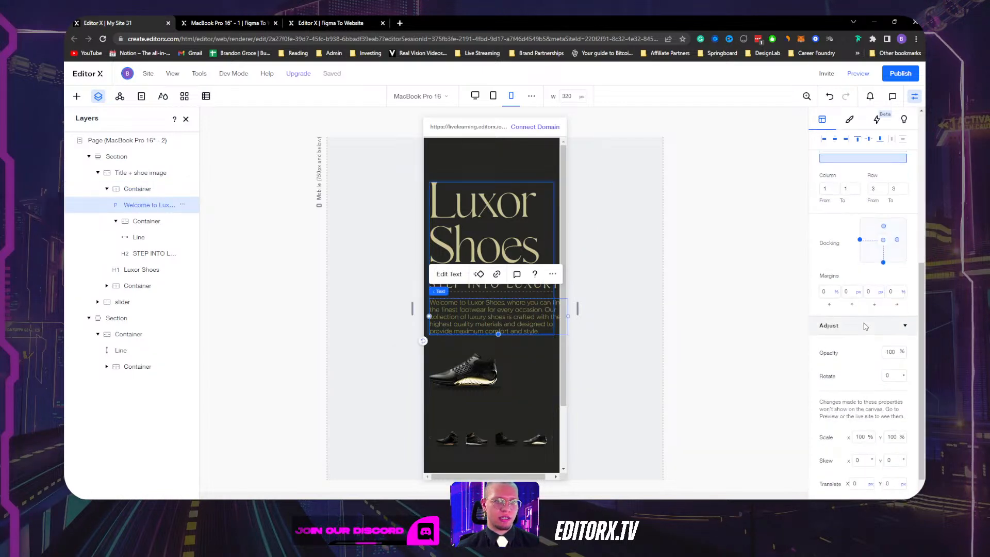
pyautogui.click(883, 227)
pyautogui.scroll(-1, 840, 333)
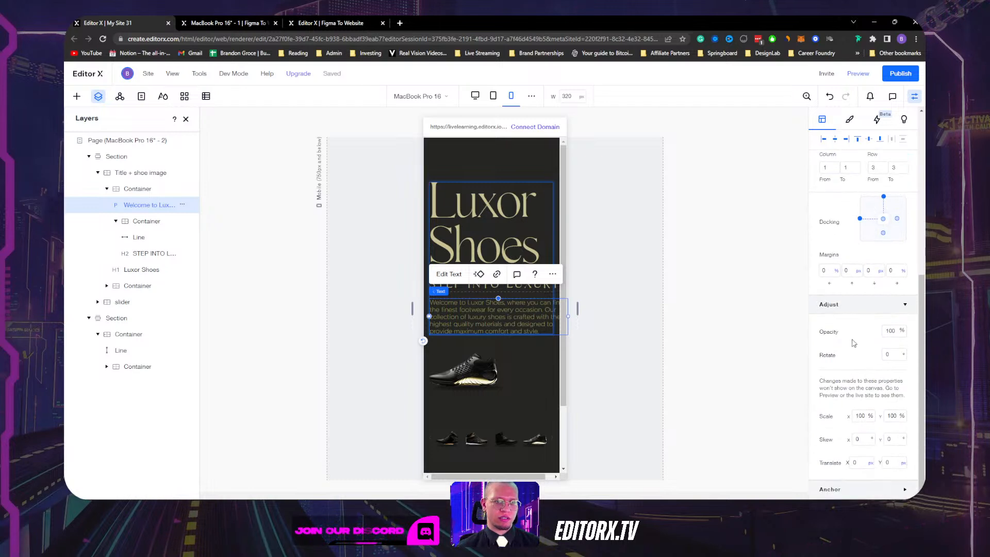
# Reduce the STEP INTO LUXURY heading's font size from 22 to 20.
pyautogui.click(532, 287)
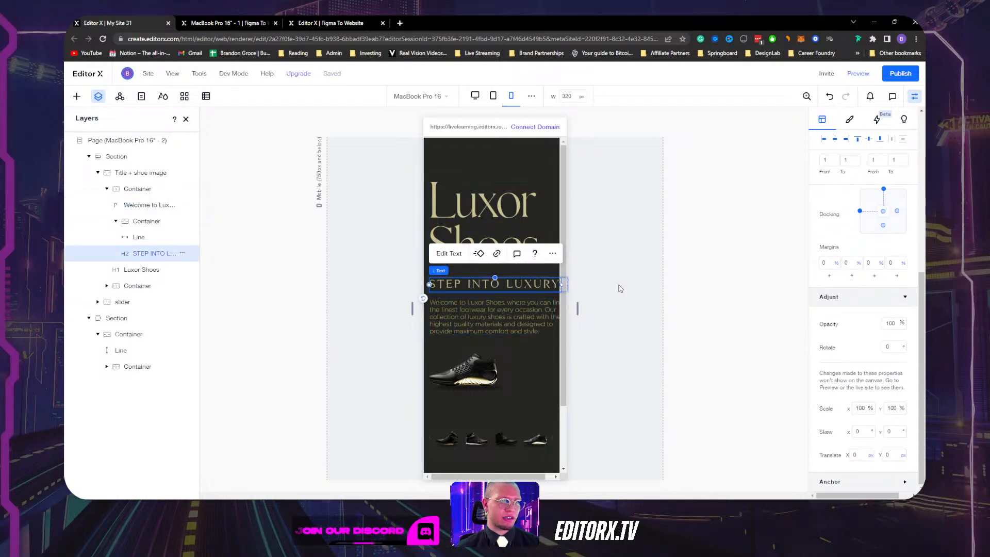
pyautogui.scroll(6, 865, 318)
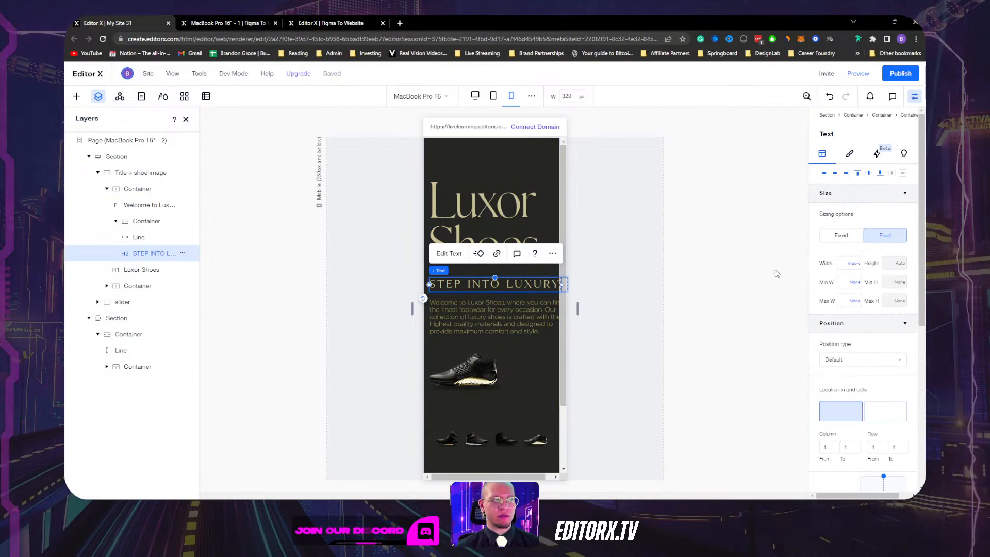
pyautogui.click(848, 157)
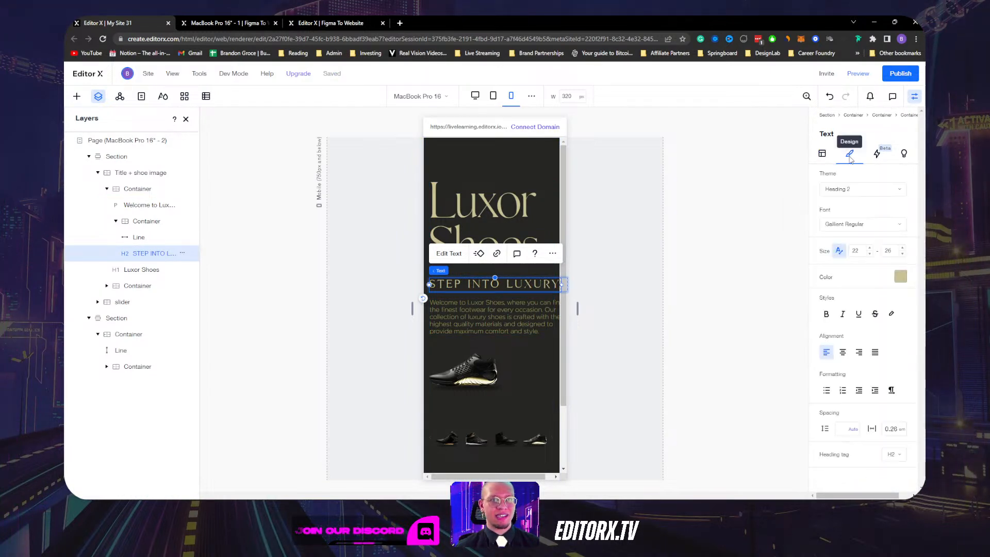
pyautogui.click(870, 254)
pyautogui.click(870, 254)
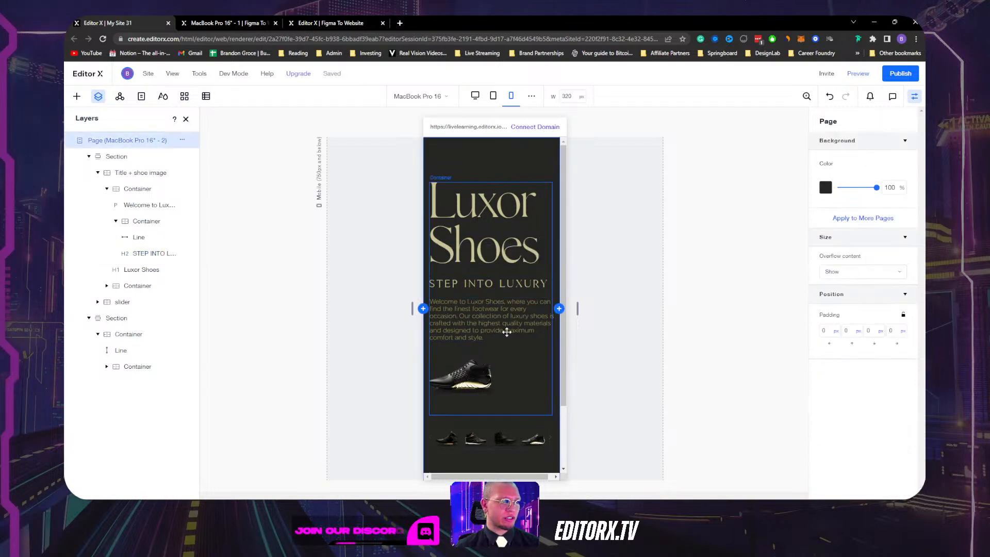
# Try other welcome paragraph sizes, keeping its minimum at 14 and maximum at 20.
pyautogui.click(532, 366)
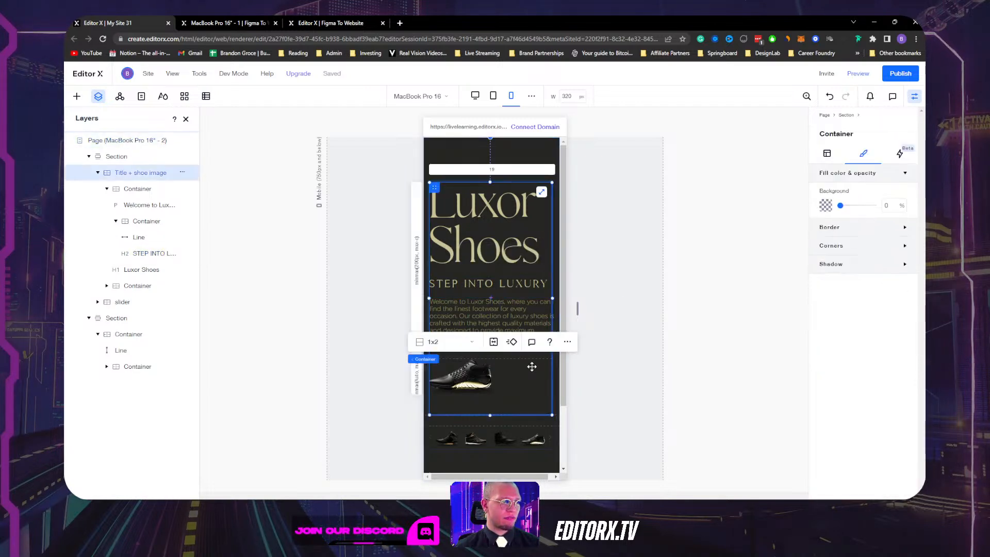
pyautogui.click(518, 325)
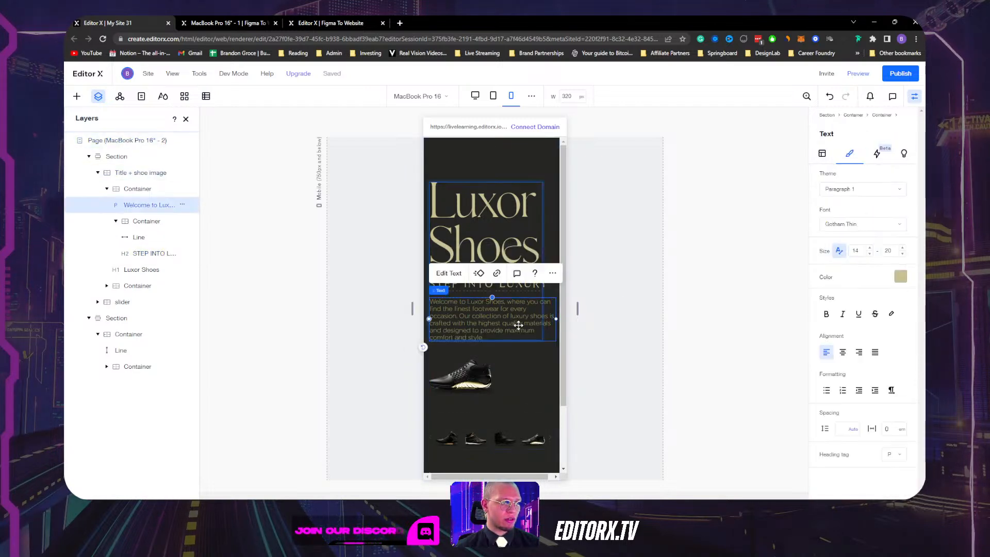
pyautogui.click(902, 254)
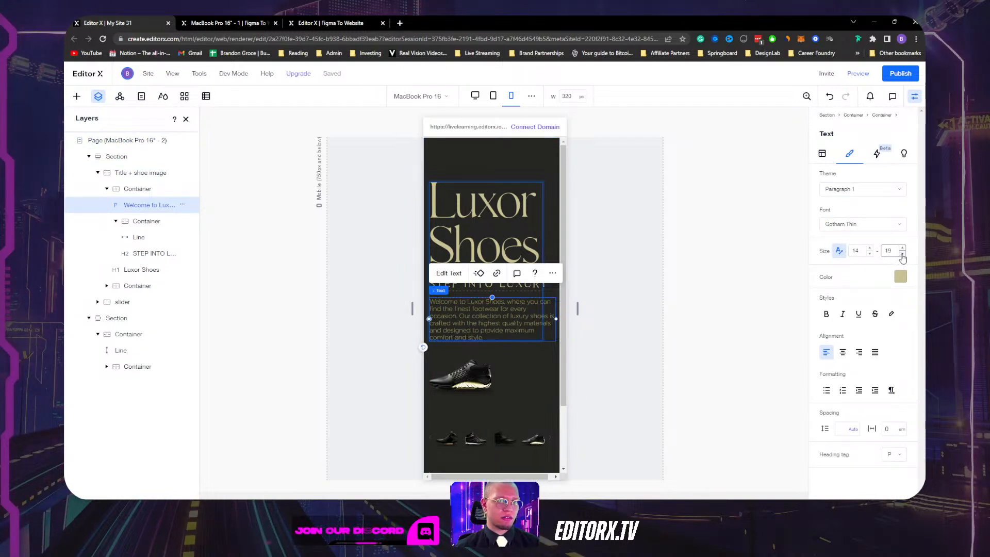
pyautogui.click(903, 248)
pyautogui.click(870, 253)
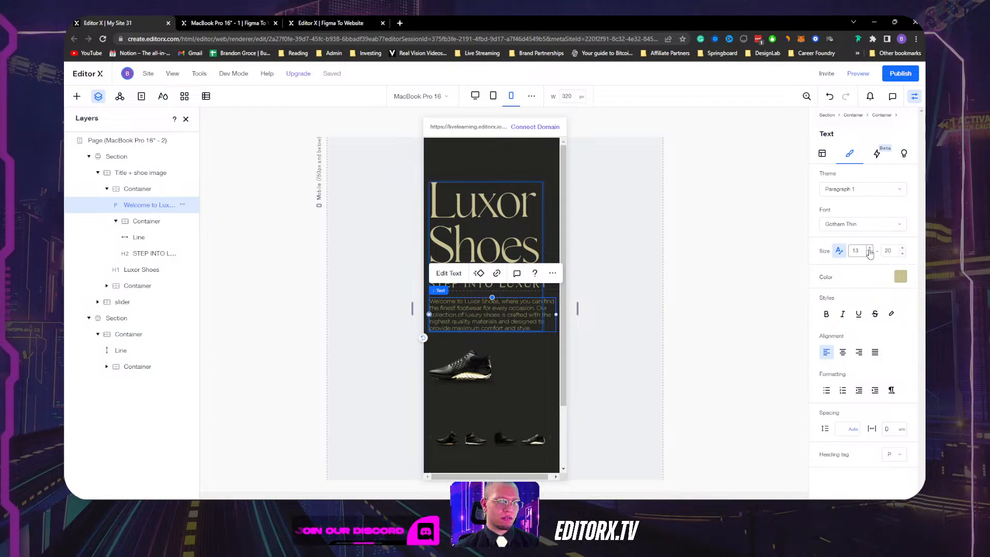
pyautogui.click(870, 248)
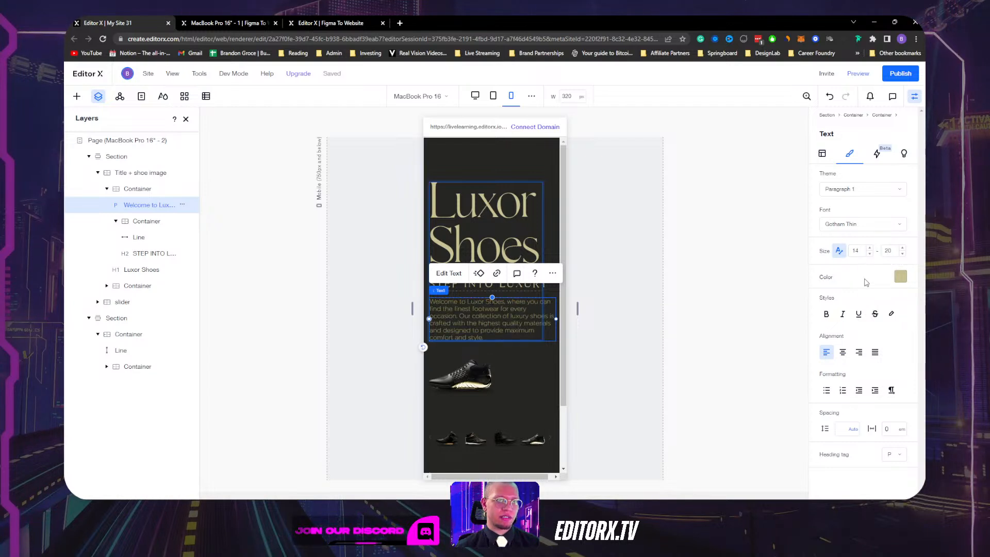
pyautogui.click(821, 154)
pyautogui.scroll(-5, 866, 321)
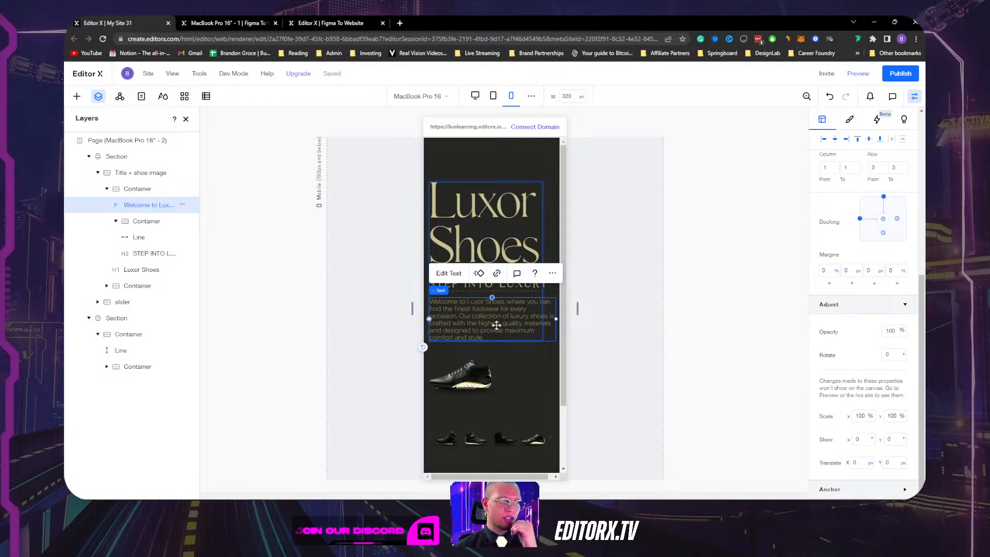
# Reselect the STEP INTO LUXURY heading and show its font size settings.
pyautogui.click(519, 295)
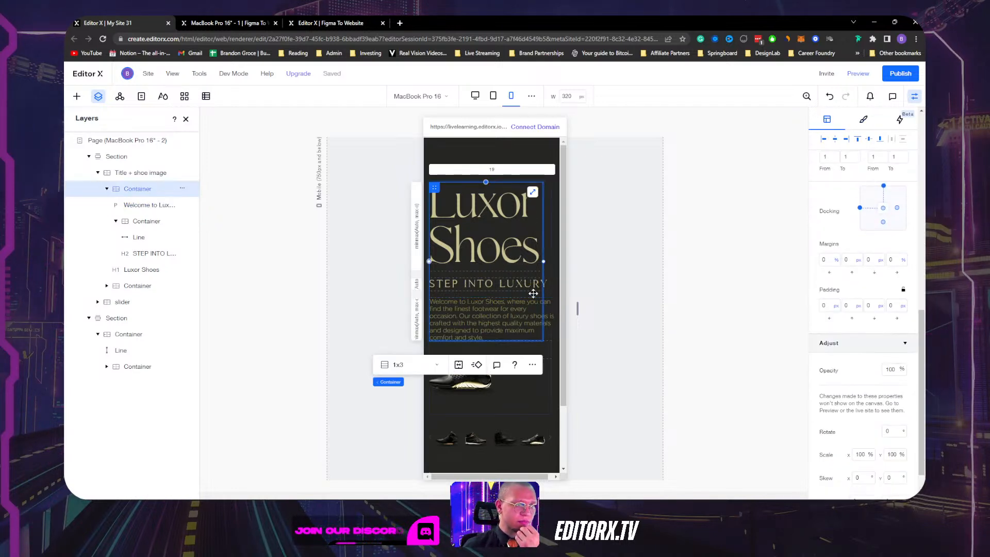
pyautogui.click(497, 204)
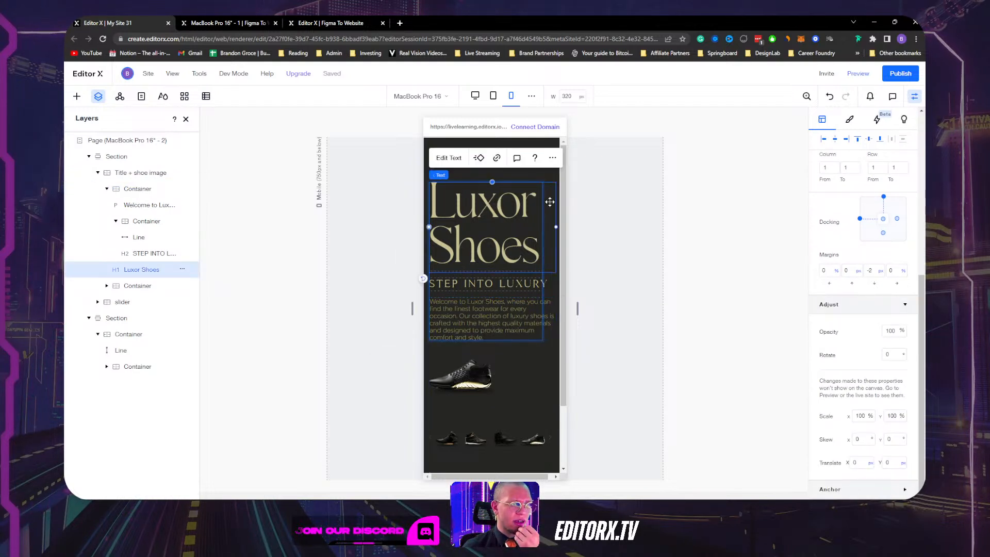
pyautogui.scroll(4, 852, 281)
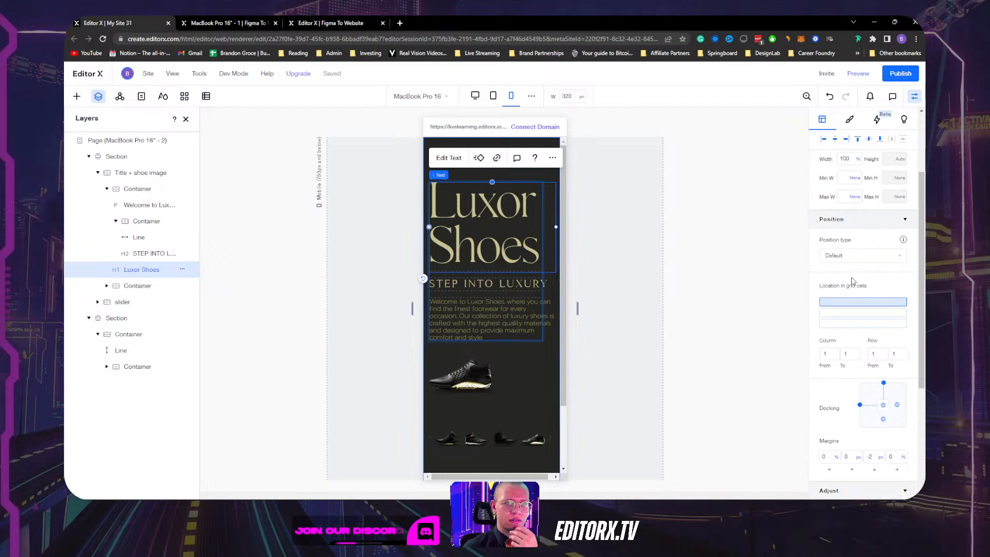
pyautogui.scroll(3, 853, 281)
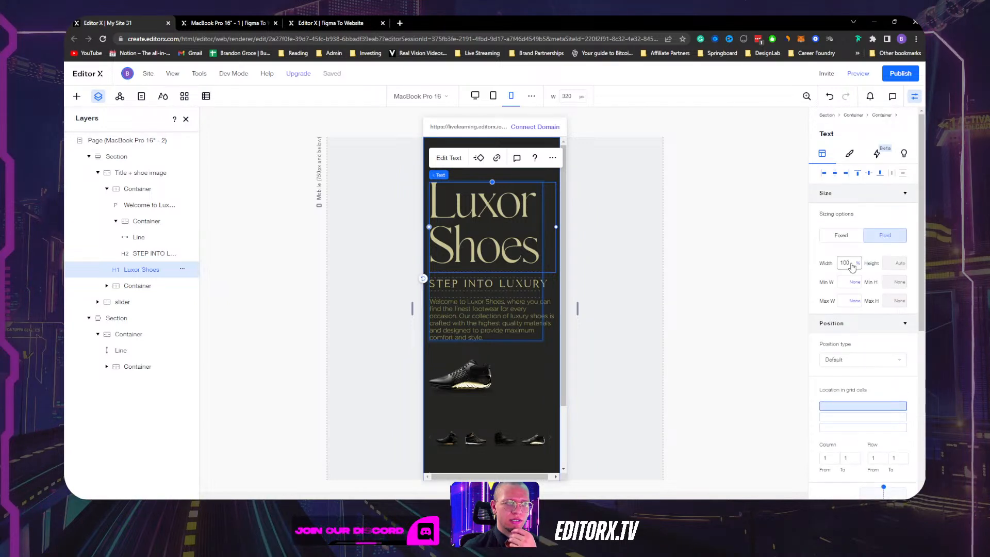
pyautogui.click(514, 279)
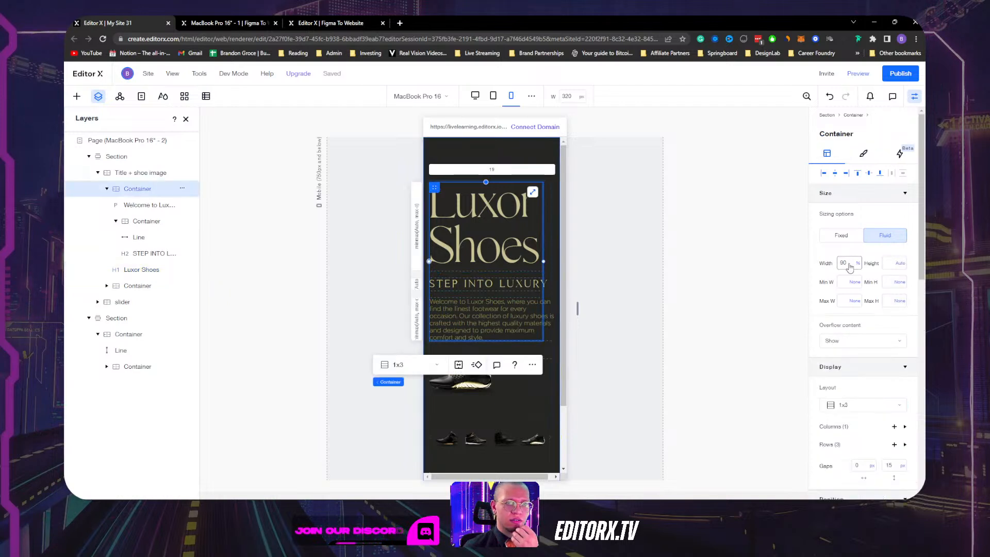
pyautogui.click(552, 284)
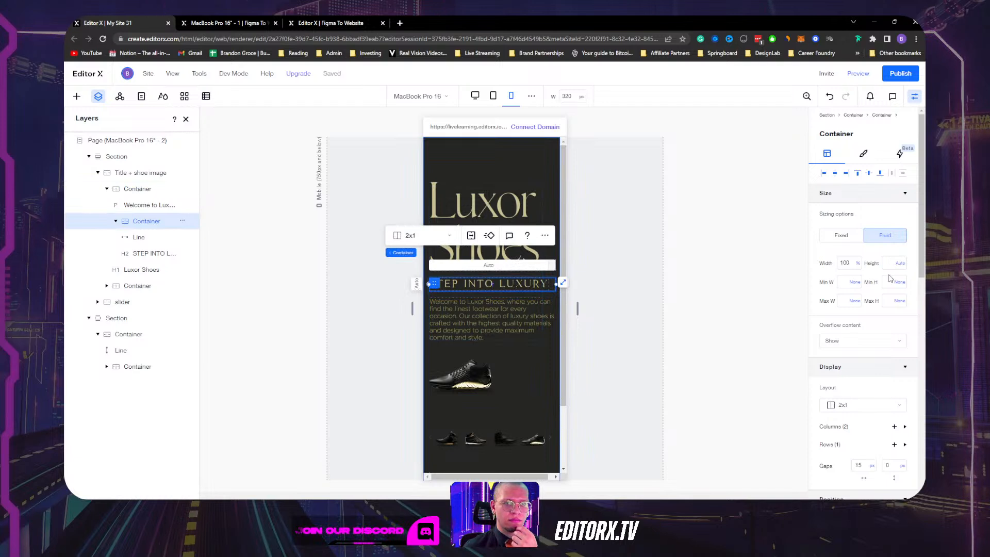
pyautogui.scroll(-3, 887, 289)
pyautogui.scroll(2, 871, 340)
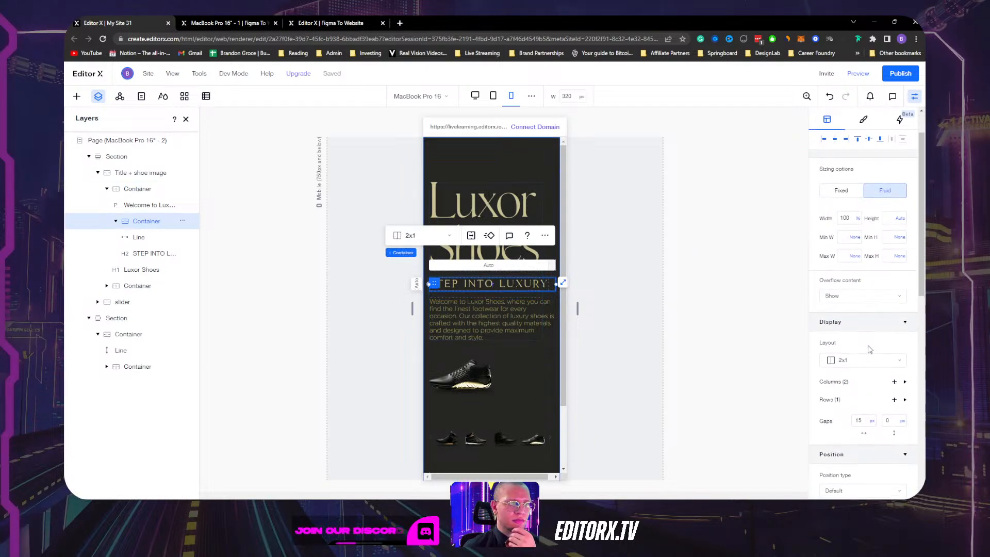
pyautogui.scroll(1, 870, 350)
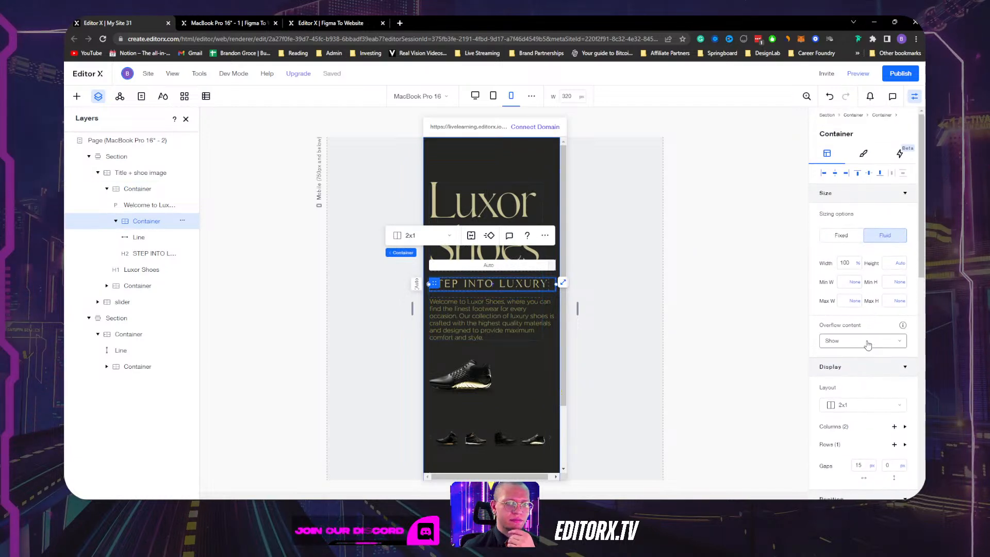
pyautogui.click(500, 284)
pyautogui.click(849, 155)
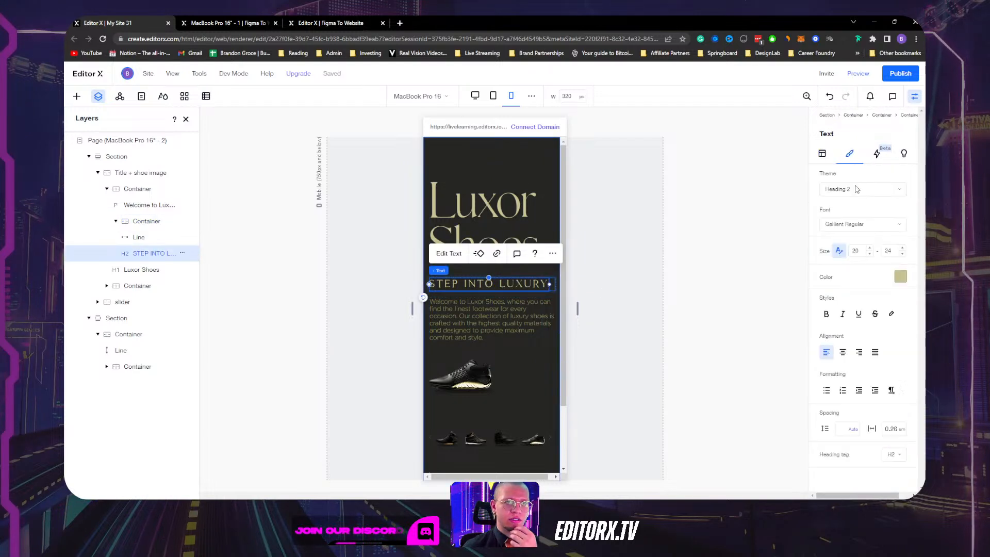
# Lower the STEP INTO LUXURY heading to 18 and the Luxor Shoes heading to 94.
pyautogui.click(870, 253)
pyautogui.click(870, 254)
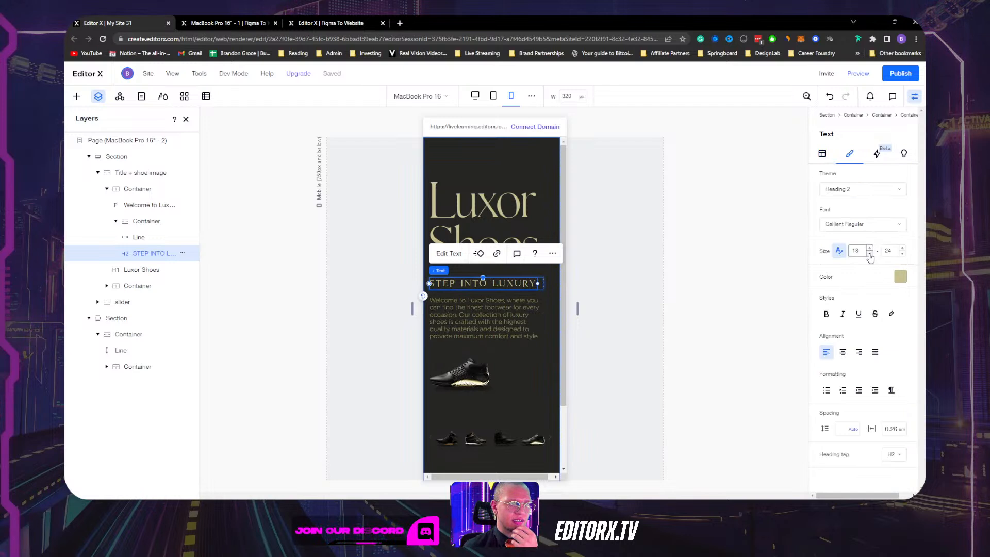
pyautogui.click(615, 280)
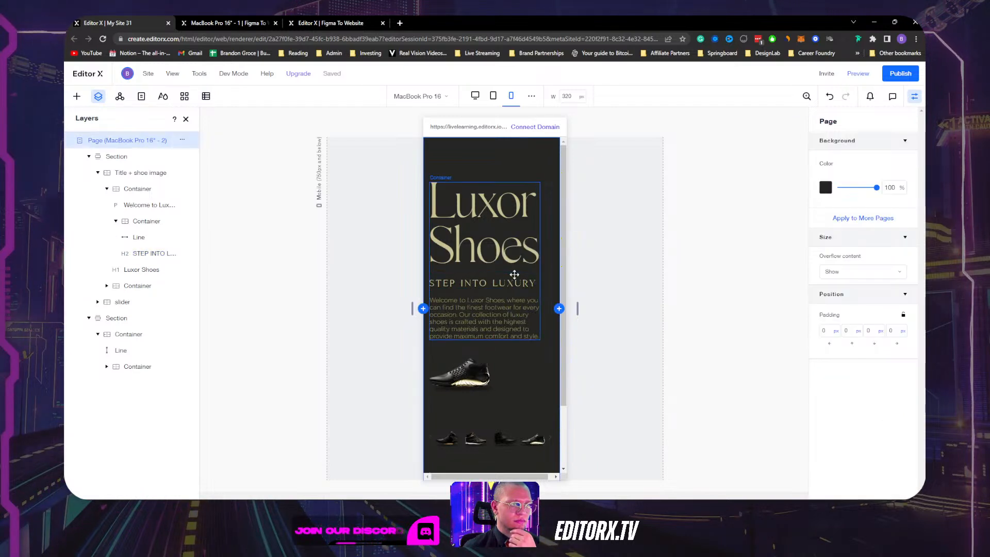
pyautogui.click(517, 258)
pyautogui.click(870, 254)
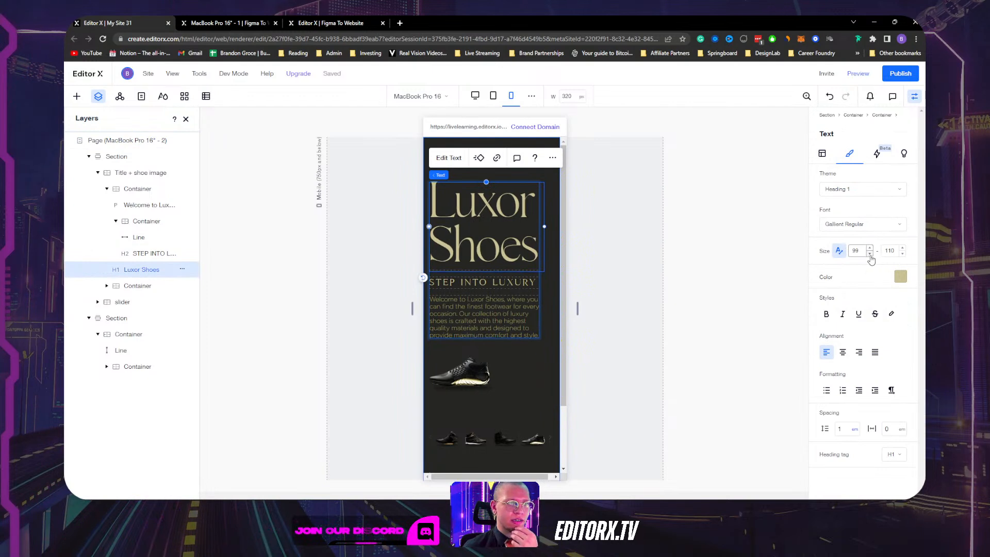
pyautogui.click(870, 254)
pyautogui.click(870, 255)
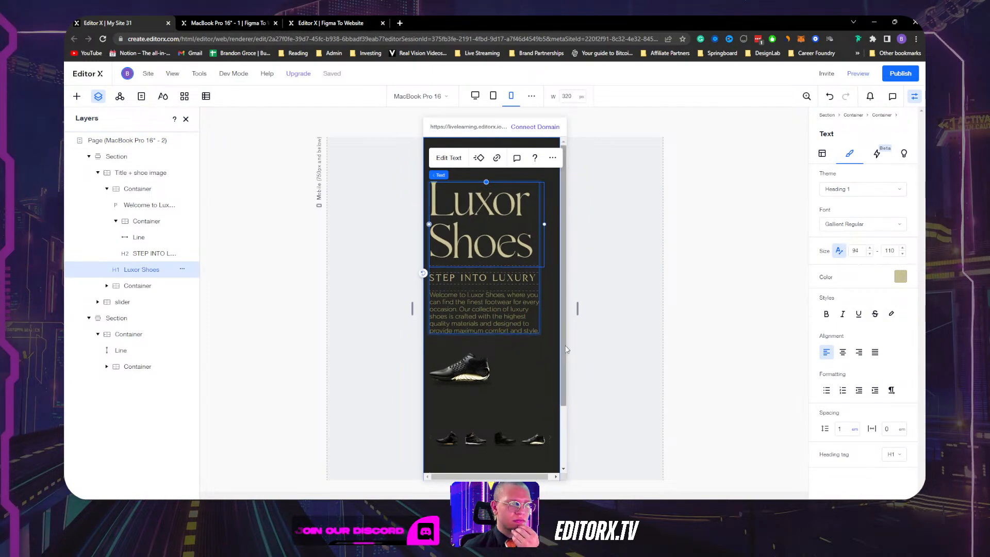
# Set the hero text container's width to 95% and reselect it in the preview.
pyautogui.click(532, 289)
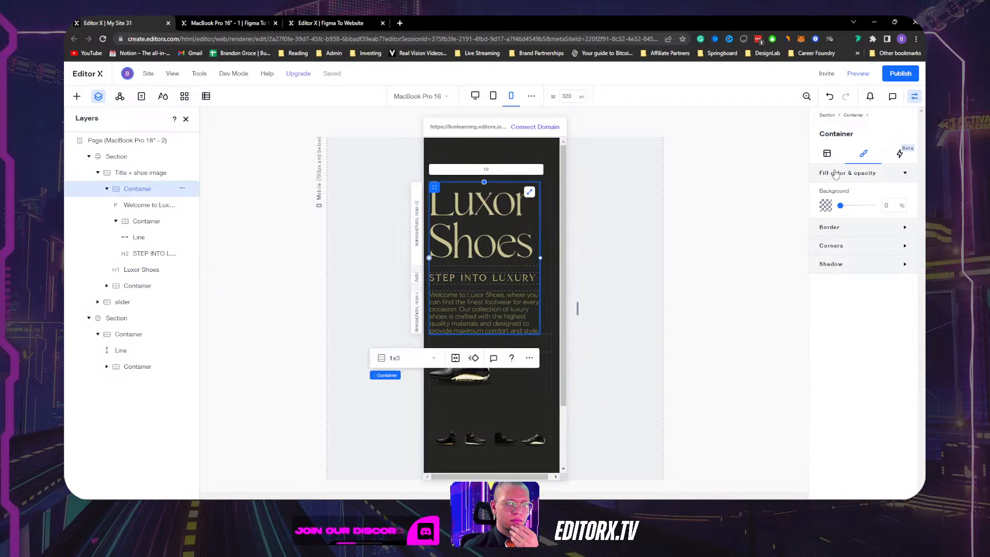
pyautogui.click(828, 153)
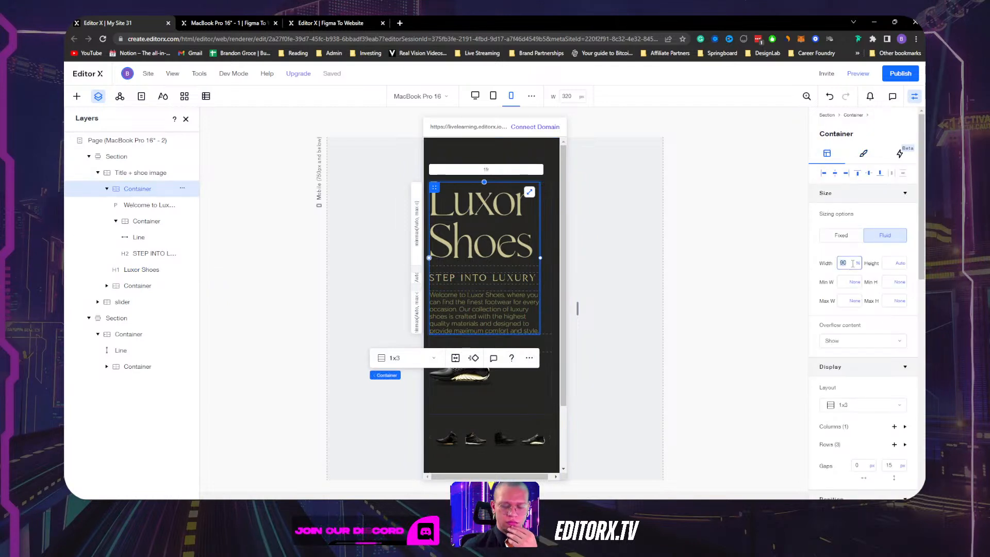
pyautogui.write('95')
pyautogui.press('Return')
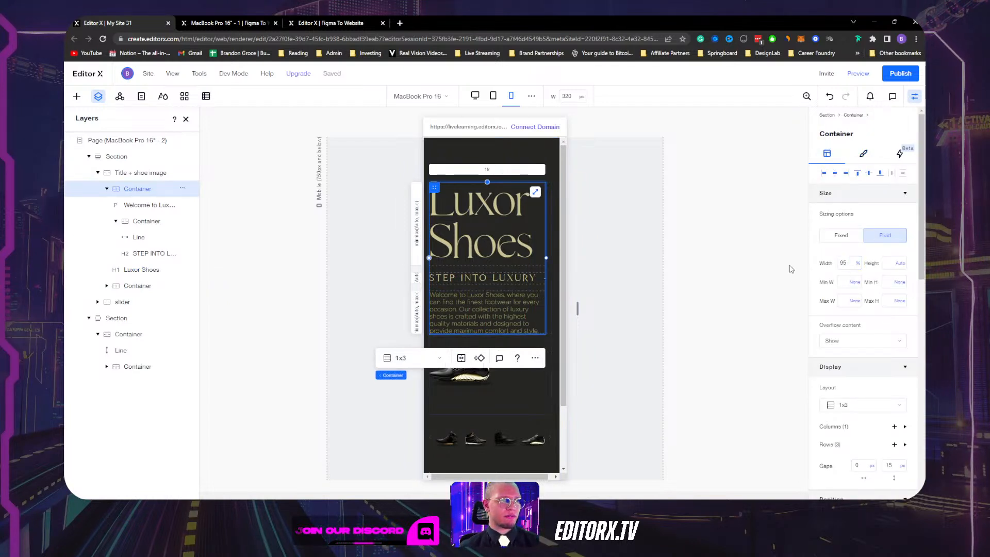
pyautogui.moveTo(526, 477); pyautogui.dragTo(542, 477)
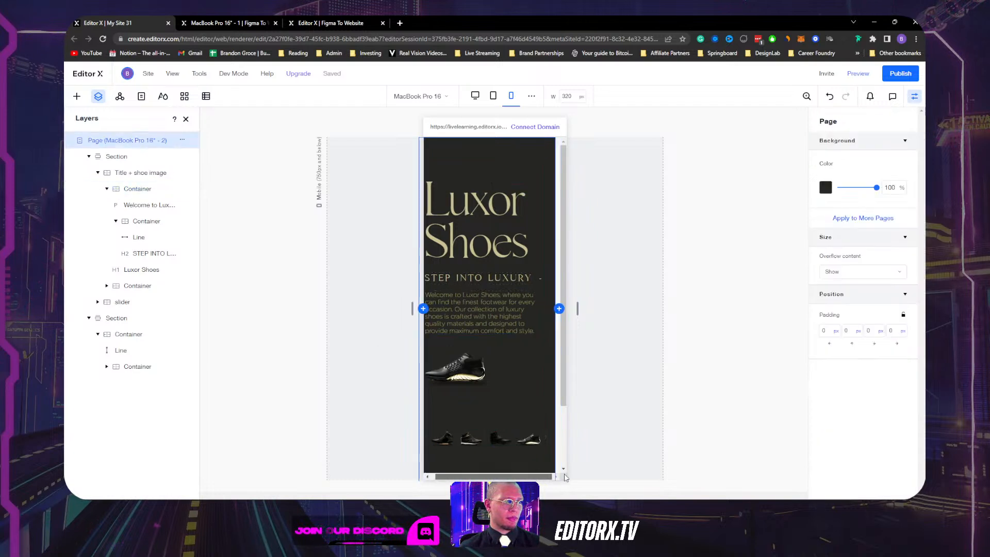
pyautogui.click(537, 279)
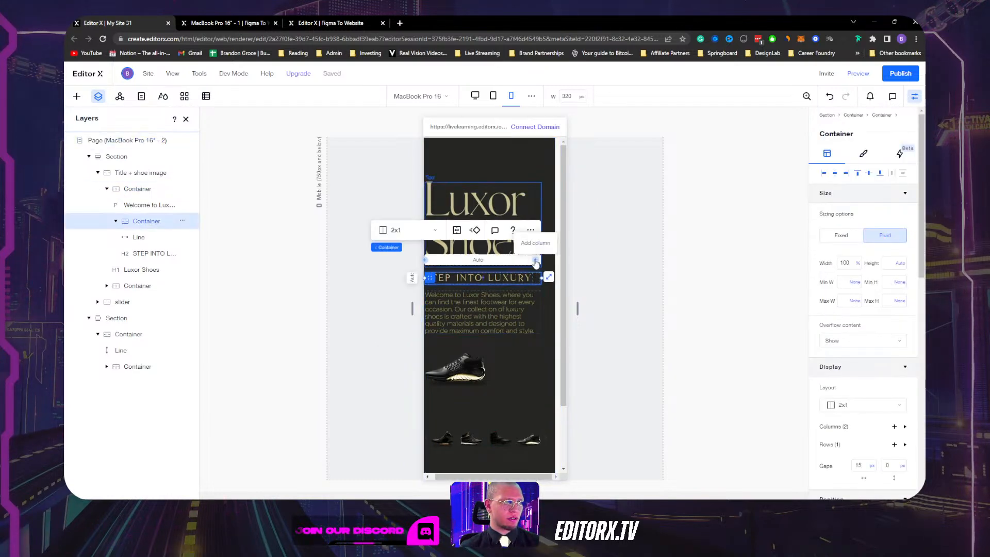
pyautogui.moveTo(578, 309)
pyautogui.mouseDown()
pyautogui.moveTo(673, 294)
pyautogui.moveTo(577, 304)
pyautogui.mouseUp()
pyautogui.click(533, 214)
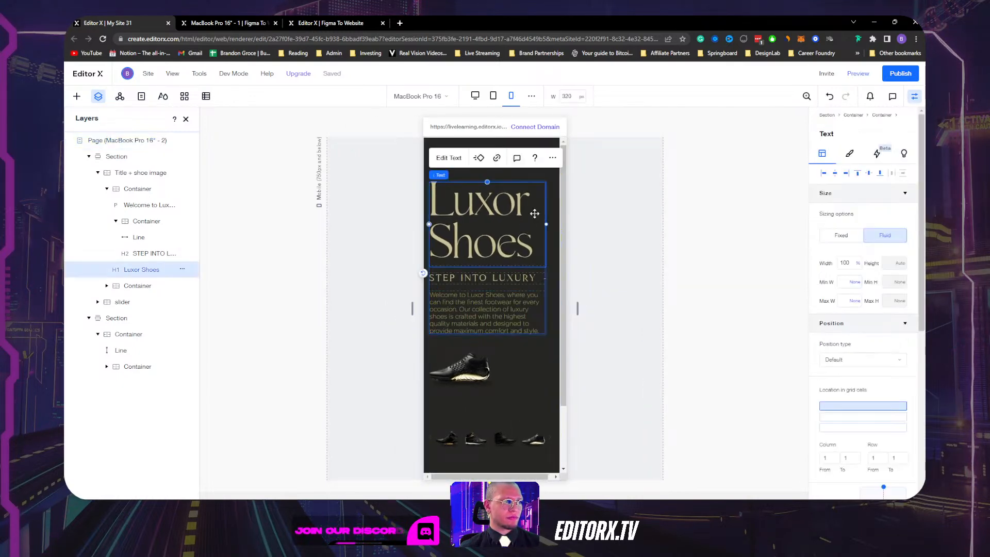
pyautogui.click(528, 272)
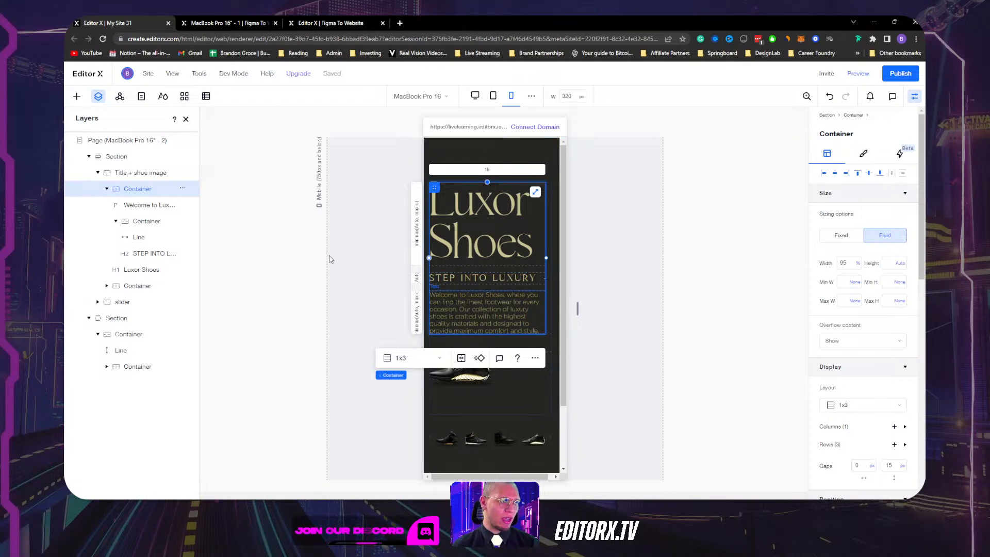
# Set the mobile hero text container's Width to 100% so the intro paragraph runs wider.
pyautogui.moveTo(394, 377)
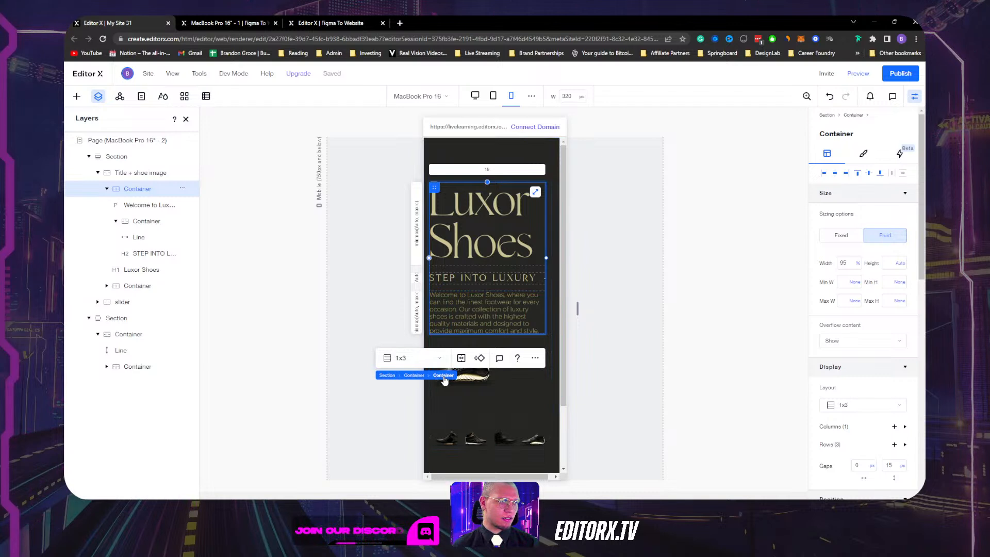
pyautogui.click(847, 264)
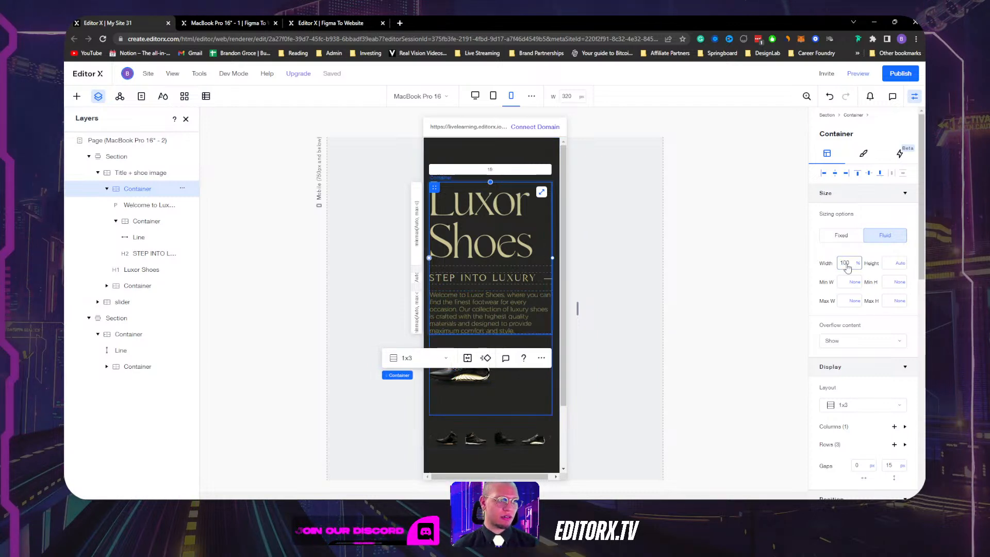
pyautogui.press('Return')
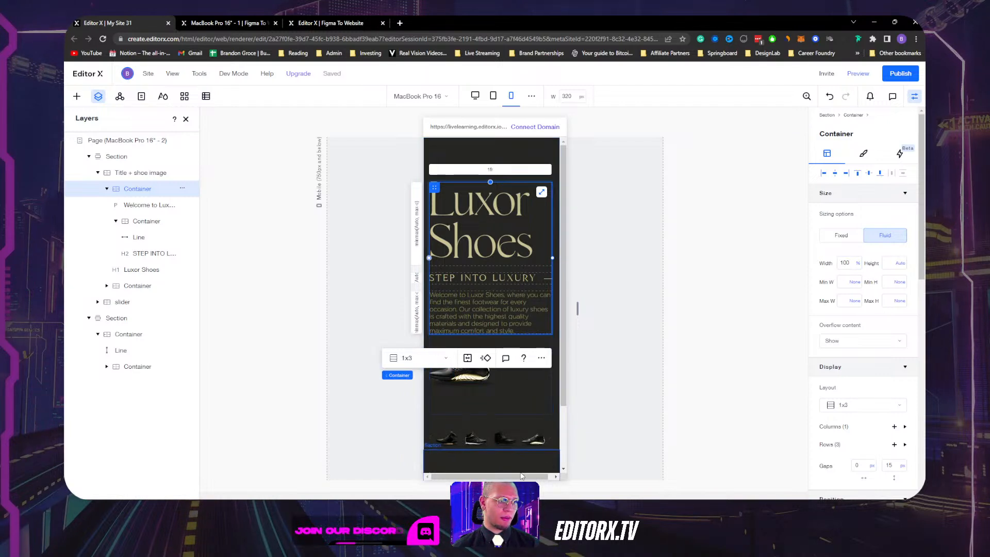
pyautogui.click(462, 476)
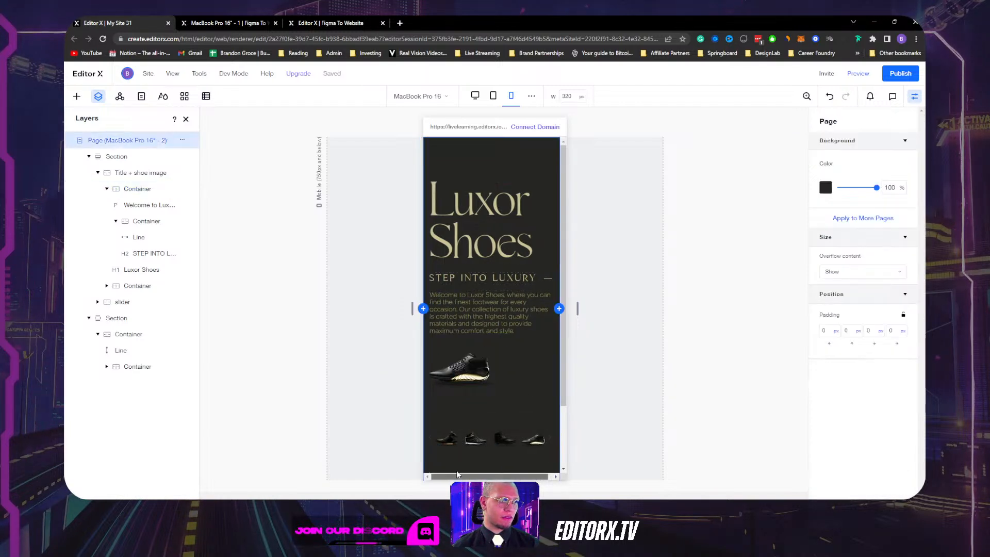
pyautogui.moveTo(457, 473); pyautogui.dragTo(549, 474)
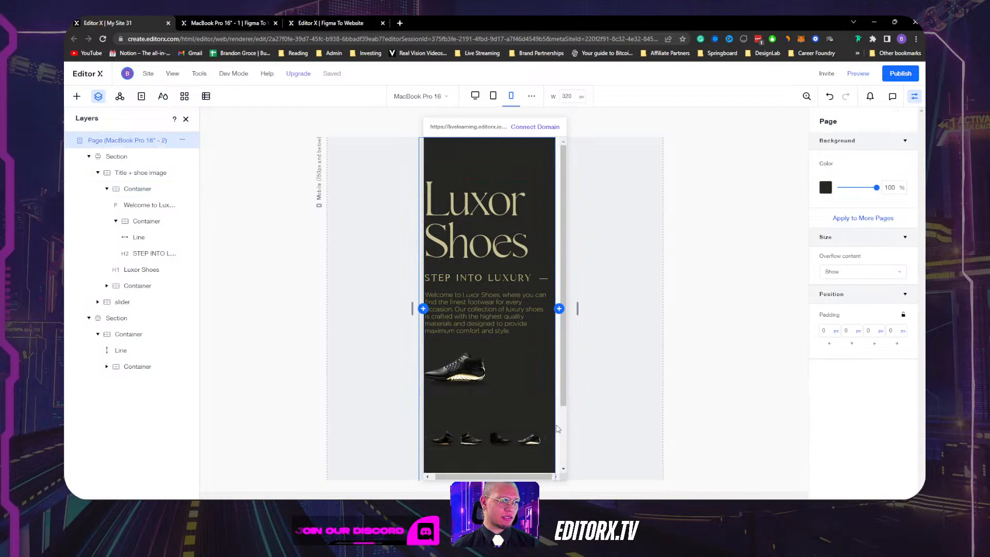
pyautogui.scroll(-2, 551, 423)
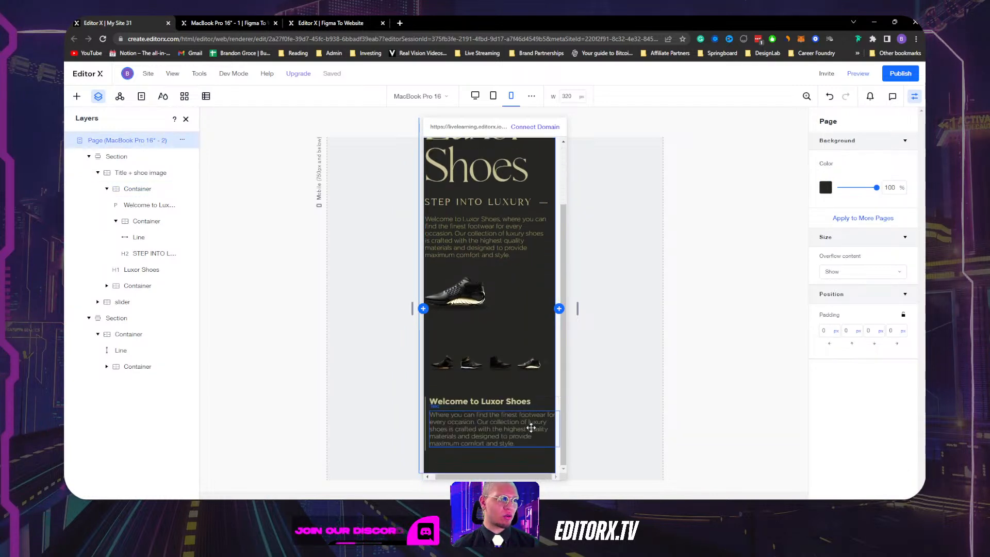
# Give the welcome block's container a fluid 95% width.
pyautogui.click(531, 427)
pyautogui.click(550, 405)
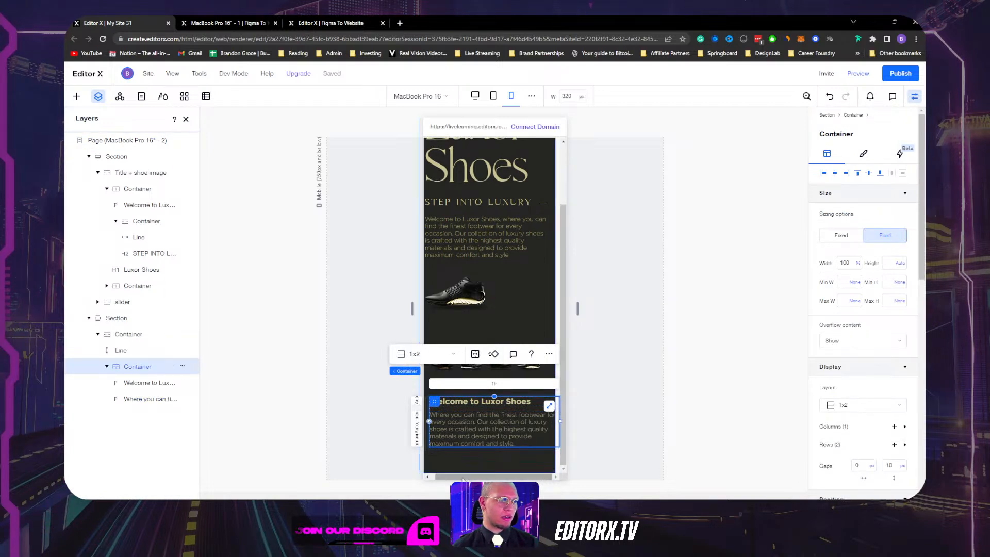
pyautogui.moveTo(449, 477); pyautogui.dragTo(438, 476)
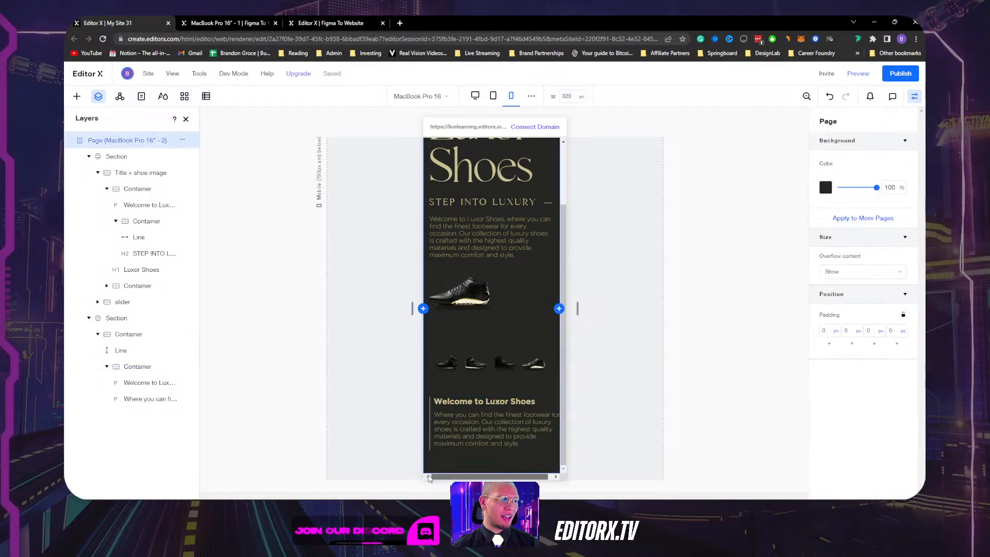
pyautogui.click(433, 429)
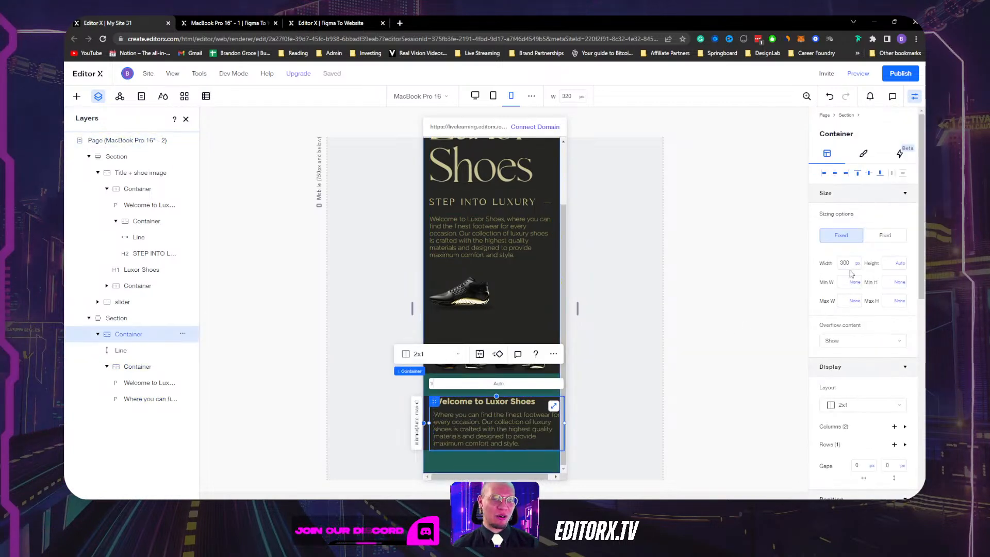
pyautogui.click(826, 175)
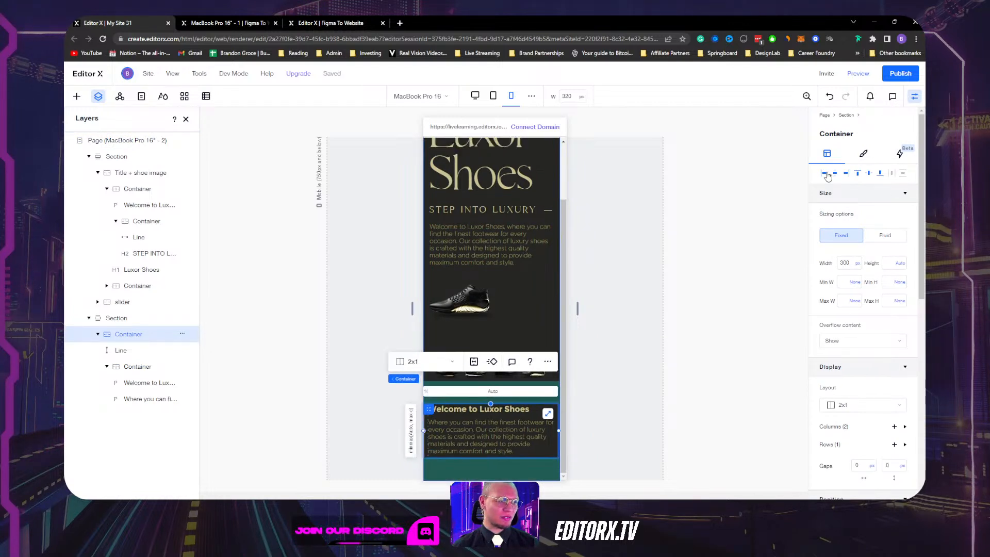
pyautogui.click(521, 439)
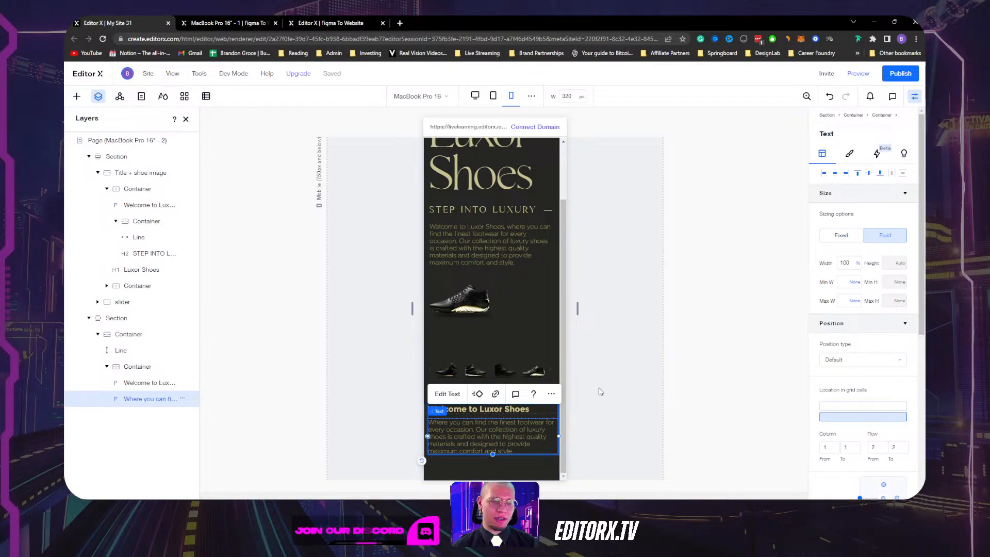
pyautogui.click(551, 412)
pyautogui.scroll(-5, 852, 273)
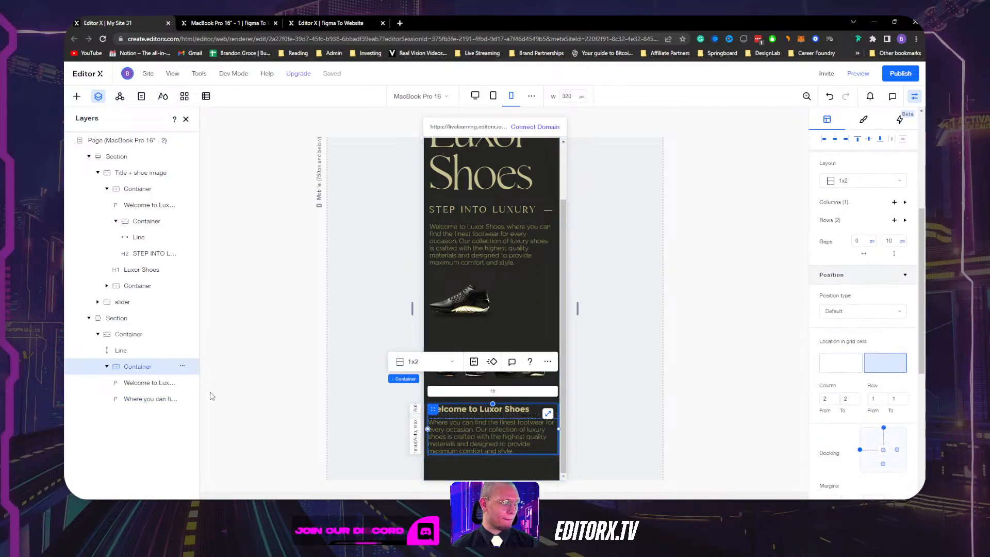
pyautogui.click(122, 337)
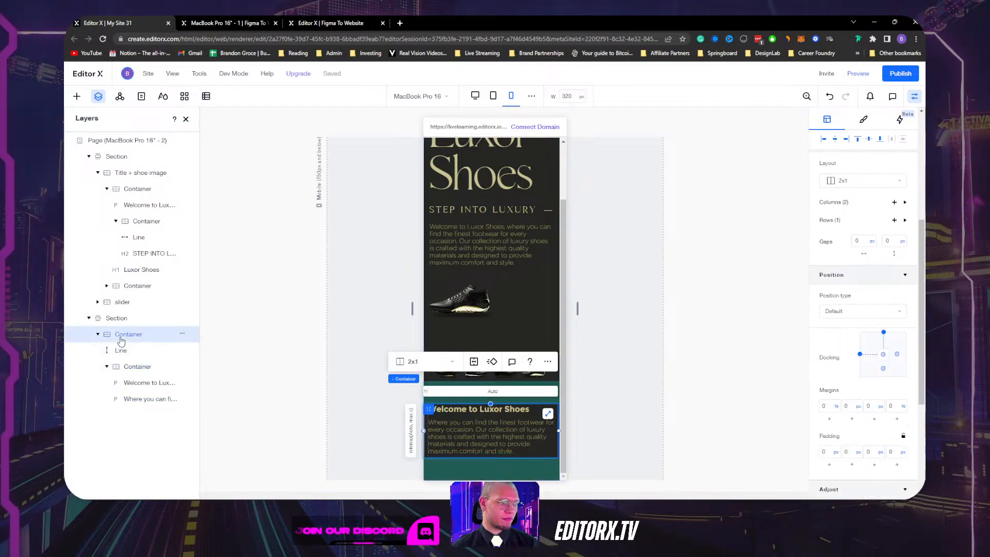
pyautogui.scroll(5, 880, 281)
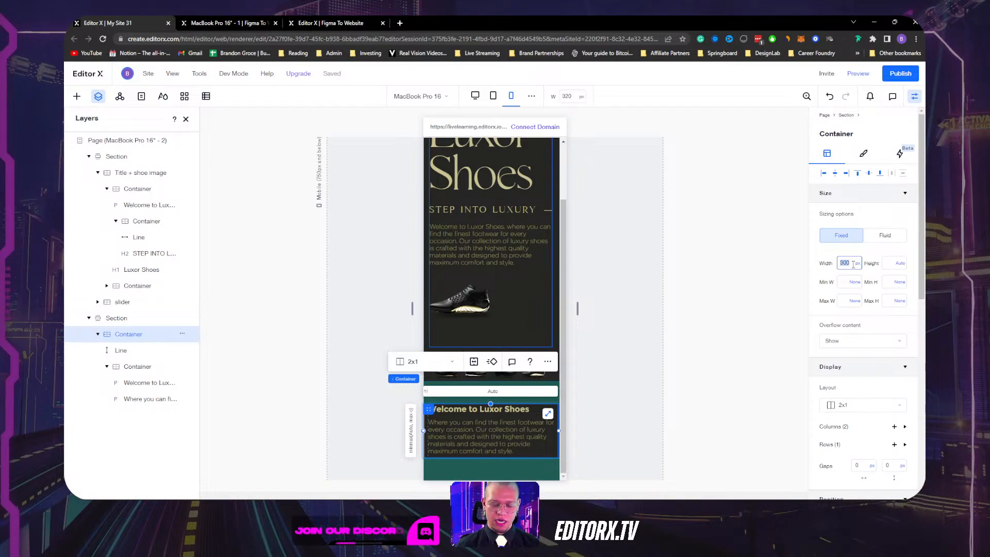
pyautogui.press('Return')
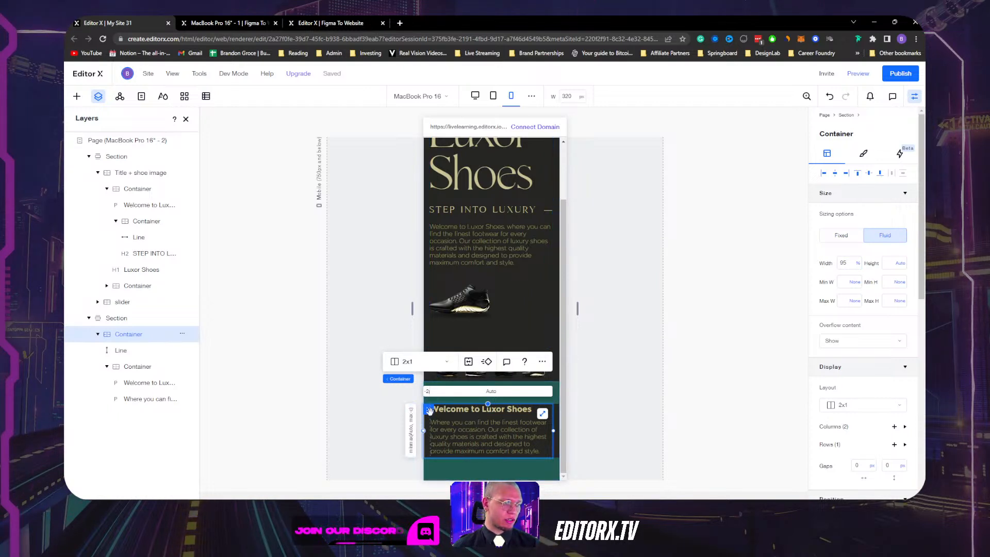
# Dock the welcome container to the left instead of the right.
pyautogui.moveTo(430, 412); pyautogui.dragTo(438, 412)
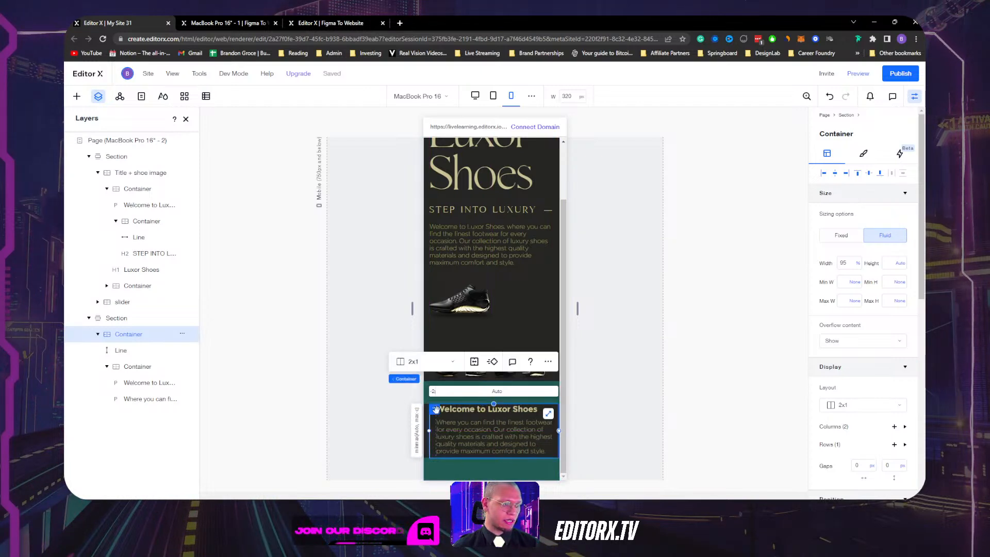
pyautogui.scroll(-6, 884, 273)
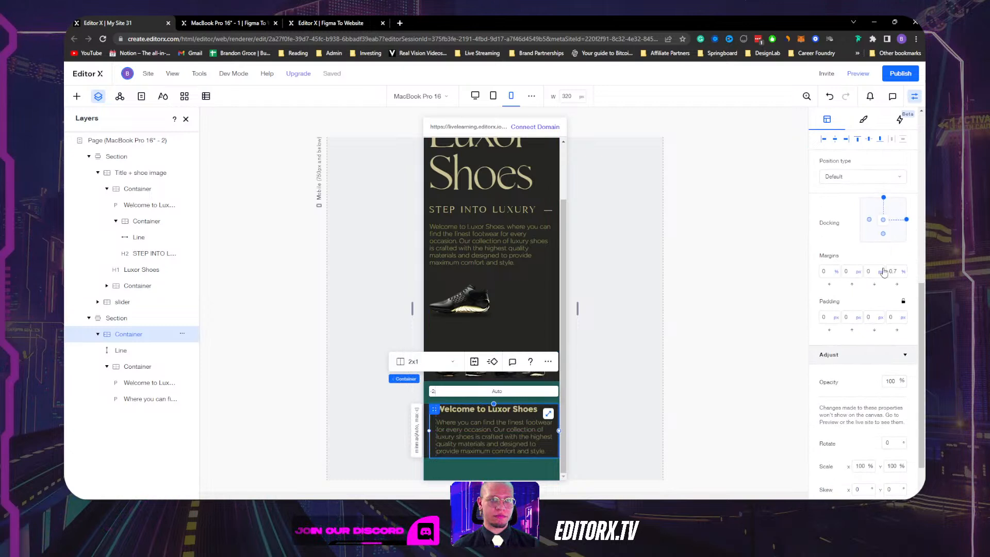
pyautogui.click(906, 220)
pyautogui.click(870, 219)
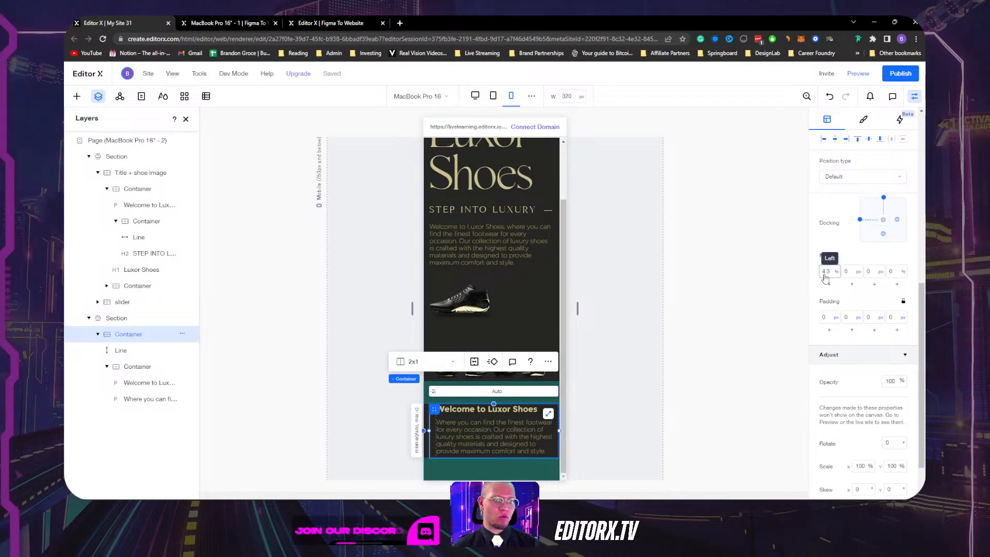
pyautogui.scroll(6, 852, 253)
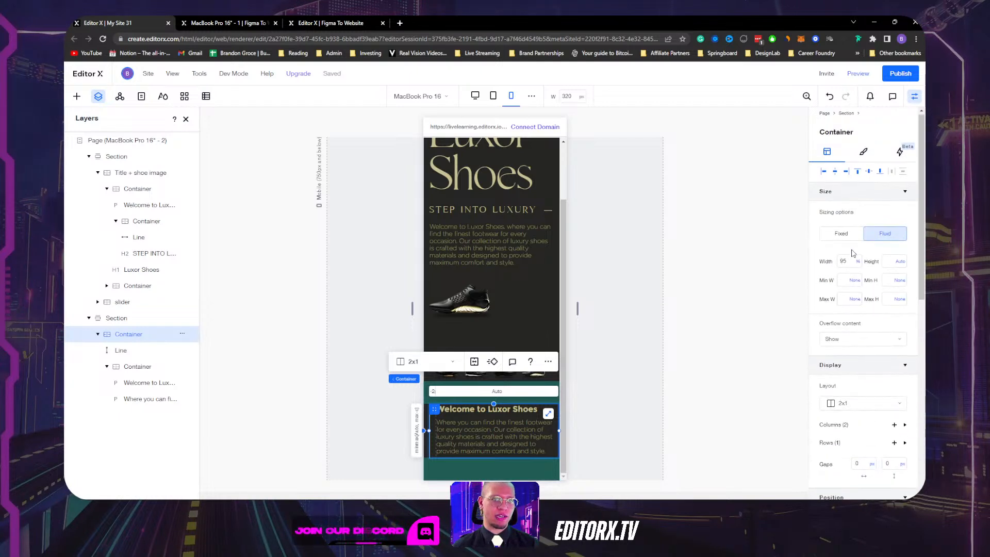
# Widen the canvas from mobile to desktop to see how the hero shoe adapts.
pyautogui.click(578, 308)
pyautogui.moveTo(578, 308); pyautogui.dragTo(551, 301)
pyautogui.click(459, 356)
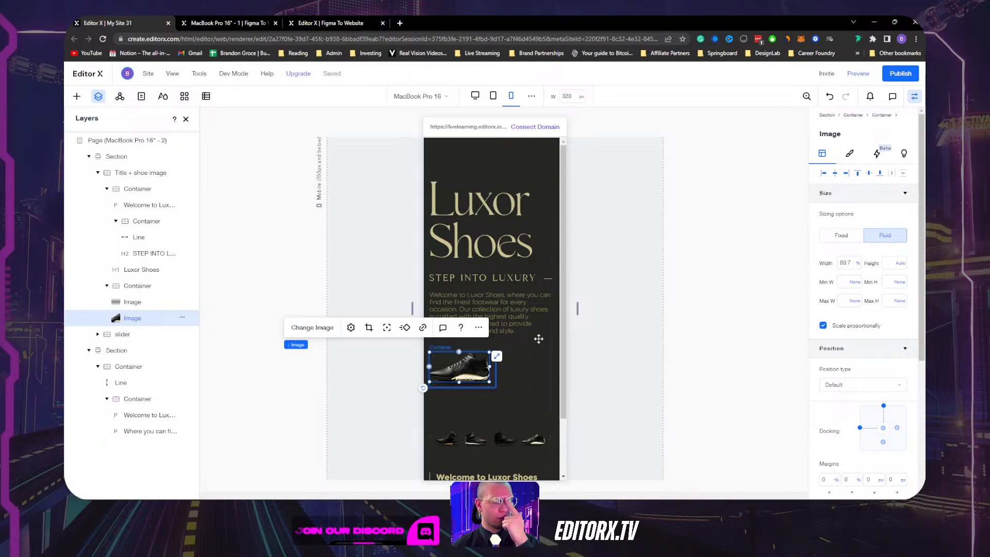
pyautogui.moveTo(577, 308); pyautogui.dragTo(768, 285)
pyautogui.scroll(-3, 688, 328)
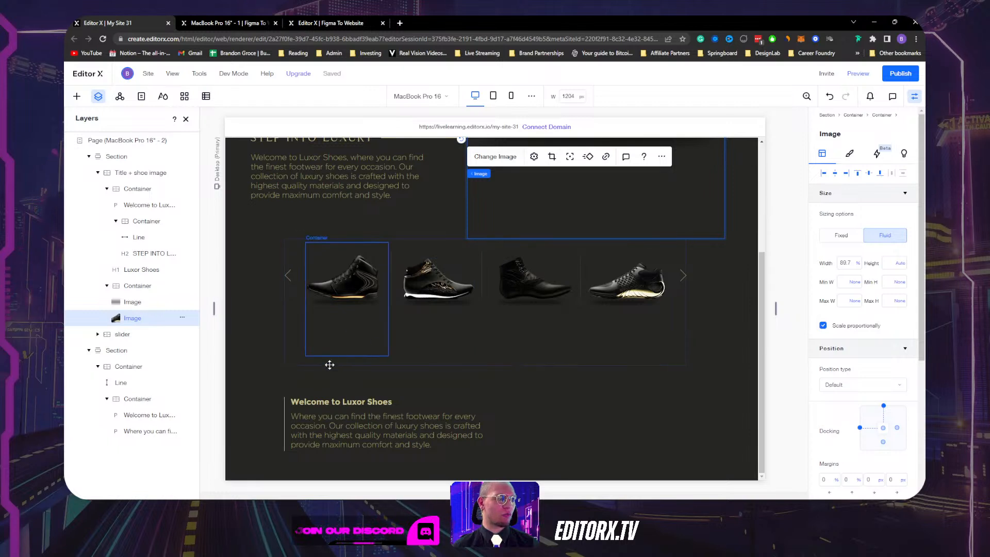
# Set Min H to None on the shoe slider and each of its four shoe containers.
pyautogui.click(294, 357)
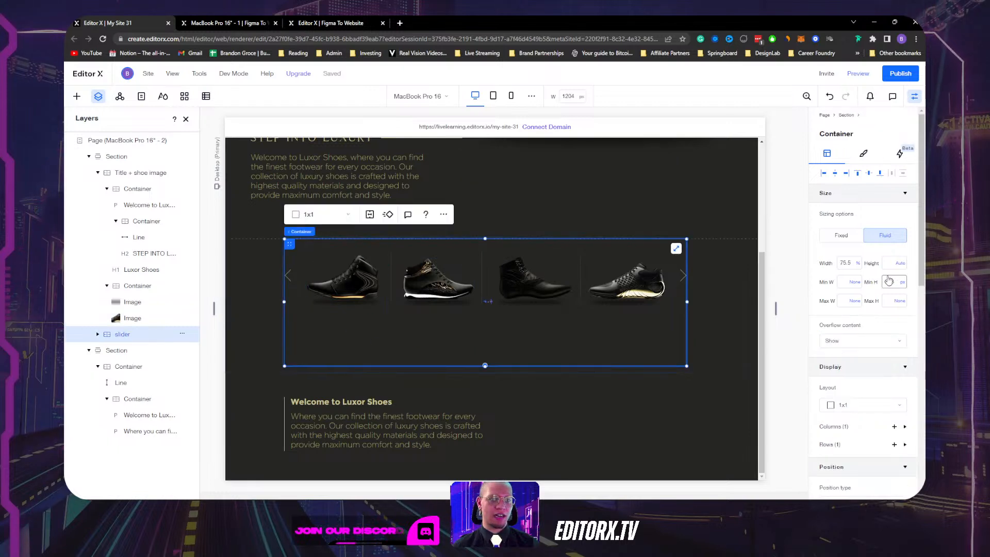
pyautogui.click(903, 286)
pyautogui.click(876, 270)
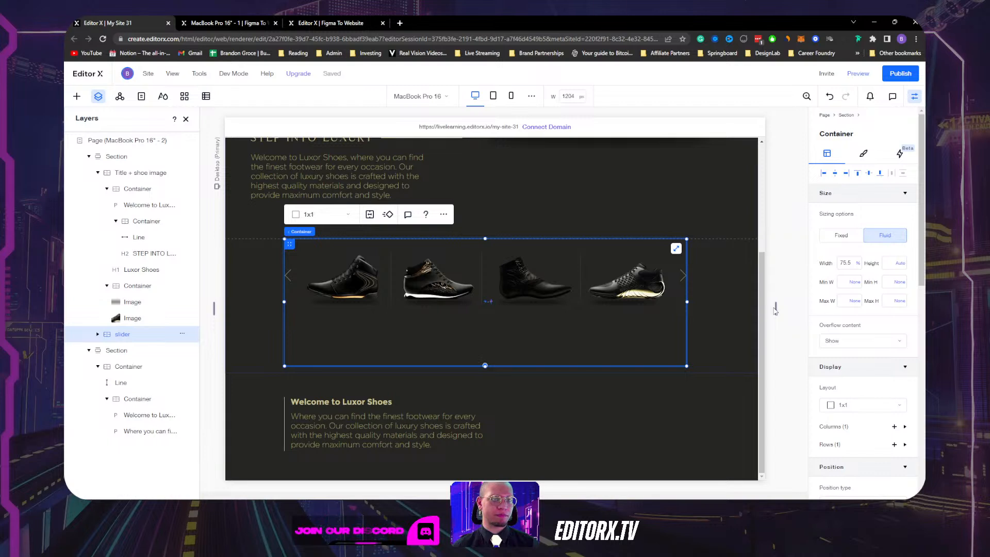
pyautogui.click(356, 330)
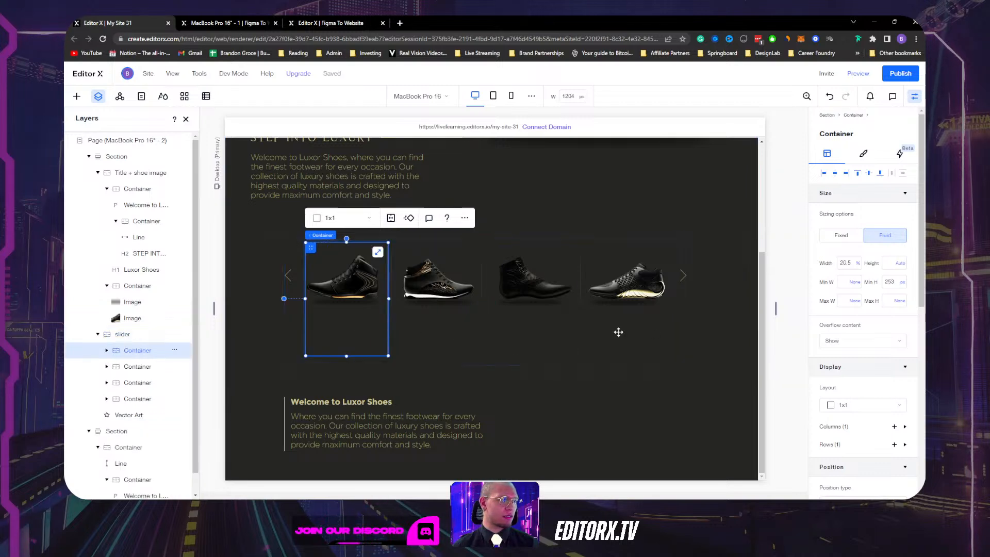
pyautogui.click(903, 286)
pyautogui.click(877, 269)
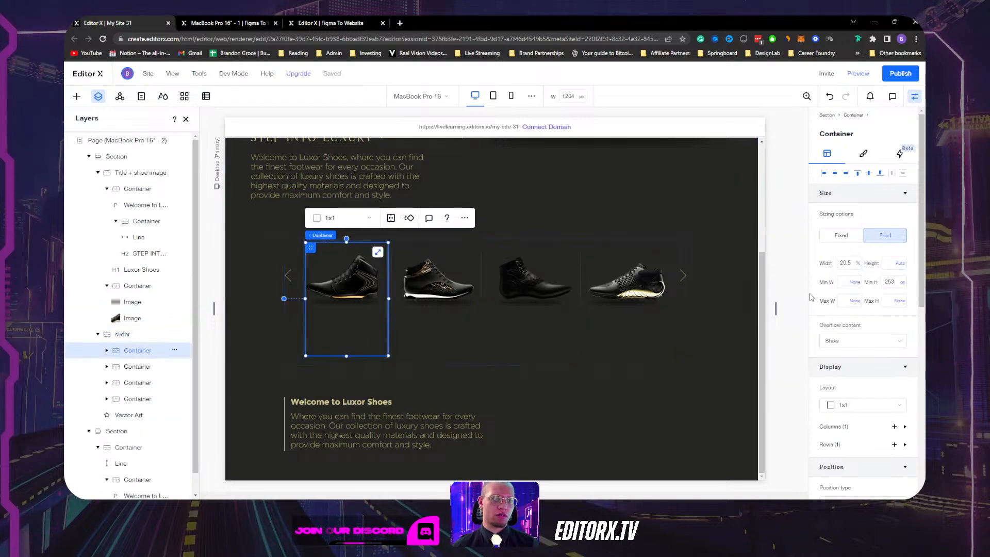
pyautogui.click(431, 323)
pyautogui.click(903, 282)
pyautogui.click(877, 267)
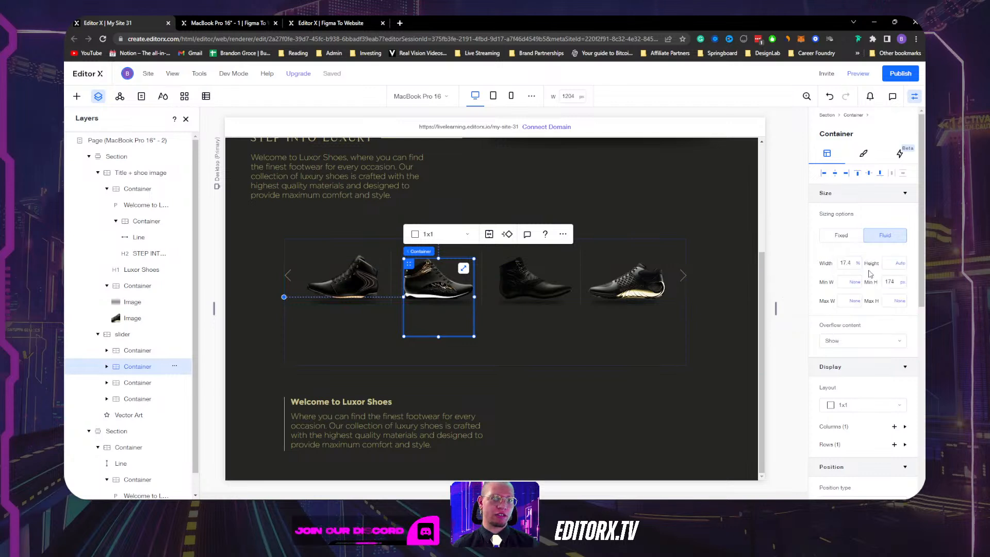
pyautogui.click(531, 335)
pyautogui.click(903, 284)
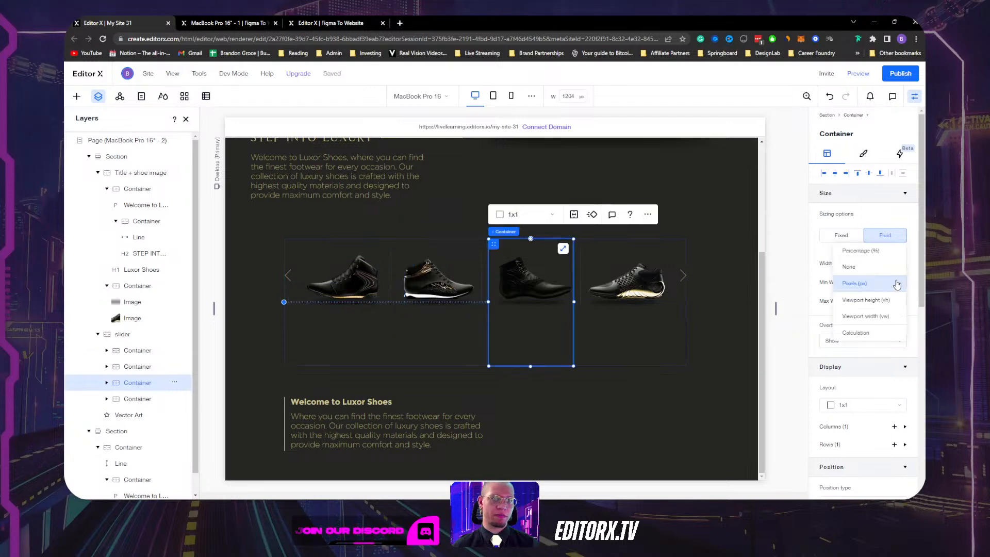
pyautogui.click(876, 267)
pyautogui.click(628, 317)
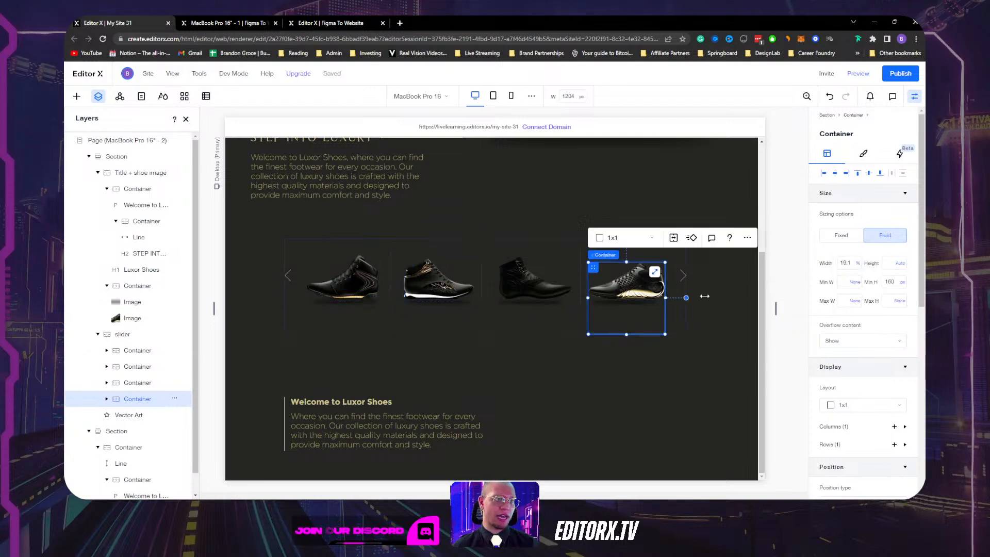
pyautogui.click(902, 282)
pyautogui.click(868, 271)
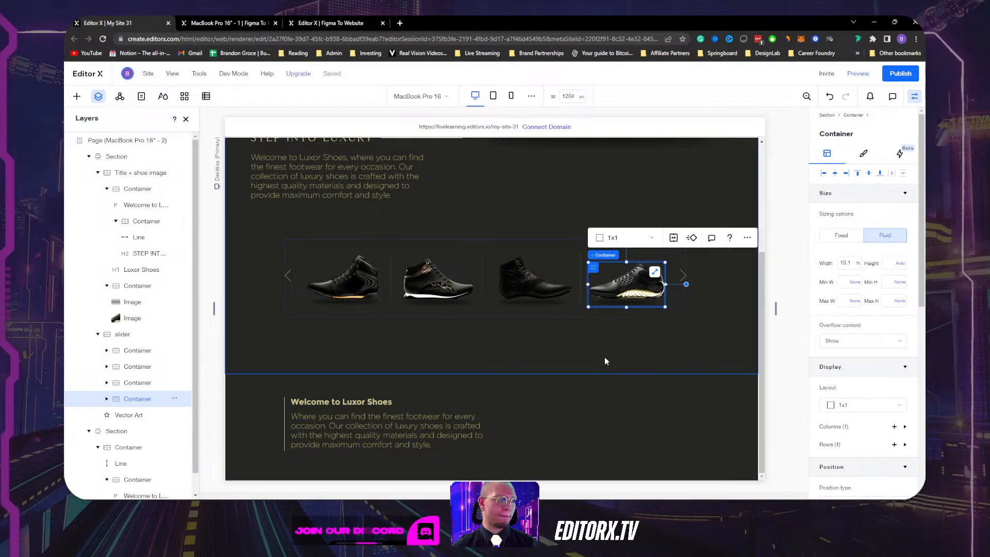
# Set the hero section's Min H to None.
pyautogui.click(305, 321)
pyautogui.click(302, 312)
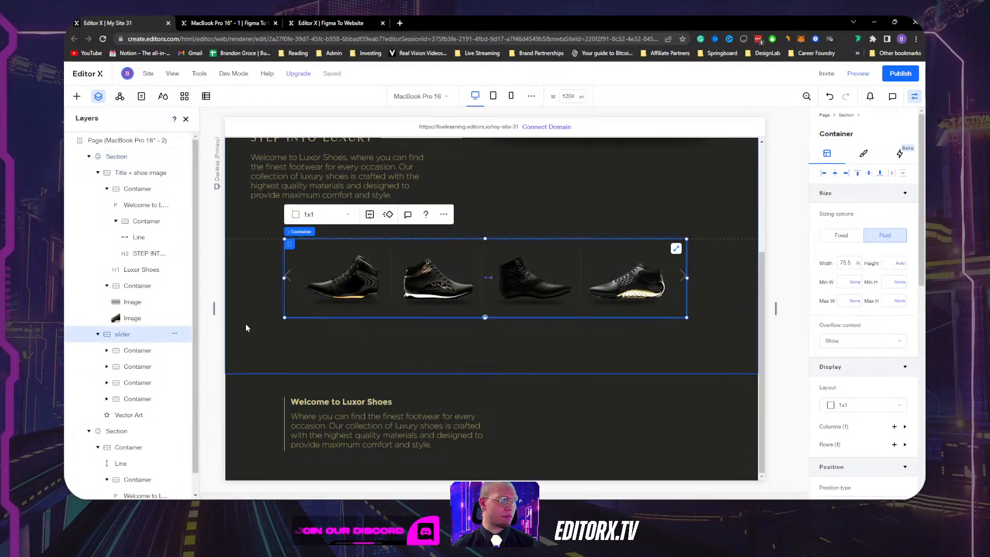
pyautogui.click(245, 323)
pyautogui.click(903, 284)
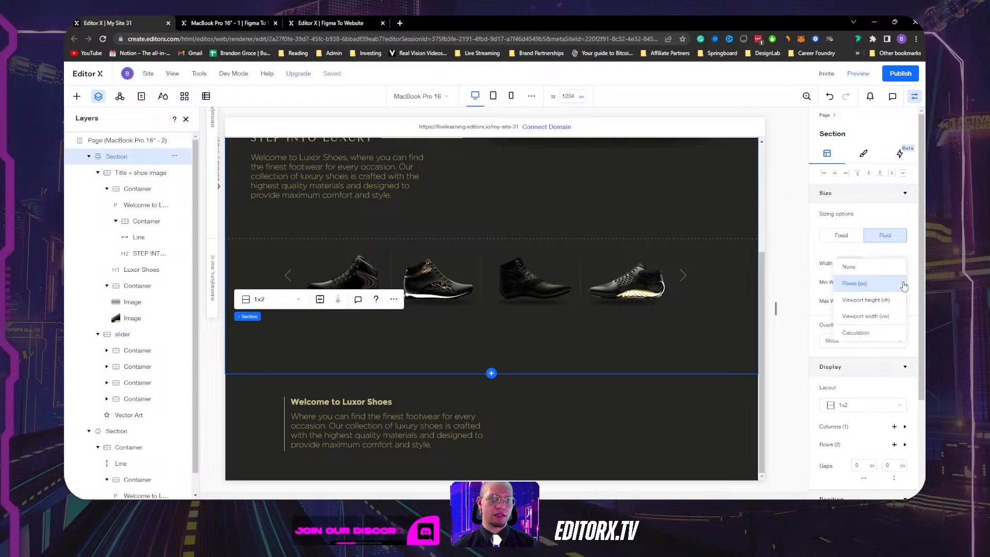
pyautogui.click(845, 266)
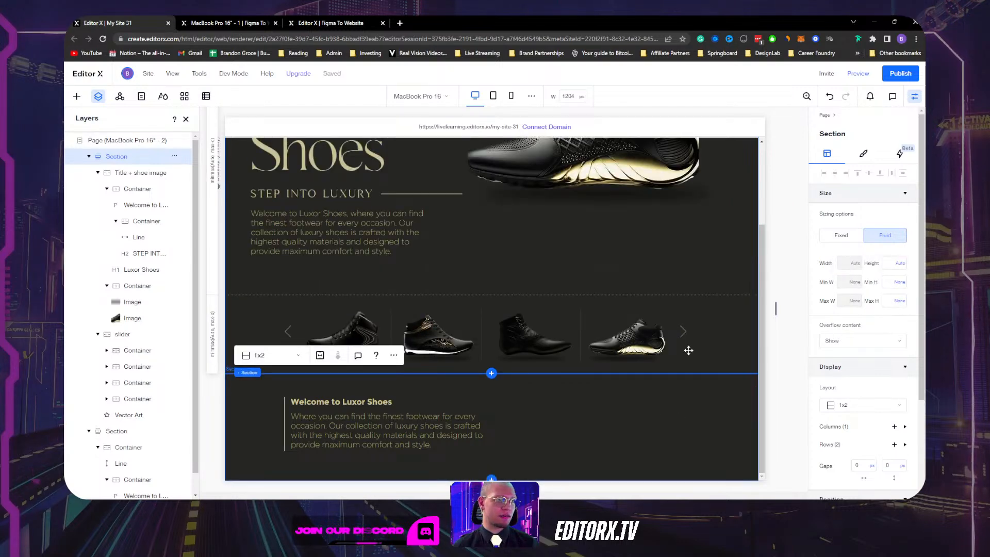
pyautogui.scroll(2, 689, 350)
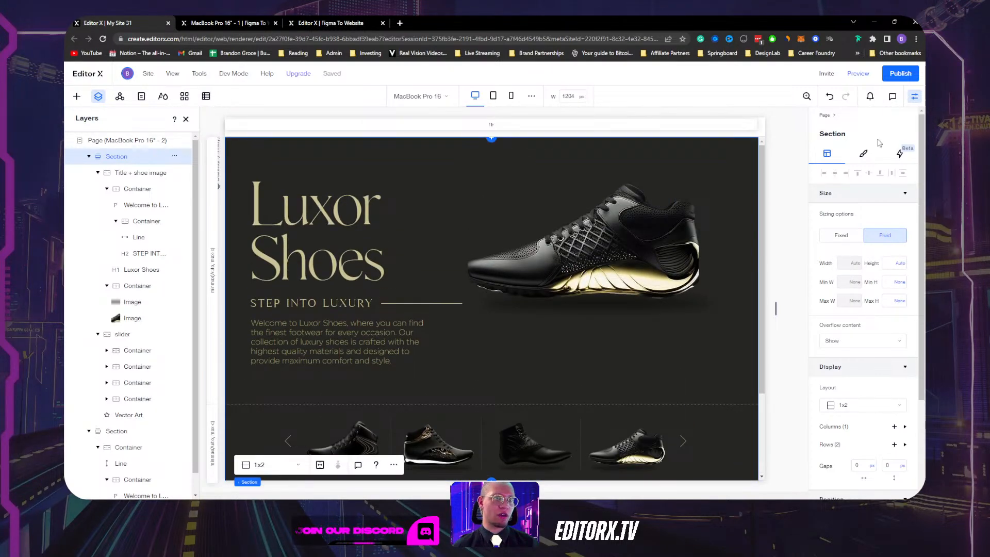
# Close the Inspector and Layers panels, view the hero at 320 px, then widen toward tablet.
pyautogui.click(914, 97)
pyautogui.scroll(-3, 751, 287)
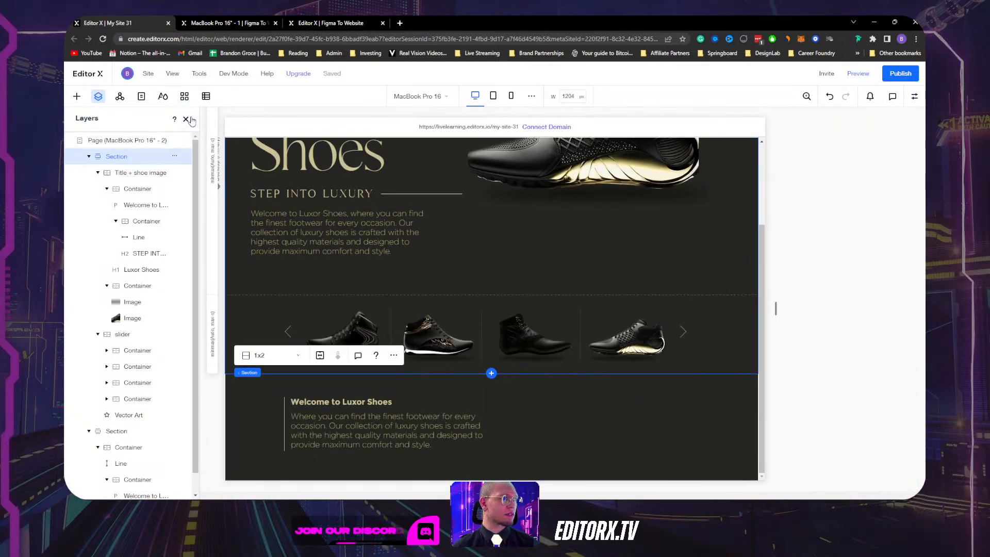
pyautogui.click(186, 120)
pyautogui.moveTo(775, 309); pyautogui.dragTo(549, 325)
pyautogui.click(473, 356)
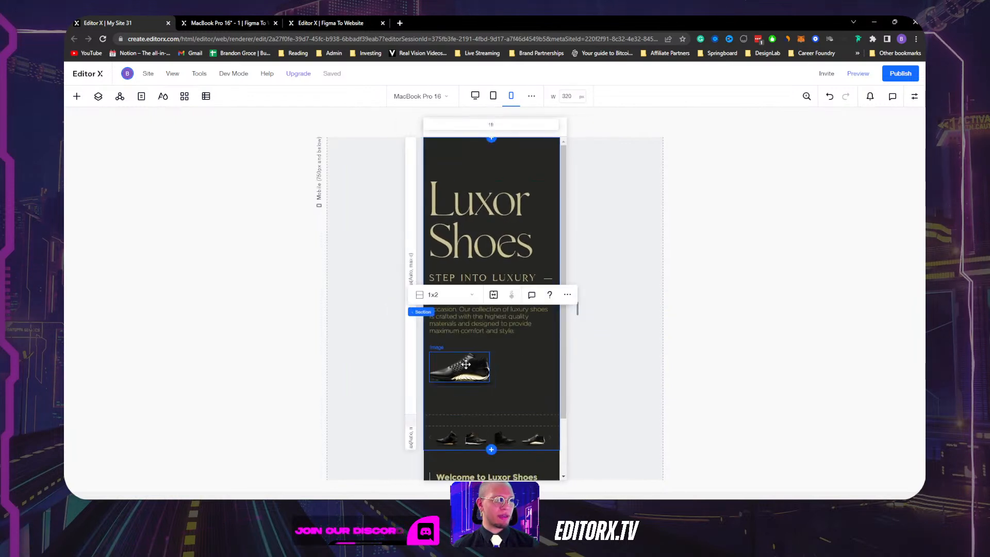
pyautogui.scroll(-2, 510, 359)
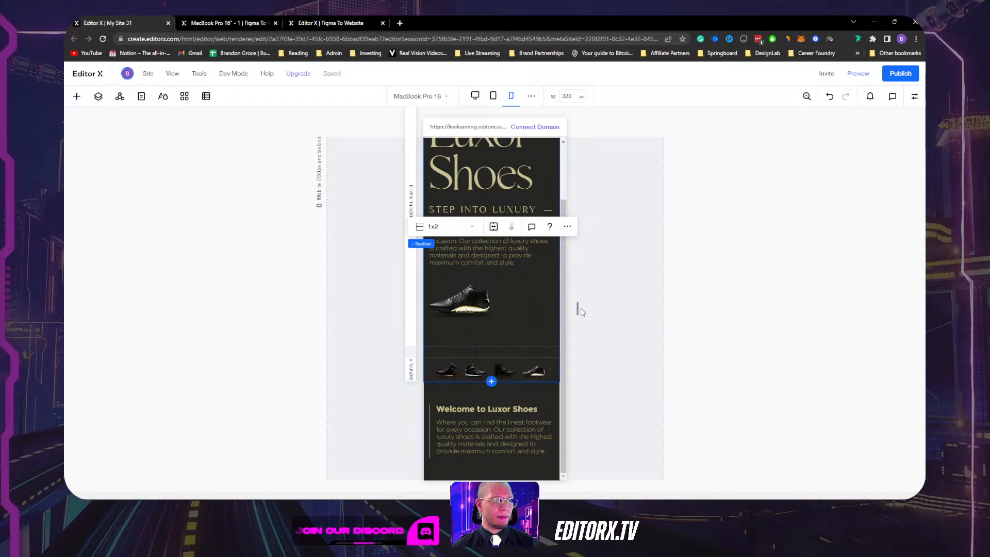
pyautogui.moveTo(578, 309); pyautogui.dragTo(697, 298)
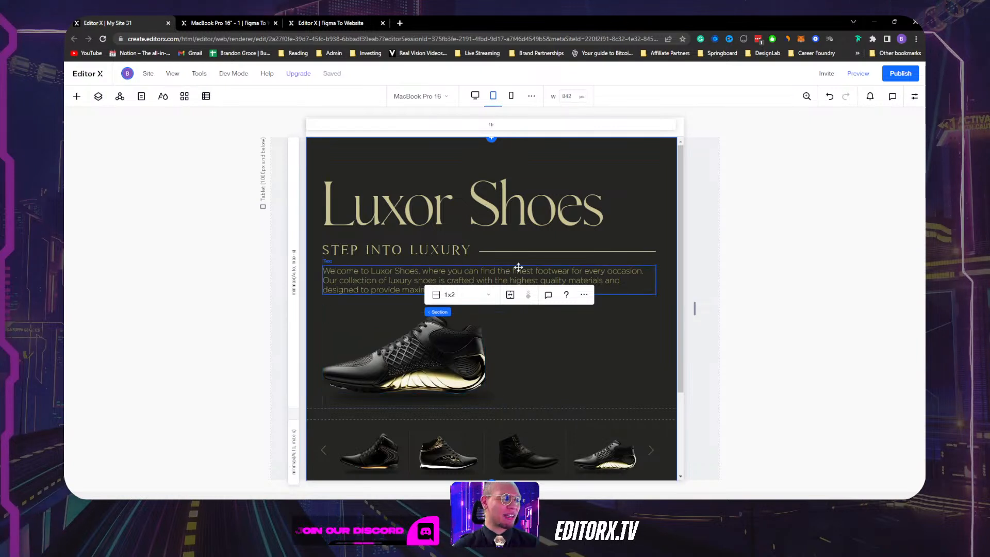
# Align the tablet shoe image left and top in its container, then bring up Change Image.
pyautogui.click(440, 370)
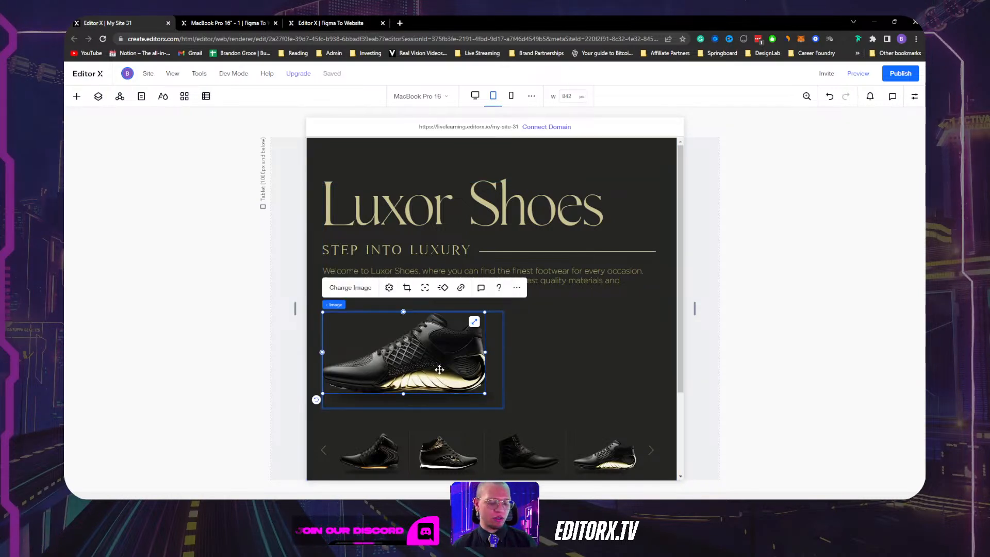
pyautogui.moveTo(439, 370); pyautogui.dragTo(448, 378)
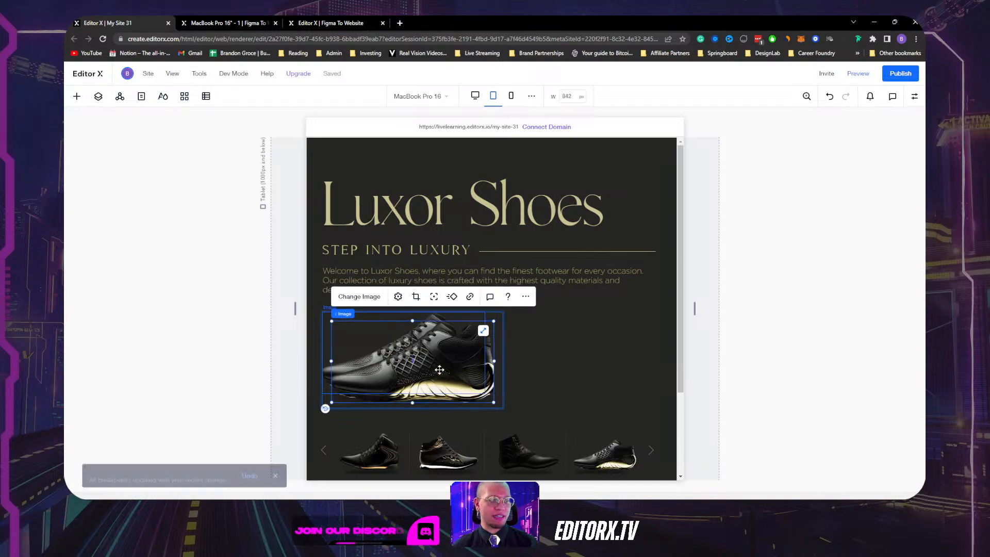
pyautogui.click(914, 97)
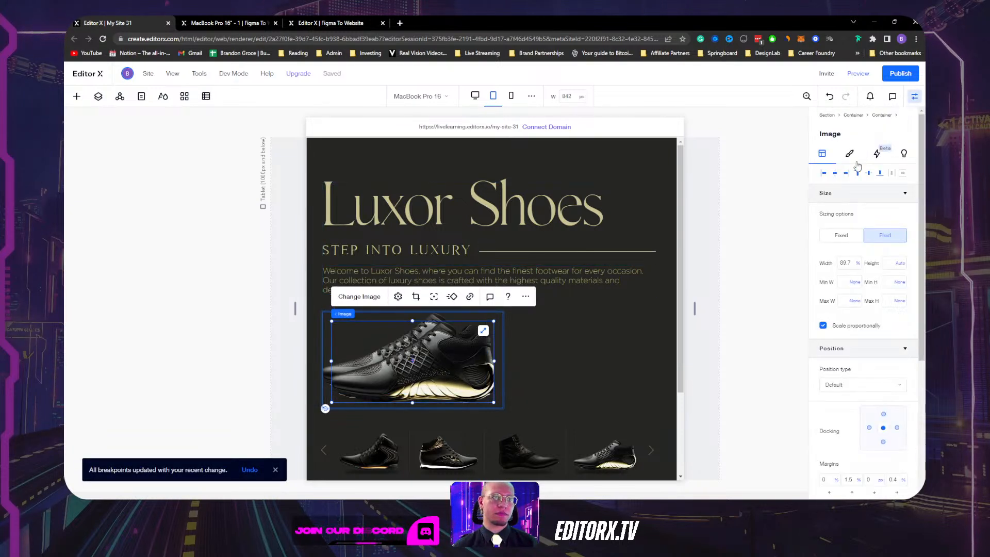
pyautogui.click(823, 175)
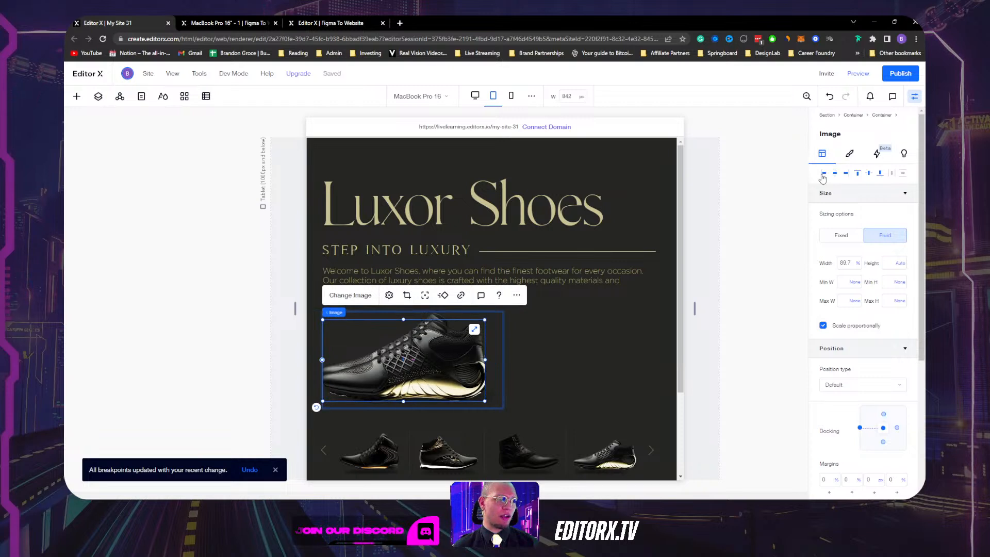
pyautogui.click(857, 174)
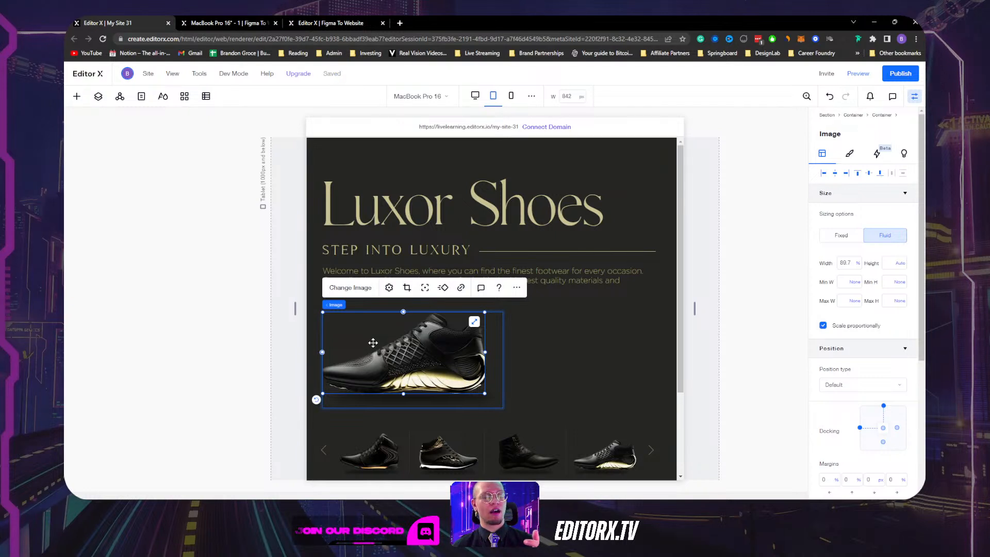
pyautogui.click(350, 287)
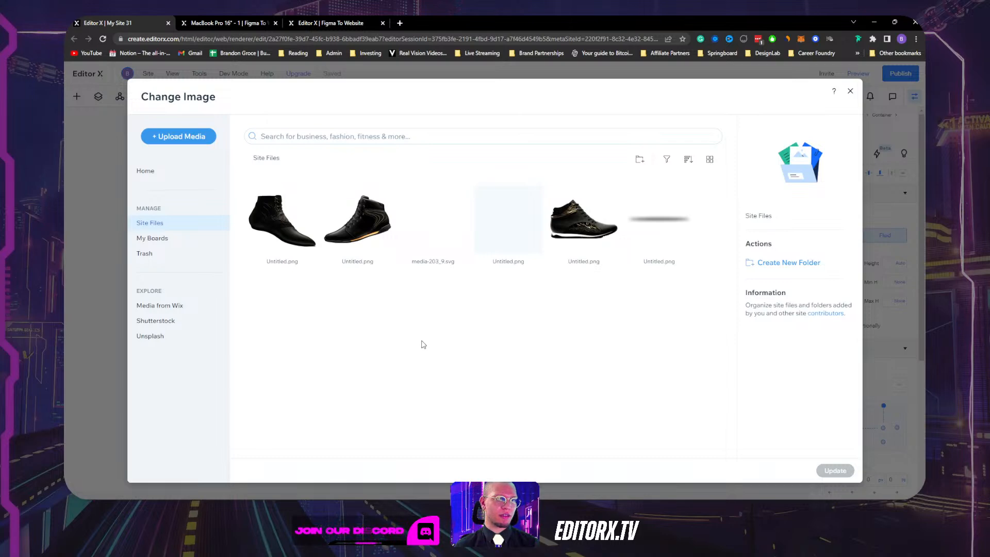
# Flip the tablet hero shoe image horizontally with Crop & Resize and save the edit.
pyautogui.click(850, 93)
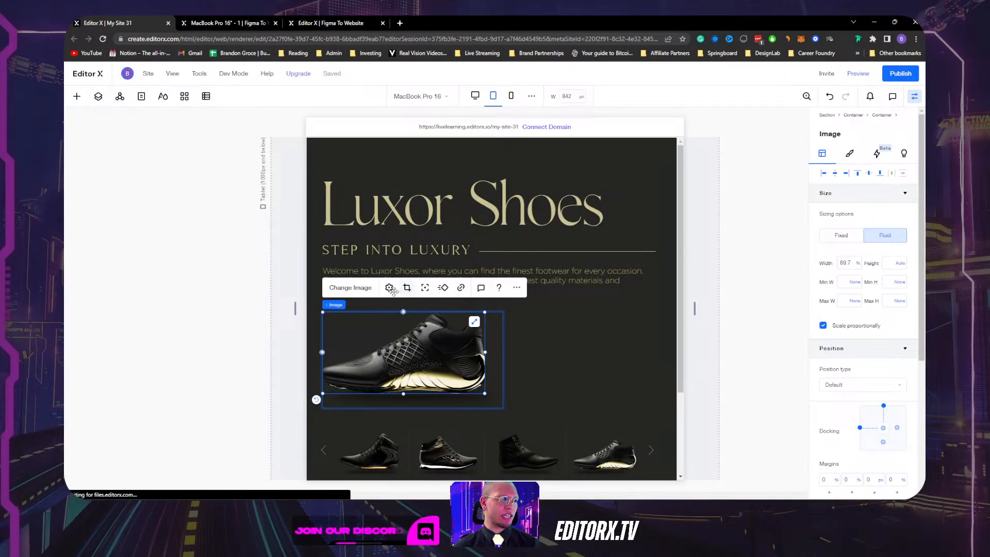
pyautogui.click(389, 287)
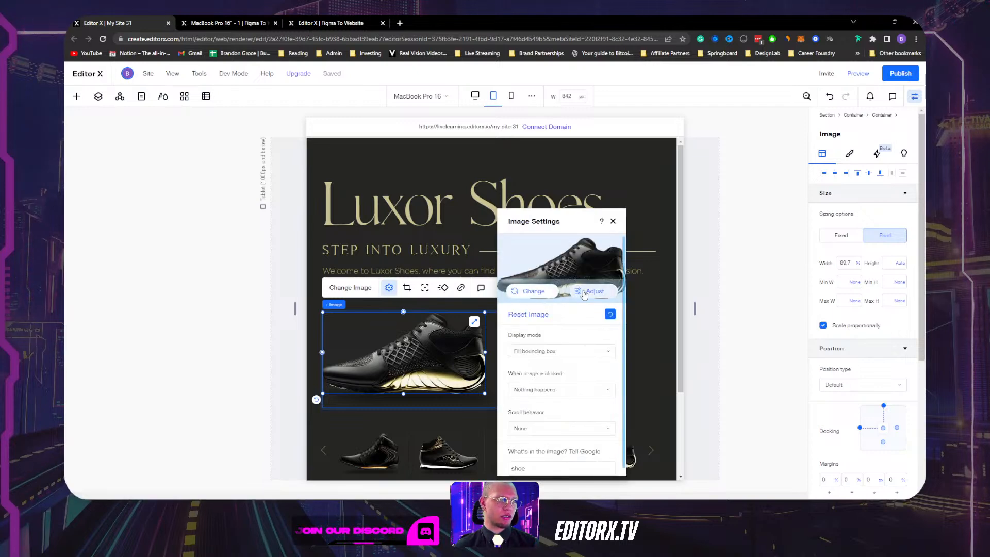
pyautogui.click(588, 292)
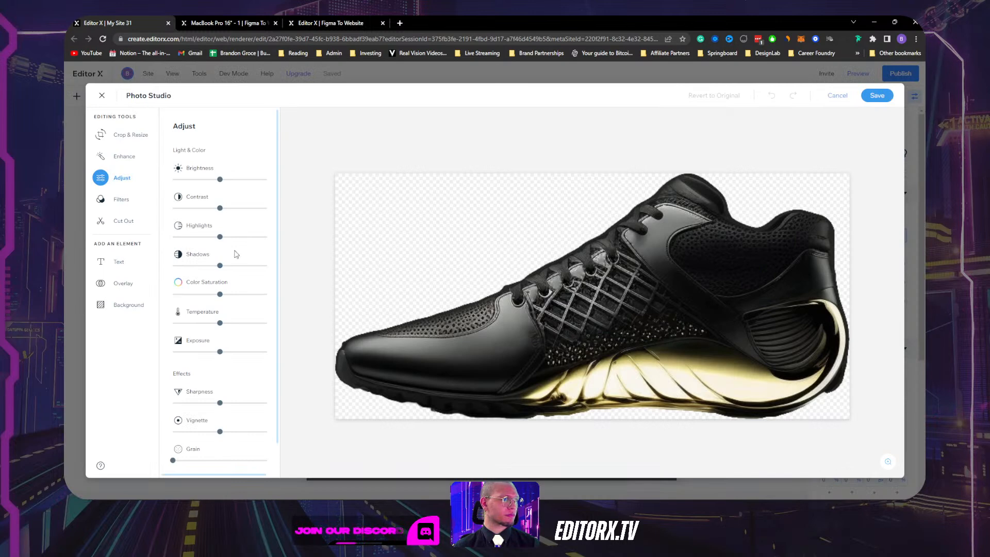
pyautogui.click(121, 136)
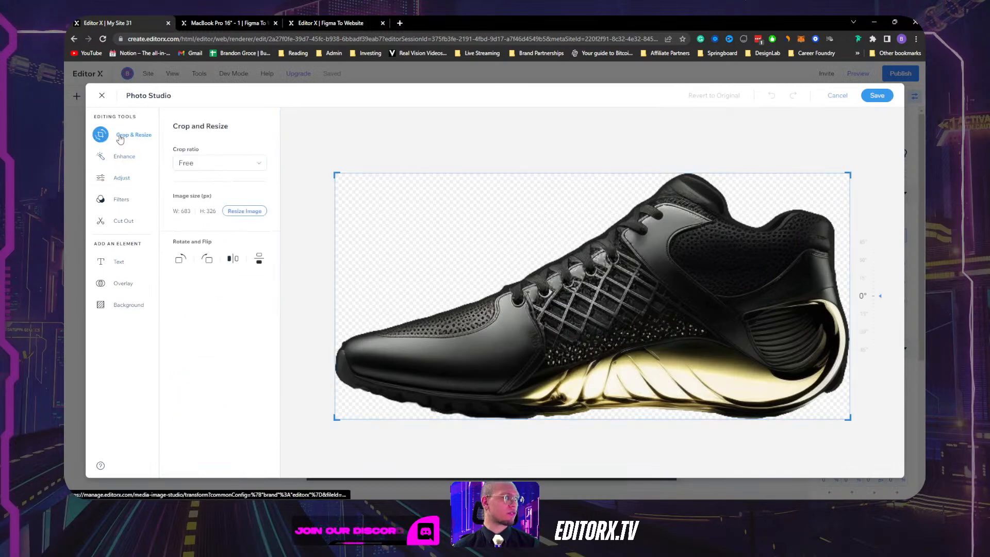
pyautogui.click(233, 259)
pyautogui.click(879, 97)
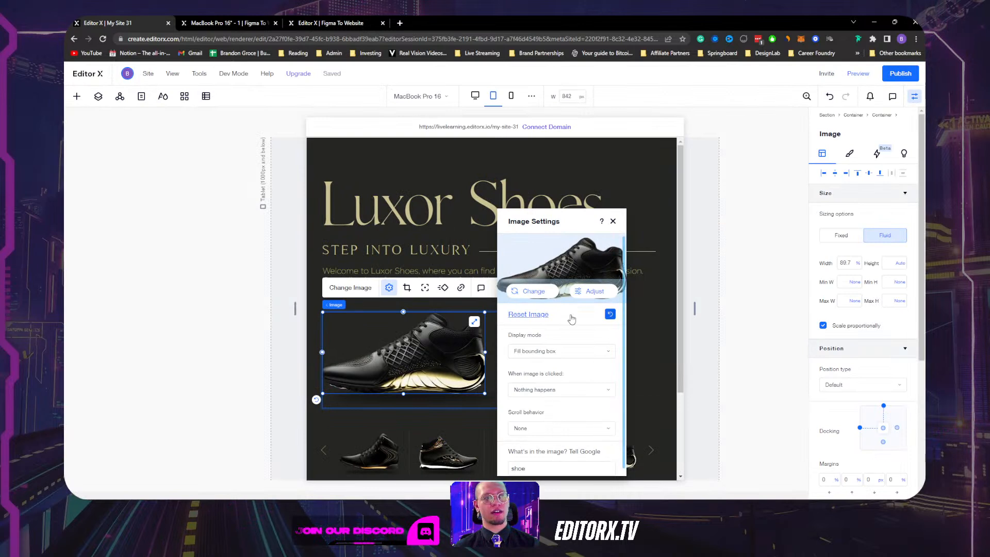
# Rename the first hero shoe image layer to 'flipped shoe'.
pyautogui.click(613, 221)
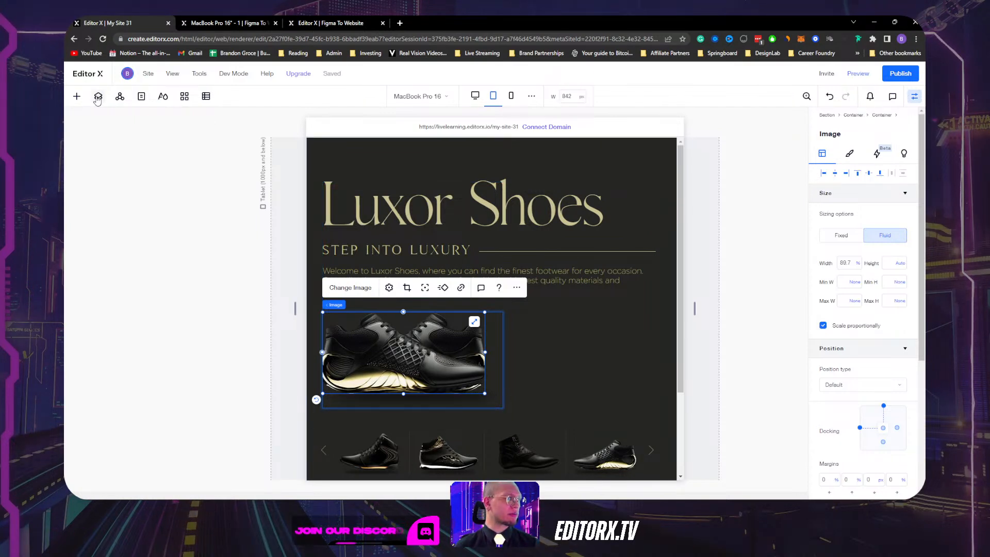
pyautogui.click(98, 96)
pyautogui.click(133, 304)
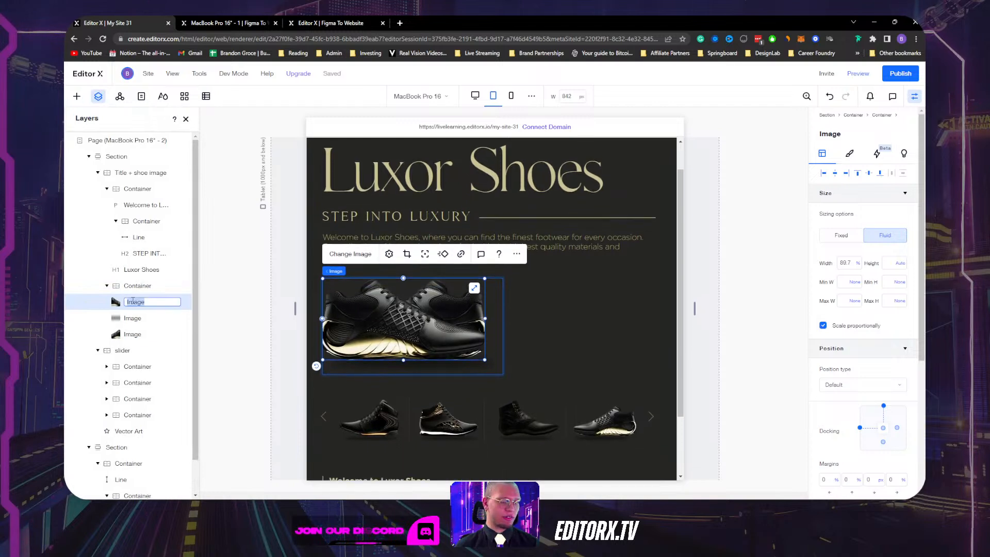
pyautogui.doubleClick(132, 302)
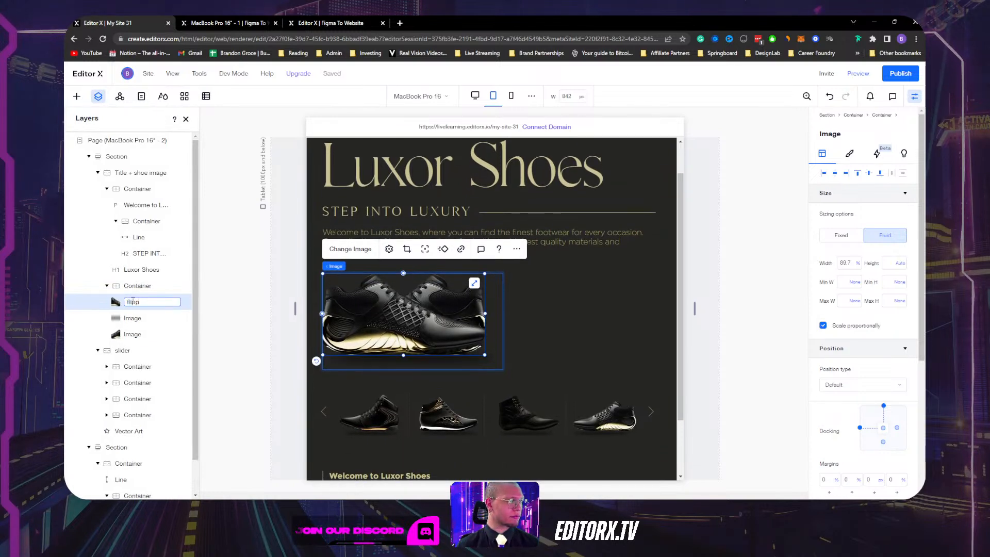
pyautogui.press('Return')
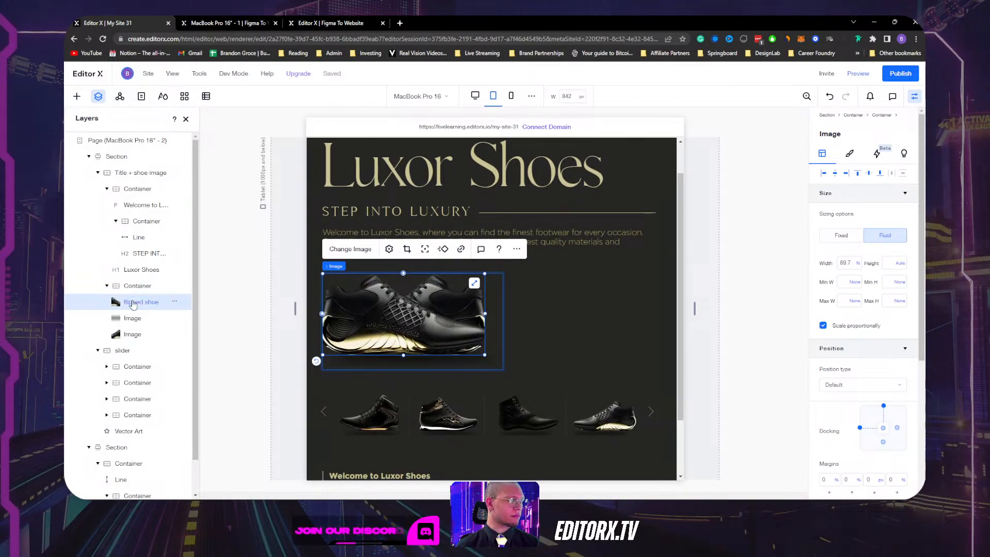
# Rename the other shoe layer 'orginal shoe' and hide it on the tablet layout.
pyautogui.click(130, 336)
pyautogui.doubleClick(130, 335)
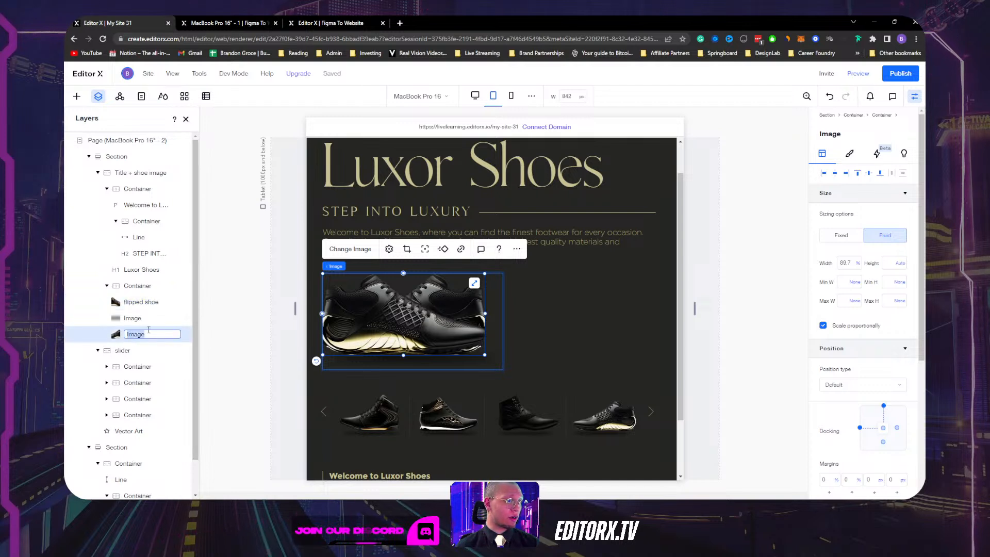
pyautogui.write('orginal sh')
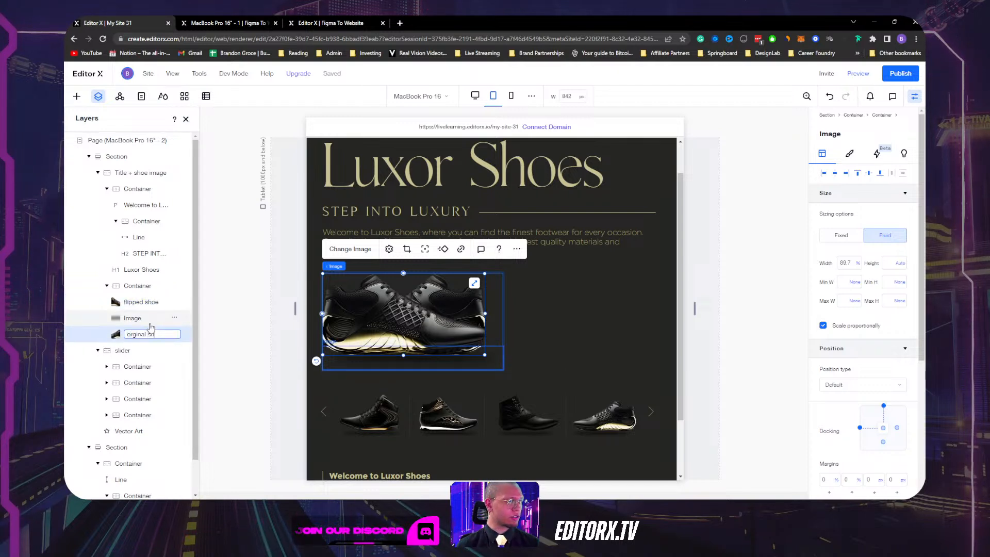
pyautogui.write('oe')
pyautogui.press('Return')
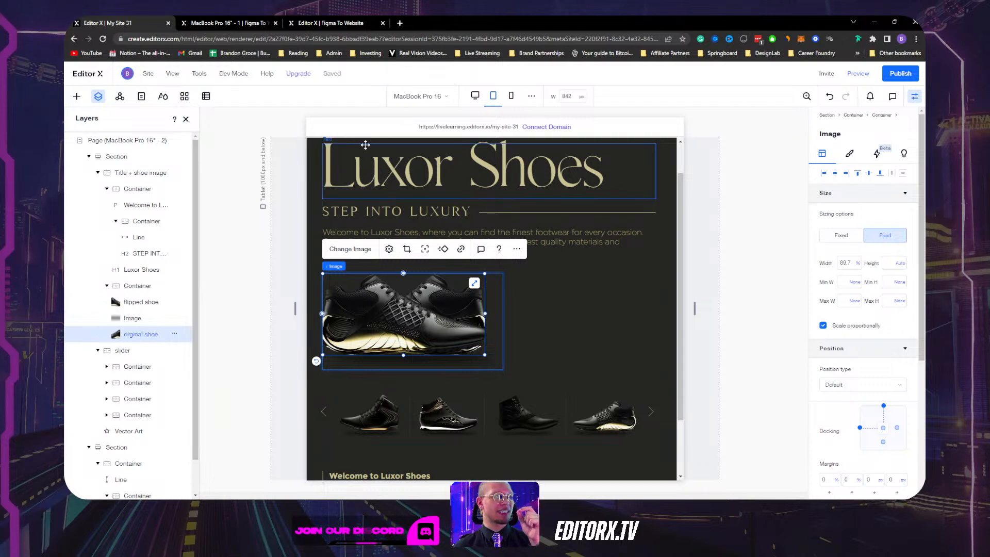
pyautogui.click(175, 335)
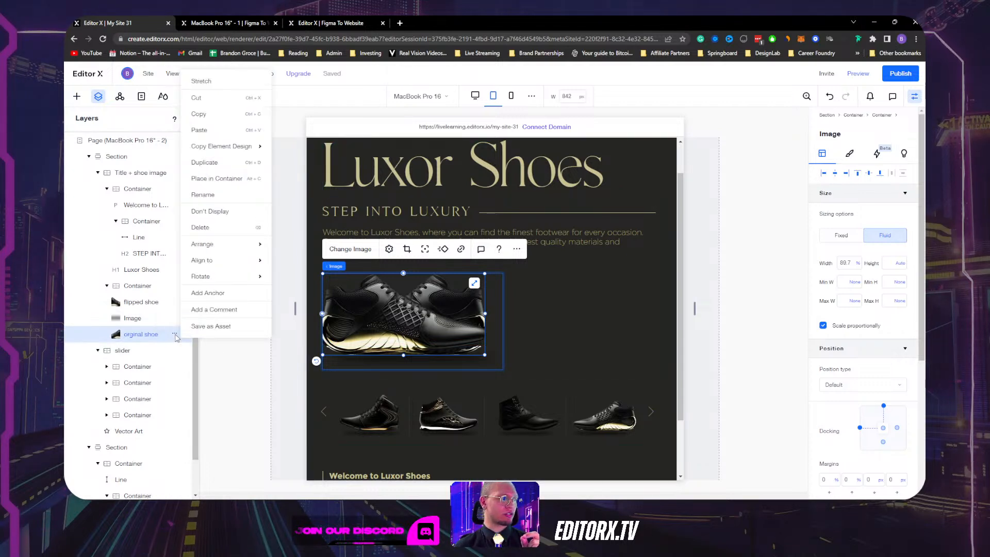
pyautogui.click(221, 212)
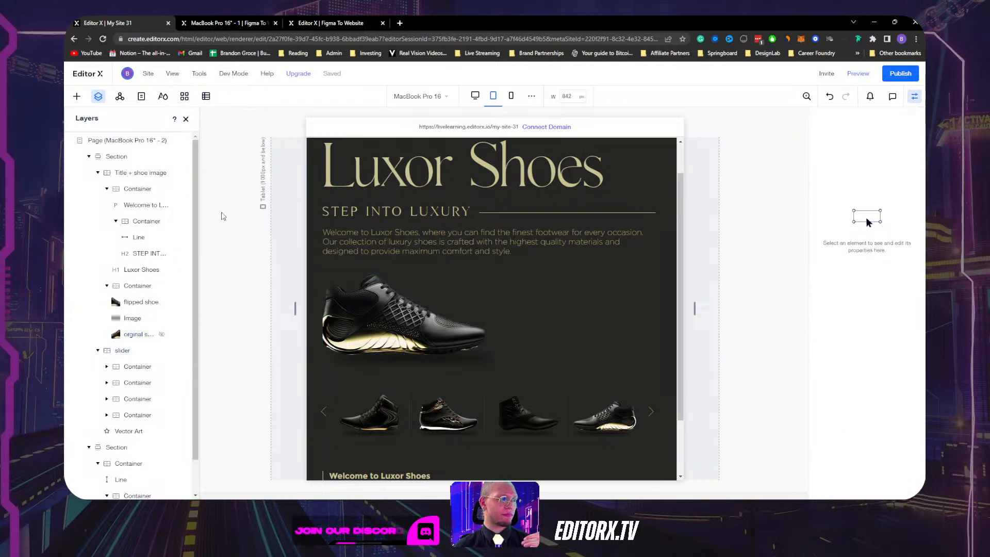
# Switch to the desktop breakpoint and bring up the 'flipped shoe' layer's options menu.
pyautogui.click(365, 304)
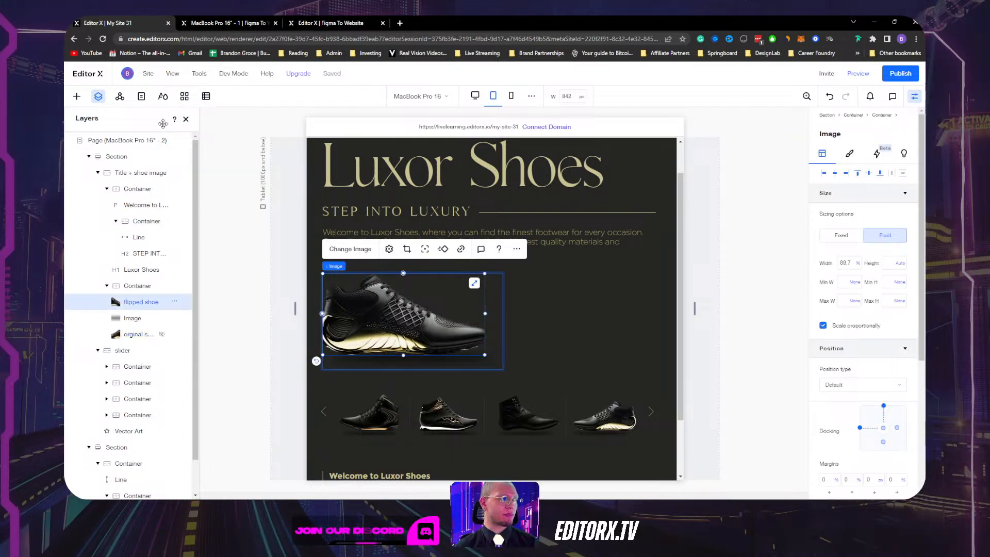
pyautogui.click(474, 96)
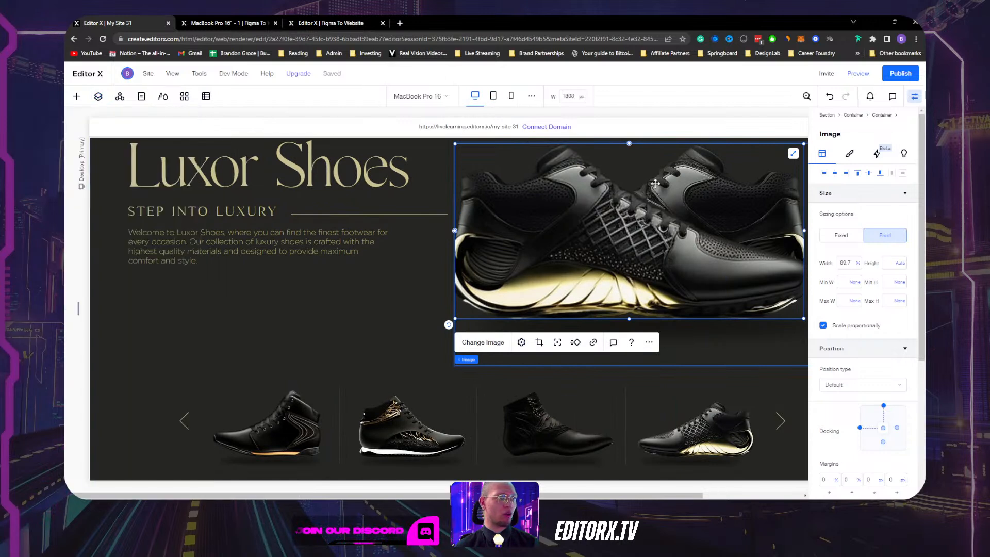
pyautogui.click(914, 97)
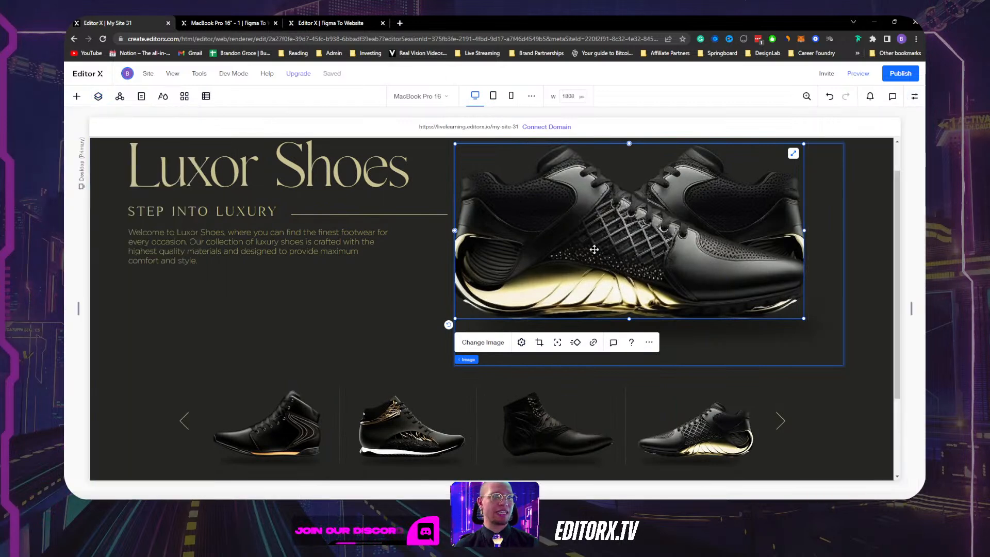
pyautogui.click(99, 97)
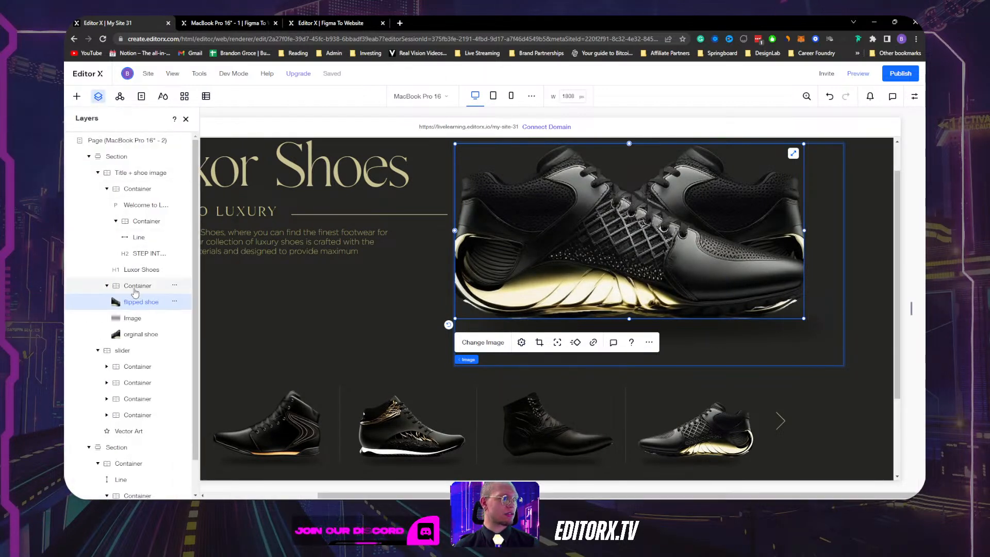
pyautogui.click(135, 335)
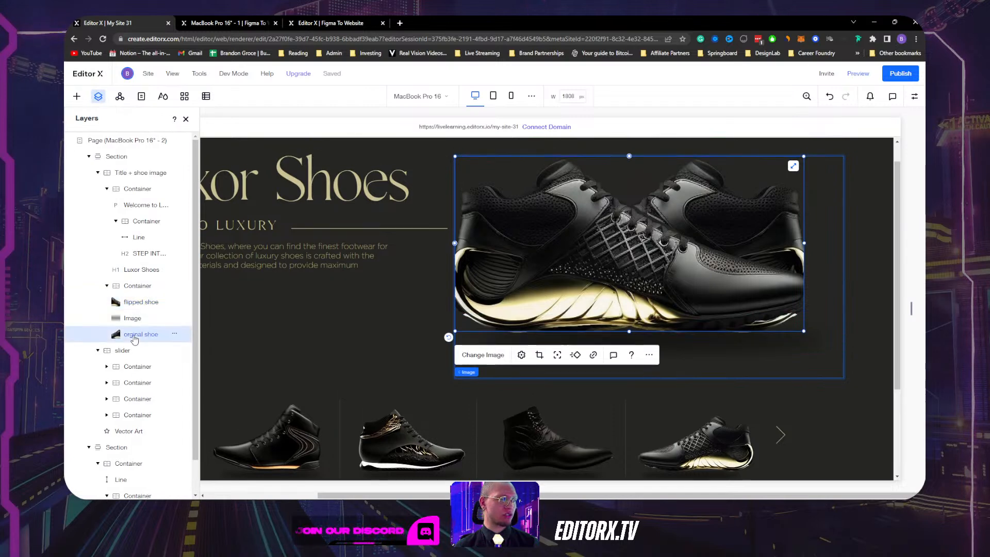
pyautogui.click(175, 304)
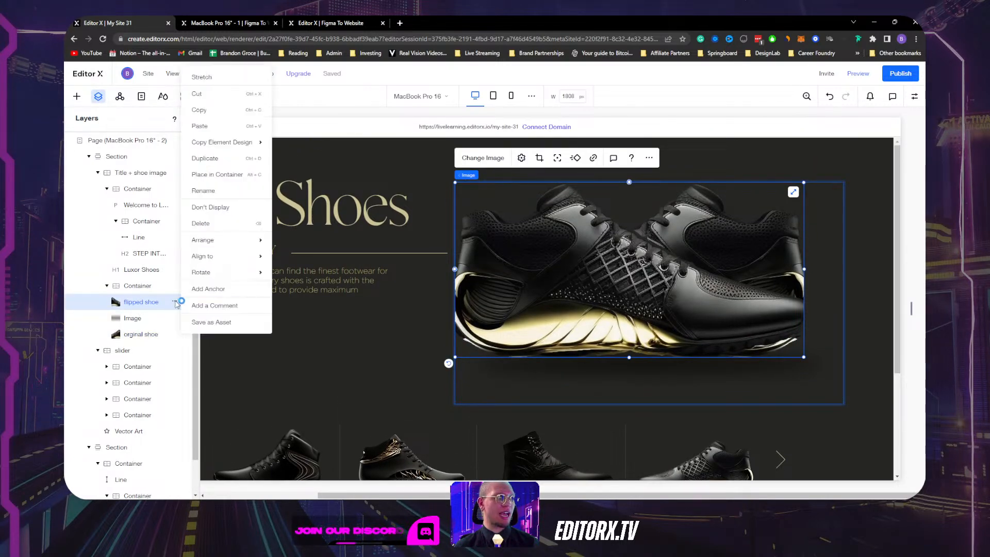
# Hide the flipped shoe on desktop and narrow the preview to tablet width.
pyautogui.click(221, 207)
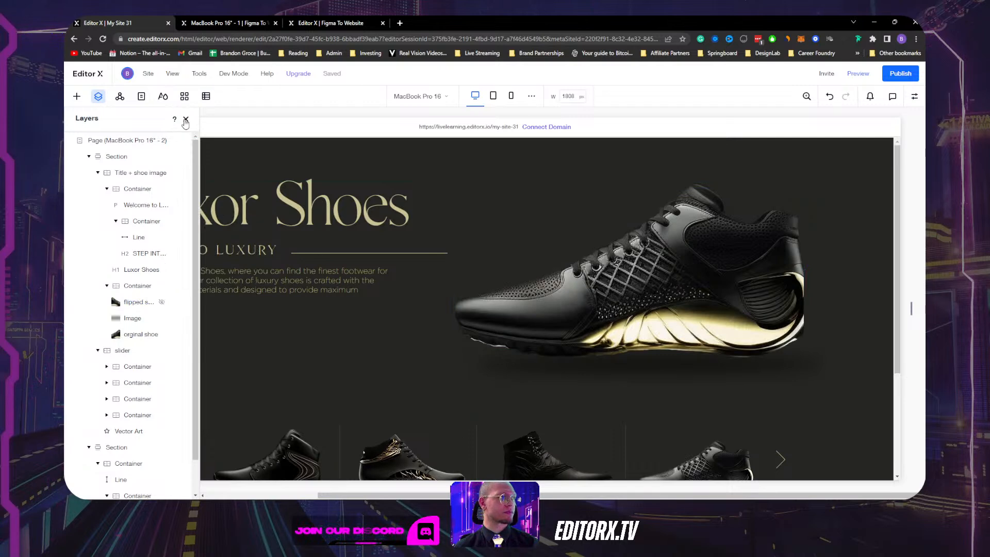
pyautogui.click(911, 308)
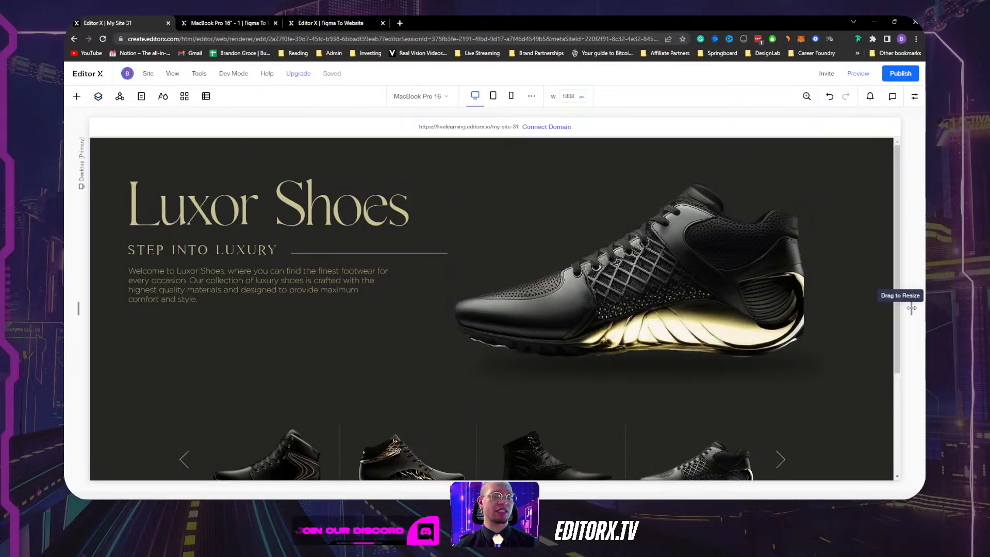
pyautogui.moveTo(911, 308); pyautogui.dragTo(701, 312)
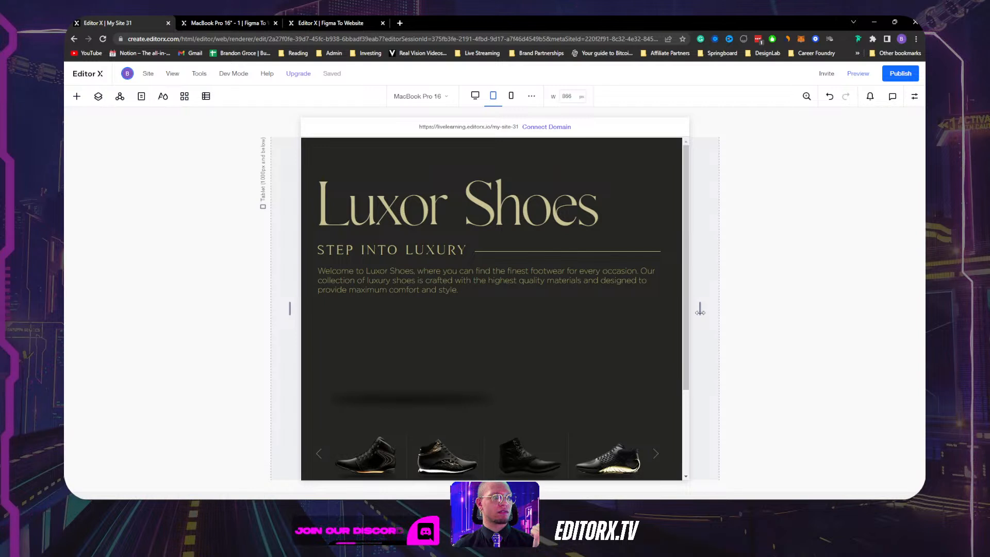
# Display the flipped shoe again on tablet and narrow the preview toward mobile.
pyautogui.click(412, 352)
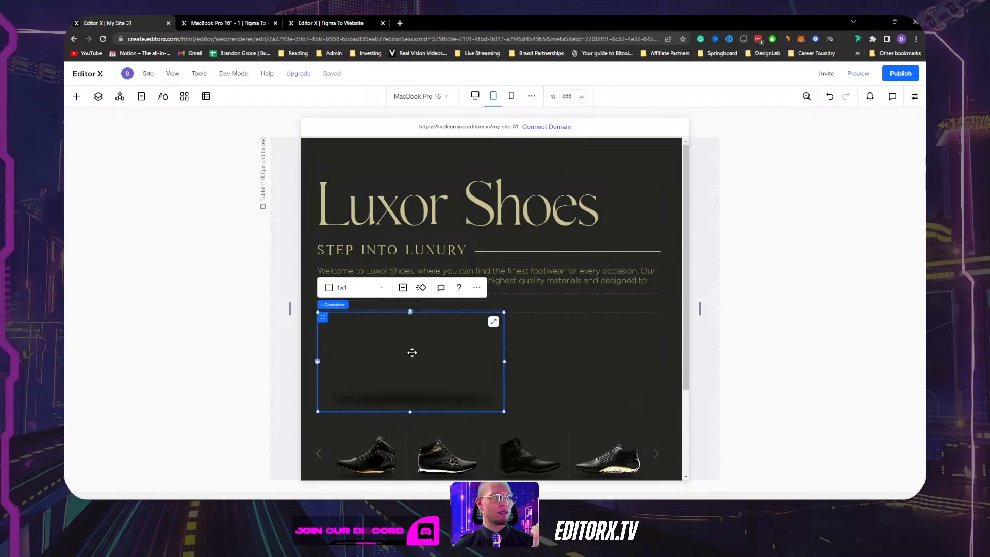
pyautogui.click(96, 99)
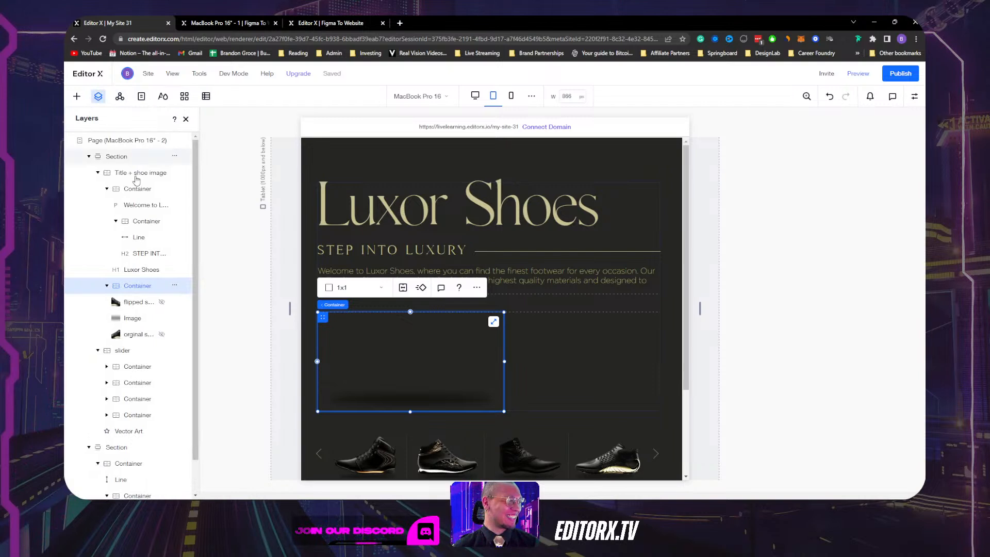
pyautogui.click(162, 304)
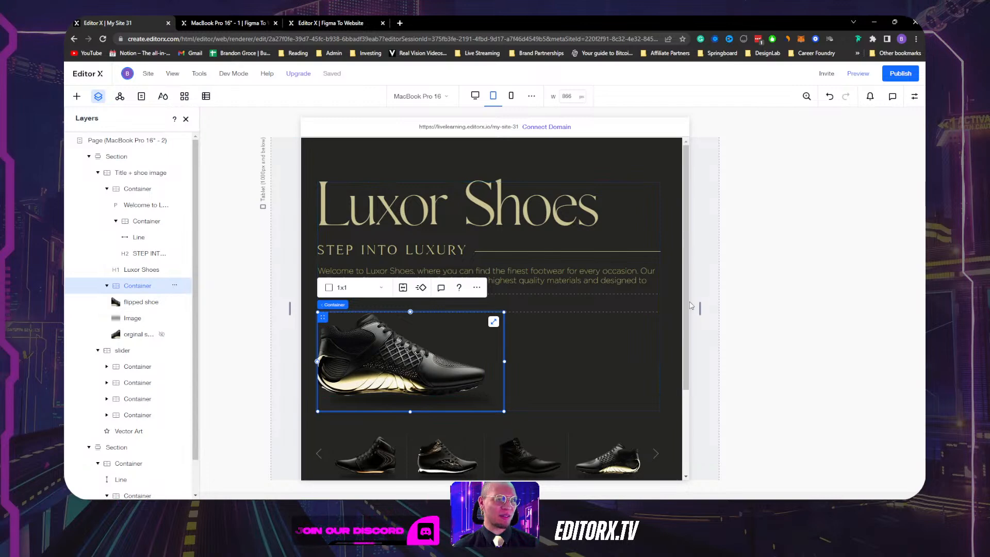
pyautogui.moveTo(700, 308); pyautogui.dragTo(642, 312)
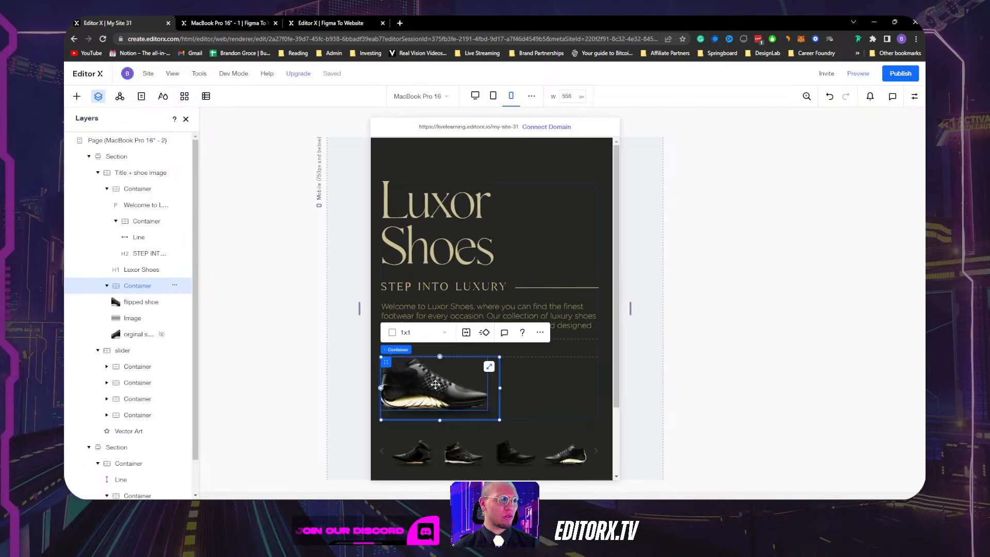
# Set the shoe container's width to 75% on the mobile layout, then widen the preview.
pyautogui.click(511, 96)
pyautogui.click(914, 97)
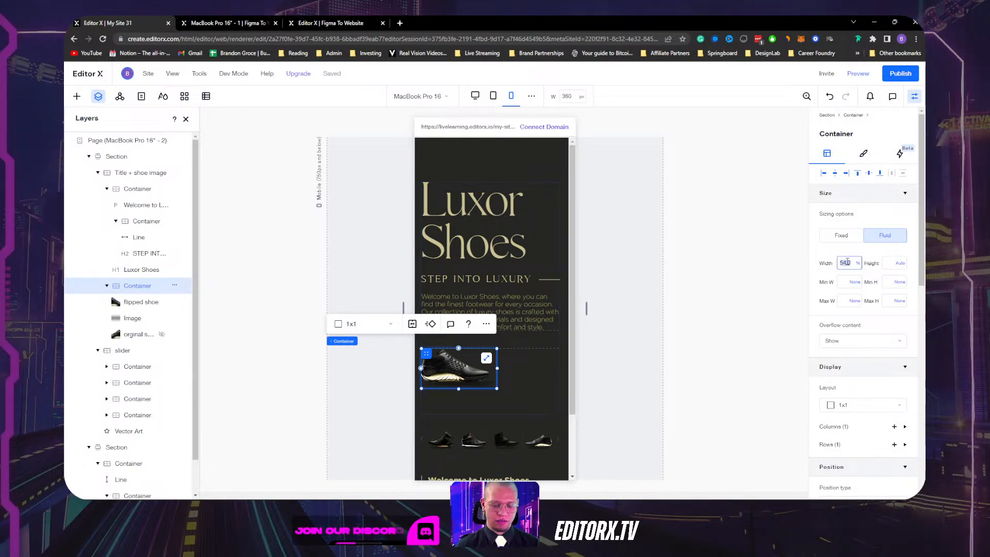
pyautogui.press('Return')
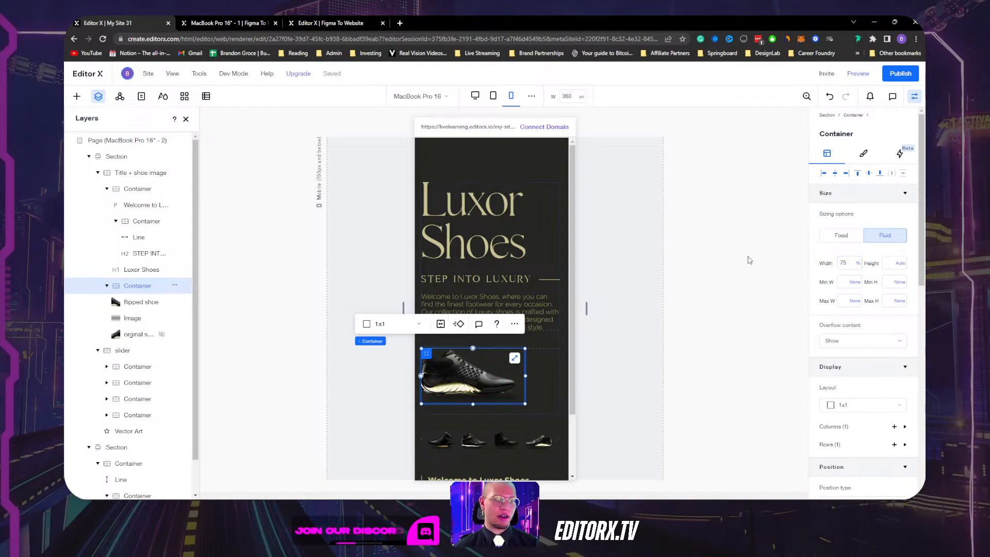
pyautogui.click(596, 321)
pyautogui.moveTo(589, 310); pyautogui.dragTo(767, 302)
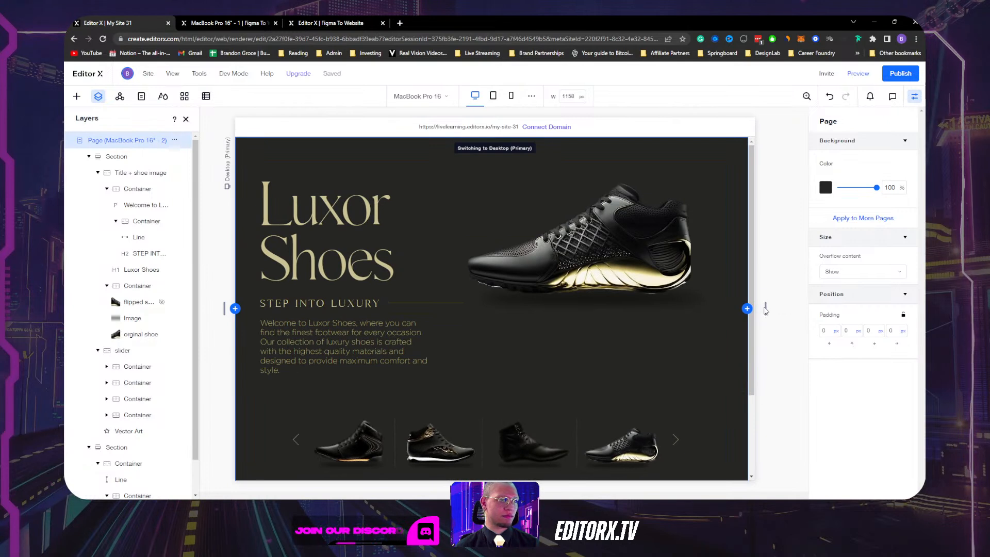
# Set the hero shoe container's minimum height to None and widen the preview to large desktop.
pyautogui.click(494, 203)
pyautogui.click(512, 377)
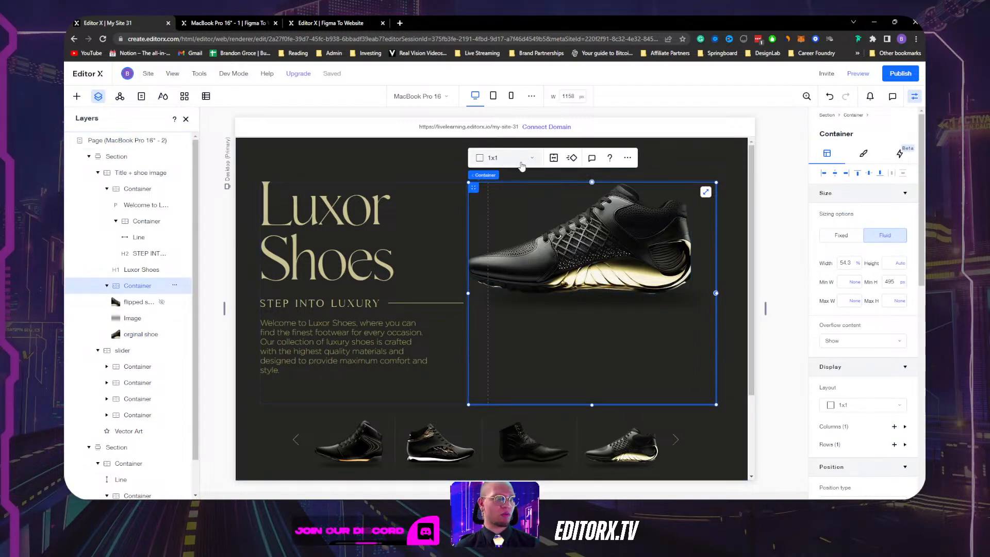
pyautogui.click(902, 282)
pyautogui.click(877, 268)
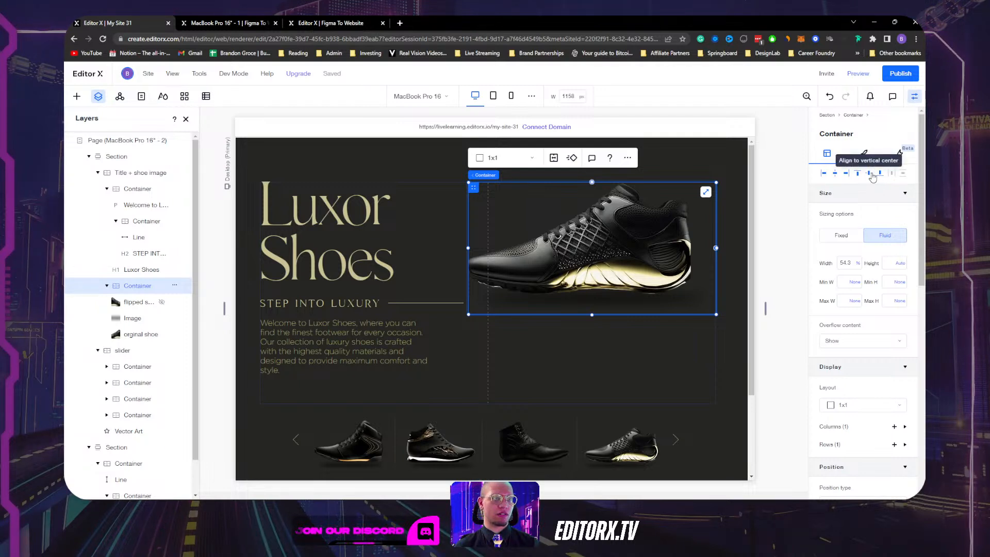
pyautogui.click(914, 96)
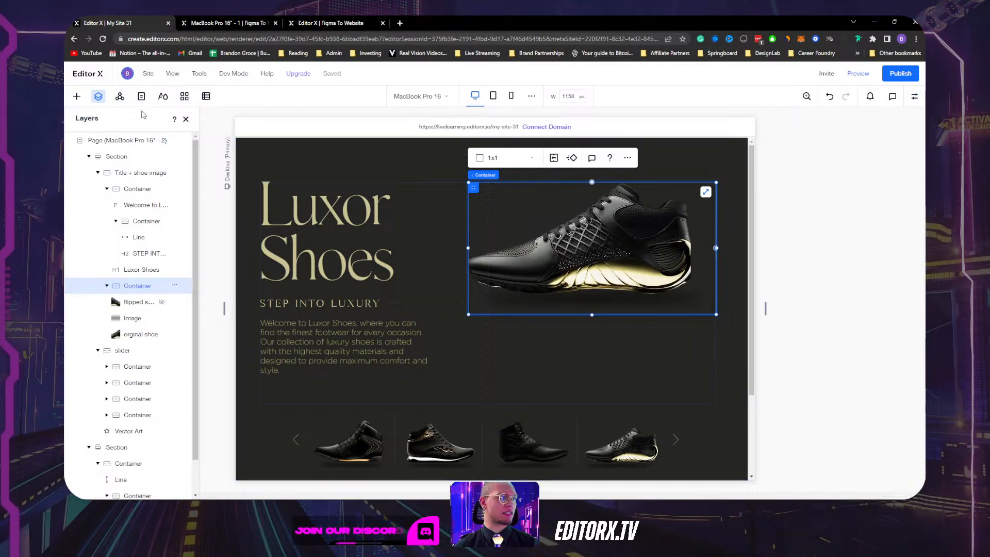
pyautogui.click(186, 120)
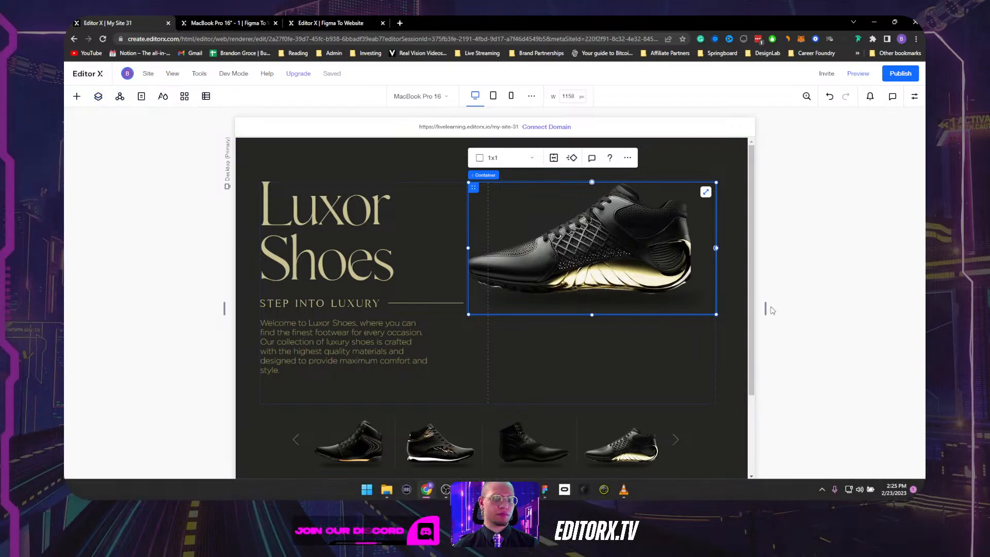
pyautogui.moveTo(765, 309); pyautogui.dragTo(885, 308)
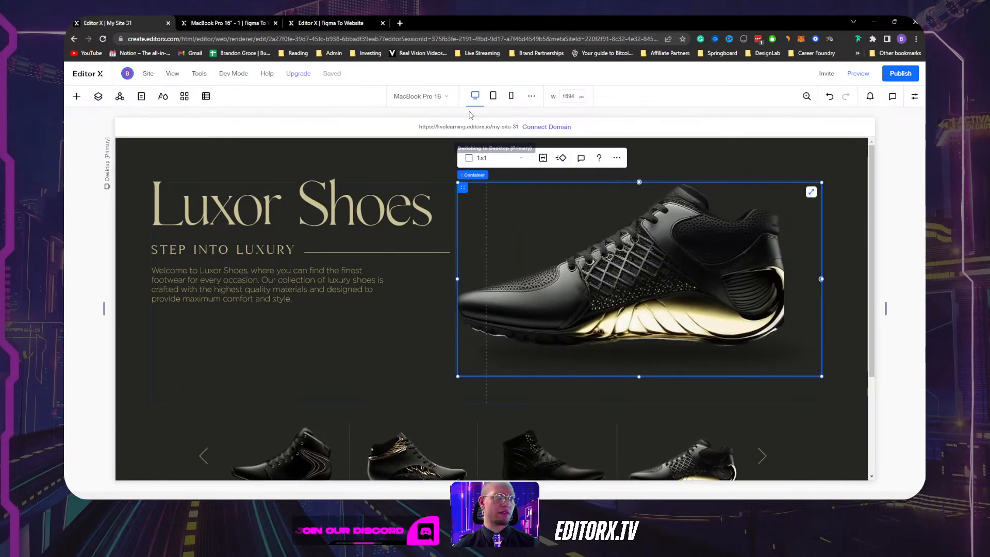
# Inspect the two-column hero container and narrow the preview to about 1028 px.
pyautogui.click(914, 96)
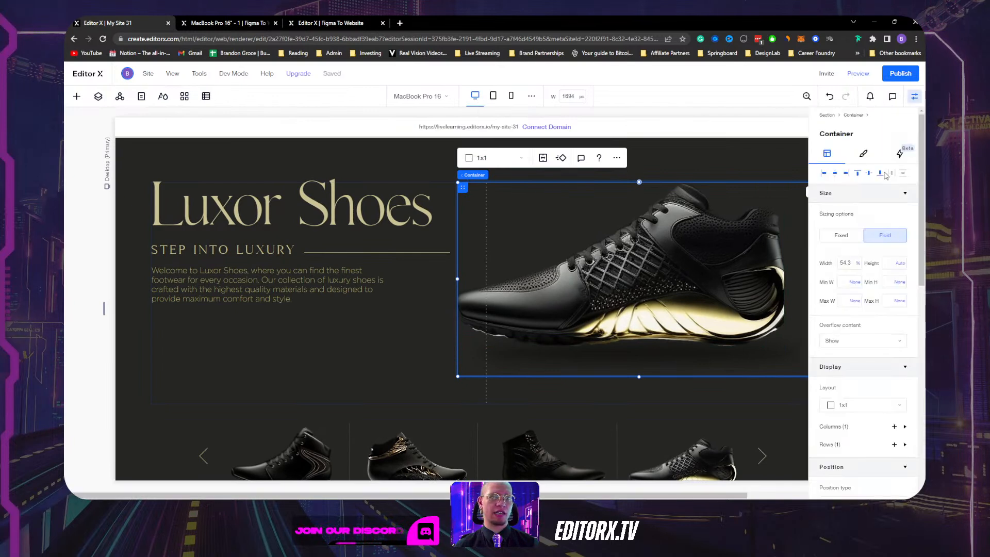
pyautogui.click(915, 96)
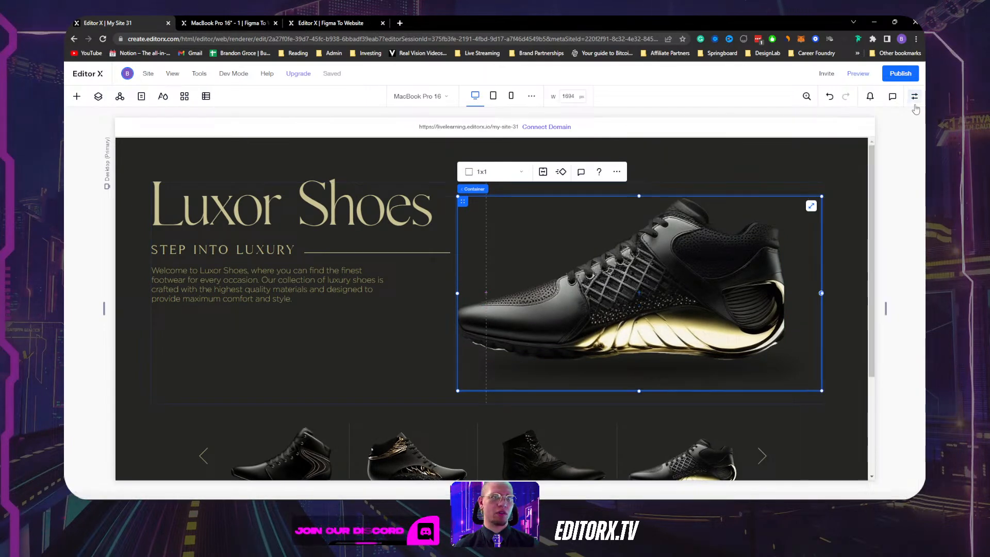
pyautogui.click(914, 96)
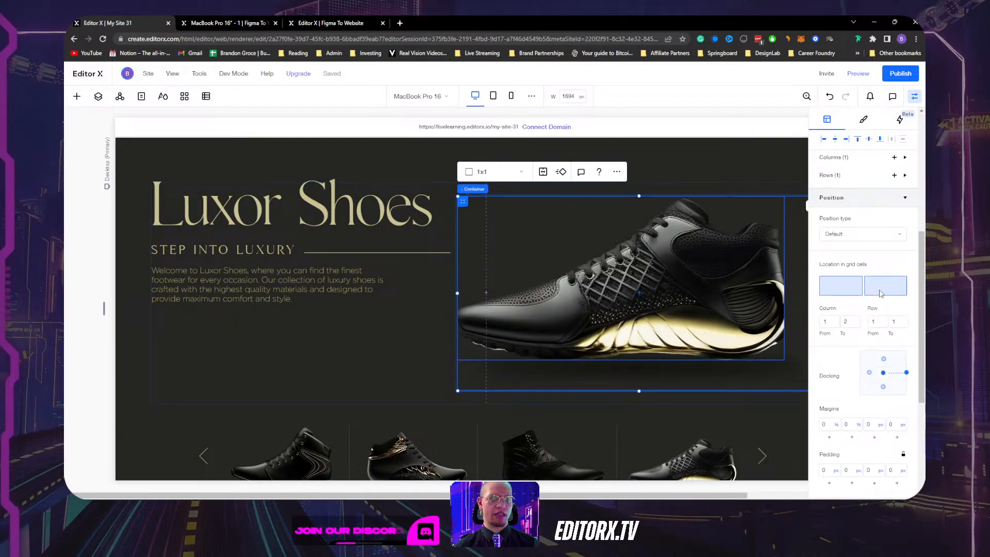
pyautogui.scroll(-4, 887, 378)
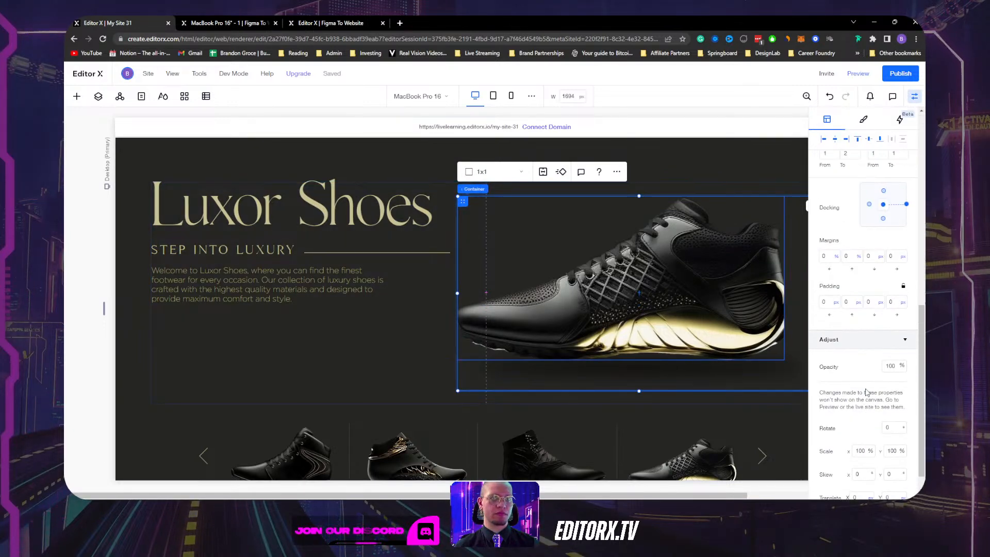
pyautogui.click(495, 189)
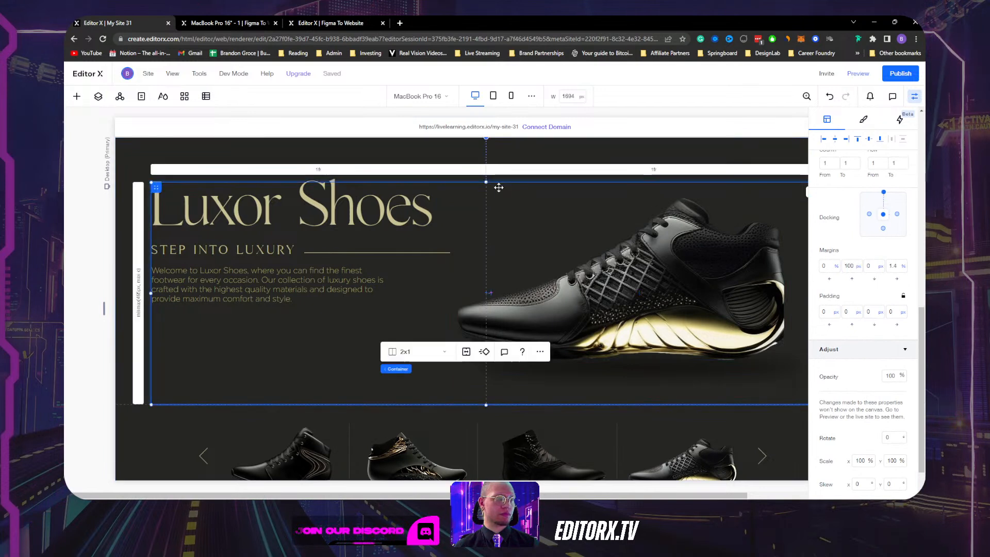
pyautogui.click(914, 97)
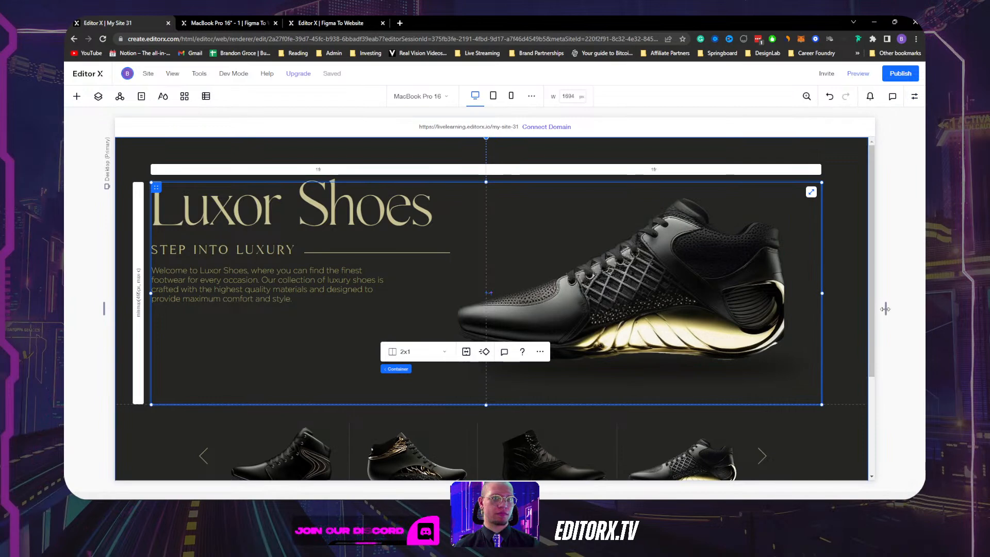
pyautogui.moveTo(886, 311); pyautogui.dragTo(757, 321)
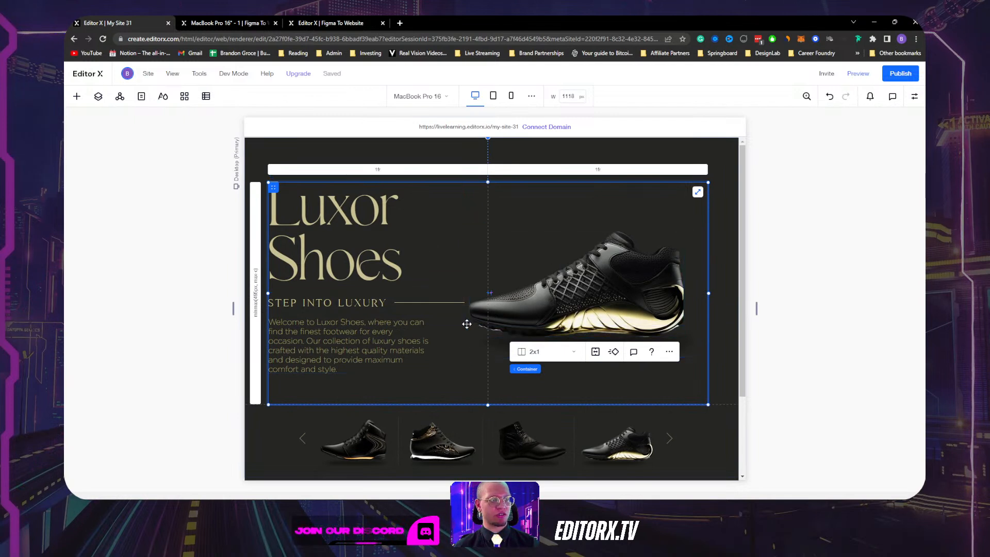
# Align the hero shoe image to the right edge of its container.
pyautogui.click(535, 257)
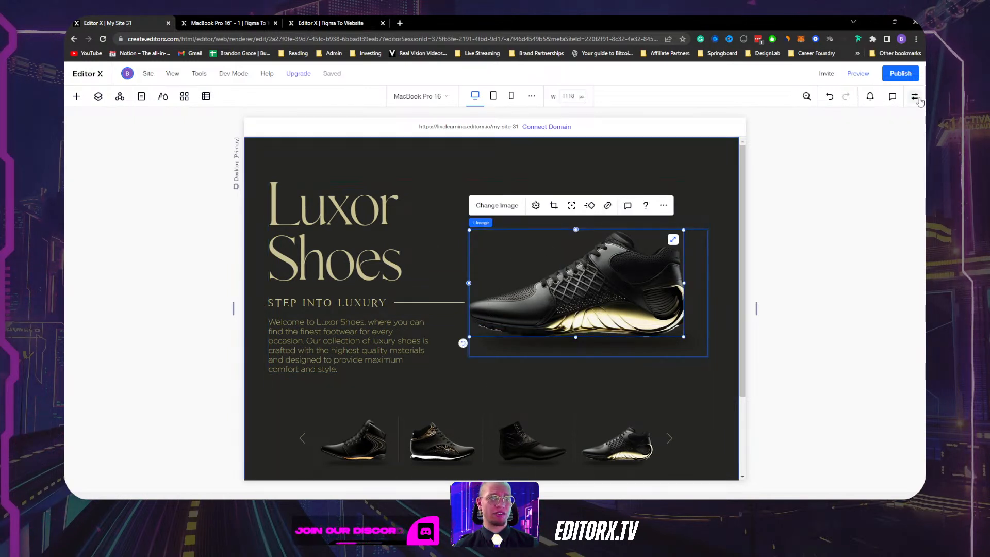
pyautogui.click(915, 97)
pyautogui.click(847, 173)
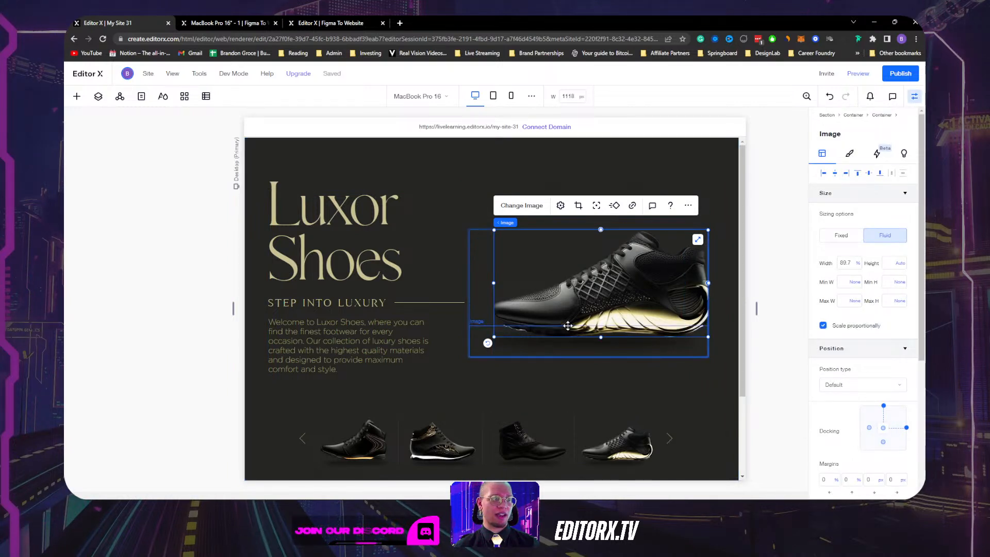
pyautogui.click(596, 352)
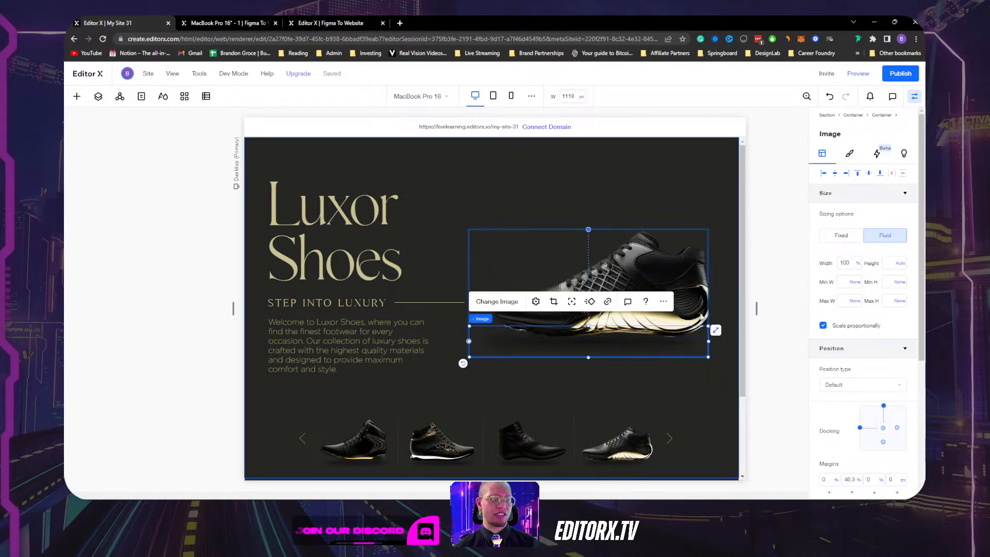
pyautogui.click(656, 250)
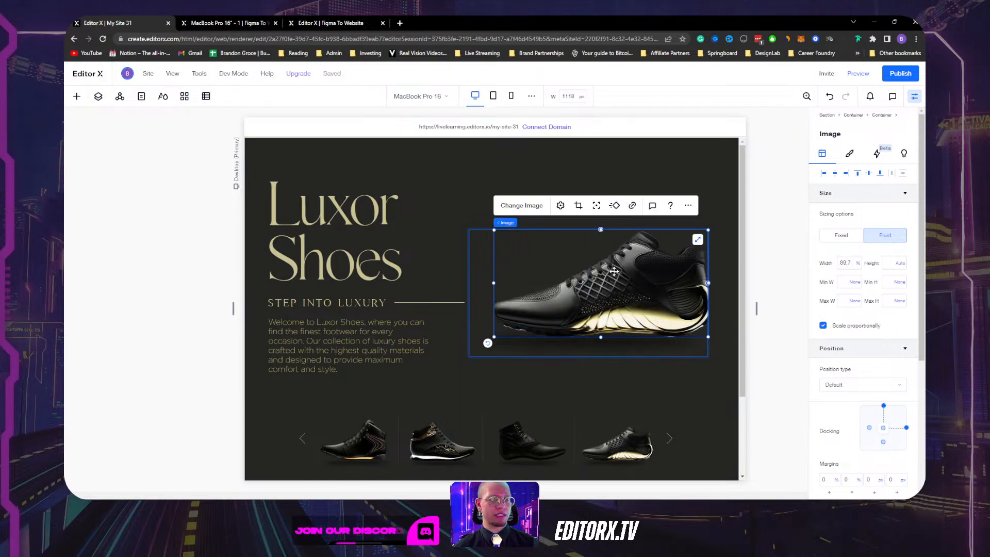
pyautogui.click(823, 173)
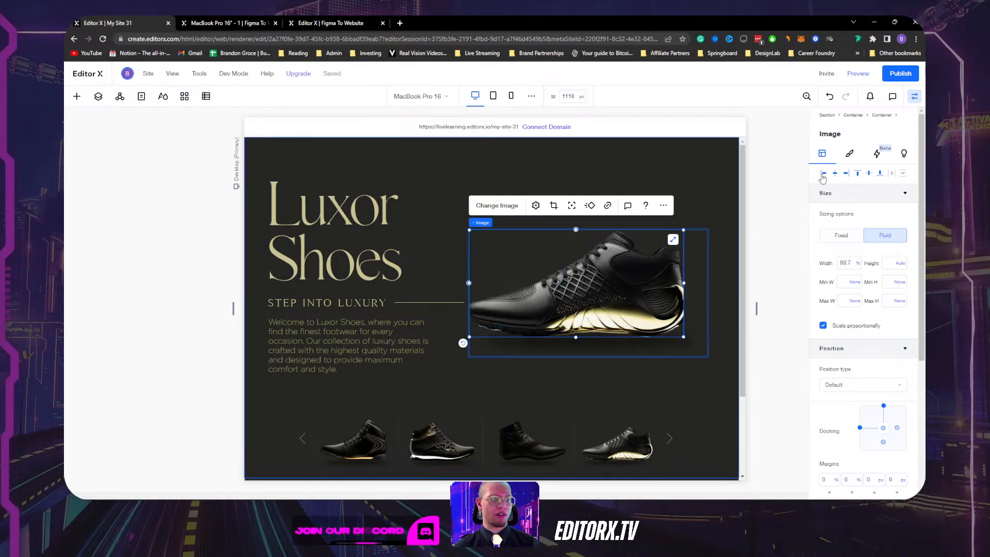
pyautogui.click(847, 173)
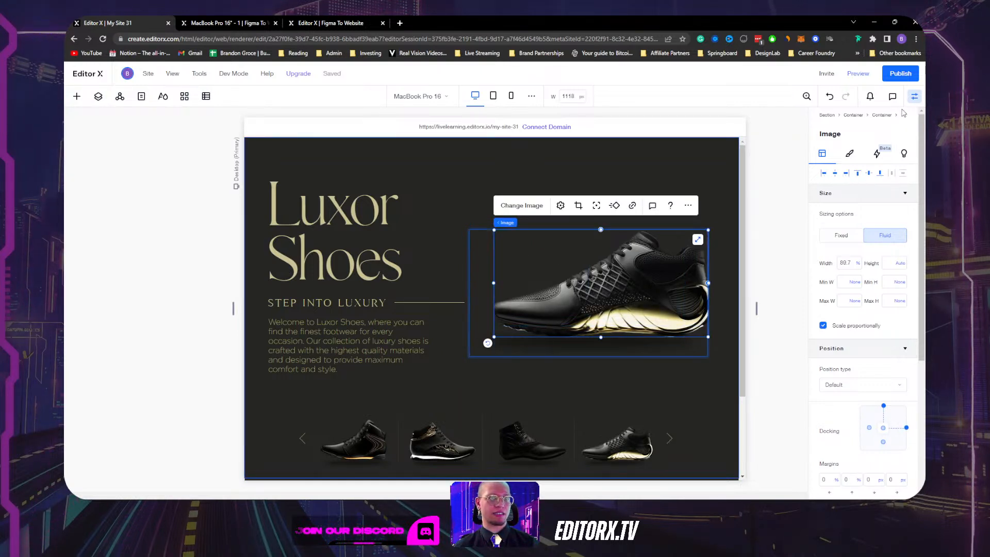
# Check the right-docked shoe at mobile width, then return to the desktop breakpoint.
pyautogui.click(912, 98)
pyautogui.click(770, 240)
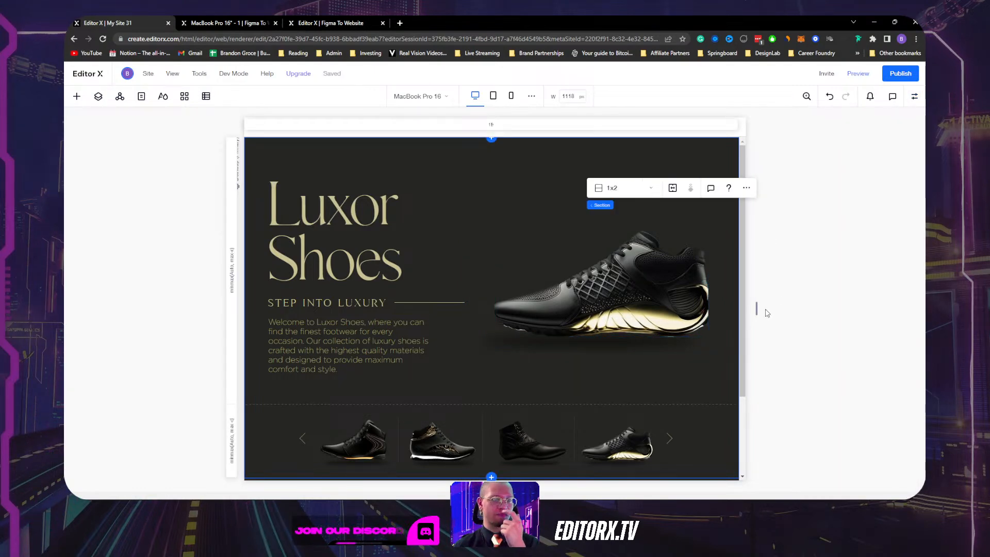
pyautogui.moveTo(756, 310); pyautogui.dragTo(779, 297)
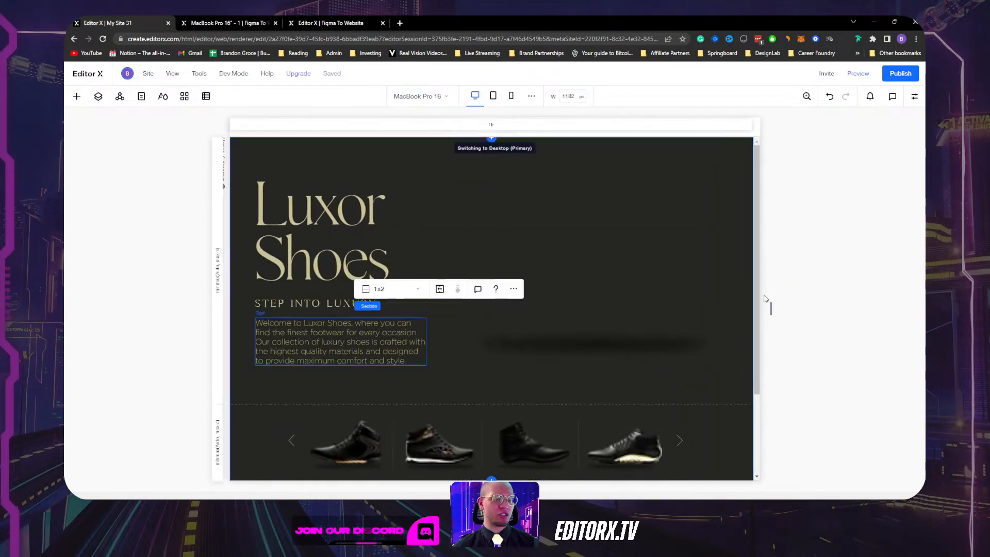
pyautogui.click(475, 96)
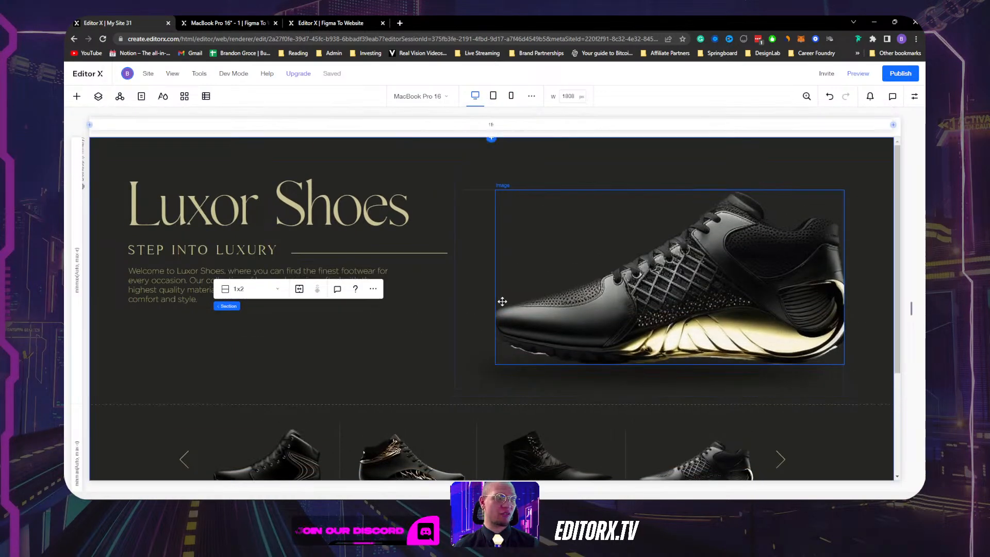
pyautogui.scroll(-3, 188, 289)
# Try hiding the carousel container on this breakpoint, then undo it.
pyautogui.click(189, 264)
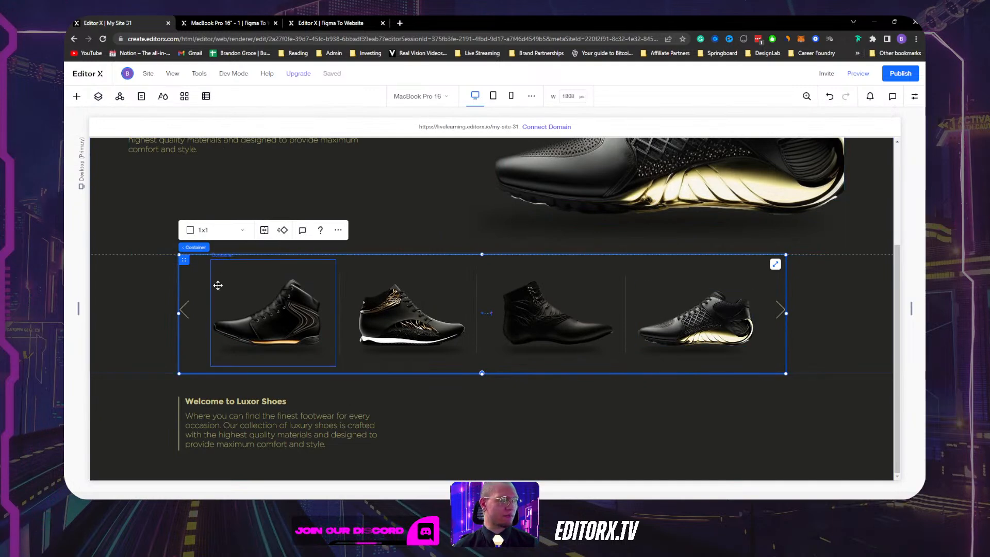
pyautogui.scroll(1, 207, 294)
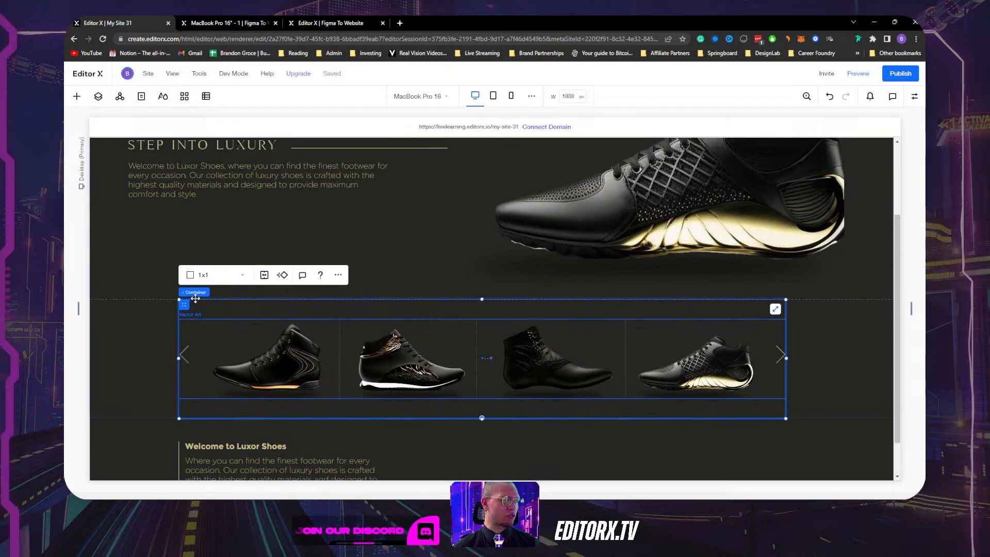
pyautogui.scroll(-1, 206, 294)
pyautogui.click(337, 230)
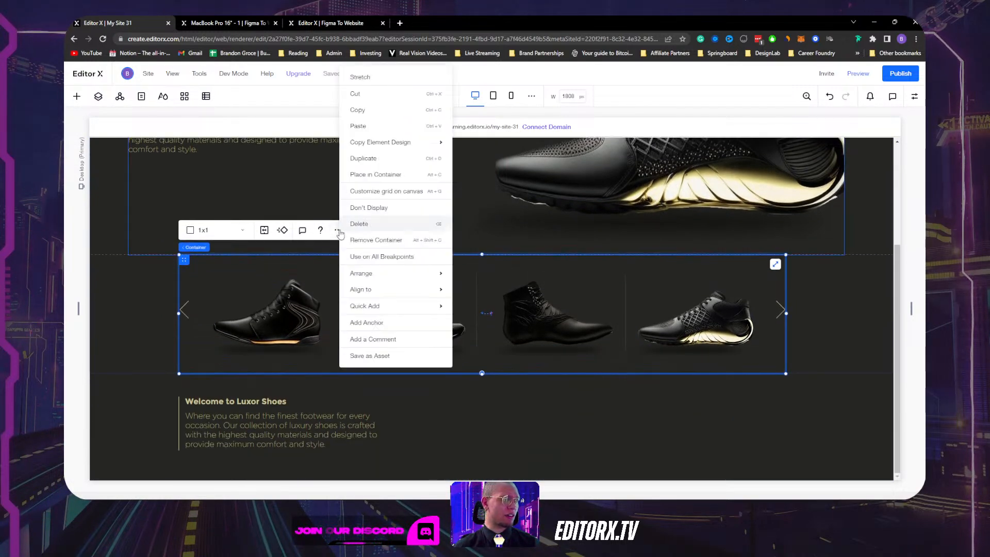
pyautogui.click(361, 208)
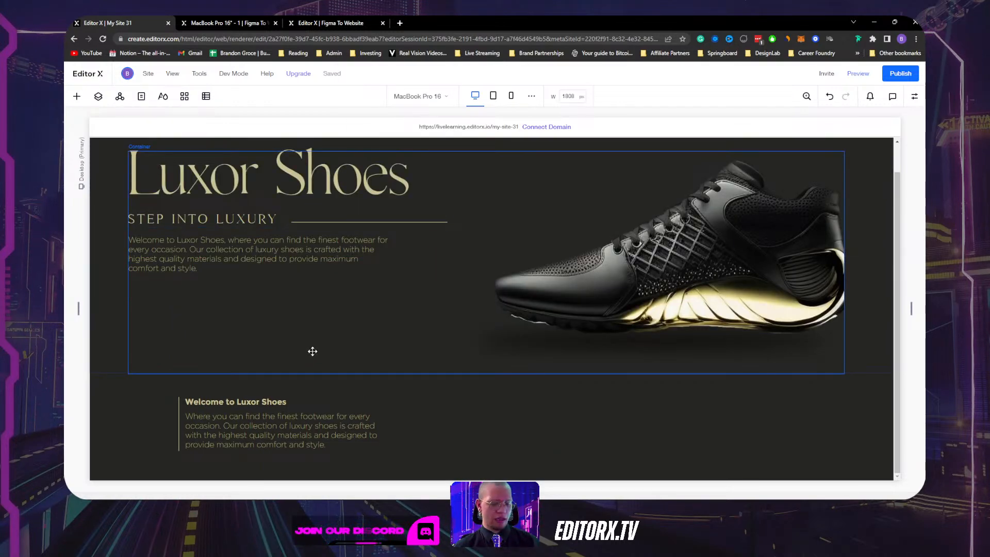
pyautogui.hotkey('ctrl', 'z')
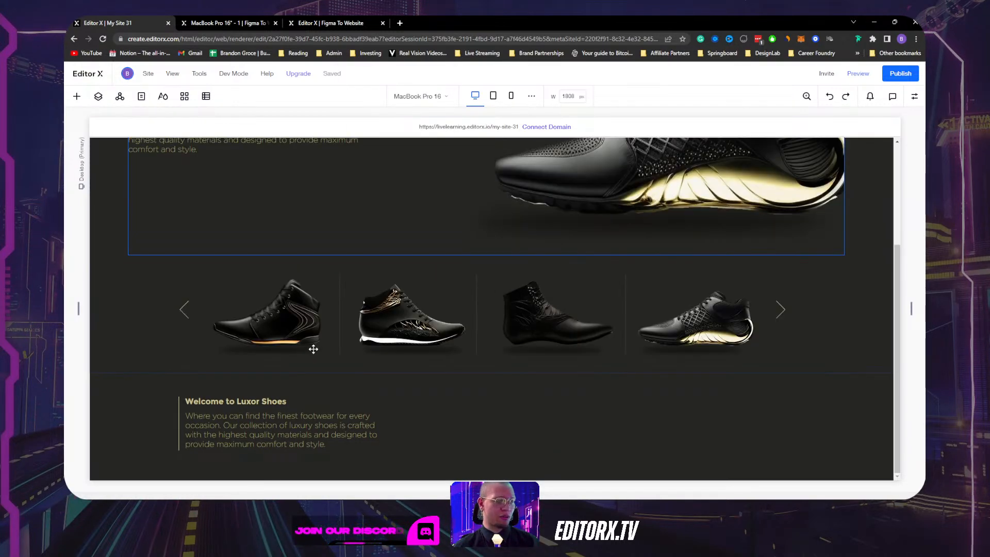
# Quick-add a new container to the section below the hero.
pyautogui.click(194, 268)
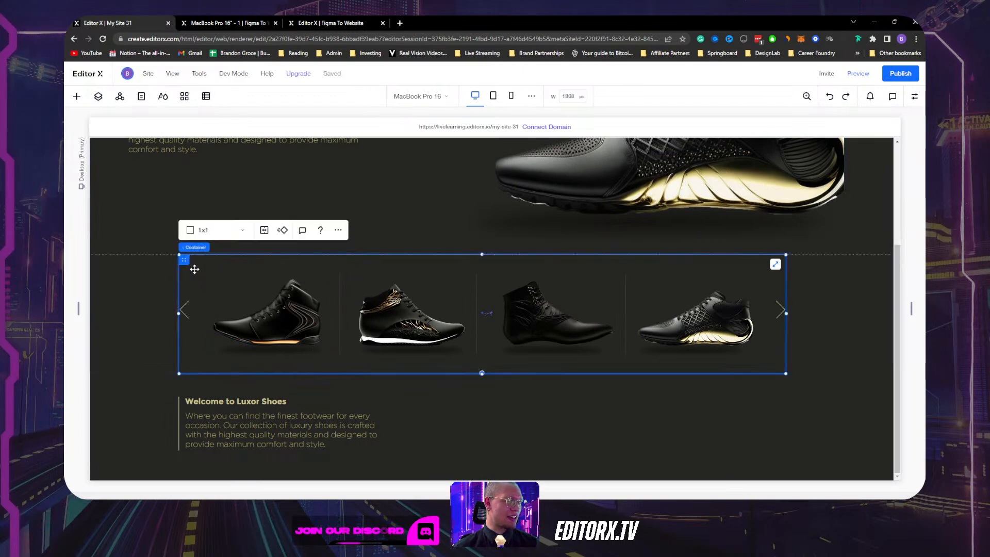
pyautogui.click(118, 297)
pyautogui.rightClick(123, 321)
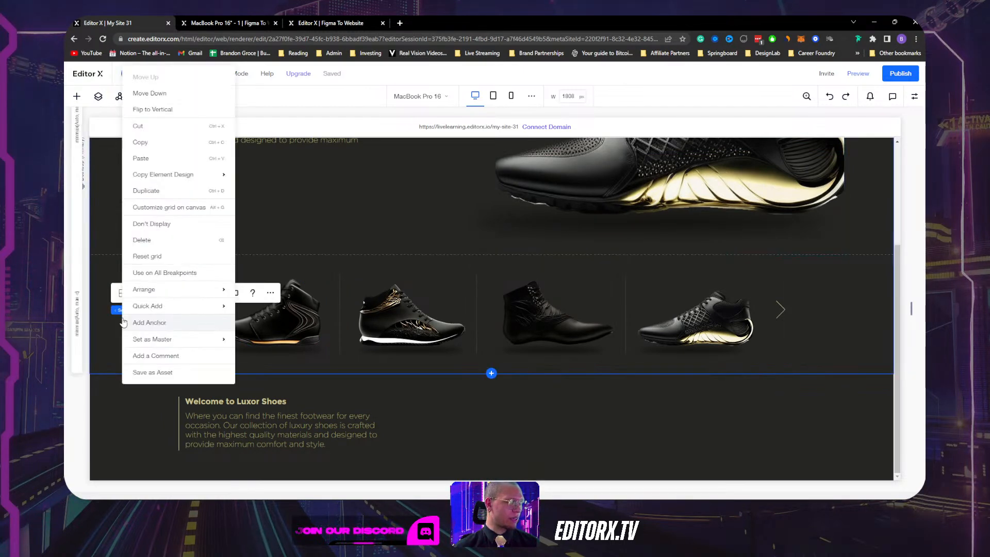
pyautogui.moveTo(206, 306)
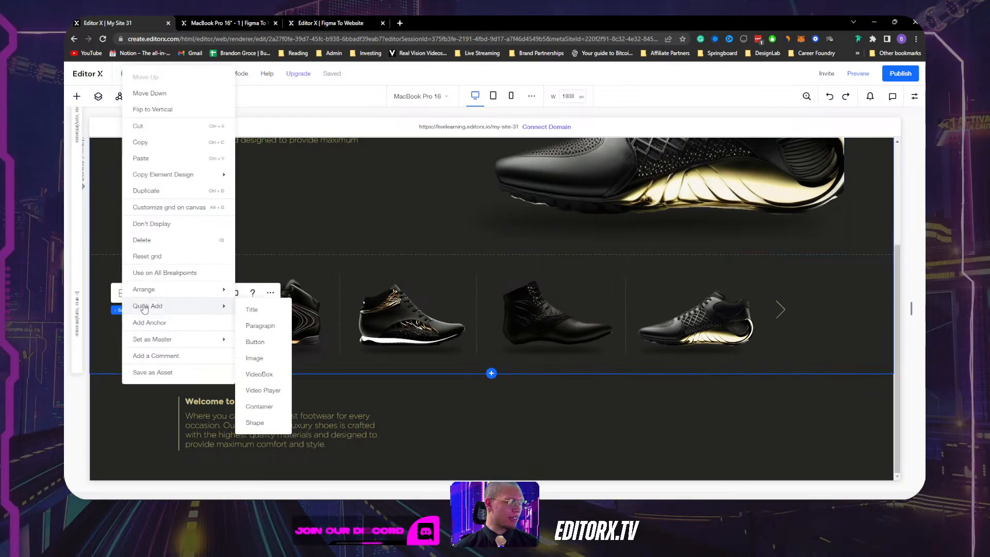
pyautogui.click(259, 406)
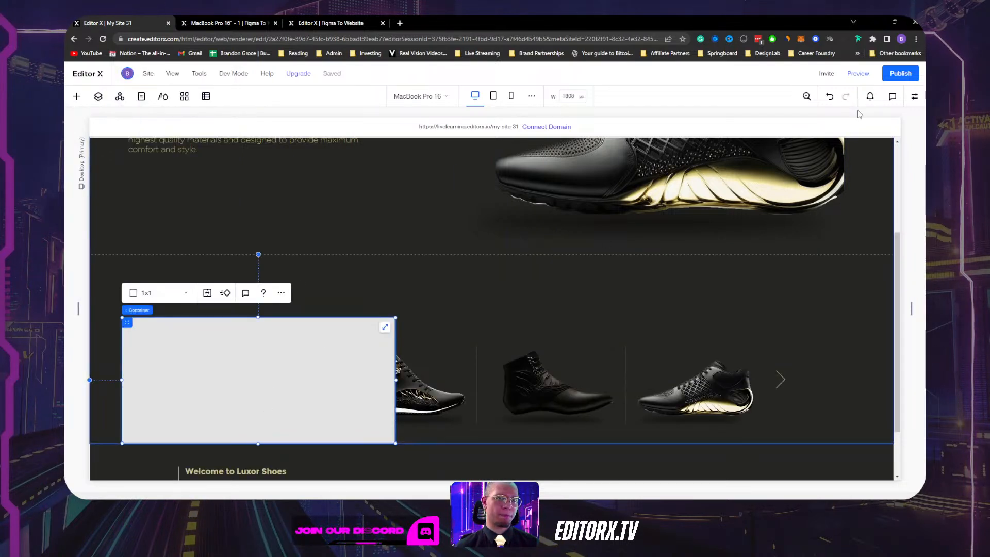
# Set the new container's width to 90% and align it to the top of its cell.
pyautogui.click(914, 96)
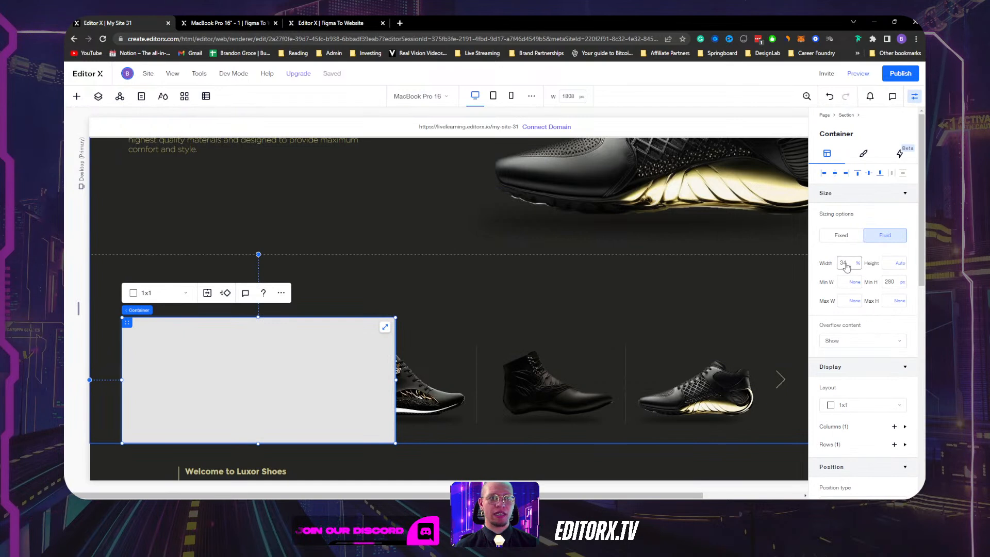
pyautogui.click(847, 264)
pyautogui.write('90')
pyautogui.press('Return')
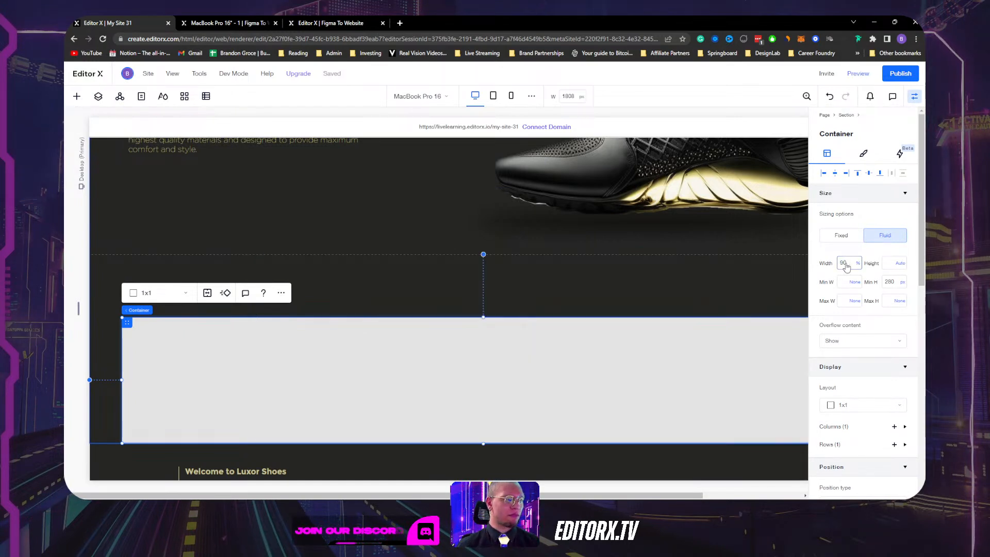
pyautogui.click(868, 173)
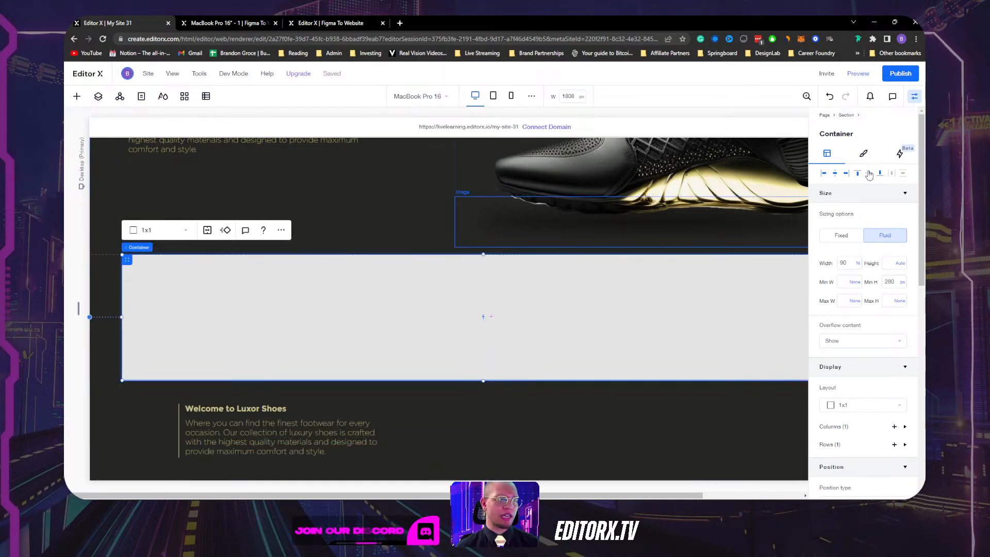
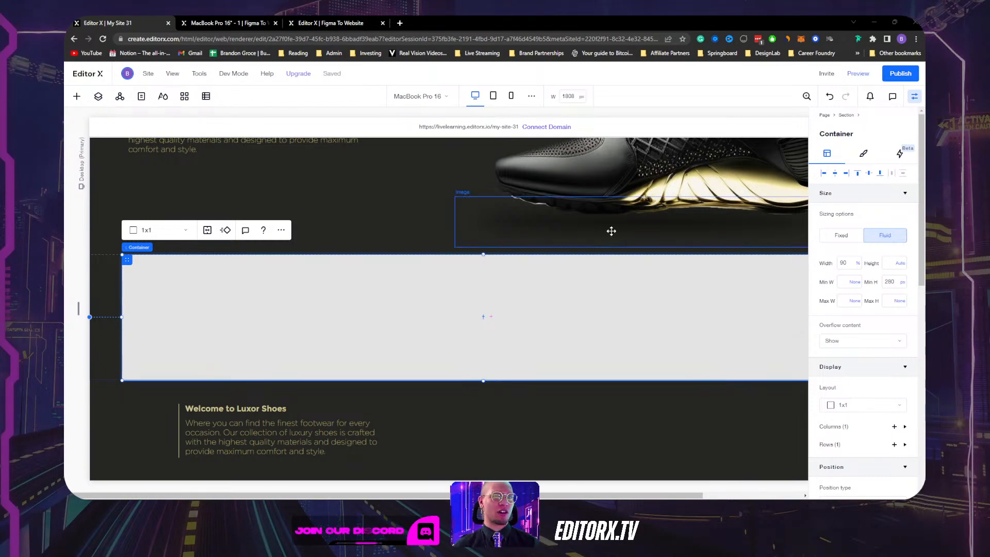
# Select the hero section, then the grey container below it, and open the Add Elements panel.
pyautogui.scroll(3, 611, 230)
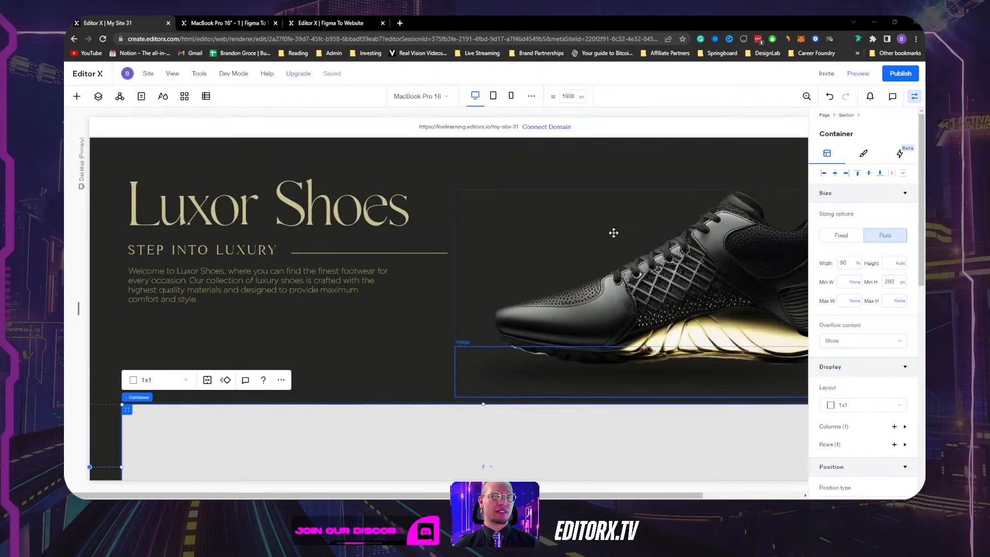
pyautogui.click(460, 159)
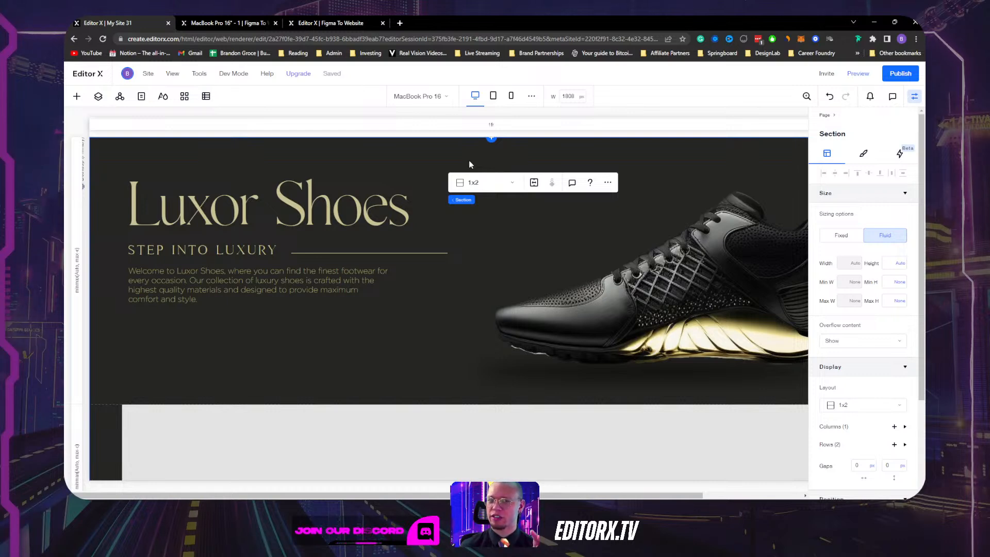
pyautogui.scroll(-3, 466, 252)
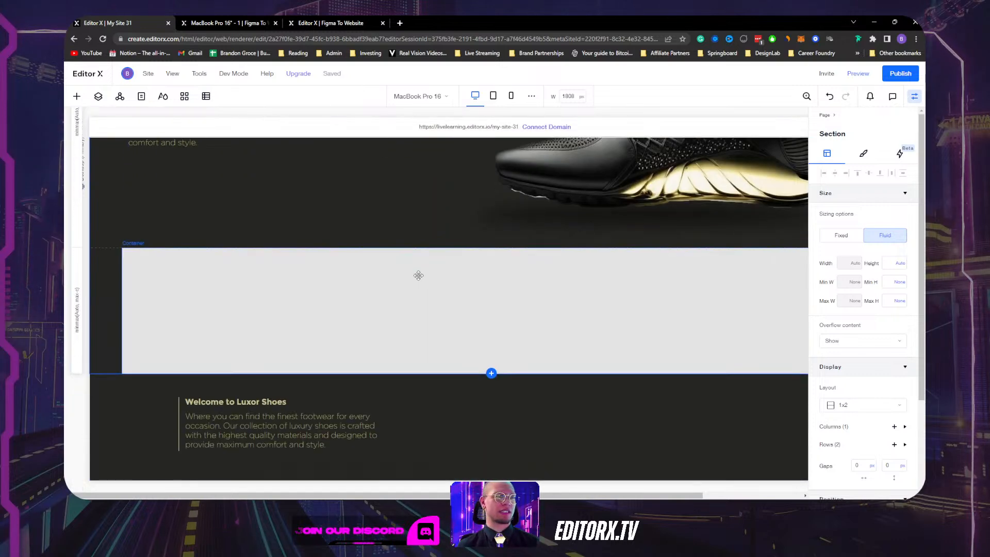
pyautogui.click(368, 288)
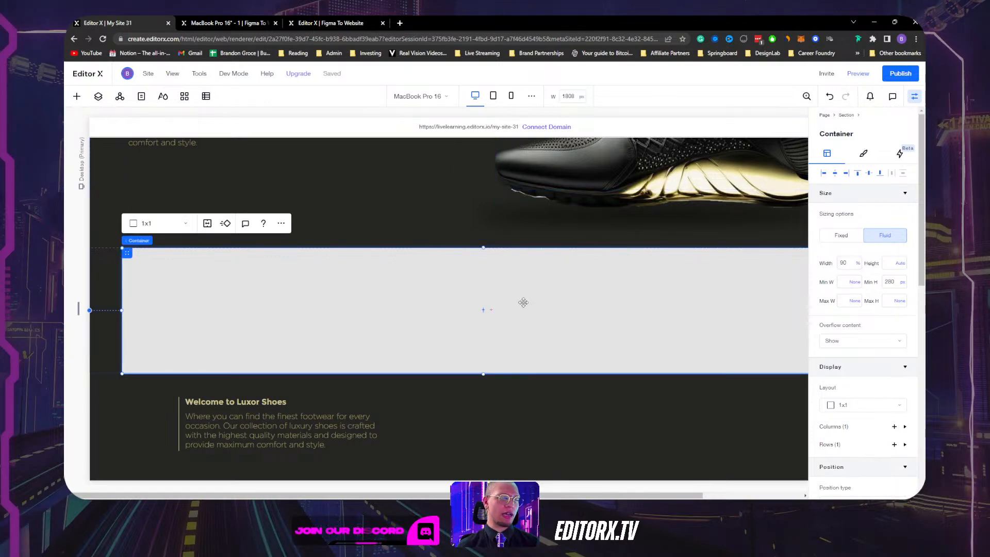
pyautogui.scroll(2, 465, 303)
pyautogui.scroll(-2, 320, 309)
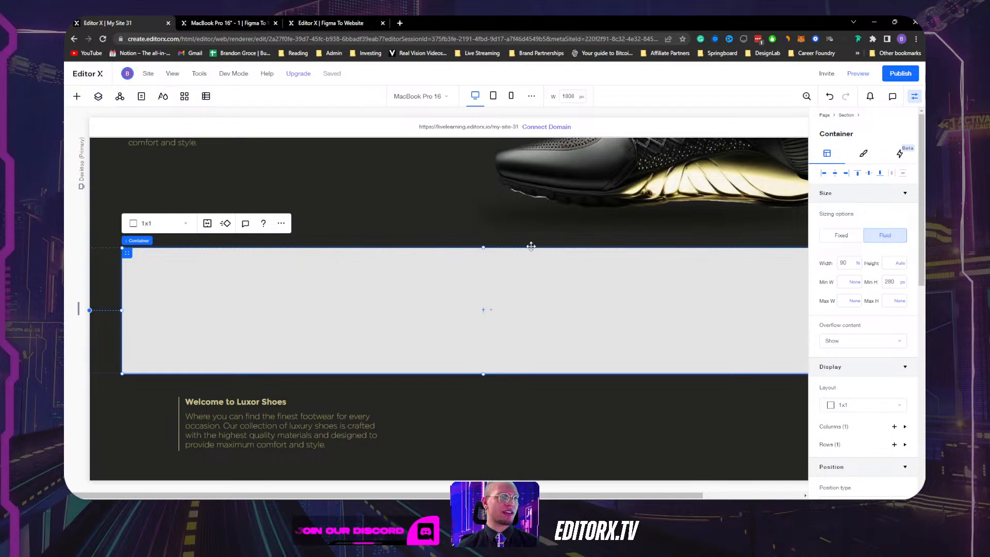
pyautogui.click(77, 97)
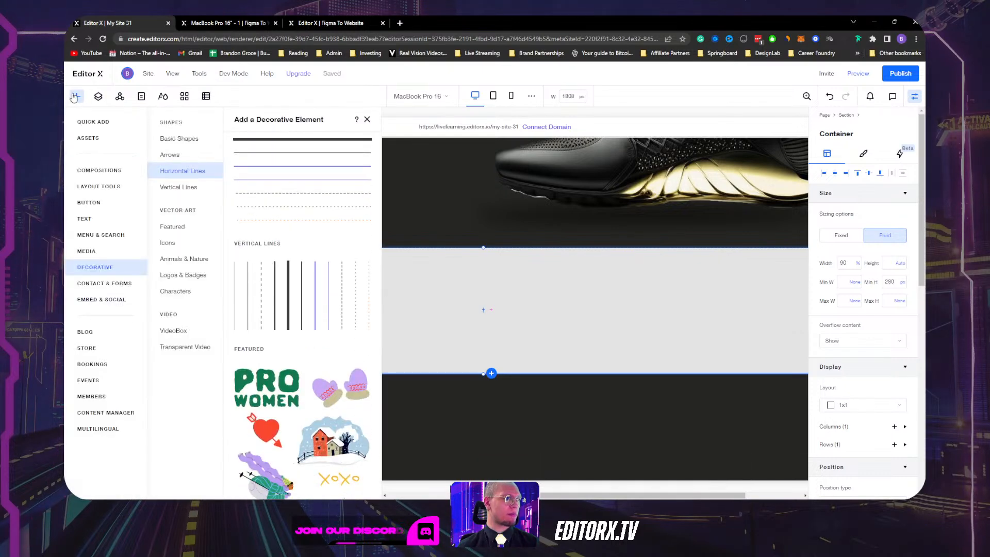
# Drag a Layouter from Quick Add into the grey container and stretch it to full width.
pyautogui.click(90, 123)
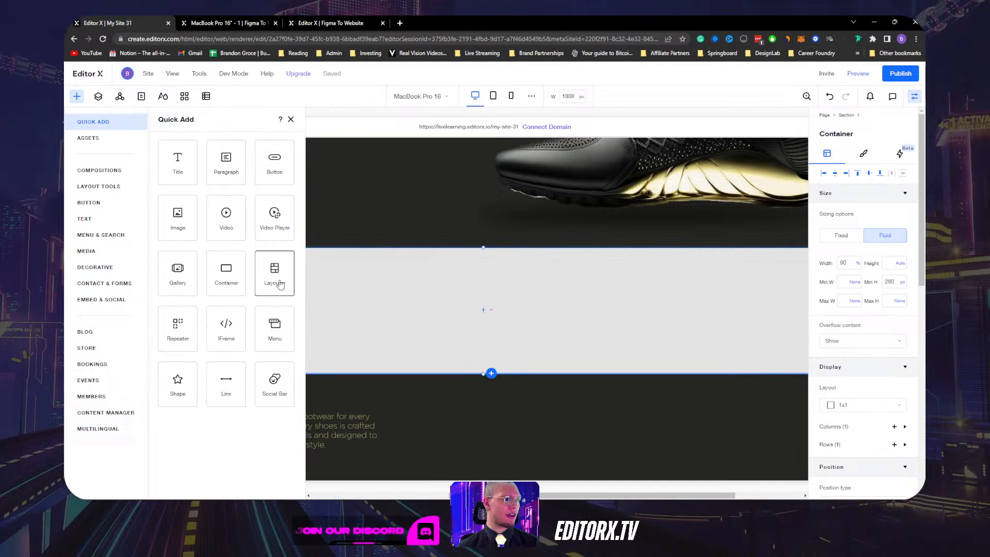
pyautogui.moveTo(280, 279); pyautogui.dragTo(287, 248)
pyautogui.moveTo(483, 300); pyautogui.dragTo(489, 310)
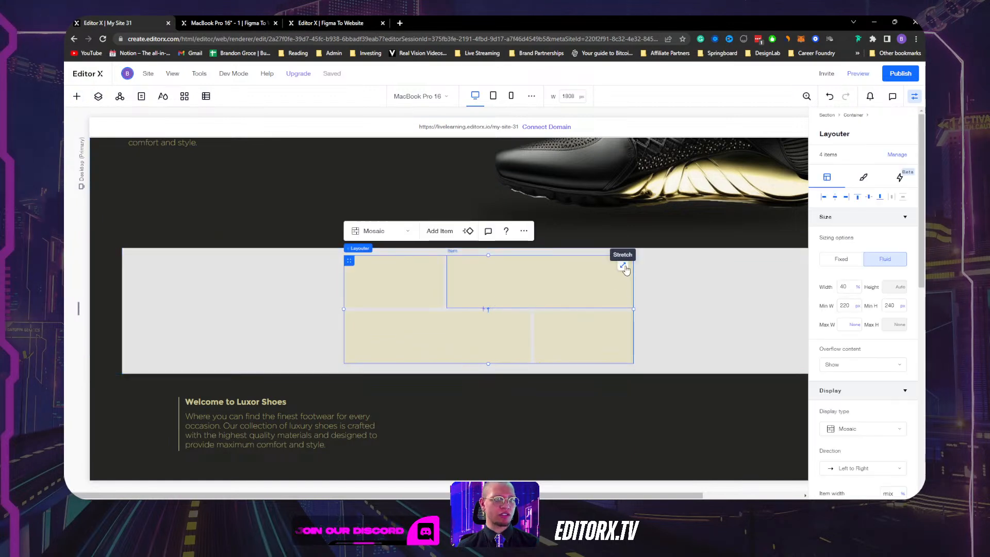
pyautogui.click(623, 265)
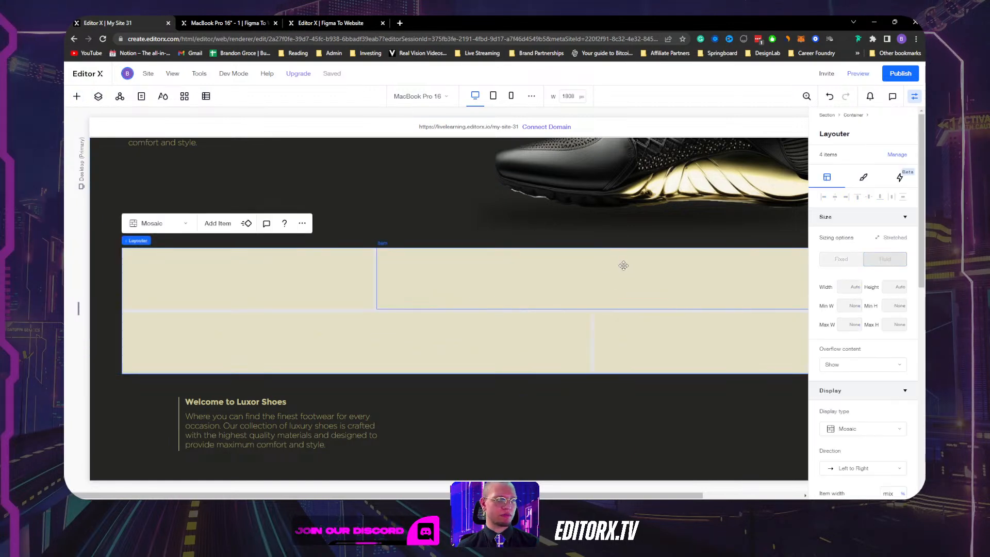
# Set the Layouter to Slides display and give its item a 4-column, 1-row grid.
pyautogui.click(160, 229)
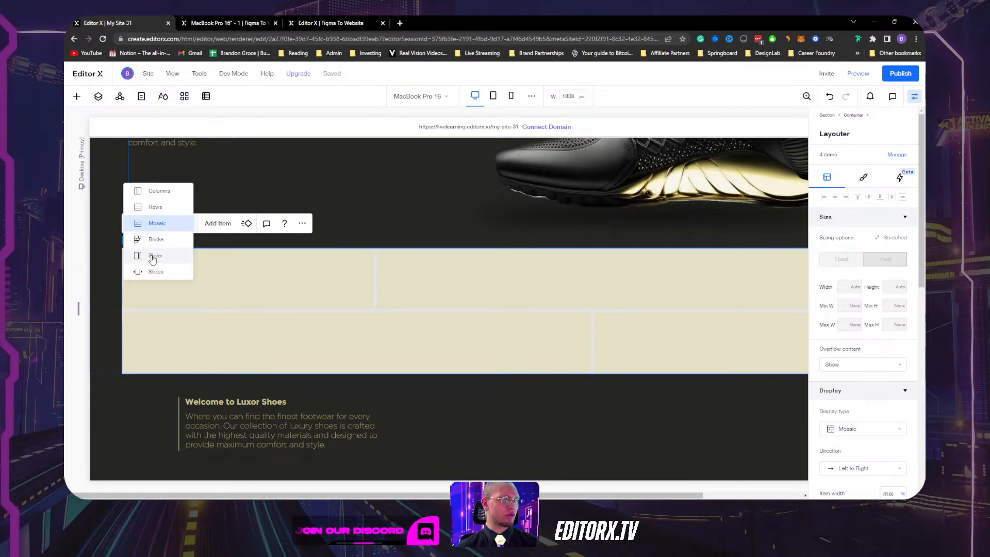
pyautogui.click(151, 255)
pyautogui.click(159, 226)
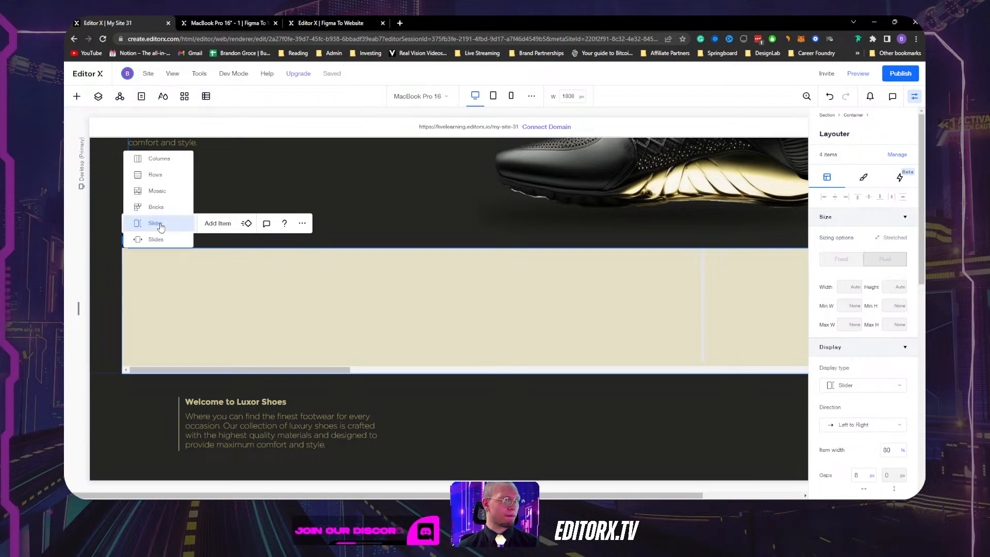
pyautogui.click(155, 240)
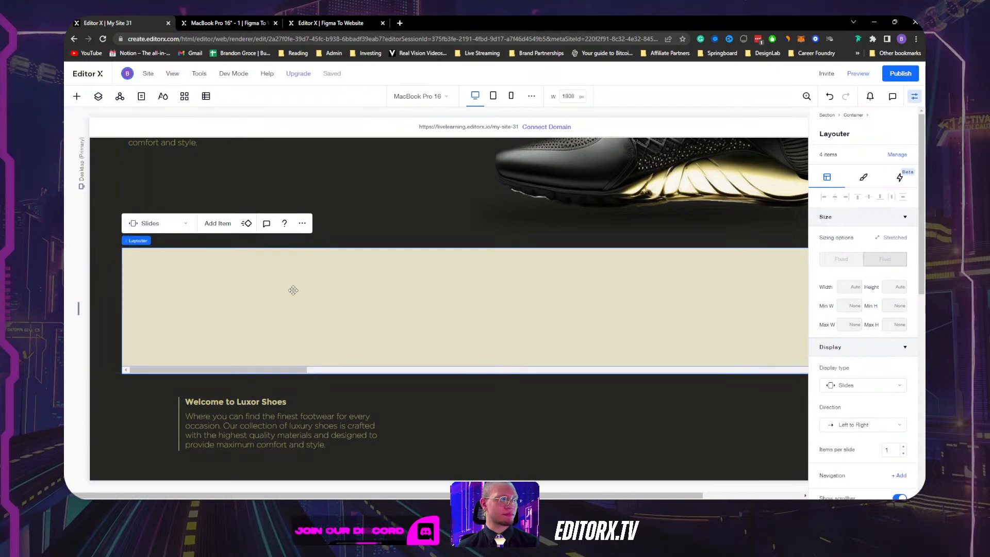
pyautogui.click(272, 301)
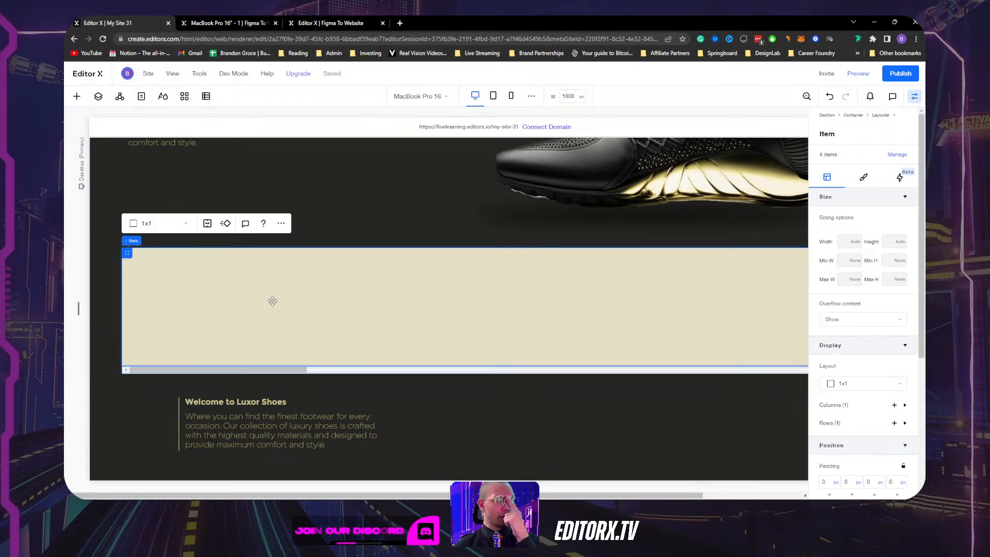
pyautogui.click(166, 227)
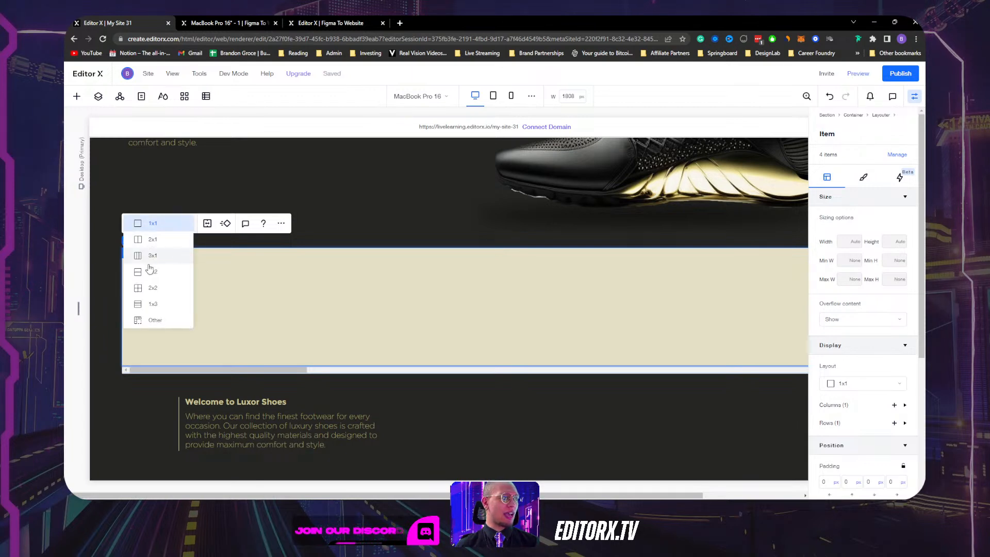
pyautogui.click(156, 323)
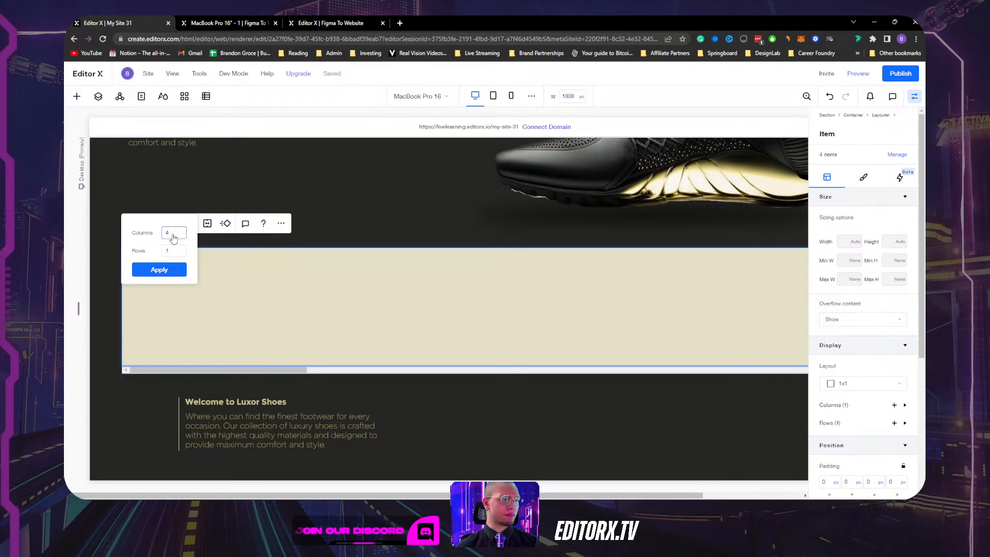
pyautogui.click(165, 269)
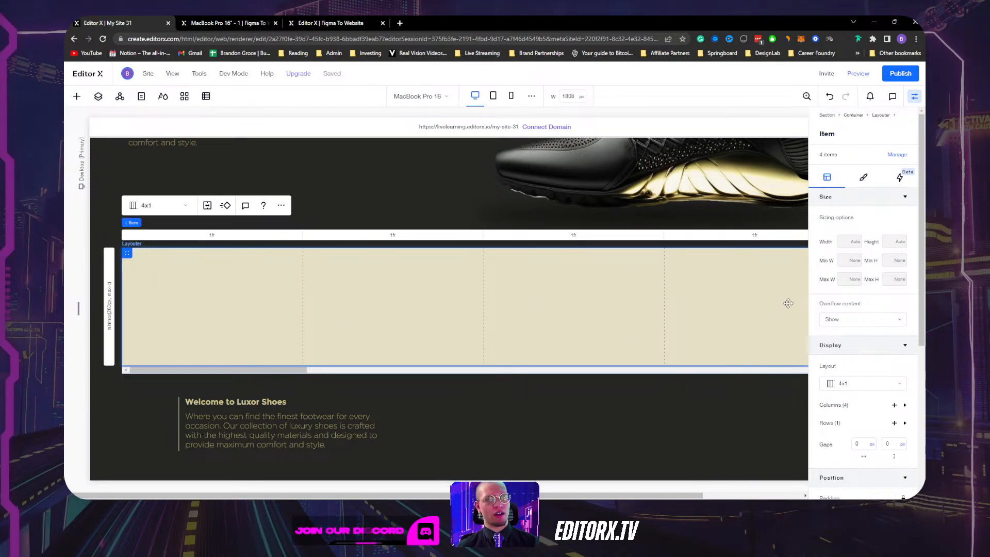
# Add an image to the first slide column and replace it with the black-and-gold shoe.
pyautogui.rightClick(223, 298)
pyautogui.moveTo(310, 273)
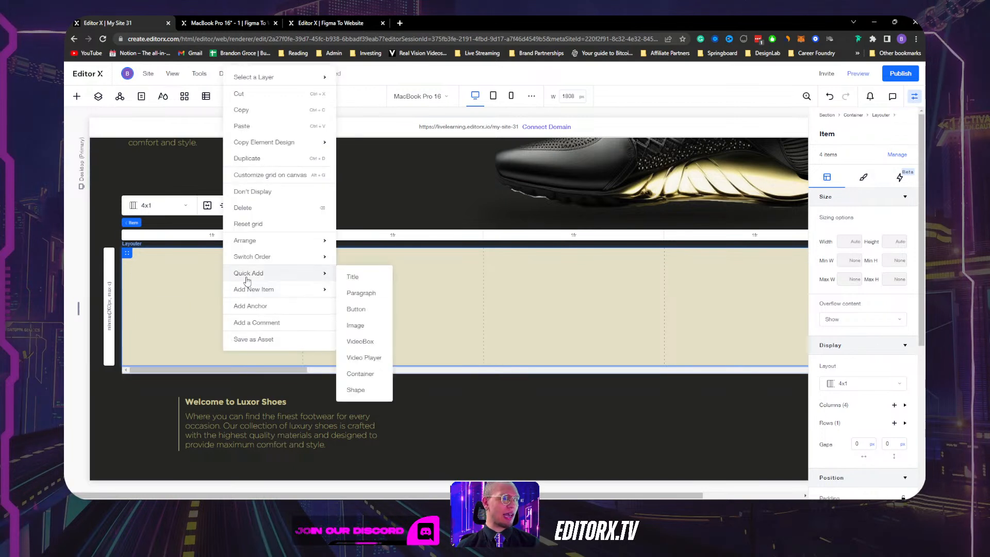
pyautogui.click(366, 326)
pyautogui.moveTo(389, 321); pyautogui.dragTo(196, 300)
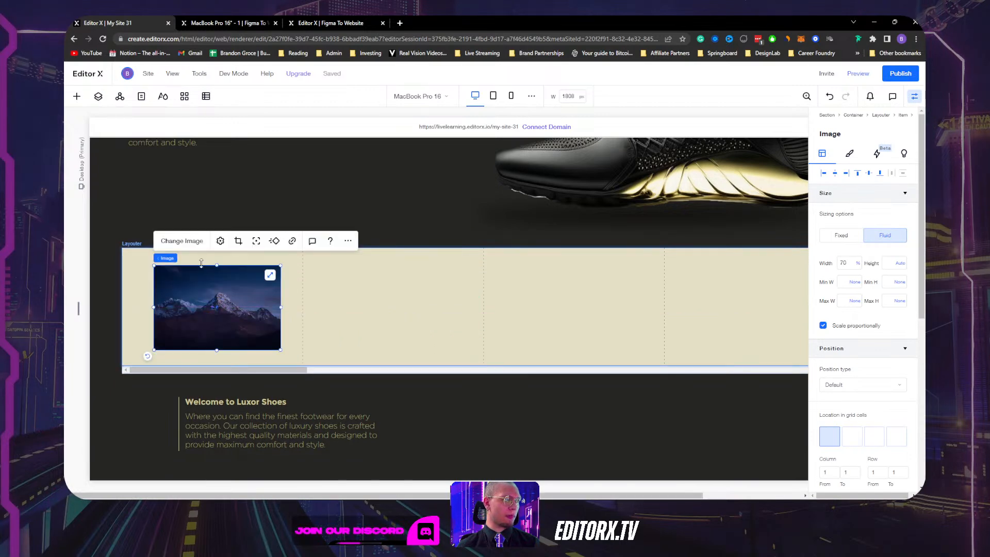
pyautogui.click(188, 237)
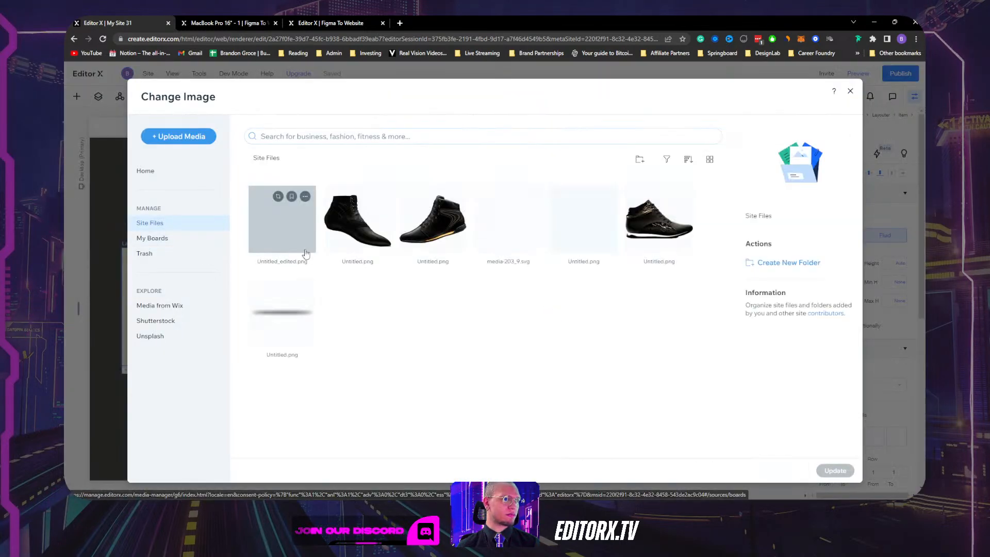
pyautogui.click(284, 221)
pyautogui.click(843, 471)
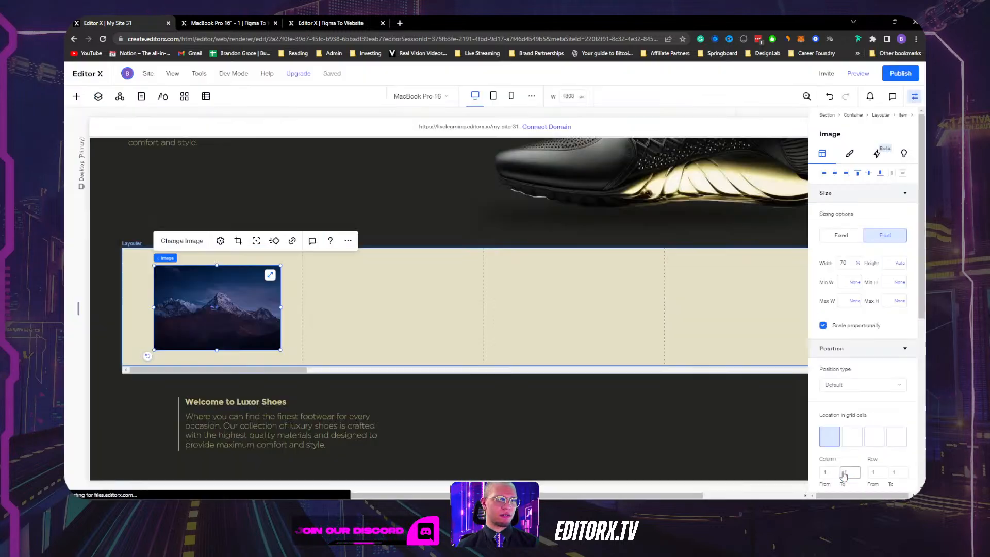
# Reset the shoe's crop, centre it in its column, and duplicate it into column two.
pyautogui.click(222, 242)
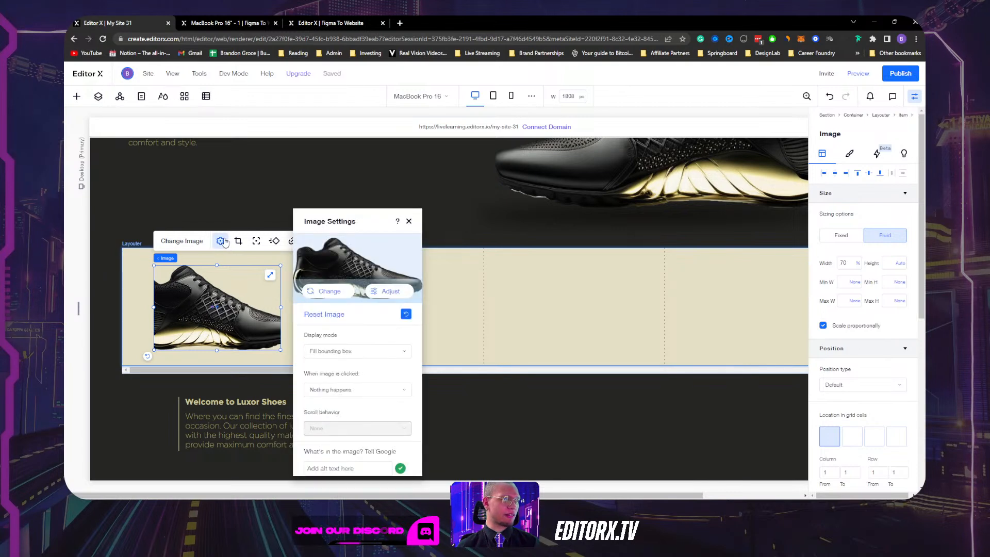
pyautogui.click(407, 316)
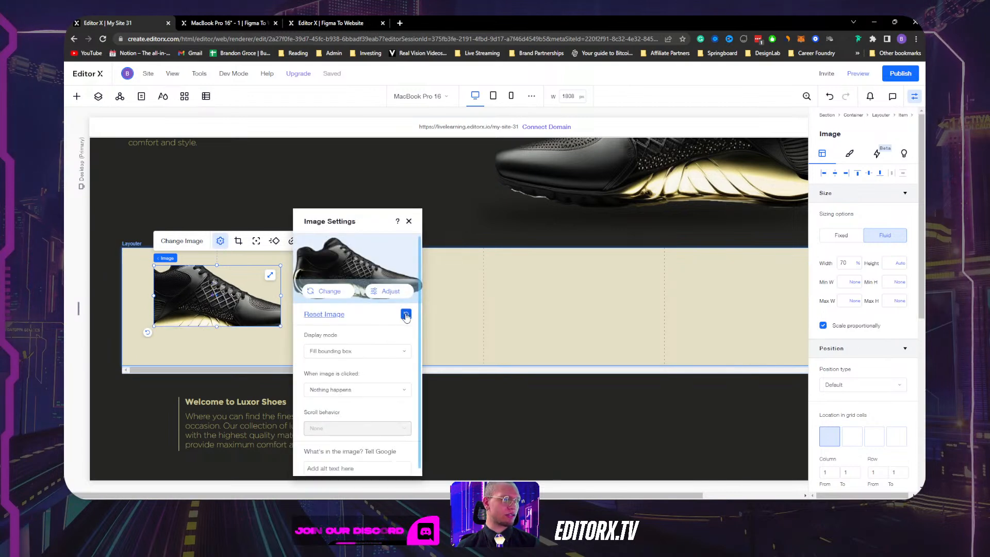
pyautogui.click(408, 221)
pyautogui.moveTo(230, 295); pyautogui.dragTo(230, 304)
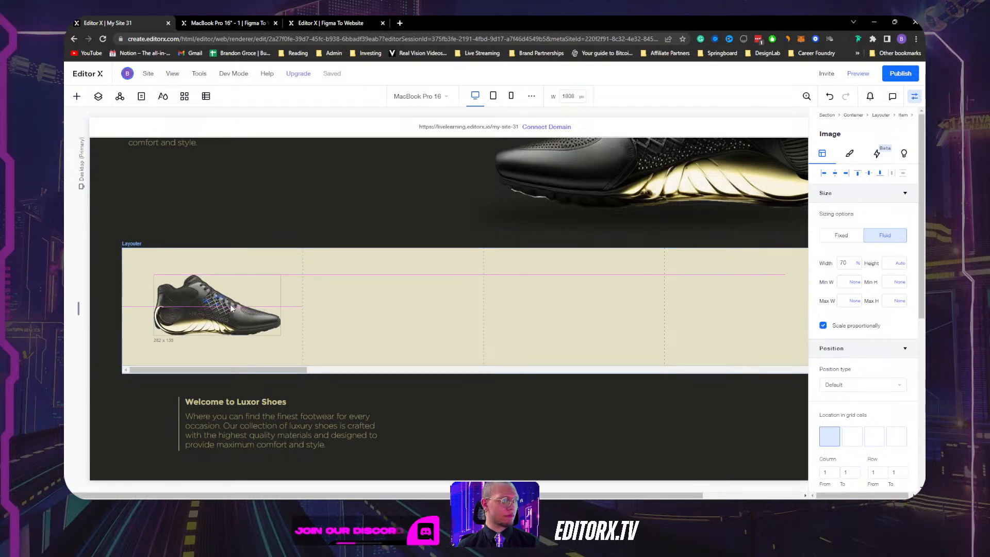
pyautogui.click(835, 174)
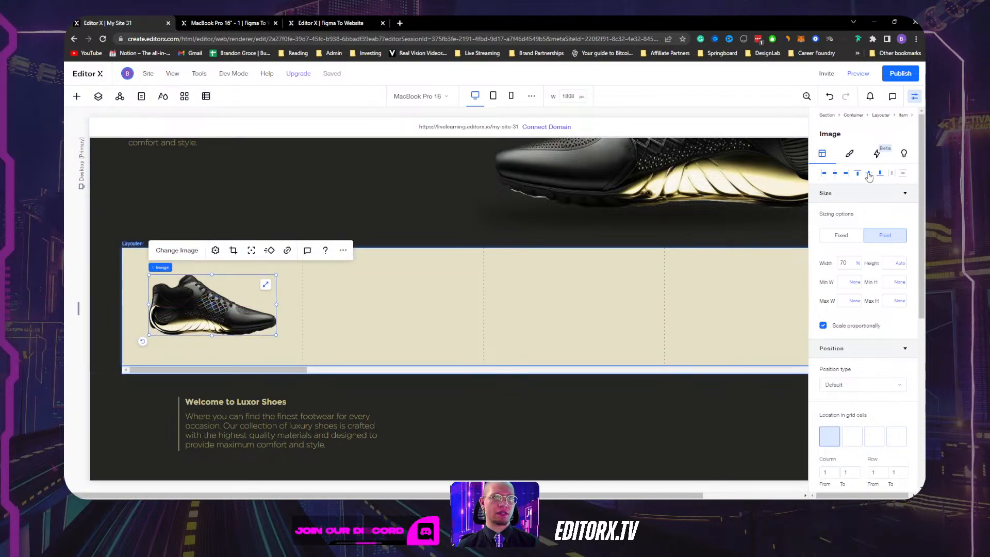
pyautogui.click(870, 175)
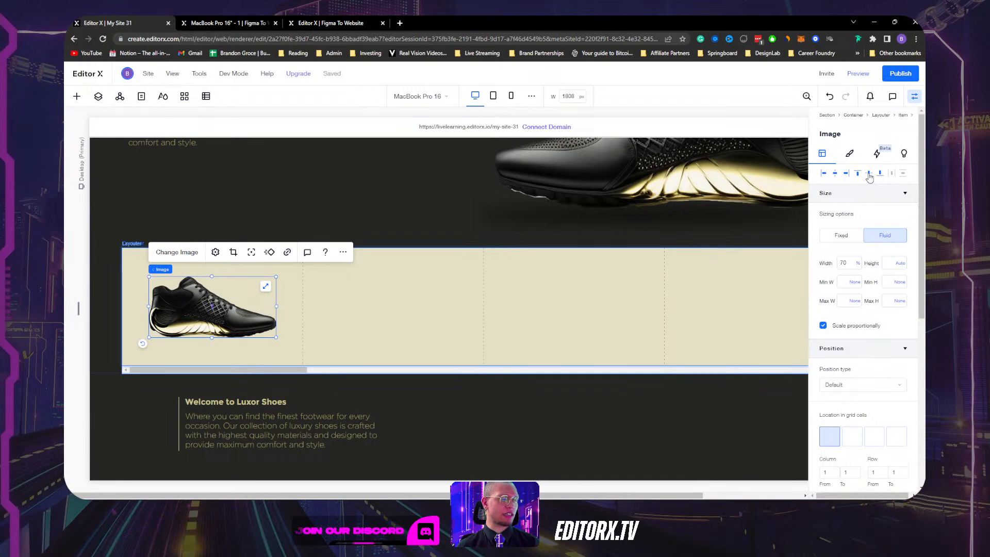
pyautogui.hotkey('ctrl', 'd')
pyautogui.moveTo(213, 320); pyautogui.dragTo(392, 310)
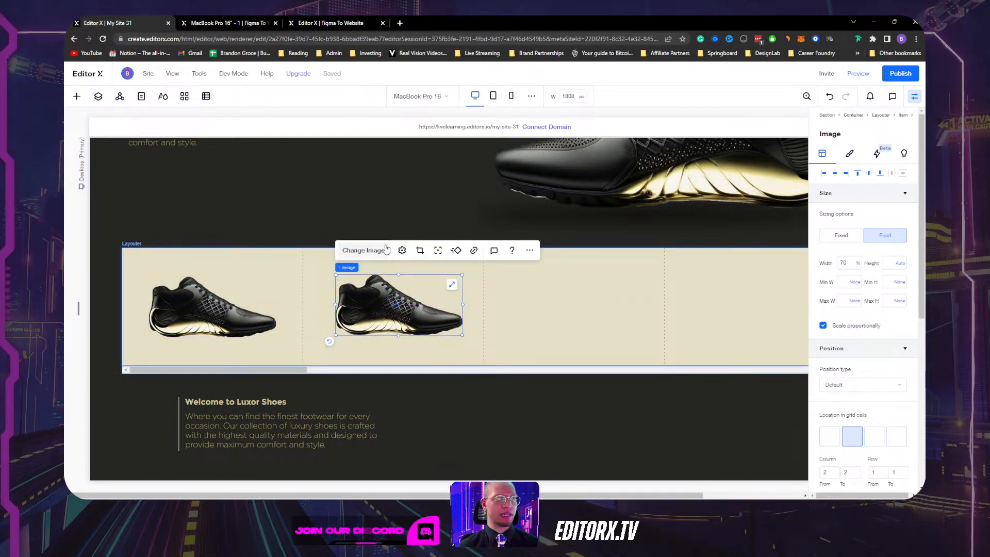
# Swap the second-column image for a different shoe and reset its crop.
pyautogui.click(386, 250)
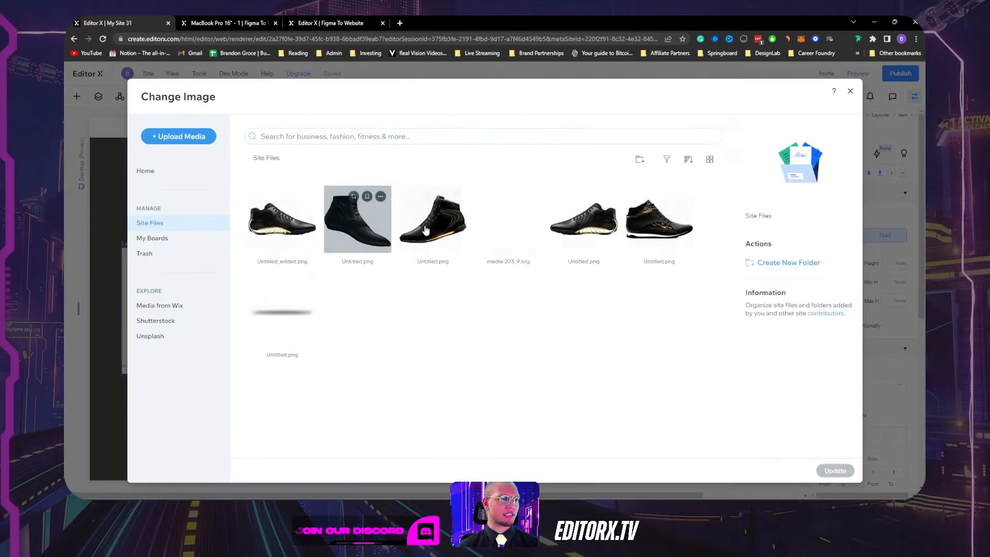
pyautogui.click(659, 219)
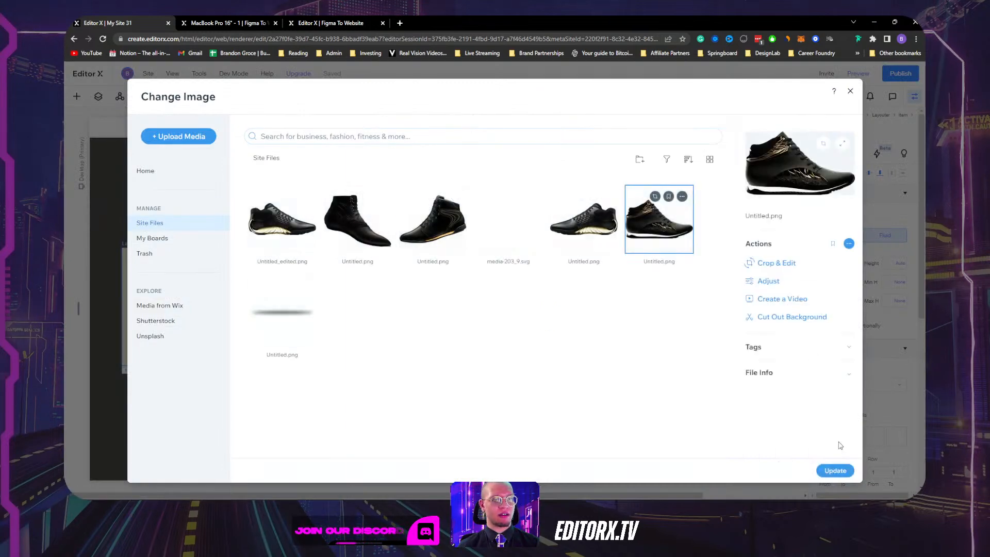
pyautogui.click(835, 471)
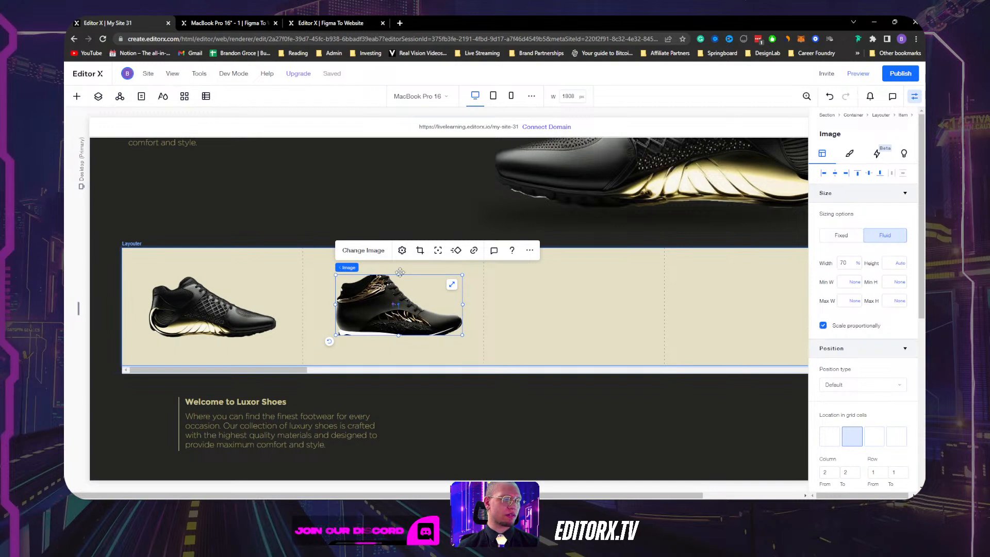
pyautogui.click(402, 251)
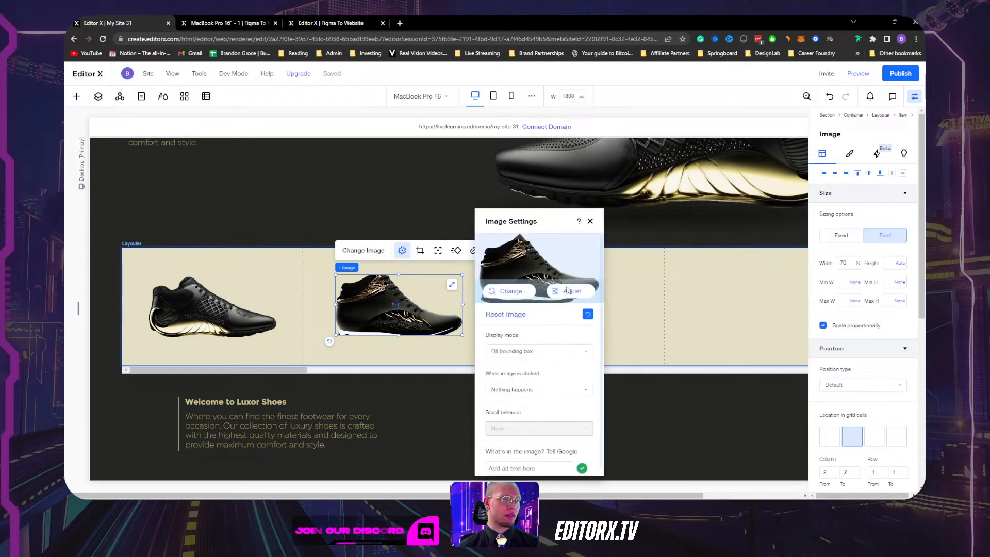
pyautogui.click(588, 315)
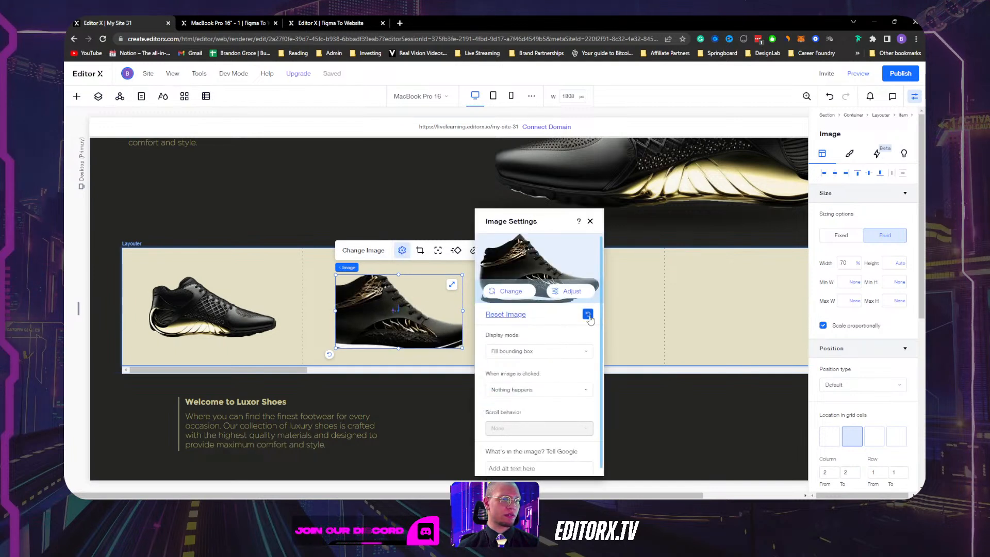
pyautogui.click(592, 221)
# Duplicate the shoe into the third cell, choose the high-top shoe, and open Crop & Edit.
pyautogui.hotkey('ctrl', 'd')
pyautogui.moveTo(379, 316); pyautogui.dragTo(544, 305)
pyautogui.click(542, 246)
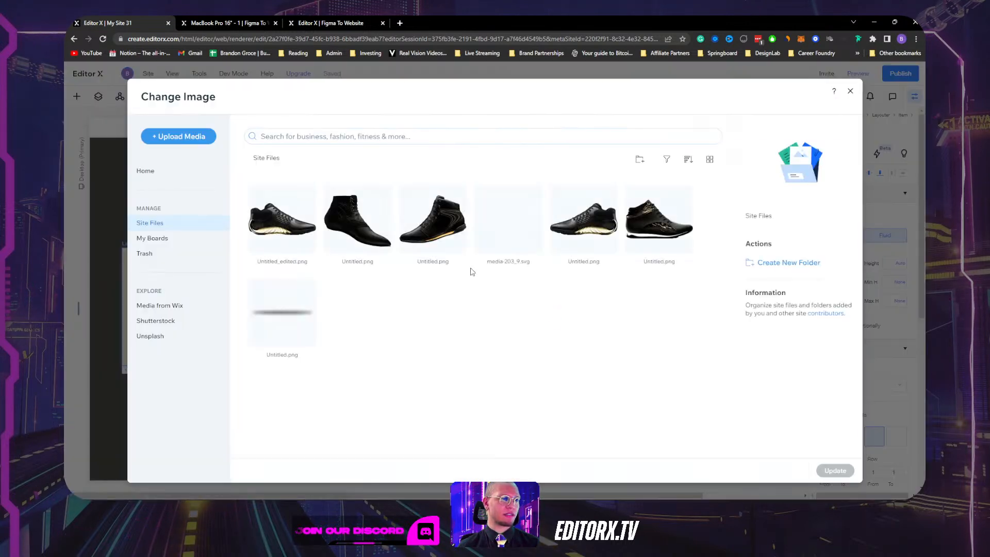
pyautogui.click(361, 222)
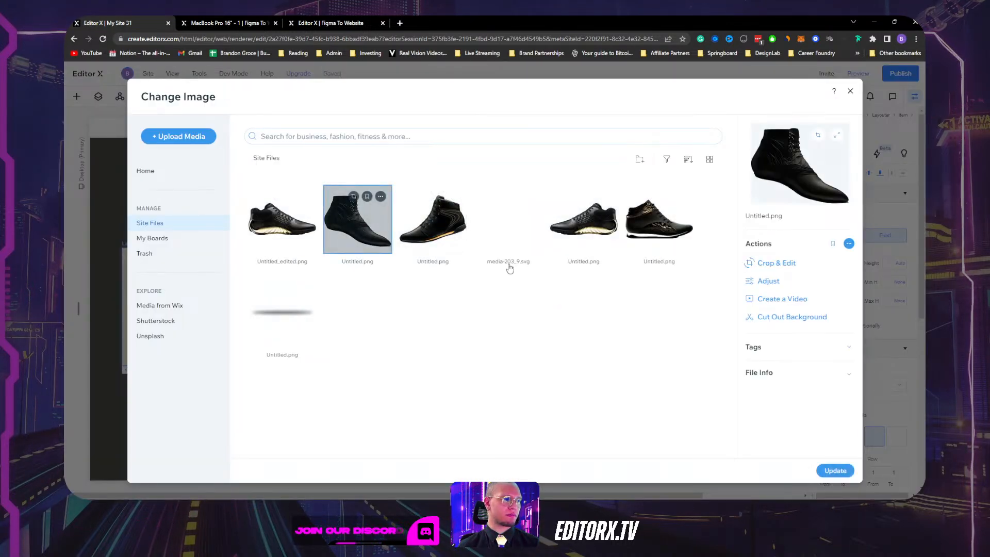
pyautogui.click(459, 240)
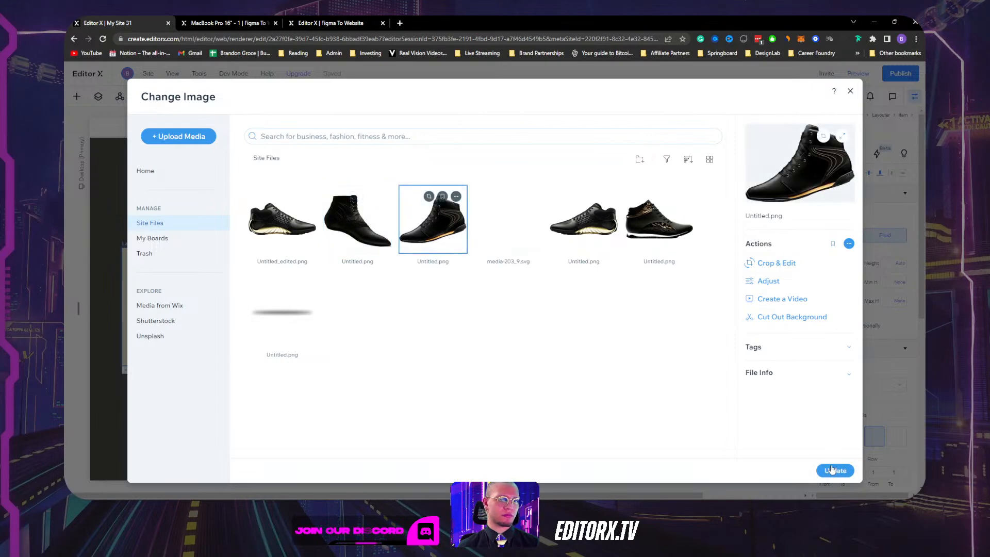
pyautogui.click(767, 266)
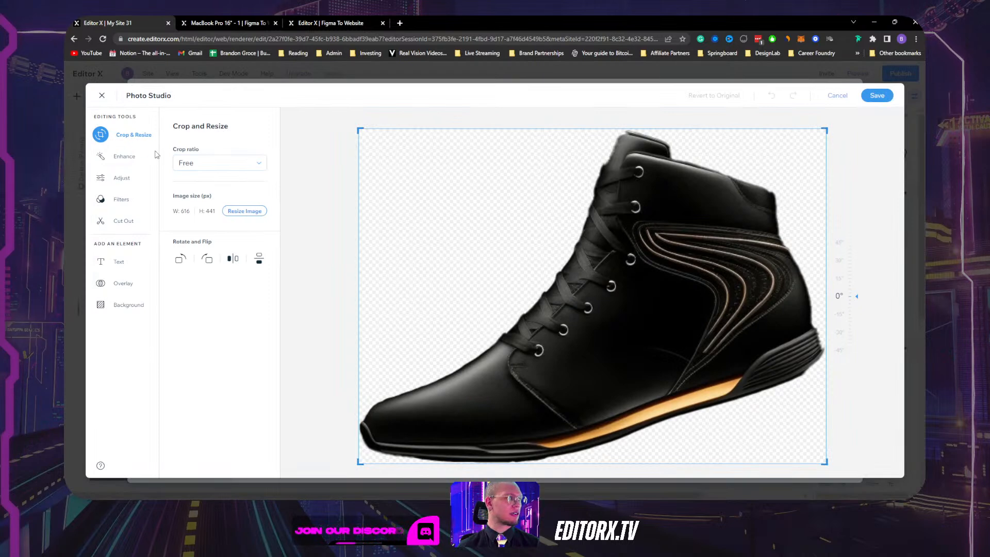
# Flip the high-top shoe horizontally, apply it to the third cell, and reset its crop.
pyautogui.click(233, 258)
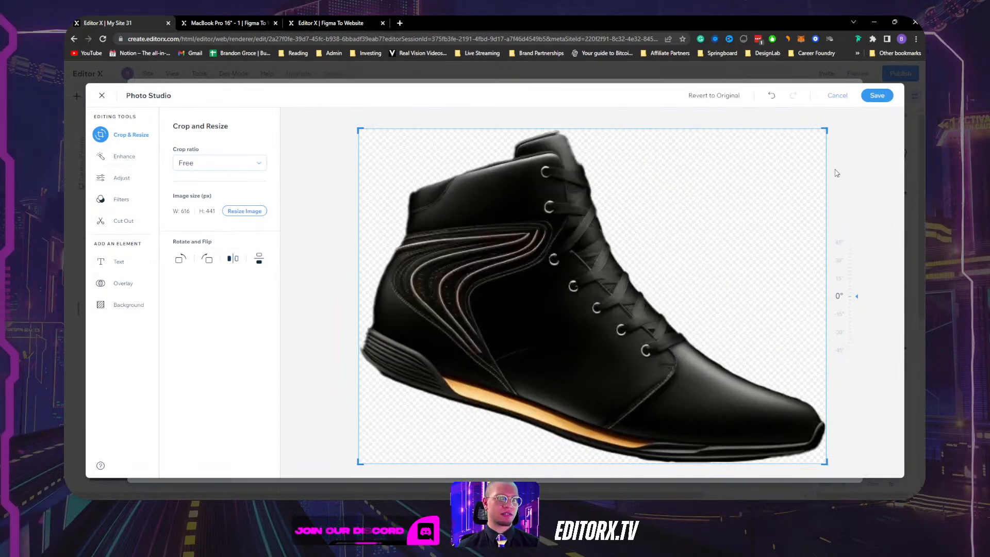
pyautogui.click(874, 99)
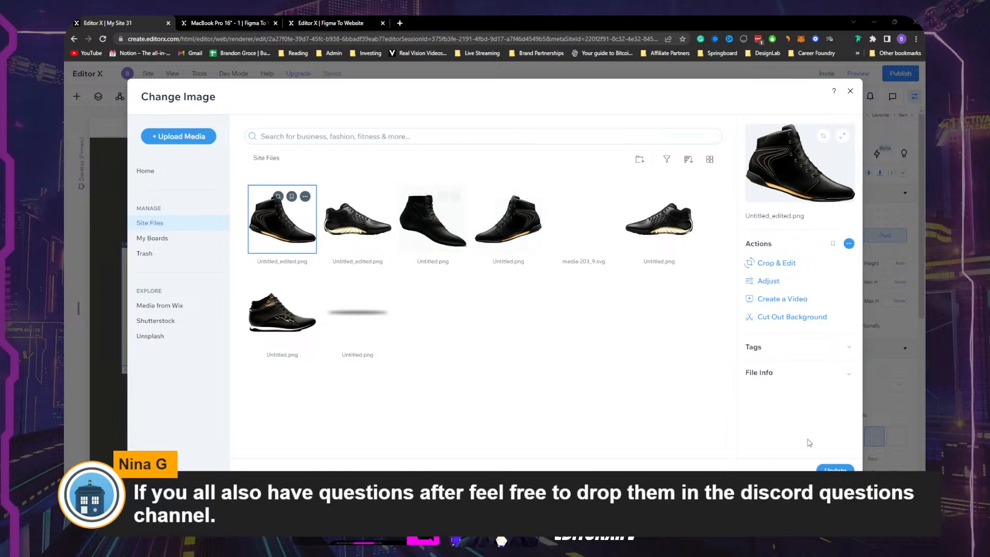
pyautogui.click(835, 469)
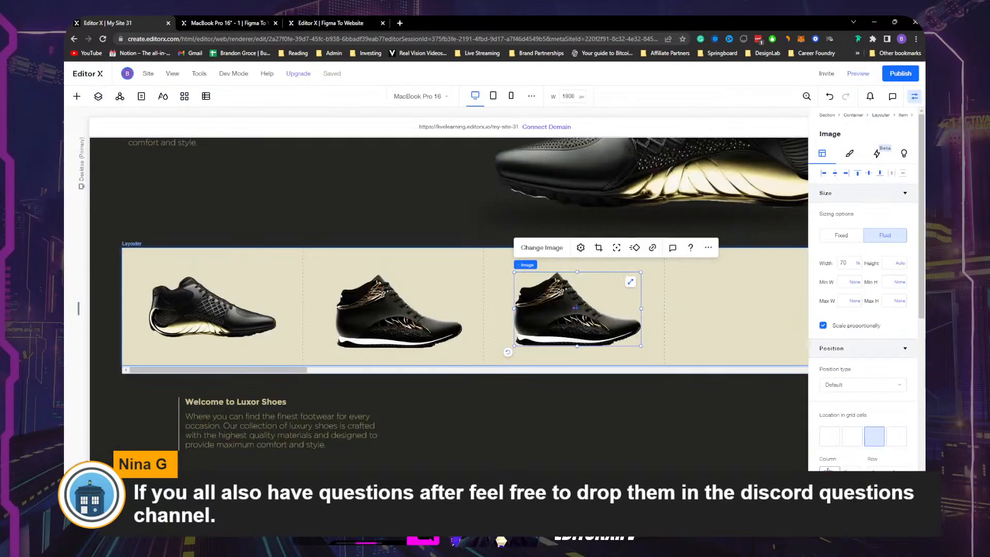
pyautogui.click(582, 248)
pyautogui.click(765, 315)
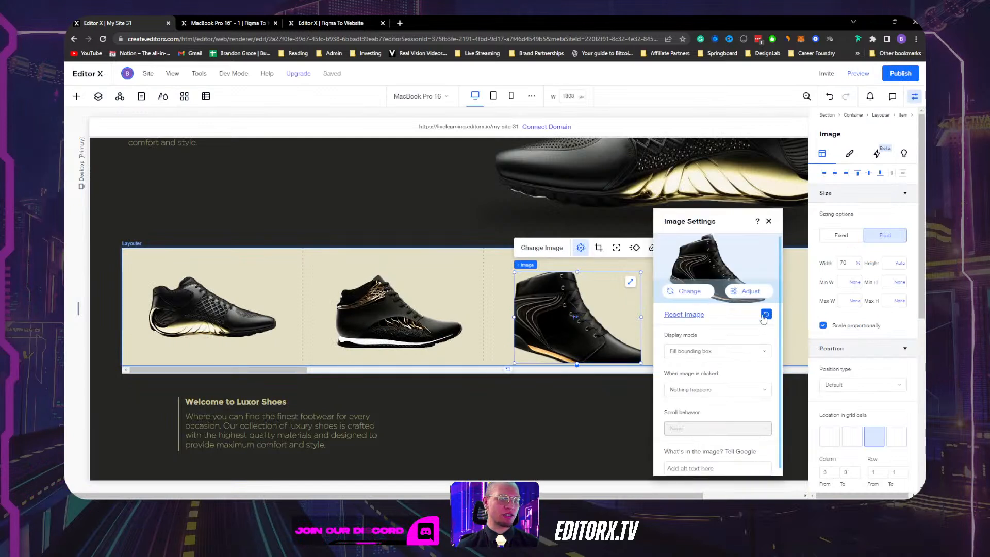
pyautogui.click(768, 221)
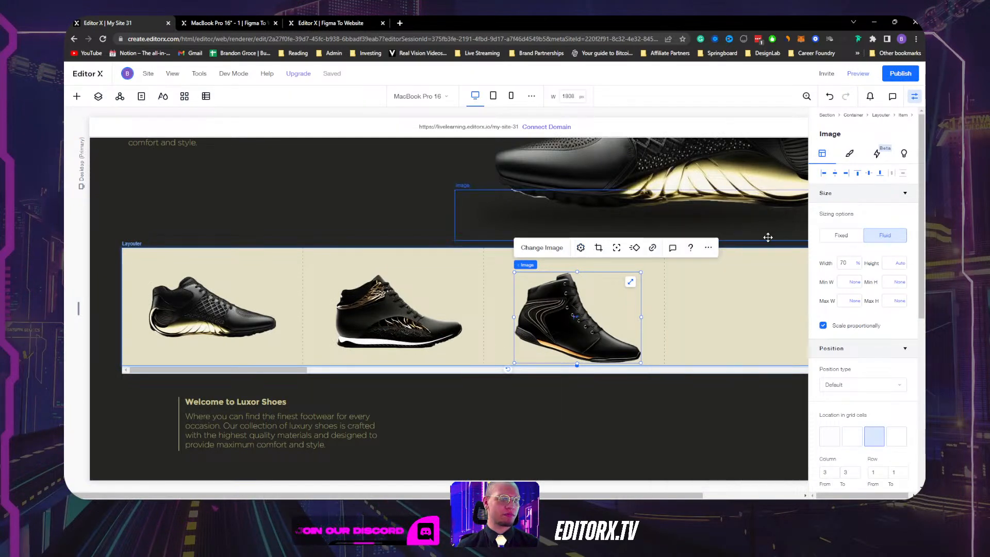
# Copy the shoe into the fourth cell, change it to the black ankle boot, and reset its crop.
pyautogui.click(914, 99)
pyautogui.keyDown('alt'); pyautogui.moveTo(592, 316); pyautogui.dragTo(732, 321); pyautogui.keyUp('alt')
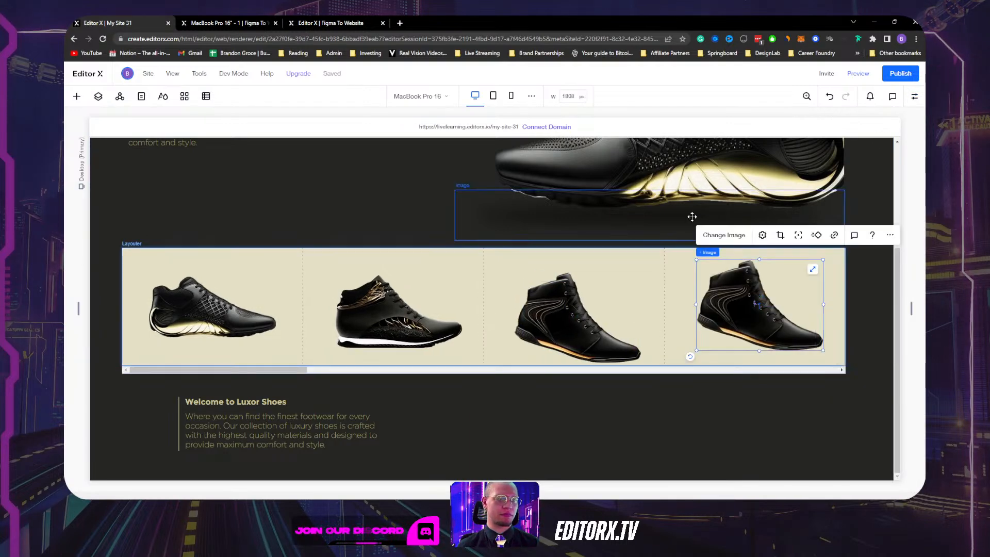
pyautogui.click(729, 235)
pyautogui.click(431, 216)
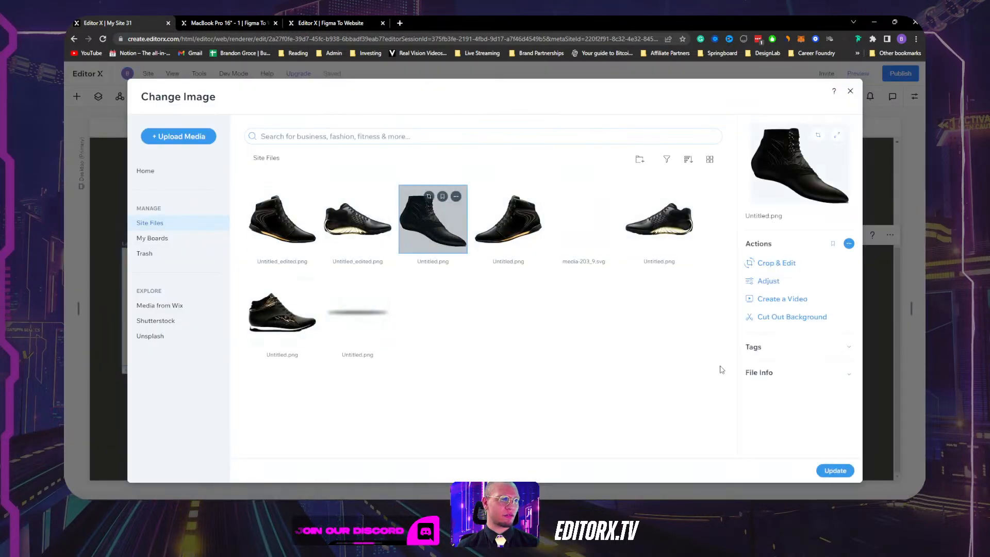
pyautogui.click(834, 471)
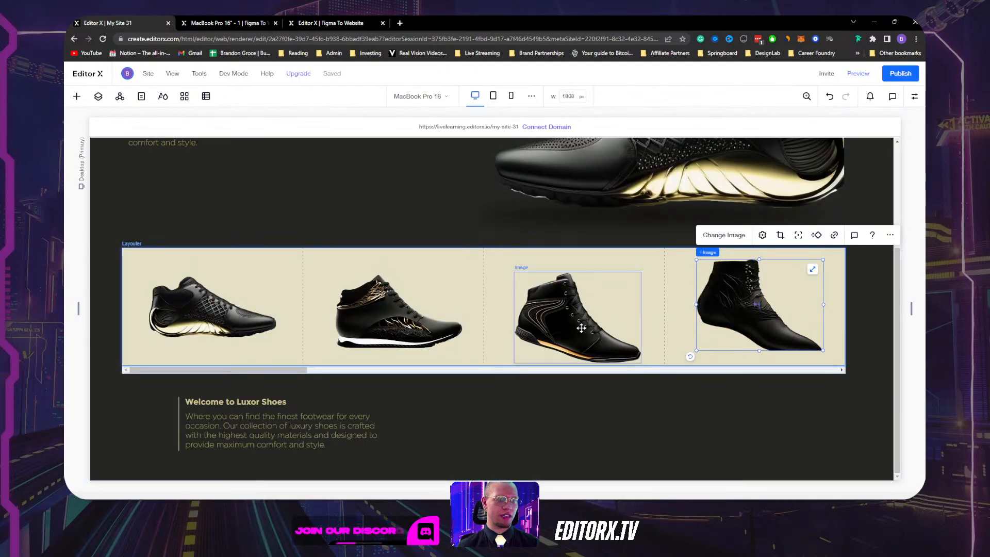
pyautogui.click(762, 235)
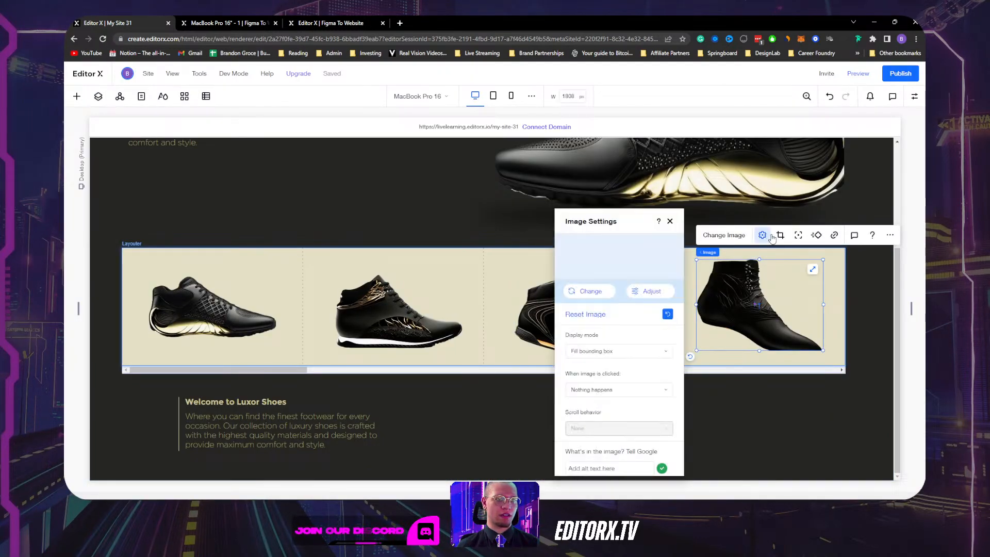
pyautogui.click(668, 315)
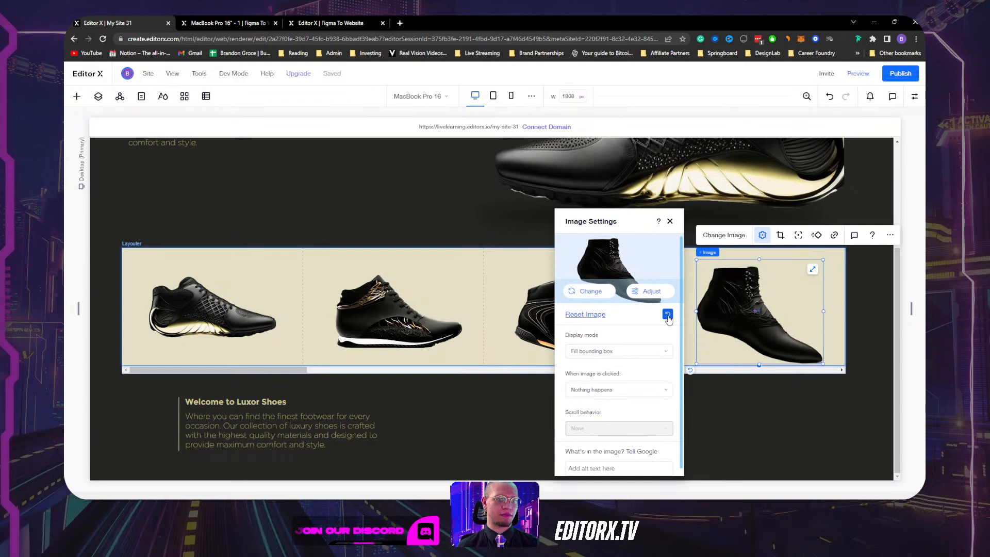
pyautogui.click(527, 310)
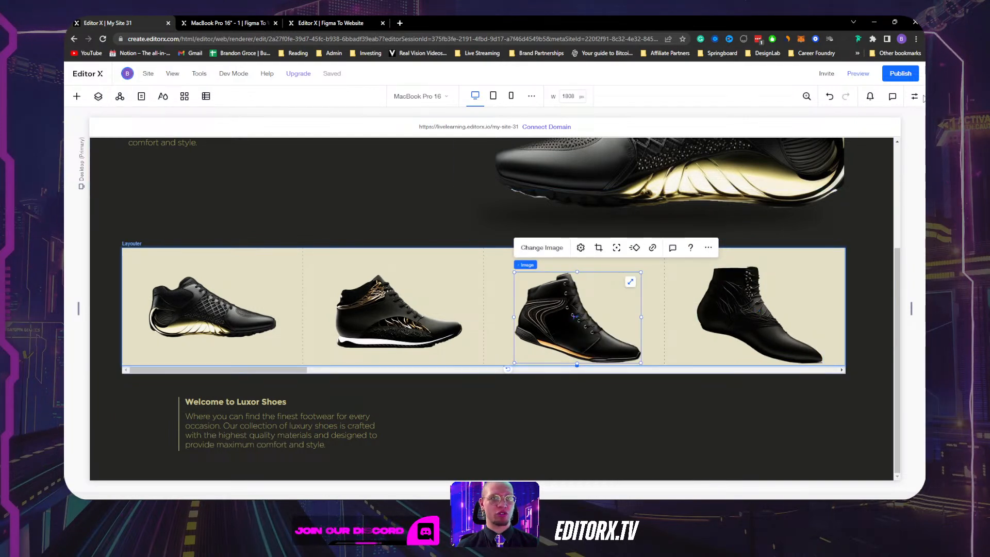
# Tilt the third shoe slightly and the fourth to 353 degrees, then centre them vertically.
pyautogui.click(916, 97)
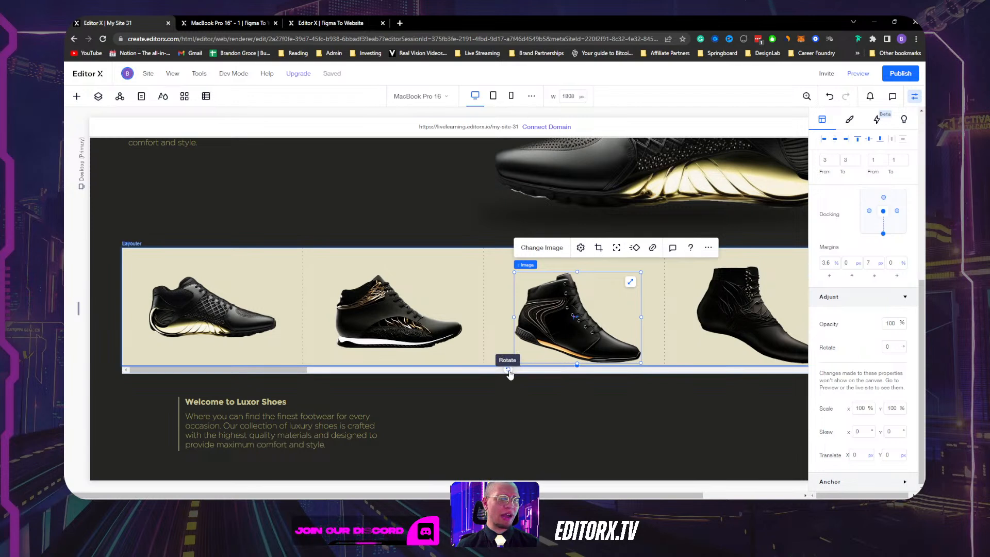
pyautogui.moveTo(509, 370); pyautogui.dragTo(531, 373)
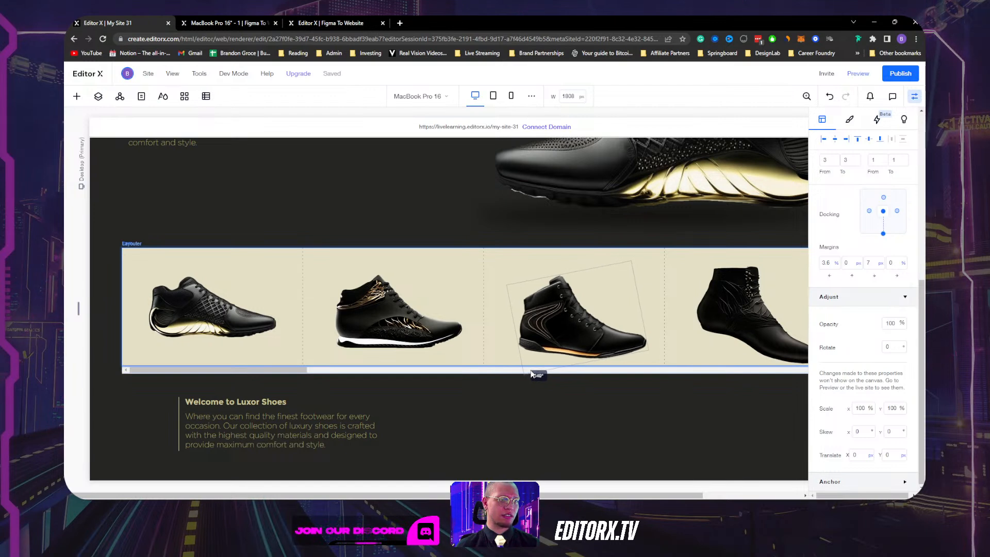
pyautogui.click(740, 315)
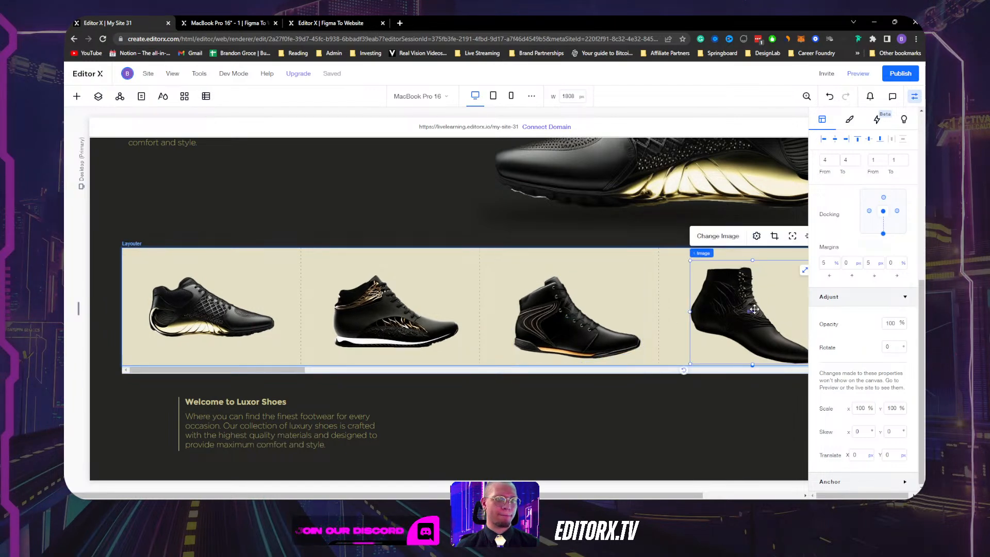
pyautogui.click(914, 98)
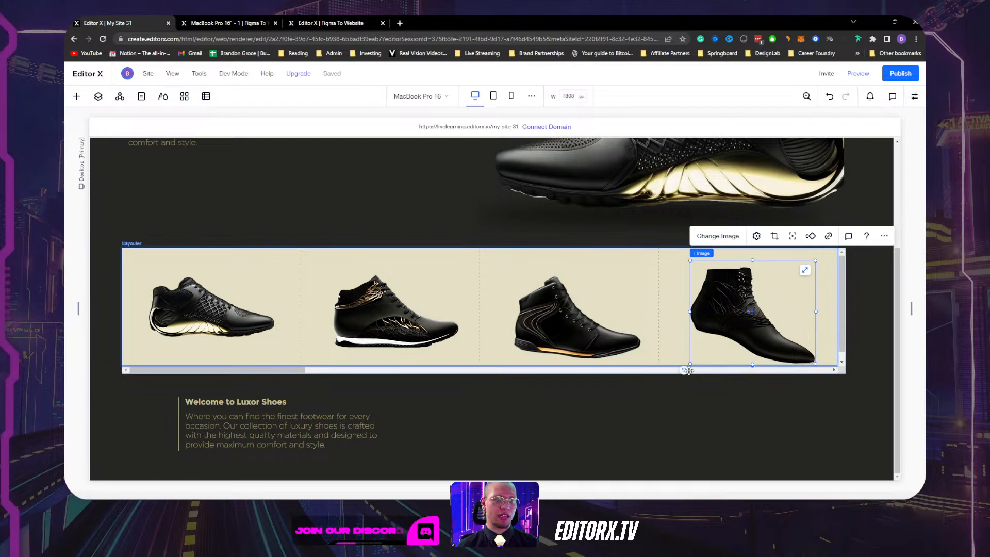
pyautogui.moveTo(684, 370); pyautogui.dragTo(707, 380)
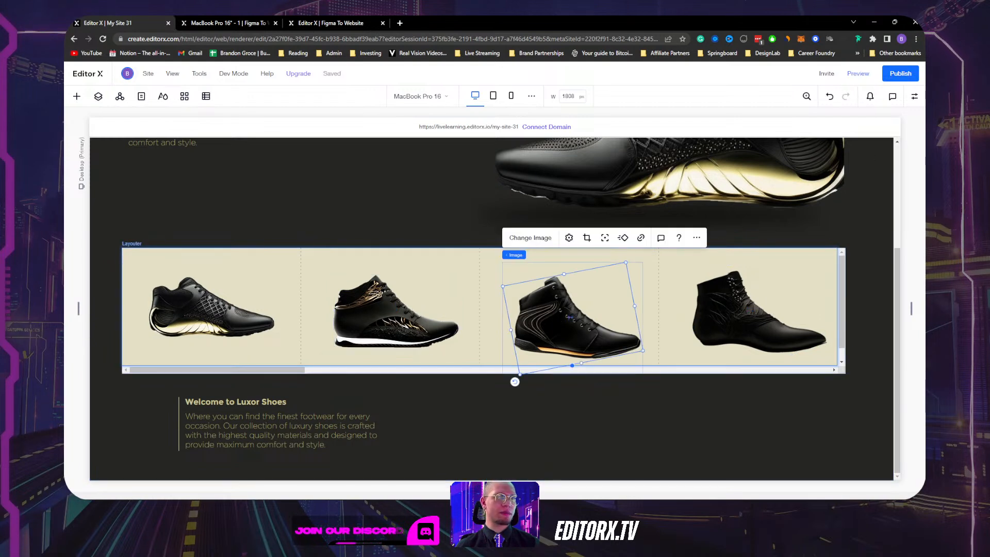
pyautogui.click(915, 97)
pyautogui.click(870, 174)
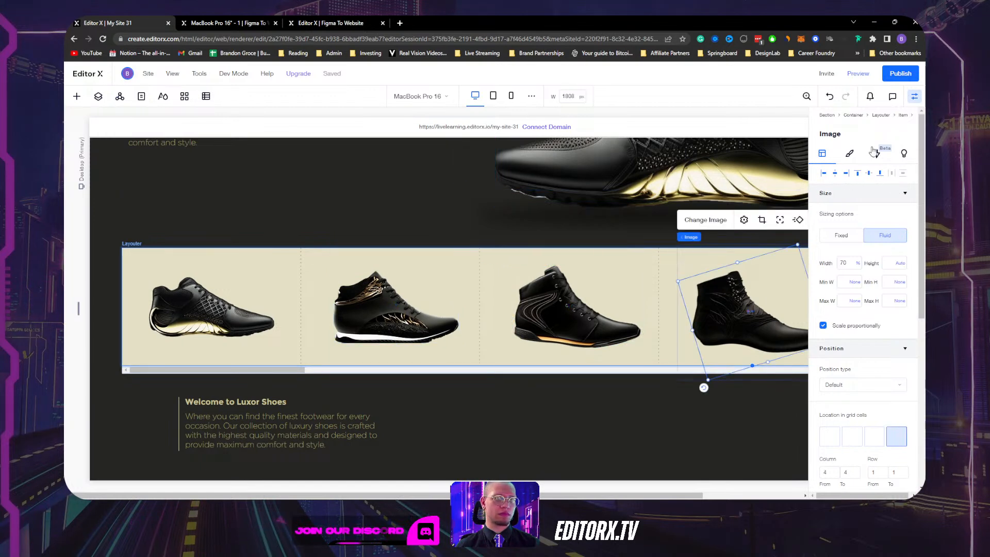
pyautogui.click(869, 173)
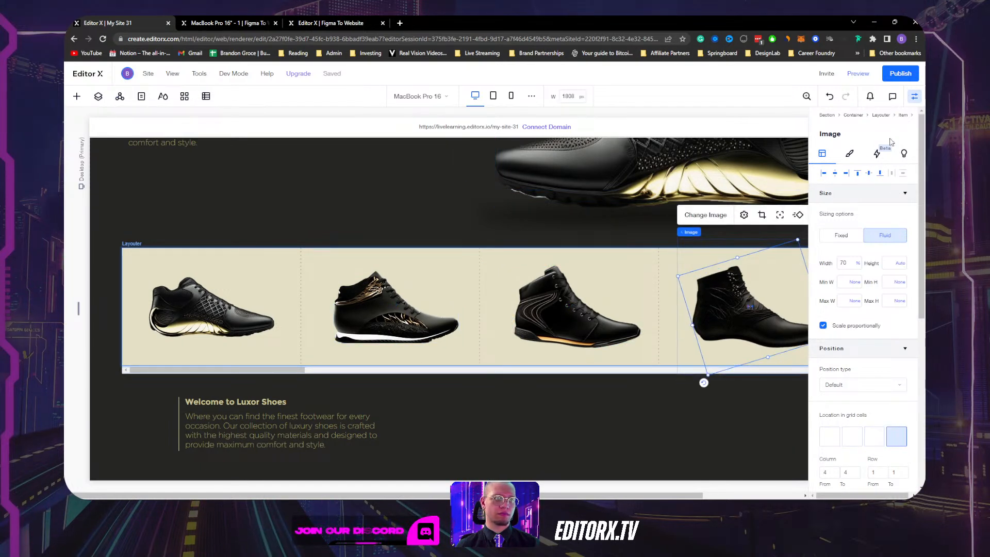
pyautogui.click(915, 98)
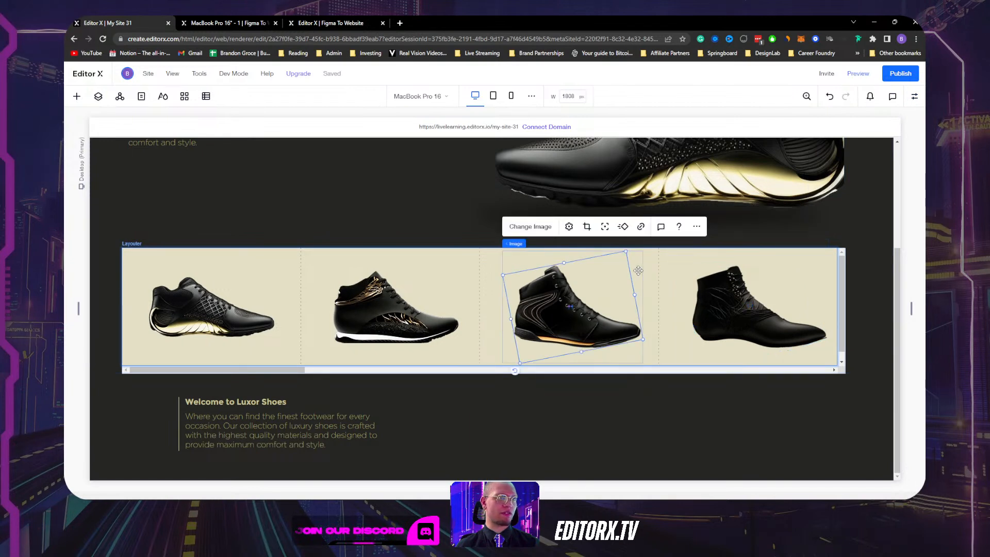
pyautogui.click(651, 264)
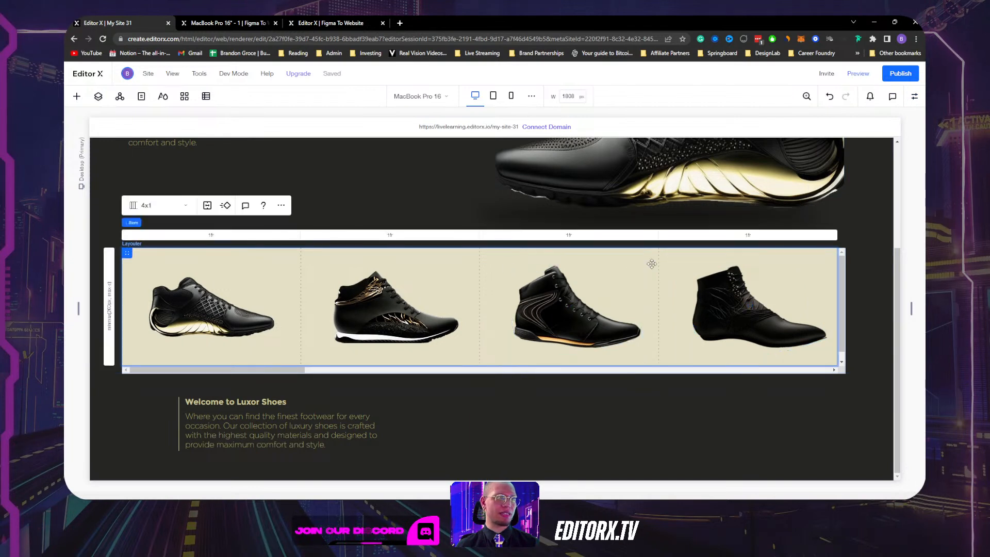
# Set the slider items' beige background and the container background to 0 opacity.
pyautogui.click(914, 97)
pyautogui.click(863, 178)
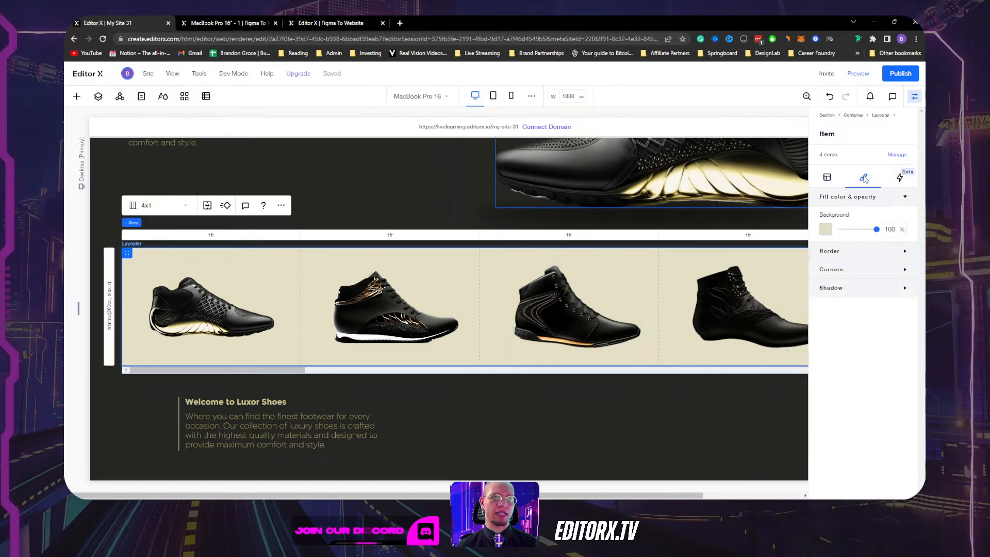
pyautogui.moveTo(864, 233); pyautogui.dragTo(824, 232)
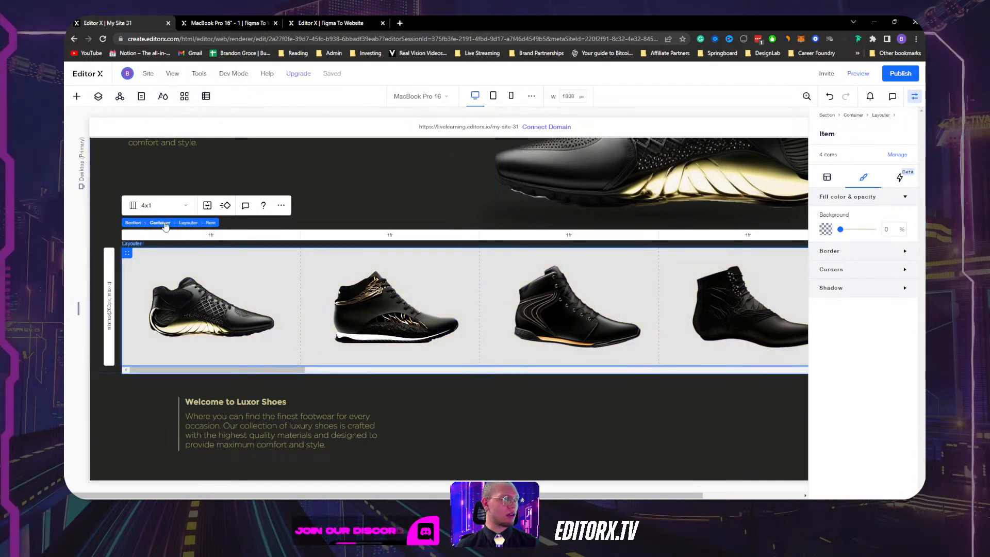
pyautogui.click(160, 223)
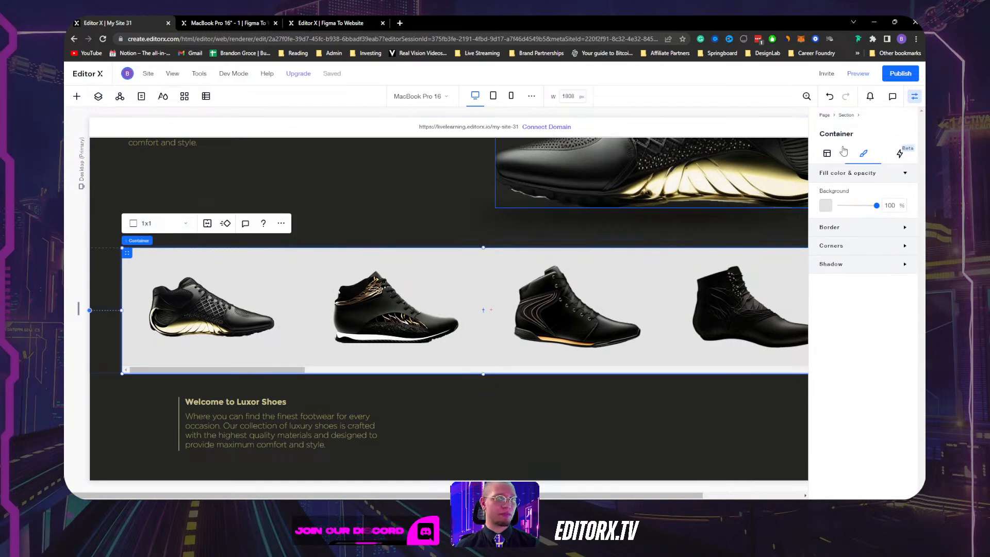
pyautogui.moveTo(875, 207); pyautogui.dragTo(826, 210)
pyautogui.click(915, 96)
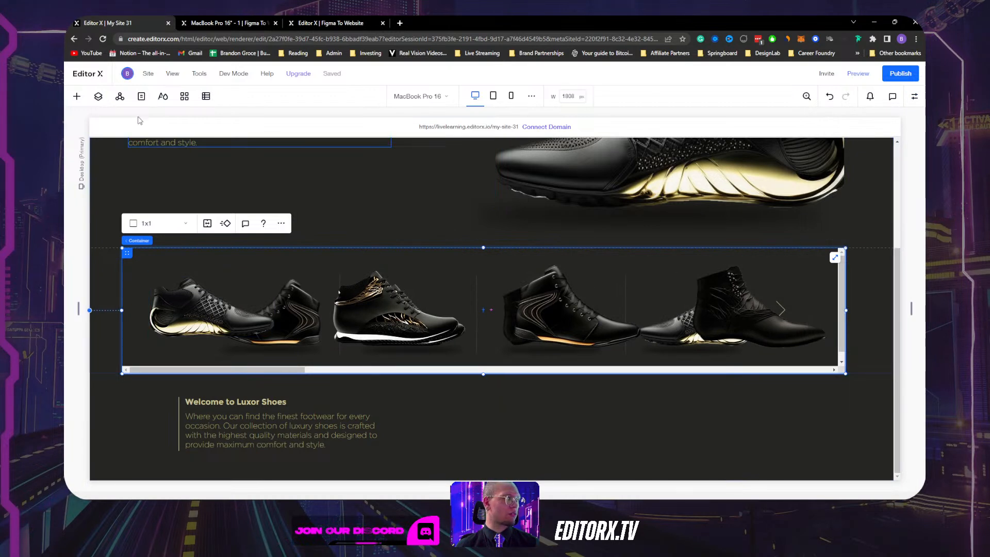
# Set the old slider to Don't Display from Layers, then select the shoe Layouter.
pyautogui.click(98, 97)
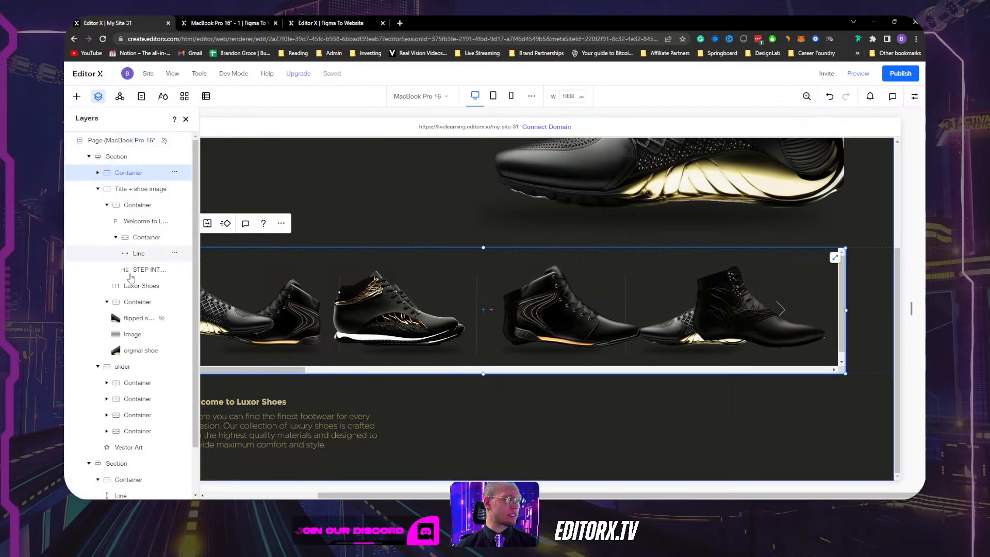
pyautogui.click(126, 369)
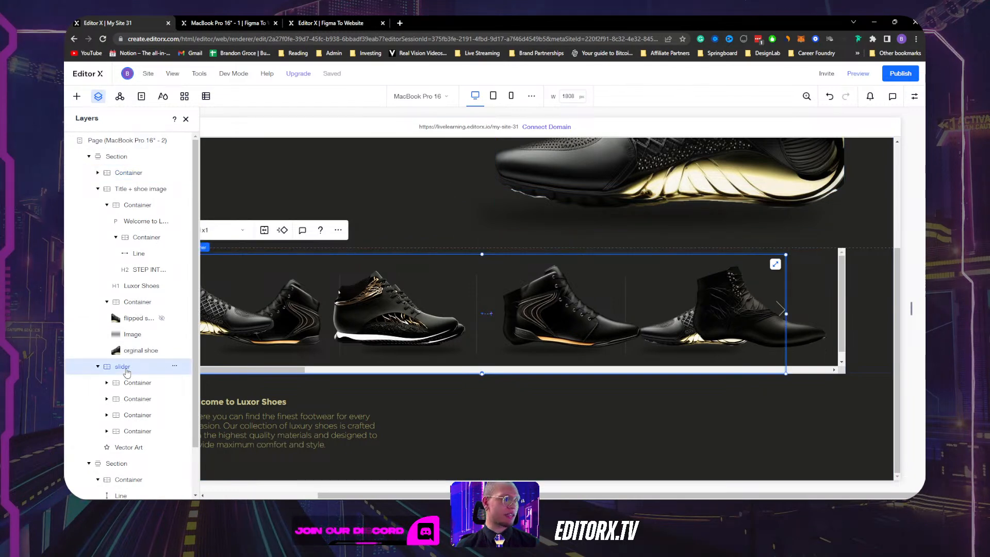
pyautogui.click(174, 366)
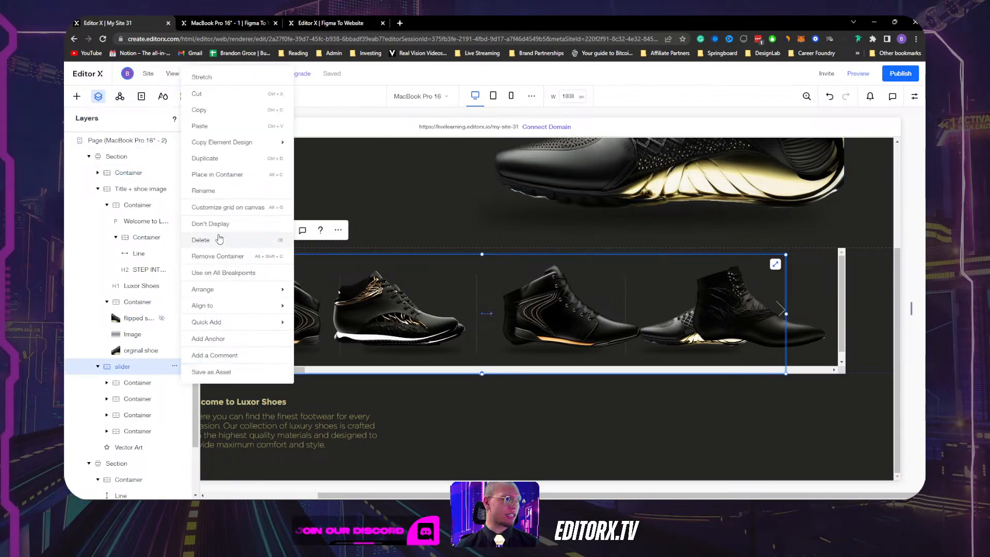
pyautogui.click(219, 224)
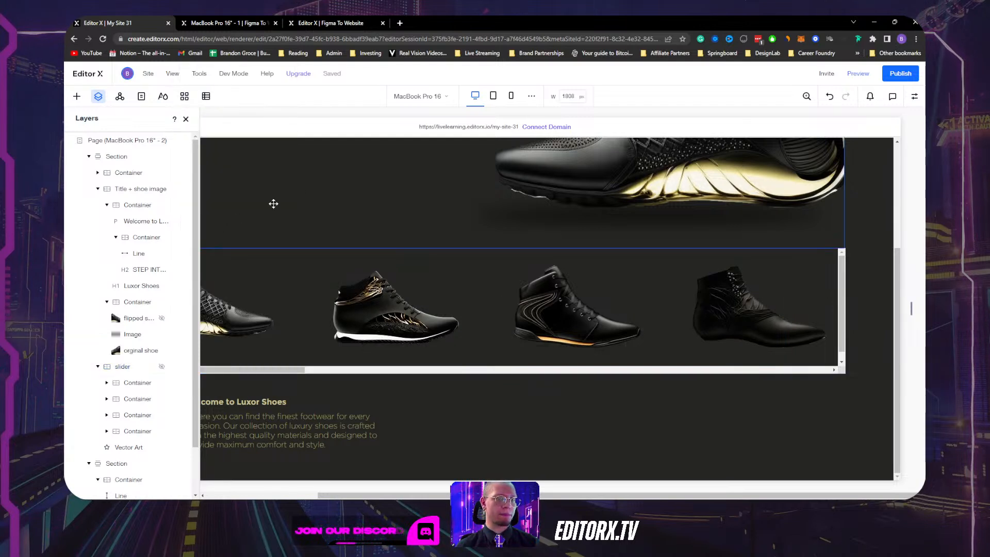
pyautogui.click(186, 120)
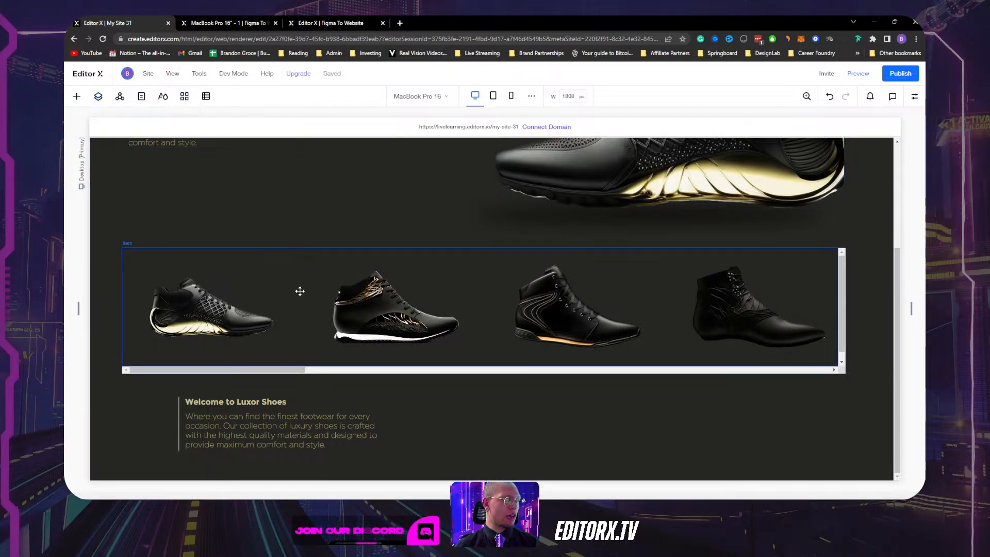
pyautogui.click(299, 291)
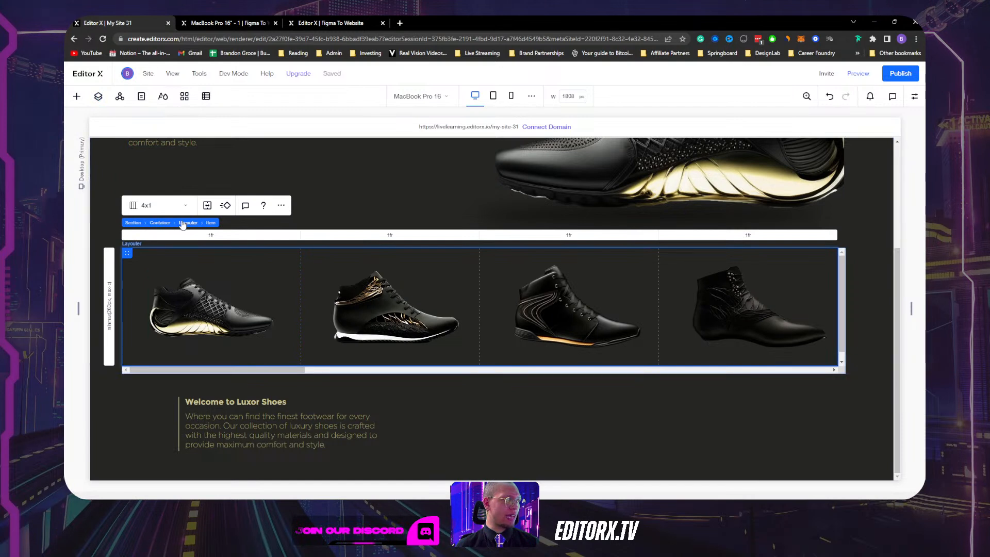
pyautogui.click(183, 223)
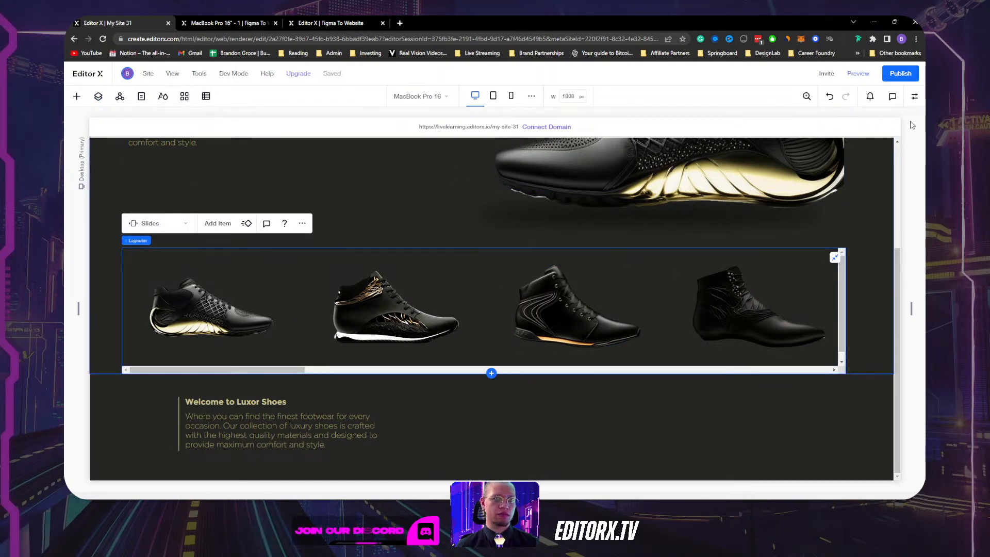
# Turn off the Layouter's scrollbar and add arrow navigation to the slider.
pyautogui.click(915, 97)
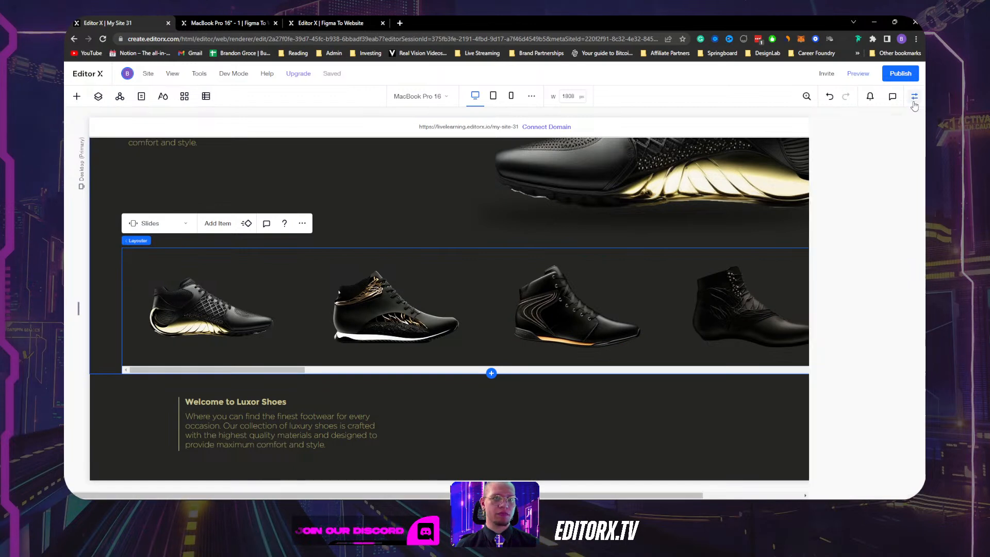
pyautogui.click(829, 178)
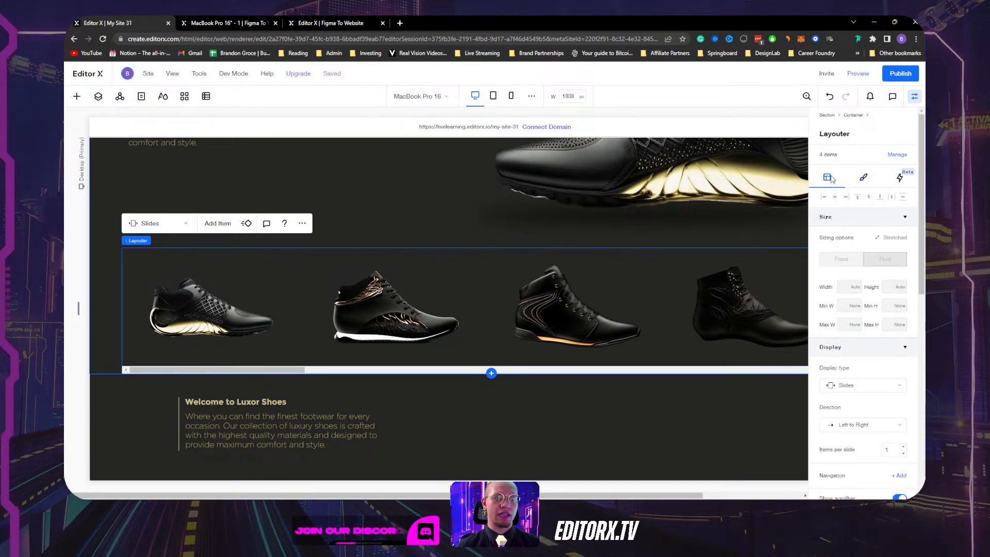
pyautogui.scroll(-2, 850, 382)
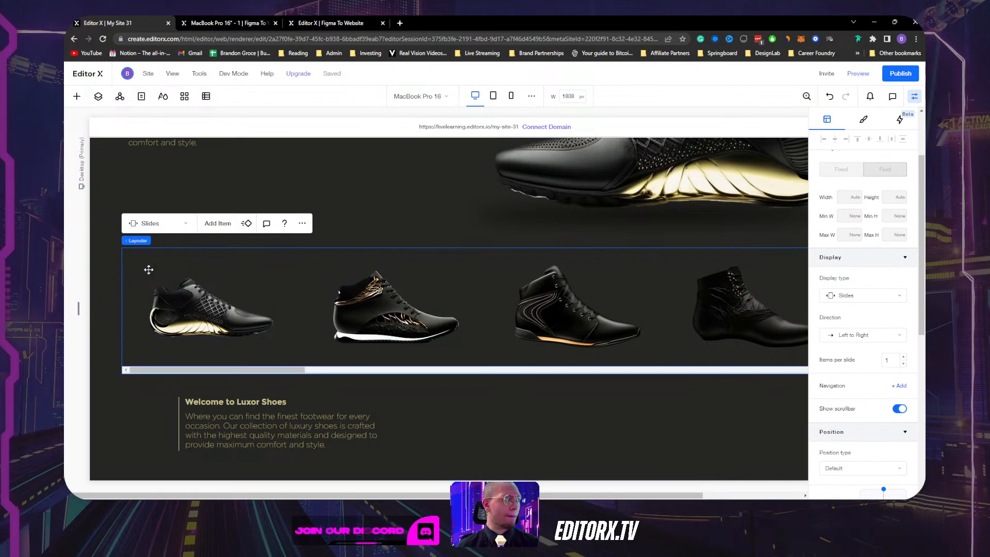
pyautogui.moveTo(137, 244)
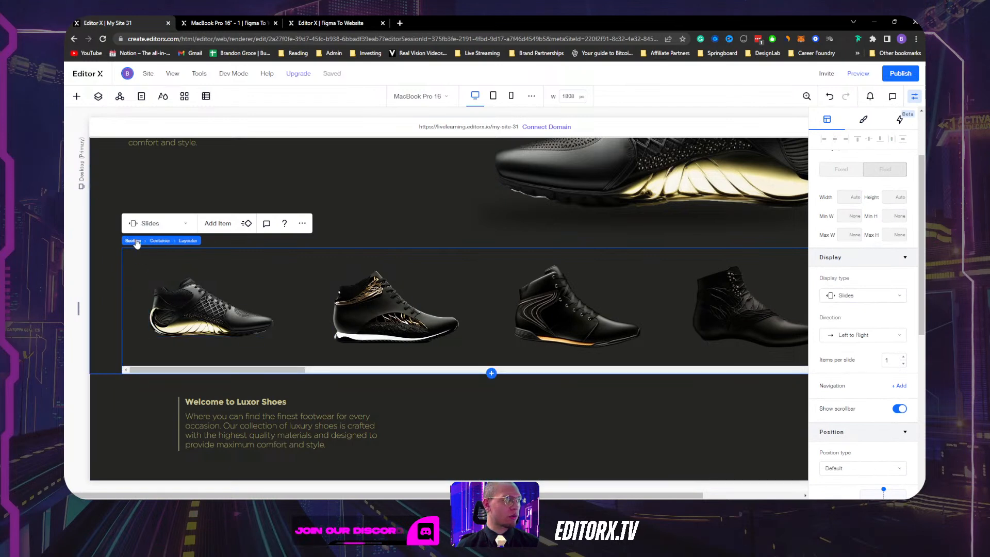
pyautogui.click(900, 410)
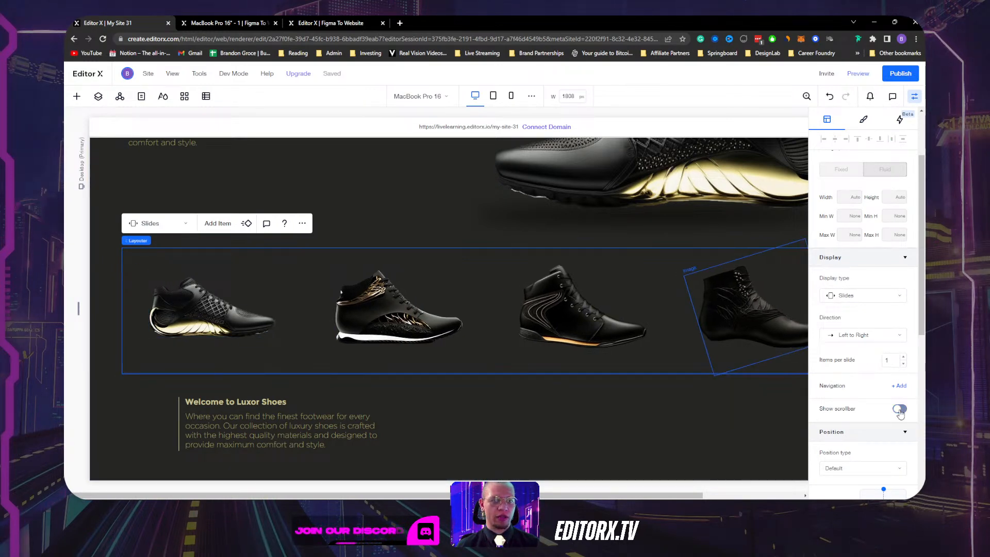
pyautogui.click(900, 387)
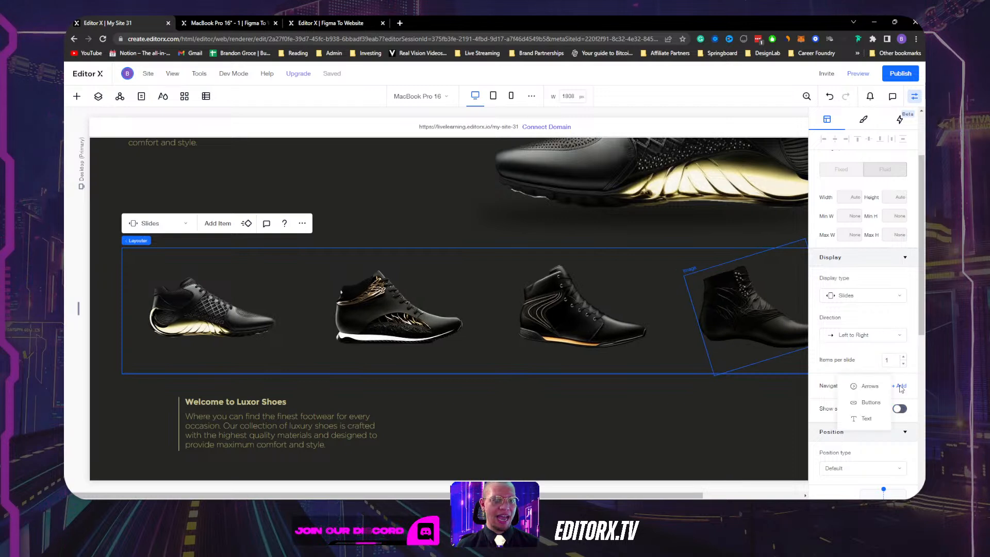
pyautogui.click(872, 386)
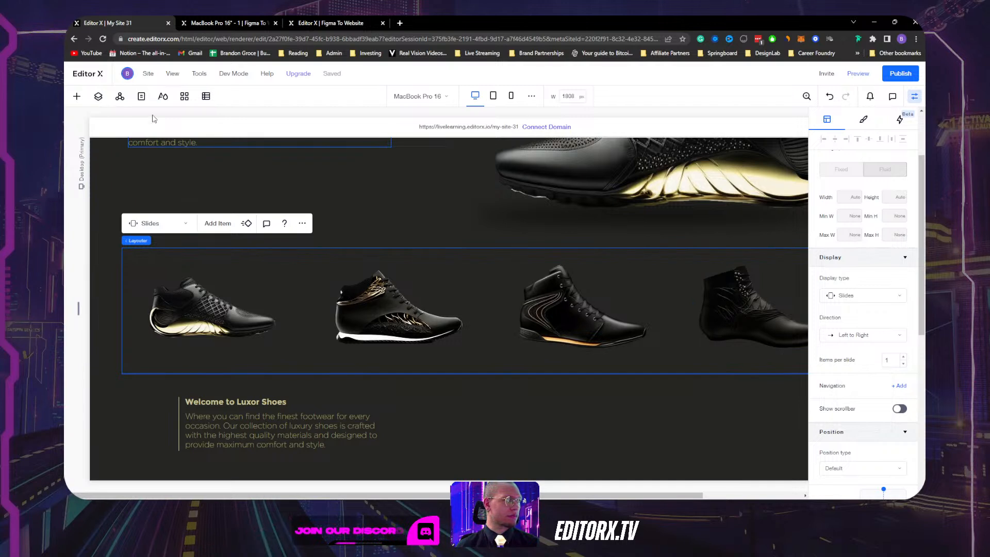
pyautogui.click(98, 99)
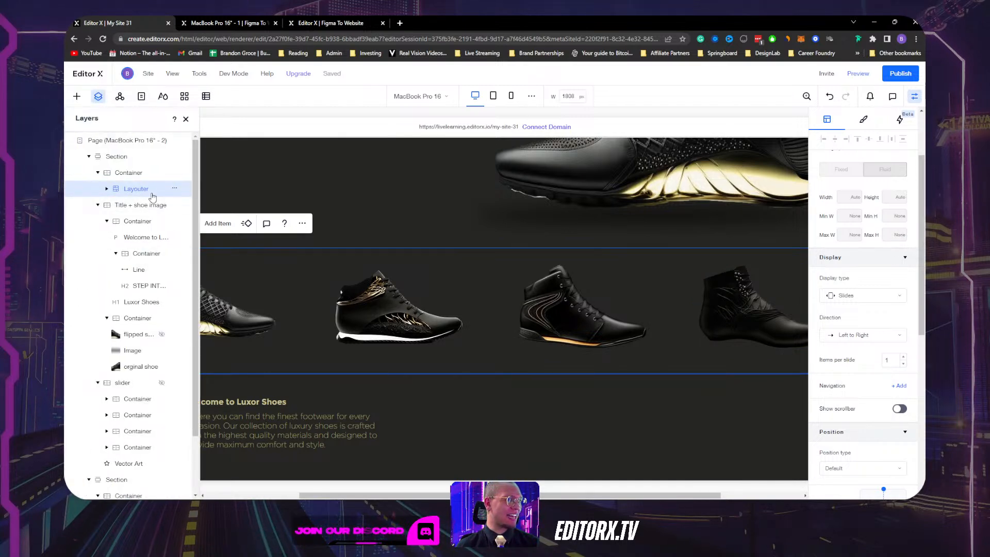
pyautogui.click(98, 98)
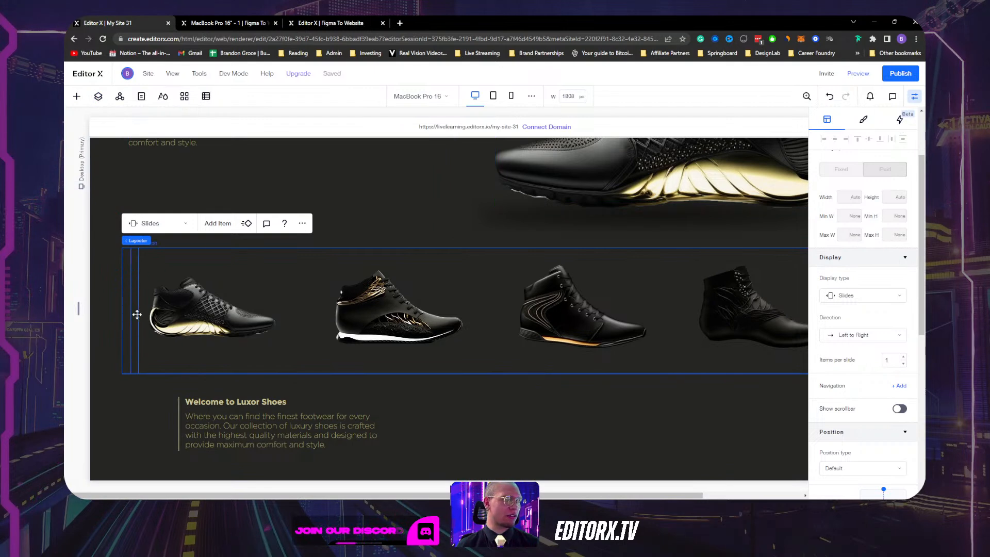
# Fill the previous and next arrow buttons with the beige gold colour.
pyautogui.click(136, 315)
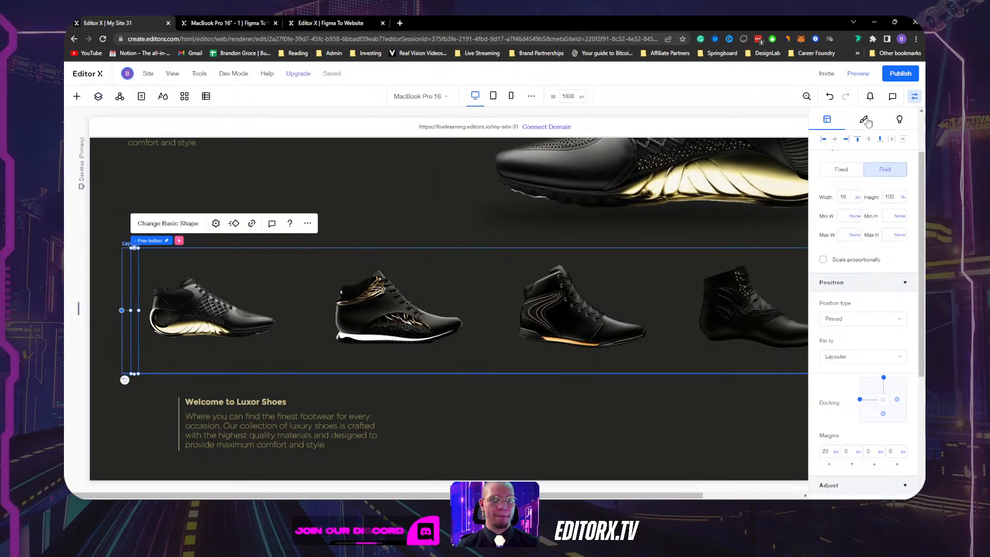
pyautogui.click(864, 120)
pyautogui.click(826, 206)
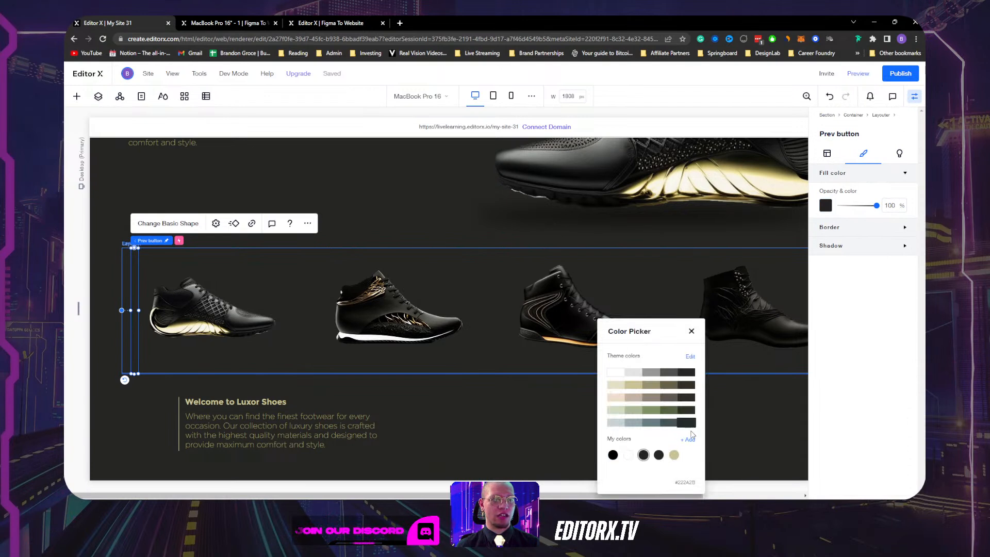
pyautogui.click(674, 455)
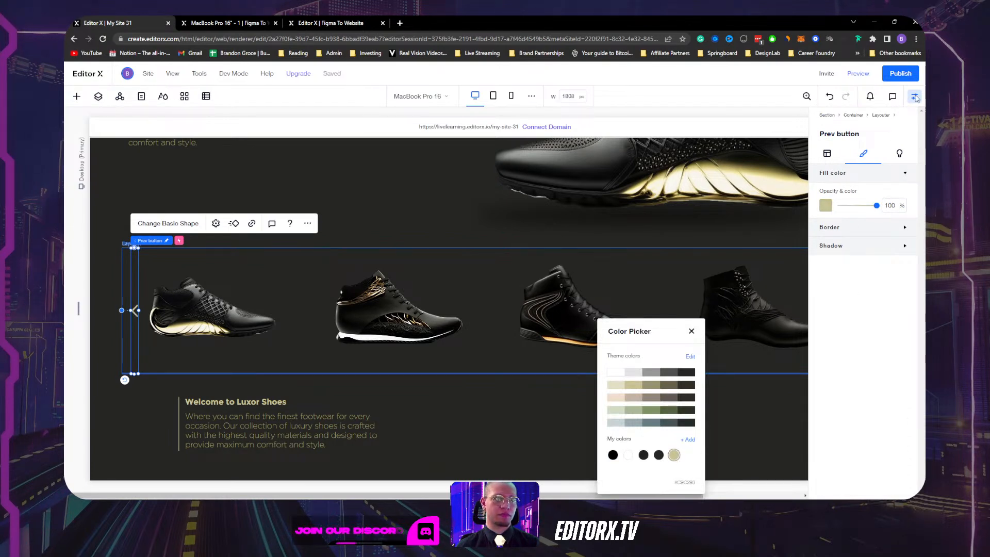
pyautogui.click(917, 99)
pyautogui.click(913, 97)
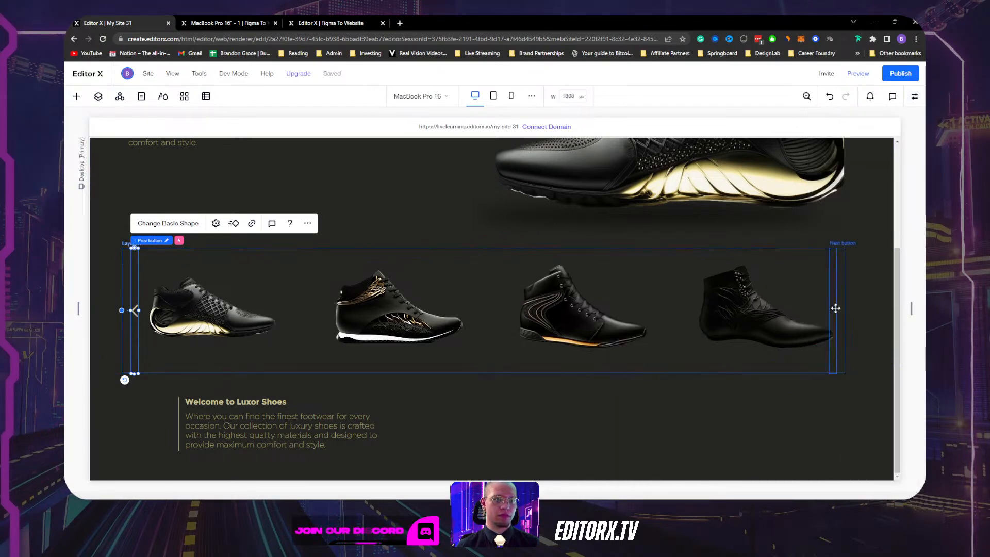
pyautogui.click(836, 309)
pyautogui.click(916, 98)
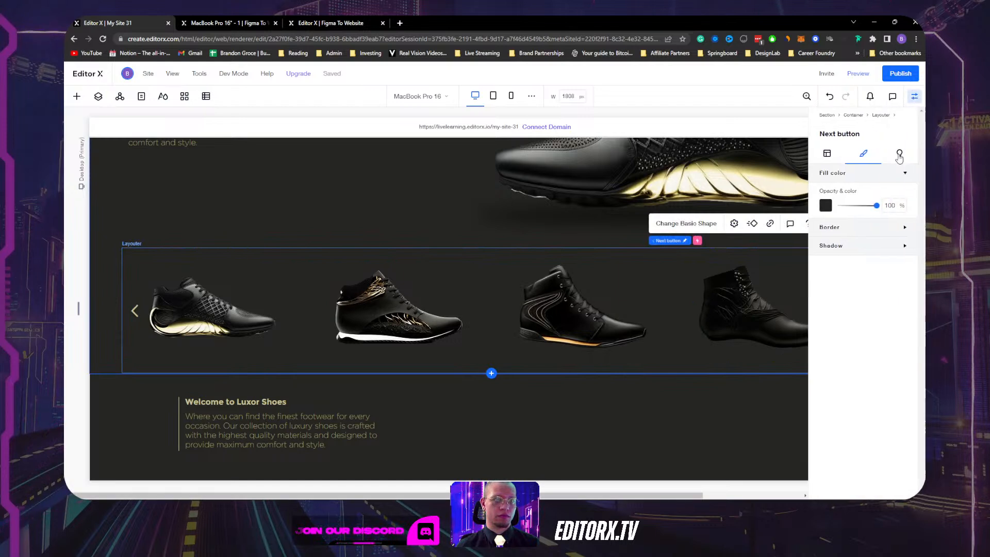
pyautogui.click(826, 206)
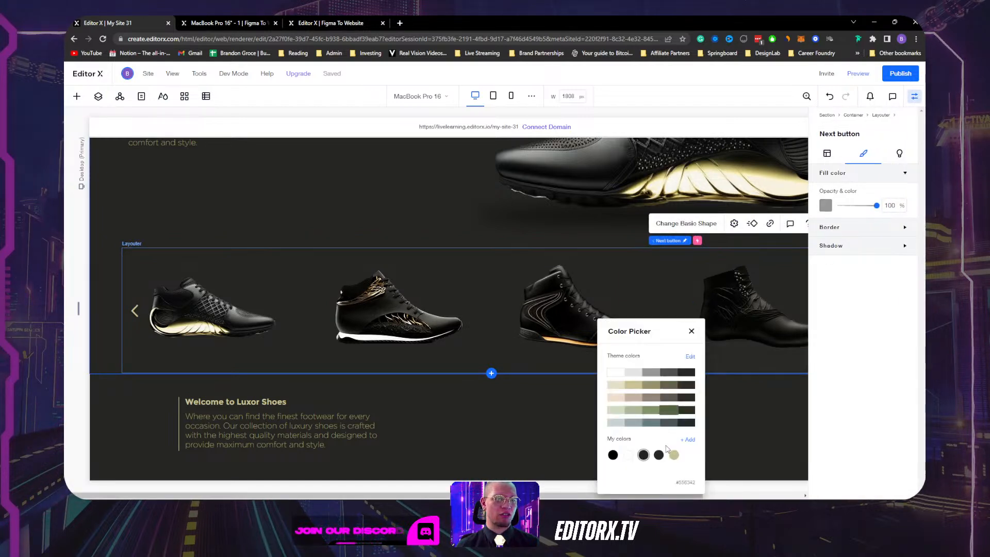
pyautogui.press('Escape')
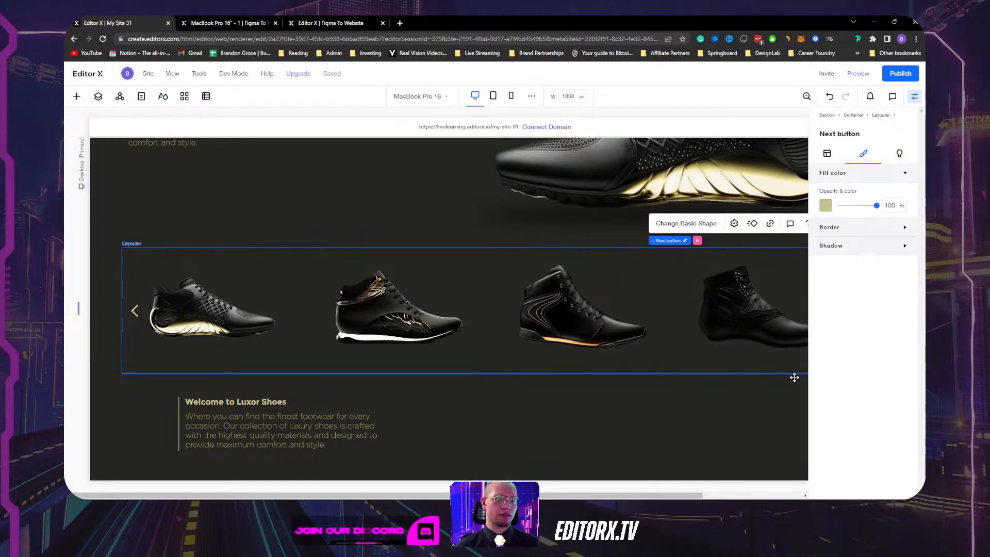
pyautogui.click(775, 410)
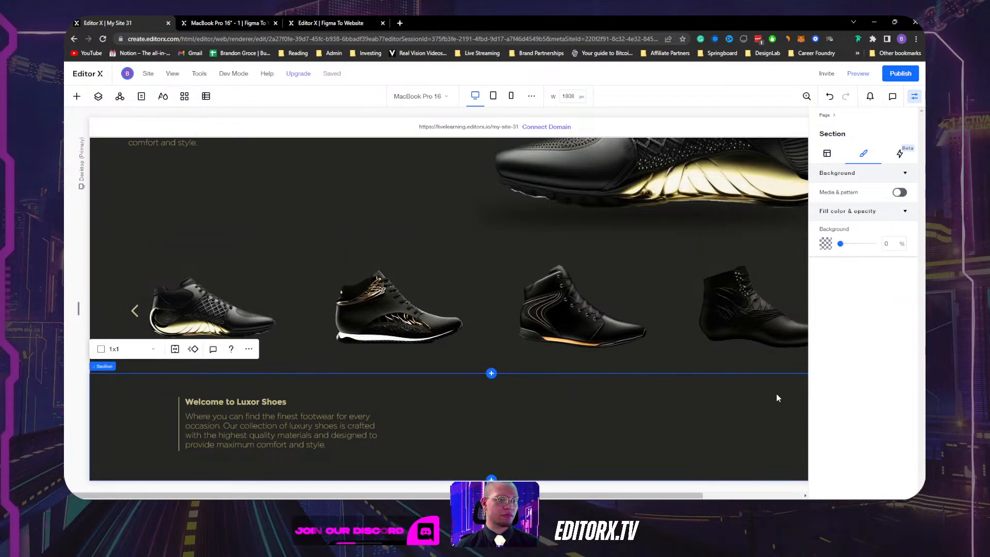
pyautogui.click(915, 103)
# Open the layer list and select the shoe slider Layouter.
pyautogui.scroll(2, 613, 392)
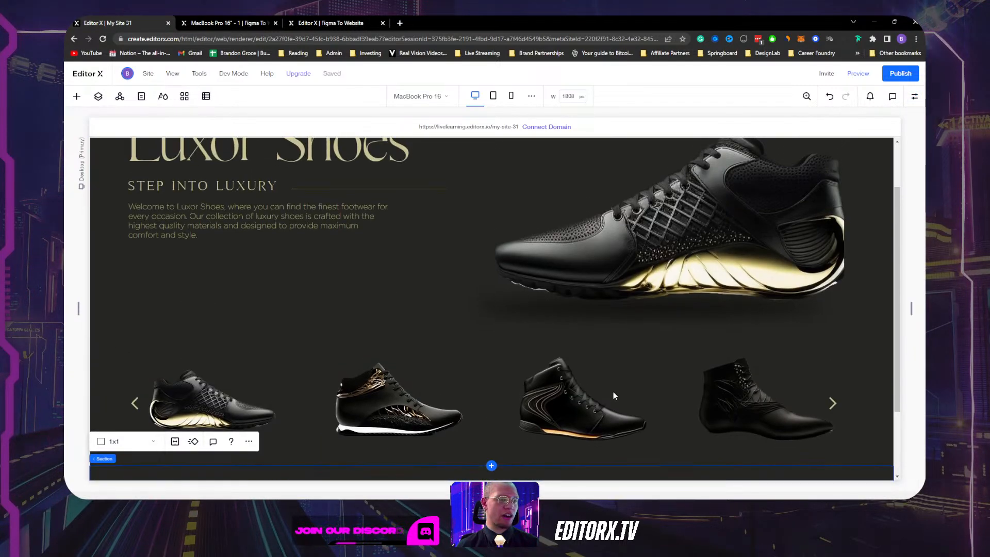
pyautogui.scroll(-2, 614, 395)
pyautogui.scroll(2, 613, 396)
pyautogui.click(666, 379)
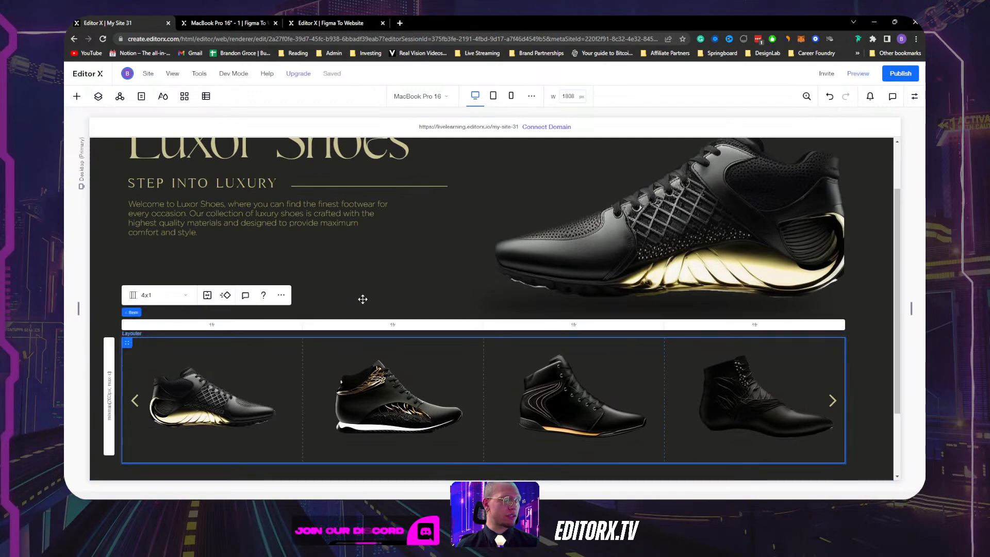
pyautogui.click(99, 98)
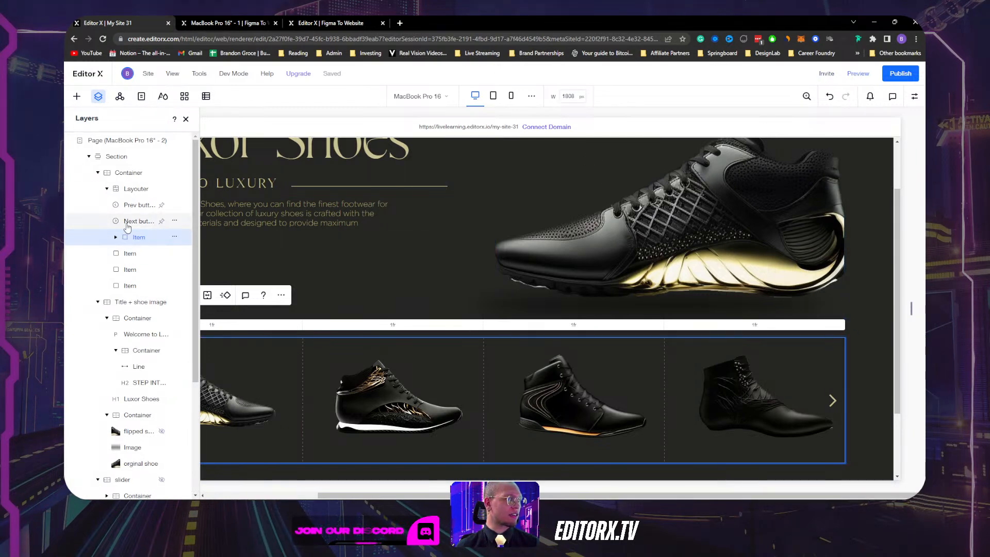
pyautogui.click(127, 189)
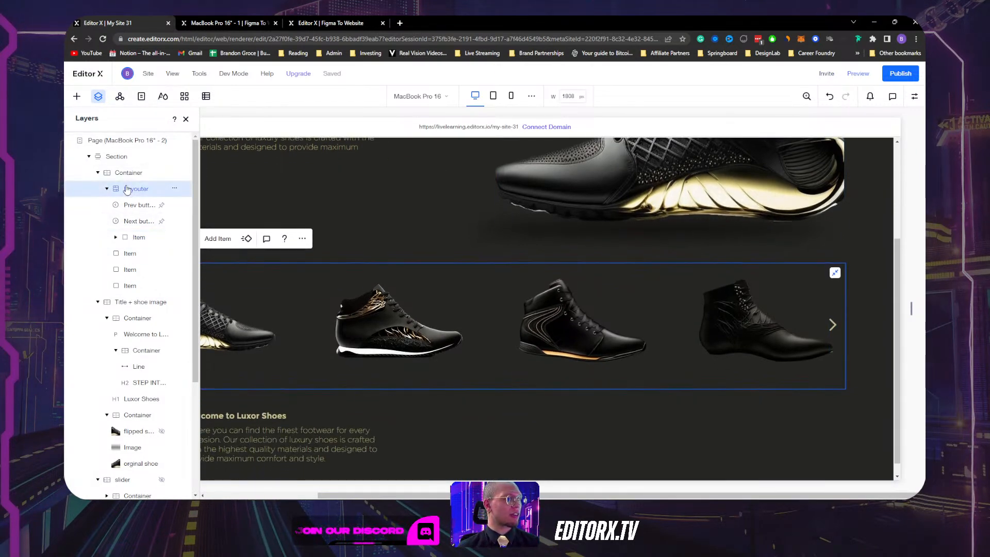
# Step through the Layouter's four Items and expand the first to show its four images.
pyautogui.click(133, 238)
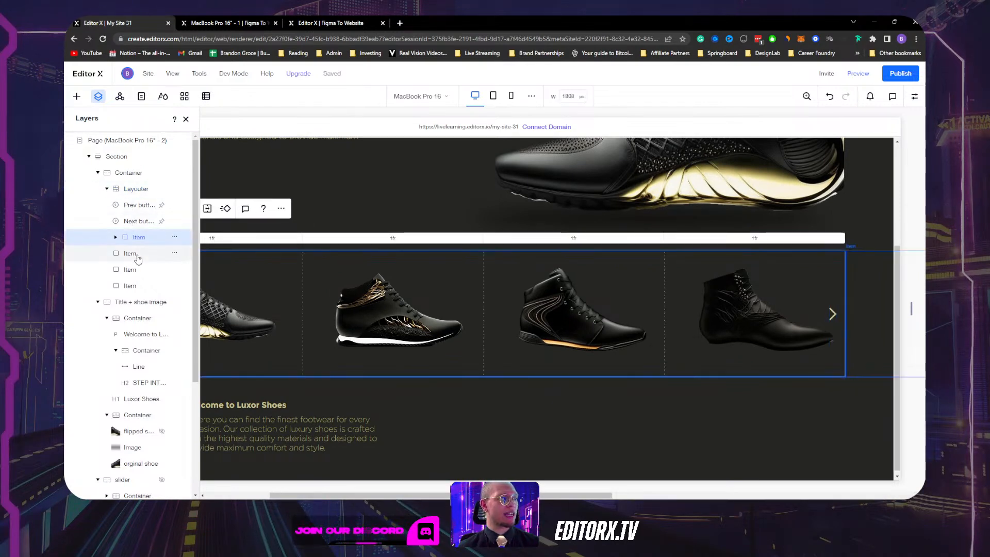
pyautogui.click(137, 253)
pyautogui.click(139, 238)
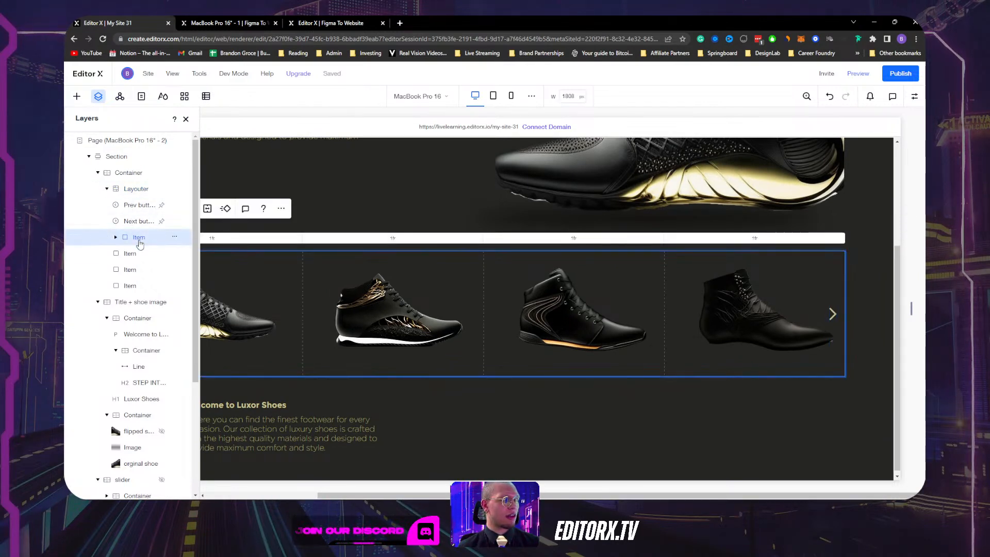
pyautogui.click(135, 254)
pyautogui.click(135, 270)
pyautogui.click(143, 287)
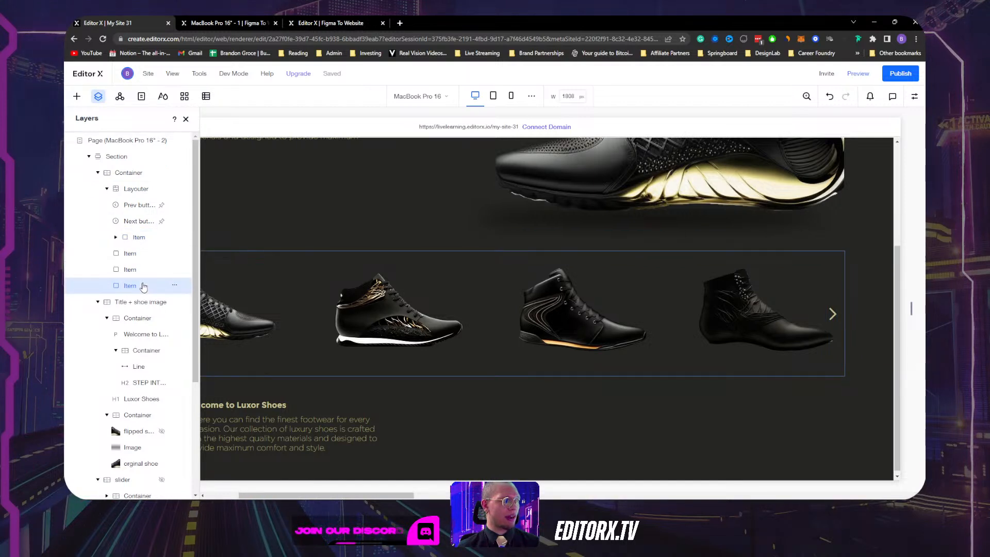
pyautogui.click(138, 237)
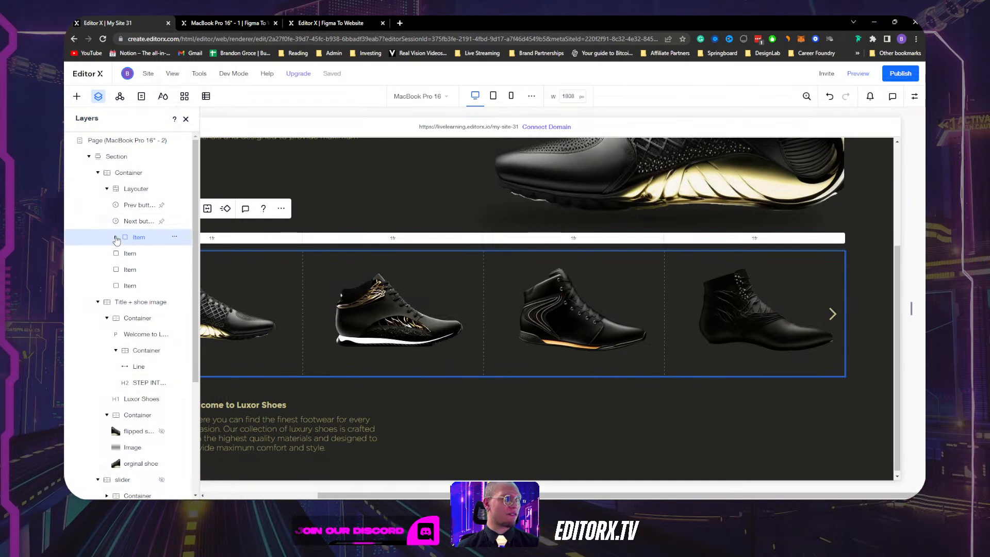
pyautogui.click(115, 237)
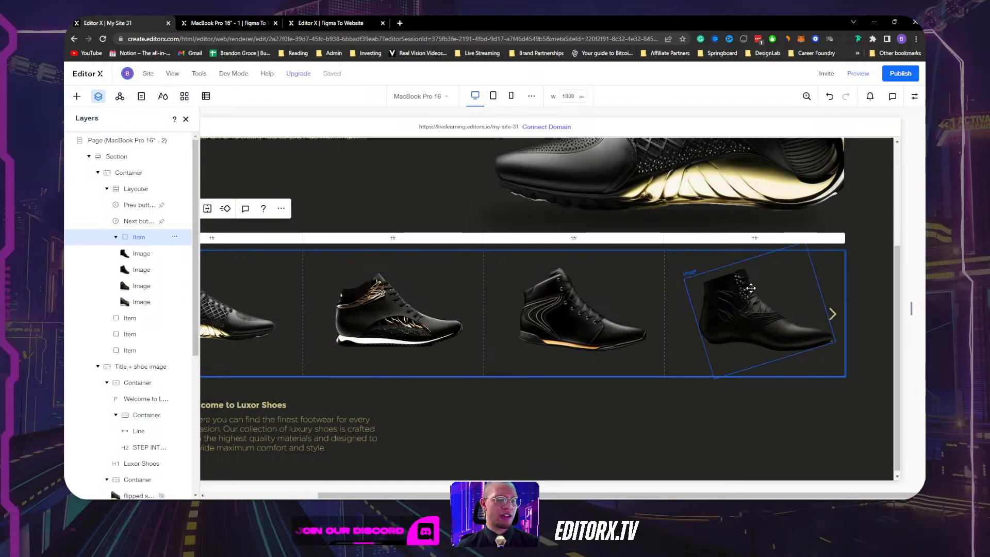
# Delete the three empty Items from the Layouter via their actions menu.
pyautogui.click(133, 325)
pyautogui.click(174, 317)
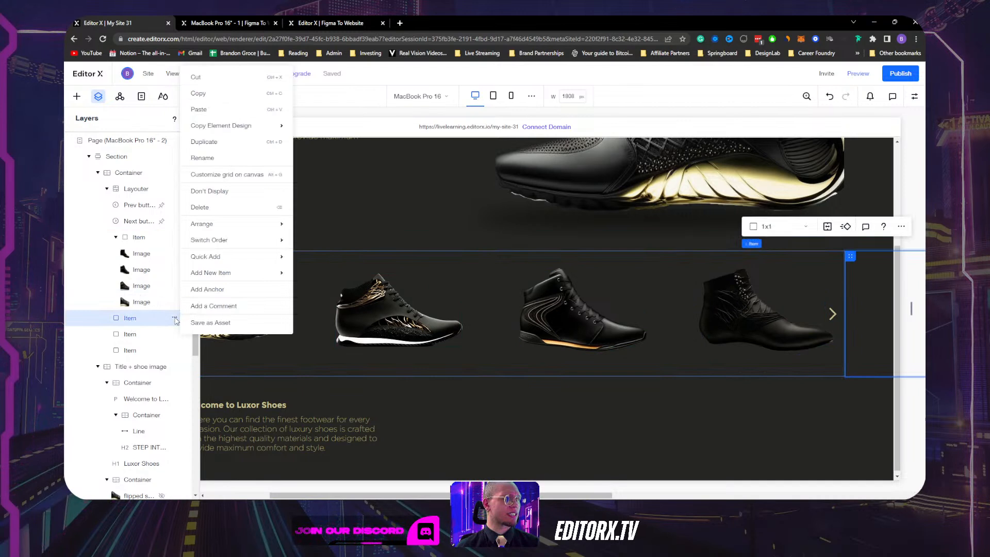
pyautogui.click(206, 209)
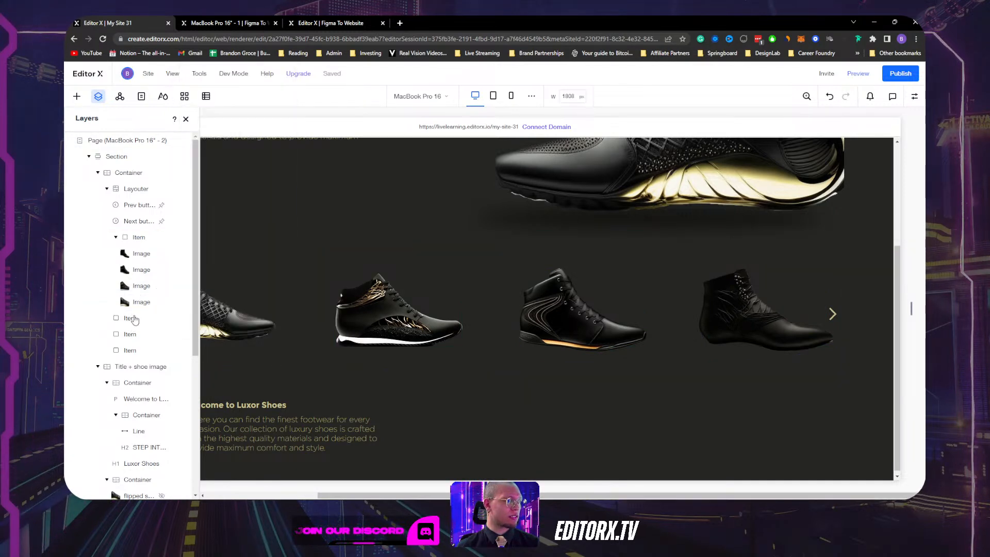
pyautogui.click(175, 317)
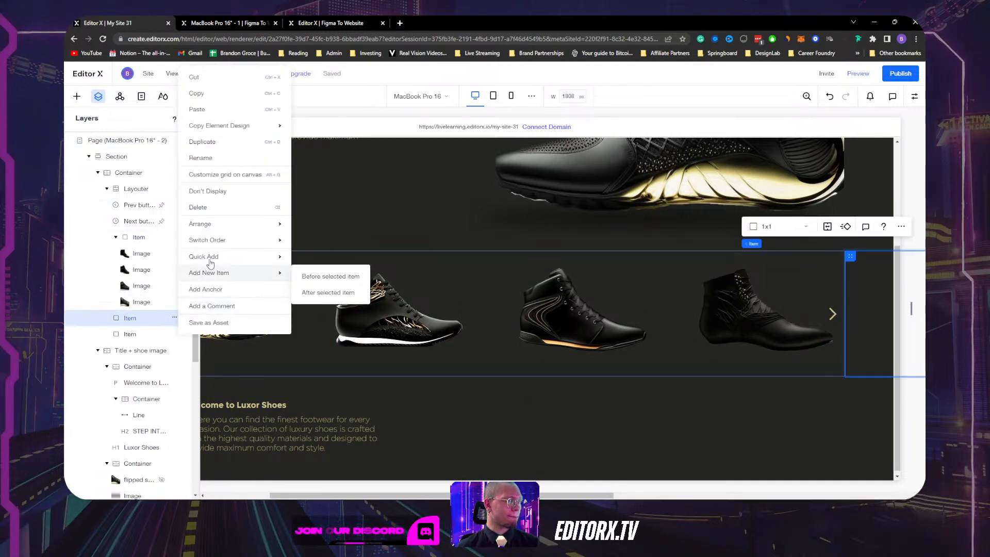
pyautogui.click(206, 208)
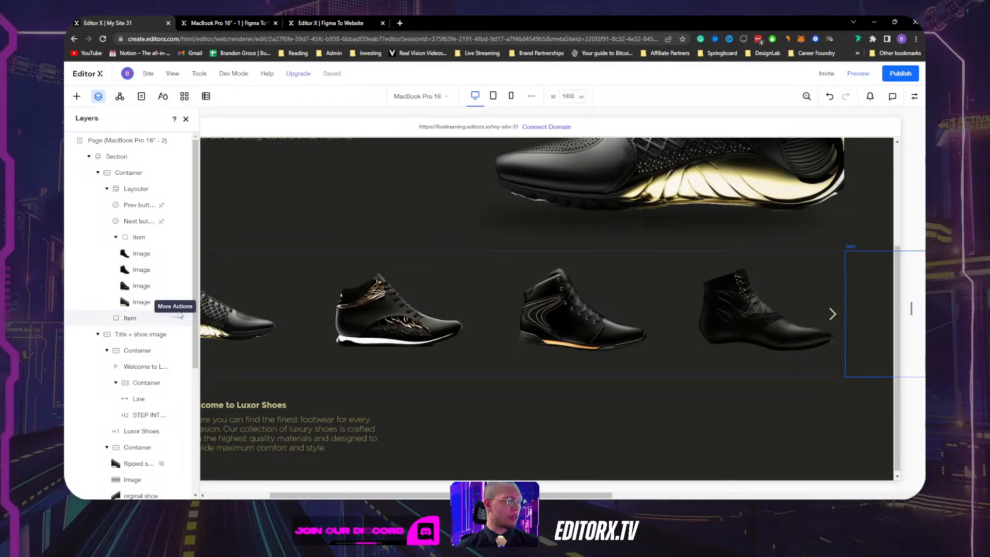
pyautogui.click(176, 317)
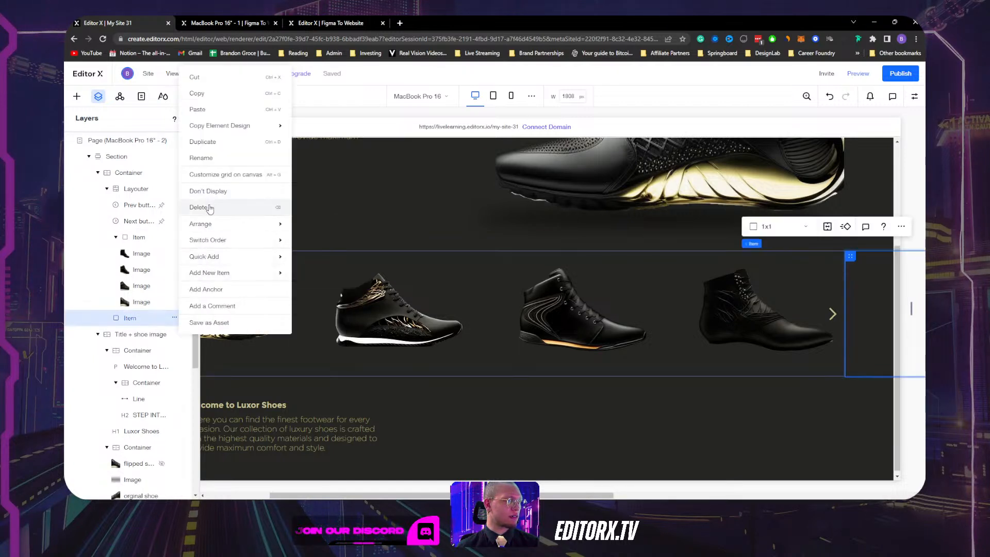
pyautogui.click(209, 209)
# Duplicate the remaining four-shoe Item into a second slide.
pyautogui.click(138, 232)
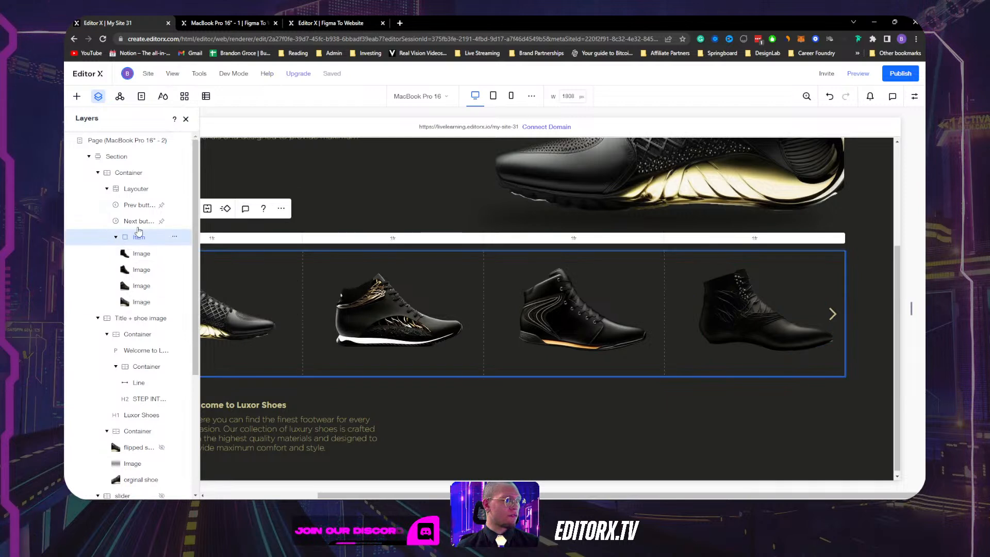
pyautogui.click(186, 119)
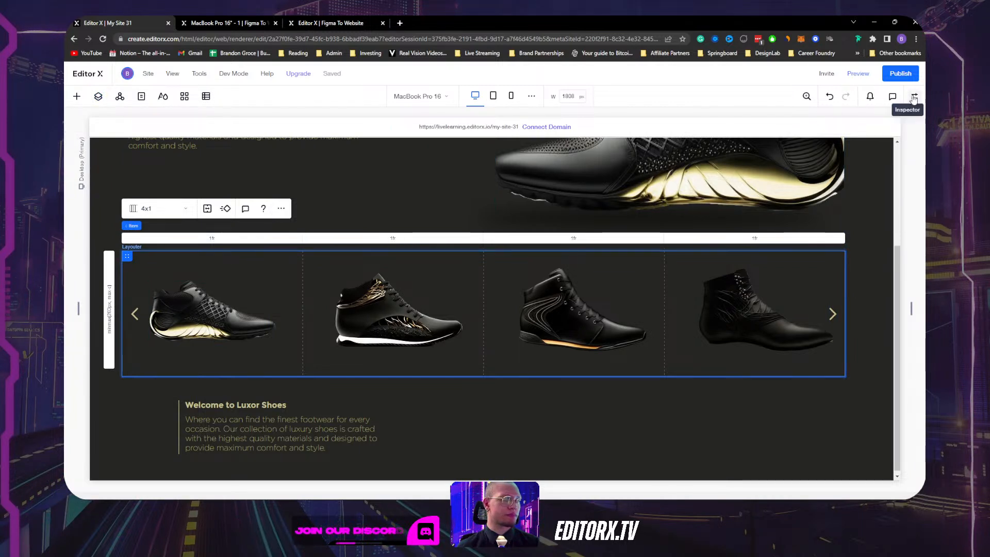
pyautogui.click(280, 209)
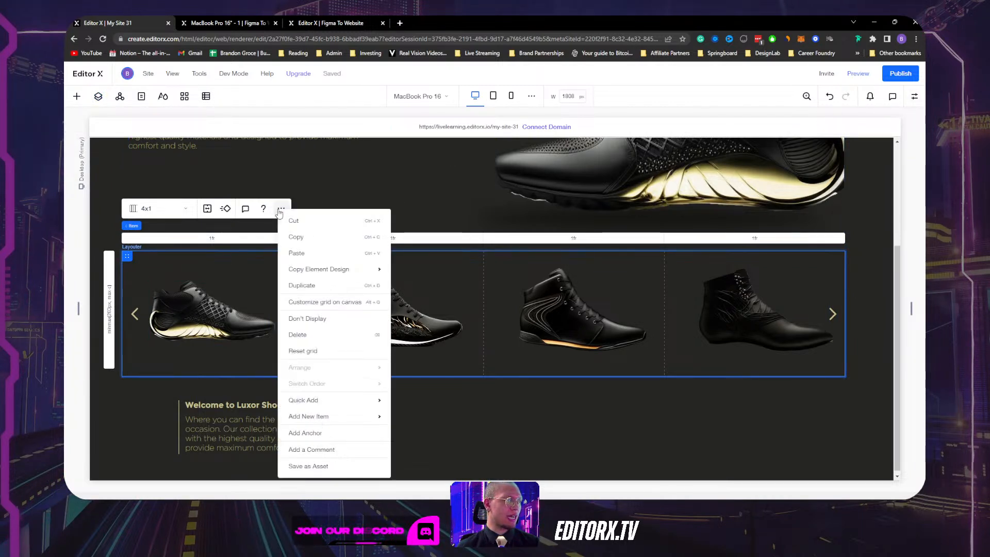
pyautogui.click(334, 286)
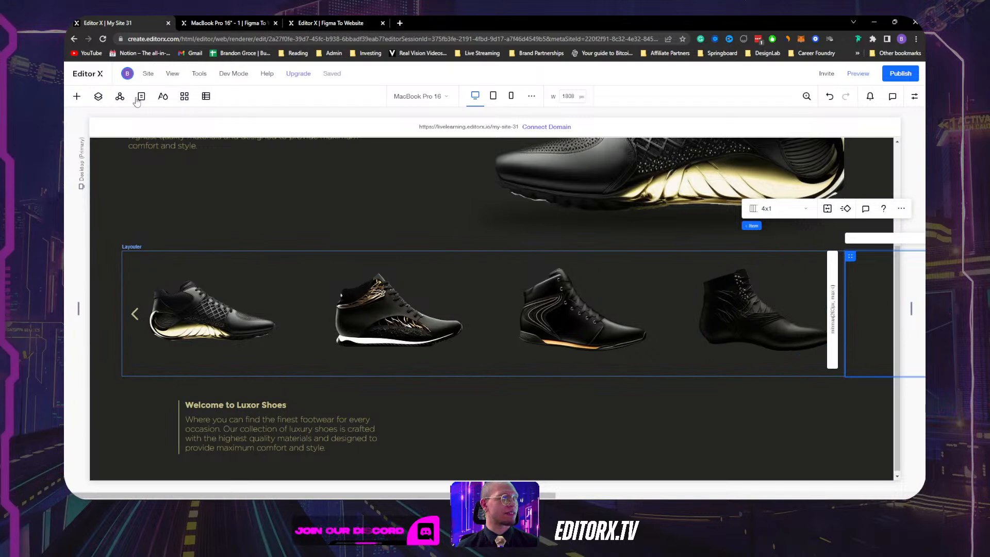
# Rename the two Items 'slide 1' and 'slide 2' in Layers and check their four images.
pyautogui.click(100, 98)
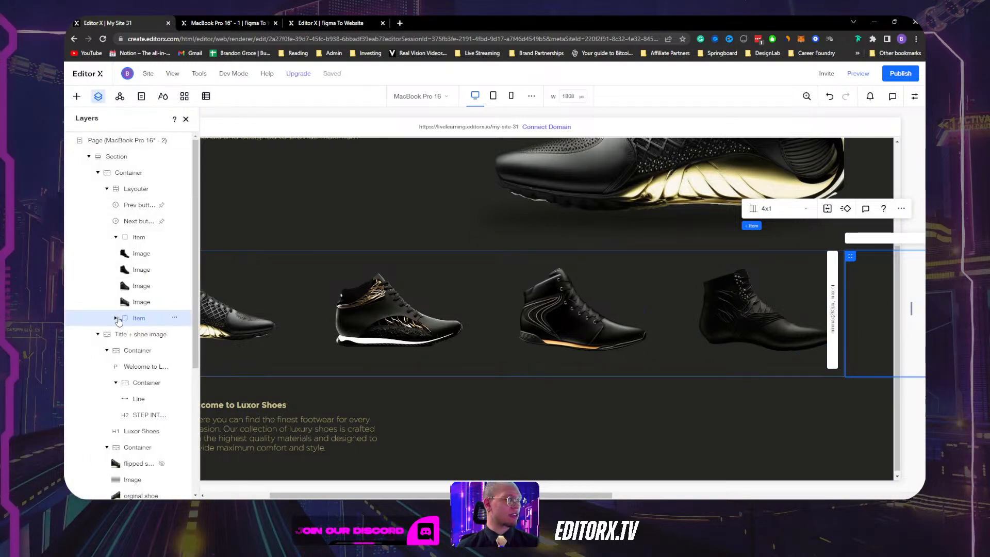
pyautogui.click(116, 237)
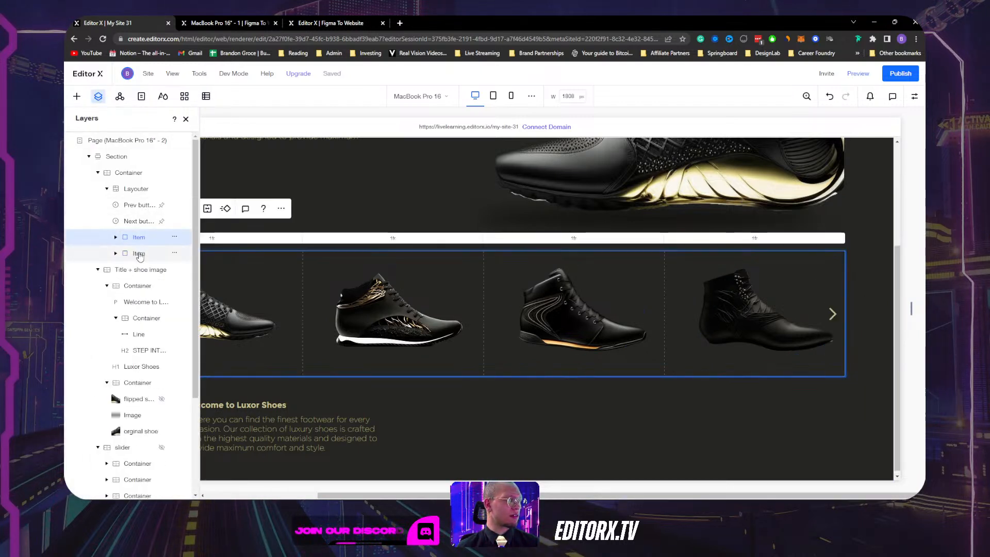
pyautogui.click(139, 239)
pyautogui.doubleClick(140, 238)
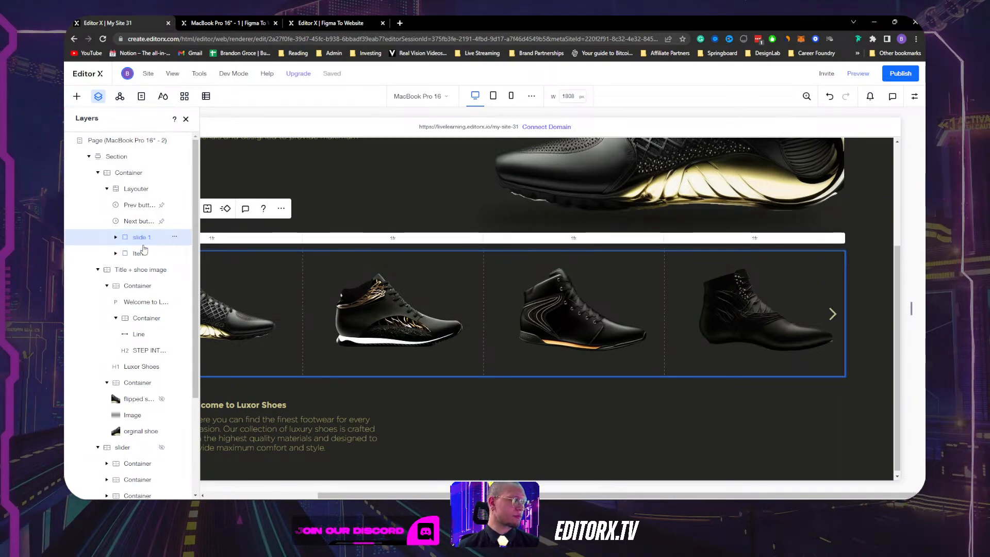
pyautogui.click(143, 253)
pyautogui.doubleClick(145, 254)
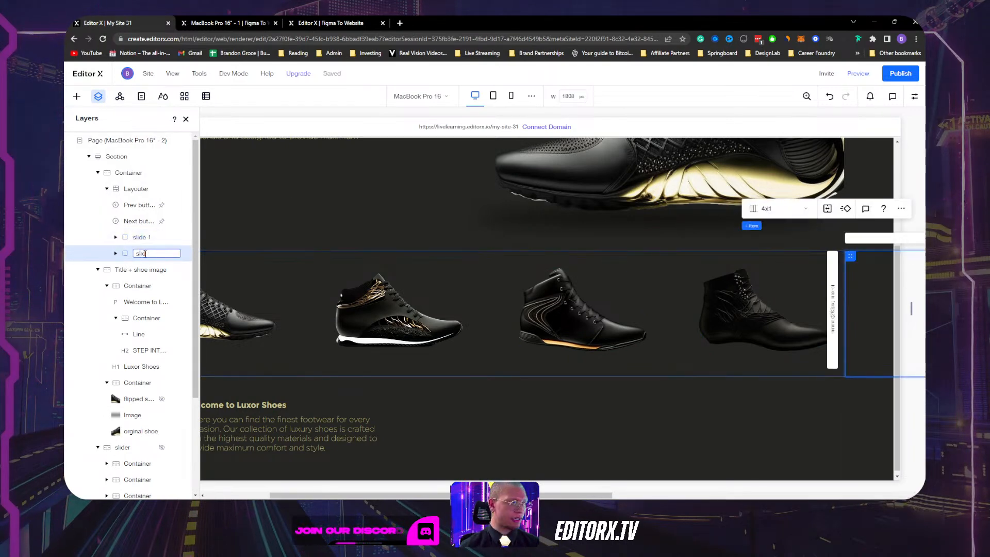
pyautogui.click(115, 238)
pyautogui.click(115, 237)
pyautogui.click(116, 254)
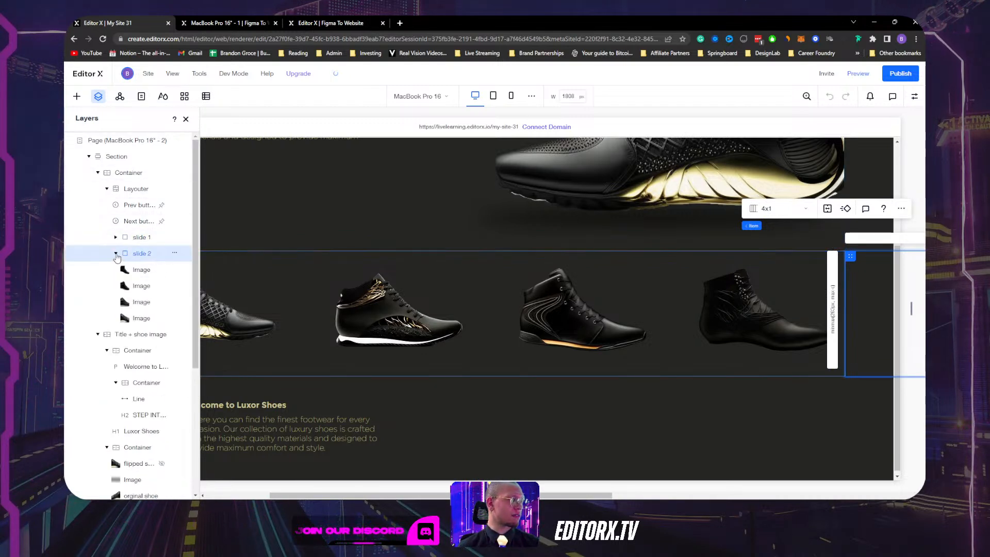
pyautogui.click(117, 253)
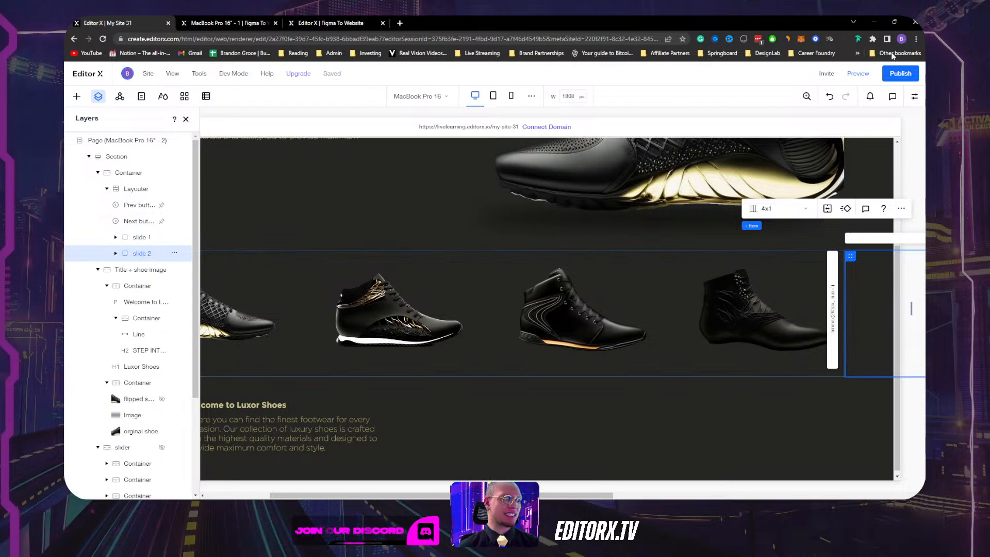
pyautogui.click(858, 73)
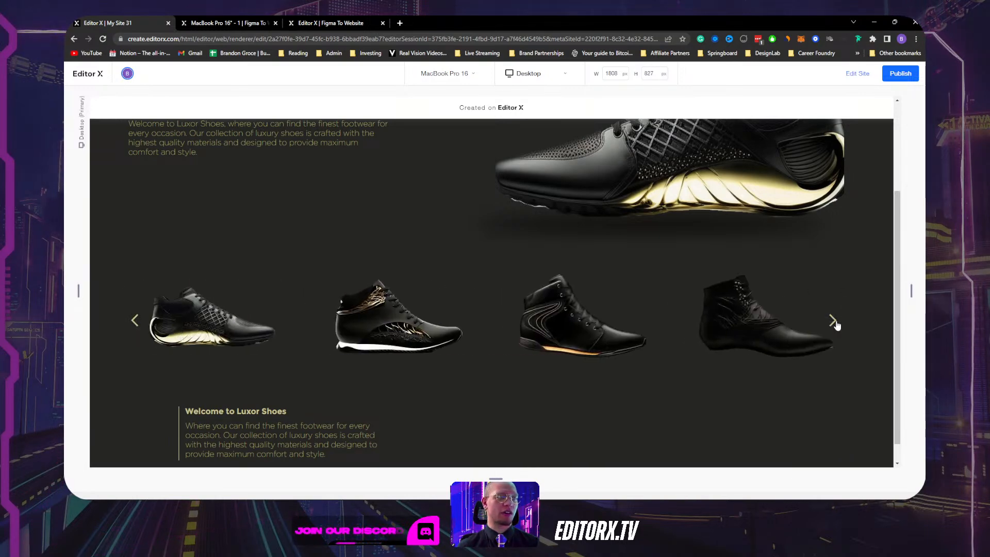
pyautogui.scroll(4, 577, 326)
pyautogui.scroll(-4, 778, 125)
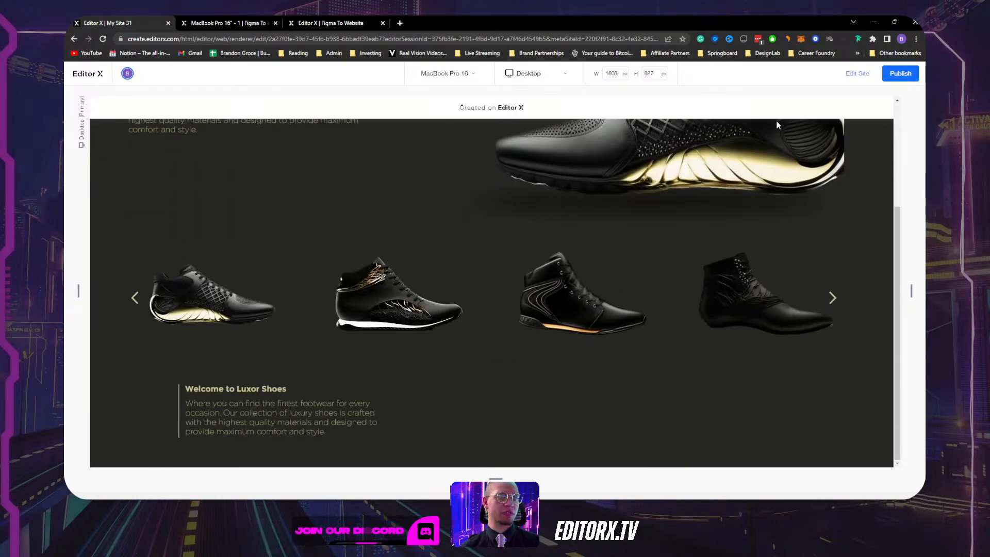
pyautogui.click(857, 73)
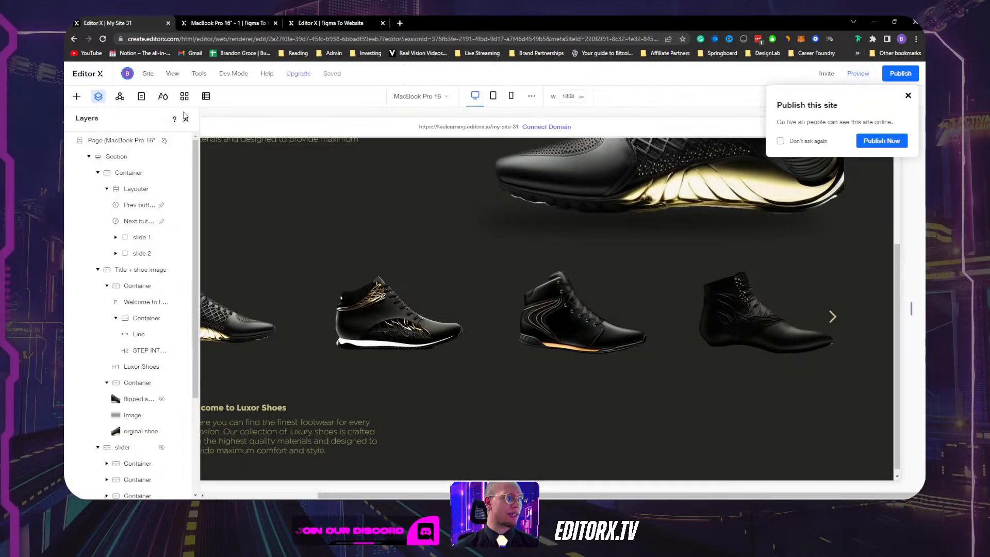
# Select the container holding the shoe slider and open its size and layout settings.
pyautogui.click(192, 379)
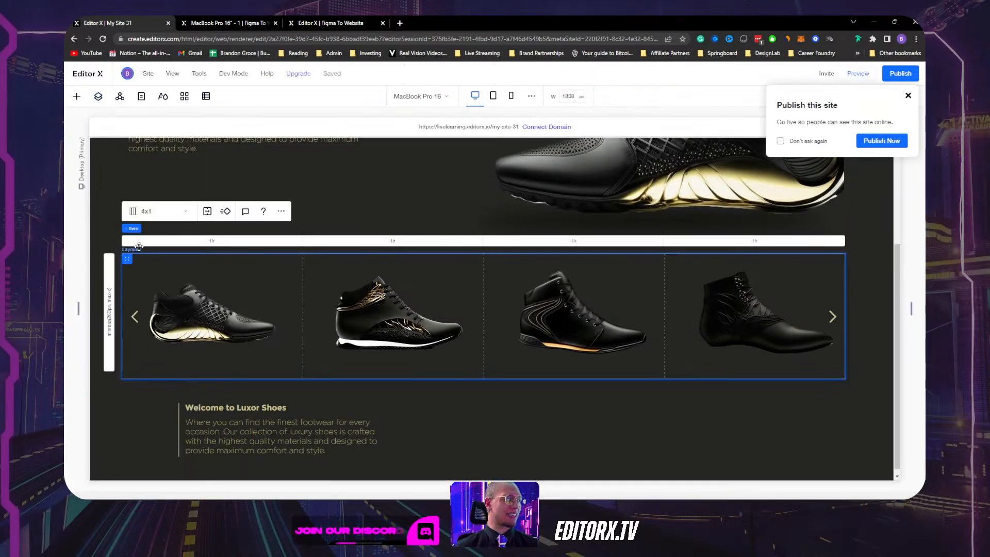
pyautogui.click(188, 230)
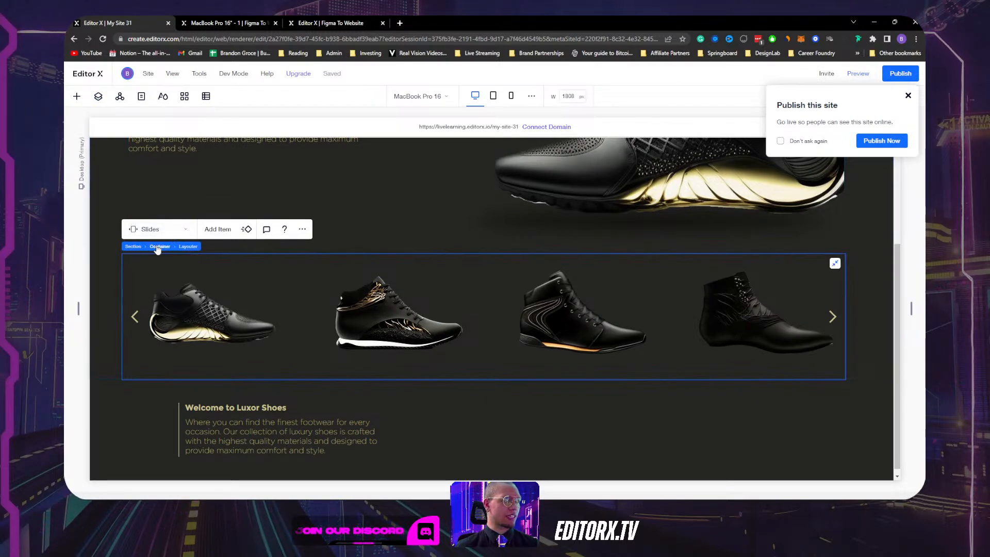
pyautogui.click(159, 247)
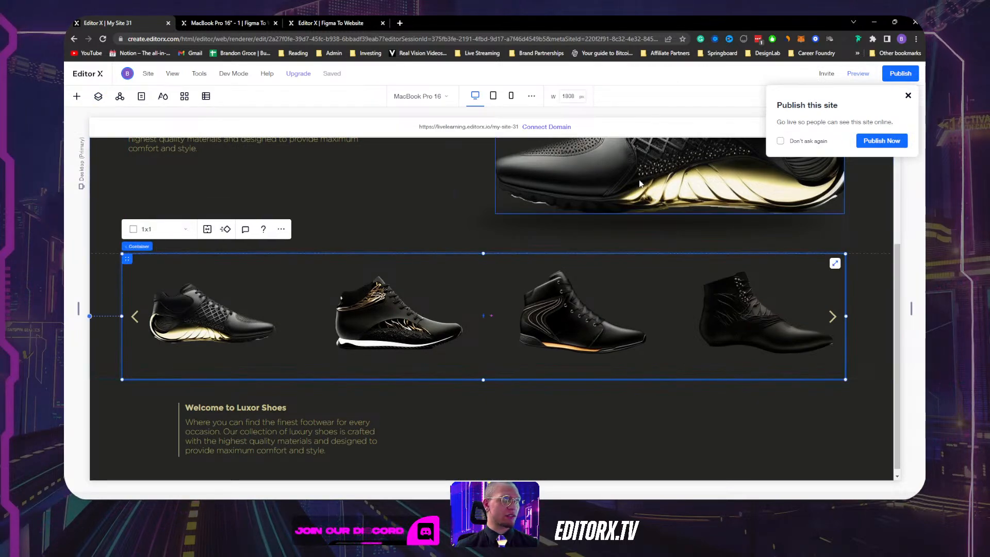
pyautogui.click(908, 96)
pyautogui.click(914, 98)
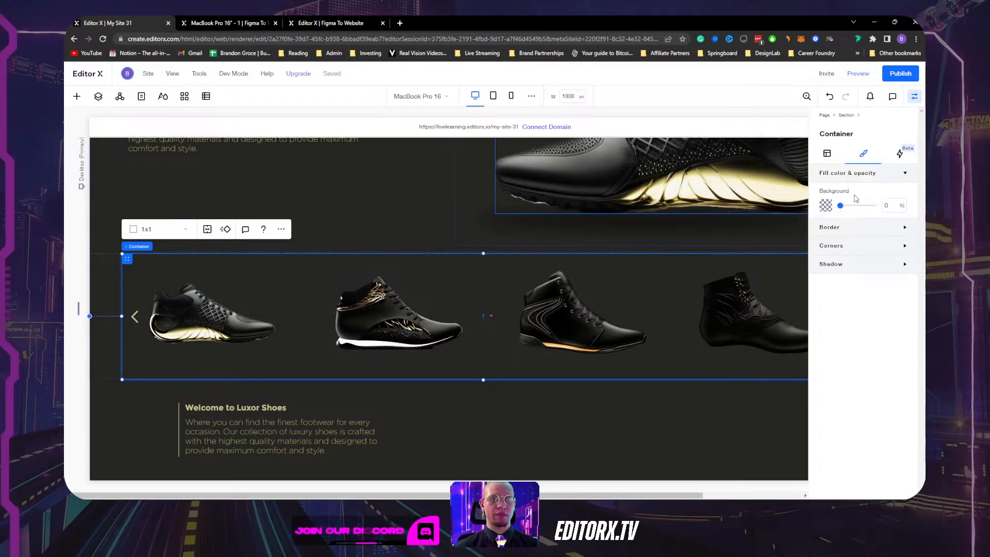
pyautogui.click(827, 154)
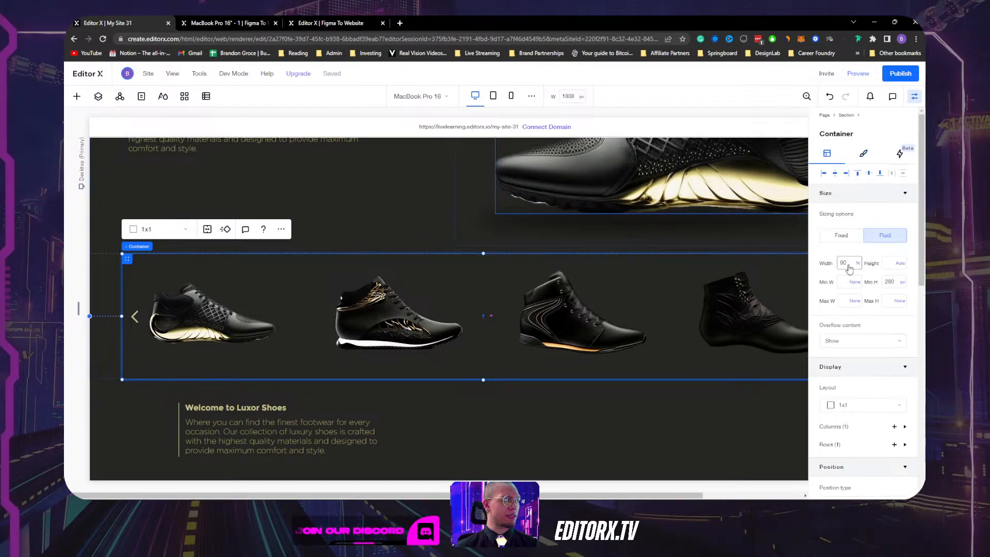
# Set the container's Min H unit to None, then give it a 300 px minimum height.
pyautogui.scroll(-1, 861, 336)
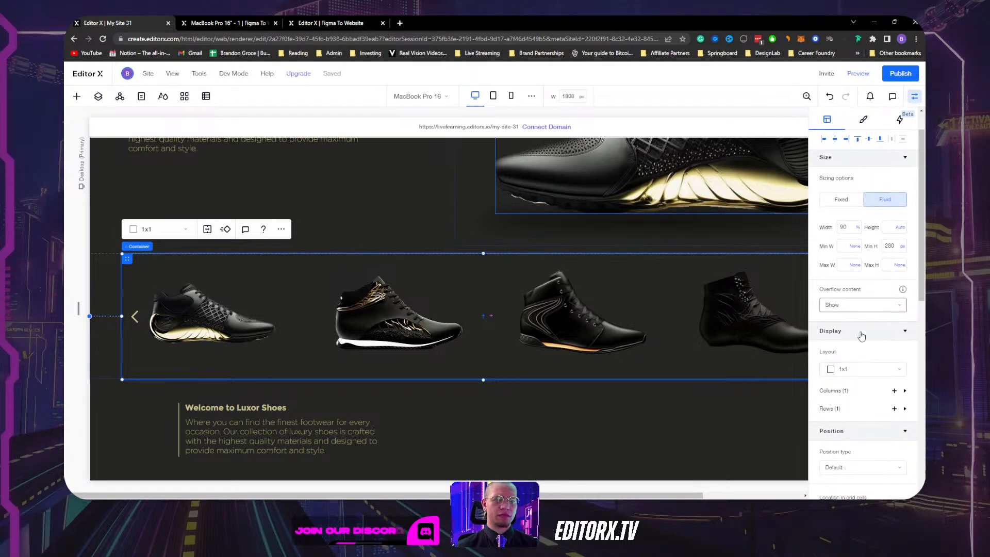
pyautogui.scroll(1, 861, 337)
pyautogui.click(902, 283)
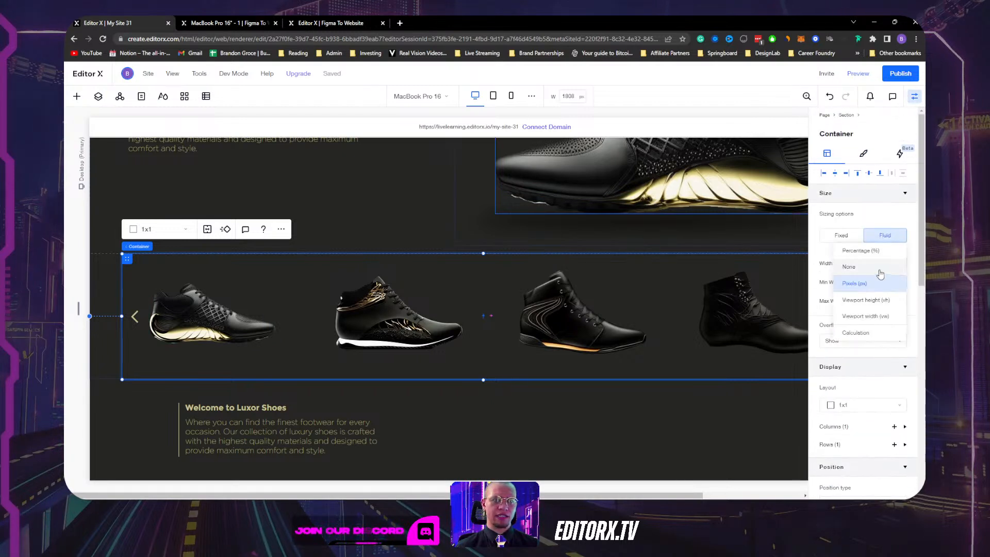
pyautogui.click(880, 272)
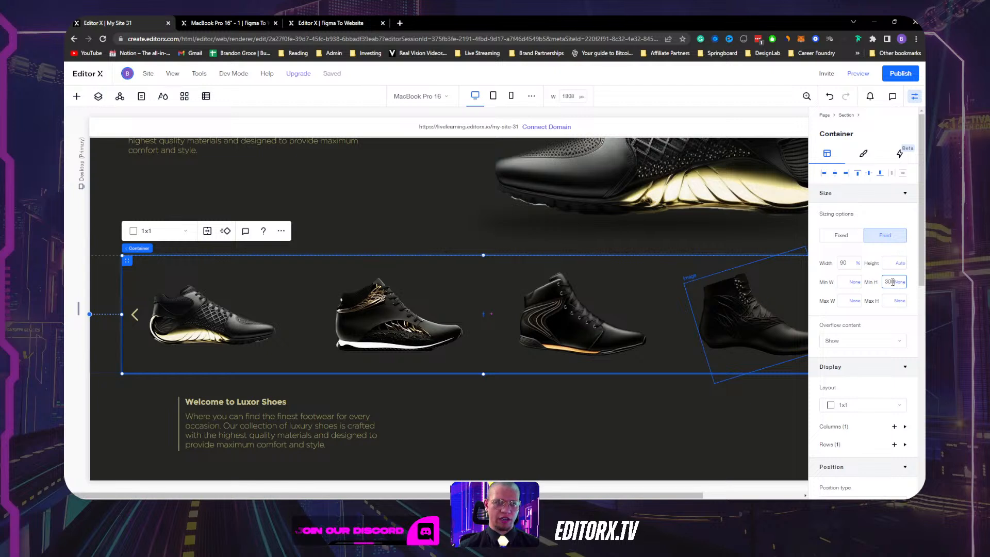
pyautogui.press('Return')
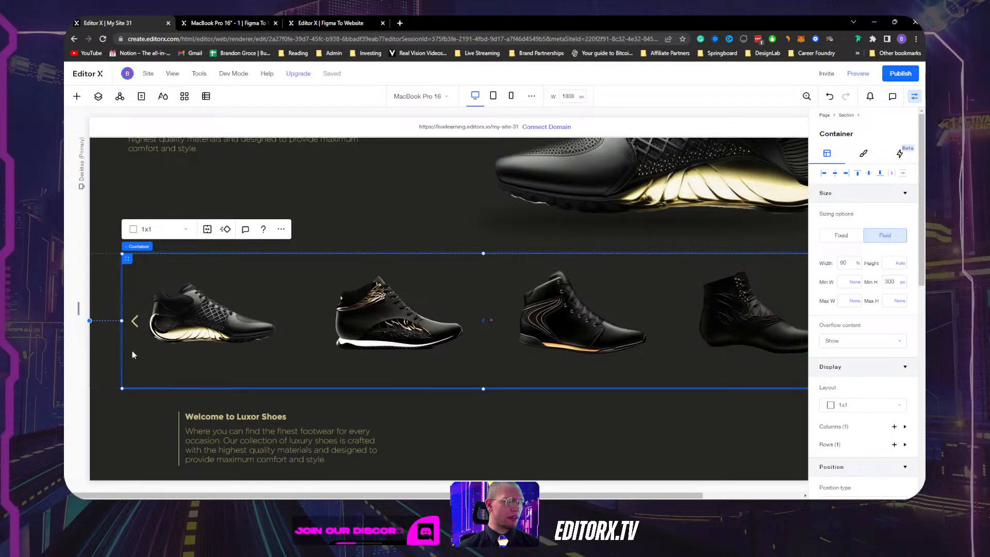
# Select the whole shoe slider Layouter and hide the properties panel.
pyautogui.click(171, 325)
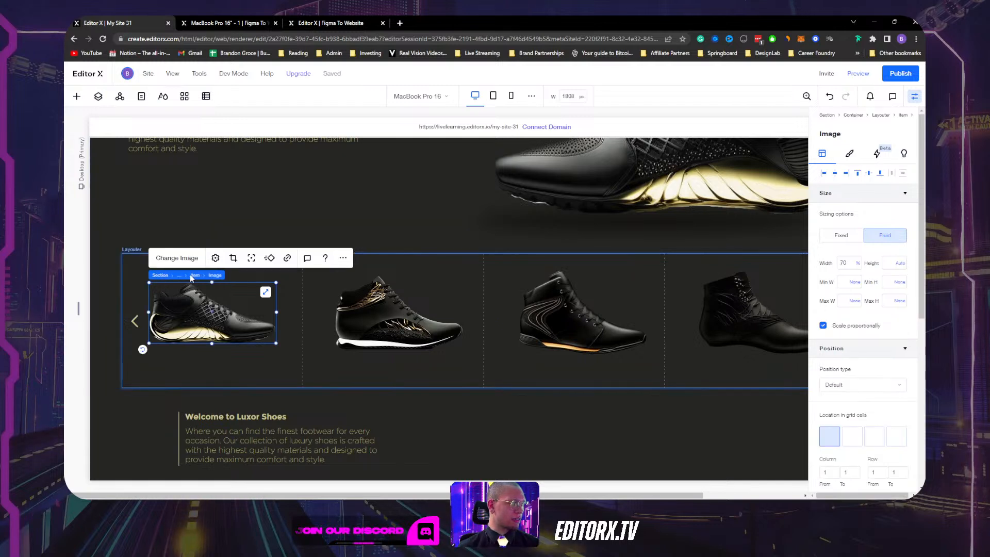
pyautogui.click(194, 275)
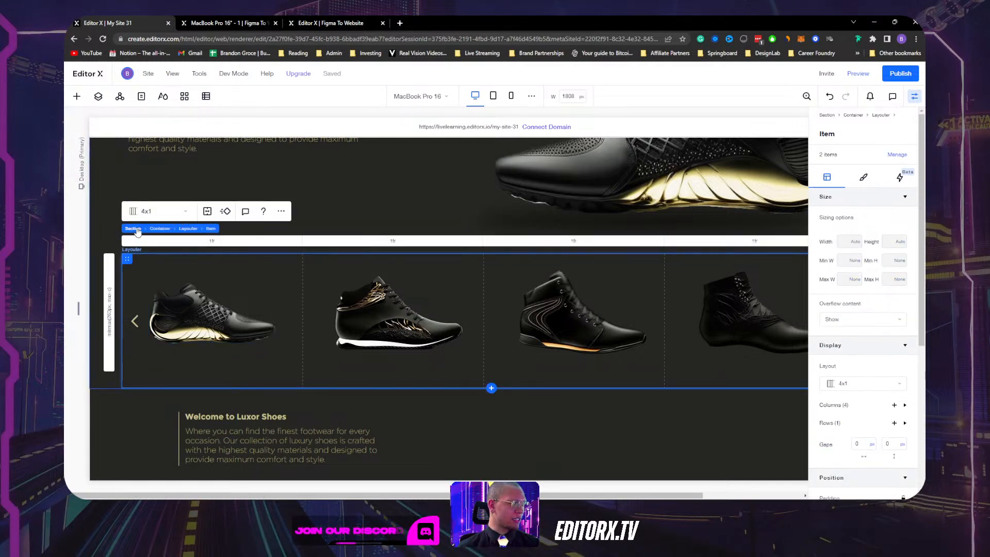
pyautogui.click(188, 228)
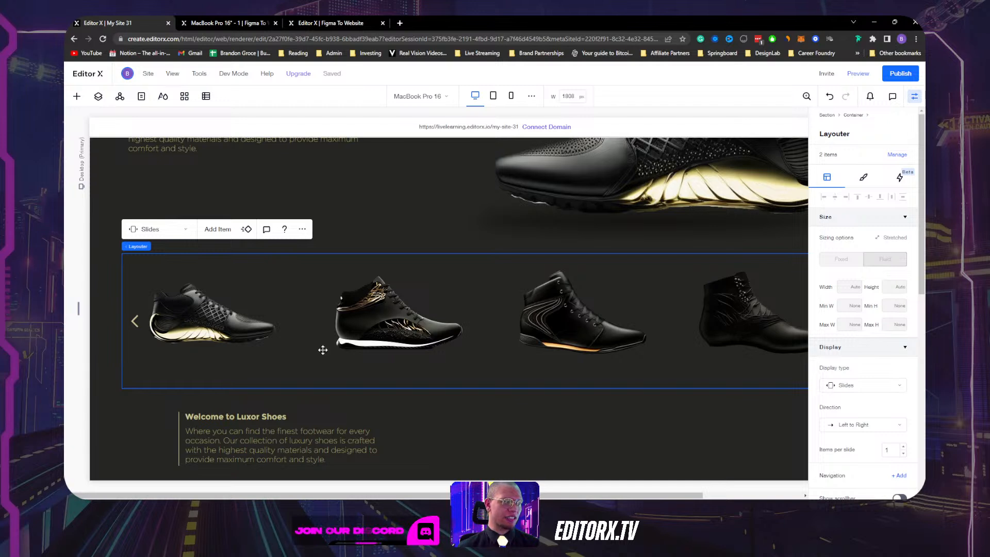
pyautogui.click(914, 95)
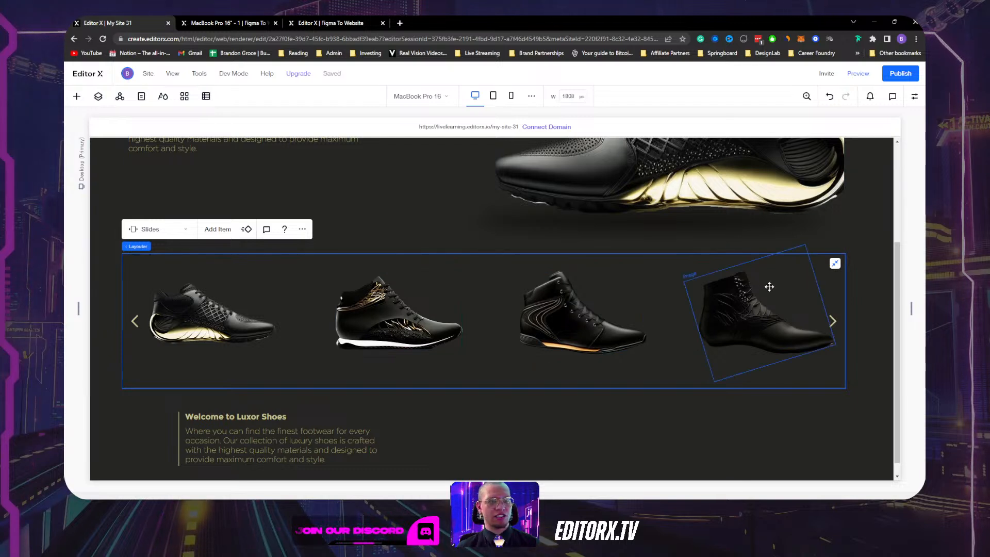
pyautogui.click(858, 73)
pyautogui.scroll(-1, 621, 323)
pyautogui.scroll(3, 568, 306)
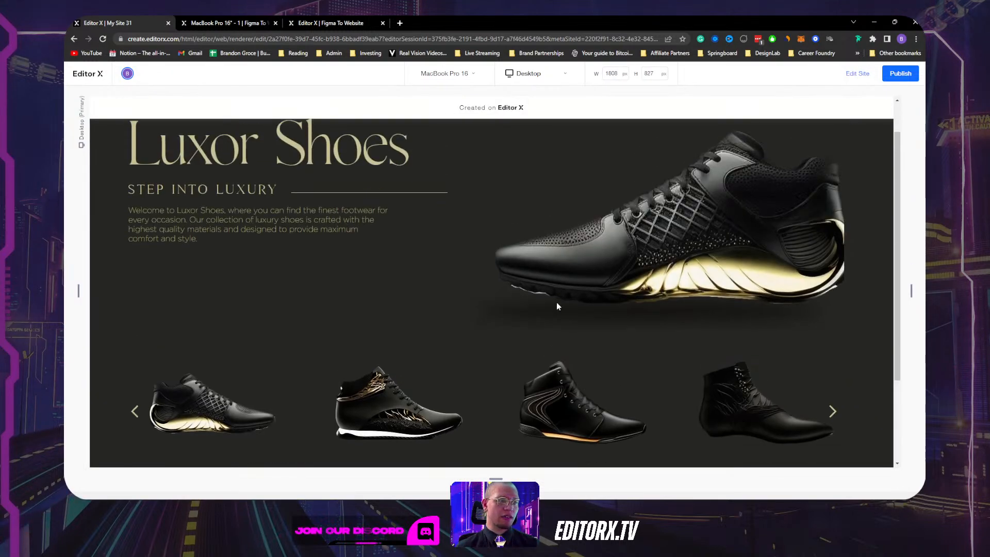
pyautogui.scroll(-3, 557, 308)
pyautogui.scroll(3, 516, 330)
pyautogui.scroll(-3, 382, 383)
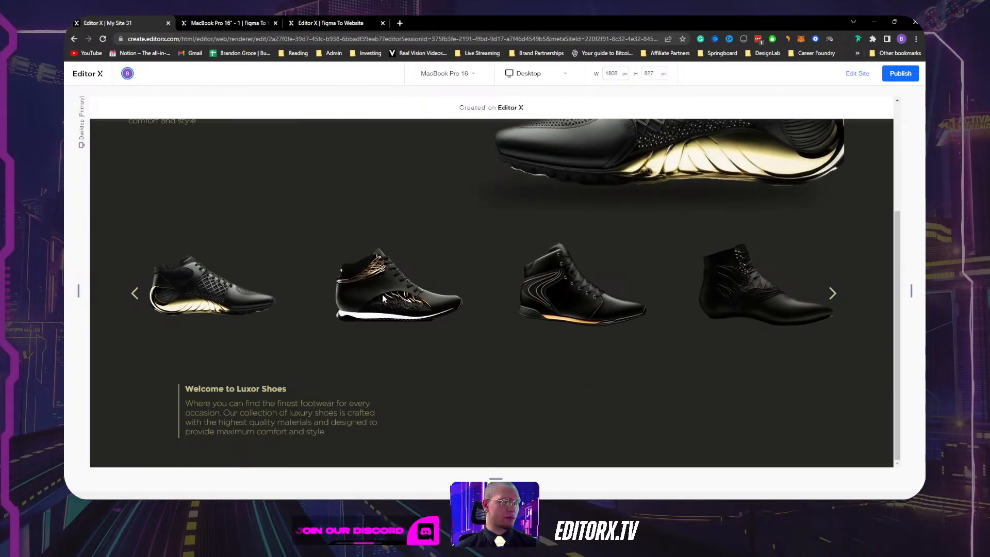
pyautogui.scroll(3, 384, 304)
pyautogui.scroll(-3, 593, 356)
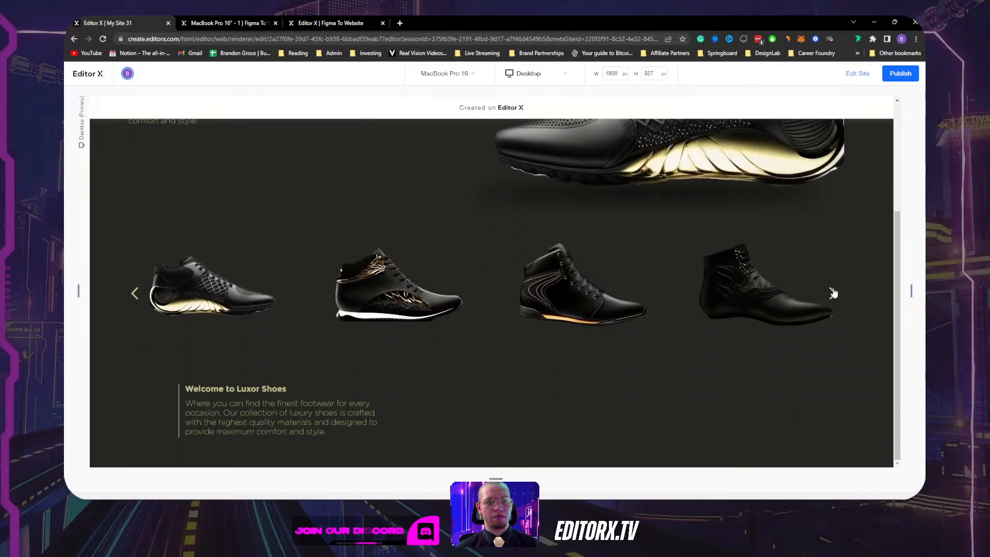
pyautogui.moveTo(729, 292); pyautogui.dragTo(725, 281)
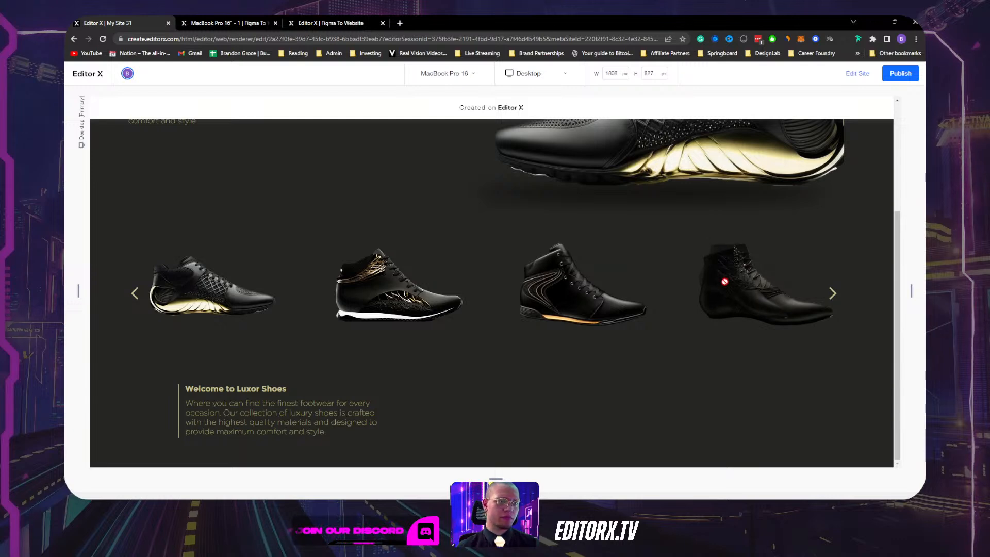
pyautogui.scroll(4, 470, 299)
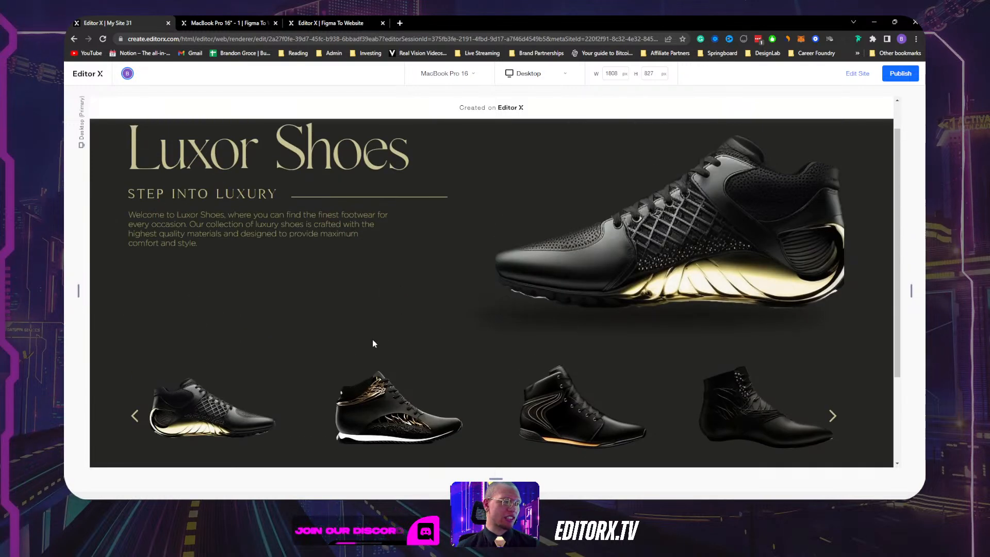
pyautogui.scroll(-3, 371, 336)
pyautogui.scroll(3, 372, 336)
pyautogui.scroll(-3, 371, 337)
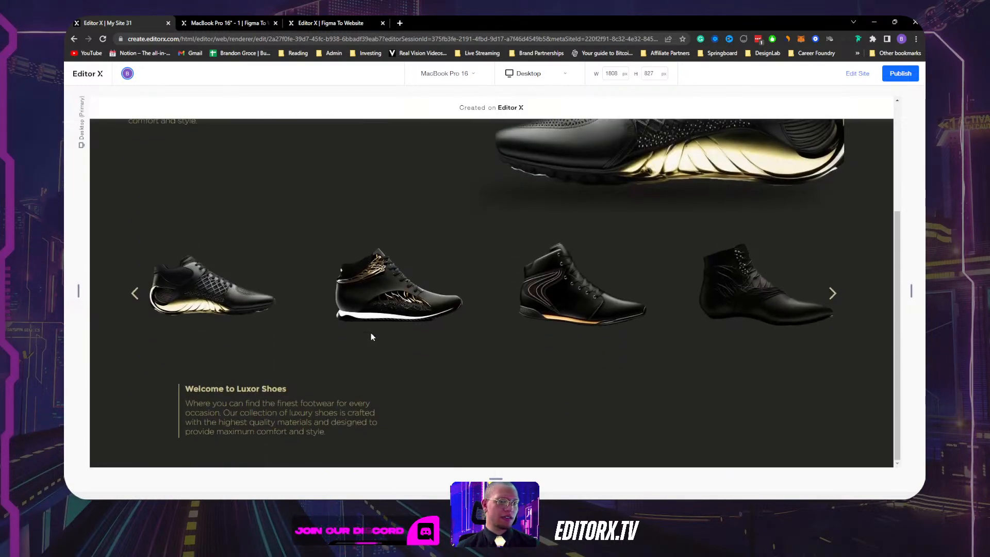
pyautogui.click(825, 303)
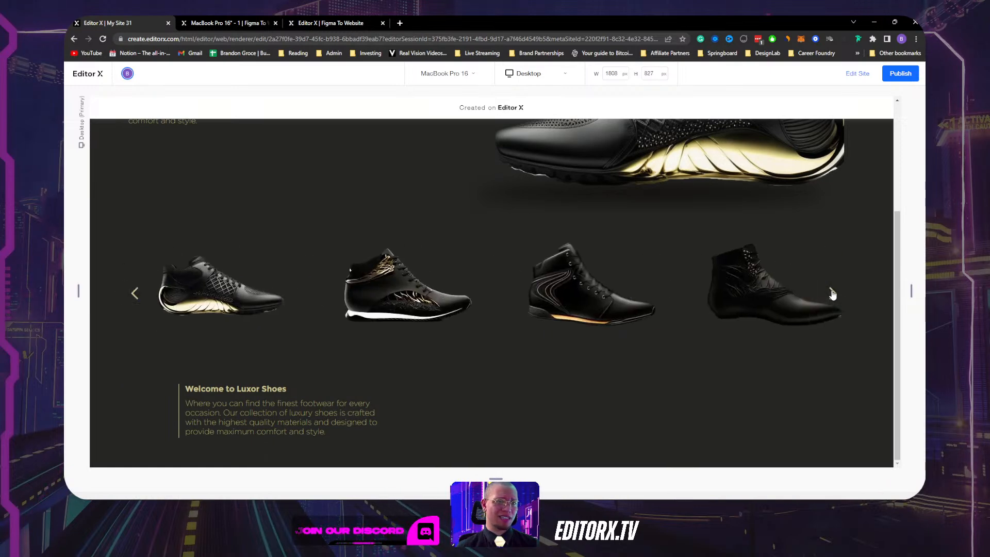
pyautogui.scroll(3, 619, 310)
pyautogui.scroll(-3, 619, 206)
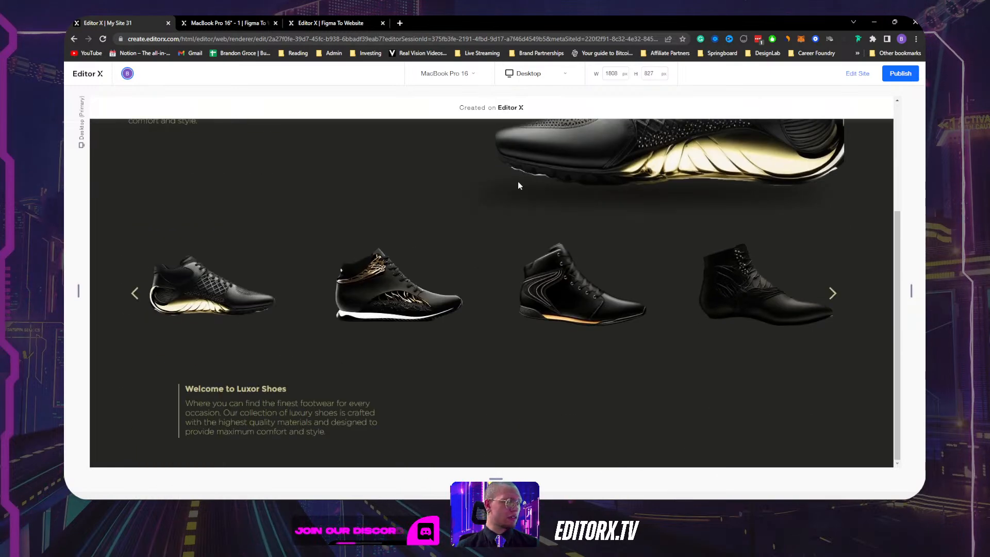
pyautogui.click(858, 74)
pyautogui.scroll(-4, 394, 263)
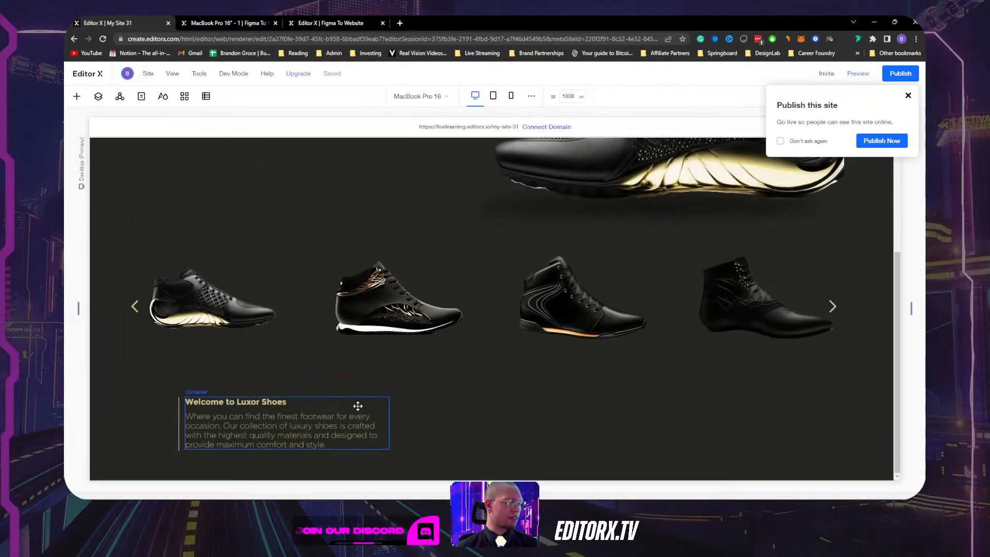
# Move the 'Welcome to Luxor Shoes' text block further left.
pyautogui.click(371, 456)
pyautogui.scroll(4, 227, 280)
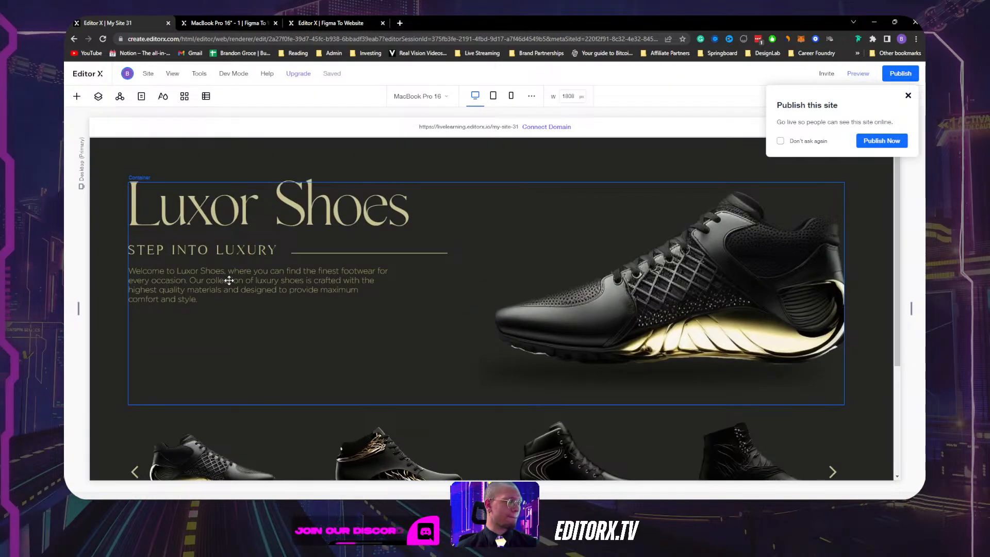
pyautogui.scroll(-4, 170, 358)
pyautogui.moveTo(183, 403); pyautogui.dragTo(138, 404)
pyautogui.moveTo(137, 406); pyautogui.dragTo(134, 407)
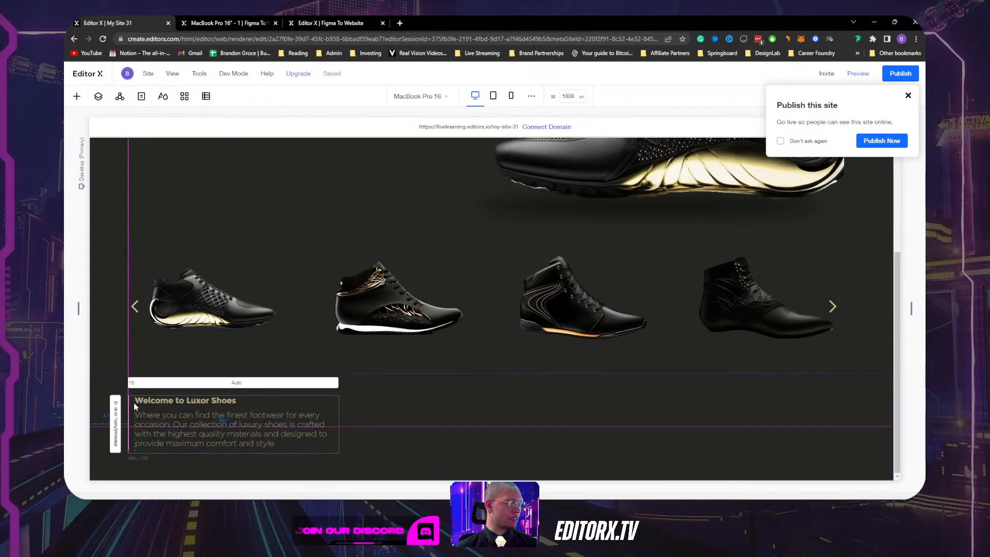
# Align the slider's previous arrow to the gallery's left edge.
pyautogui.click(144, 330)
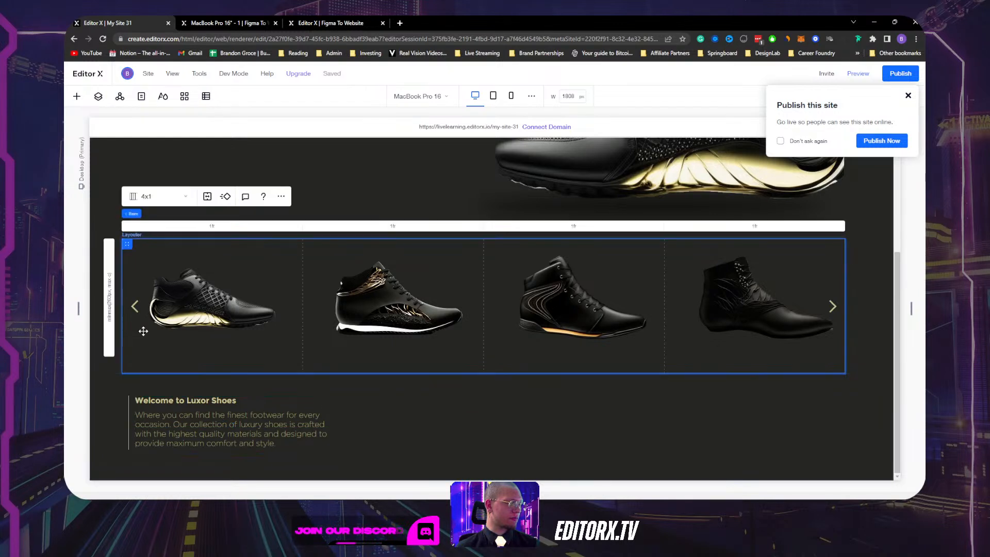
pyautogui.click(135, 306)
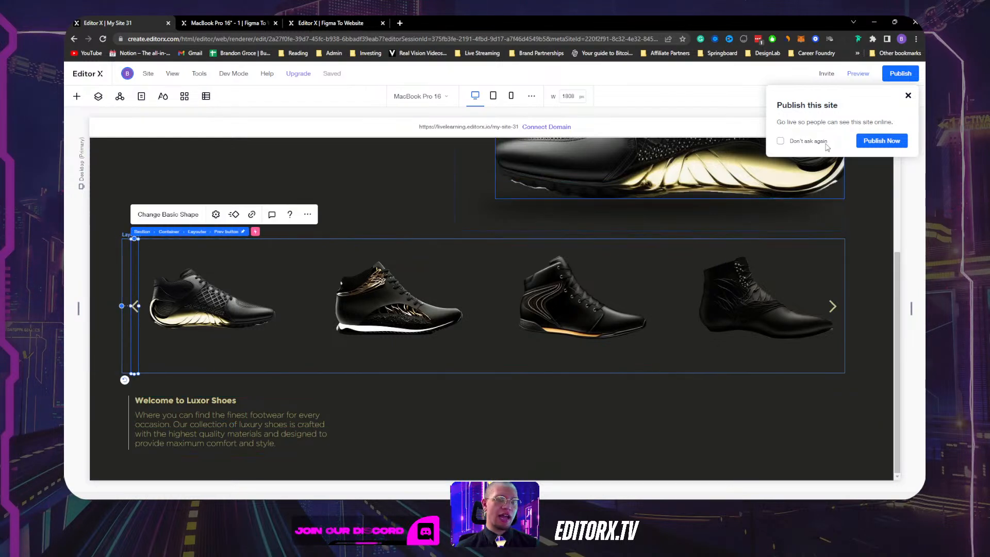
pyautogui.click(909, 95)
pyautogui.click(914, 96)
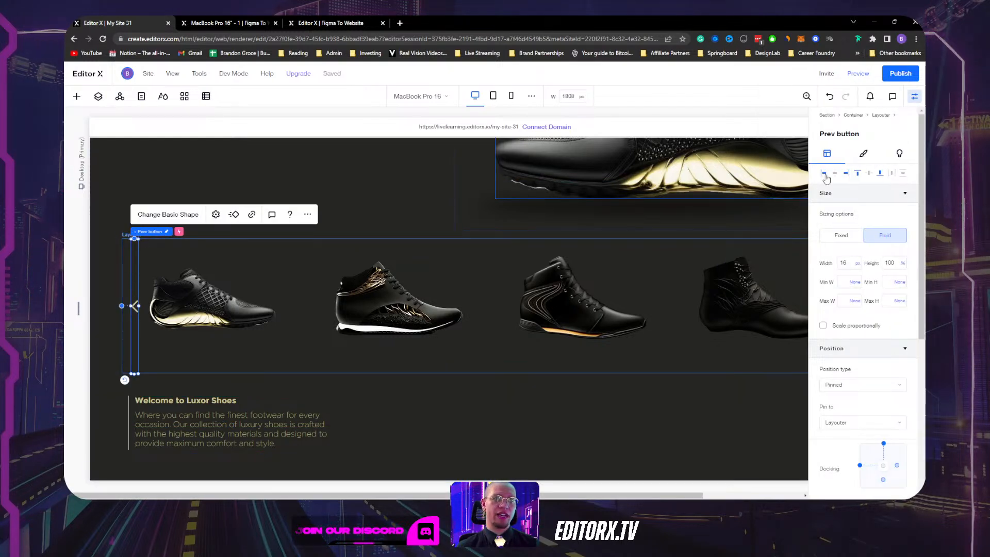
pyautogui.click(825, 176)
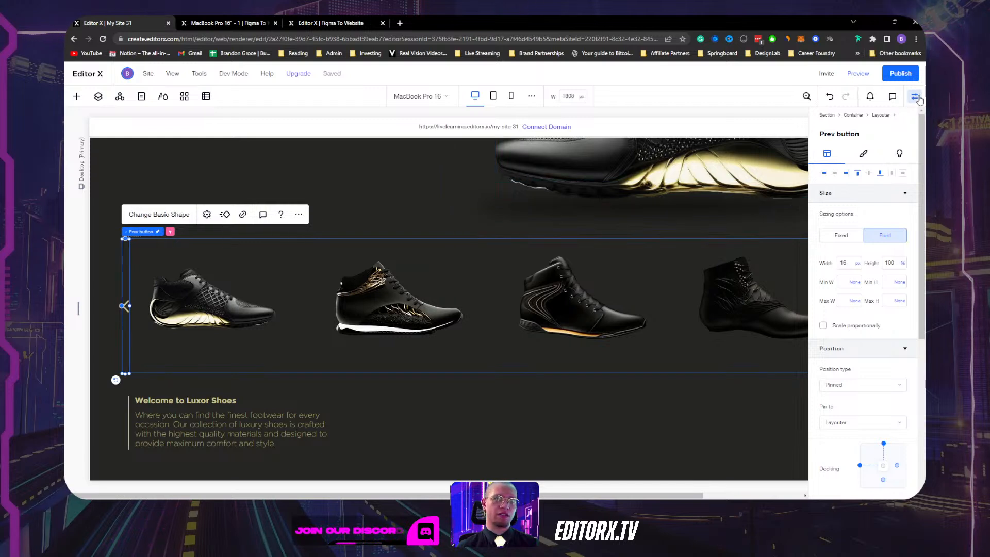
pyautogui.click(916, 97)
# Align the slider's next arrow to the gallery's right edge.
pyautogui.click(832, 306)
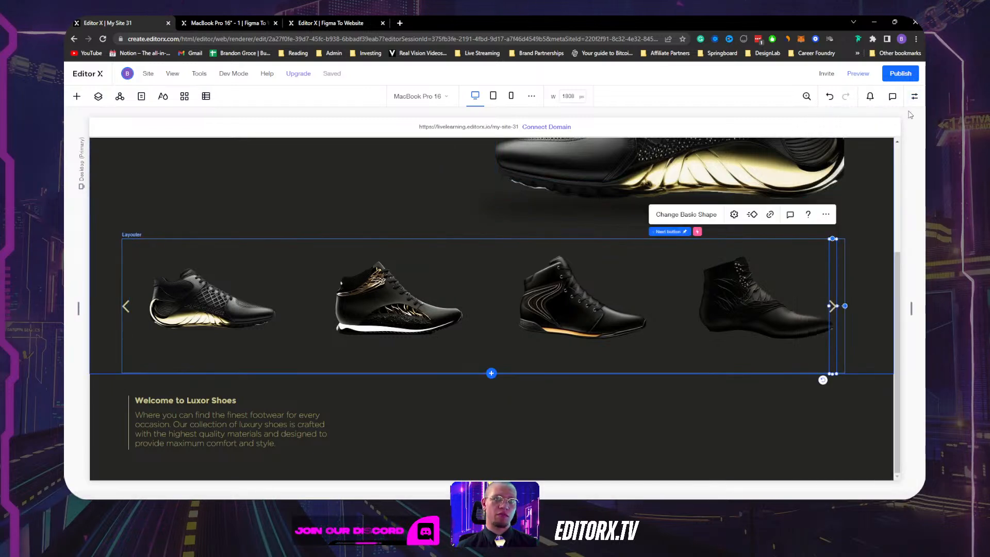
pyautogui.click(914, 96)
pyautogui.scroll(-5, 876, 309)
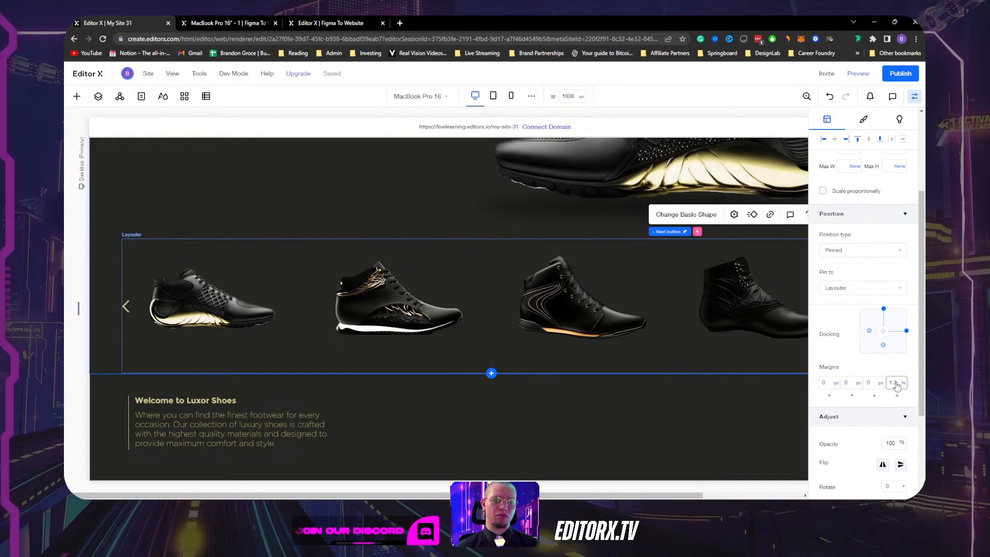
pyautogui.scroll(5, 897, 386)
pyautogui.click(846, 175)
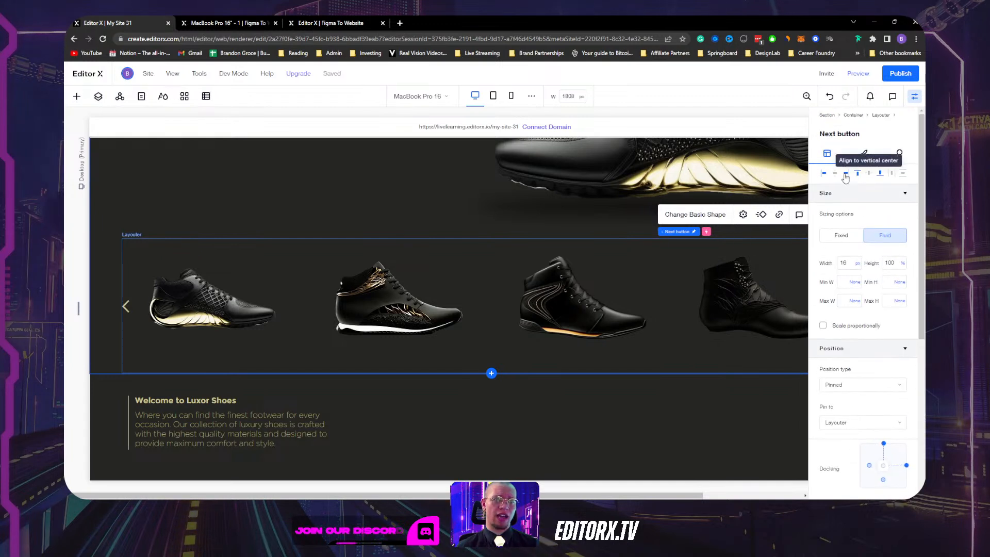
pyautogui.click(914, 96)
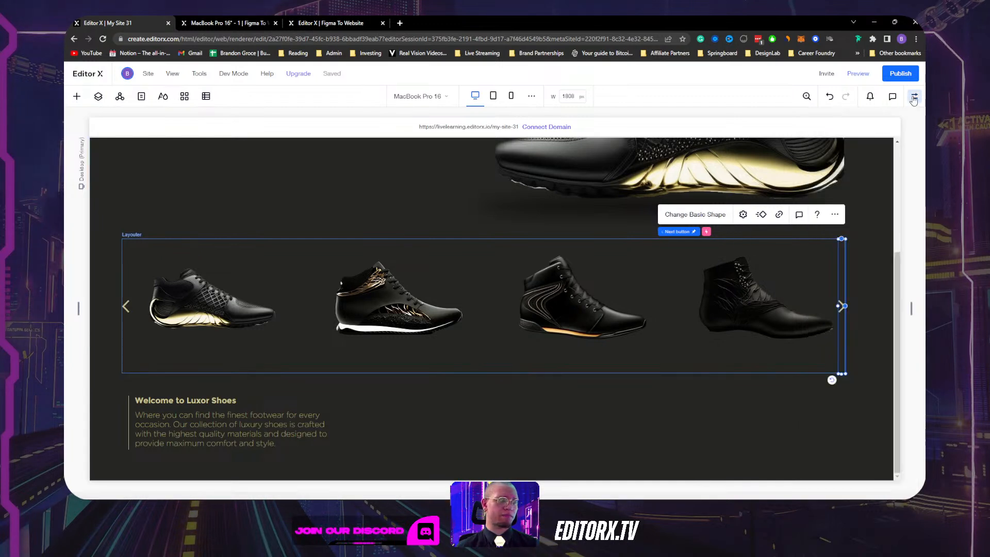
# Deselect the next arrow and select the welcome text container.
pyautogui.click(871, 203)
pyautogui.scroll(4, 722, 288)
pyautogui.scroll(-4, 639, 285)
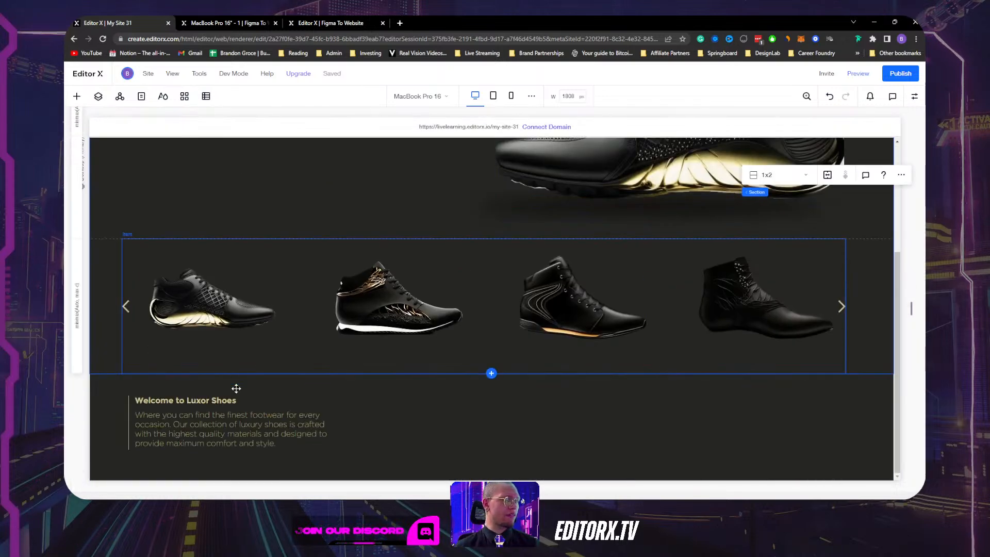
pyautogui.click(130, 404)
# Snap the welcome text container onto the alignment guide, then select the slider's container.
pyautogui.moveTo(130, 403); pyautogui.dragTo(132, 400)
pyautogui.scroll(4, 169, 269)
pyautogui.scroll(-4, 169, 270)
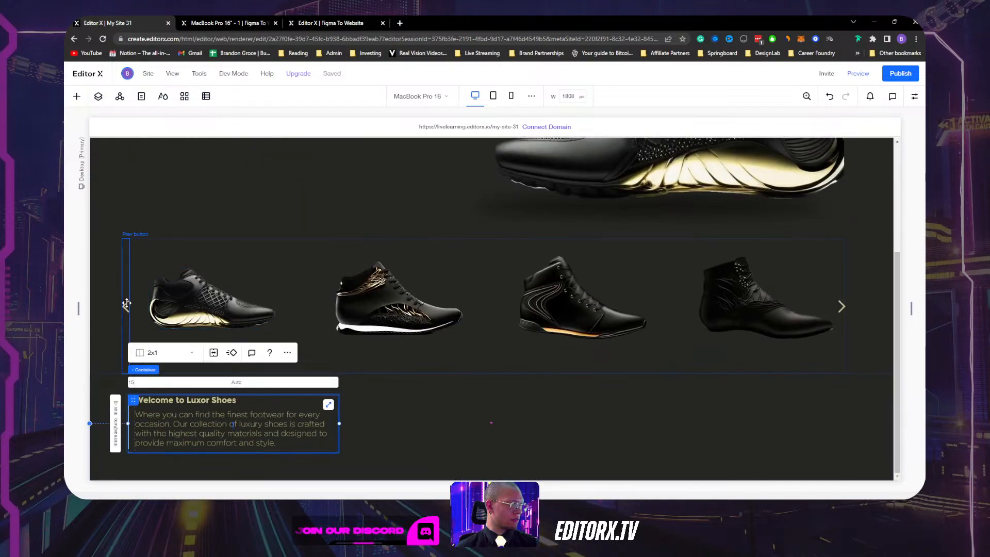
pyautogui.click(147, 263)
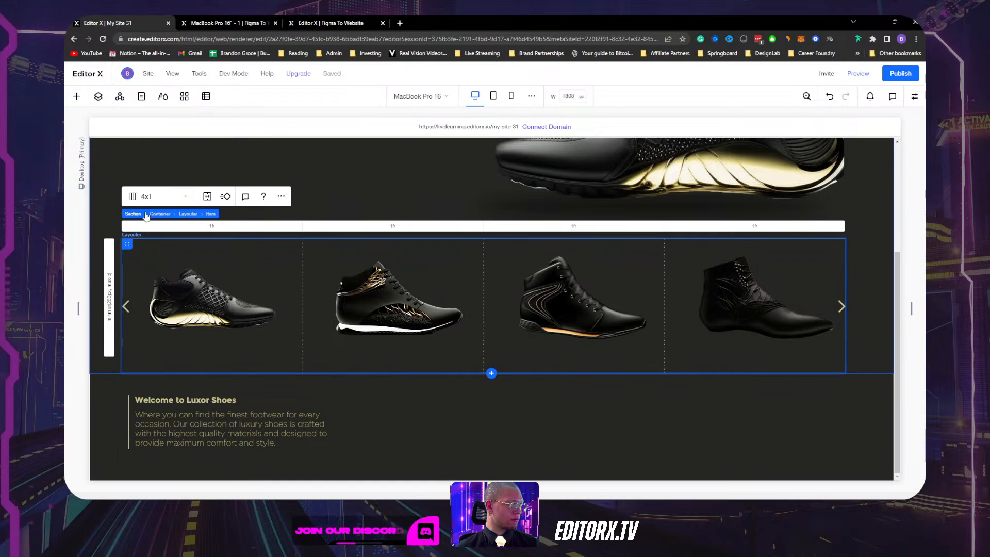
pyautogui.click(187, 214)
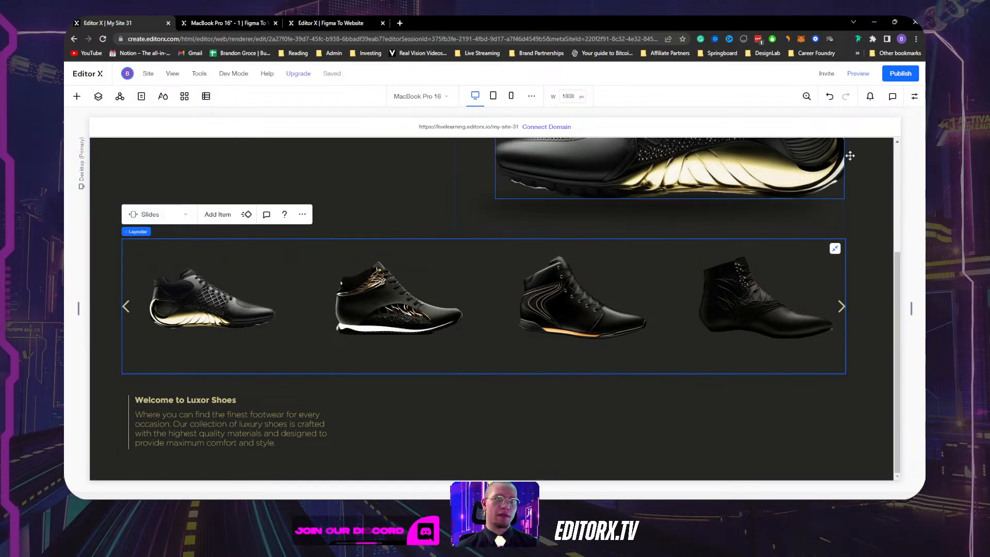
pyautogui.click(195, 231)
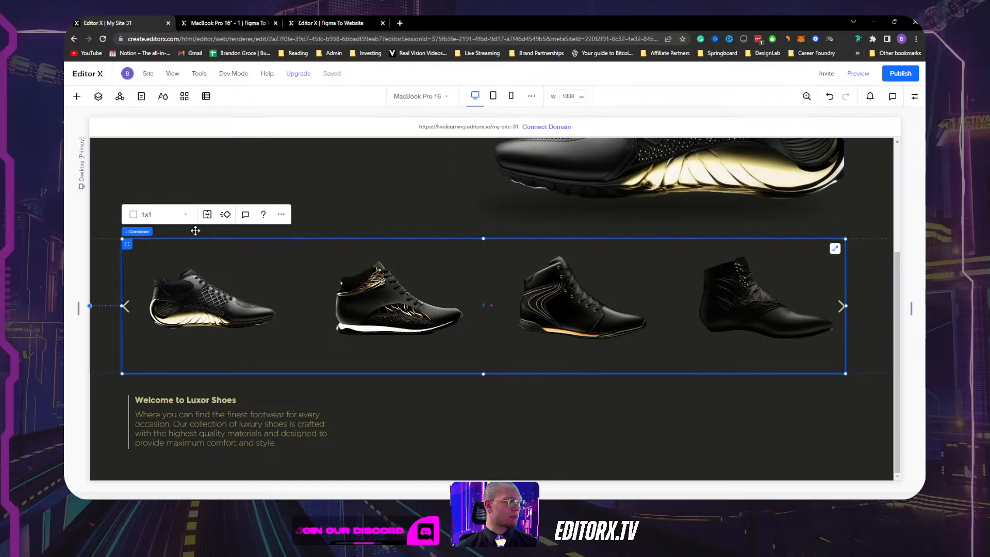
pyautogui.scroll(3, 768, 215)
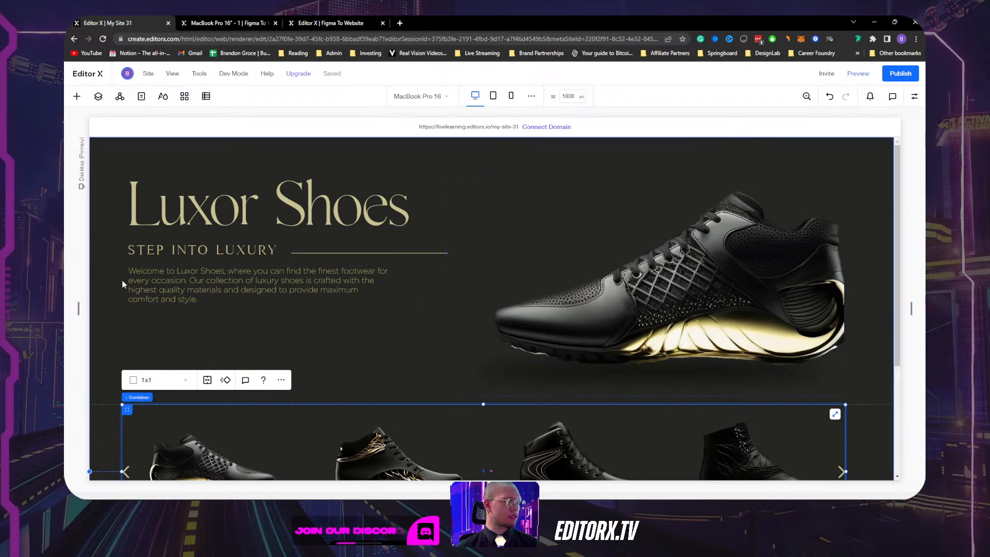
# Centre the shoe slider horizontally.
pyautogui.click(163, 318)
pyautogui.click(914, 97)
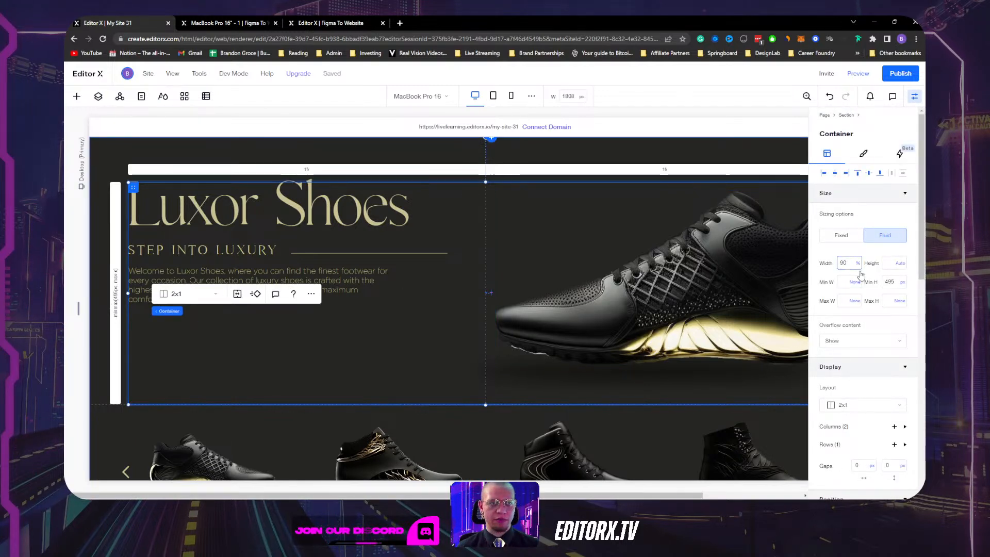
pyautogui.scroll(-3, 139, 269)
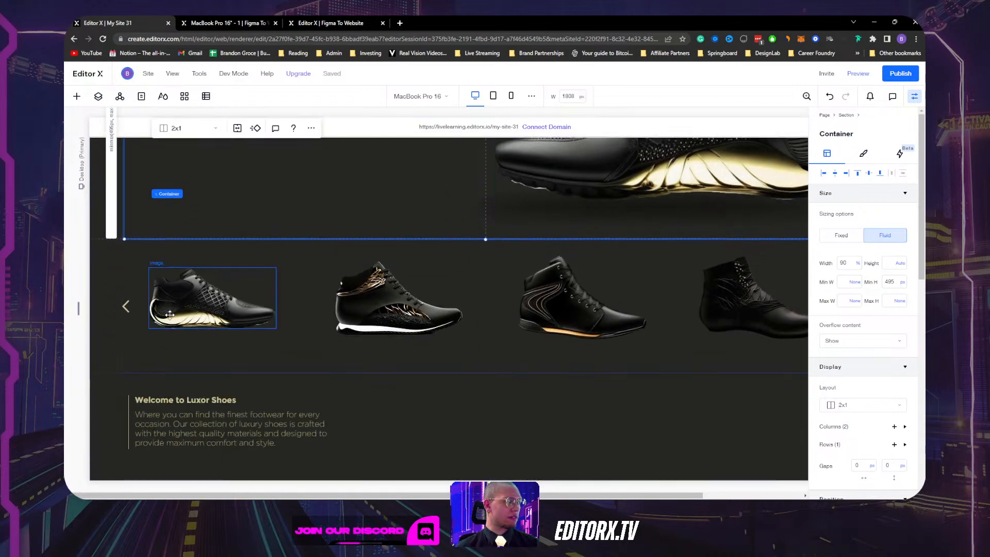
pyautogui.click(139, 270)
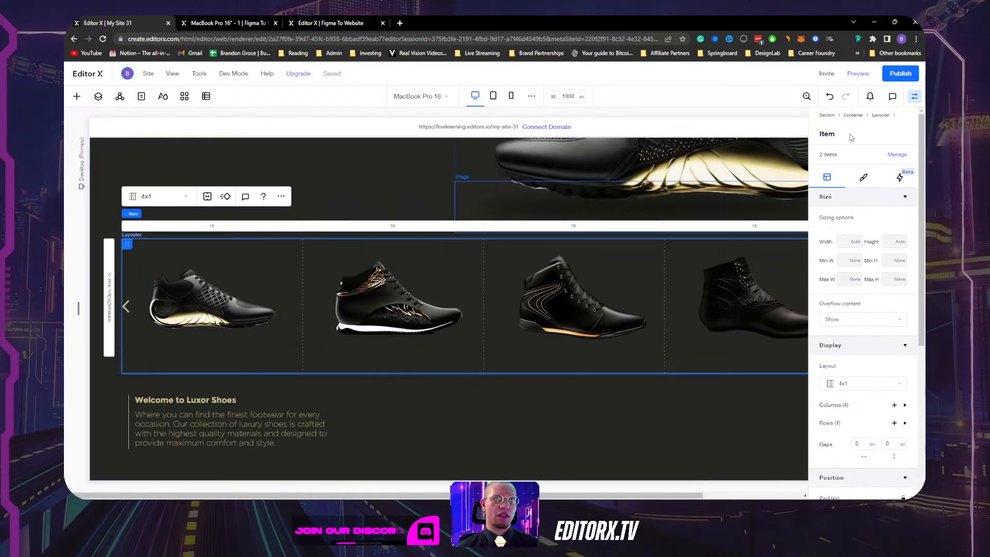
pyautogui.moveTo(170, 214)
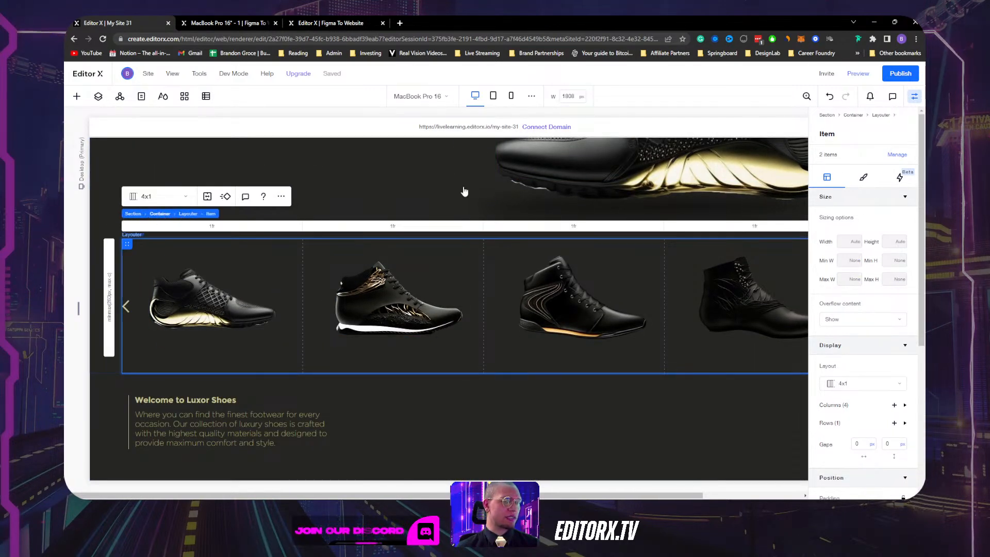
pyautogui.click(835, 175)
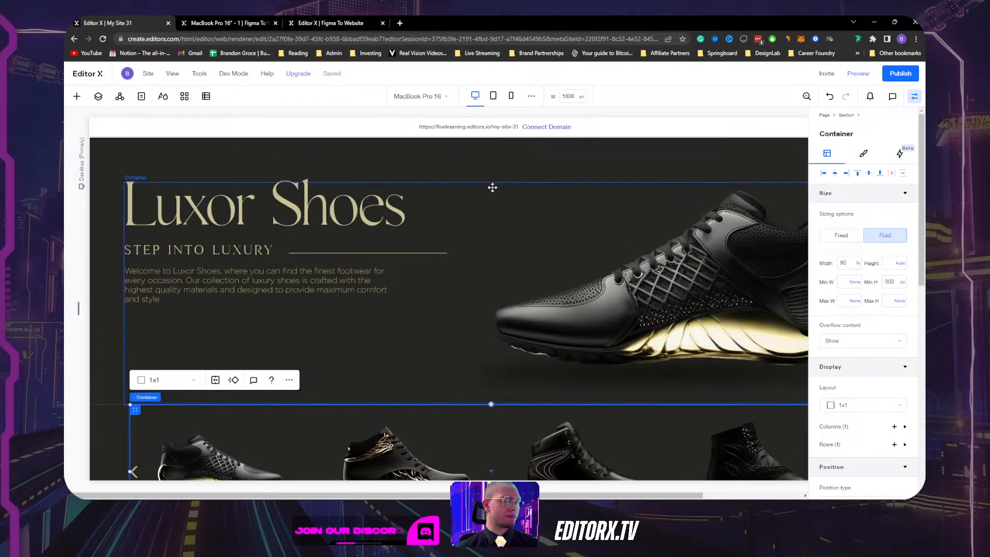
# Centre the hero's two-column container horizontally.
pyautogui.scroll(-3, 859, 344)
pyautogui.scroll(-3, 861, 351)
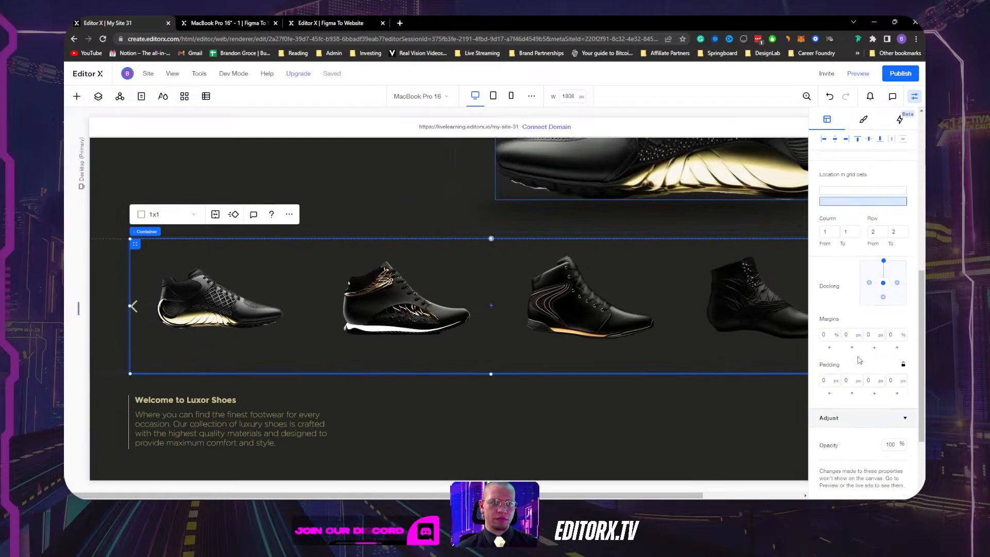
pyautogui.scroll(3, 357, 369)
pyautogui.click(336, 362)
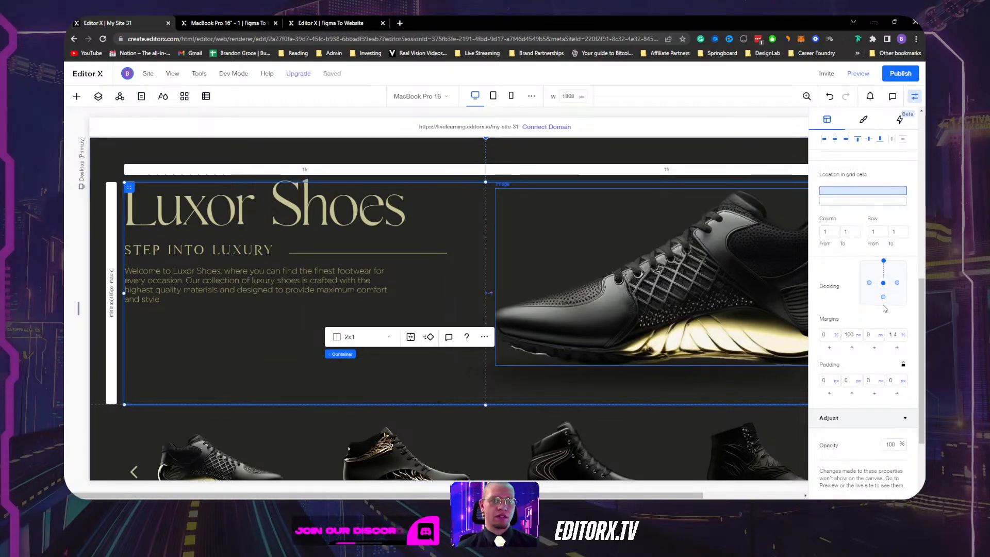
pyautogui.scroll(3, 866, 321)
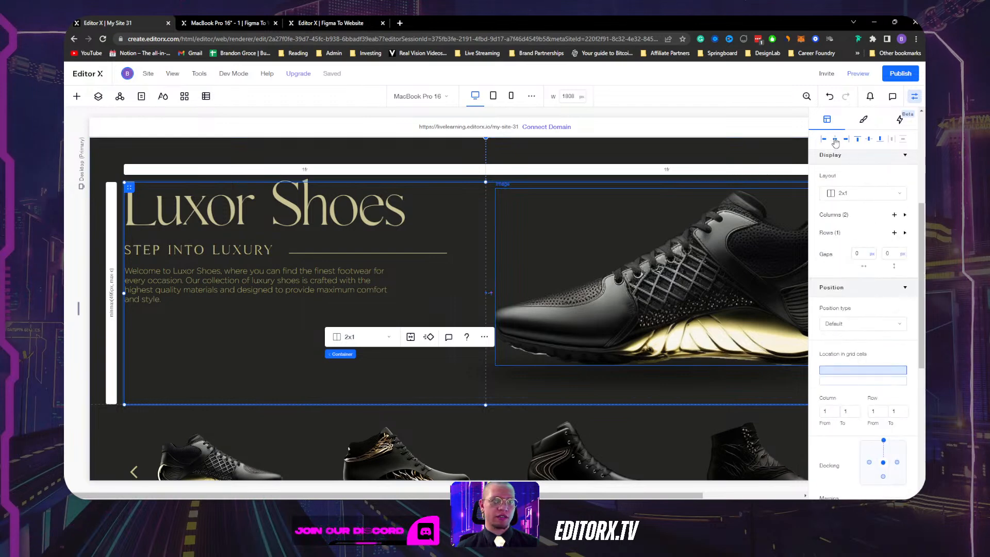
pyautogui.click(835, 140)
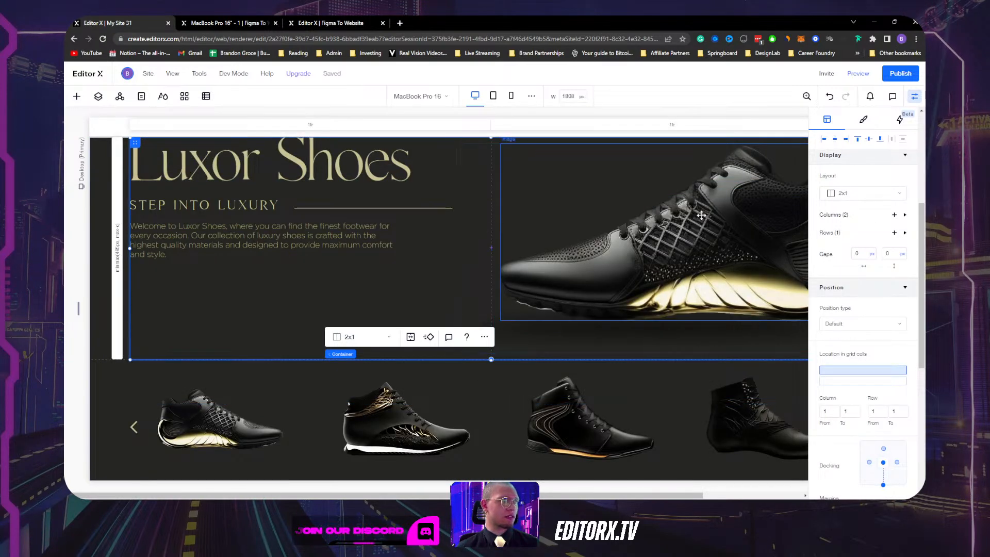
# Dock the hero container to the top with a 100 top margin.
pyautogui.scroll(-4, 885, 408)
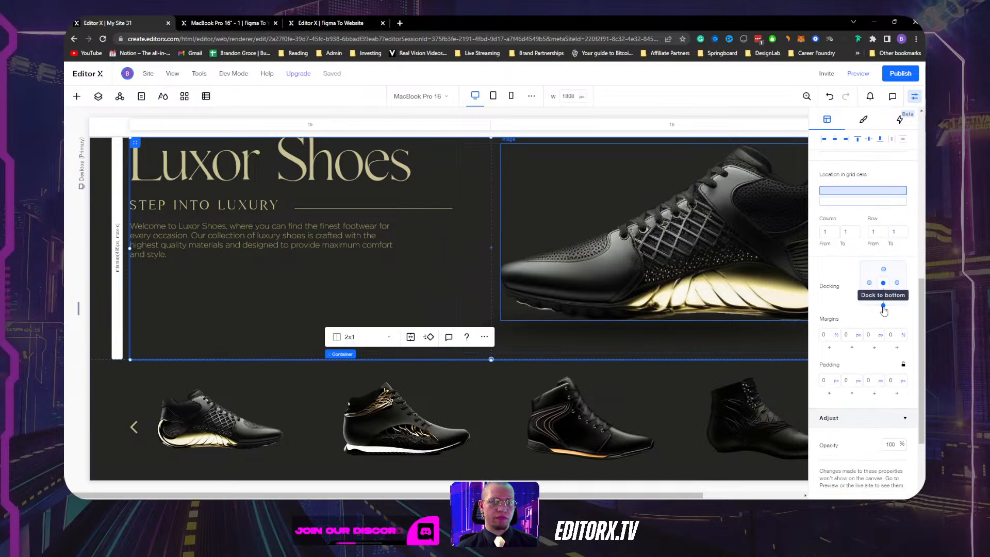
pyautogui.click(883, 269)
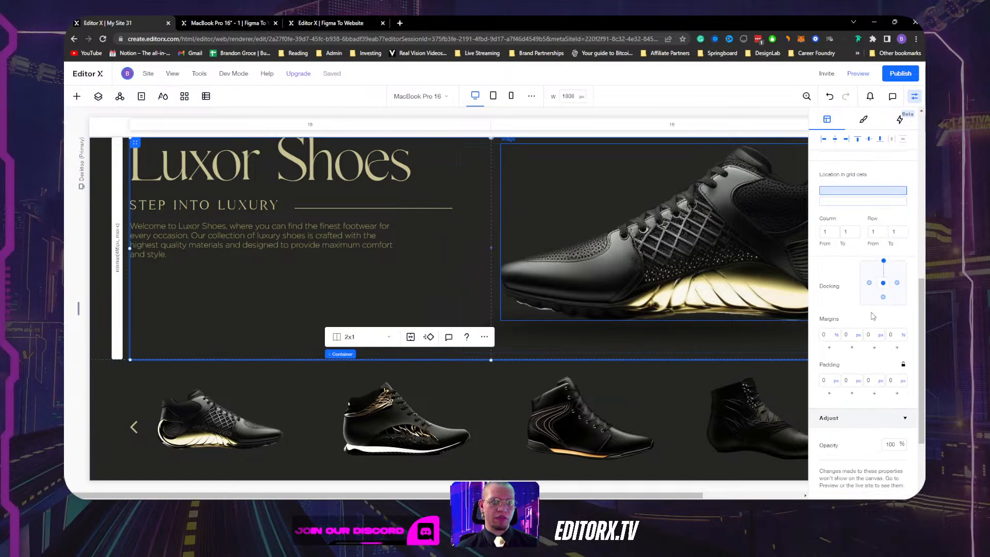
pyautogui.click(853, 334)
pyautogui.write('100')
pyautogui.press('Return')
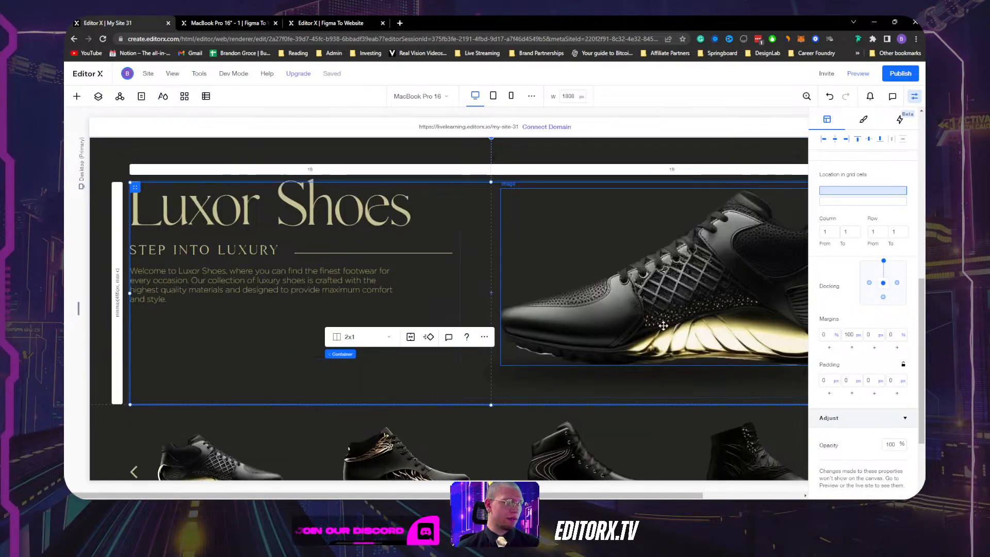
# Check the slider item and welcome text block, then close the settings panel.
pyautogui.scroll(-4, 353, 352)
pyautogui.click(201, 350)
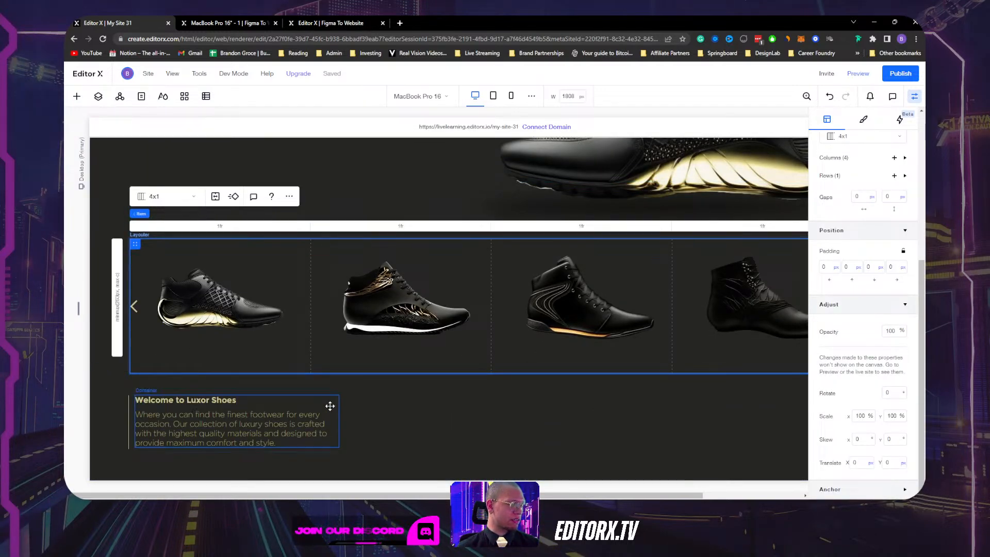
pyautogui.click(129, 405)
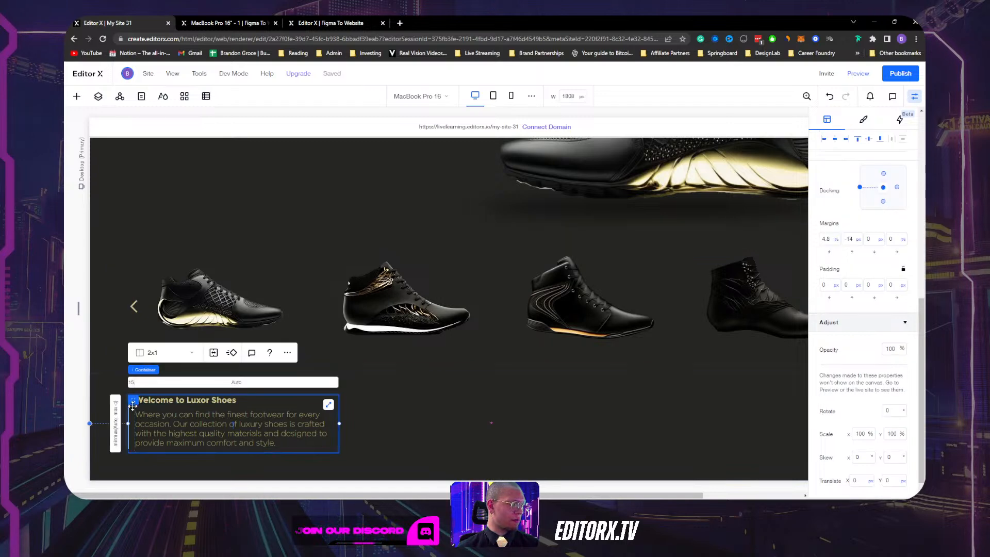
pyautogui.scroll(3, 276, 287)
pyautogui.click(915, 97)
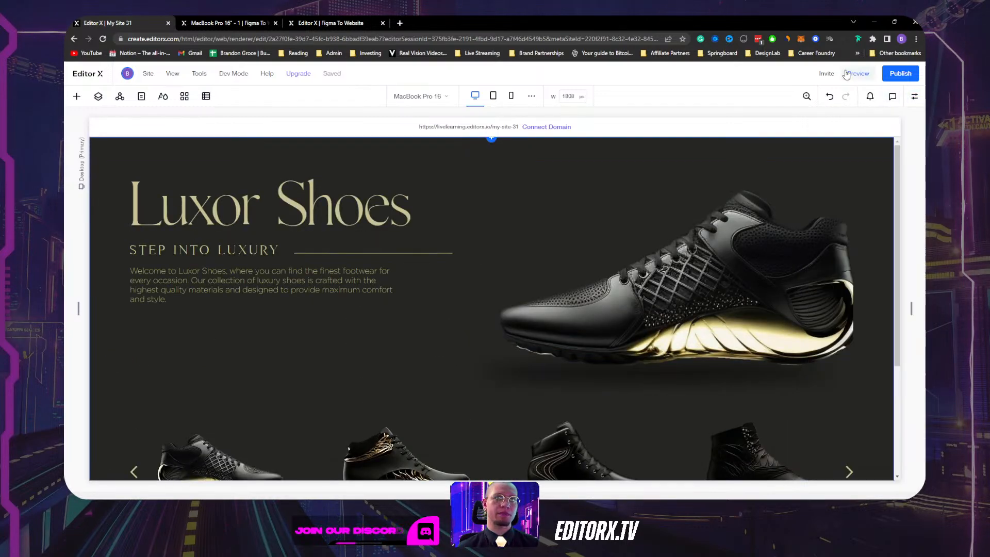
# Preview the page, then set the hero welcome paragraph's width to 100%.
pyautogui.click(851, 75)
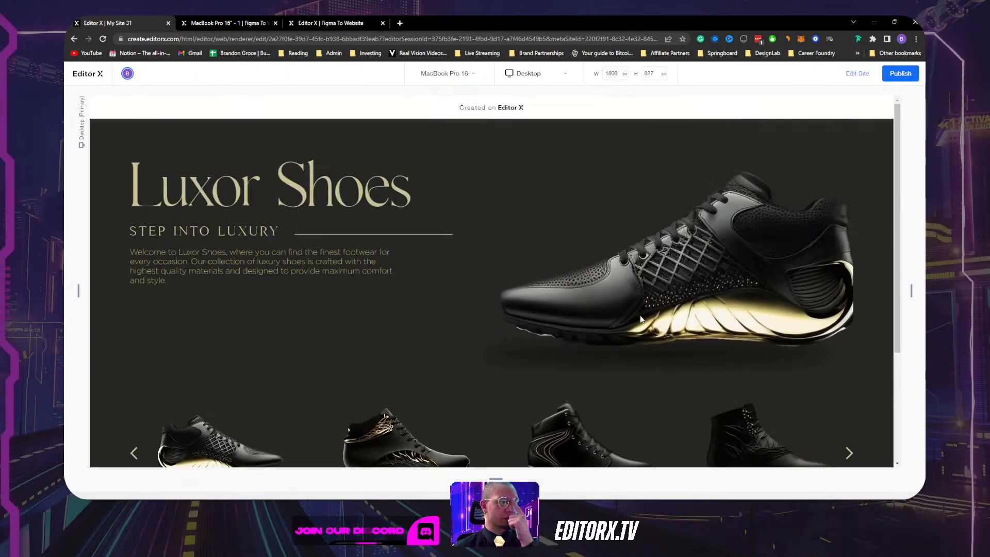
pyautogui.click(848, 77)
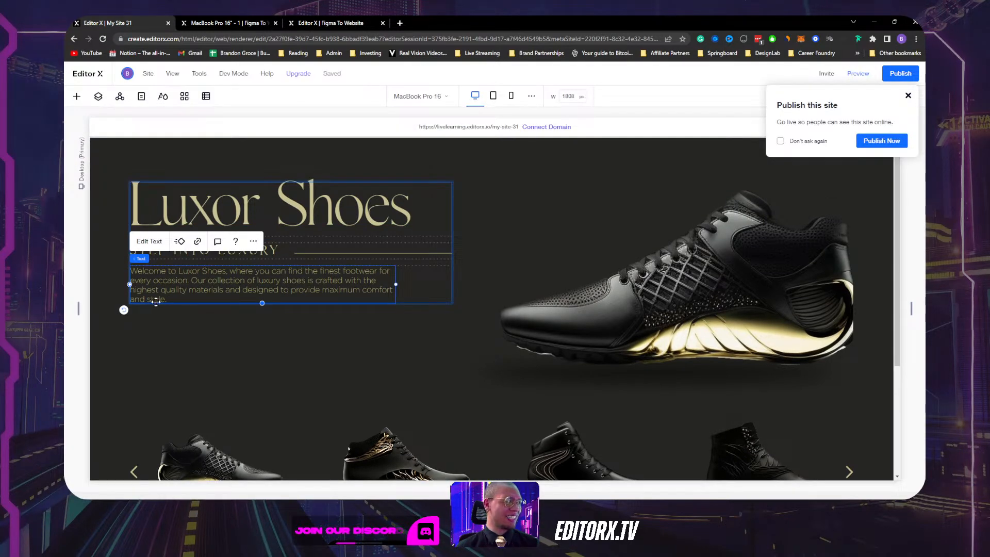
pyautogui.click(908, 96)
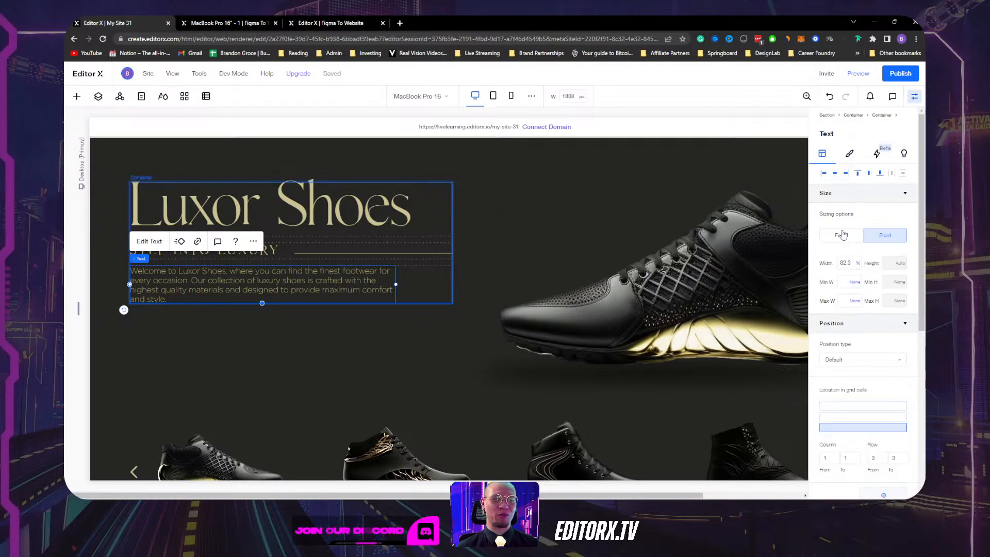
pyautogui.write('100')
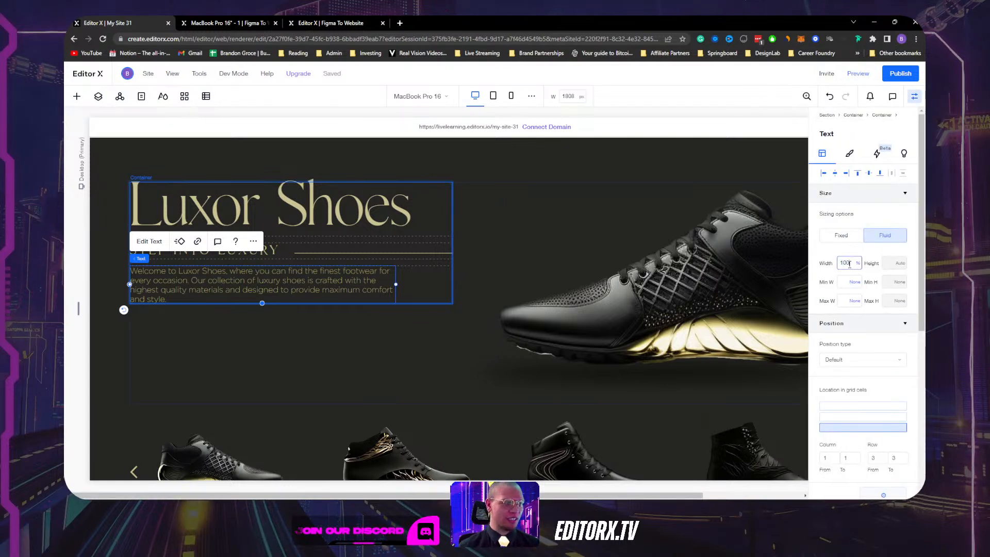
pyautogui.press('Return')
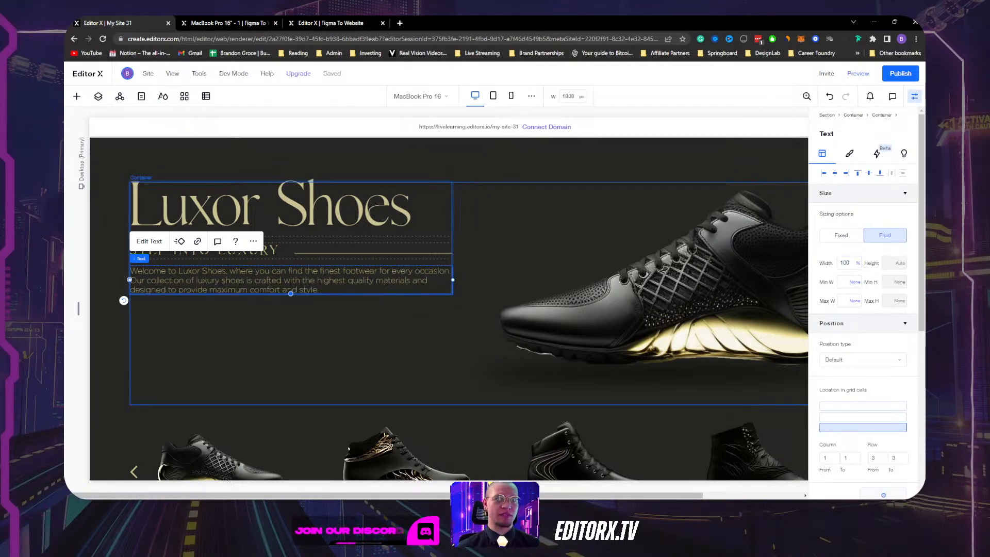
# Narrow the canvas to the 840 px tablet breakpoint.
pyautogui.click(916, 98)
pyautogui.moveTo(912, 307); pyautogui.dragTo(678, 323)
pyautogui.scroll(-4, 678, 323)
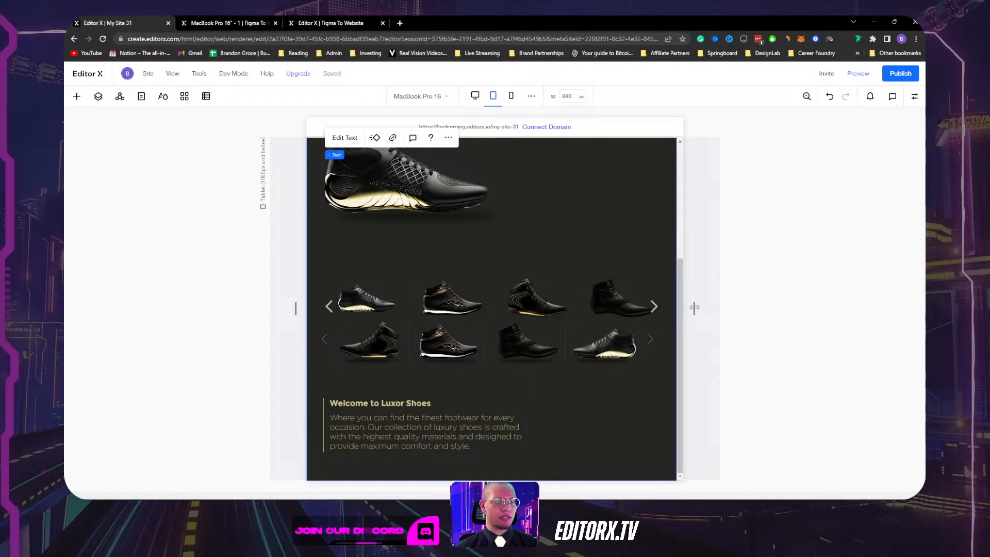
# Set the old 'slider' layer to Don't Display on the tablet breakpoint via the Layers panel.
pyautogui.moveTo(694, 308)
pyautogui.mouseDown()
pyautogui.moveTo(711, 308)
pyautogui.moveTo(702, 308)
pyautogui.mouseUp()
pyautogui.scroll(-3, 376, 325)
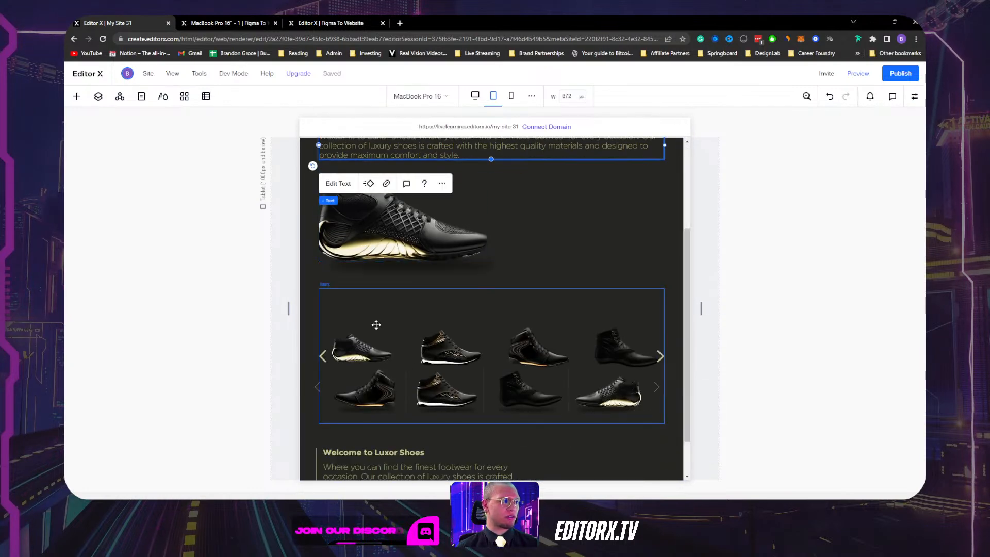
pyautogui.click(98, 96)
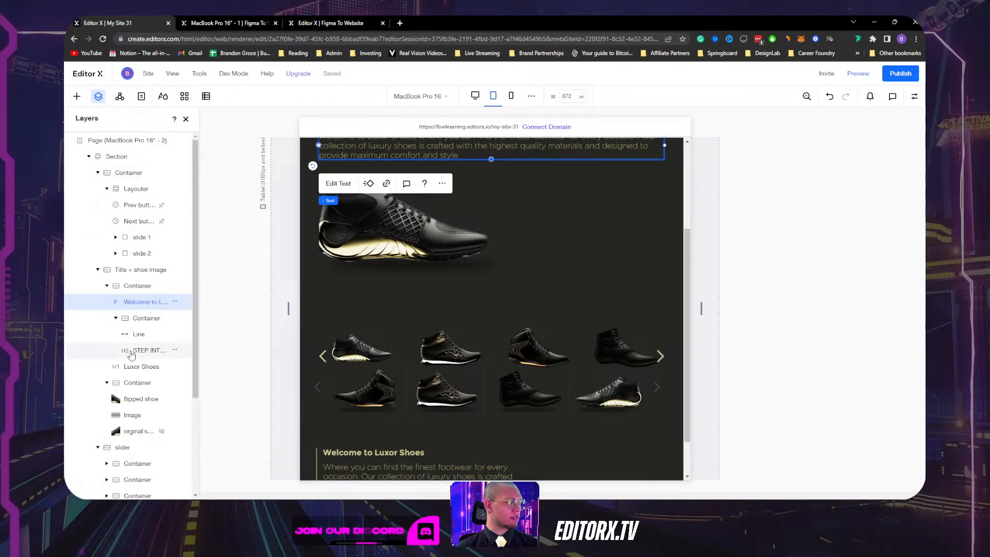
pyautogui.click(116, 318)
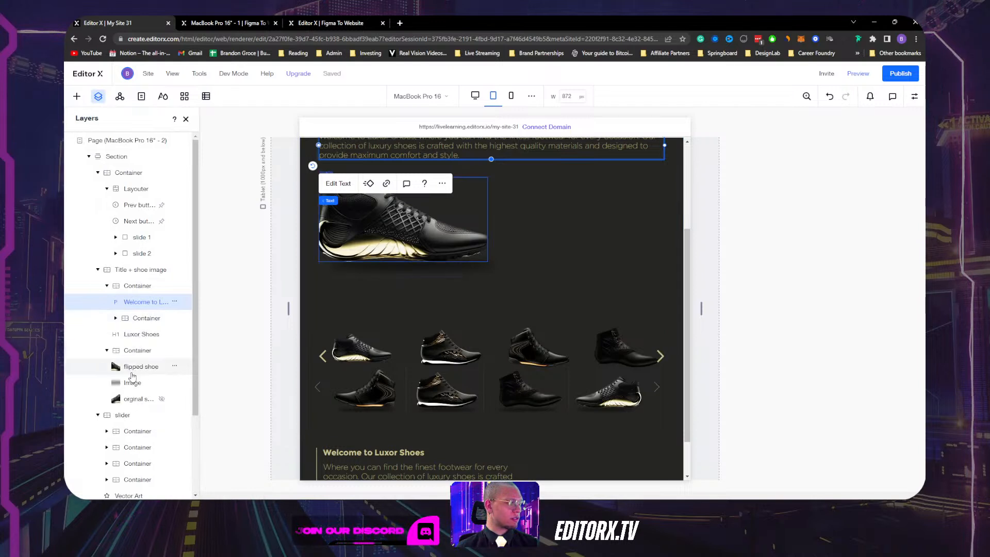
pyautogui.click(108, 351)
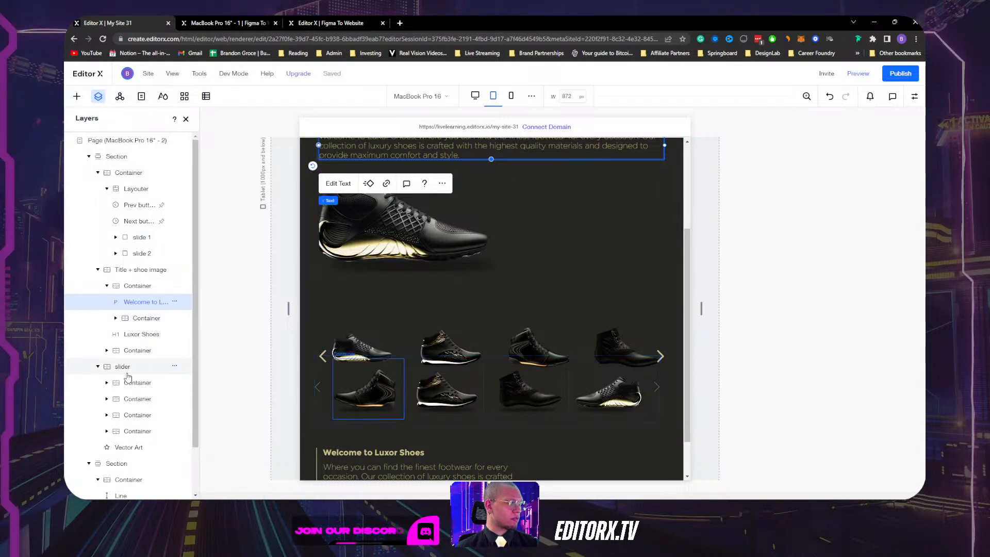
pyautogui.click(127, 367)
pyautogui.click(174, 368)
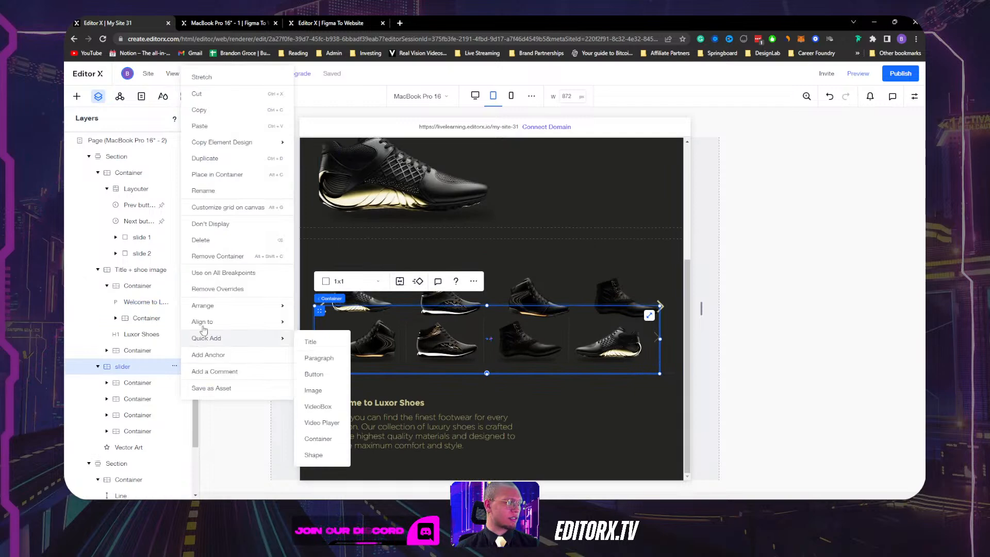
pyautogui.click(222, 223)
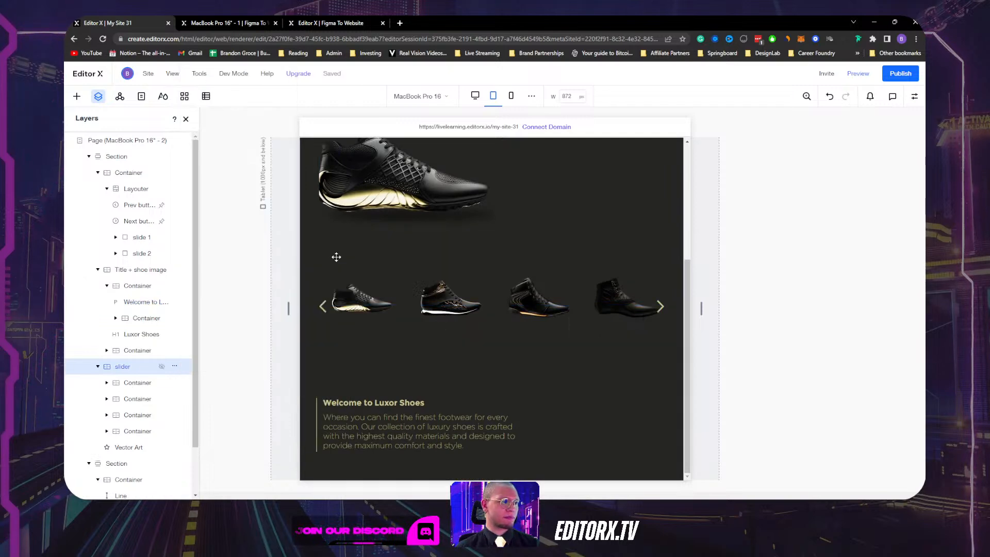
pyautogui.scroll(3, 623, 285)
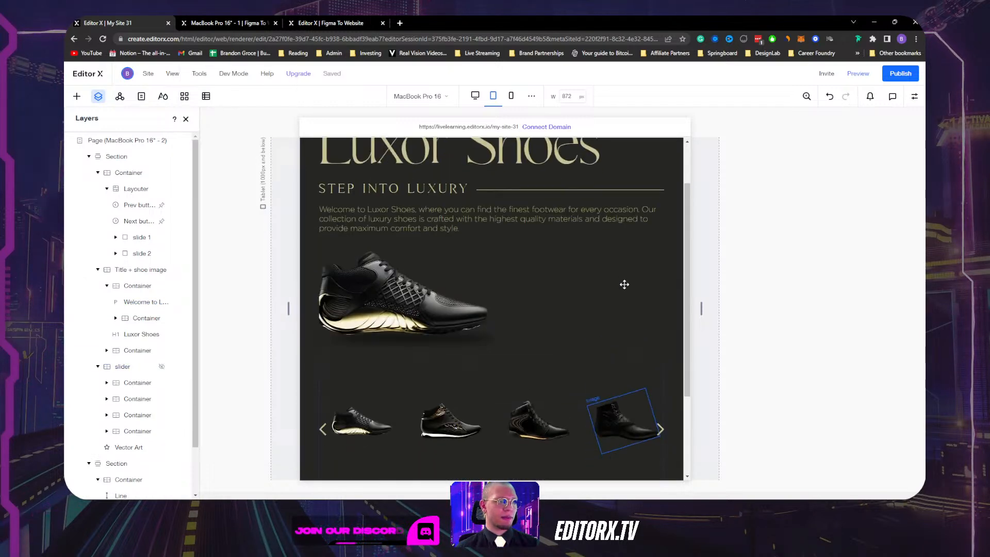
pyautogui.scroll(-3, 623, 285)
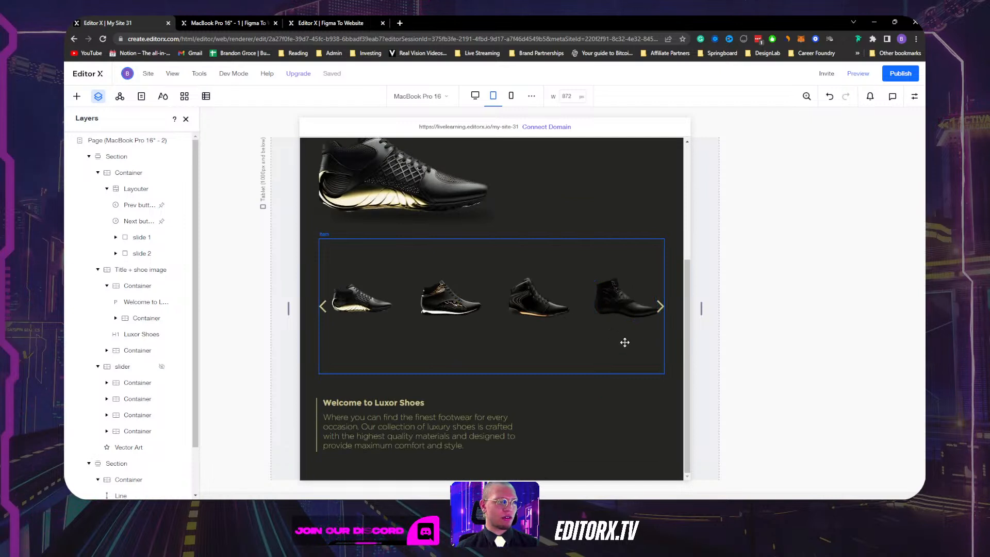
# Set the first and second shoe images in the arrow slider to 85% width.
pyautogui.click(536, 302)
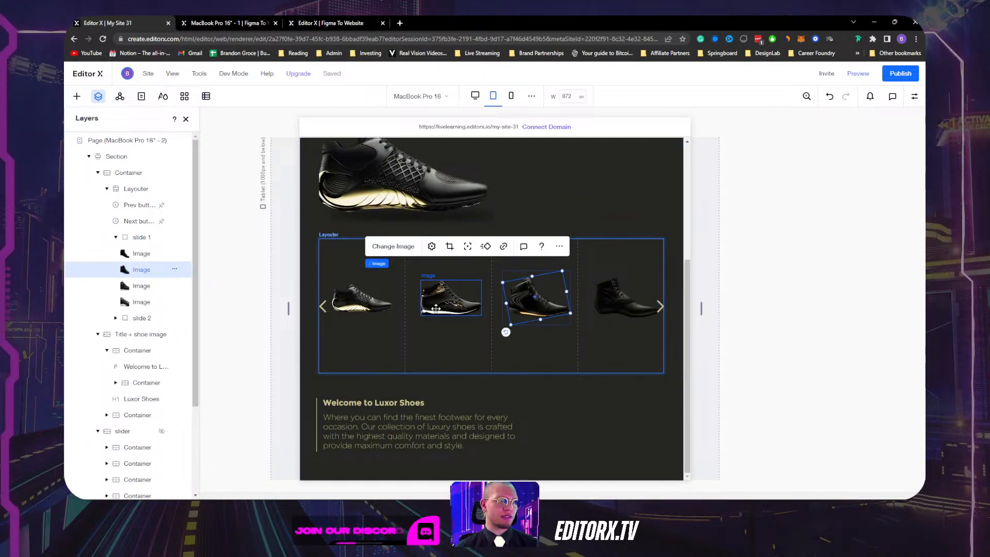
pyautogui.click(447, 298)
pyautogui.click(367, 299)
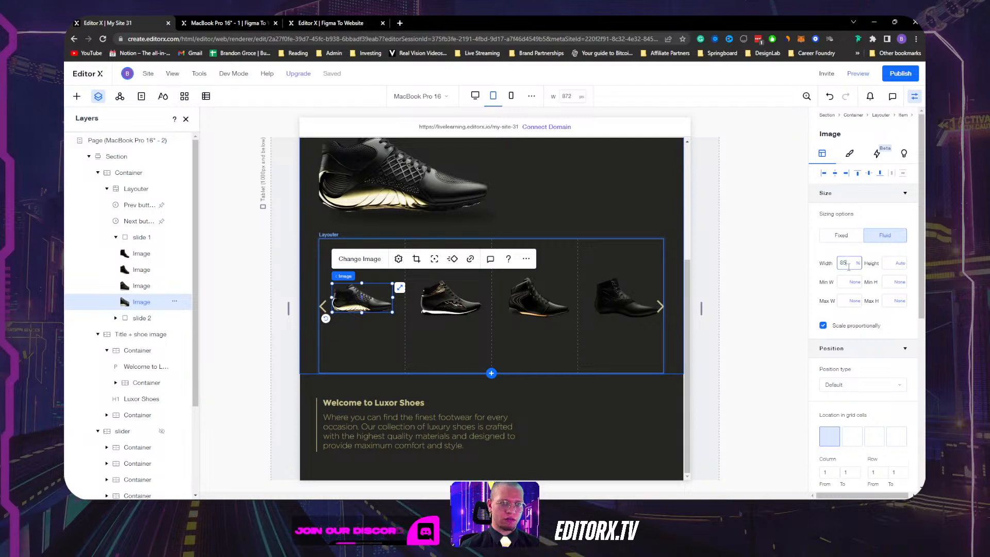
pyautogui.press('Return')
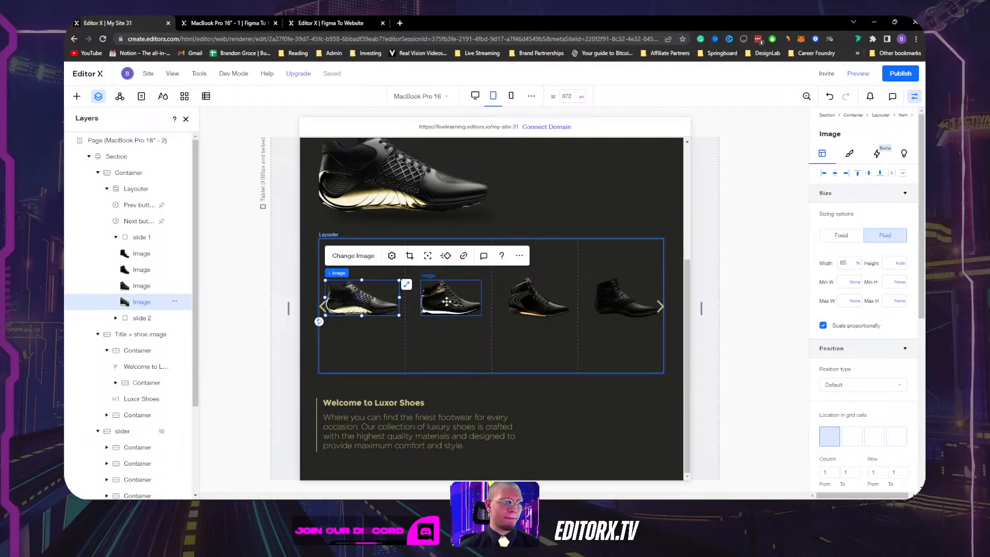
pyautogui.click(447, 303)
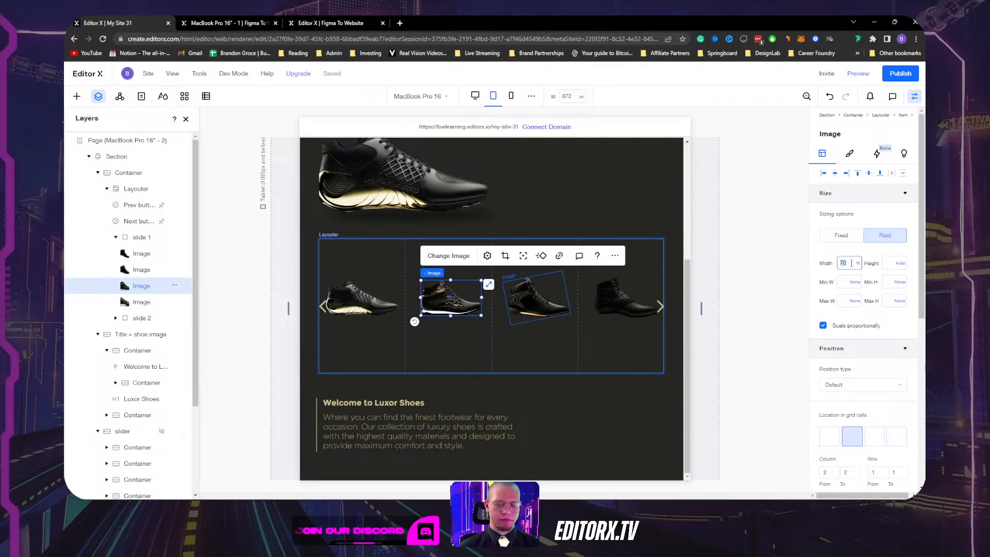
pyautogui.click(852, 263)
pyautogui.write('85')
pyautogui.press('Return')
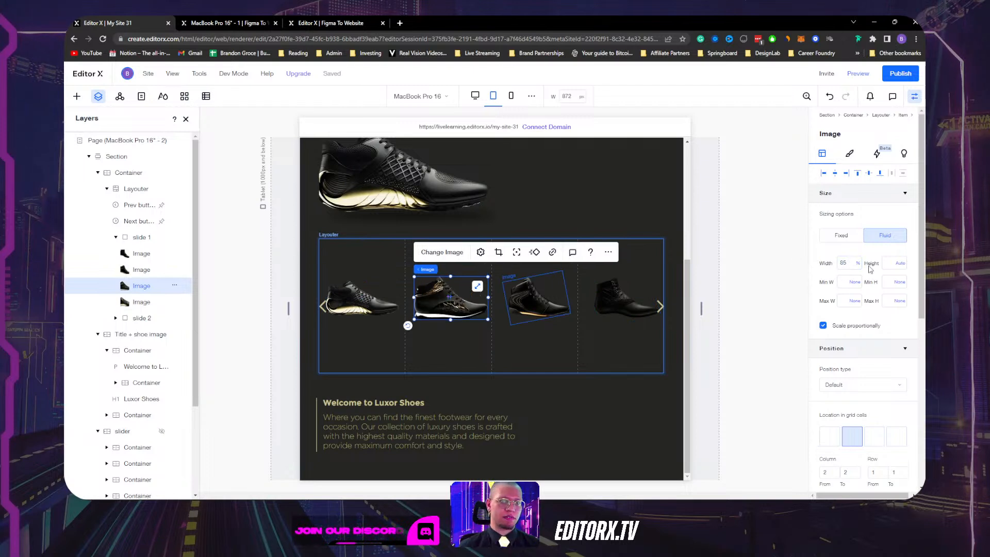
# Set the third and fourth shoe images to 85% width and narrow the canvas to 584 px mobile.
pyautogui.click(533, 309)
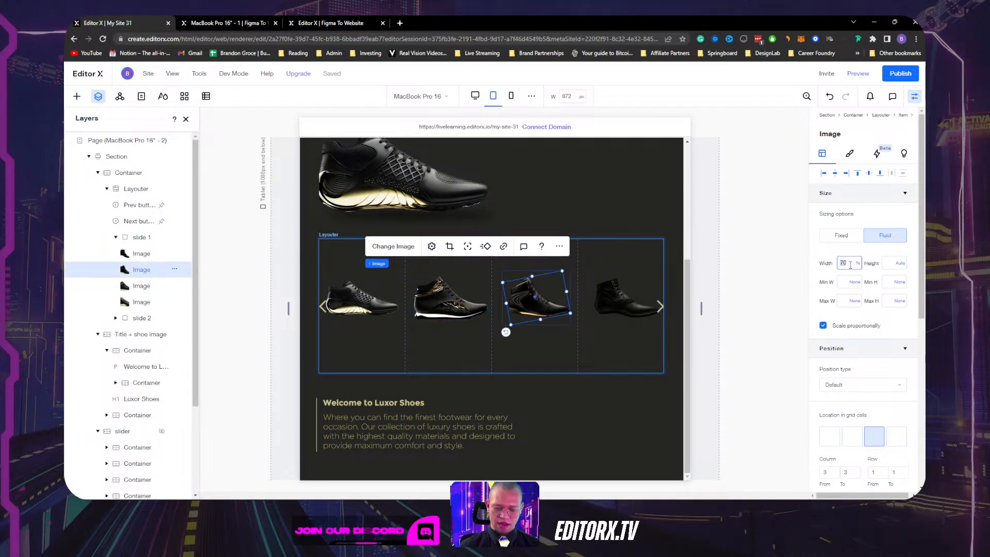
pyautogui.click(625, 294)
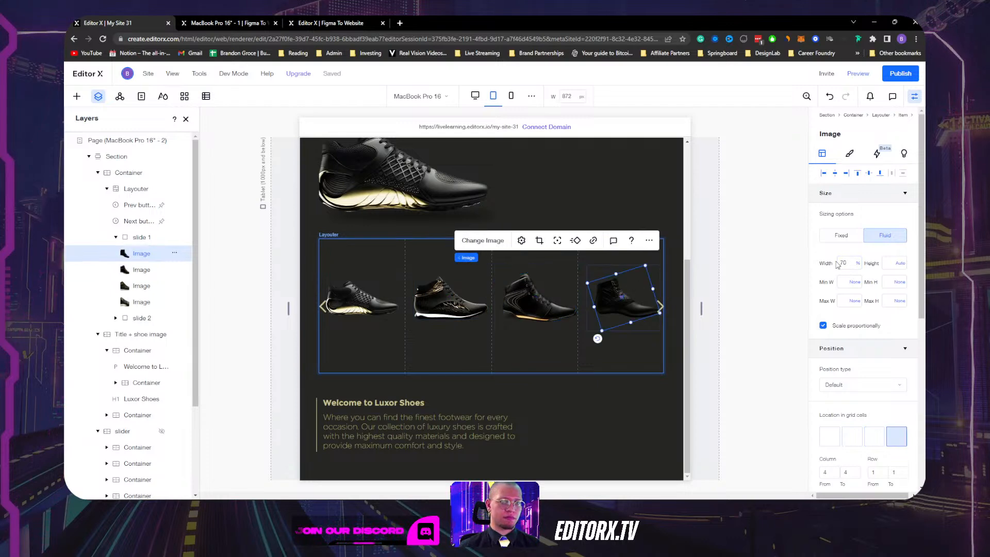
pyautogui.press('Return')
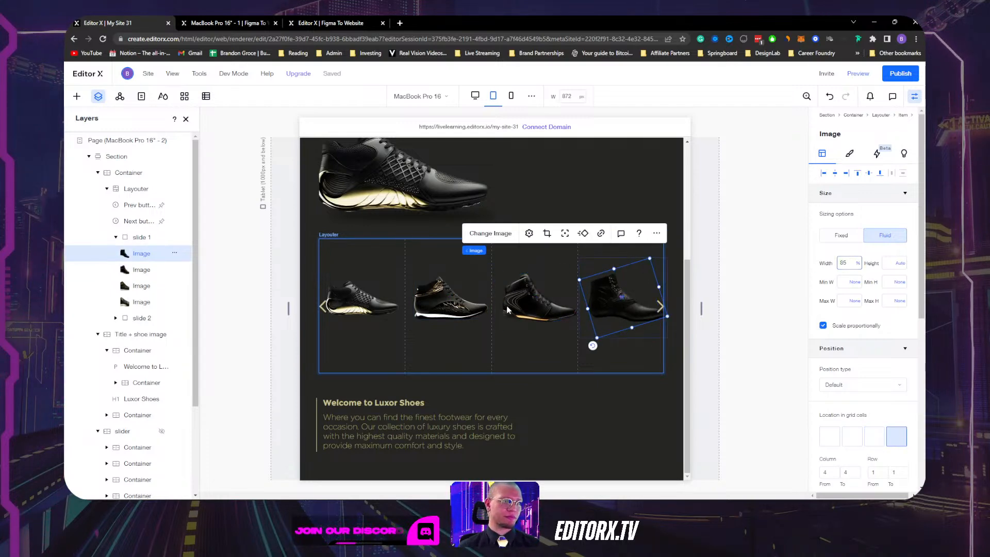
pyautogui.scroll(2, 550, 349)
pyautogui.scroll(-2, 557, 342)
pyautogui.scroll(4, 555, 338)
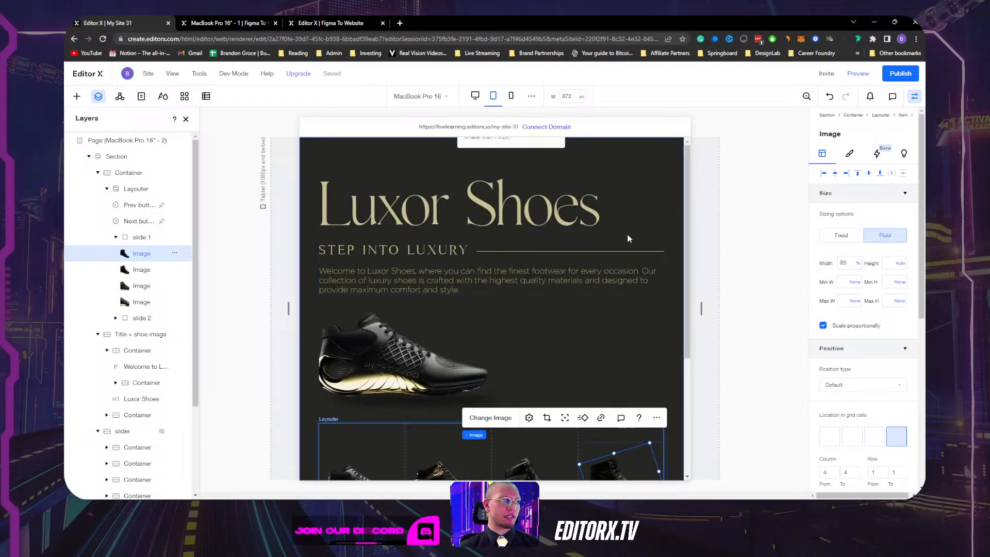
pyautogui.scroll(-3, 634, 338)
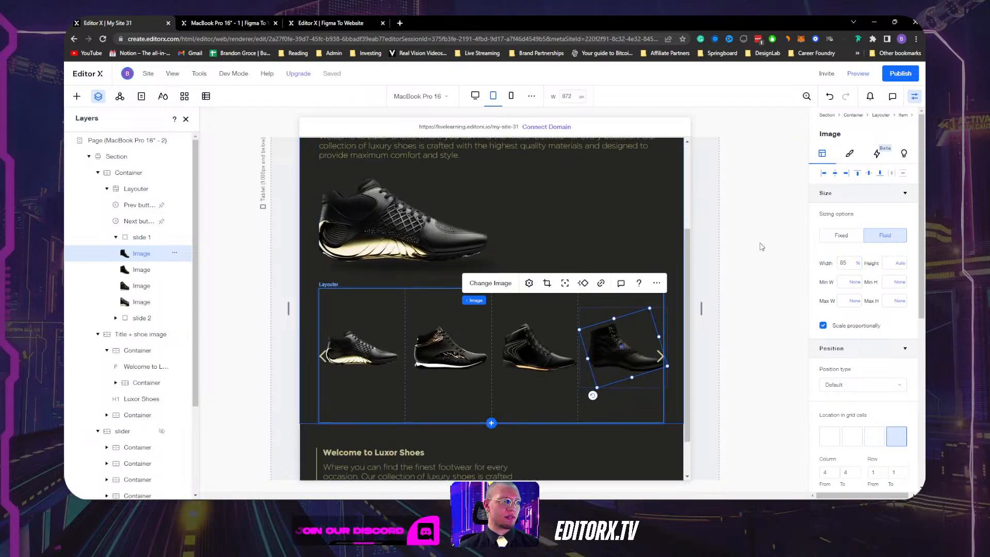
pyautogui.moveTo(702, 309); pyautogui.dragTo(637, 304)
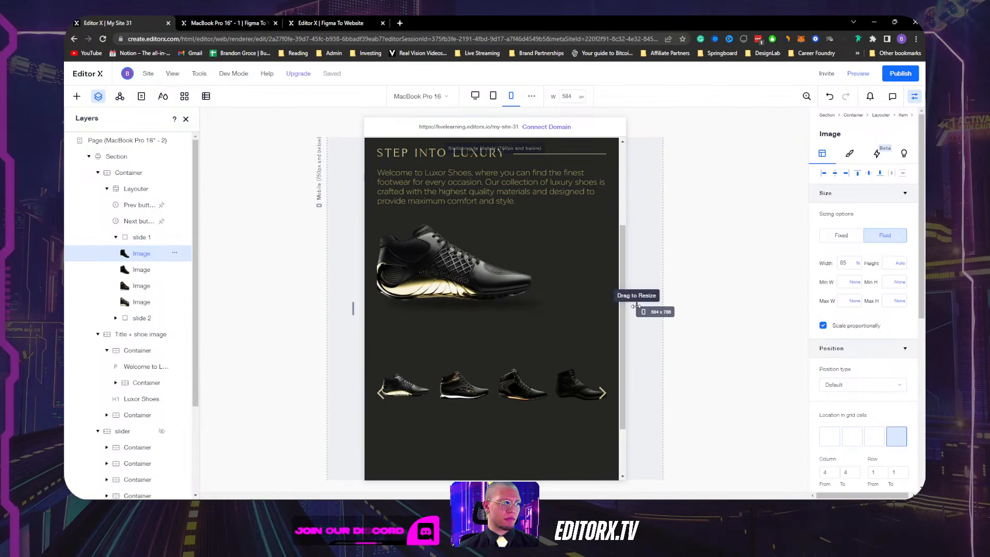
# Set the minimum height of slide 1's grid row to Auto.
pyautogui.click(579, 390)
pyautogui.scroll(-2, 518, 371)
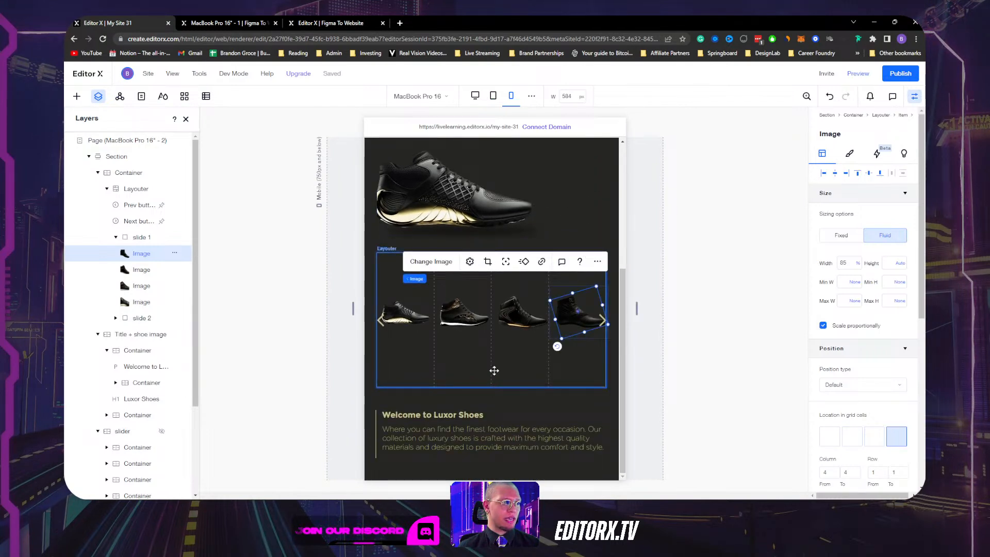
pyautogui.click(494, 370)
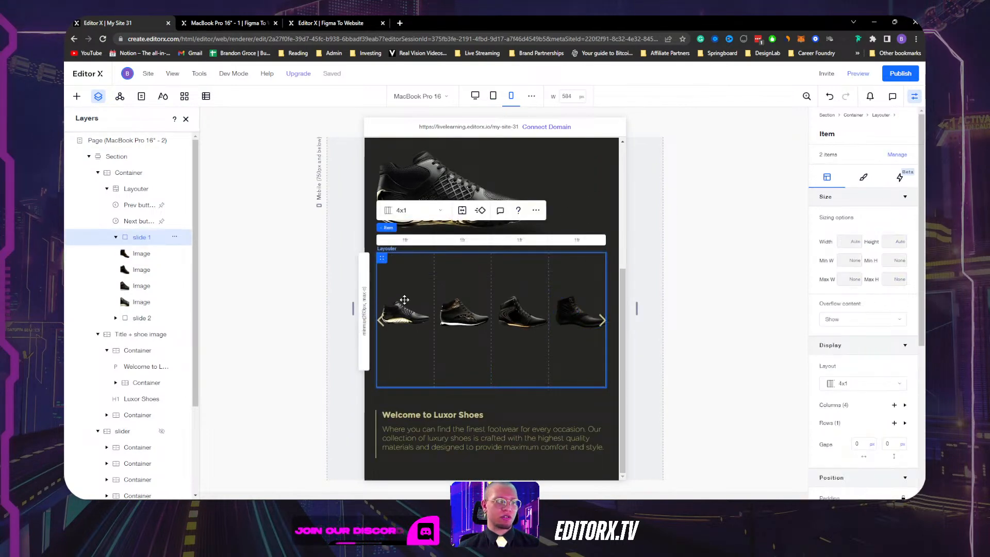
pyautogui.click(366, 310)
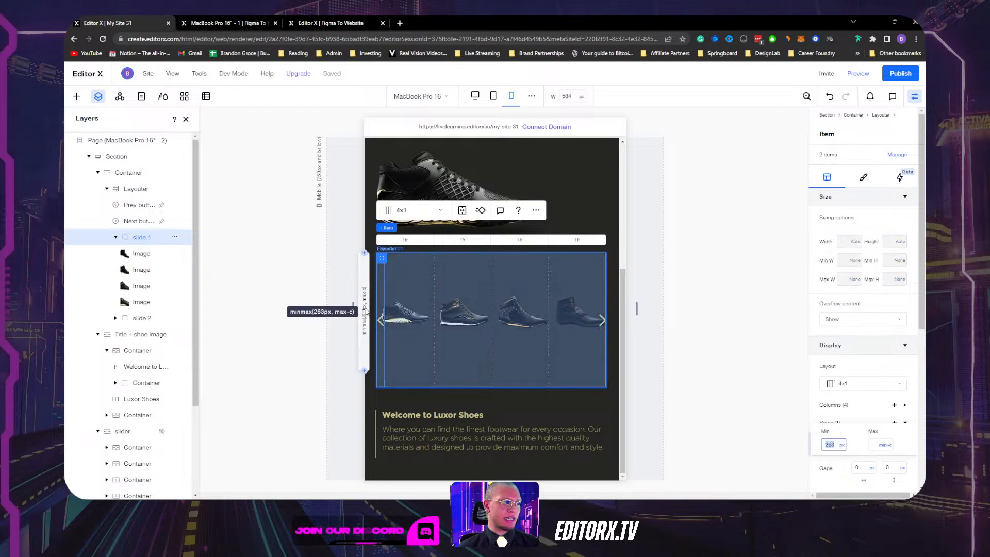
pyautogui.scroll(-2, 853, 402)
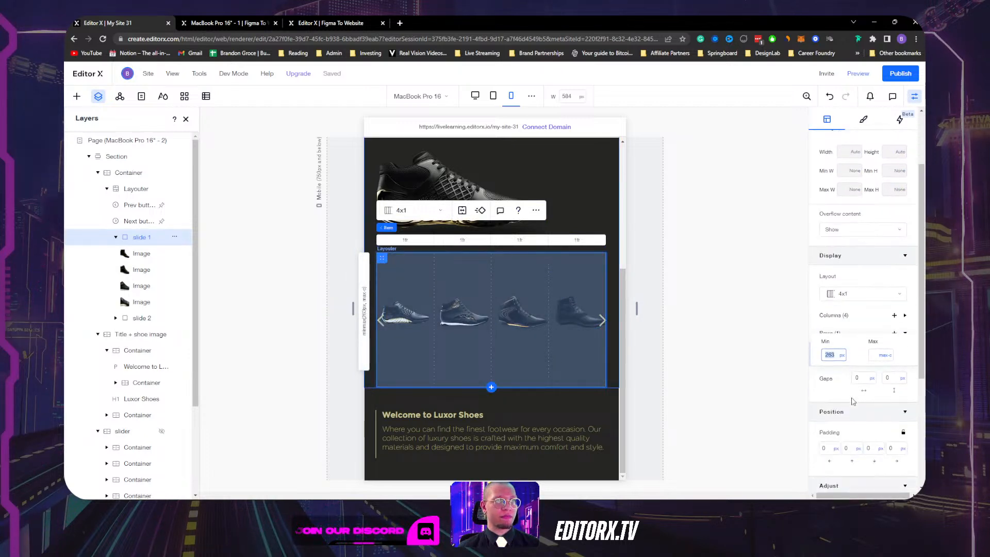
pyautogui.click(843, 357)
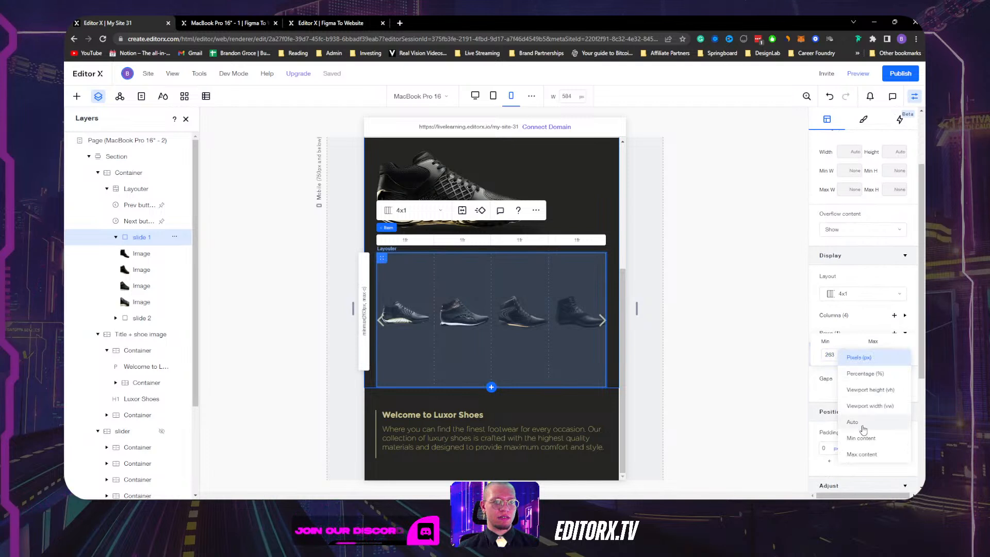
pyautogui.click(864, 425)
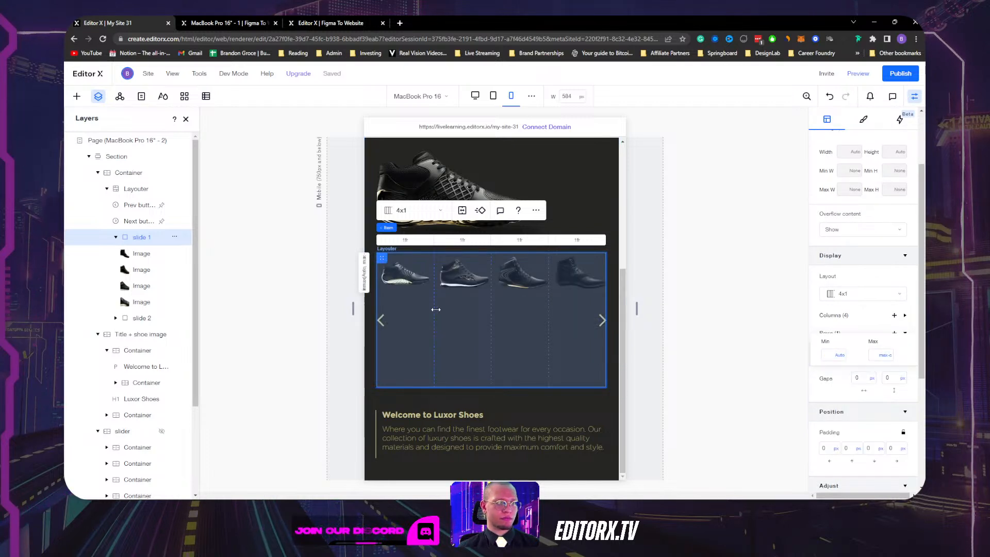
# Stop the Layouter slider stretching to full width and remove its minimum height.
pyautogui.click(411, 273)
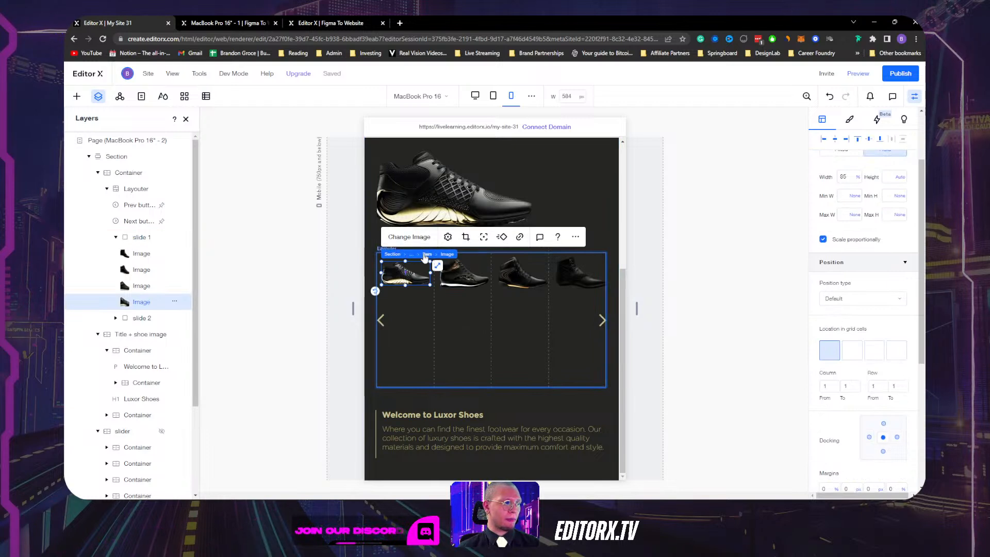
pyautogui.click(425, 255)
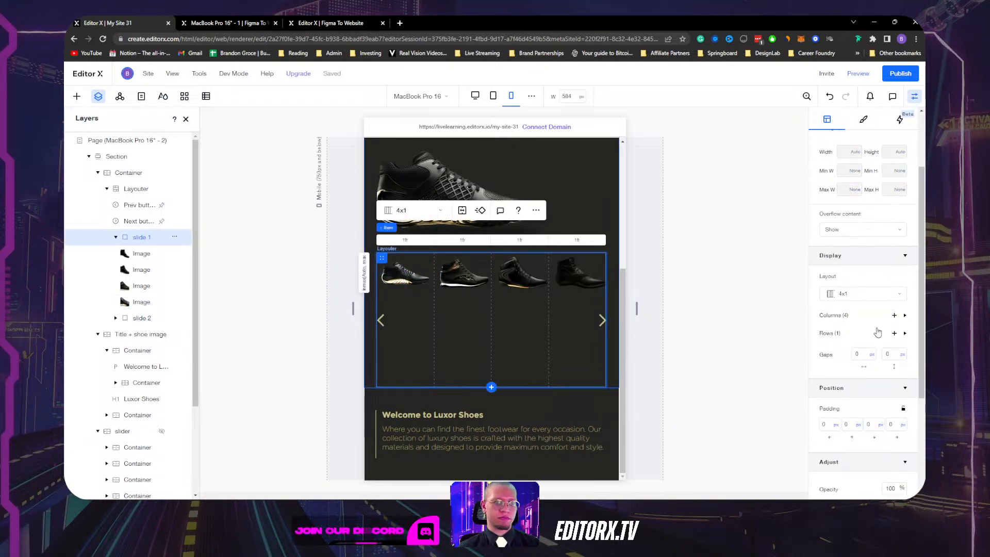
pyautogui.scroll(-3, 876, 319)
pyautogui.scroll(-1, 877, 319)
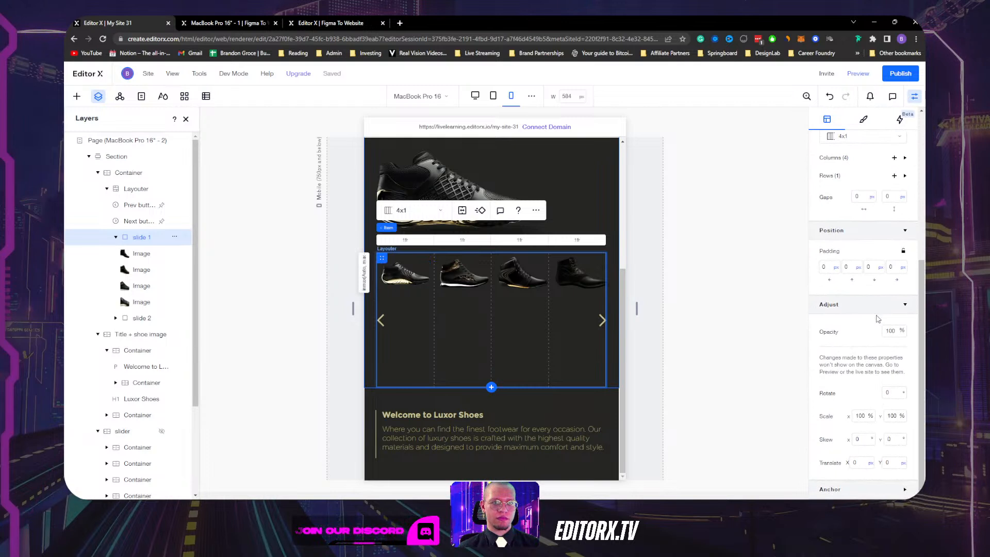
pyautogui.scroll(5, 873, 329)
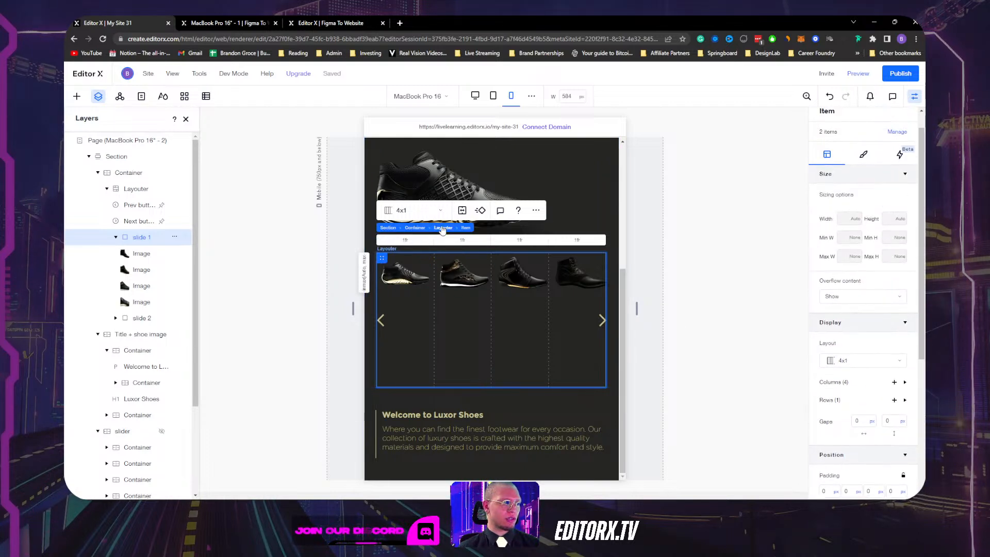
pyautogui.click(443, 228)
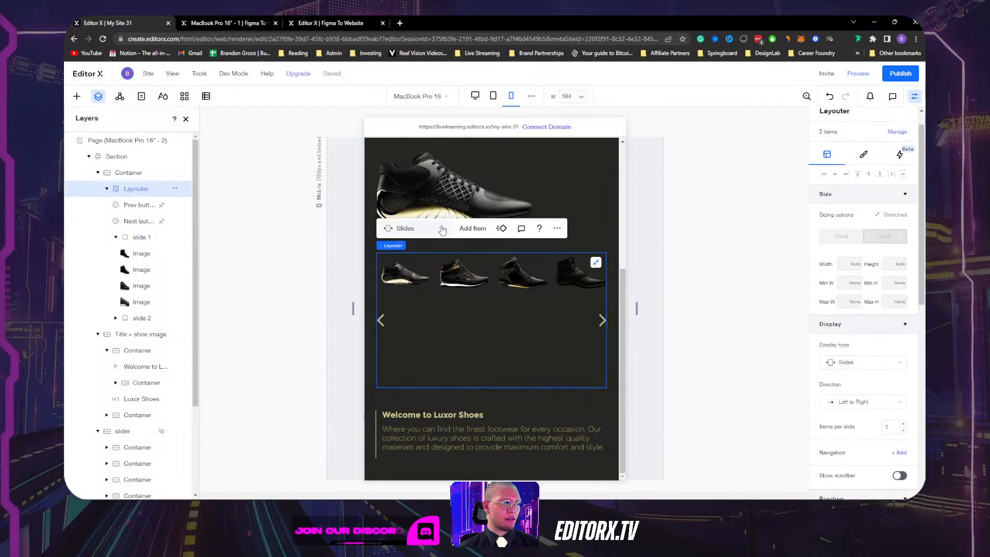
pyautogui.click(596, 264)
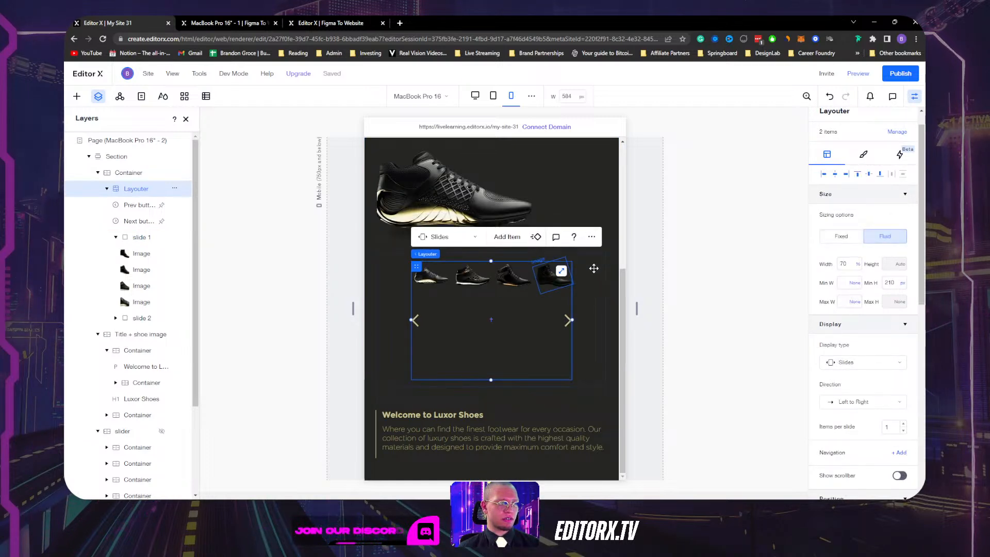
pyautogui.click(902, 282)
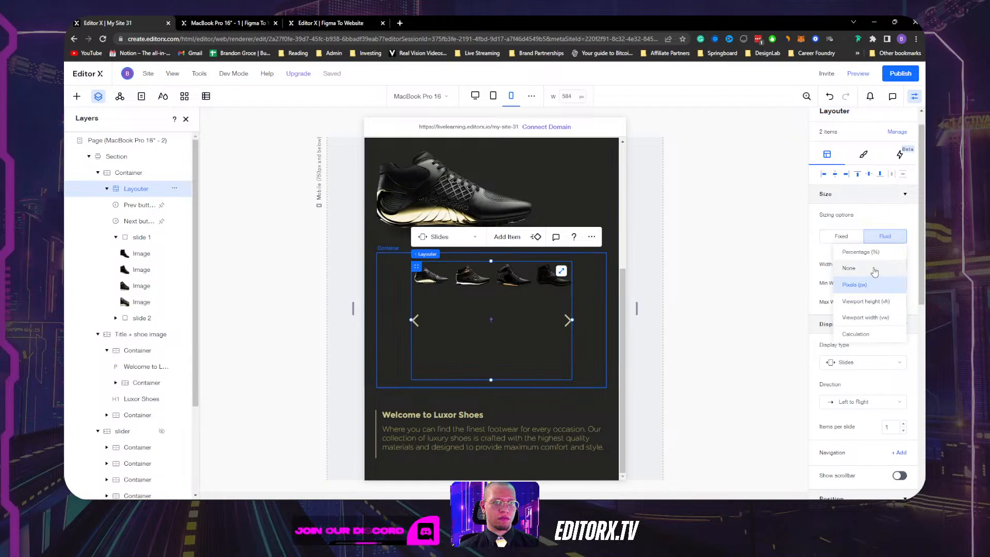
pyautogui.click(874, 269)
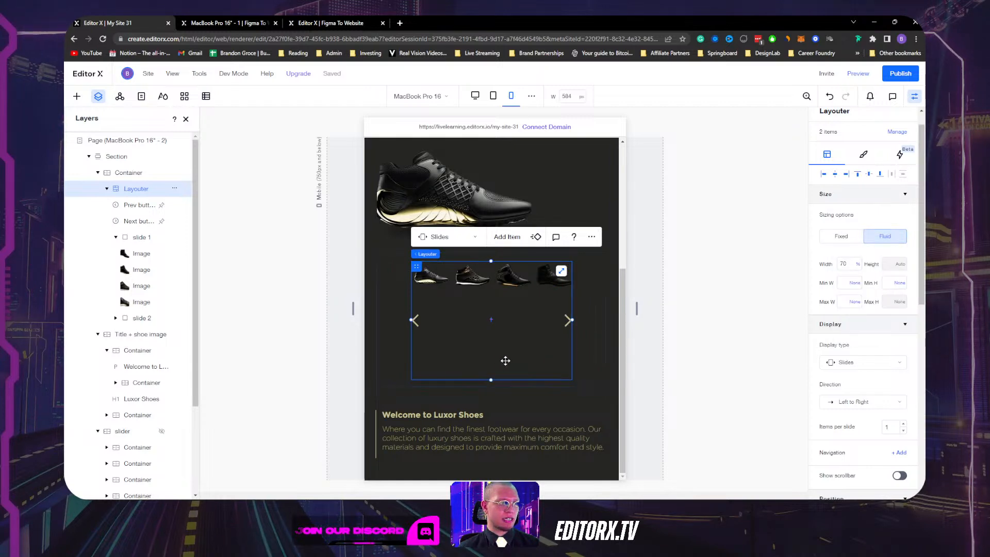
# Inspect the third and first shoe images inside the first slide.
pyautogui.click(508, 283)
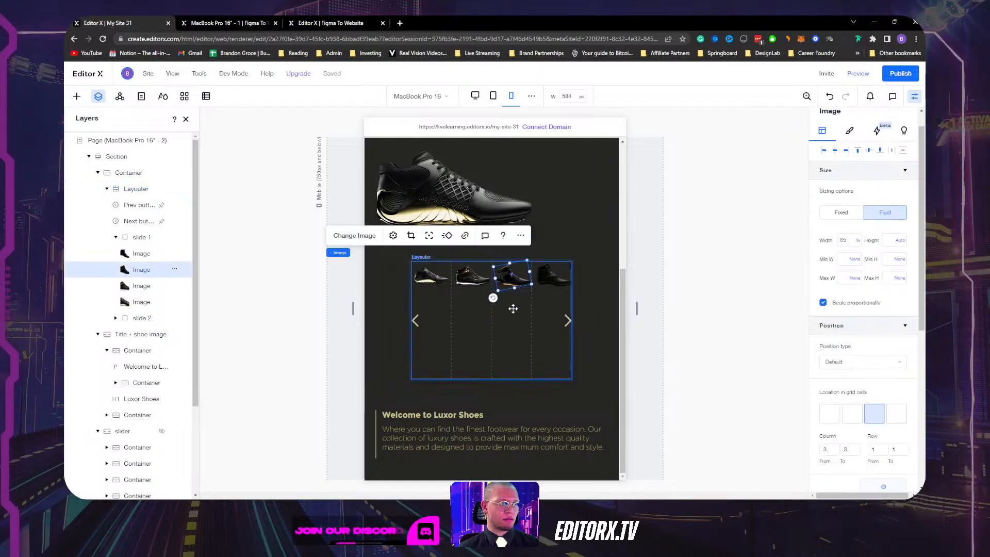
pyautogui.click(439, 313)
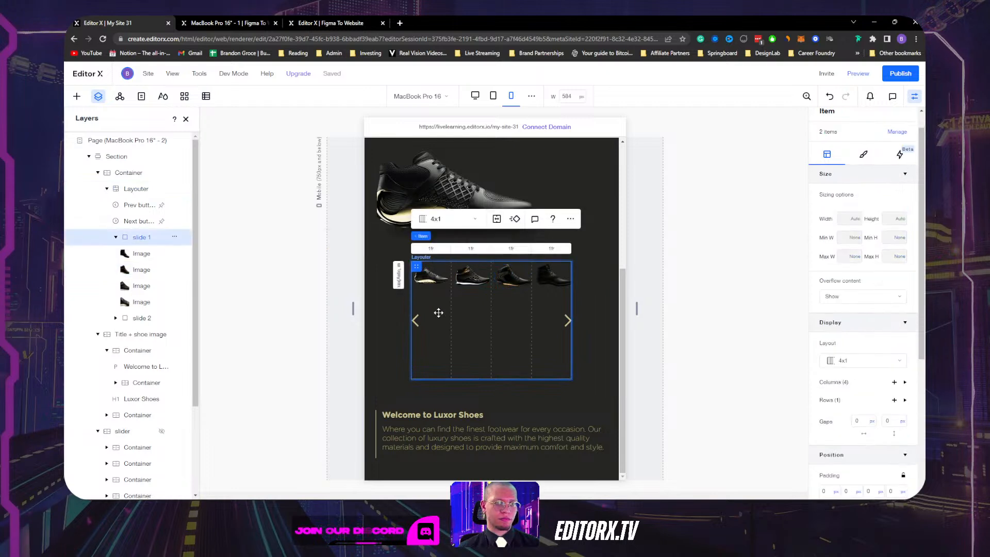
pyautogui.click(430, 276)
pyautogui.scroll(-2, 827, 333)
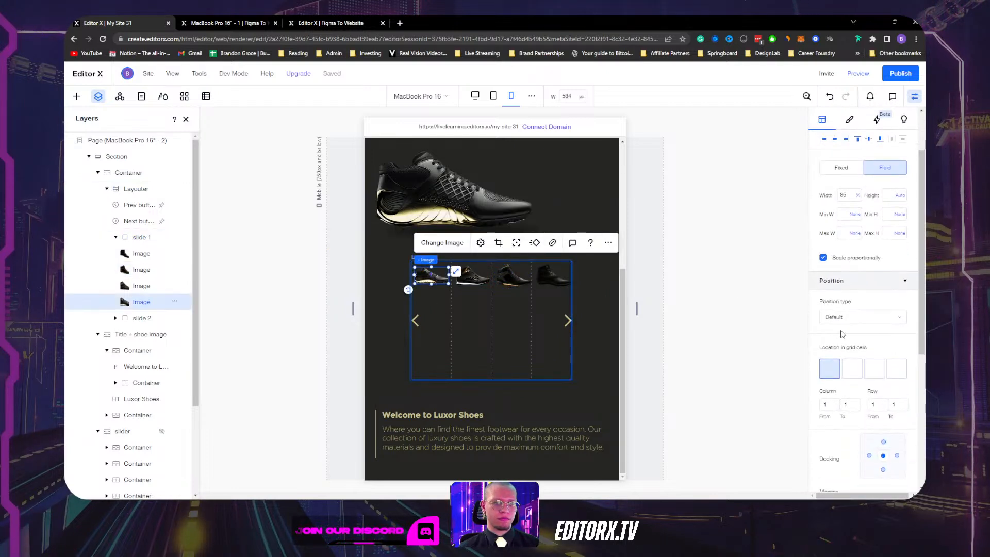
pyautogui.scroll(2, 842, 333)
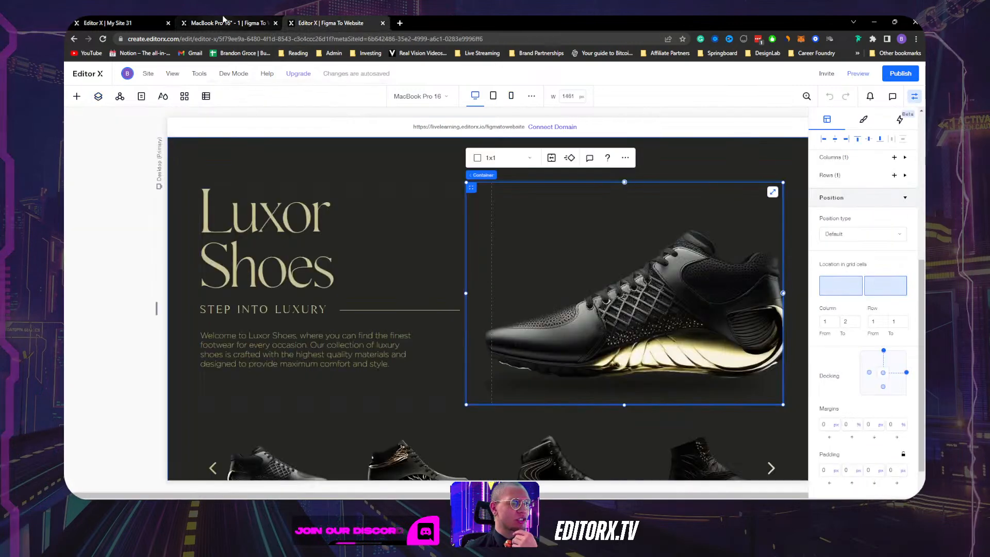
# Open the reference Luxor Shoes project in mobile view and select the mobile slider's item.
pyautogui.click(266, 23)
pyautogui.scroll(-1, 367, 216)
pyautogui.click(333, 23)
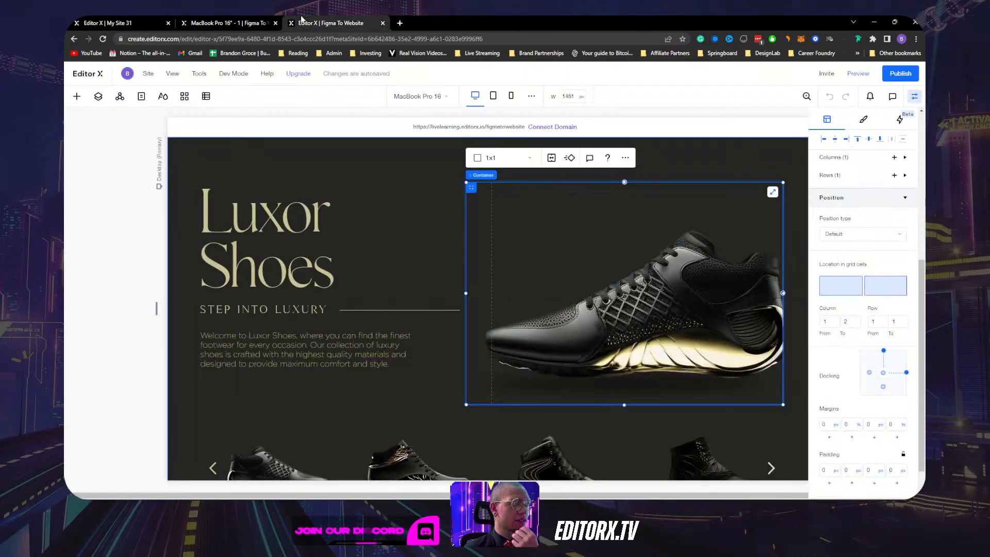
pyautogui.click(511, 96)
pyautogui.scroll(-3, 490, 249)
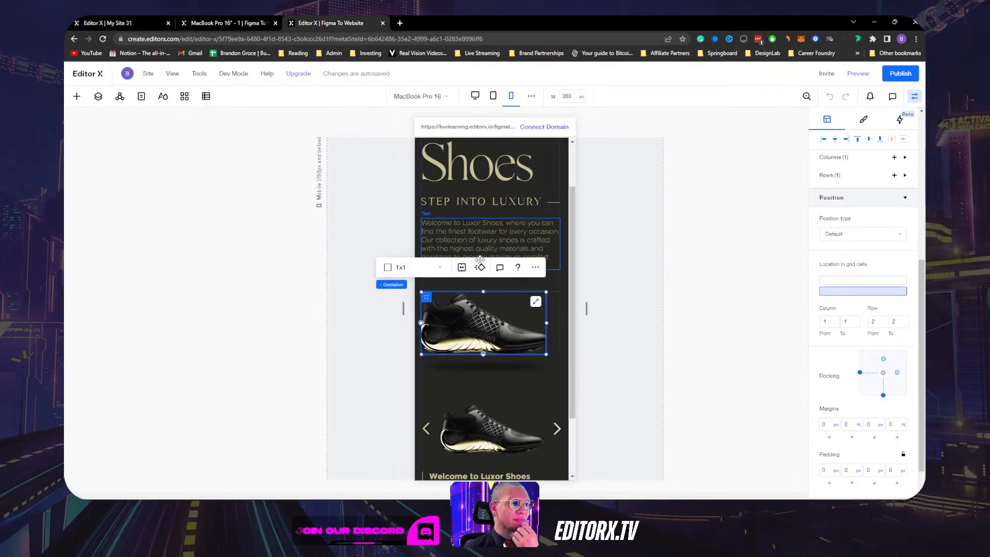
pyautogui.click(433, 362)
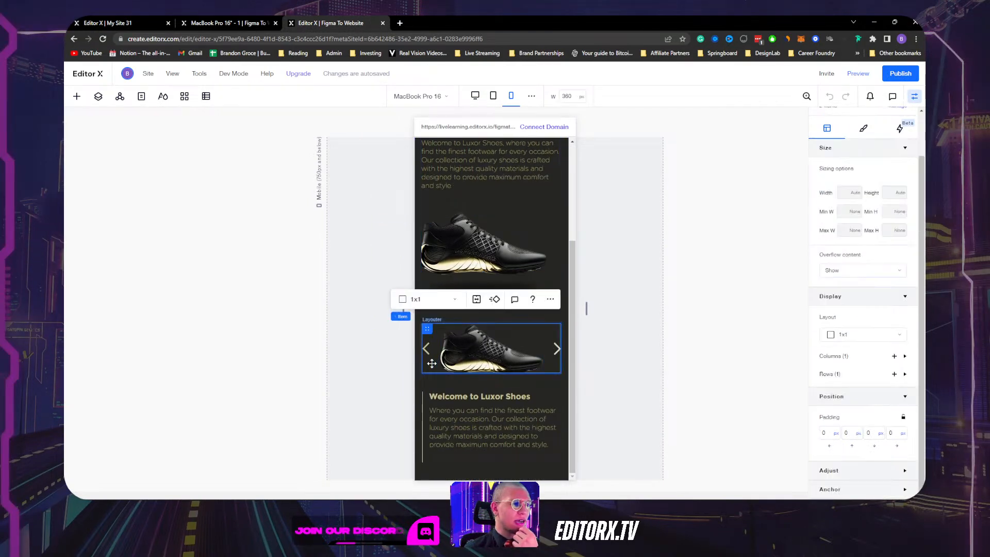
# Compare the Layouter Mobile and desktop Layouter layers, then go back to My Site 31.
pyautogui.click(98, 97)
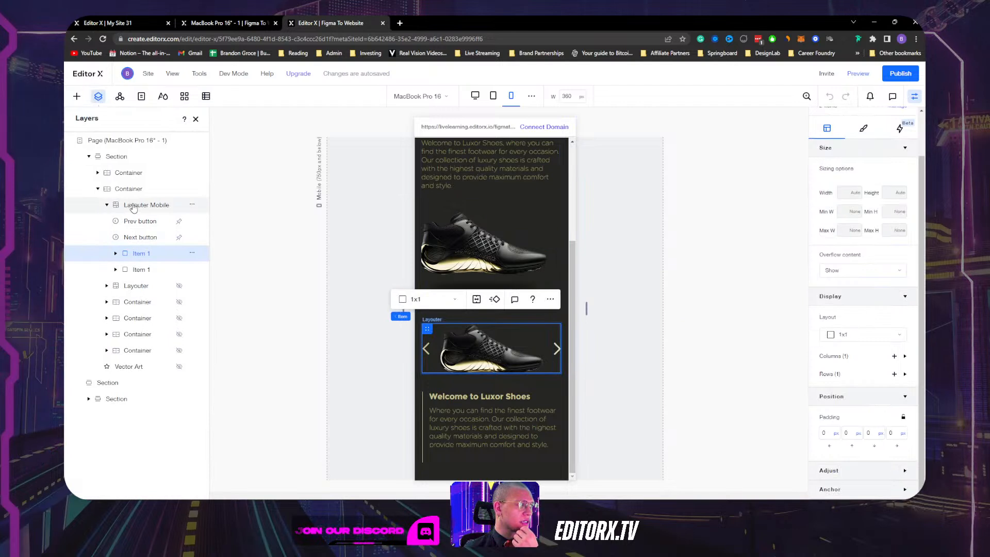
pyautogui.click(106, 205)
pyautogui.click(130, 209)
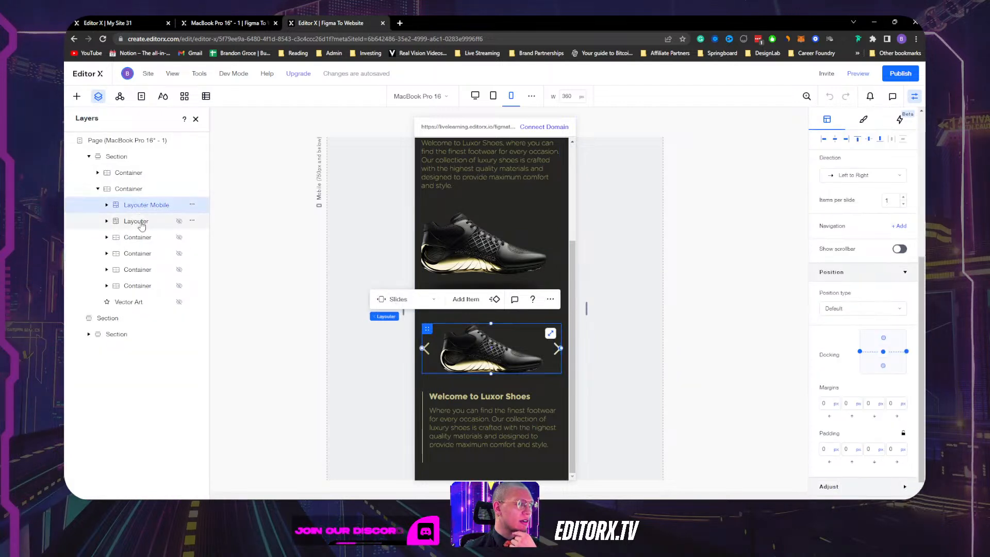
pyautogui.click(140, 222)
pyautogui.click(137, 205)
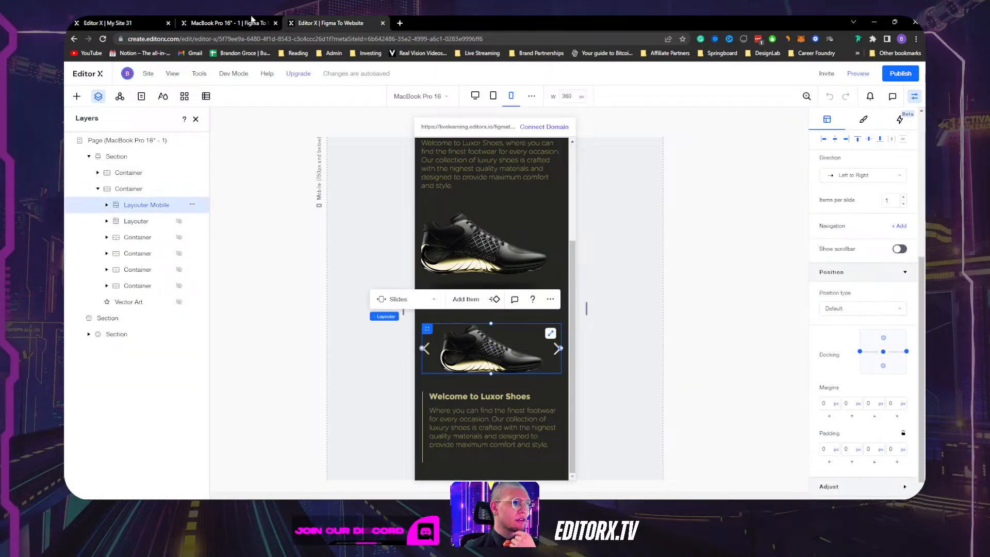
pyautogui.click(235, 21)
pyautogui.click(121, 23)
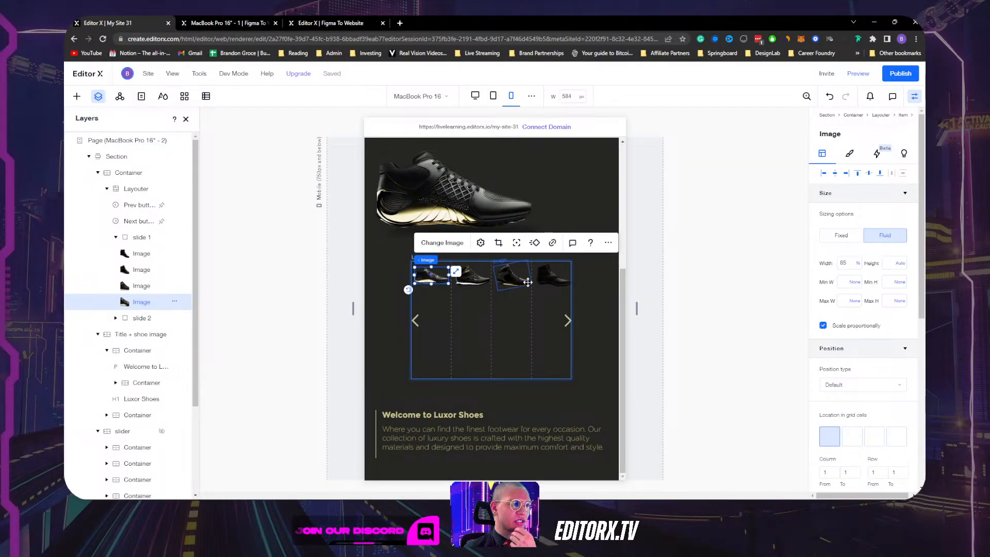
# Undo the last slider resize and rename the Layouter layer to 'Desktop Layouter'.
pyautogui.hotkey('ctrl', 'z')
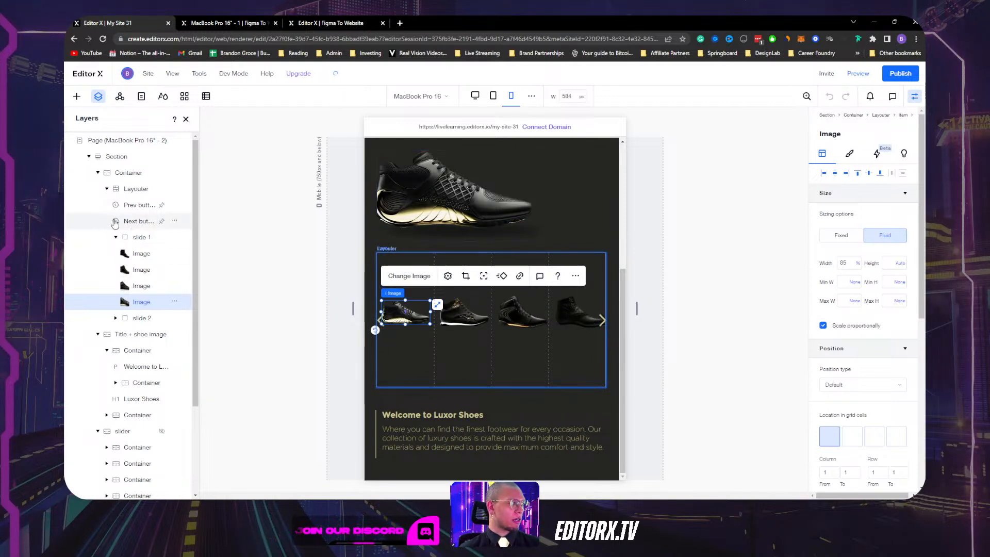
pyautogui.click(138, 191)
pyautogui.doubleClick(137, 190)
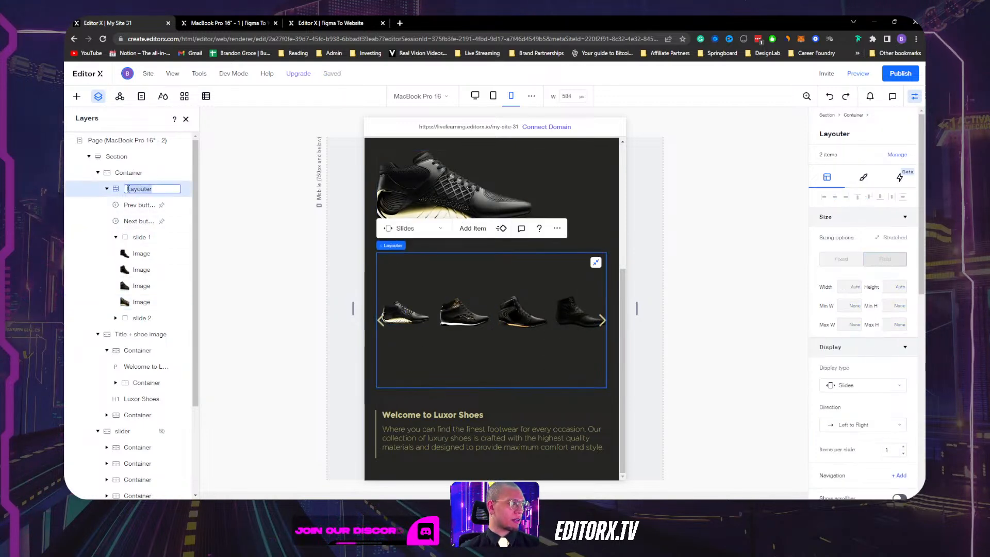
pyautogui.click(128, 189)
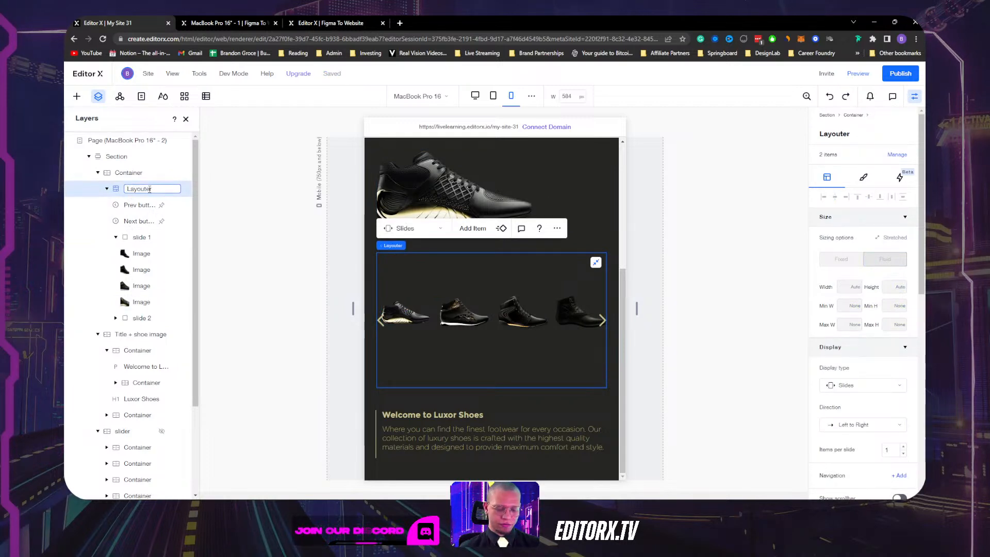
pyautogui.write('Desktop')
pyautogui.press('Return')
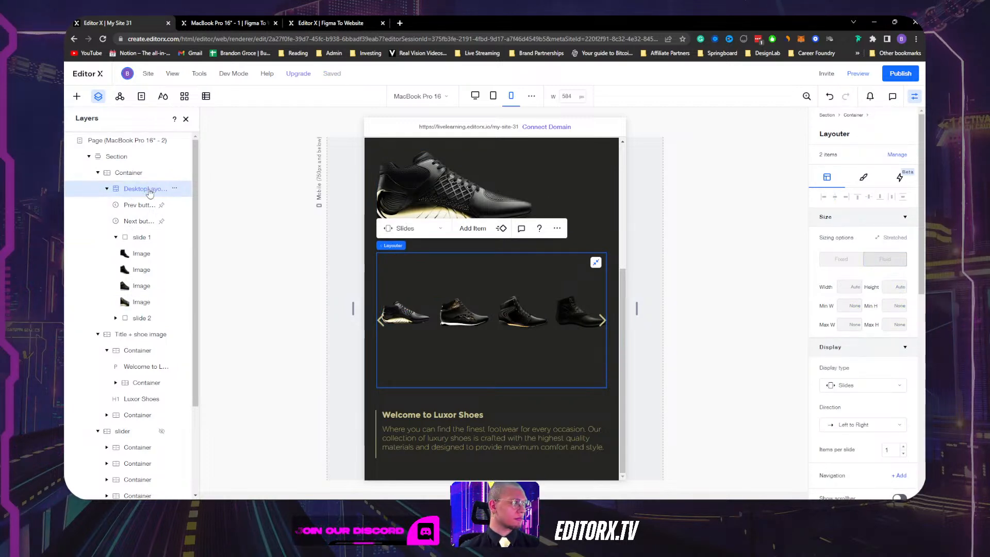
pyautogui.doubleClick(150, 191)
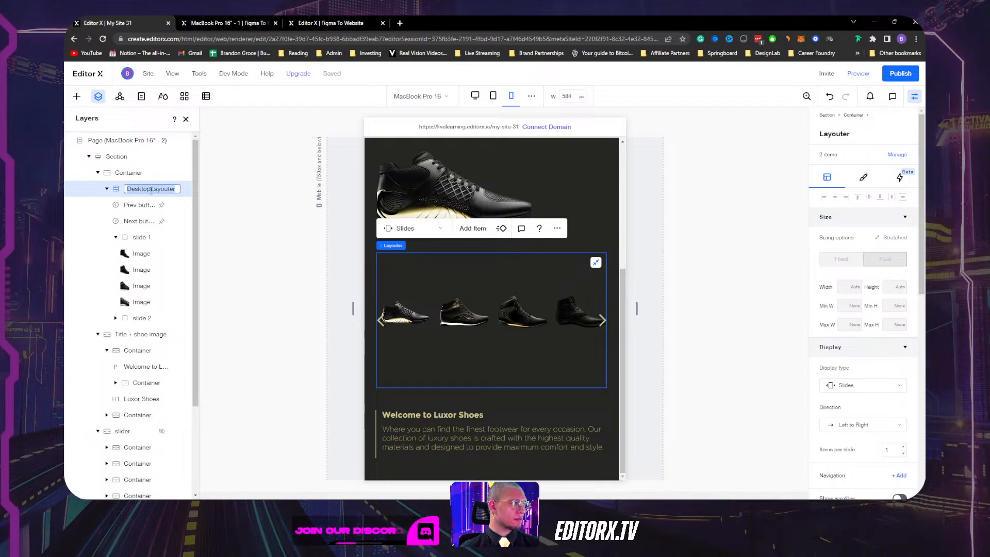
pyautogui.click(151, 191)
pyautogui.click(160, 173)
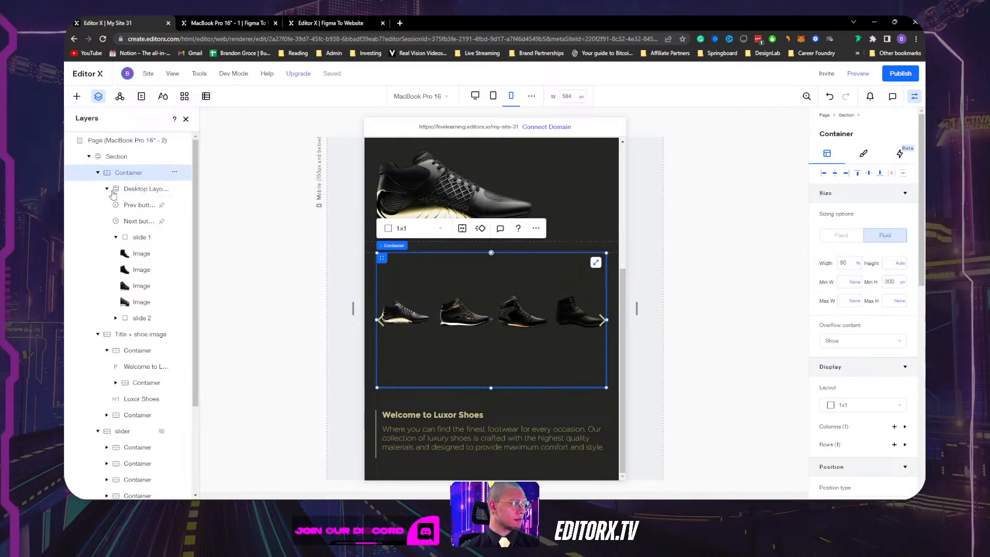
pyautogui.click(108, 189)
# Duplicate the Desktop Layouter, rename the copy 'Mobile Layouter', and align it left.
pyautogui.click(141, 191)
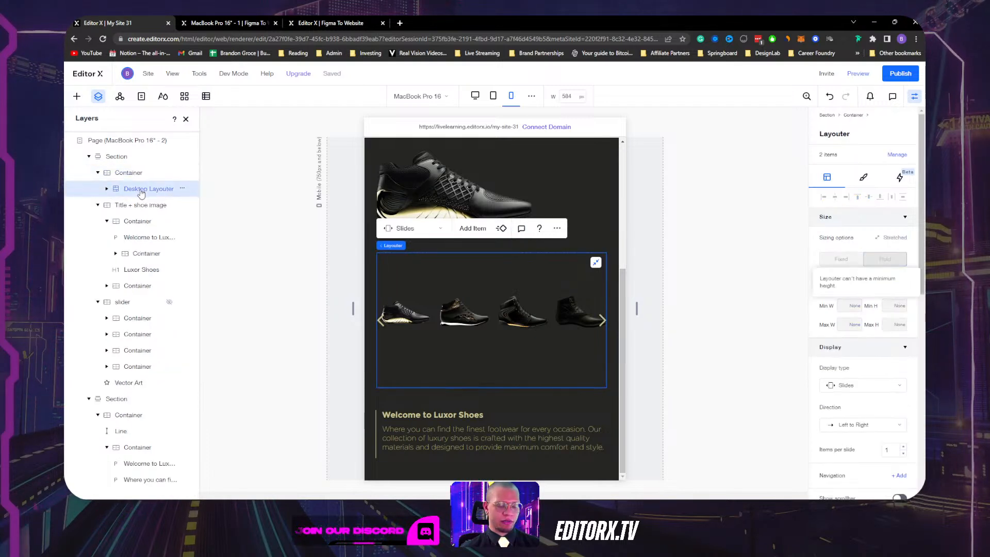
pyautogui.hotkey('ctrl', 'd')
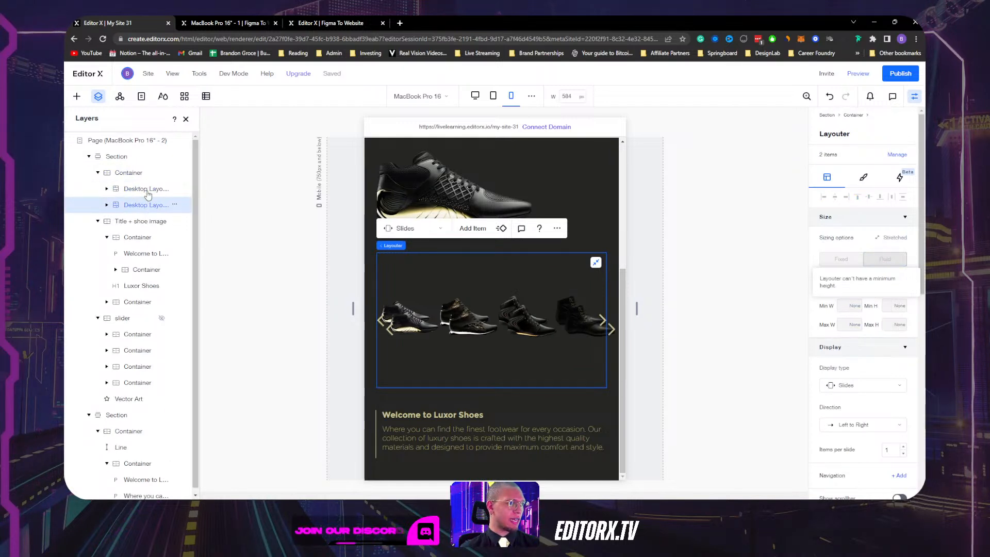
pyautogui.click(148, 191)
pyautogui.doubleClick(145, 191)
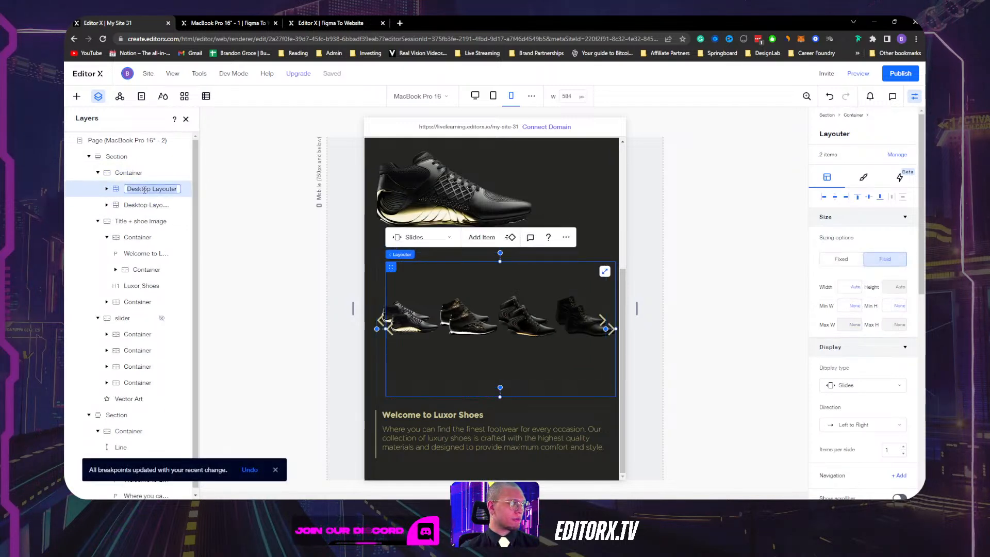
pyautogui.click(152, 189)
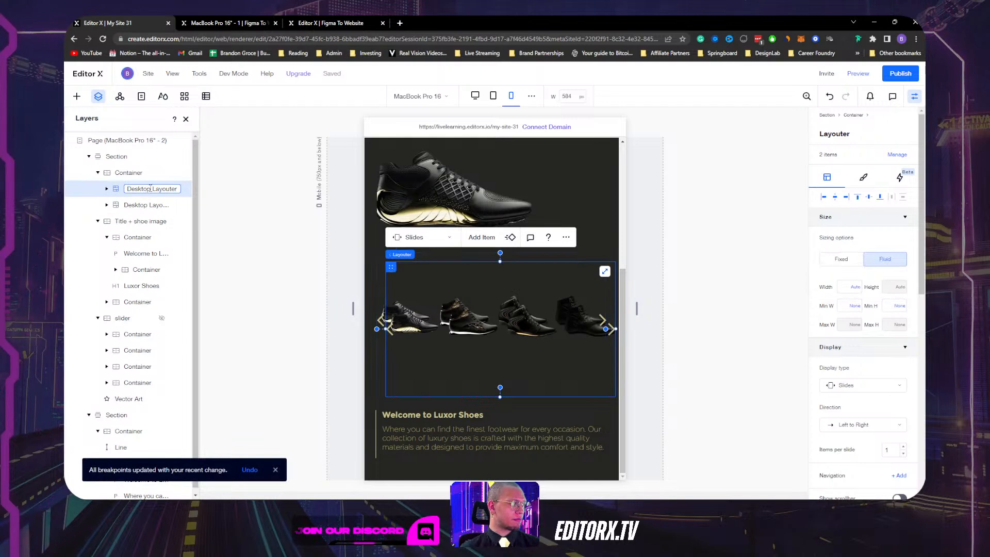
pyautogui.doubleClick(150, 189)
pyautogui.write('Mobil')
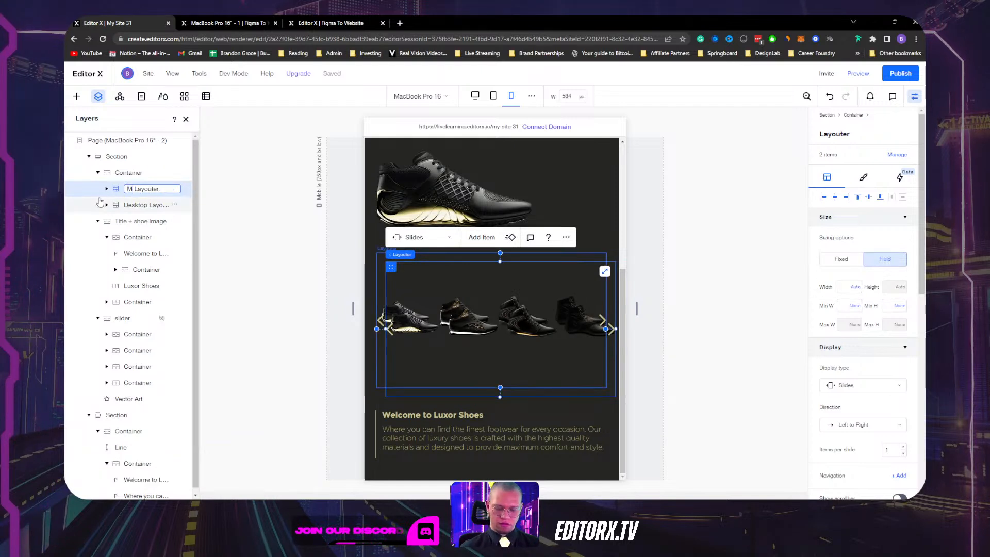
pyautogui.press('Return')
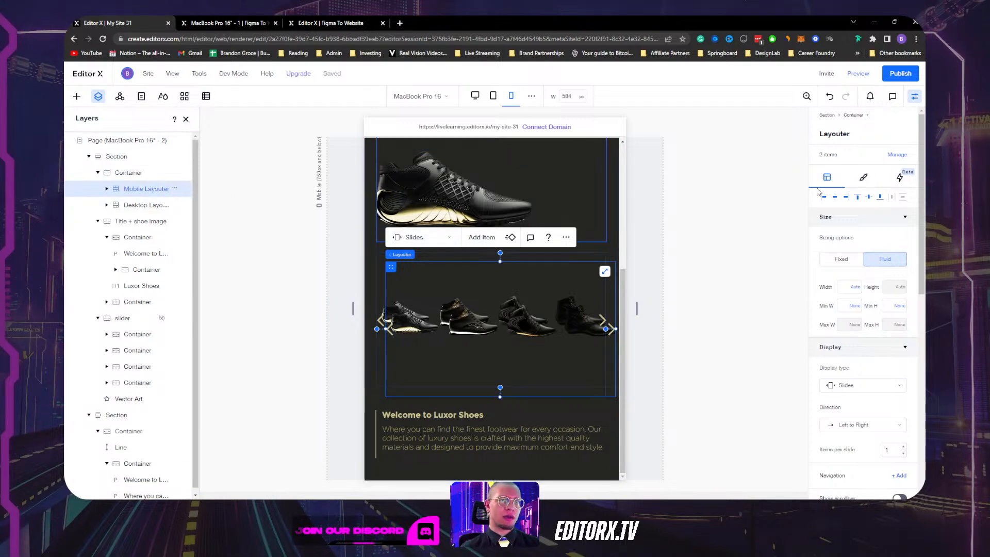
pyautogui.click(869, 198)
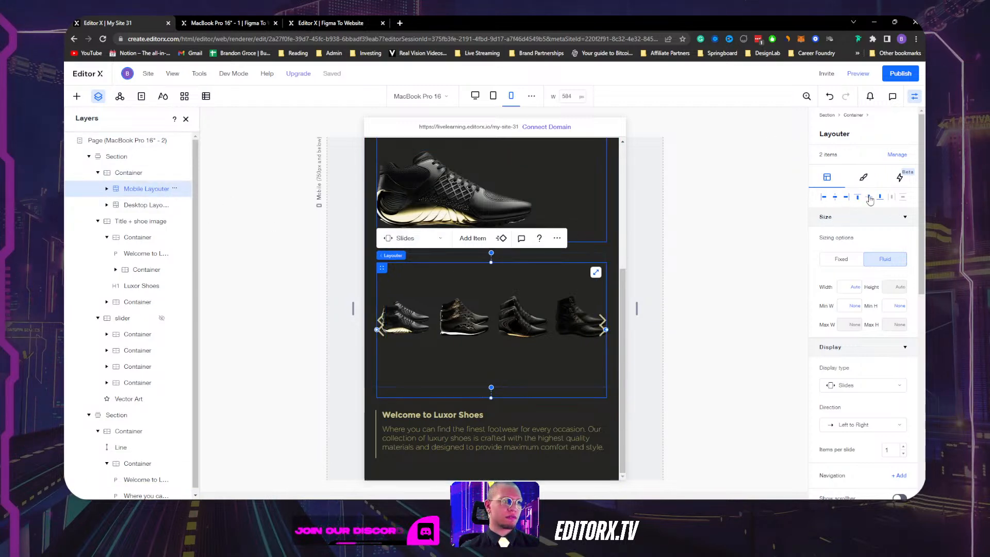
# Set the Desktop Layouter to Don't Display in the 584 px mobile view.
pyautogui.click(154, 208)
pyautogui.click(174, 205)
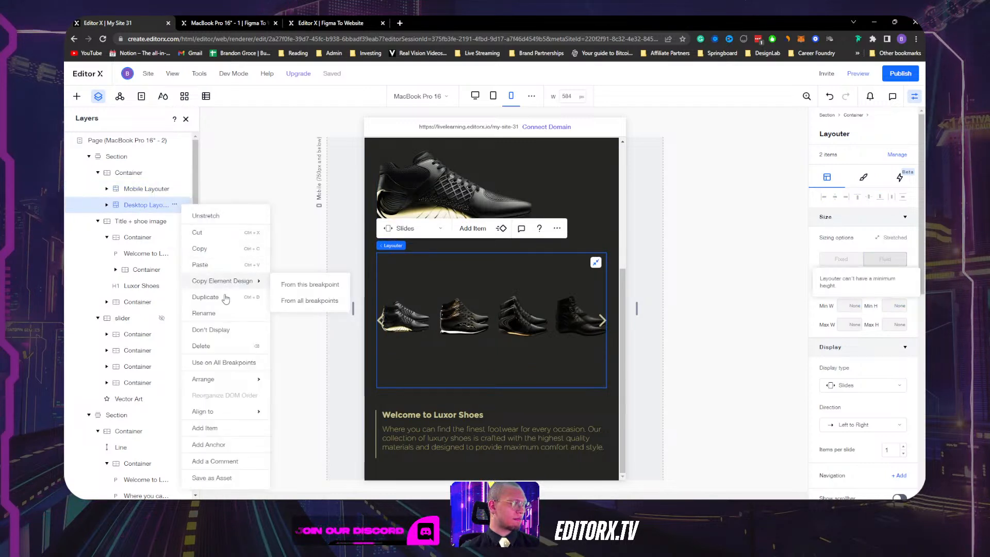
pyautogui.click(232, 330)
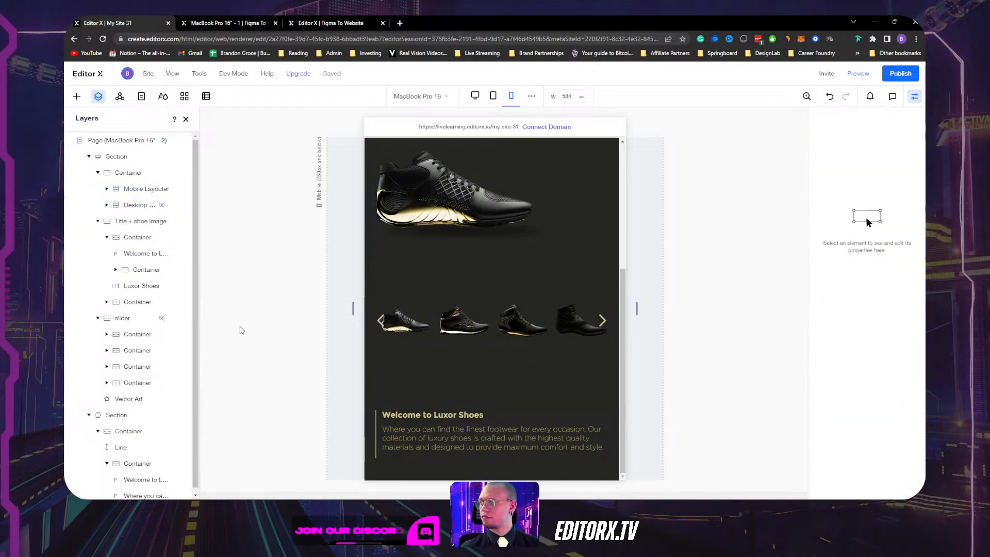
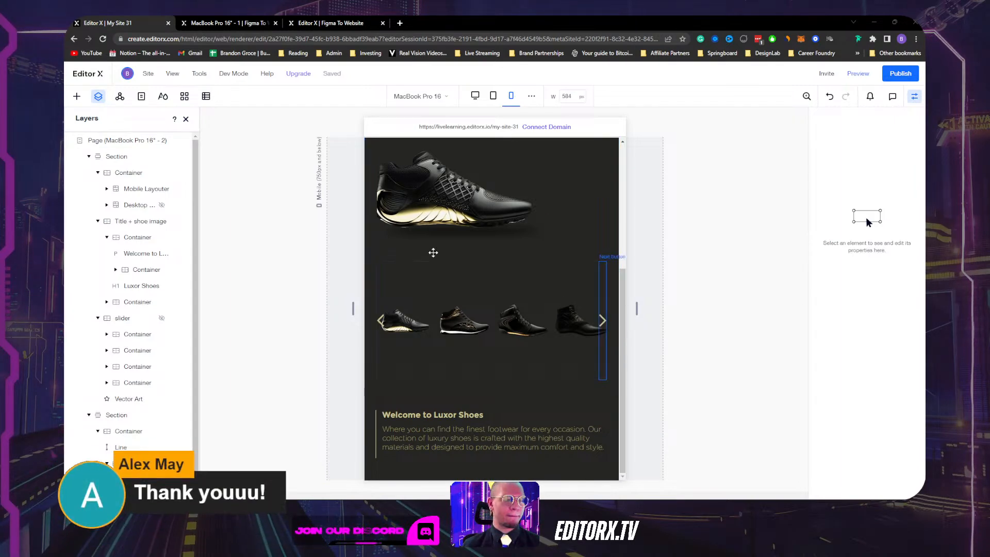
# Switch slide 1's grid from 4x1 to a custom 1 column by 1 row layout.
pyautogui.scroll(2, 449, 379)
pyautogui.scroll(-2, 472, 361)
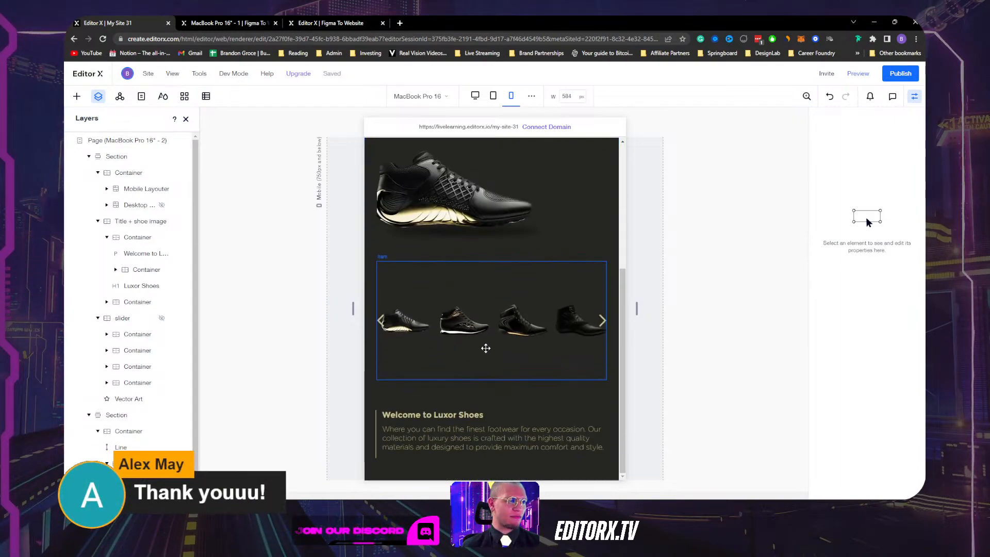
pyautogui.click(485, 348)
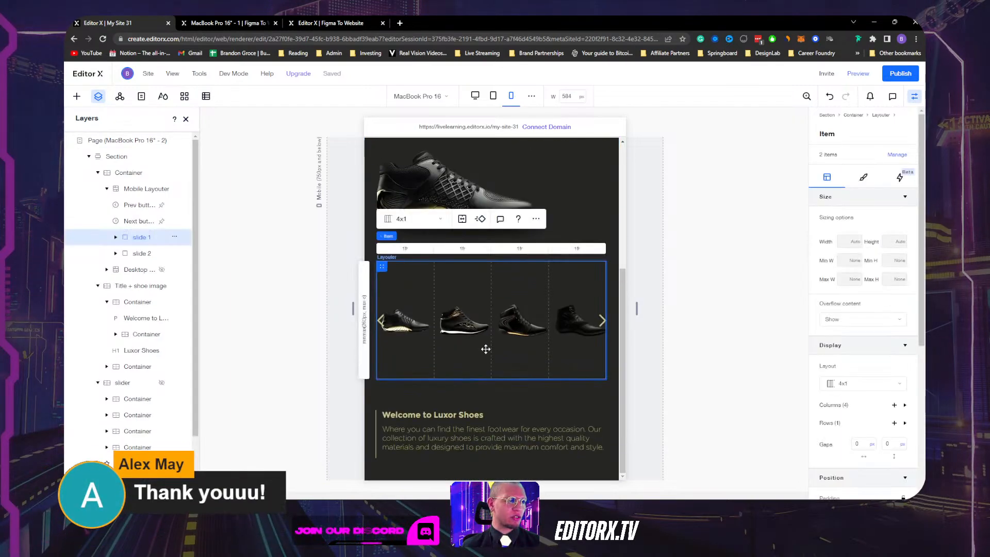
pyautogui.click(407, 221)
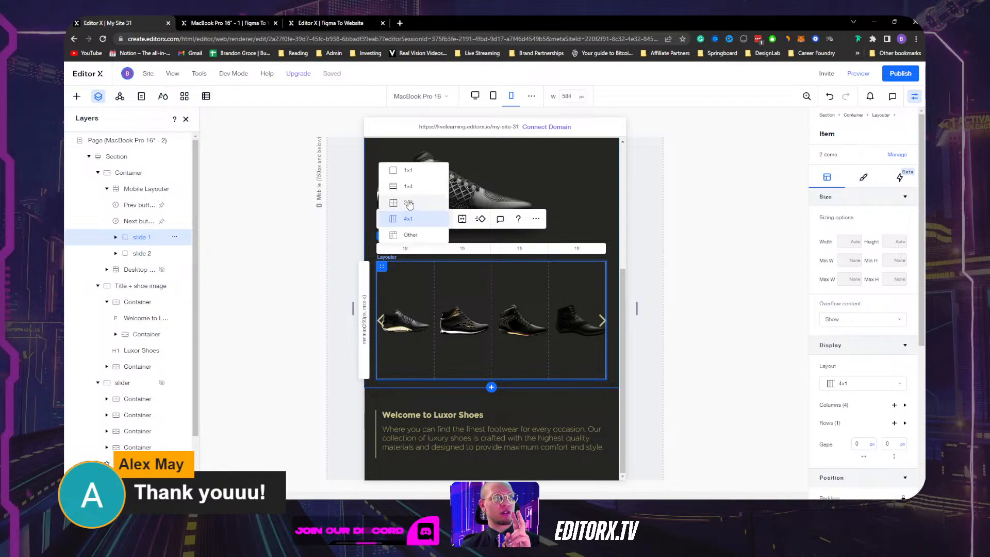
pyautogui.click(410, 235)
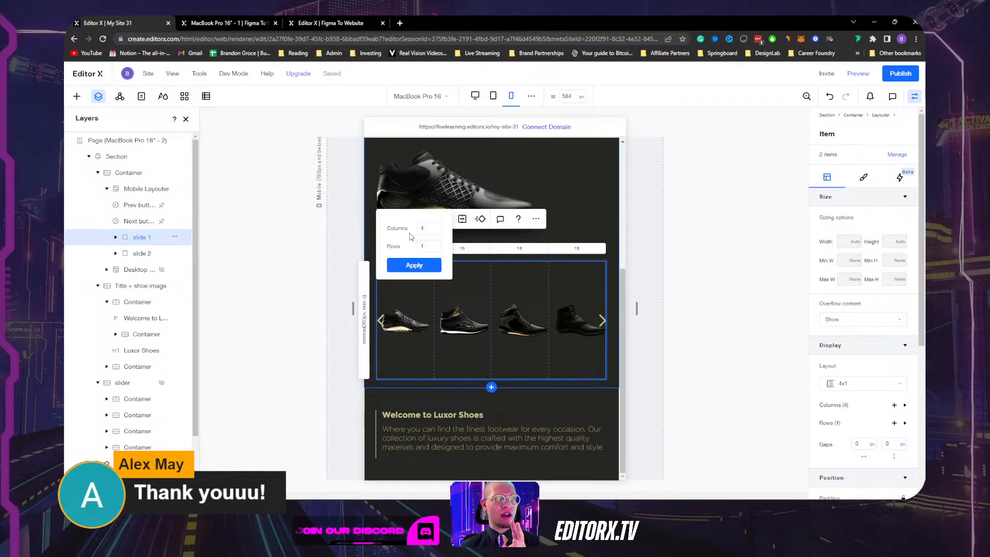
pyautogui.doubleClick(431, 230)
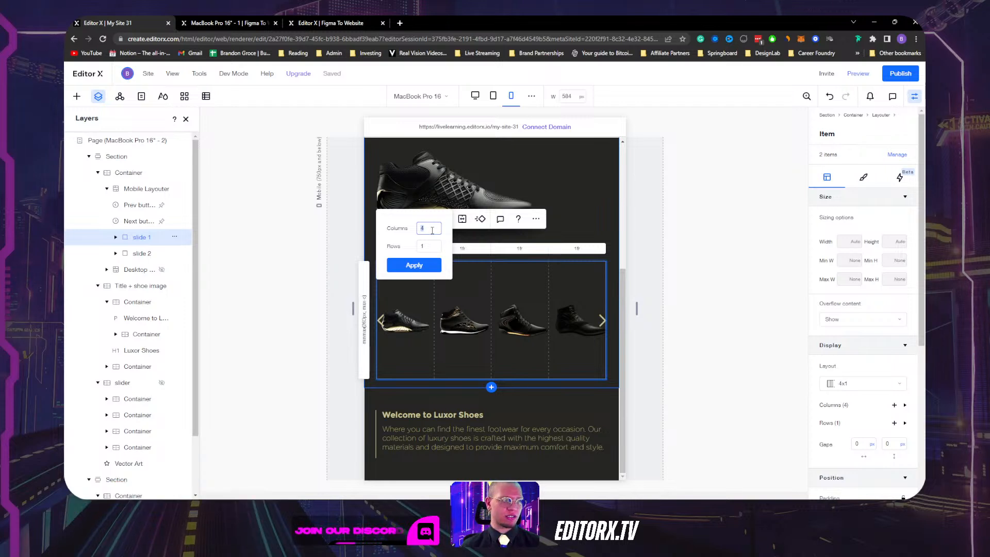
pyautogui.write('1')
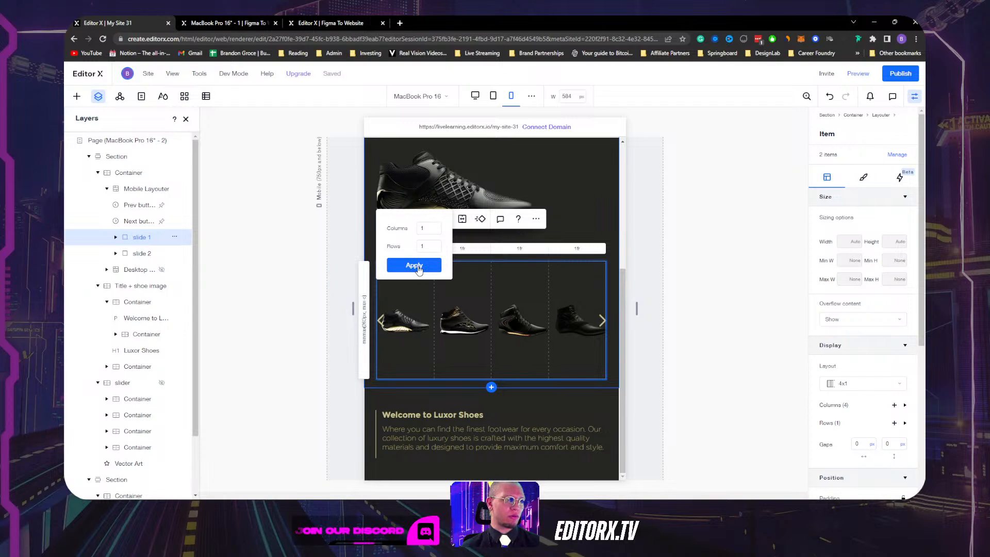
pyautogui.click(414, 264)
pyautogui.click(466, 328)
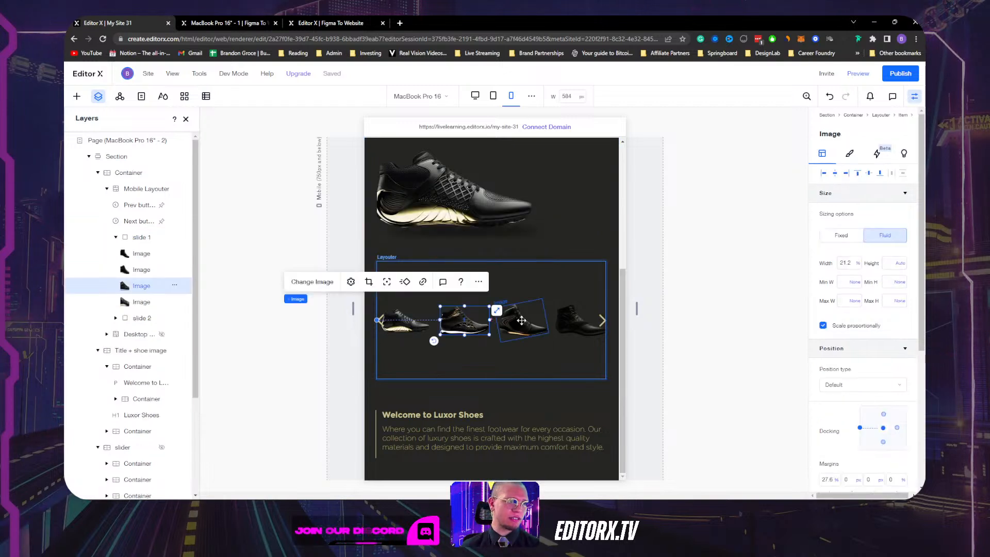
# Delete three of the shoe images from slide 1, leaving only one.
pyautogui.click(521, 320)
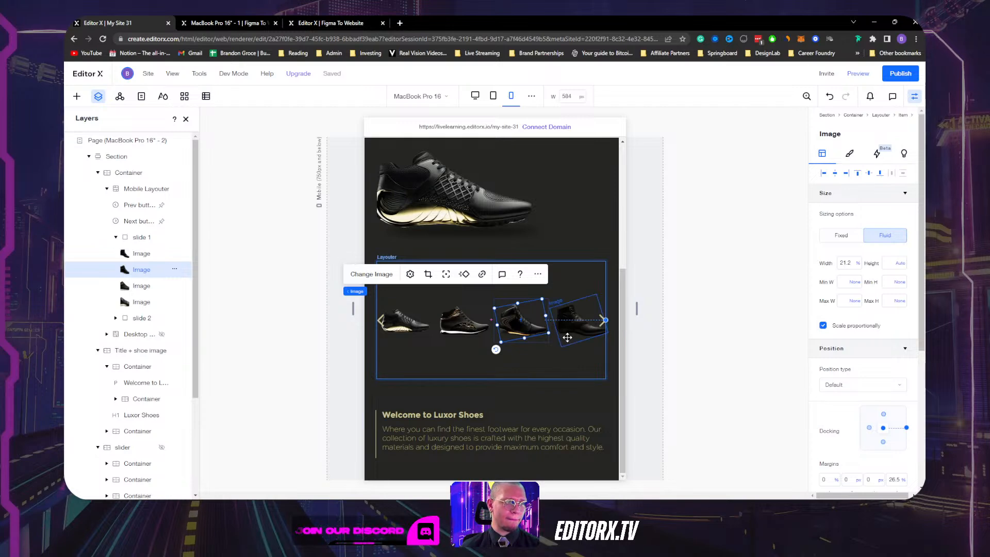
pyautogui.press('Delete')
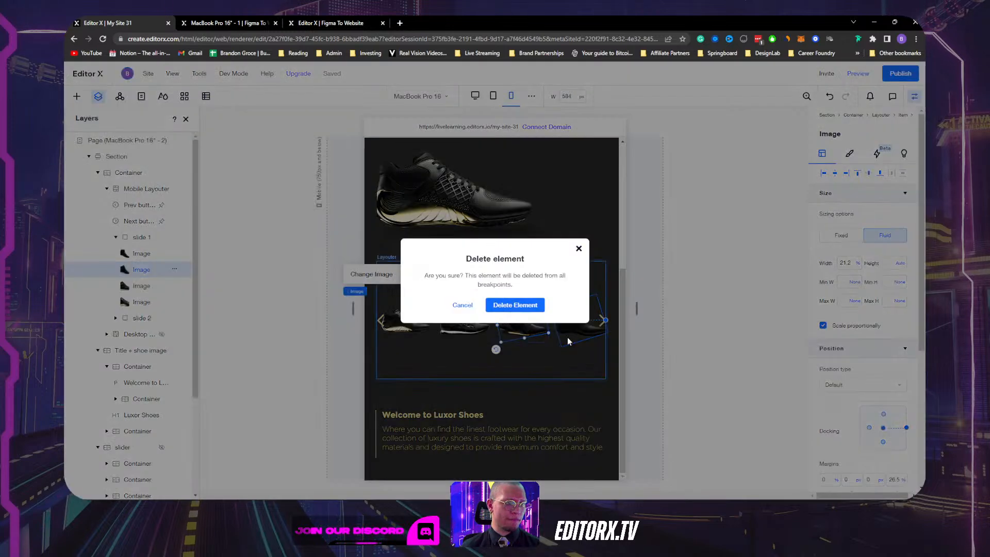
pyautogui.click(524, 305)
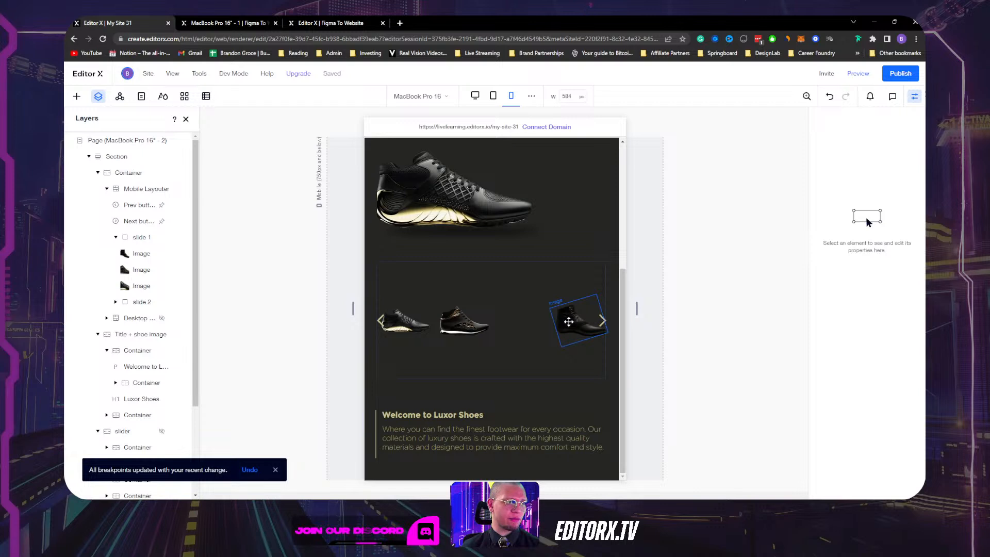
pyautogui.click(567, 324)
pyautogui.press('Delete')
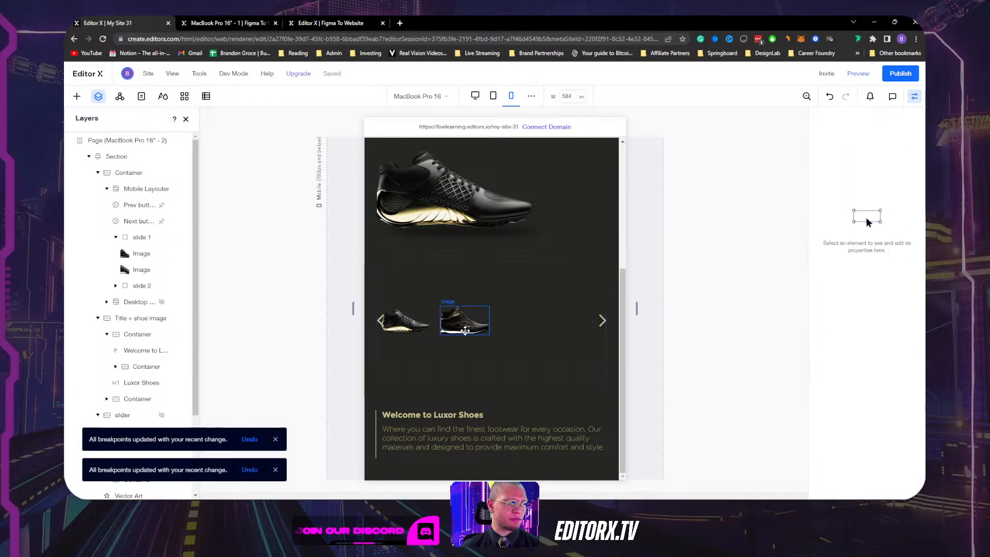
pyautogui.click(465, 330)
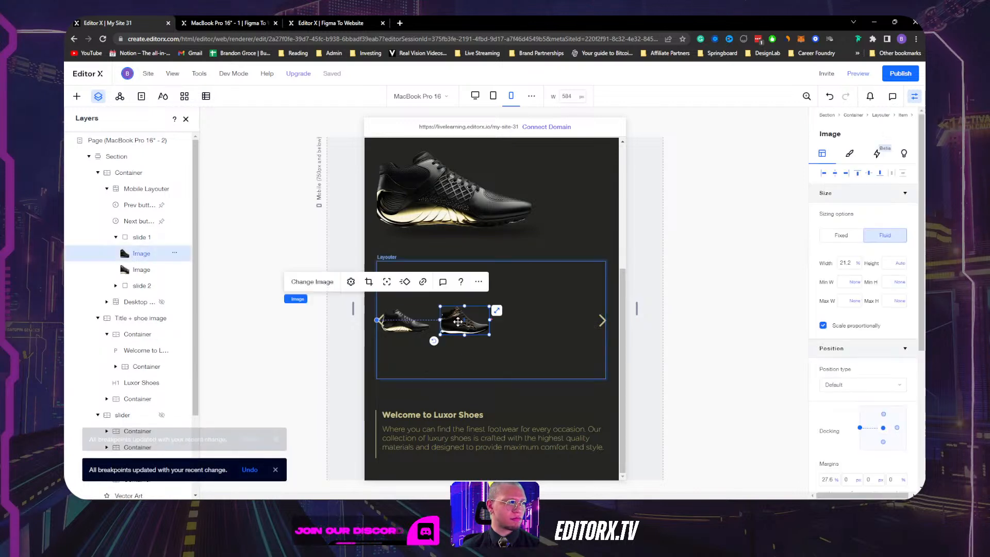
pyautogui.press('Delete')
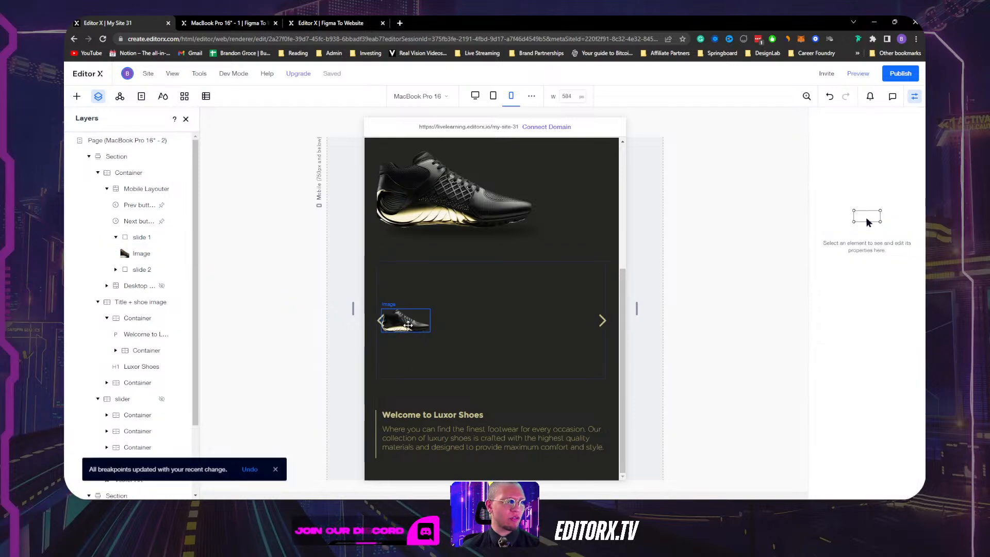
# Set the remaining shoe image's width to 60% and centre it horizontally.
pyautogui.click(407, 321)
pyautogui.click(845, 263)
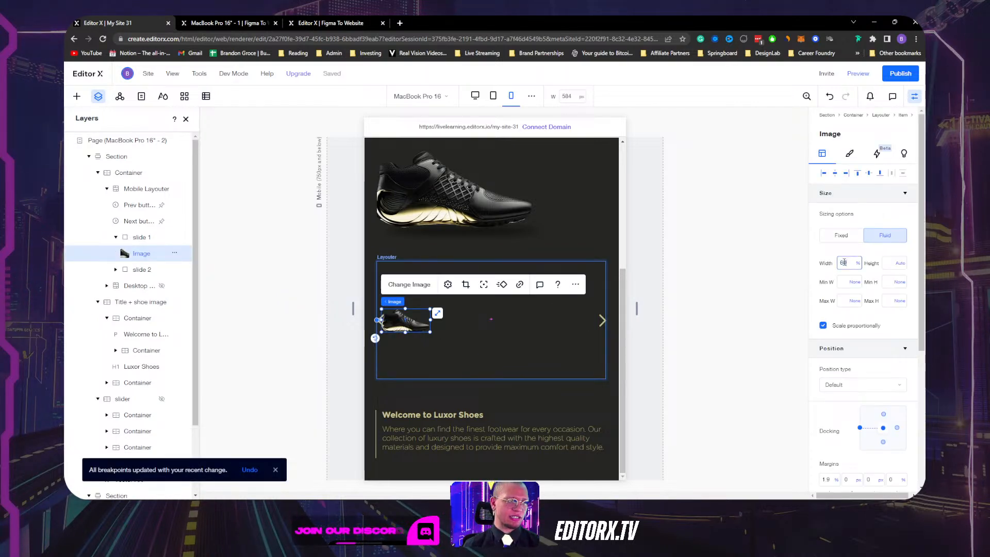
pyautogui.press('Return')
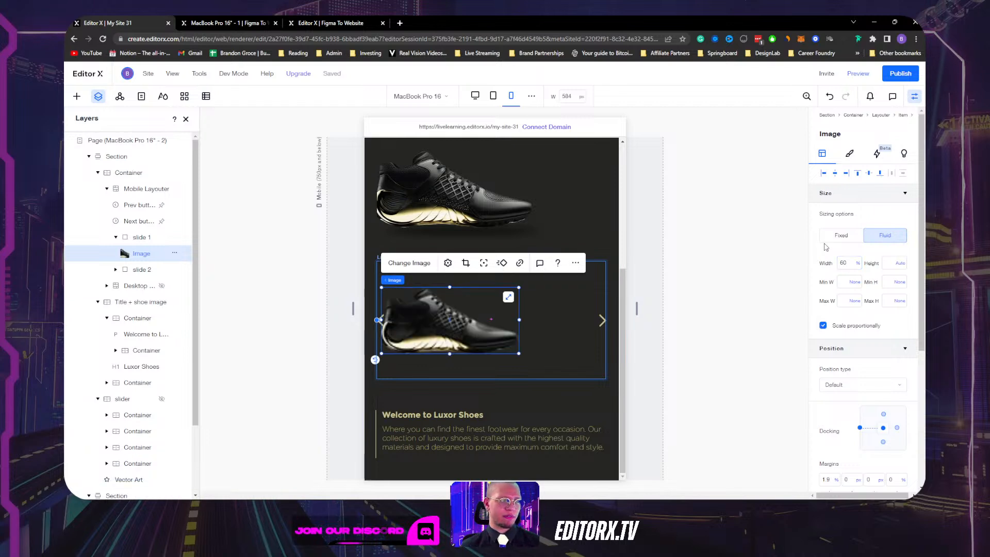
pyautogui.click(835, 174)
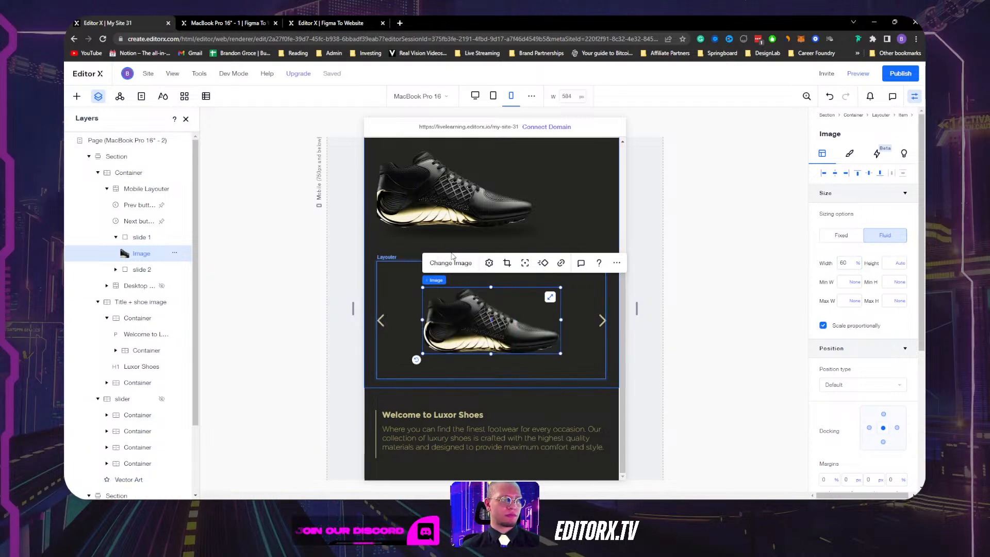
# Replace slide 1's shoe with a different shoe picture from Site Files.
pyautogui.click(452, 264)
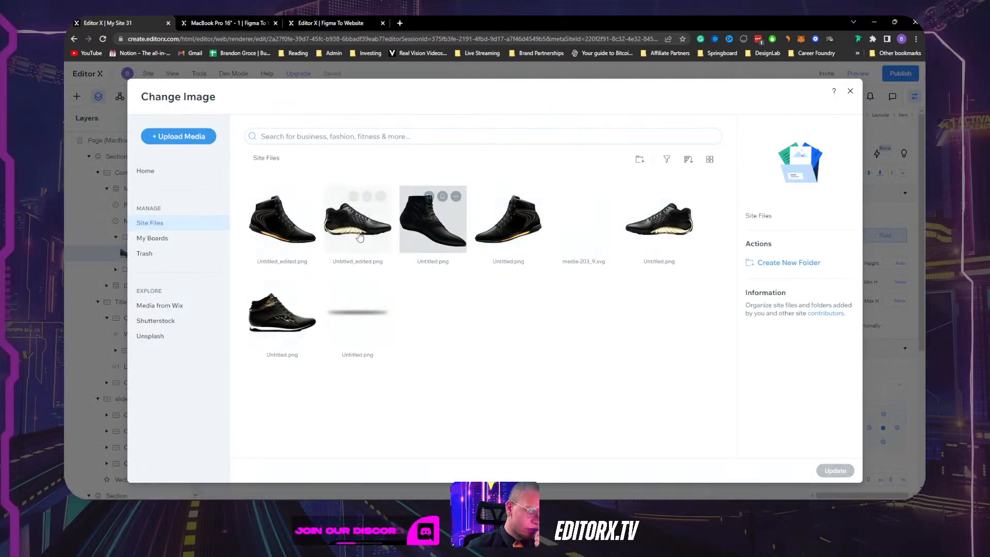
pyautogui.click(287, 326)
pyautogui.click(835, 470)
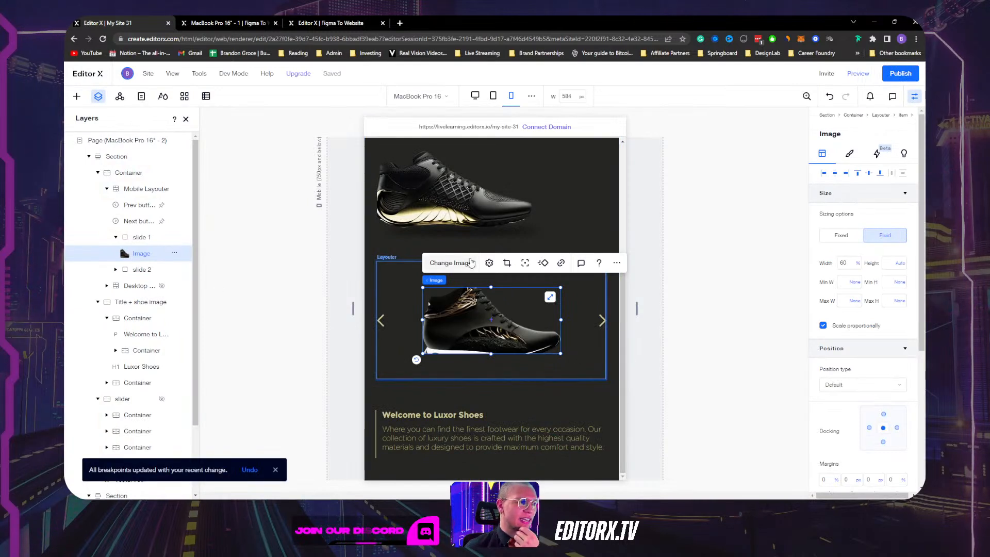
# Reset the new image in Image Settings so the whole shoe shows uncropped.
pyautogui.click(489, 263)
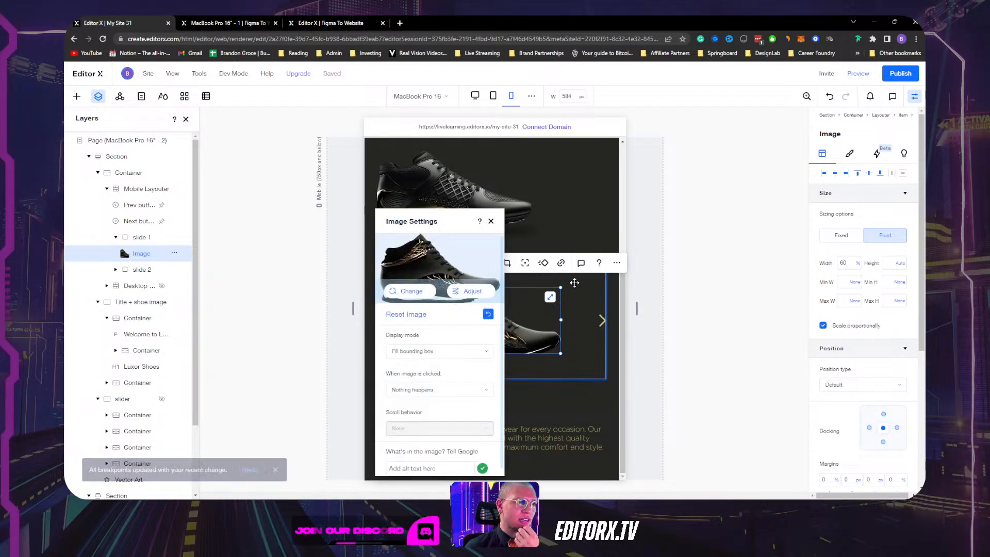
pyautogui.click(489, 315)
pyautogui.click(664, 340)
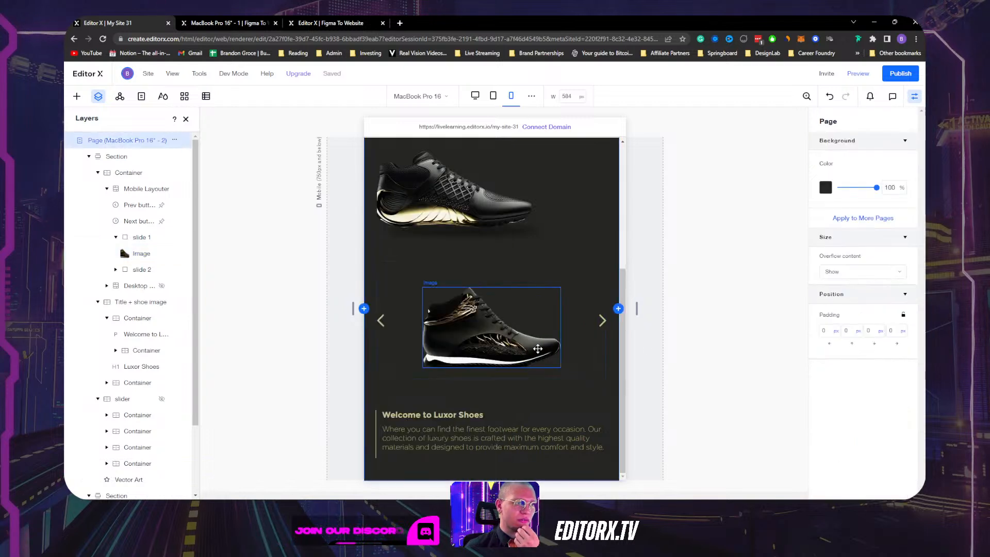
pyautogui.click(538, 349)
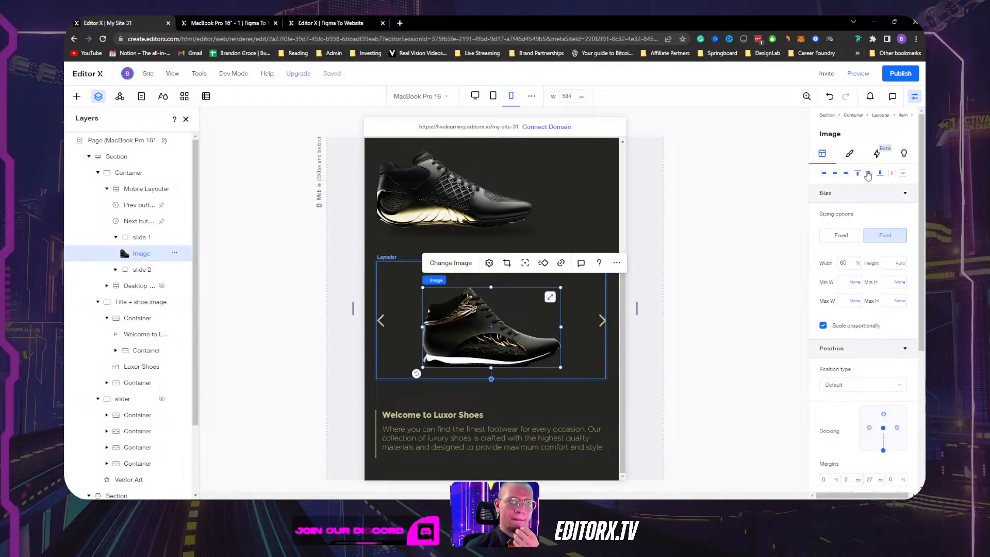
pyautogui.click(117, 270)
pyautogui.click(116, 270)
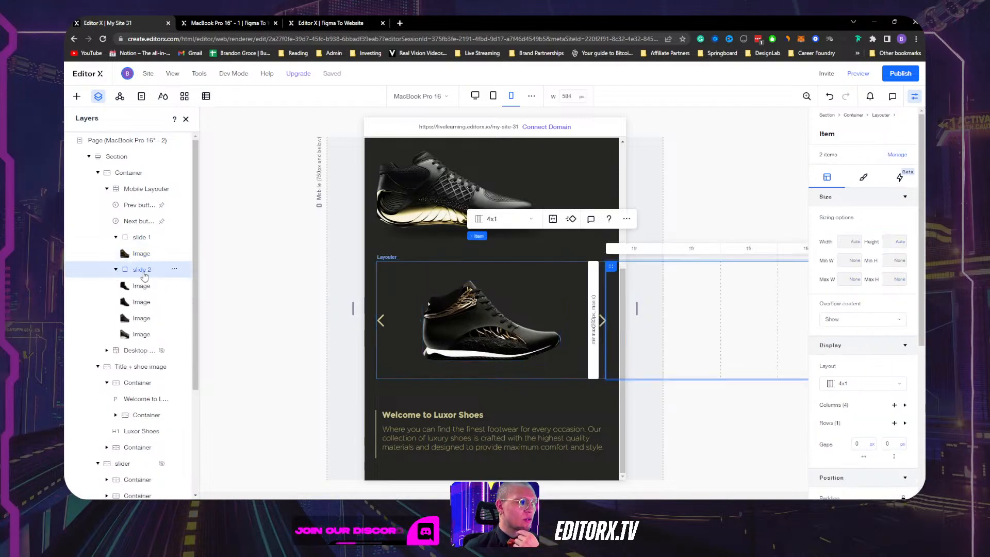
# Duplicate slide 1 to create a single-image copy named slide 2.
pyautogui.click(141, 237)
pyautogui.click(175, 238)
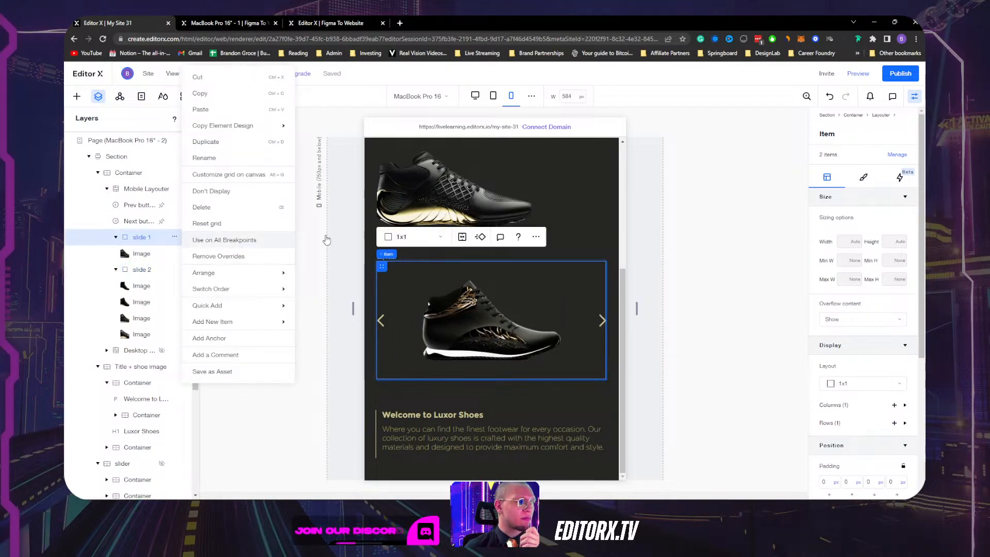
pyautogui.click(543, 239)
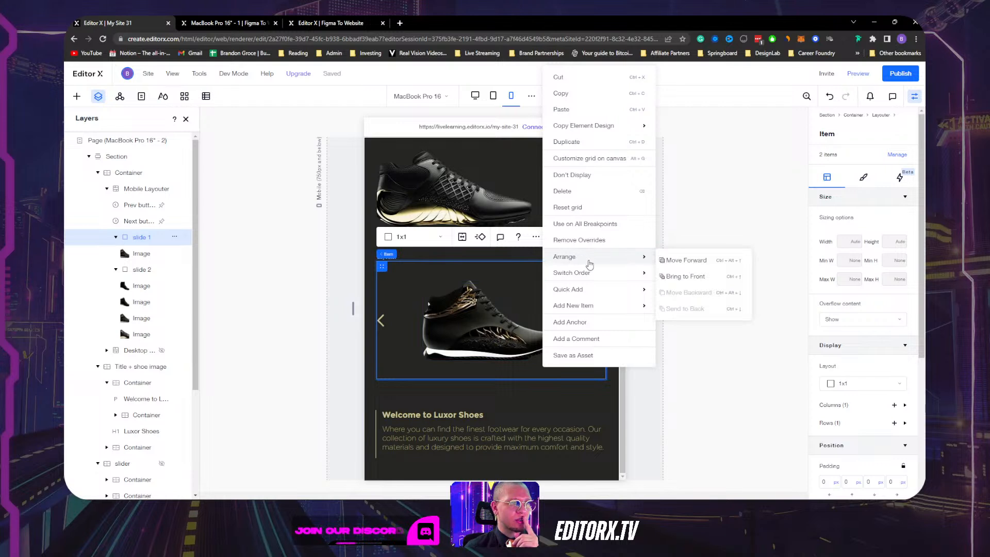
pyautogui.click(569, 142)
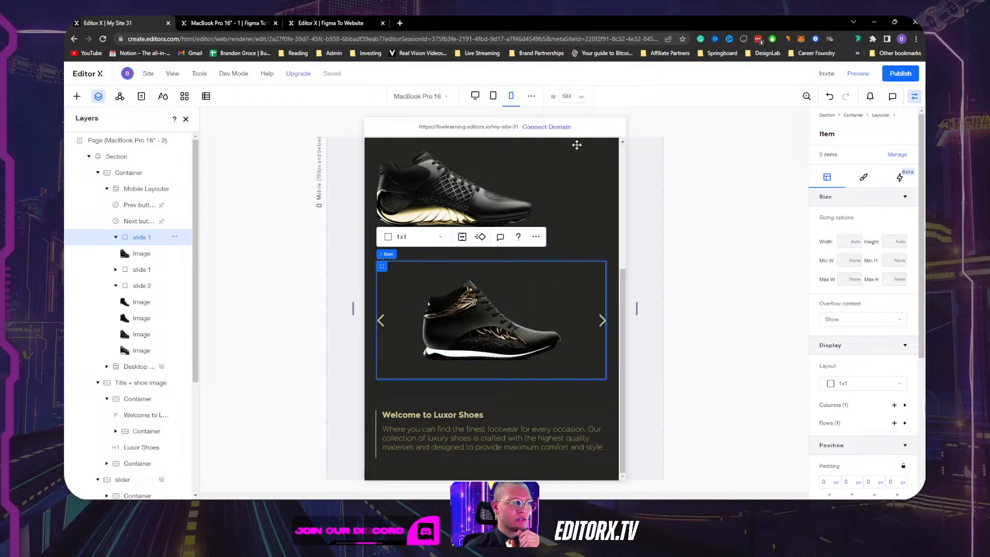
pyautogui.click(136, 269)
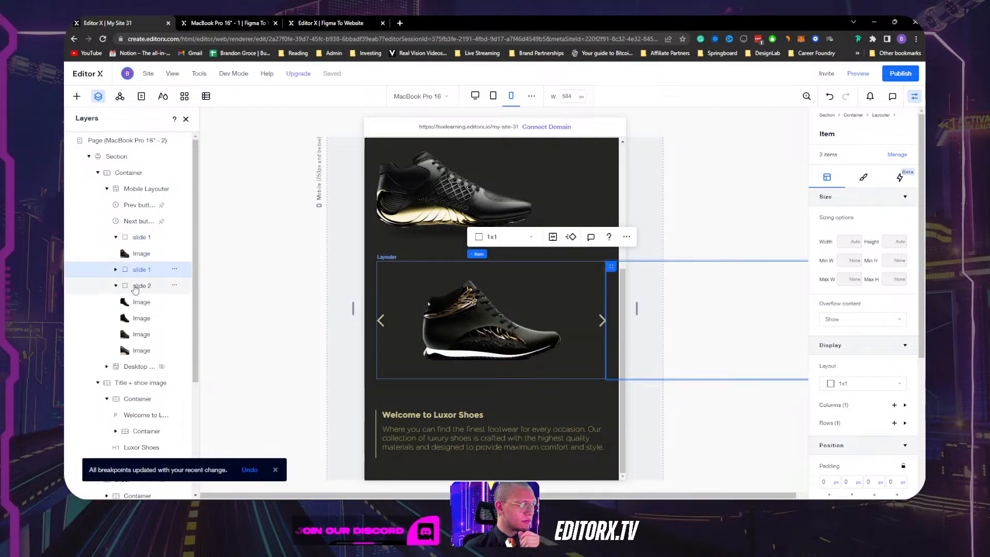
pyautogui.click(116, 270)
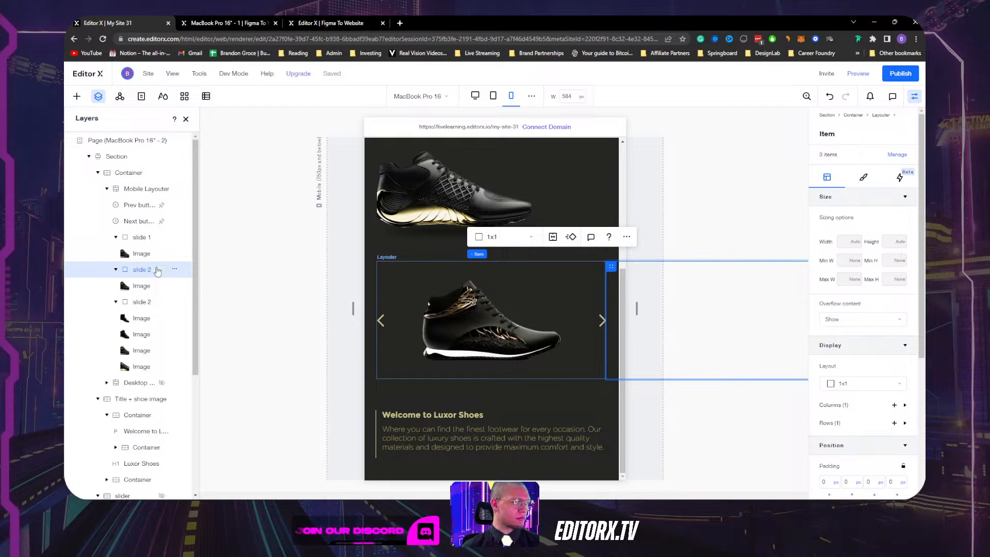
# Delete the old four-image second slide from the mobile slider.
pyautogui.click(129, 304)
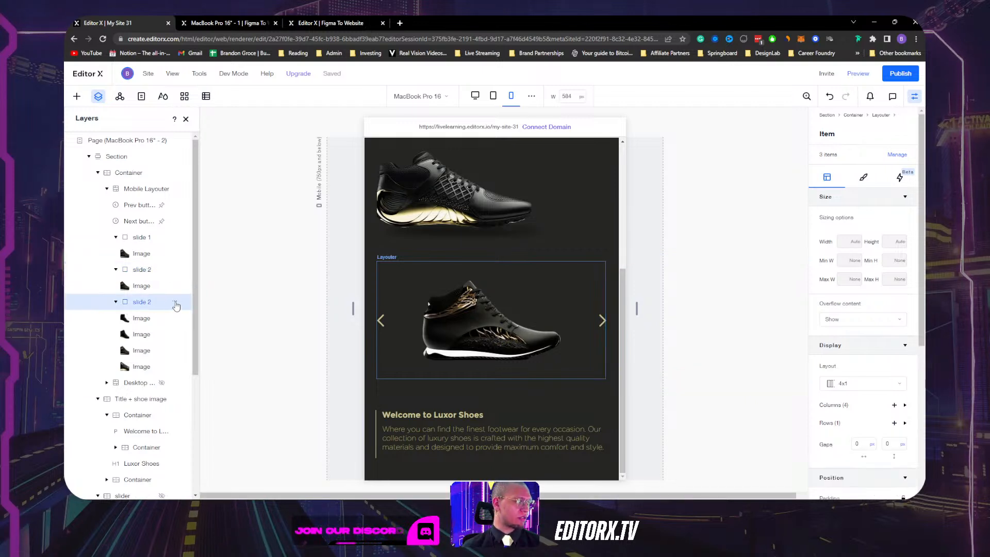
pyautogui.click(176, 305)
pyautogui.click(213, 228)
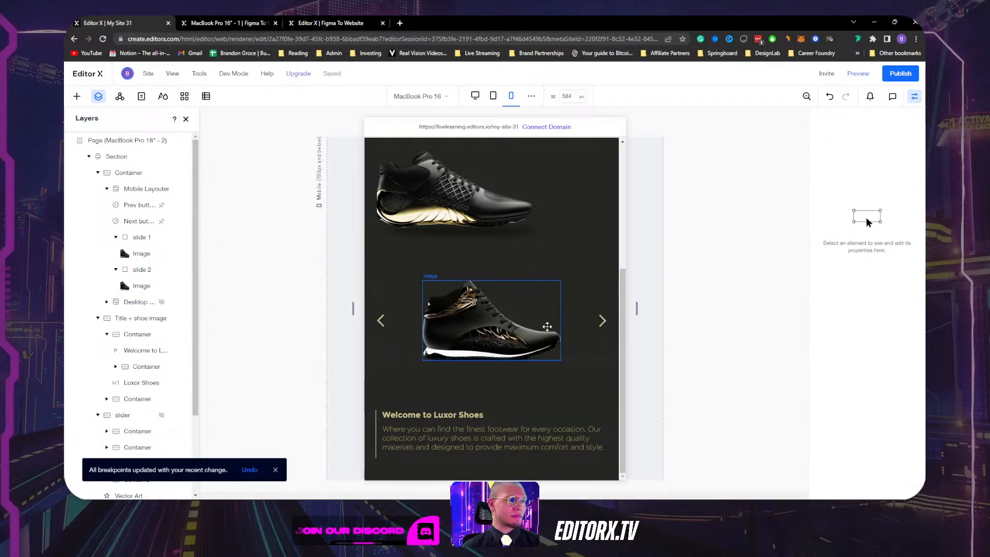
pyautogui.click(142, 271)
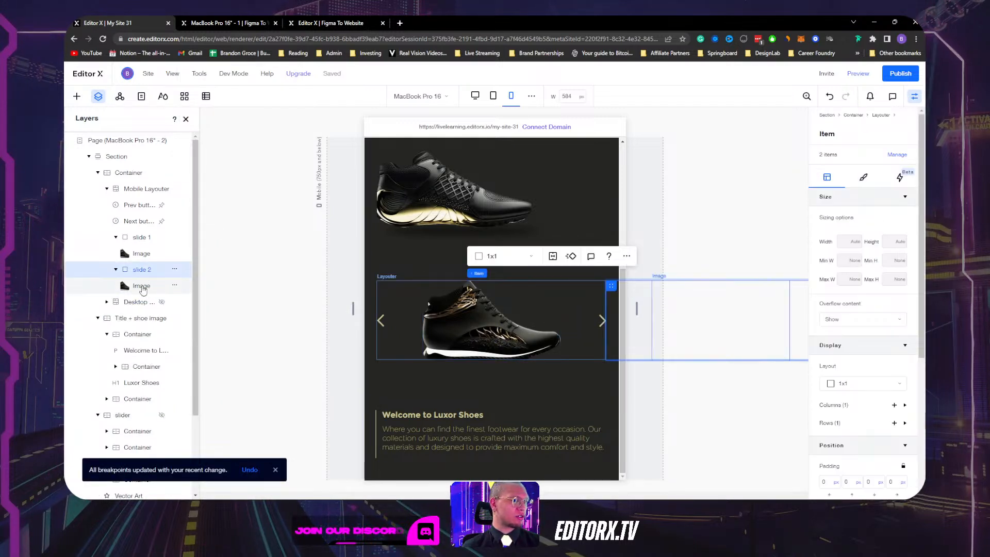
# Swap slide 2's picture for Untitled_edited.png and narrow the canvas to 320 px.
pyautogui.click(143, 289)
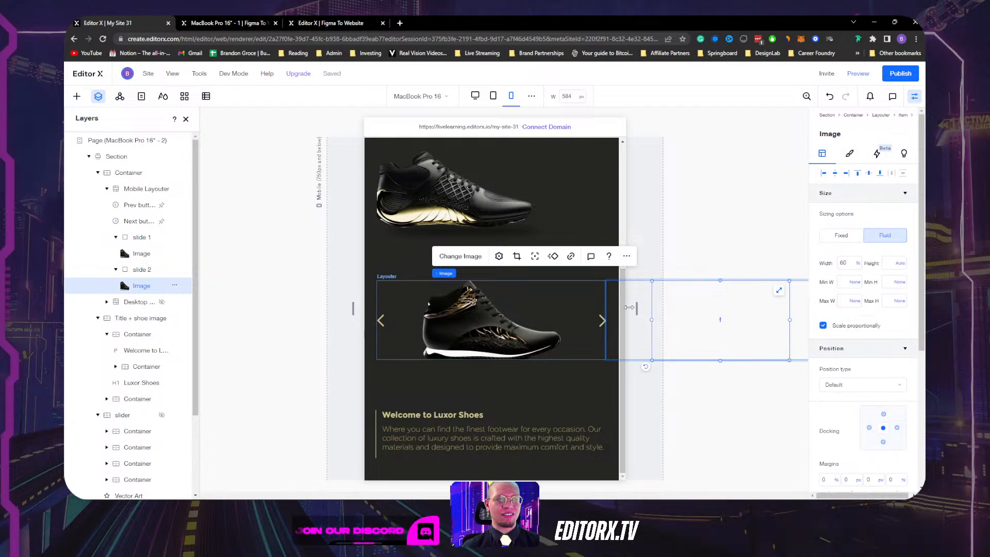
pyautogui.moveTo(637, 308)
pyautogui.mouseDown()
pyautogui.moveTo(611, 309)
pyautogui.moveTo(634, 308)
pyautogui.mouseUp()
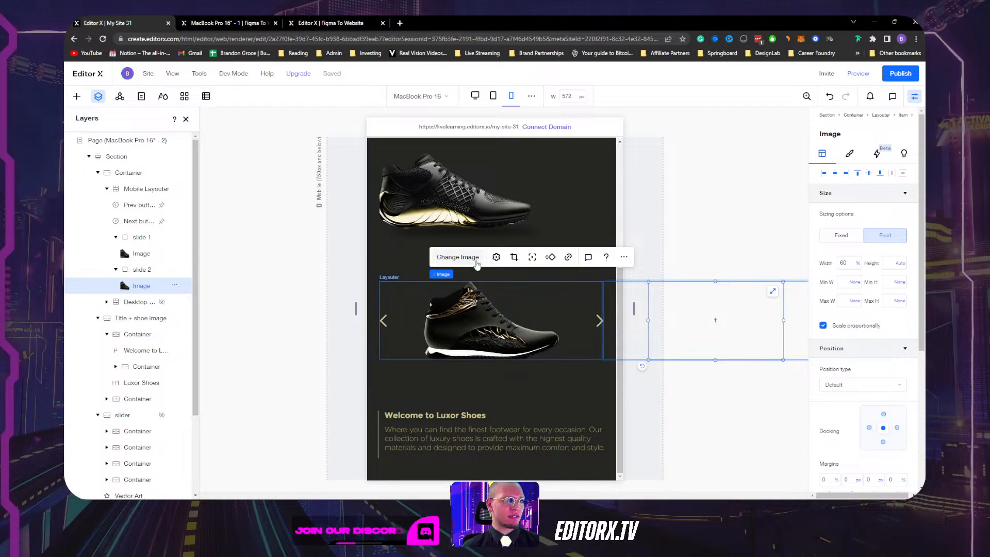
pyautogui.click(457, 257)
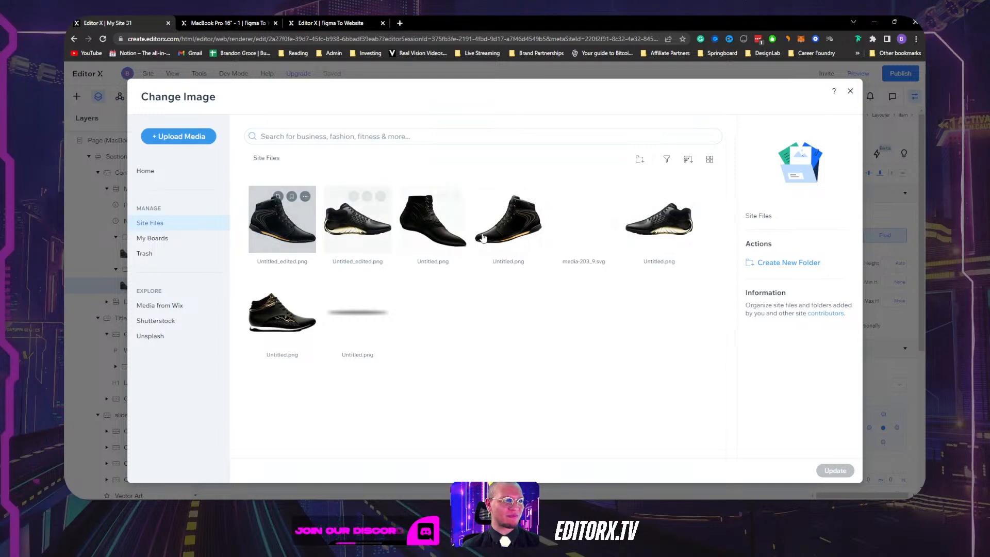
pyautogui.click(282, 219)
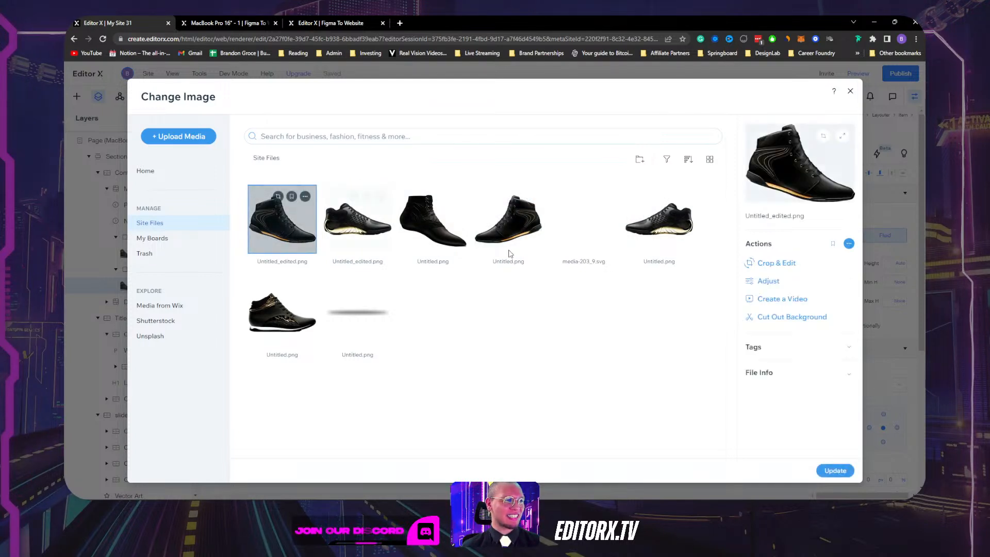
pyautogui.click(836, 471)
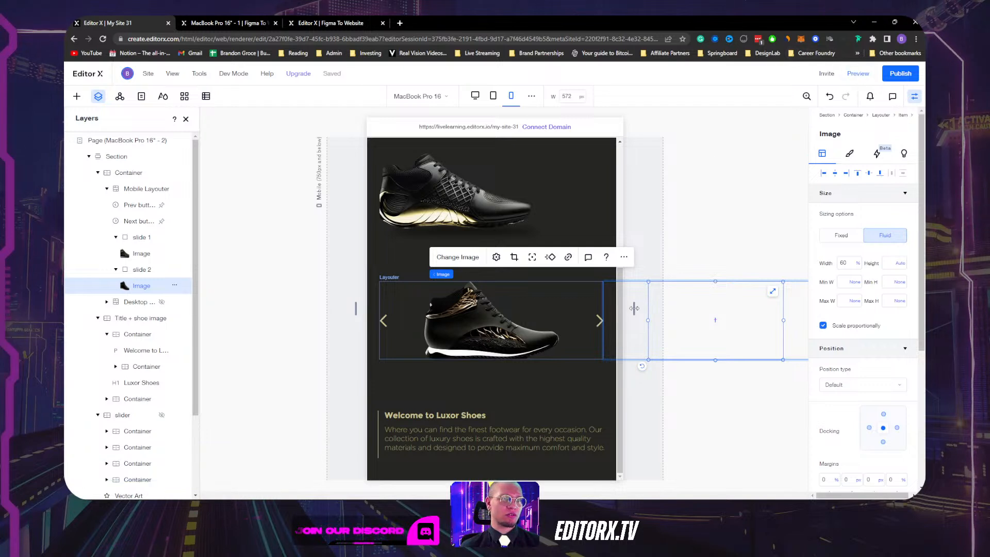
pyautogui.moveTo(635, 309); pyautogui.dragTo(572, 310)
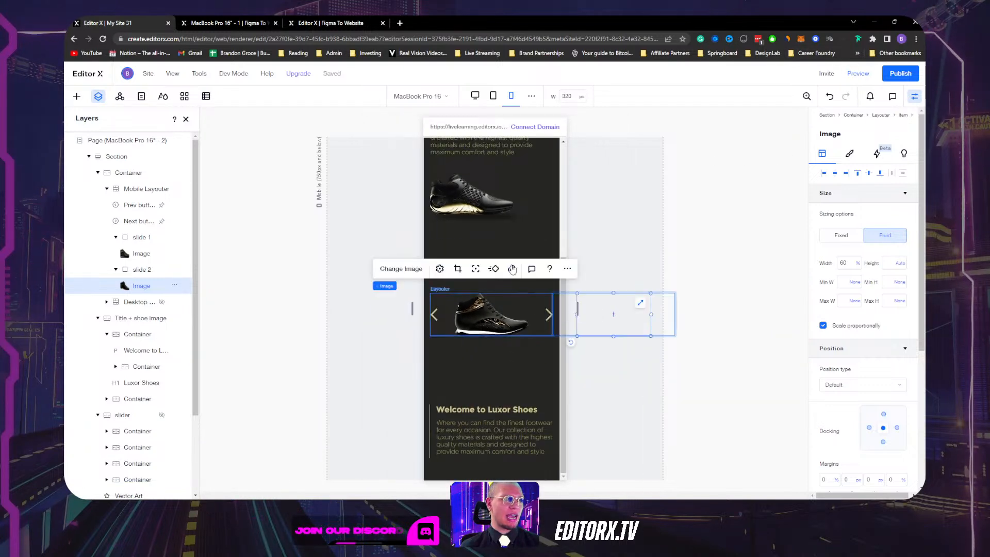
# Set the slider container's minimum height to None.
pyautogui.scroll(5, 513, 248)
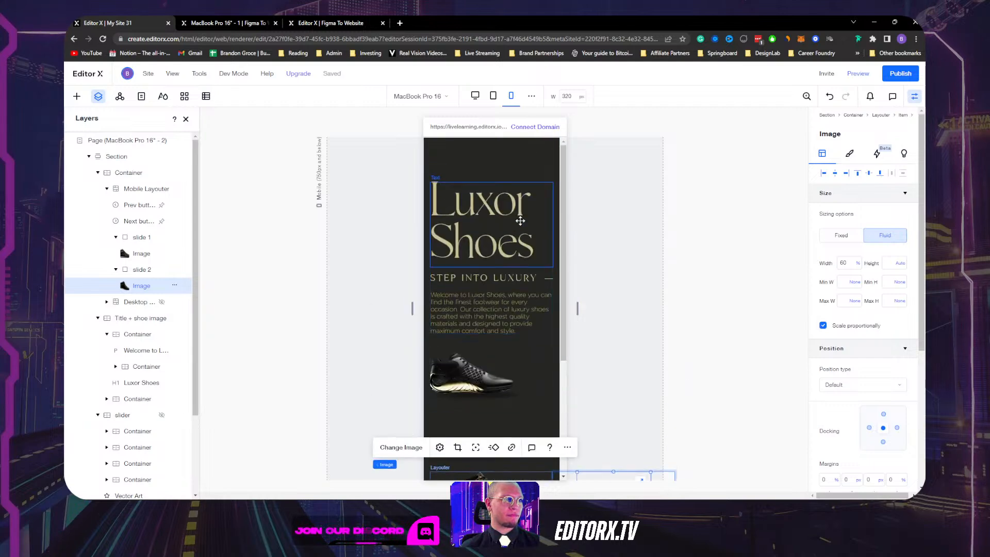
pyautogui.scroll(-3, 531, 356)
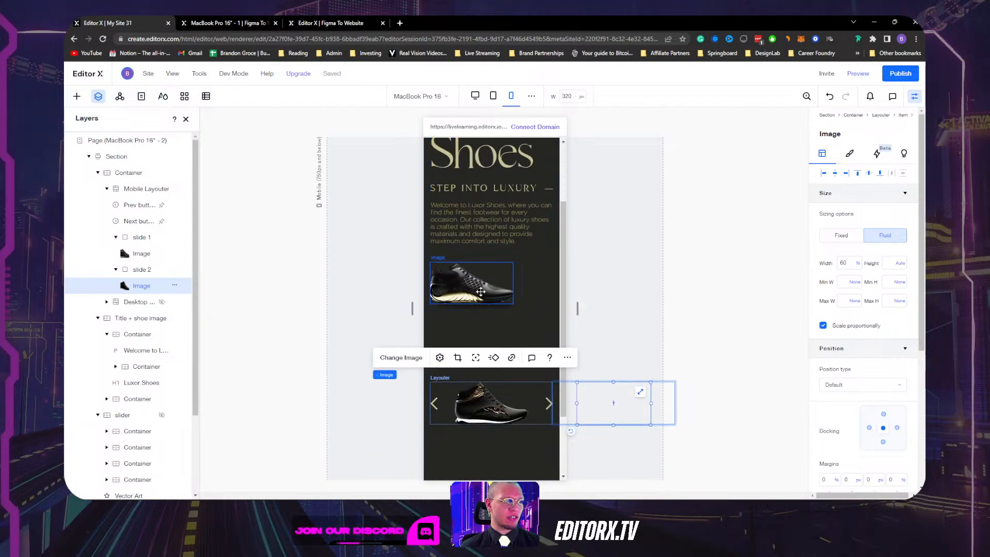
pyautogui.click(517, 274)
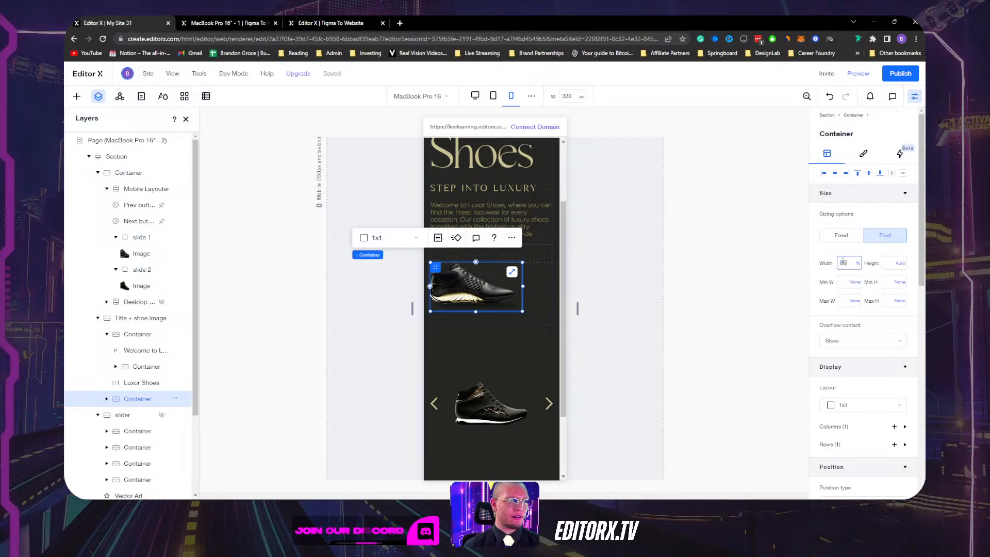
pyautogui.scroll(-3, 561, 271)
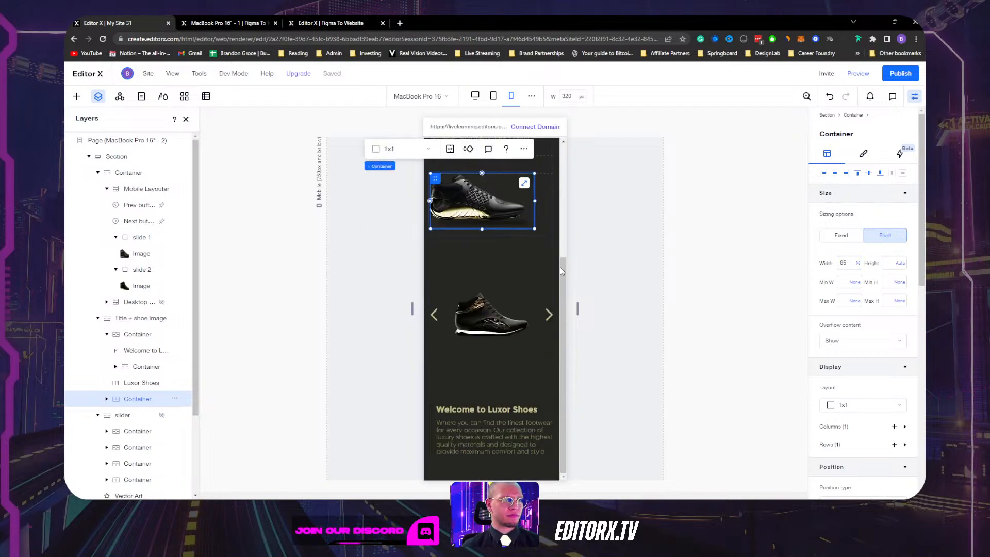
pyautogui.click(491, 257)
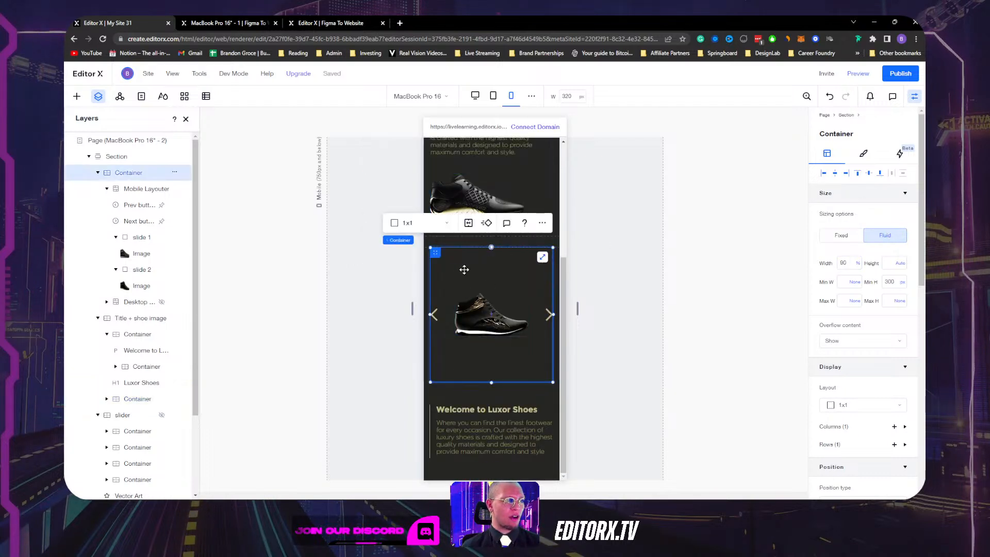
pyautogui.click(903, 282)
pyautogui.click(884, 269)
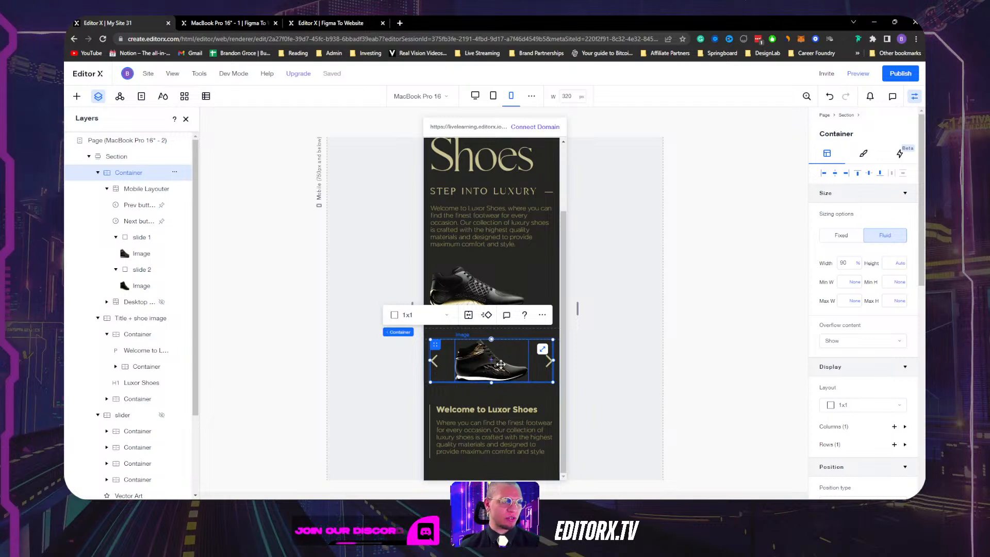
# Widen the canvas back to full desktop width and open the site preview.
pyautogui.click(553, 415)
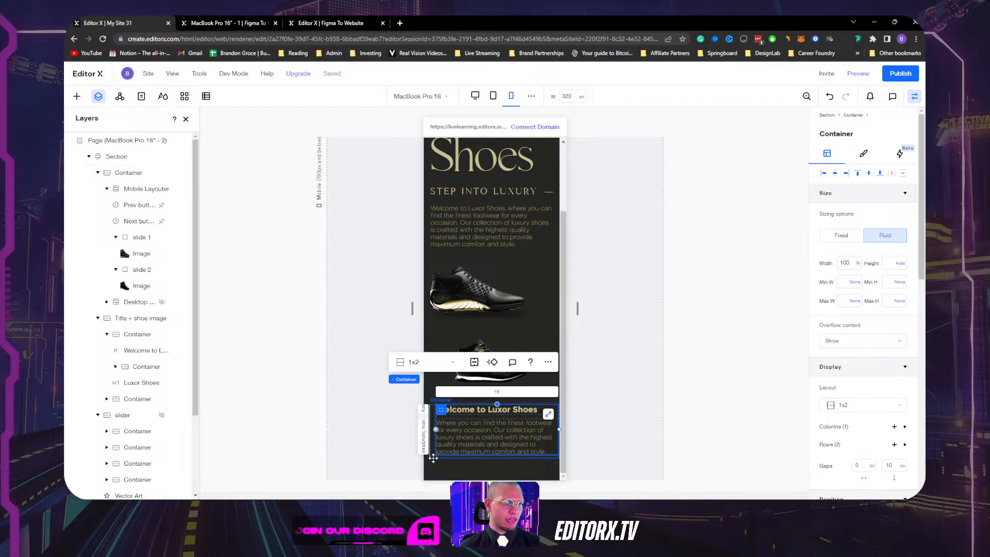
pyautogui.click(434, 458)
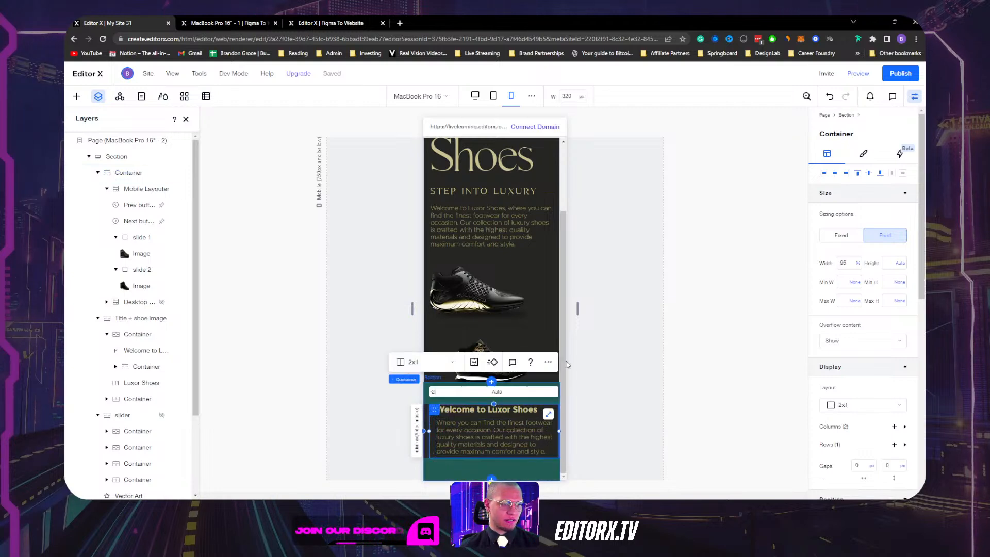
pyautogui.moveTo(577, 309); pyautogui.dragTo(778, 292)
pyautogui.scroll(3, 607, 307)
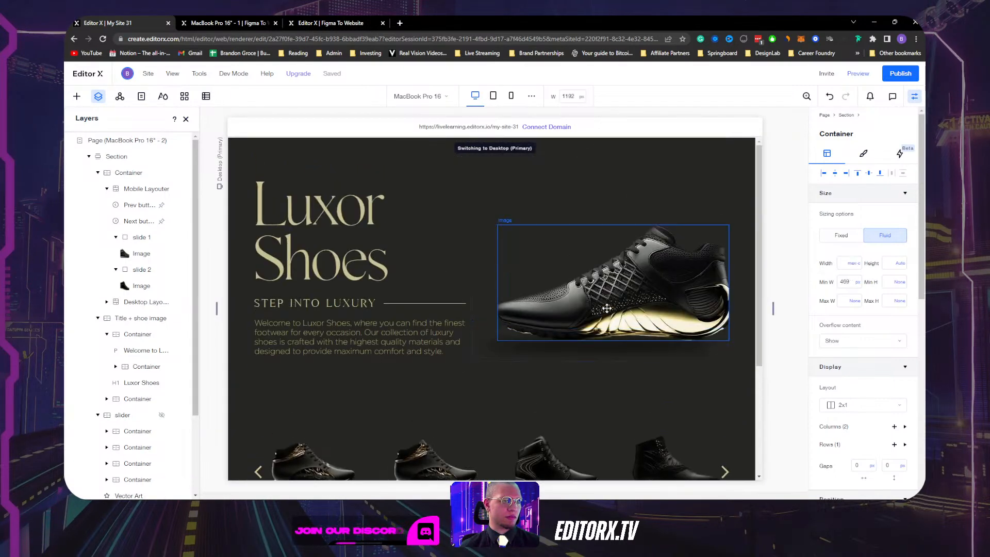
pyautogui.scroll(-3, 719, 311)
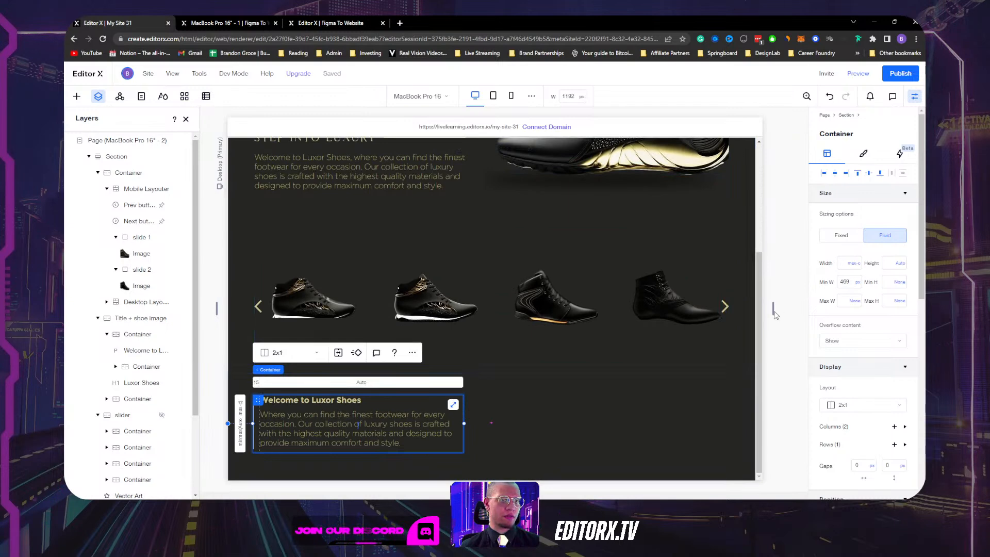
pyautogui.moveTo(773, 309); pyautogui.dragTo(868, 301)
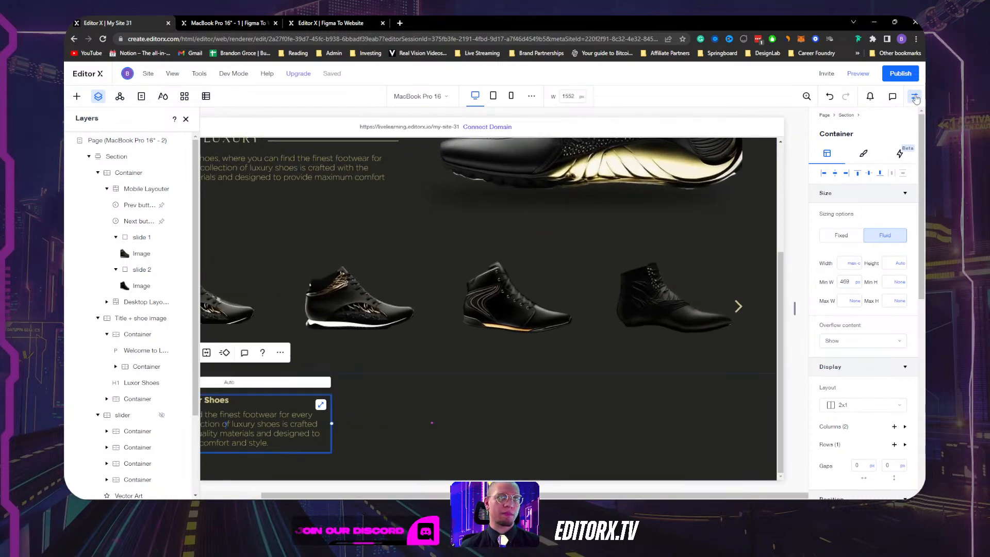
pyautogui.click(858, 73)
# Test the desktop preview's shoe slider with its right arrow, then return to the editor.
pyautogui.scroll(-4, 503, 226)
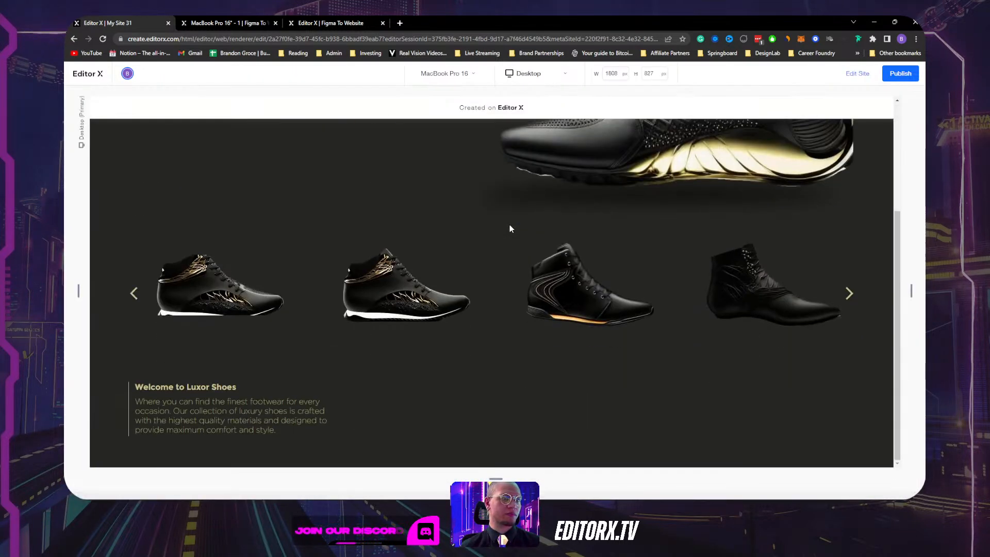
pyautogui.scroll(3, 362, 248)
pyautogui.moveTo(166, 188); pyautogui.dragTo(364, 191)
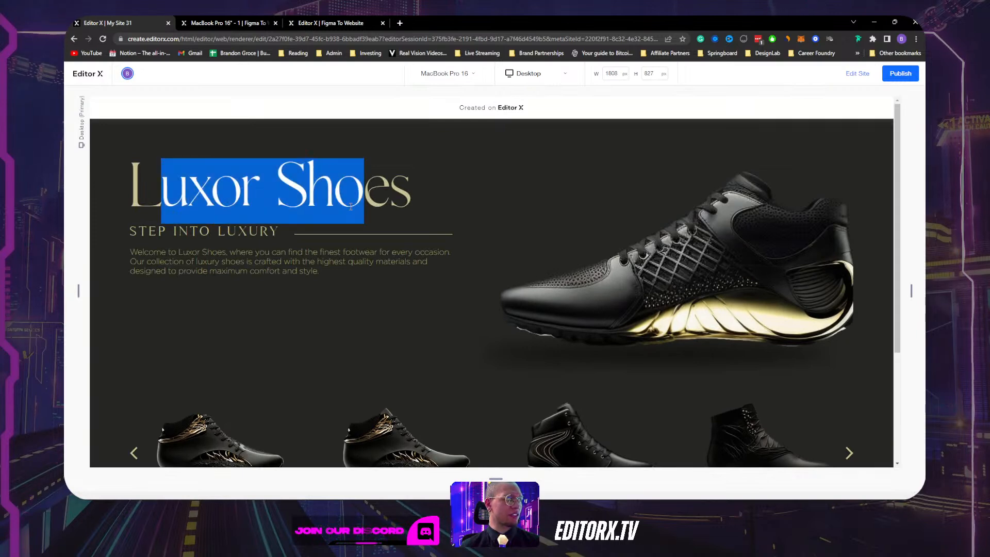
pyautogui.moveTo(135, 229); pyautogui.dragTo(262, 262)
pyautogui.click(297, 269)
pyautogui.scroll(-3, 577, 280)
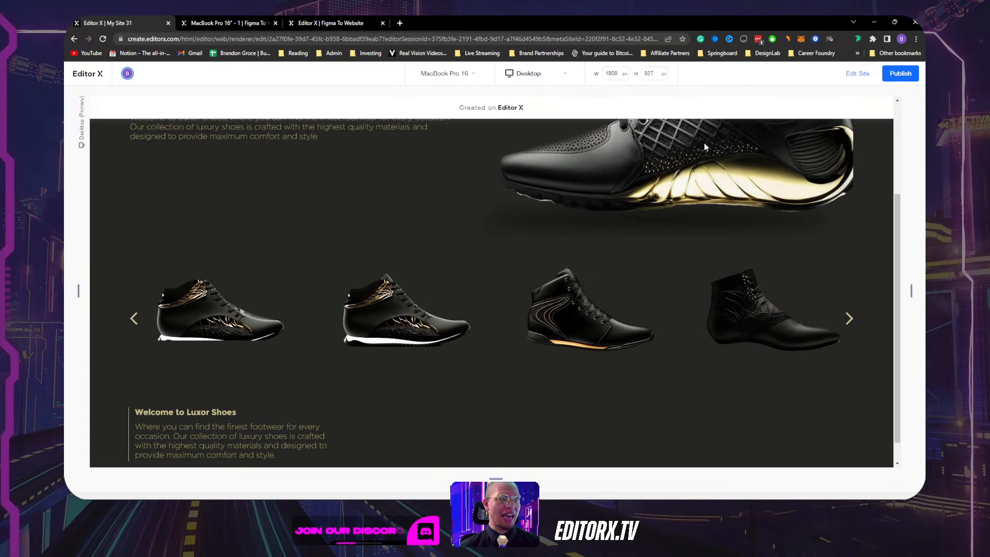
pyautogui.scroll(2, 654, 223)
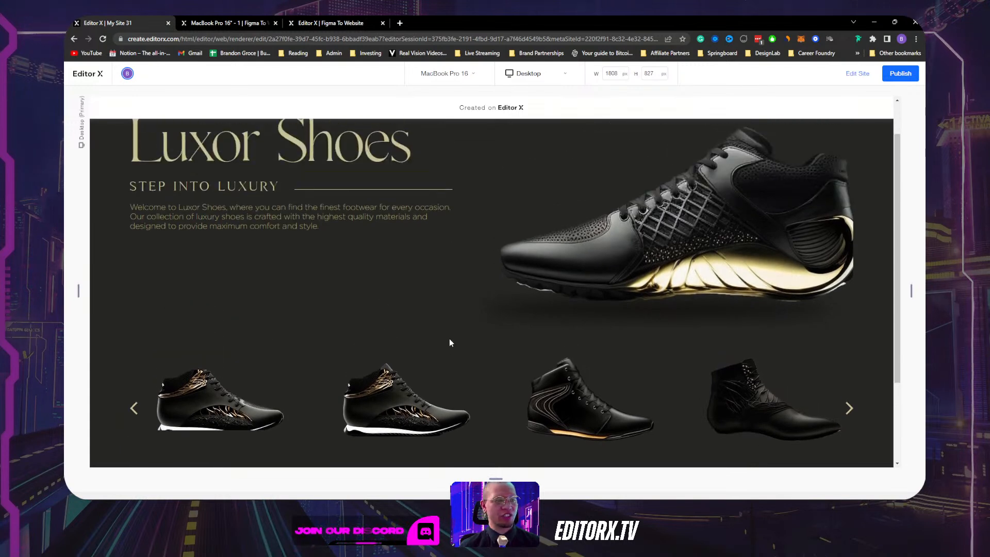
pyautogui.scroll(1, 449, 342)
pyautogui.scroll(-1, 450, 341)
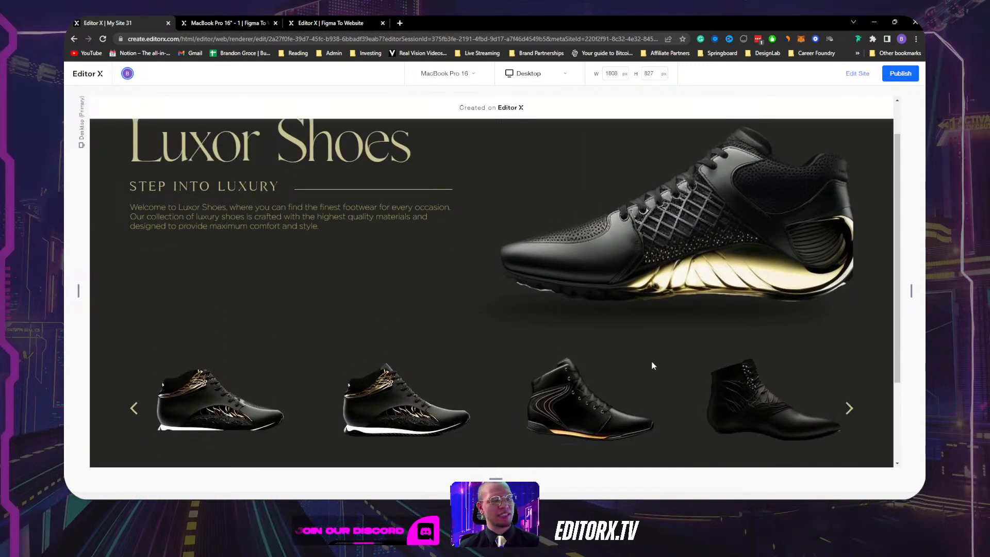
pyautogui.click(849, 409)
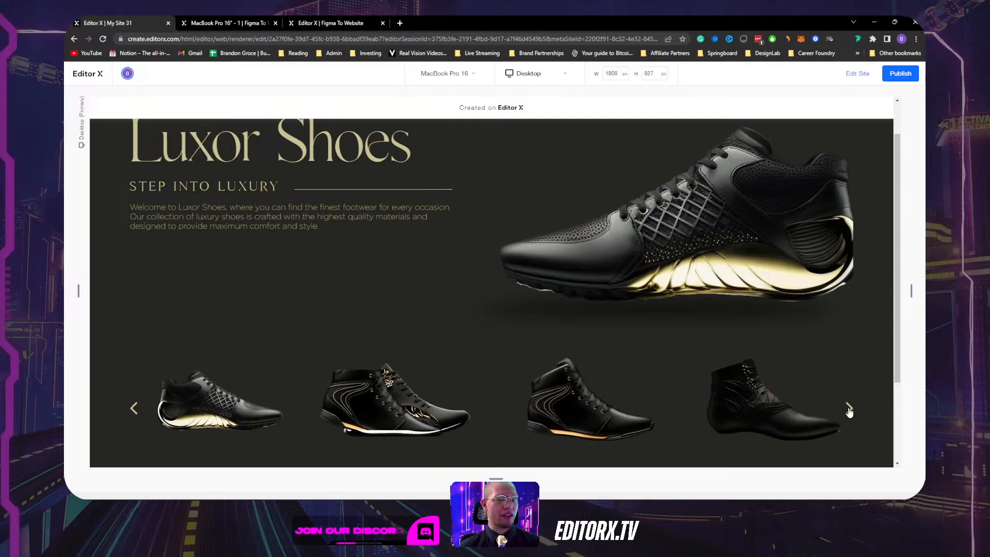
pyautogui.click(850, 74)
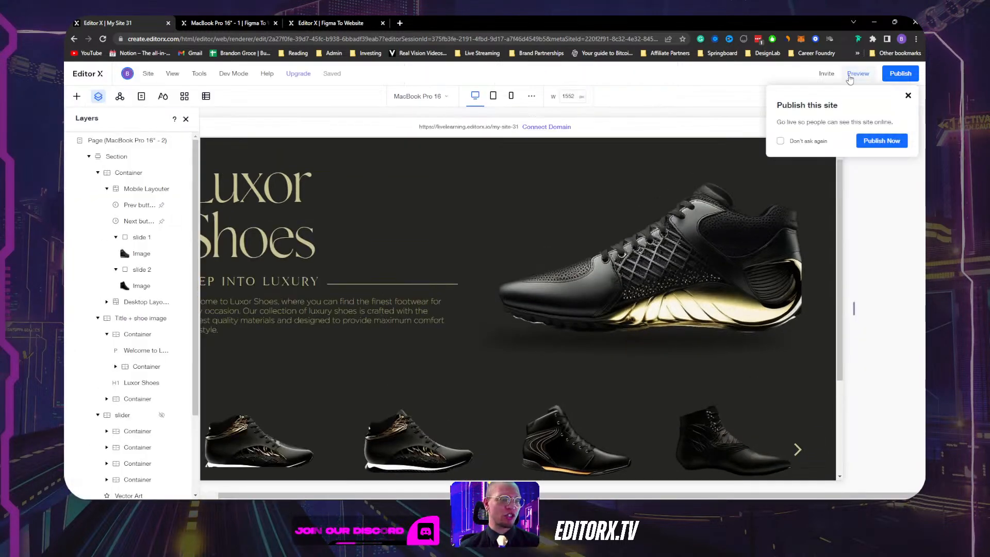
# Hide the Mobile Layouter slider at the desktop breakpoint.
pyautogui.click(148, 247)
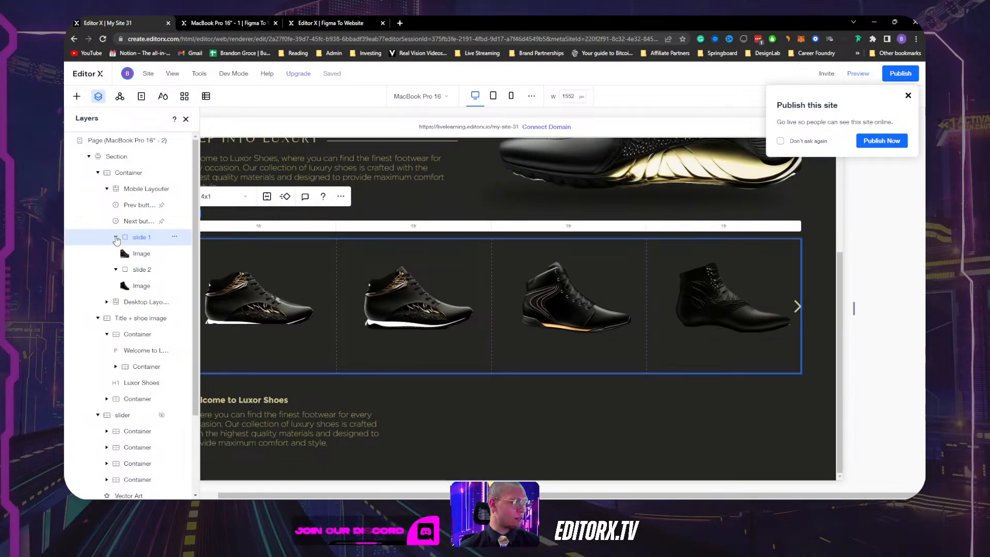
pyautogui.click(108, 189)
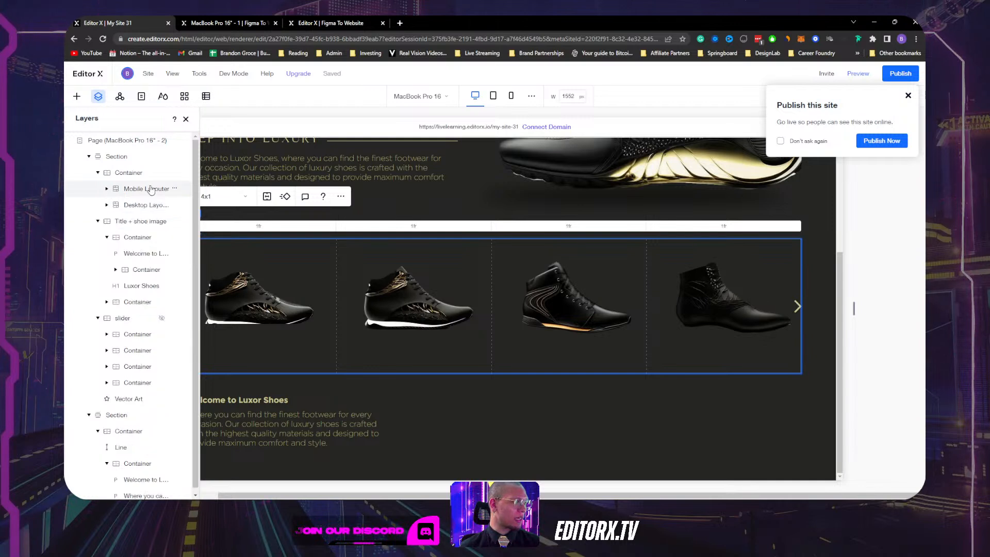
pyautogui.click(174, 189)
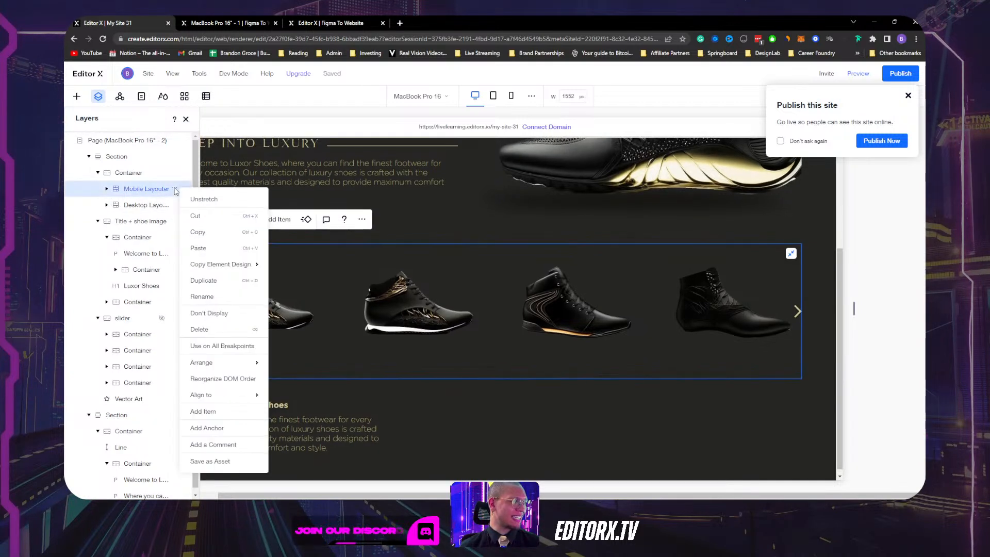
pyautogui.click(210, 314)
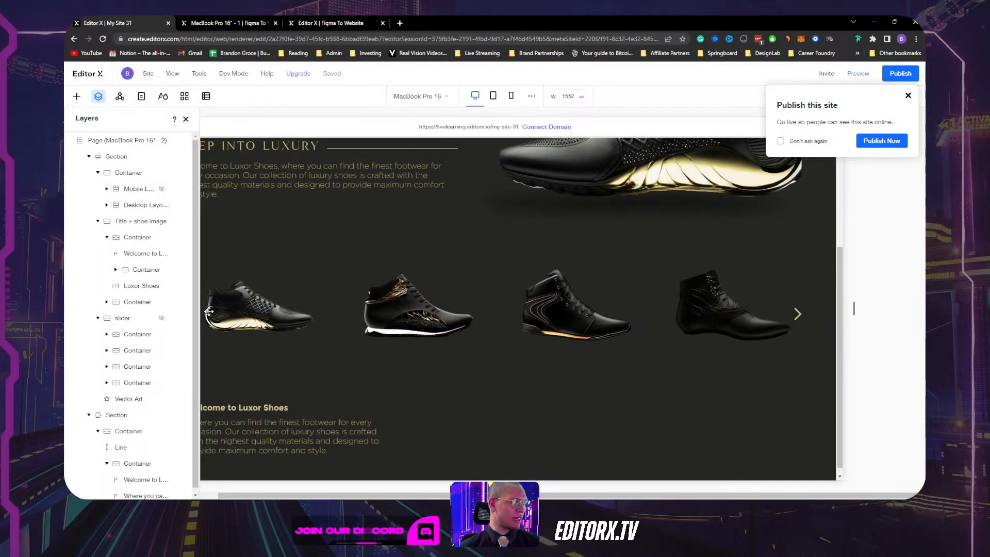
# Switch the canvas to the Desktop breakpoint and close the Publish this site popup.
pyautogui.click(493, 97)
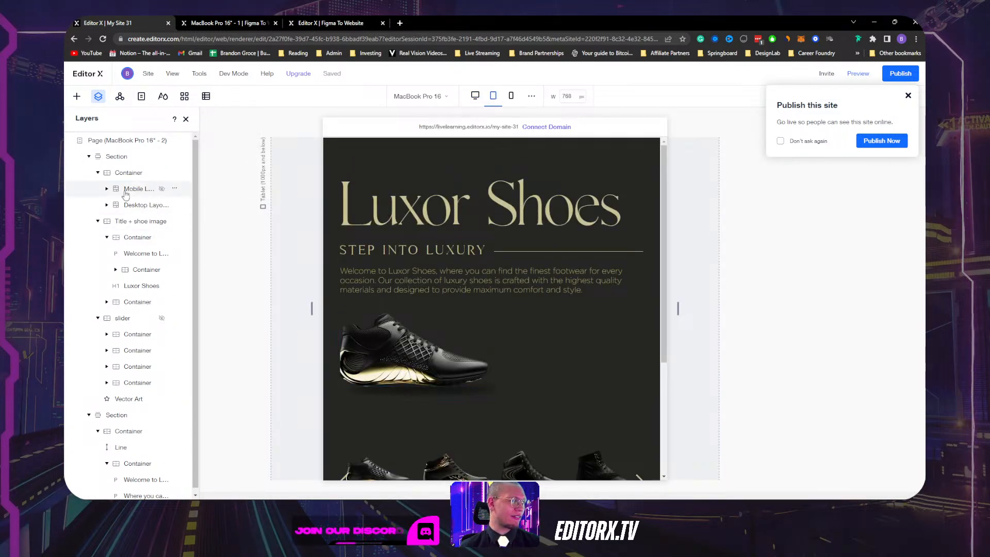
pyautogui.click(475, 96)
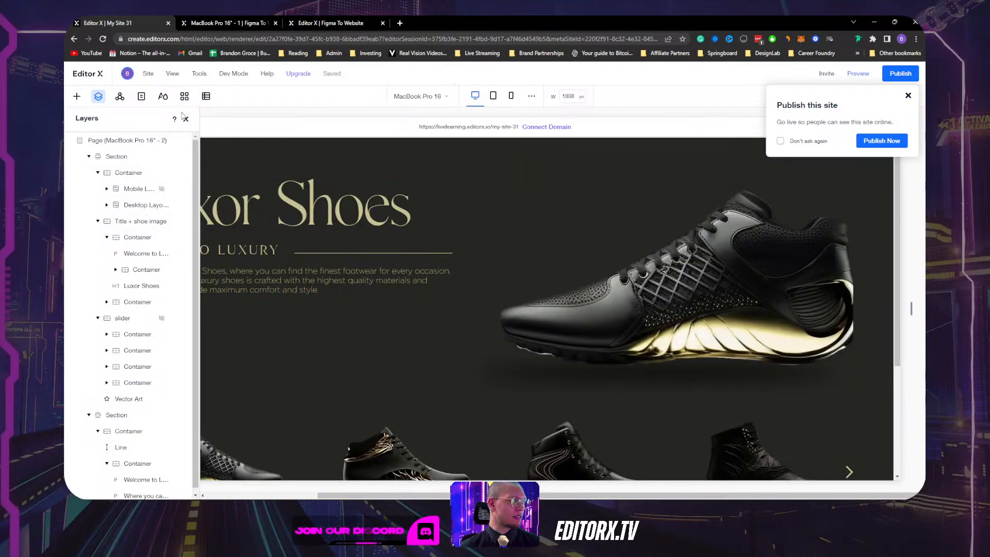
pyautogui.click(908, 96)
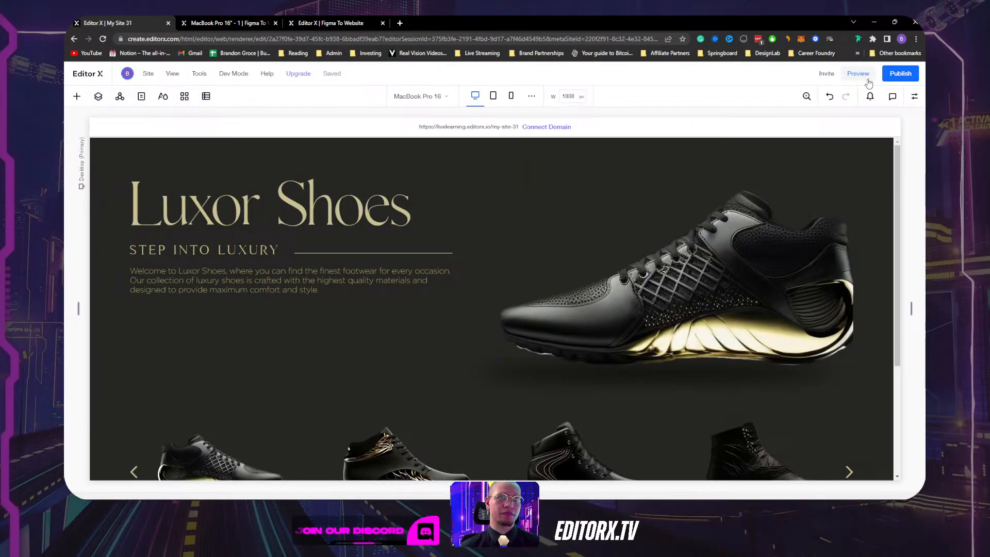
# Preview the page and page the shoe carousel forward four times at desktop width.
pyautogui.click(858, 73)
pyautogui.scroll(-2, 810, 361)
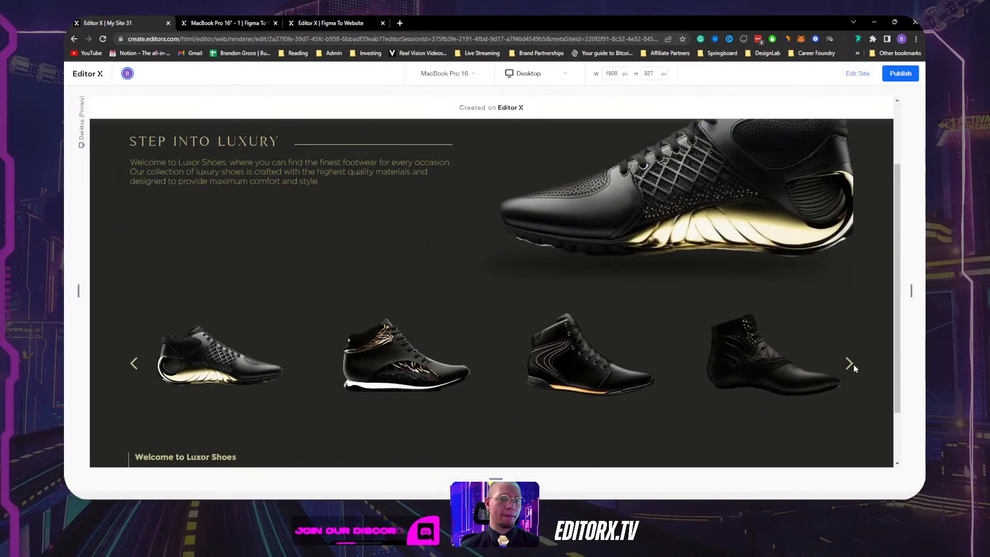
pyautogui.click(850, 364)
pyautogui.click(850, 365)
pyautogui.click(850, 365)
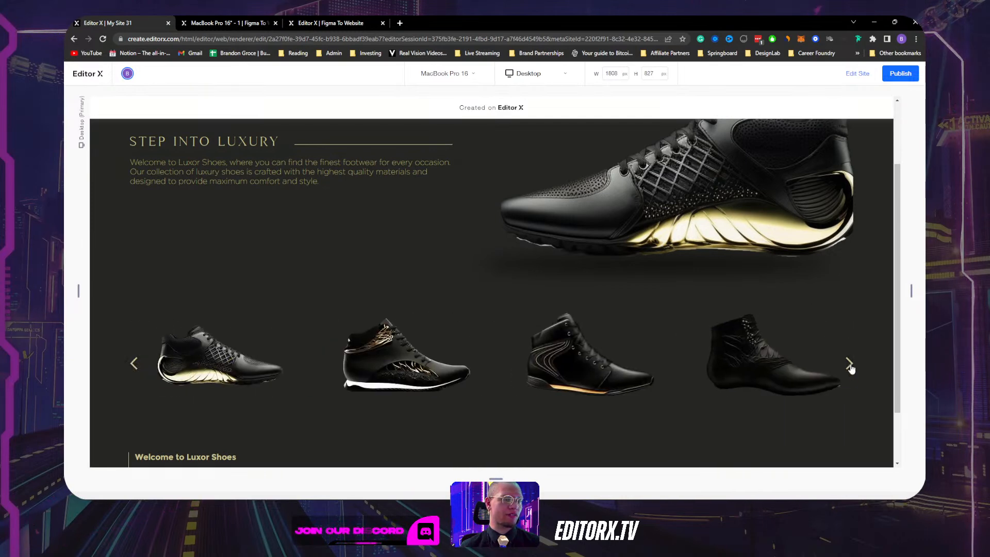
pyautogui.click(851, 365)
pyautogui.scroll(-2, 515, 243)
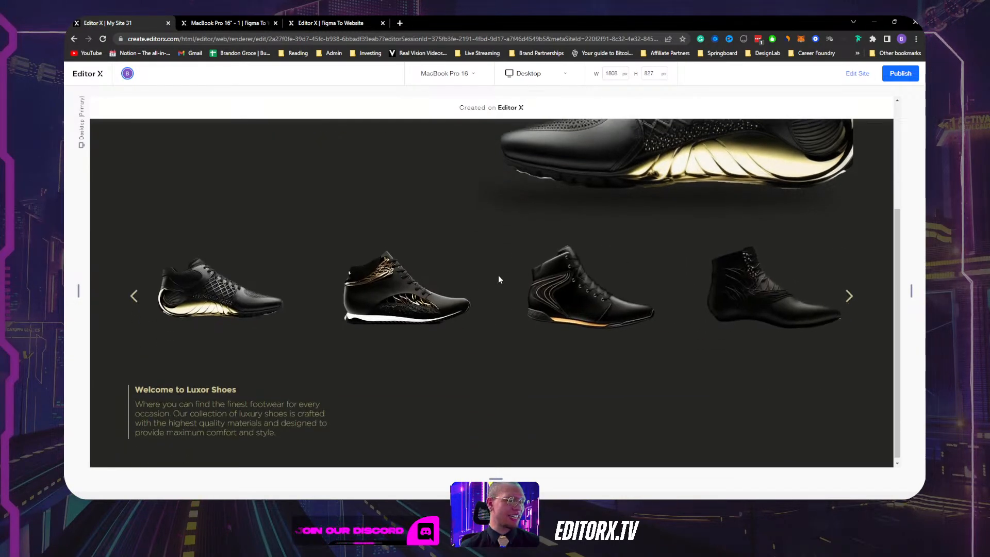
pyautogui.scroll(4, 511, 240)
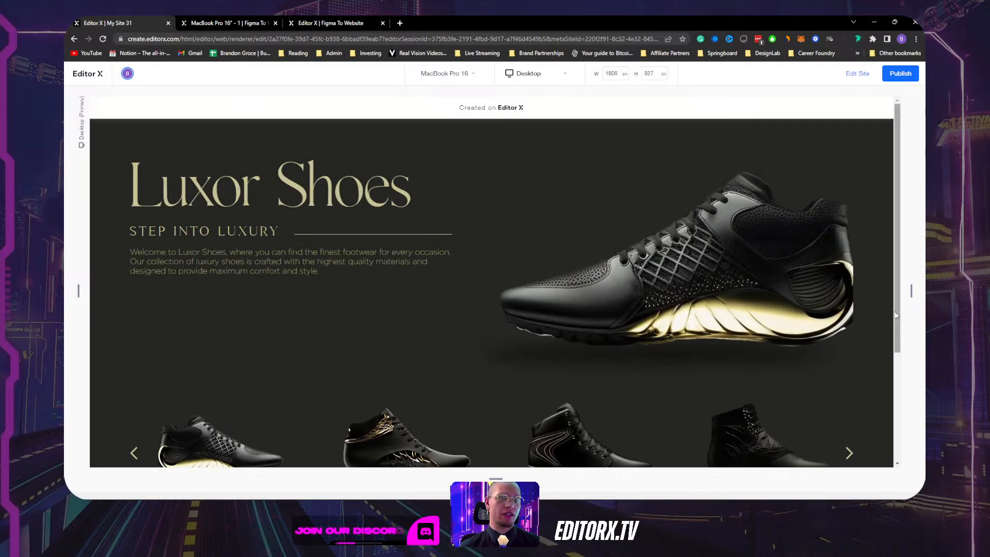
# Narrow the preview to tablet width and test the shoe carousel there.
pyautogui.moveTo(911, 291); pyautogui.dragTo(674, 298)
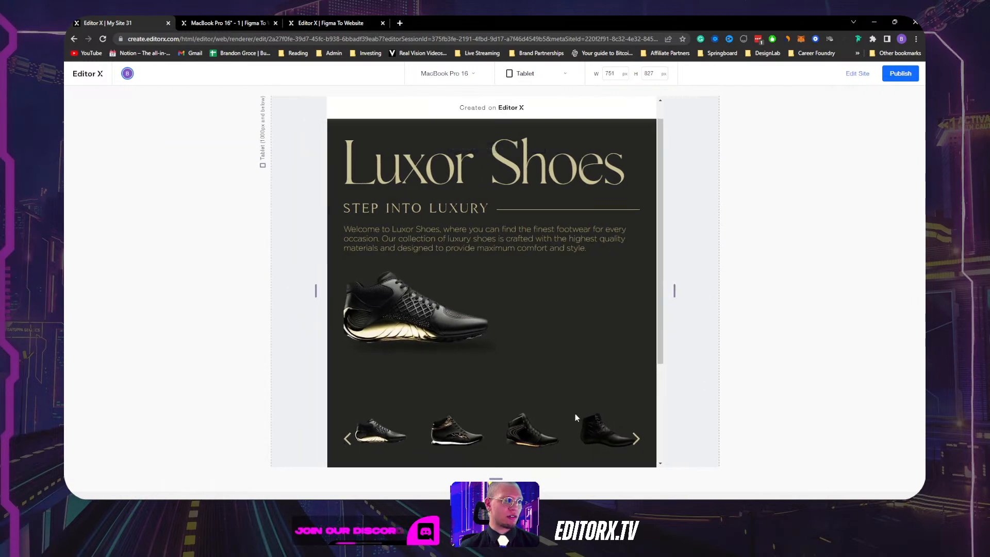
pyautogui.scroll(-3, 571, 411)
pyautogui.click(637, 305)
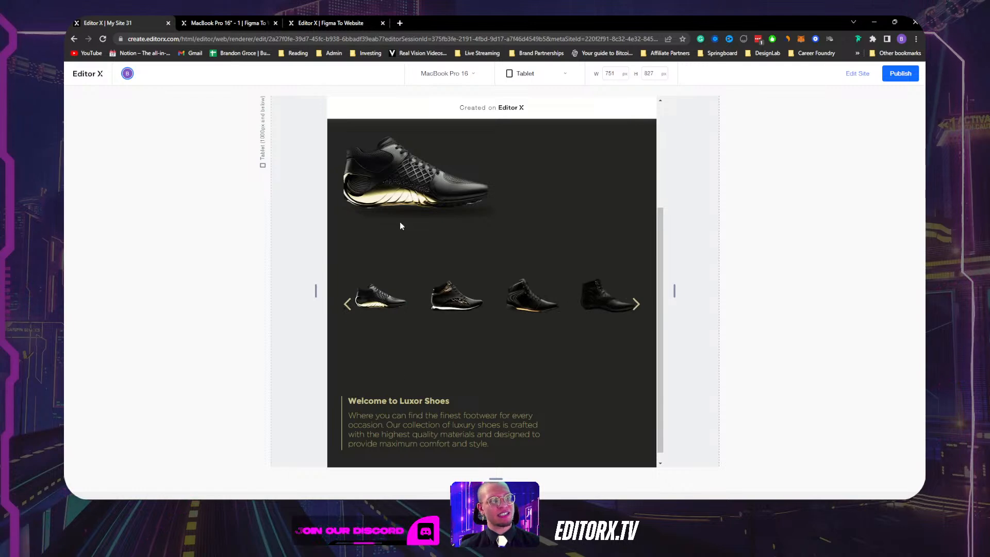
pyautogui.scroll(3, 510, 296)
pyautogui.scroll(-3, 523, 302)
pyautogui.scroll(4, 523, 301)
pyautogui.scroll(-4, 522, 301)
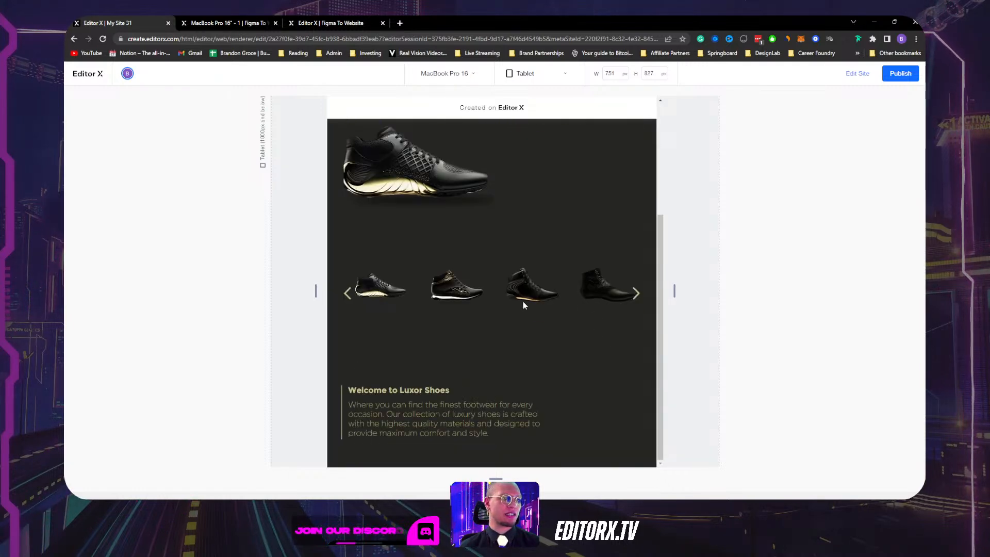
pyautogui.scroll(4, 523, 301)
# Narrow the preview to a 320 px mobile width and scroll through the page.
pyautogui.moveTo(674, 291); pyautogui.dragTo(529, 292)
pyautogui.scroll(-2, 482, 252)
pyautogui.scroll(2, 482, 254)
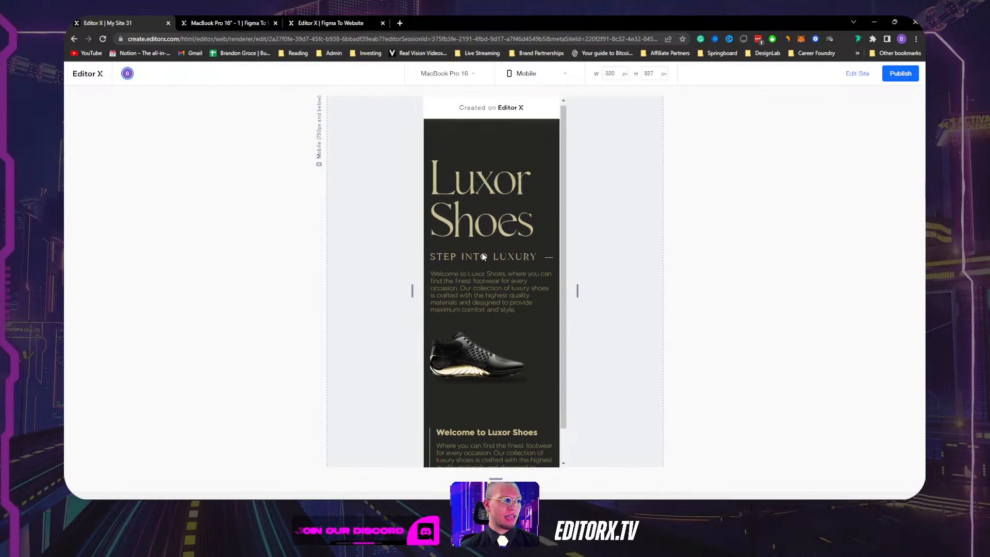
pyautogui.scroll(-2, 483, 255)
pyautogui.scroll(2, 483, 255)
pyautogui.scroll(-2, 483, 255)
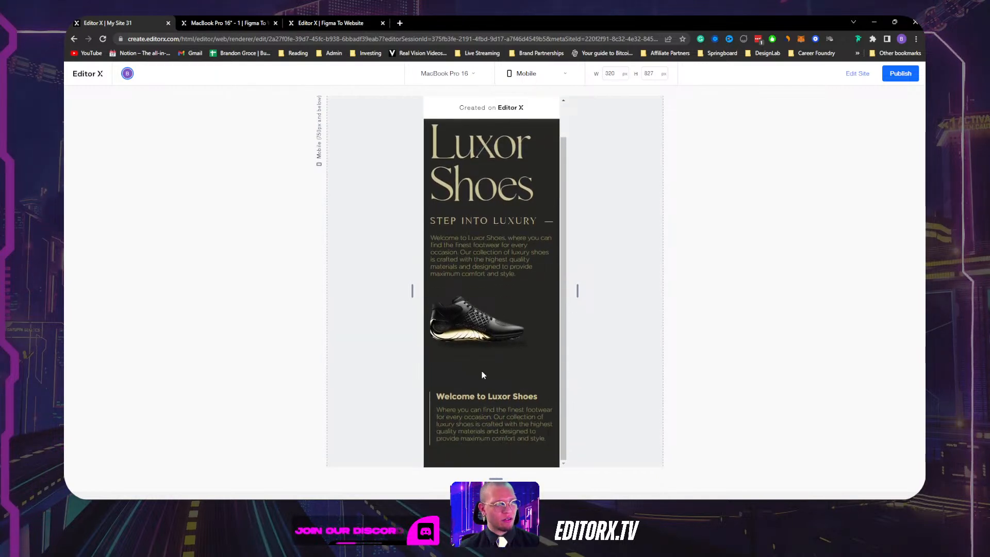
# Back in the editor, set the Mobile Layouter to display on the mobile layout via Layers.
pyautogui.click(857, 73)
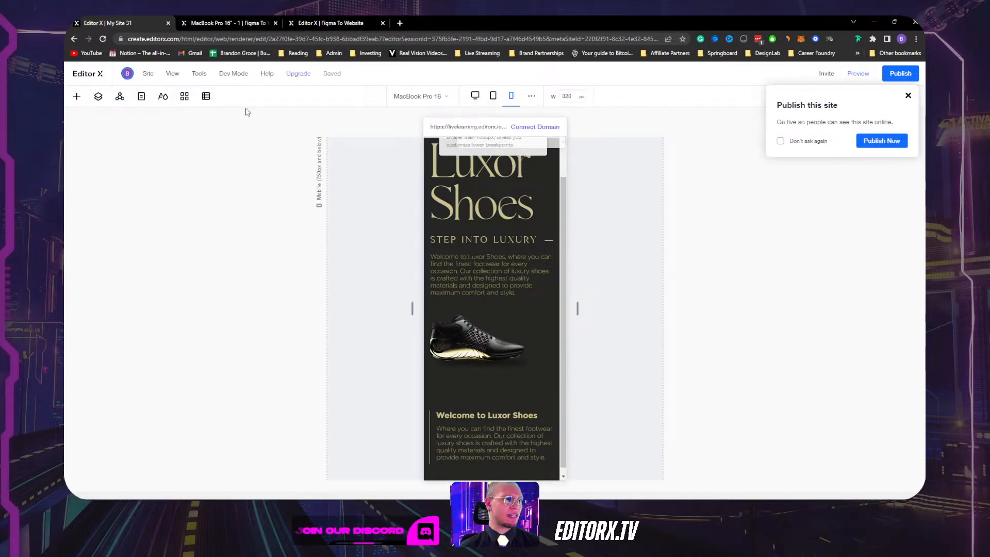
pyautogui.click(98, 97)
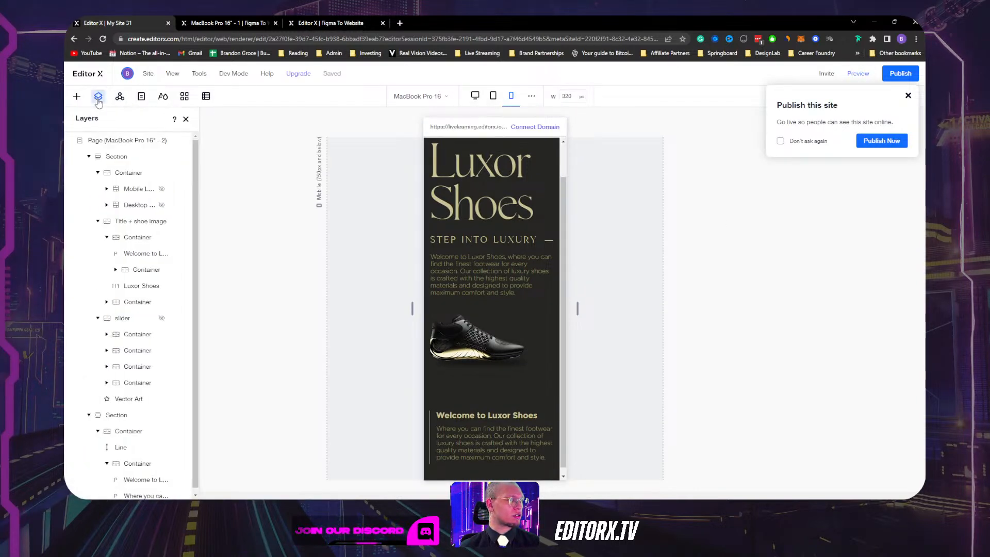
pyautogui.click(162, 190)
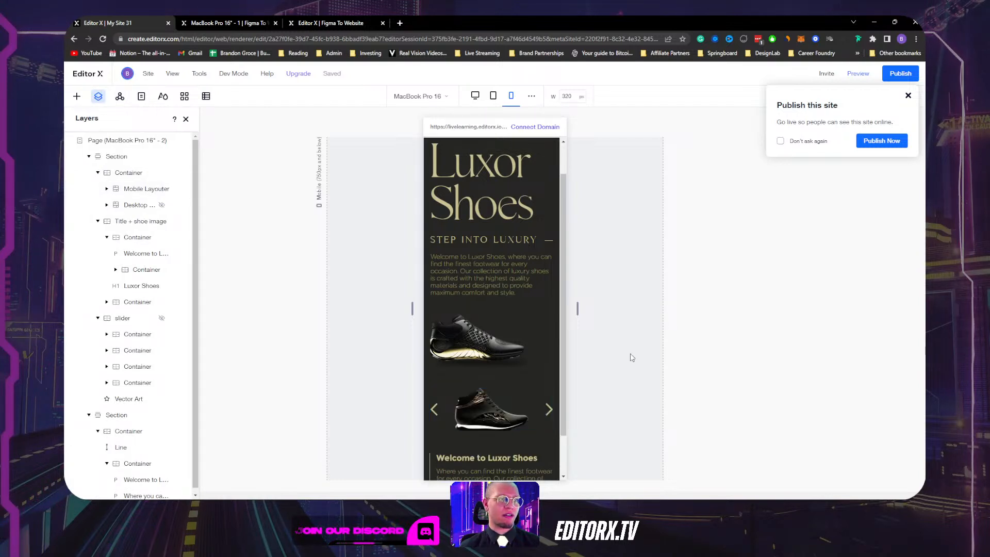
pyautogui.scroll(-1, 533, 393)
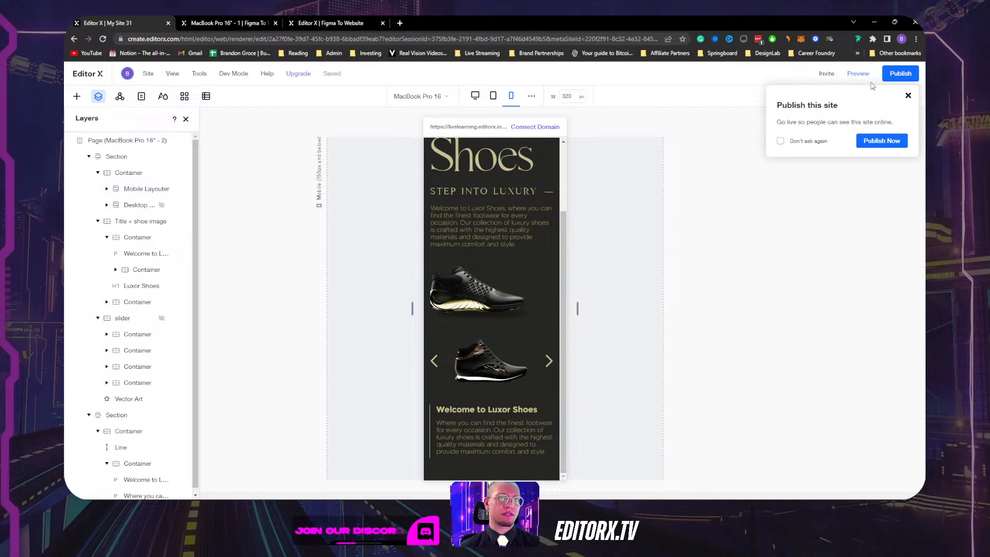
# Preview at mobile width, advance the slider through three shoes, and return to editing.
pyautogui.click(873, 77)
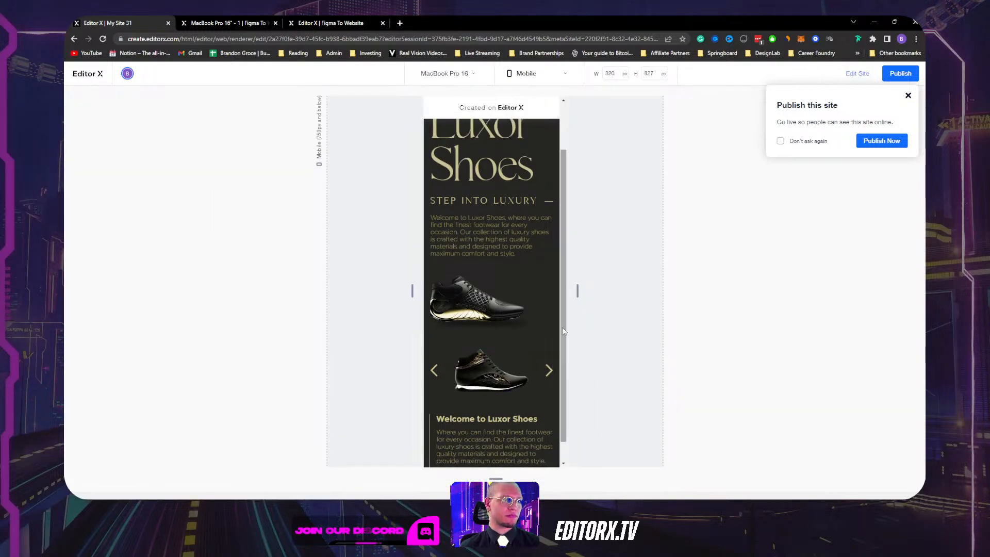
pyautogui.click(548, 369)
pyautogui.click(548, 371)
pyautogui.click(548, 370)
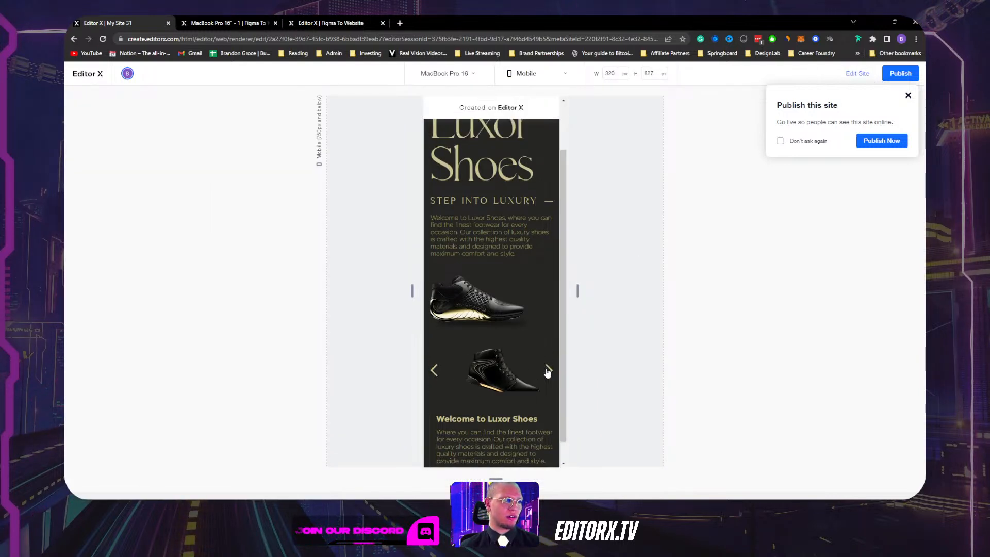
pyautogui.click(908, 96)
pyautogui.click(855, 74)
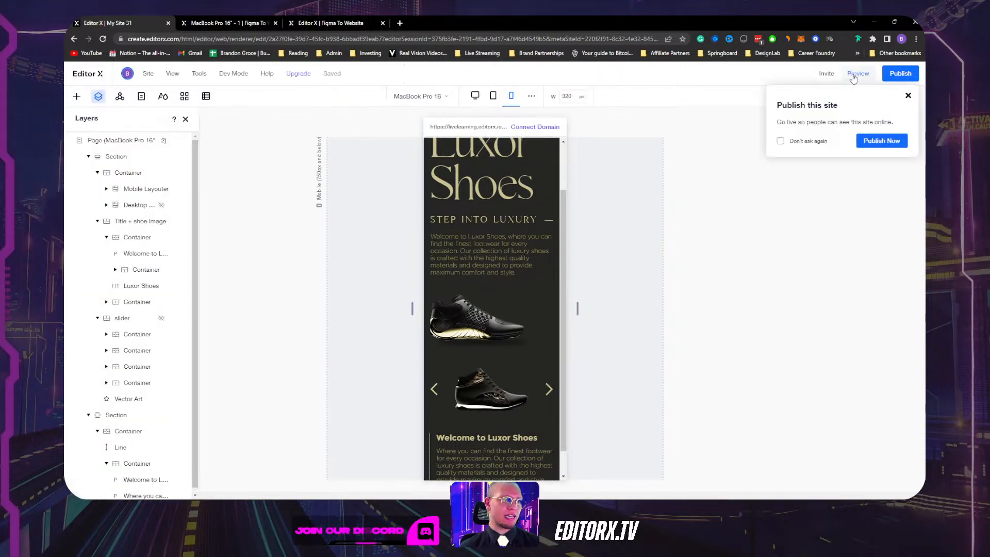
# Select the slide 2 shoe image and briefly open and close its image settings.
pyautogui.click(501, 405)
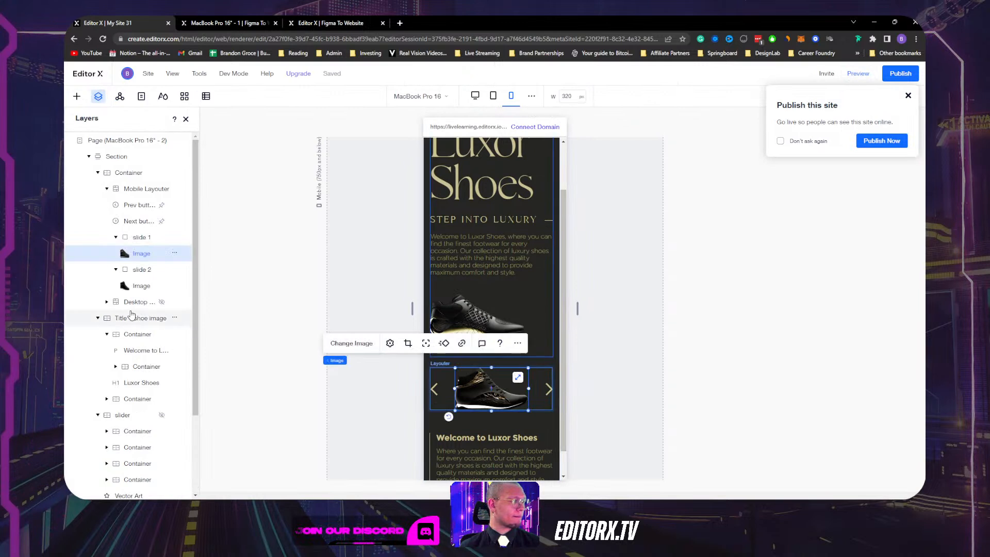
pyautogui.scroll(-1, 464, 335)
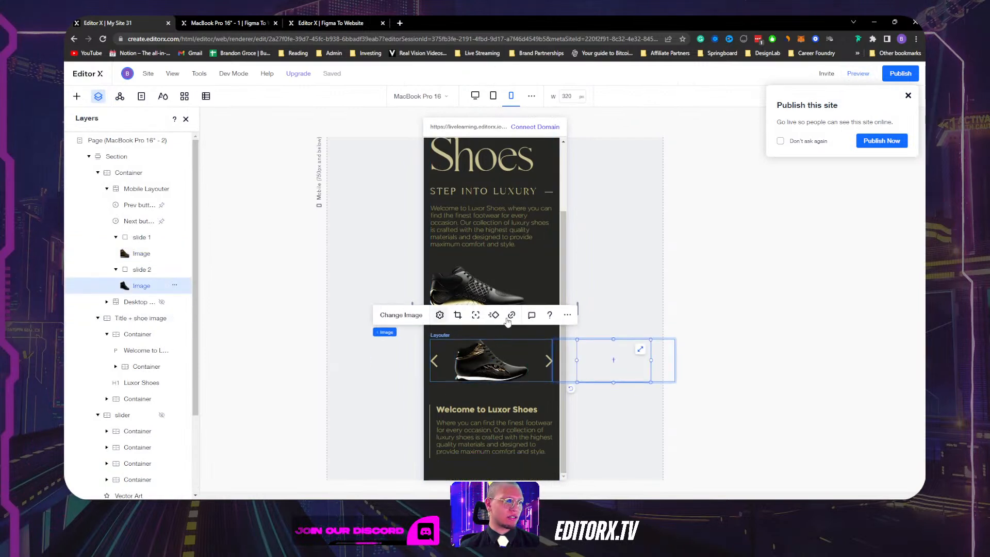
pyautogui.click(440, 315)
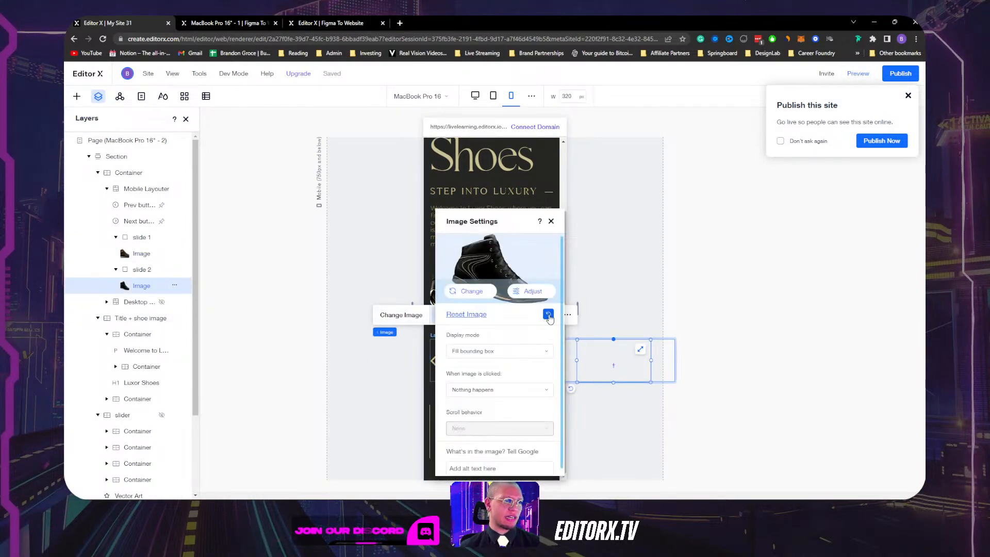
pyautogui.click(551, 221)
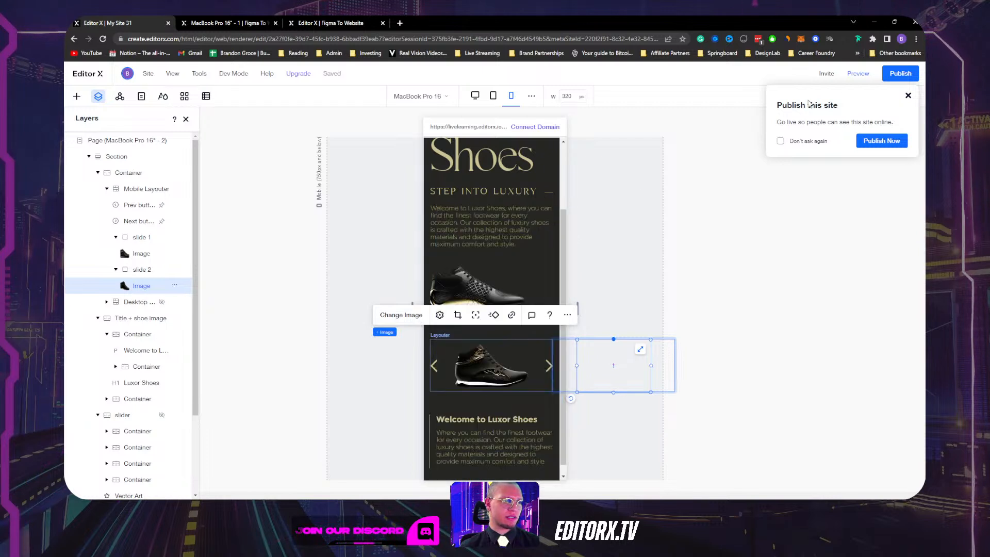
# Preview the mobile slider, advance it two shoes, then widen the preview to desktop width.
pyautogui.click(858, 73)
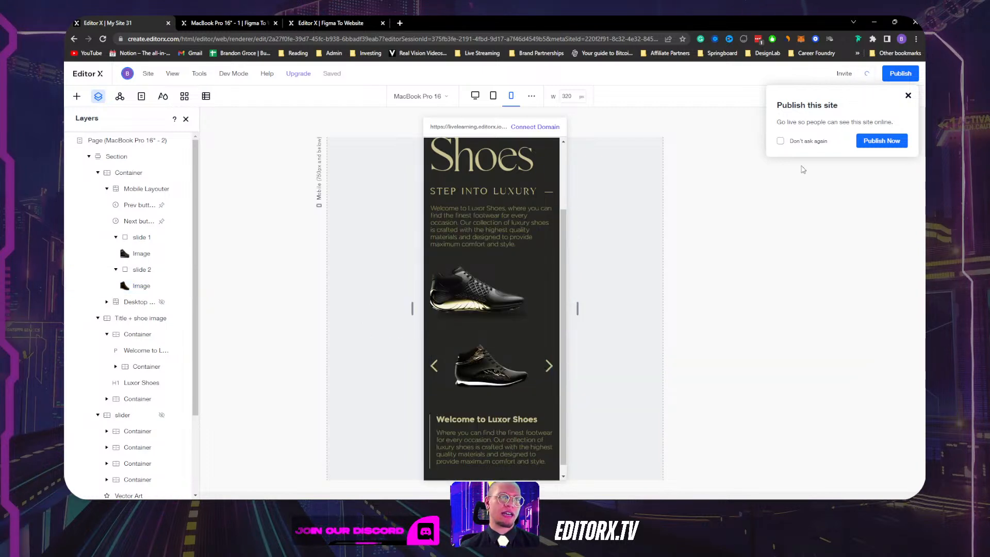
pyautogui.click(548, 364)
pyautogui.click(549, 364)
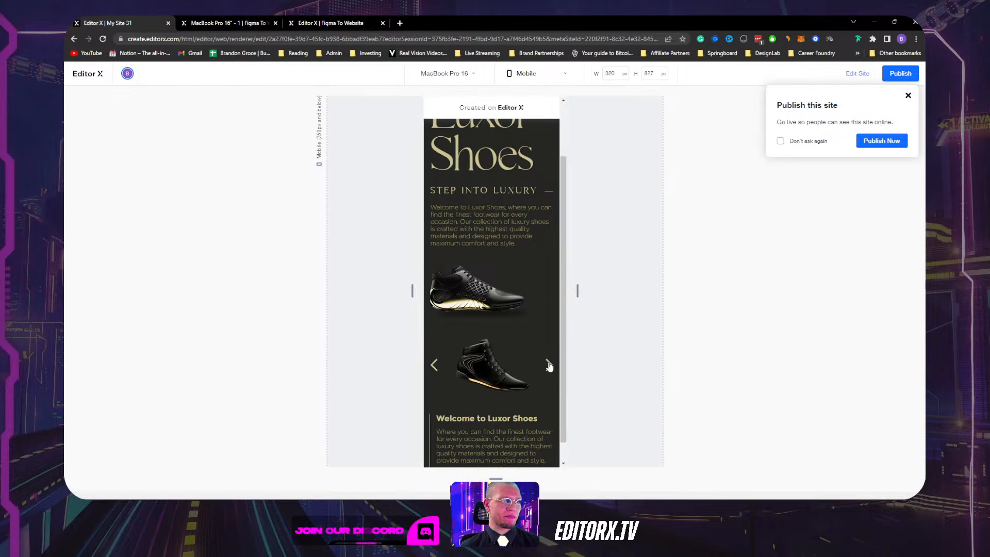
pyautogui.moveTo(578, 291); pyautogui.dragTo(778, 266)
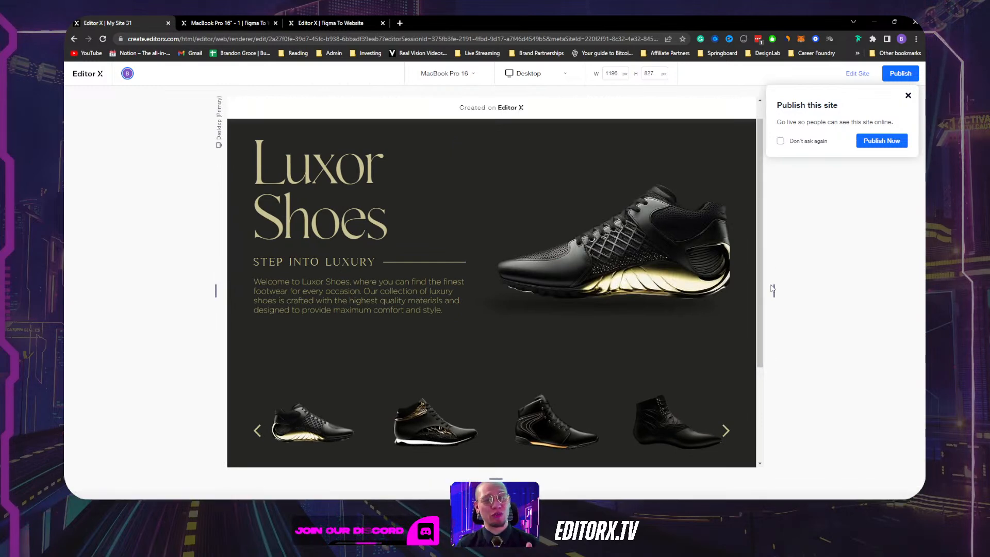
pyautogui.moveTo(773, 290); pyautogui.dragTo(888, 270)
# Publish on the free editorx.io address TestShoeWorkshop and open the live site in a new tab.
pyautogui.click(908, 96)
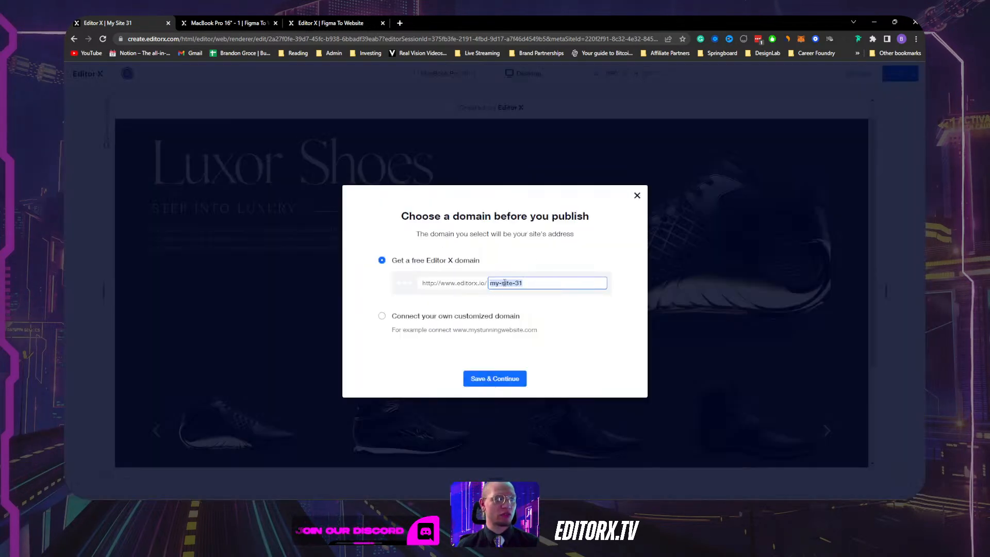
pyautogui.write('Test')
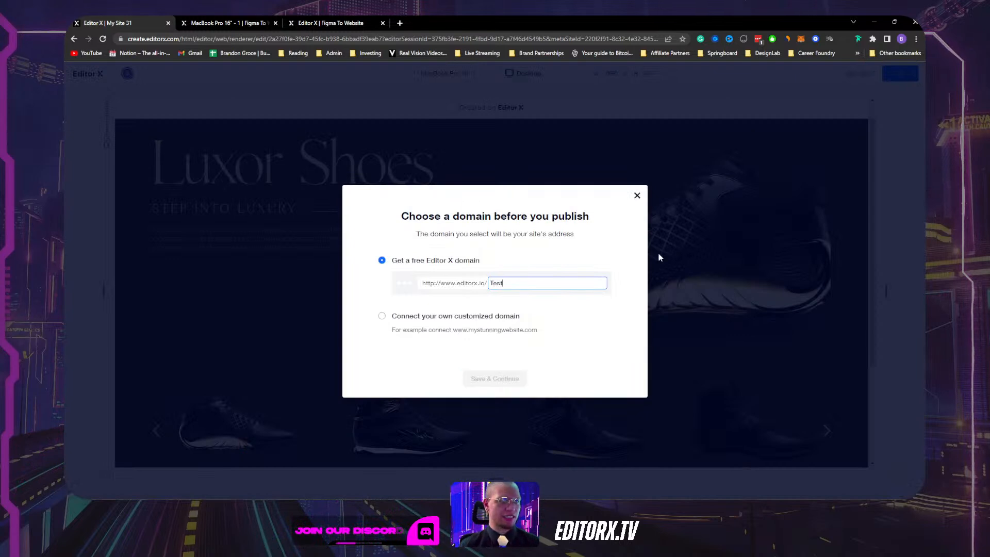
pyautogui.write('Sh')
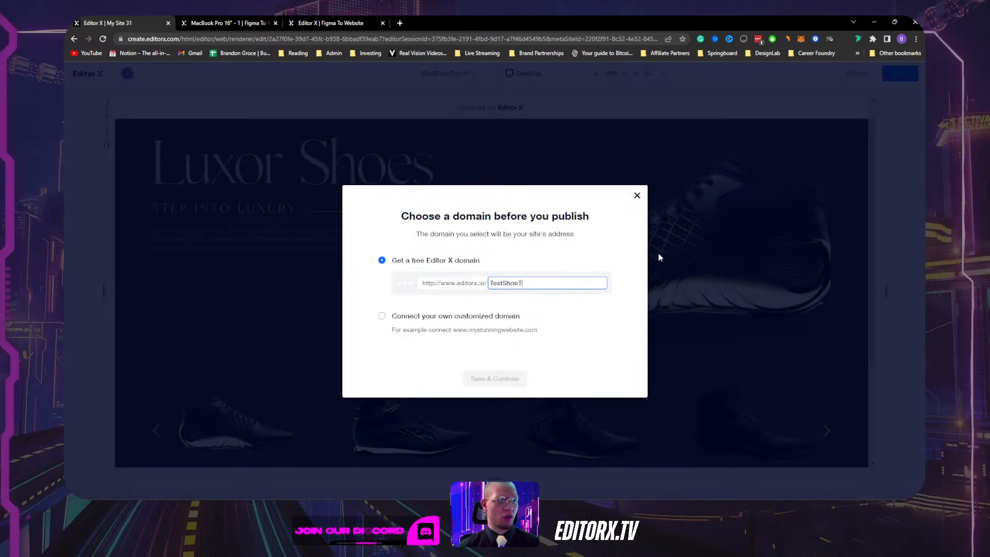
pyautogui.write('oeWorksh')
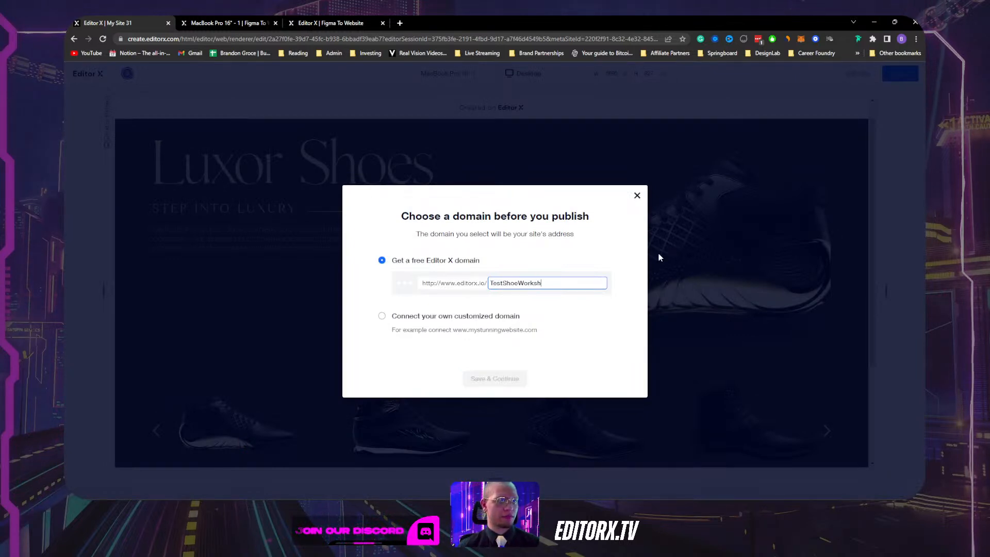
pyautogui.write('op')
pyautogui.click(495, 378)
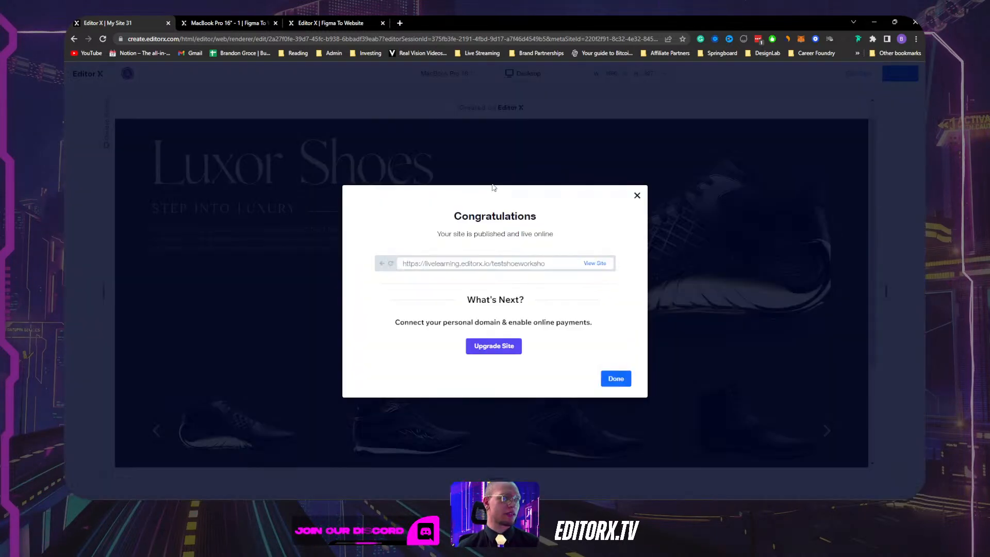
pyautogui.click(600, 265)
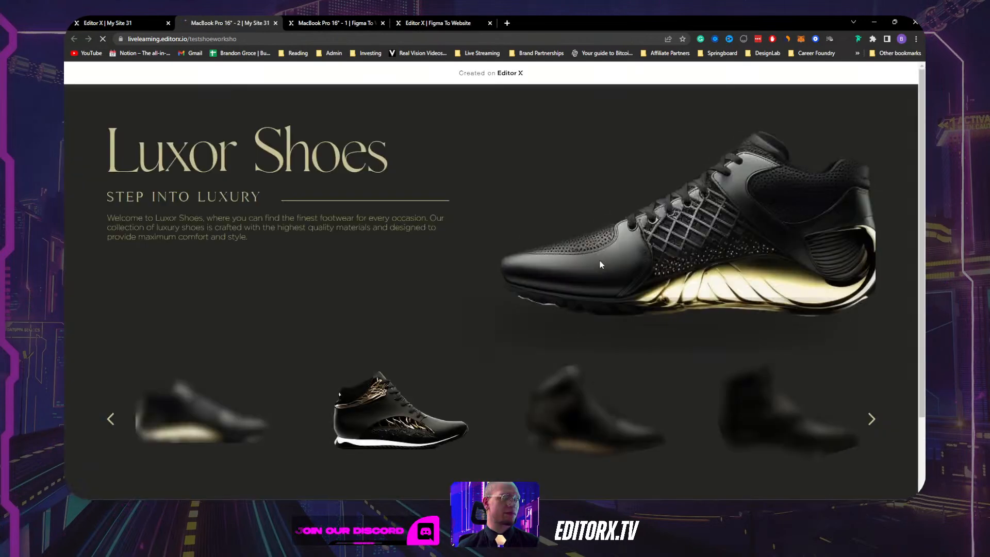
# Advance the live page's shoe carousel three slides, then restore the browser window to a smaller size.
pyautogui.scroll(-3, 605, 260)
pyautogui.scroll(3, 605, 259)
pyautogui.scroll(-3, 606, 263)
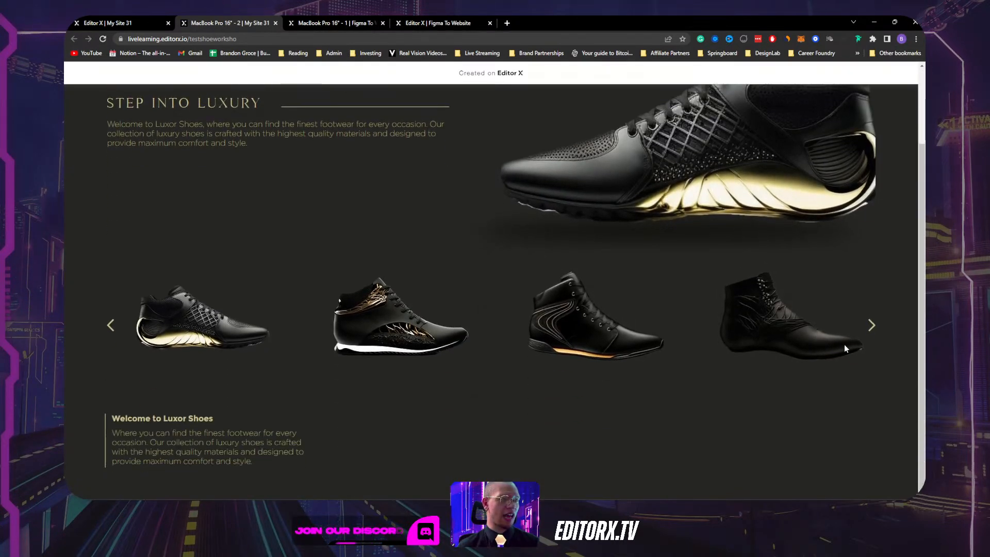
pyautogui.click(872, 325)
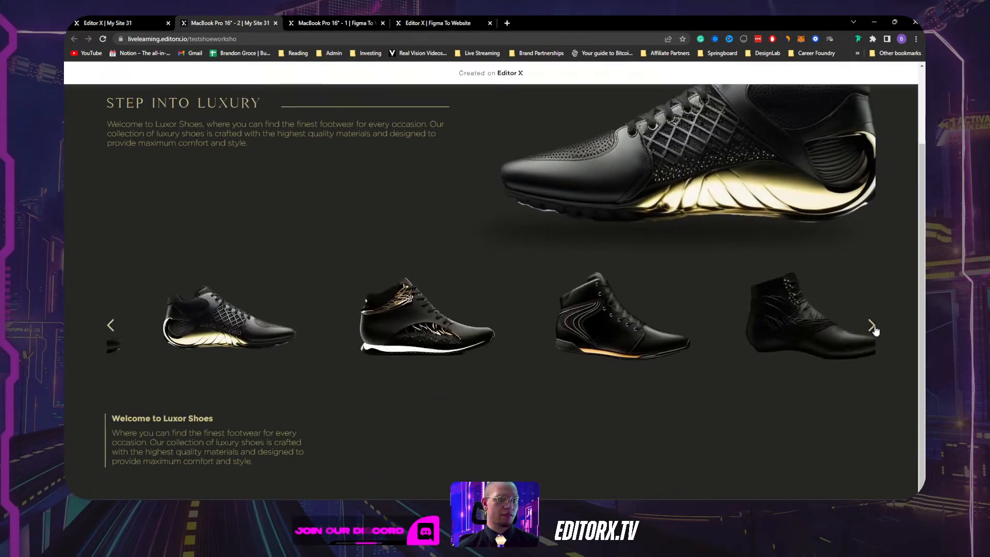
pyautogui.click(872, 325)
pyautogui.click(872, 326)
pyautogui.scroll(3, 674, 310)
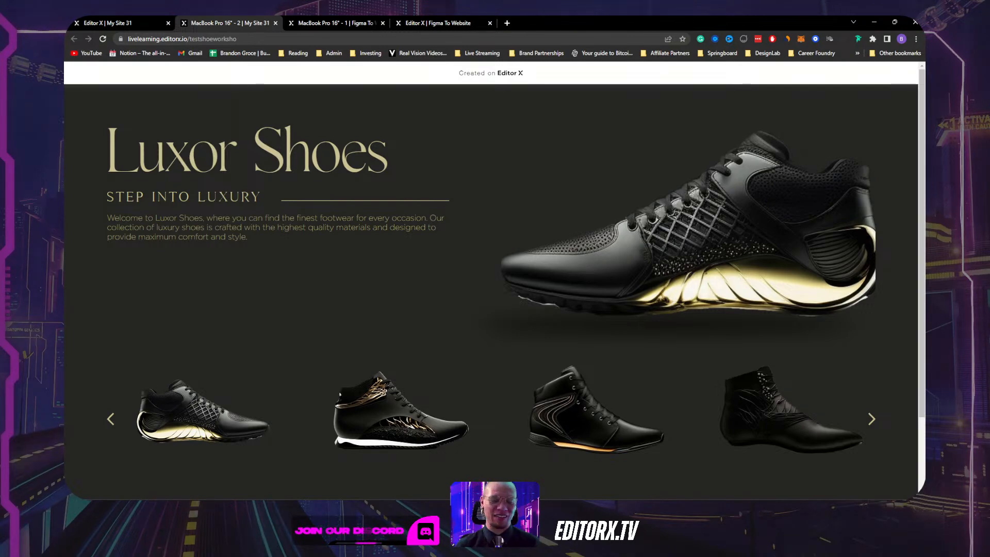
pyautogui.click(896, 23)
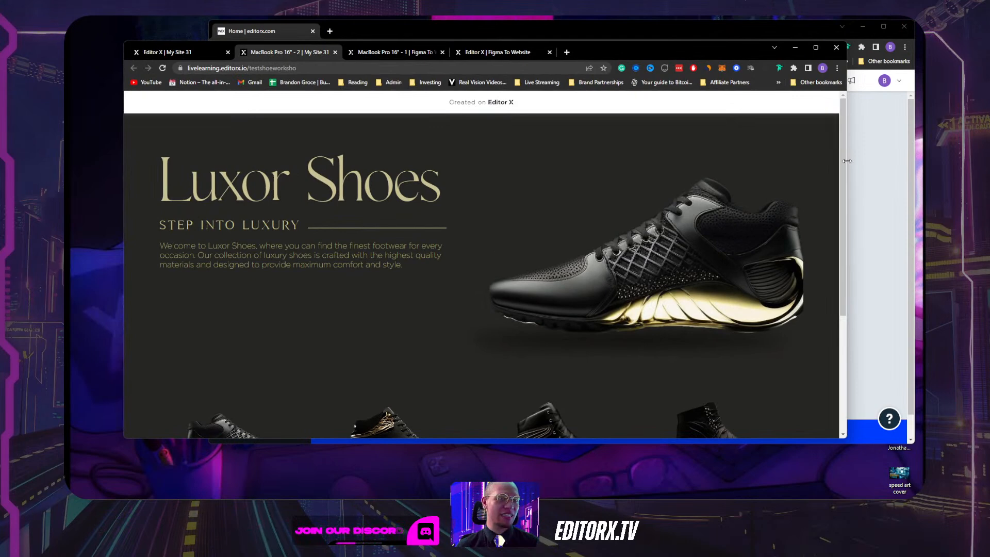
# Narrow the browser to phone width and step through the single-shoe mobile slider four times.
pyautogui.moveTo(847, 161); pyautogui.dragTo(344, 213)
pyautogui.scroll(-2, 308, 258)
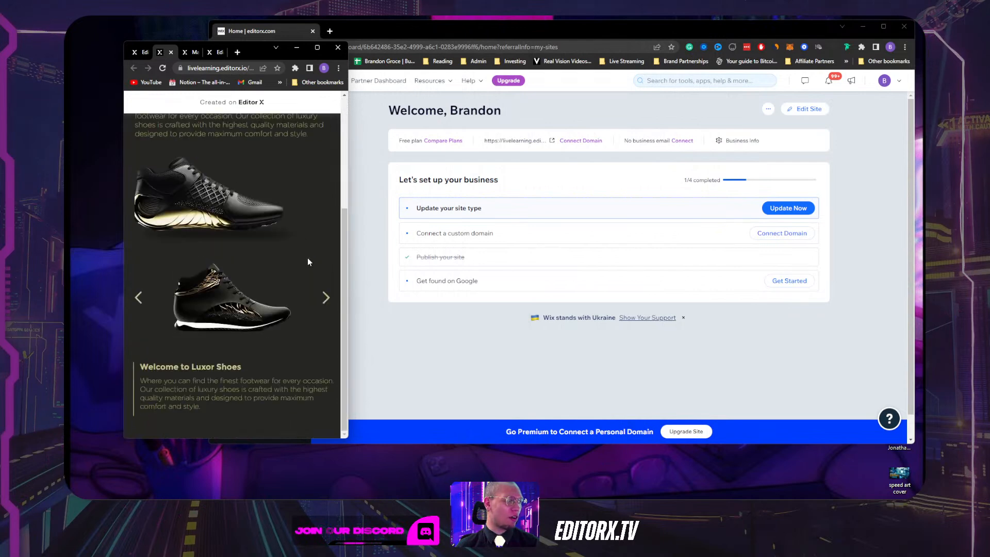
pyautogui.click(326, 299)
pyautogui.click(326, 304)
pyautogui.click(326, 303)
pyautogui.click(327, 303)
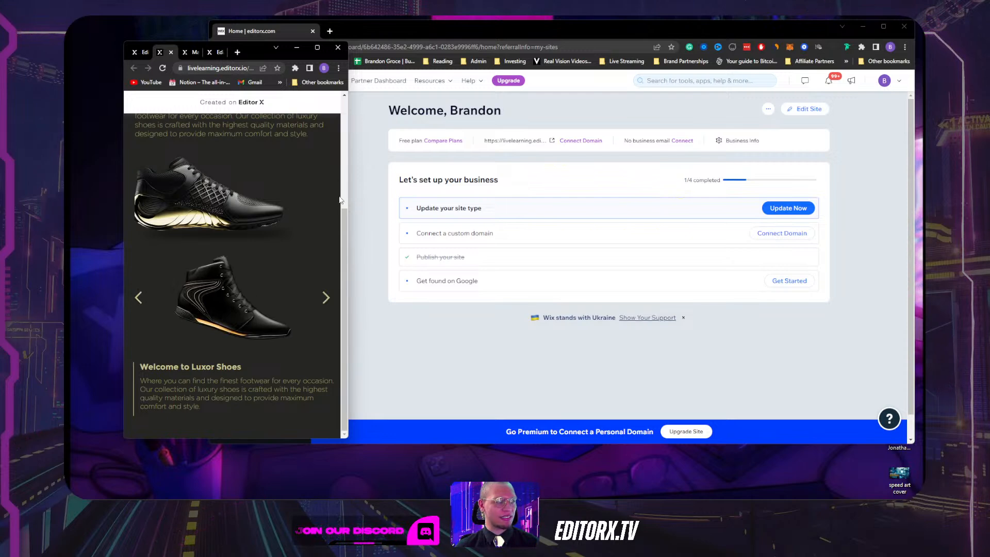
# Widen the browser window back in stages and maximize it to full screen.
pyautogui.moveTo(348, 125)
pyautogui.mouseDown()
pyautogui.moveTo(504, 128)
pyautogui.moveTo(348, 131)
pyautogui.mouseUp()
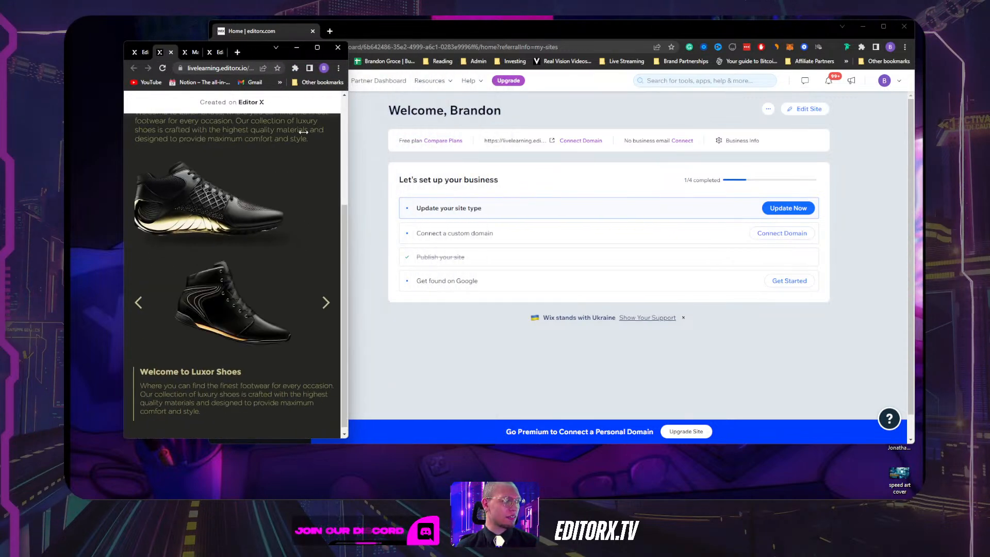
pyautogui.scroll(3, 293, 212)
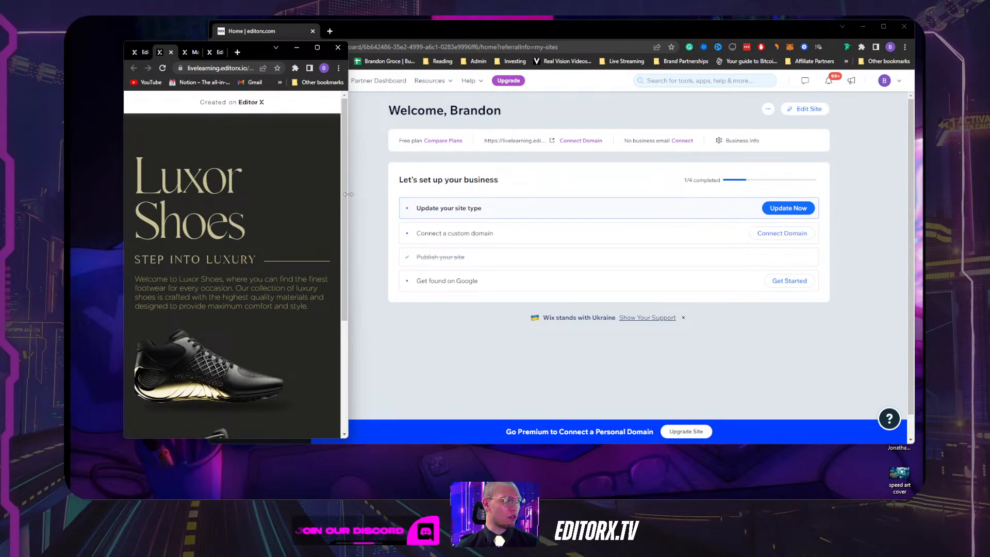
pyautogui.moveTo(349, 194); pyautogui.dragTo(641, 195)
pyautogui.scroll(-5, 557, 224)
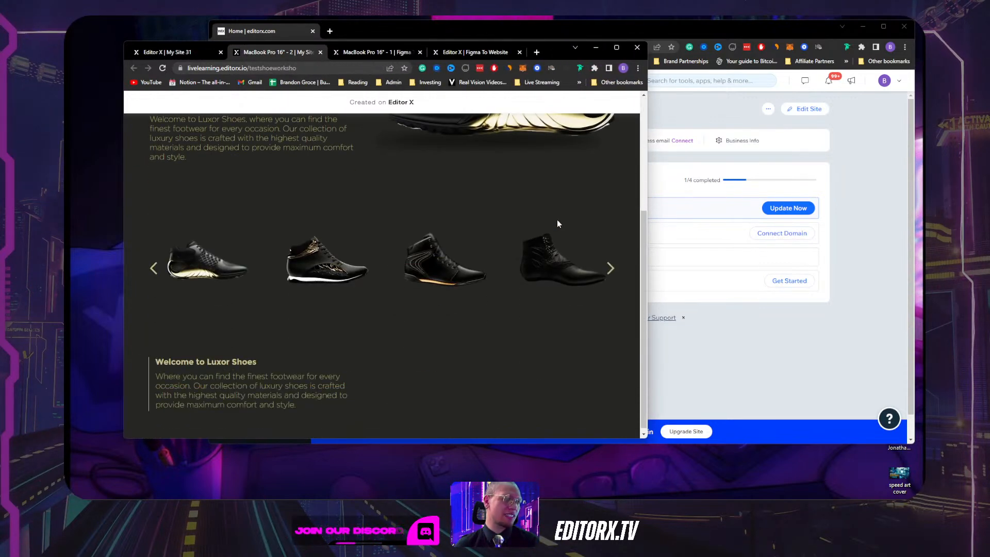
pyautogui.scroll(5, 558, 219)
pyautogui.moveTo(645, 183); pyautogui.dragTo(913, 161)
pyautogui.doubleClick(719, 55)
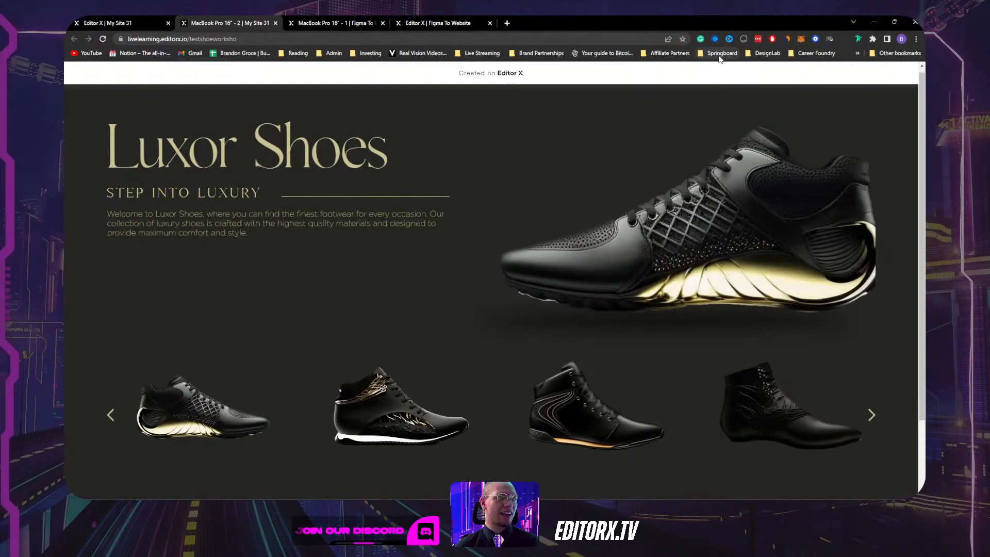
# Scroll through the live Luxor Shoes page, then return to the 'Editor X | My Site 31' tab.
pyautogui.scroll(-3, 539, 260)
pyautogui.scroll(3, 538, 261)
pyautogui.scroll(-2, 538, 261)
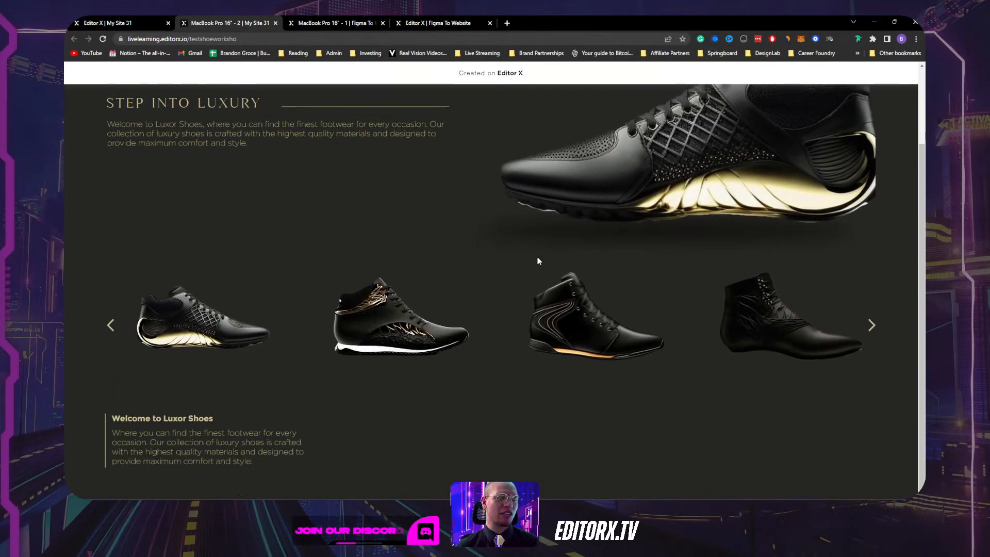
pyautogui.scroll(3, 537, 261)
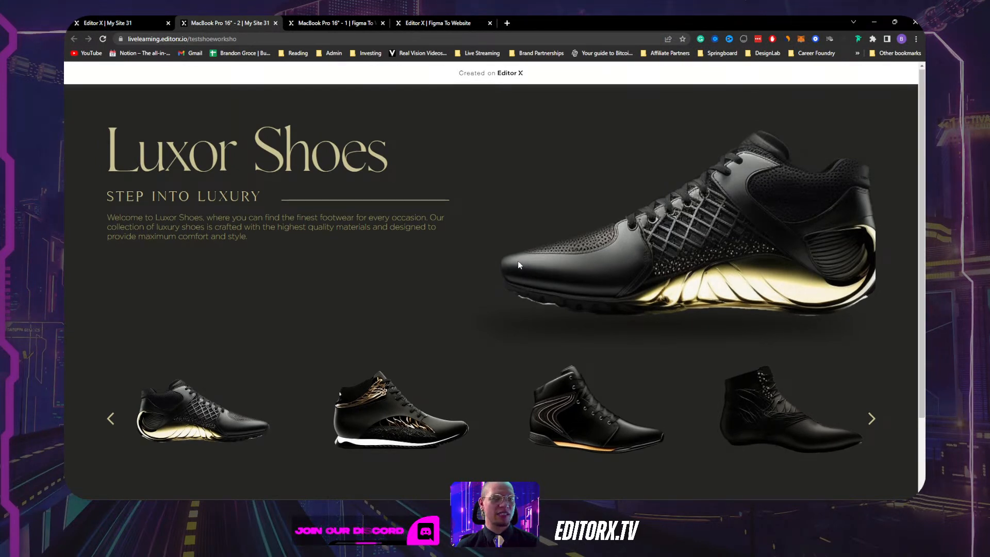
pyautogui.scroll(-2, 517, 261)
pyautogui.scroll(2, 517, 261)
pyautogui.scroll(-2, 518, 261)
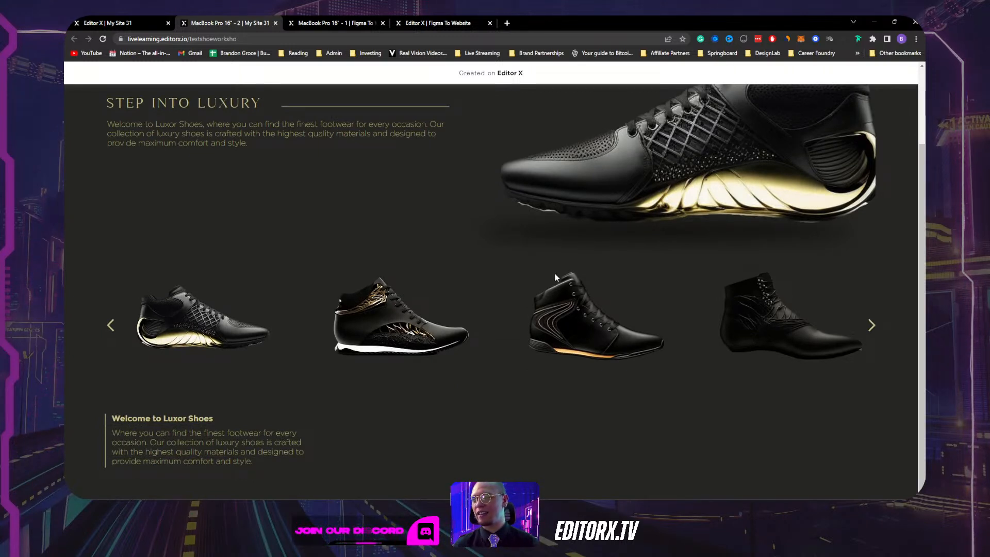
pyautogui.scroll(2, 554, 302)
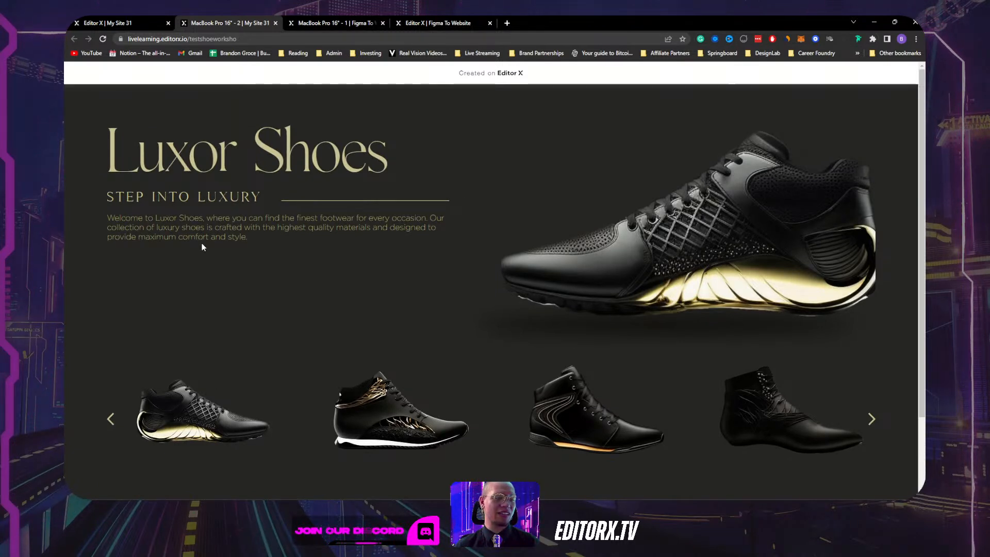
pyautogui.scroll(-2, 202, 247)
pyautogui.scroll(2, 543, 268)
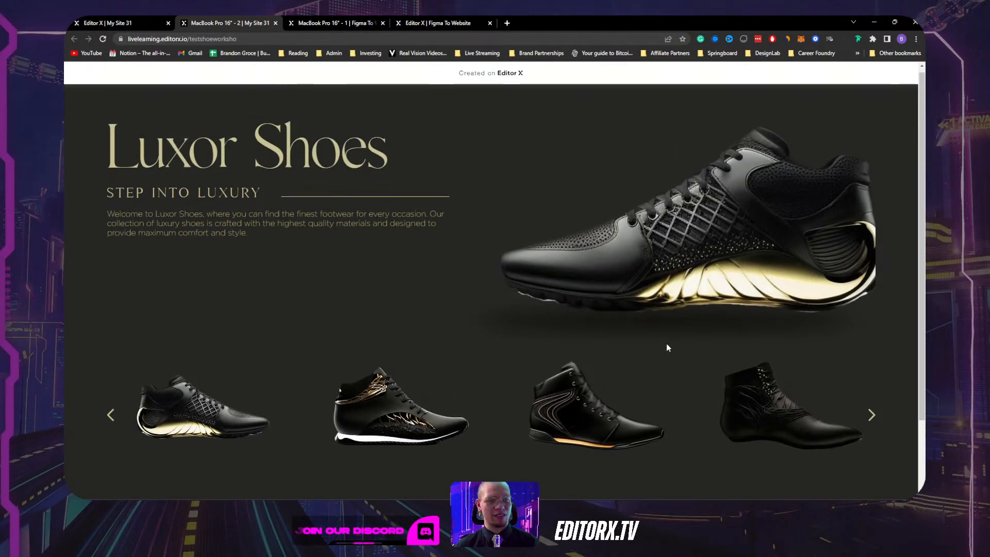
pyautogui.click(118, 24)
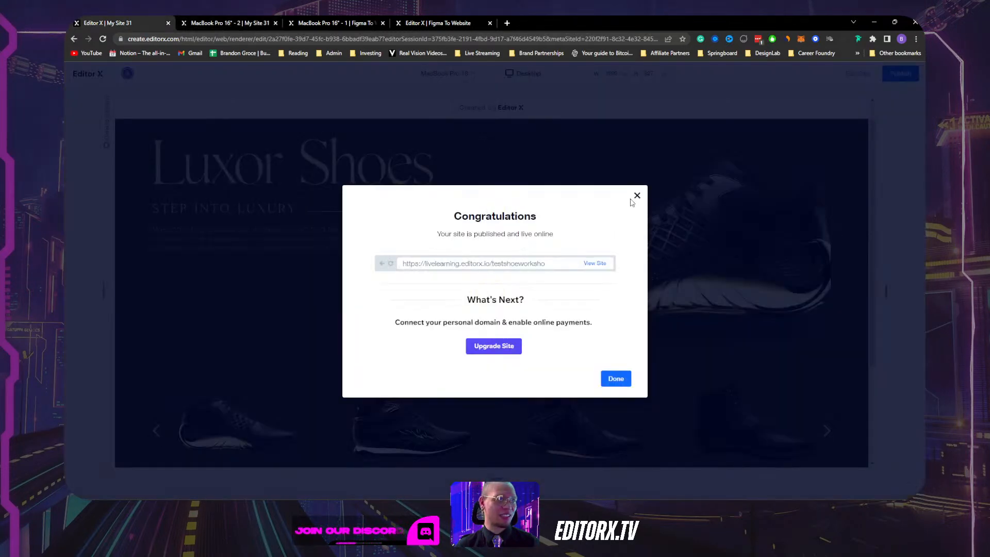
# Dismiss the publish congratulations message and return to editing the site.
pyautogui.press('Escape')
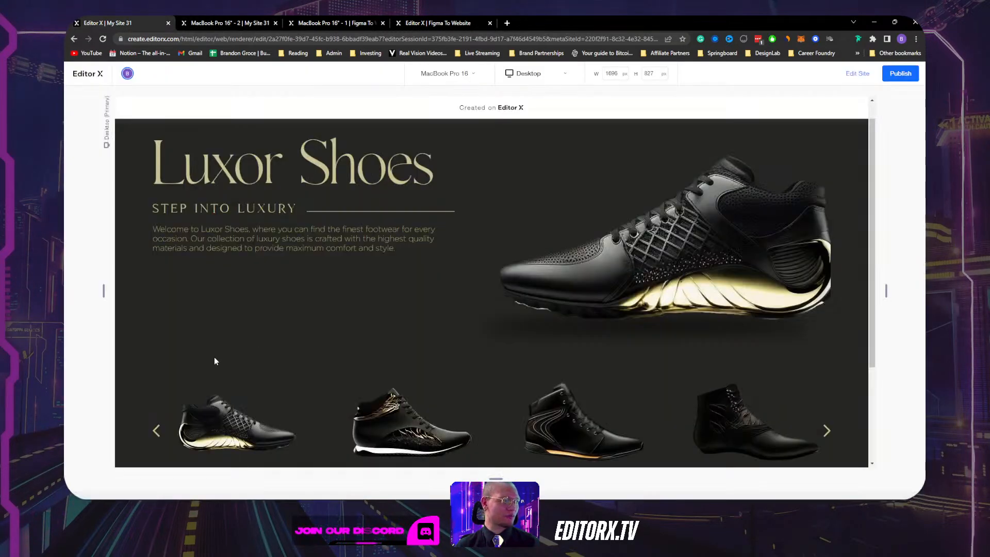
pyautogui.click(857, 74)
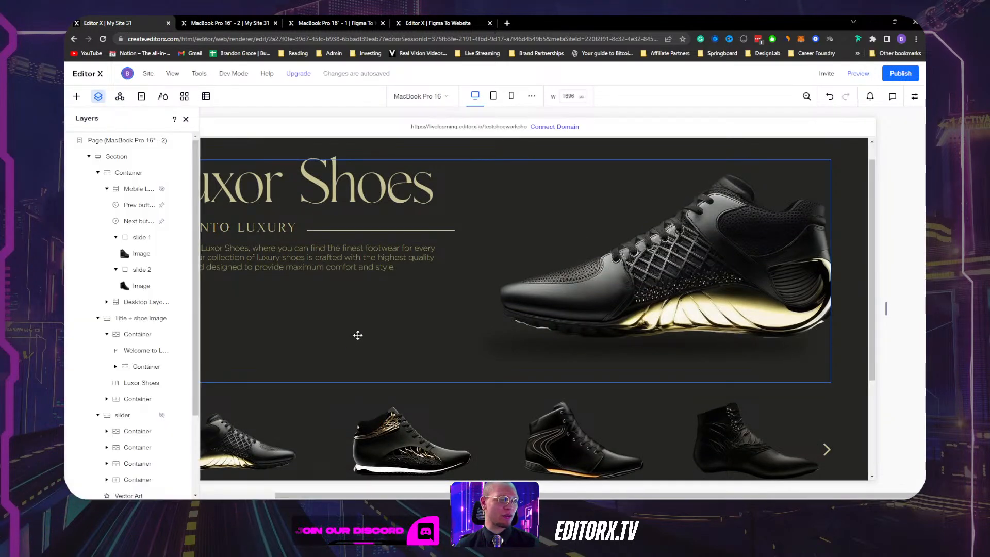
pyautogui.scroll(-2, 693, 318)
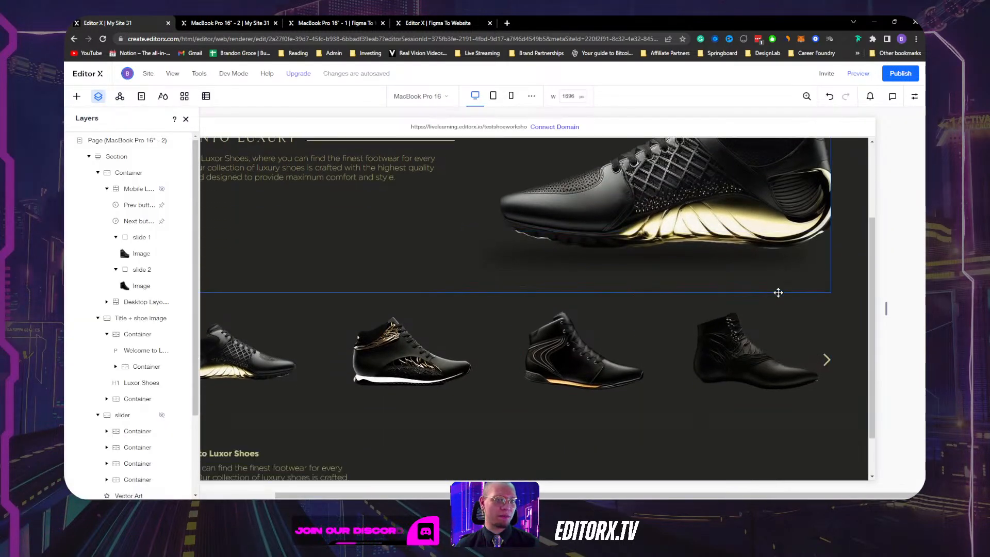
# Set the hero section's row gap to 30 px in the Inspector.
pyautogui.click(845, 285)
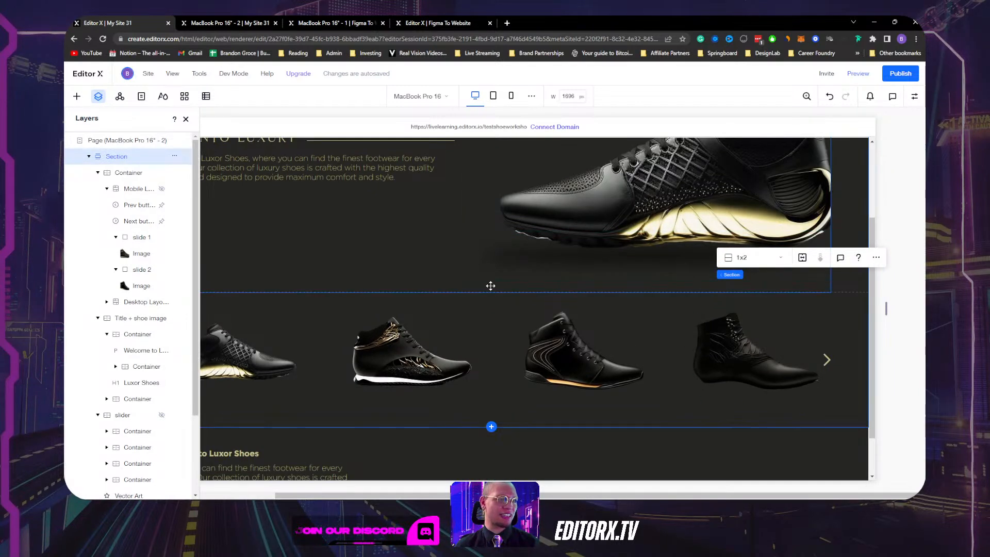
pyautogui.scroll(1, 408, 248)
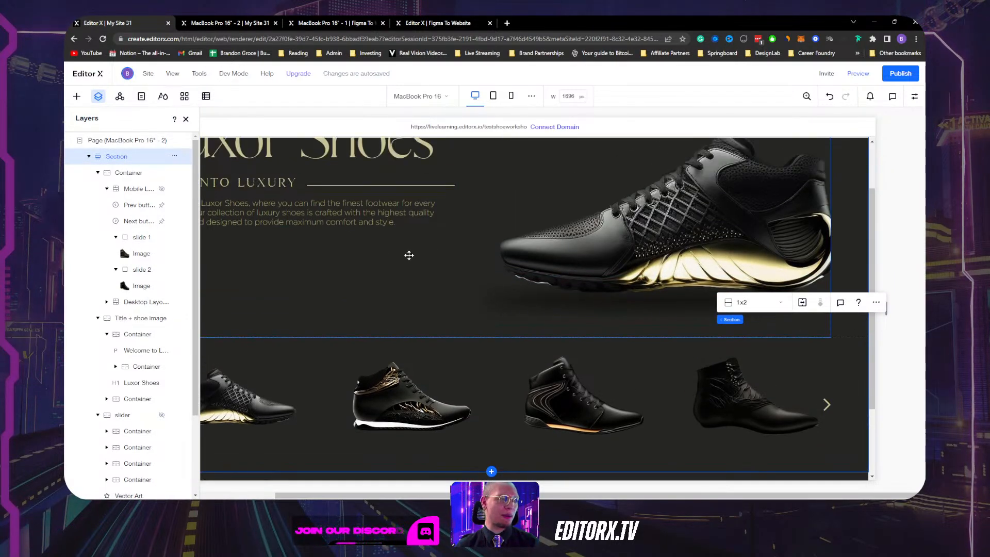
pyautogui.click(913, 97)
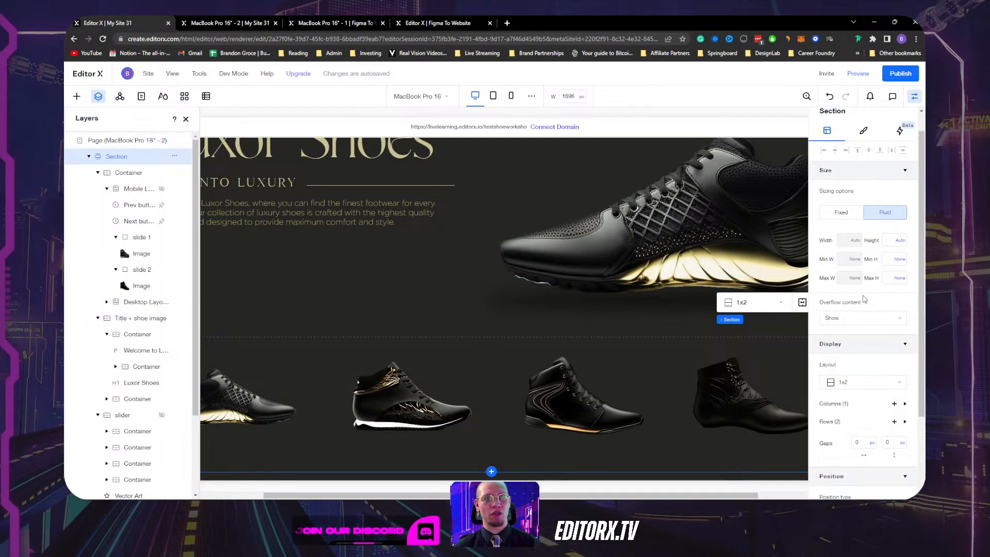
pyautogui.scroll(-2, 865, 299)
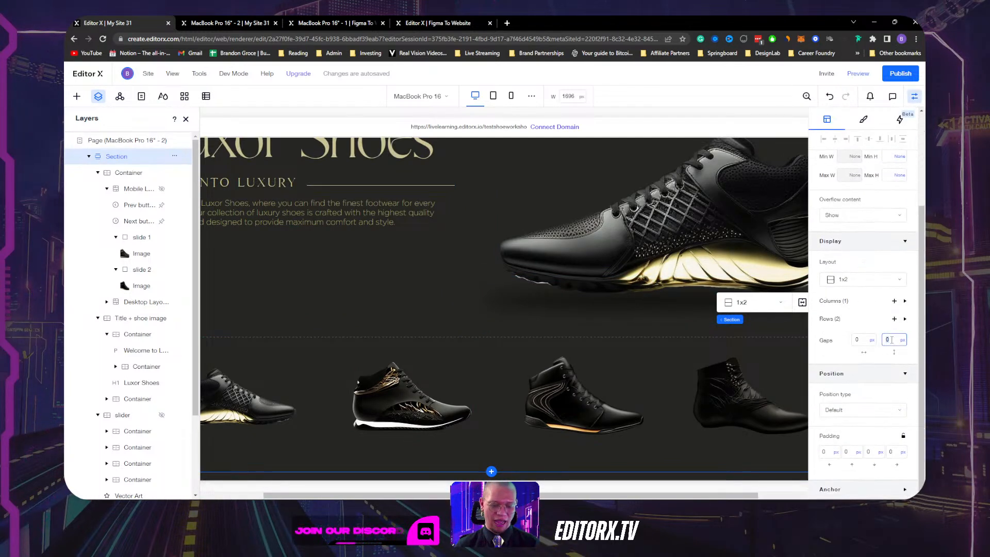
pyautogui.write('25')
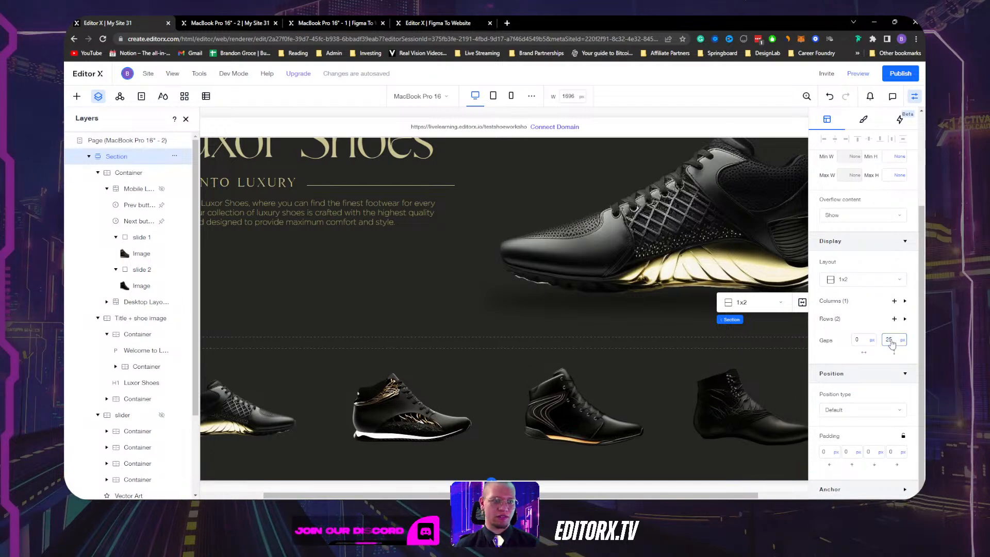
pyautogui.write('30')
pyautogui.press('Return')
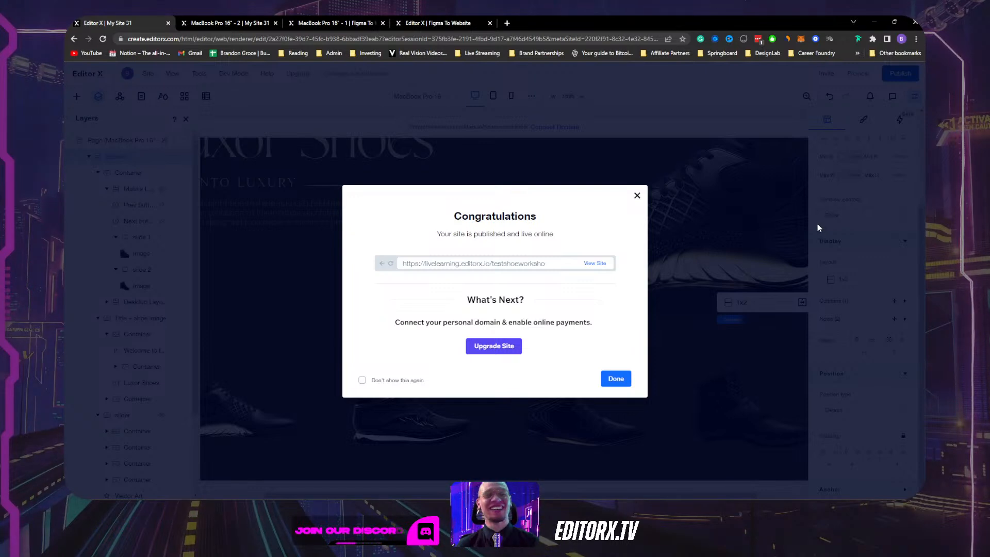
# Close the publish message and layers list, then inspect the hero paragraph on the other published site.
pyautogui.click(637, 195)
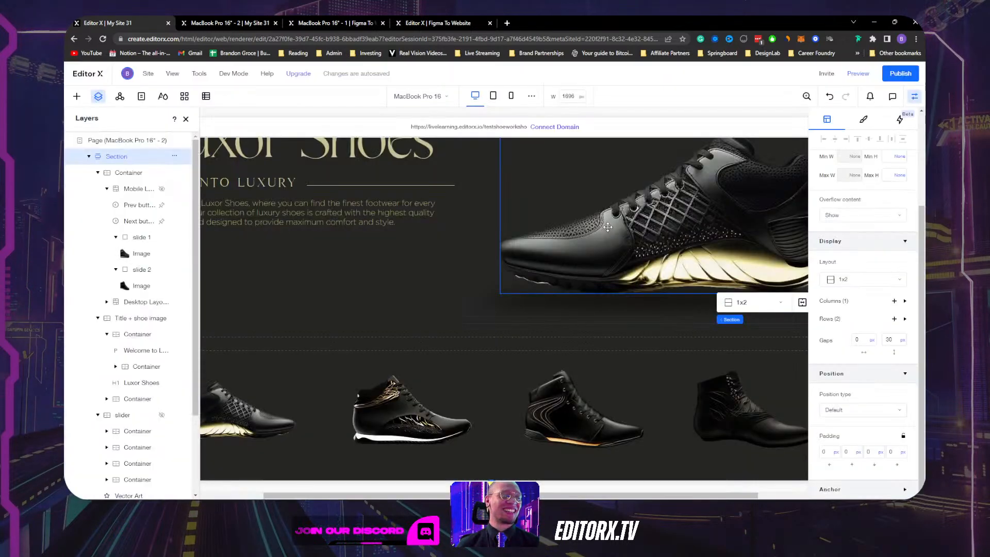
pyautogui.click(185, 119)
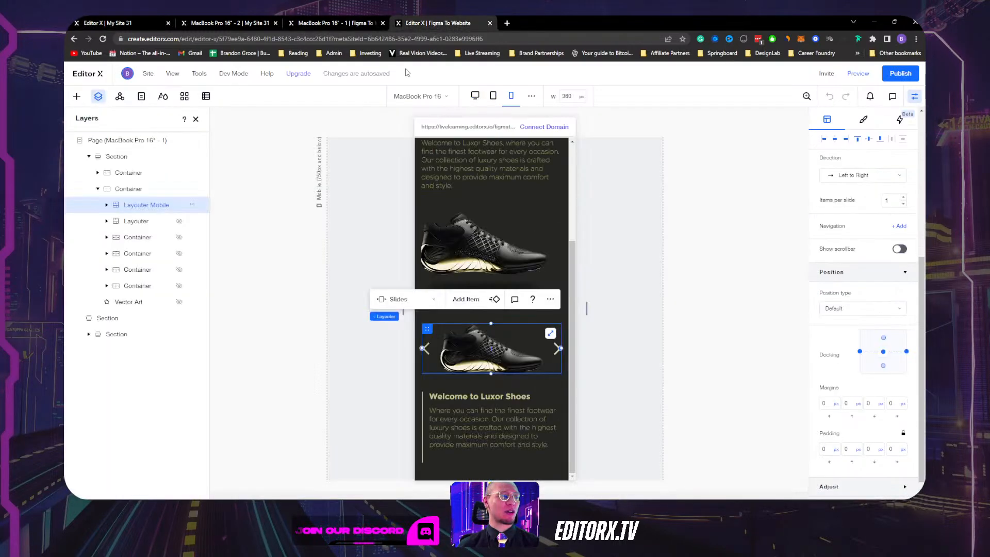
pyautogui.click(356, 23)
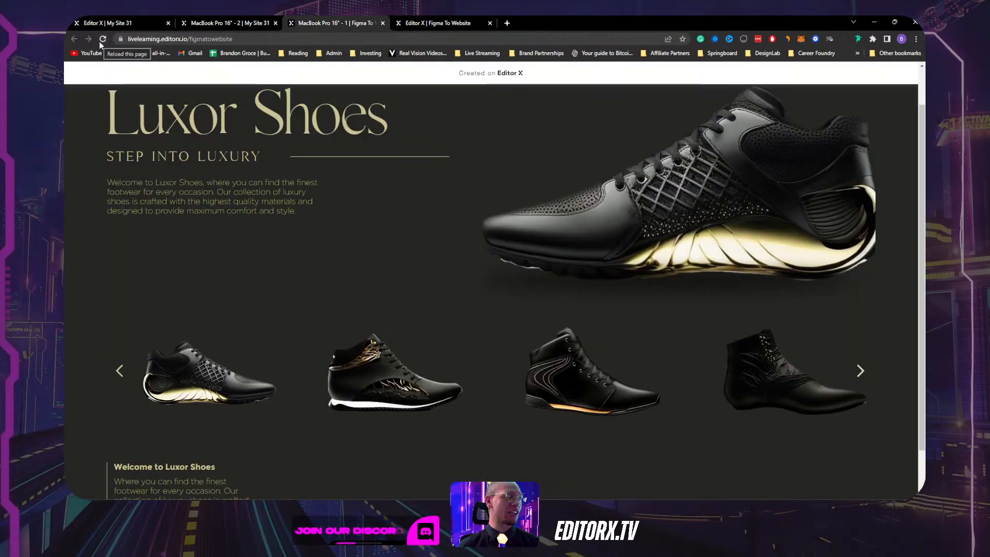
pyautogui.scroll(1, 599, 164)
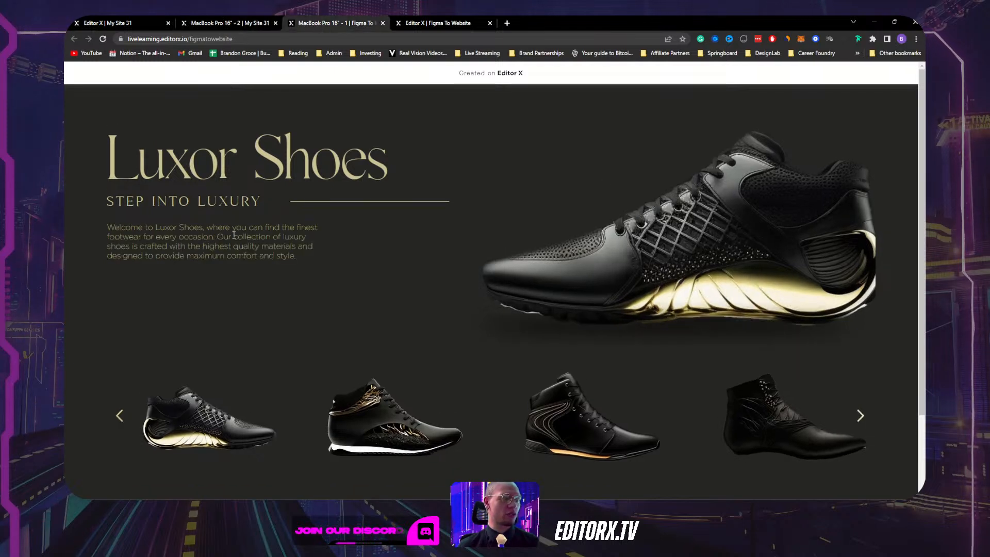
pyautogui.moveTo(294, 258); pyautogui.dragTo(114, 225)
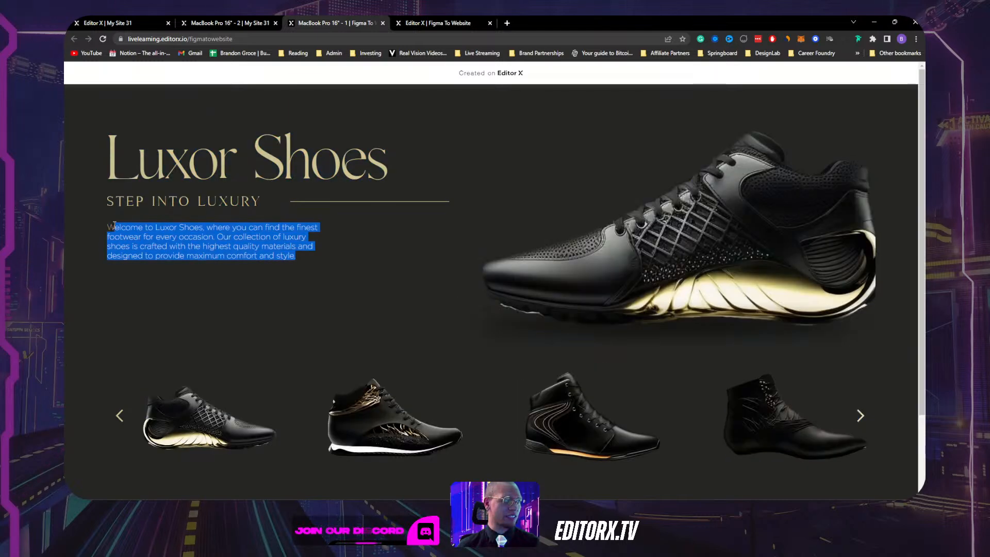
# Reload the live Luxor Shoes page to compare its welcome paragraph, then go back to the editor.
pyautogui.click(230, 21)
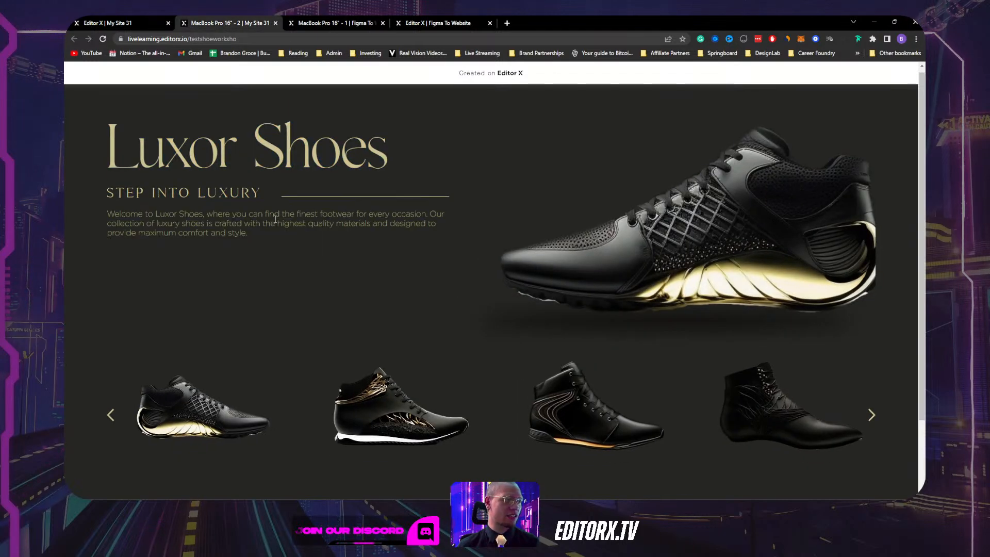
pyautogui.moveTo(235, 234); pyautogui.dragTo(121, 213)
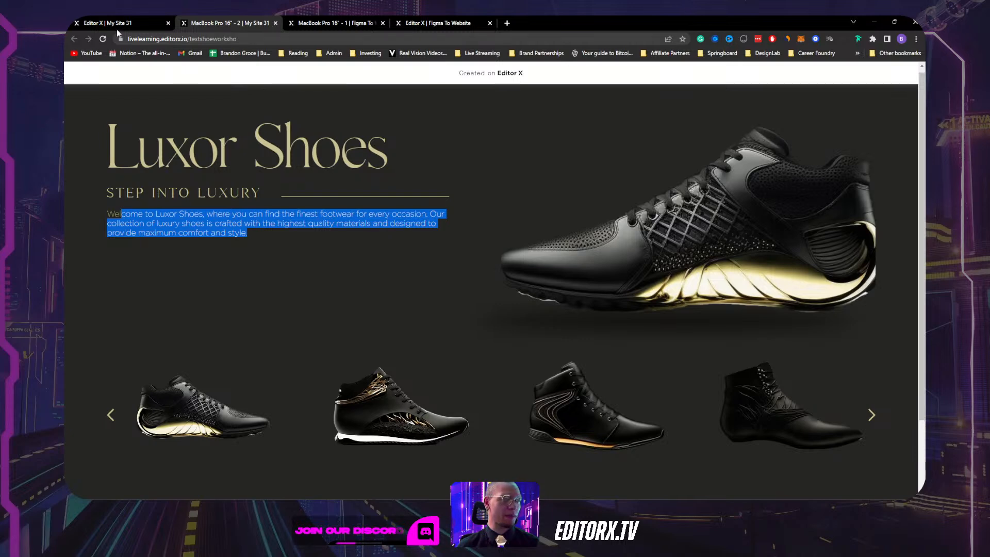
pyautogui.click(103, 39)
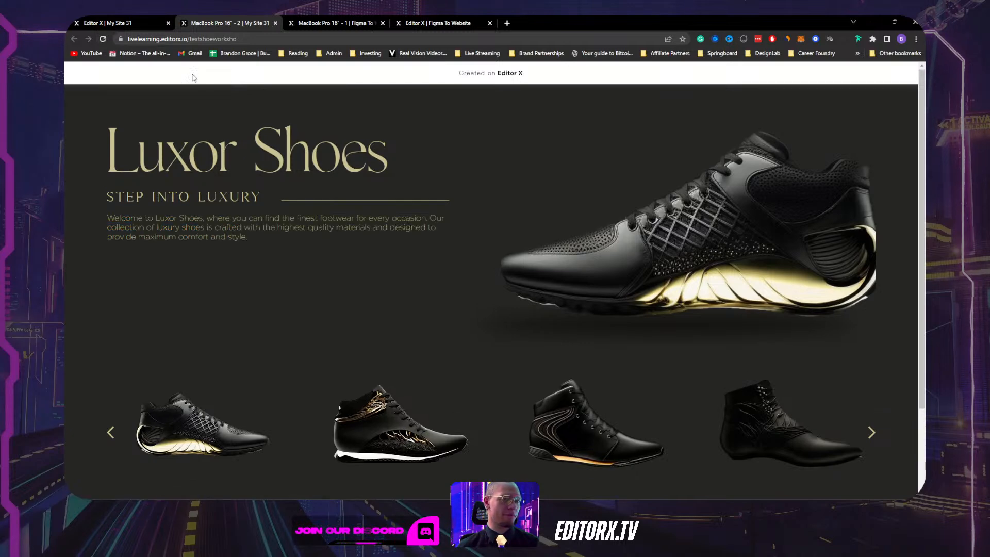
pyautogui.scroll(-2, 868, 194)
pyautogui.scroll(2, 868, 194)
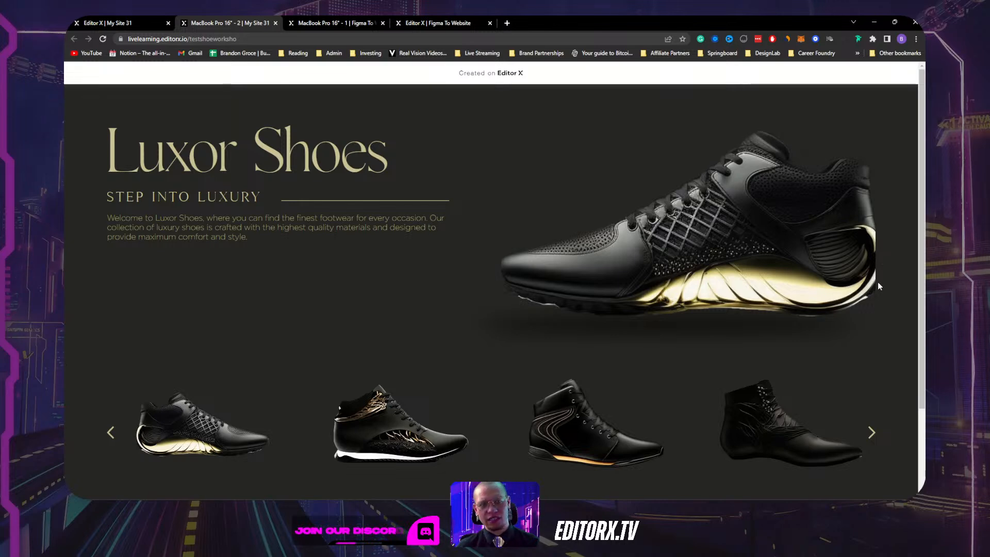
pyautogui.click(108, 23)
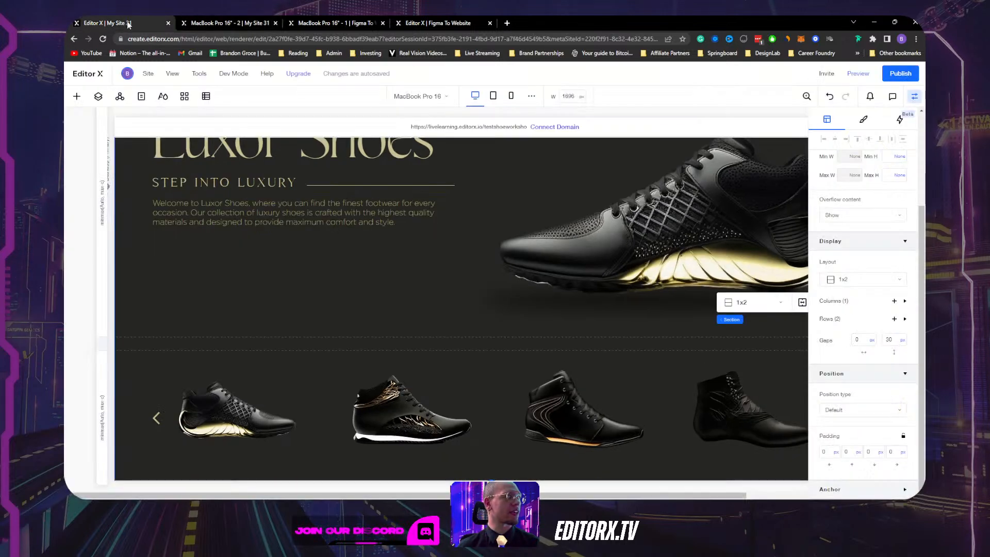
# Reset the hero shoe image through its Image Settings so the whole shoe shows.
pyautogui.click(914, 96)
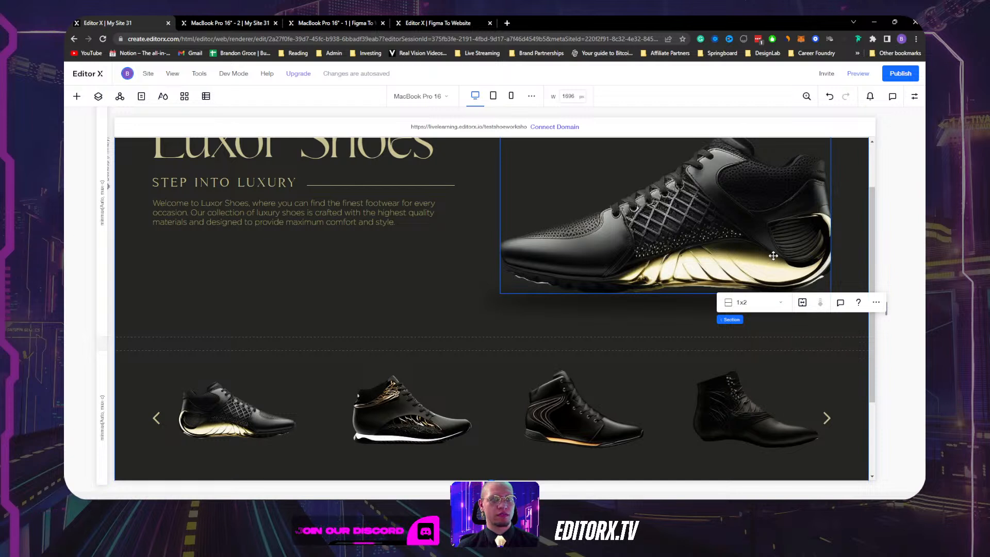
pyautogui.click(593, 268)
pyautogui.click(567, 317)
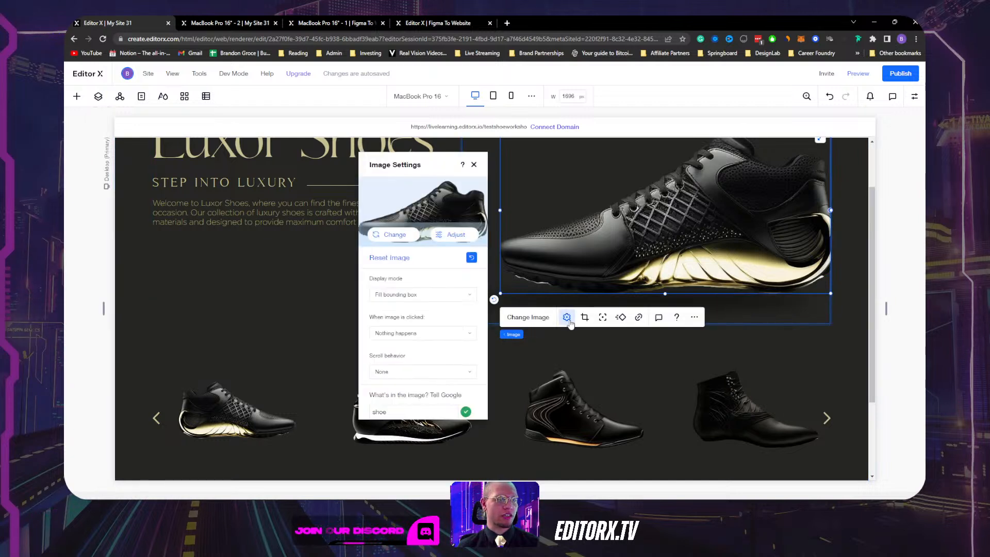
pyautogui.click(472, 258)
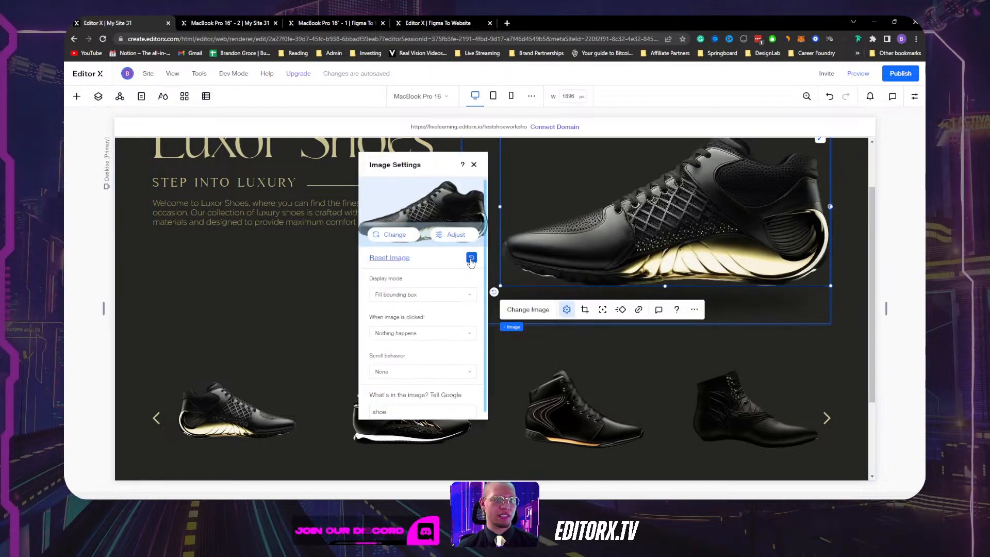
pyautogui.click(474, 164)
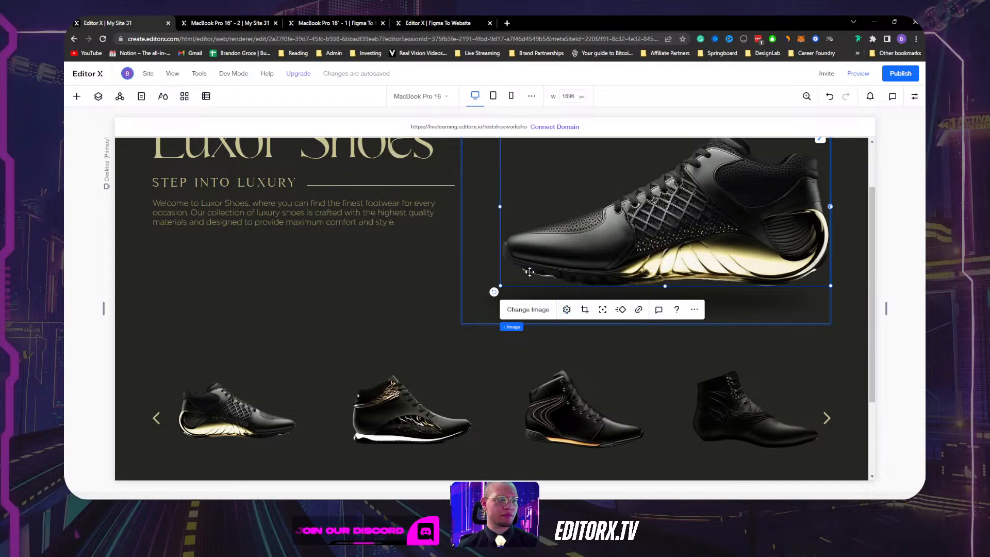
# Widen the hero image frame leftward to about 784 × 365.
pyautogui.moveTo(500, 285); pyautogui.dragTo(488, 286)
pyautogui.scroll(1, 292, 227)
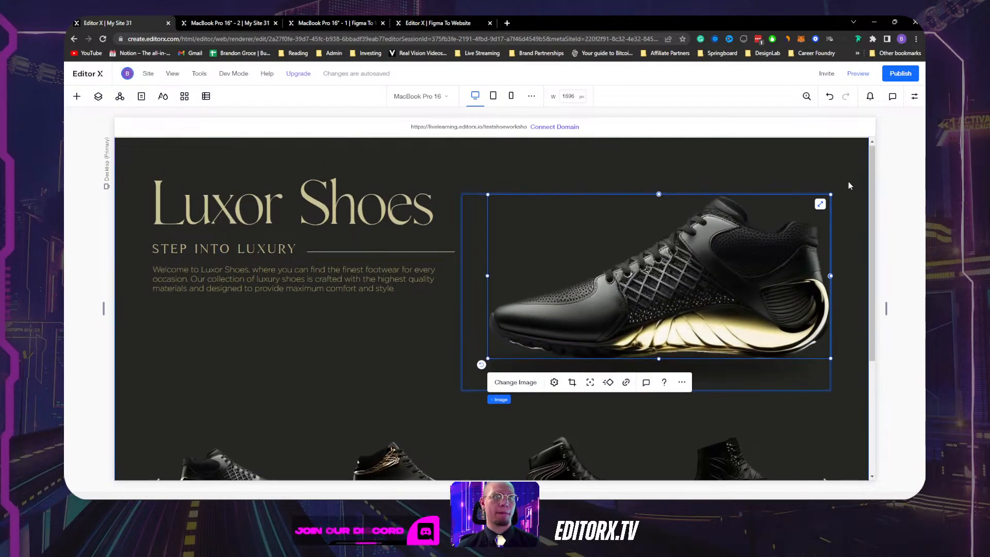
pyautogui.scroll(-3, 293, 228)
pyautogui.scroll(3, 293, 227)
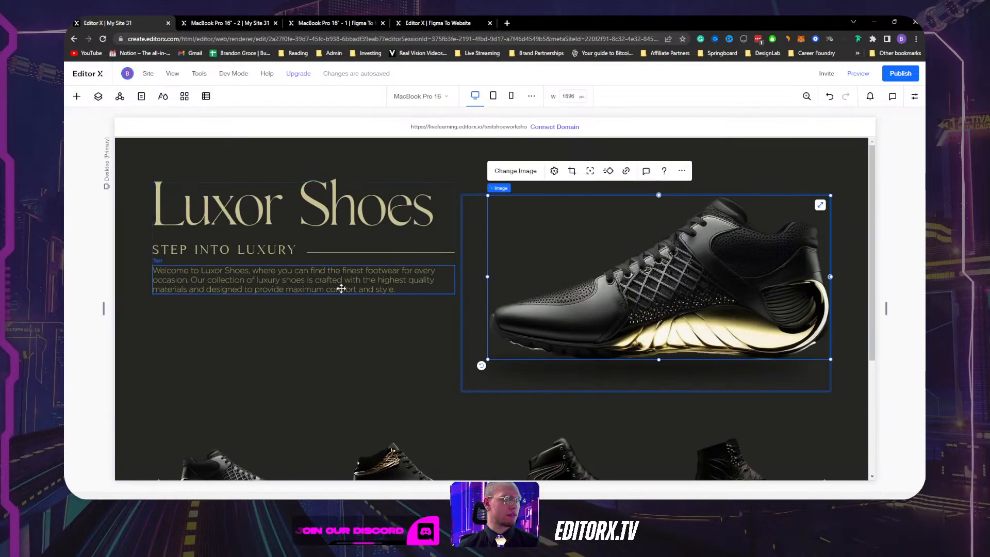
pyautogui.click(340, 286)
# Try widths of 60%, 70% and about 78% for the welcome paragraph.
pyautogui.click(915, 97)
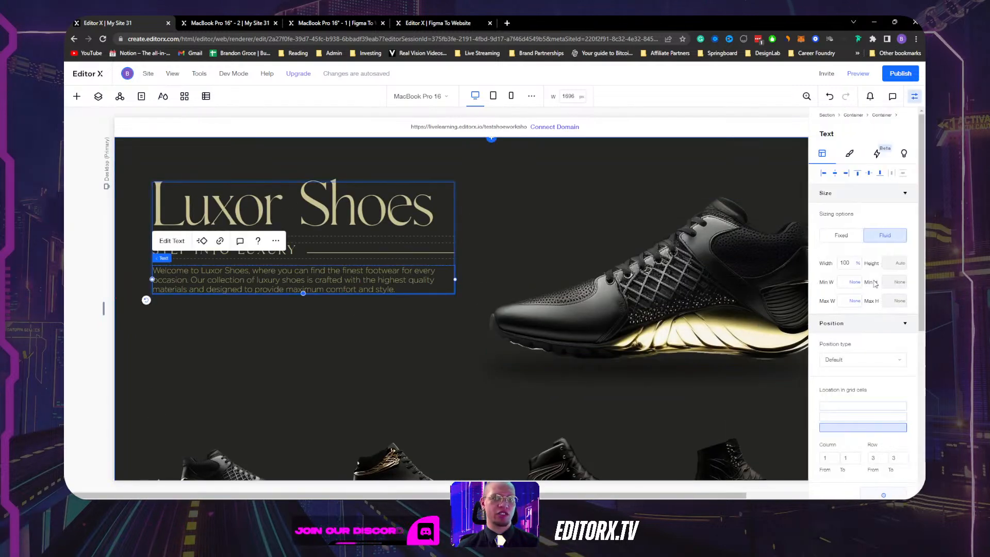
pyautogui.click(848, 262)
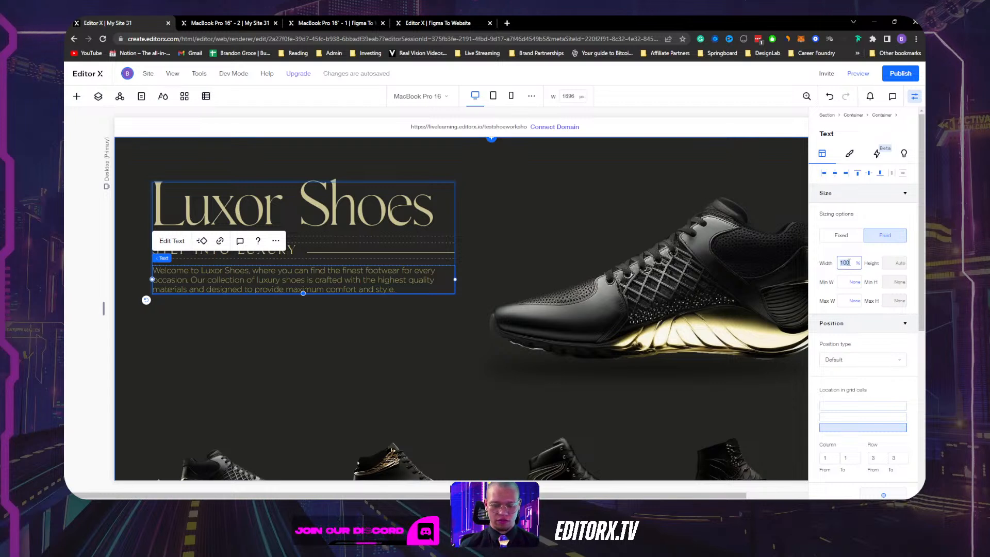
pyautogui.press('Return')
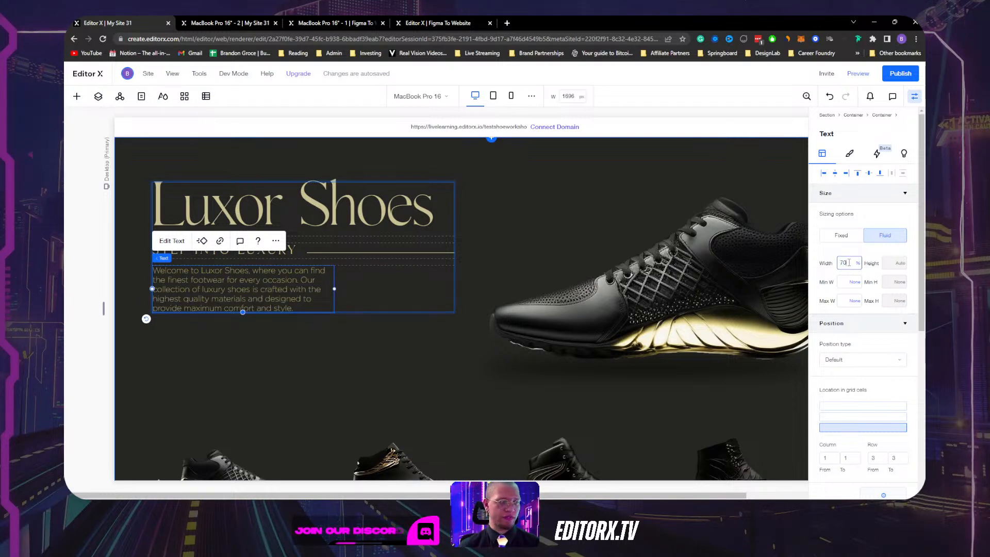
pyautogui.press('Return')
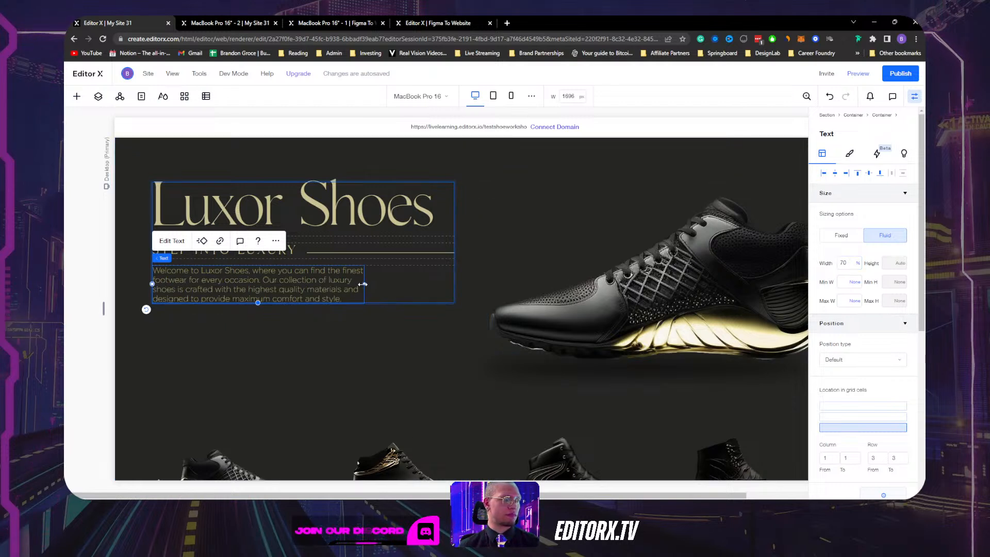
pyautogui.moveTo(364, 283)
pyautogui.mouseDown()
pyautogui.moveTo(433, 273)
pyautogui.moveTo(372, 274)
pyautogui.mouseUp()
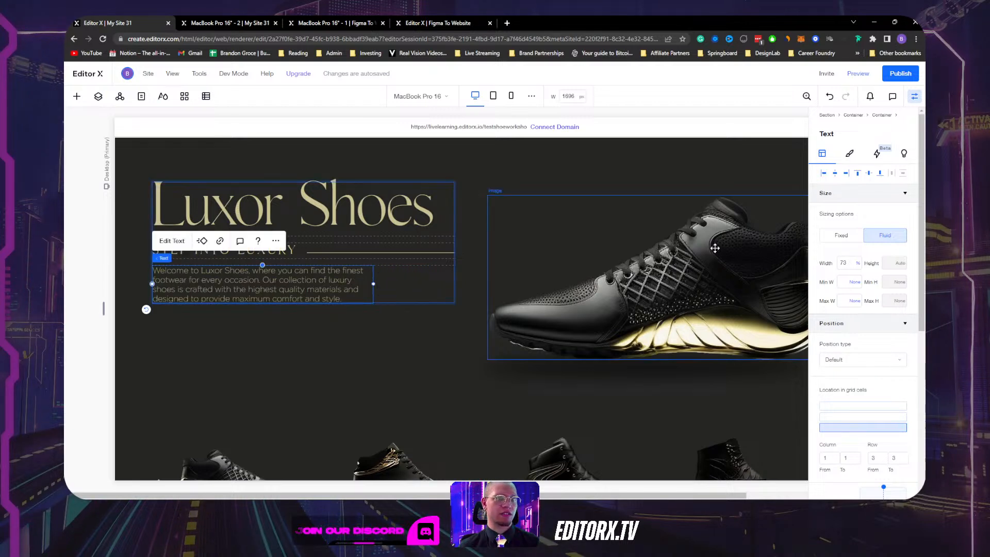
# Set the welcome paragraph's Width to 100% and its Max W to 673 px.
pyautogui.click(858, 265)
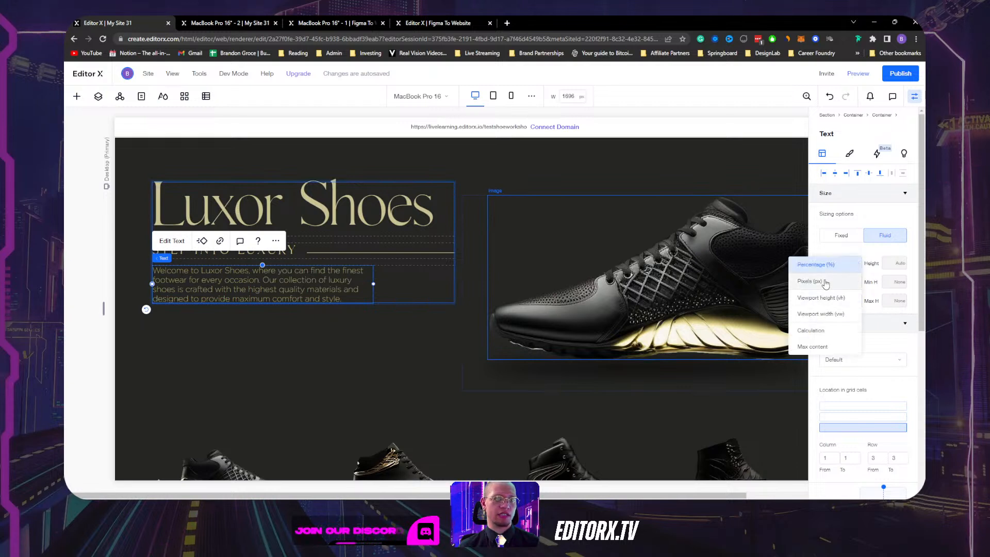
pyautogui.click(841, 264)
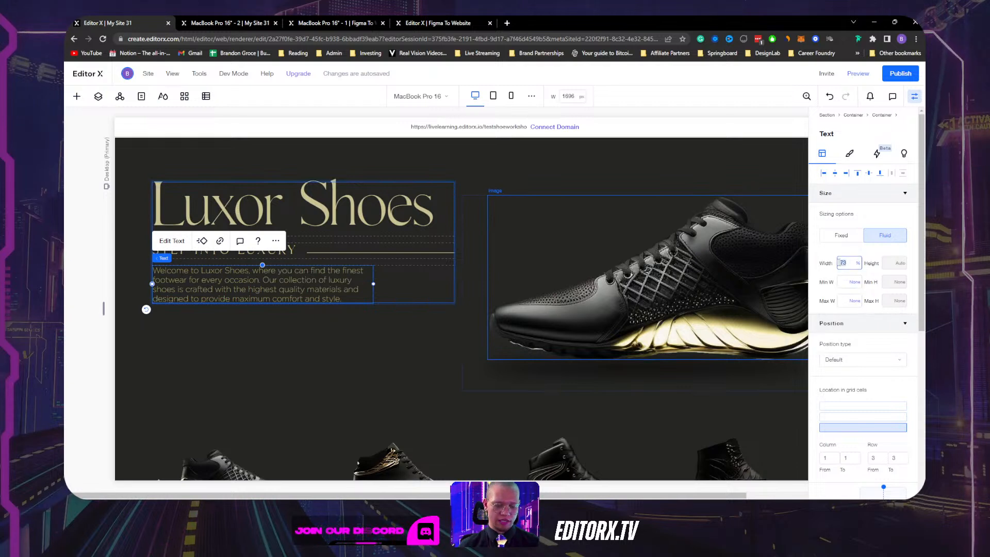
pyautogui.write('100')
pyautogui.press('Return')
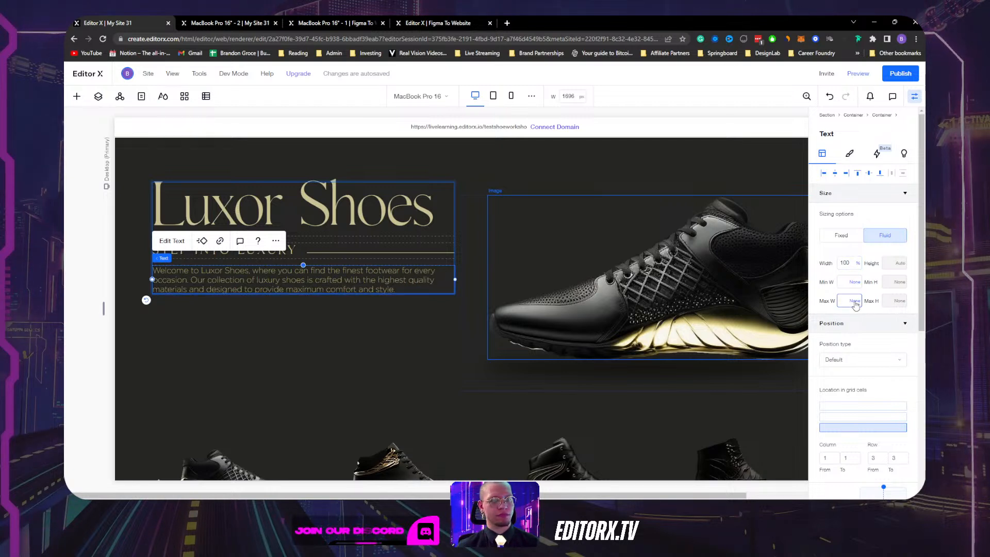
pyautogui.click(855, 304)
pyautogui.click(828, 319)
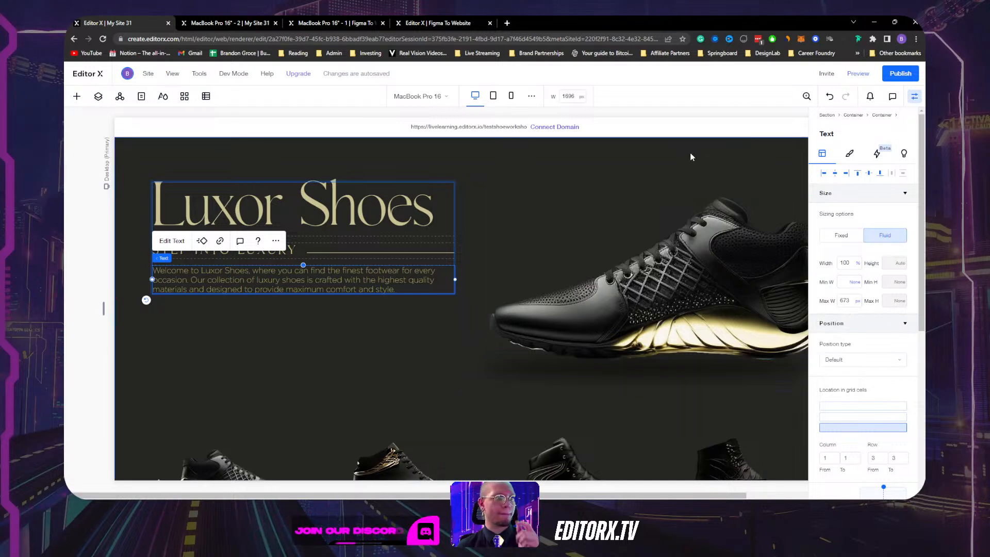
# Publish the site, check the welcome paragraph on the live page, and return to the editor.
pyautogui.click(900, 74)
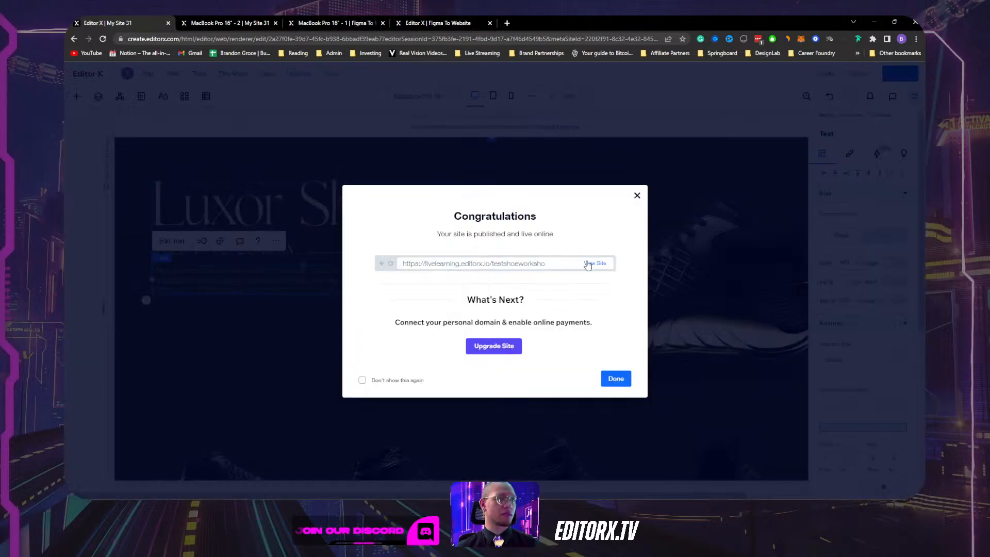
pyautogui.click(588, 264)
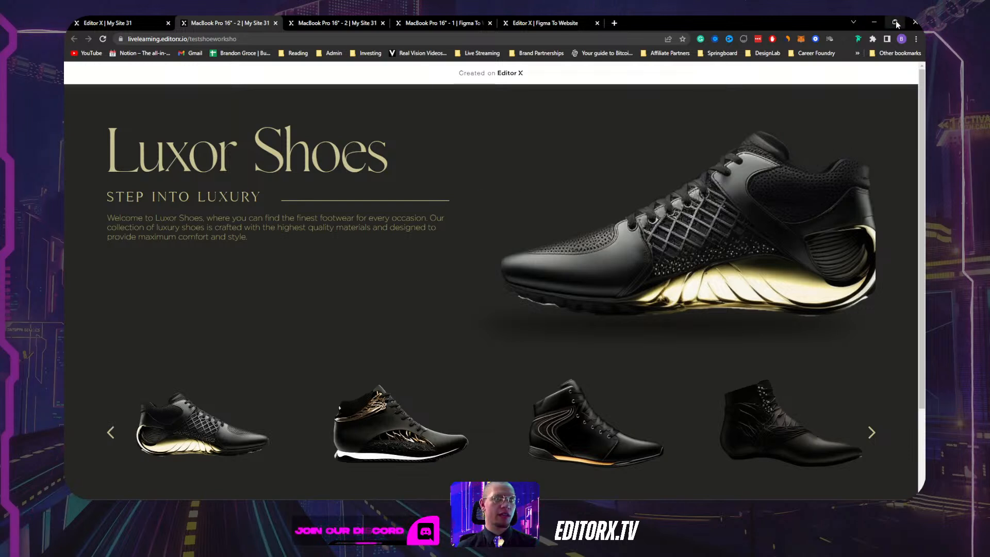
pyautogui.moveTo(896, 23)
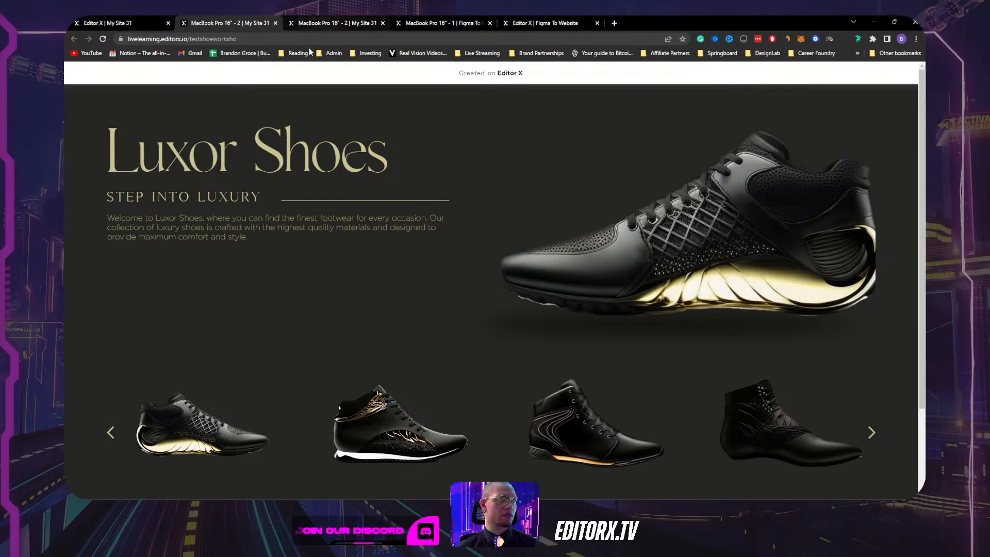
pyautogui.moveTo(248, 239); pyautogui.dragTo(108, 218)
pyautogui.click(124, 24)
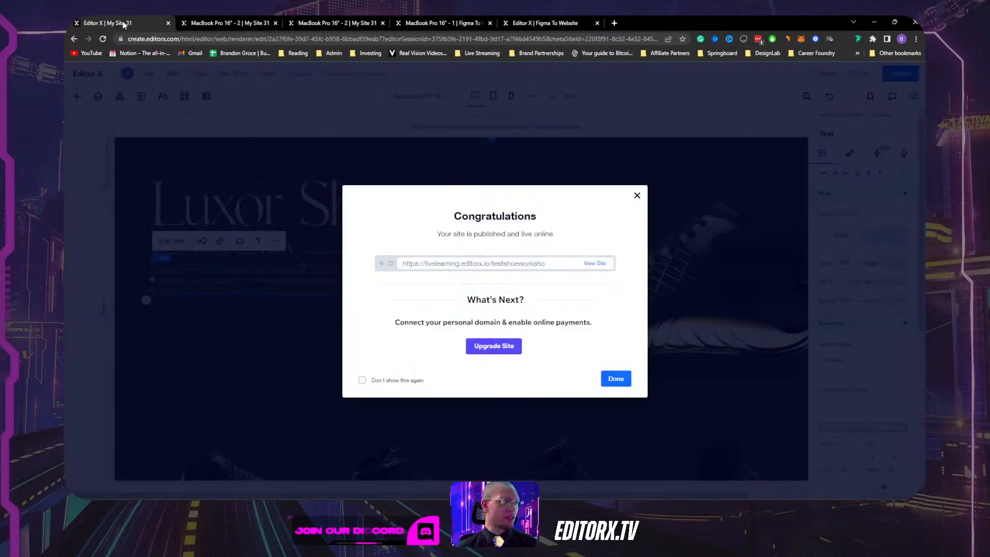
pyautogui.click(631, 200)
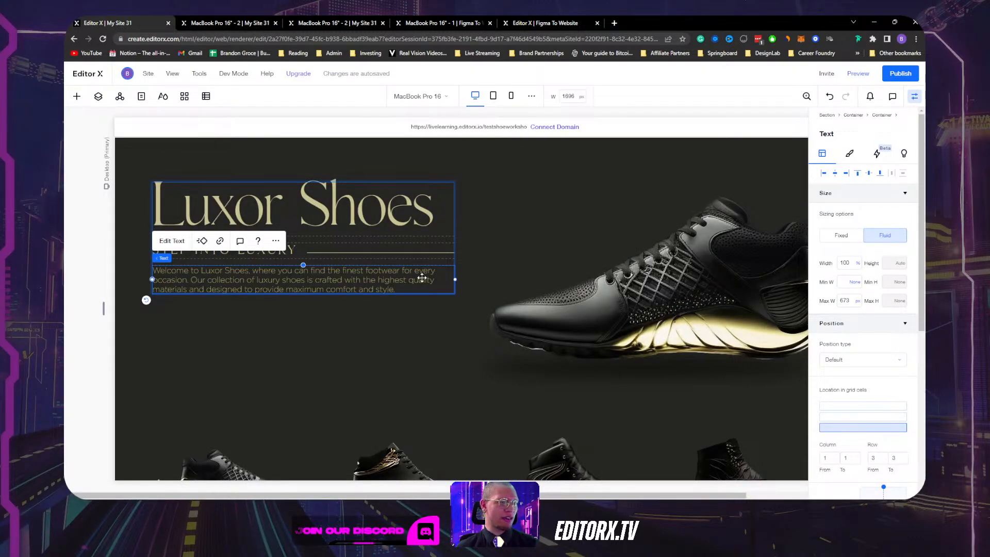
# Set the paragraph's Max W to None, republish, and view the live site again.
pyautogui.click(858, 301)
pyautogui.click(820, 351)
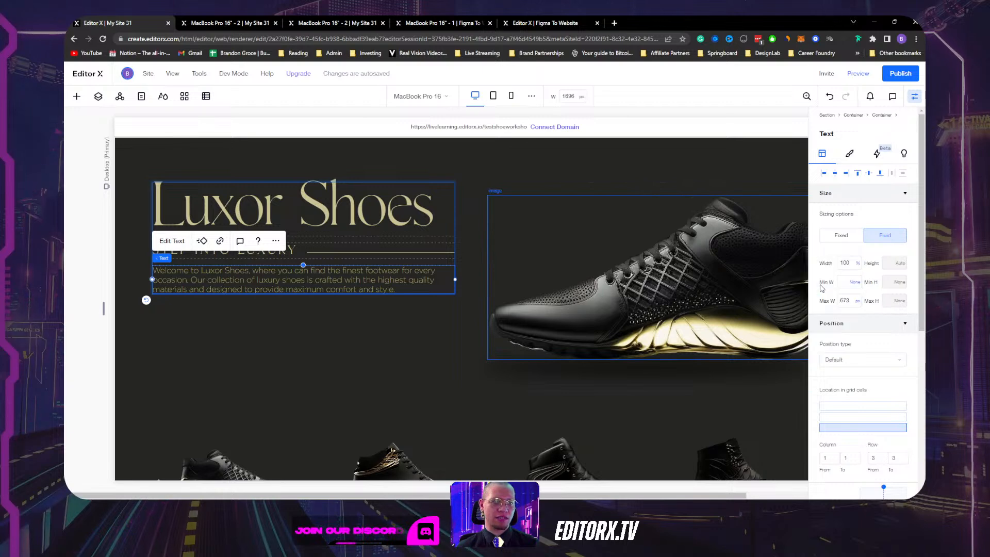
pyautogui.click(899, 75)
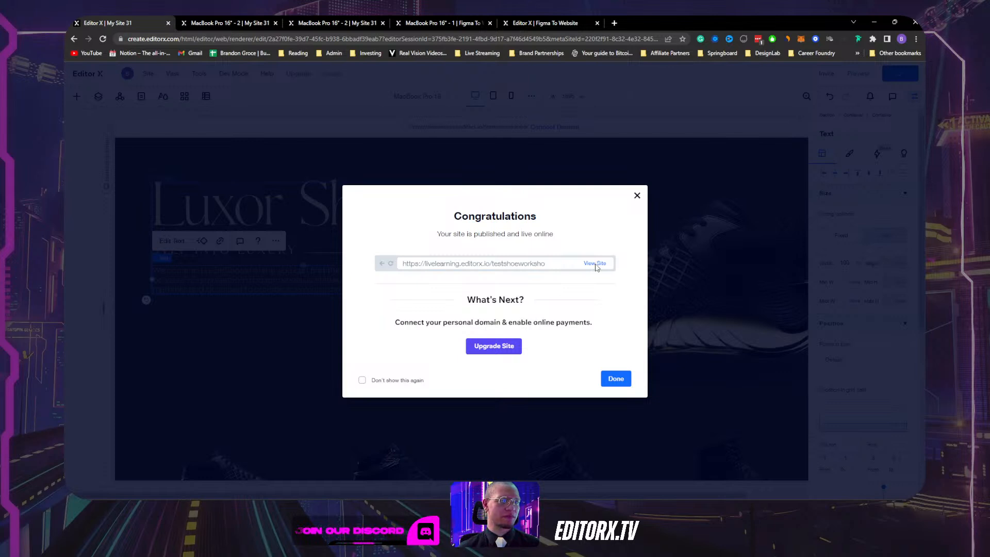
pyautogui.click(595, 264)
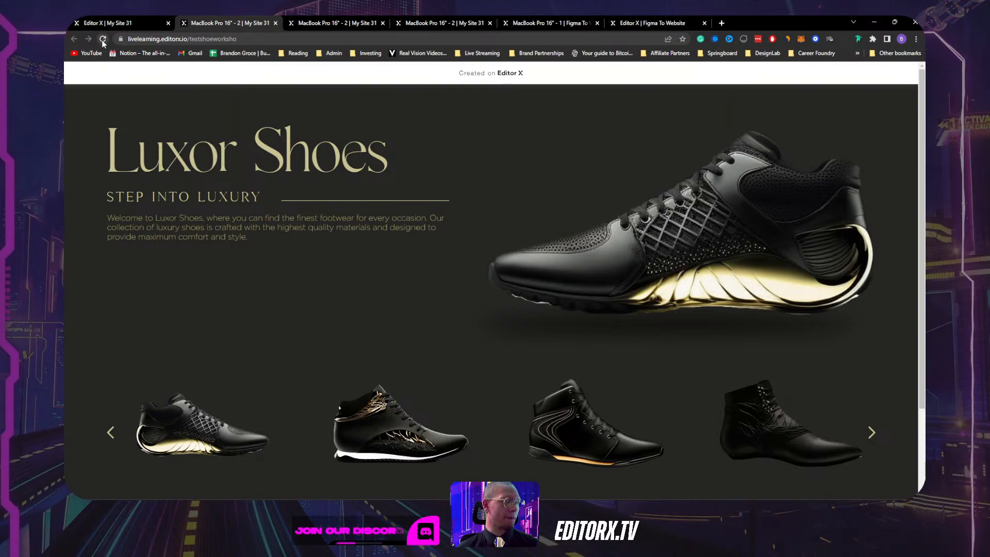
pyautogui.click(124, 23)
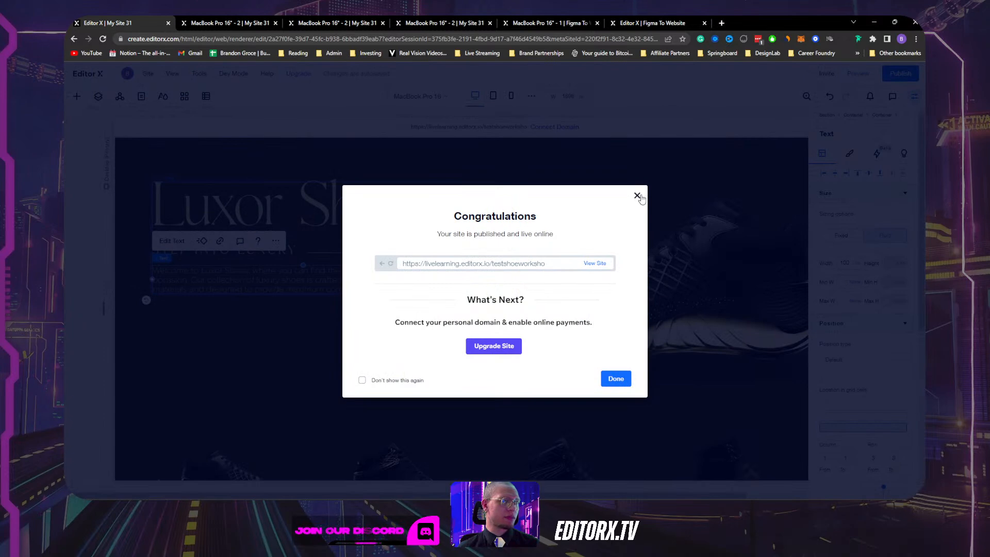
pyautogui.click(637, 196)
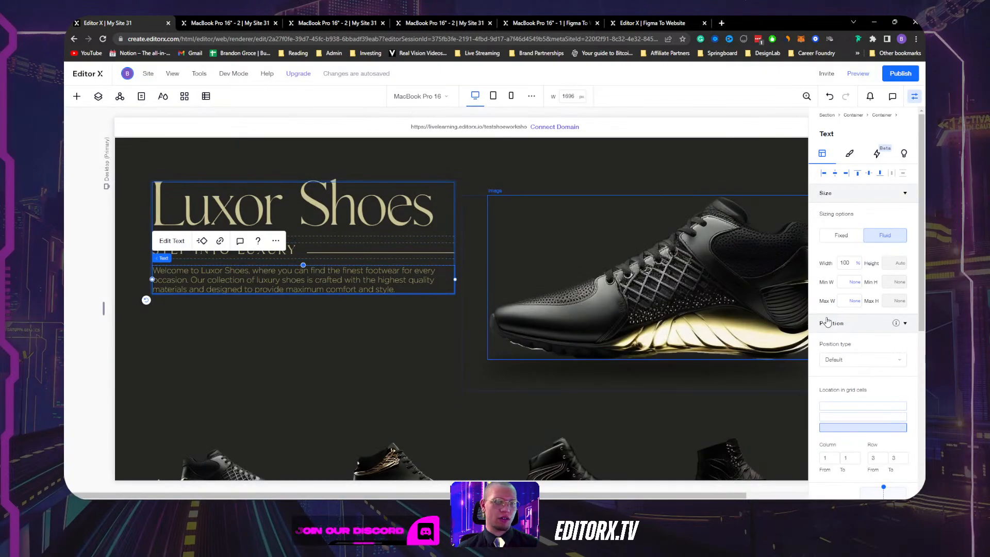
# Set the welcome paragraph to 80% width, then drag it narrower to about 70.2%.
pyautogui.click(847, 264)
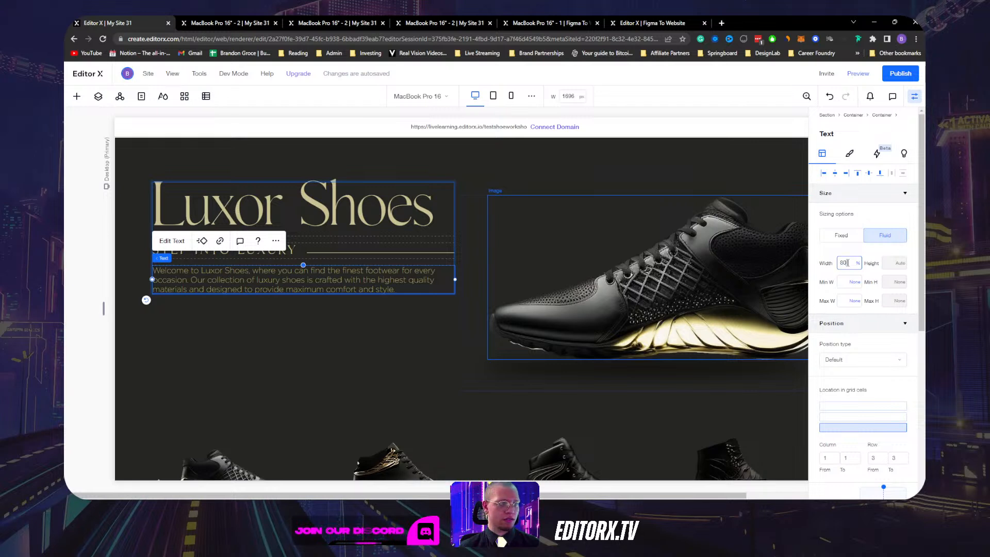
pyautogui.press('Return')
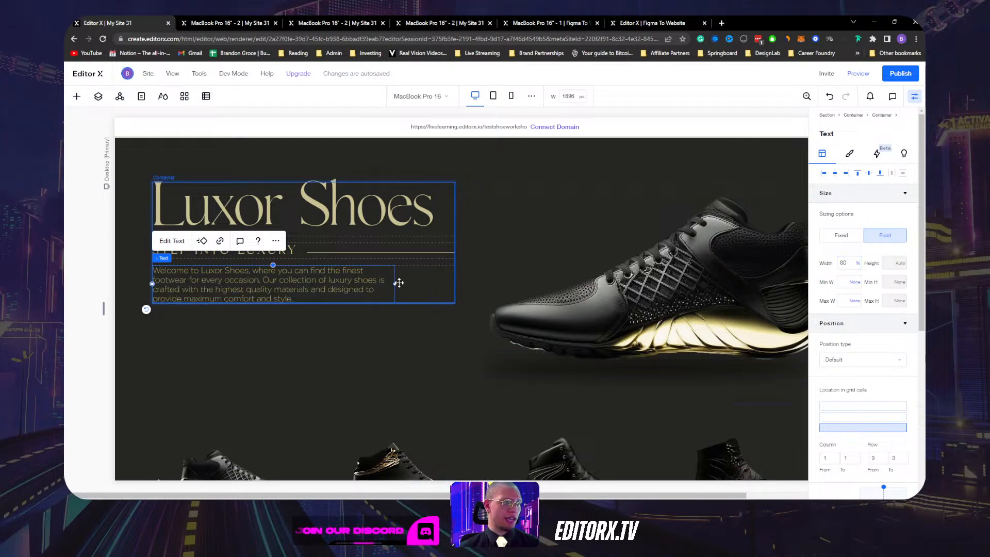
pyautogui.moveTo(395, 284); pyautogui.dragTo(365, 280)
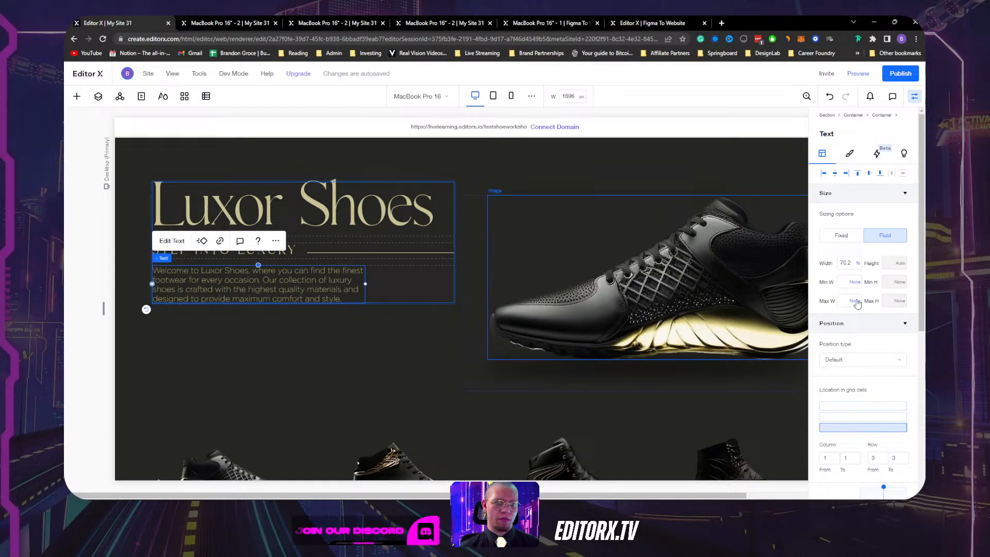
# Cap the paragraph's maximum width at 473 px and publish the site.
pyautogui.click(855, 301)
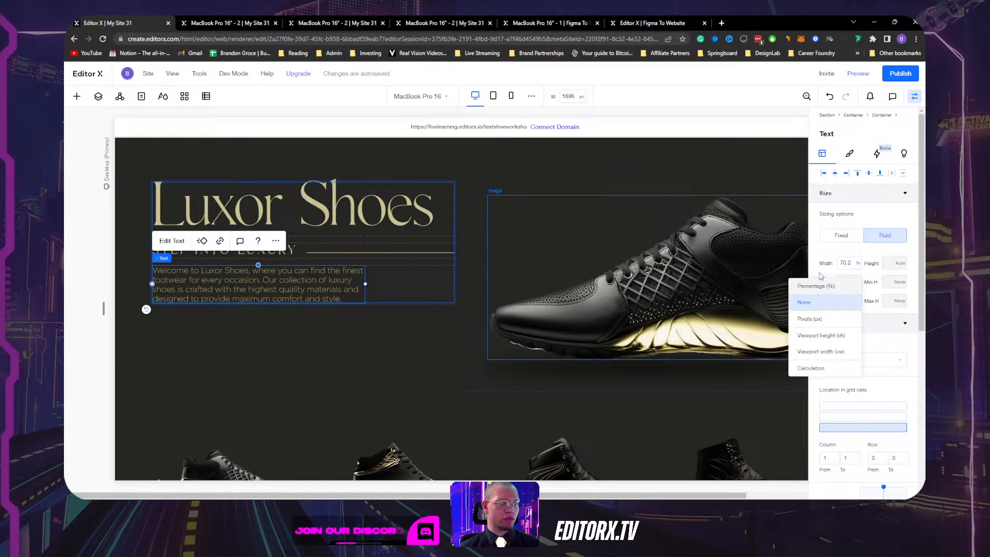
pyautogui.click(809, 318)
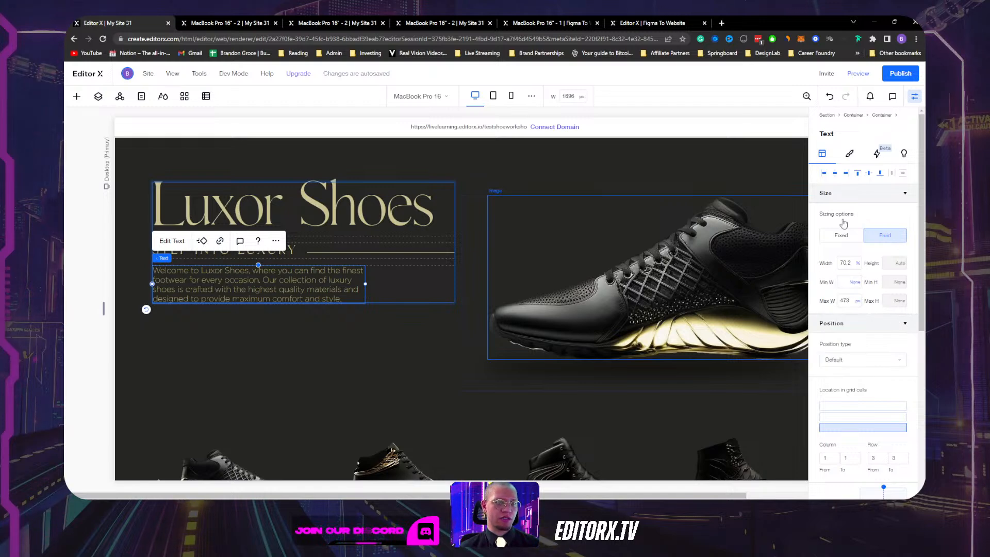
pyautogui.click(907, 76)
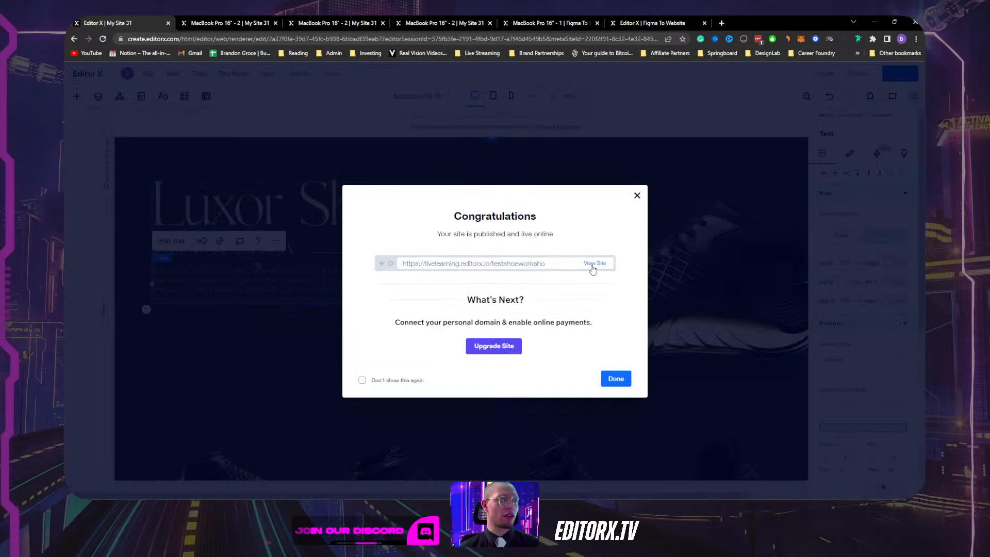
# Open the published Luxor Shoes site and reload it to see the latest changes.
pyautogui.click(594, 264)
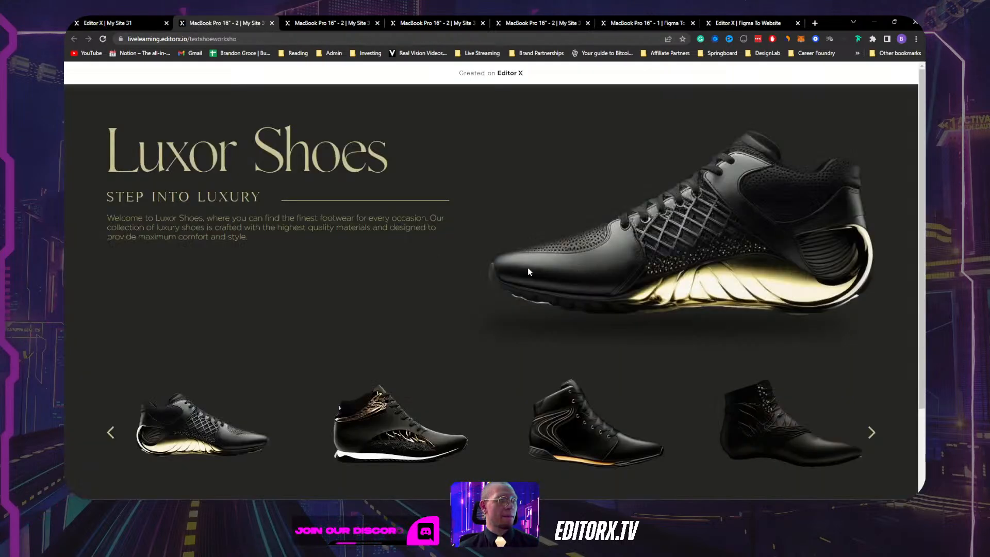
pyautogui.click(106, 40)
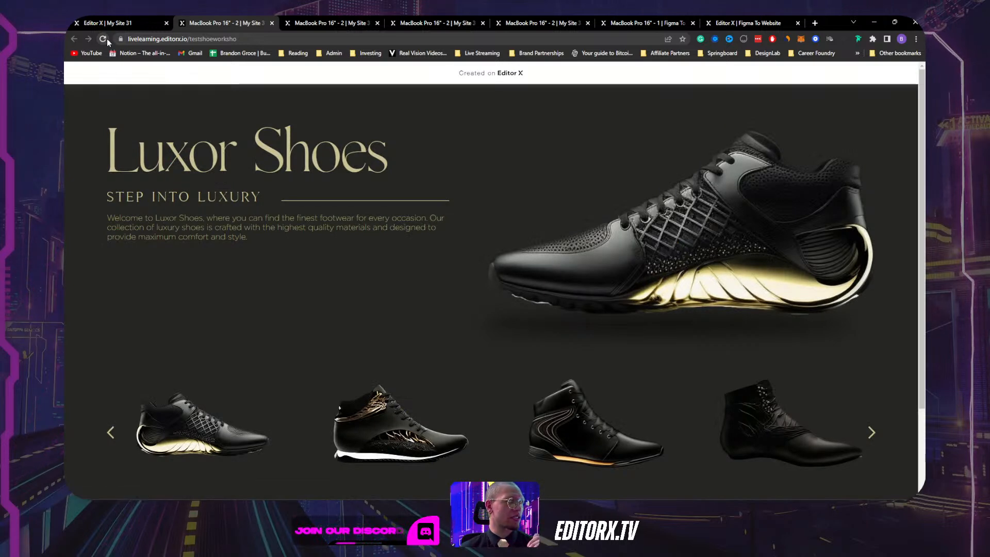
pyautogui.click(131, 22)
pyautogui.click(600, 263)
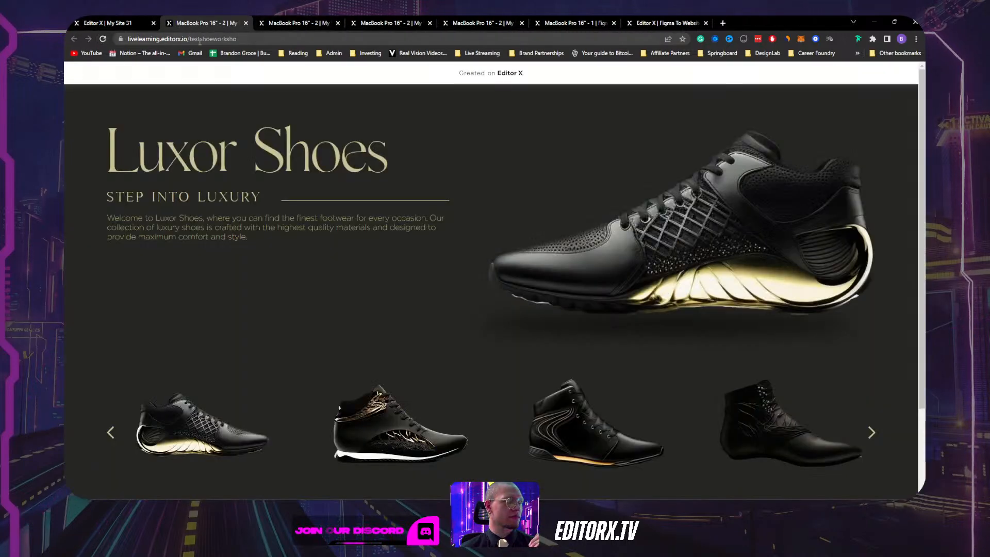
pyautogui.click(103, 39)
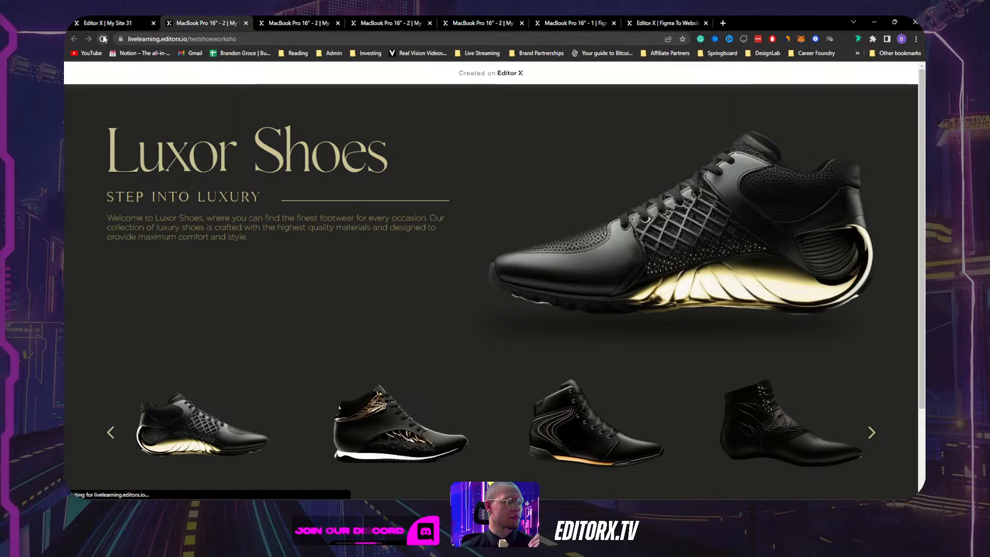
pyautogui.click(111, 23)
pyautogui.click(637, 197)
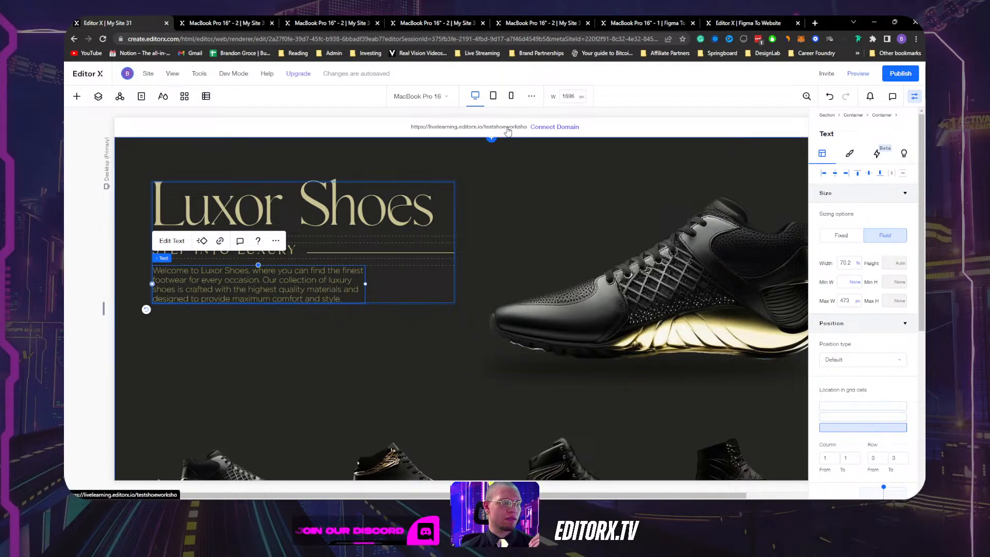
# Open the live site in a new tab and close the extra duplicate tabs.
pyautogui.click(508, 128)
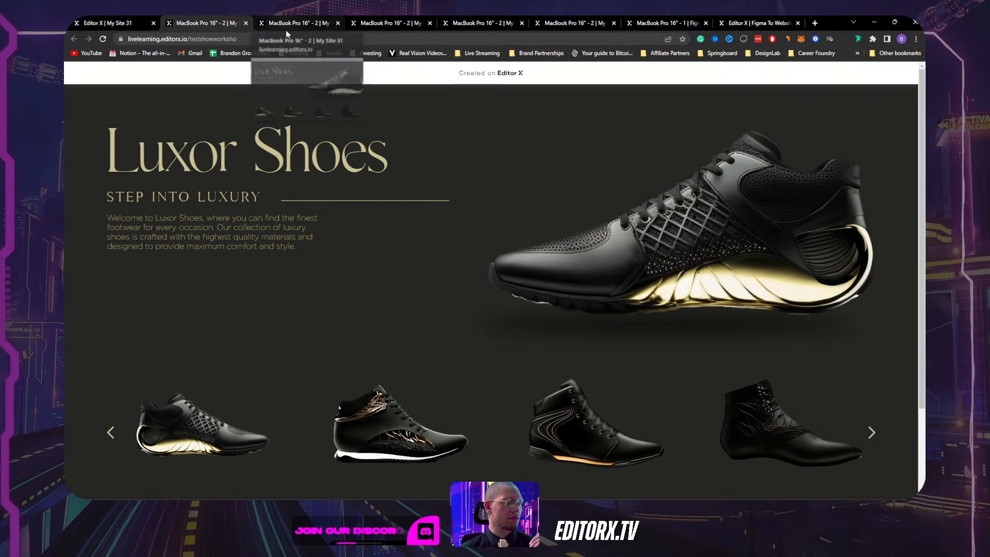
pyautogui.click(310, 23)
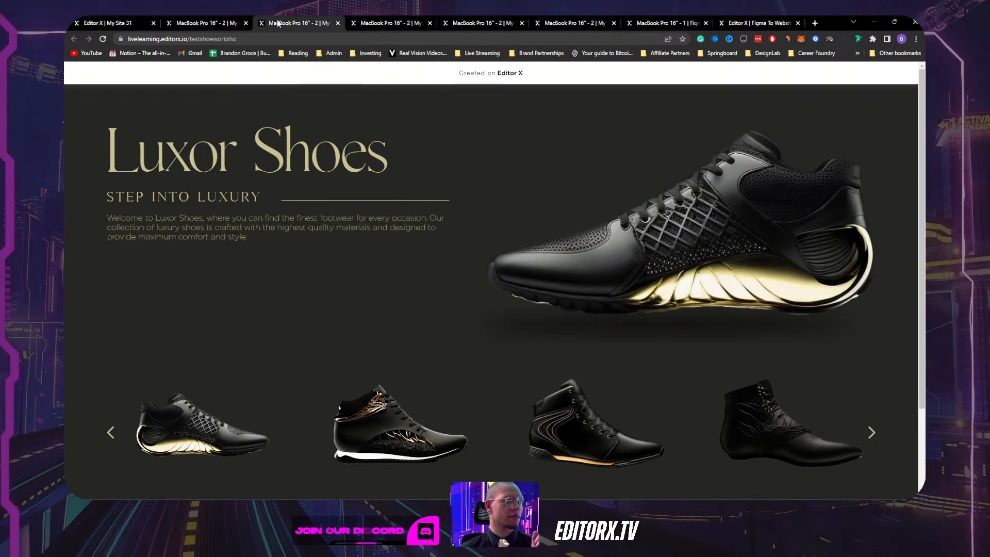
pyautogui.click(338, 23)
pyautogui.click(337, 22)
pyautogui.click(338, 23)
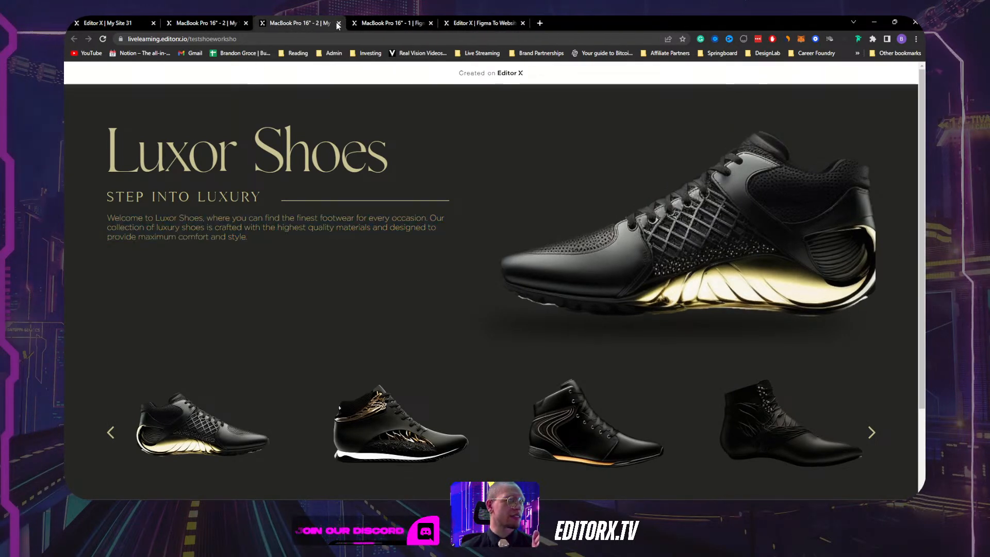
pyautogui.click(337, 23)
pyautogui.click(337, 23)
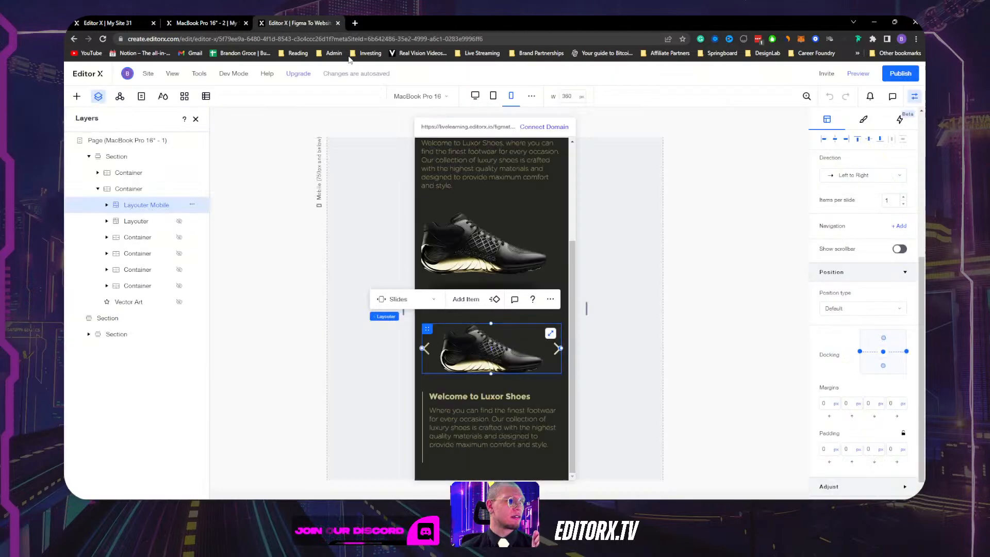
pyautogui.click(206, 23)
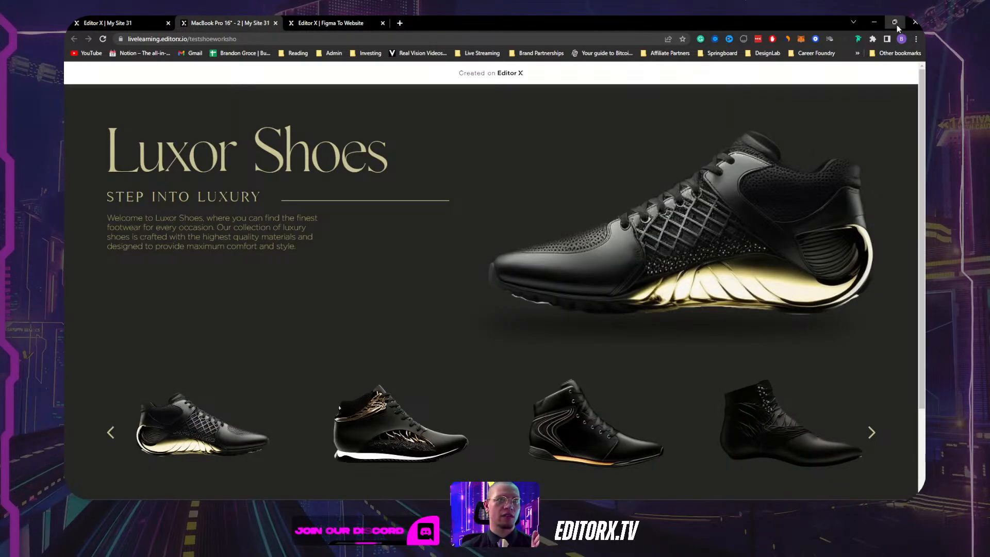
# Narrow the browser to phone width, test the shoe slider, and return to the My Site 31 editor.
pyautogui.click(897, 25)
pyautogui.moveTo(914, 191); pyautogui.dragTo(302, 243)
pyautogui.scroll(-3, 289, 240)
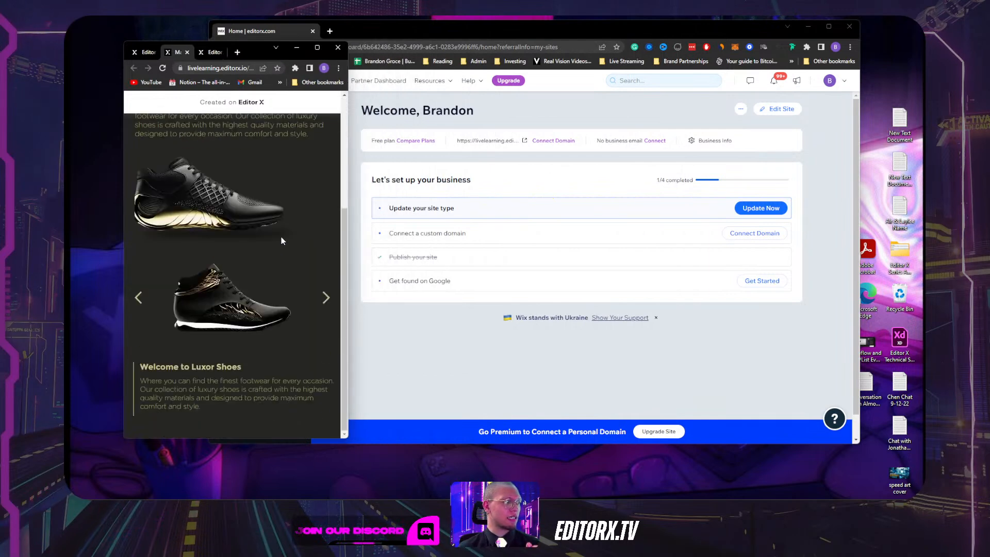
pyautogui.click(326, 299)
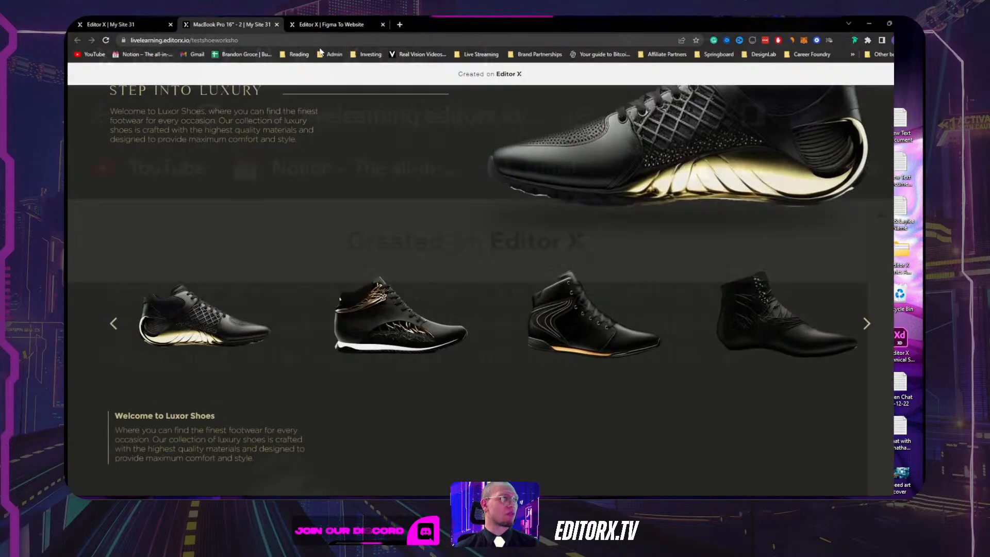
pyautogui.click(143, 21)
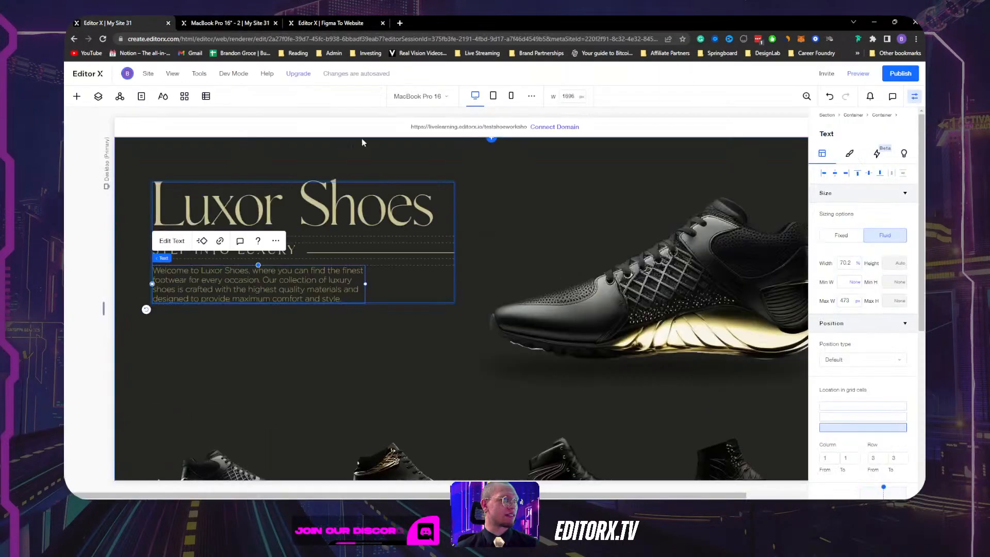
# Switch to the mobile layout and select the second slide's shoe image in Layers.
pyautogui.scroll(-5, 519, 246)
pyautogui.scroll(5, 519, 246)
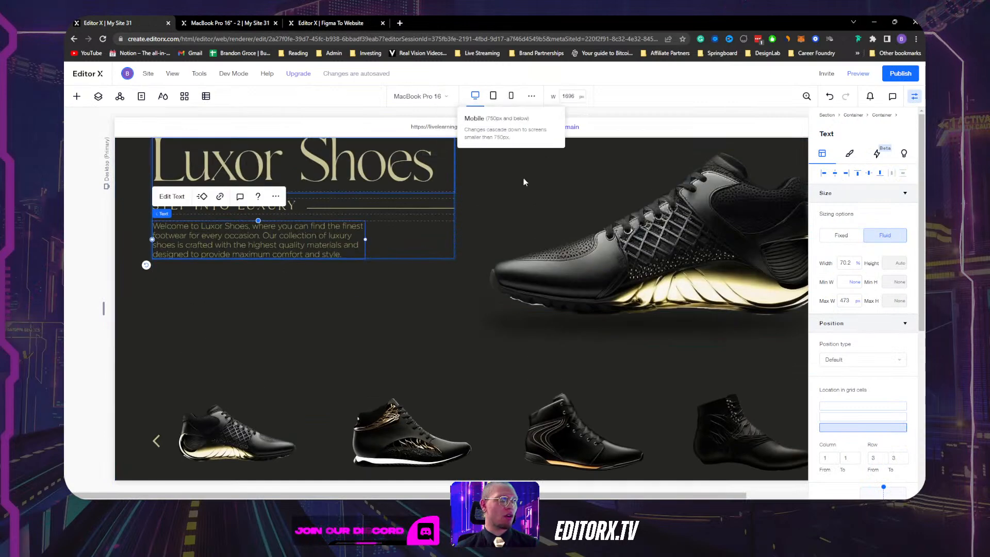
pyautogui.click(511, 96)
pyautogui.scroll(-1, 554, 320)
pyautogui.click(510, 354)
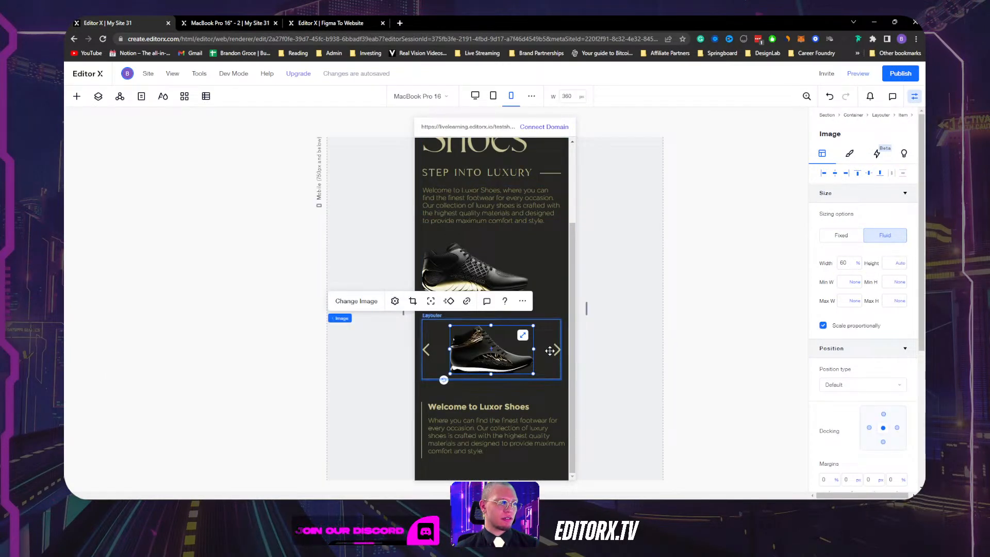
pyautogui.click(547, 351)
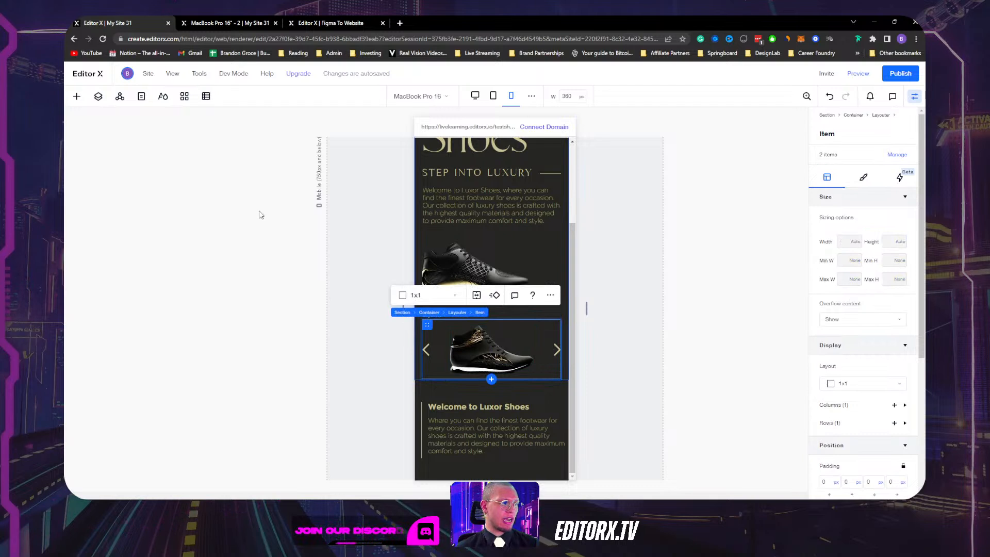
pyautogui.click(97, 96)
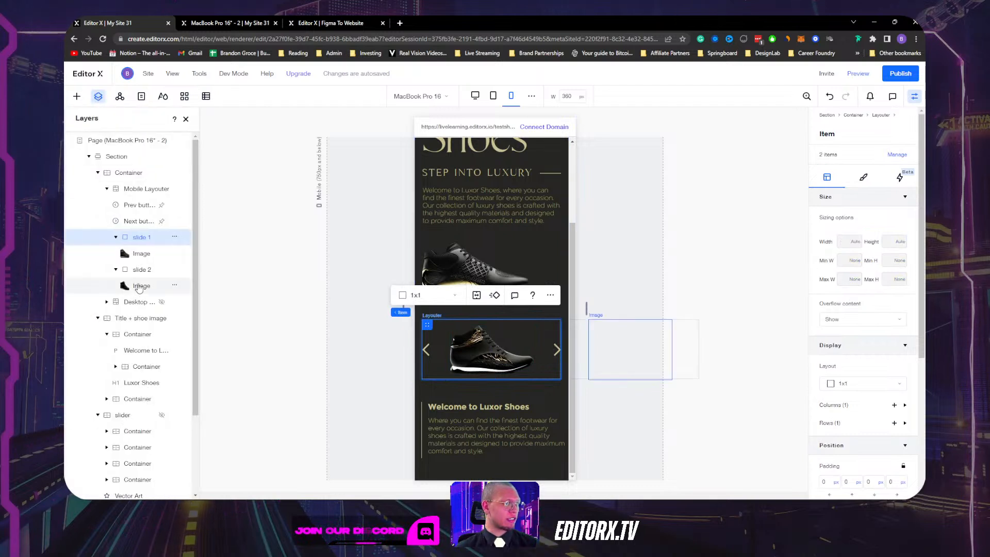
pyautogui.click(629, 332)
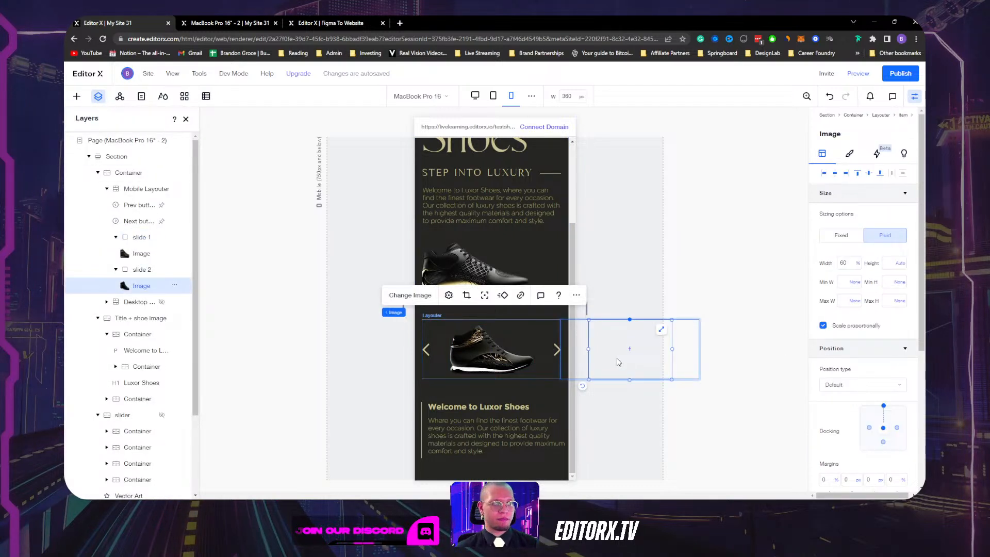
# Rotate the second slide's shoe image to -10 degrees and republish the site.
pyautogui.scroll(-5, 861, 402)
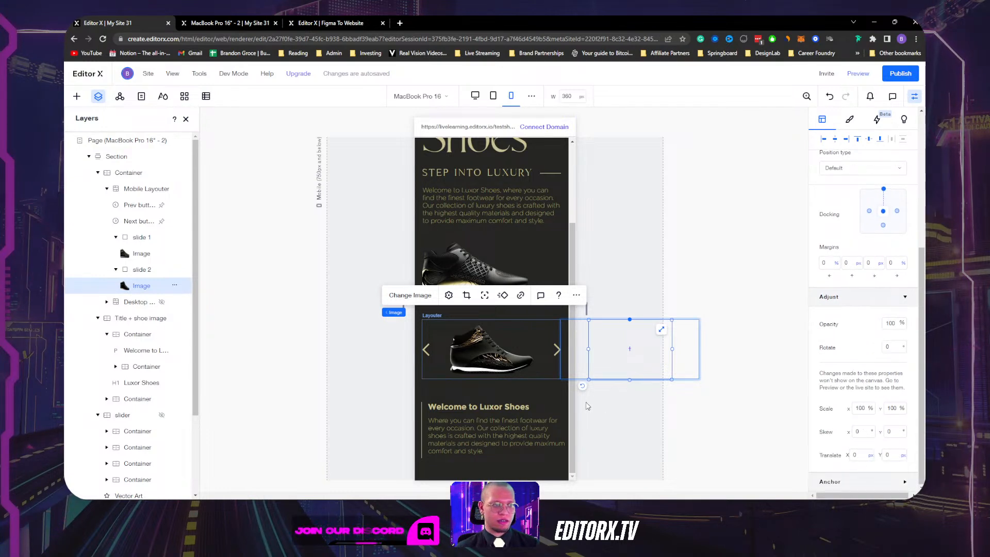
pyautogui.moveTo(581, 388); pyautogui.dragTo(582, 389)
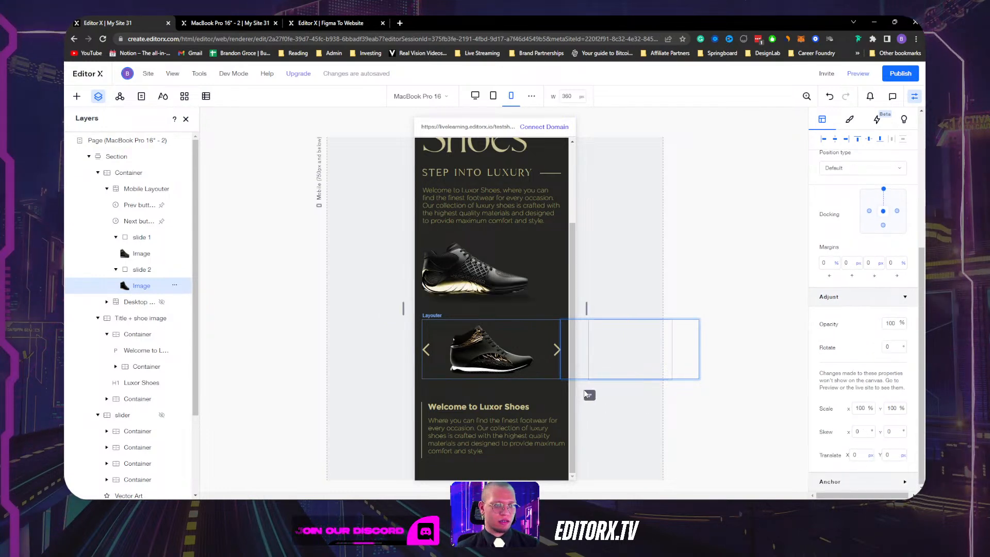
pyautogui.moveTo(640, 410); pyautogui.dragTo(615, 417)
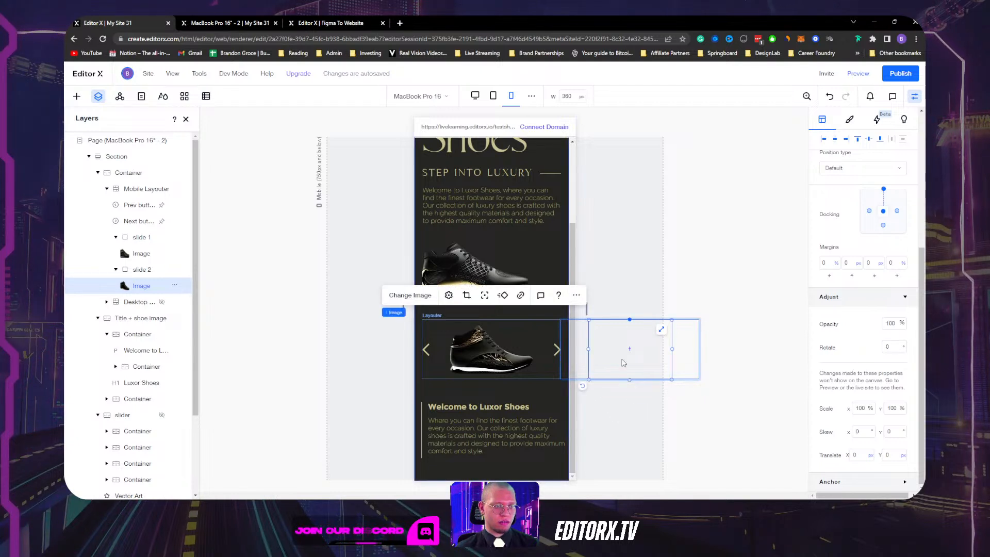
pyautogui.click(896, 344)
pyautogui.write('25')
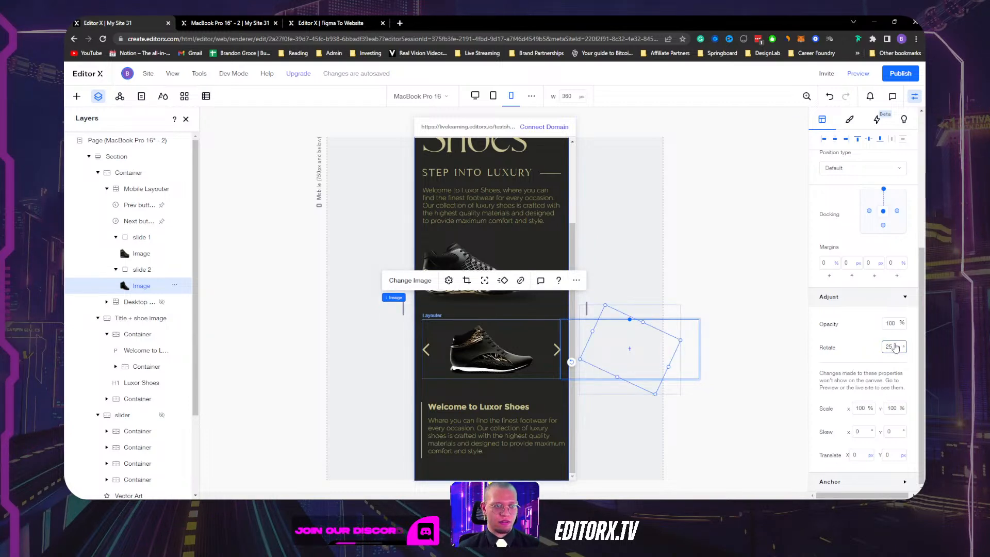
pyautogui.click(903, 348)
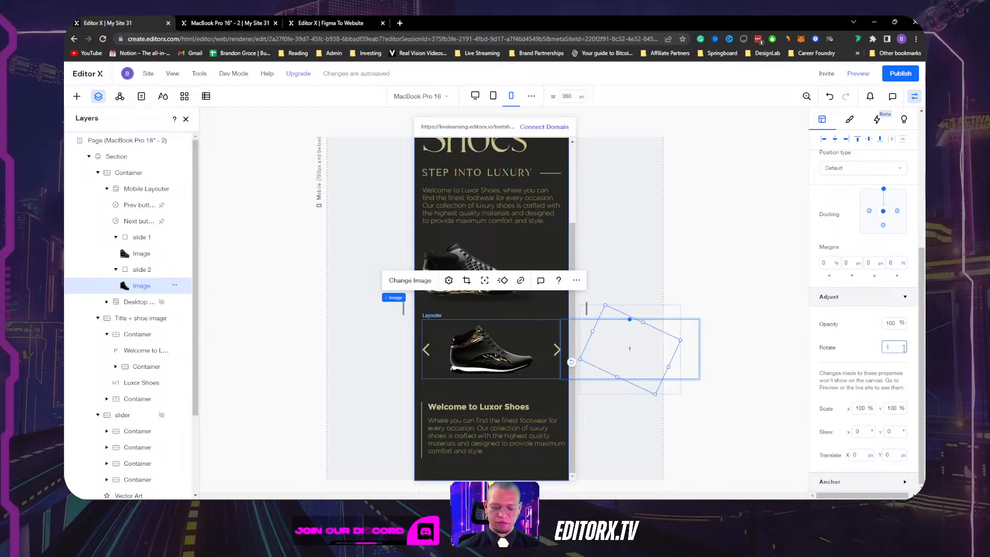
pyautogui.press('Return')
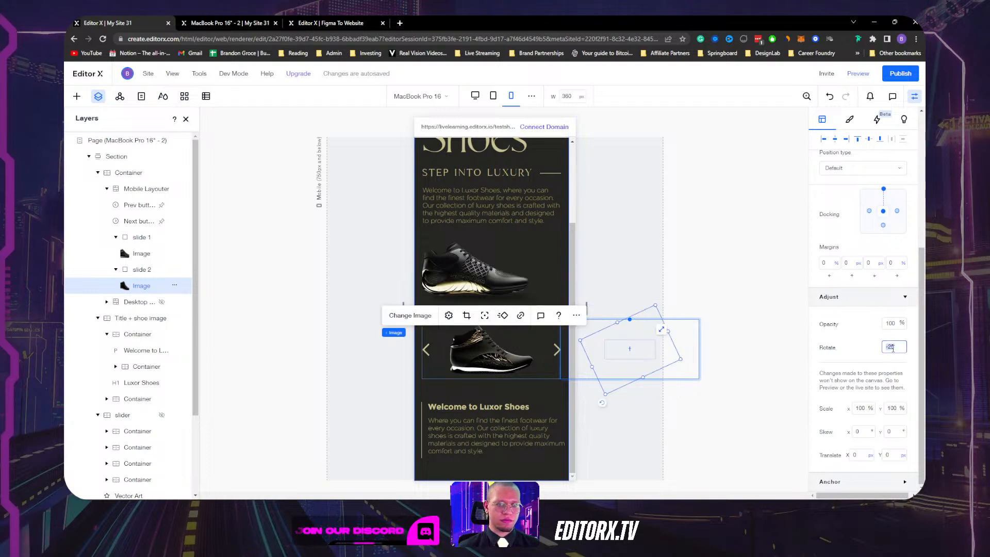
pyautogui.press('Return')
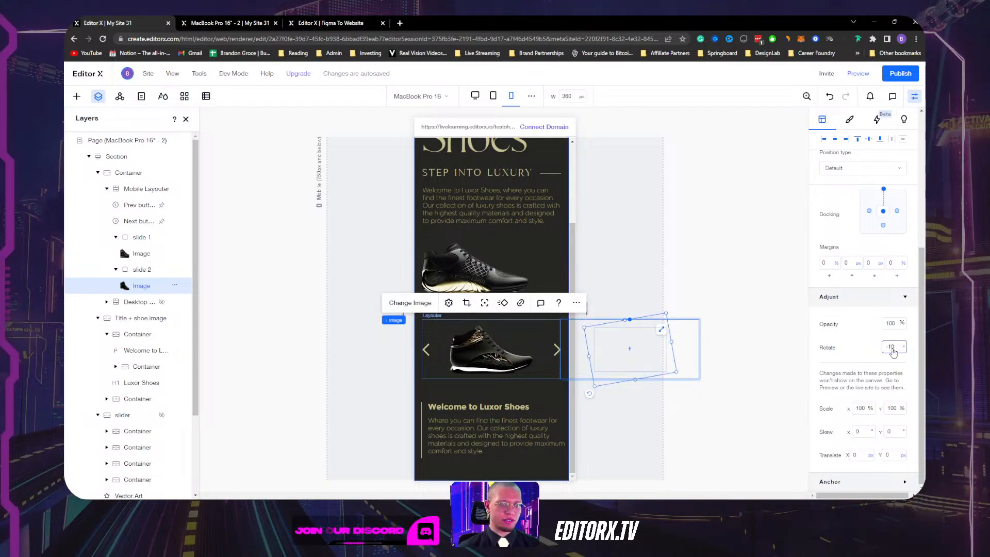
pyautogui.click(858, 74)
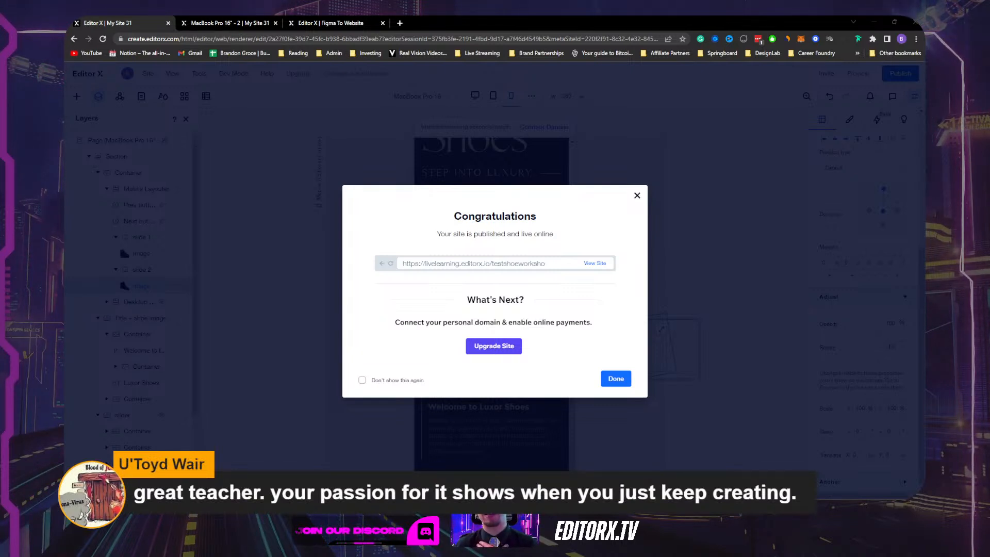
# Open the republished Luxor Shoes site live and restore the browser to a narrow window.
pyautogui.click(598, 264)
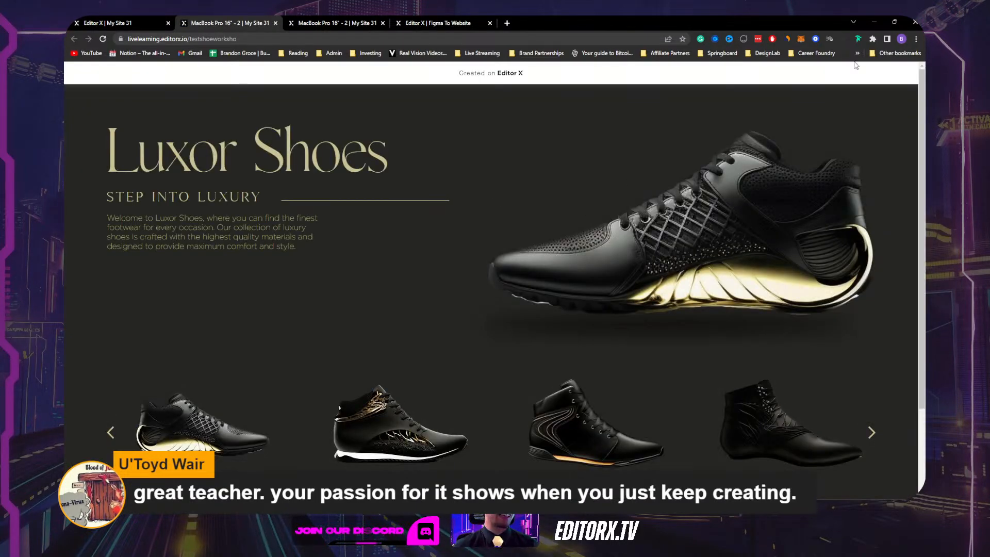
pyautogui.click(895, 21)
pyautogui.scroll(-5, 337, 305)
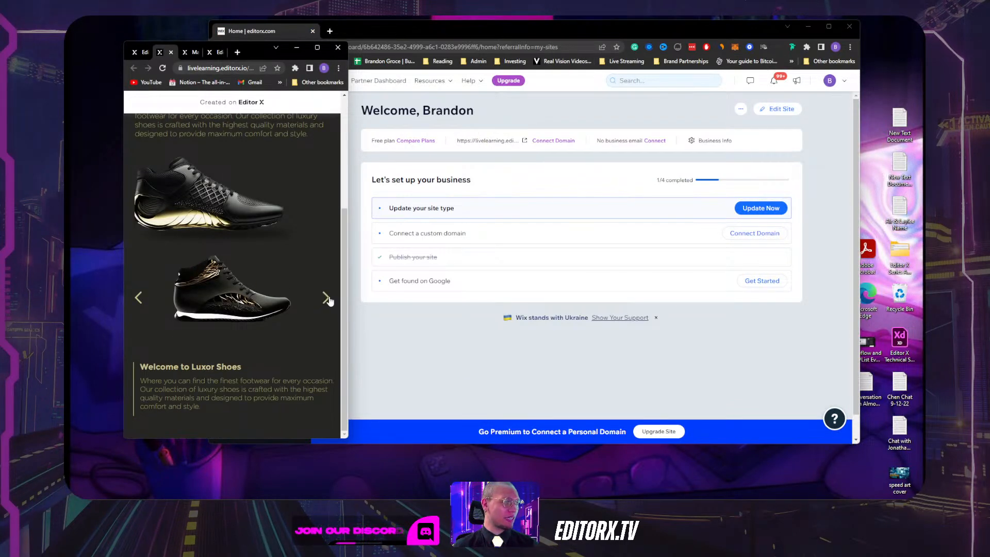
# Flip the live shoe carousel forward and back, then widen the browser to view the wider layout.
pyautogui.click(326, 299)
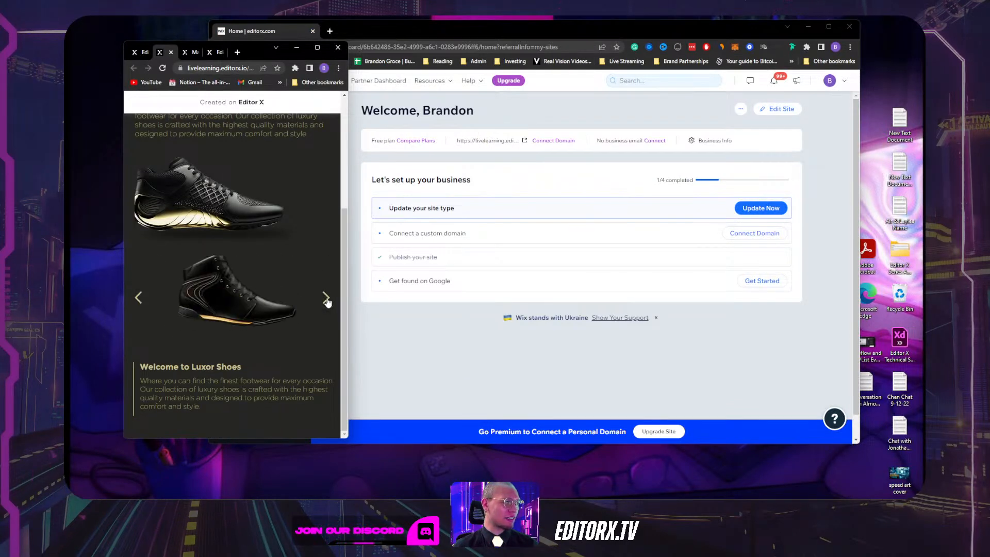
pyautogui.click(137, 302)
pyautogui.click(140, 304)
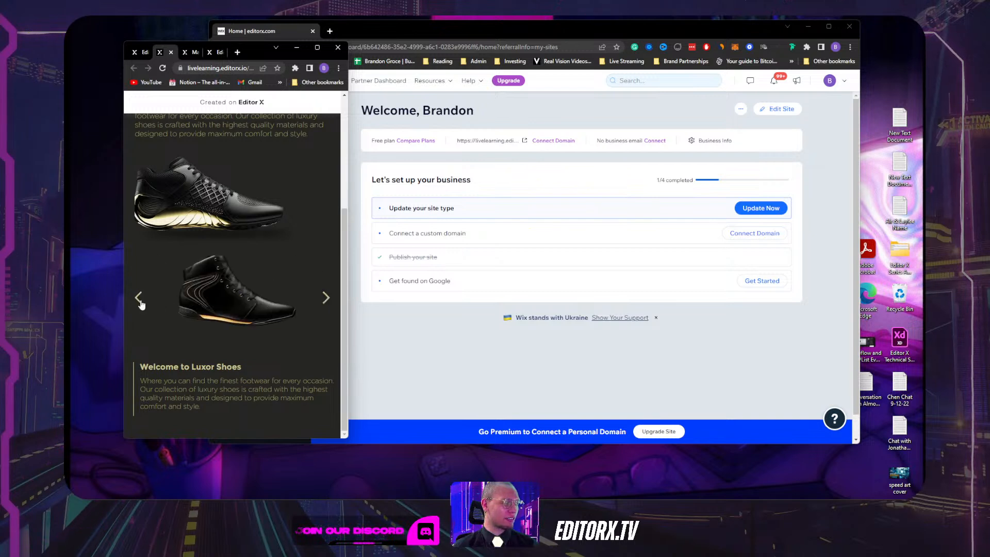
pyautogui.click(141, 304)
pyautogui.click(328, 299)
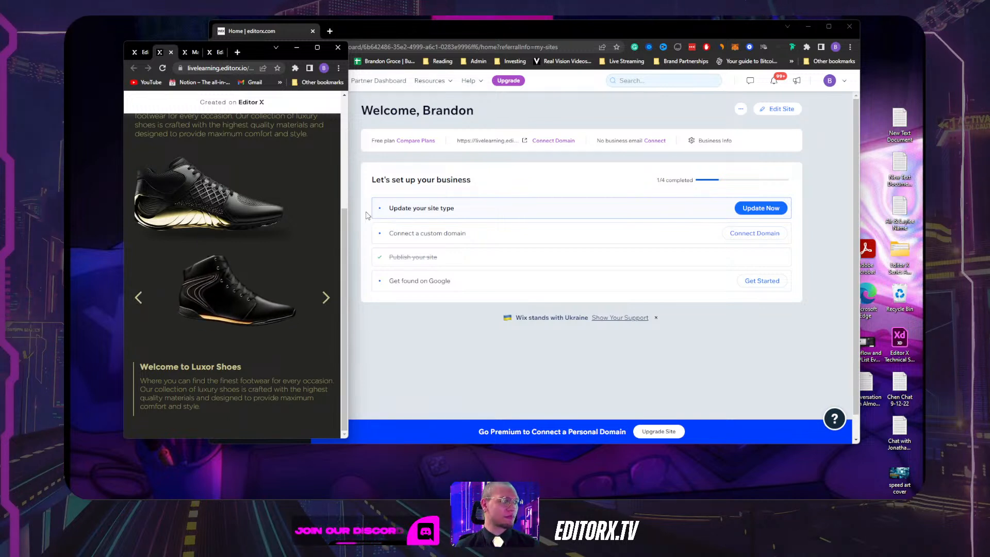
pyautogui.moveTo(348, 215); pyautogui.dragTo(495, 217)
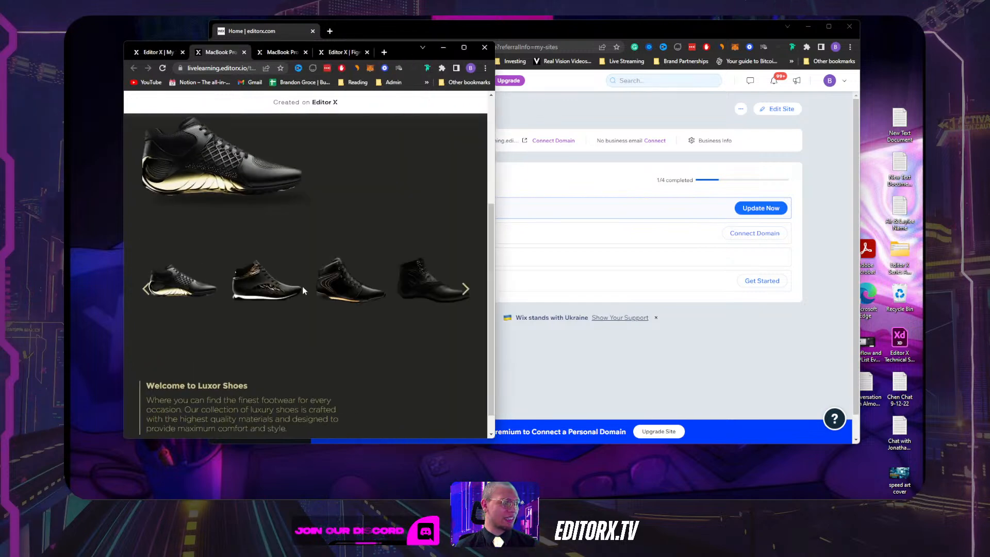
pyautogui.scroll(3, 302, 287)
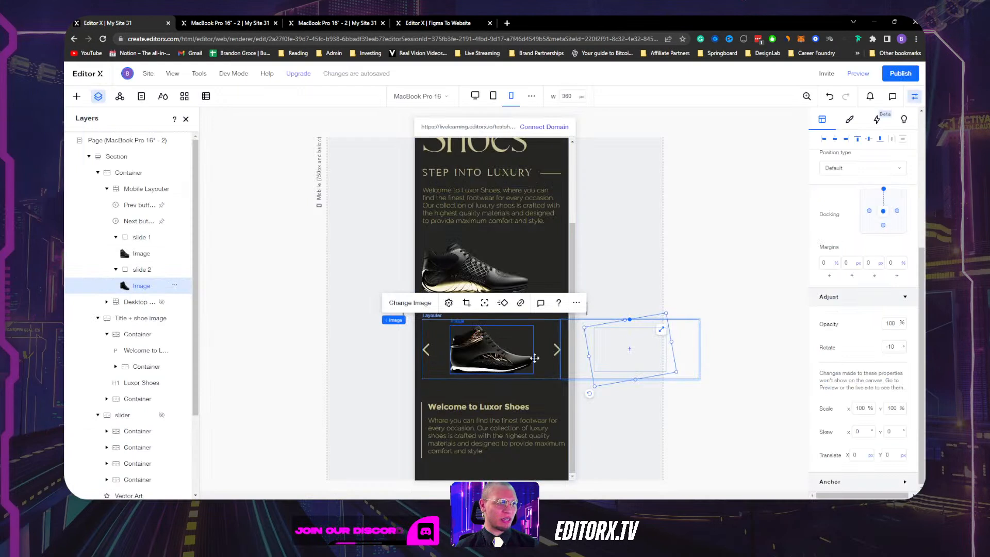
pyautogui.click(562, 374)
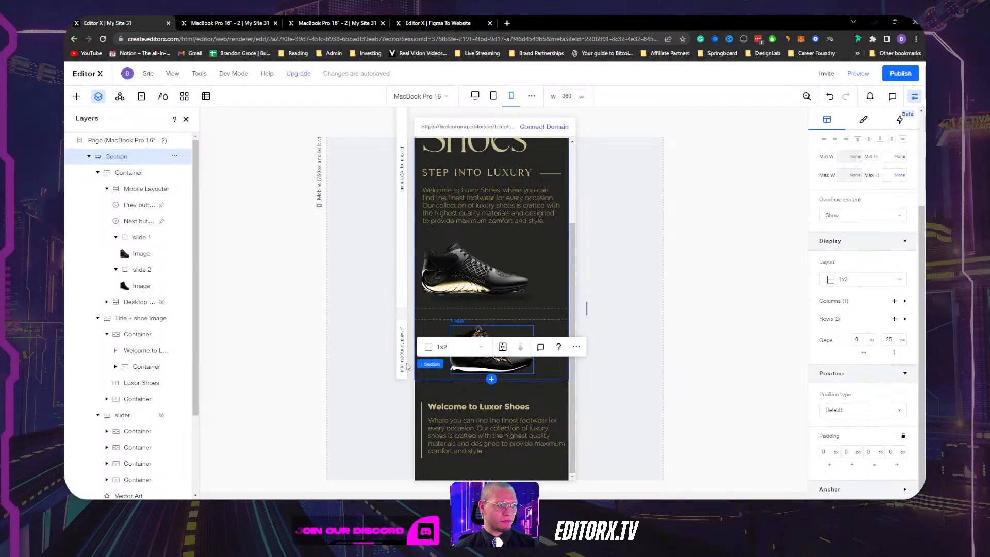
pyautogui.click(129, 190)
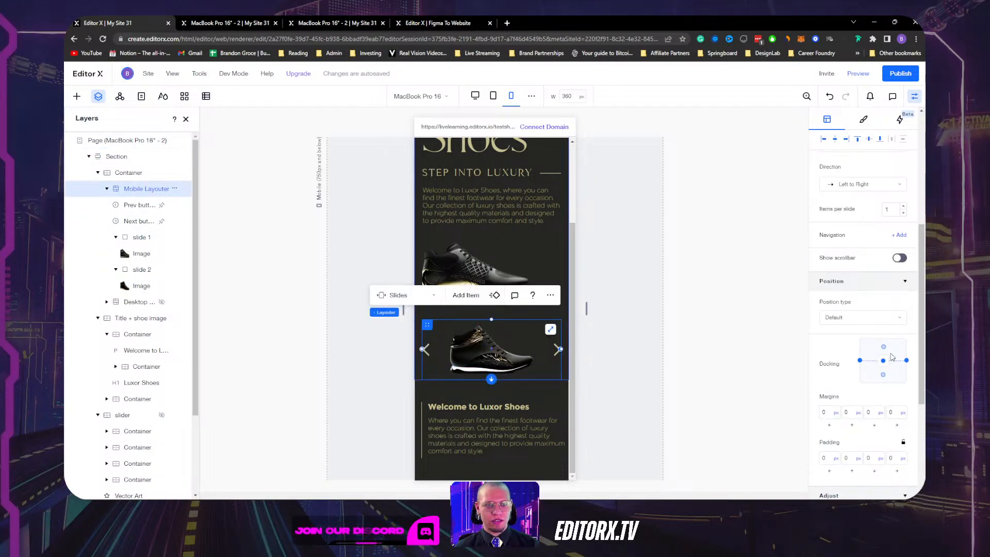
pyautogui.scroll(3, 882, 310)
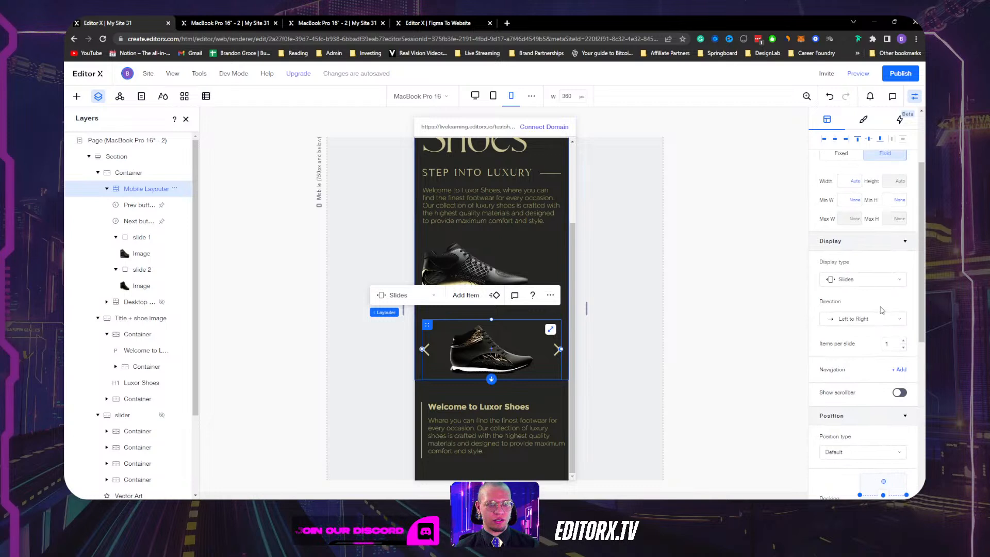
pyautogui.scroll(1, 854, 301)
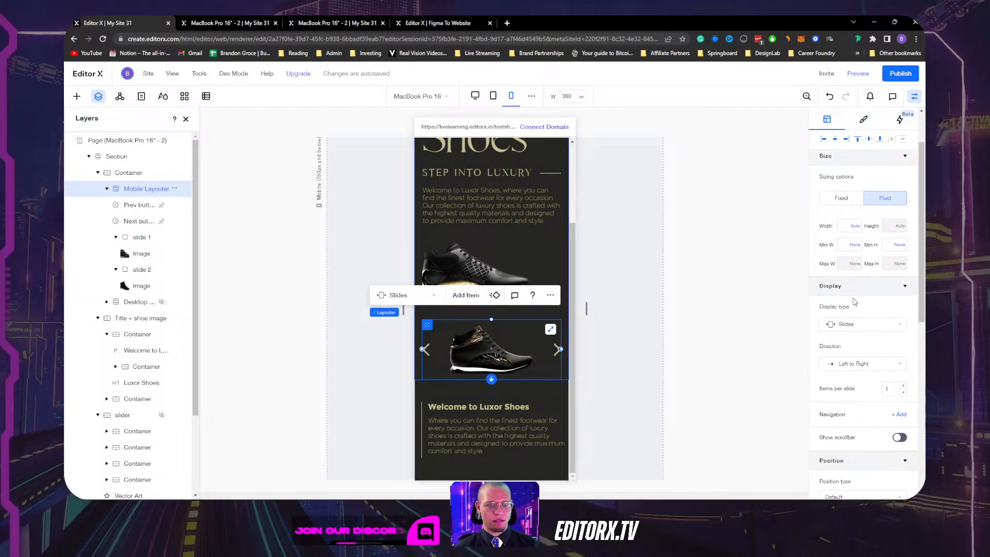
pyautogui.scroll(1, 856, 301)
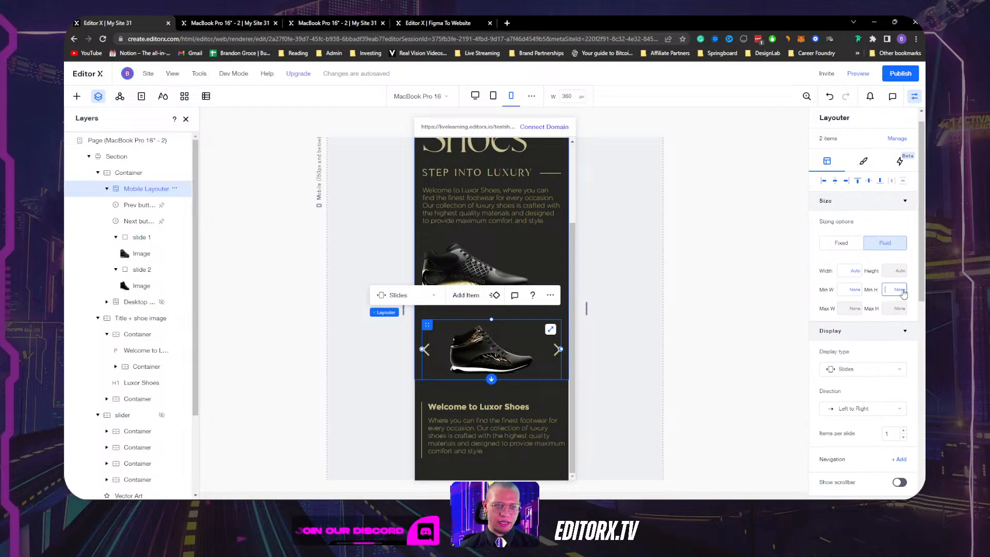
pyautogui.click(900, 290)
pyautogui.click(873, 312)
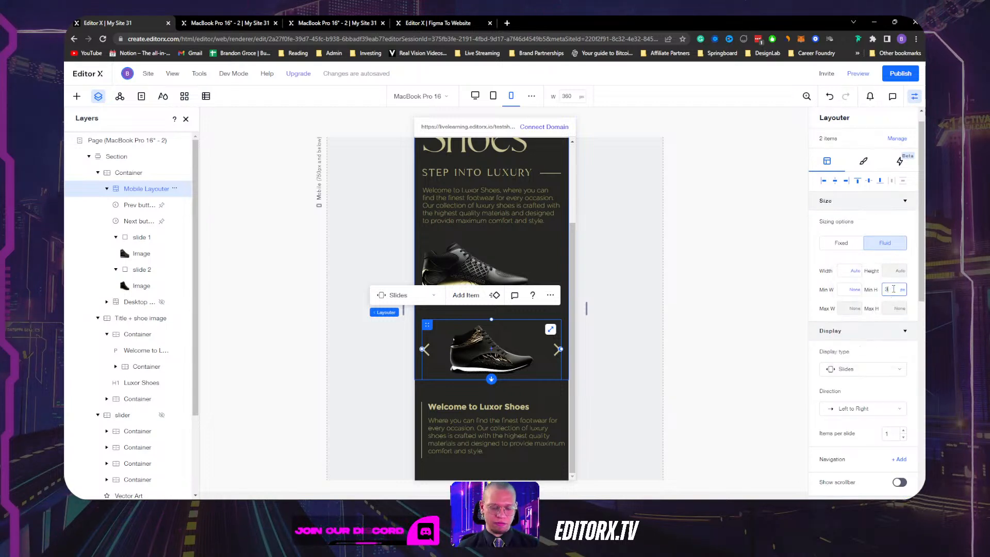
pyautogui.press('Return')
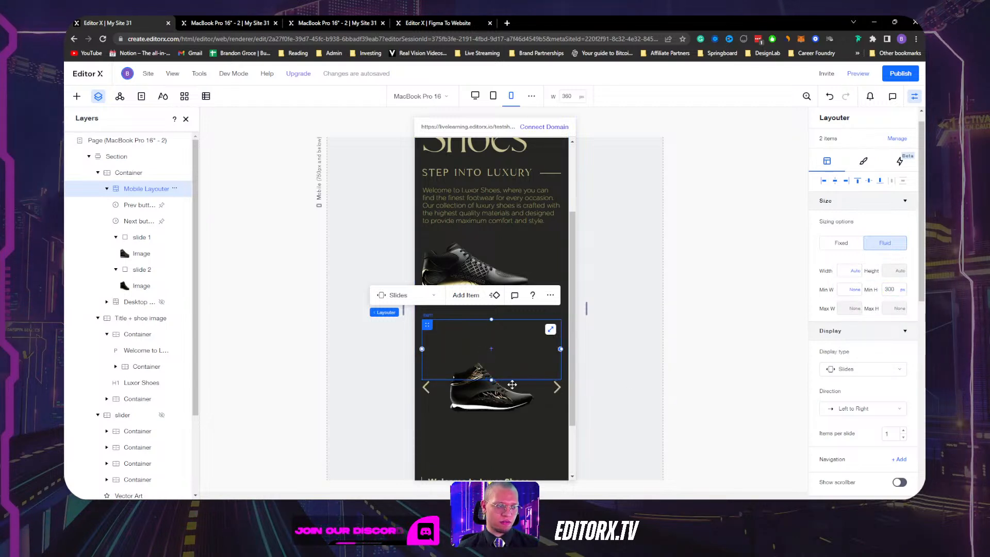
pyautogui.hotkey('ctrl', 'z')
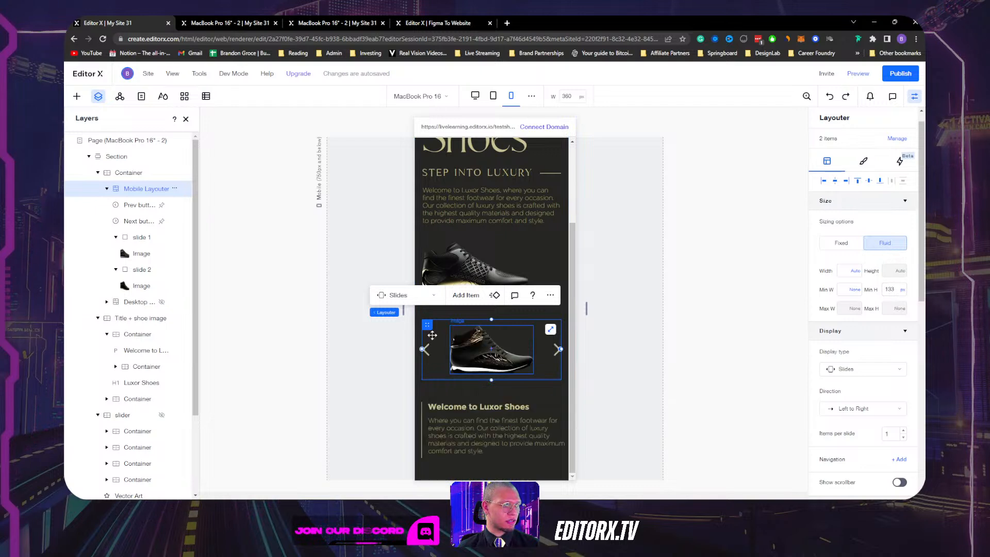
pyautogui.click(135, 172)
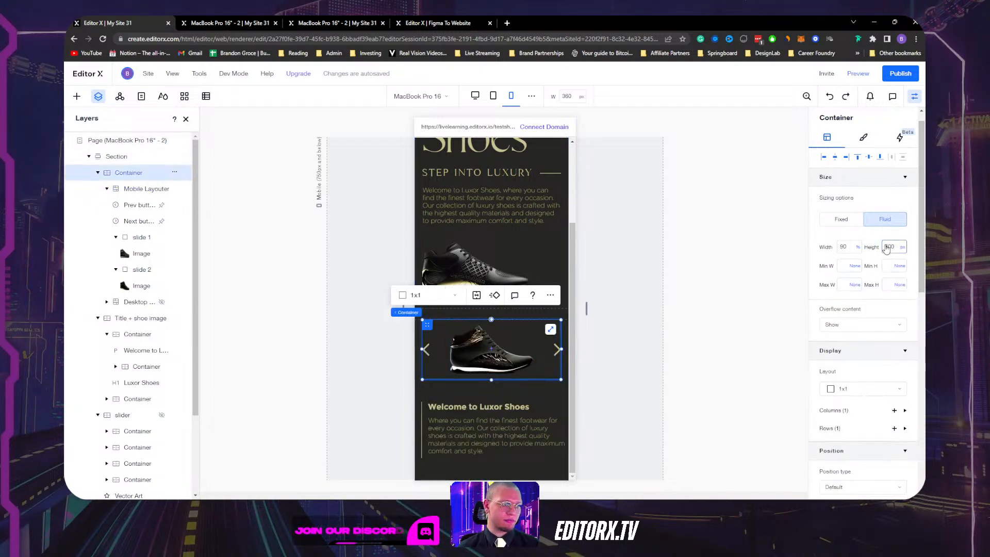
pyautogui.hotkey('ctrl', 'shift', 'z')
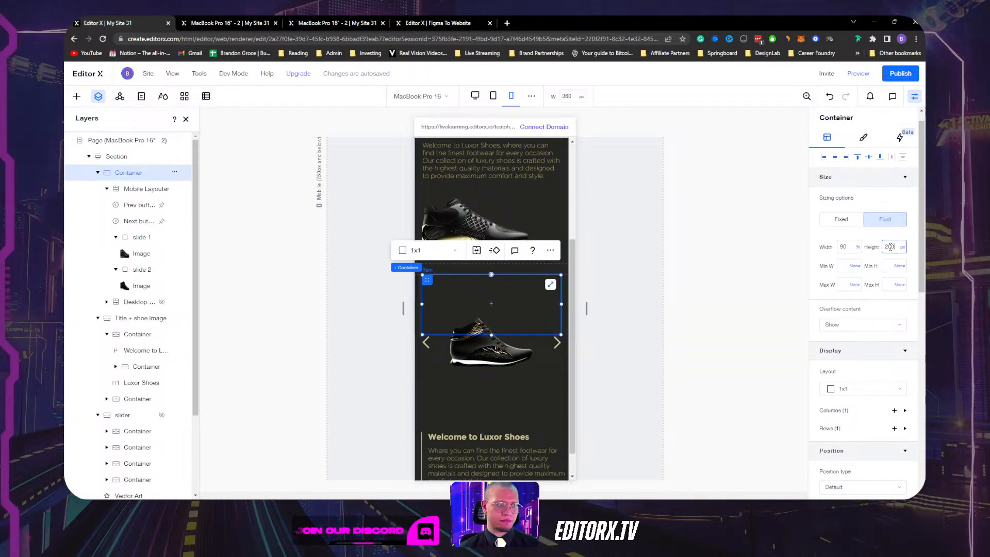
pyautogui.press('Return')
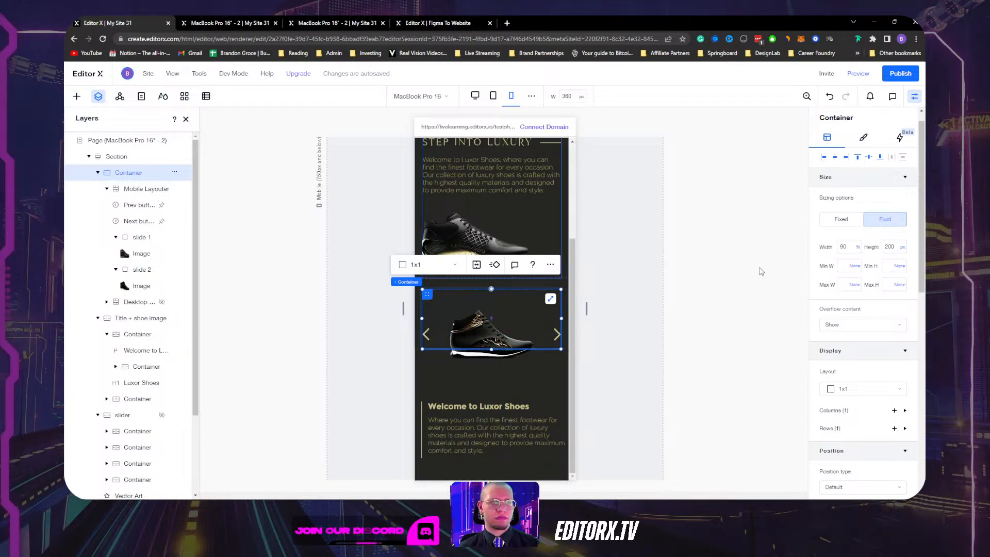
pyautogui.click(137, 191)
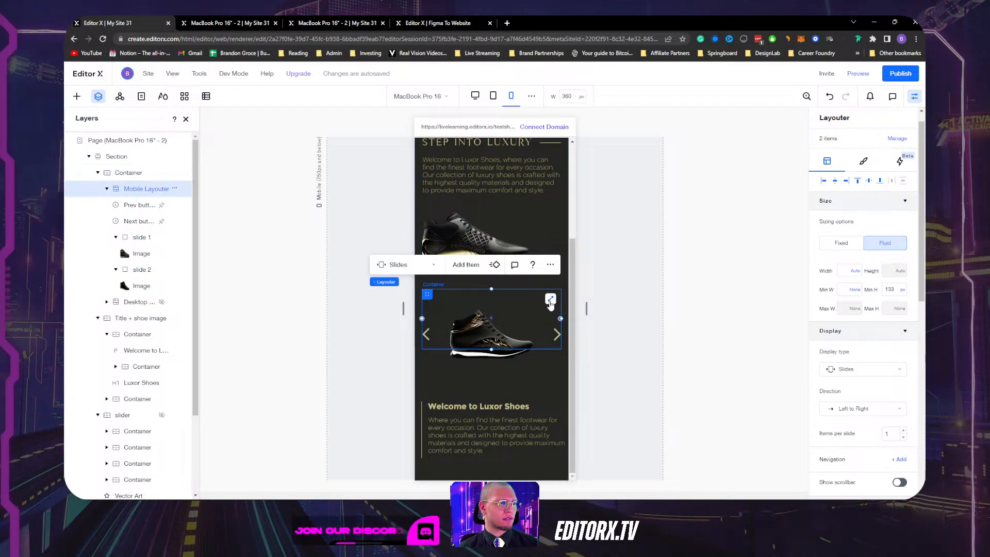
pyautogui.click(550, 300)
pyautogui.click(550, 300)
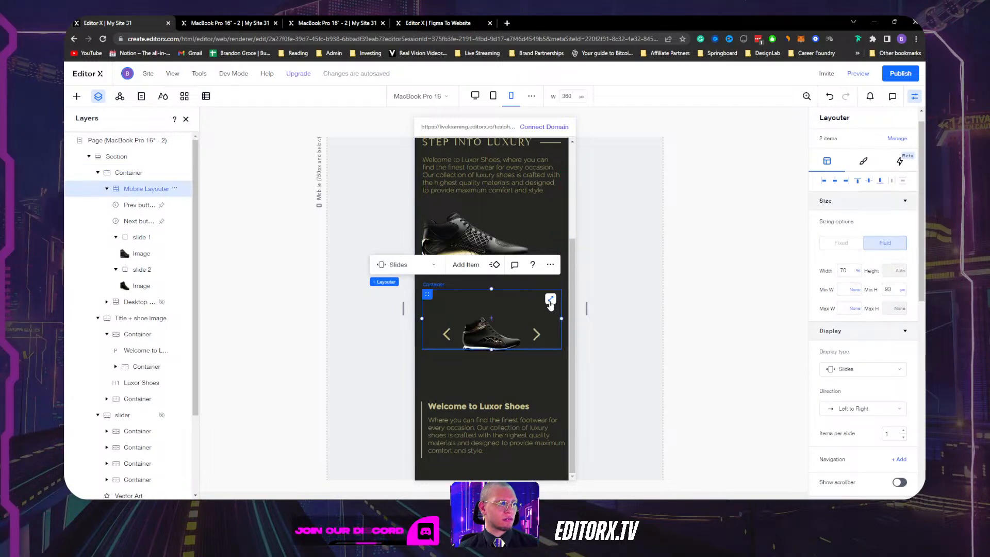
pyautogui.hotkey('ctrl', 'z')
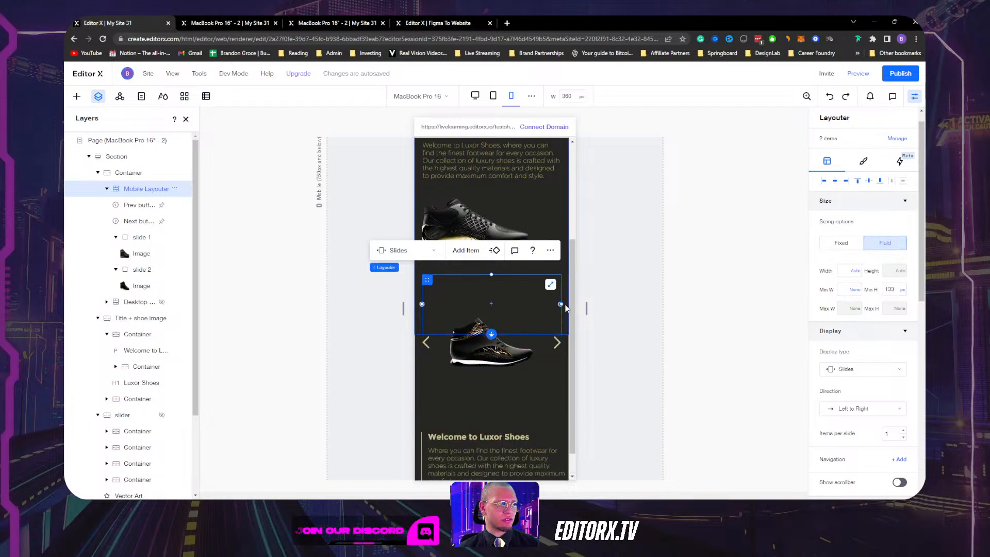
pyautogui.click(131, 177)
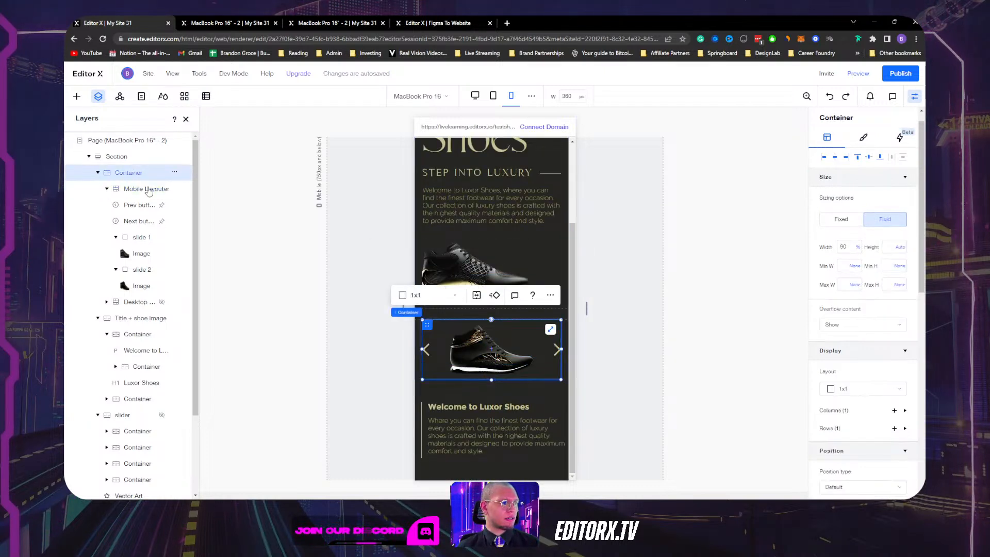
pyautogui.click(421, 360)
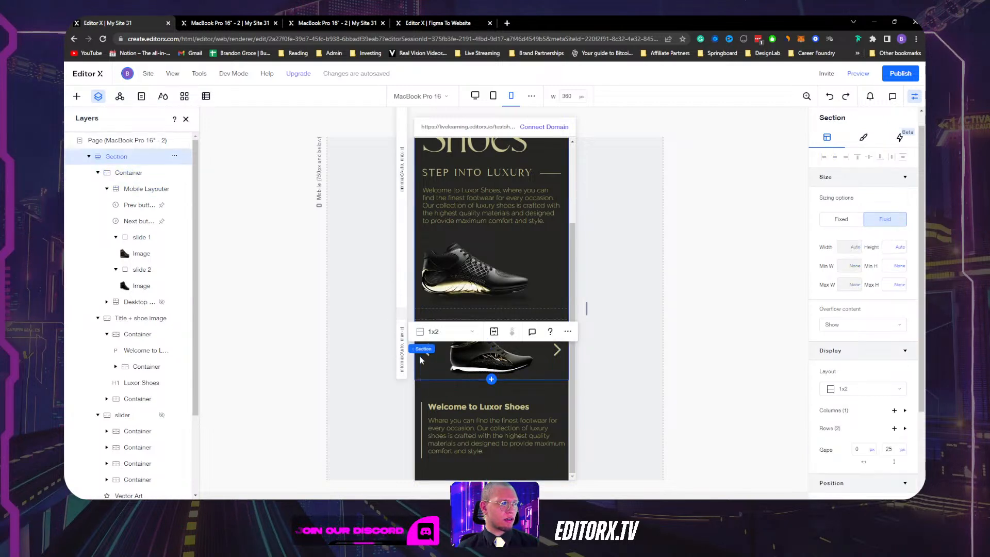
pyautogui.click(402, 355)
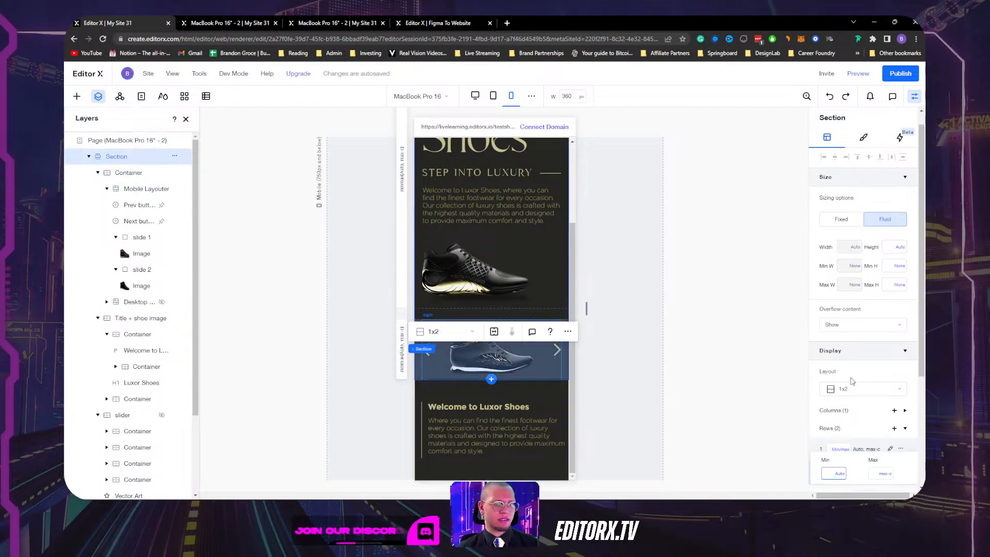
pyautogui.click(885, 473)
pyautogui.click(870, 442)
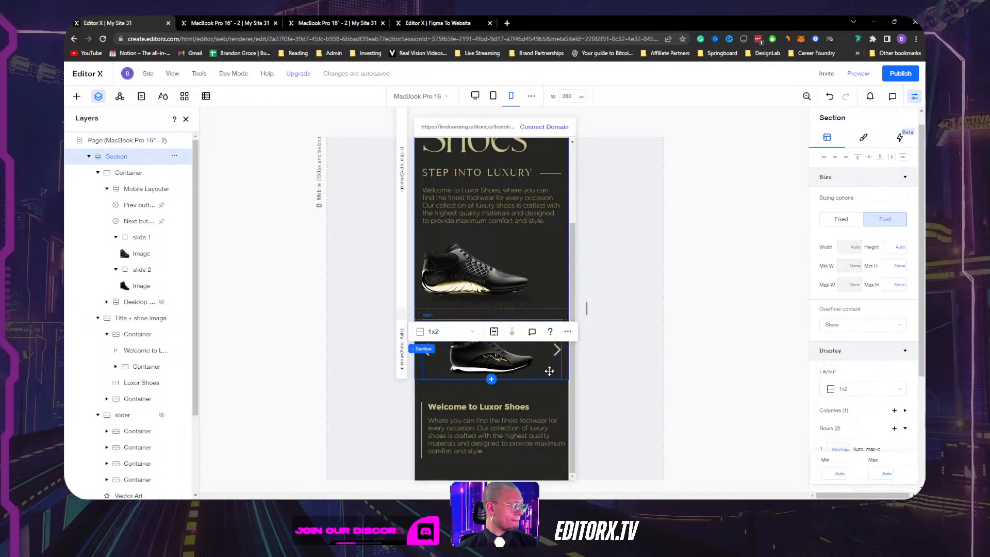
pyautogui.click(518, 363)
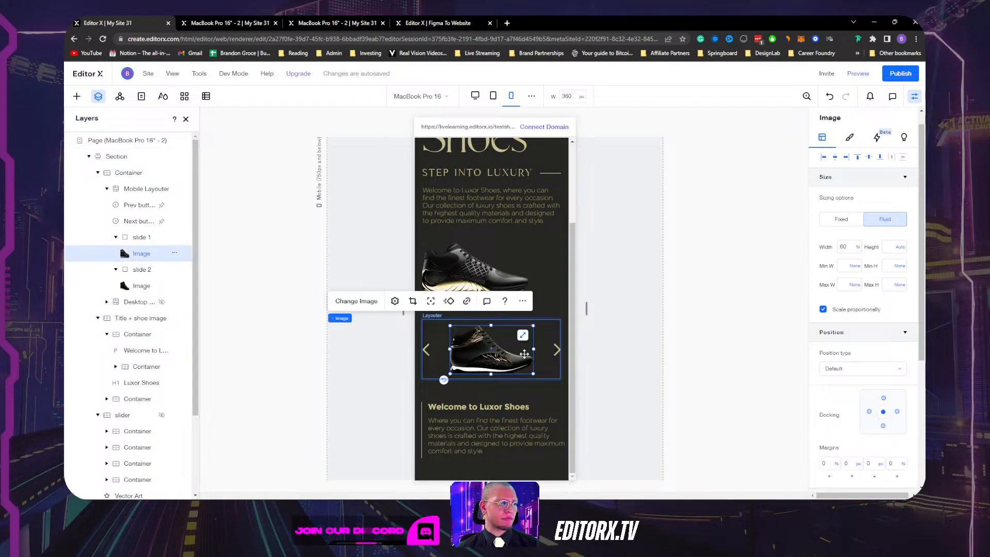
pyautogui.click(541, 335)
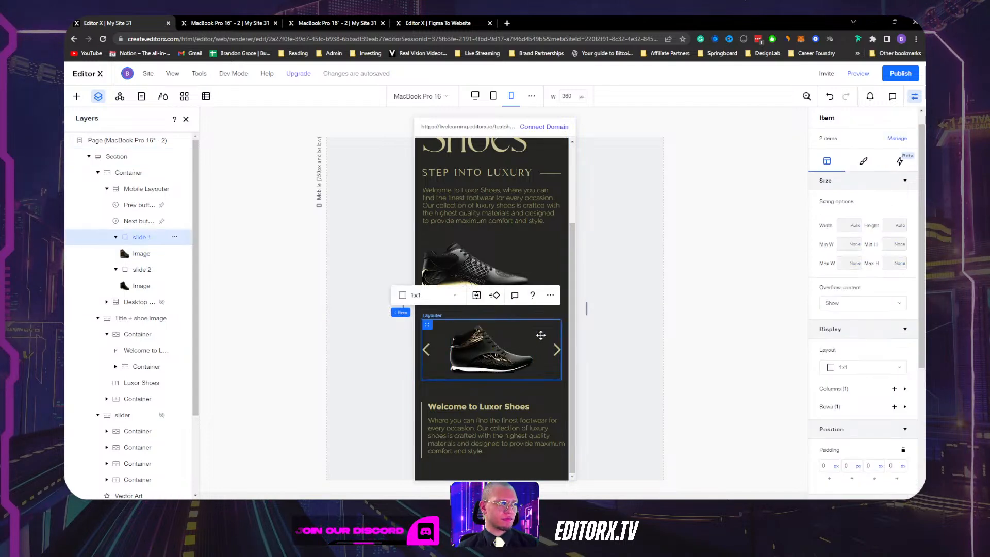
pyautogui.click(148, 290)
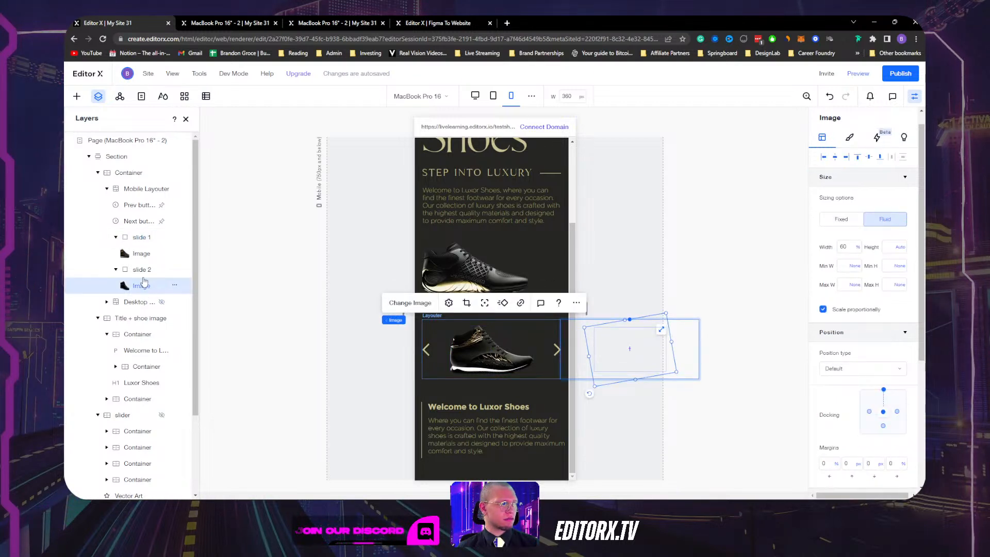
pyautogui.click(140, 269)
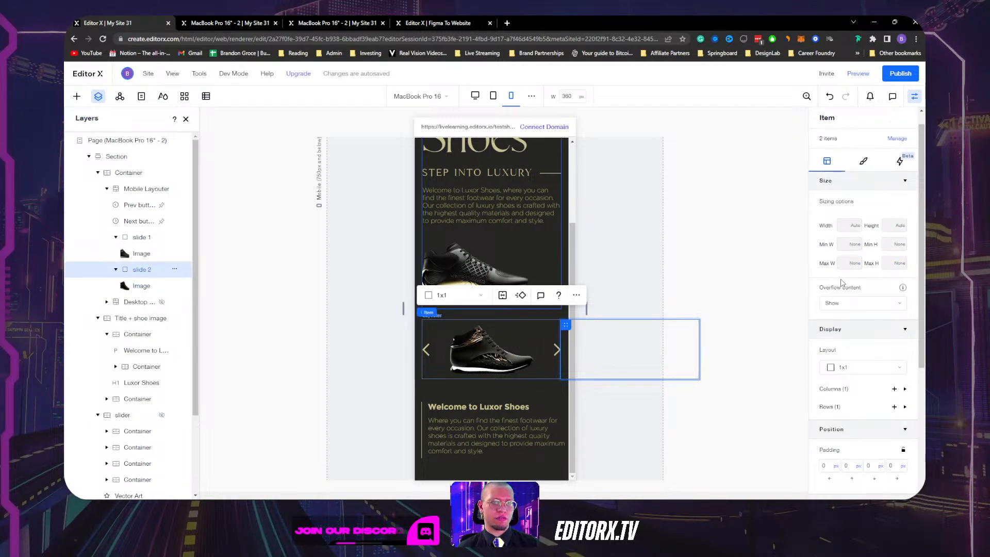
pyautogui.scroll(-5, 843, 284)
pyautogui.scroll(3, 843, 283)
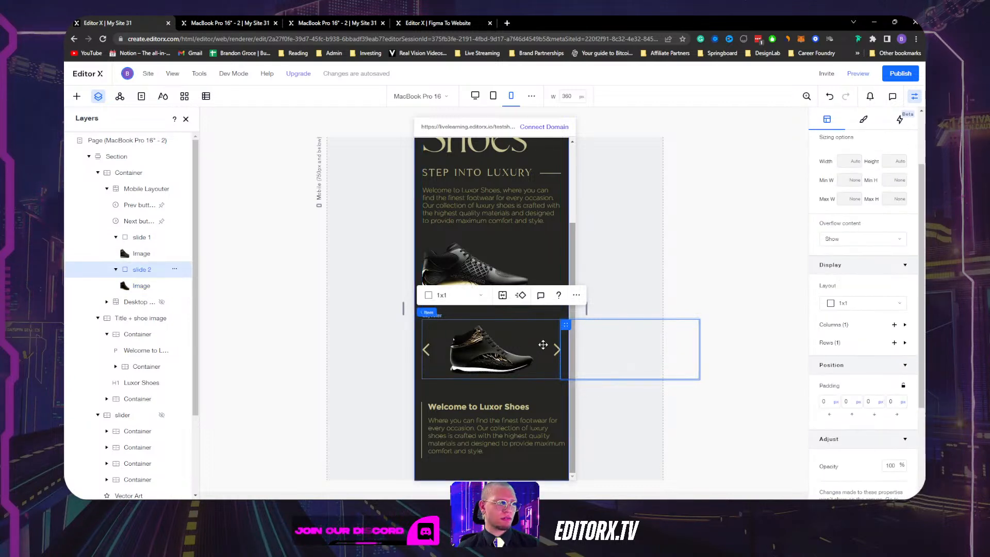
pyautogui.click(428, 324)
pyautogui.click(435, 324)
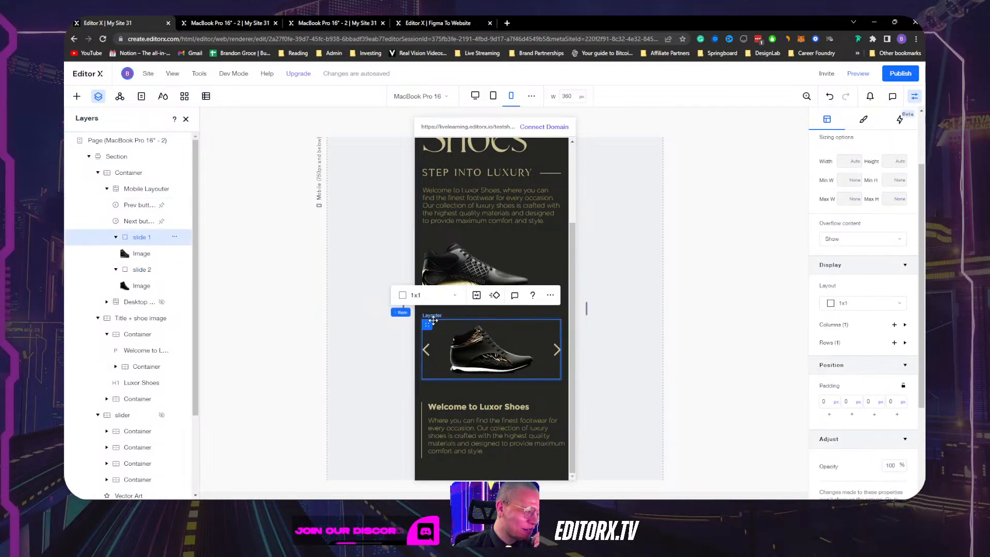
pyautogui.click(145, 189)
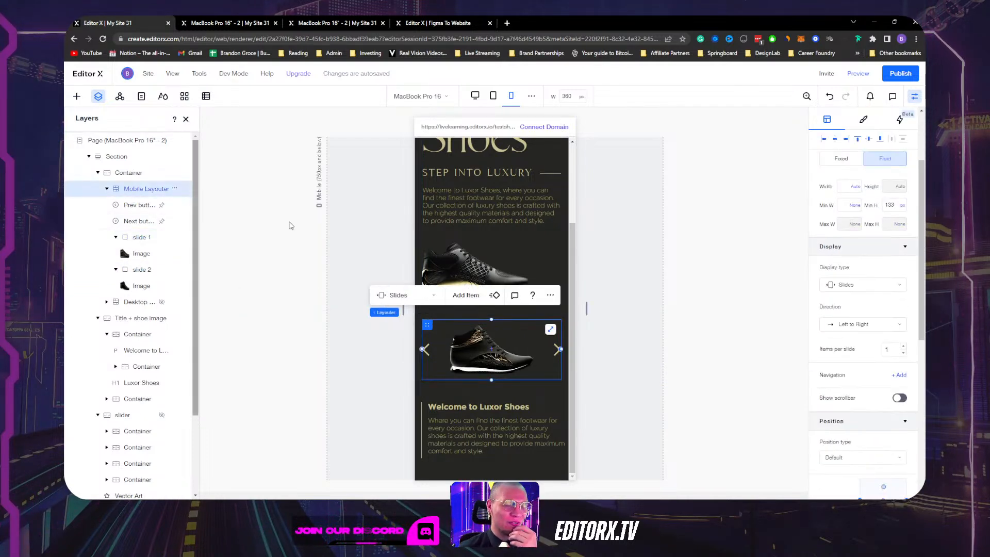
# Try a 200 px height on the slider's container, then undo that change.
pyautogui.click(129, 173)
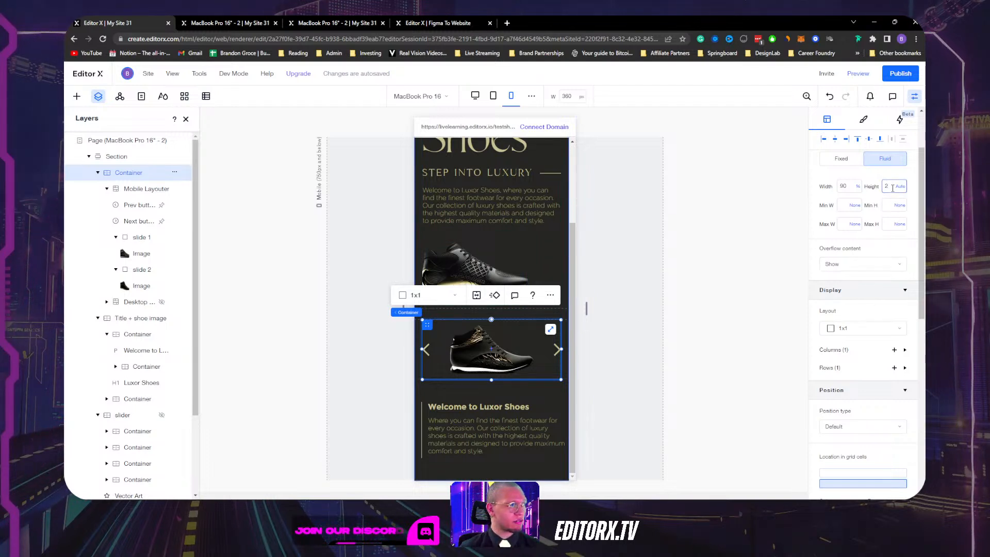
pyautogui.press('Return')
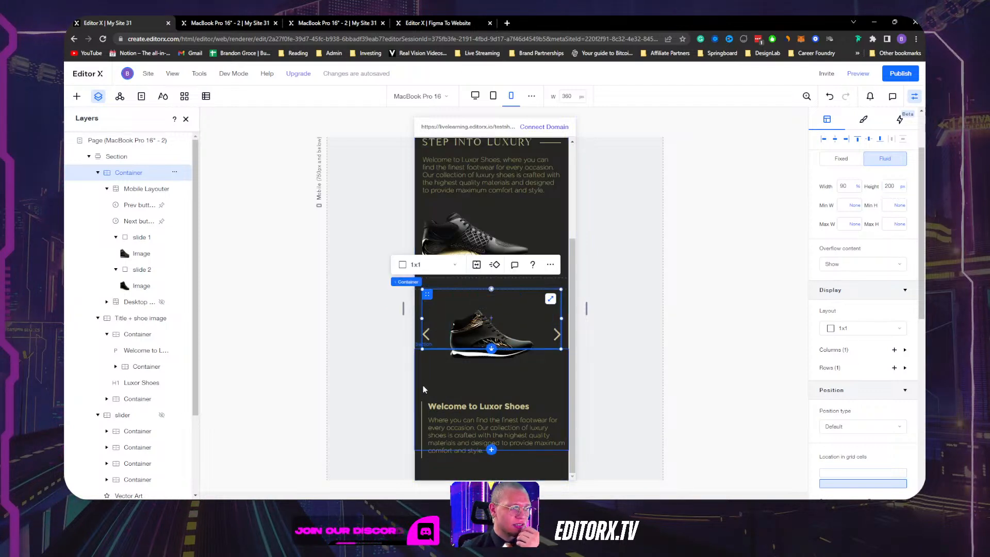
pyautogui.click(419, 326)
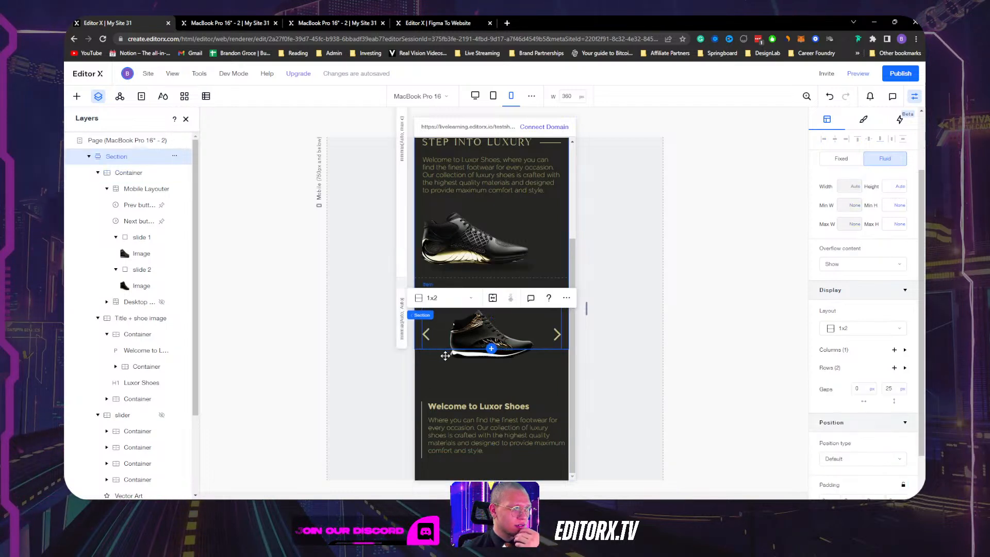
pyautogui.click(150, 174)
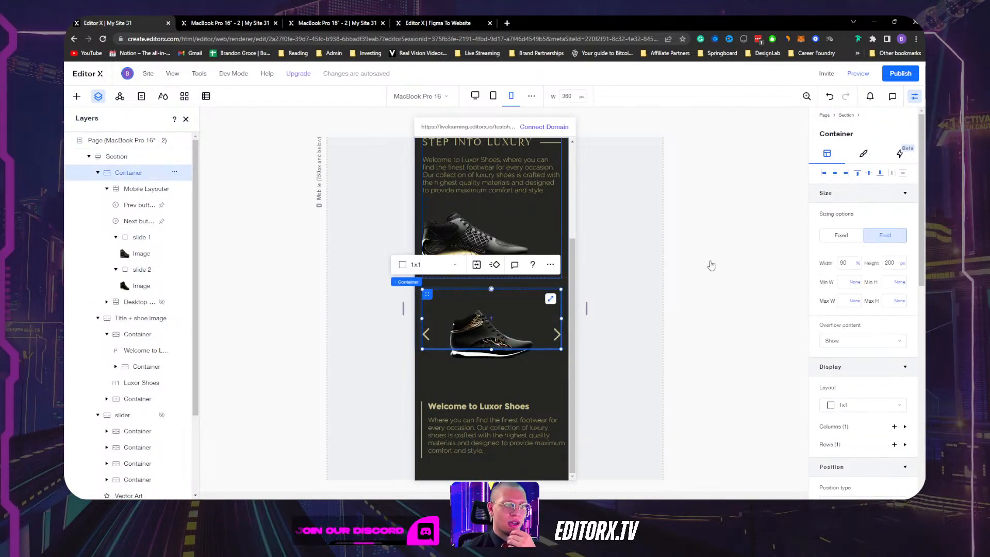
pyautogui.scroll(1, 548, 345)
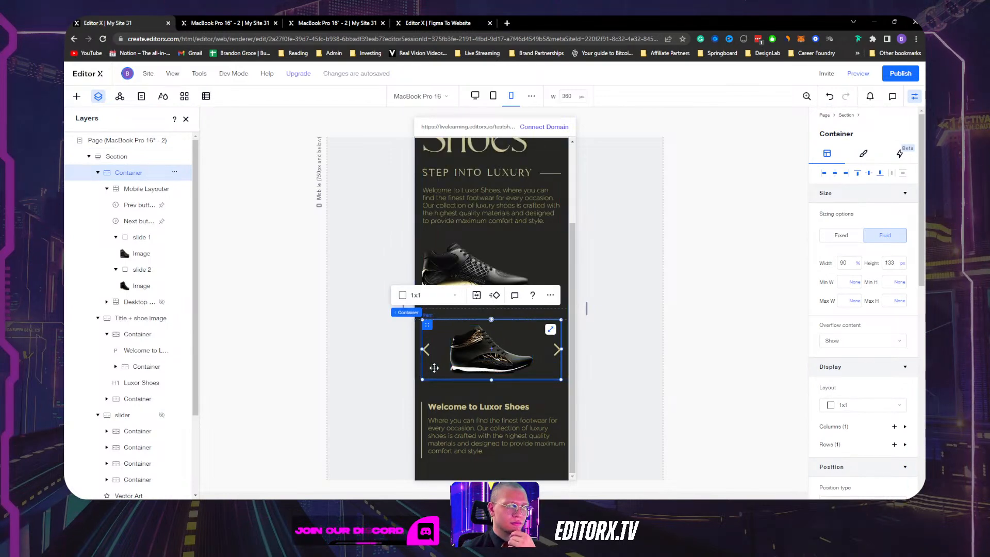
pyautogui.click(891, 263)
pyautogui.write('200')
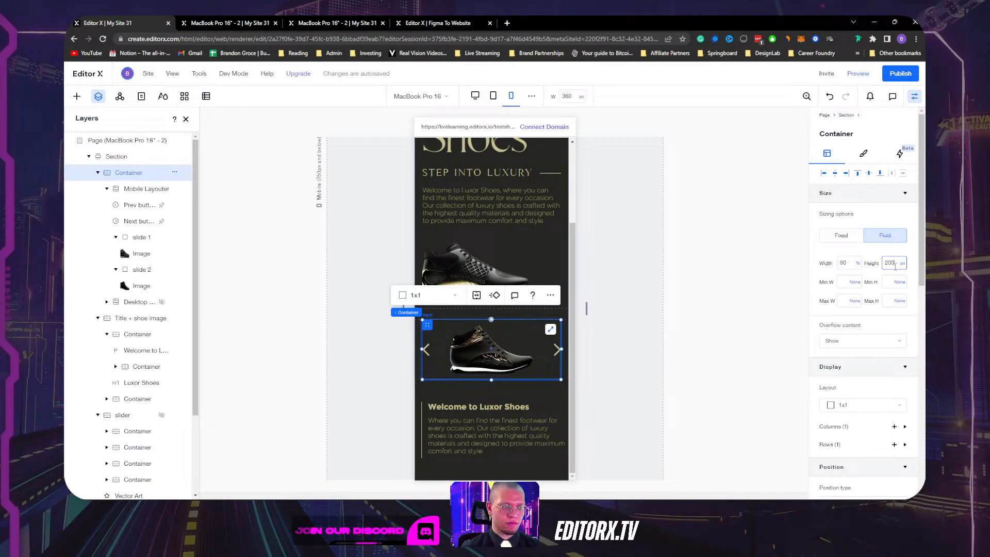
pyautogui.press('Return')
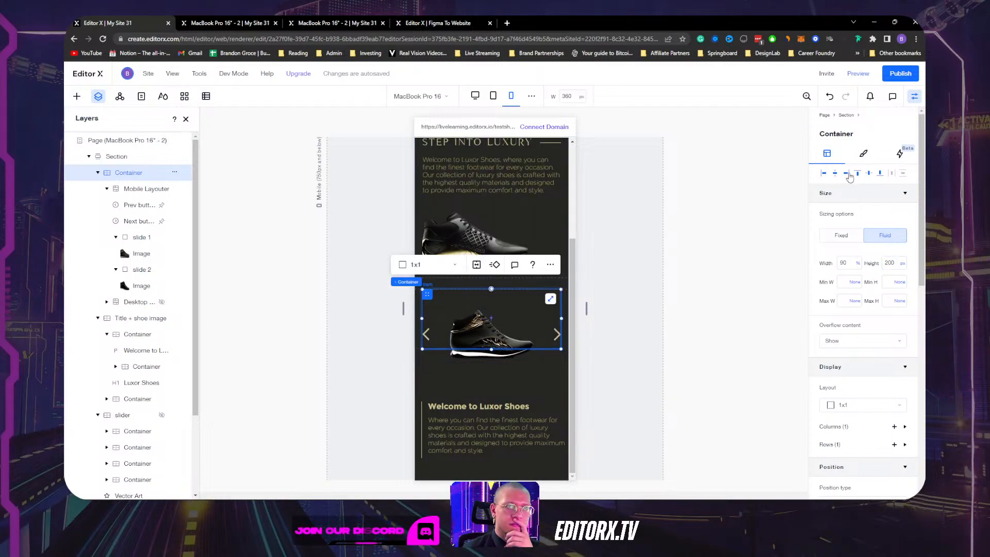
pyautogui.hotkey('ctrl', 'z')
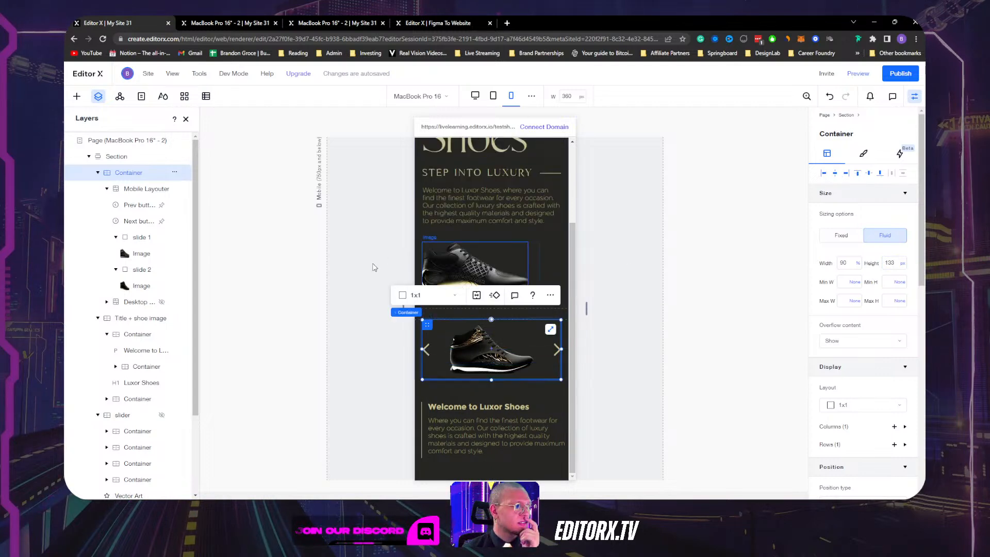
# Set the mobile slider's minimum height to 200 px, then select its parent container's height unit.
pyautogui.click(464, 357)
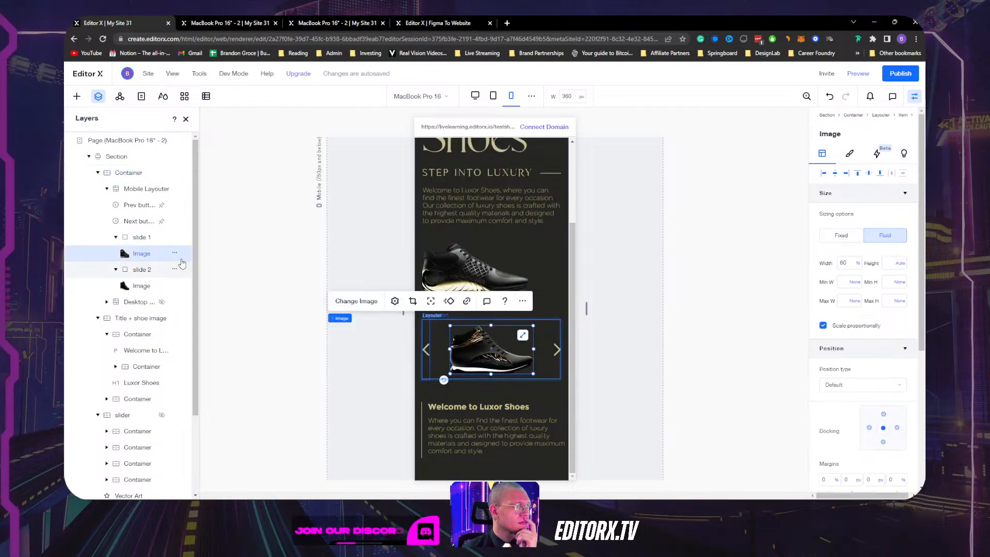
pyautogui.click(139, 238)
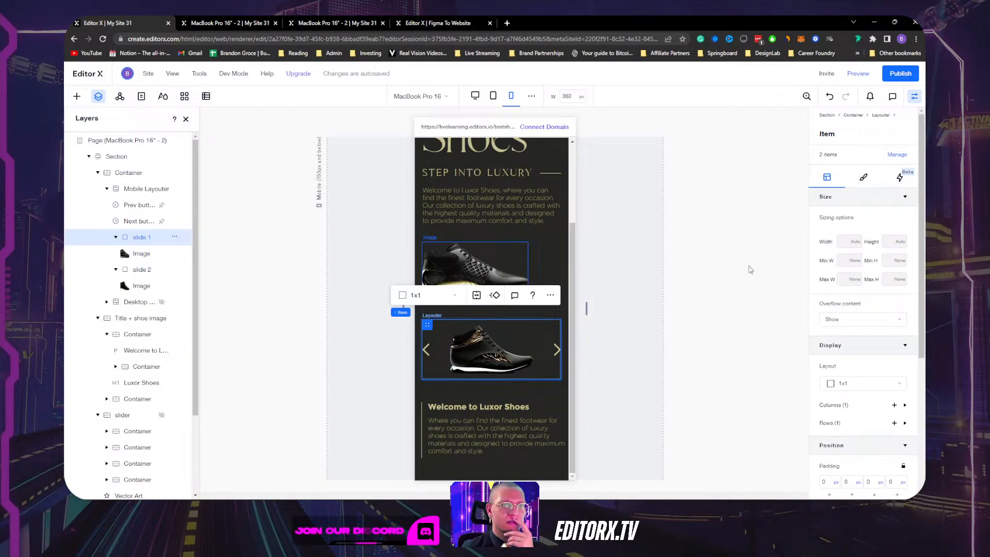
pyautogui.click(135, 188)
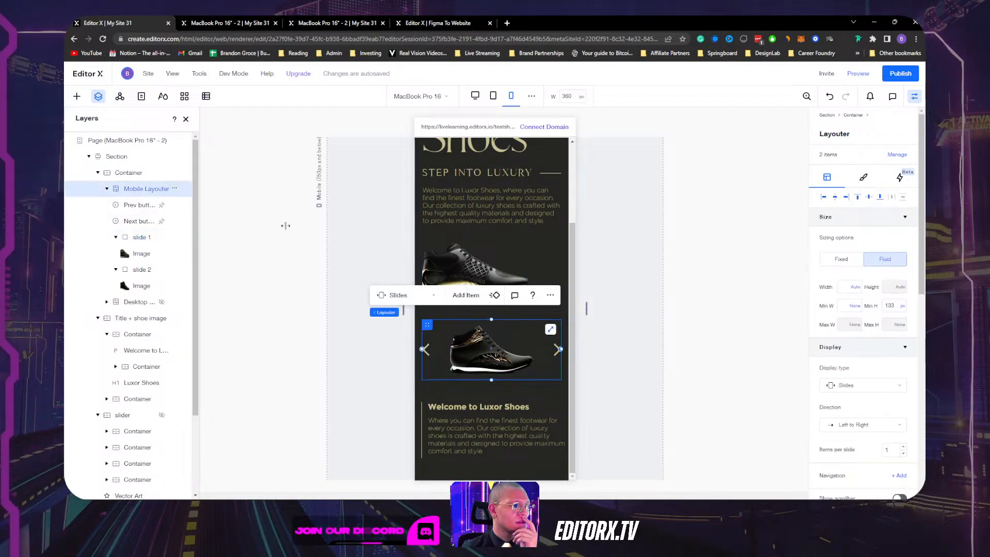
pyautogui.click(890, 305)
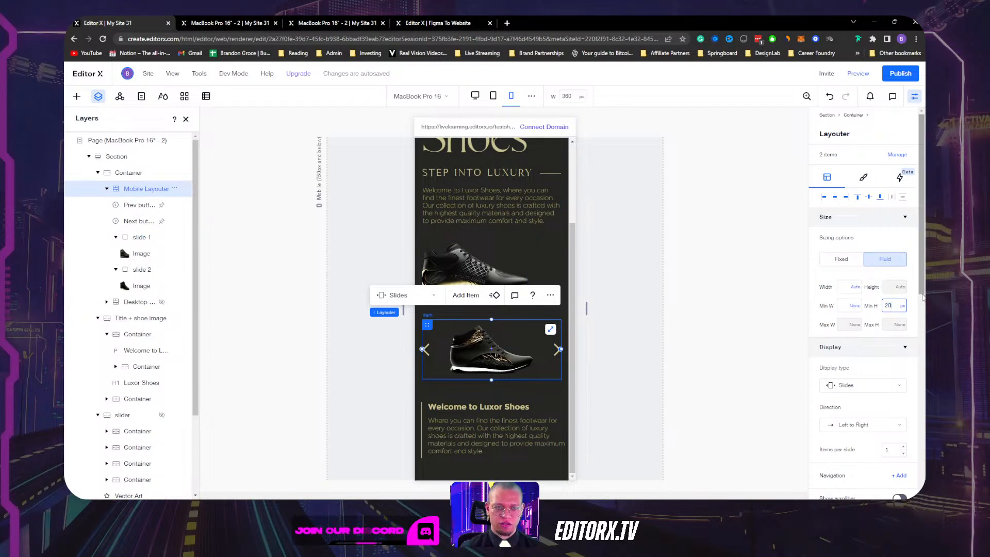
pyautogui.write('200')
pyautogui.press('Return')
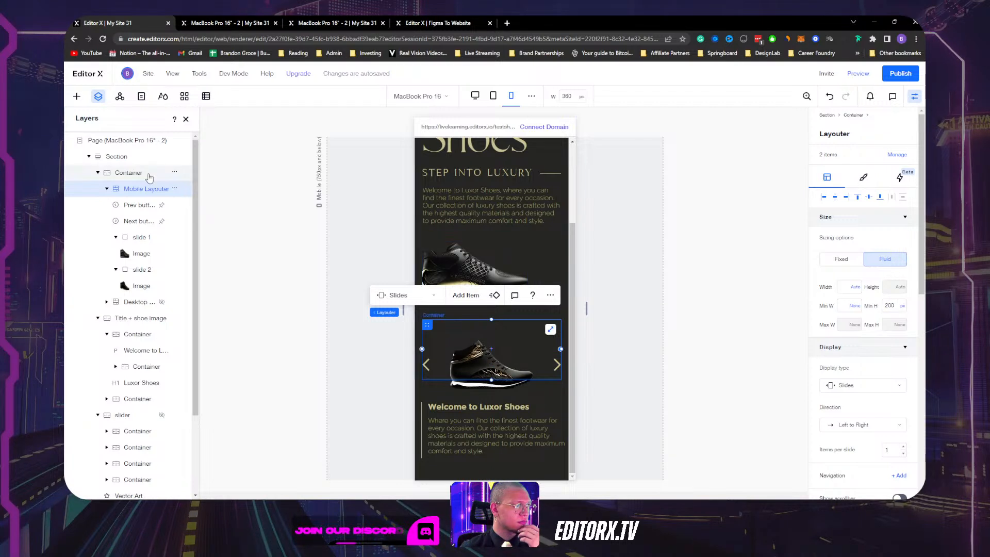
pyautogui.click(129, 172)
pyautogui.click(901, 264)
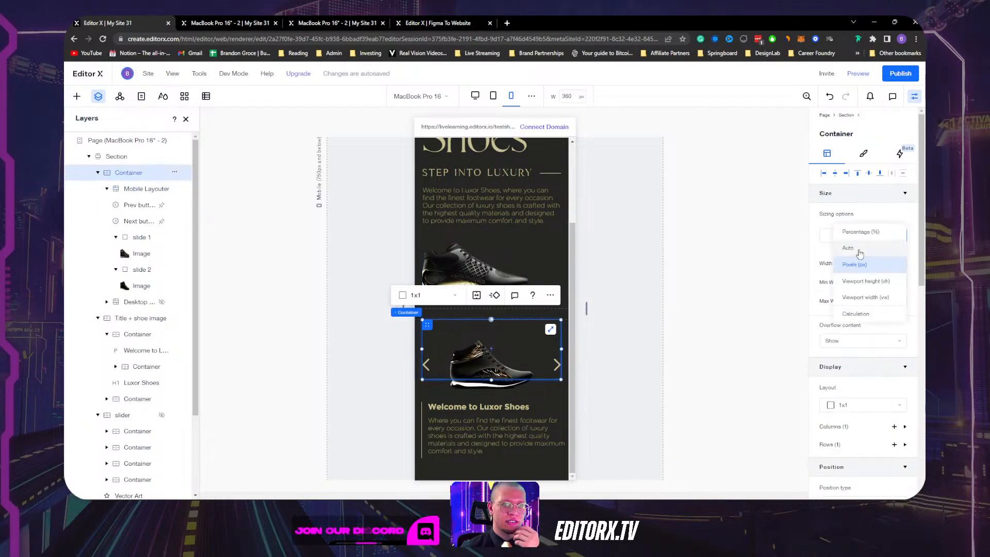
pyautogui.click(860, 250)
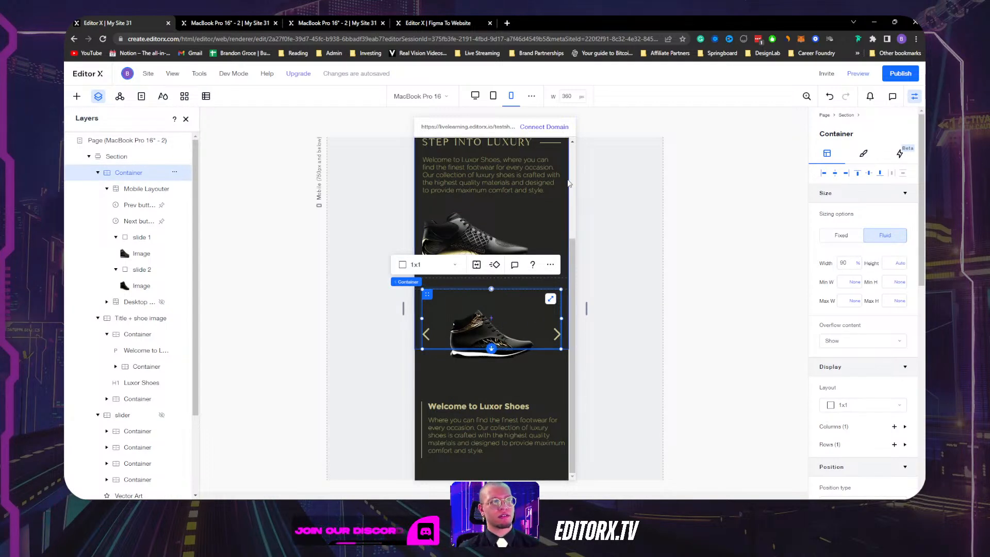
pyautogui.click(565, 211)
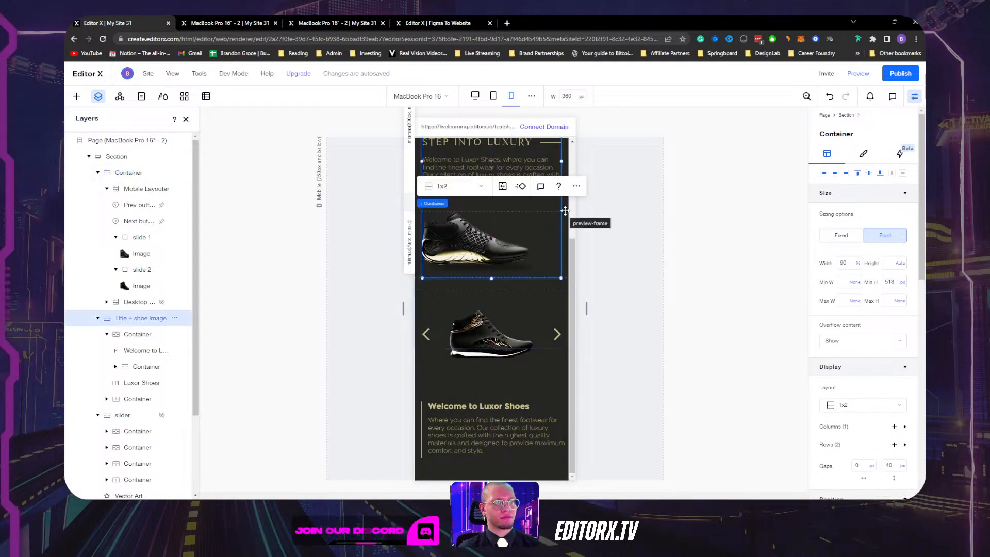
pyautogui.scroll(3, 538, 287)
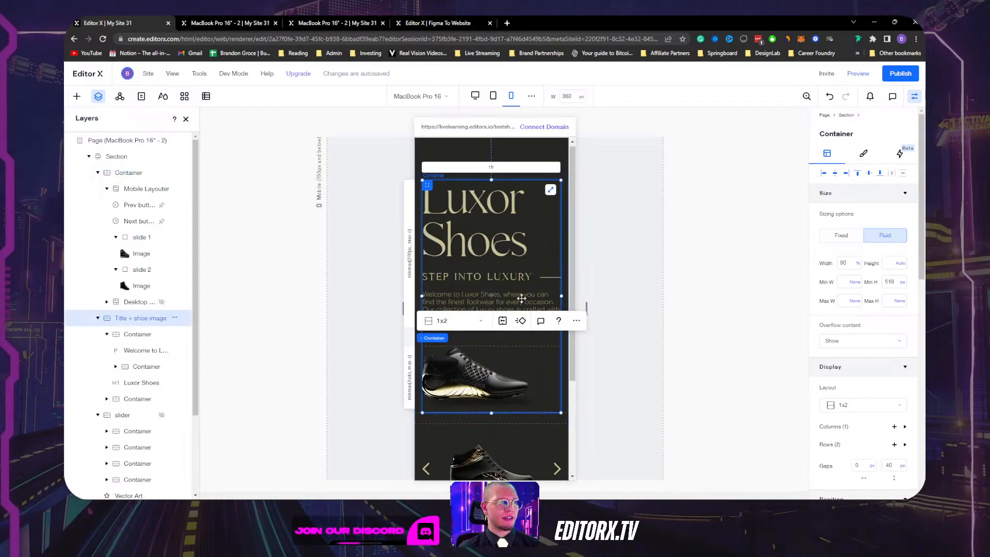
pyautogui.click(497, 421)
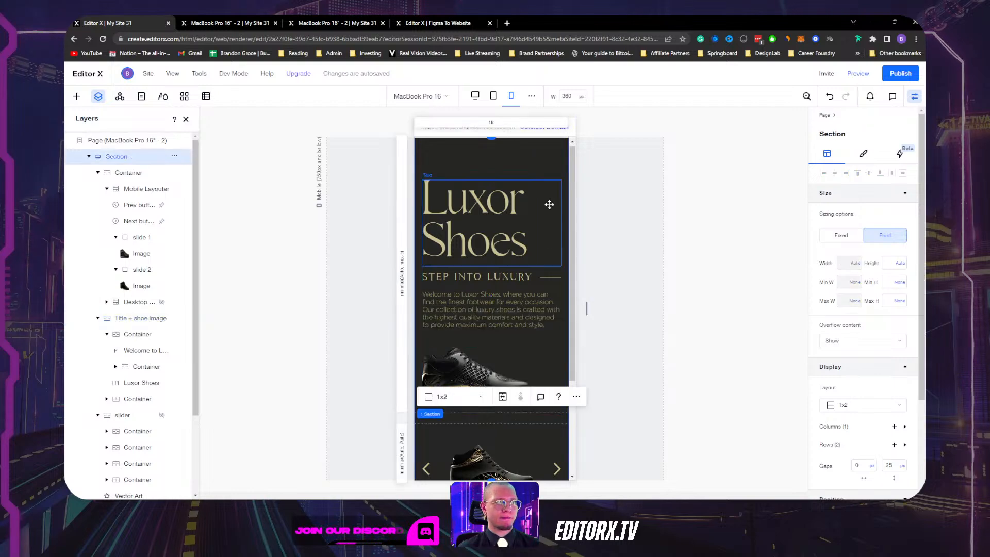
pyautogui.scroll(-3, 517, 203)
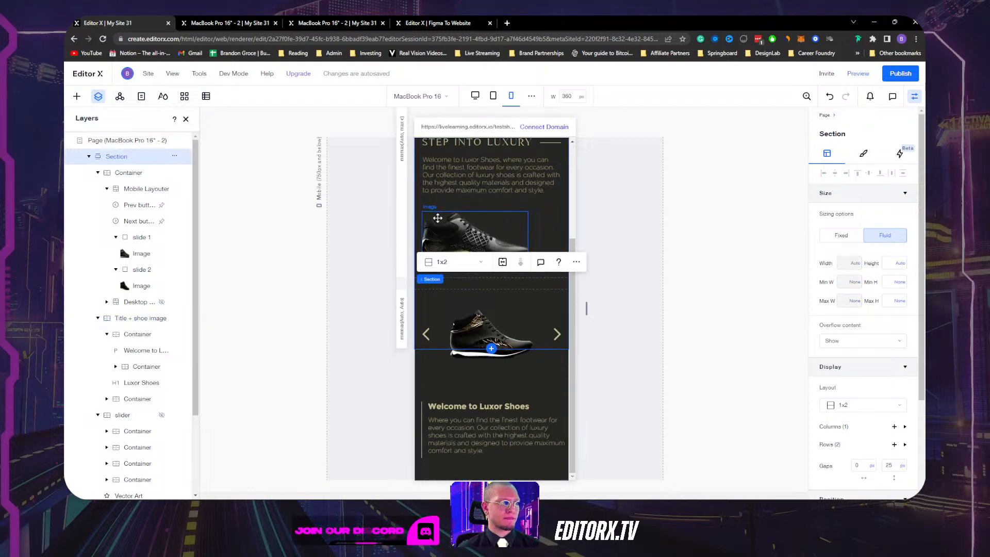
pyautogui.click(405, 334)
pyautogui.scroll(-3, 855, 399)
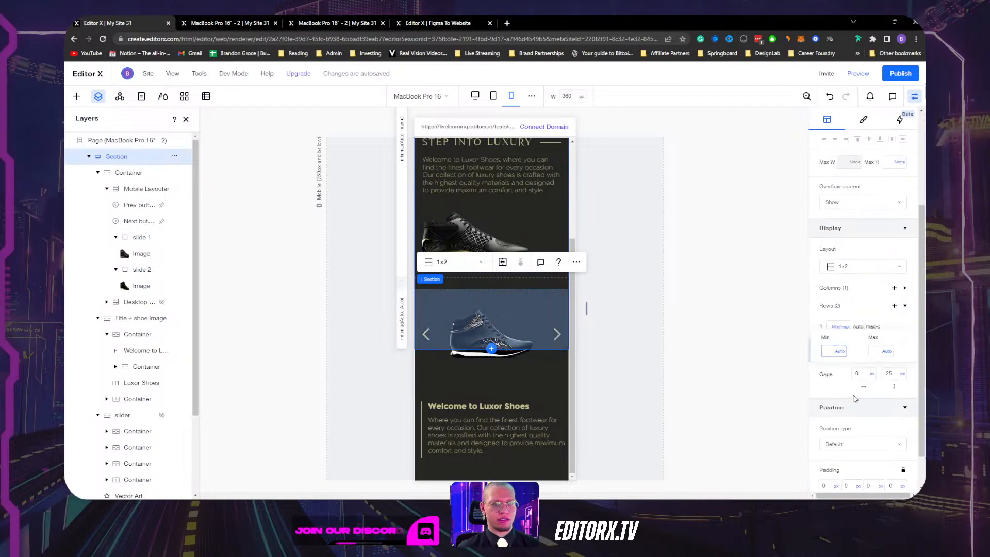
pyautogui.write('200')
pyautogui.press('Return')
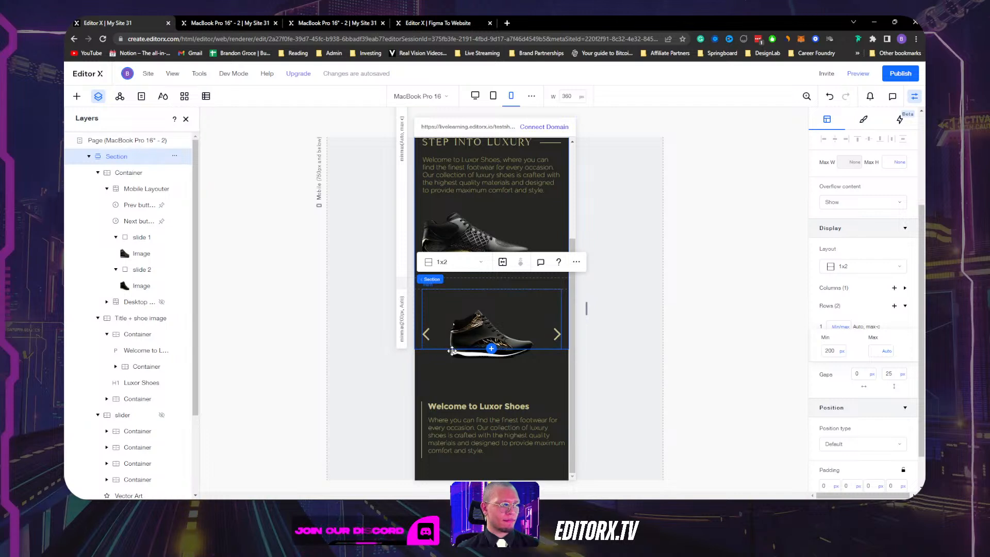
pyautogui.hotkey('ctrl', 'z')
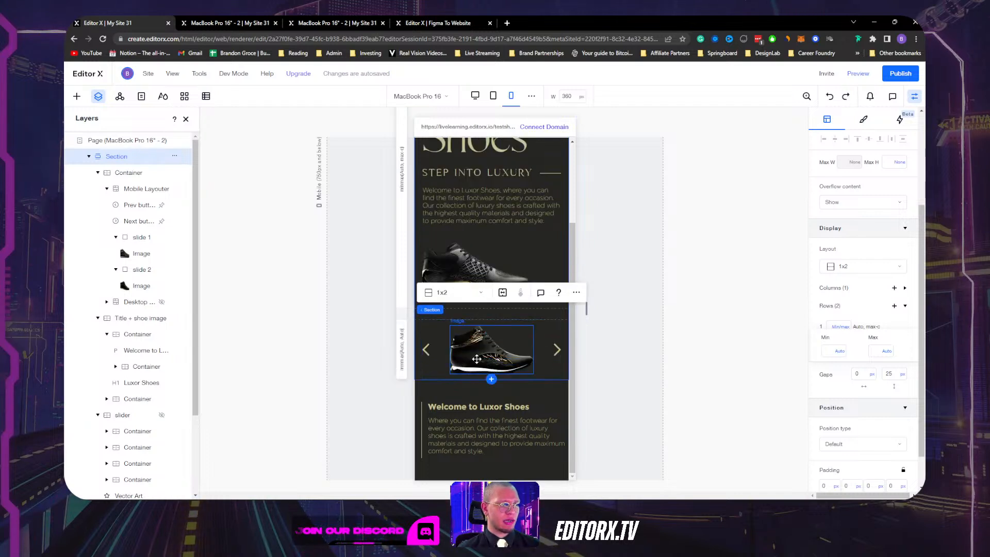
pyautogui.click(546, 333)
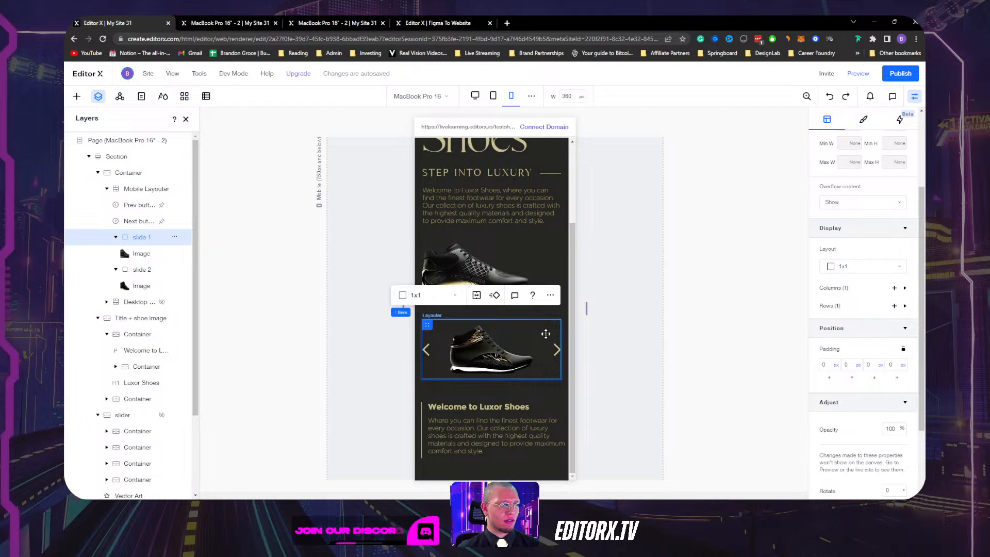
# Set the slide 1 and slide 2 shoe images to 50% width, then reload the editor.
pyautogui.click(489, 346)
pyautogui.scroll(2, 866, 299)
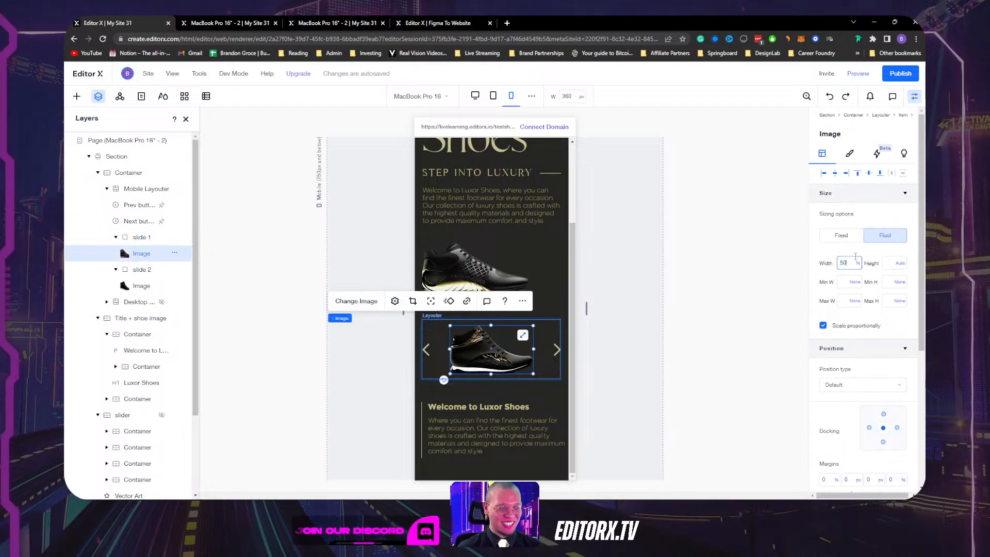
pyautogui.press('Return')
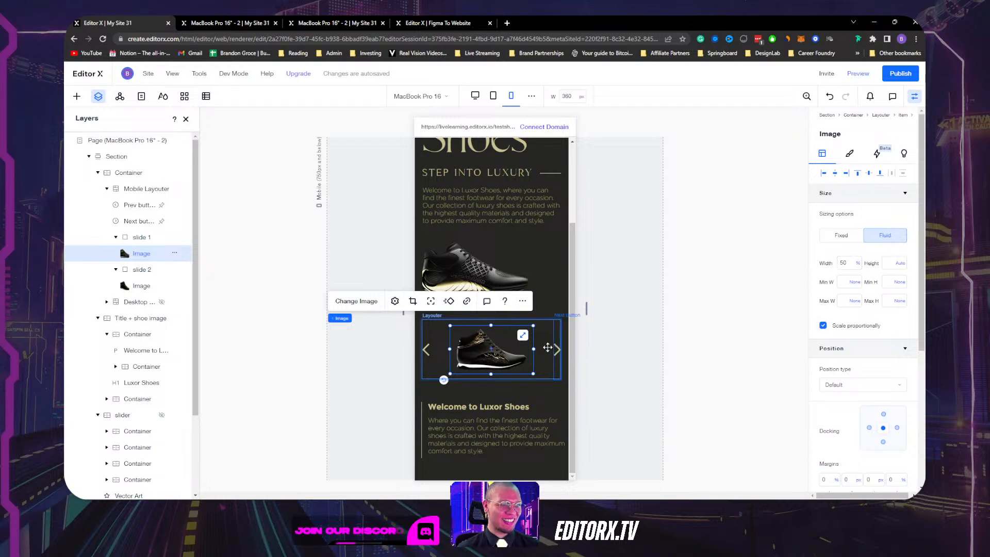
pyautogui.click(143, 285)
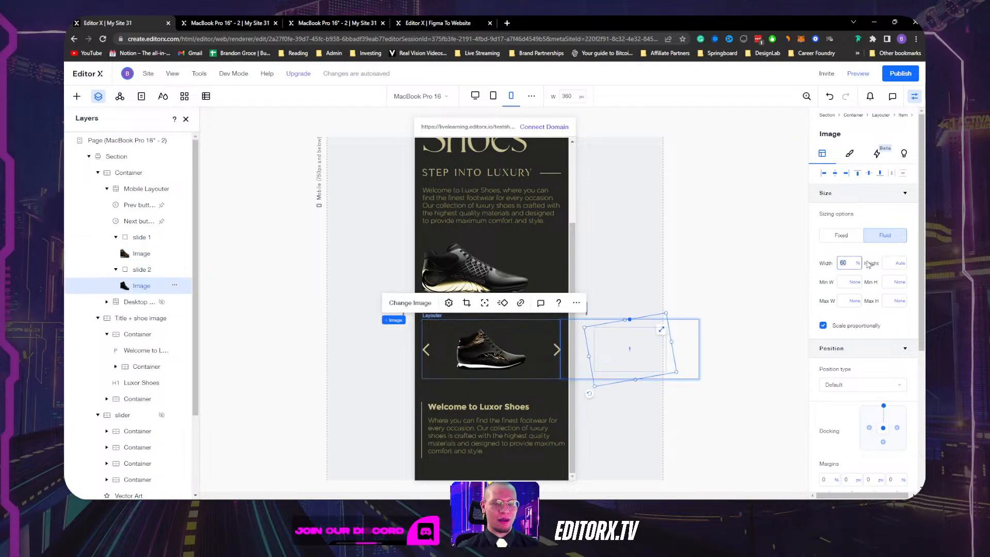
pyautogui.write('50')
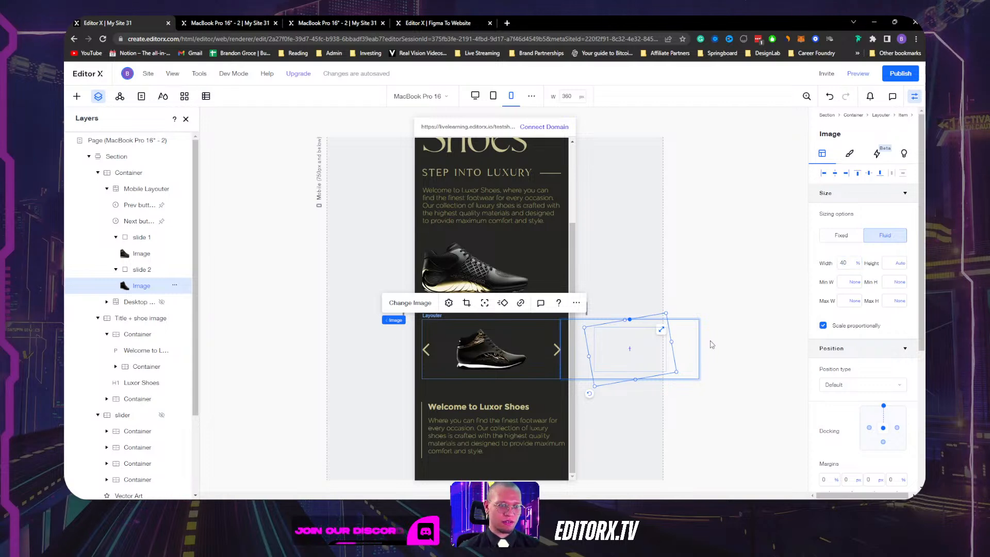
pyautogui.click(651, 421)
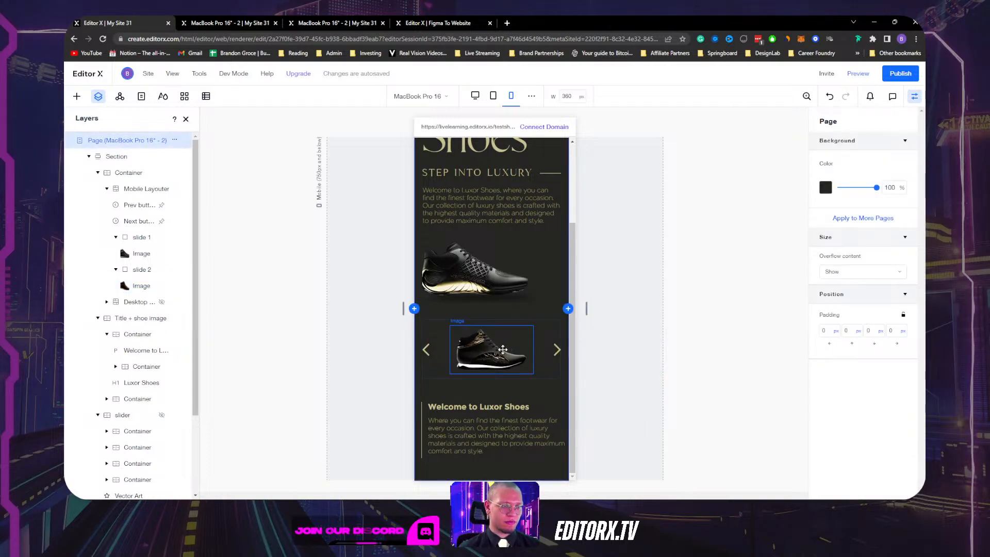
pyautogui.click(503, 349)
pyautogui.click(140, 285)
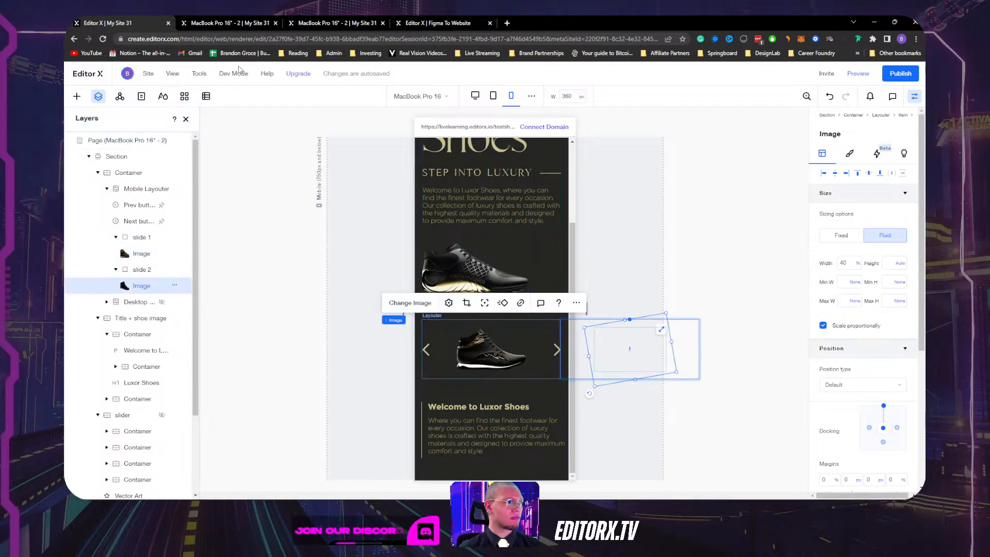
pyautogui.click(103, 39)
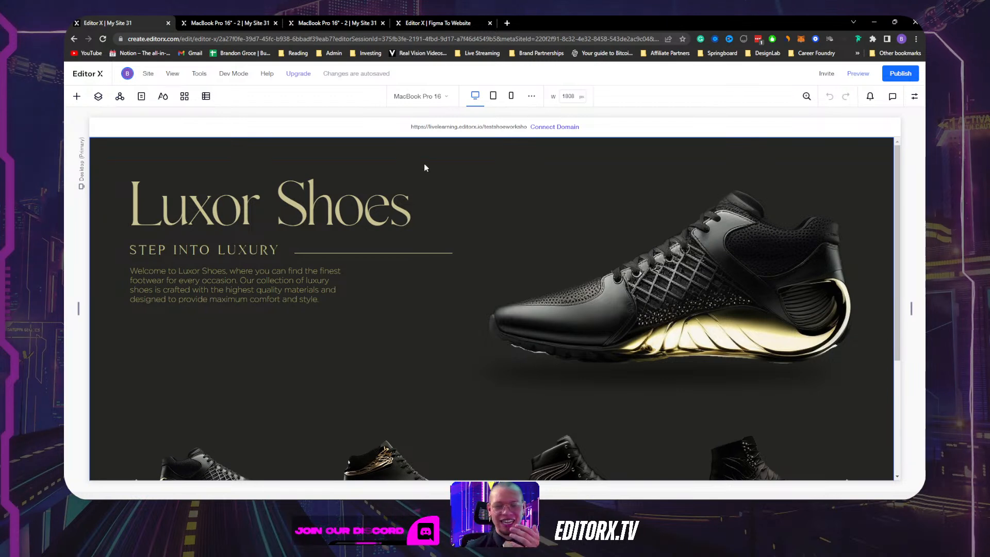
# Switch to the mobile layout and centre the second slide's shoe image within its slide.
pyautogui.click(518, 98)
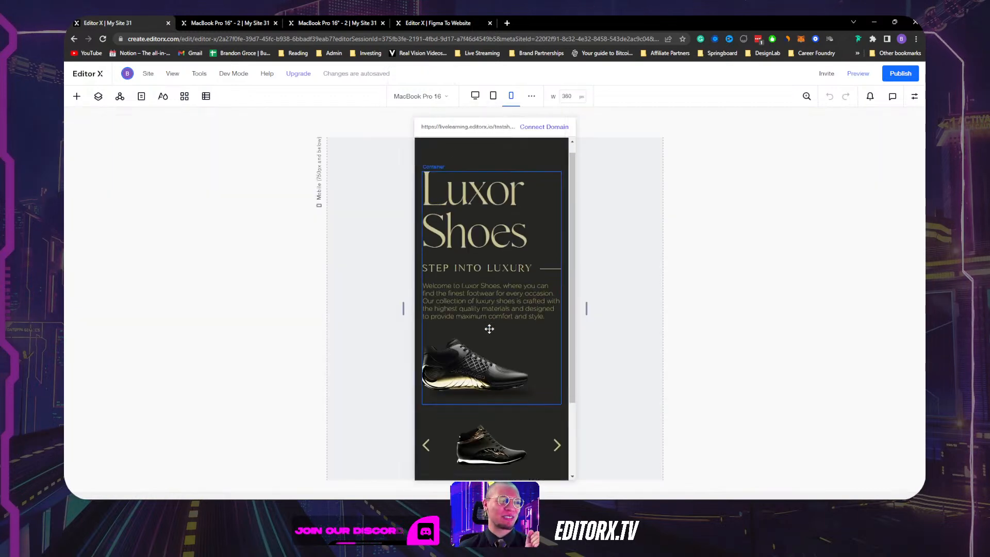
pyautogui.scroll(-2, 491, 327)
pyautogui.click(545, 363)
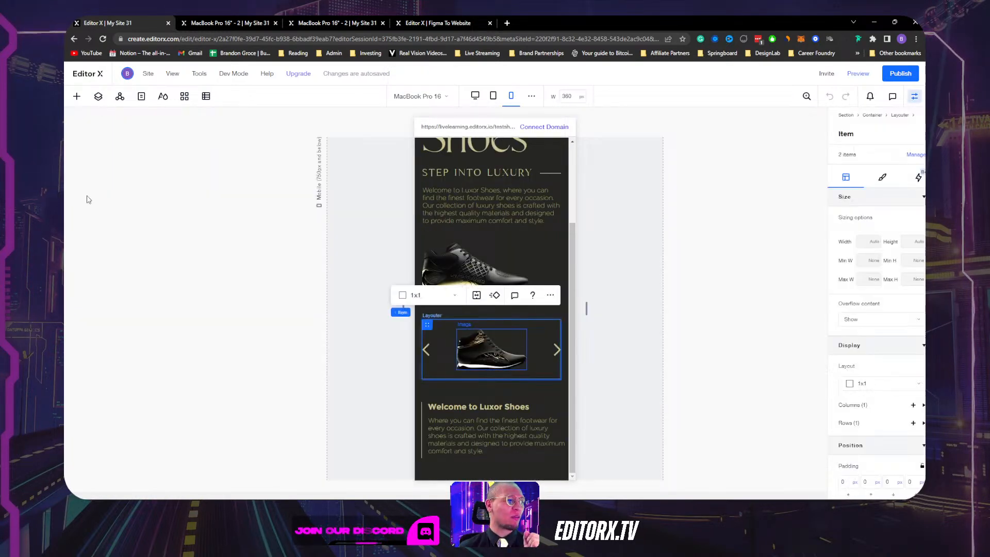
pyautogui.click(99, 98)
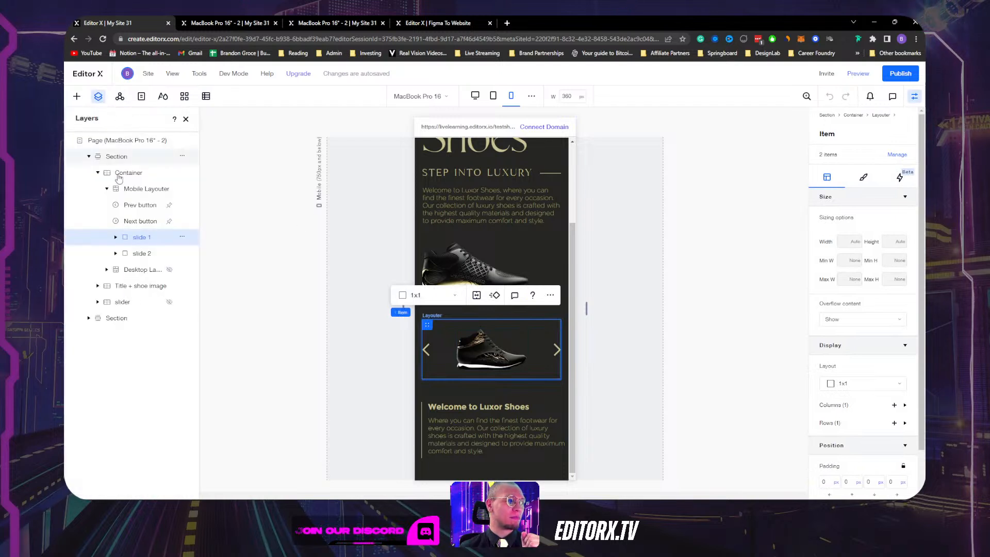
pyautogui.click(118, 254)
pyautogui.click(115, 254)
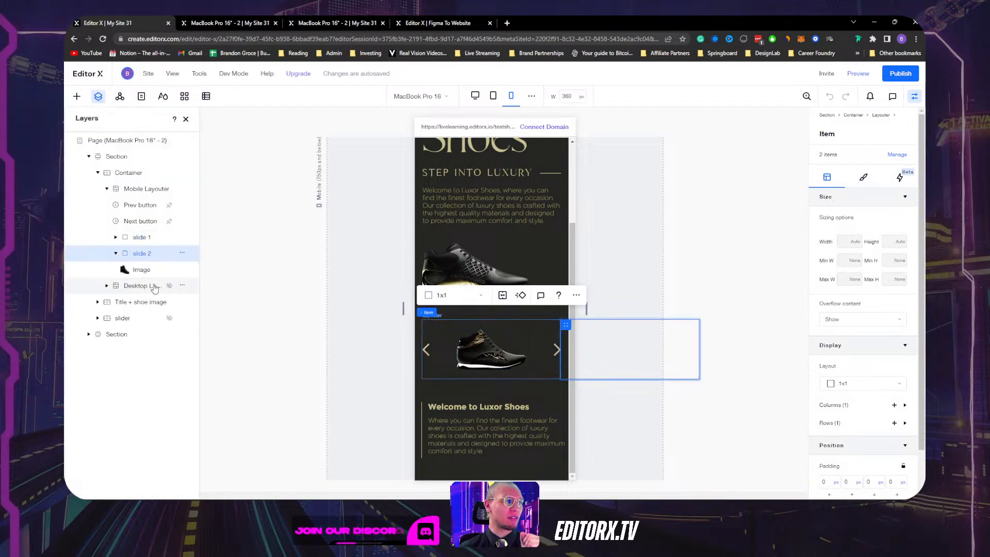
pyautogui.click(133, 269)
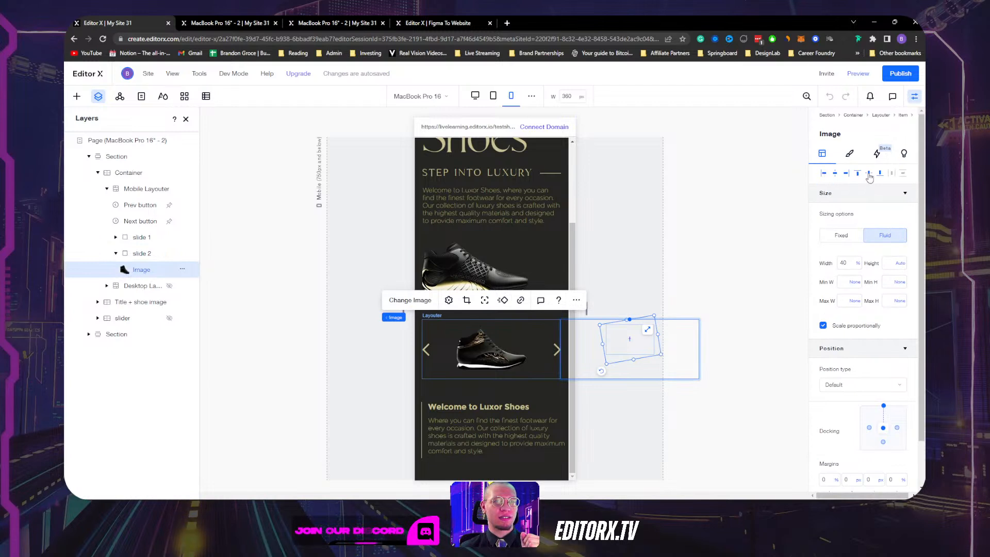
pyautogui.click(835, 173)
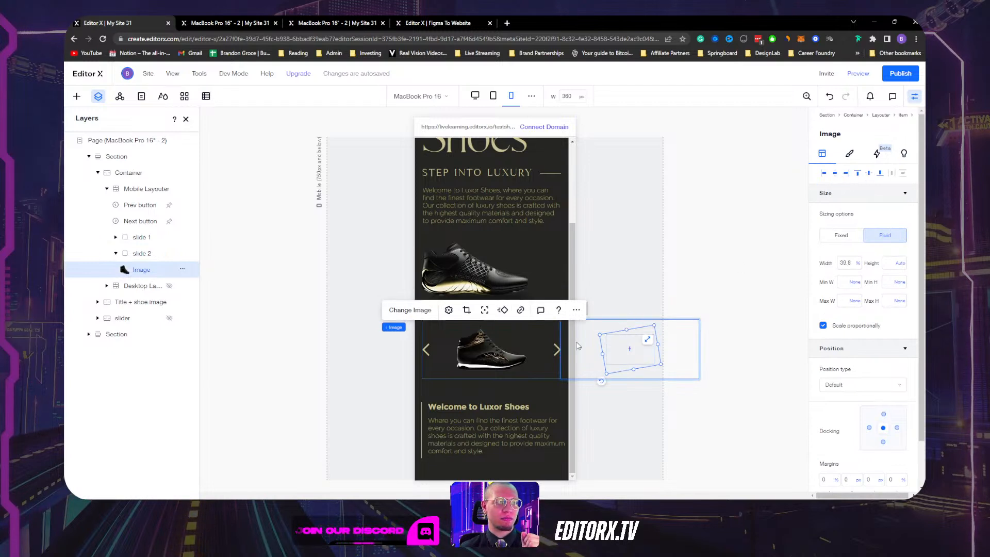
# Set both slide shoe images to 48% width and close the settings panel.
pyautogui.click(499, 351)
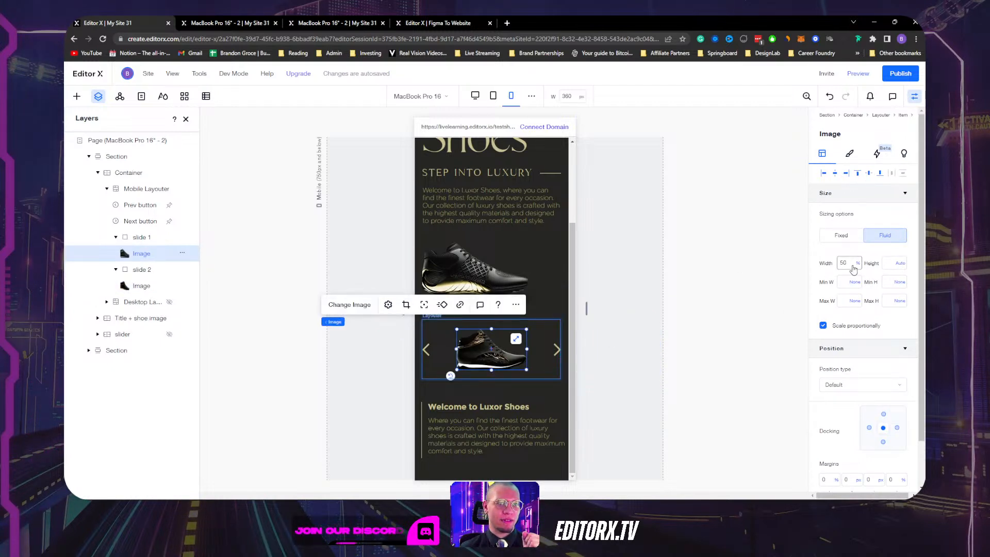
pyautogui.click(141, 286)
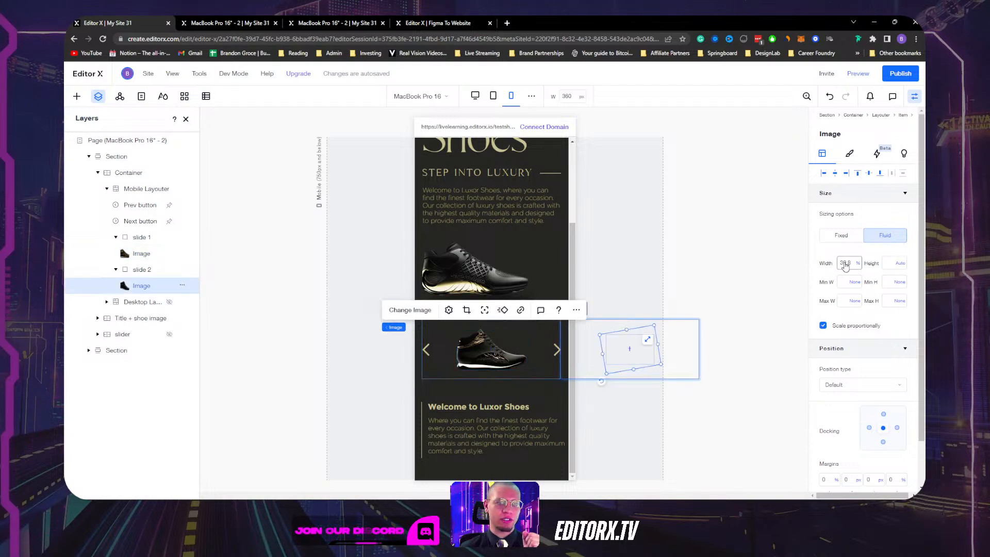
pyautogui.press('Return')
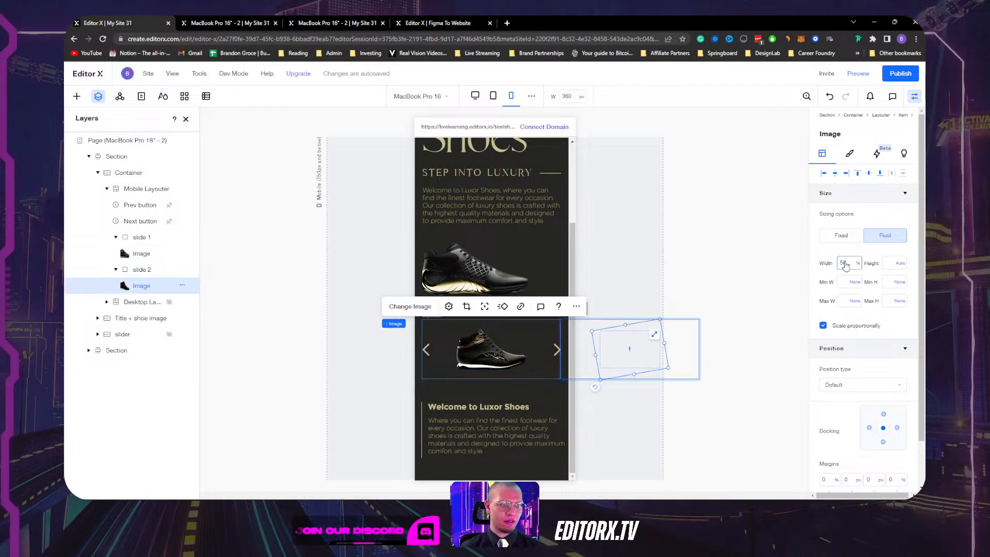
pyautogui.click(852, 264)
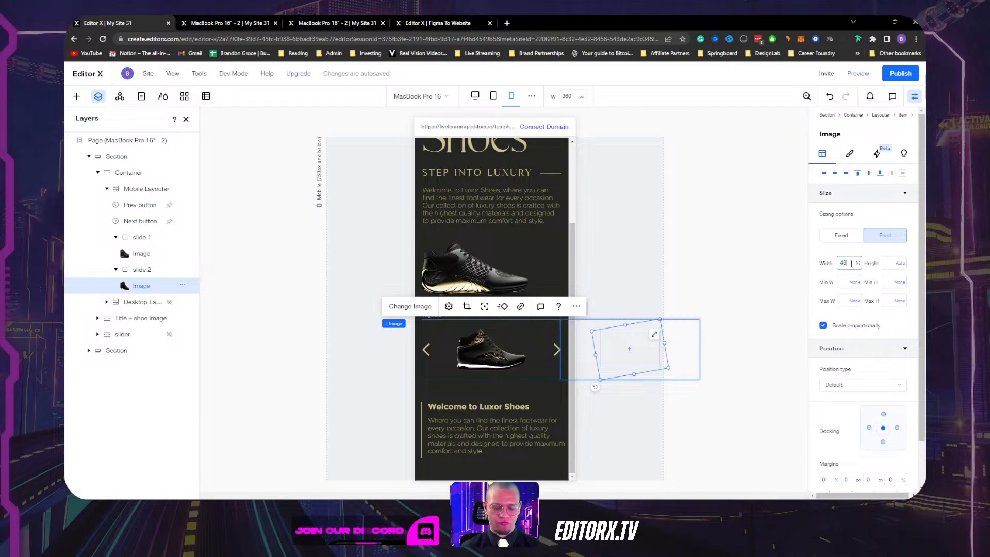
pyautogui.press('Return')
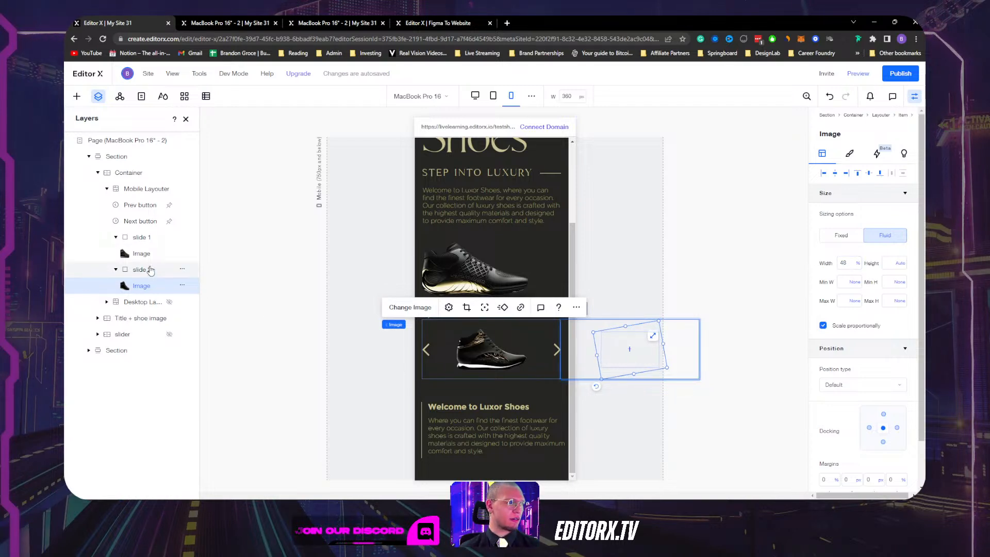
pyautogui.click(141, 253)
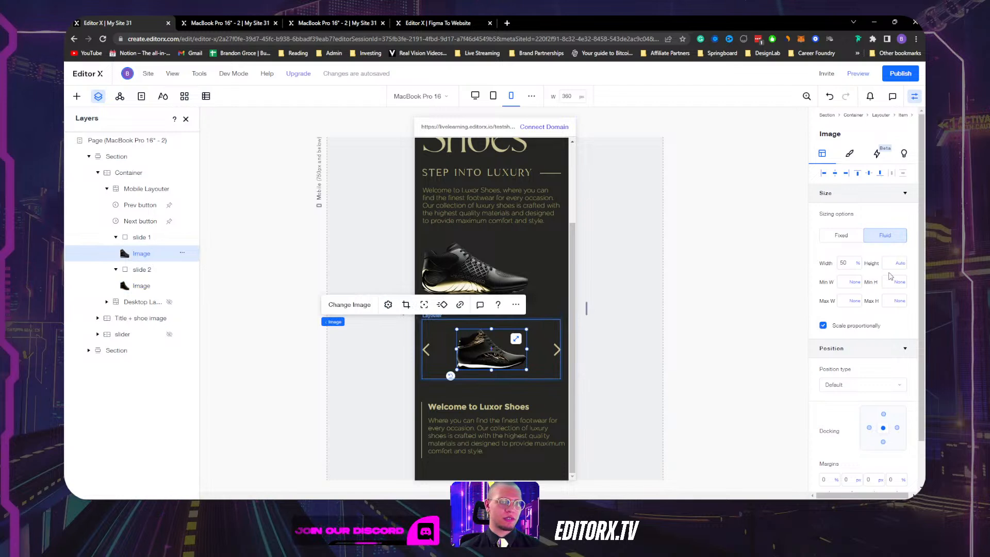
pyautogui.click(844, 264)
pyautogui.write('48')
pyautogui.press('Return')
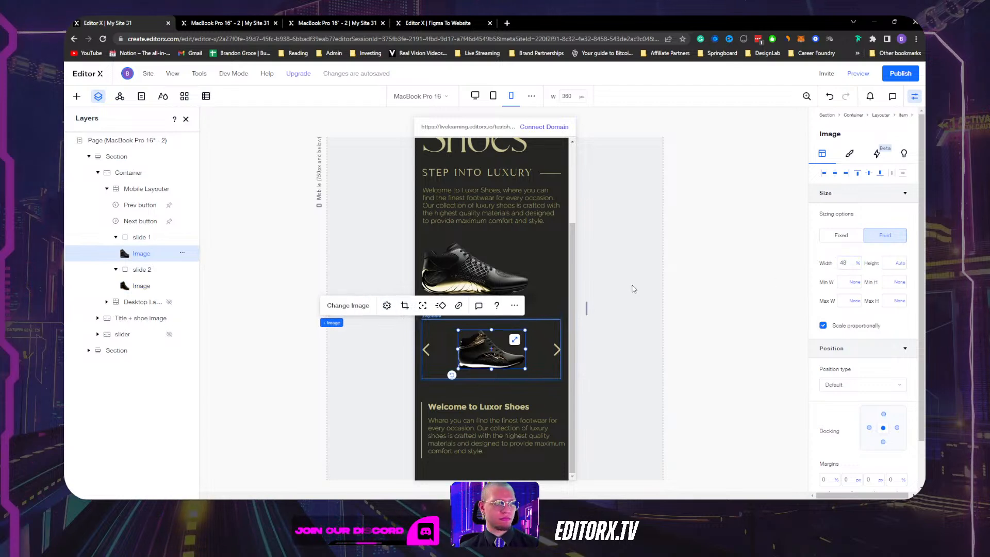
pyautogui.click(916, 97)
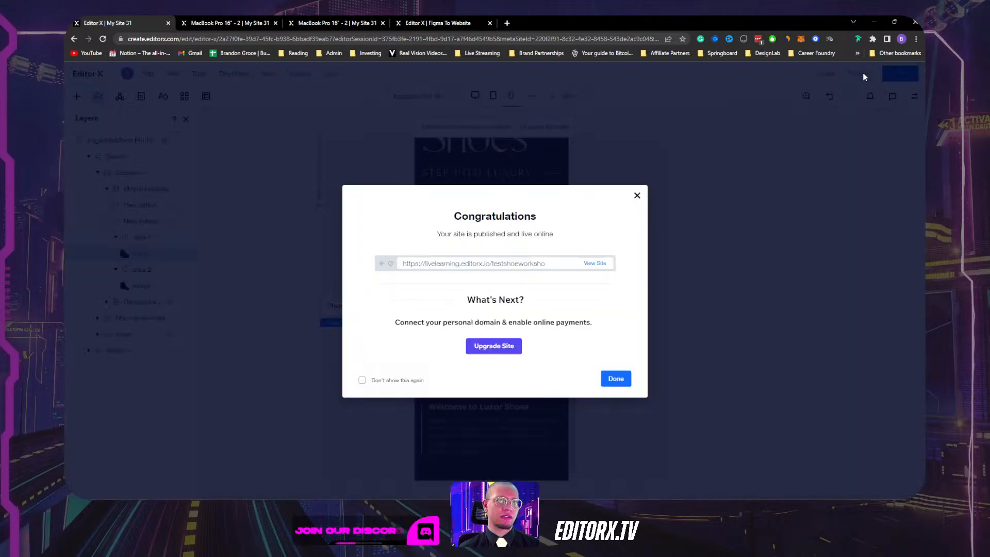
# Dismiss the publish confirmation, preview the site on mobile, and advance the slider to the second shoe.
pyautogui.click(863, 75)
pyautogui.click(856, 74)
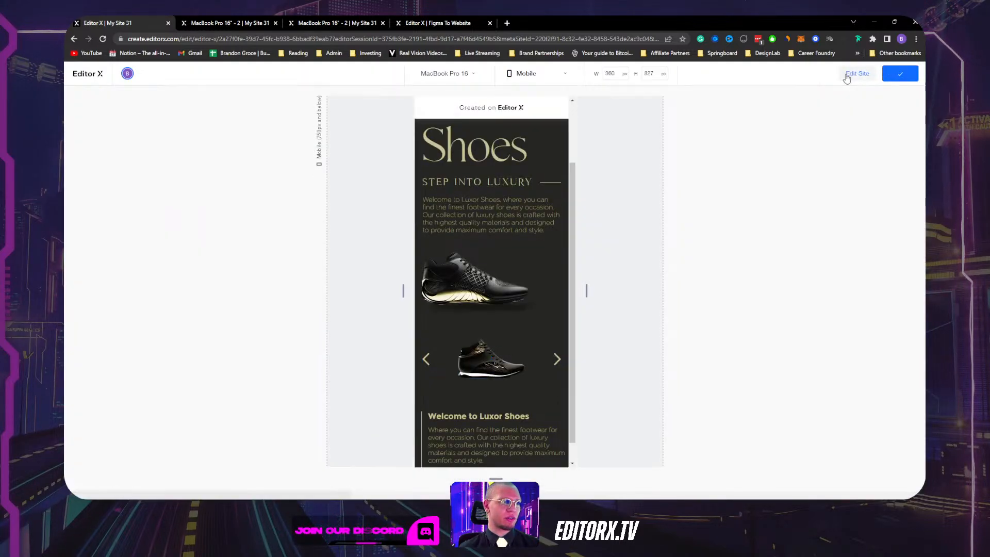
pyautogui.click(557, 360)
pyautogui.scroll(-1, 480, 379)
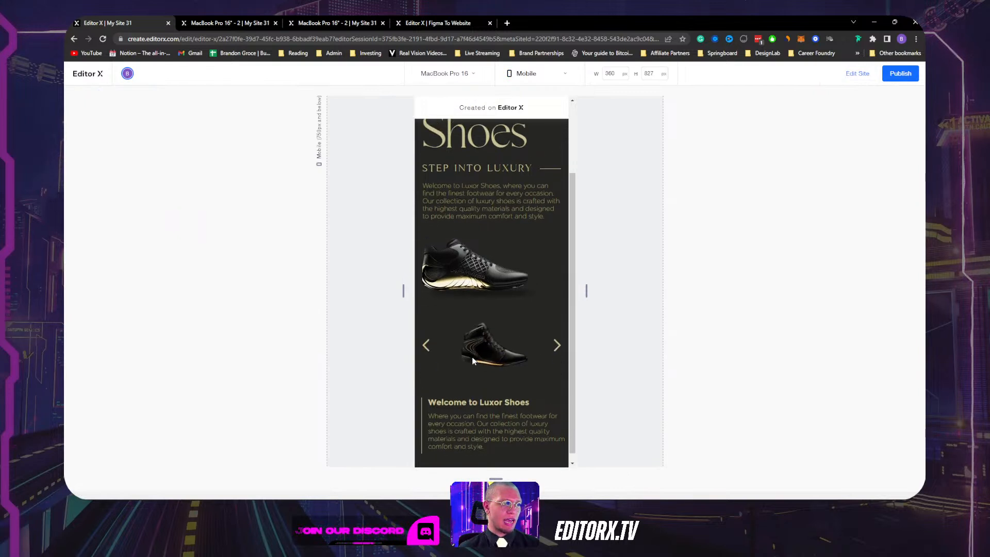
pyautogui.scroll(3, 481, 376)
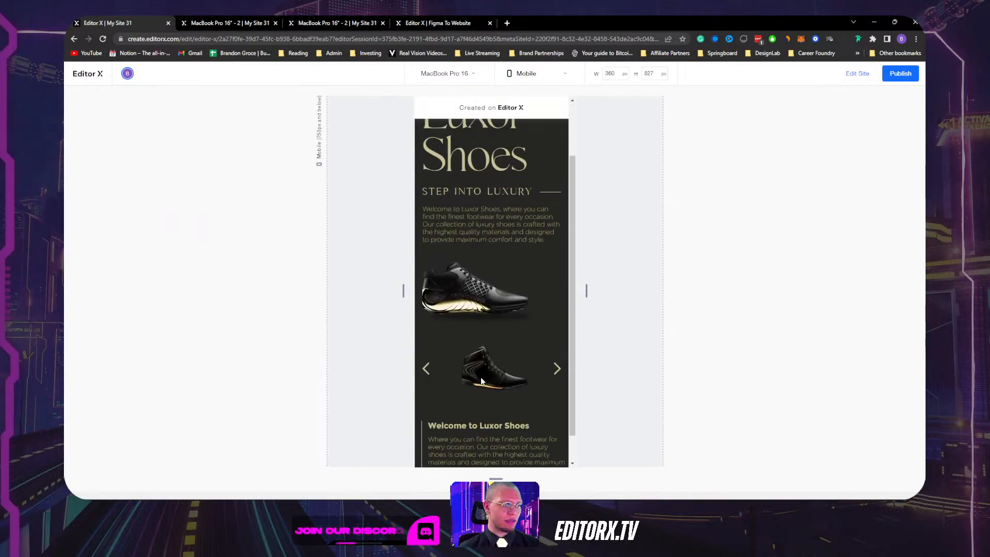
pyautogui.scroll(-3, 496, 366)
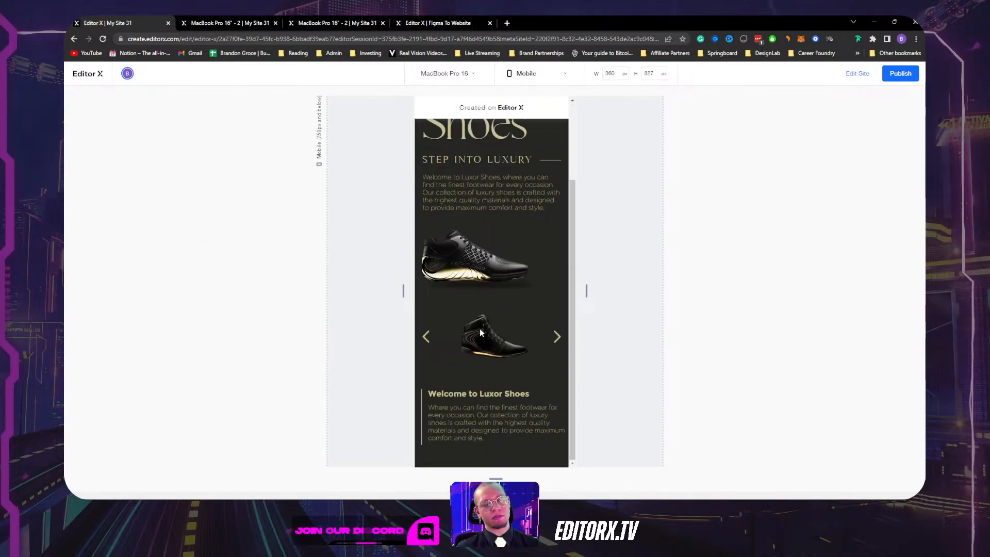
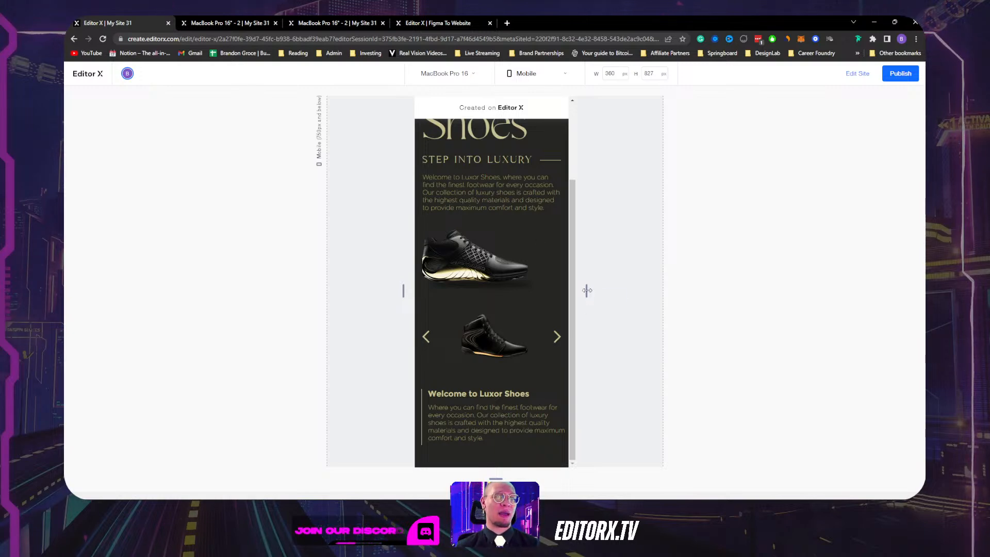
# Widen the preview to 750 px and scroll through the reflowed hero, slider and welcome text.
pyautogui.moveTo(587, 291); pyautogui.dragTo(675, 287)
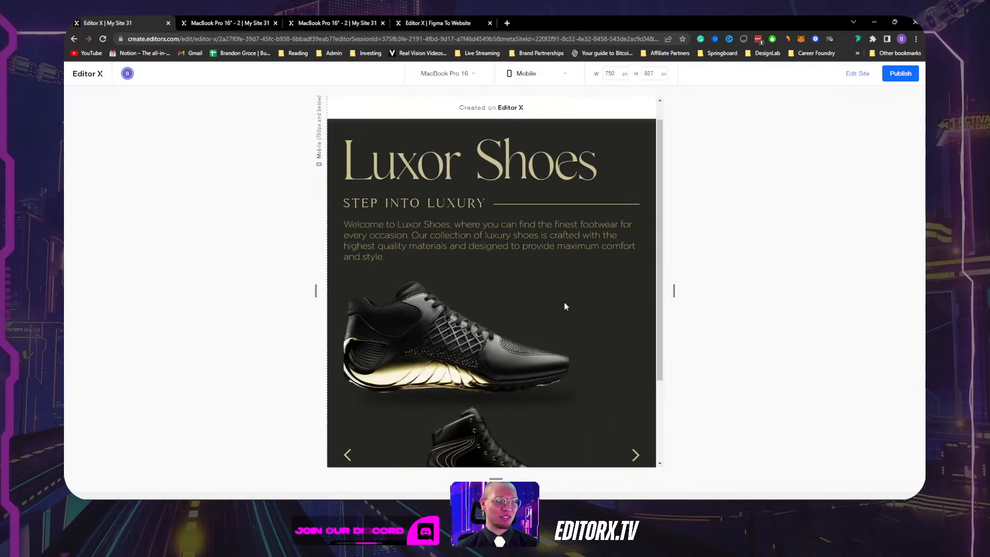
pyautogui.scroll(-3, 578, 288)
pyautogui.scroll(3, 589, 273)
pyautogui.scroll(-3, 590, 272)
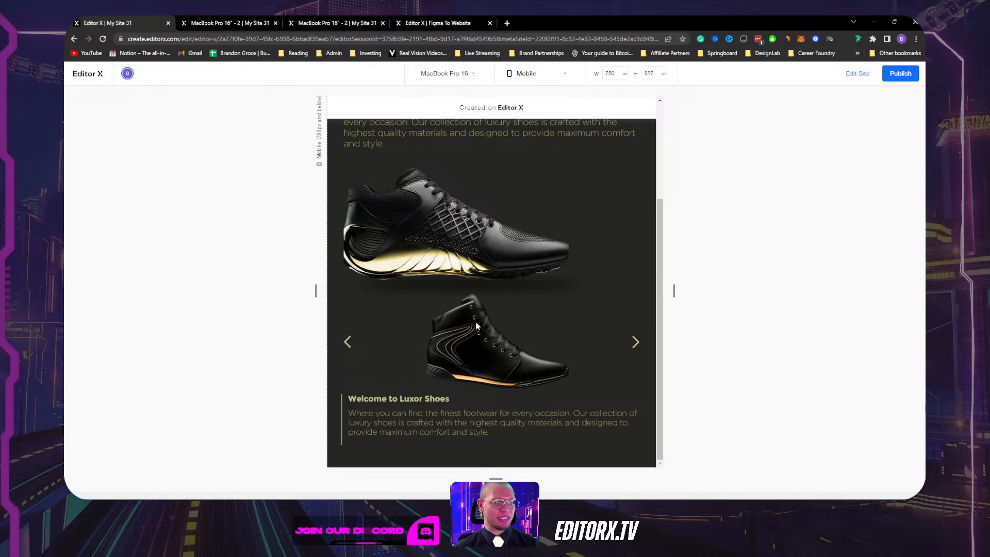
# Back in the editor, set the mobile slider's wrapping container height to Auto.
pyautogui.click(858, 73)
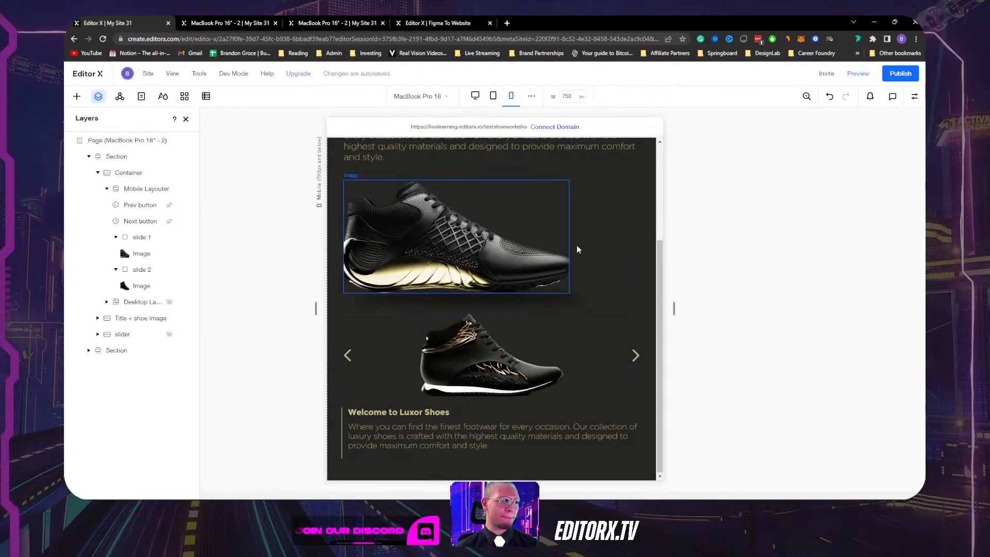
pyautogui.click(633, 245)
pyautogui.click(650, 259)
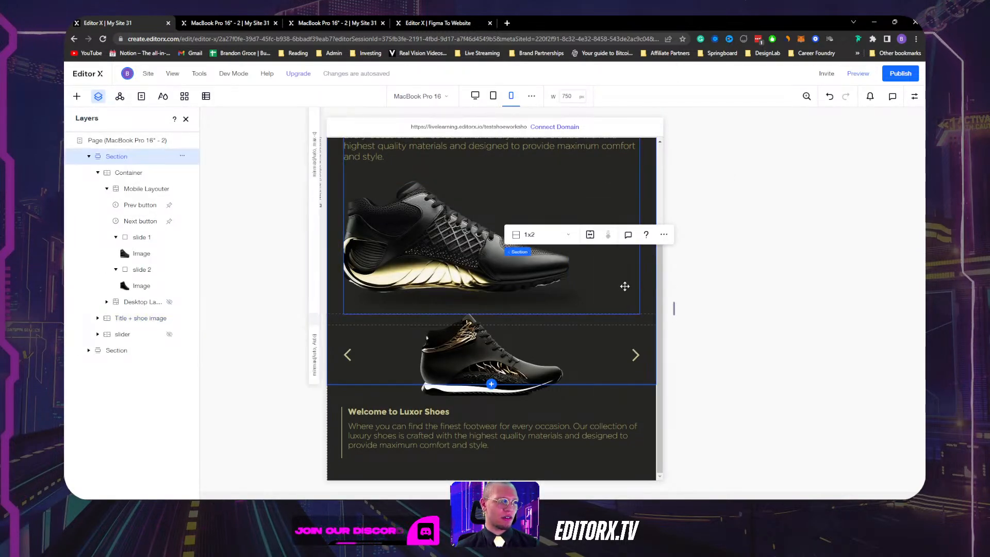
pyautogui.click(349, 371)
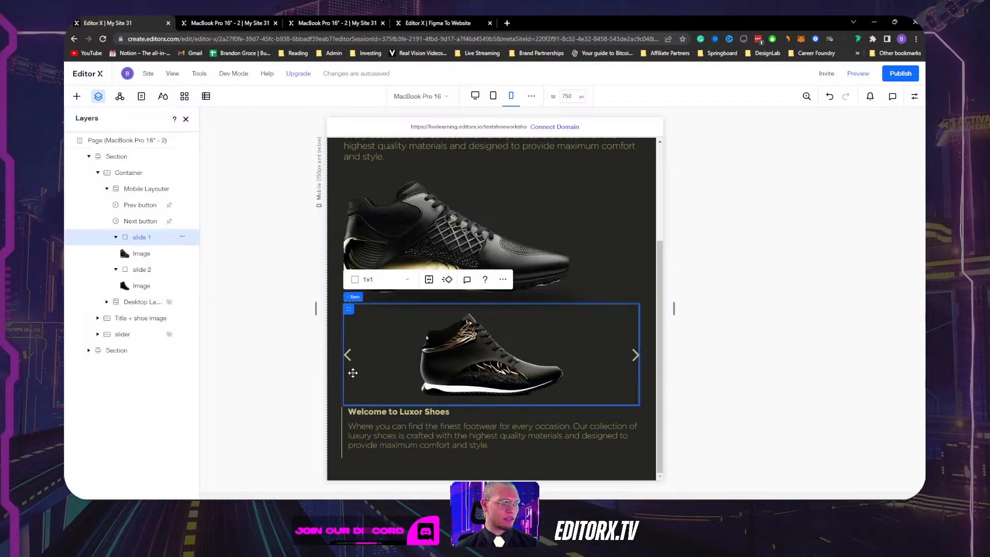
pyautogui.click(126, 174)
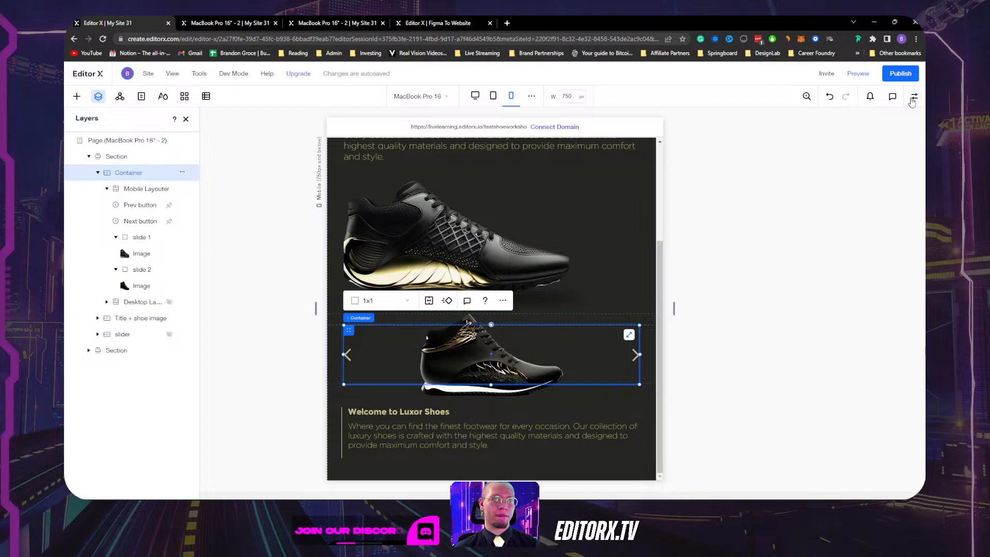
pyautogui.click(914, 98)
pyautogui.click(899, 263)
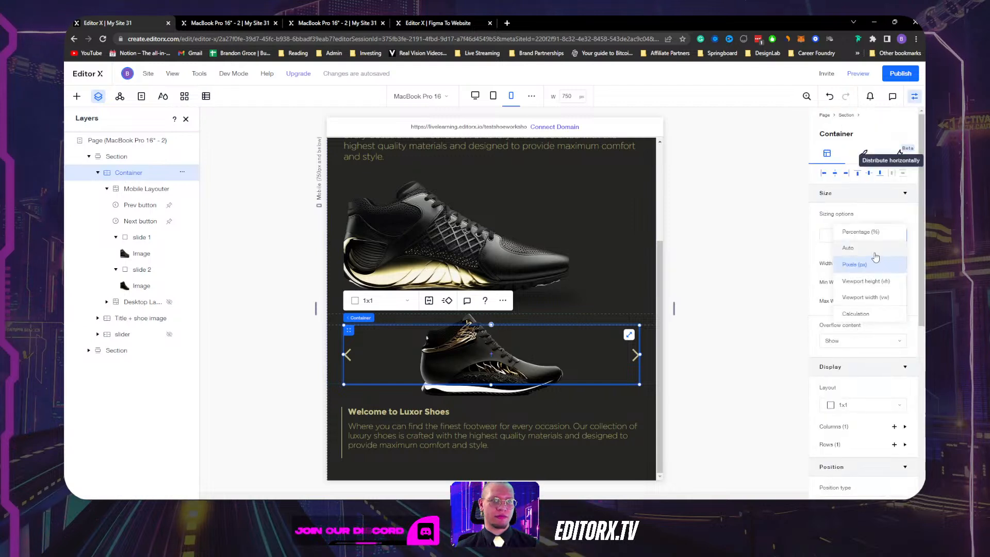
pyautogui.click(875, 251)
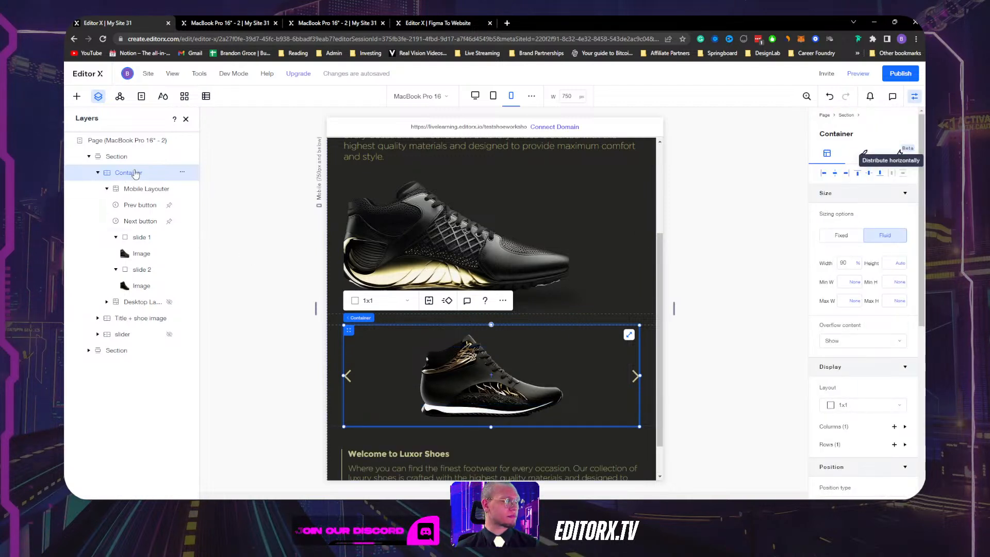
# Set the slider section's vertical row gap to 40 px.
pyautogui.click(333, 344)
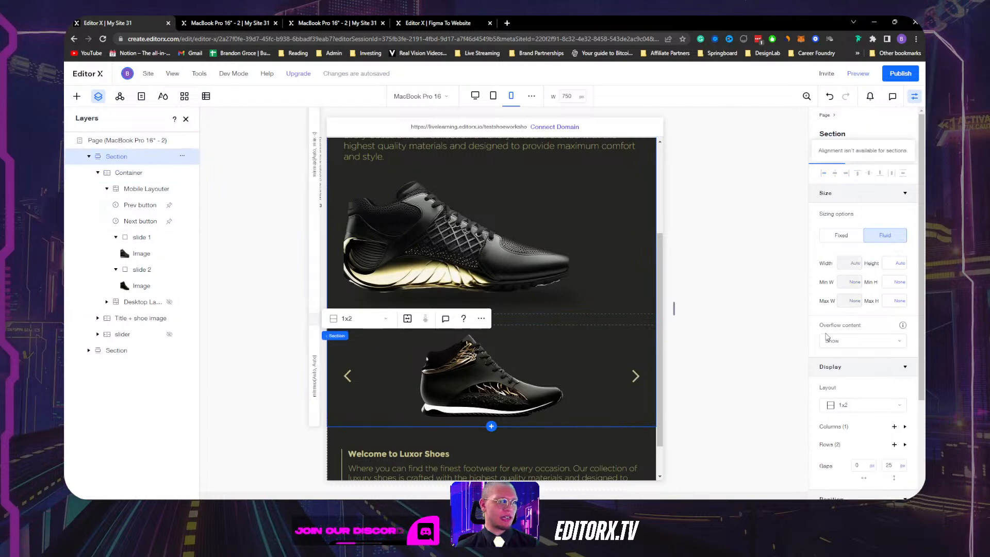
pyautogui.scroll(-1, 887, 384)
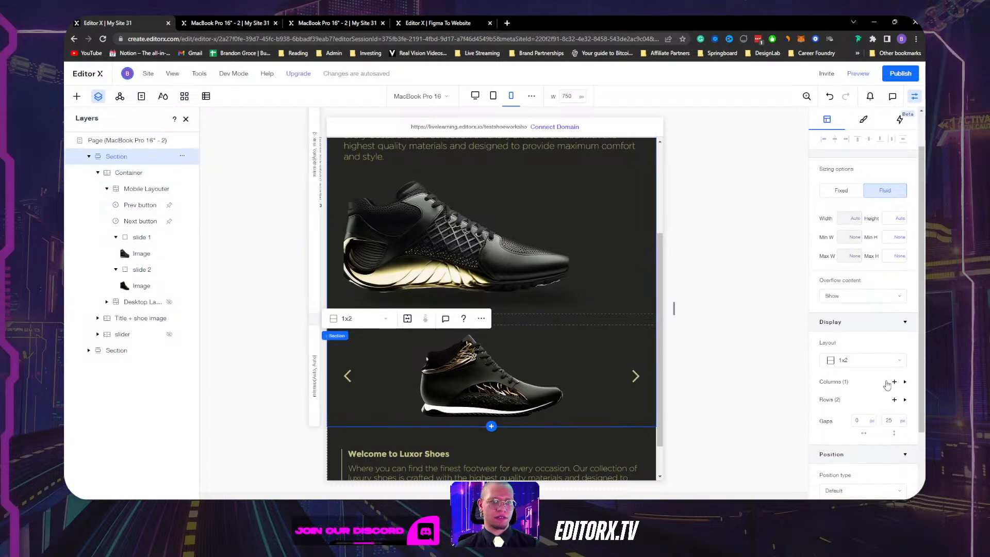
pyautogui.click(894, 419)
pyautogui.write('40px')
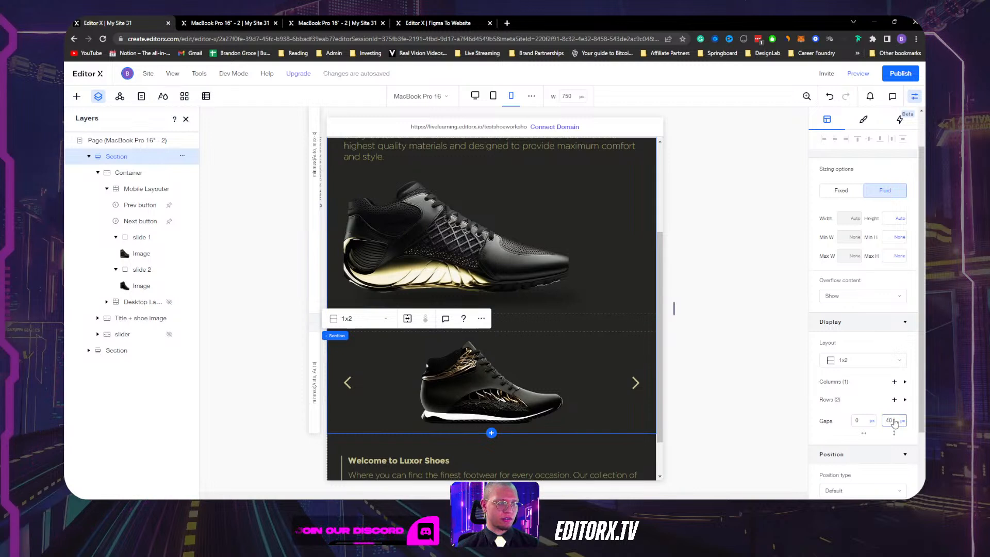
pyautogui.press('Return')
pyautogui.scroll(-1, 582, 404)
# Give the lower welcome-text section 70 px top padding and preview the result.
pyautogui.click(554, 398)
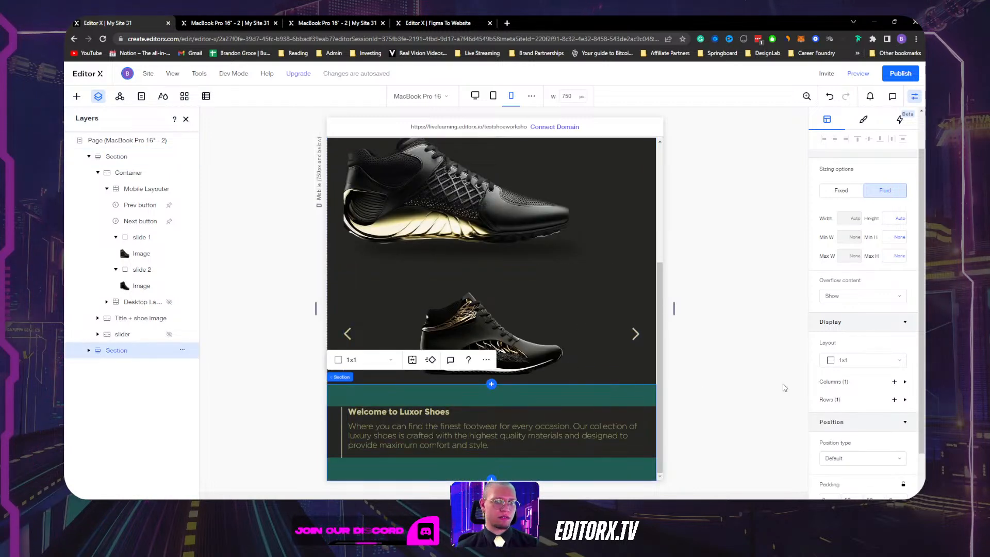
pyautogui.scroll(-1, 866, 382)
pyautogui.click(851, 451)
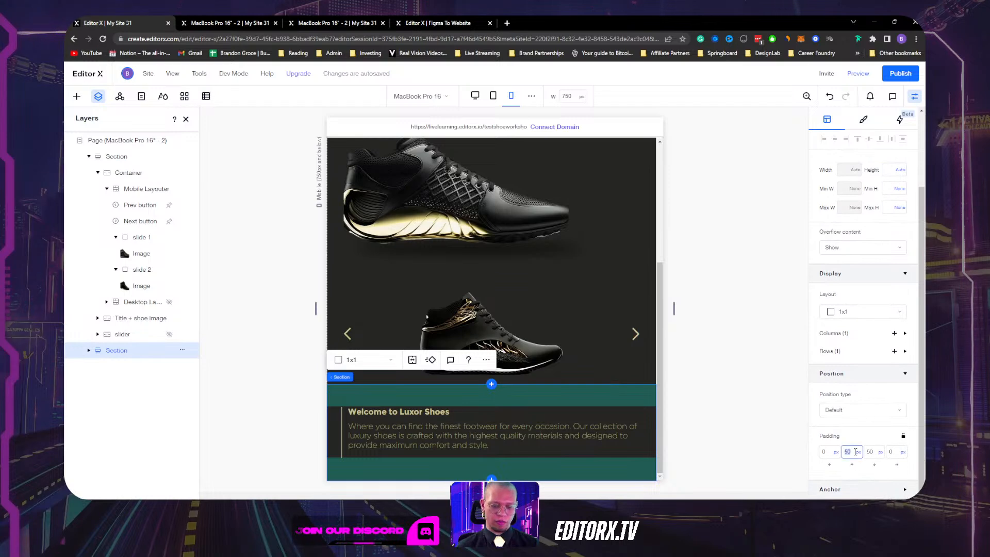
pyautogui.write('70')
pyautogui.press('Return')
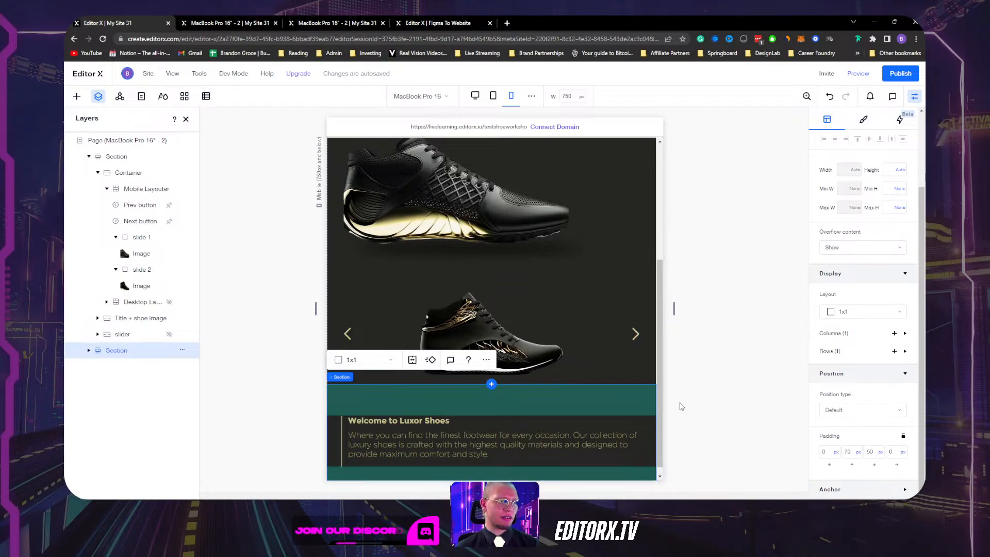
pyautogui.click(746, 306)
pyautogui.scroll(5, 567, 361)
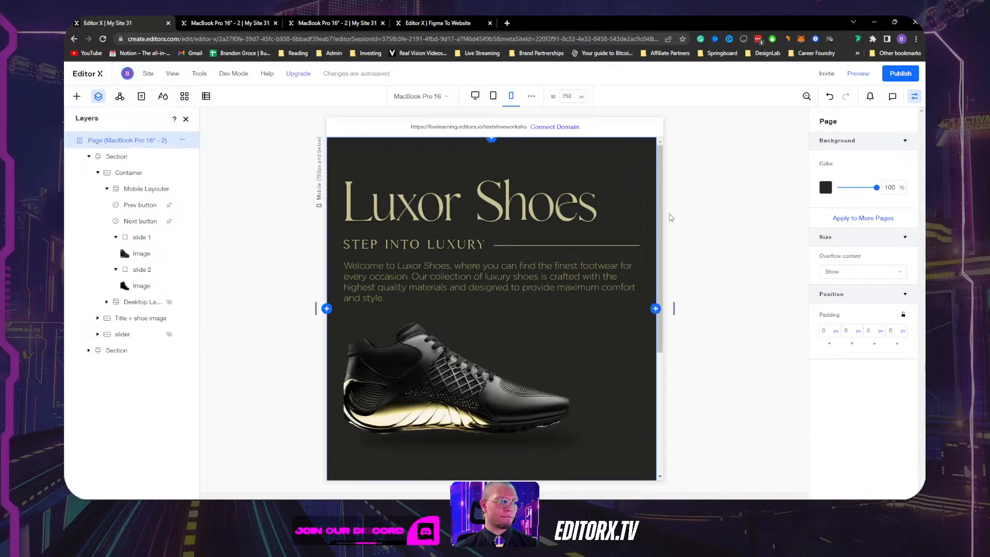
pyautogui.click(858, 73)
pyautogui.scroll(5, 630, 304)
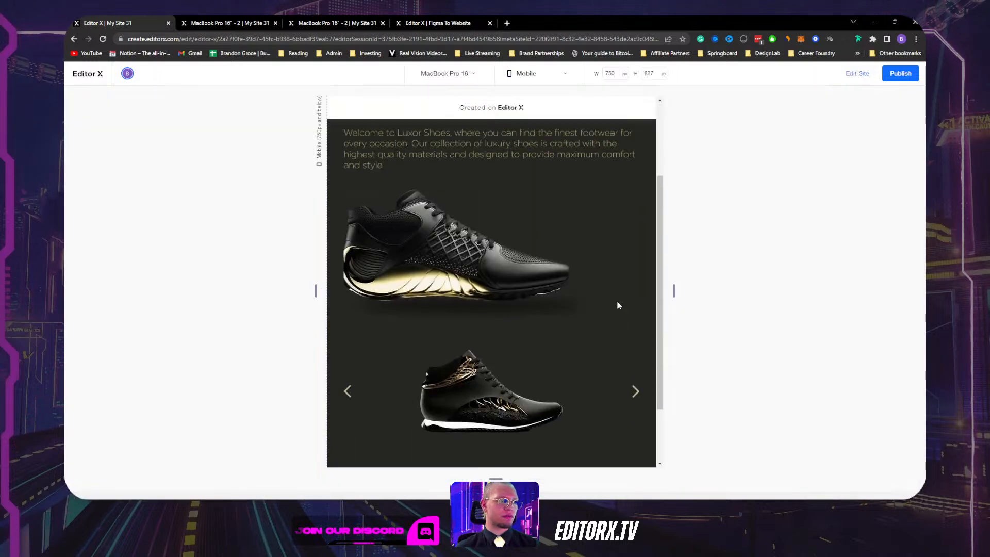
# Check the preview at 320 px and full 1880 px width, then publish and view the live site.
pyautogui.moveTo(674, 292); pyautogui.dragTo(767, 287)
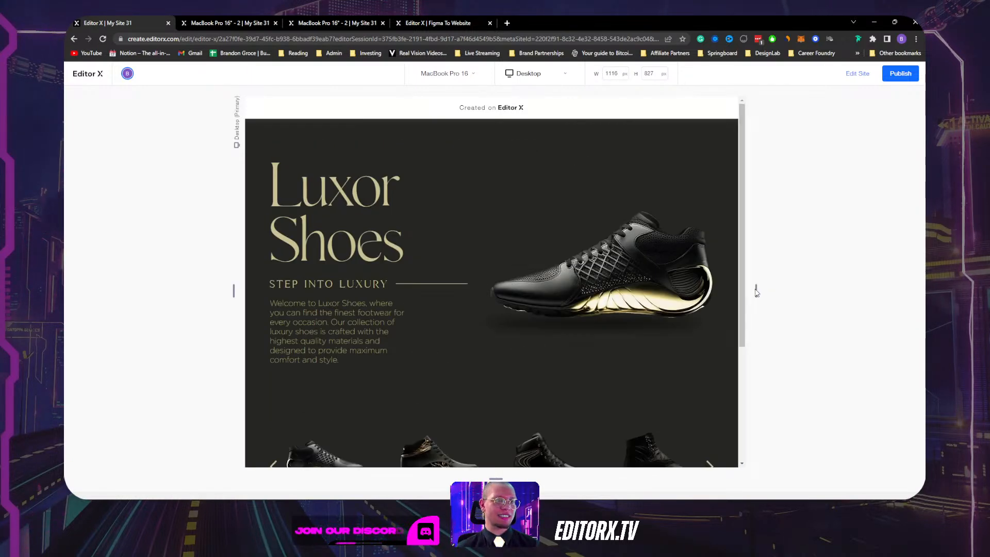
pyautogui.moveTo(756, 289); pyautogui.dragTo(921, 290)
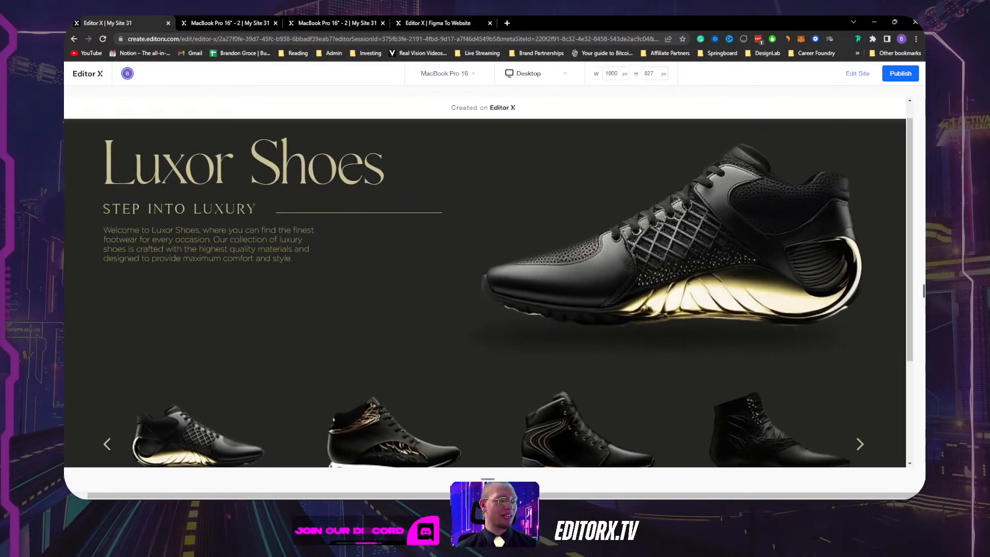
pyautogui.click(900, 74)
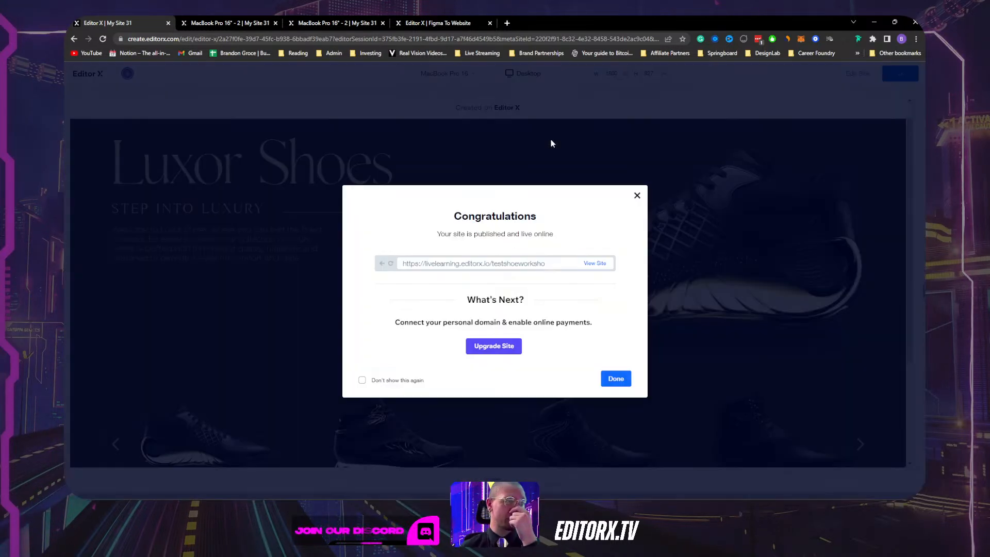
pyautogui.click(593, 263)
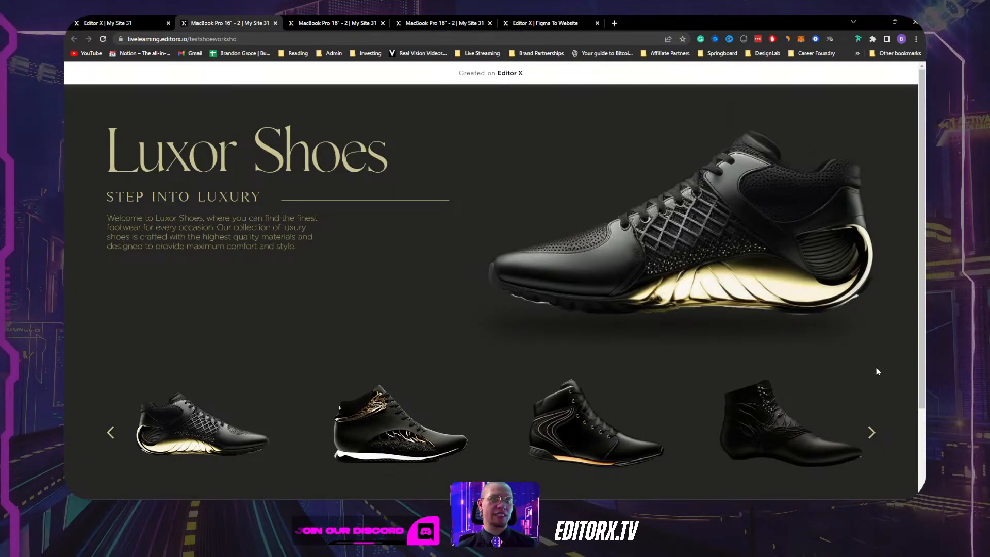
# On the live site, advance the shoe carousel at wide width and the mobile slider at narrow width.
pyautogui.scroll(-2, 663, 342)
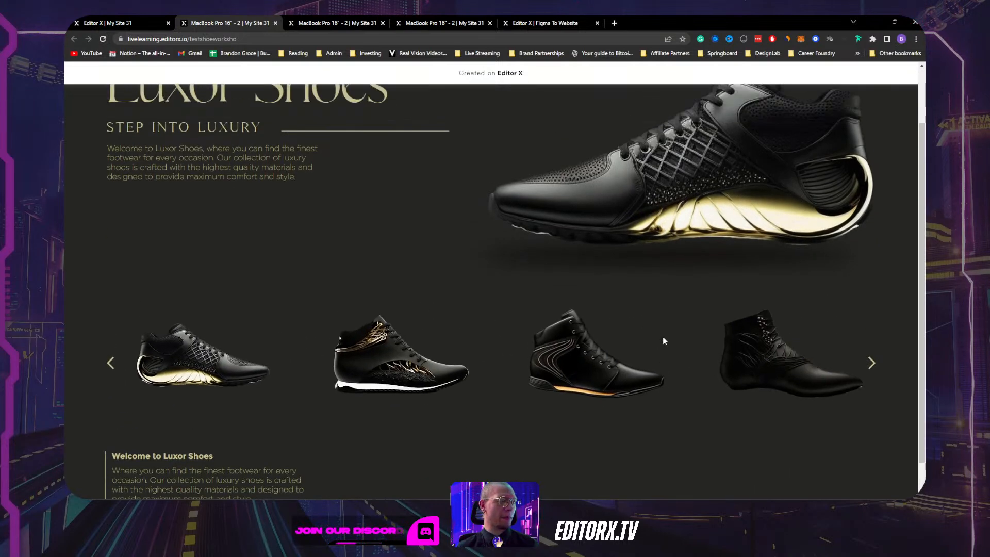
pyautogui.scroll(2, 663, 341)
pyautogui.click(895, 22)
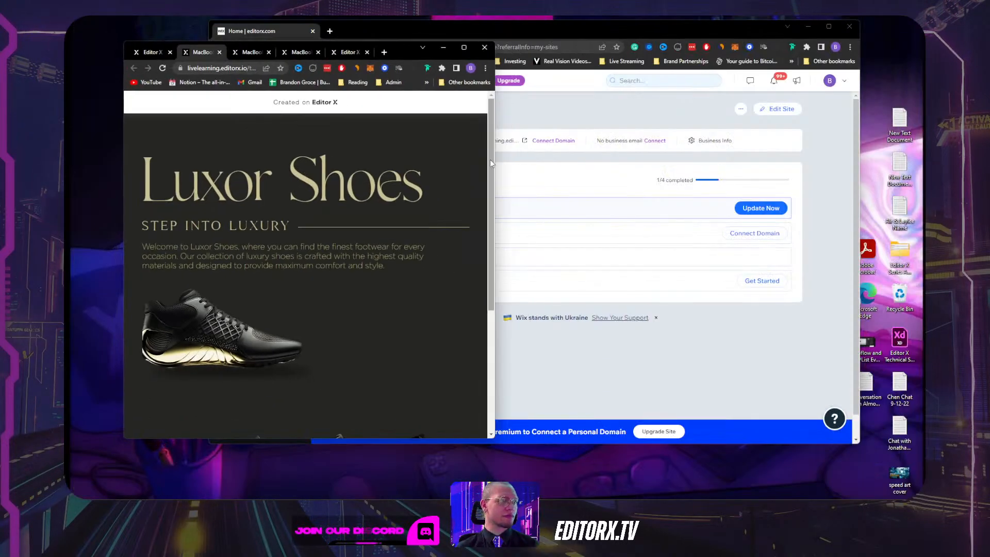
pyautogui.moveTo(491, 163)
pyautogui.mouseDown()
pyautogui.moveTo(754, 150)
pyautogui.moveTo(488, 153)
pyautogui.mouseUp()
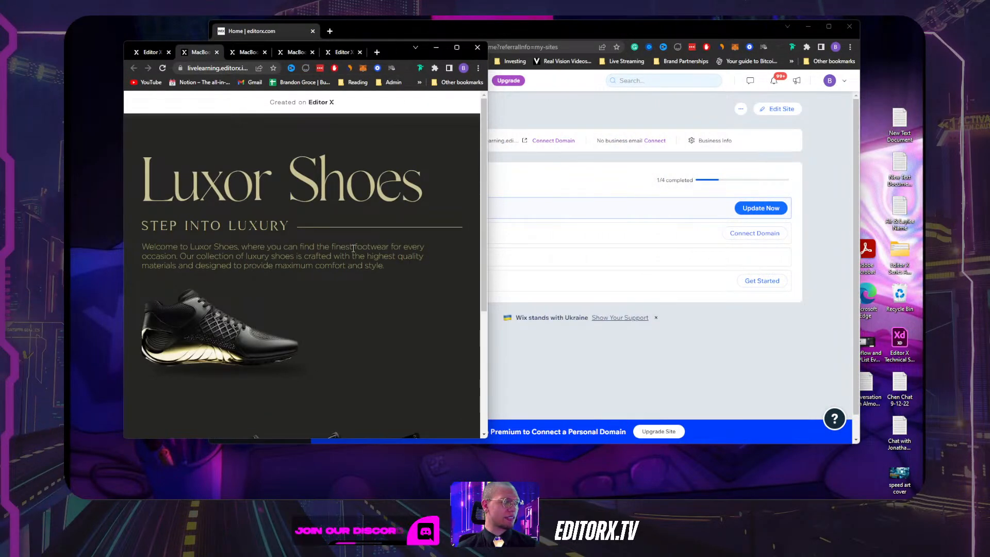
pyautogui.scroll(-3, 354, 248)
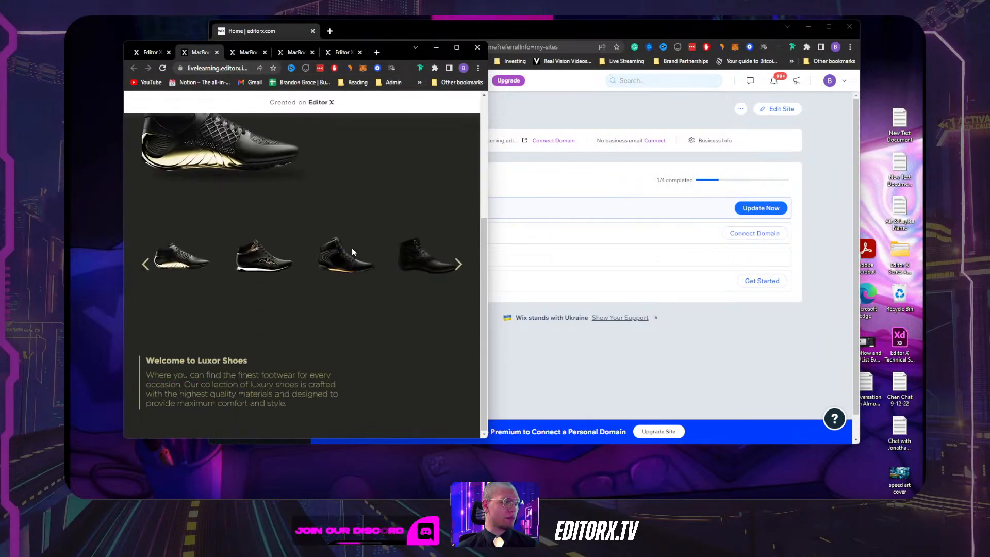
pyautogui.click(458, 265)
pyautogui.moveTo(487, 244); pyautogui.dragTo(331, 244)
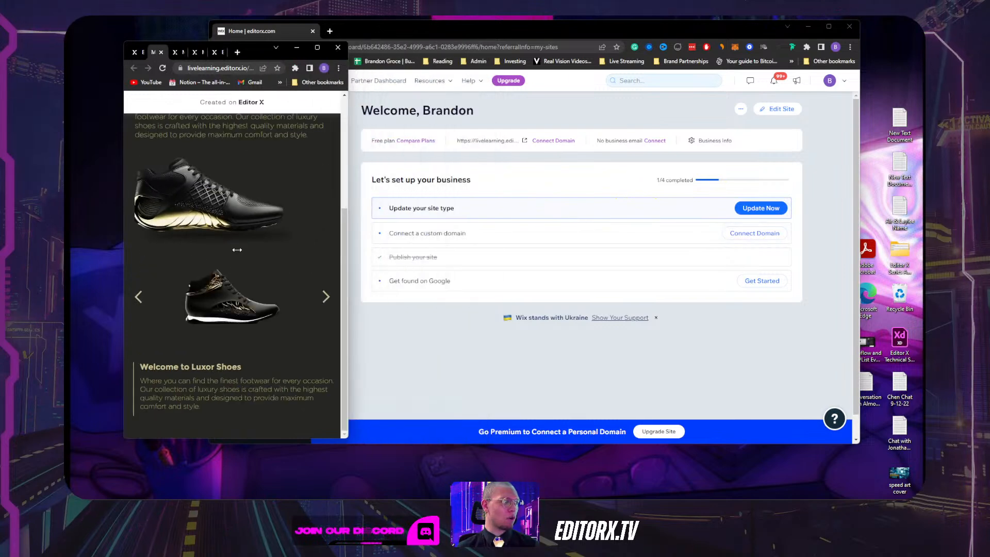
pyautogui.click(327, 298)
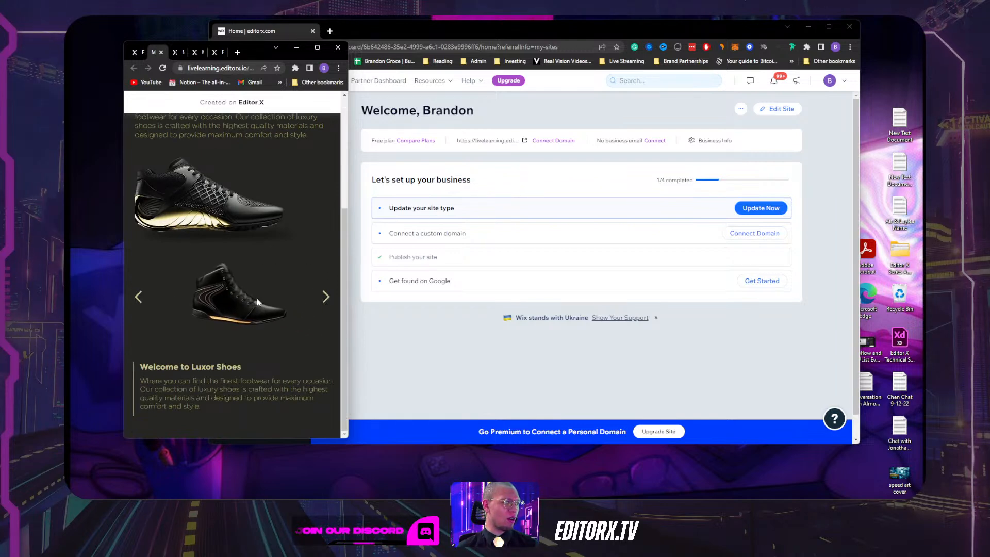
# Maximize the browser, dismiss the congratulations message, recheck the live tab, and exit the editor preview.
pyautogui.click(318, 48)
pyautogui.click(131, 23)
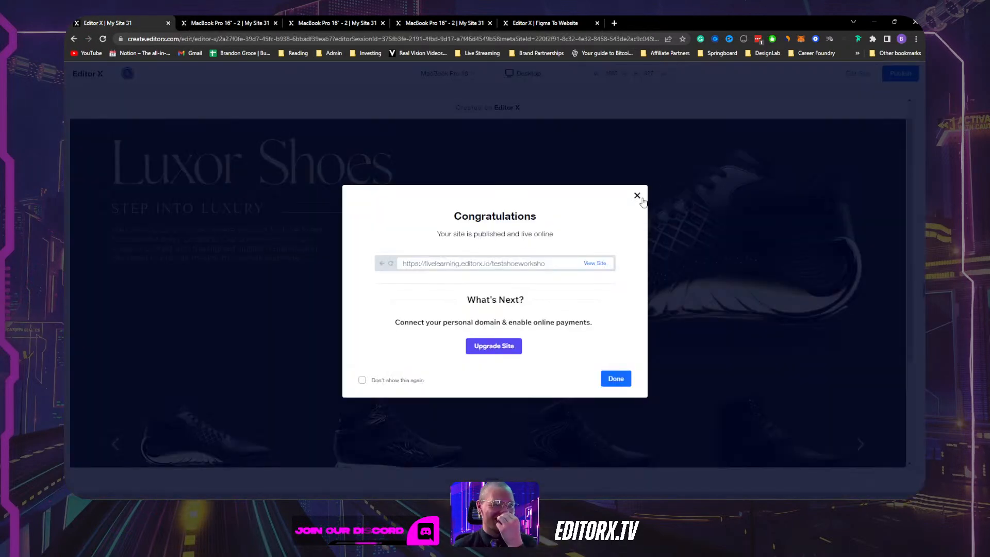
pyautogui.click(638, 196)
pyautogui.click(444, 23)
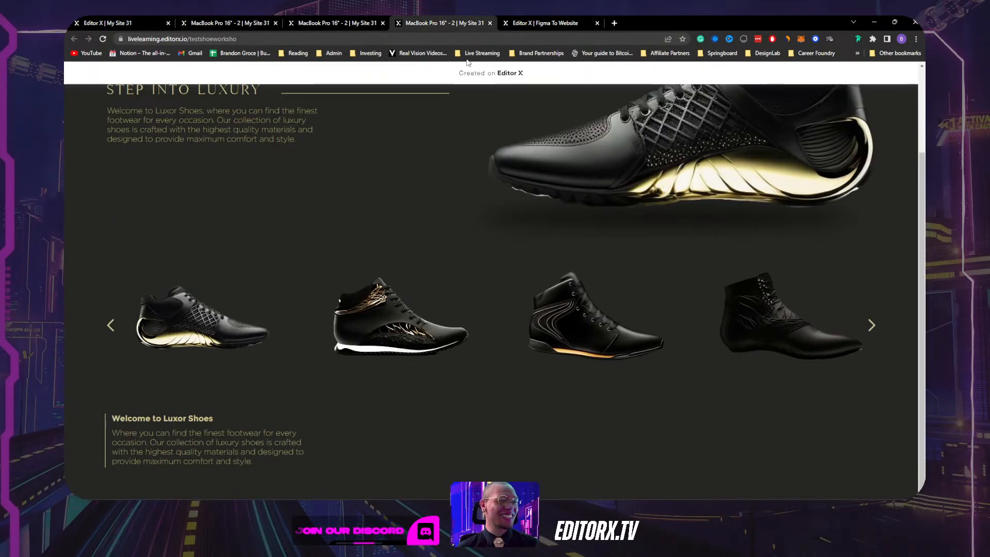
pyautogui.click(333, 22)
pyautogui.click(224, 26)
pyautogui.click(131, 22)
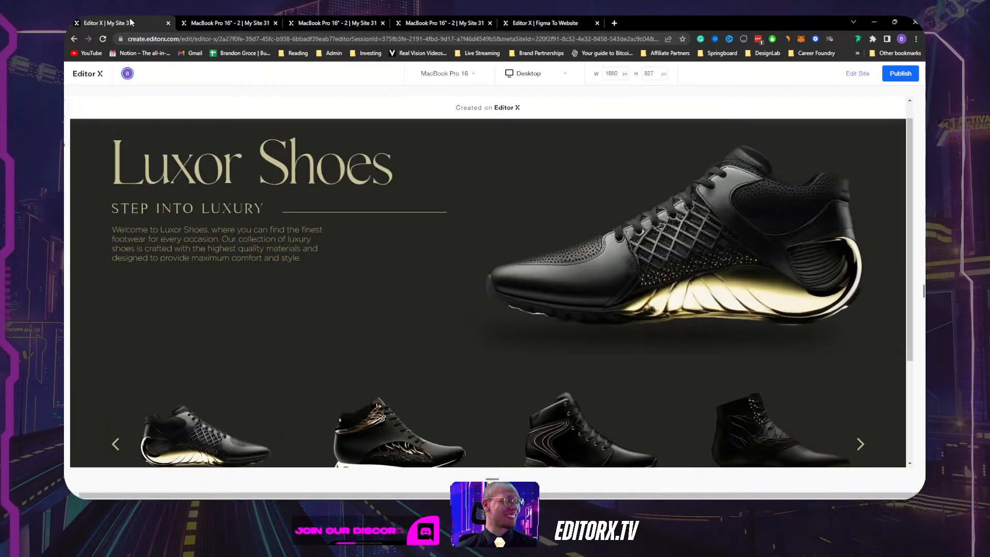
pyautogui.scroll(-3, 485, 284)
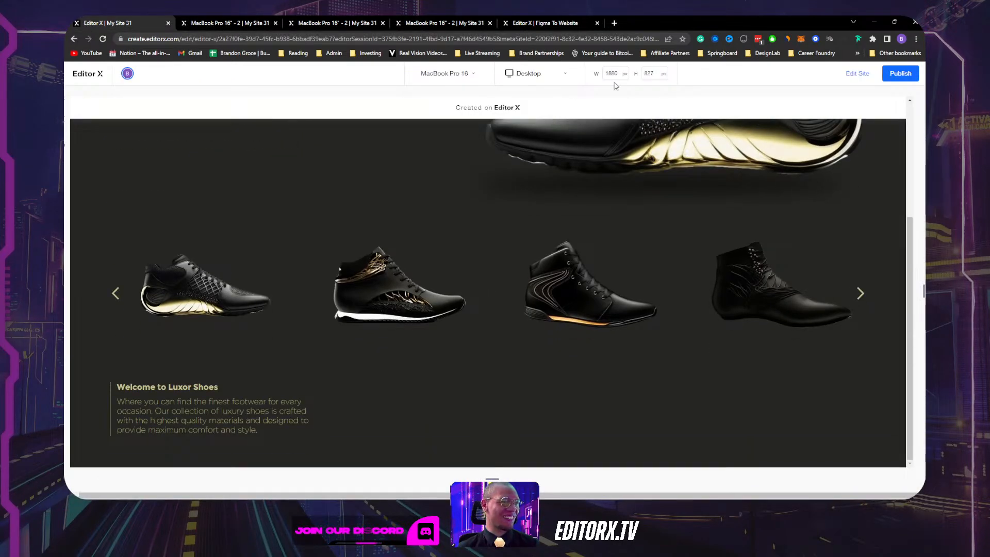
pyautogui.click(857, 73)
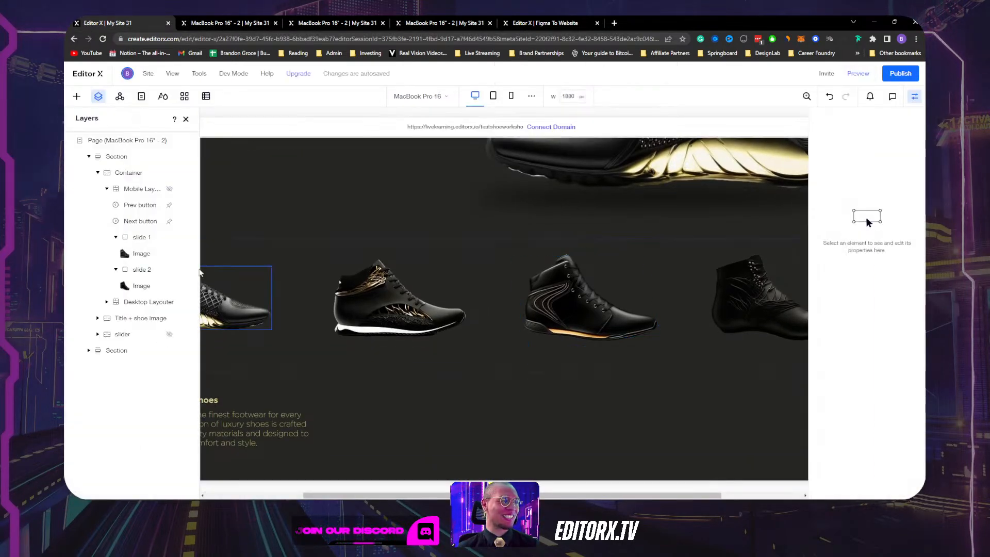
# At the mobile breakpoint, set the slider's wrapping container overflow content to Hide.
pyautogui.click(511, 96)
pyautogui.scroll(-2, 516, 284)
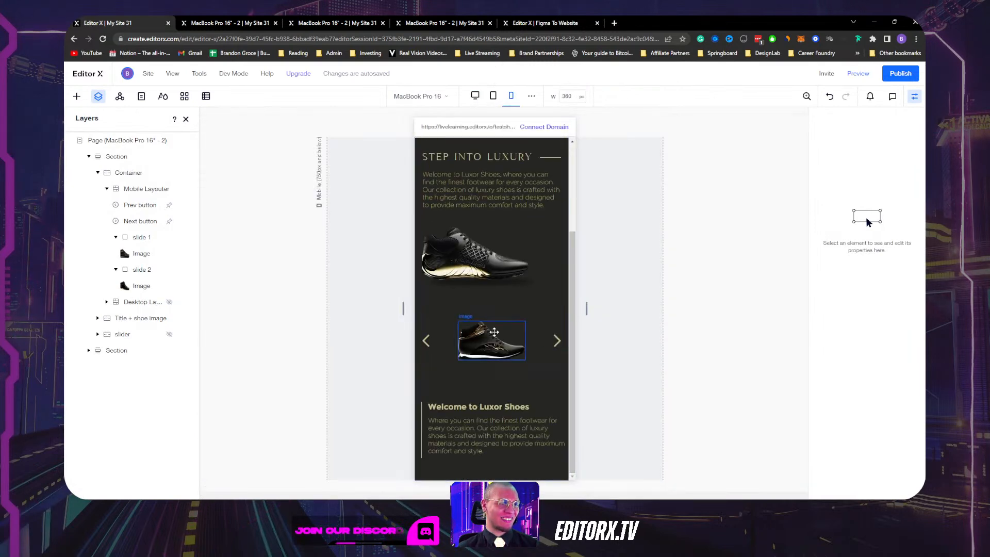
pyautogui.click(542, 316)
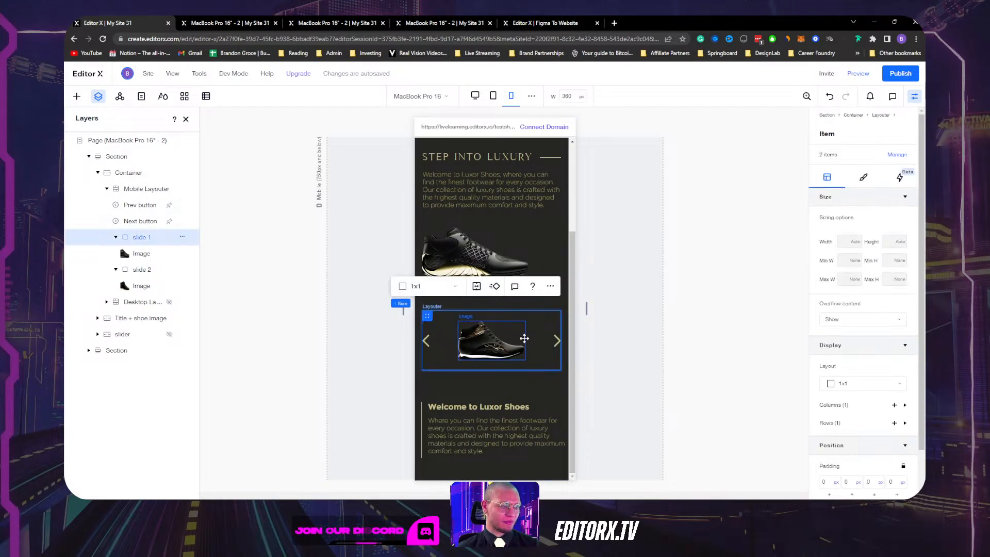
pyautogui.click(145, 173)
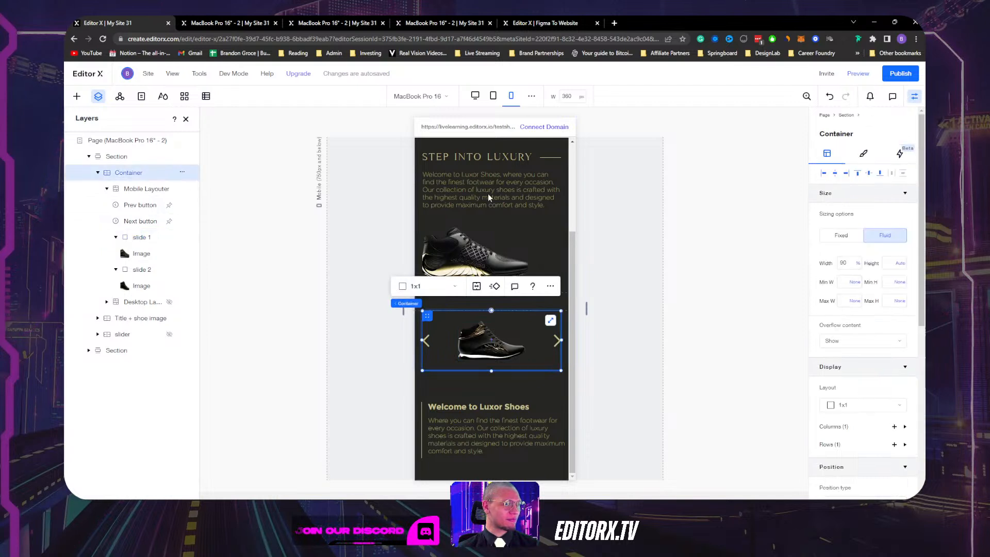
pyautogui.scroll(-2, 862, 289)
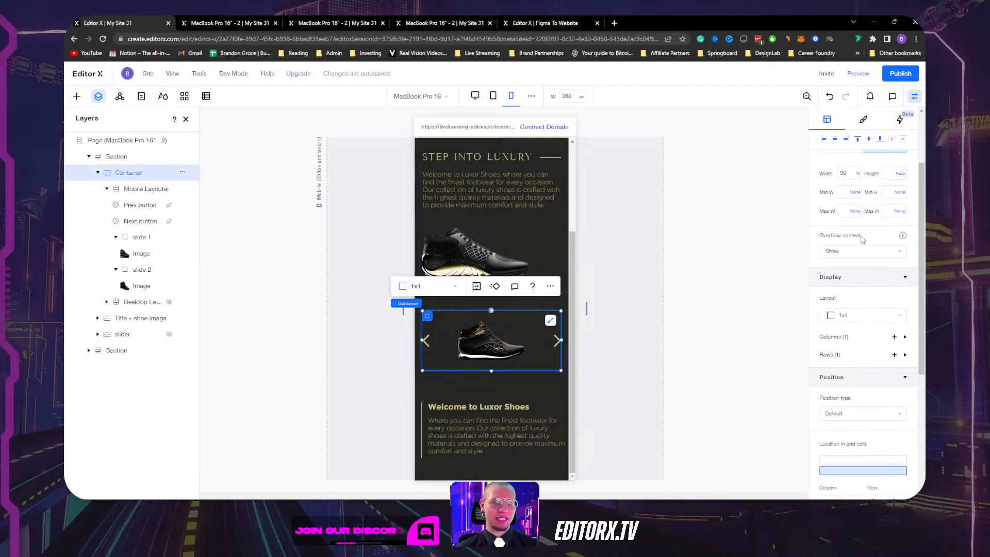
pyautogui.click(840, 251)
pyautogui.click(844, 272)
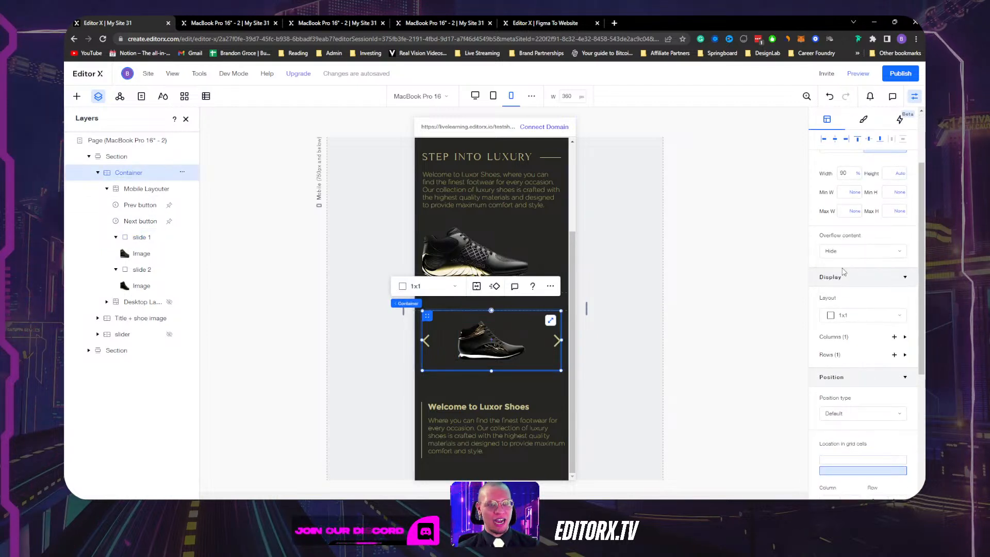
# Clear the mobile slider layouter's Min H unit and set its minimum height to 200 px.
pyautogui.click(146, 189)
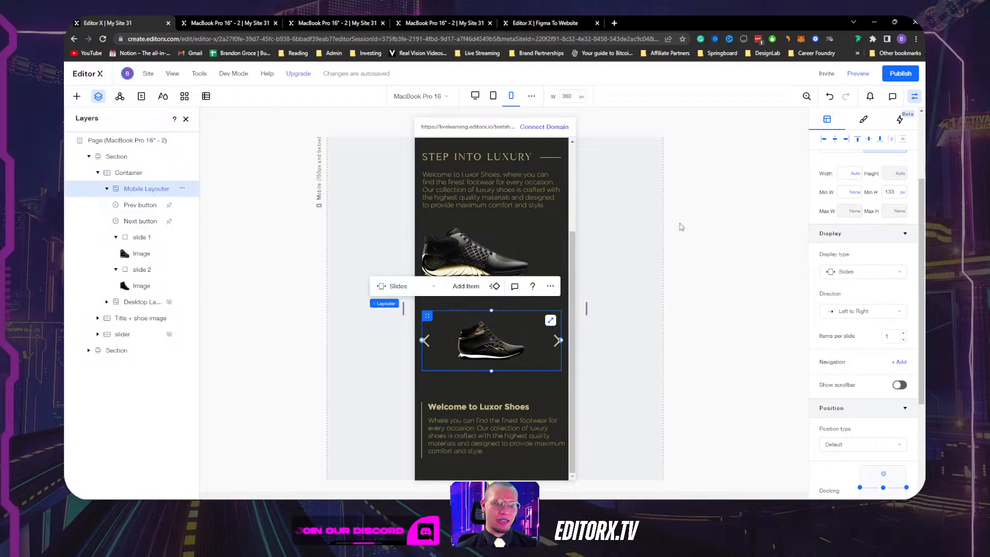
pyautogui.scroll(-3, 845, 234)
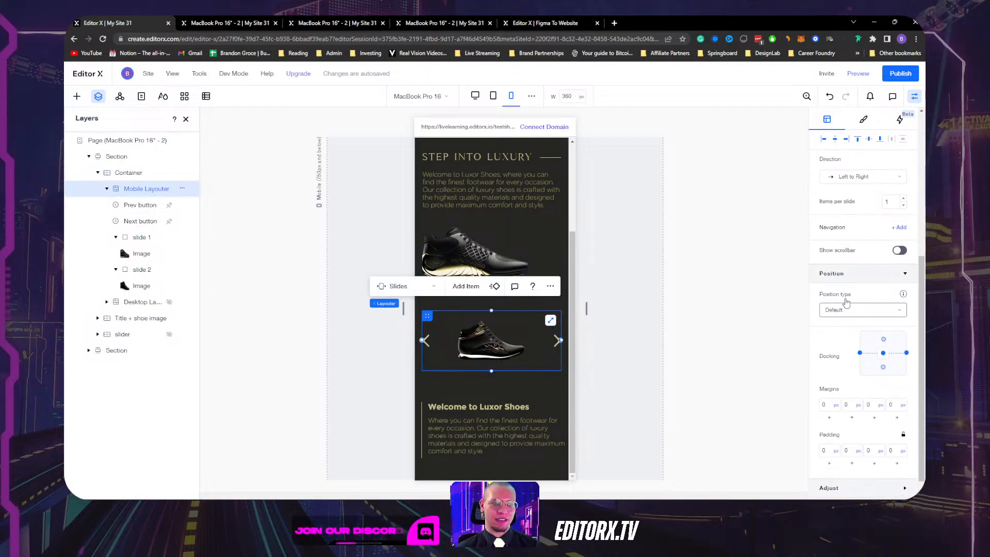
pyautogui.scroll(-1, 866, 245)
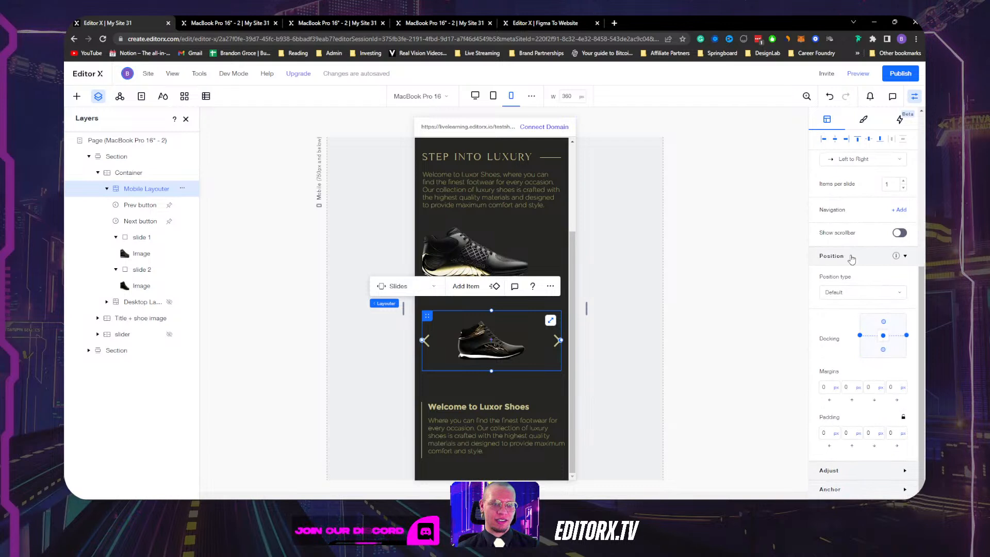
pyautogui.scroll(3, 823, 273)
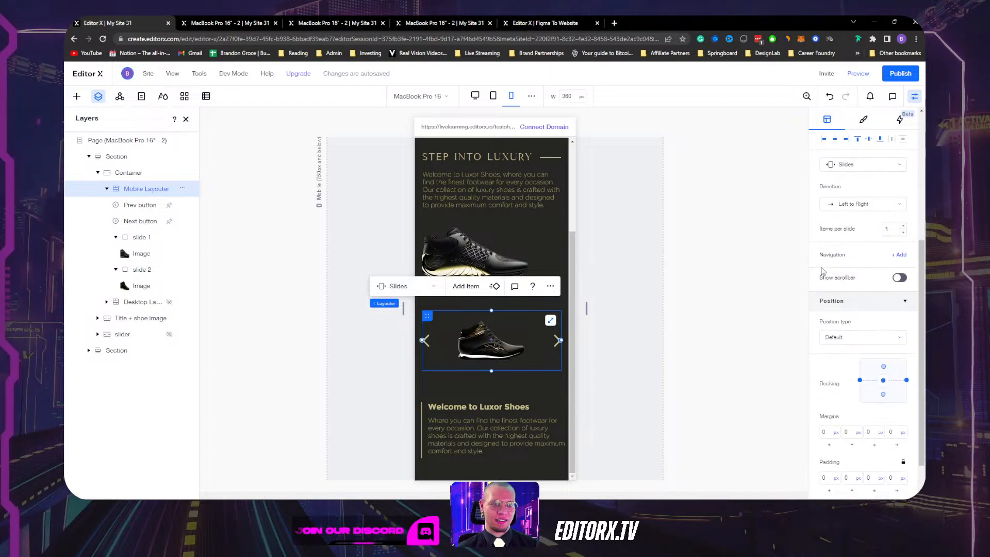
pyautogui.scroll(3, 823, 271)
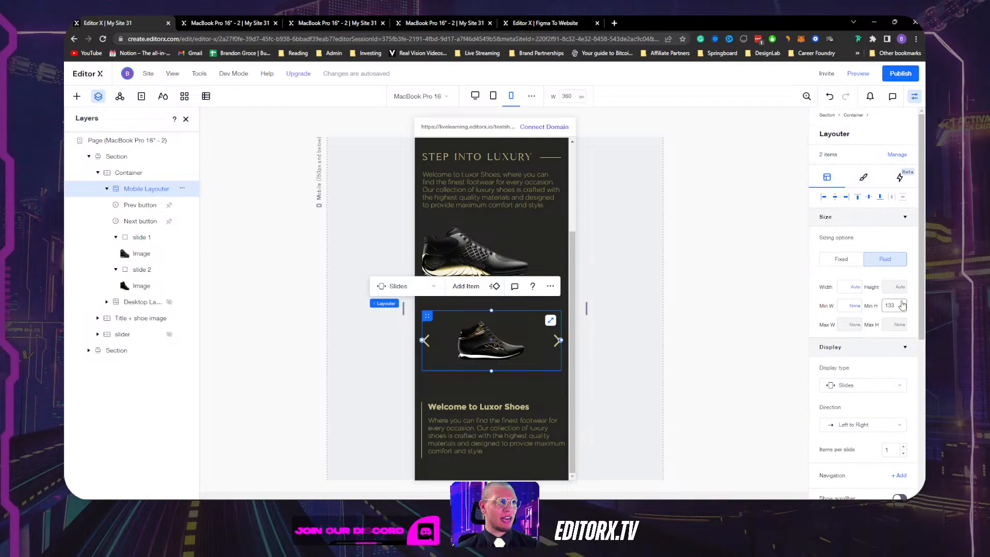
pyautogui.click(902, 309)
pyautogui.click(867, 298)
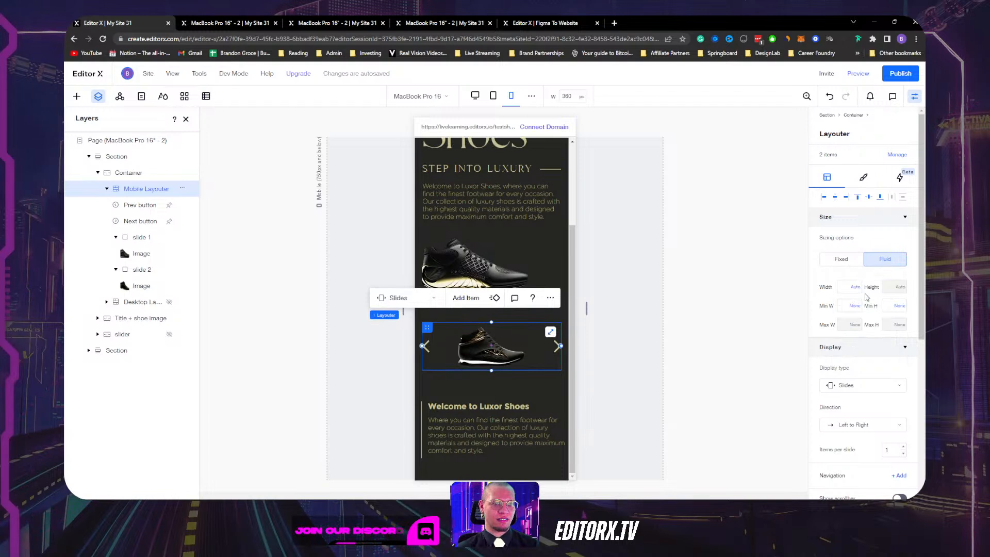
pyautogui.click(891, 306)
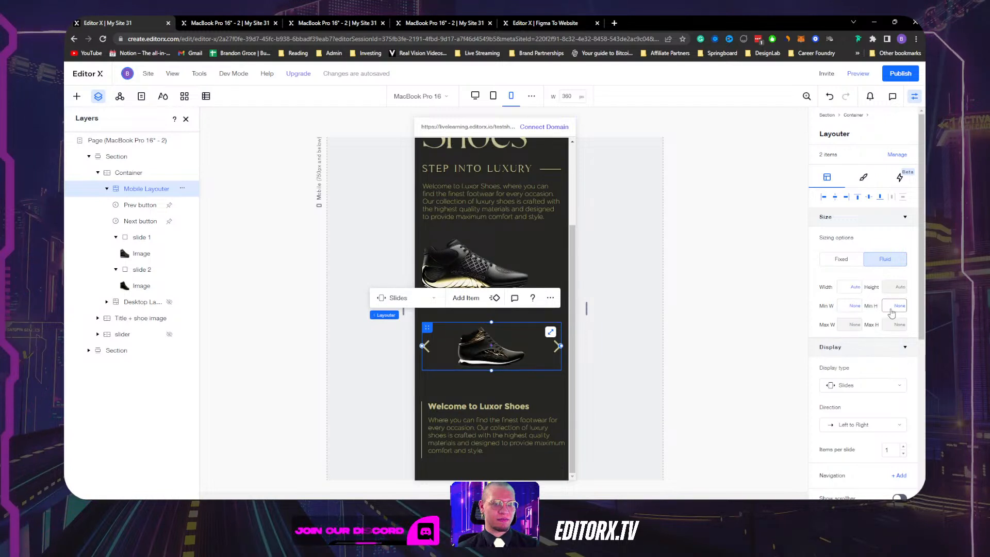
pyautogui.write('20')
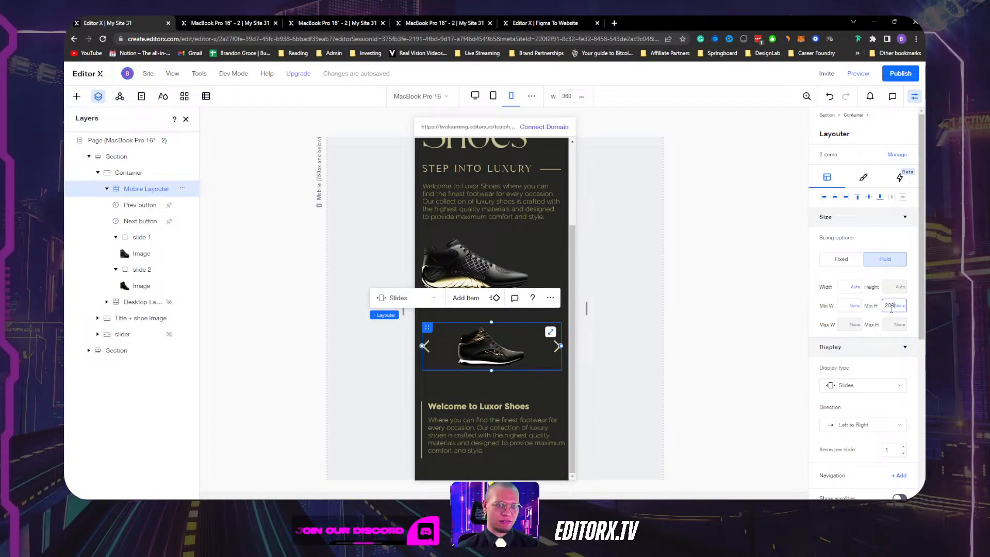
pyautogui.write('0')
pyautogui.press('Return')
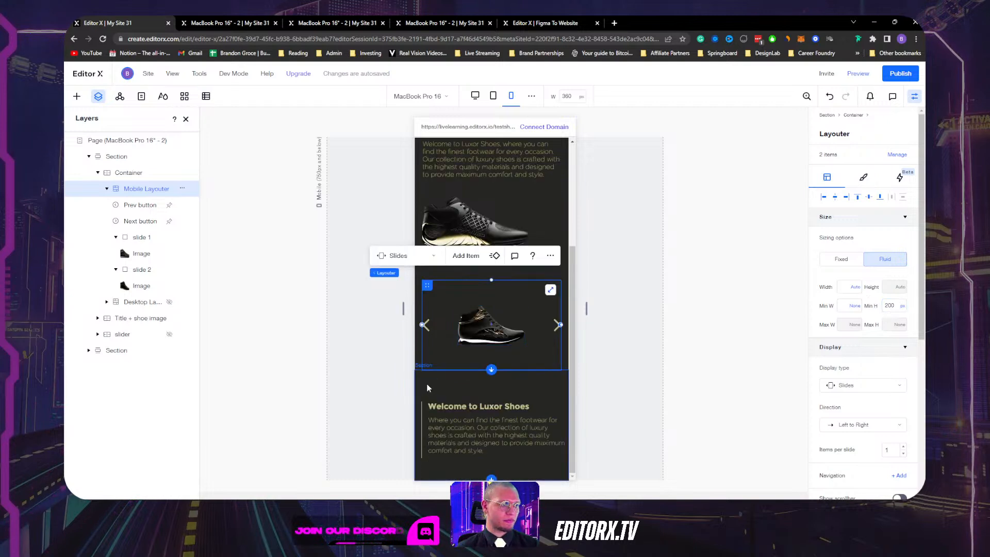
pyautogui.click(415, 367)
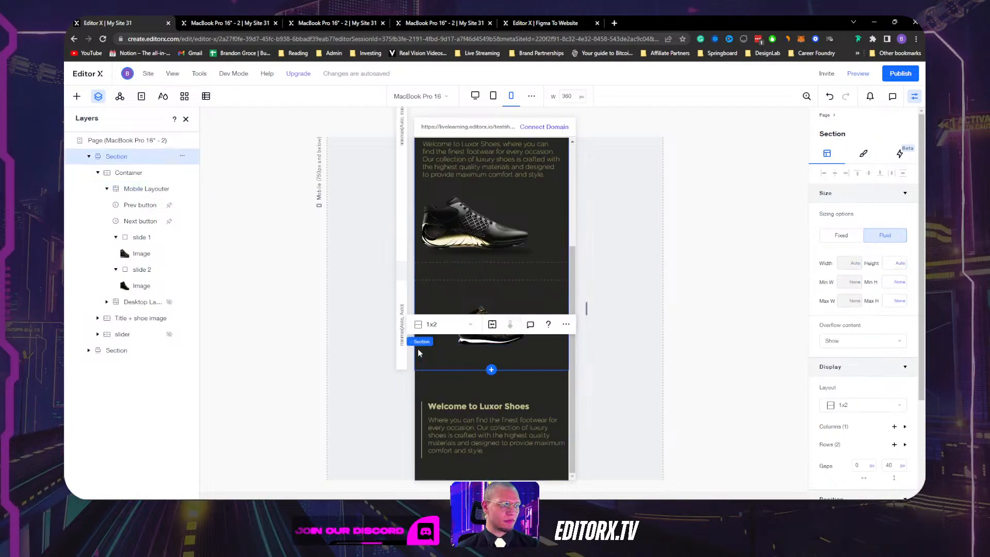
pyautogui.click(462, 357)
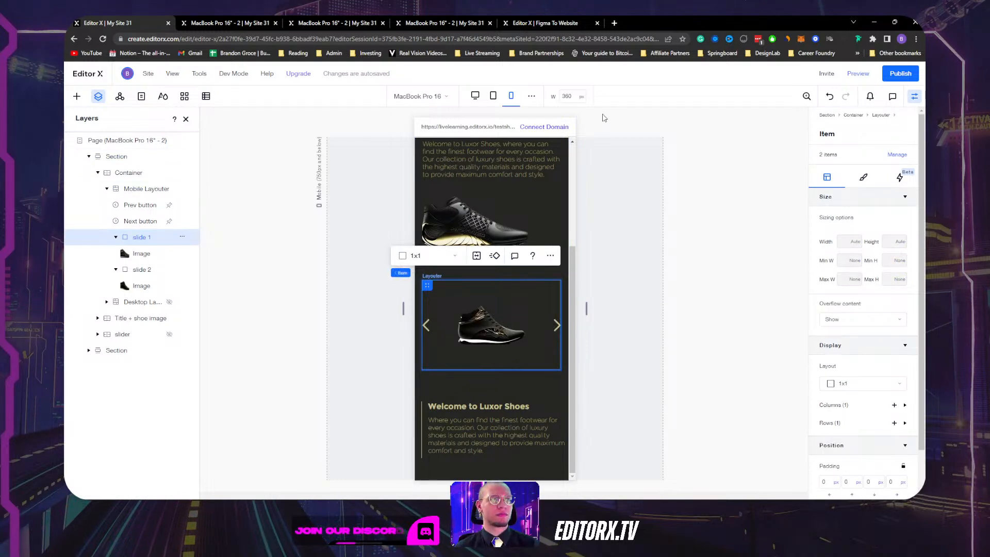
# Republish and view the live site at phone width, advancing the slider to the next shoe.
pyautogui.click(911, 75)
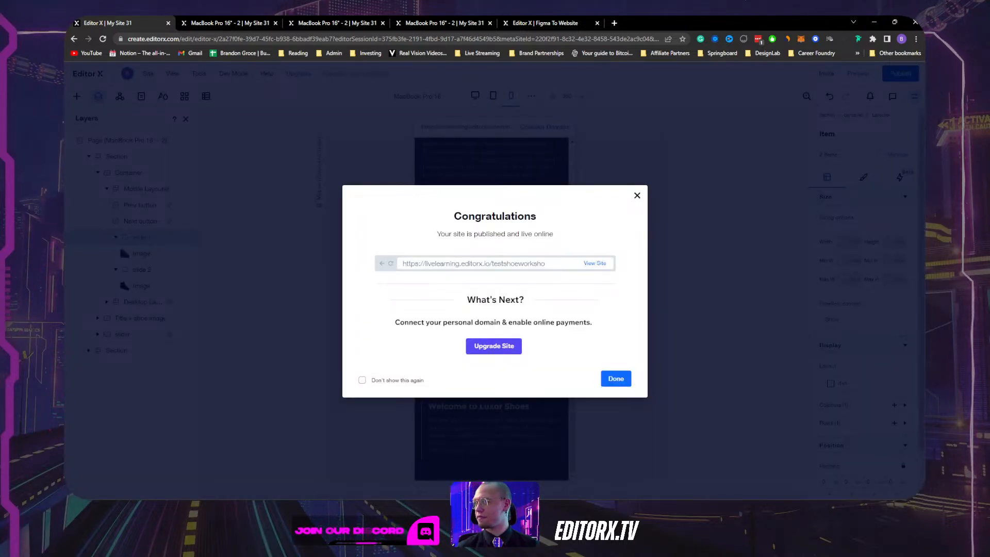
pyautogui.click(598, 264)
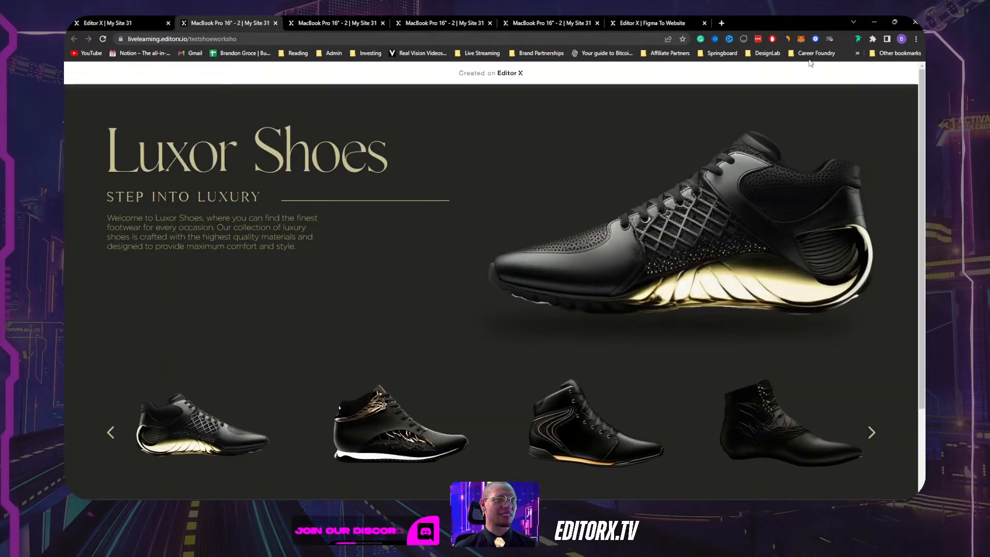
pyautogui.click(896, 21)
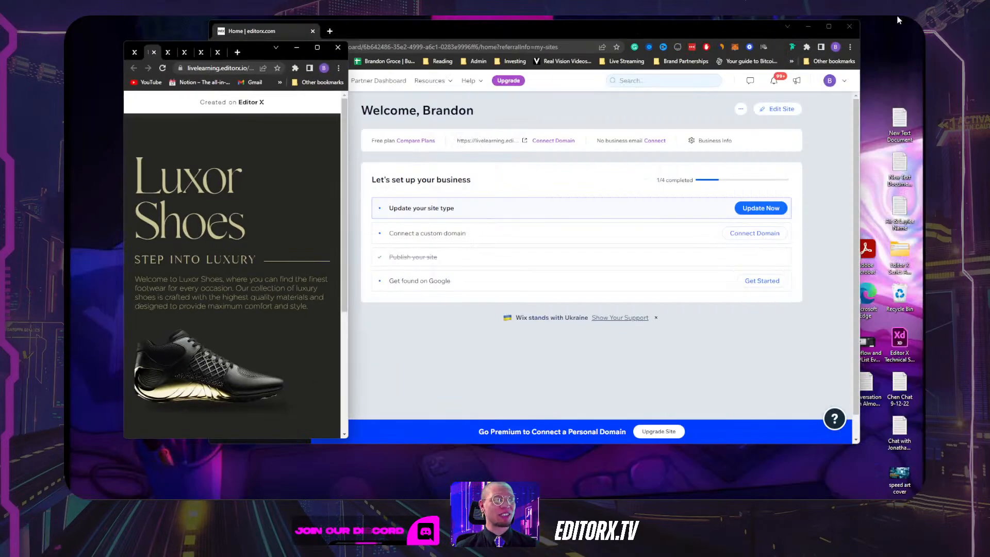
pyautogui.scroll(-5, 226, 259)
pyautogui.scroll(1, 311, 280)
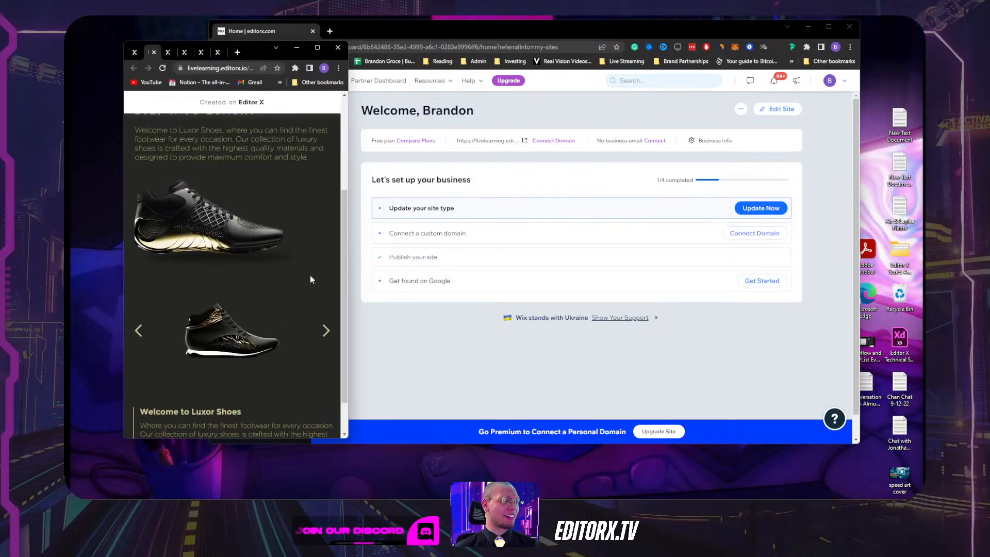
pyautogui.click(324, 330)
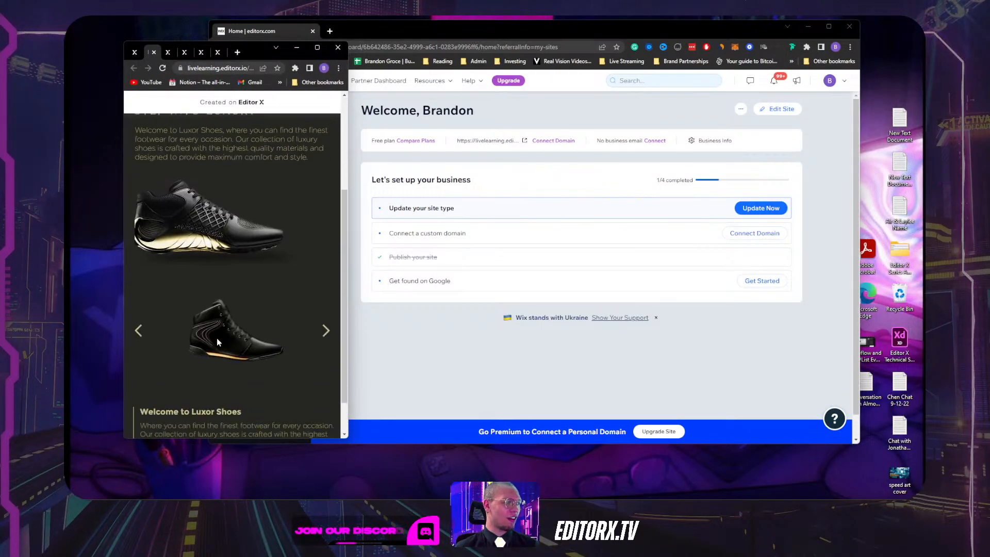
# Step the live slider back to the previous shoe, then return to the editor and dismiss the confirmation.
pyautogui.scroll(-1, 218, 341)
pyautogui.scroll(1, 221, 340)
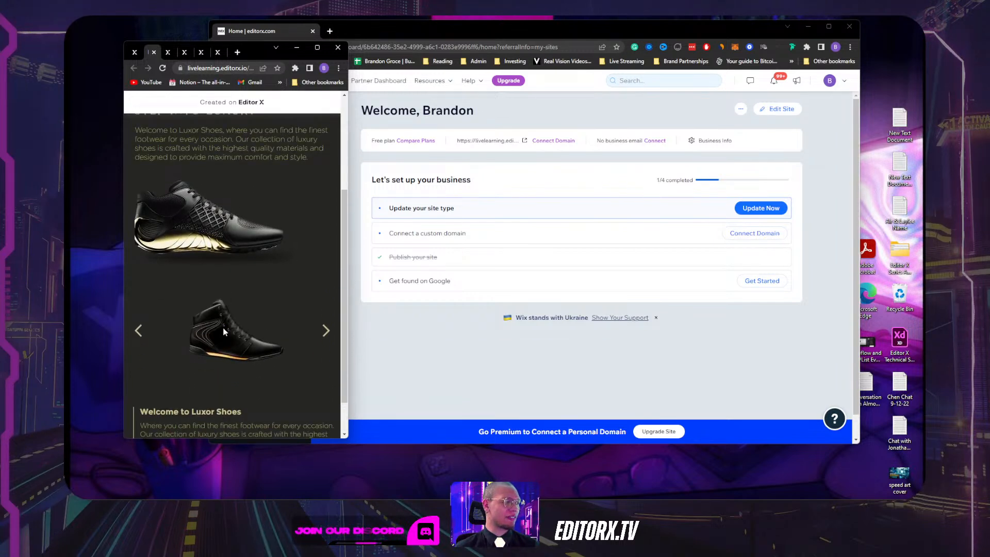
pyautogui.scroll(1, 222, 328)
pyautogui.scroll(-2, 221, 328)
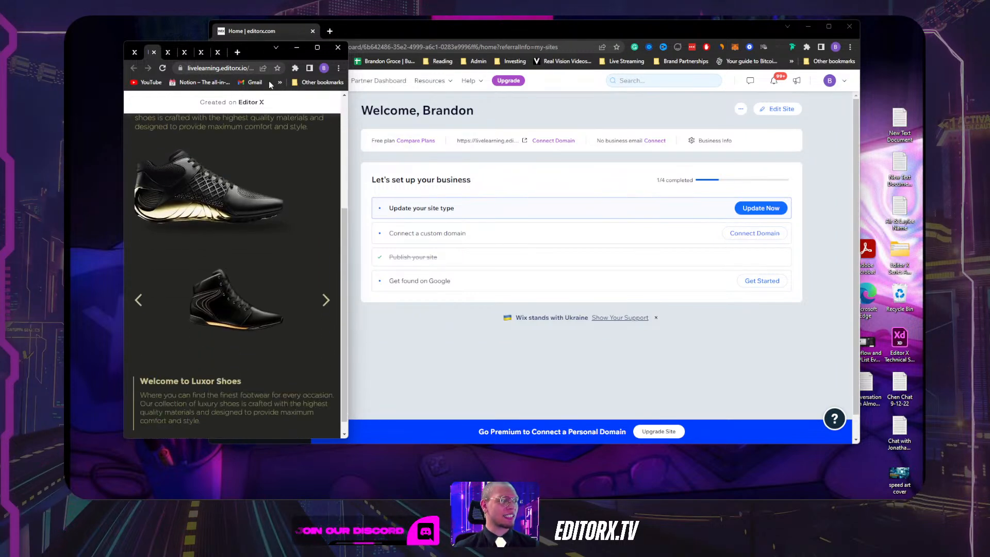
pyautogui.click(138, 301)
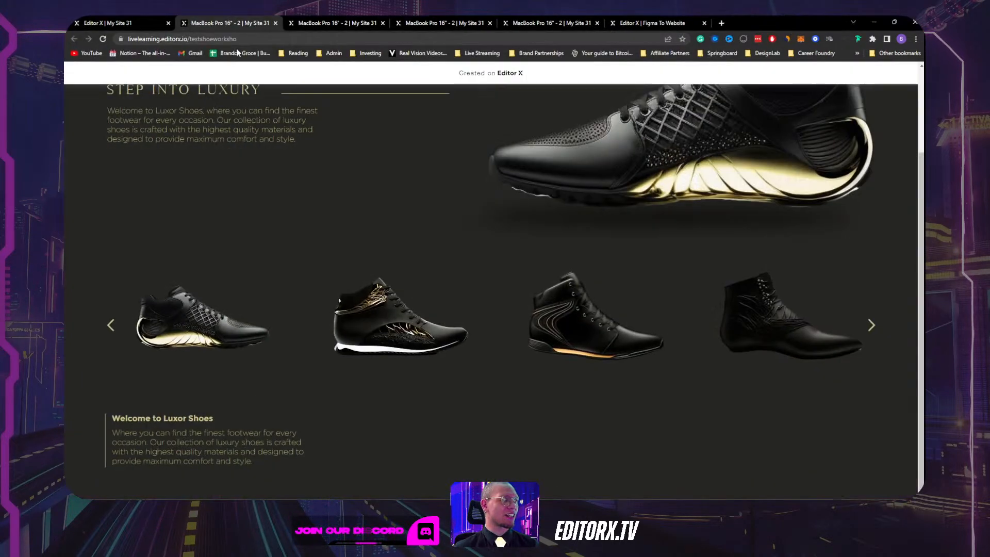
pyautogui.click(137, 23)
pyautogui.click(637, 195)
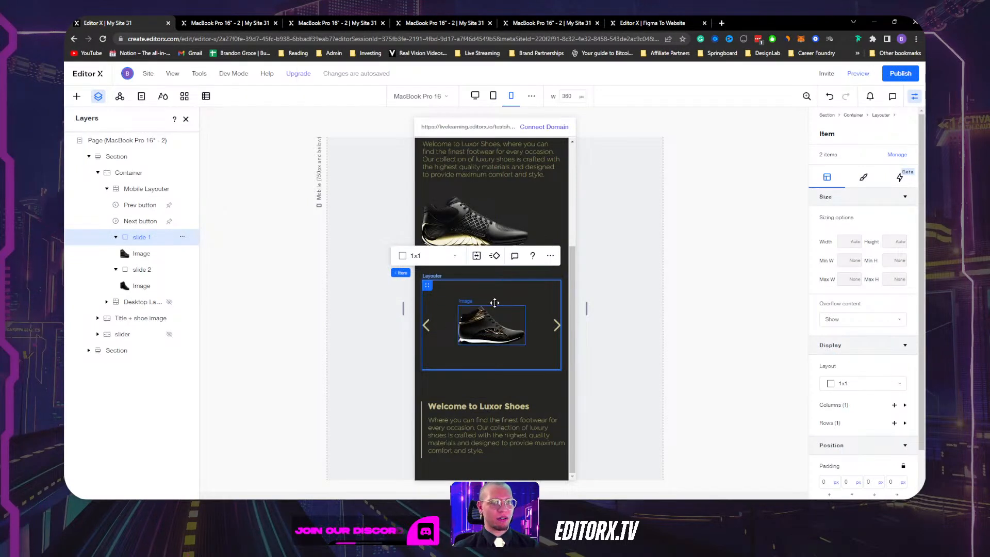
# Select the slider's container in Layers, then the mobile layouter inside it.
pyautogui.click(137, 176)
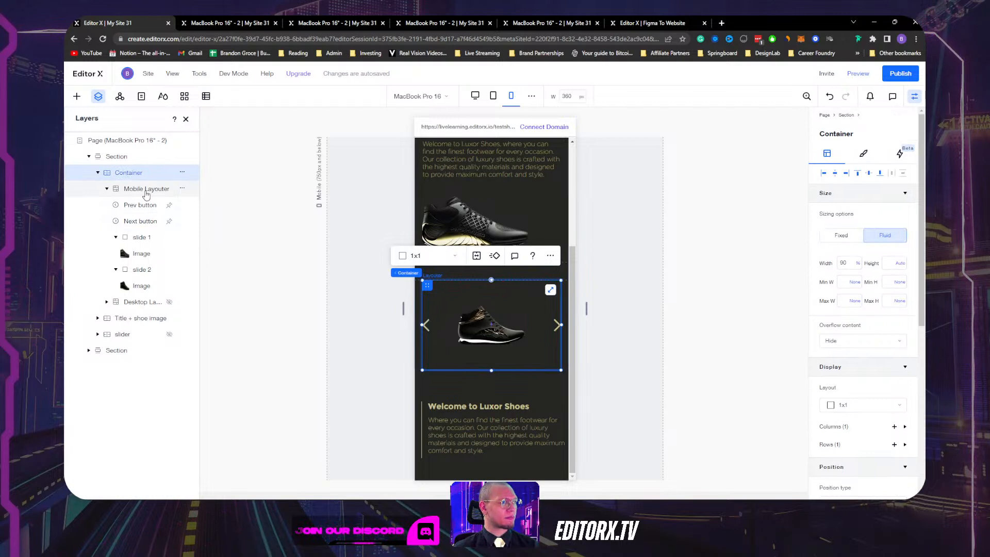
pyautogui.click(147, 191)
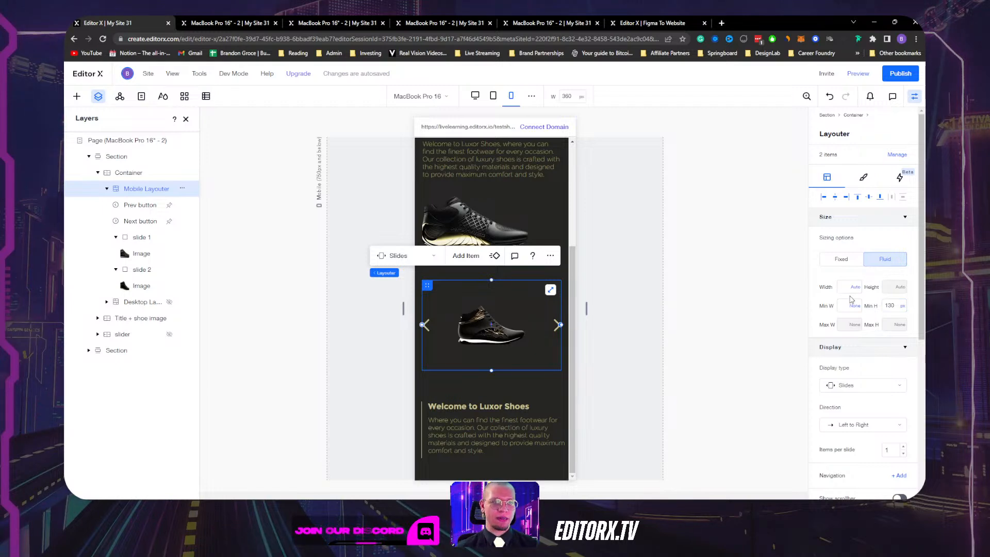
# Republish, advance the live slider at phone width, and dismiss the publish confirmation in the editor.
pyautogui.click(910, 74)
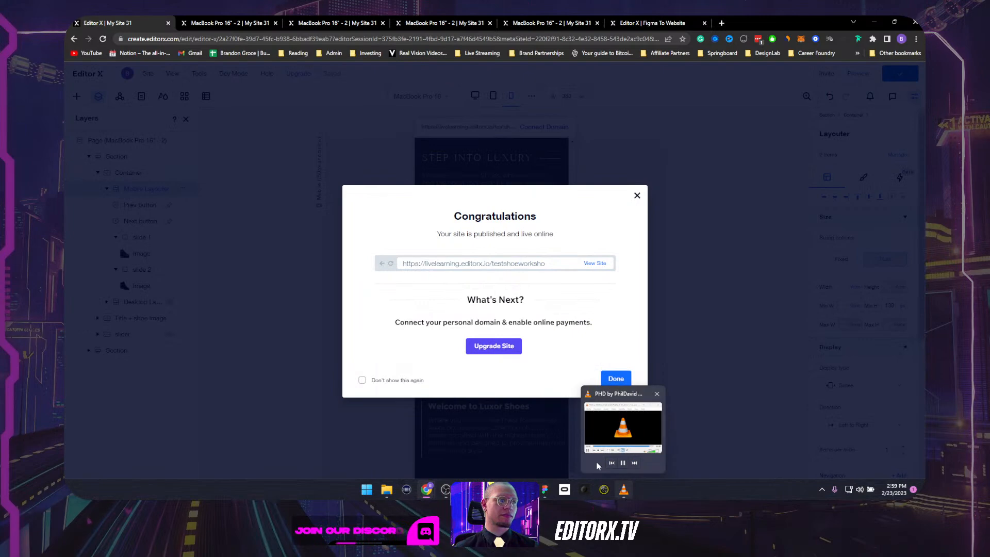
pyautogui.click(591, 263)
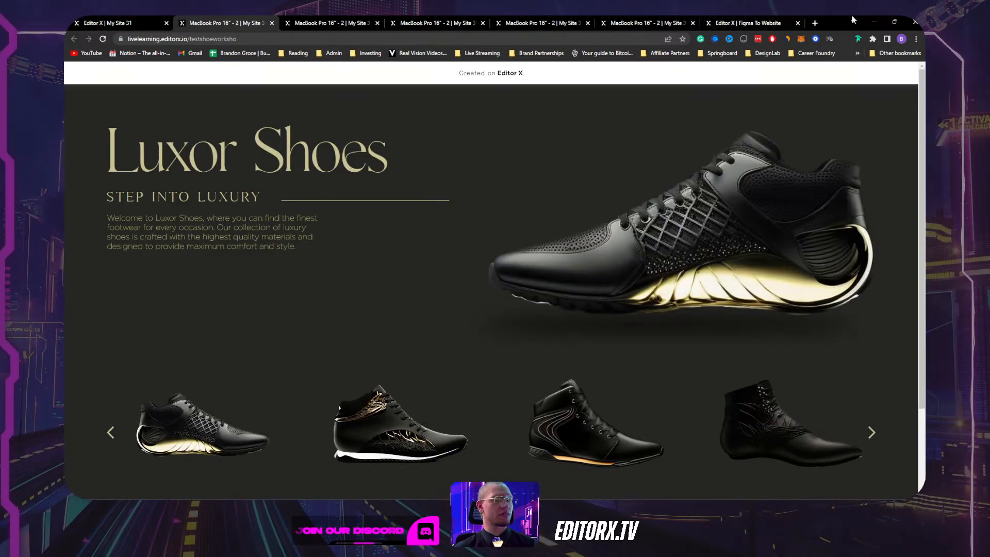
pyautogui.click(894, 22)
pyautogui.scroll(-5, 220, 299)
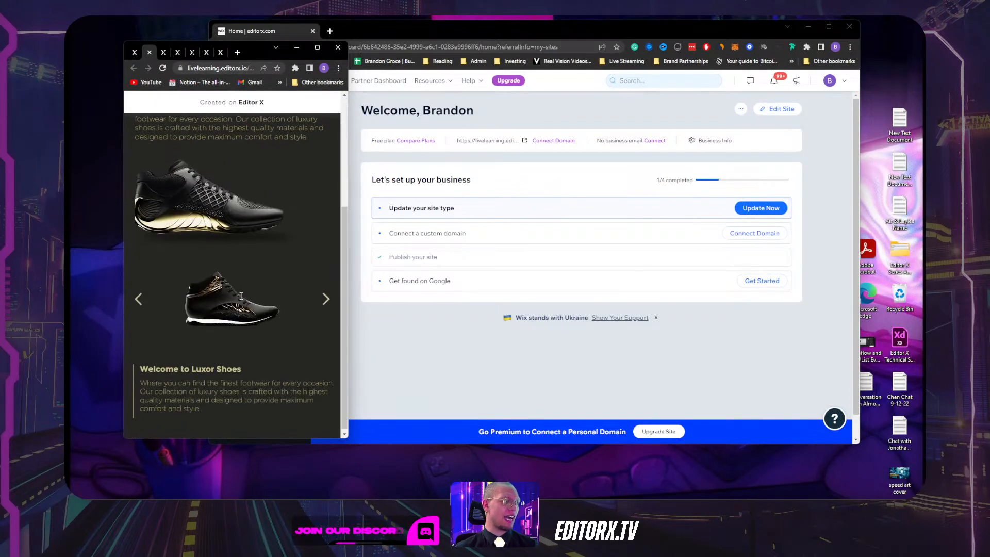
pyautogui.scroll(1, 221, 302)
pyautogui.scroll(-1, 277, 339)
pyautogui.click(324, 298)
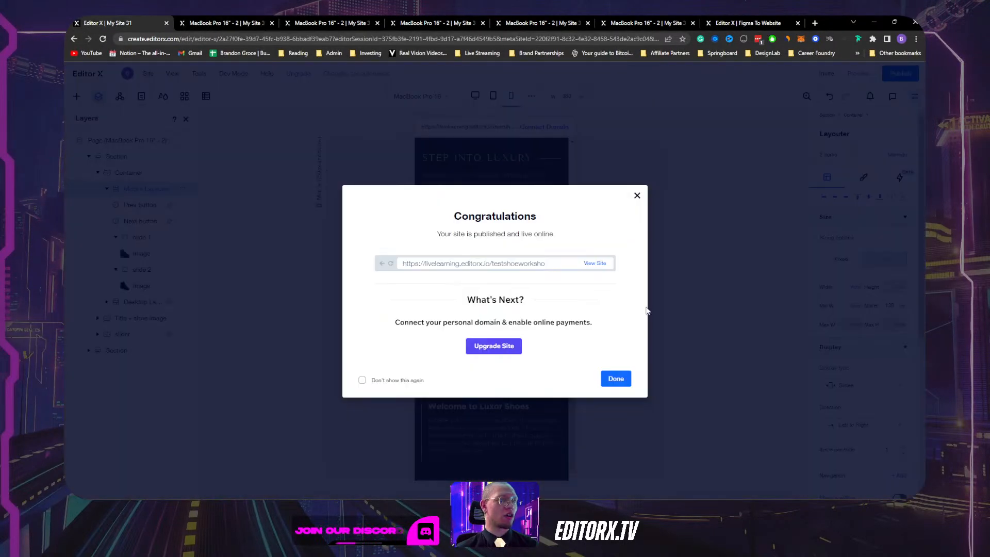
pyautogui.click(637, 196)
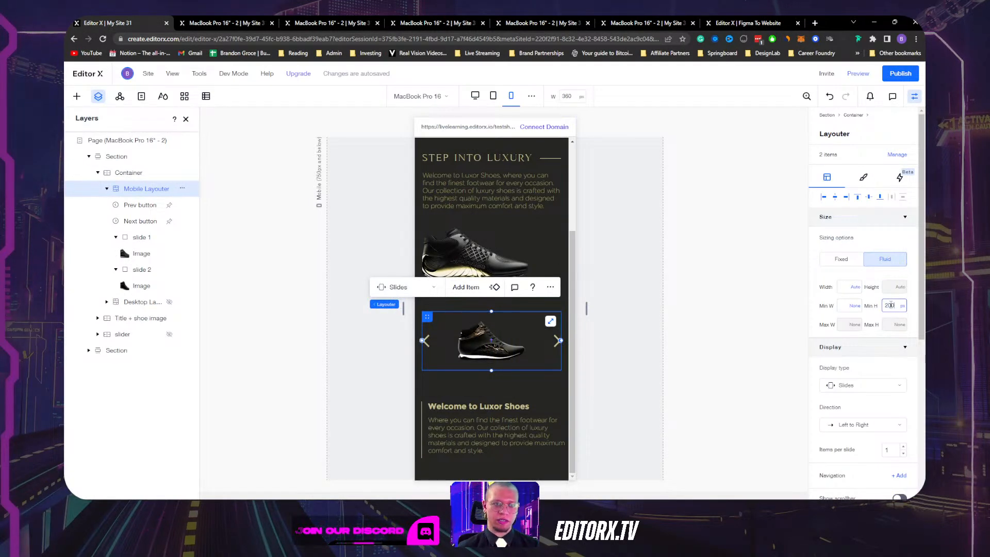
# Commit the layouter's 200 px minimum height, open the republished site and reload it.
pyautogui.press('Return')
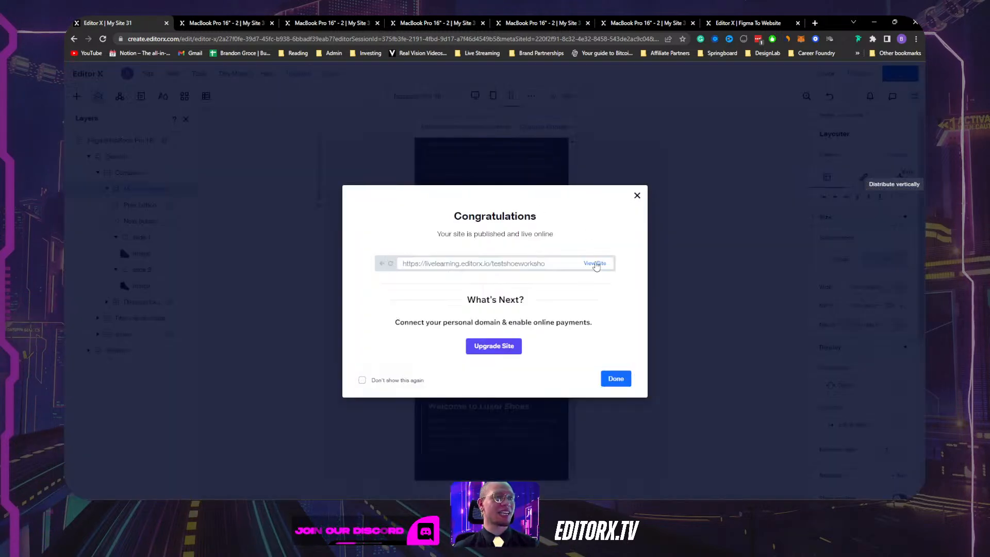
pyautogui.click(595, 263)
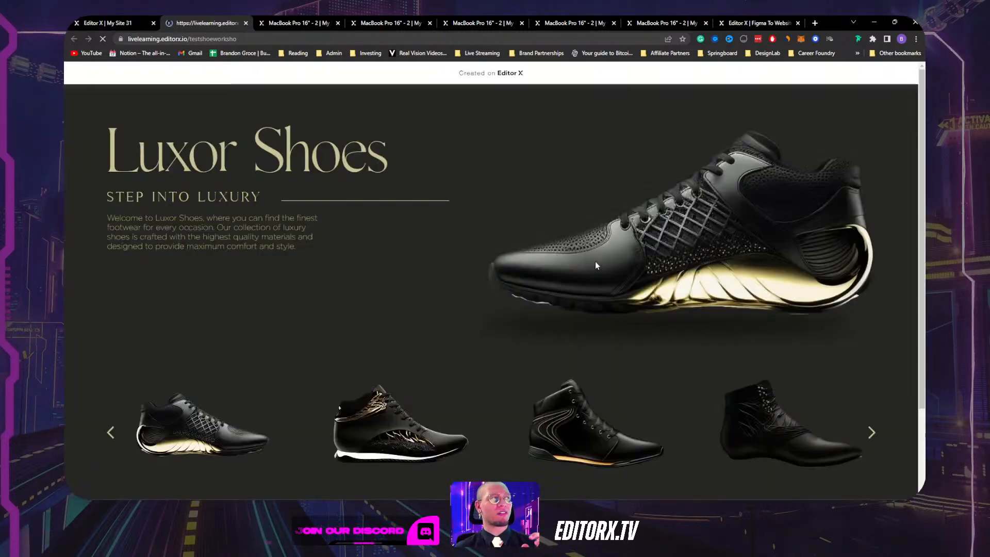
pyautogui.scroll(-2, 590, 178)
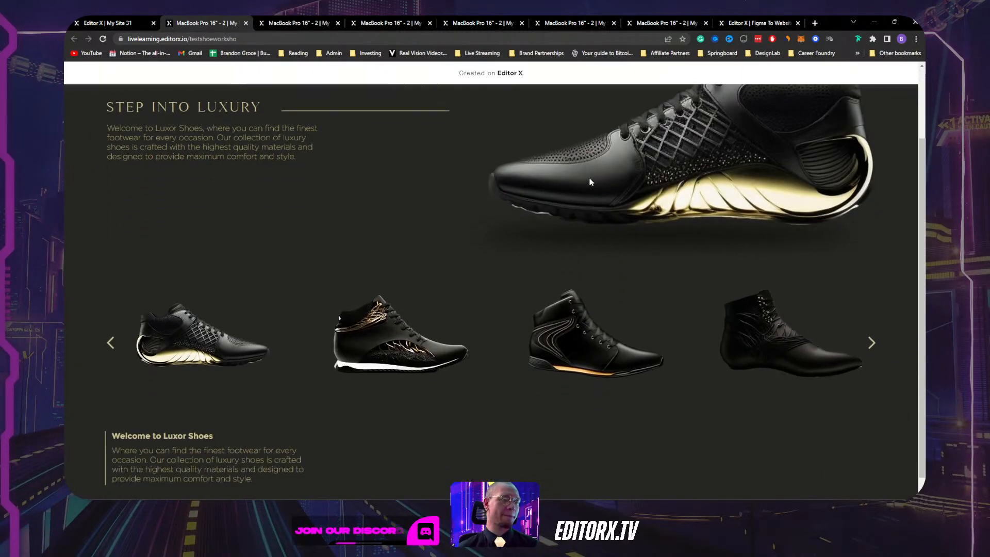
pyautogui.scroll(2, 589, 175)
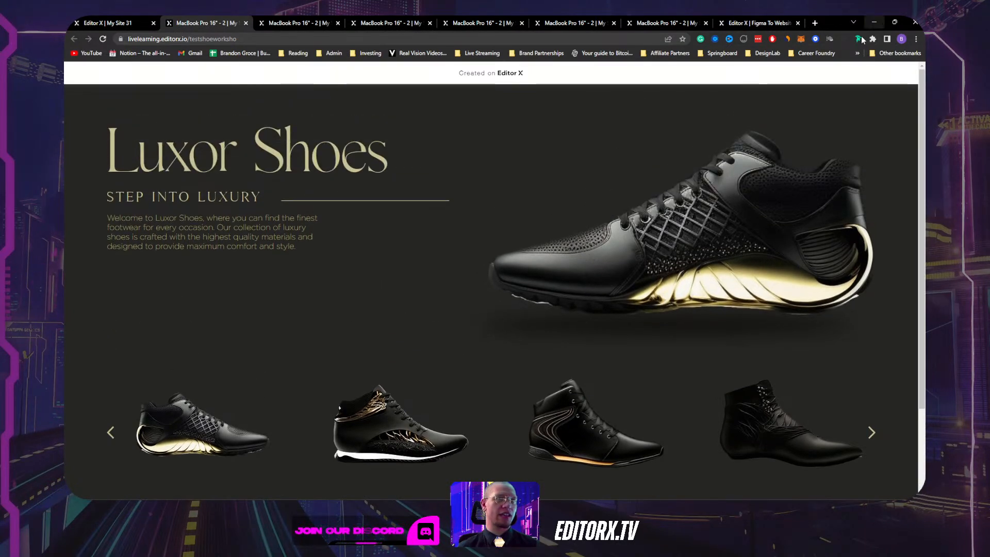
pyautogui.click(104, 39)
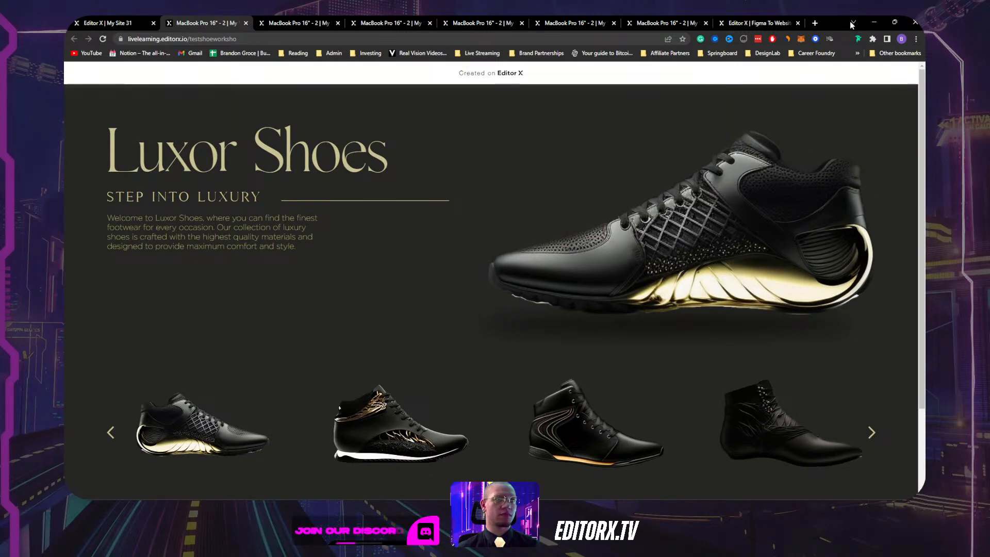
# Test the live slider at phone width, restore the browser to full size, and return to the editor.
pyautogui.click(892, 23)
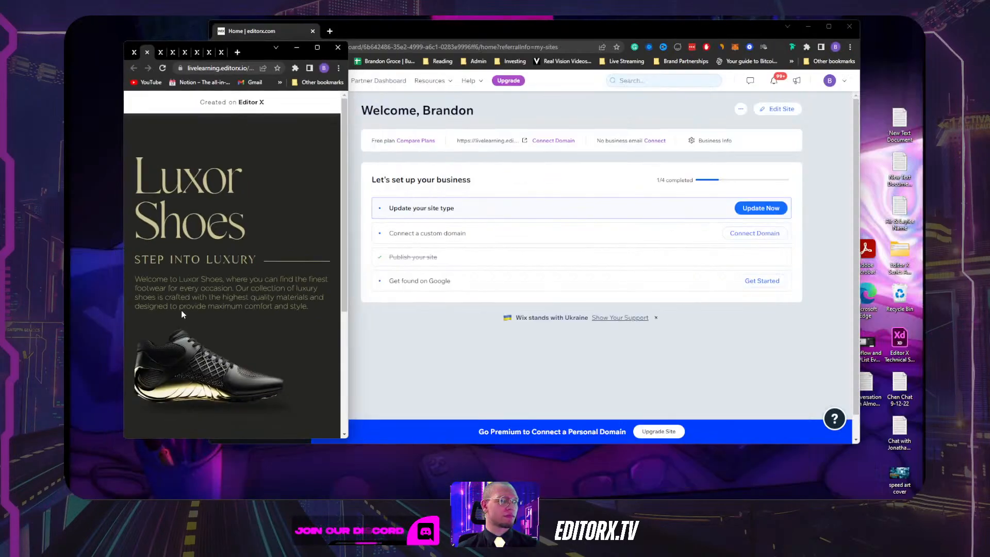
pyautogui.scroll(-4, 227, 267)
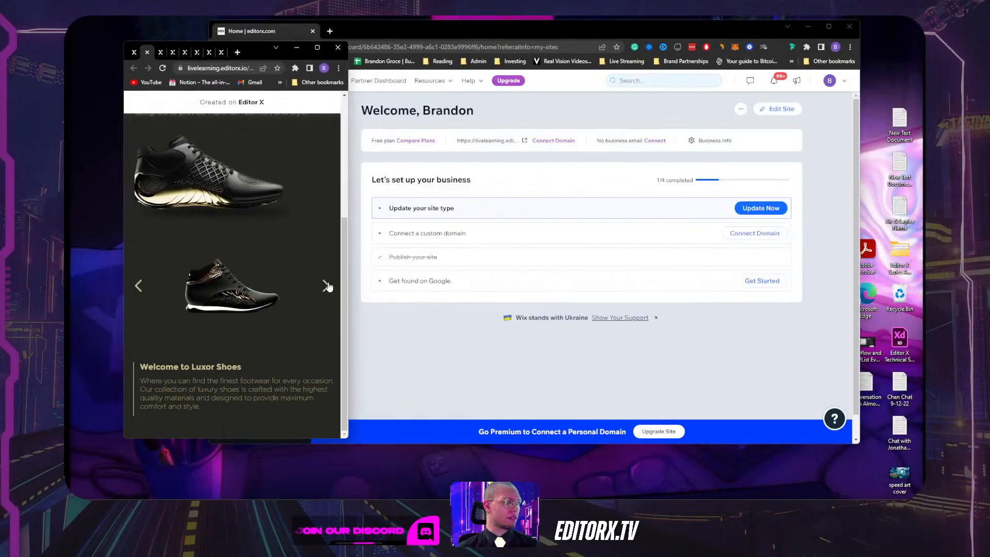
pyautogui.click(327, 286)
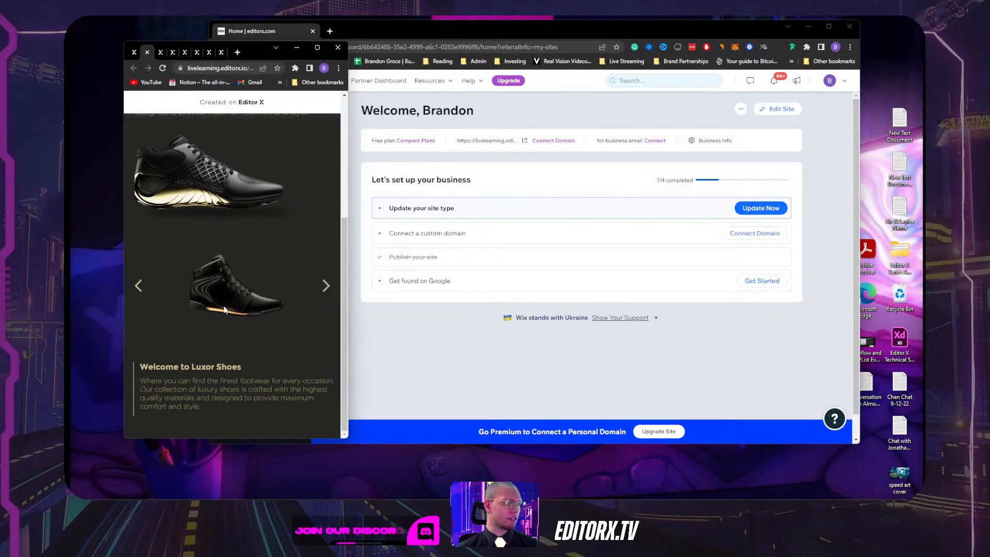
pyautogui.scroll(4, 315, 126)
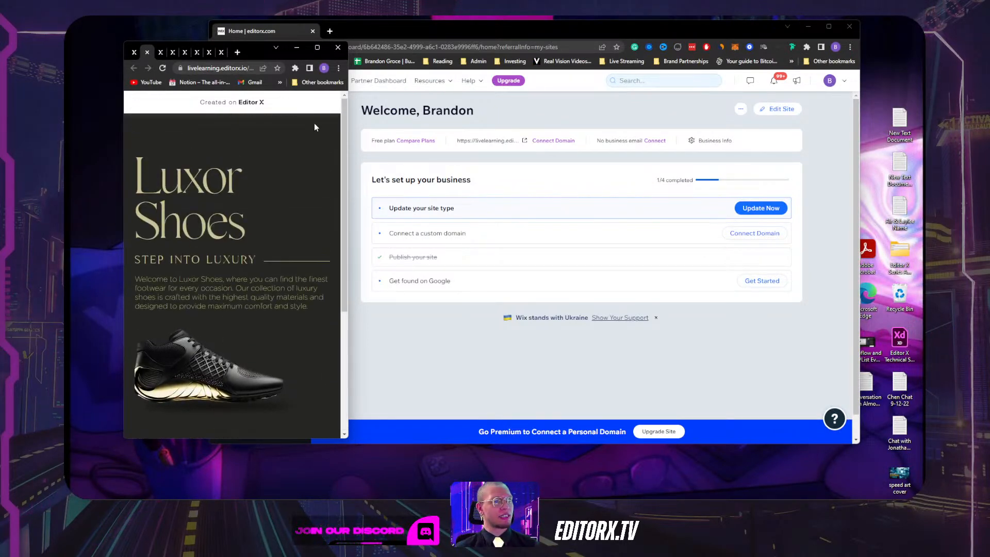
pyautogui.click(318, 48)
pyautogui.click(107, 22)
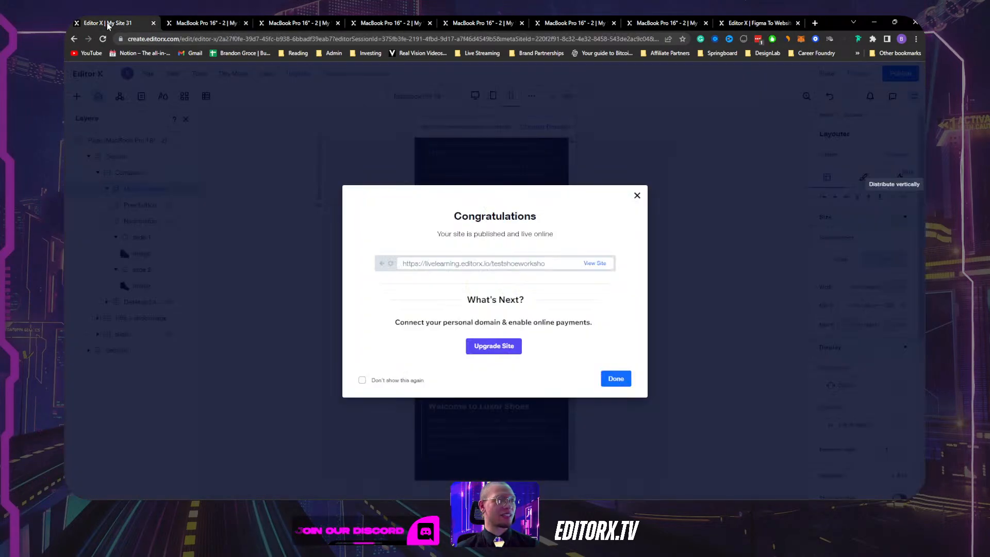